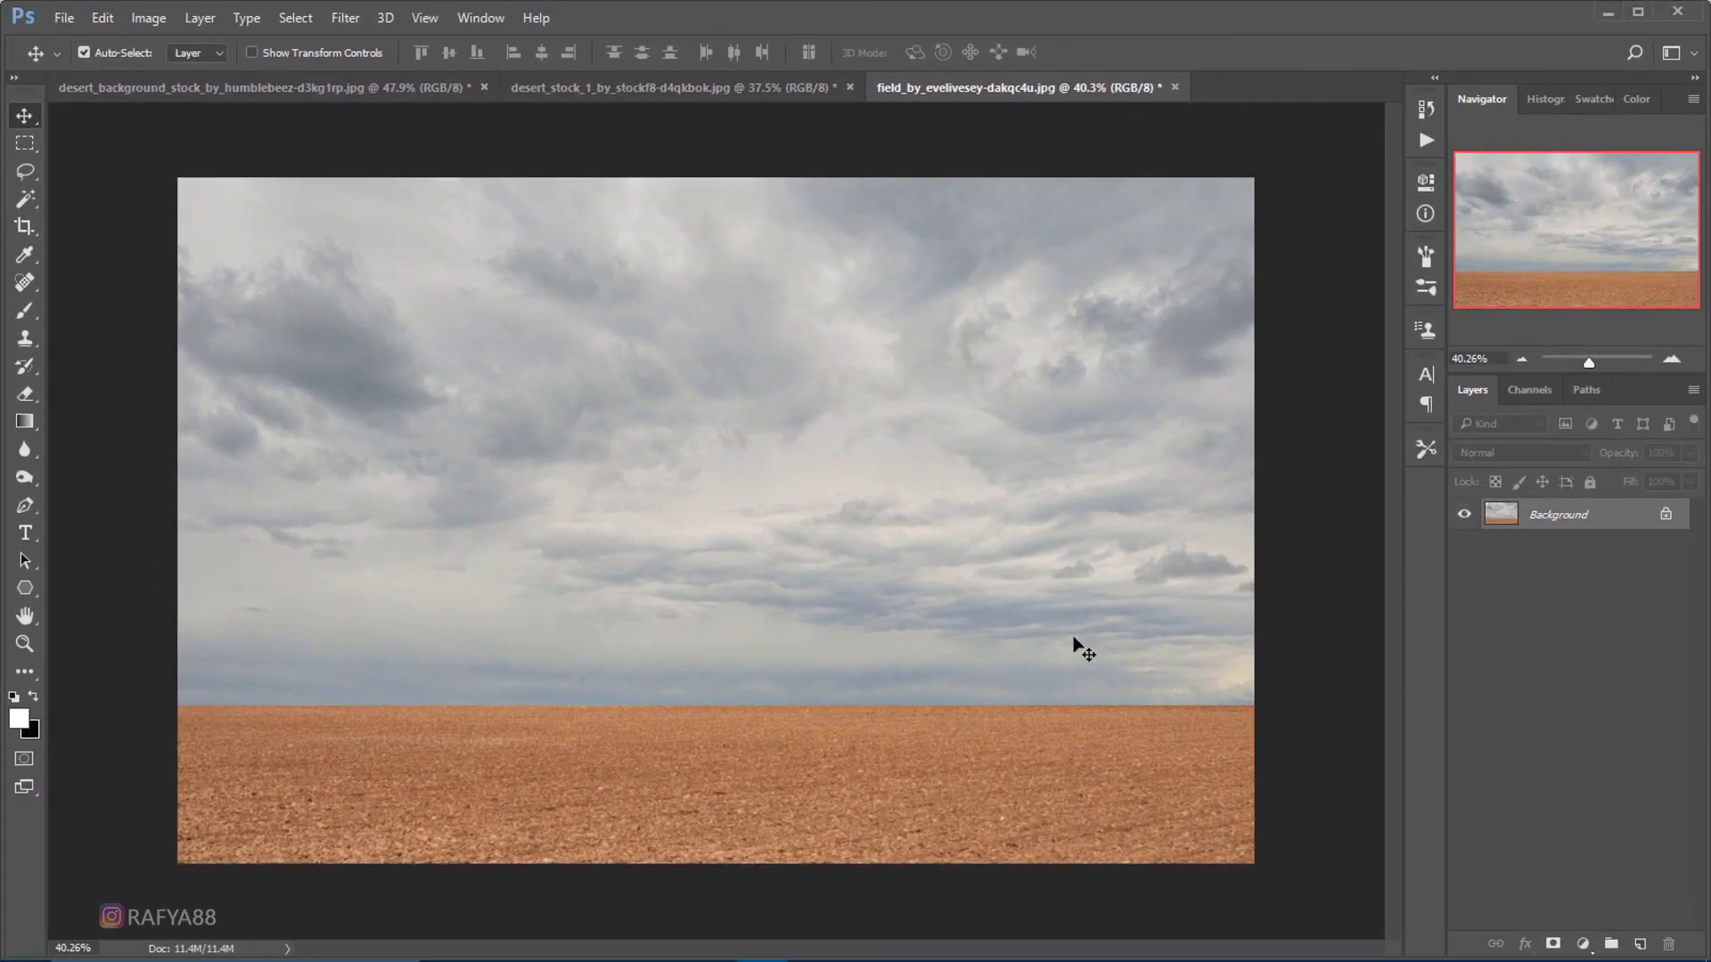
# - Unlock the Background and squash the field photo upward, leaving an empty strip below
pyautogui.click(1665, 517)
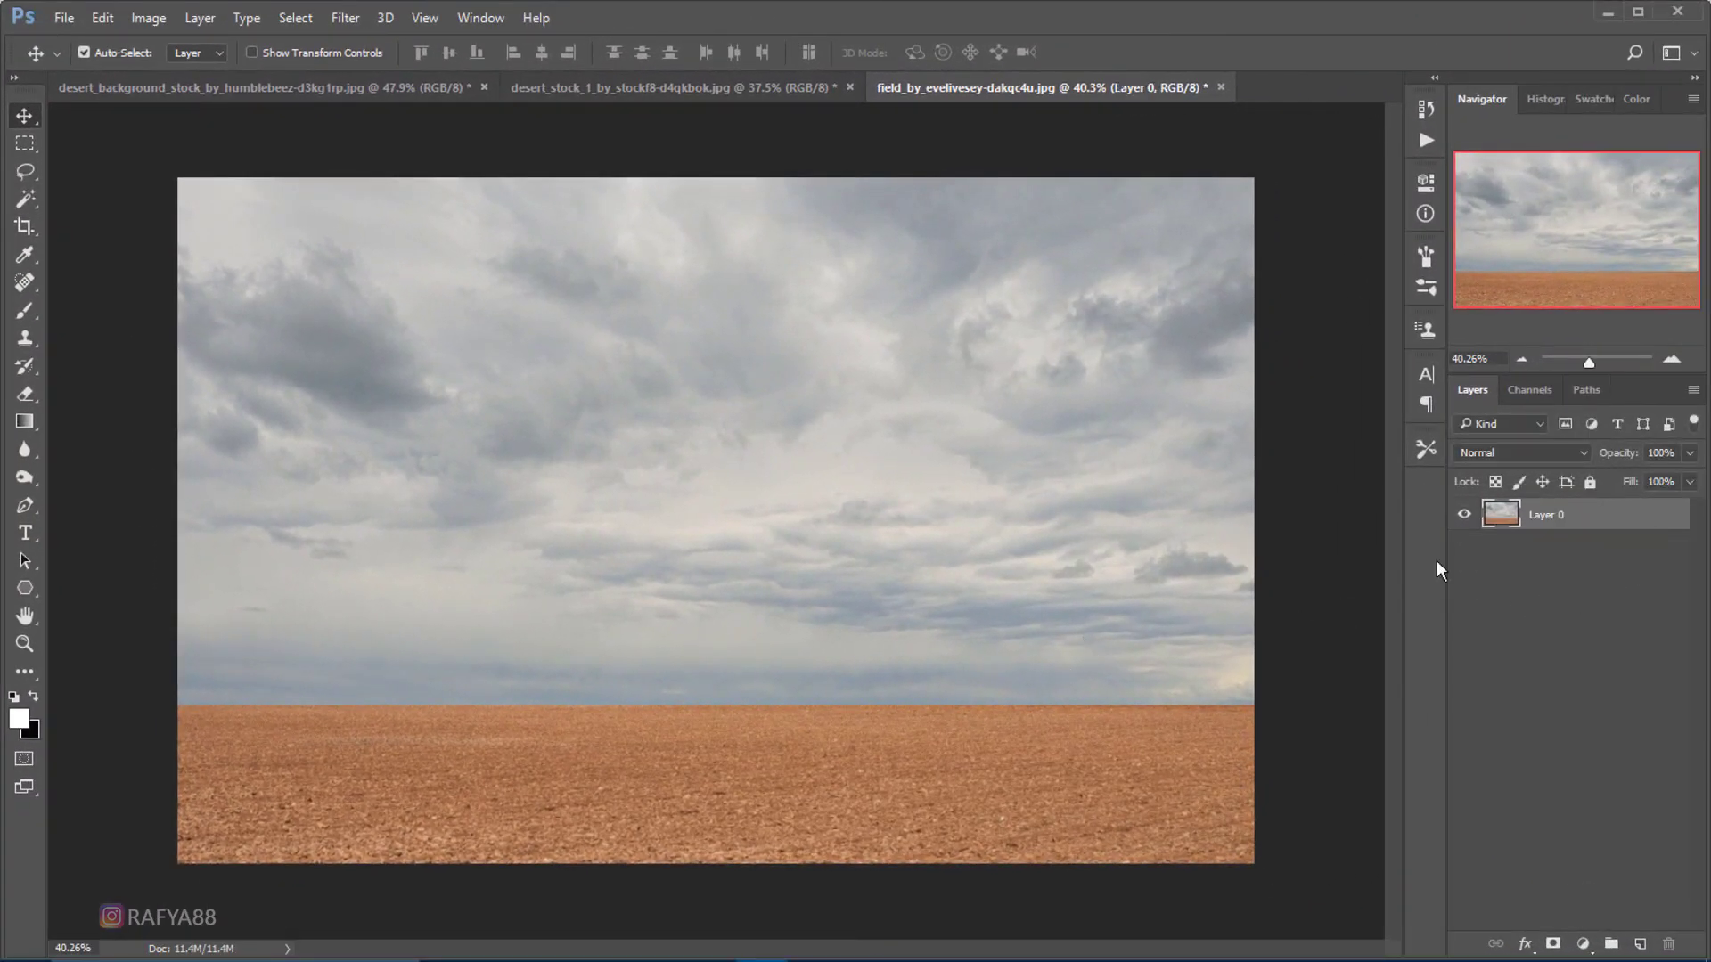
pyautogui.hotkey('ctrl', 't')
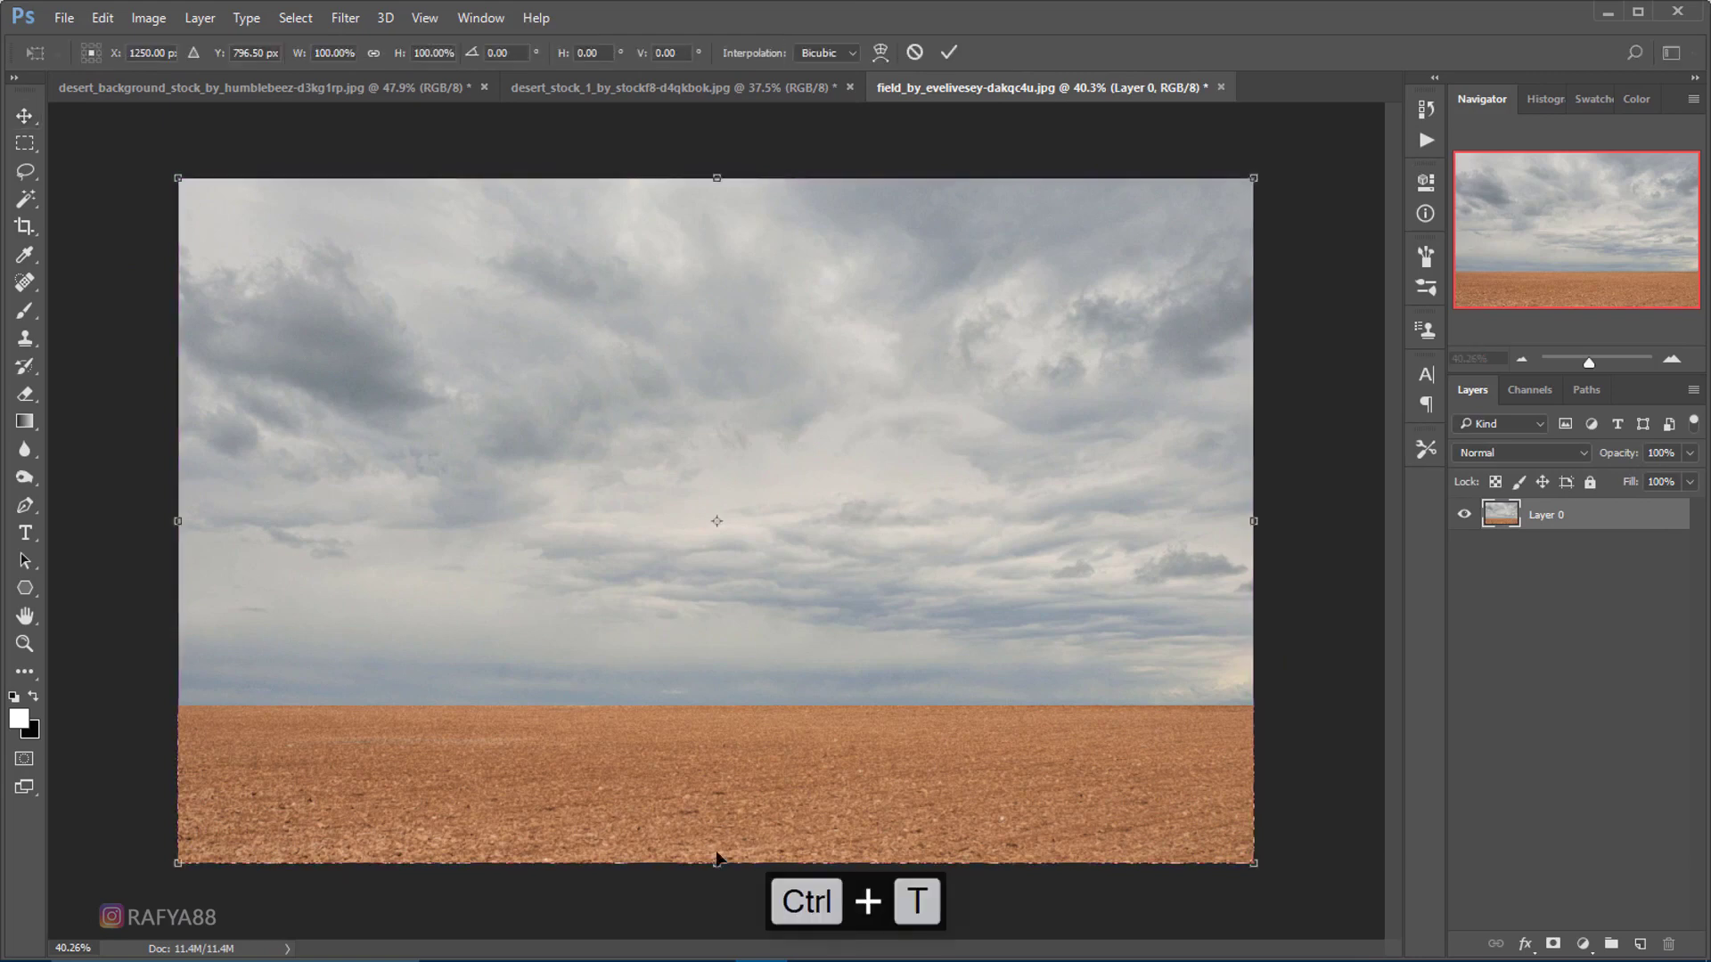
pyautogui.moveTo(721, 842); pyautogui.dragTo(784, 708)
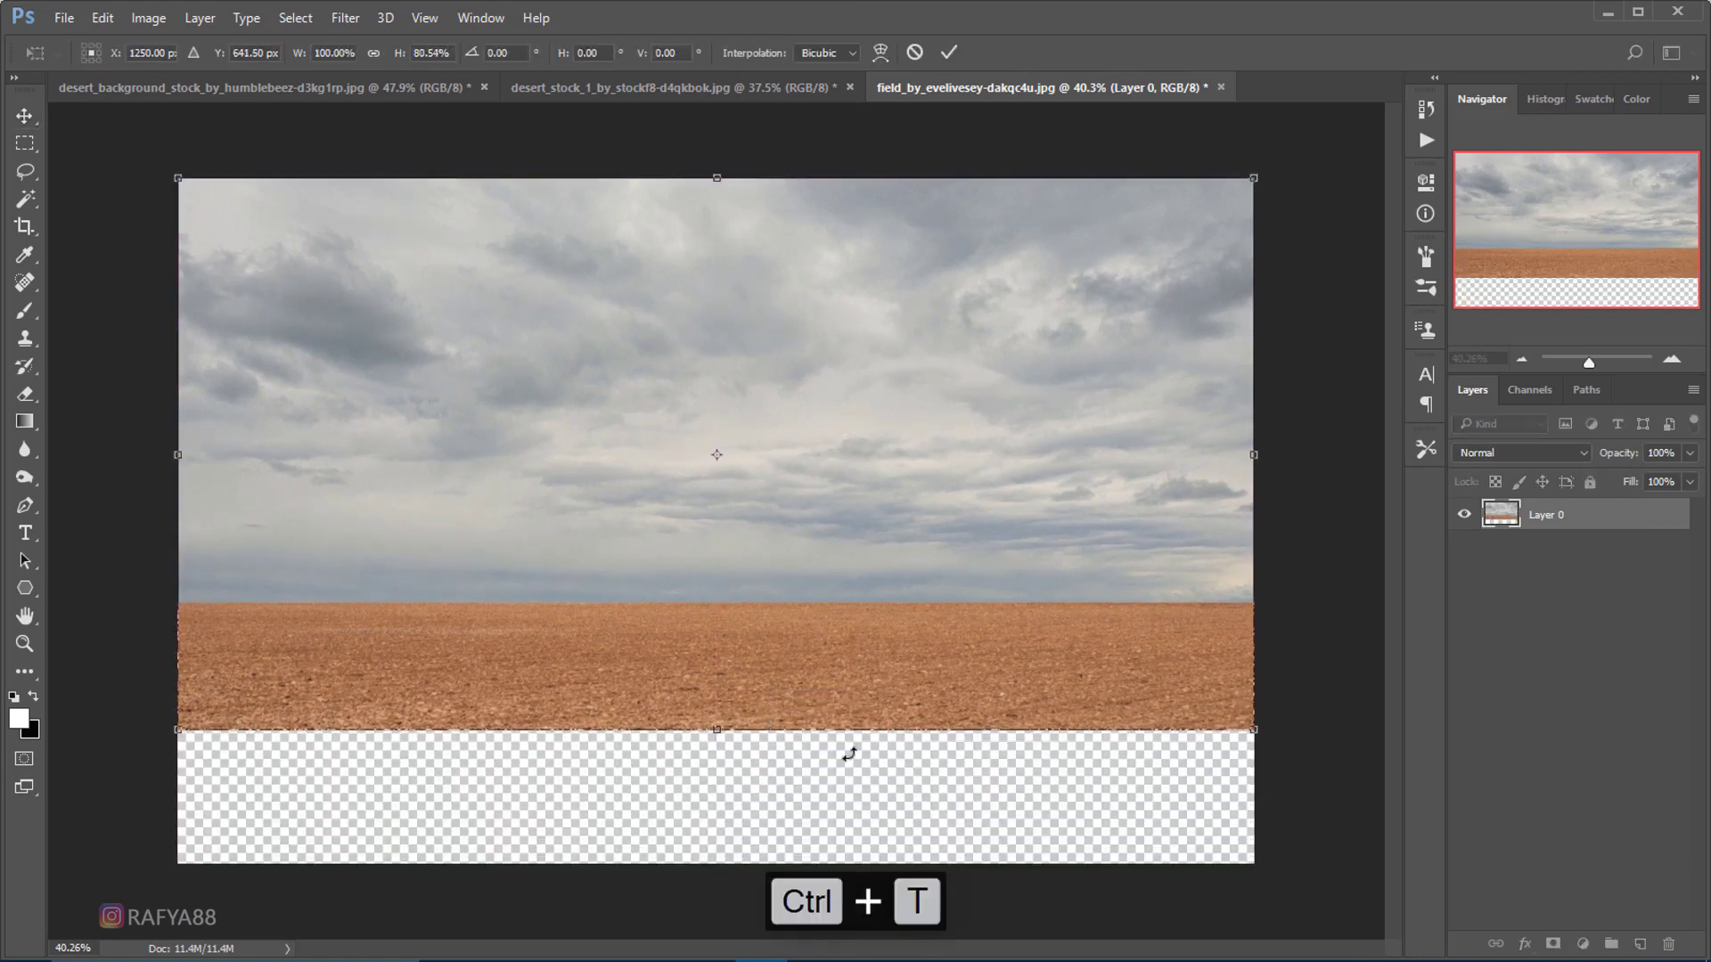
pyautogui.scroll(-1, 849, 754)
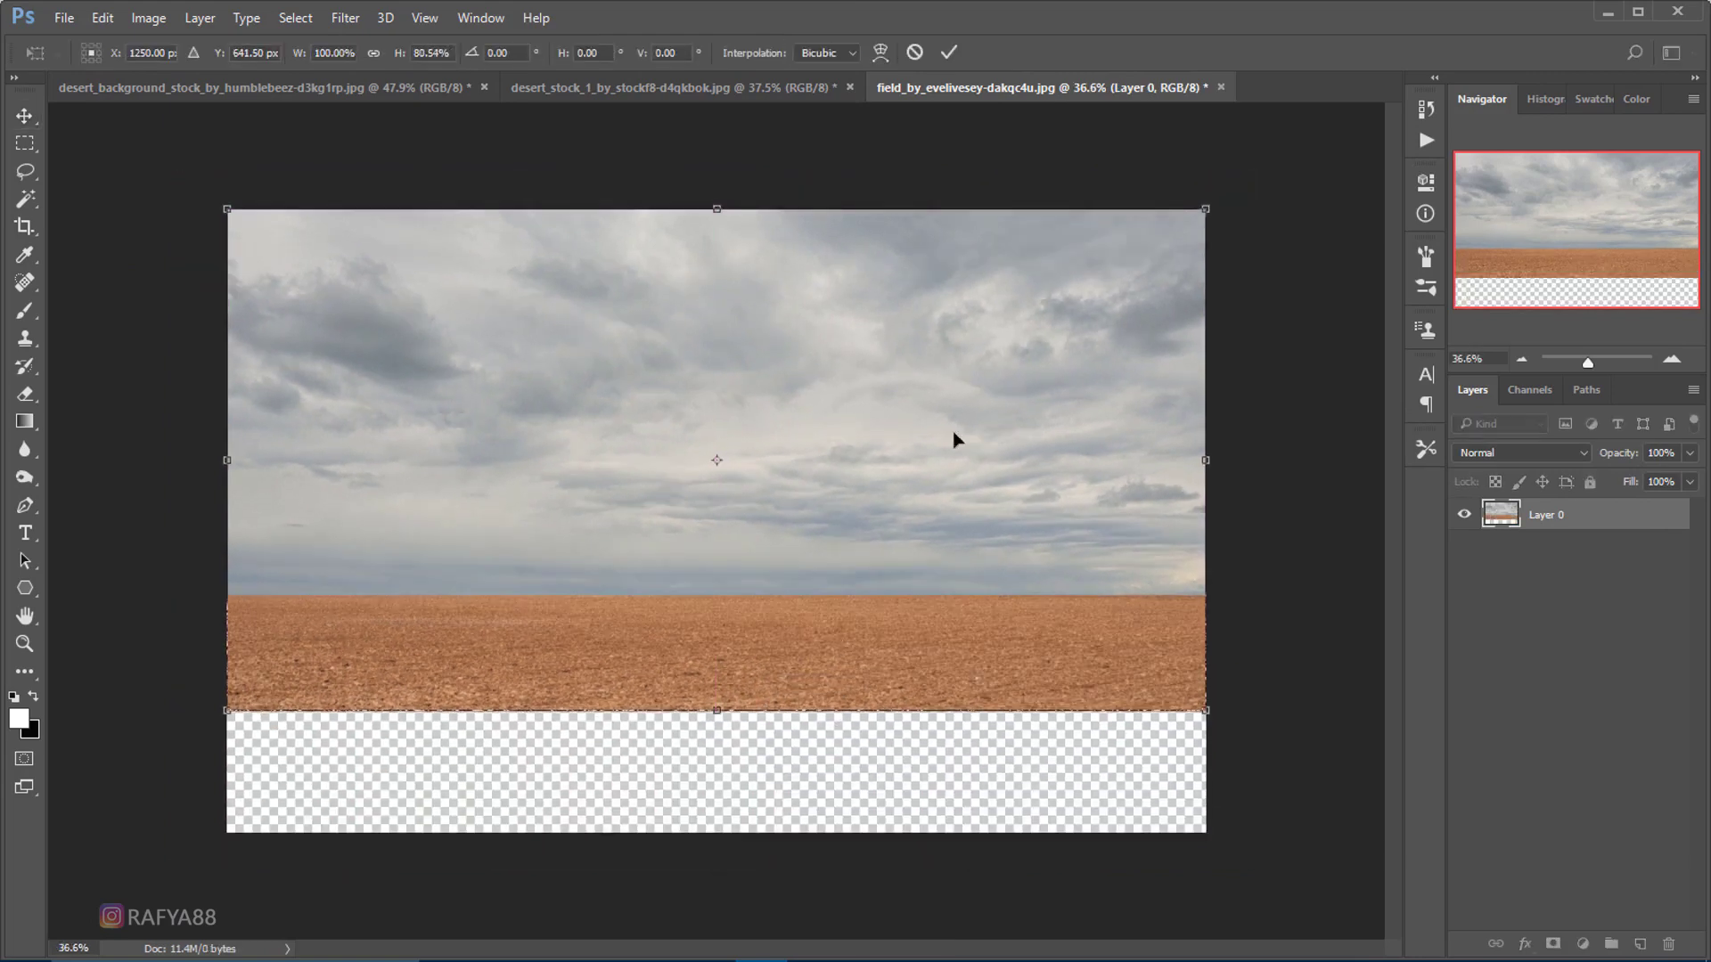
pyautogui.click(952, 56)
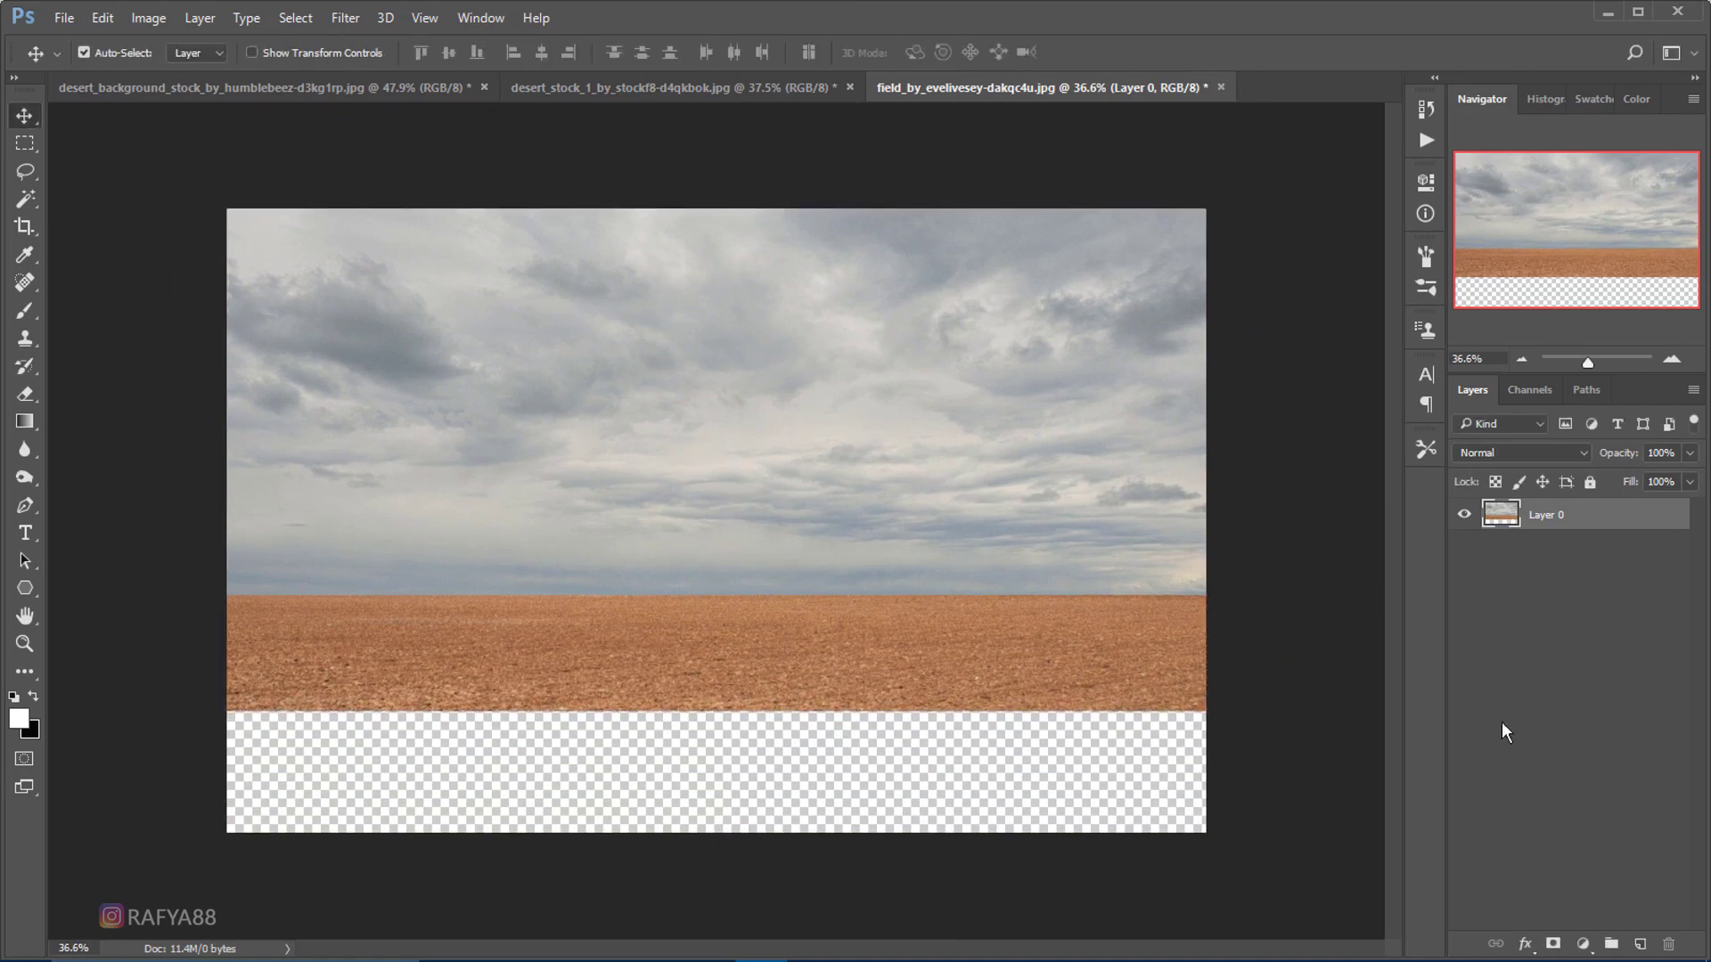
# - Add a grey Solid Color fill layer beneath Layer 0, then reselect Layer 0
pyautogui.click(1579, 944)
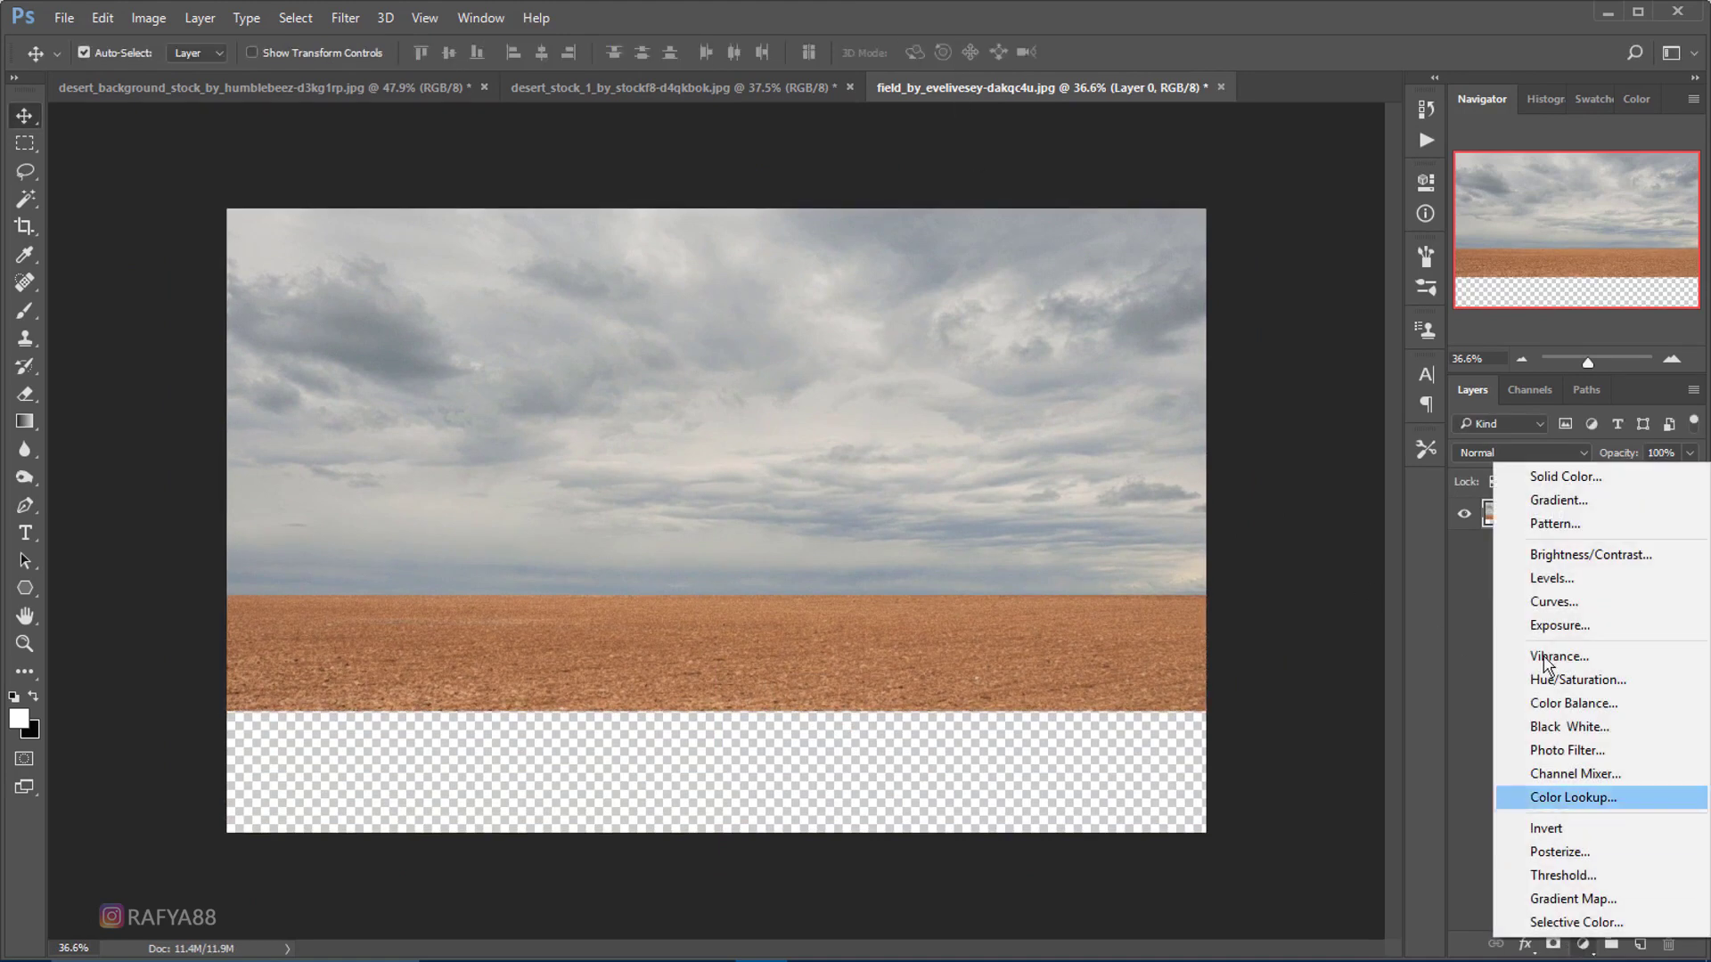
pyautogui.click(1566, 473)
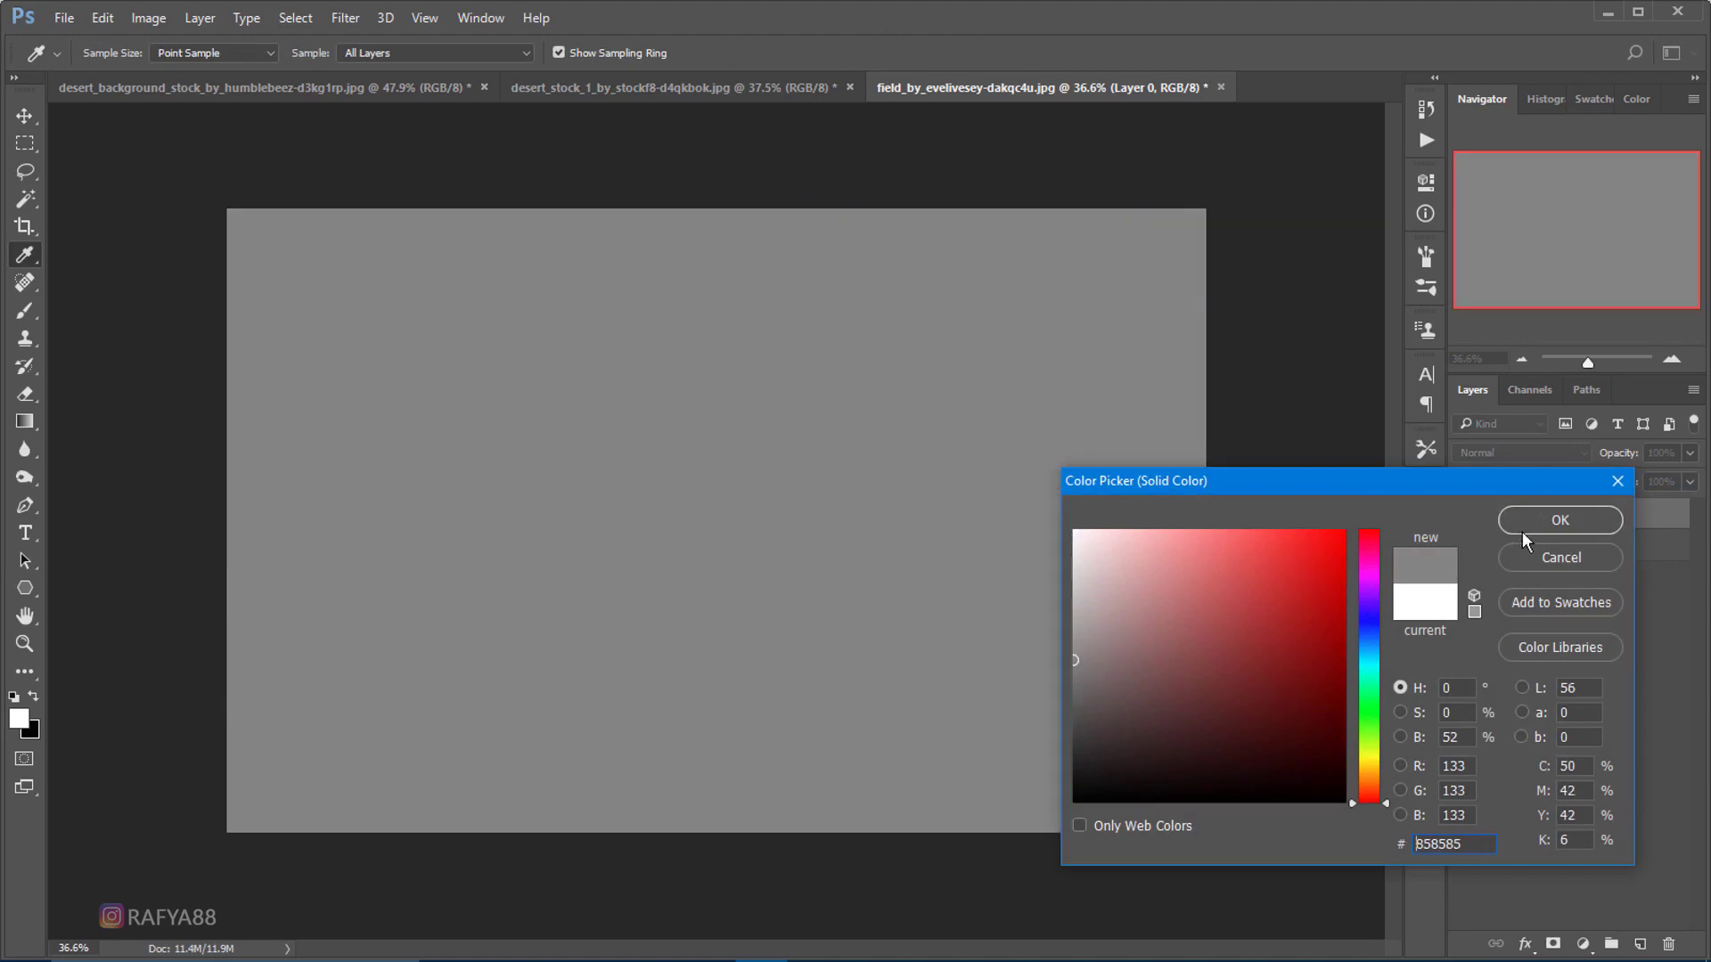
pyautogui.click(1525, 526)
pyautogui.moveTo(1625, 572); pyautogui.dragTo(1626, 566)
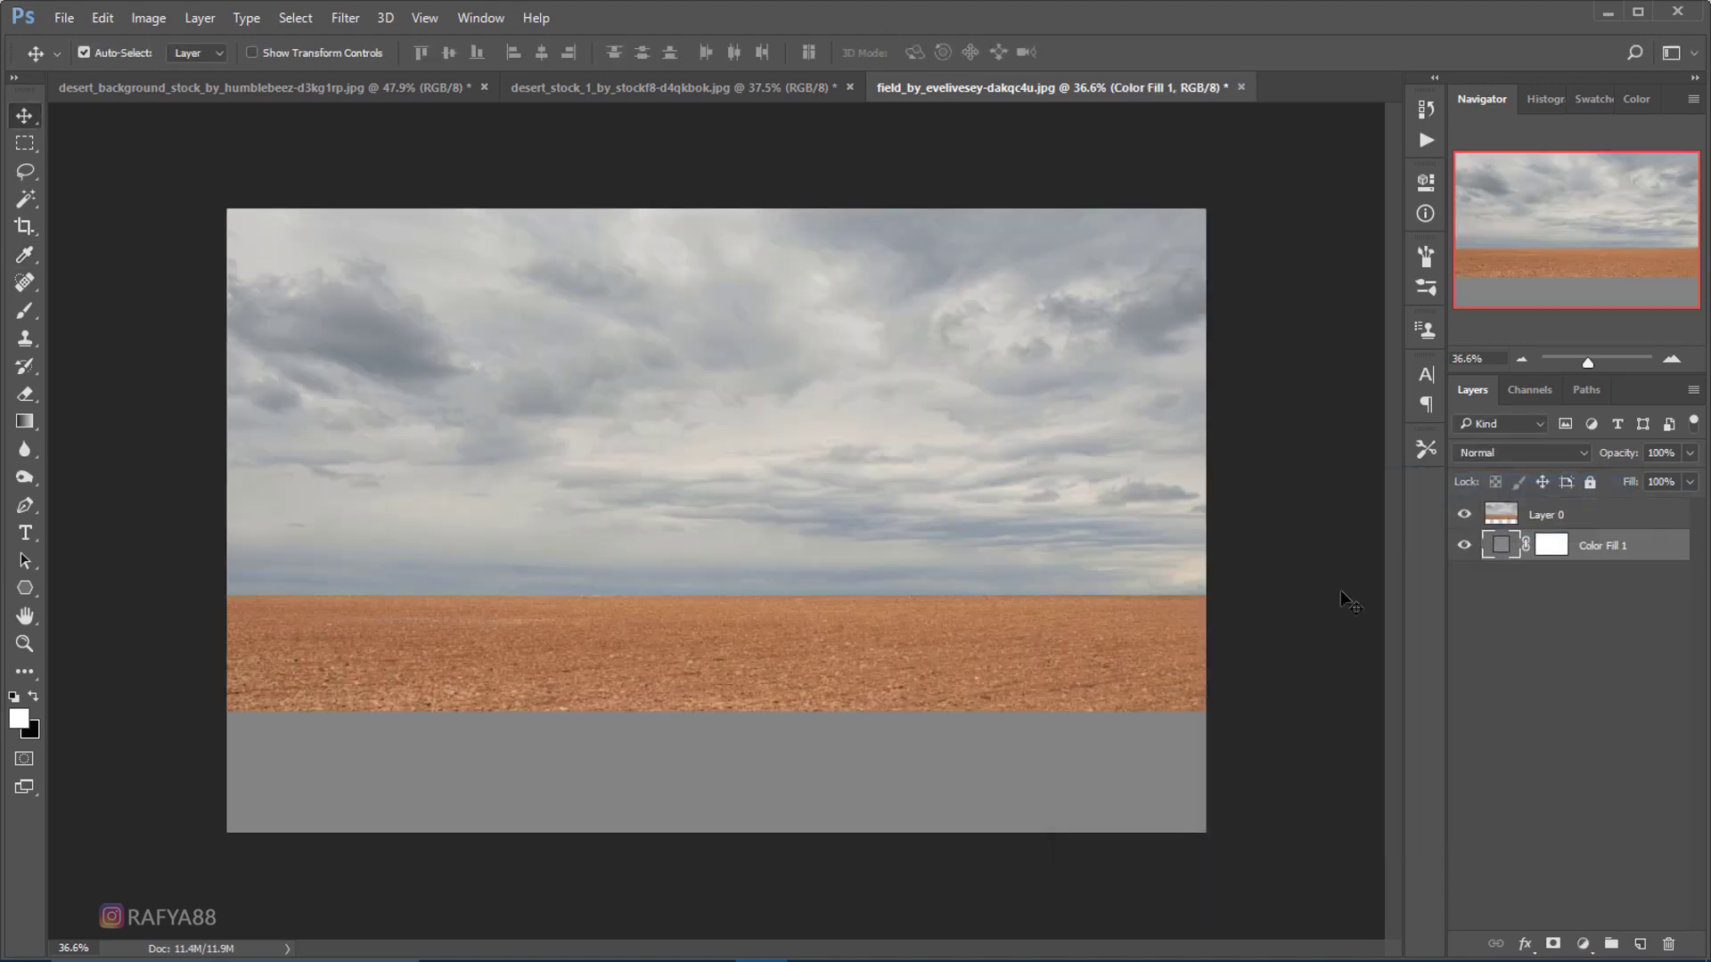
pyautogui.scroll(1, 1432, 610)
pyautogui.click(1562, 517)
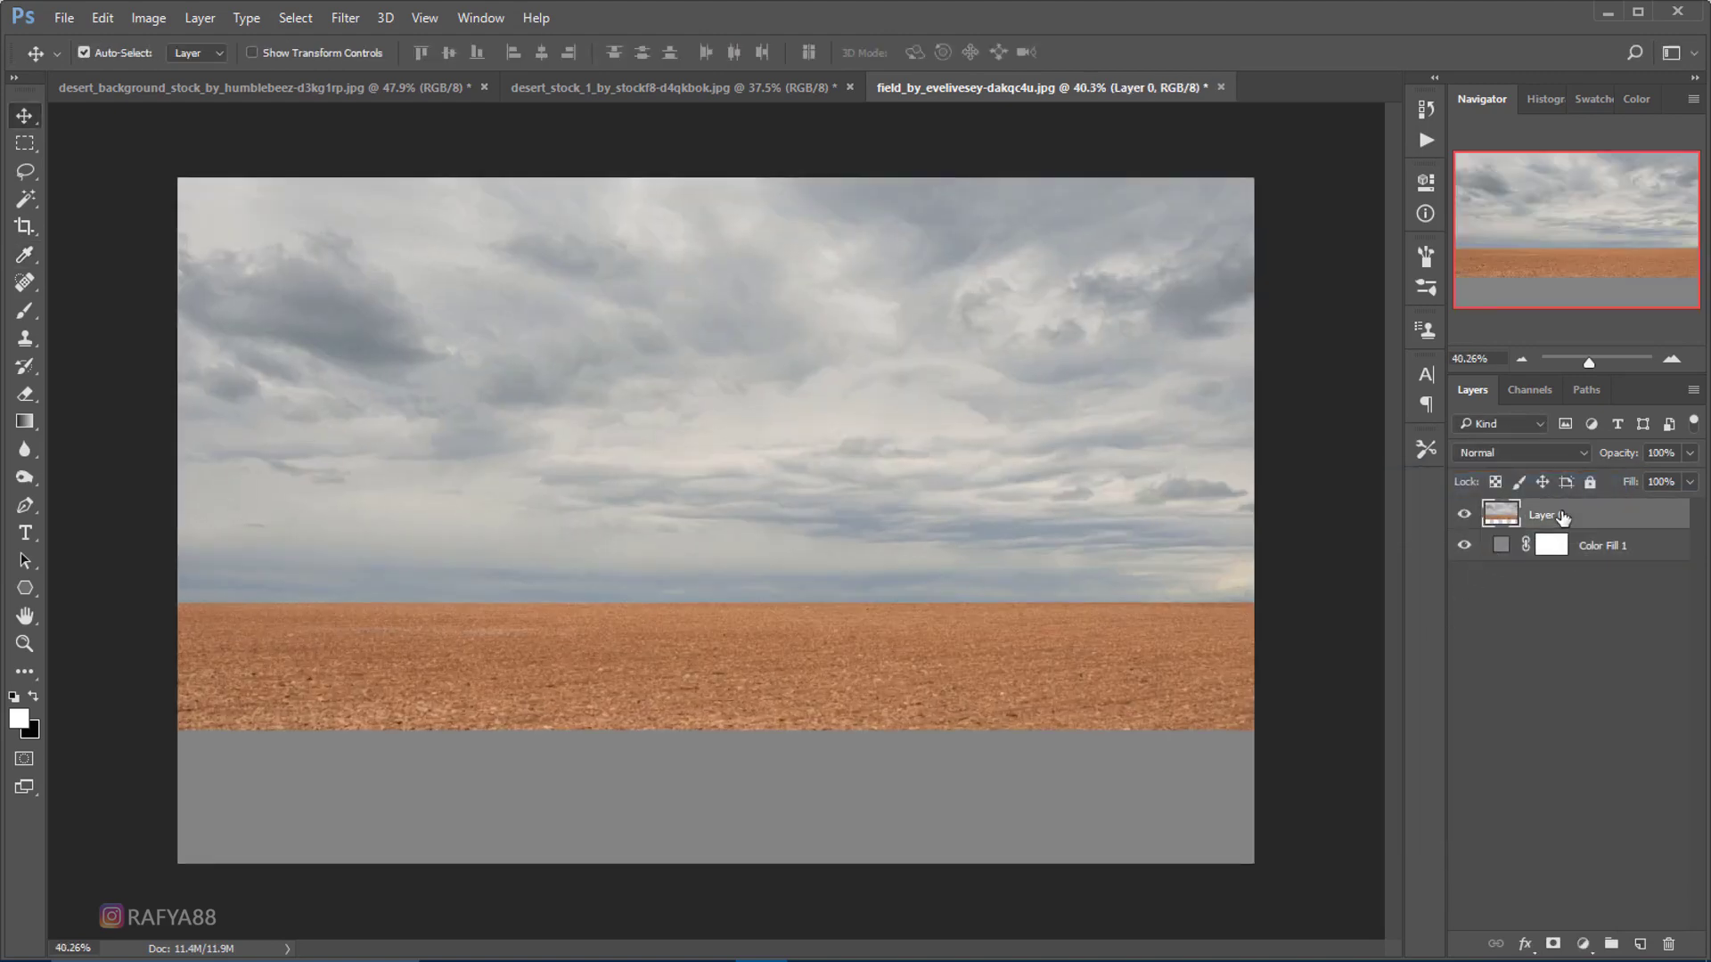
# - Mask Layer 0 with a black-to-white gradient so the ground fades into the grey
pyautogui.click(1553, 943)
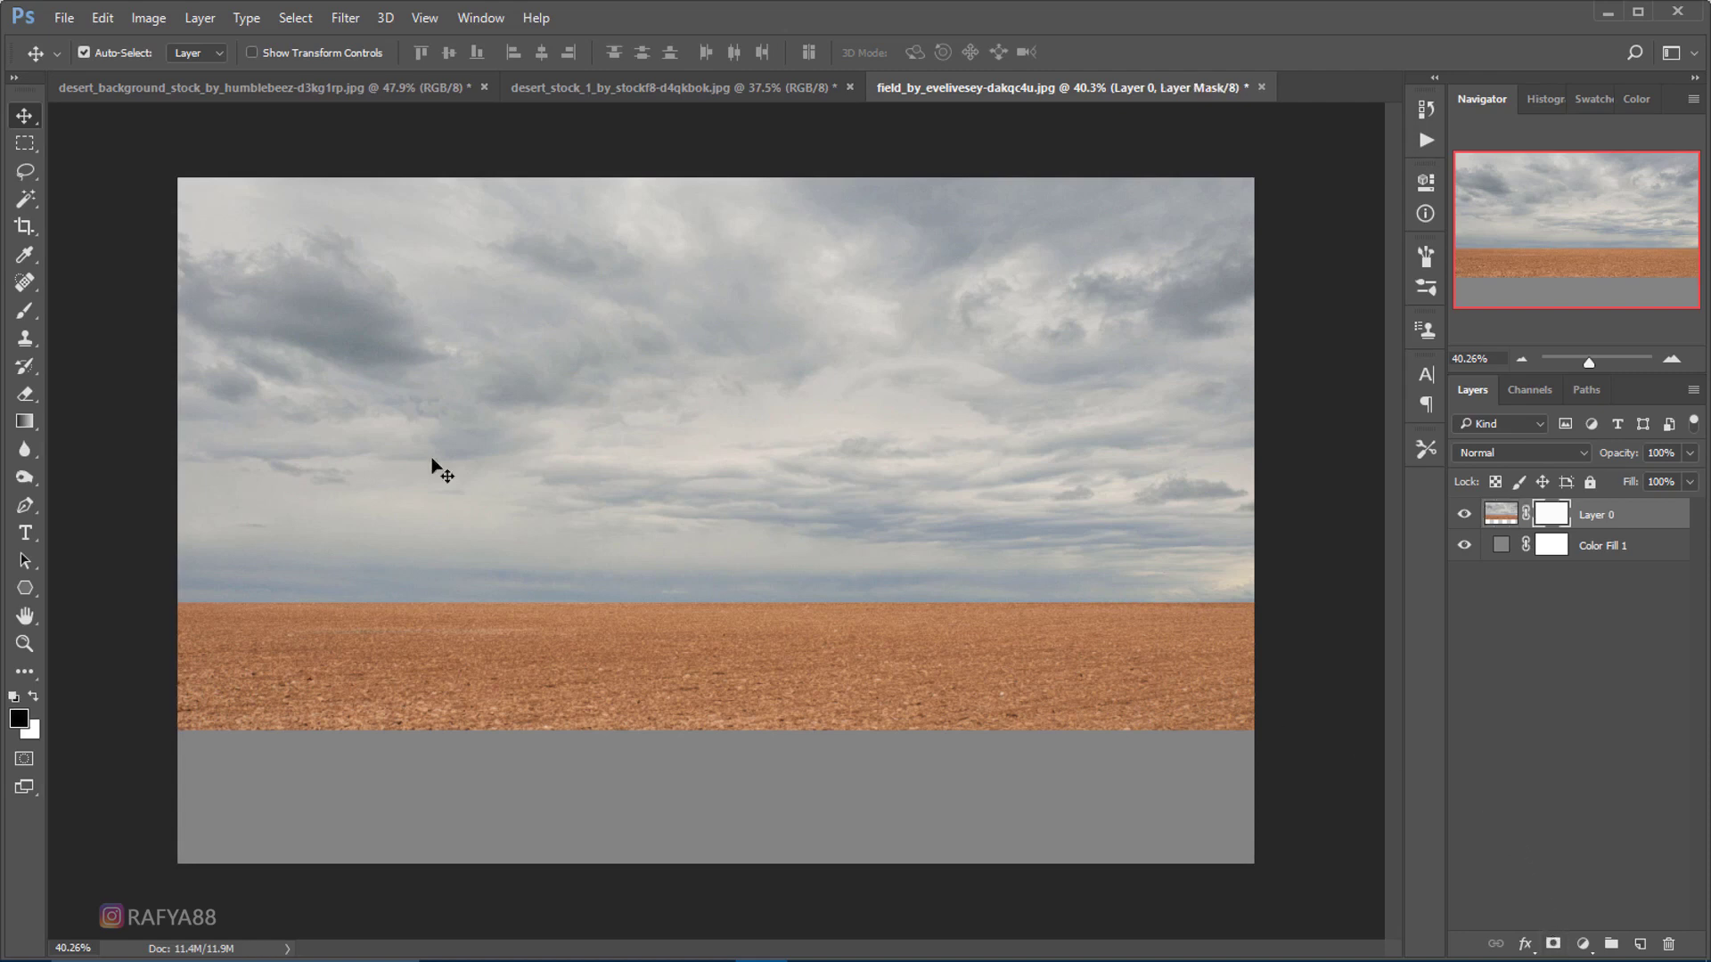
pyautogui.rightClick(27, 421)
pyautogui.click(115, 420)
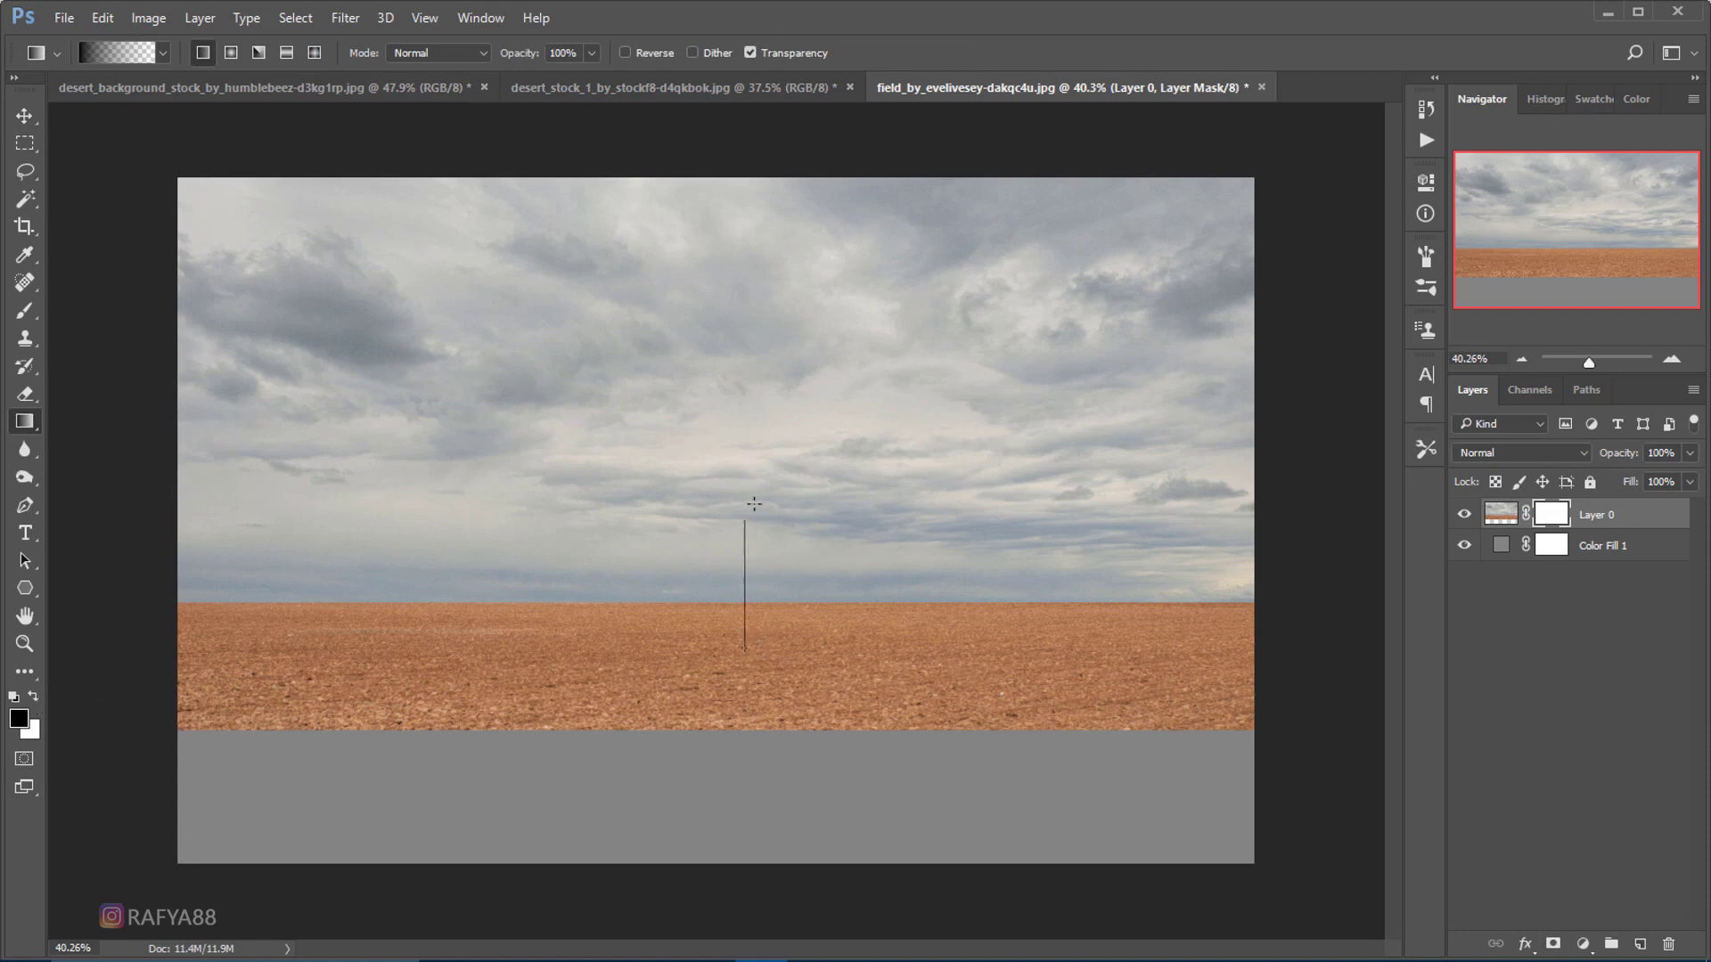
pyautogui.moveTo(745, 651); pyautogui.dragTo(754, 505)
pyautogui.moveTo(764, 622); pyautogui.dragTo(786, 451)
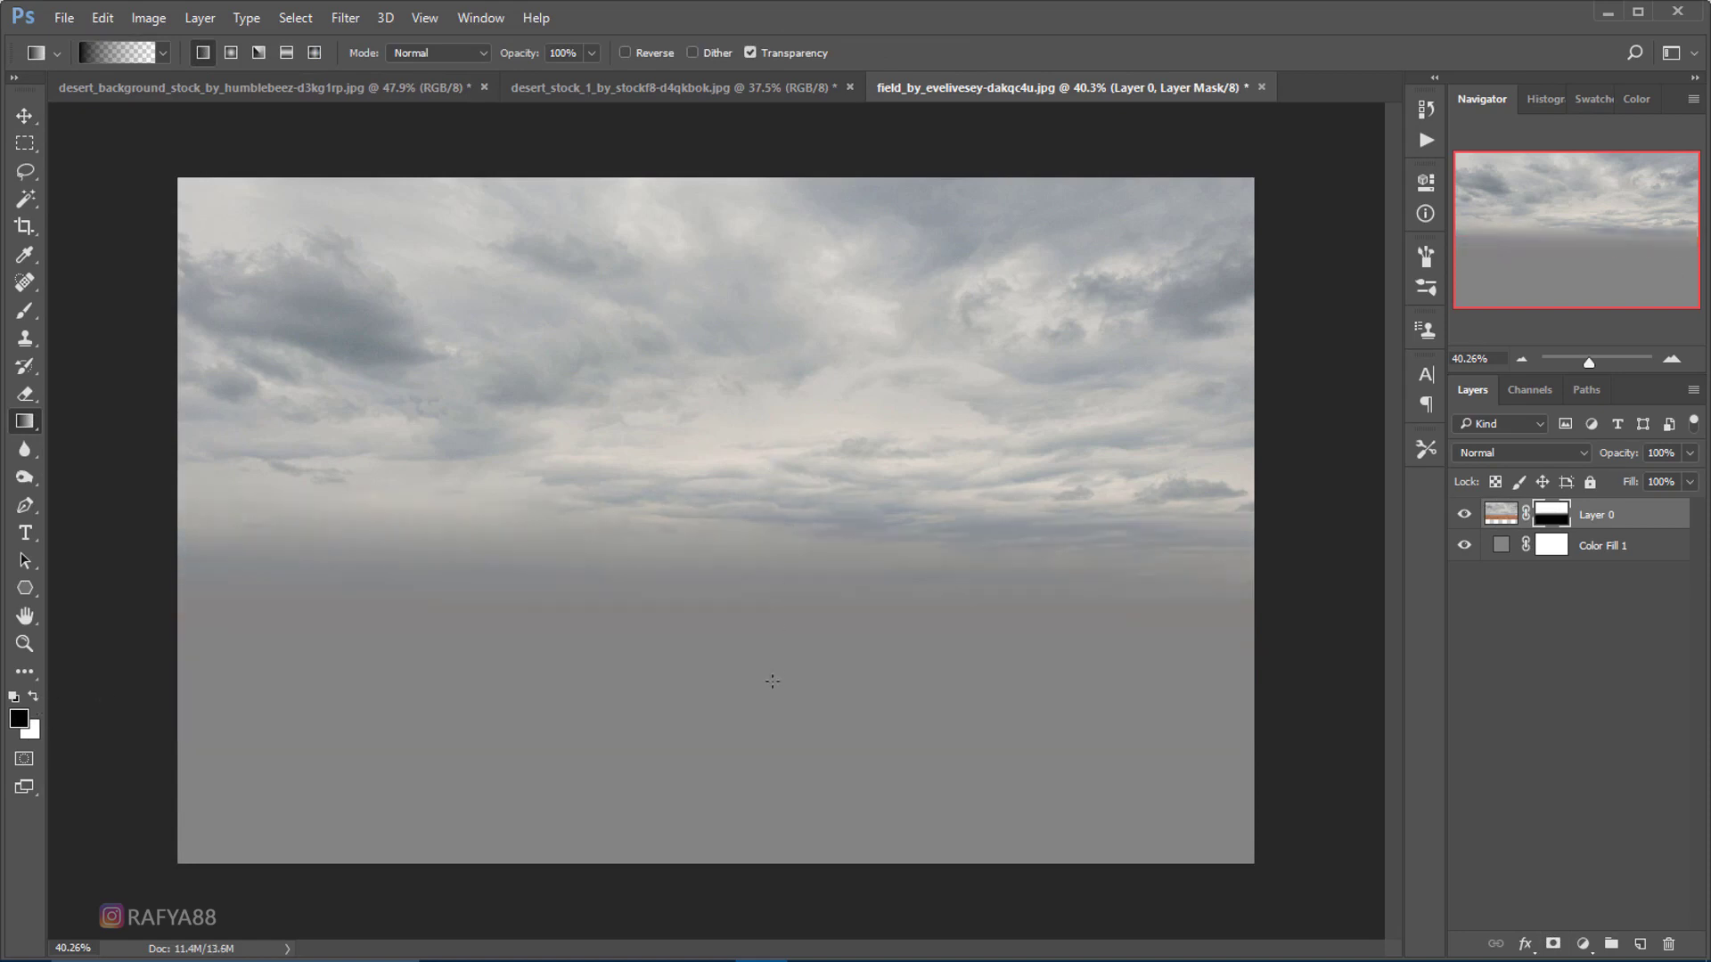
pyautogui.moveTo(772, 533); pyautogui.dragTo(874, 453)
# - Rename Layer 0 to 'sky'
pyautogui.doubleClick(1599, 515)
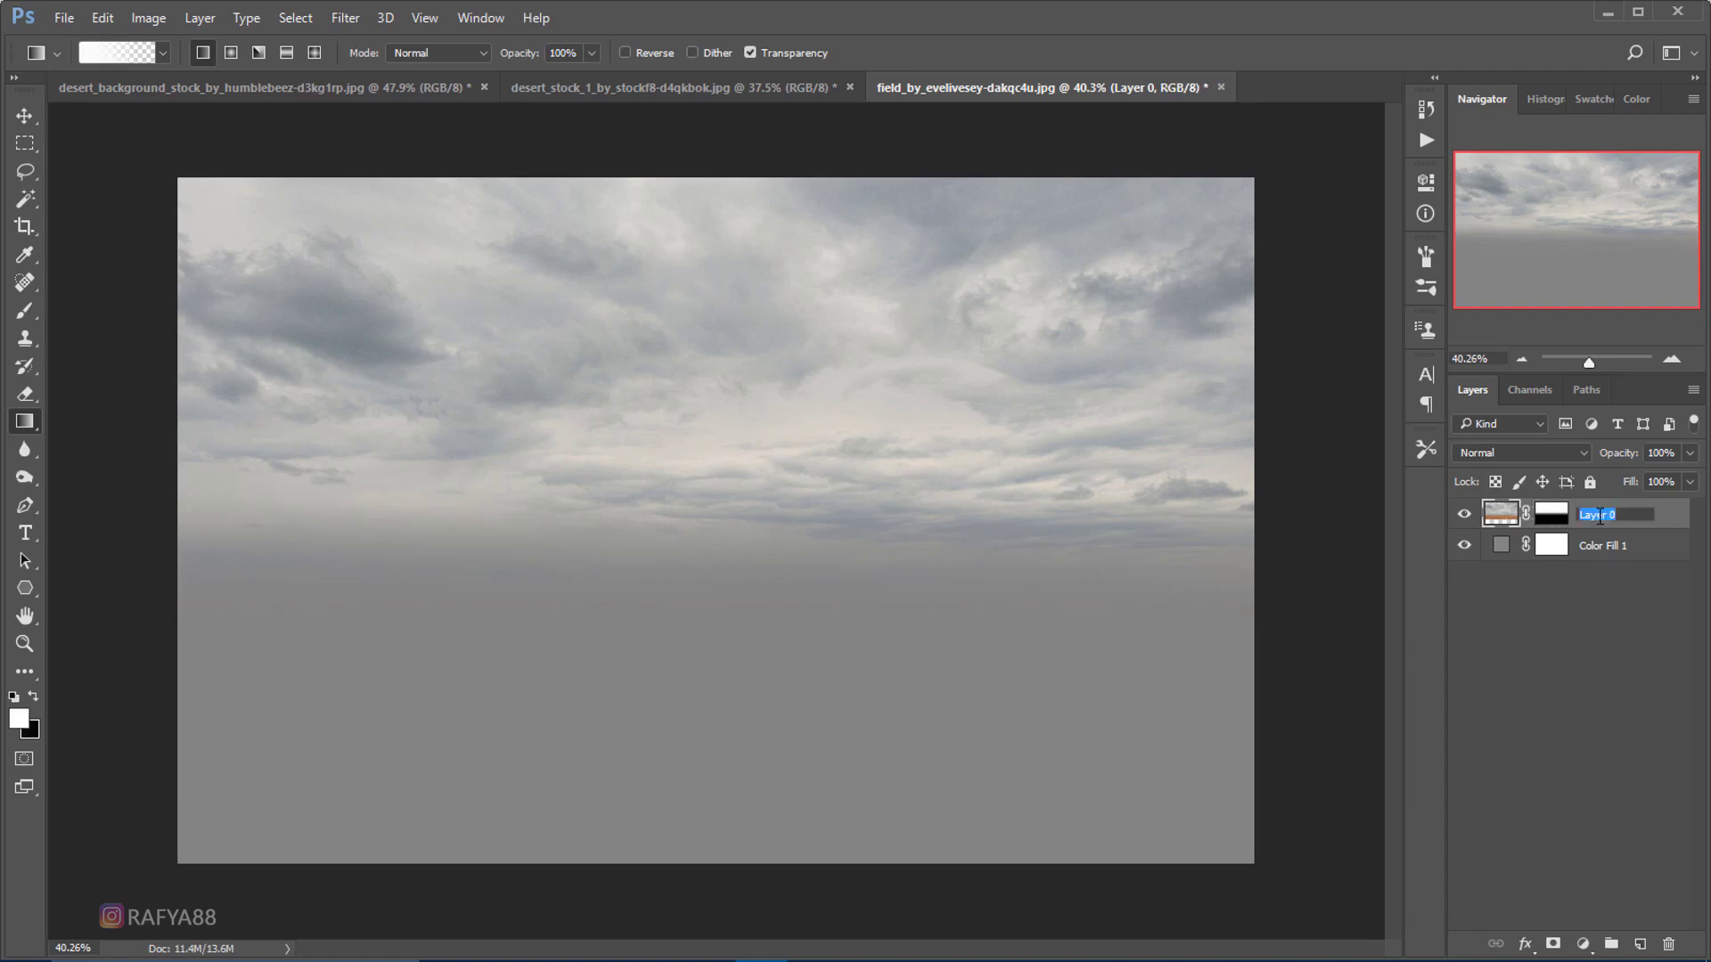
pyautogui.write('sky')
pyautogui.press('Return')
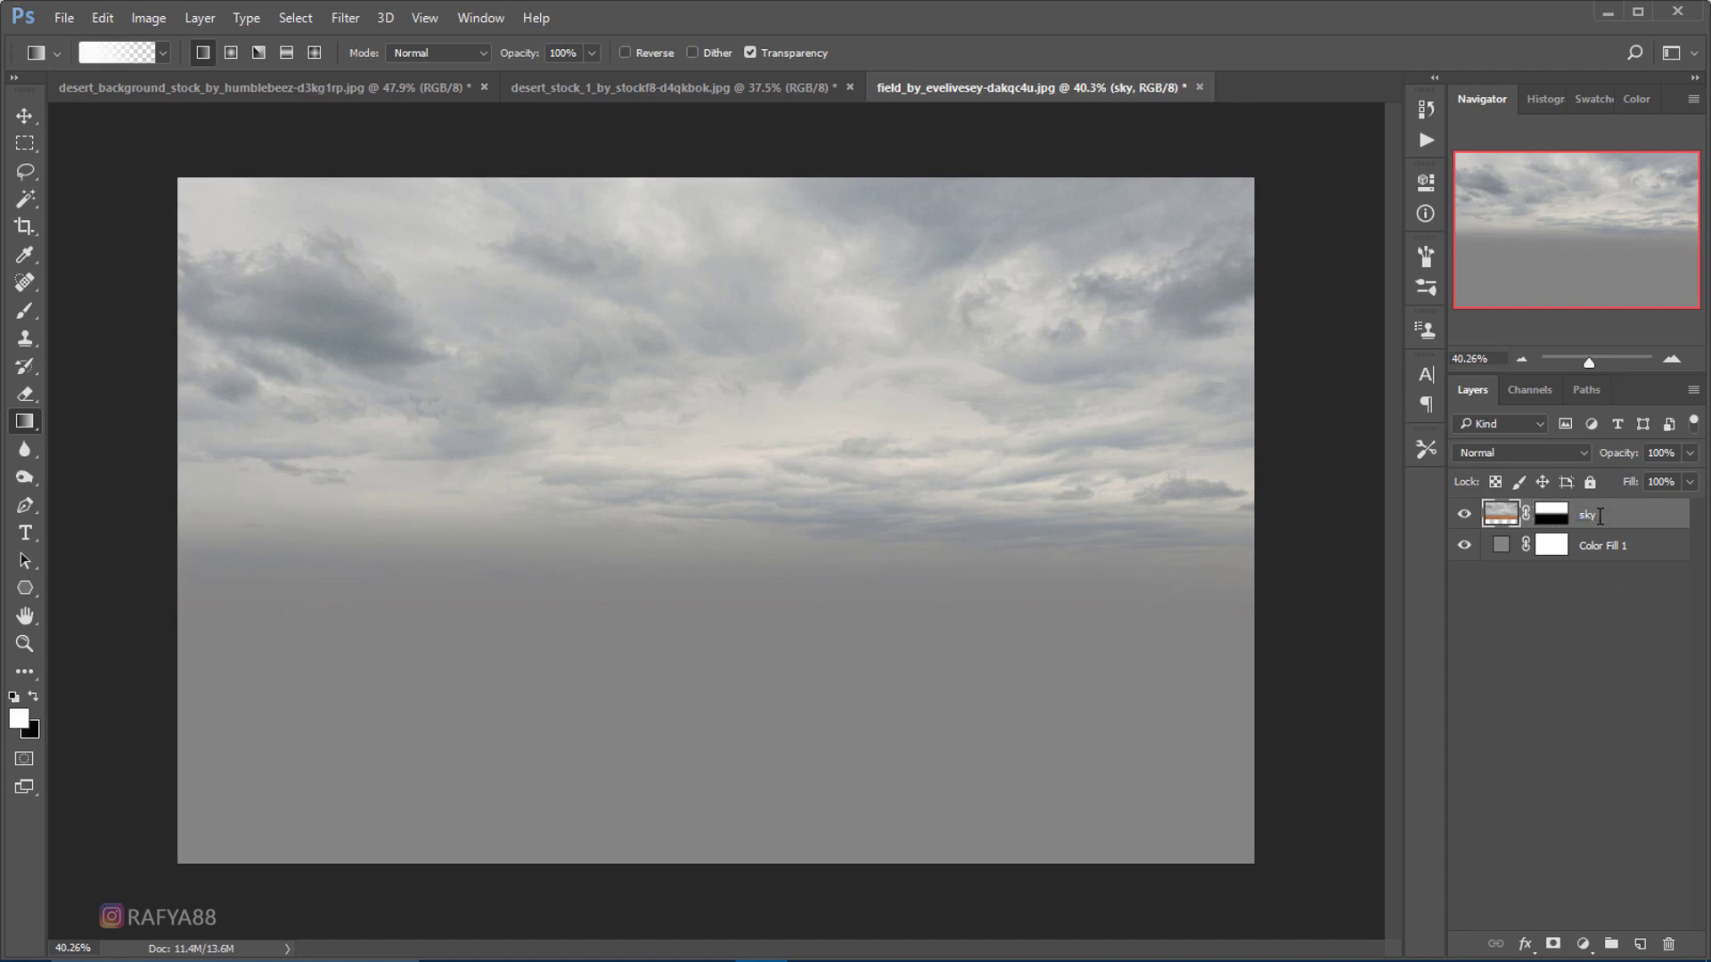
pyautogui.click(24, 115)
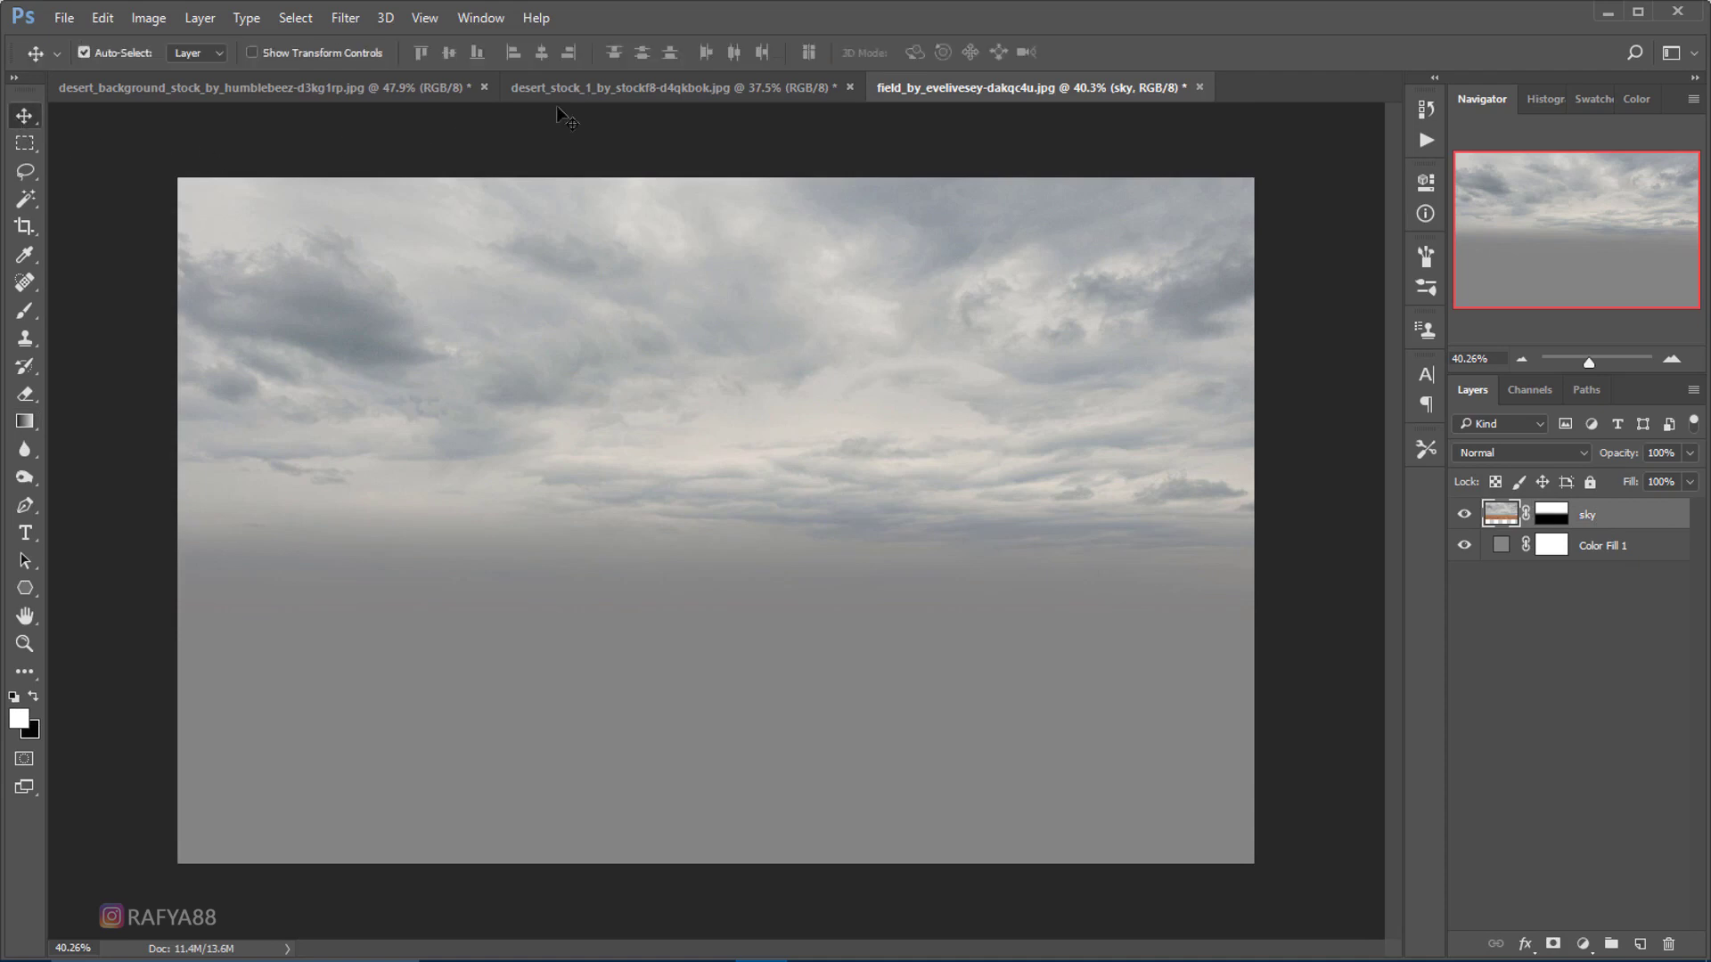
# - Select the cracked desert ground from the stock photo and drag it into the composite
pyautogui.click(624, 88)
pyautogui.click(24, 143)
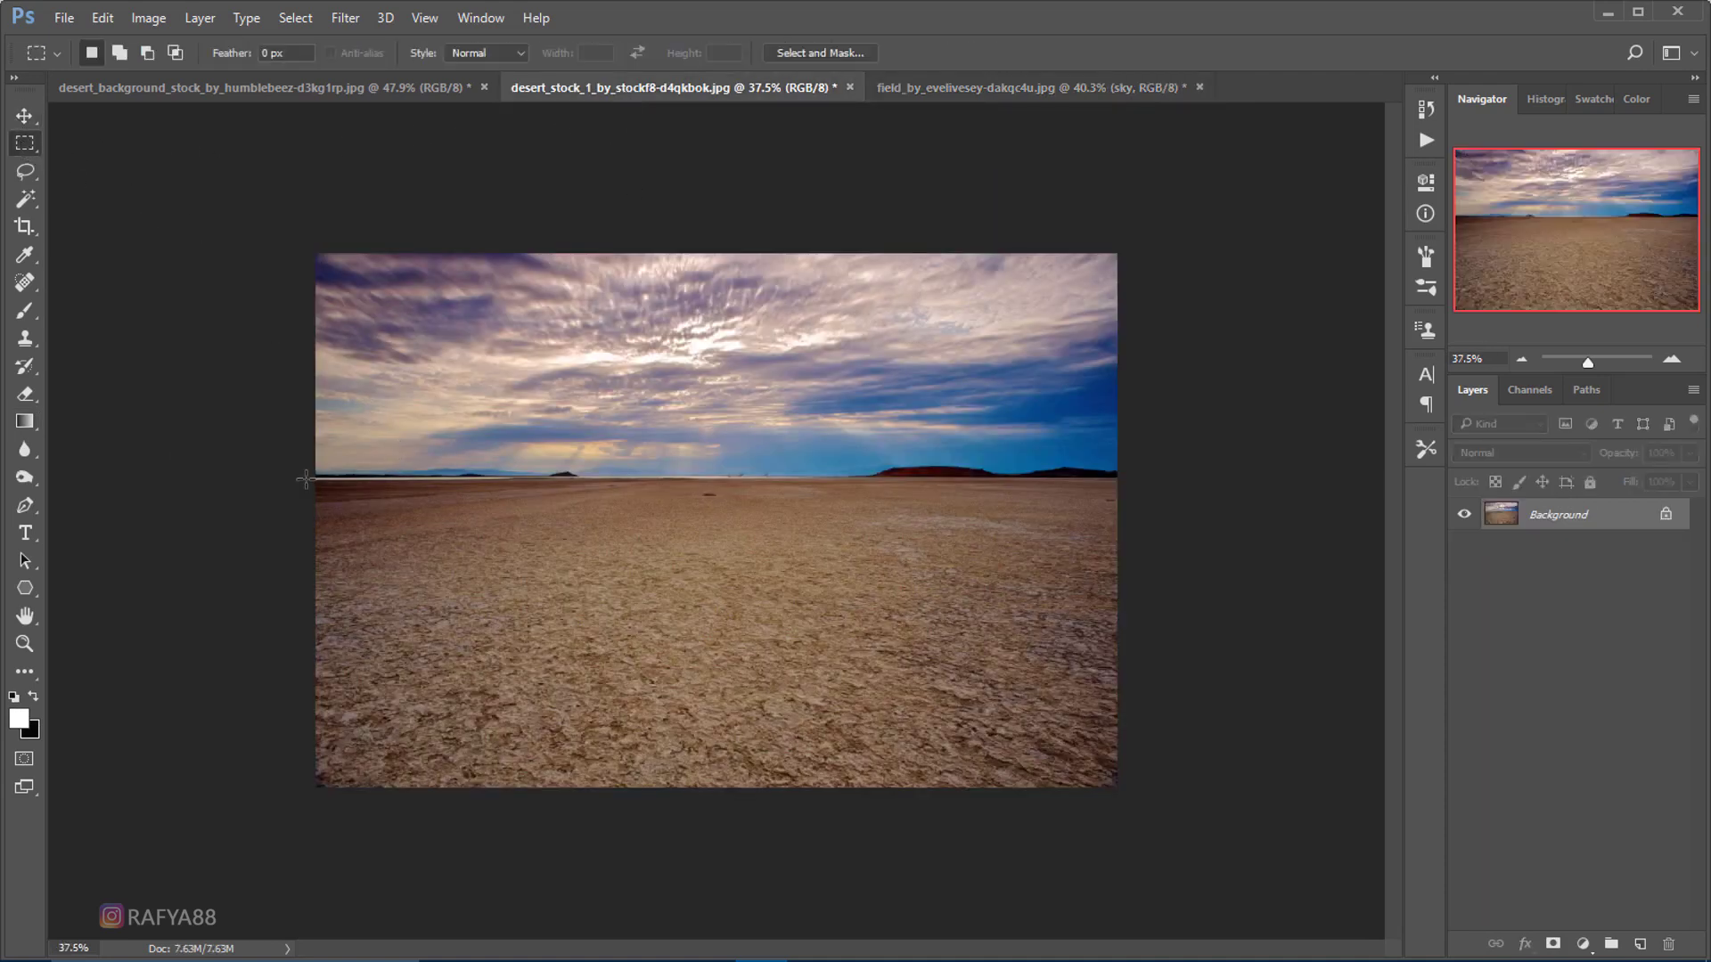
pyautogui.moveTo(305, 480); pyautogui.dragTo(1264, 791)
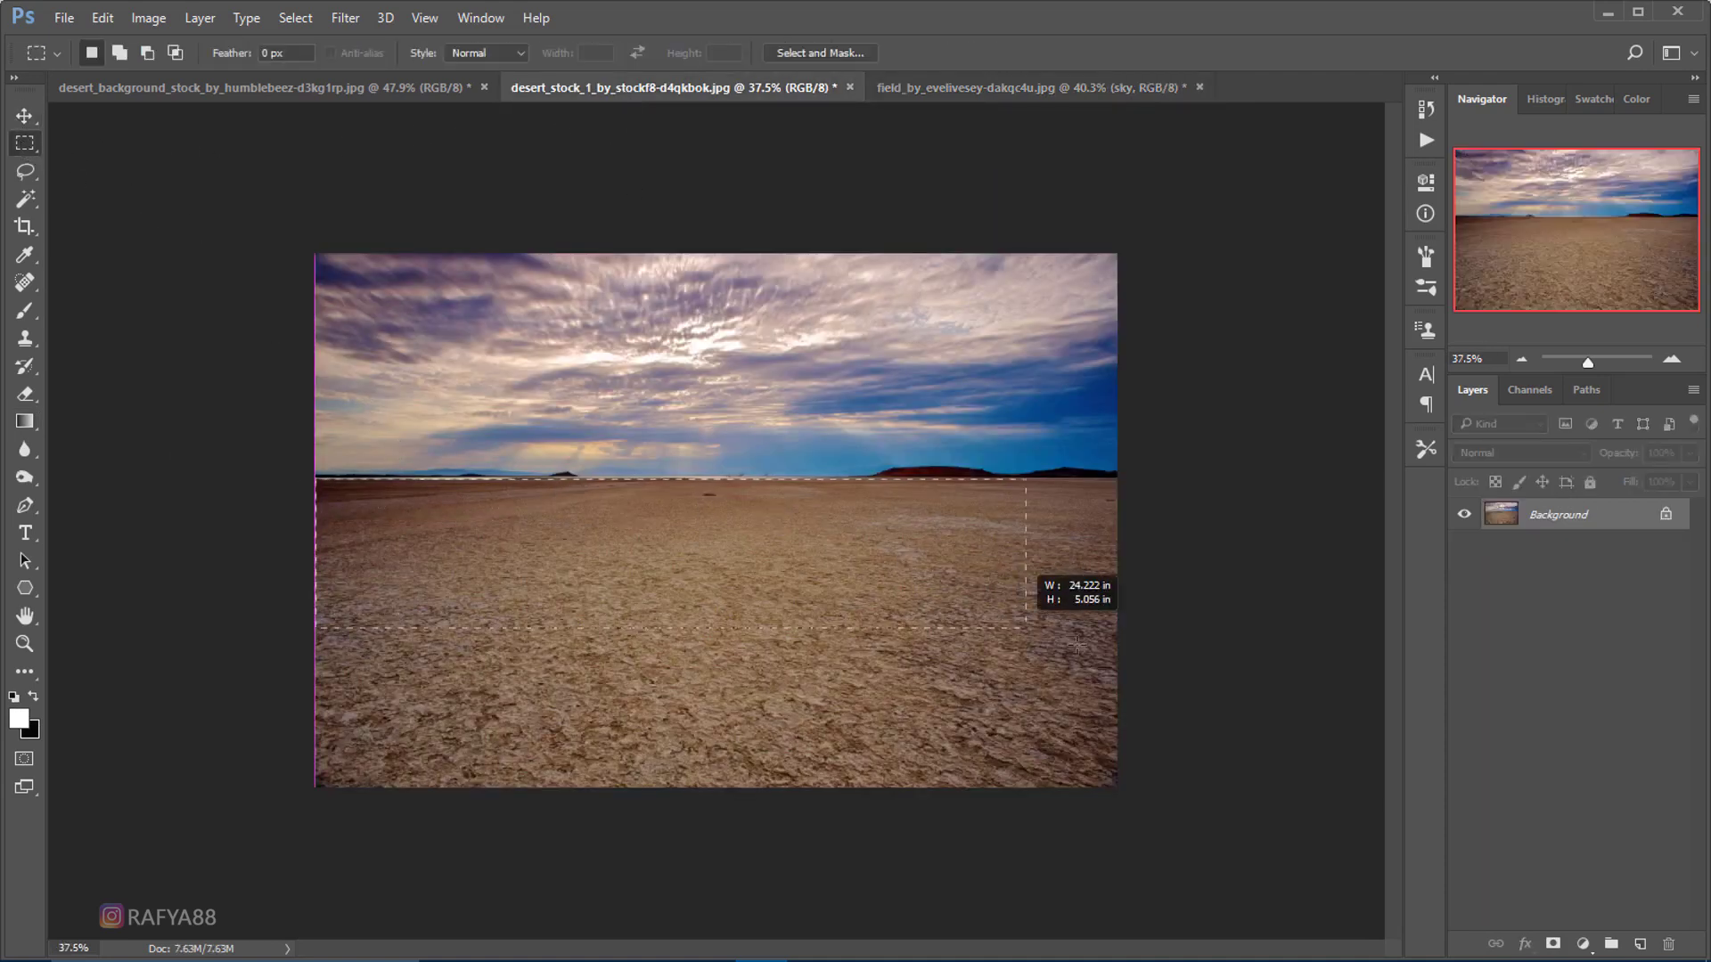
pyautogui.click(24, 115)
pyautogui.moveTo(535, 553)
pyautogui.mouseDown()
pyautogui.moveTo(976, 89)
pyautogui.moveTo(614, 571)
pyautogui.mouseUp()
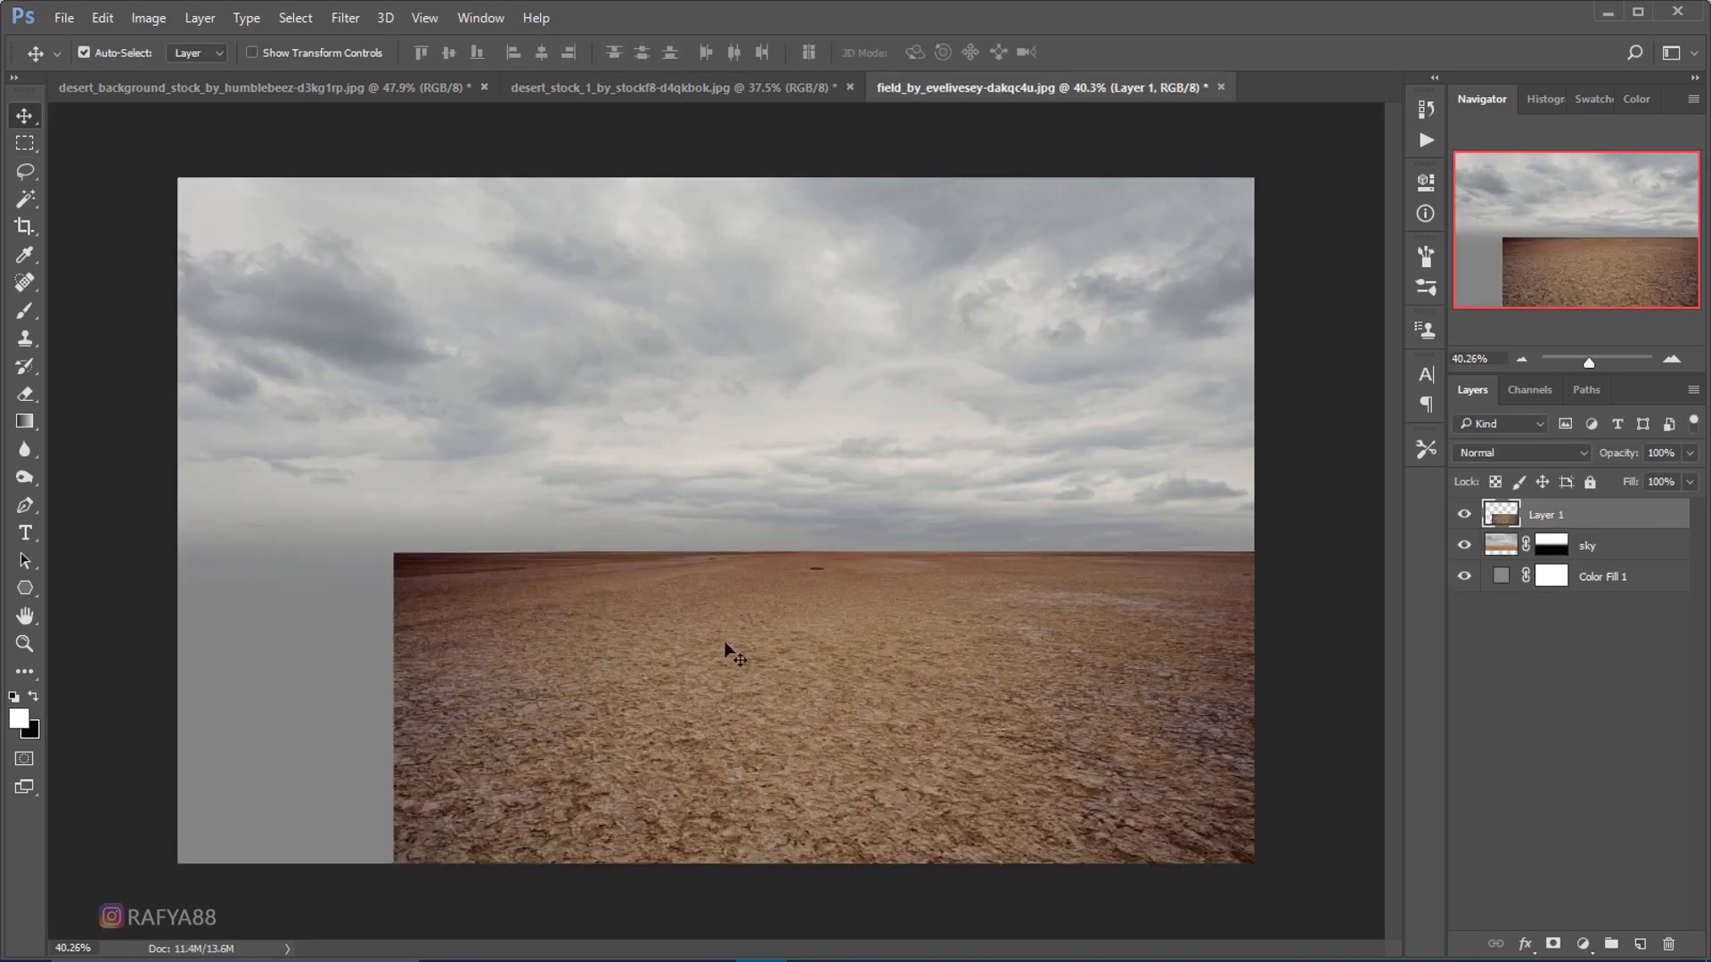
pyautogui.moveTo(724, 644); pyautogui.dragTo(635, 636)
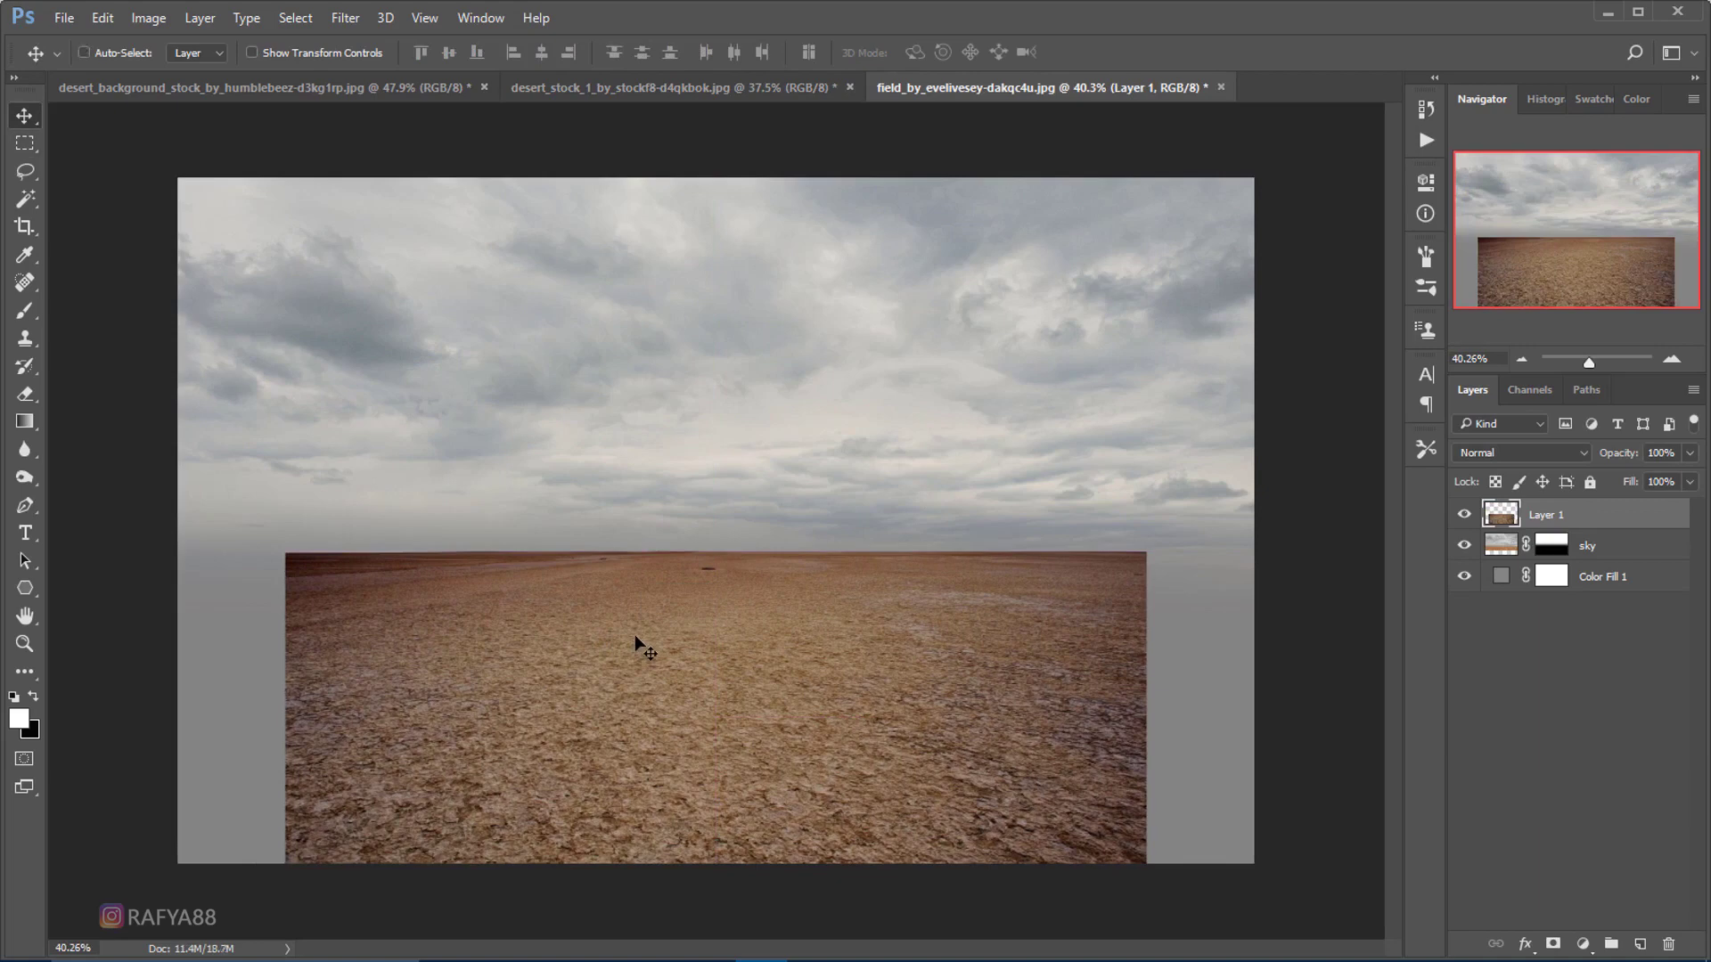
# - Scale the desert ground to about 127%, fit it to the lower frame, and name it 'desert'
pyautogui.hotkey('ctrl', 't')
pyautogui.moveTo(1146, 883); pyautogui.dragTo(1264, 927)
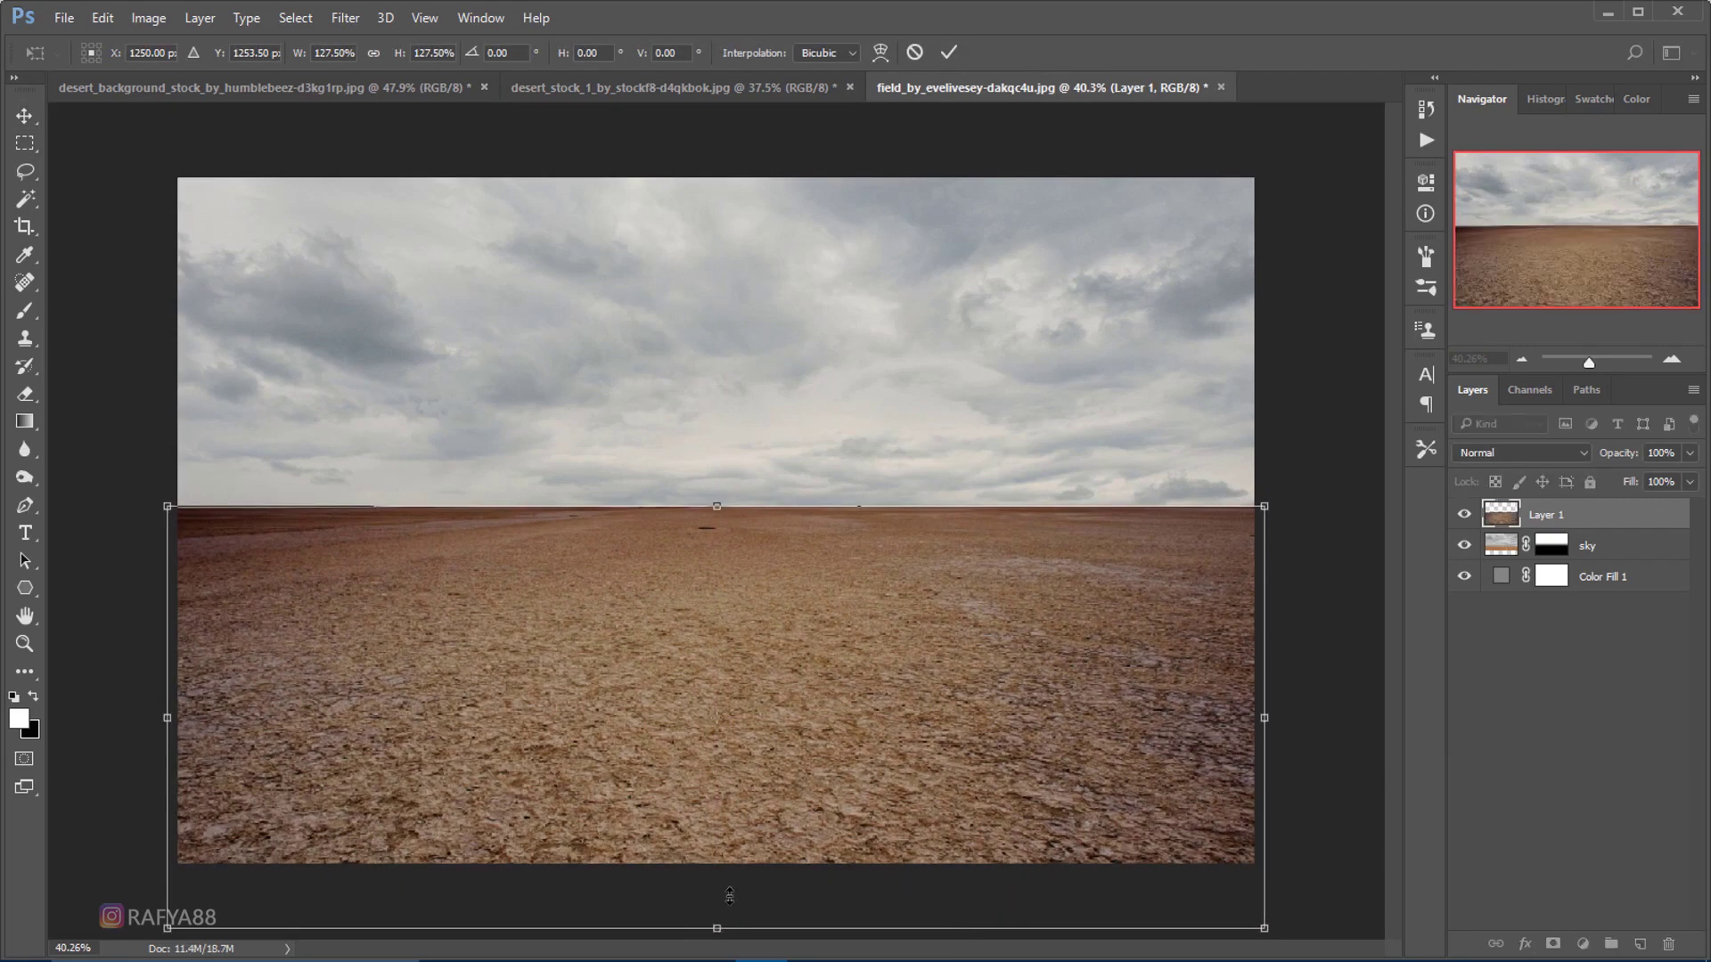
pyautogui.moveTo(729, 895); pyautogui.dragTo(742, 866)
pyautogui.moveTo(738, 506); pyautogui.dragTo(744, 565)
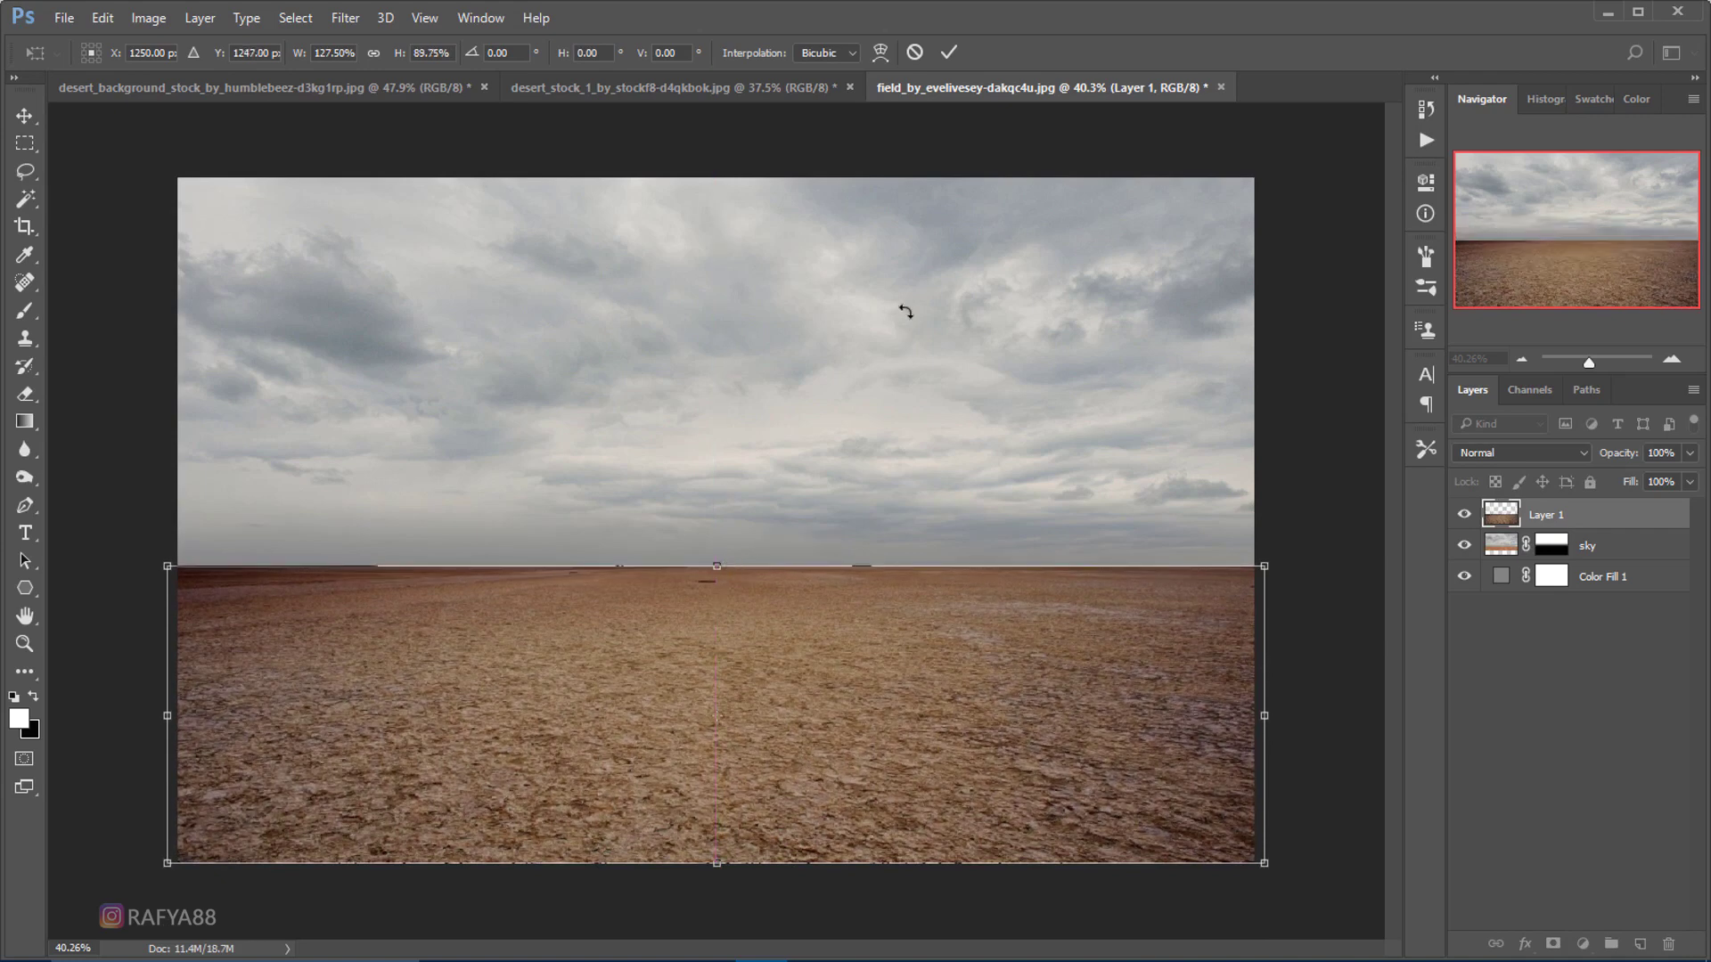
pyautogui.click(948, 52)
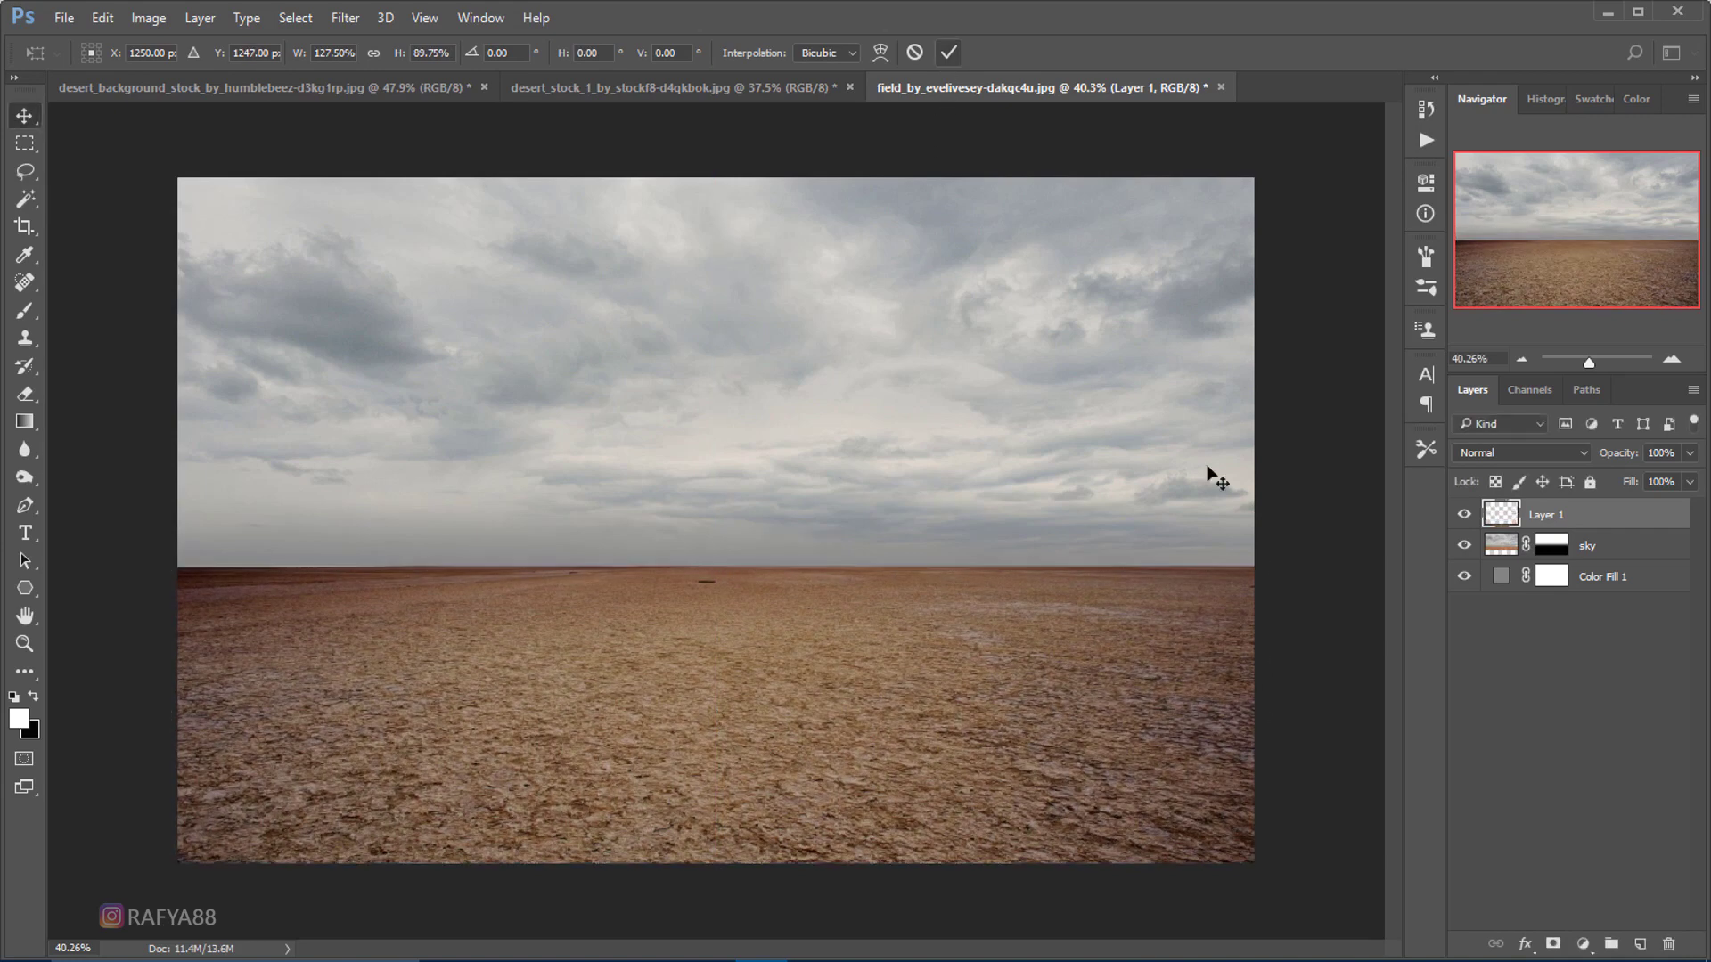
pyautogui.doubleClick(1549, 516)
pyautogui.write('deser')
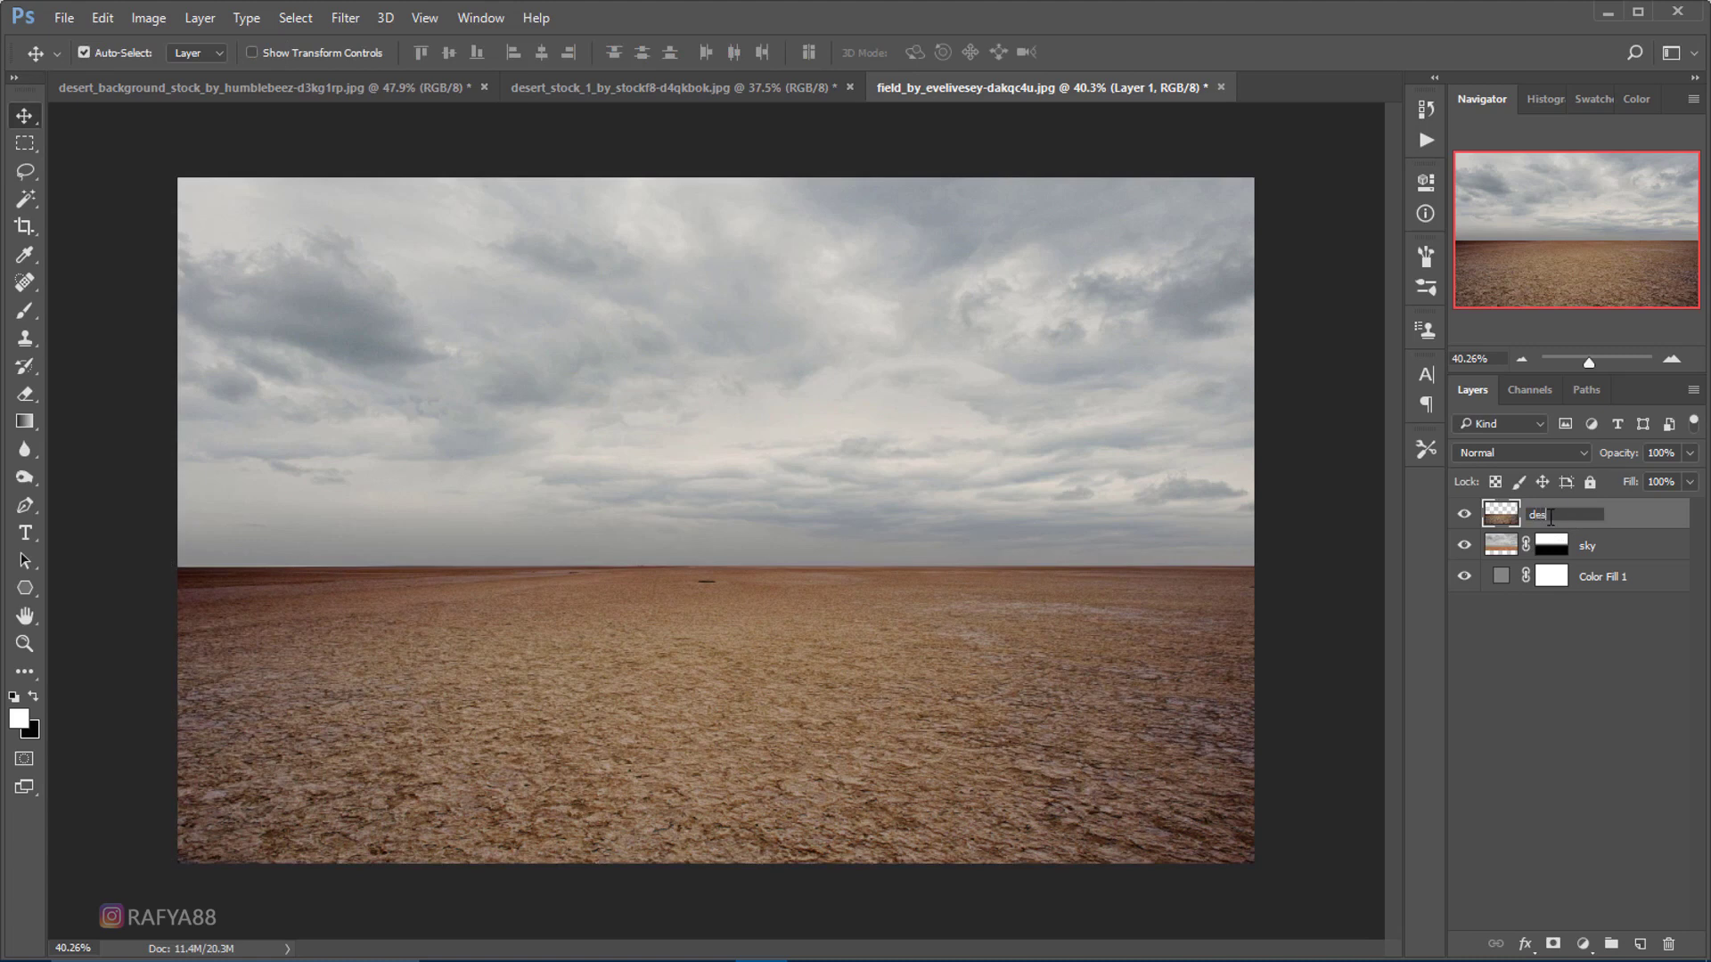
pyautogui.write('t')
pyautogui.press('Return')
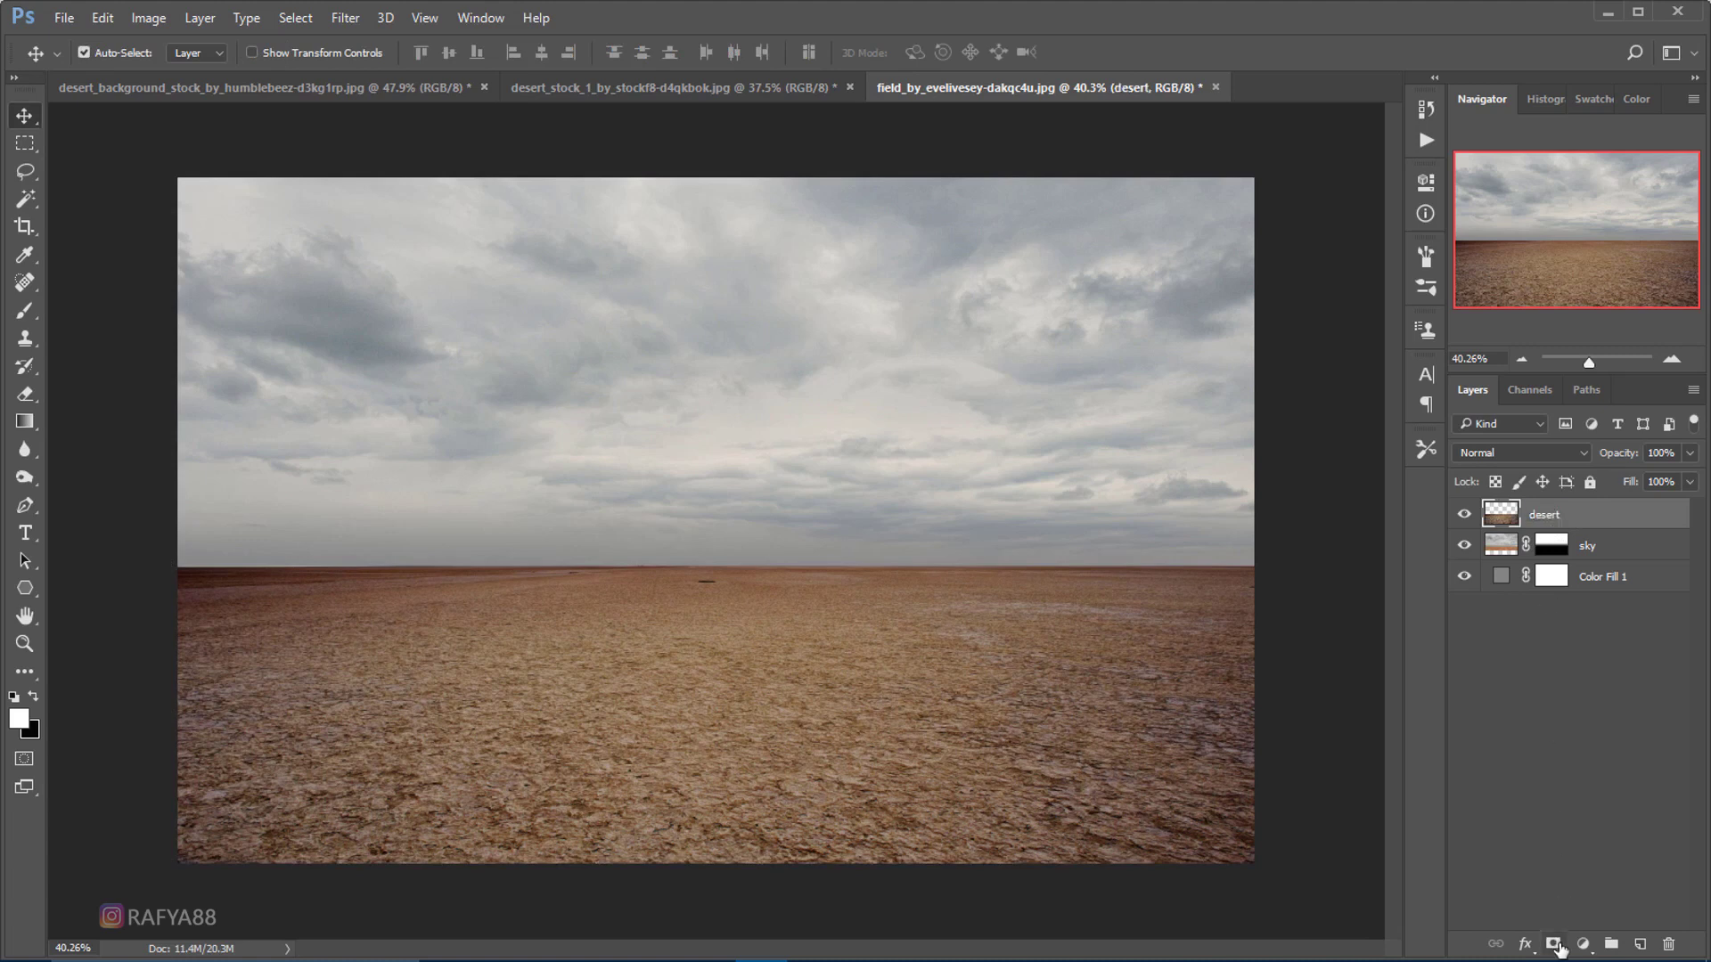
# - Mask the desert layer with a gradient blending its horizon softly into the sky
pyautogui.click(1554, 944)
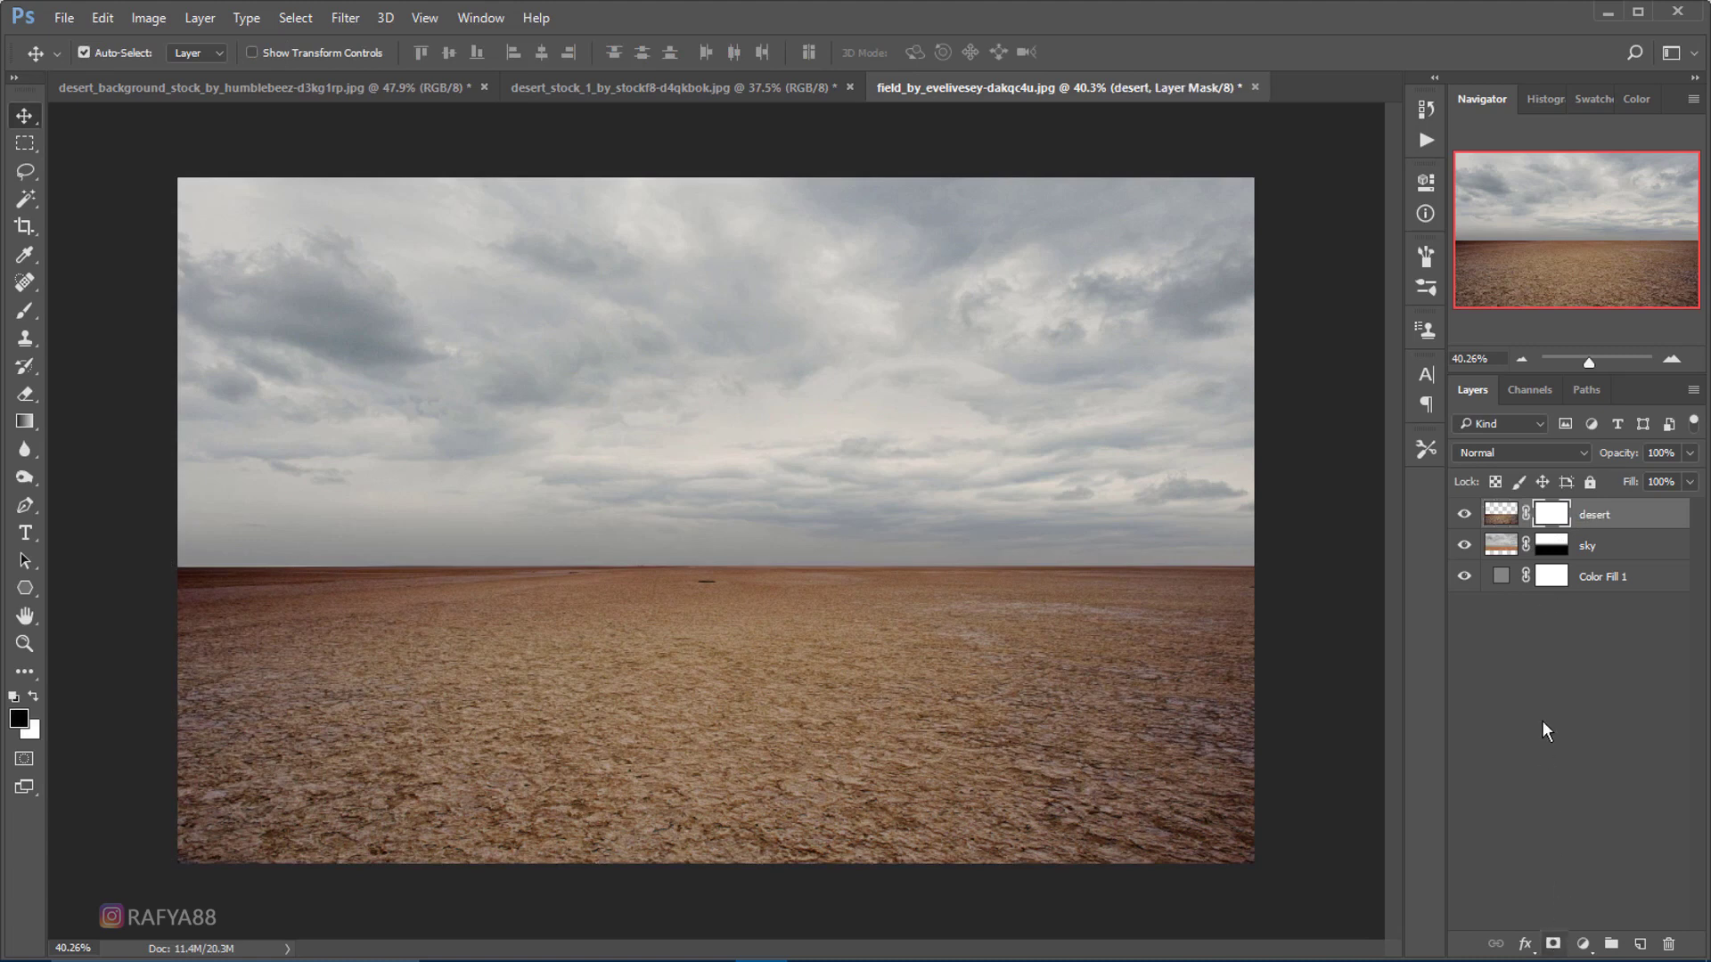
pyautogui.click(26, 423)
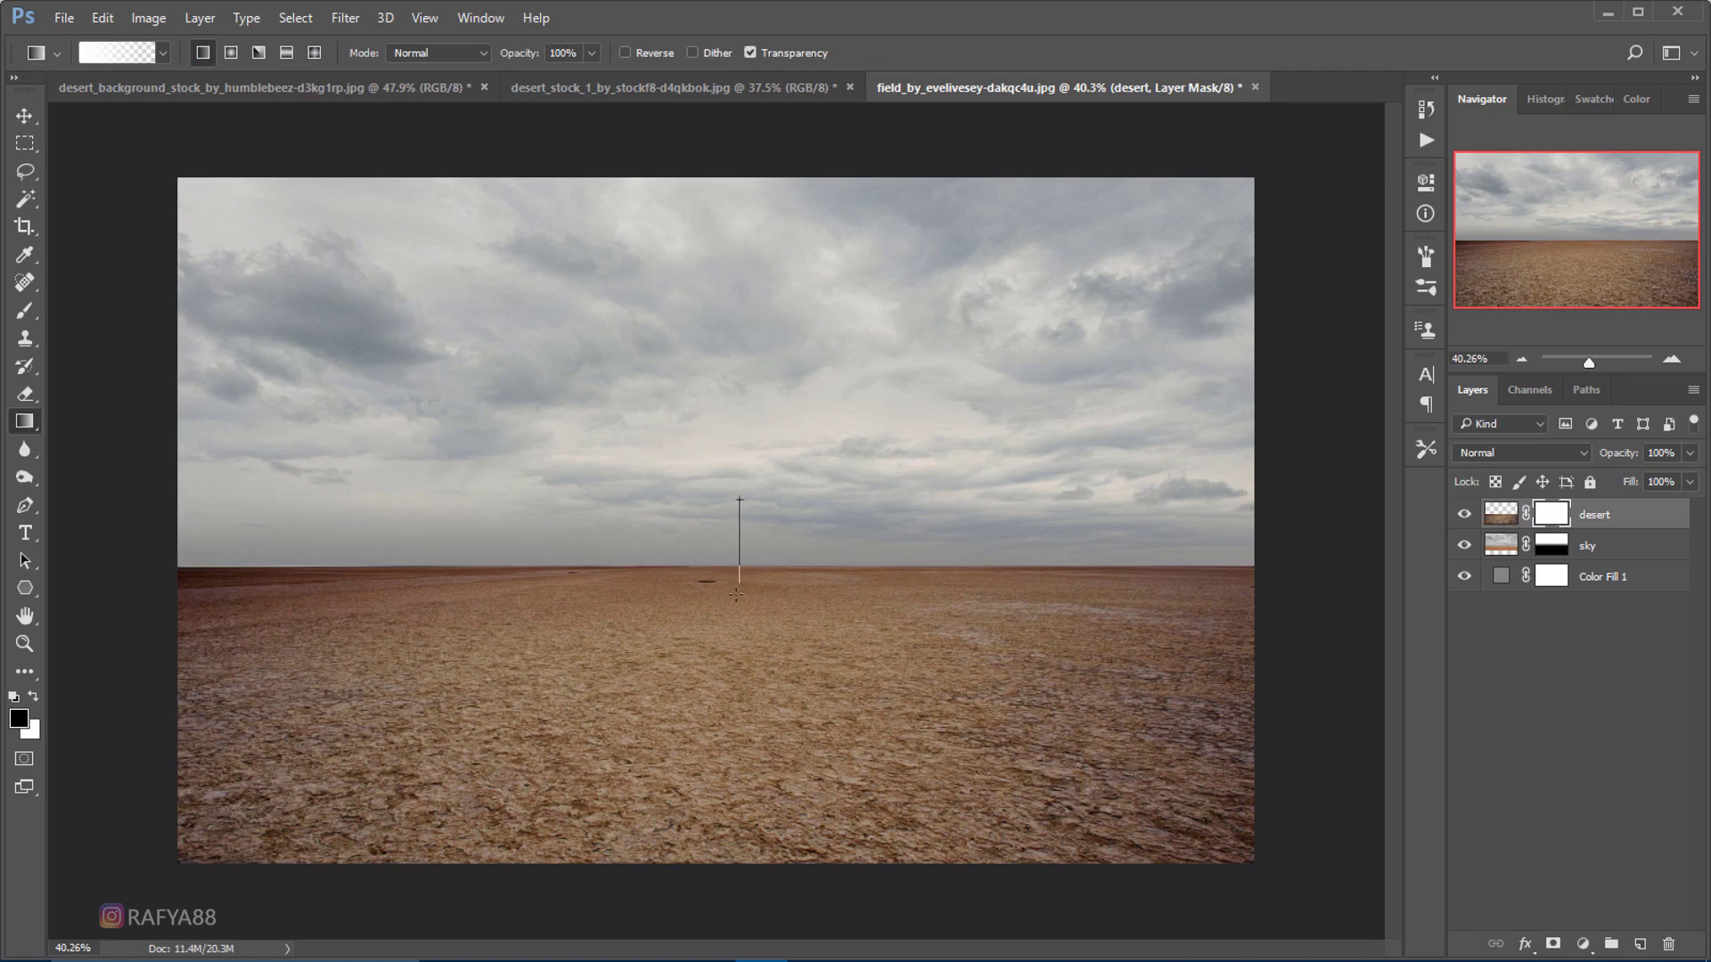
pyautogui.moveTo(749, 567); pyautogui.dragTo(749, 621)
pyautogui.moveTo(745, 492); pyautogui.dragTo(745, 606)
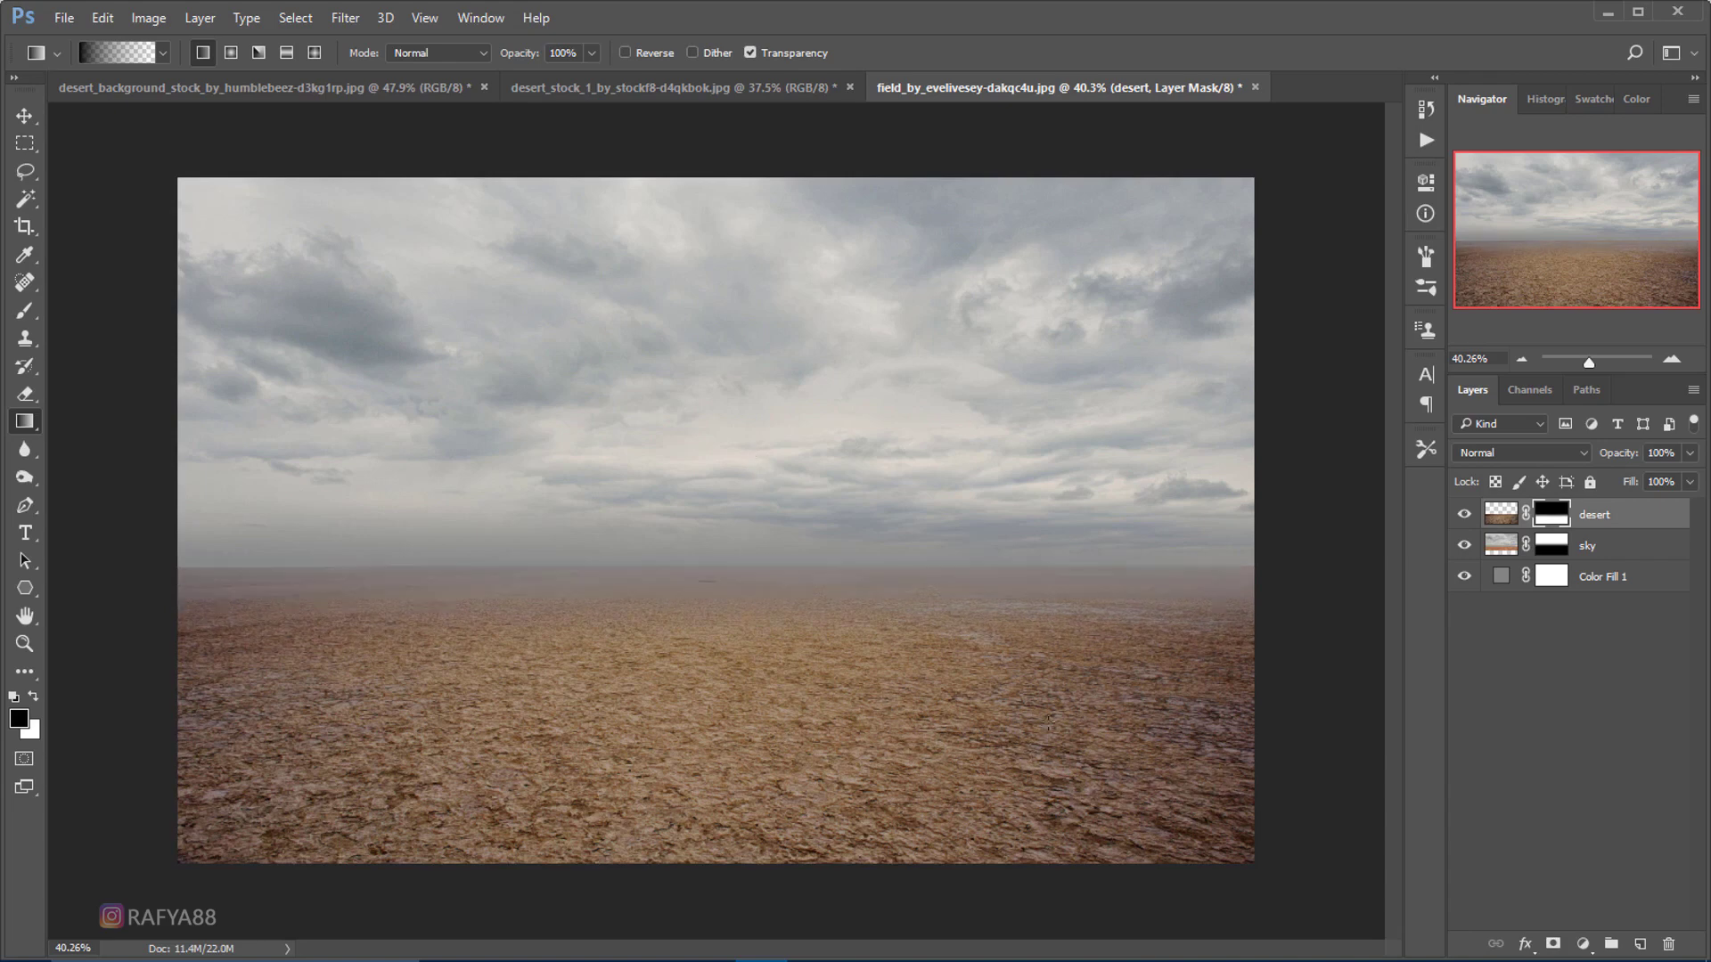
pyautogui.scroll(-3, 1050, 723)
pyautogui.scroll(2, 1023, 659)
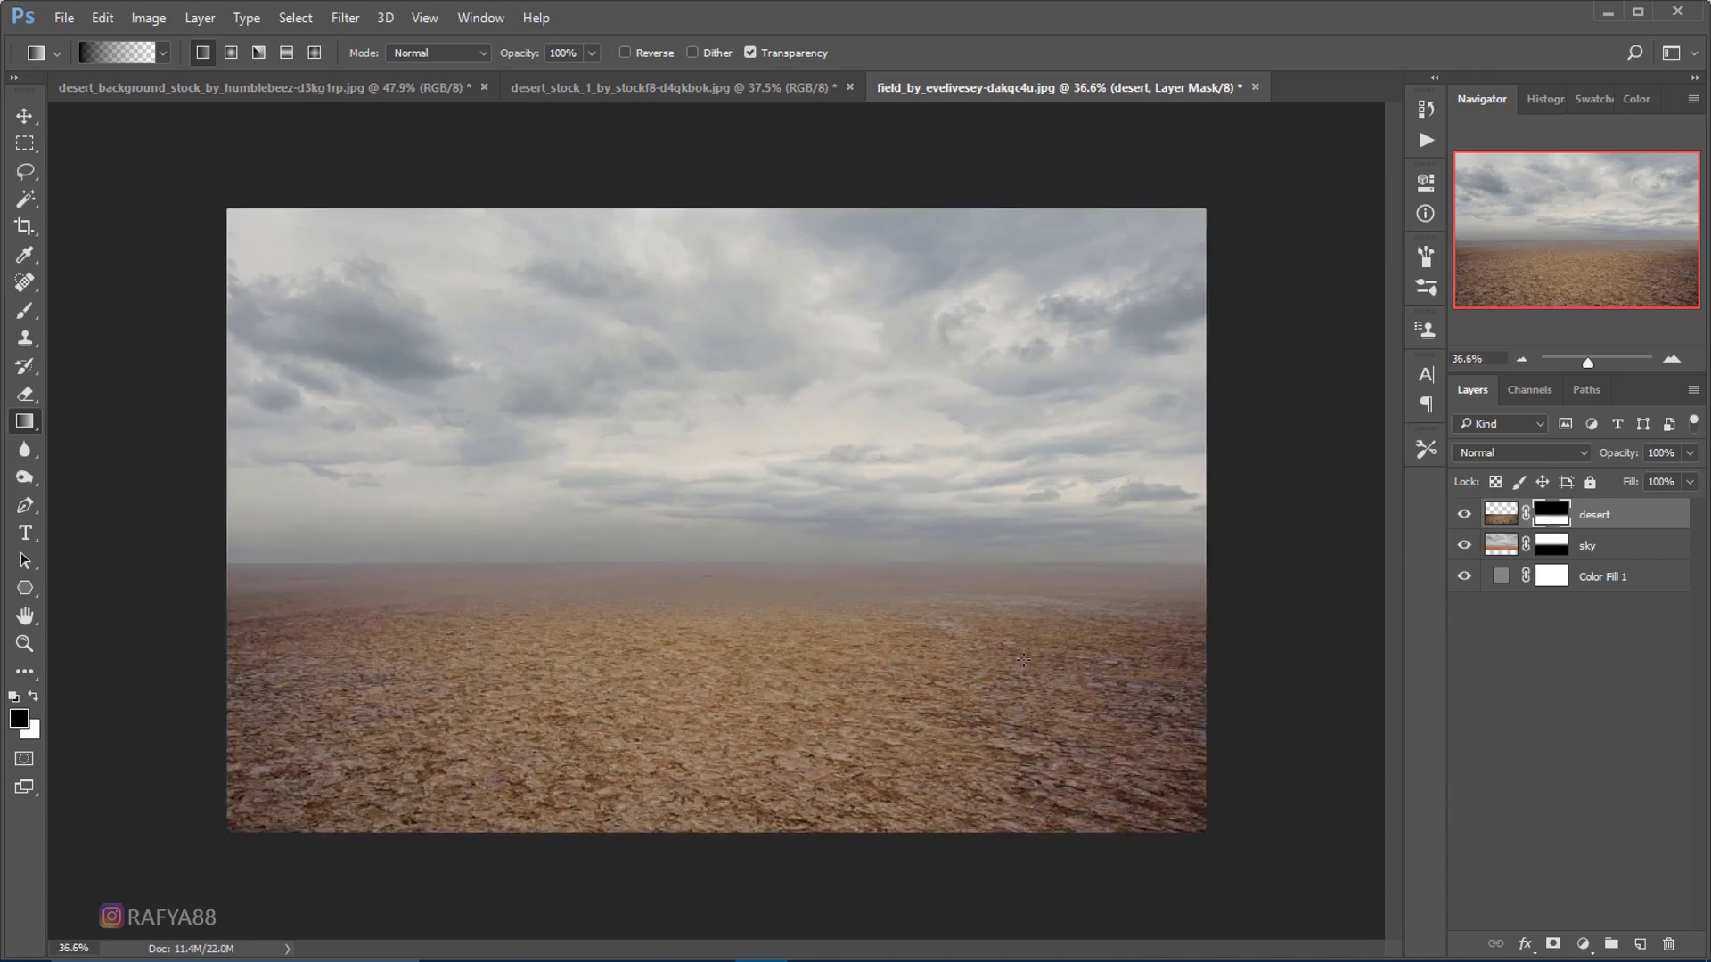
# - Add a Curves adjustment clipped to the sky, lowering its midtone and highlight points
pyautogui.click(1615, 547)
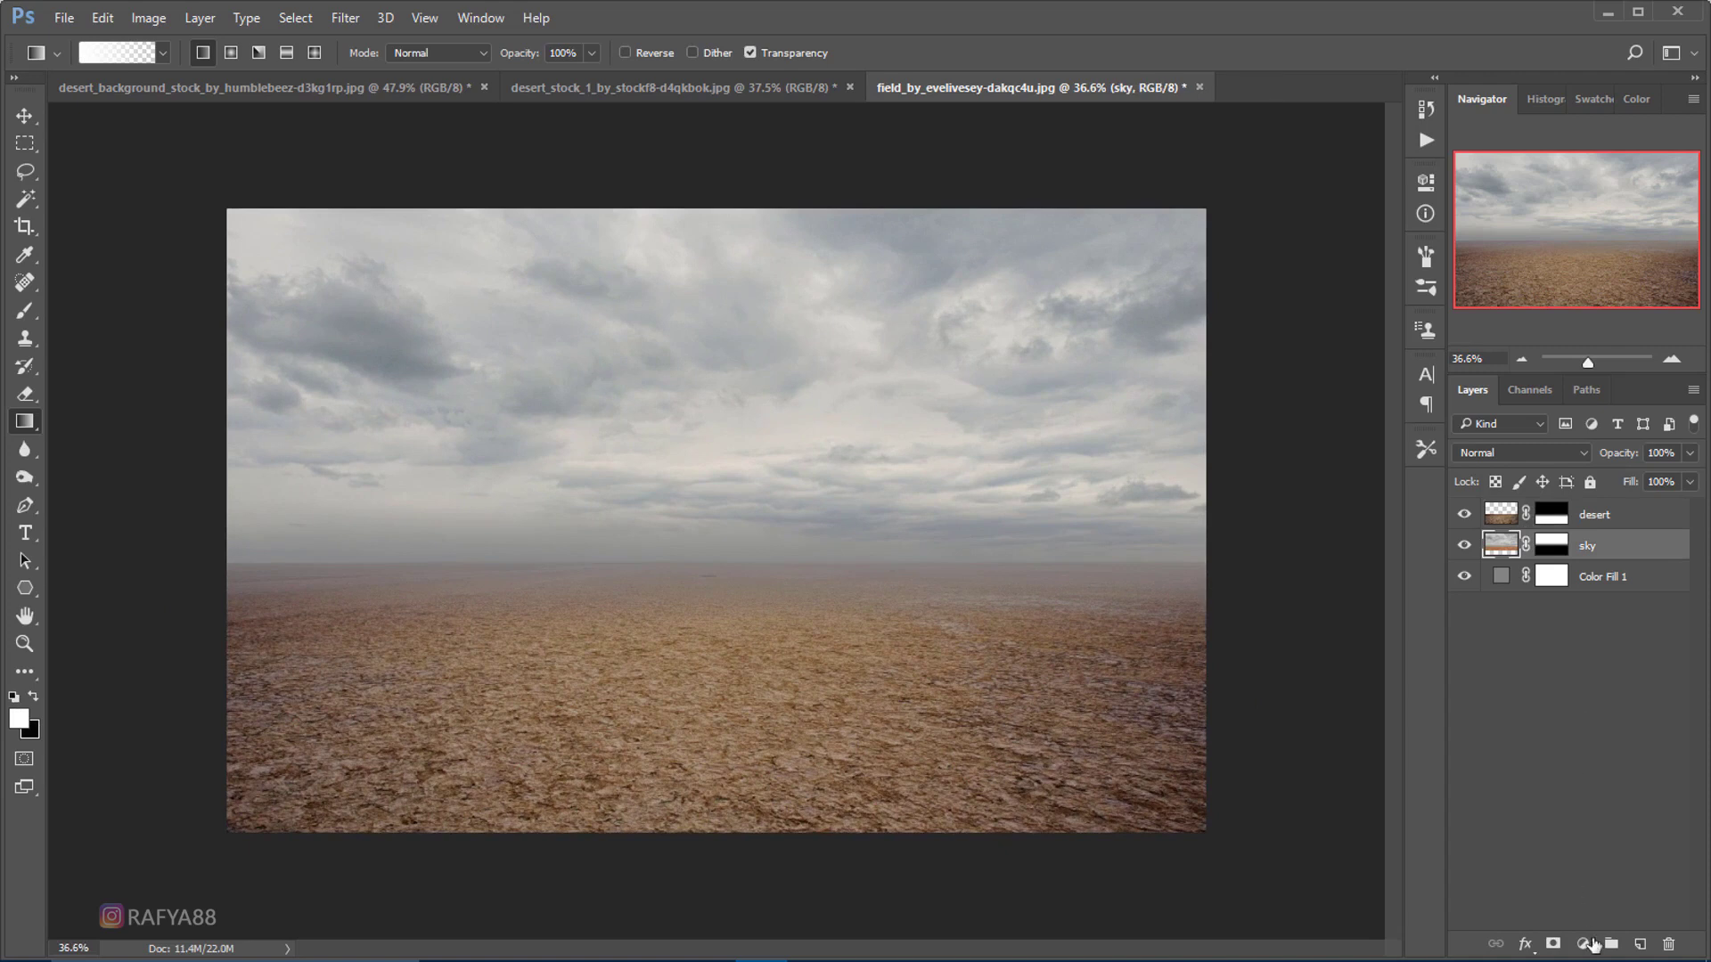
pyautogui.click(1582, 944)
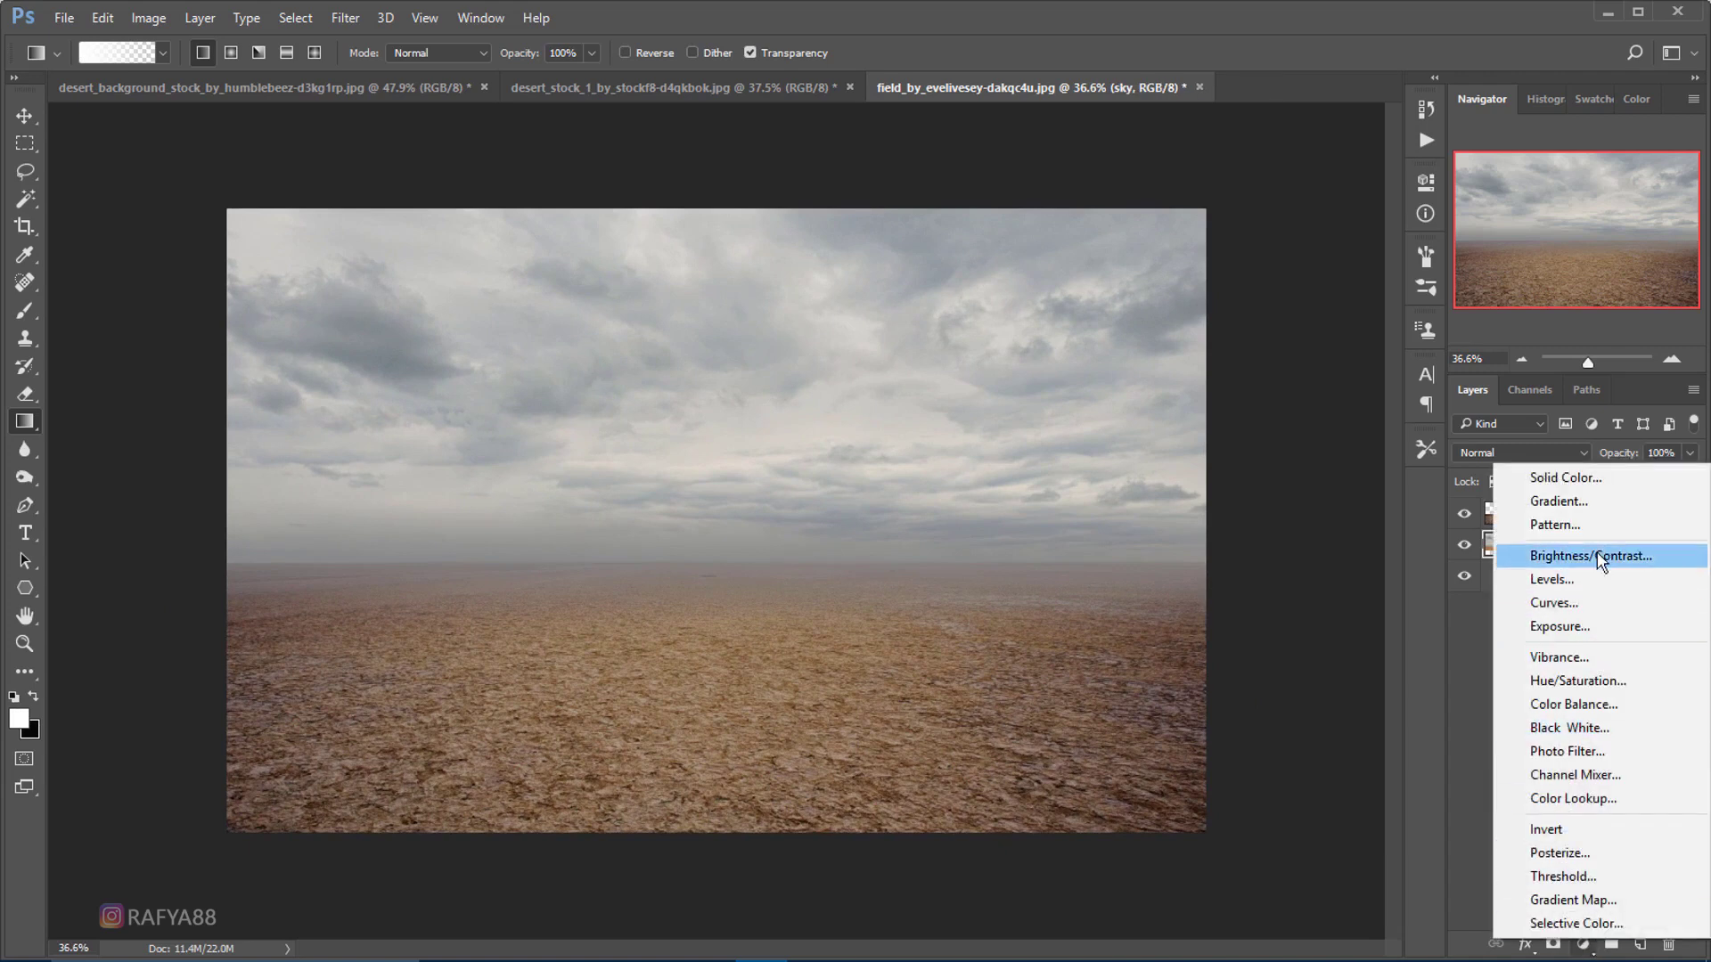
pyautogui.click(1651, 597)
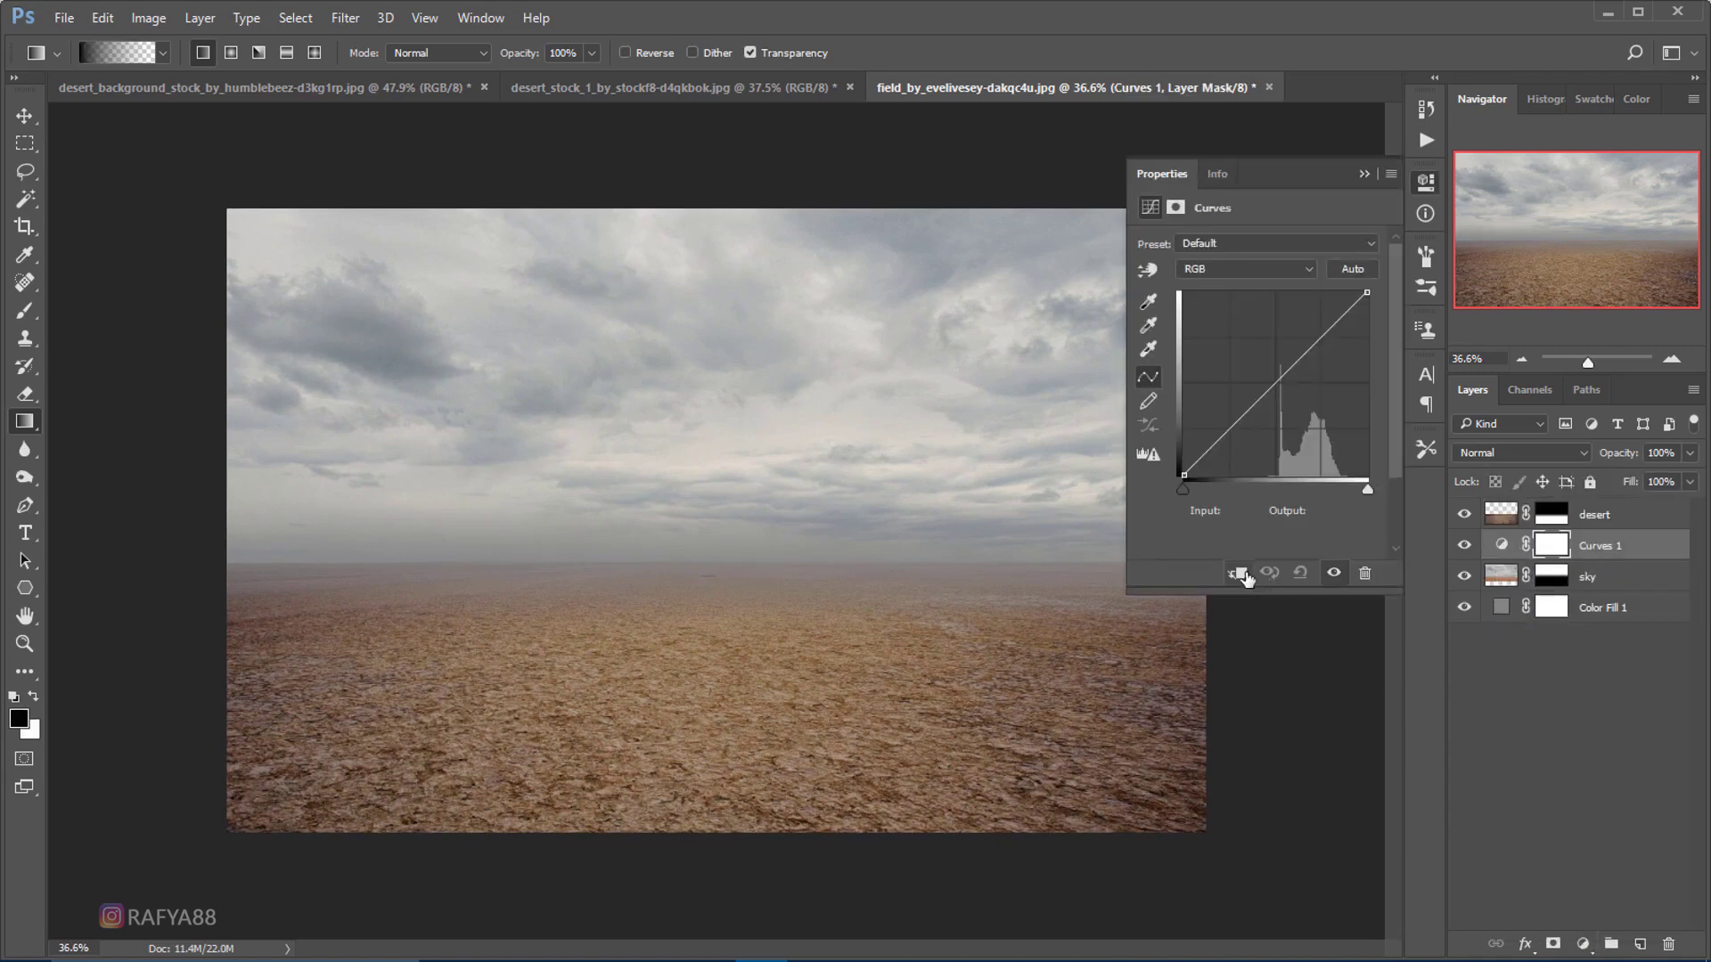
pyautogui.click(1236, 573)
pyautogui.moveTo(1365, 293); pyautogui.dragTo(1401, 324)
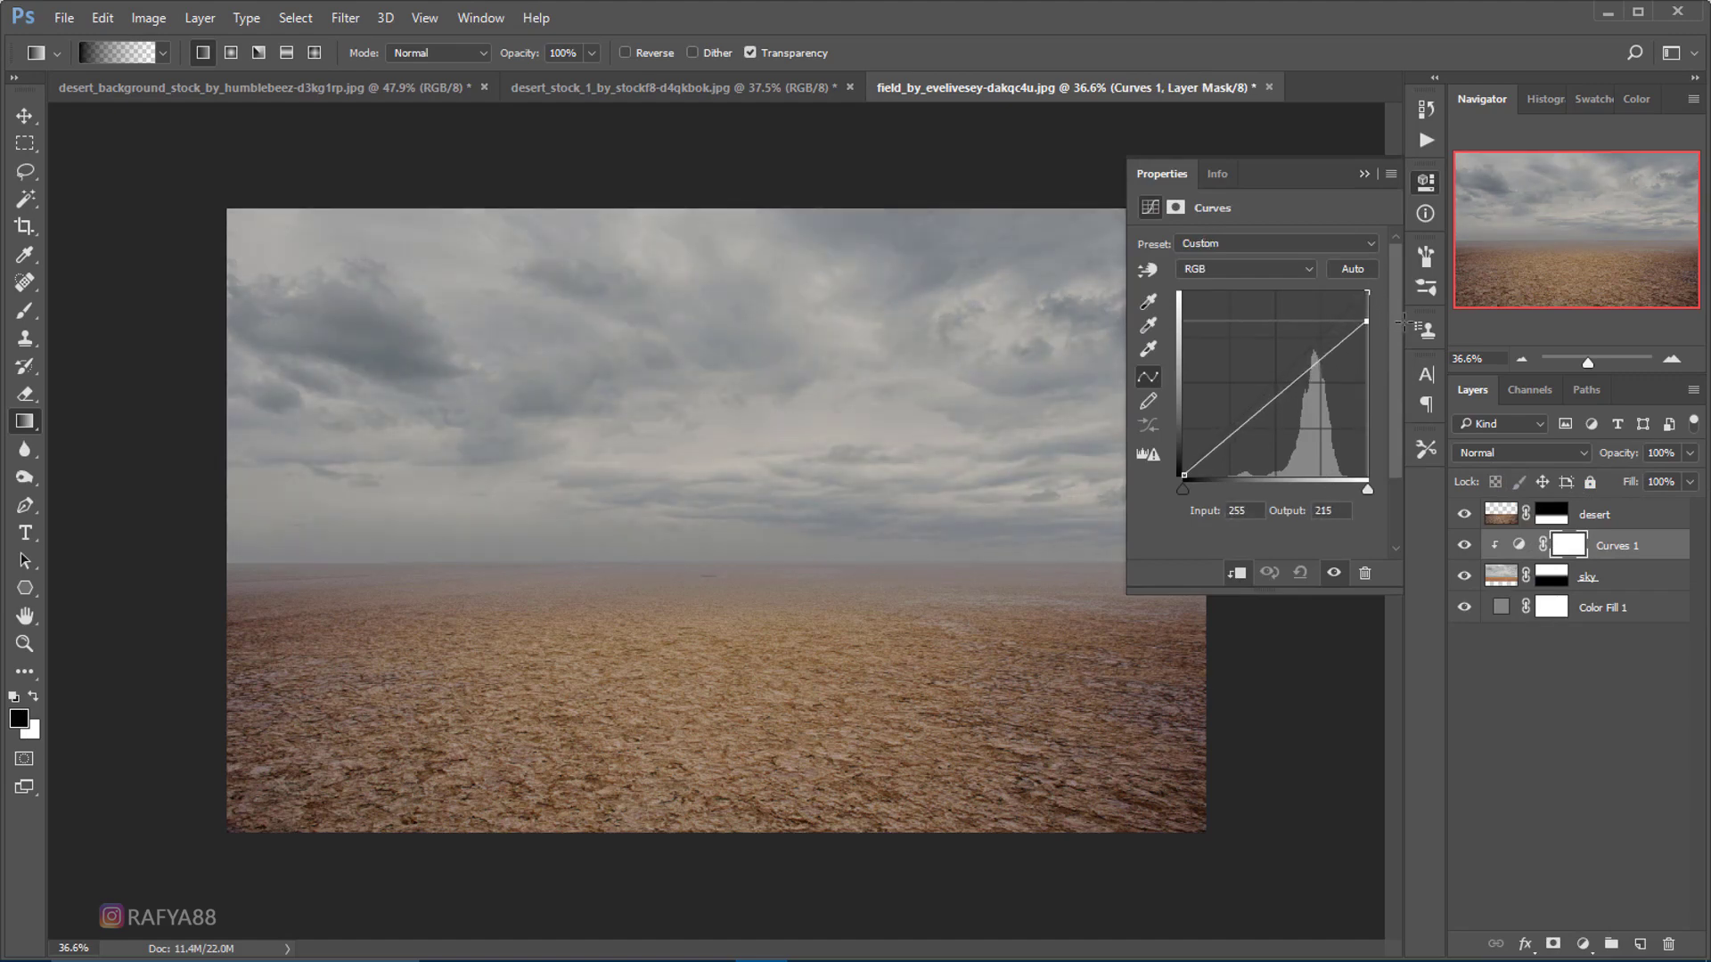
pyautogui.moveTo(1298, 379); pyautogui.dragTo(1299, 386)
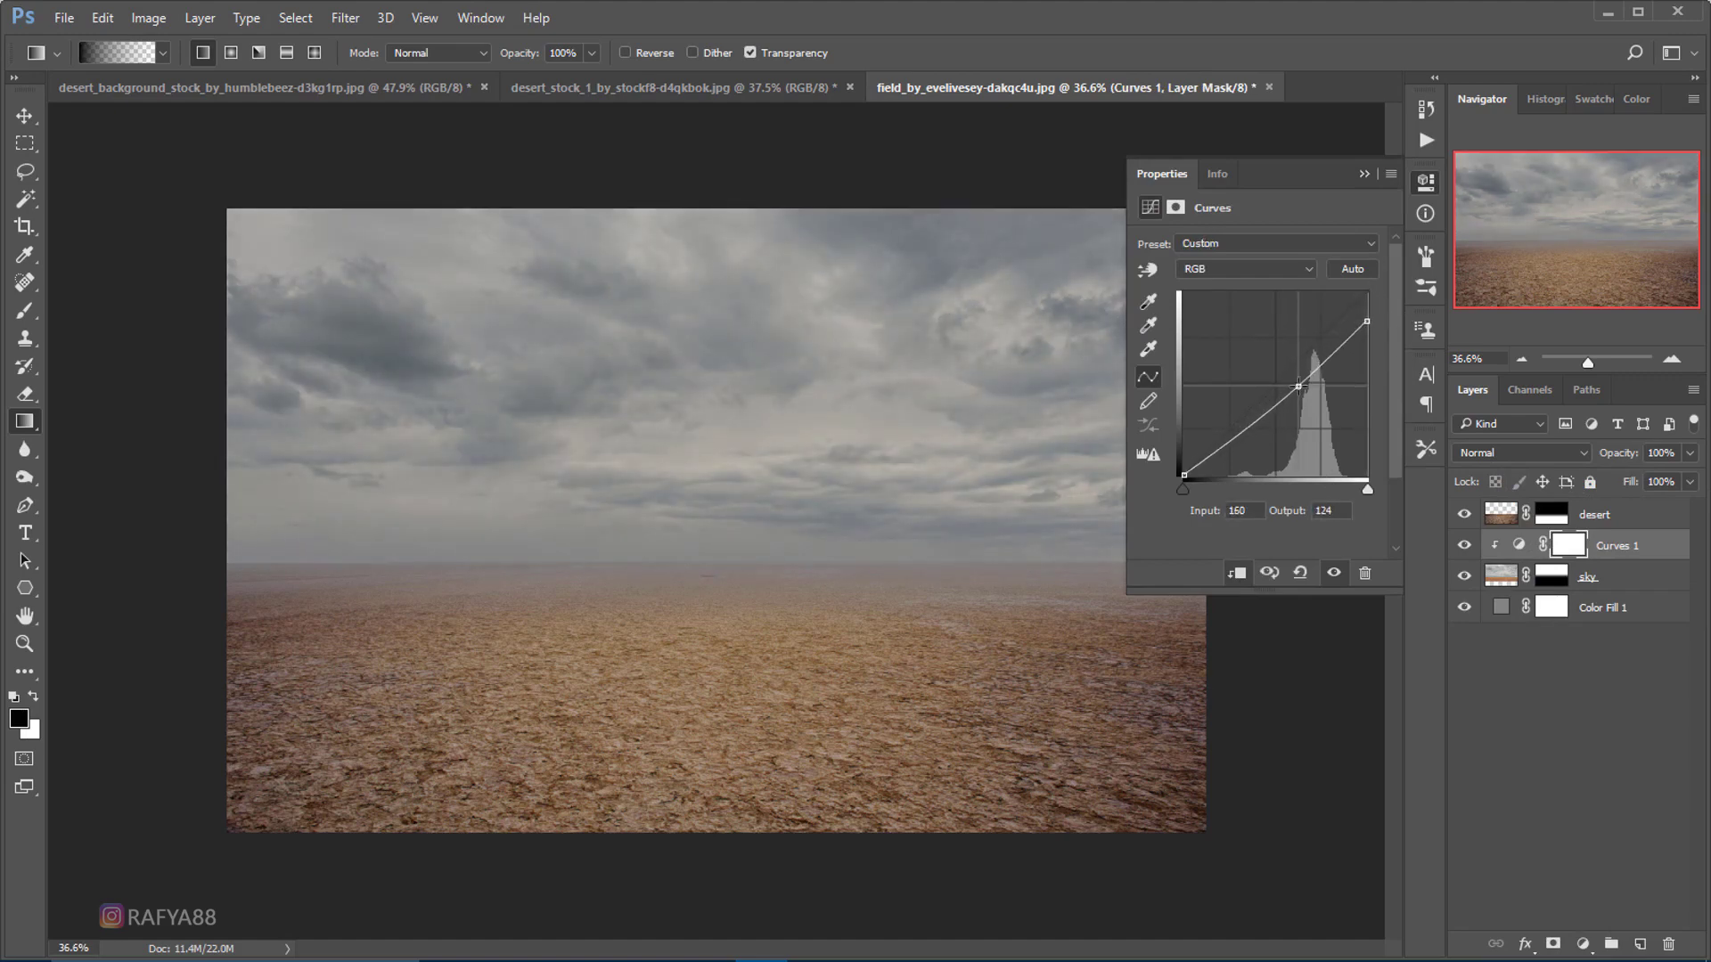
pyautogui.moveTo(1367, 322); pyautogui.dragTo(1367, 325)
pyautogui.moveTo(1299, 387); pyautogui.dragTo(1298, 391)
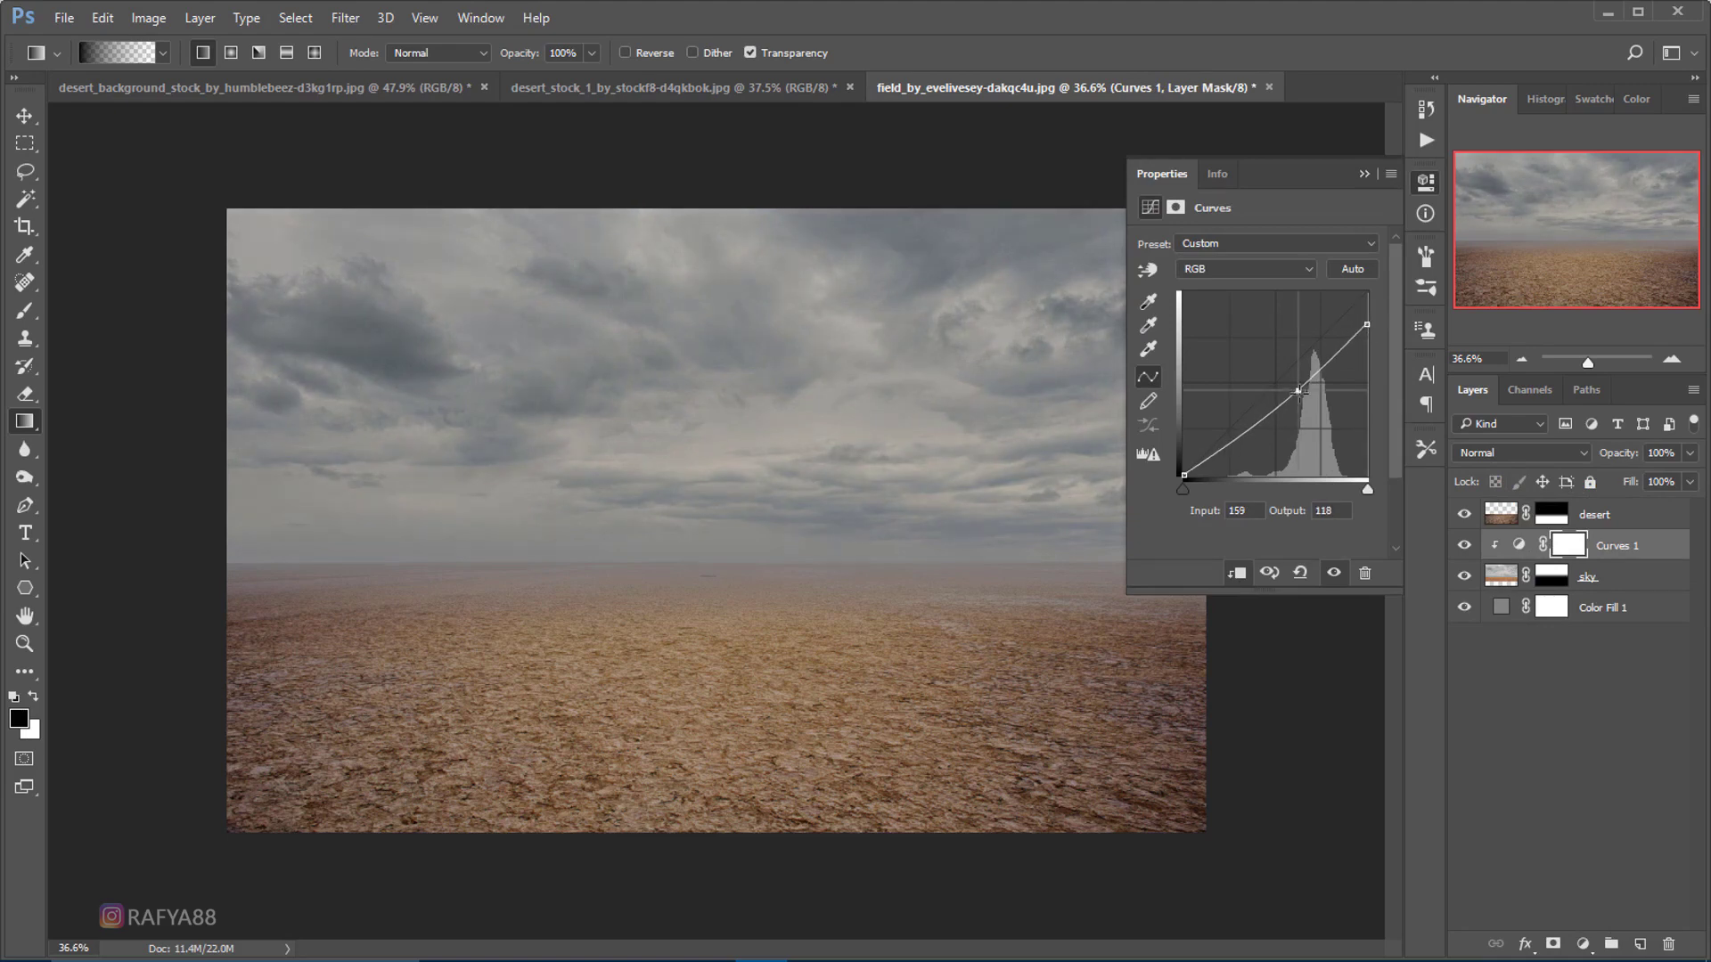
pyautogui.moveTo(1367, 324); pyautogui.dragTo(1374, 323)
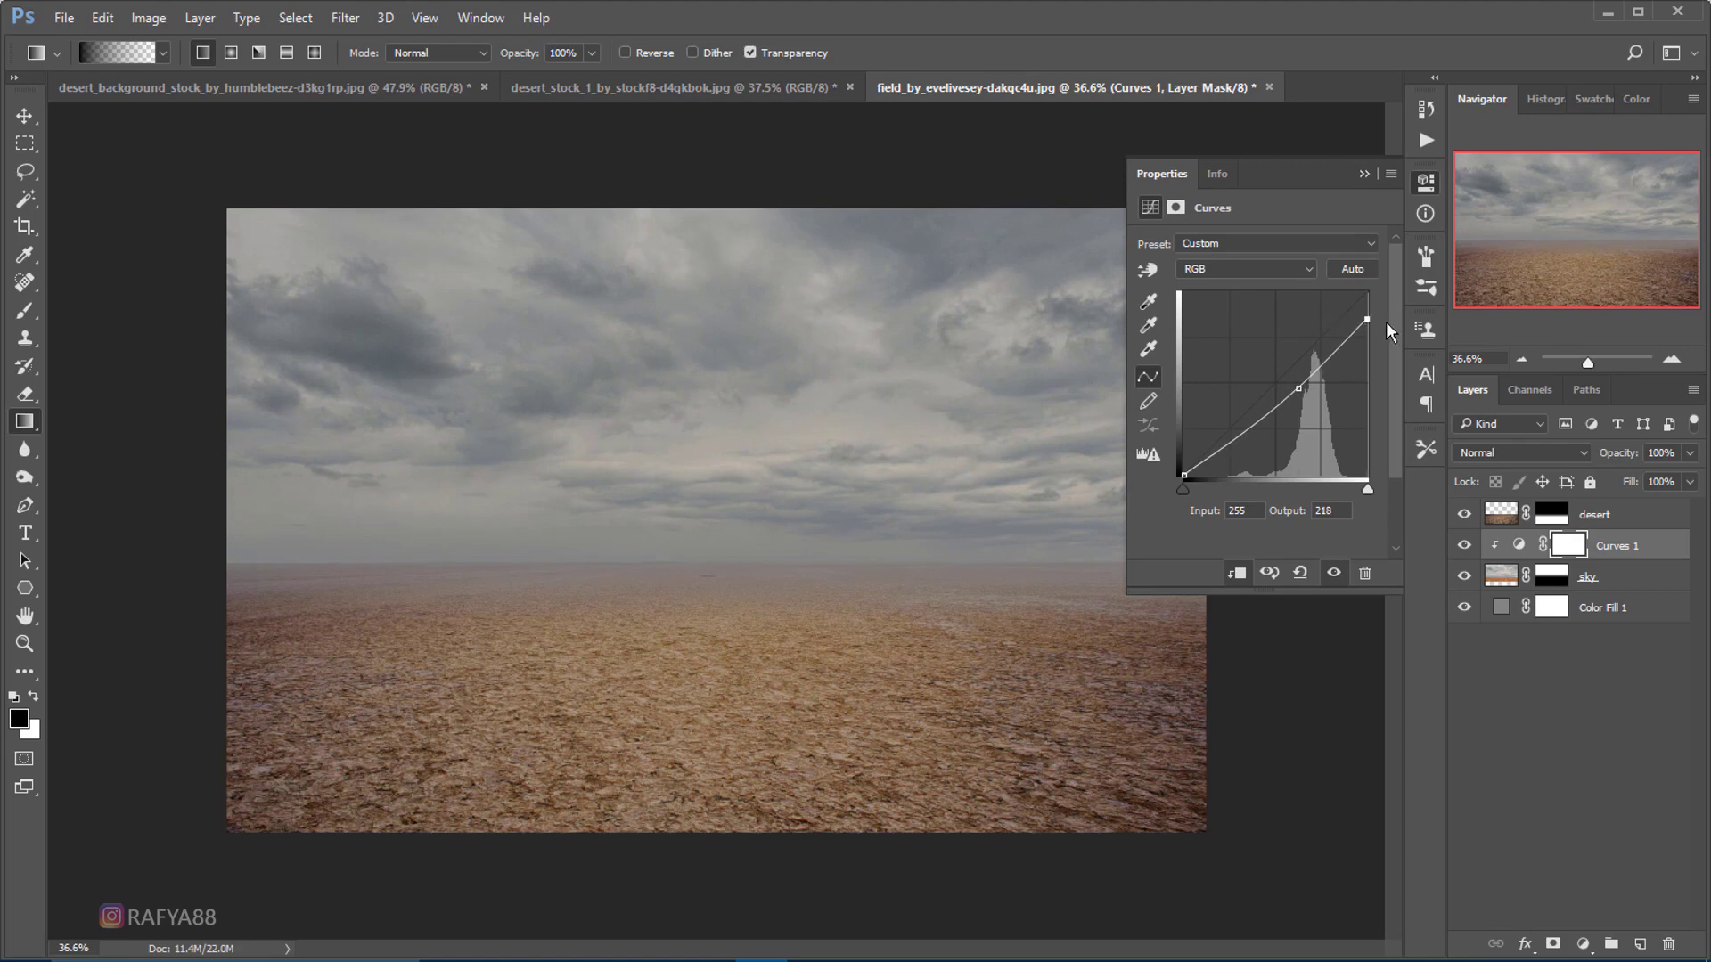
pyautogui.click(1364, 171)
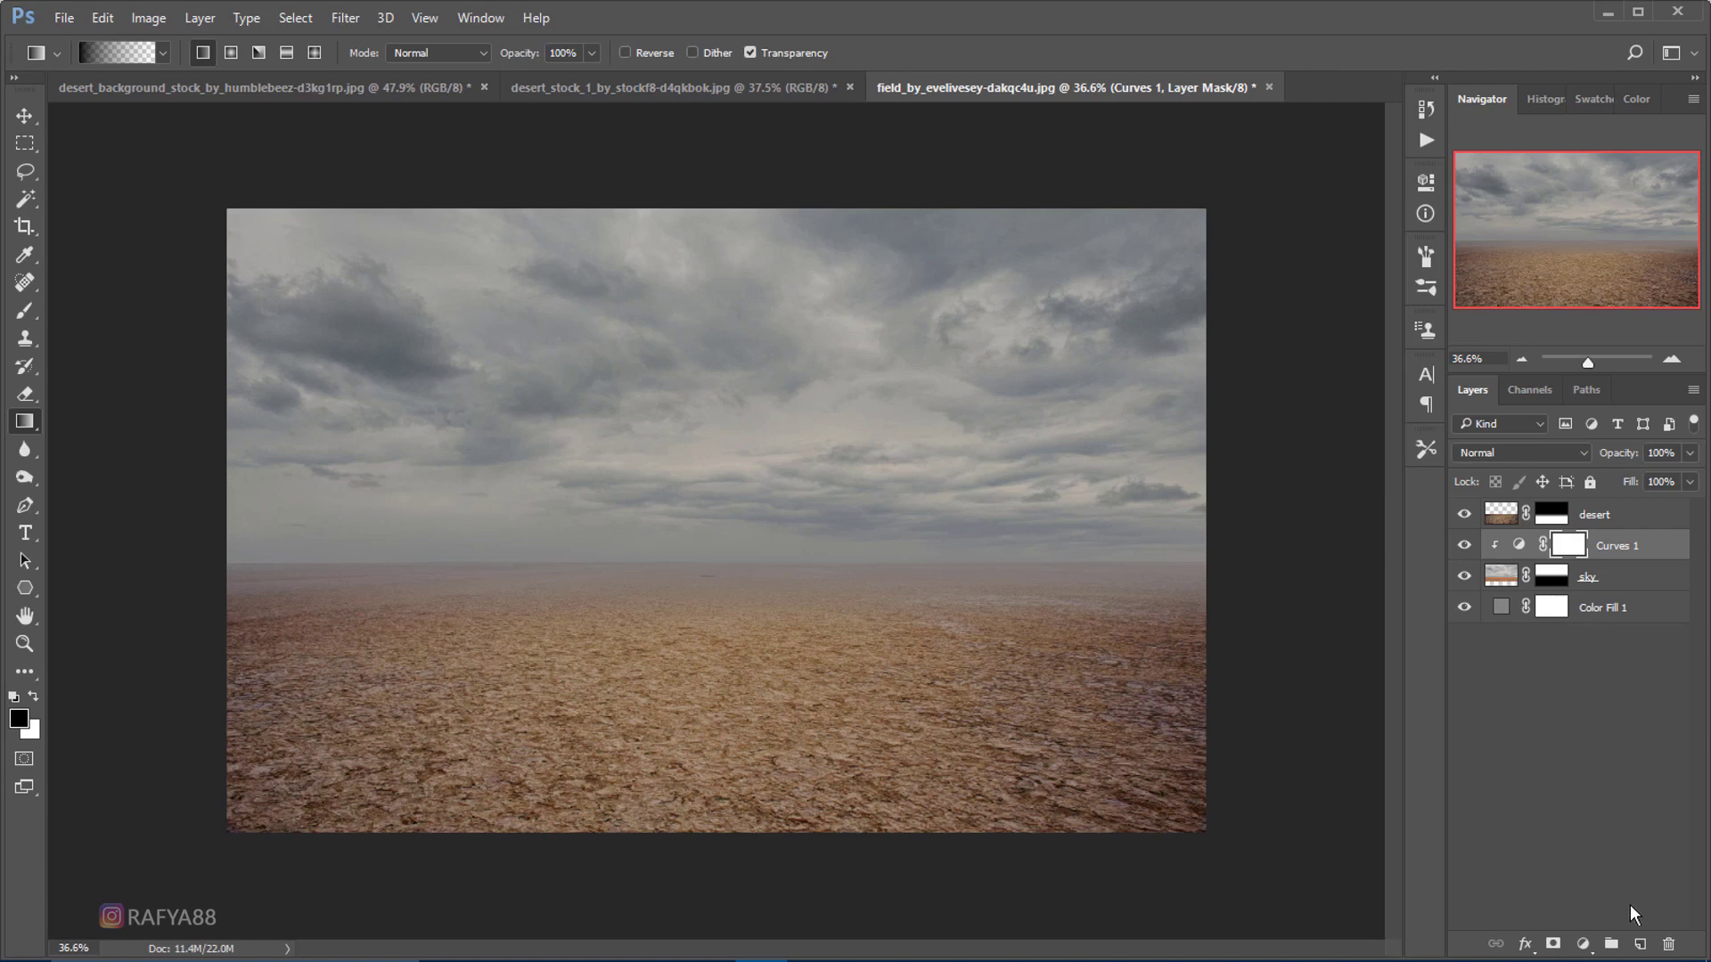
pyautogui.click(1640, 944)
# - Set up a roughly 495 px brush painting with grey sampled from the sky
pyautogui.press('x')
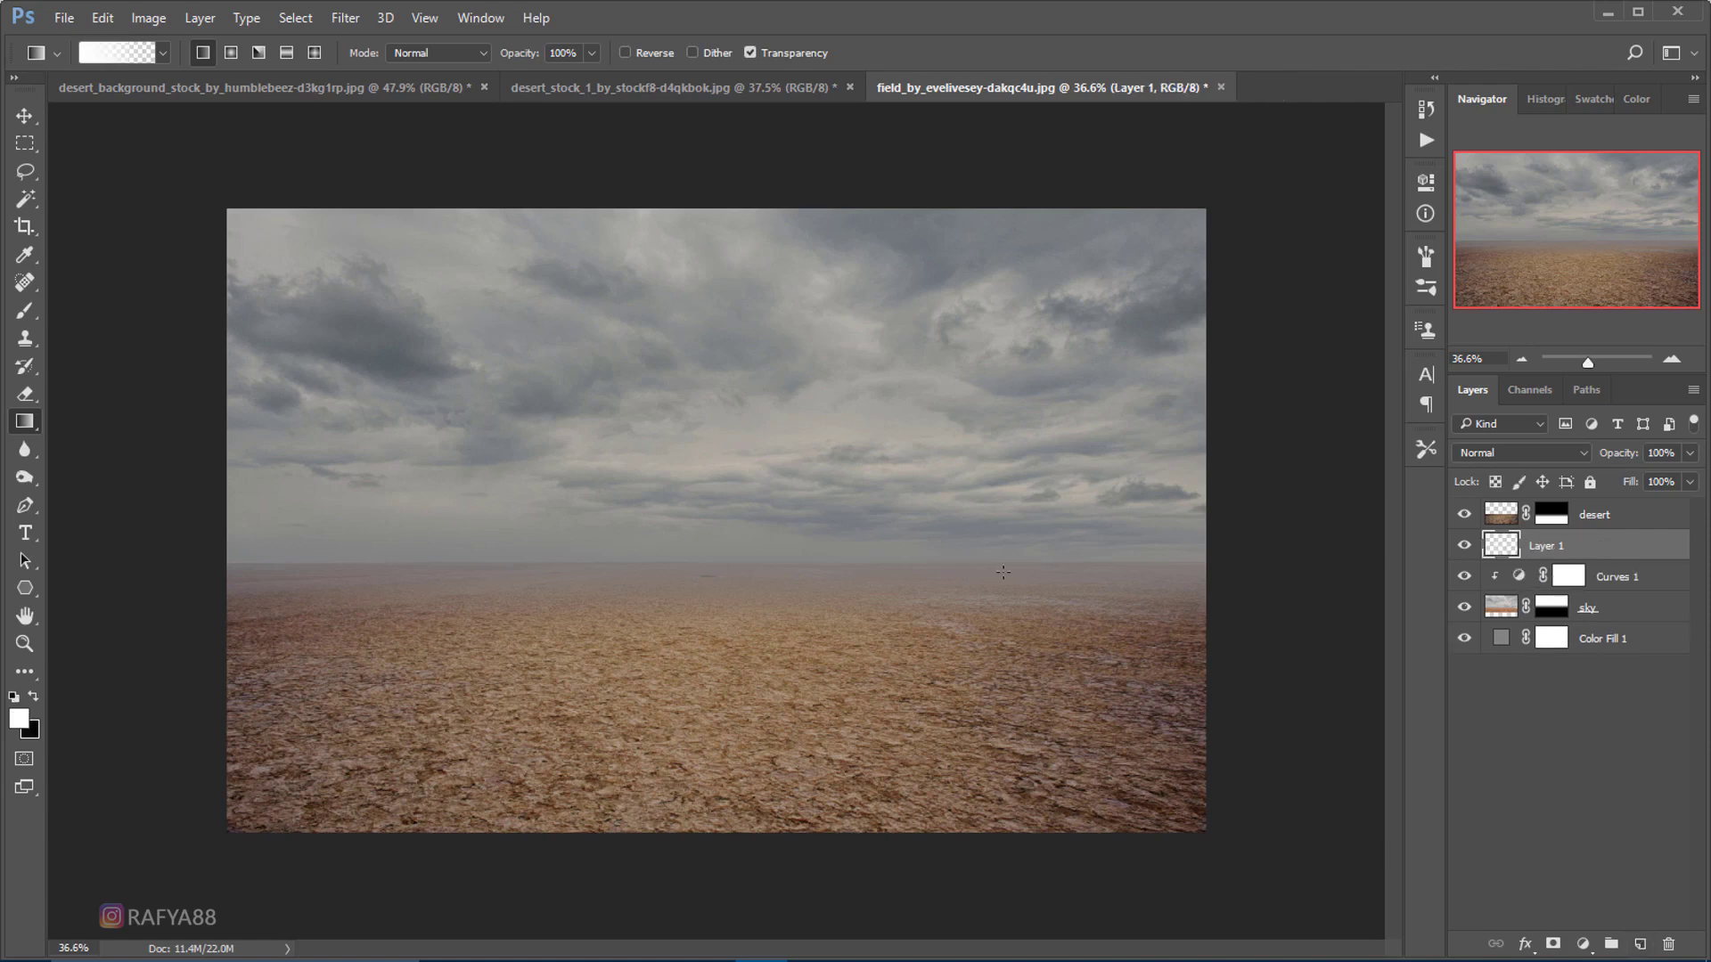
pyautogui.press('b')
pyautogui.rightClick(655, 414)
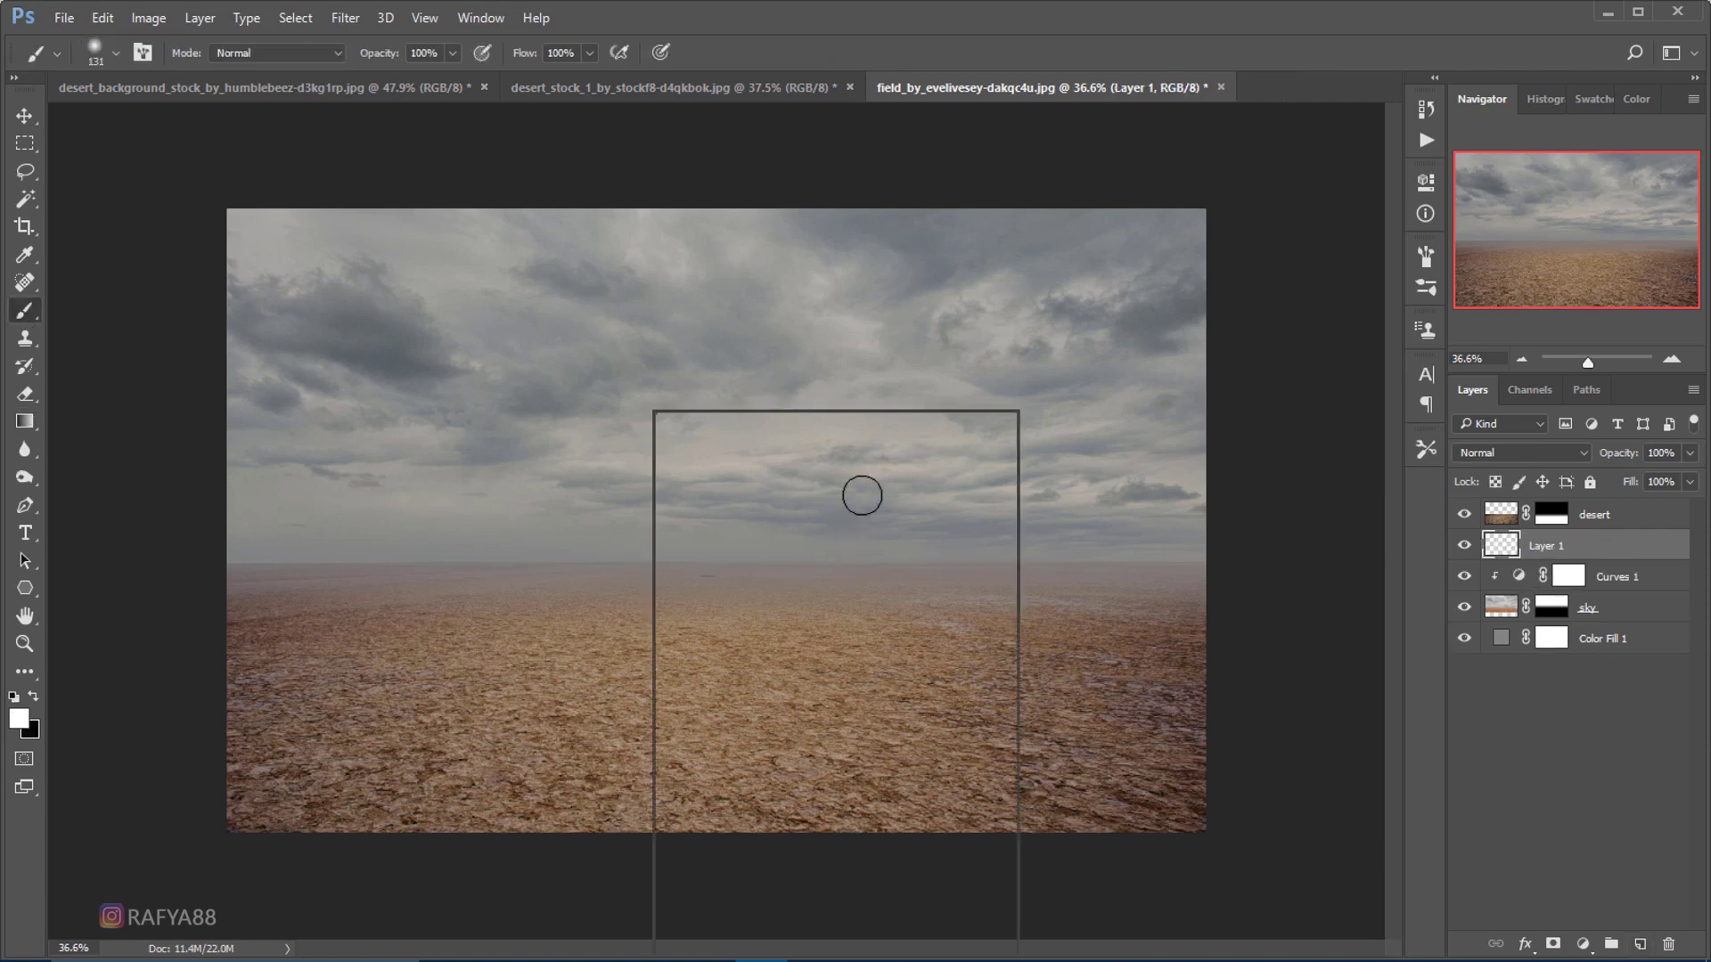
pyautogui.moveTo(859, 458); pyautogui.dragTo(881, 461)
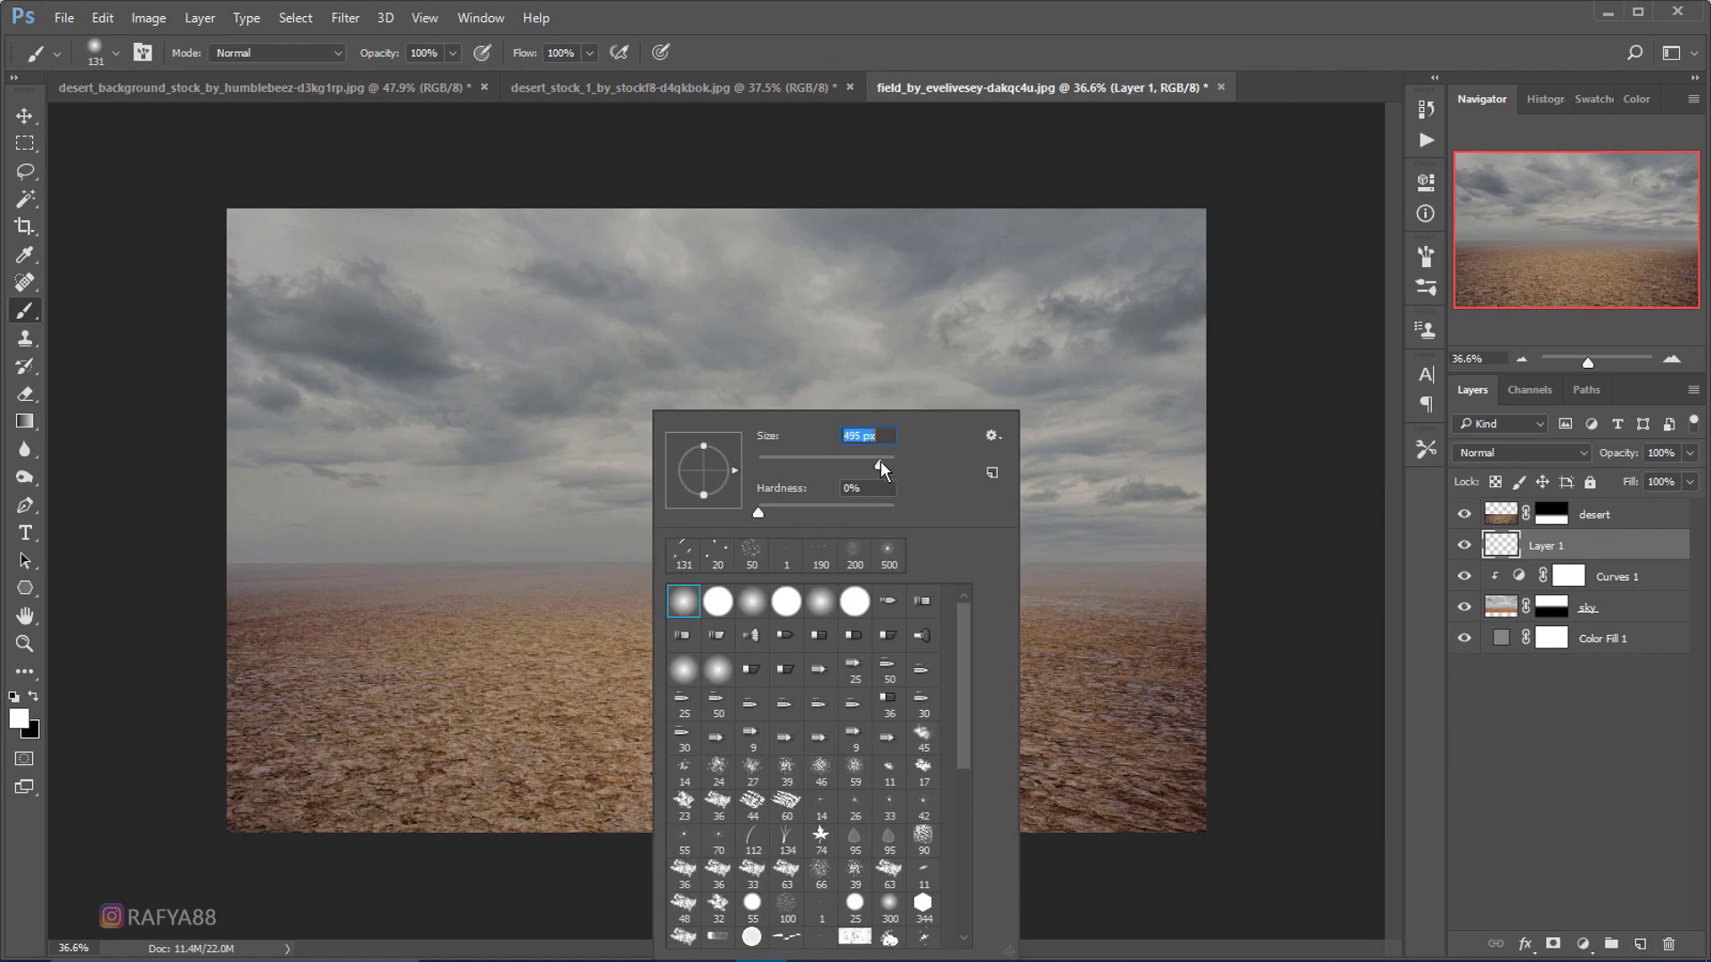
pyautogui.click(18, 719)
pyautogui.click(389, 325)
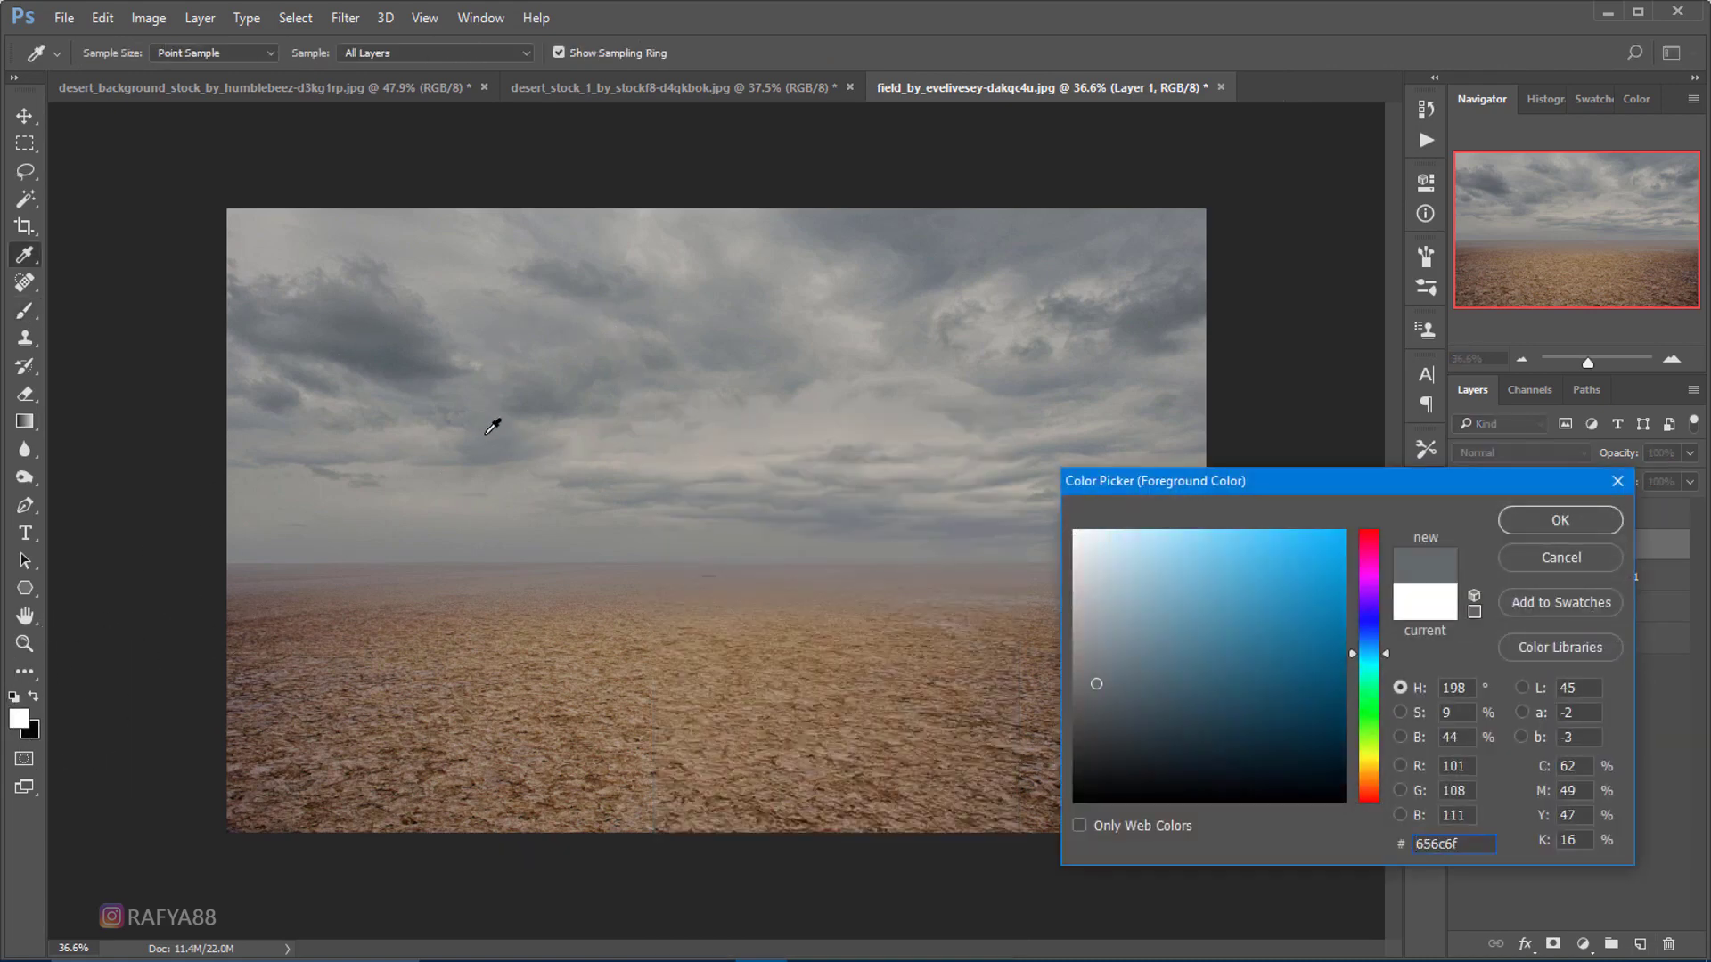
pyautogui.click(1559, 520)
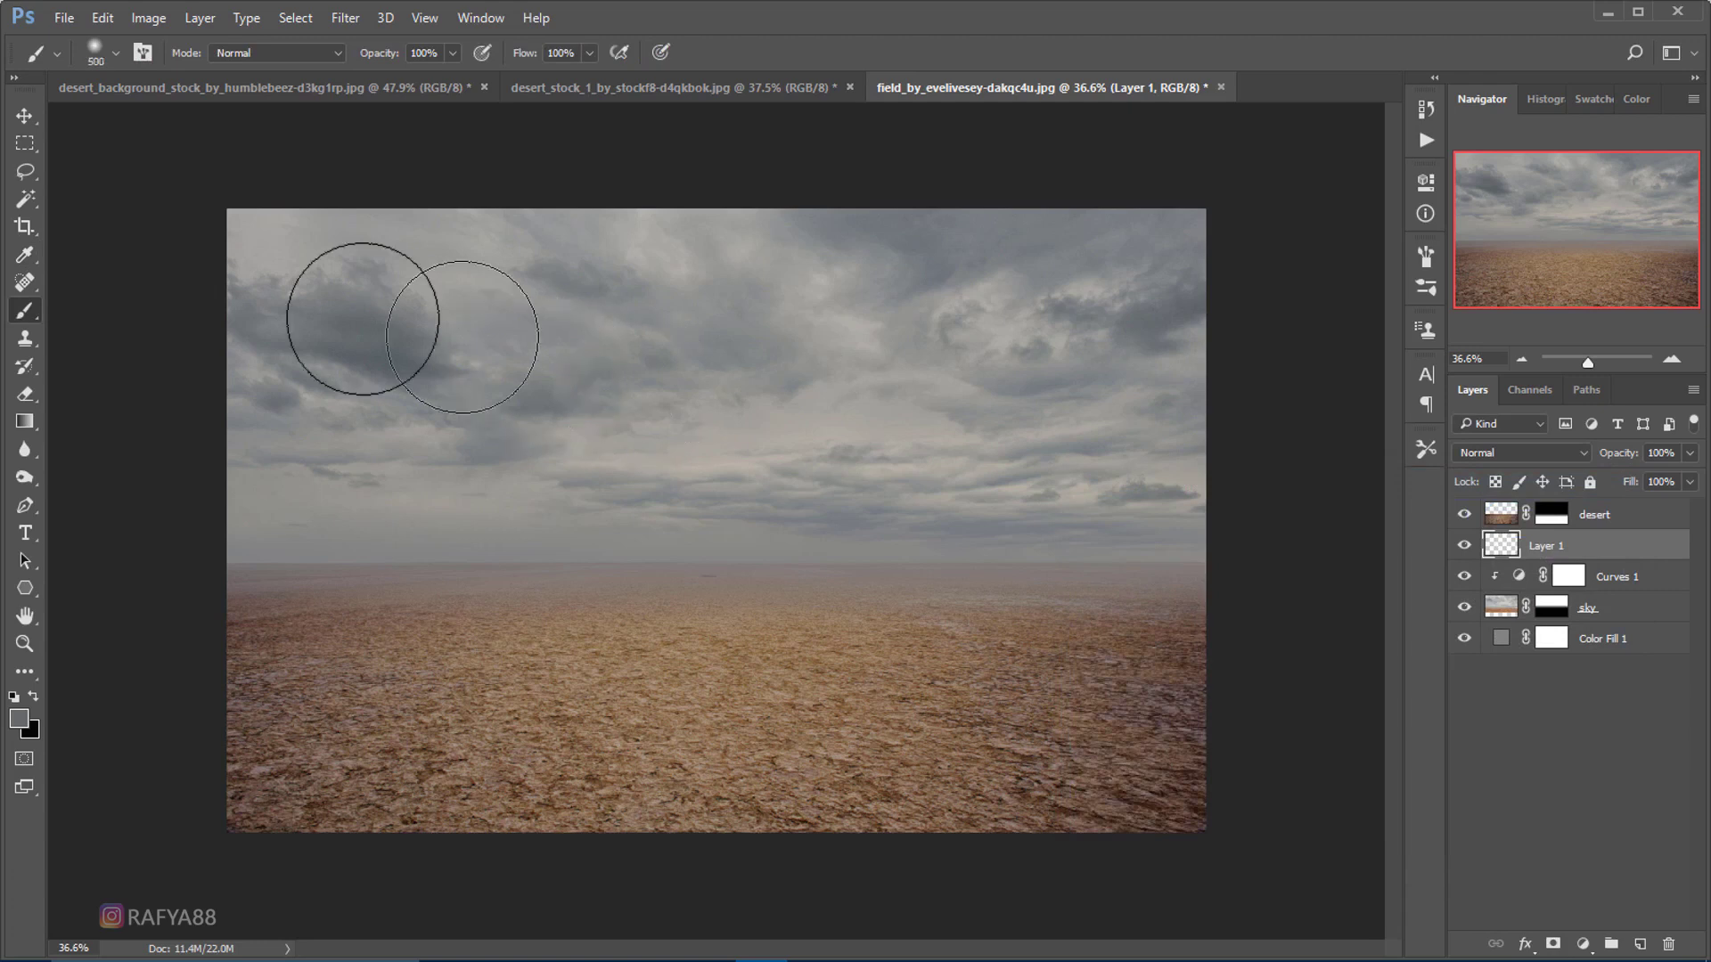
# - Paint grey over the upper sky and set the paint layer to Multiply
pyautogui.press(']')
pyautogui.press(']')
pyautogui.press(']')
pyautogui.press(']')
pyautogui.moveTo(266, 242)
pyautogui.mouseDown()
pyautogui.moveTo(695, 205)
pyautogui.moveTo(1185, 348)
pyautogui.mouseUp()
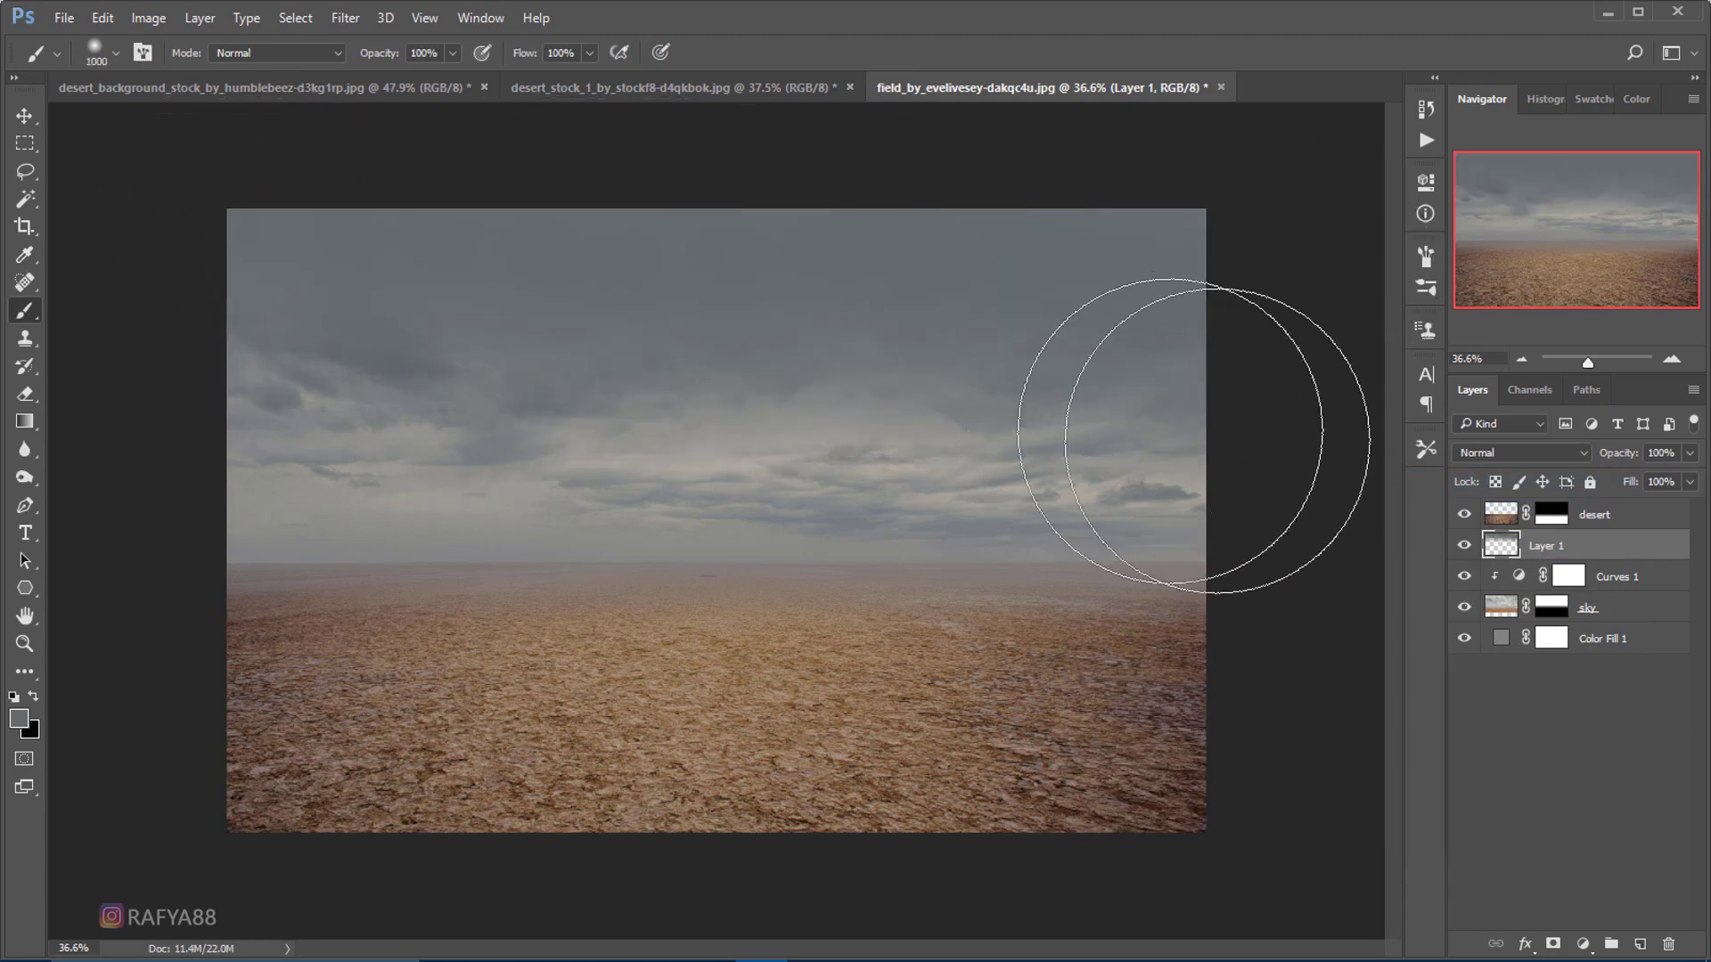
pyautogui.click(1474, 451)
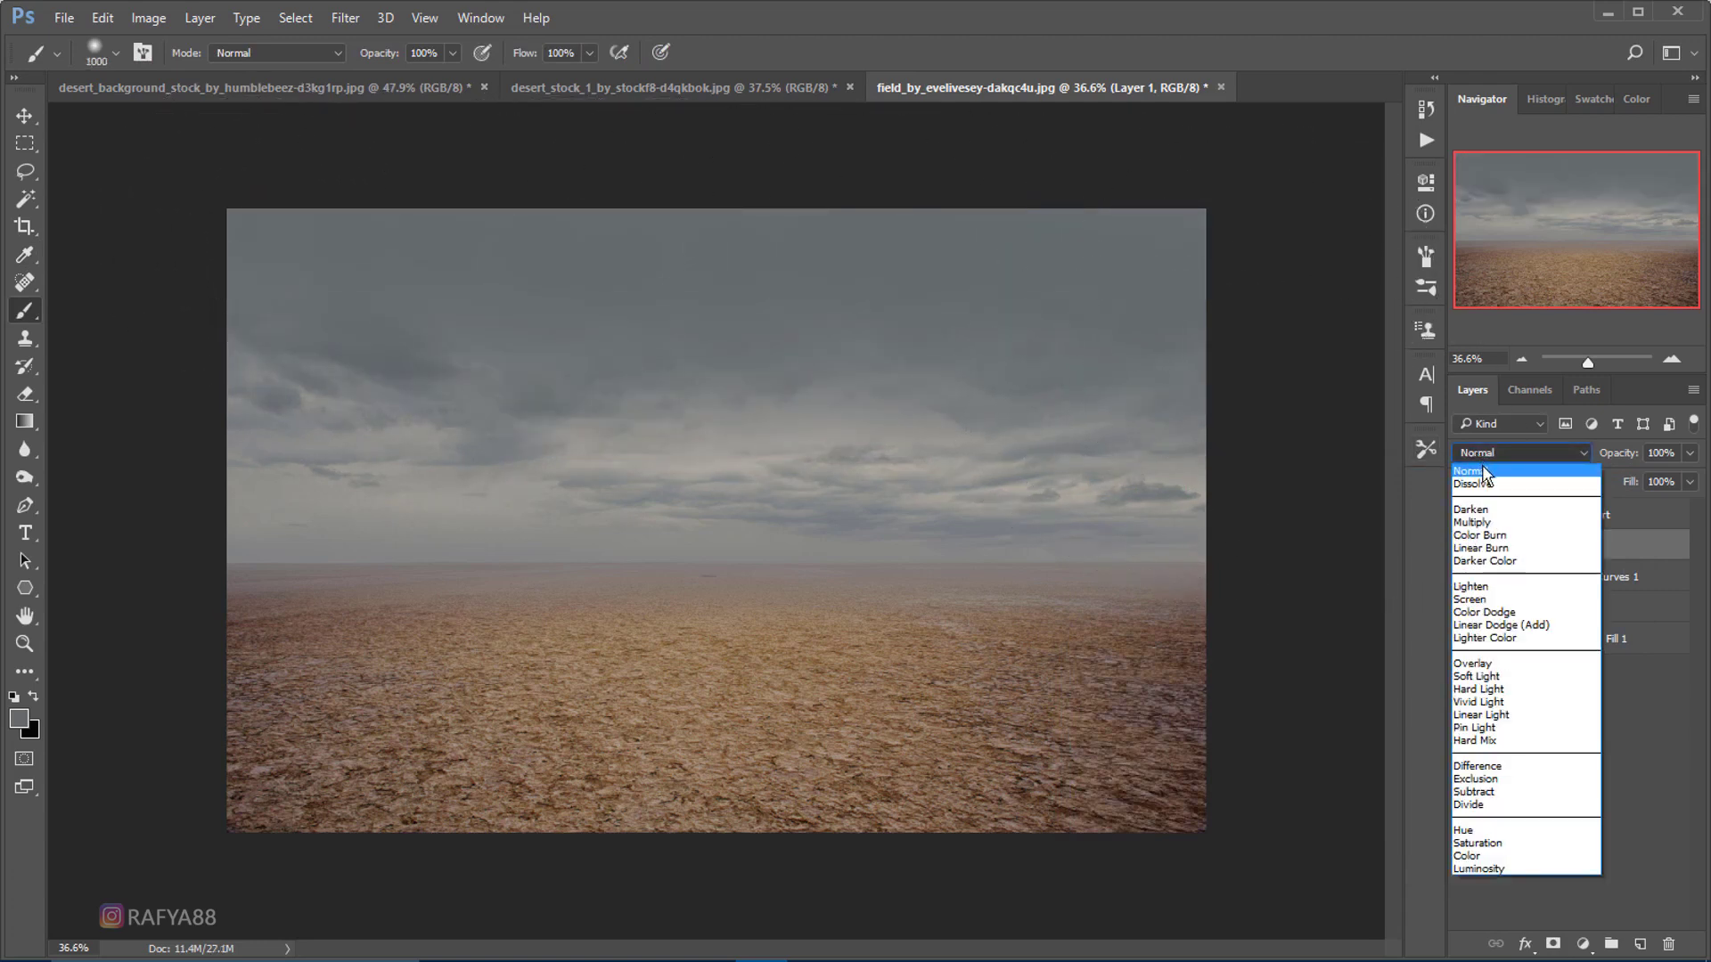
pyautogui.click(1517, 517)
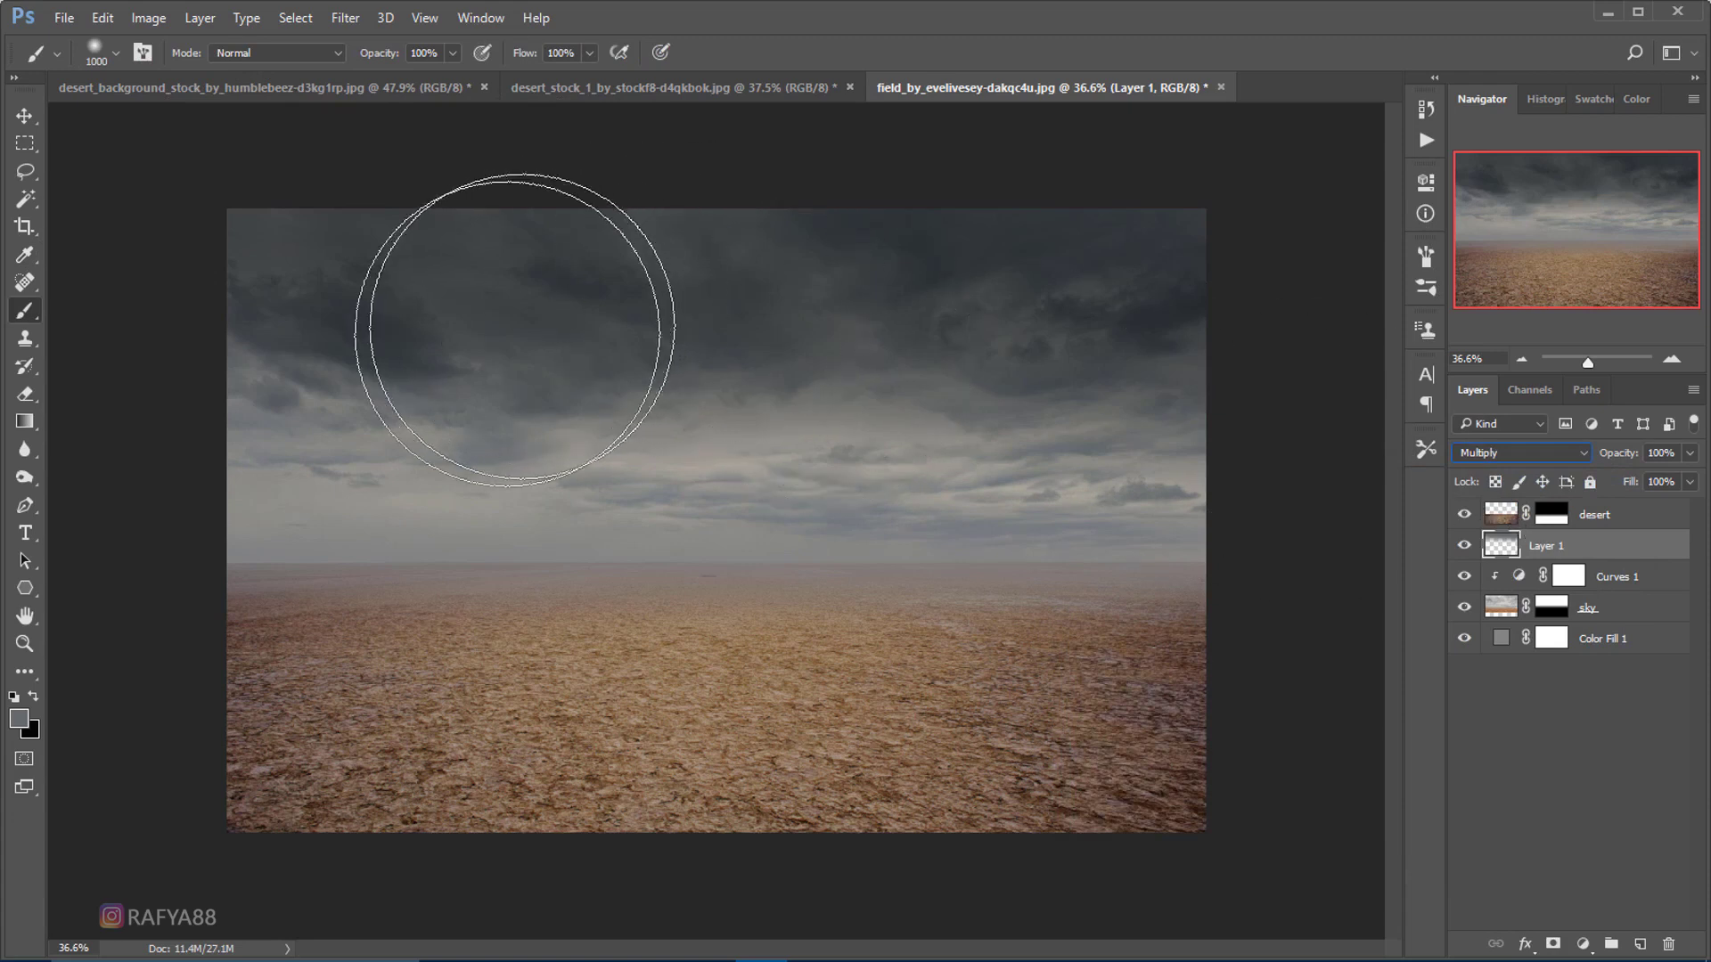
pyautogui.moveTo(230, 408); pyautogui.dragTo(223, 463)
pyautogui.hotkey('ctrl', 'z')
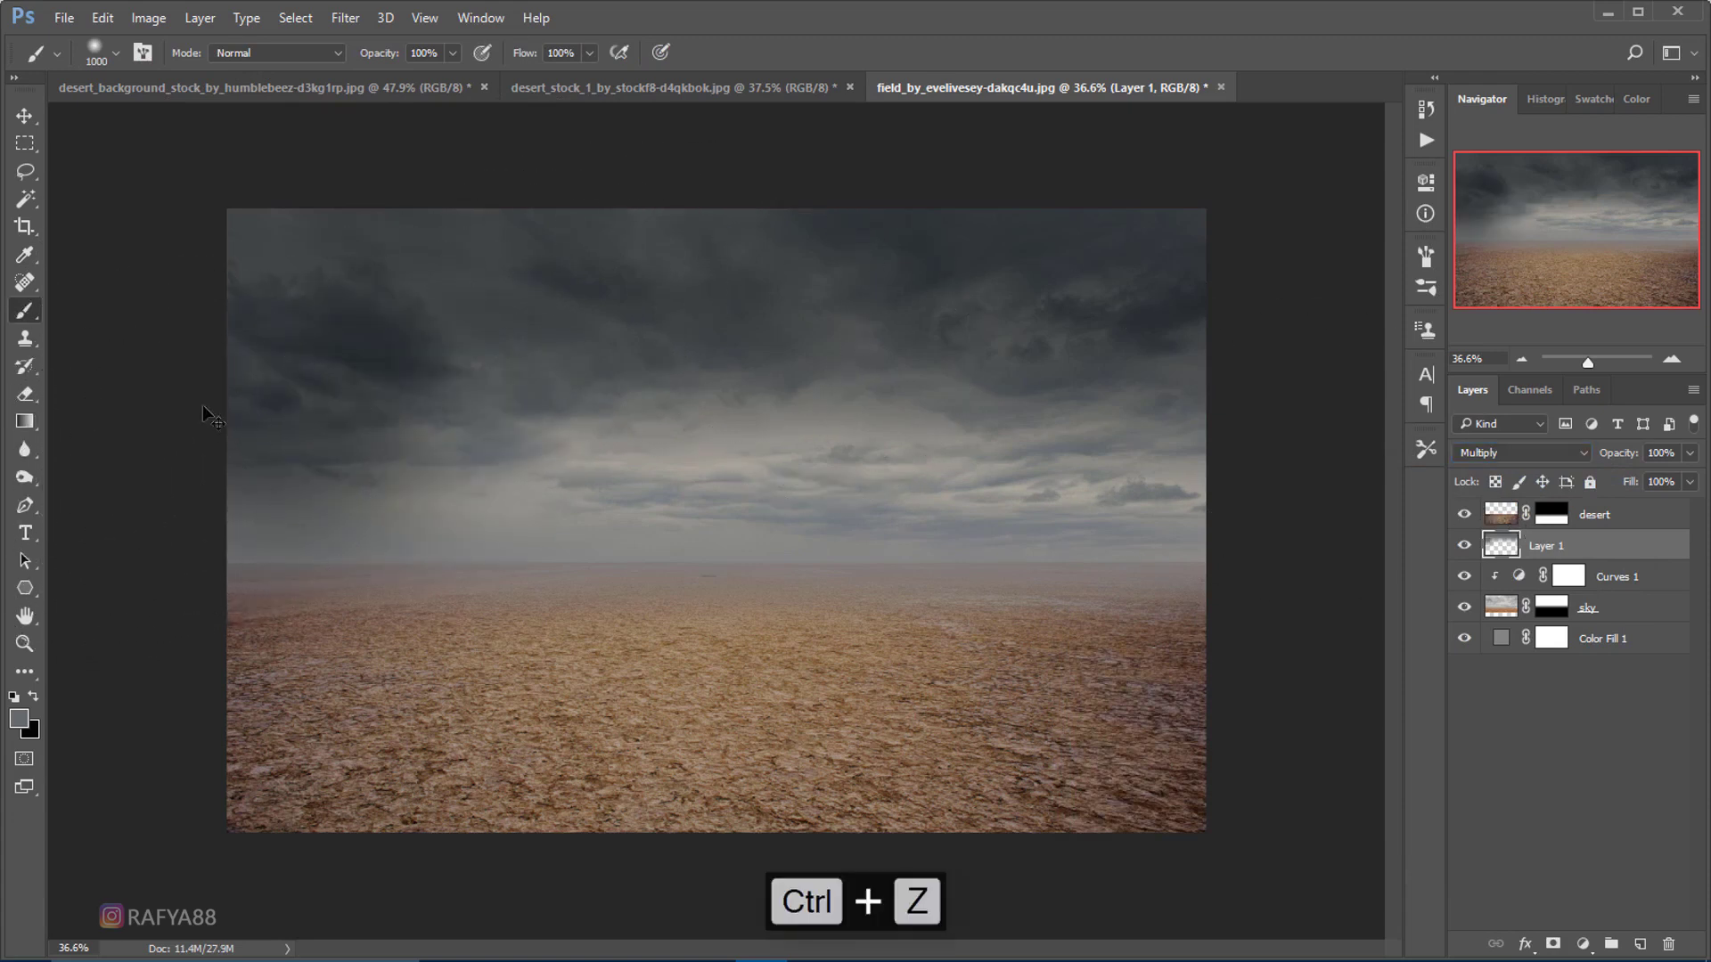
# - At lower opacity and 39% flow, gently darken the upper sky, central band and sides
pyautogui.moveTo(379, 58); pyautogui.dragTo(285, 65)
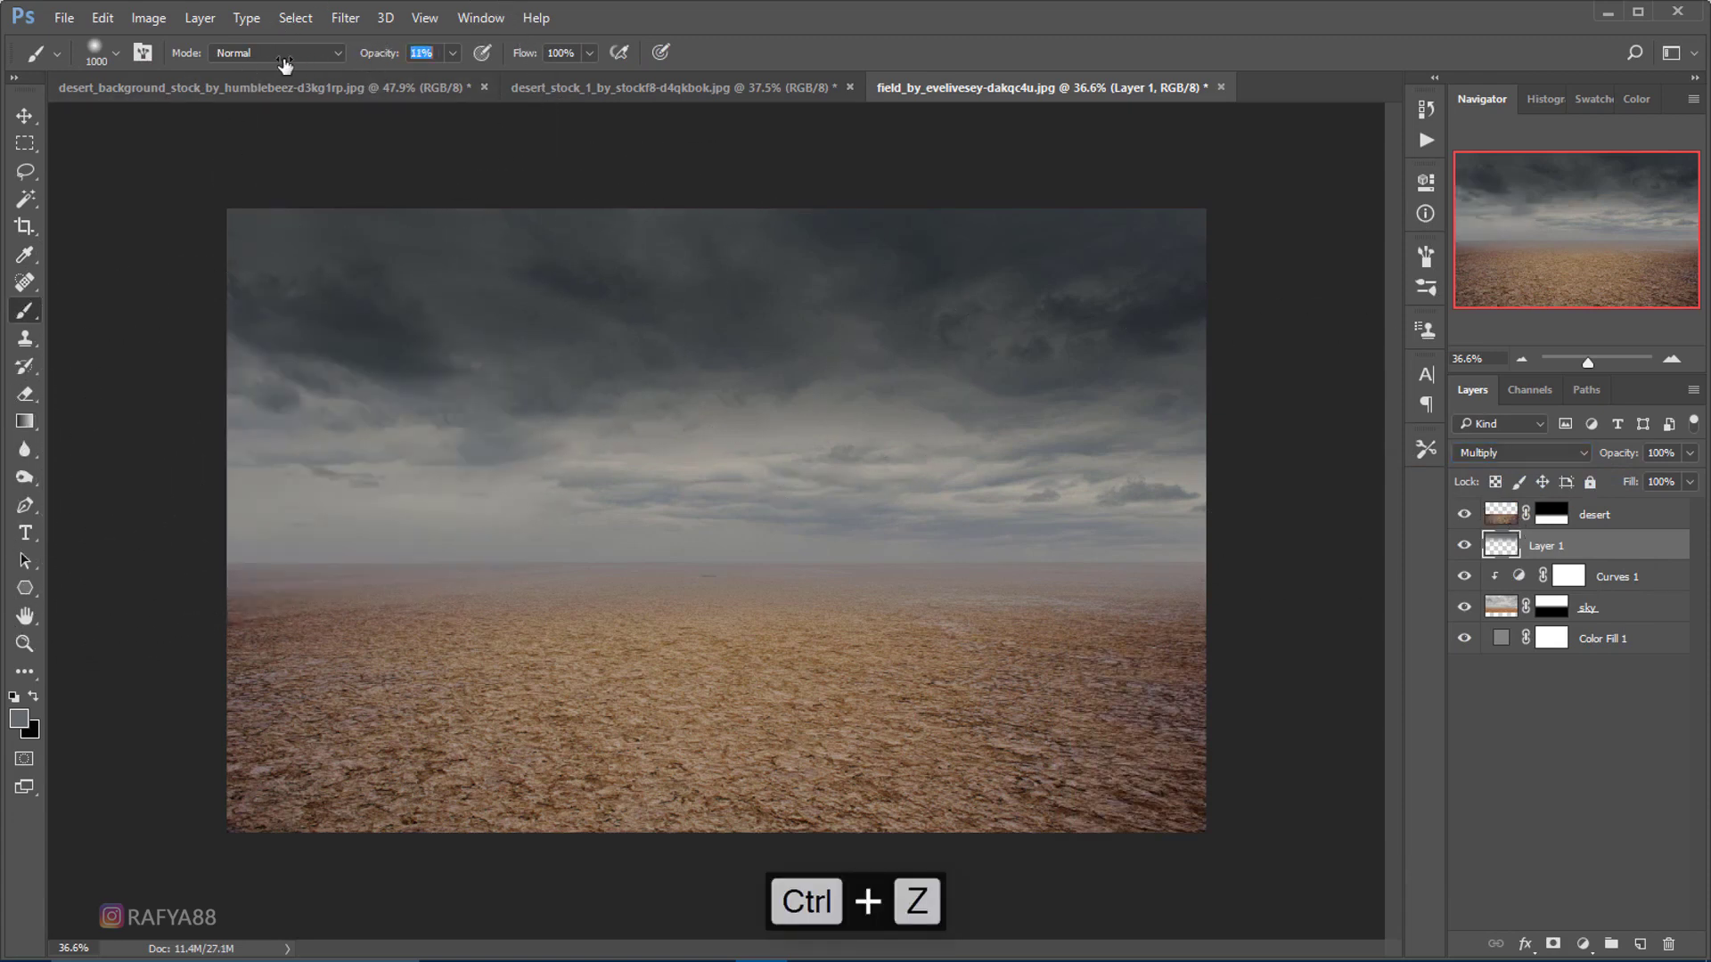
pyautogui.moveTo(526, 54); pyautogui.dragTo(472, 64)
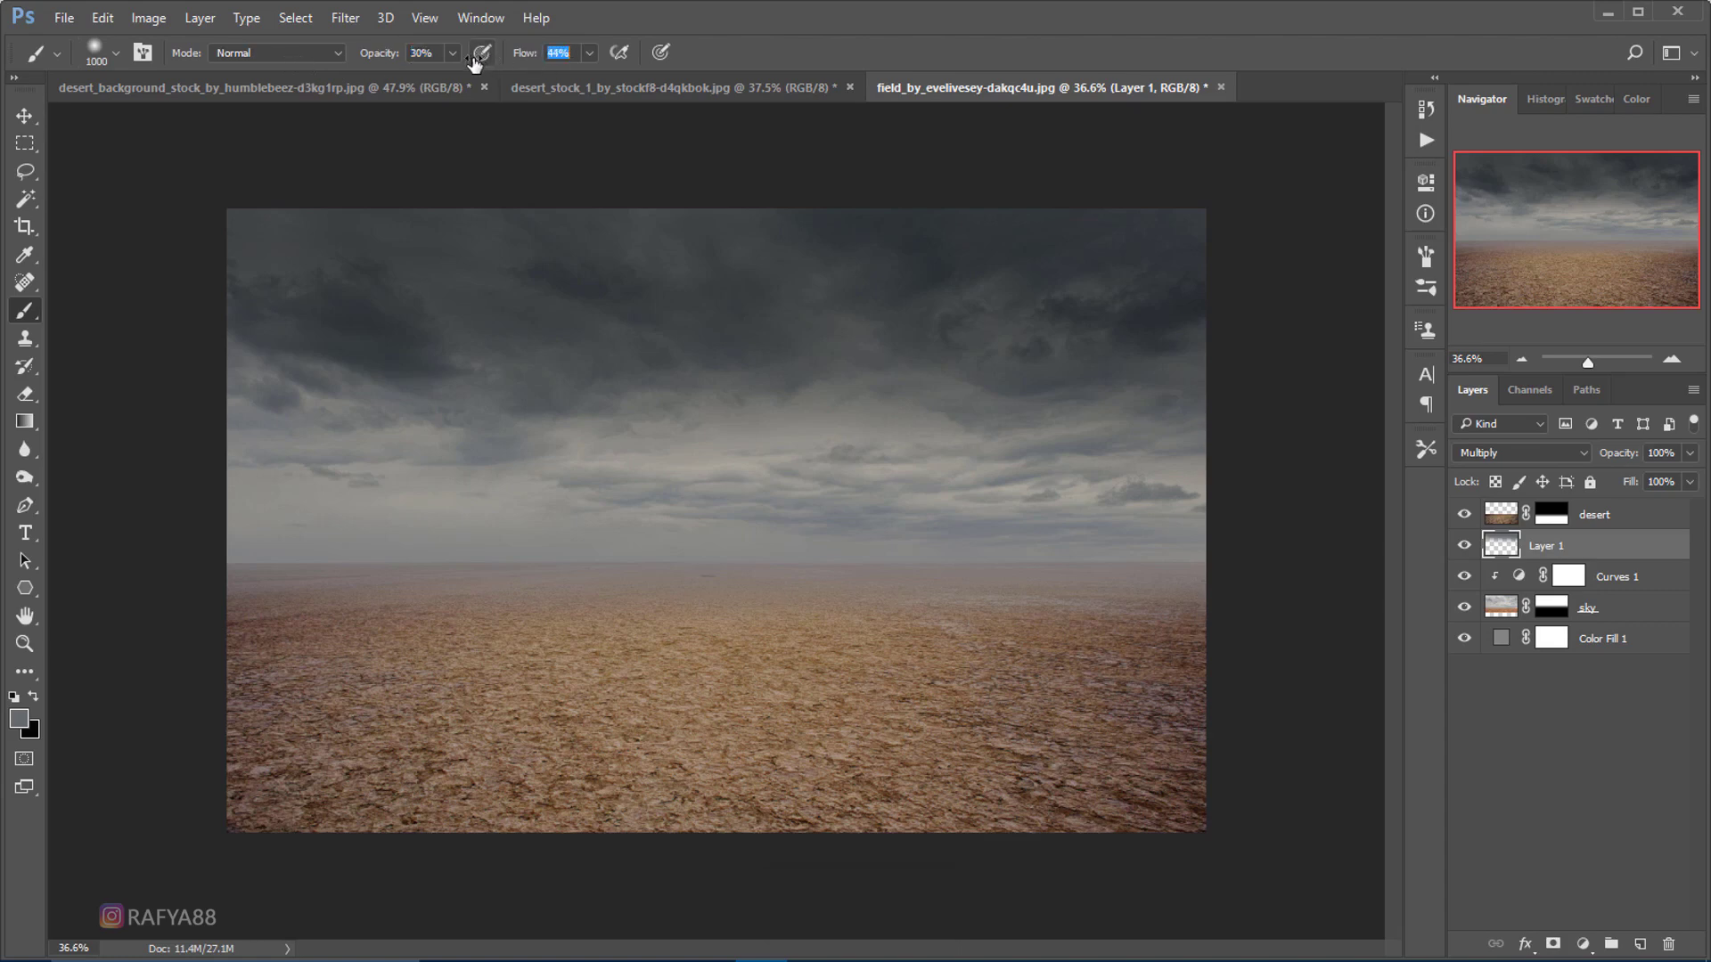
pyautogui.moveTo(256, 358)
pyautogui.mouseDown()
pyautogui.moveTo(384, 289)
pyautogui.moveTo(901, 306)
pyautogui.mouseUp()
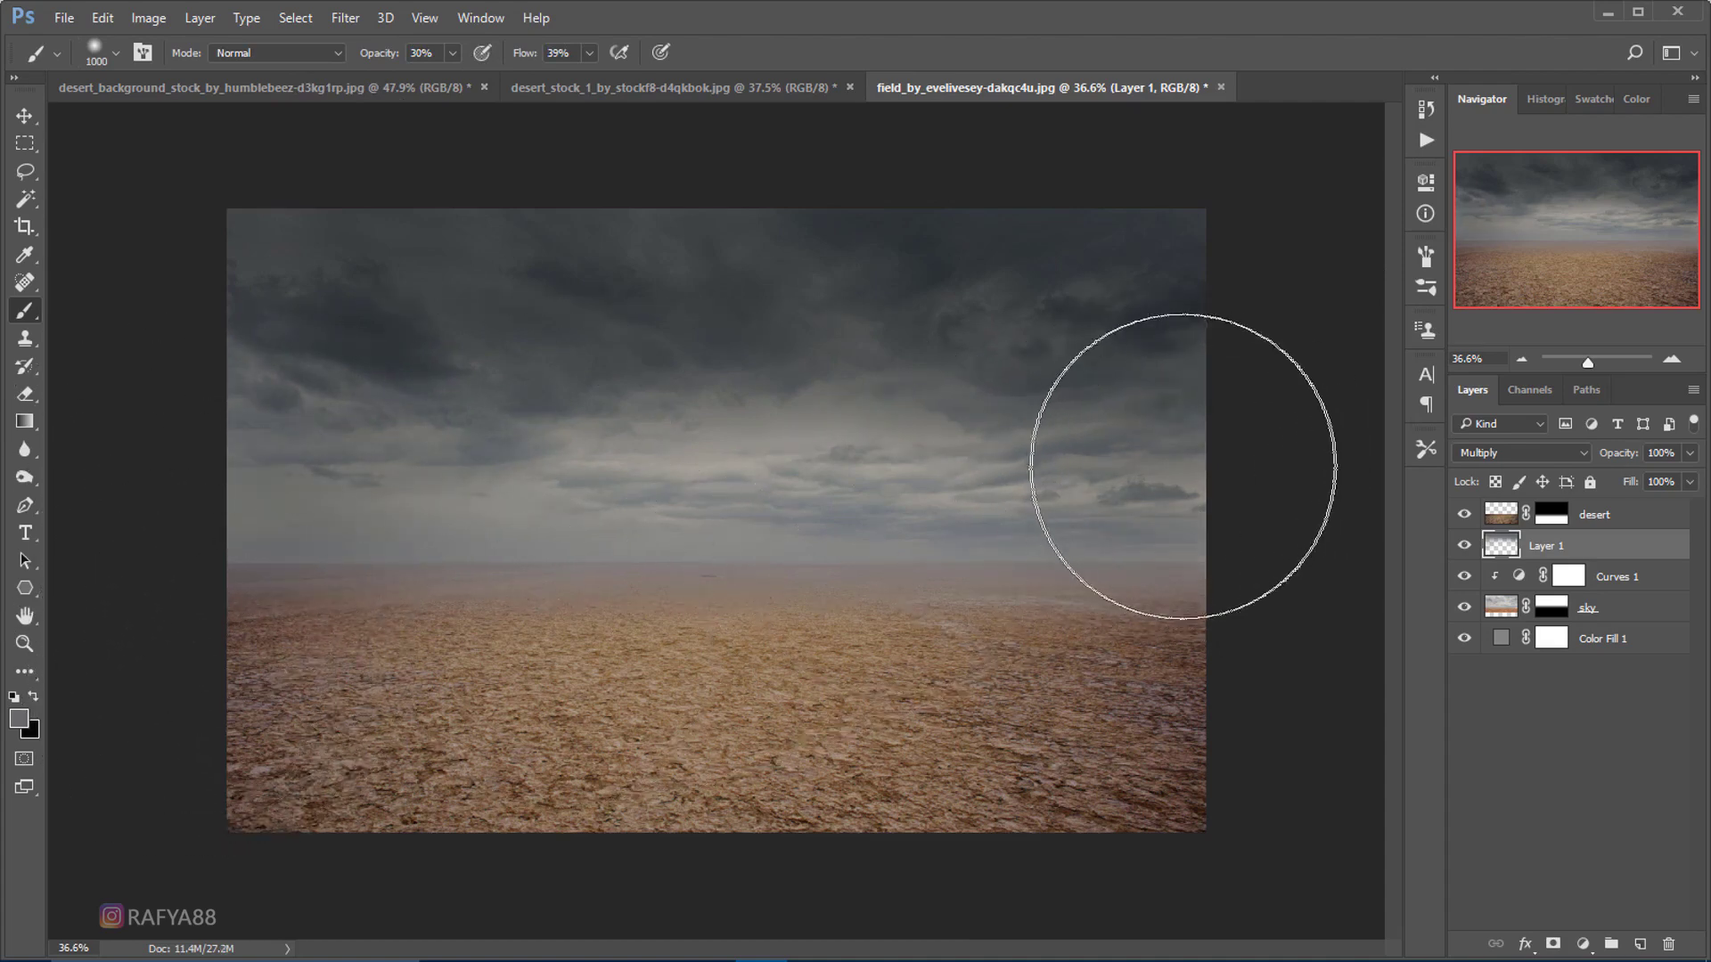
pyautogui.moveTo(968, 441); pyautogui.dragTo(363, 420)
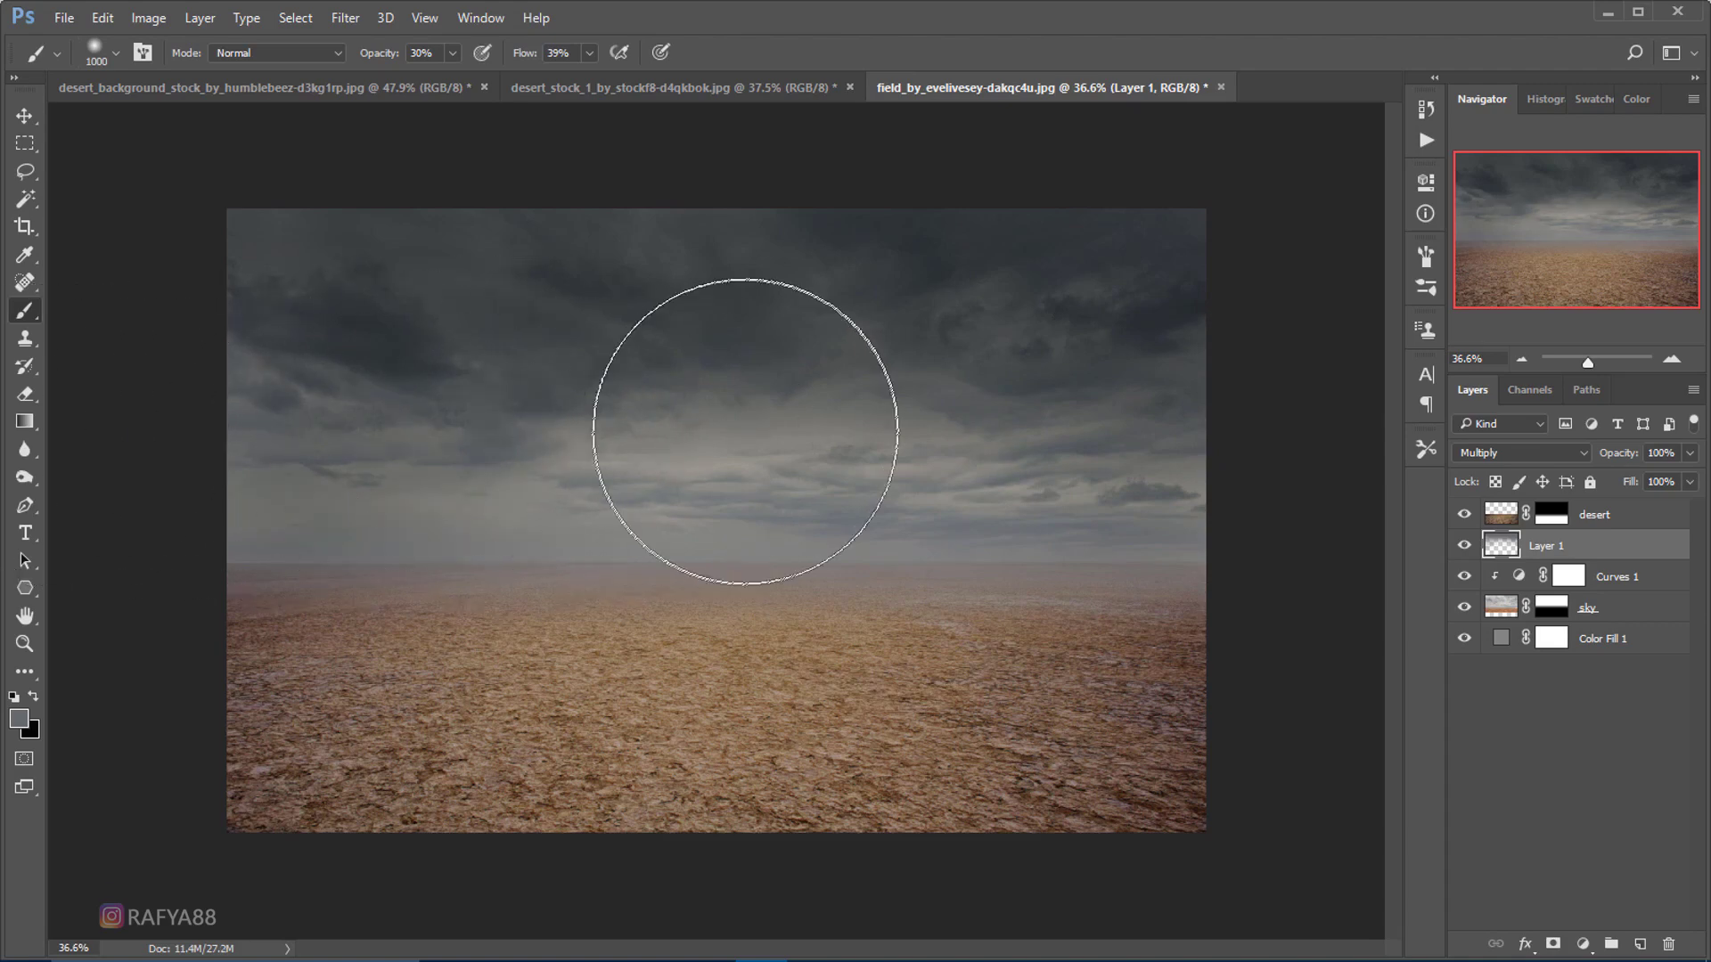
pyautogui.moveTo(1077, 439); pyautogui.dragTo(1047, 426)
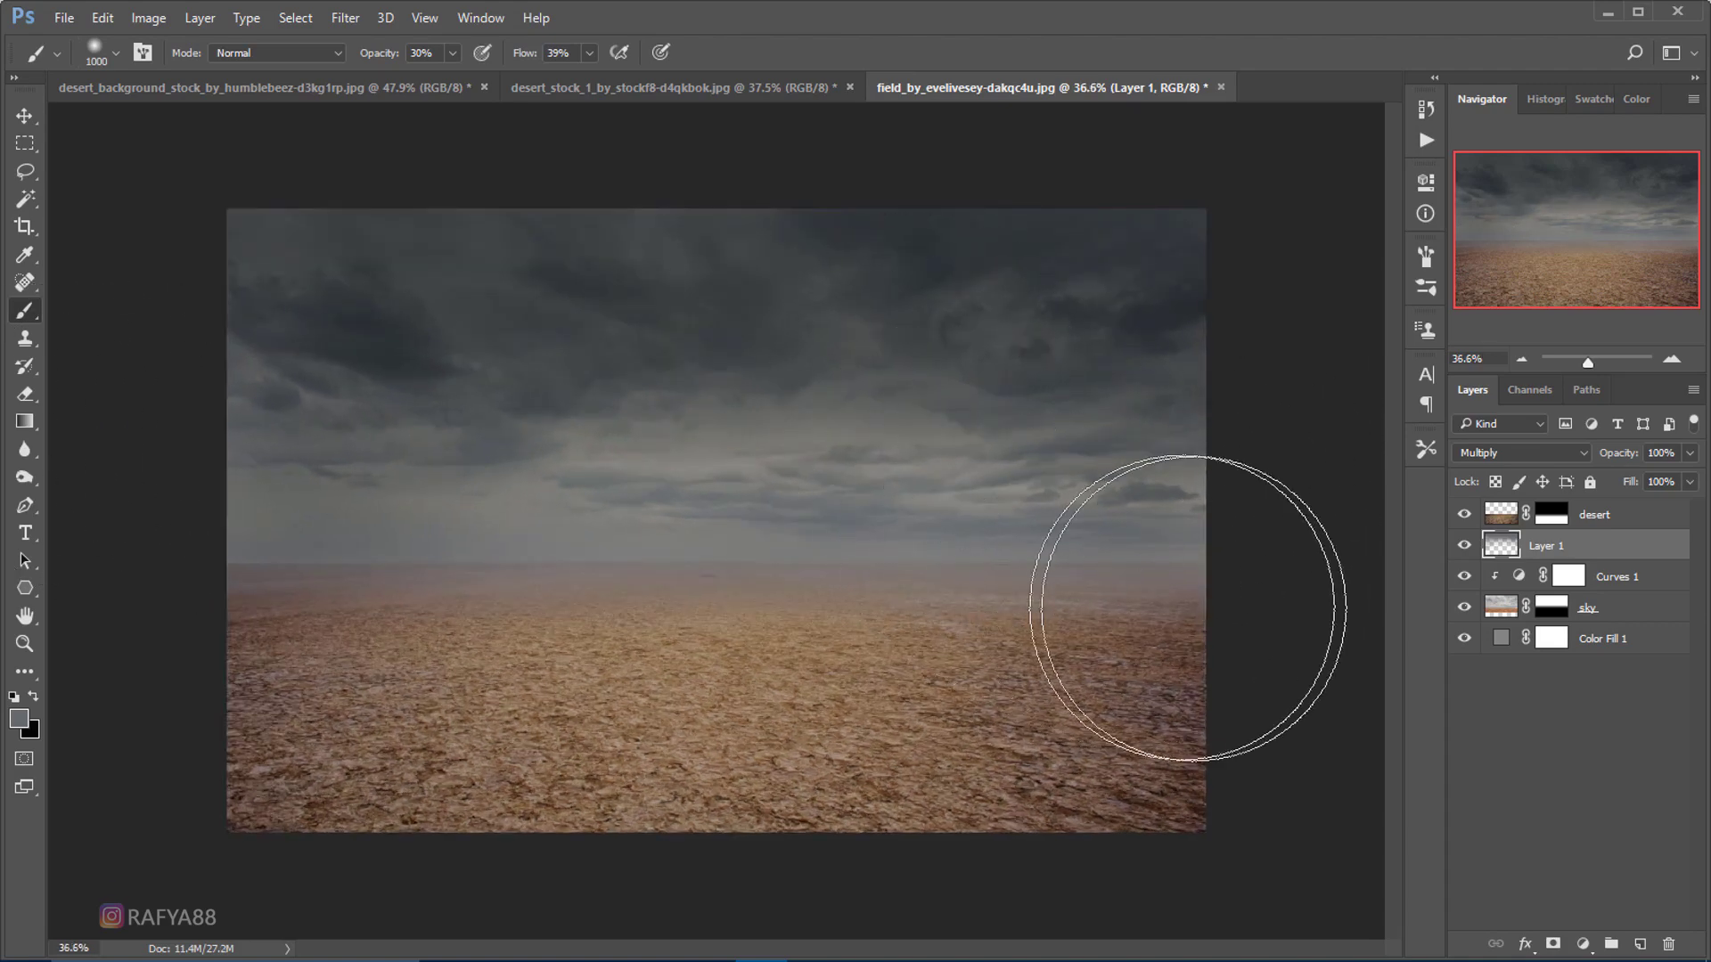
pyautogui.click(1466, 547)
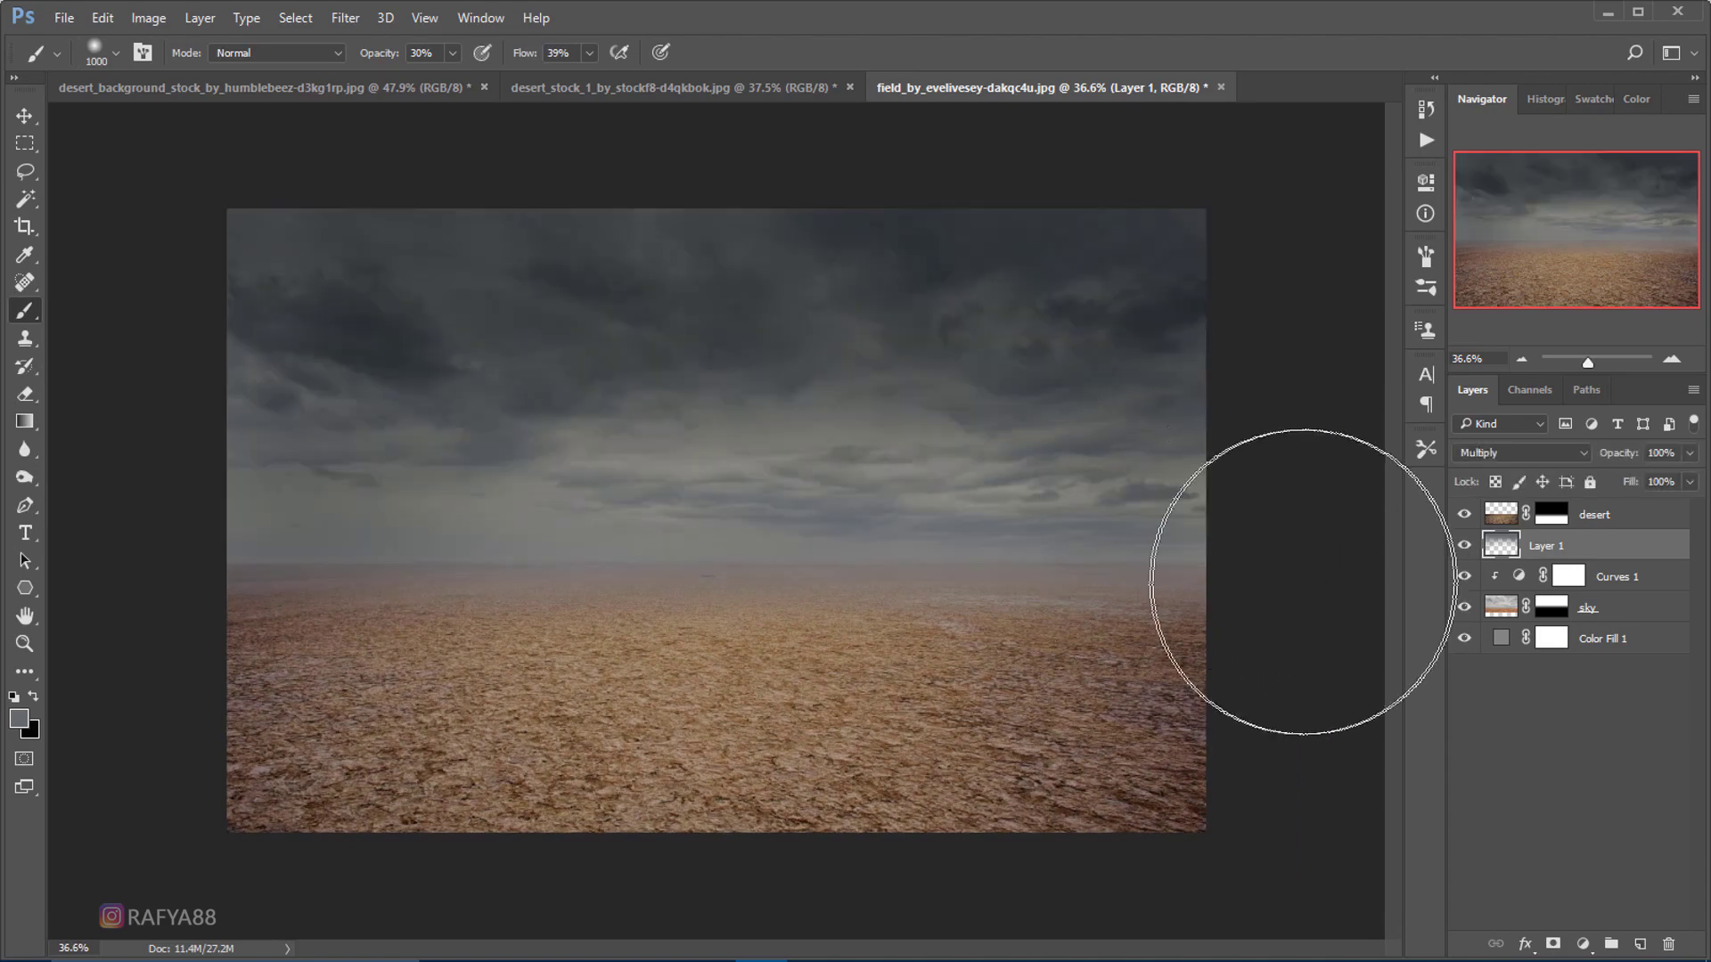
pyautogui.click(1632, 517)
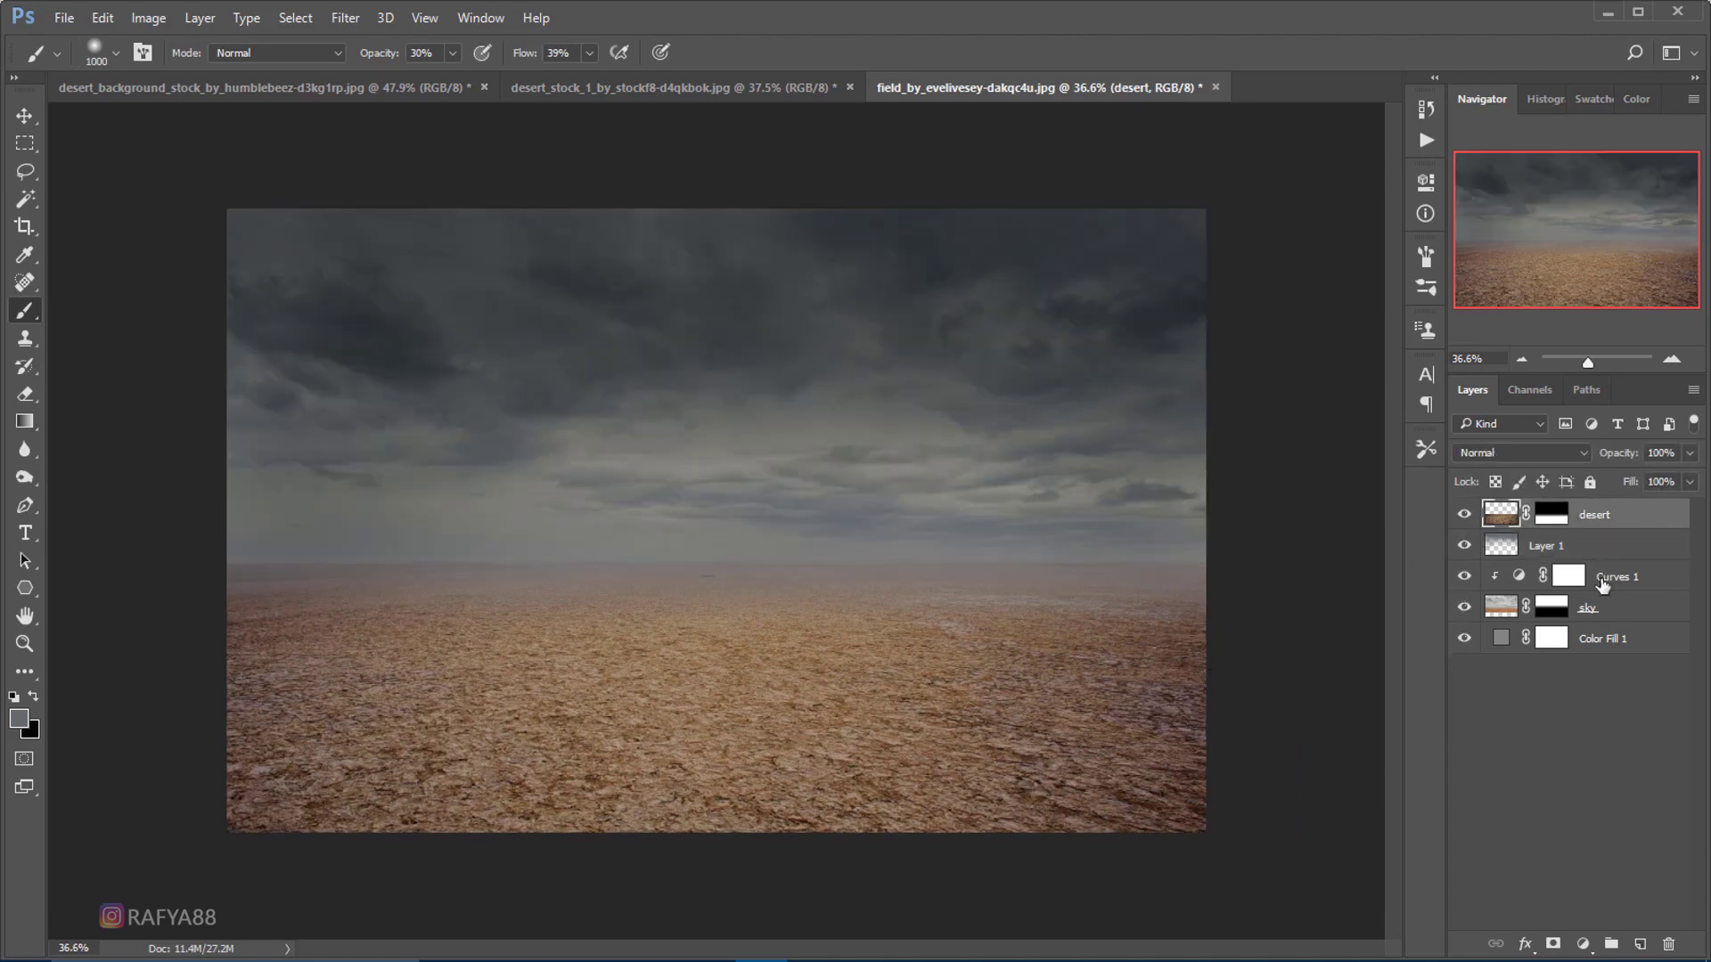
# - Add a Curves adjustment clipped to the desert, pulling its highlights and midtones down
pyautogui.click(1583, 943)
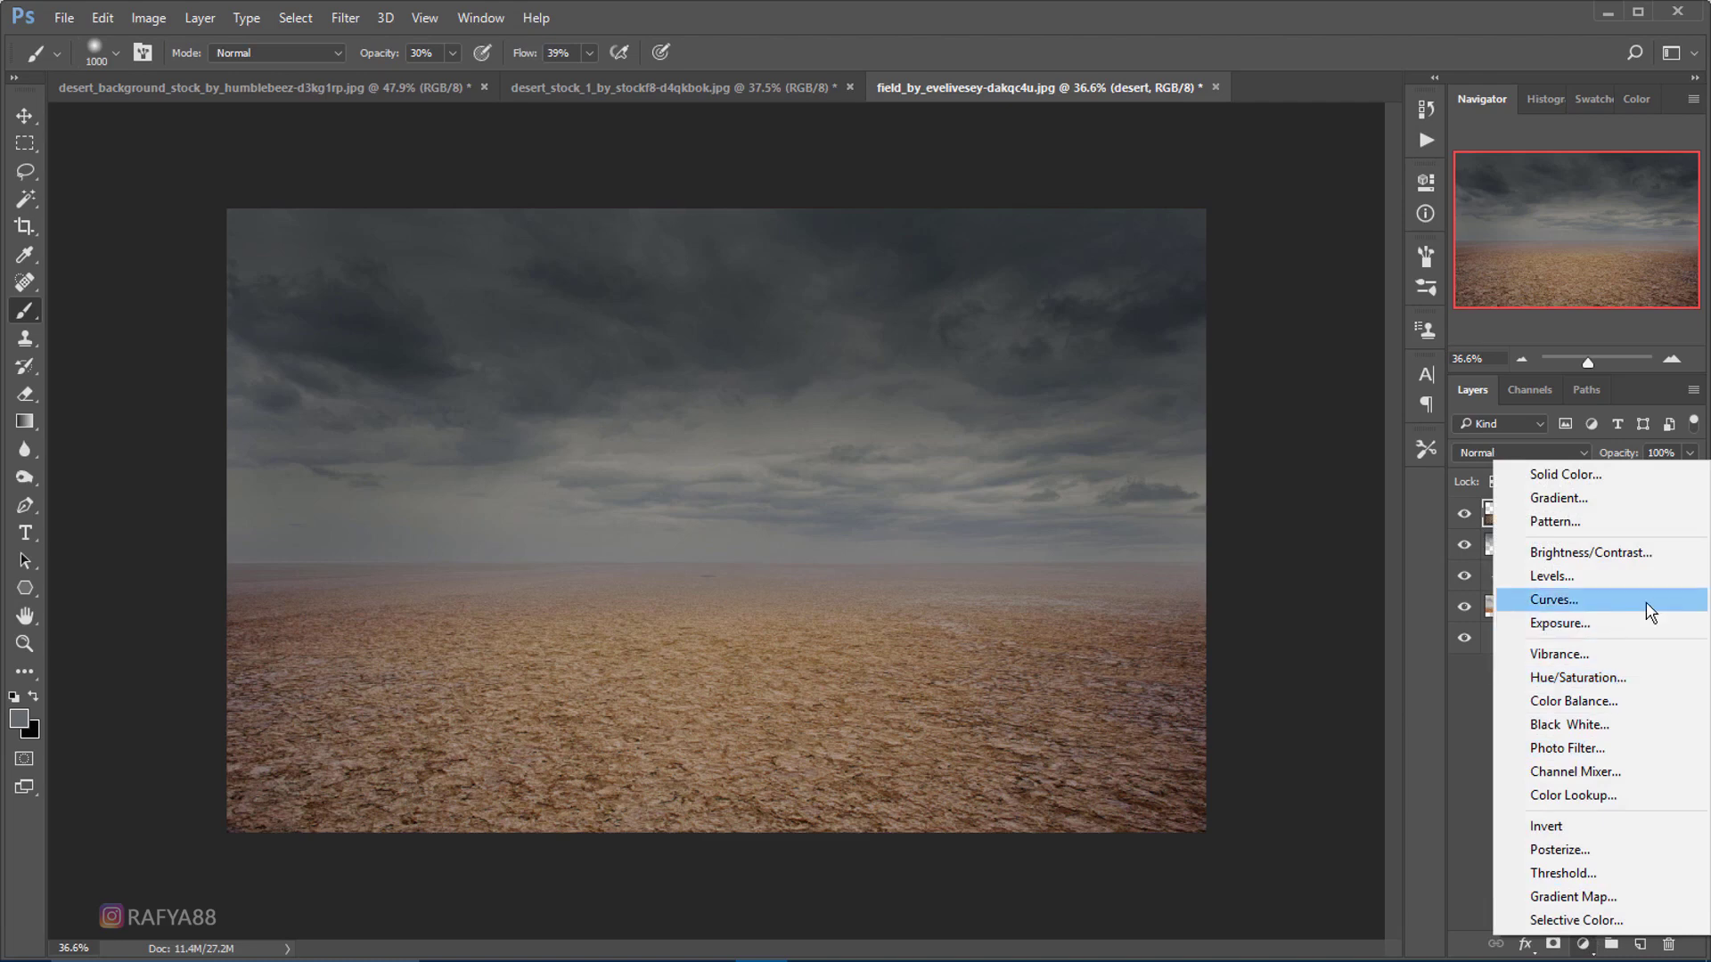
pyautogui.click(1645, 607)
pyautogui.click(1236, 573)
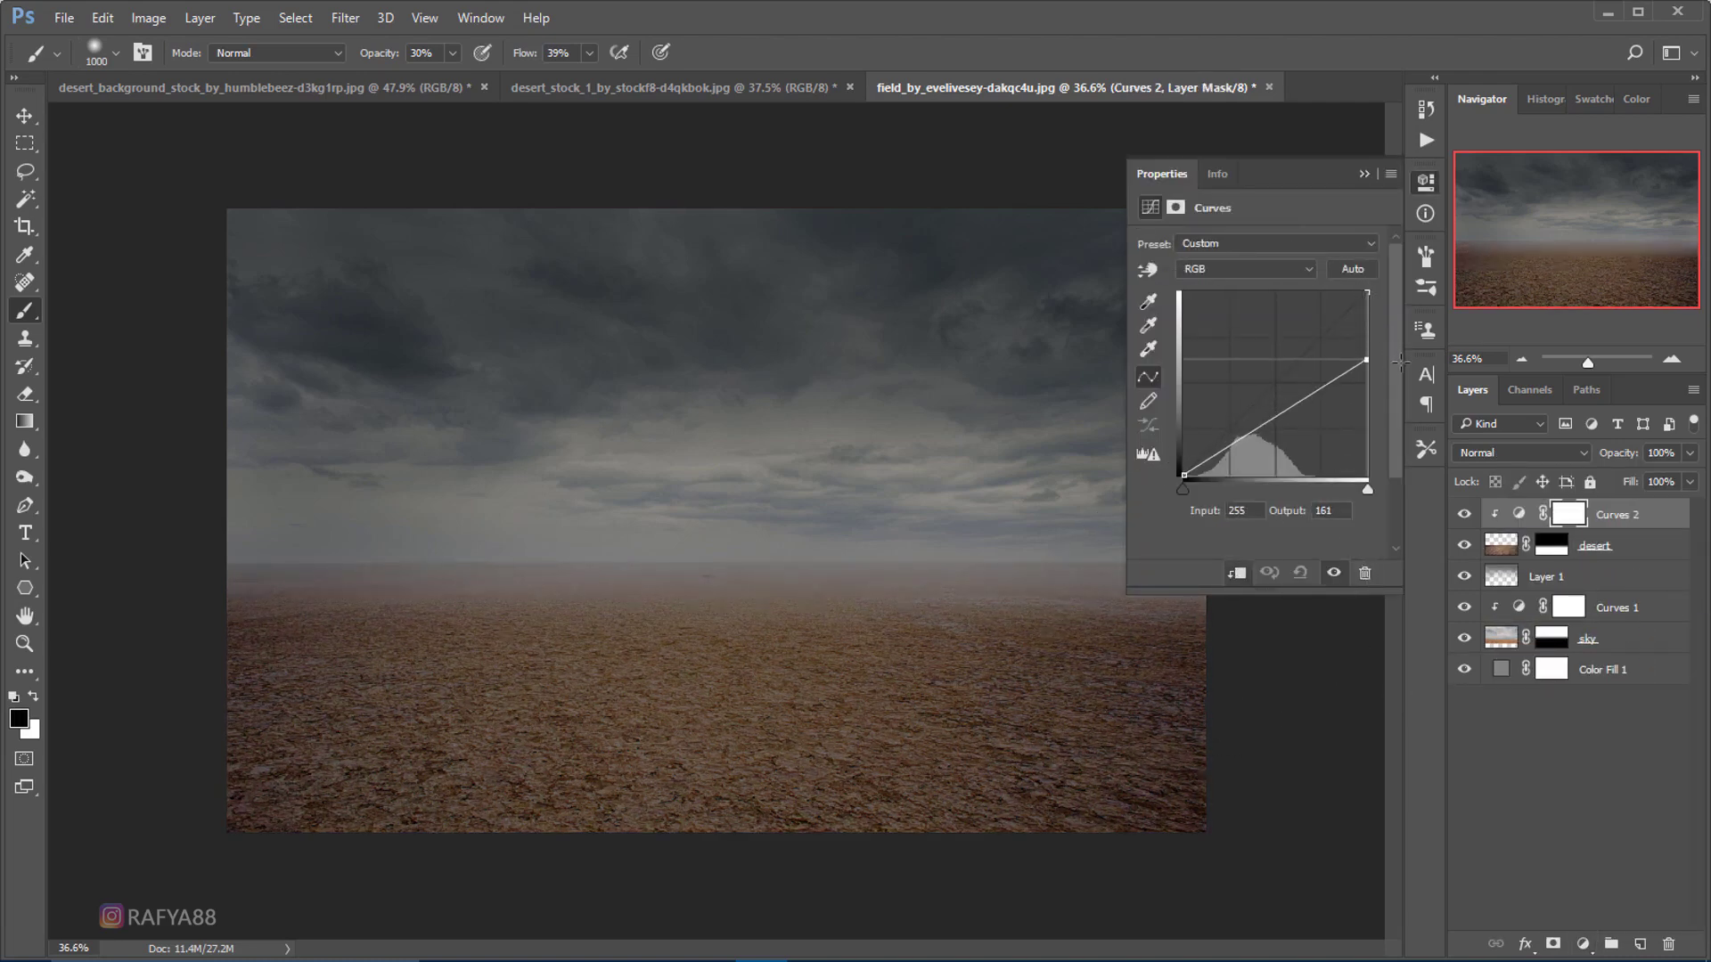
pyautogui.moveTo(1365, 293); pyautogui.dragTo(1367, 367)
pyautogui.moveTo(1284, 416); pyautogui.dragTo(1286, 425)
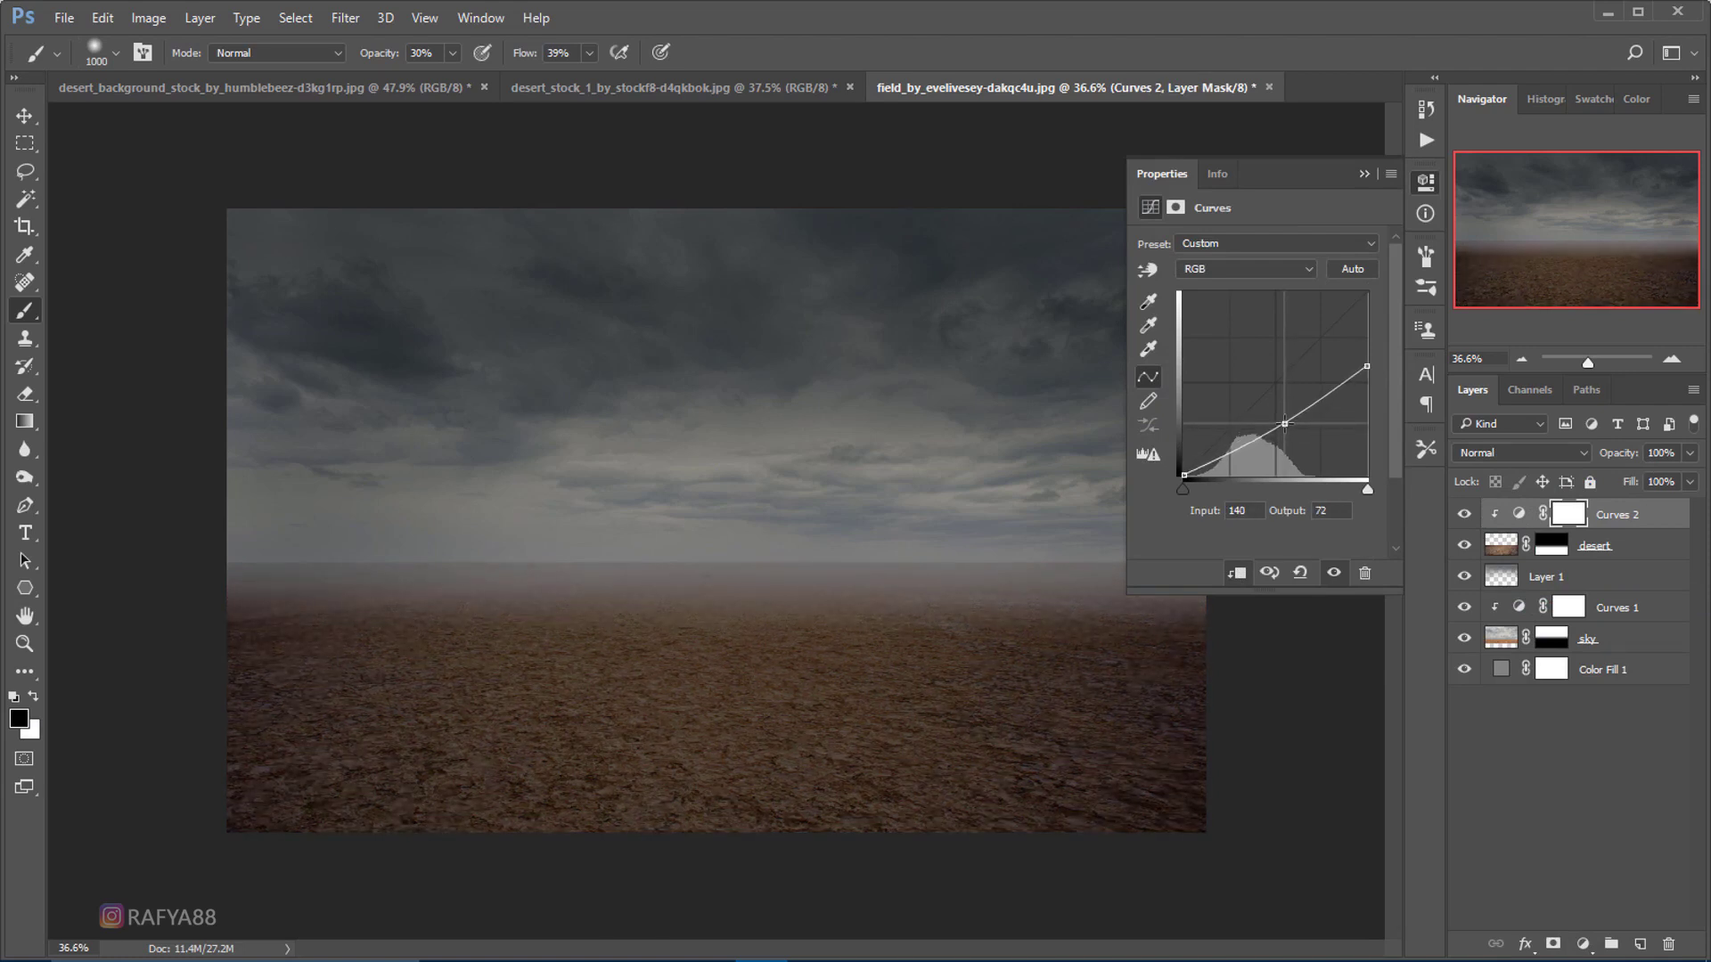
pyautogui.moveTo(1287, 424); pyautogui.dragTo(1282, 425)
pyautogui.moveTo(1367, 365); pyautogui.dragTo(1367, 356)
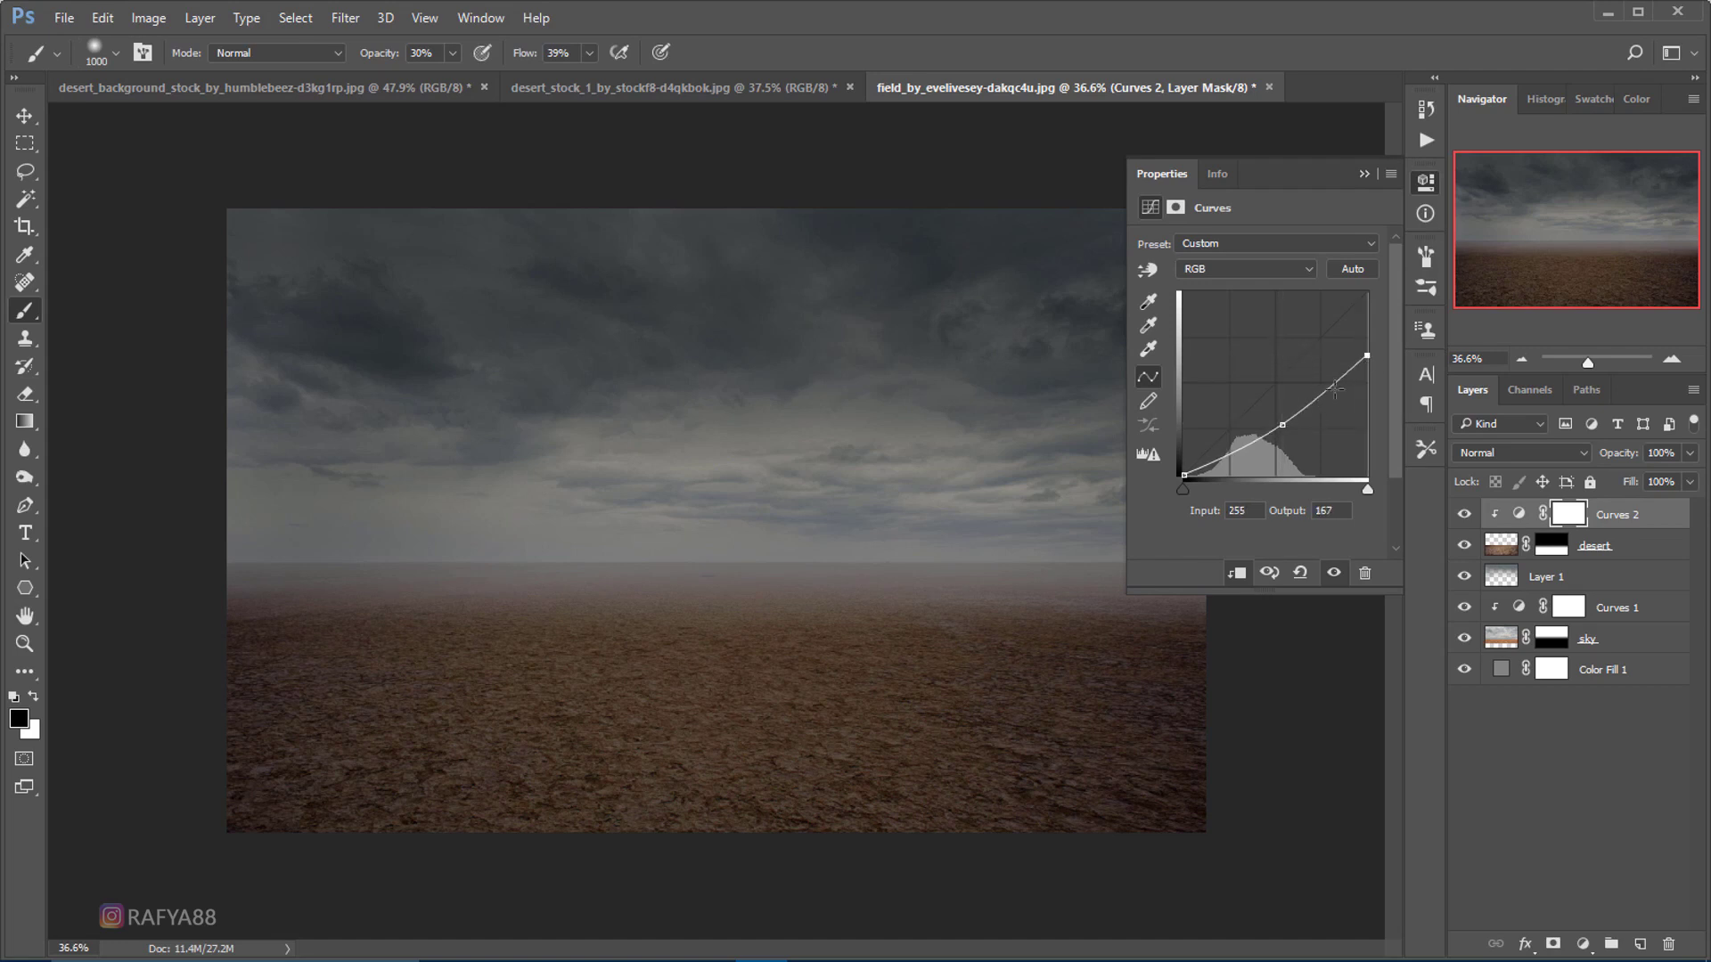
pyautogui.click(1362, 174)
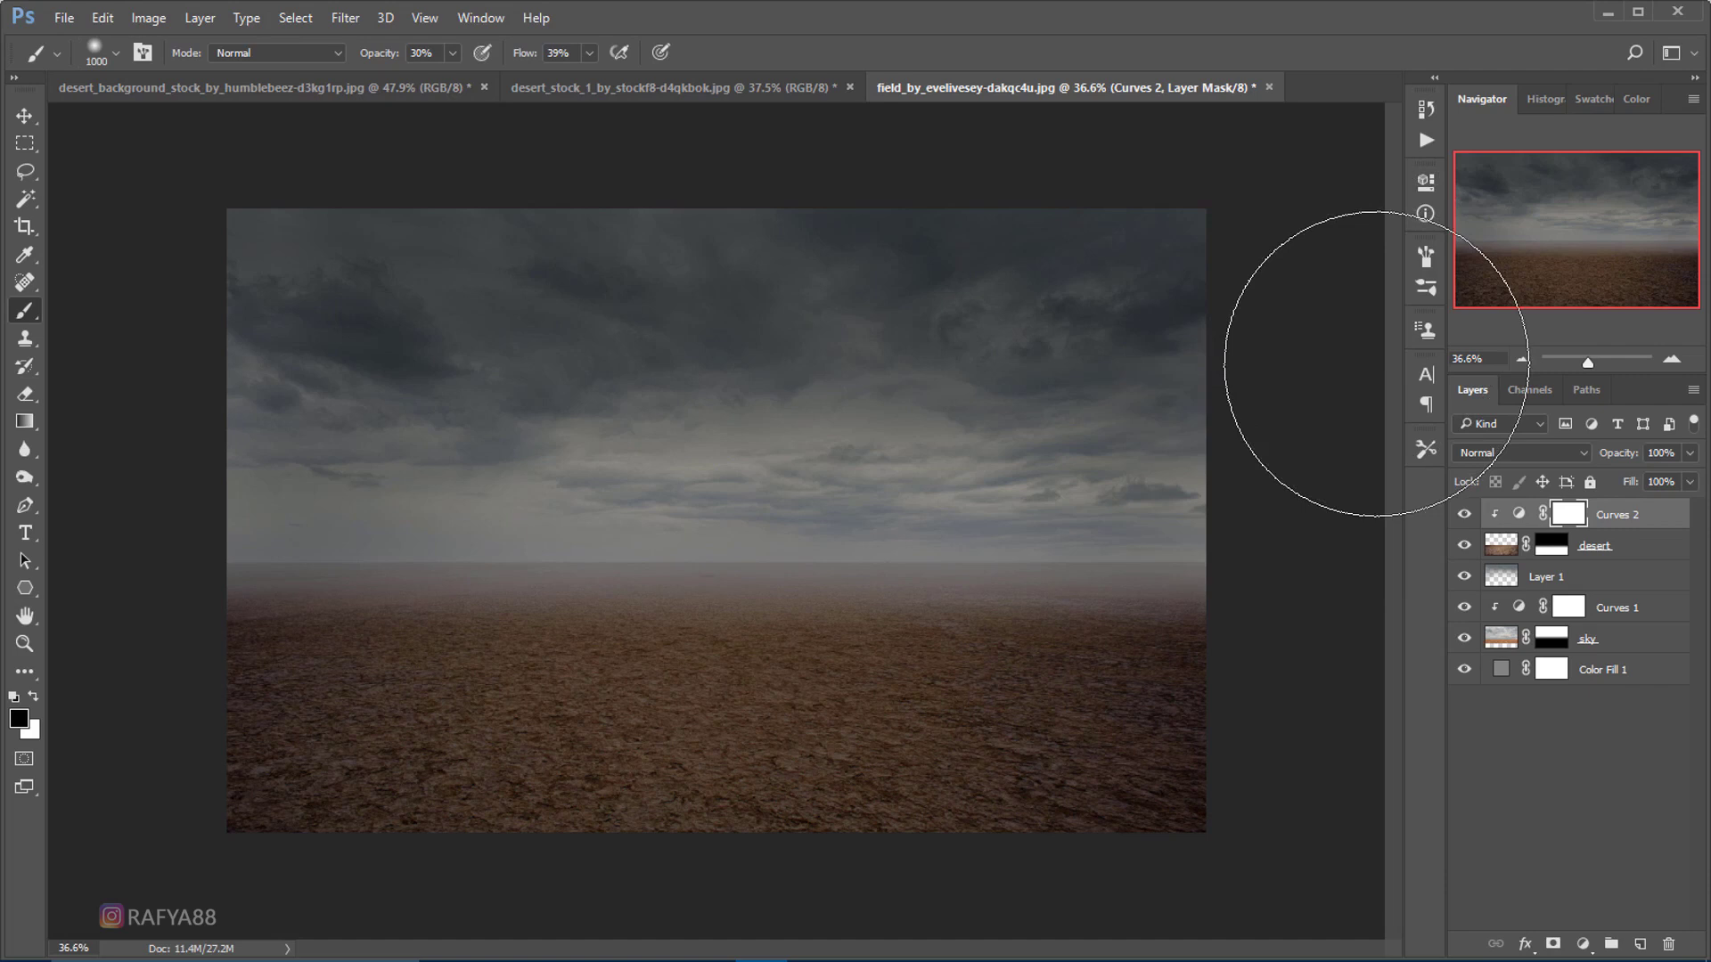
# - Add a Hue/Saturation adjustment clipped to the desert with saturation lowered to about -15
pyautogui.click(1584, 942)
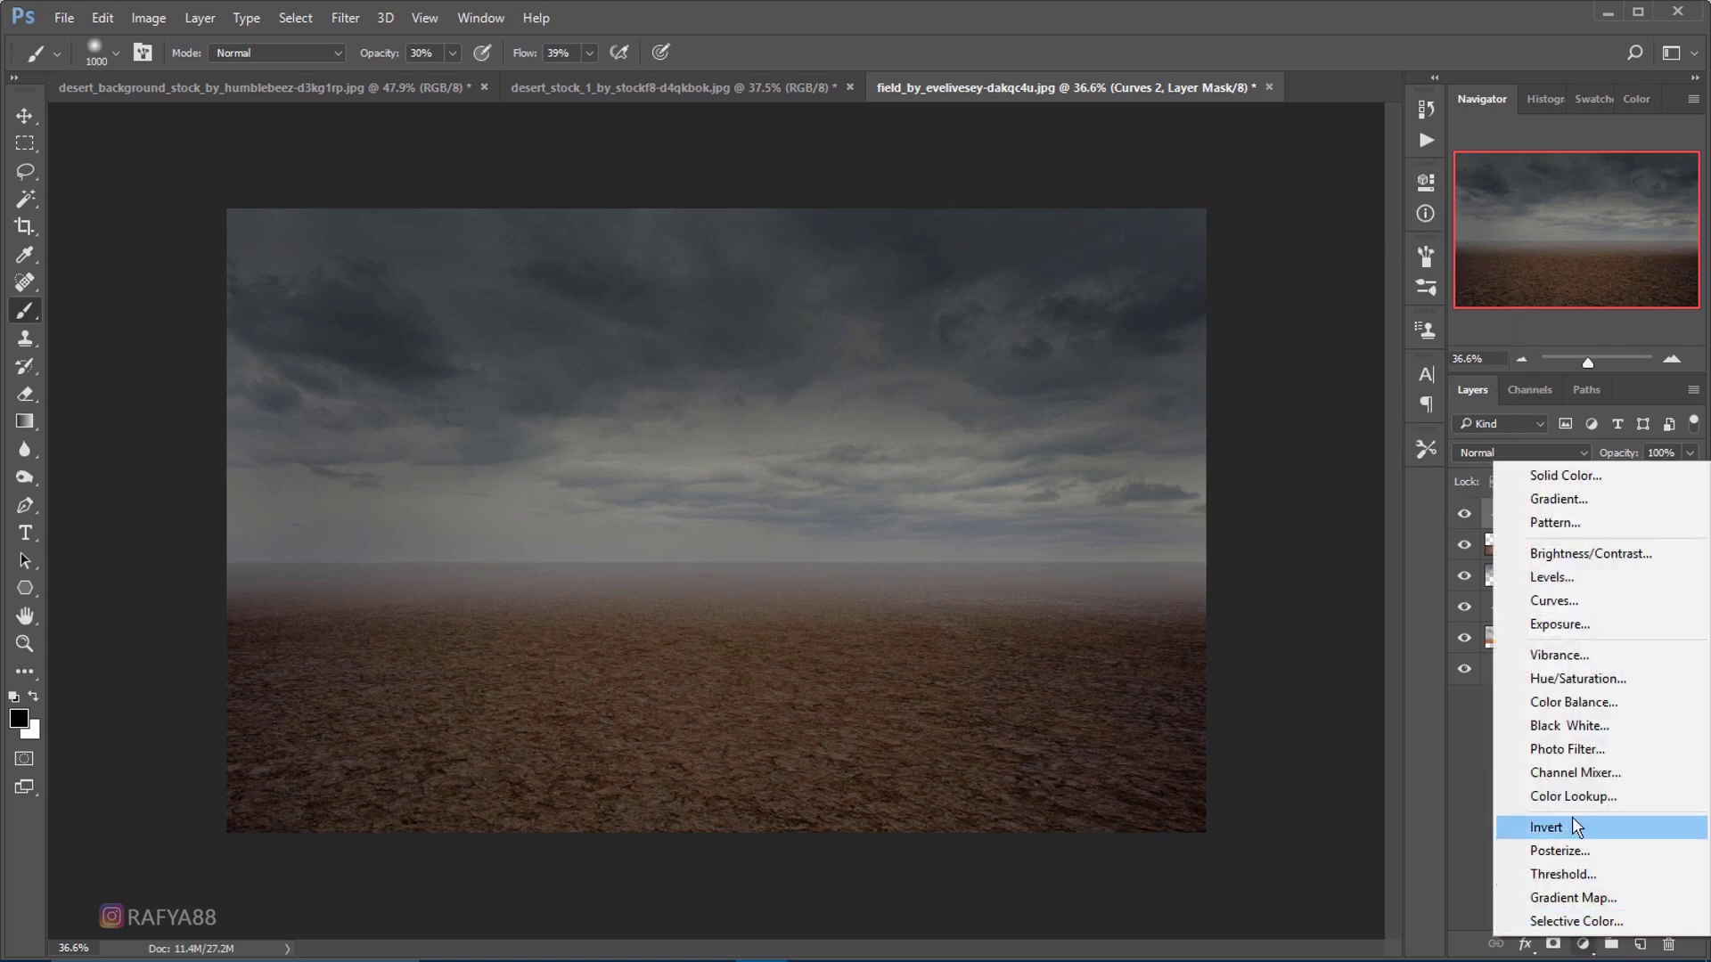
pyautogui.click(1661, 676)
pyautogui.click(1239, 574)
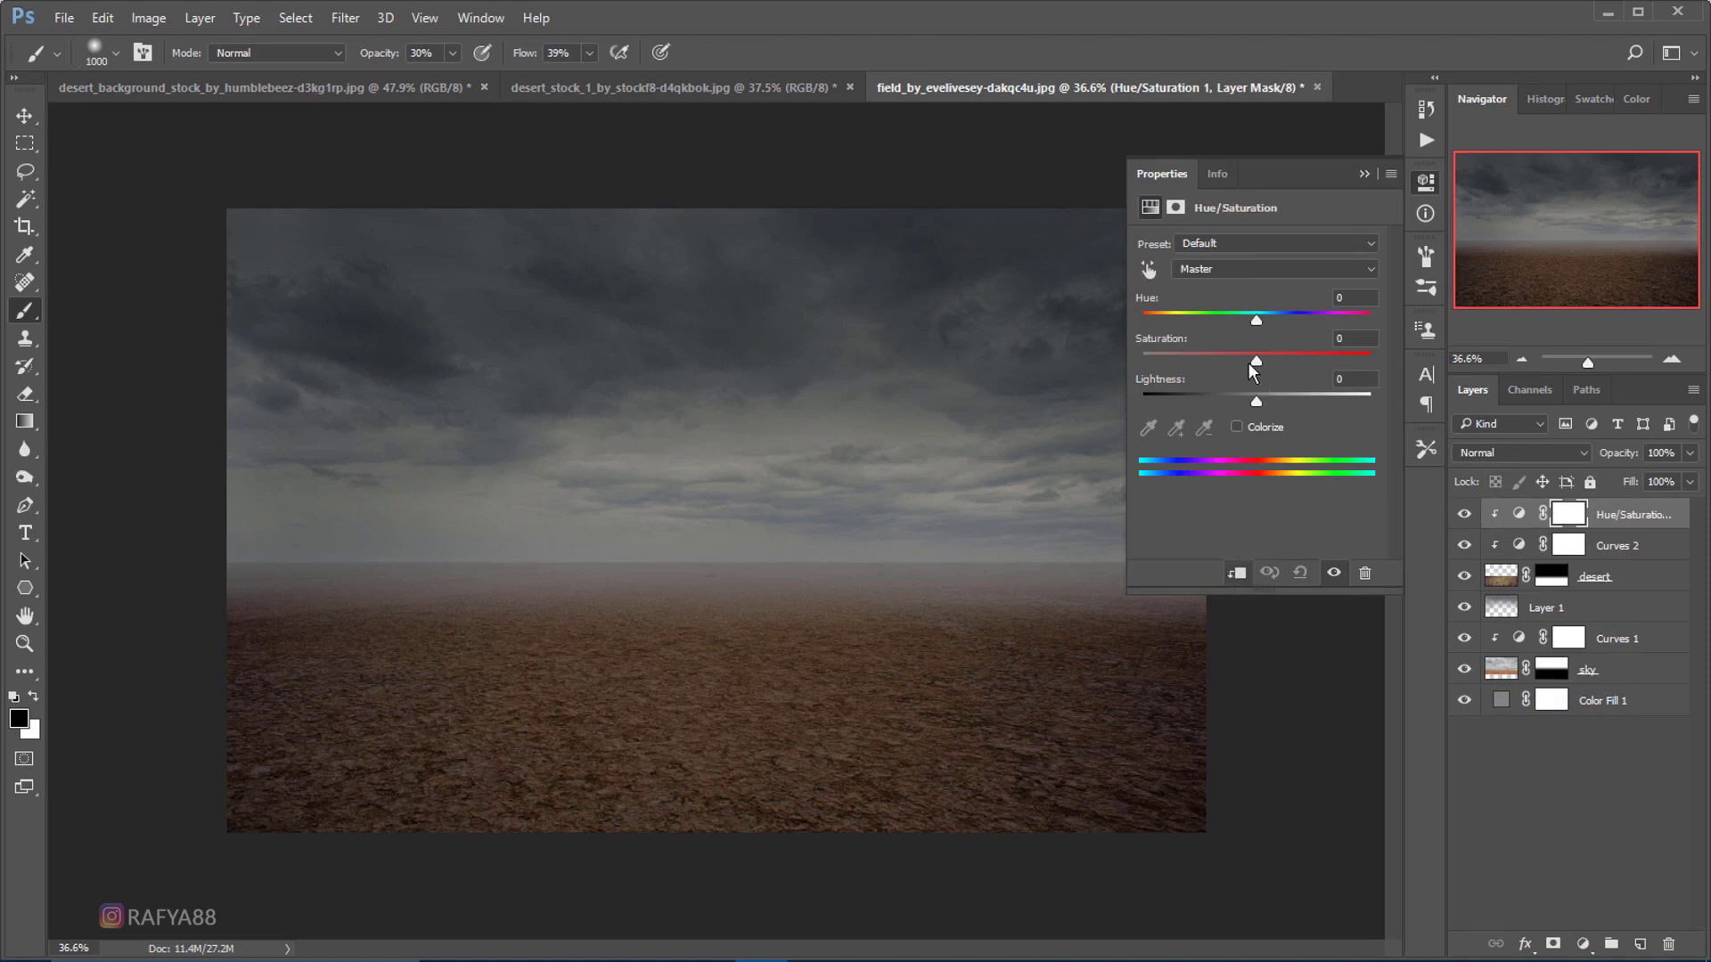
pyautogui.moveTo(1257, 365); pyautogui.dragTo(1241, 365)
pyautogui.click(1364, 174)
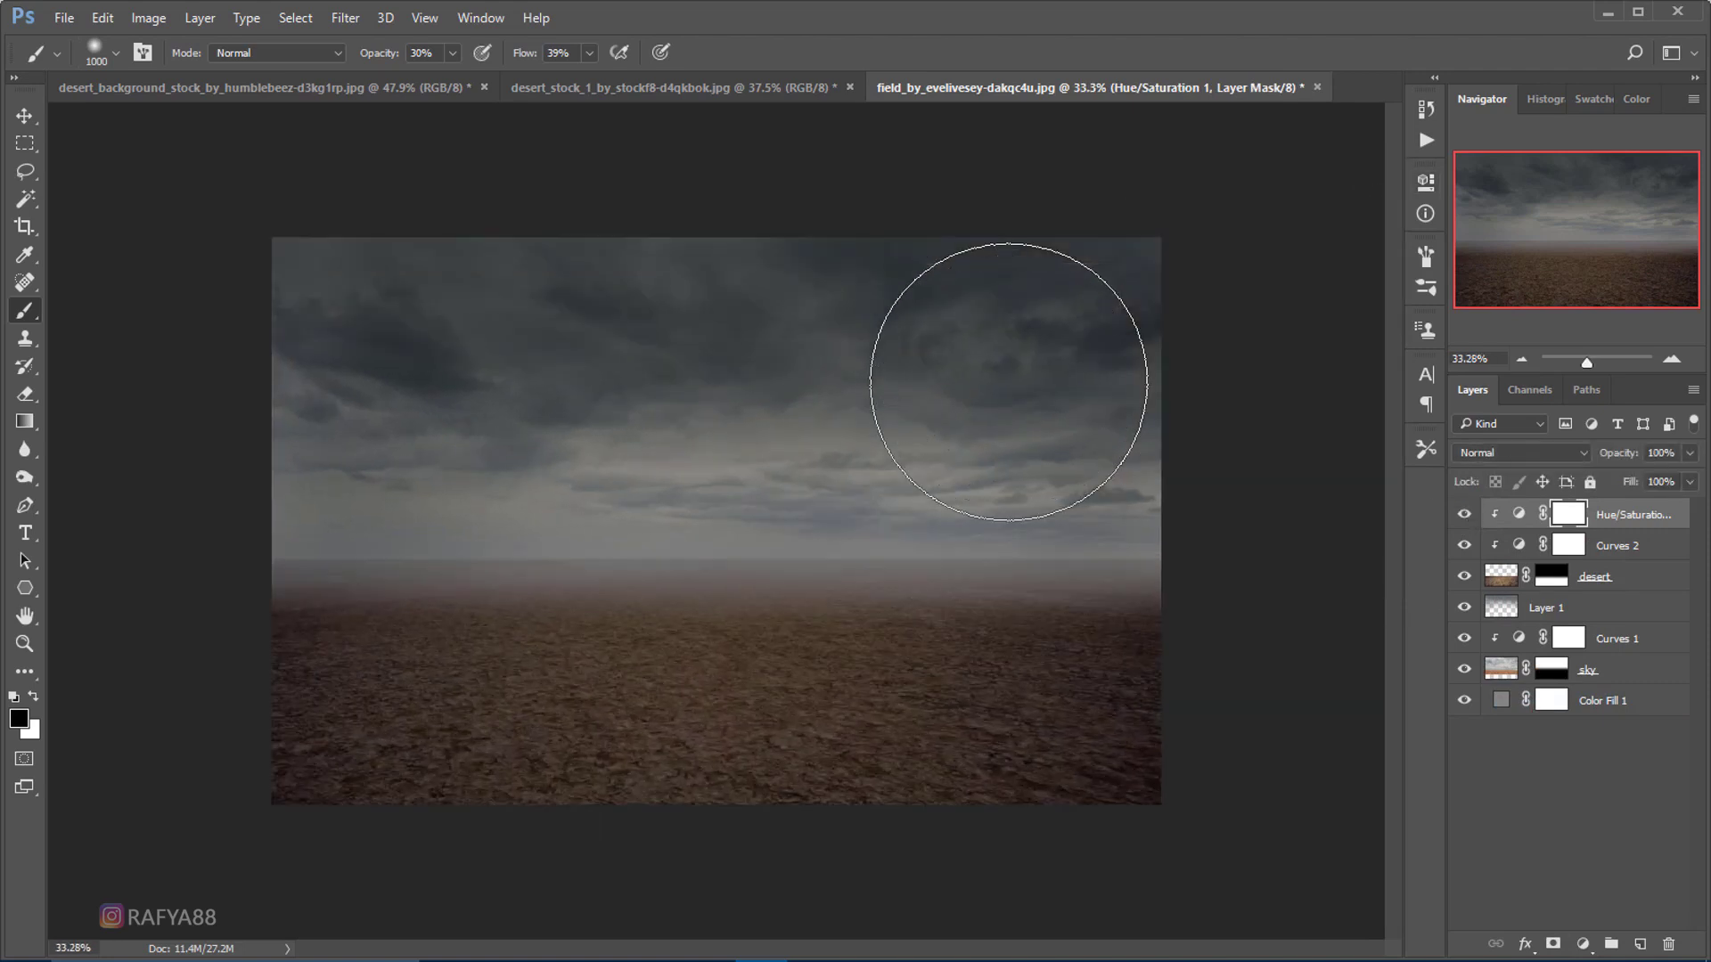
# - Change the Color Fill 1 colour to a neutral mid grey around #6f6f6f
pyautogui.click(1549, 607)
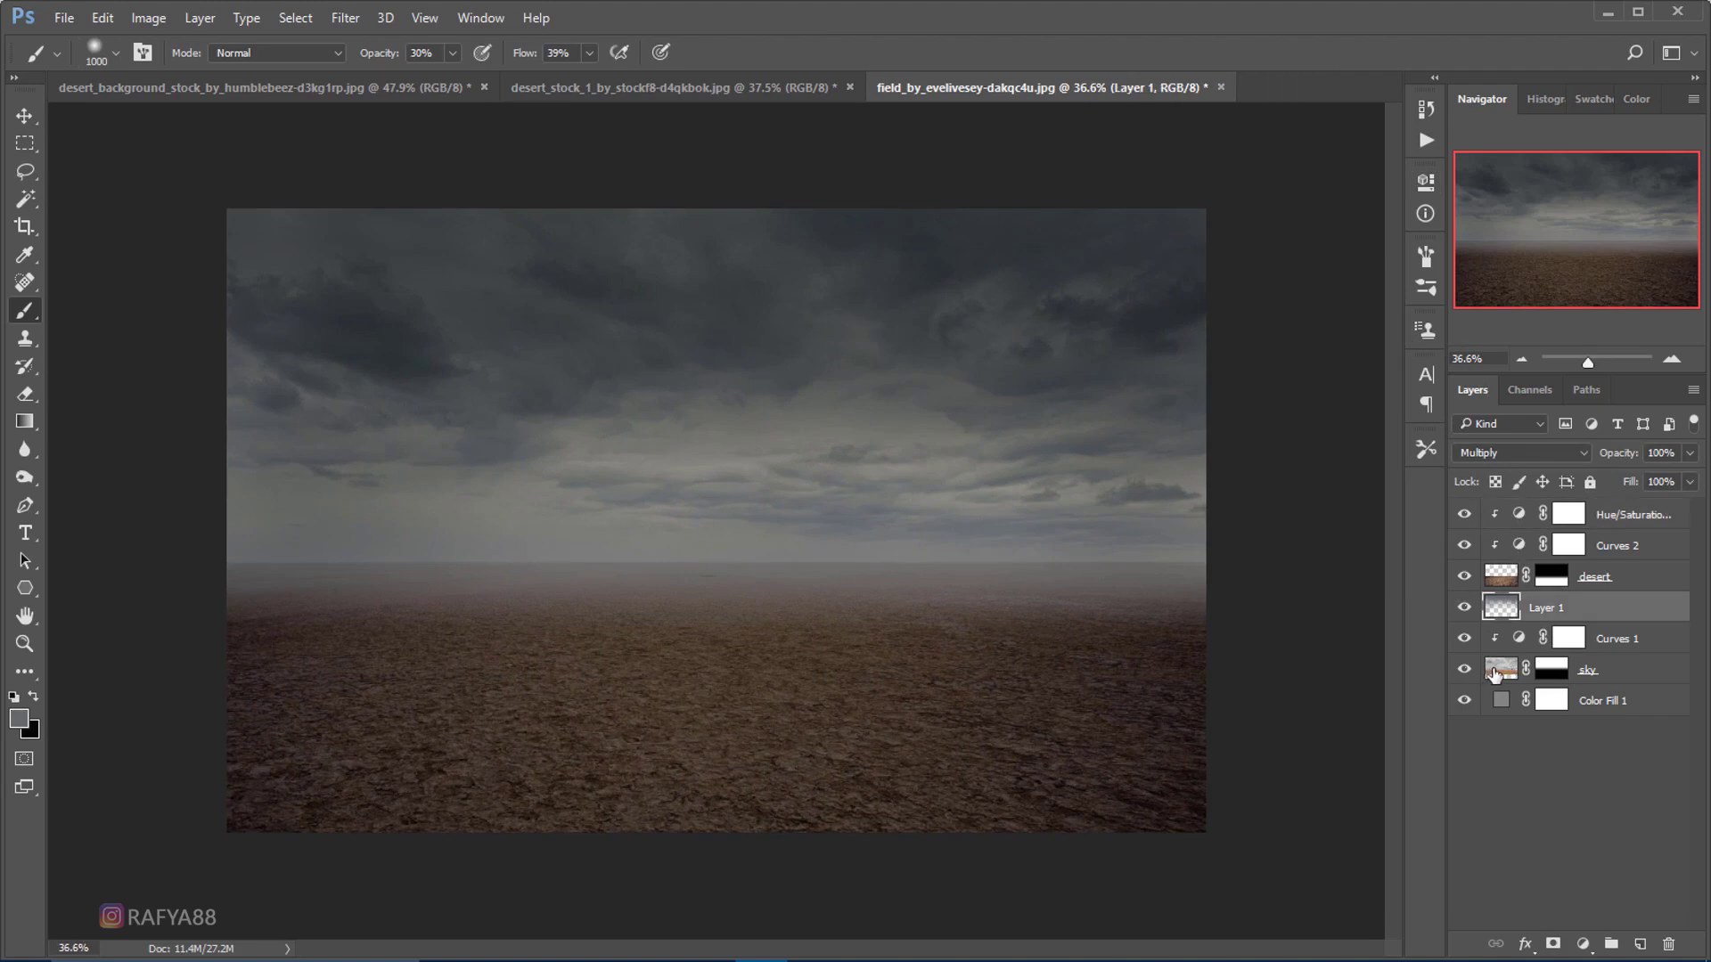
pyautogui.click(1500, 668)
pyautogui.click(1464, 701)
pyautogui.doubleClick(1501, 704)
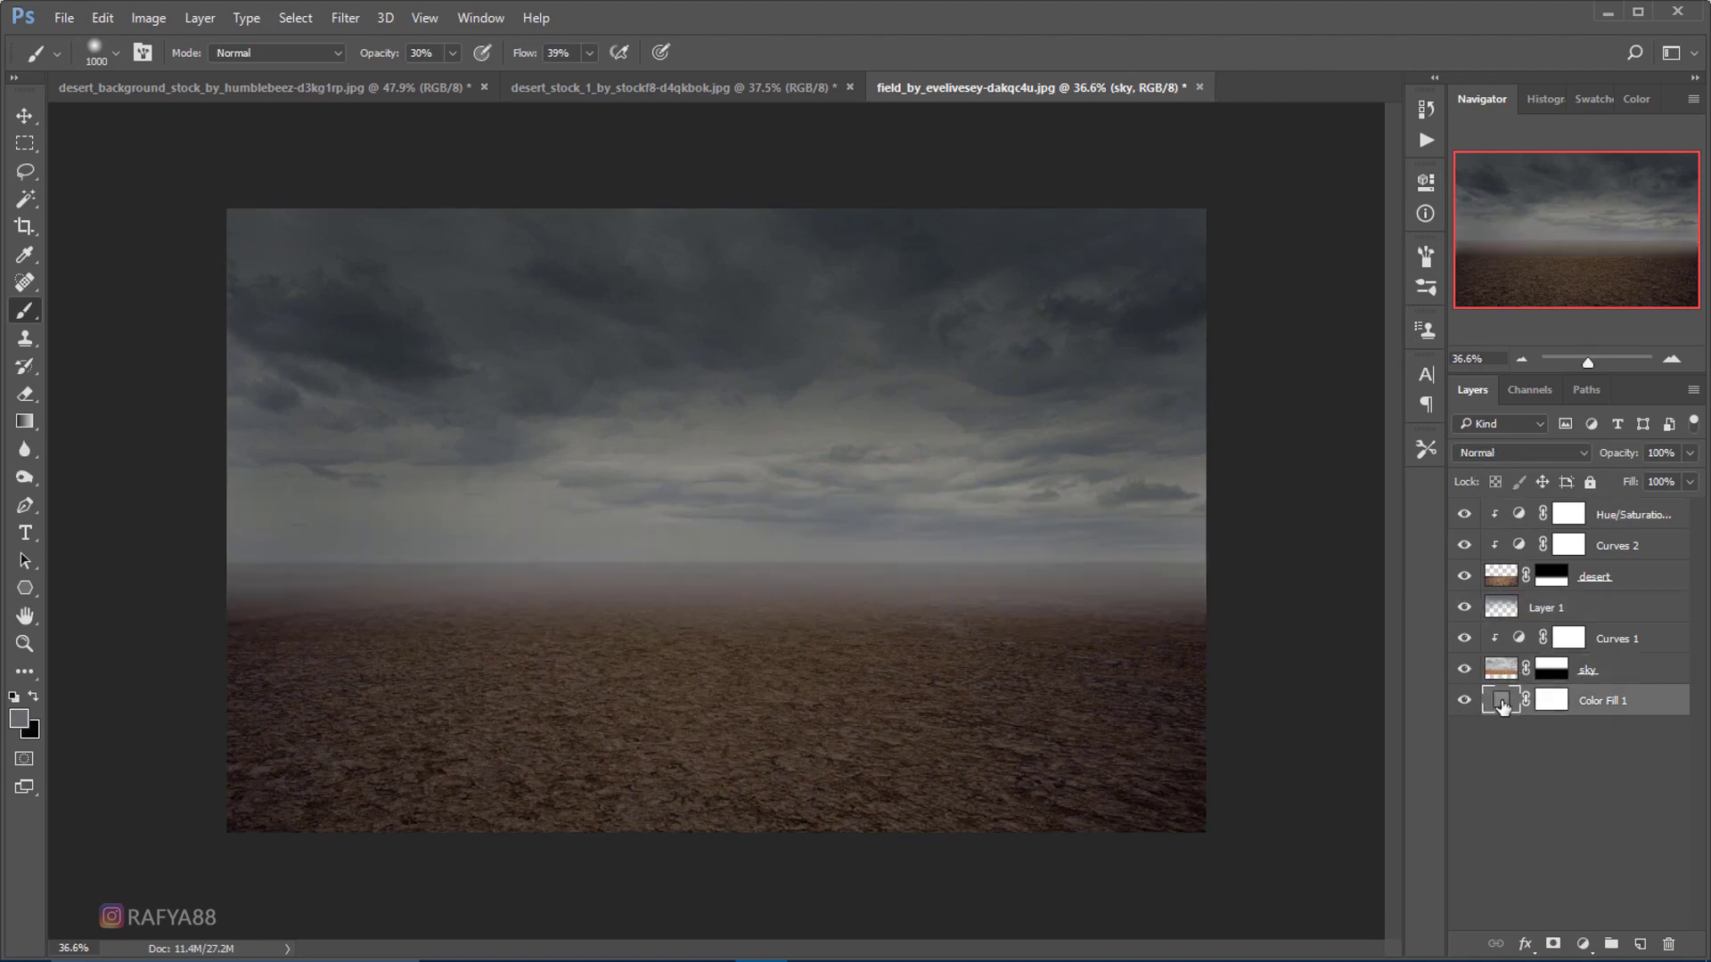
pyautogui.click(987, 447)
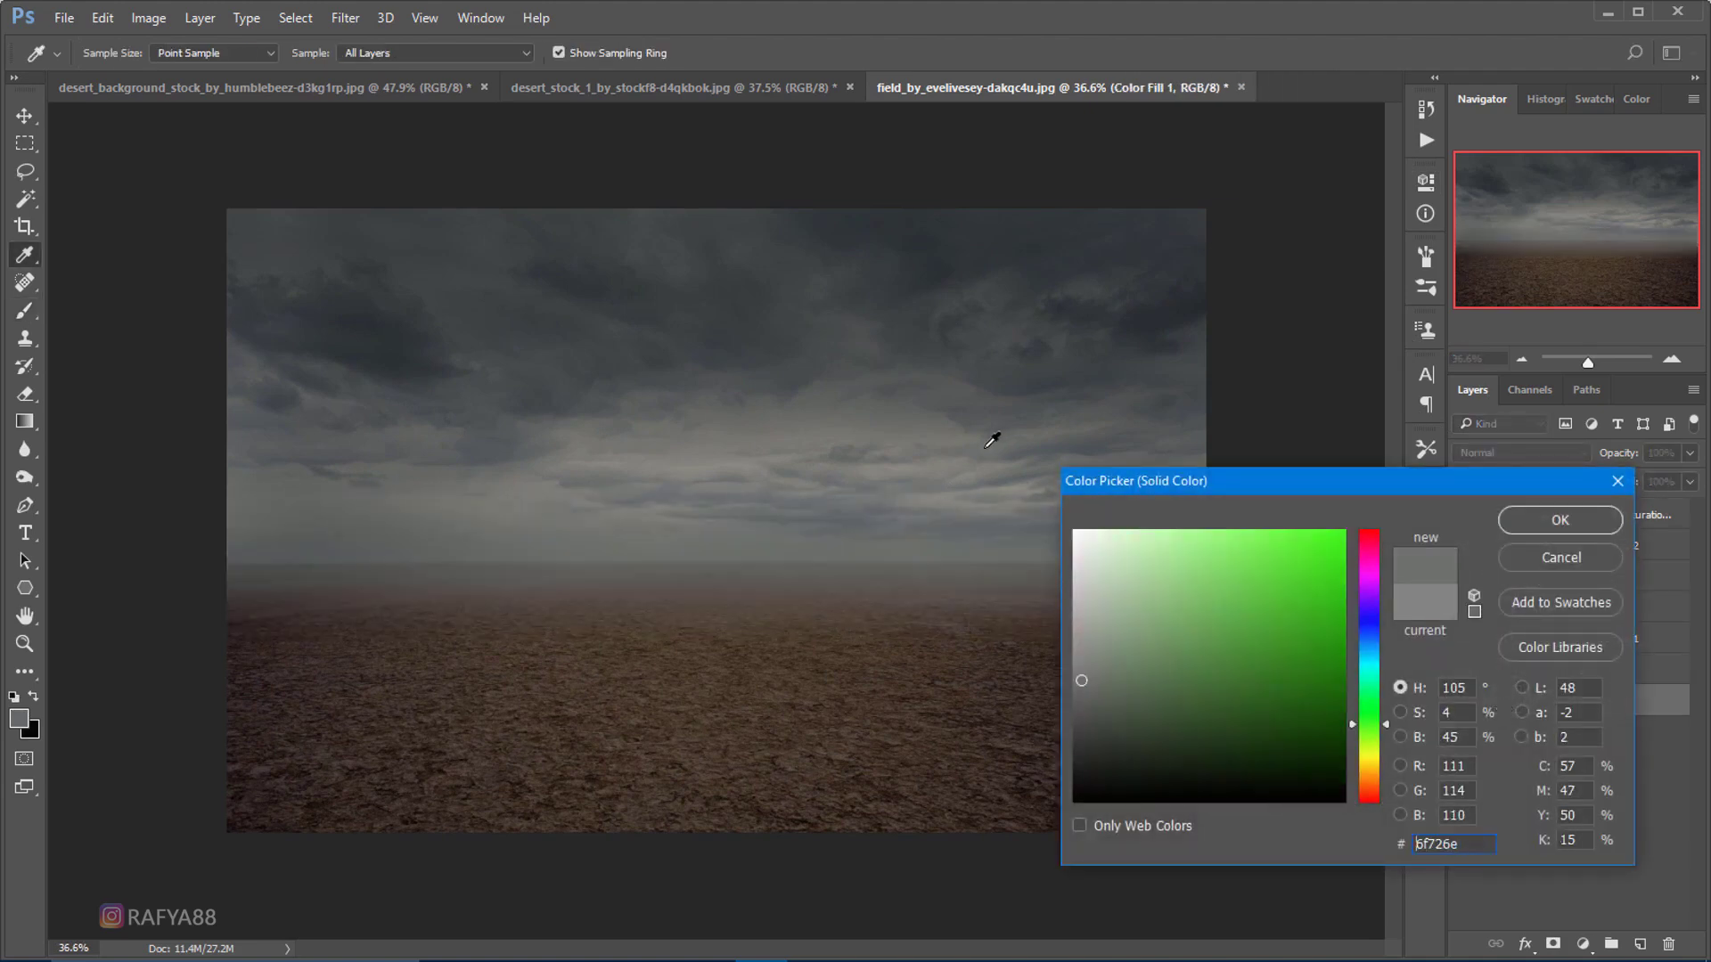
pyautogui.moveTo(1083, 640); pyautogui.dragTo(1056, 690)
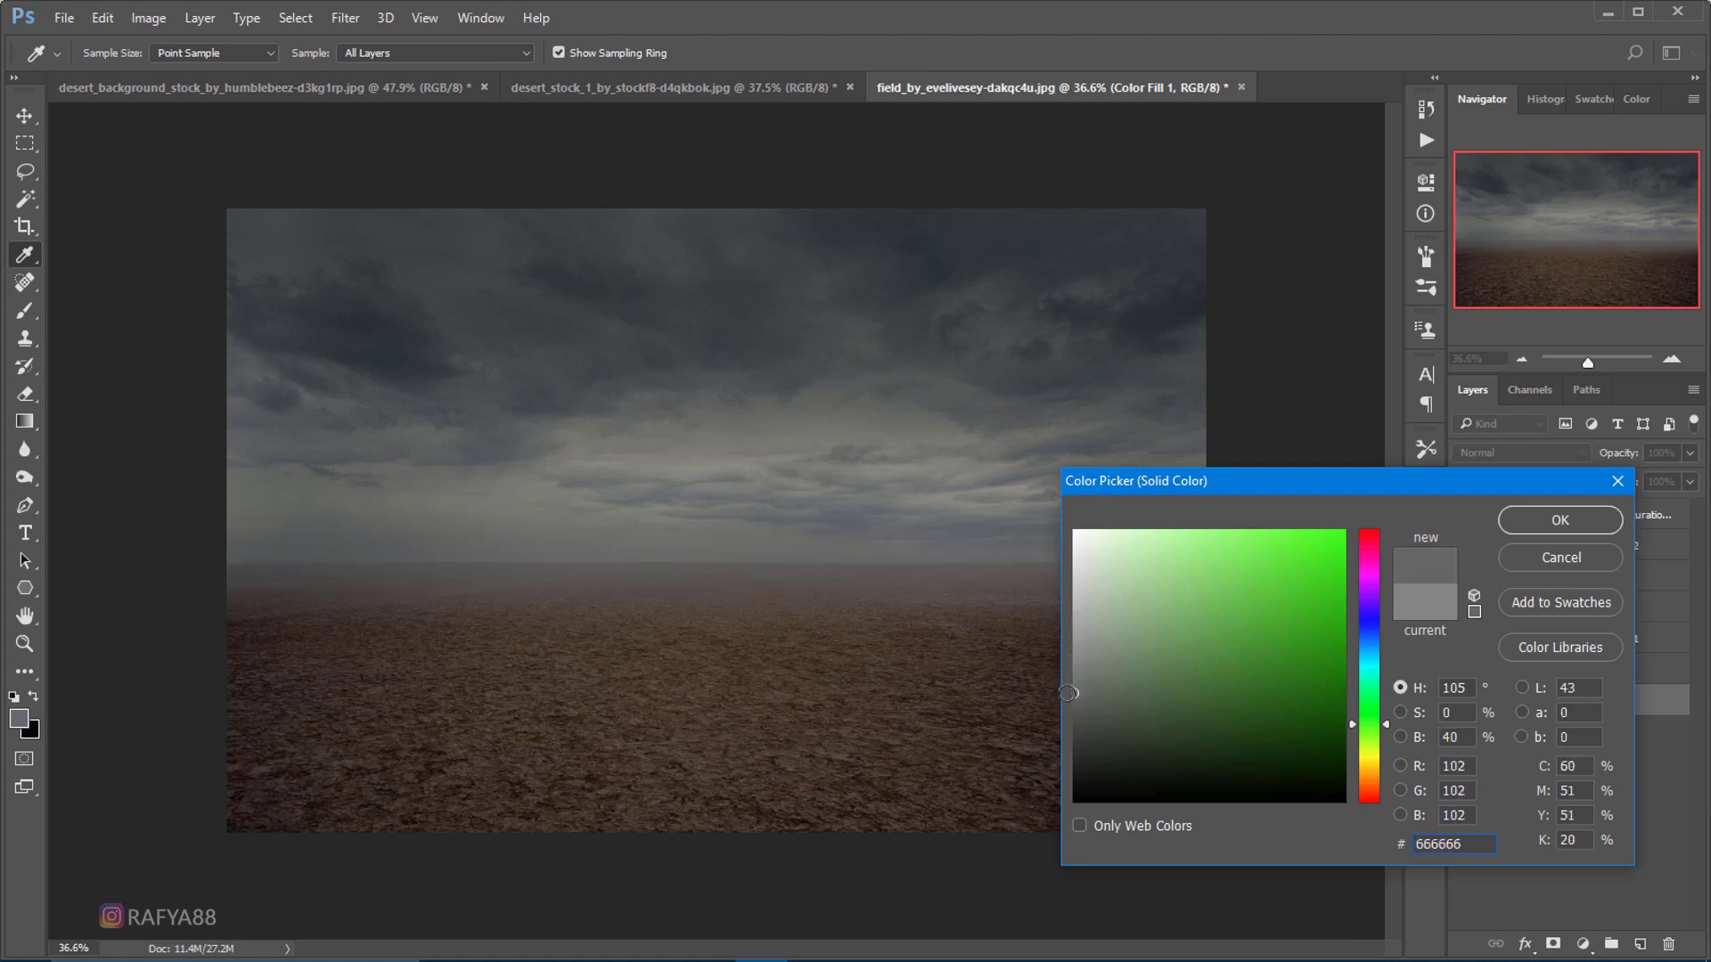
pyautogui.moveTo(1067, 693); pyautogui.dragTo(1075, 675)
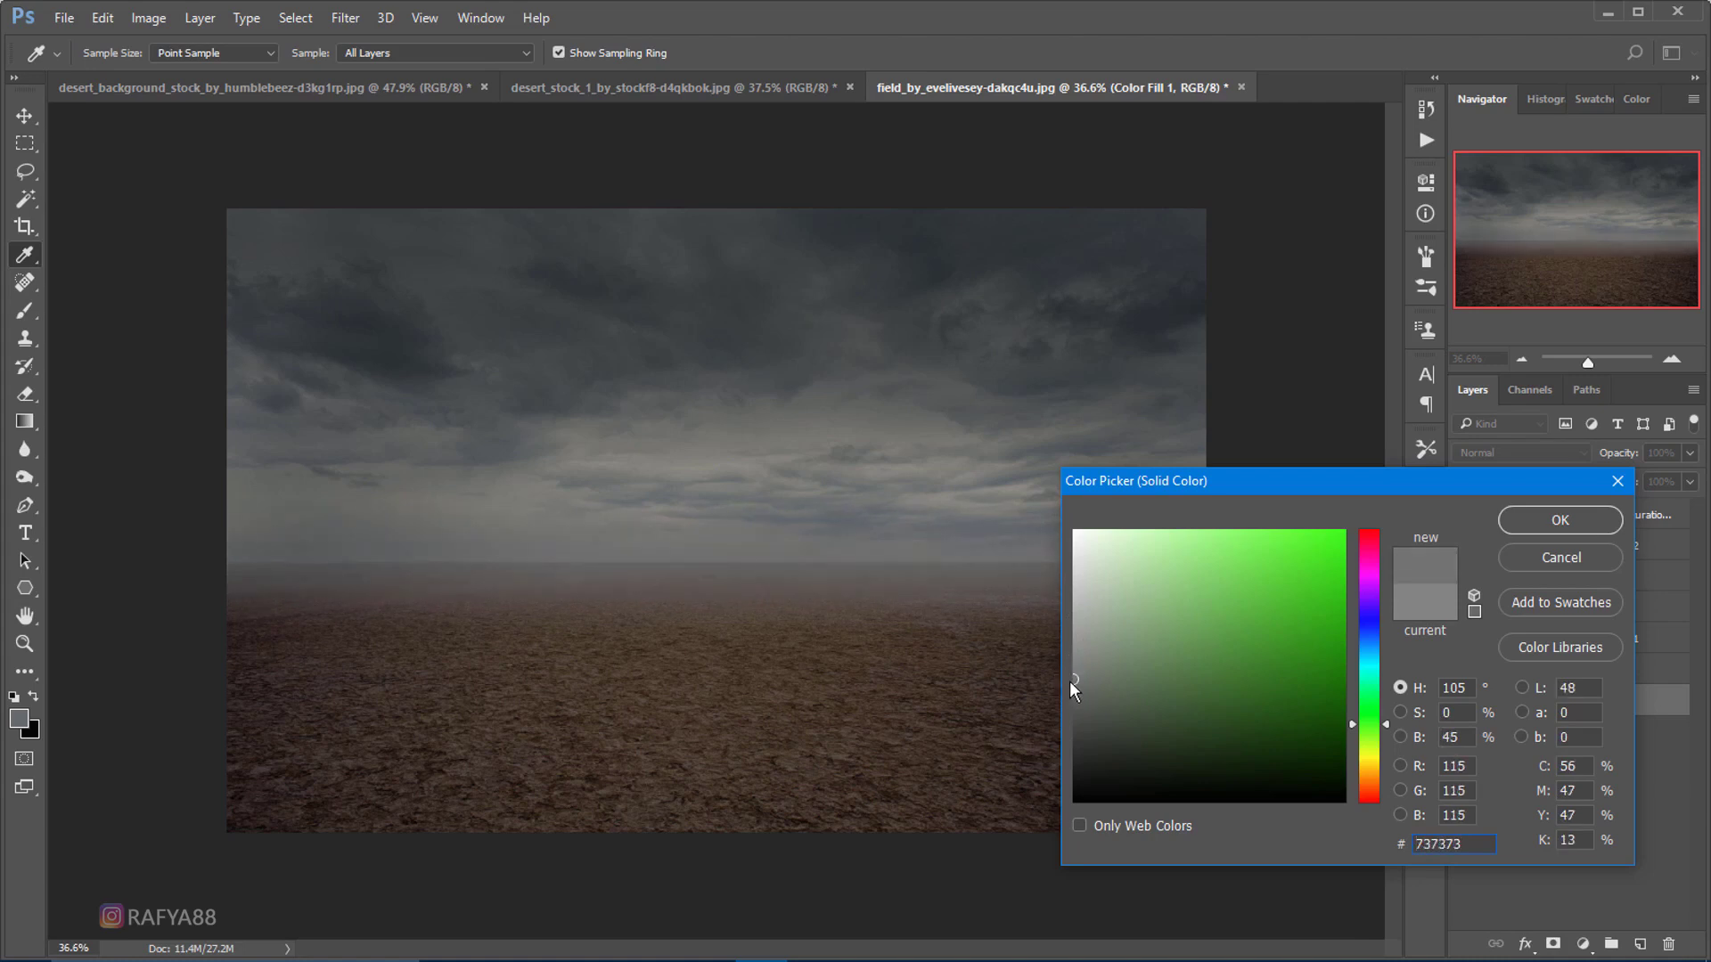
pyautogui.click(1071, 684)
pyautogui.moveTo(1076, 681); pyautogui.dragTo(1071, 678)
# - Confirm the grey fill and copy the desert photo's mountain strip into the Book composite
pyautogui.press('Return')
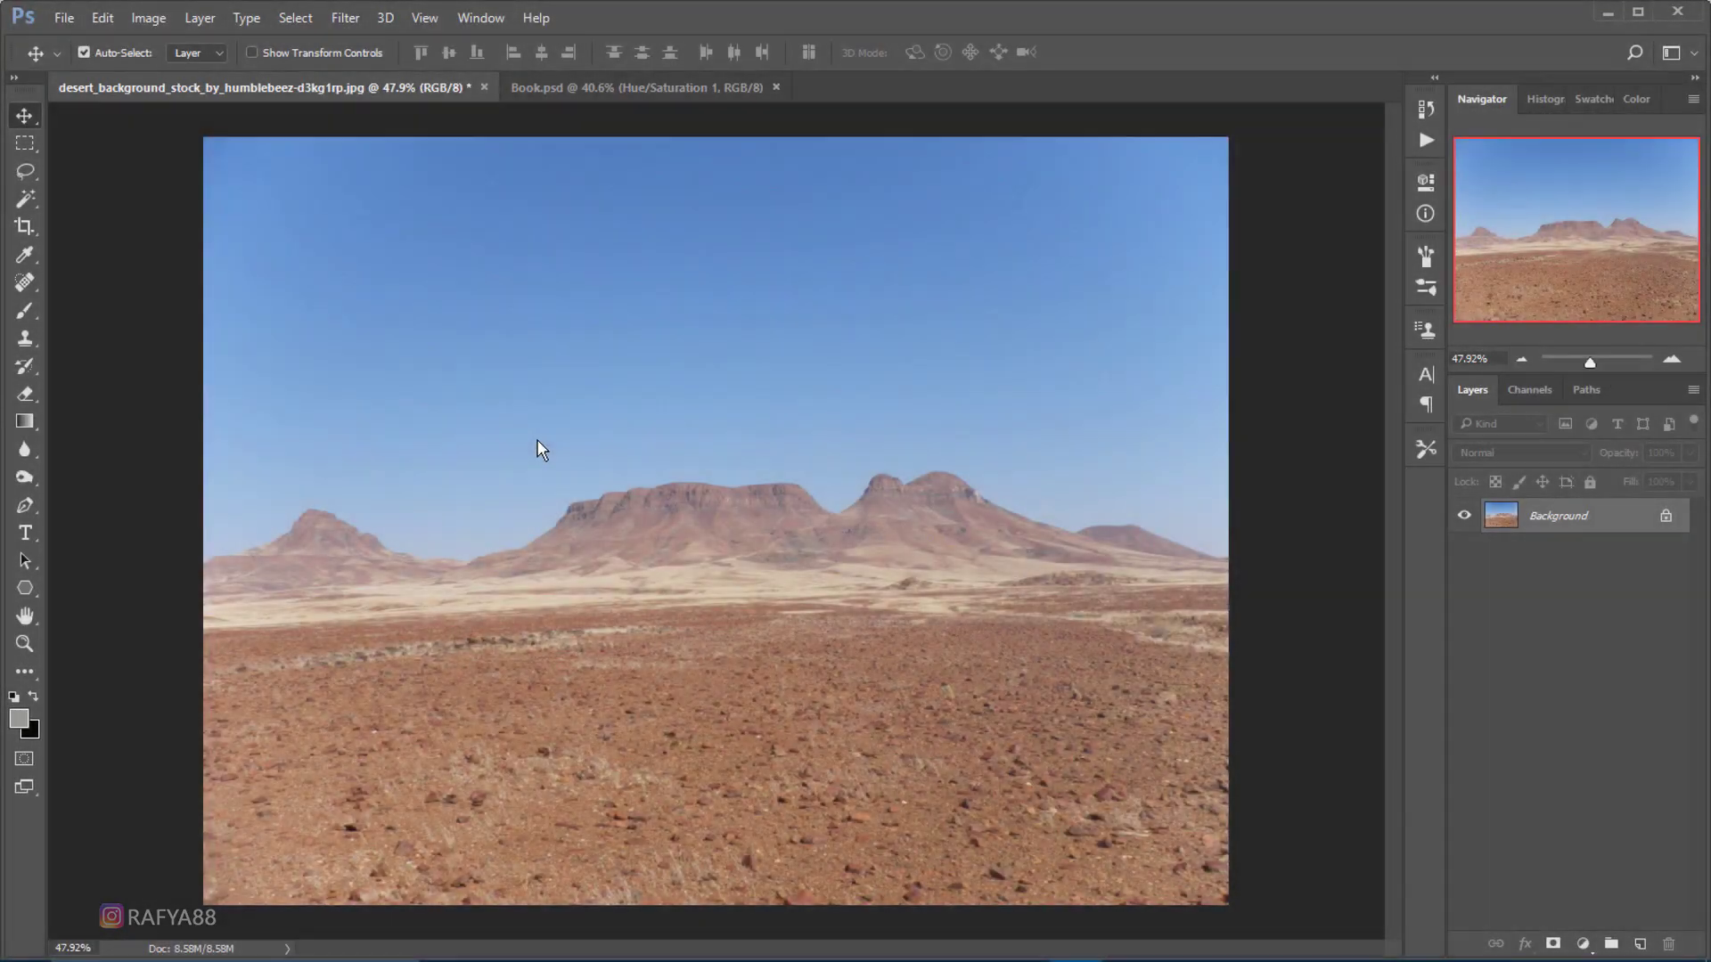
pyautogui.click(26, 145)
pyautogui.moveTo(163, 429); pyautogui.dragTo(1278, 602)
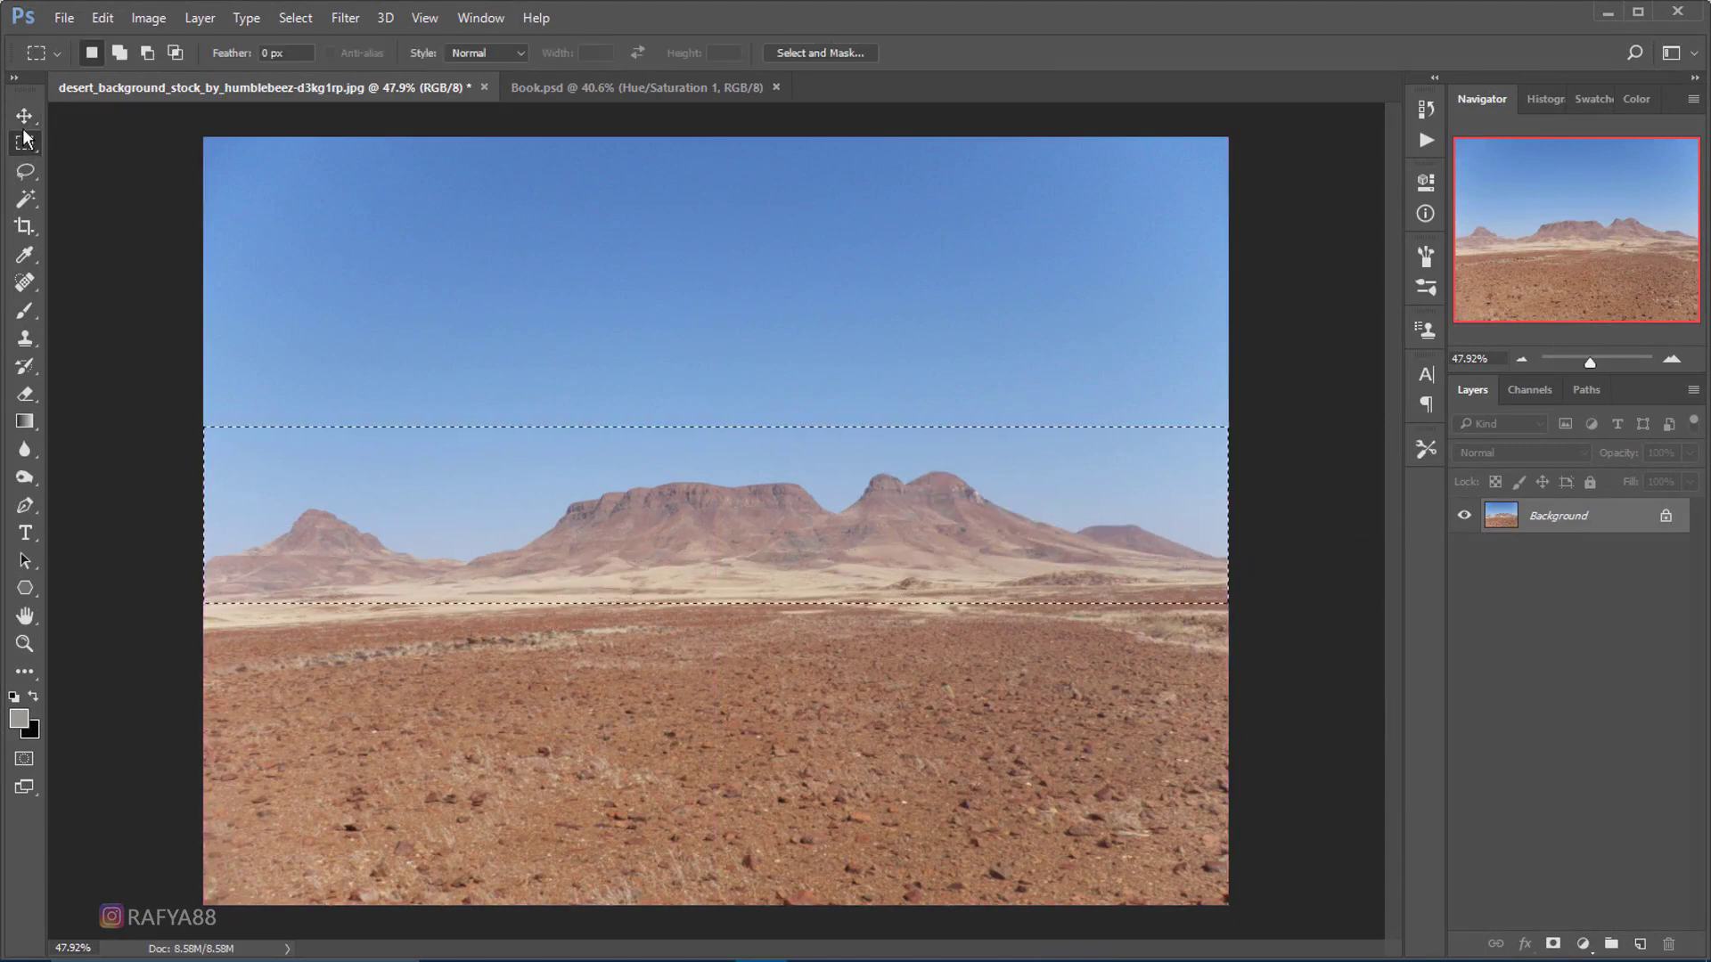
pyautogui.press('v')
pyautogui.moveTo(478, 516)
pyautogui.mouseDown()
pyautogui.moveTo(624, 143)
pyautogui.moveTo(733, 509)
pyautogui.mouseUp()
# - Move the mountain strip onto the horizon and stretch it across the full canvas width
pyautogui.hotkey('ctrl', 't')
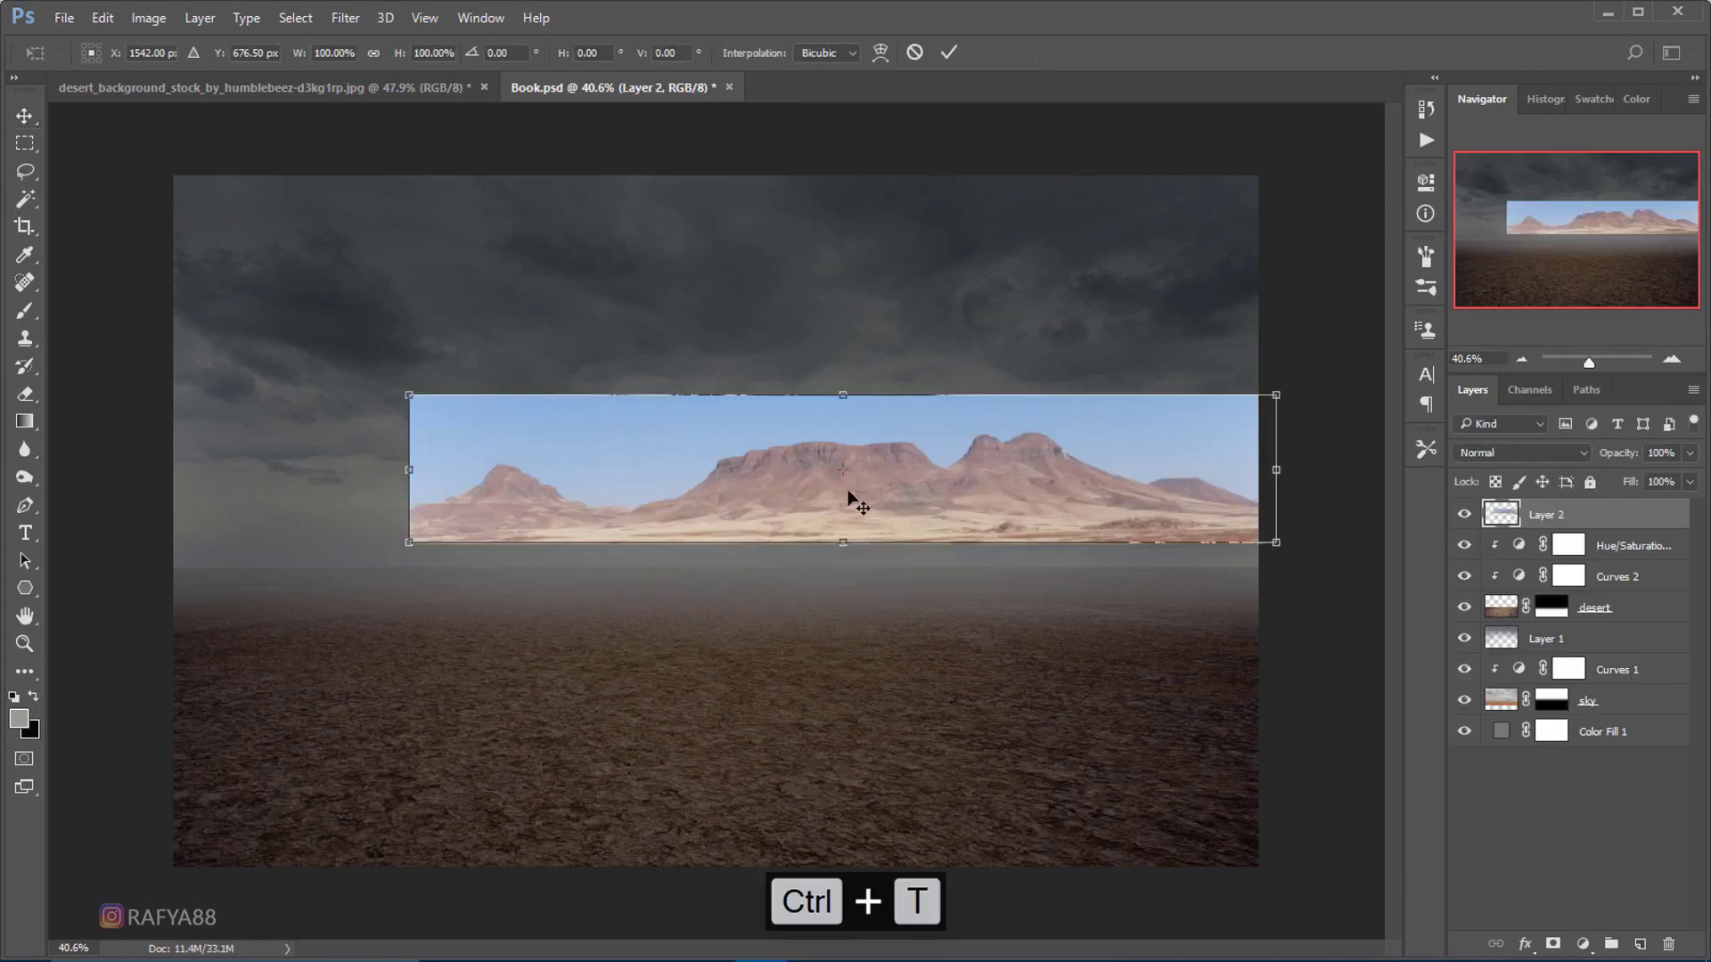
pyautogui.moveTo(888, 472); pyautogui.dragTo(763, 524)
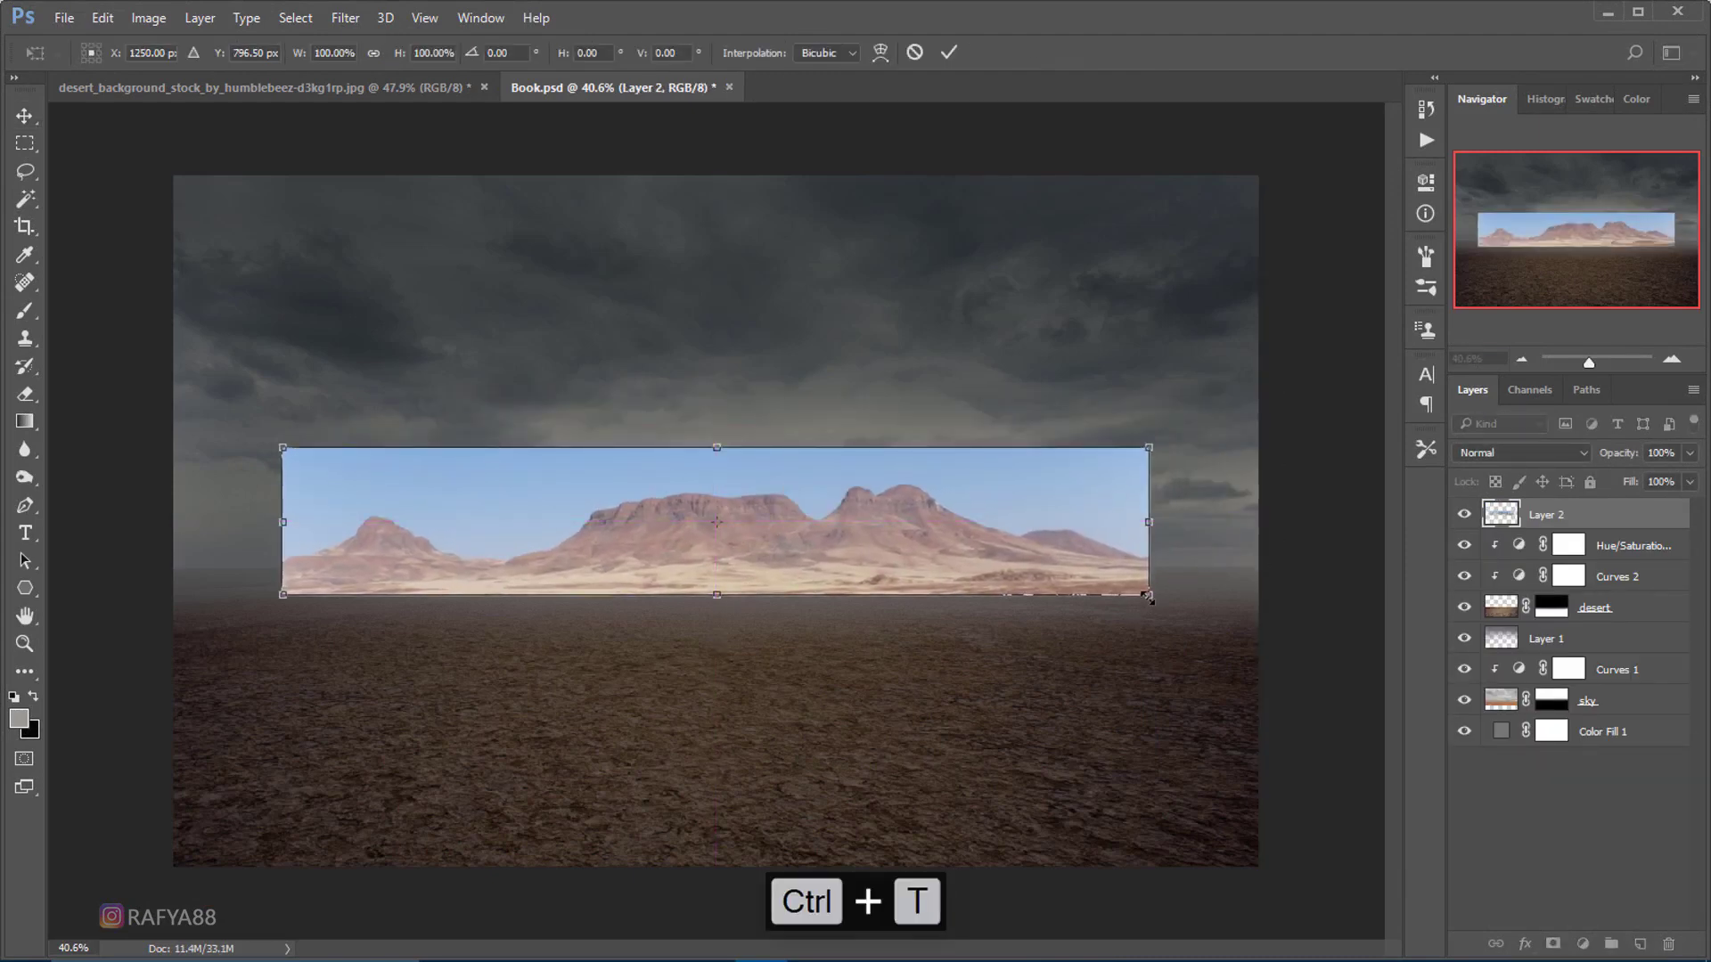
pyautogui.moveTo(1151, 523); pyautogui.dragTo(1314, 523)
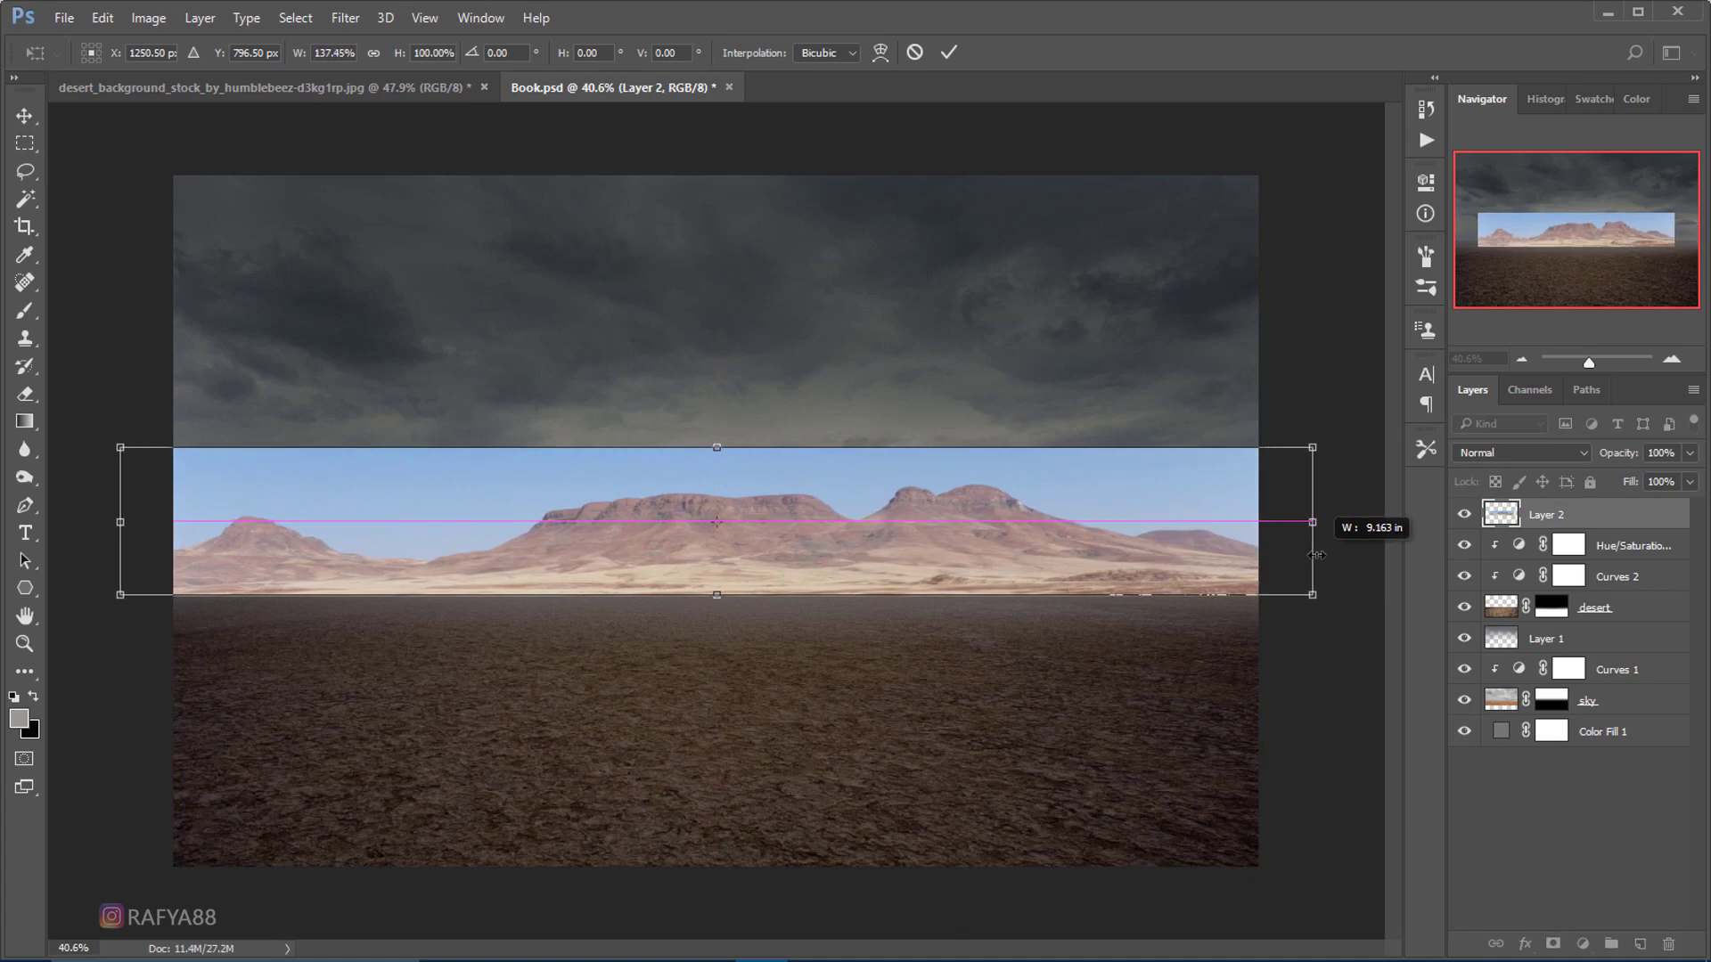
pyautogui.moveTo(1087, 574)
pyautogui.mouseDown()
pyautogui.moveTo(1071, 562)
pyautogui.moveTo(1096, 561)
pyautogui.mouseUp()
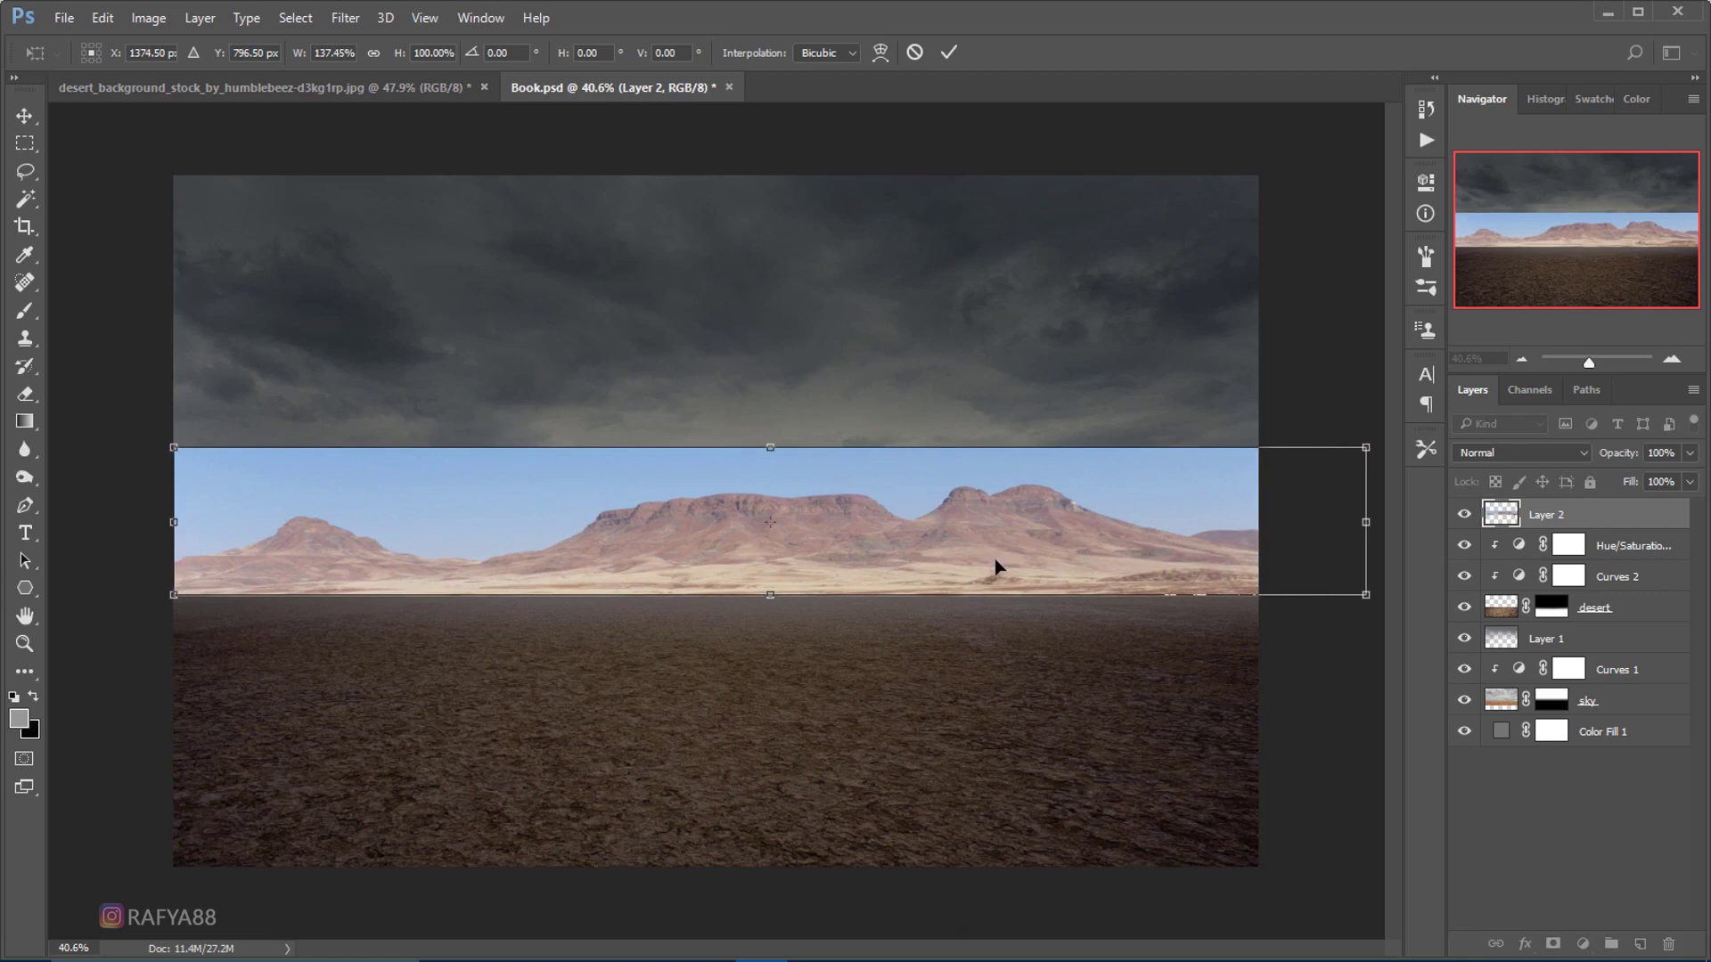
pyautogui.click(949, 52)
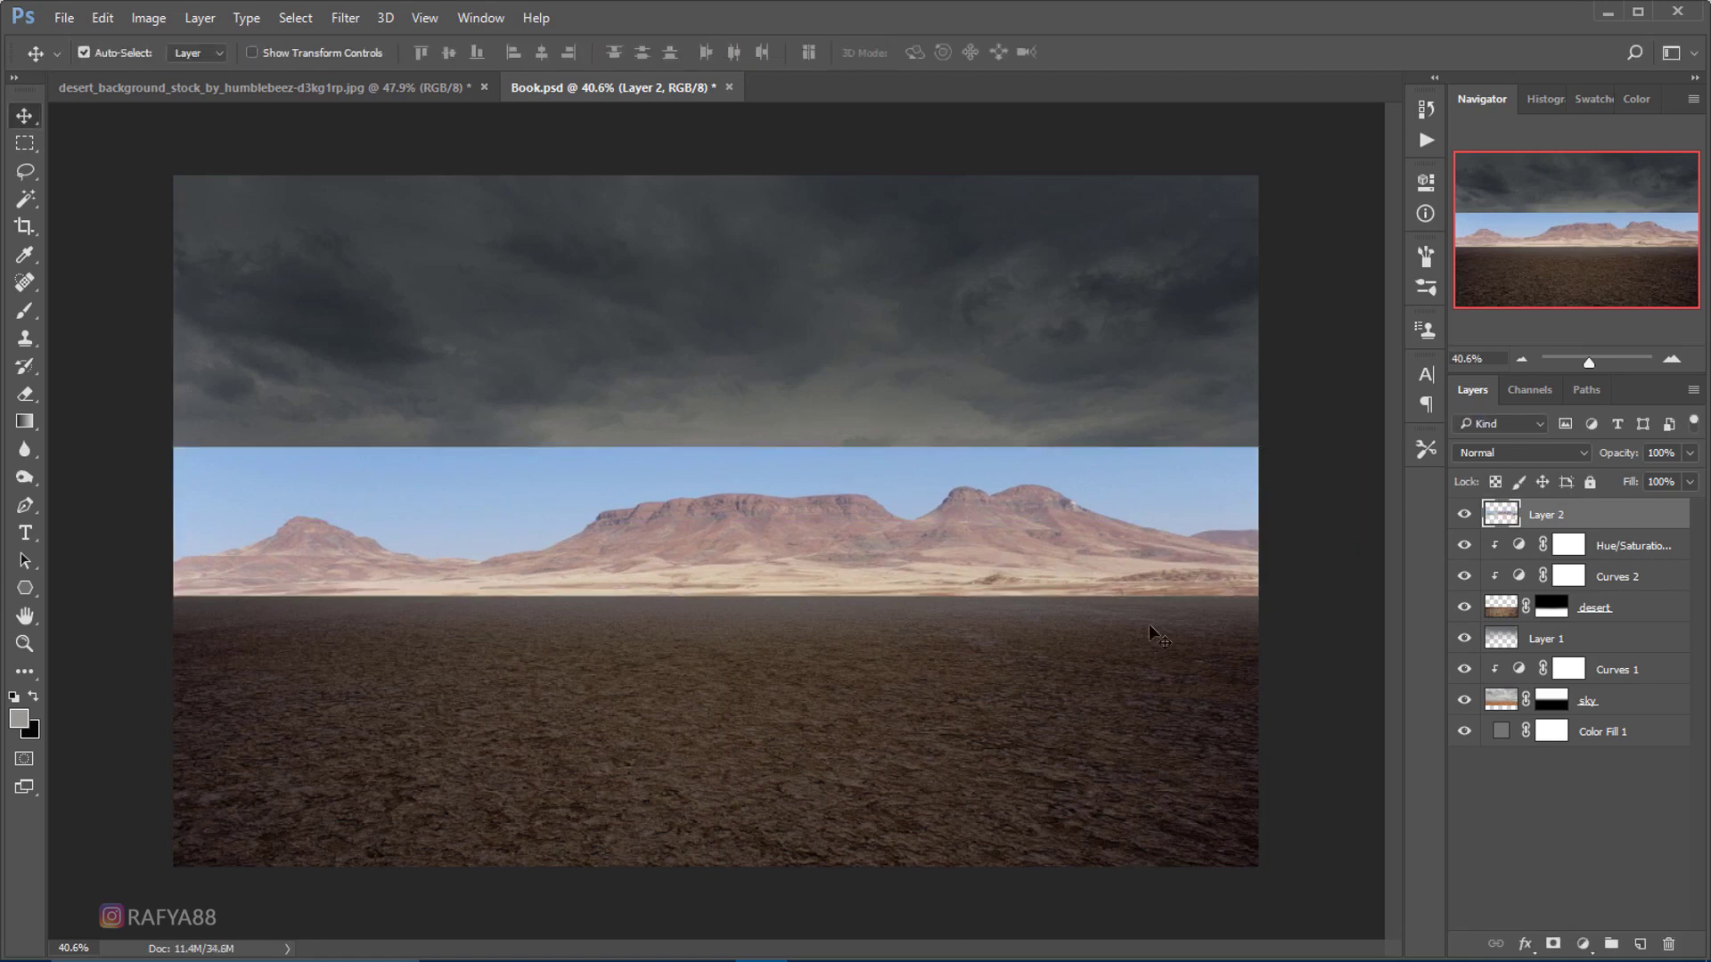
# - Magic-wand the blue sky and add an inverted mask hiding it from the mountain layer
pyautogui.press('w')
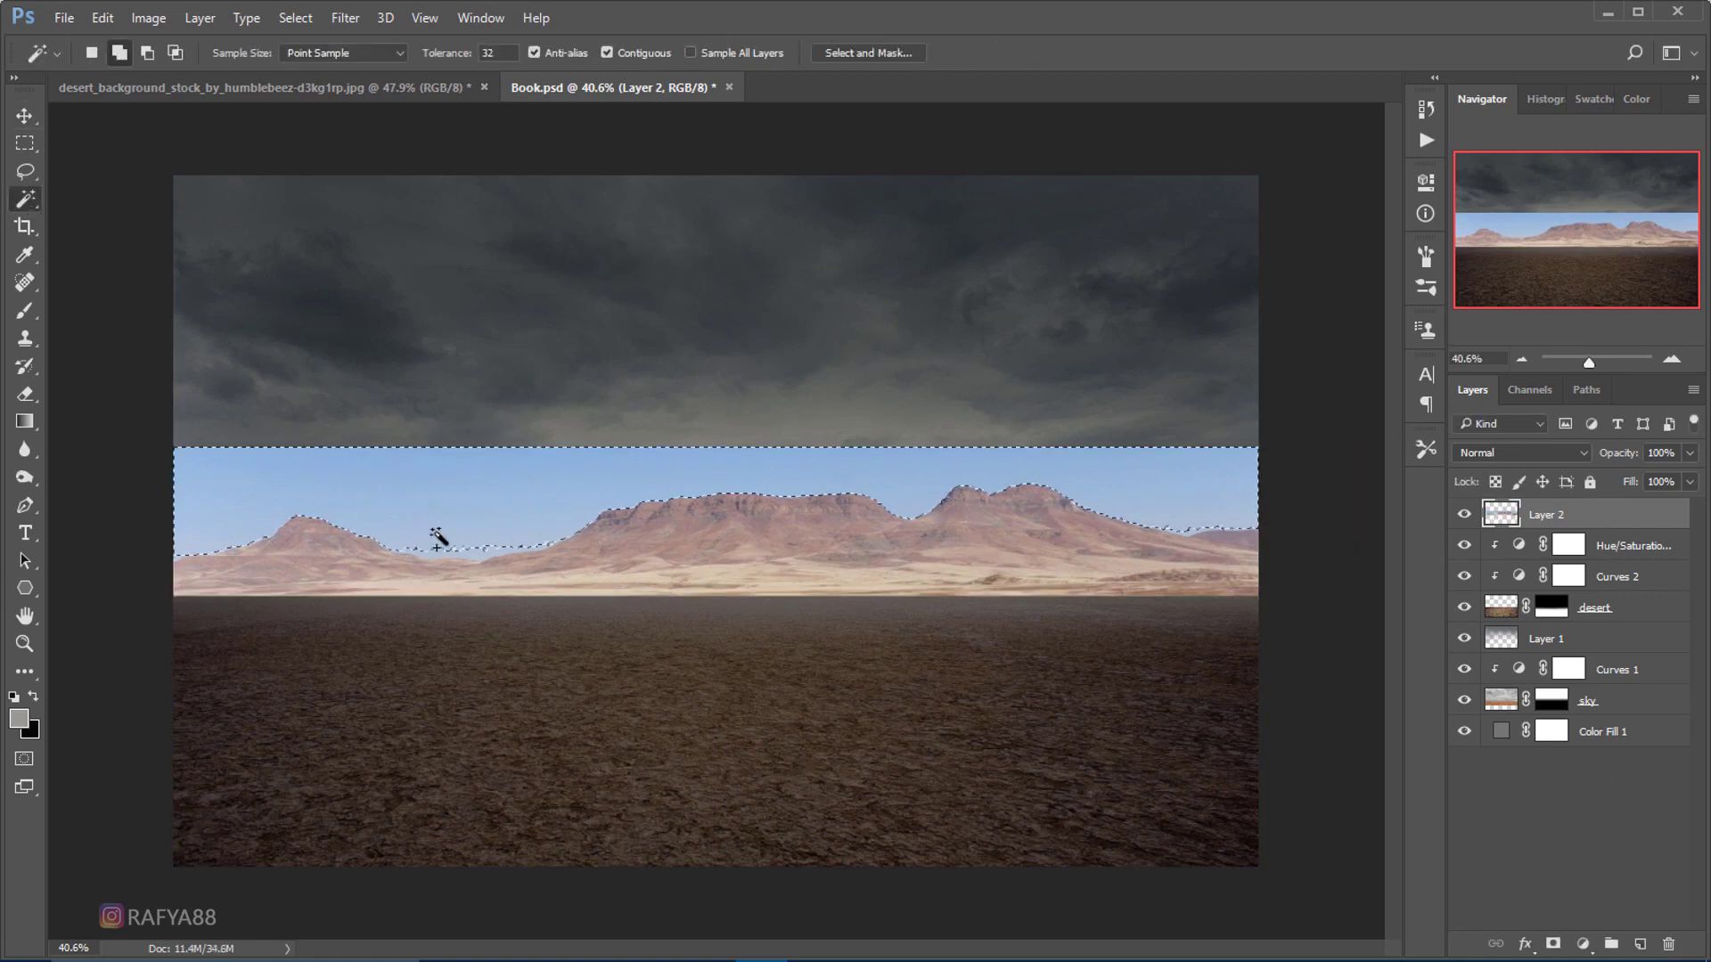
pyautogui.click(1194, 531)
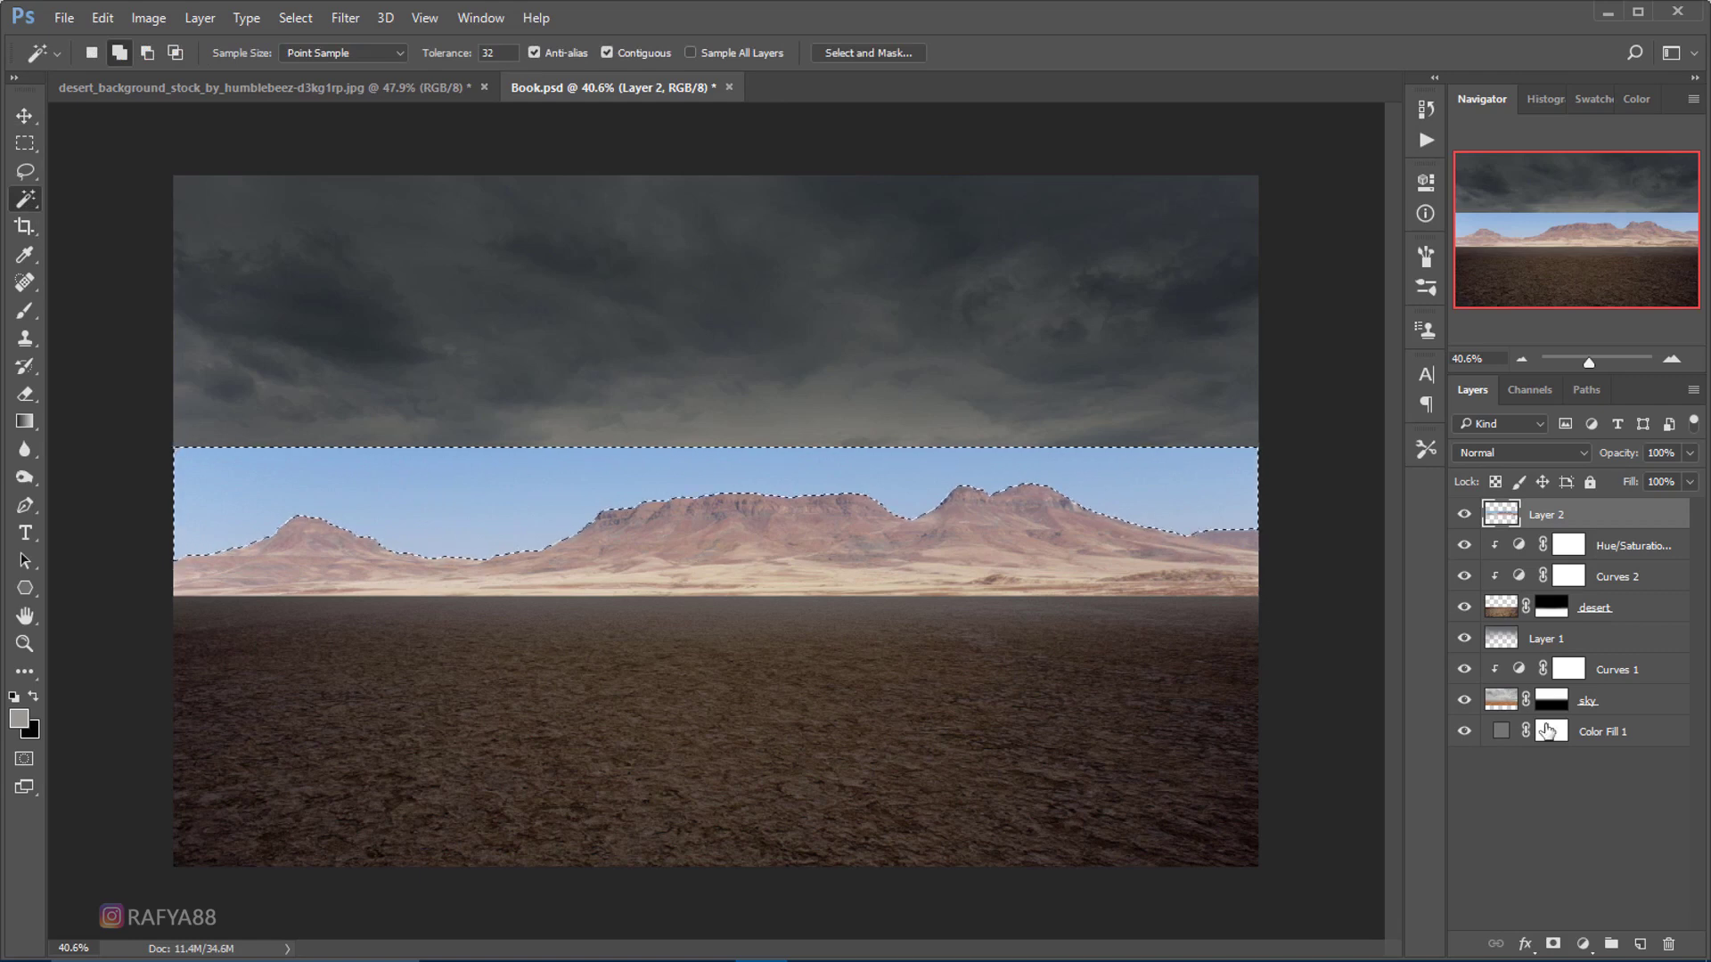
pyautogui.click(1555, 945)
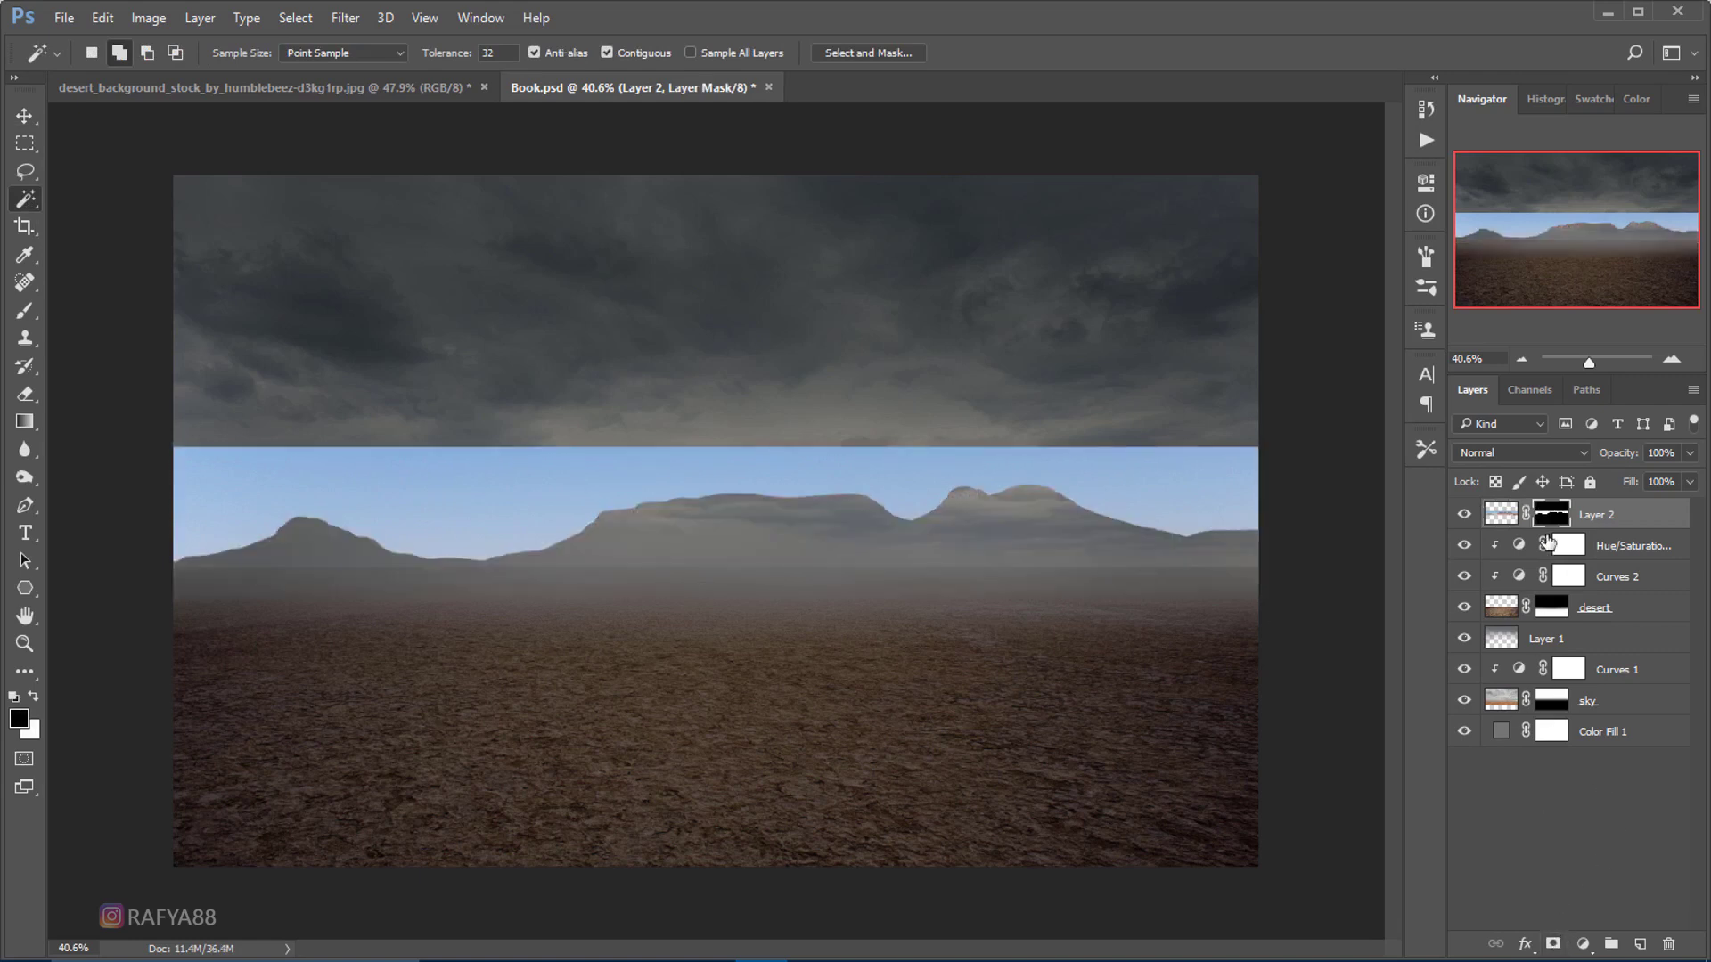
pyautogui.hotkey('ctrl', 'i')
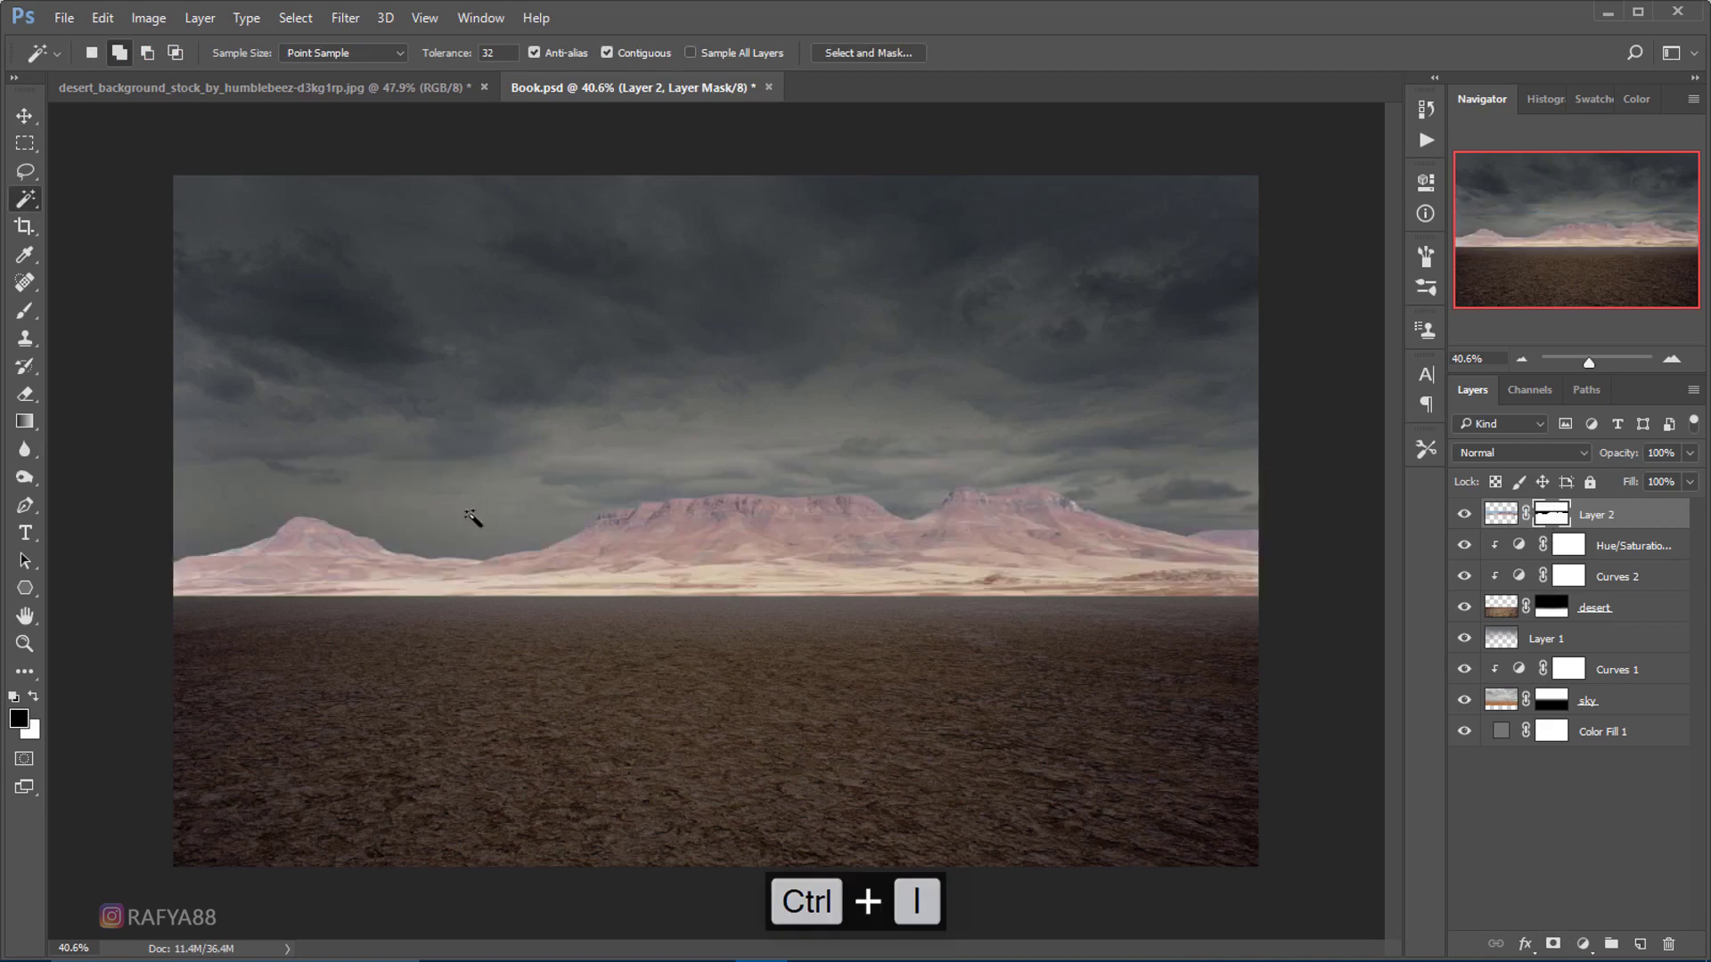
# - With a large soft black brush at 83% opacity, blend the mountains' bright base into the ground
pyautogui.press('b')
pyautogui.rightClick(810, 611)
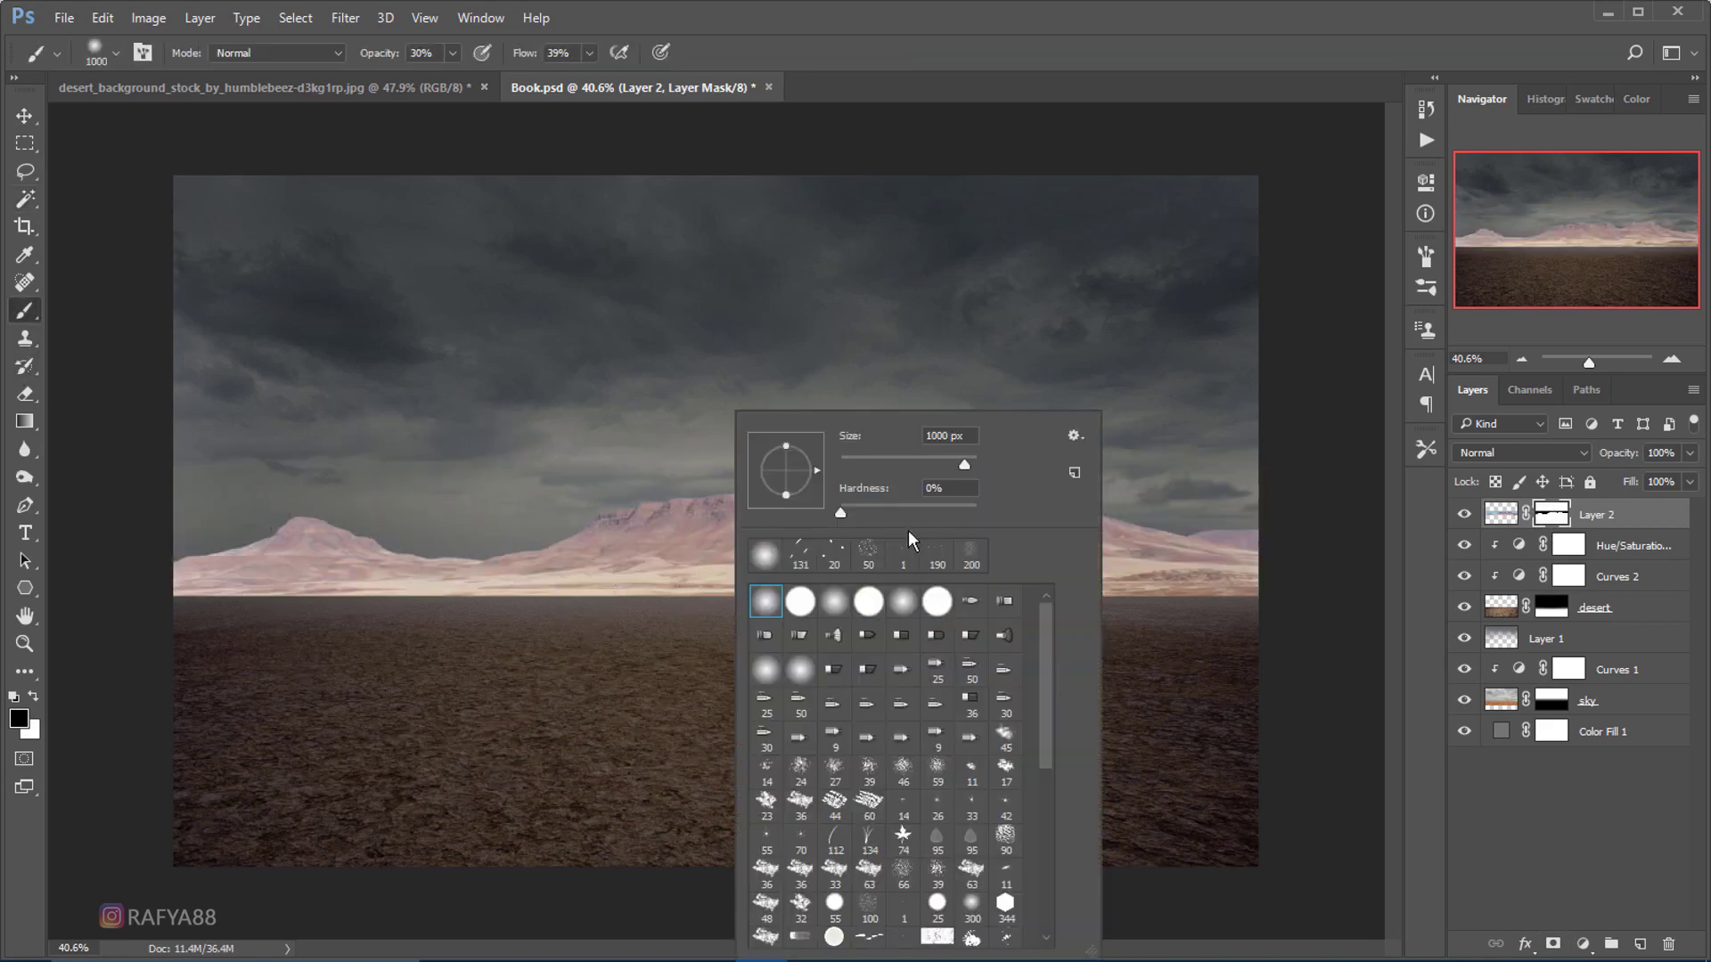
pyautogui.click(383, 601)
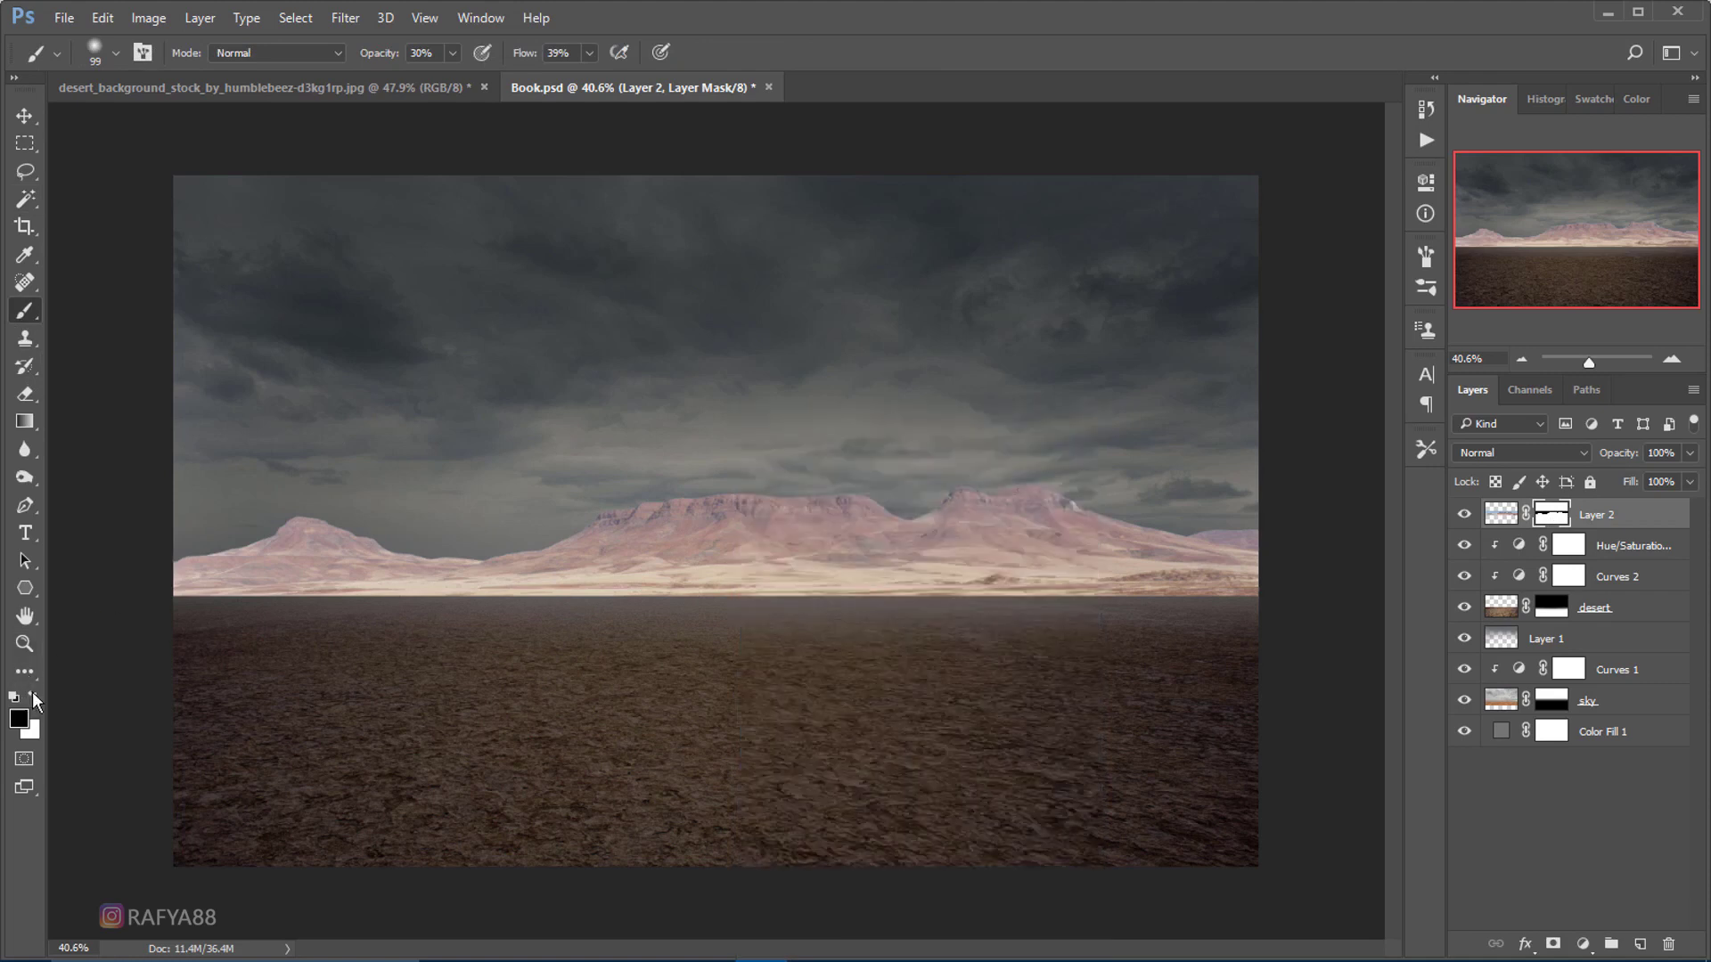
pyautogui.press(']')
pyautogui.press(']')
pyautogui.press(']')
pyautogui.click(419, 53)
pyautogui.write('83')
pyautogui.moveTo(531, 55); pyautogui.dragTo(585, 55)
pyautogui.press(']')
pyautogui.press(']')
pyautogui.press(']')
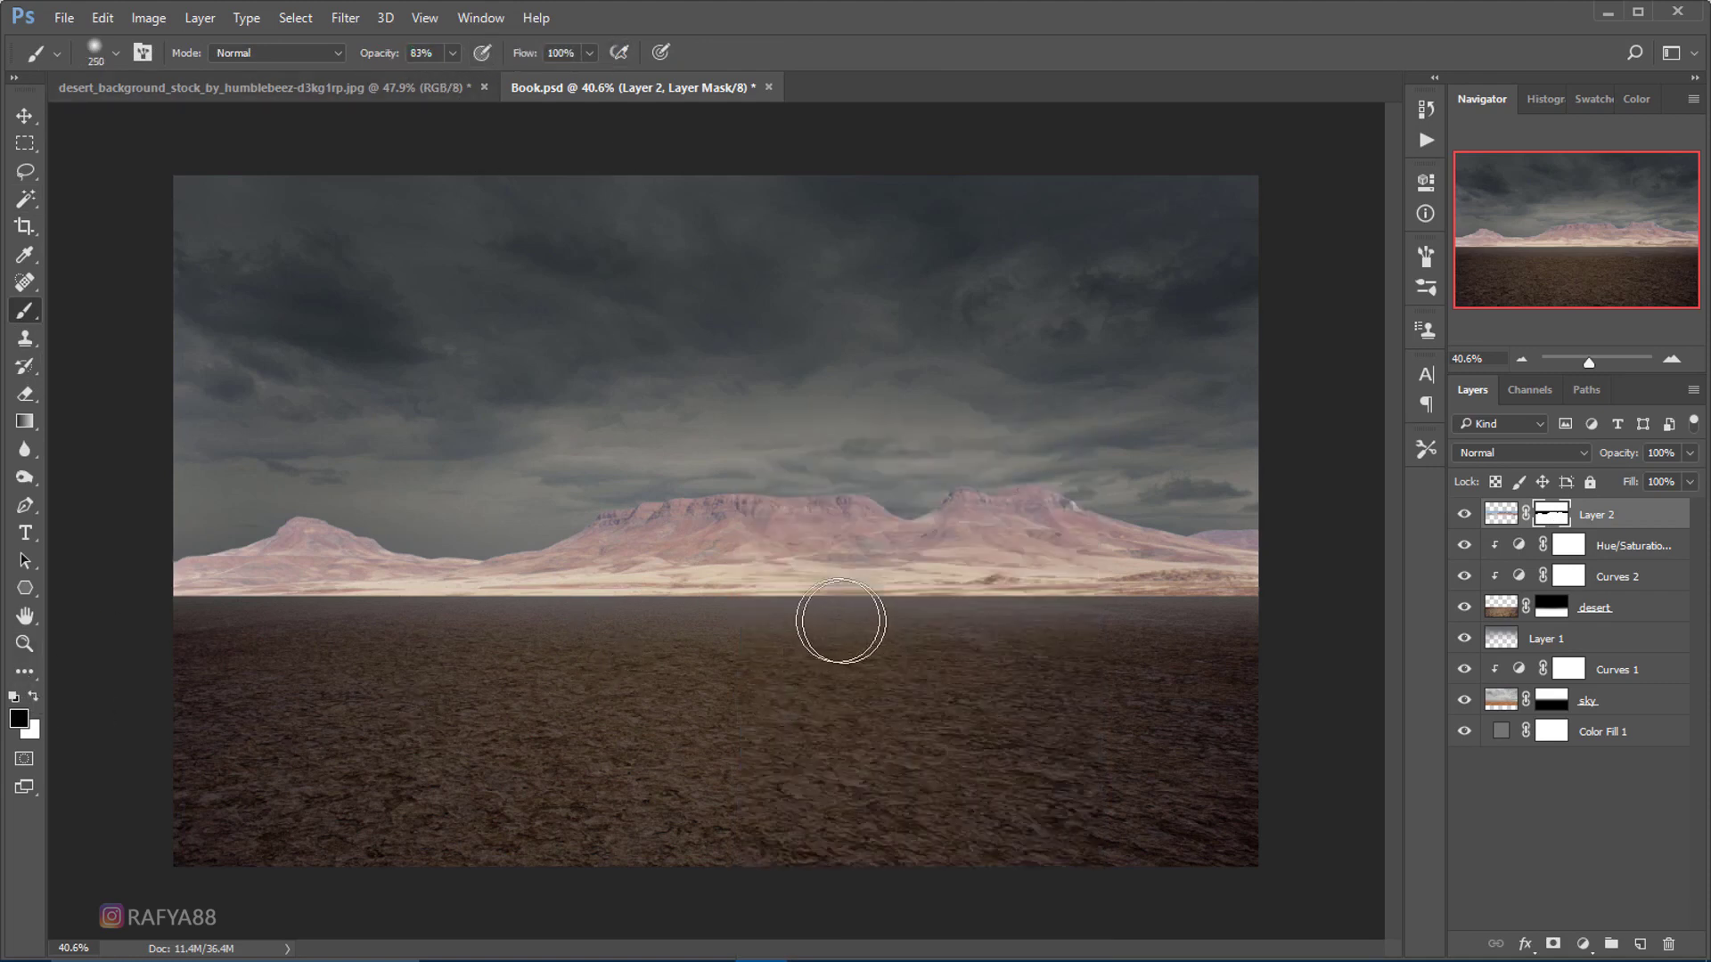
pyautogui.moveTo(837, 623)
pyautogui.mouseDown()
pyautogui.moveTo(803, 630)
pyautogui.moveTo(1184, 619)
pyautogui.moveTo(958, 605)
pyautogui.moveTo(1042, 623)
pyautogui.mouseUp()
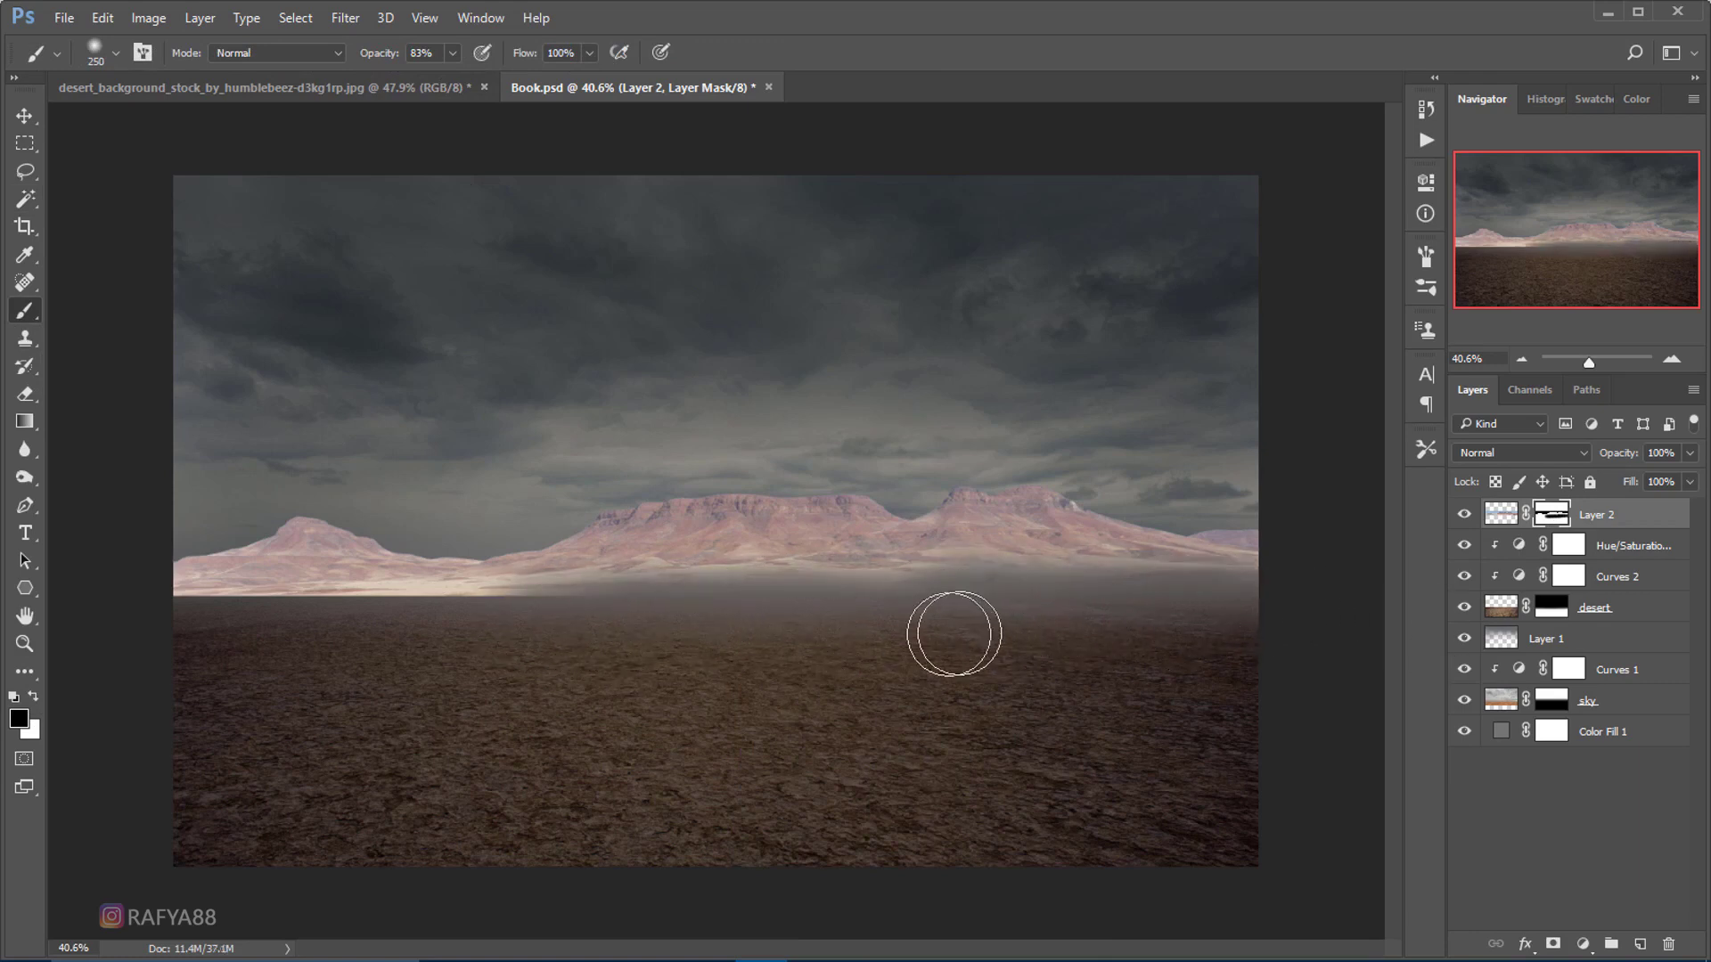
pyautogui.moveTo(397, 633)
pyautogui.mouseDown()
pyautogui.moveTo(172, 600)
pyautogui.moveTo(161, 622)
pyautogui.mouseUp()
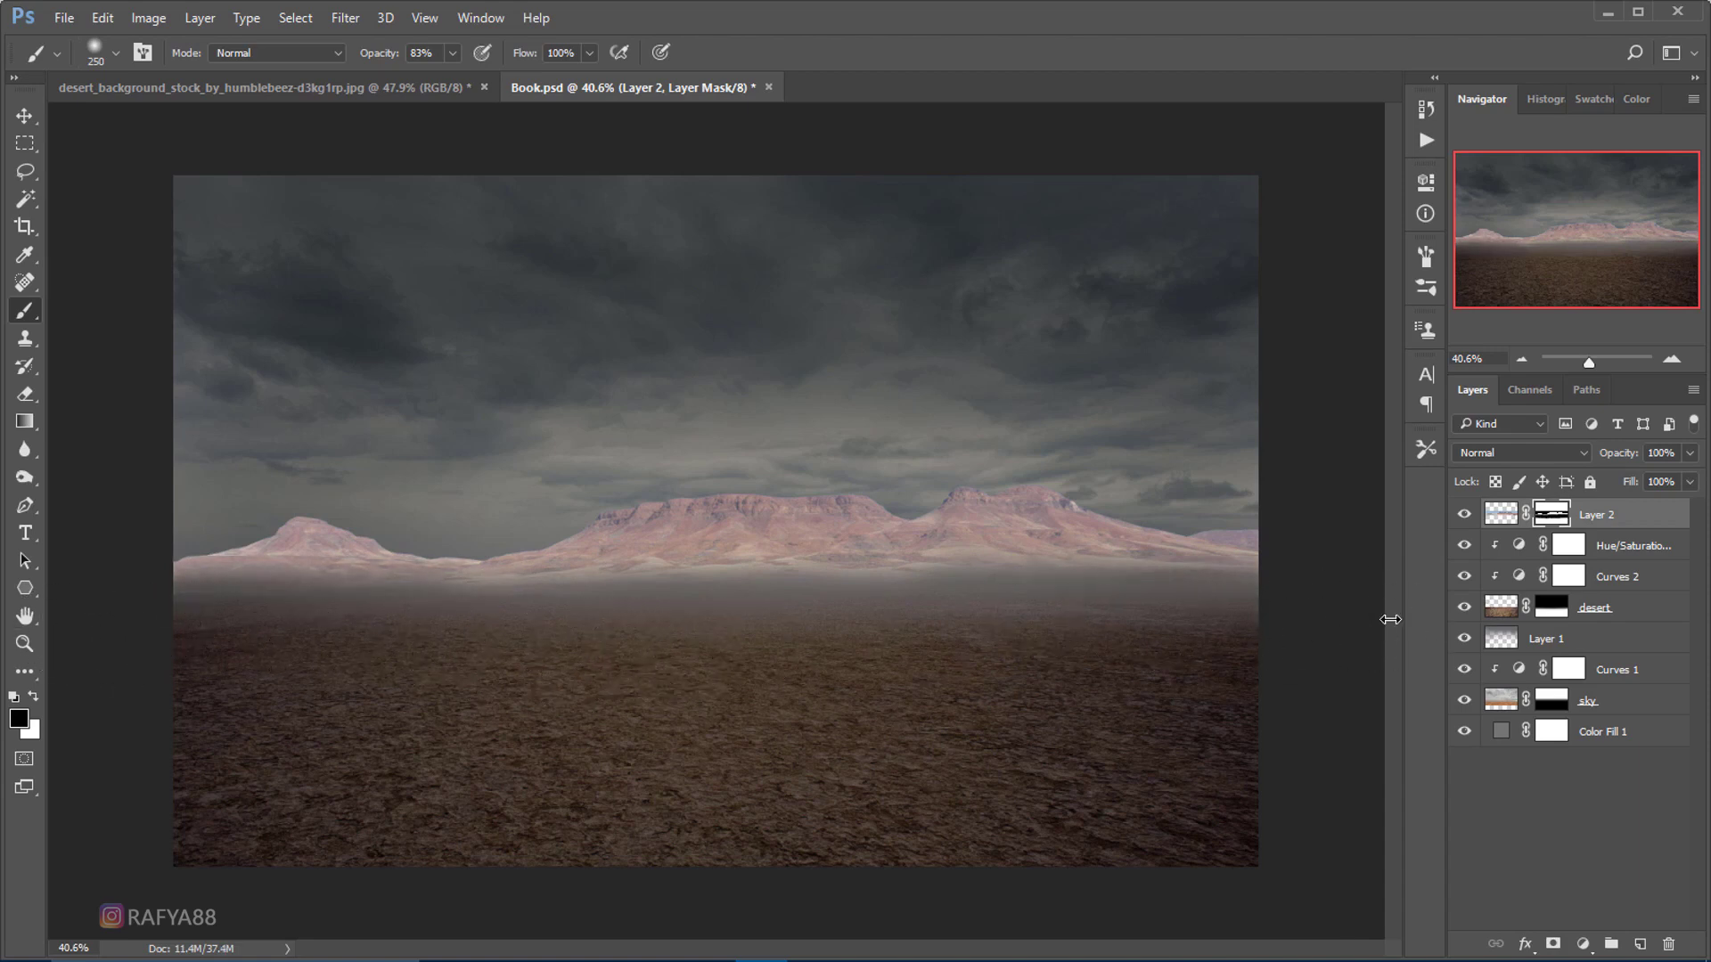
pyautogui.hotkey('ctrl', '2')
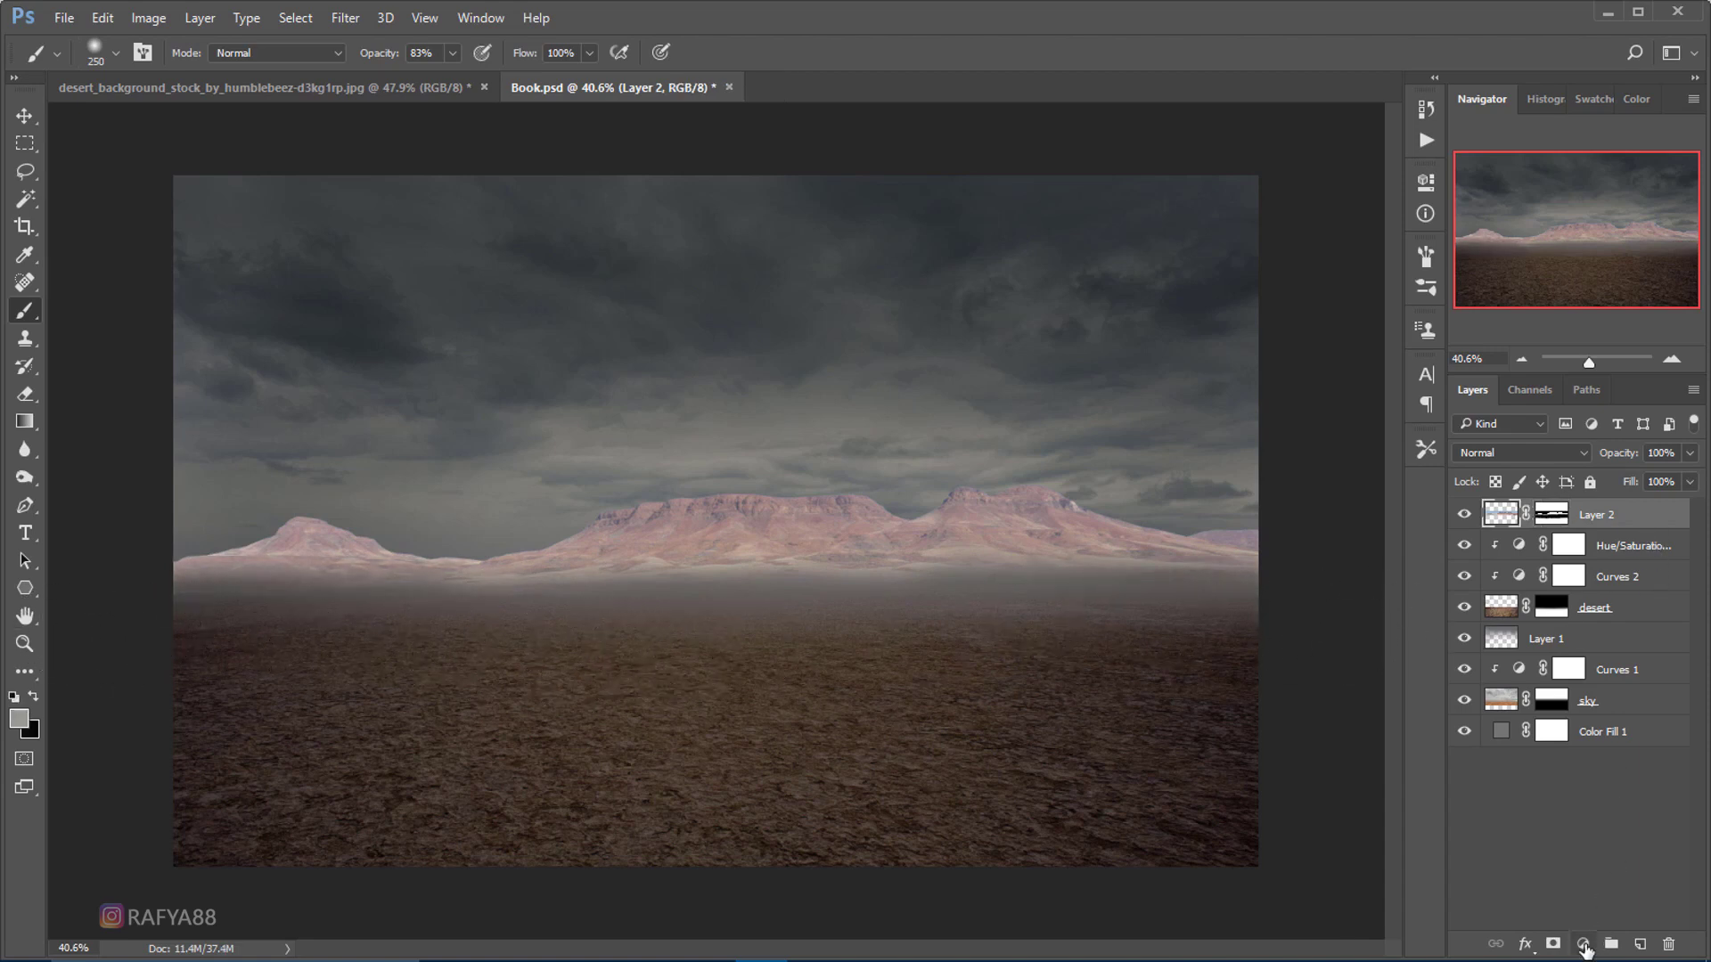
# - Darken the mountains with a Brightness/Contrast adjustment: brightness -109, contrast -25
pyautogui.click(1584, 944)
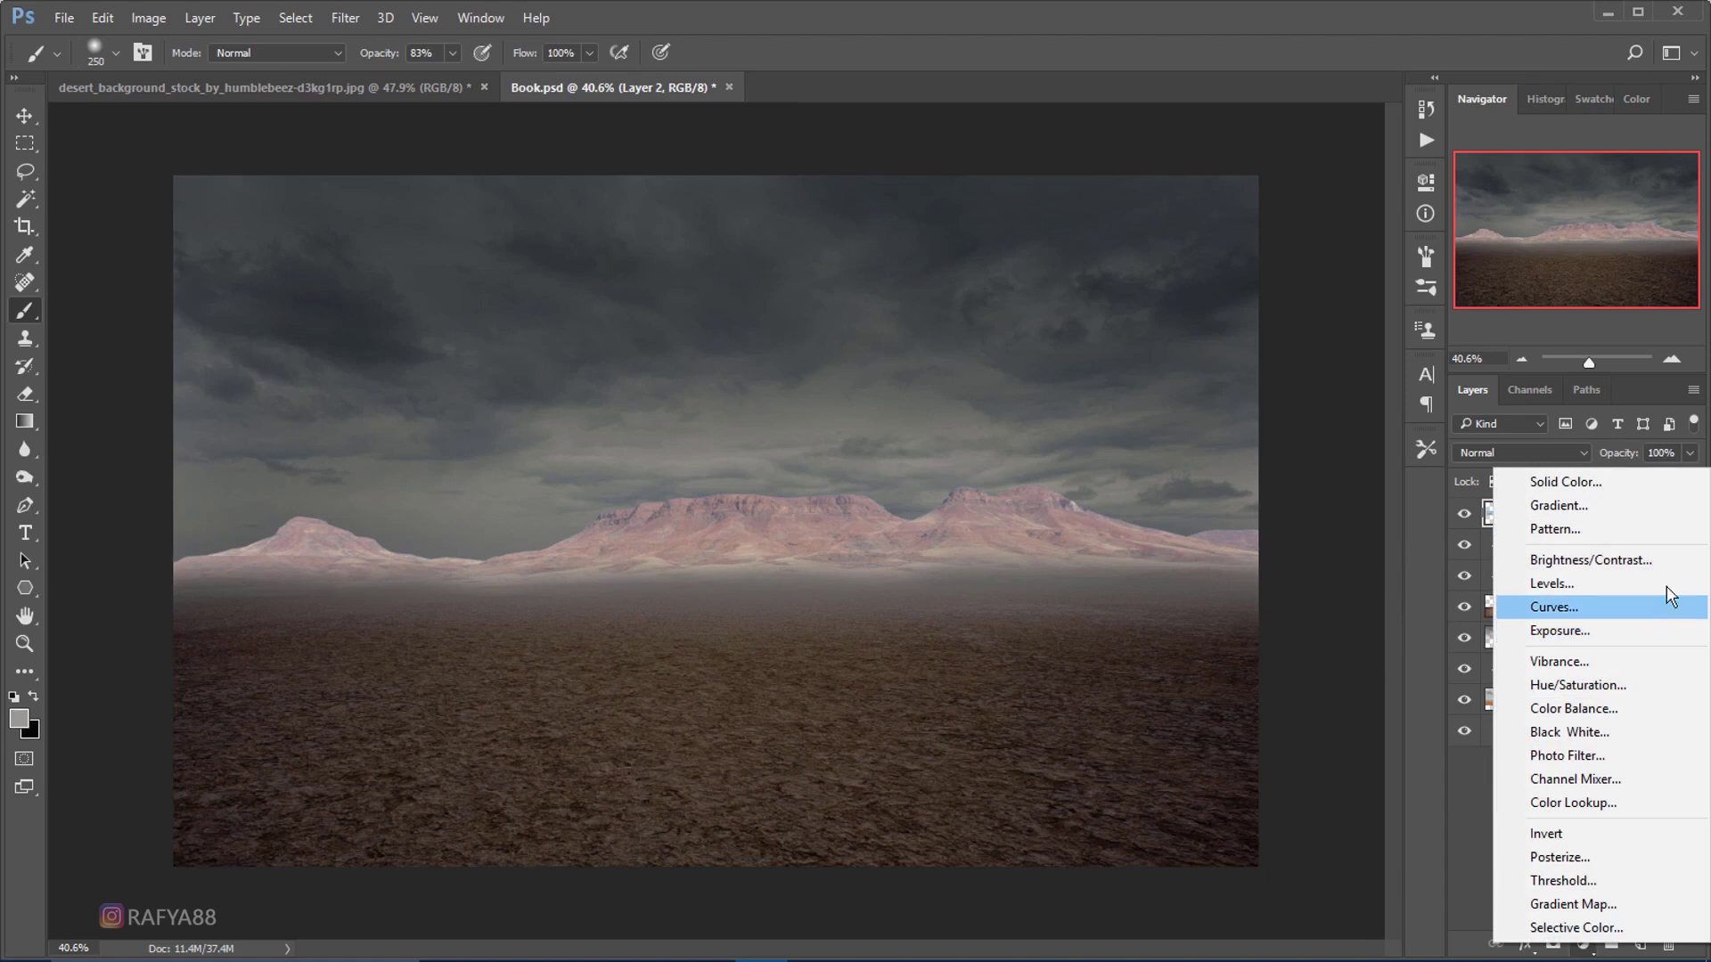
pyautogui.click(1649, 559)
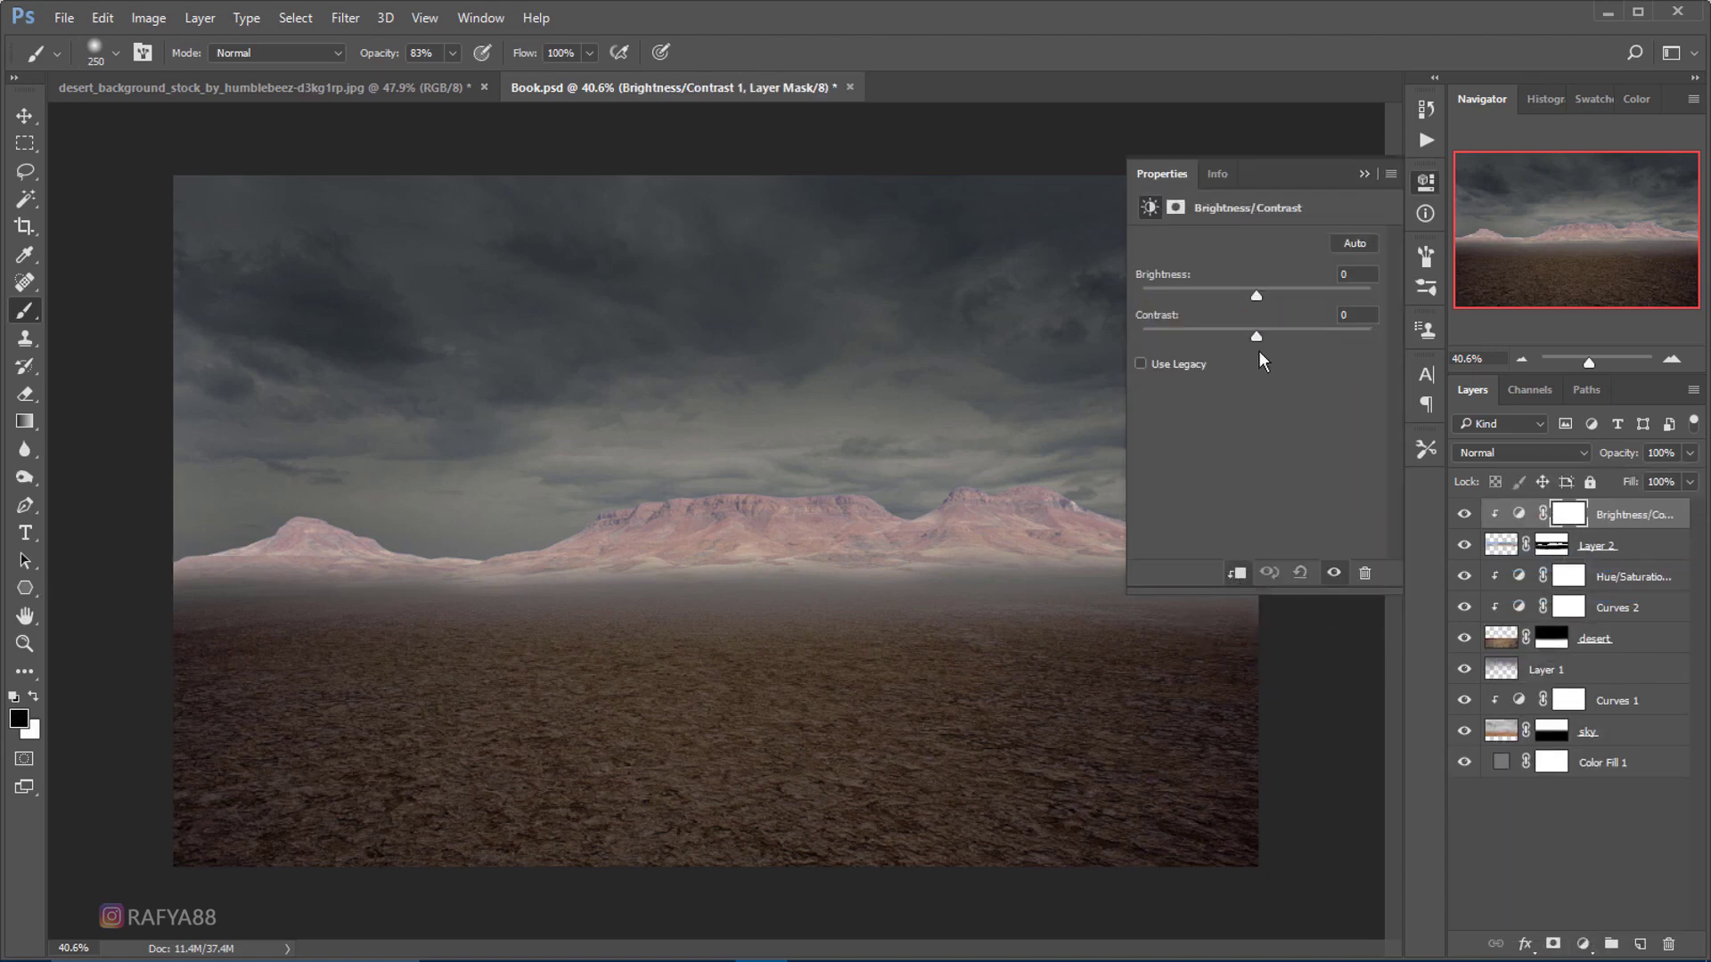
pyautogui.moveTo(1255, 297); pyautogui.dragTo(1192, 297)
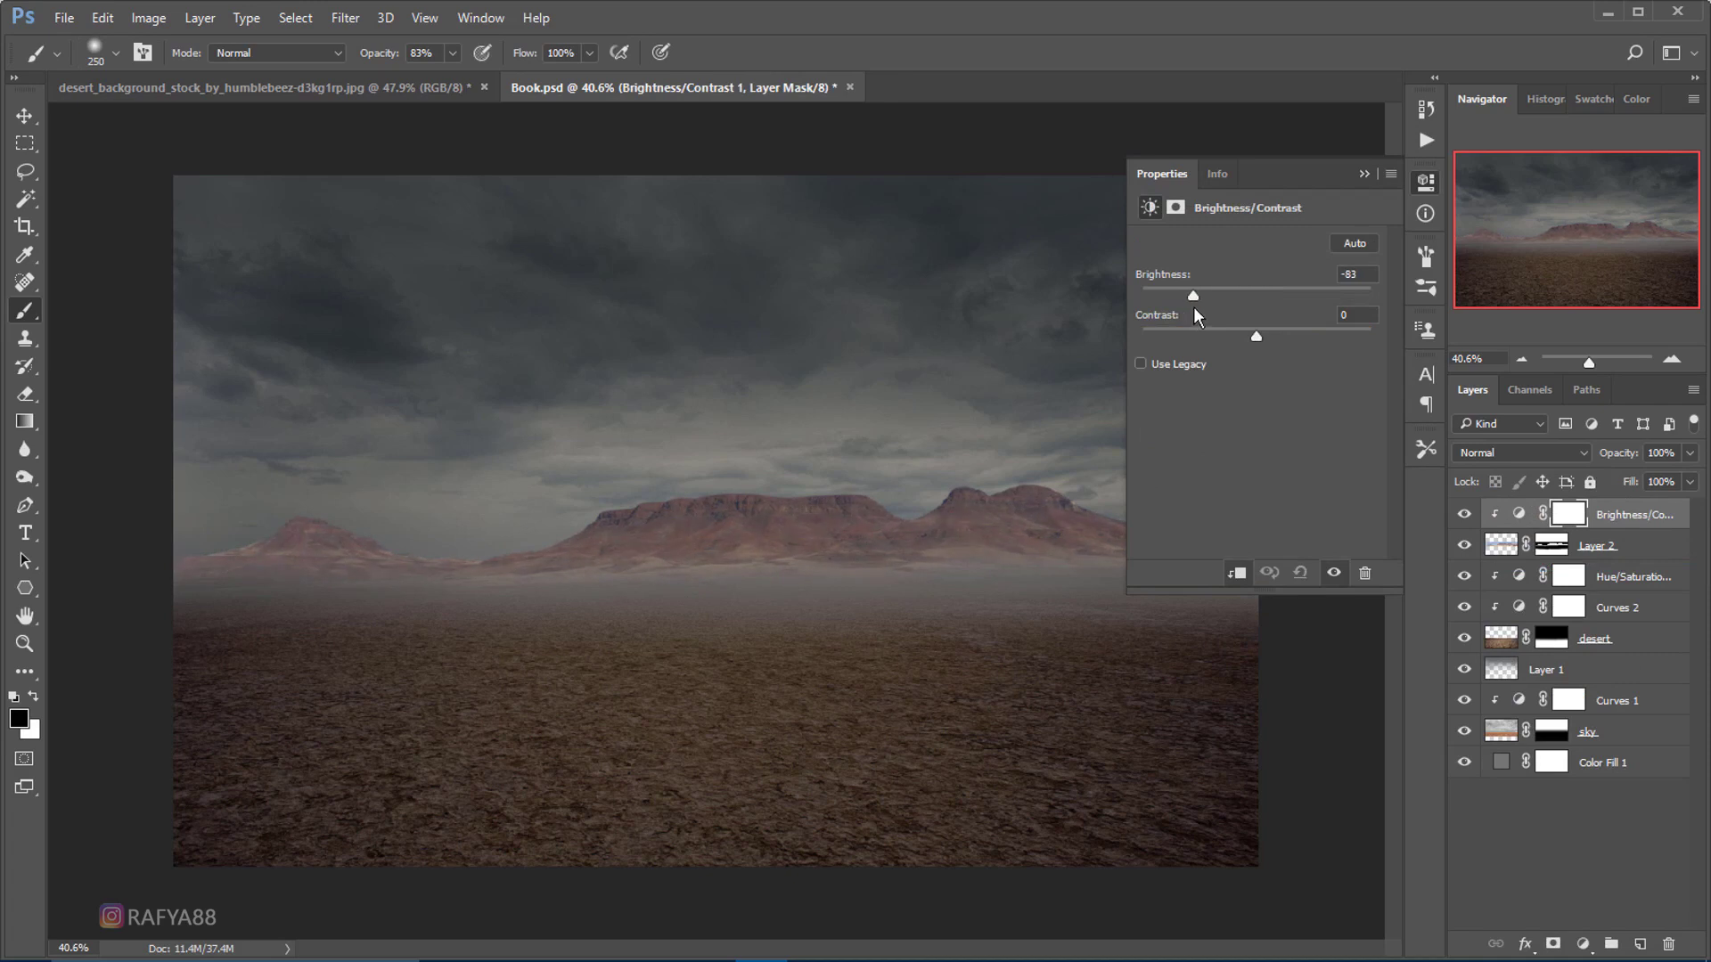
pyautogui.moveTo(1257, 337)
pyautogui.mouseDown()
pyautogui.moveTo(1224, 337)
pyautogui.moveTo(1178, 297)
pyautogui.mouseUp()
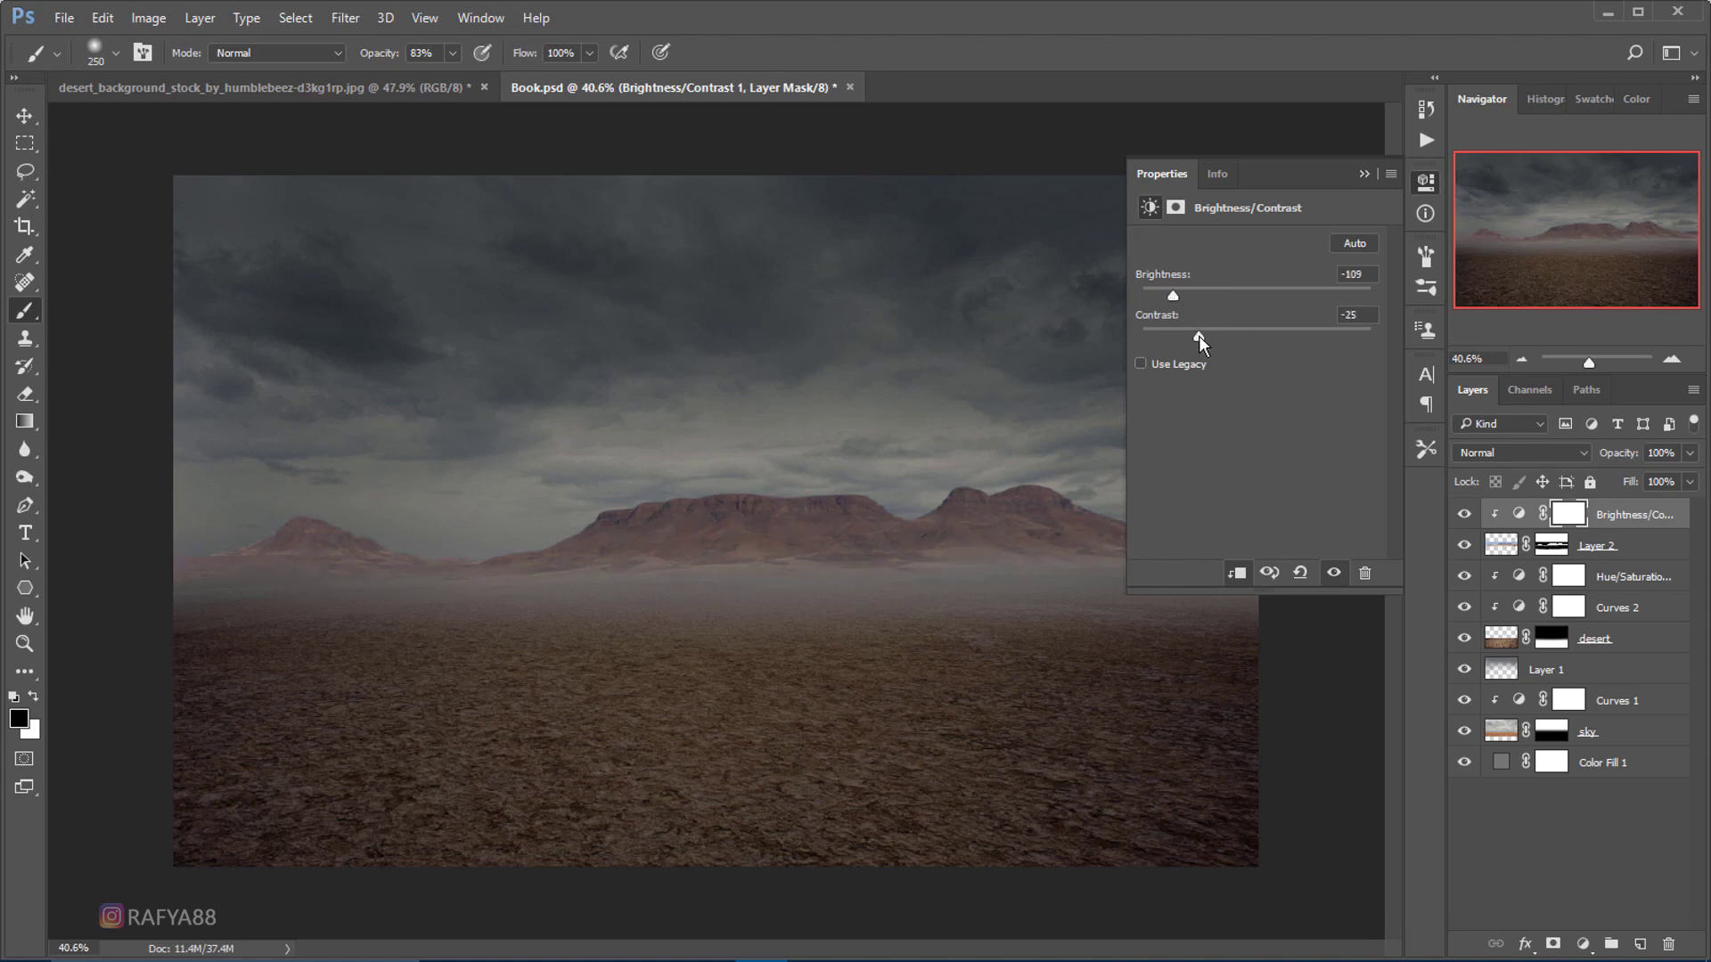
pyautogui.click(1363, 174)
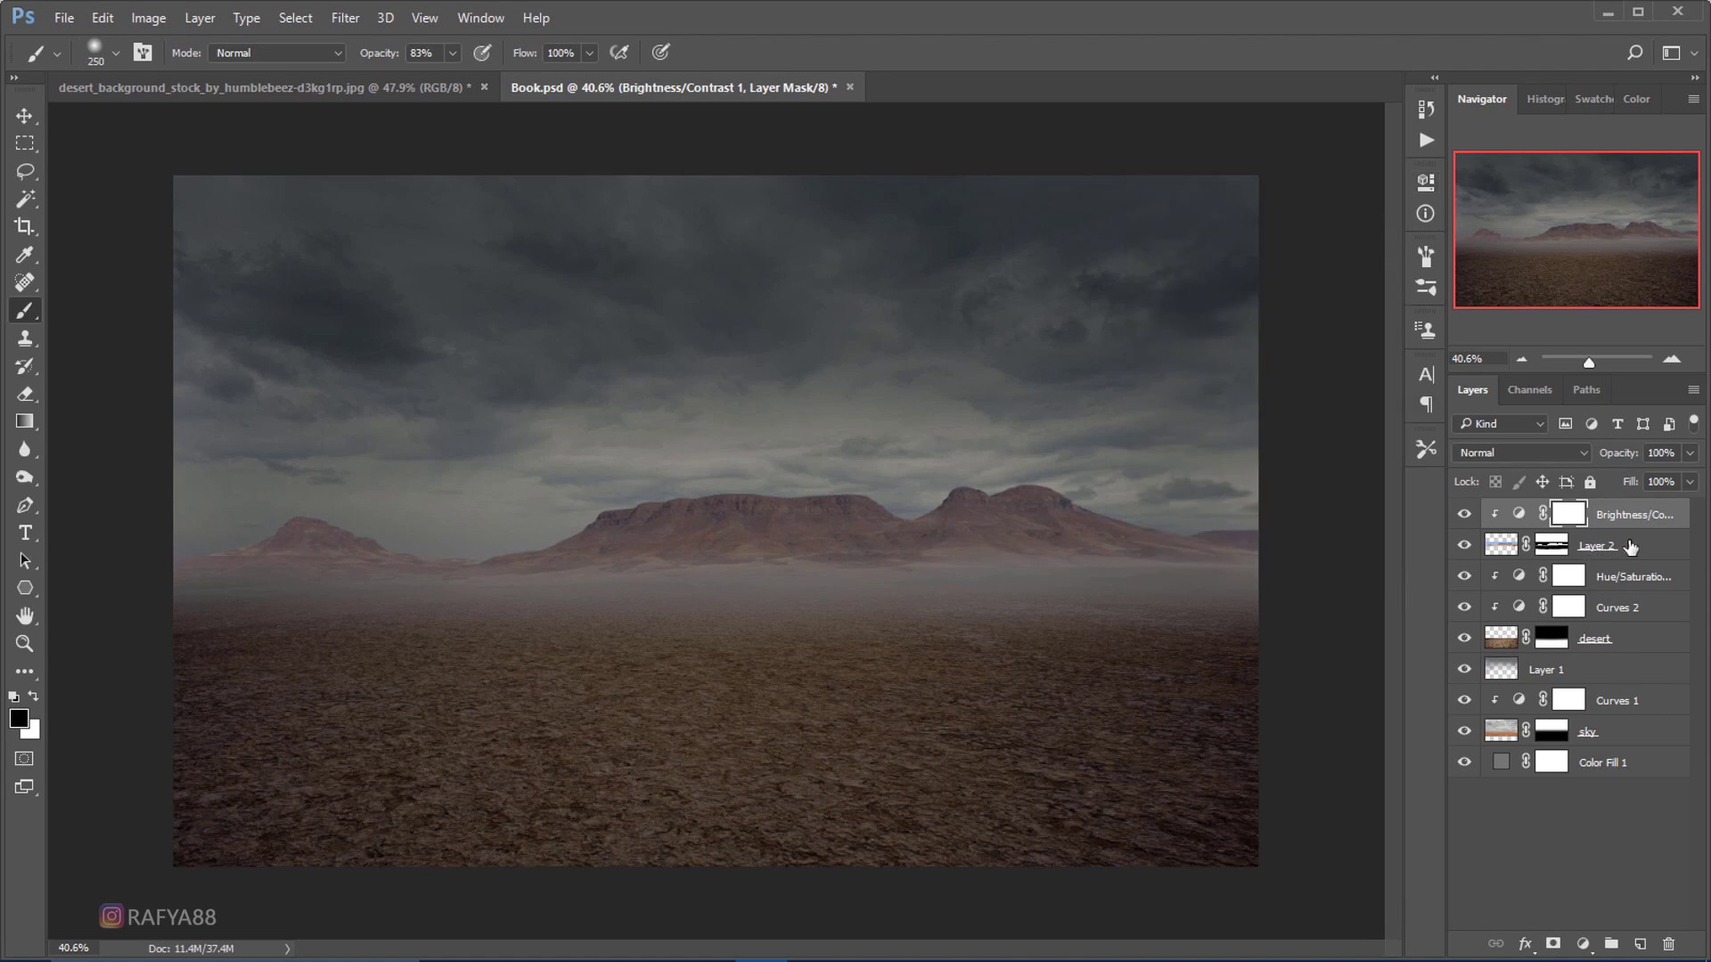
# - Transform the mountain layer to nudge it slightly lower
pyautogui.click(1628, 545)
pyautogui.hotkey('ctrl', 't')
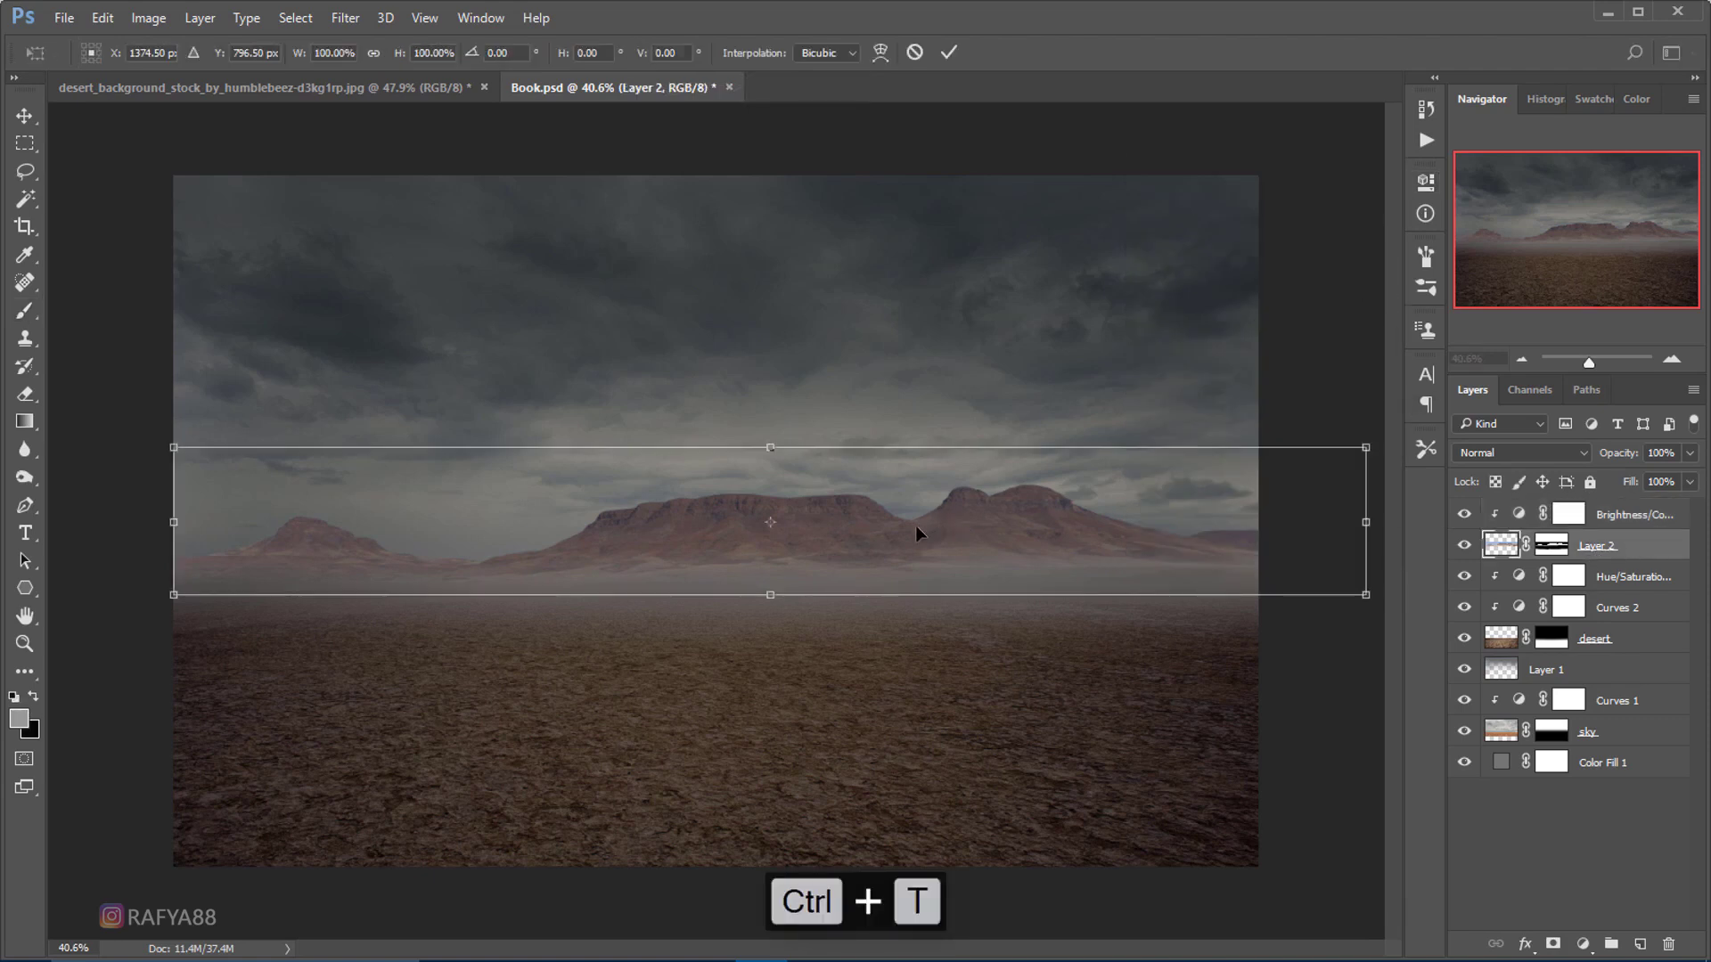
pyautogui.moveTo(916, 526); pyautogui.dragTo(917, 533)
pyautogui.click(948, 52)
pyautogui.press('b')
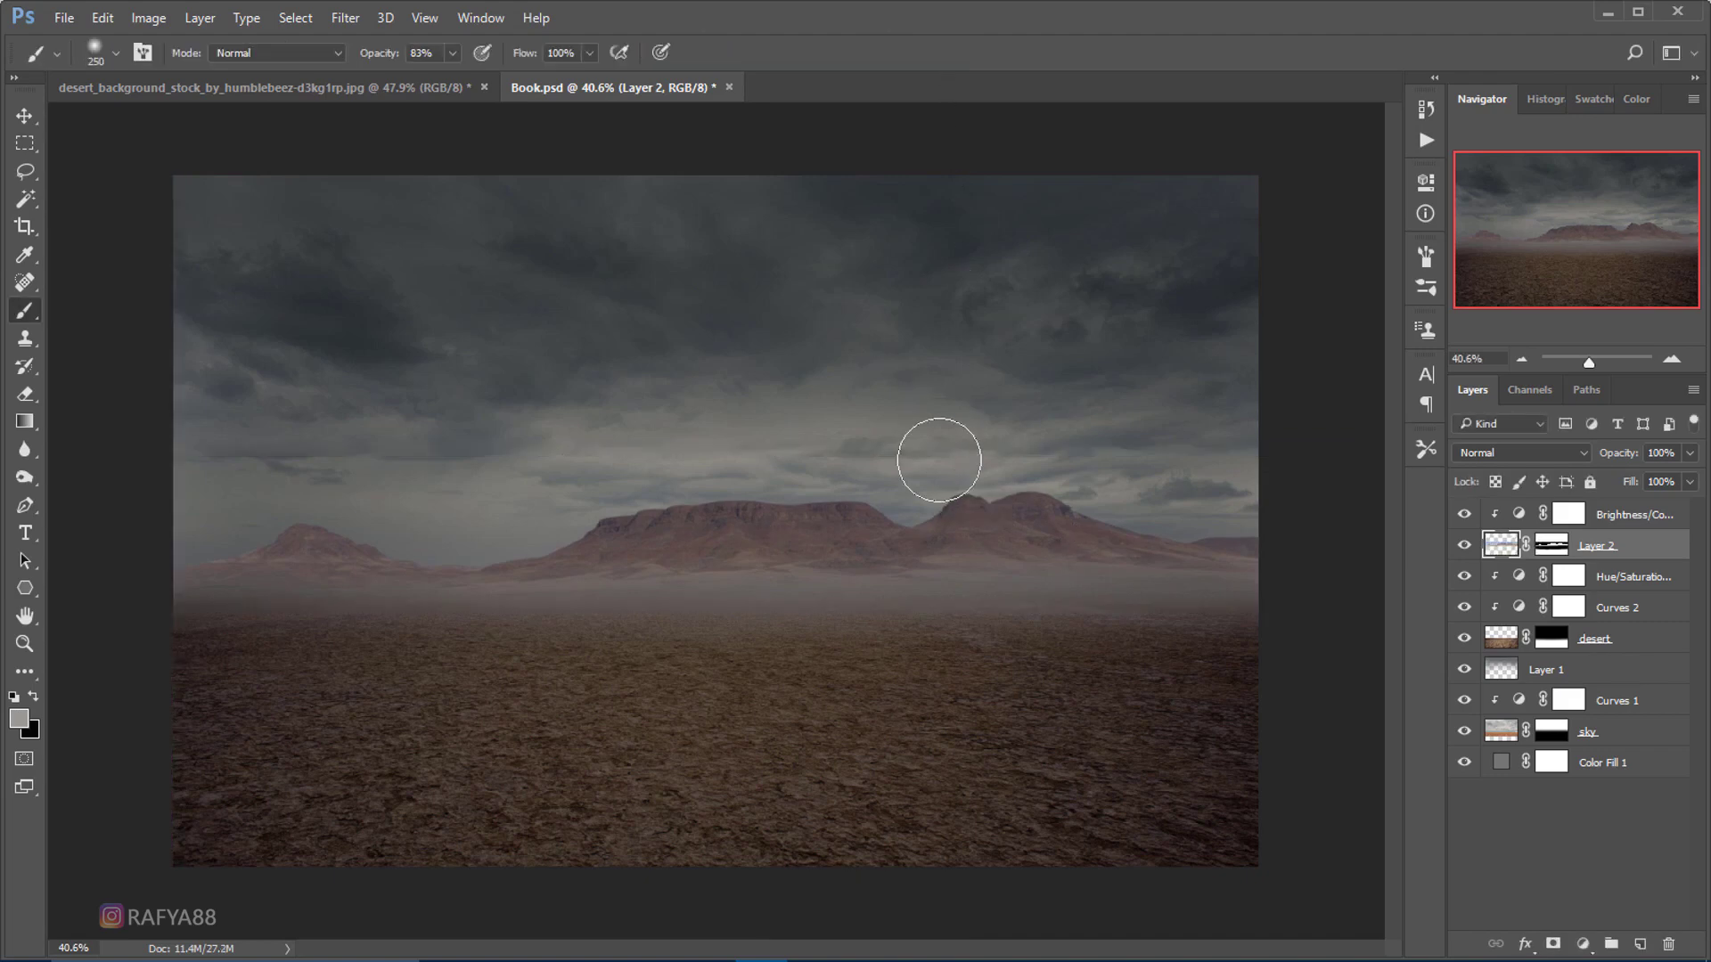
pyautogui.scroll(-2, 941, 455)
pyautogui.scroll(3, 1057, 490)
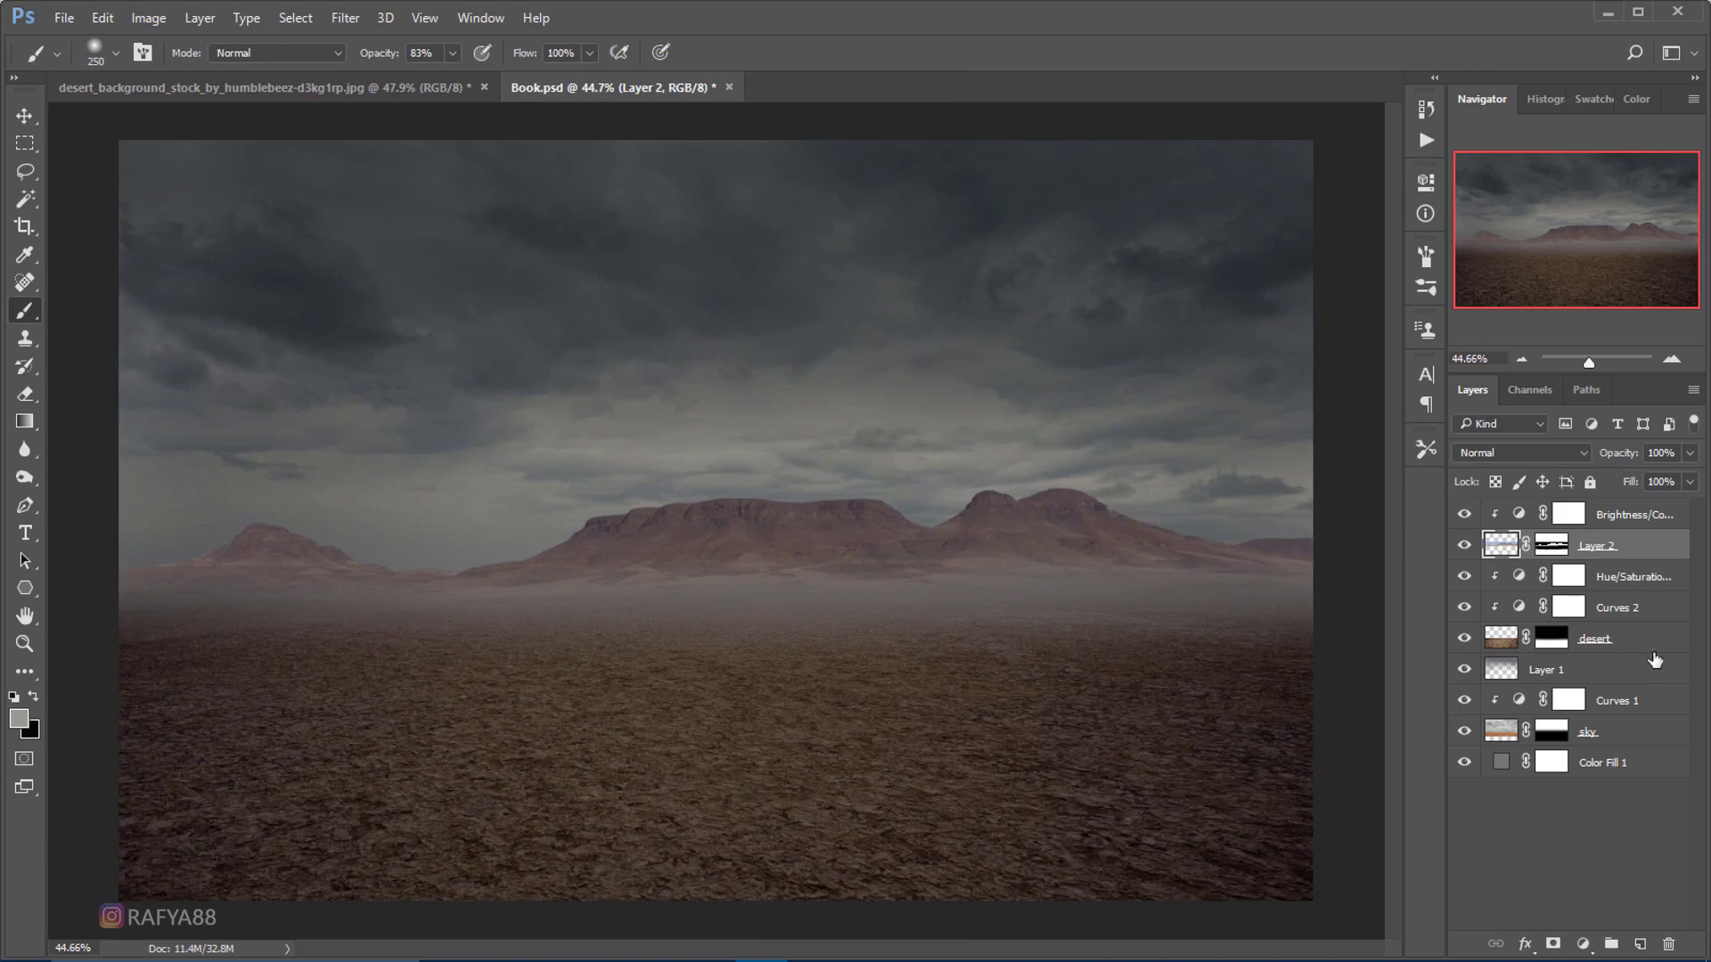
# - Add a Hue/Saturation adjustment clipped to the mountains with saturation -35
pyautogui.click(1620, 514)
pyautogui.click(1582, 943)
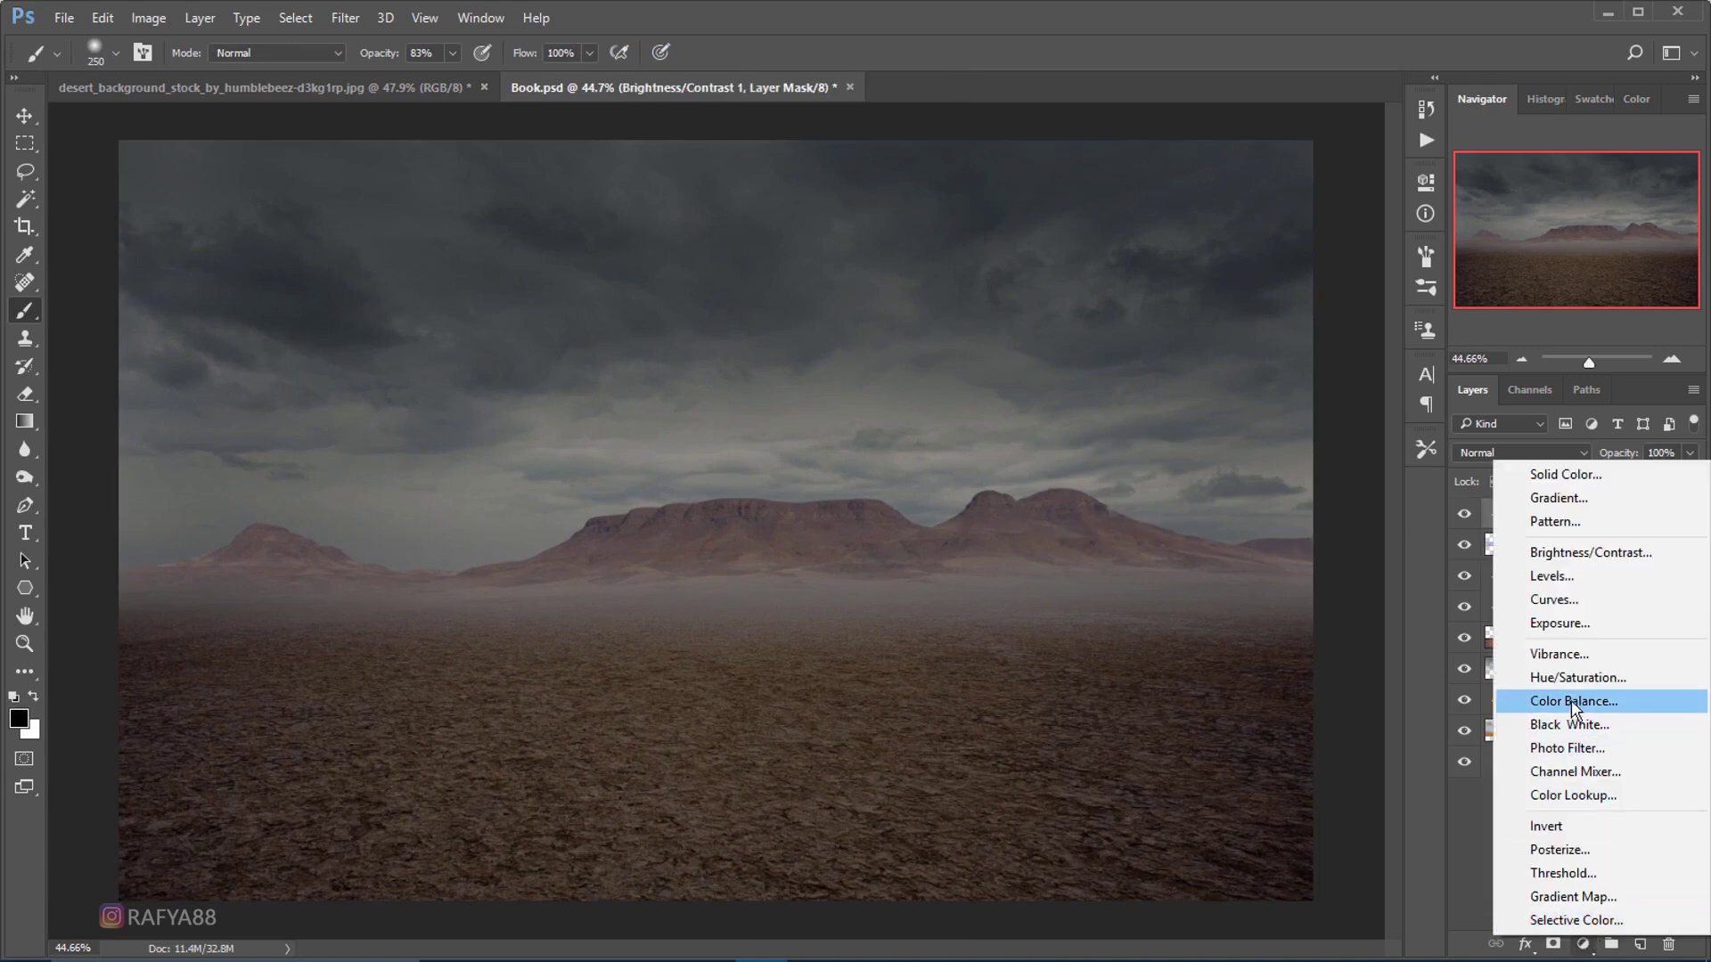
pyautogui.click(1619, 678)
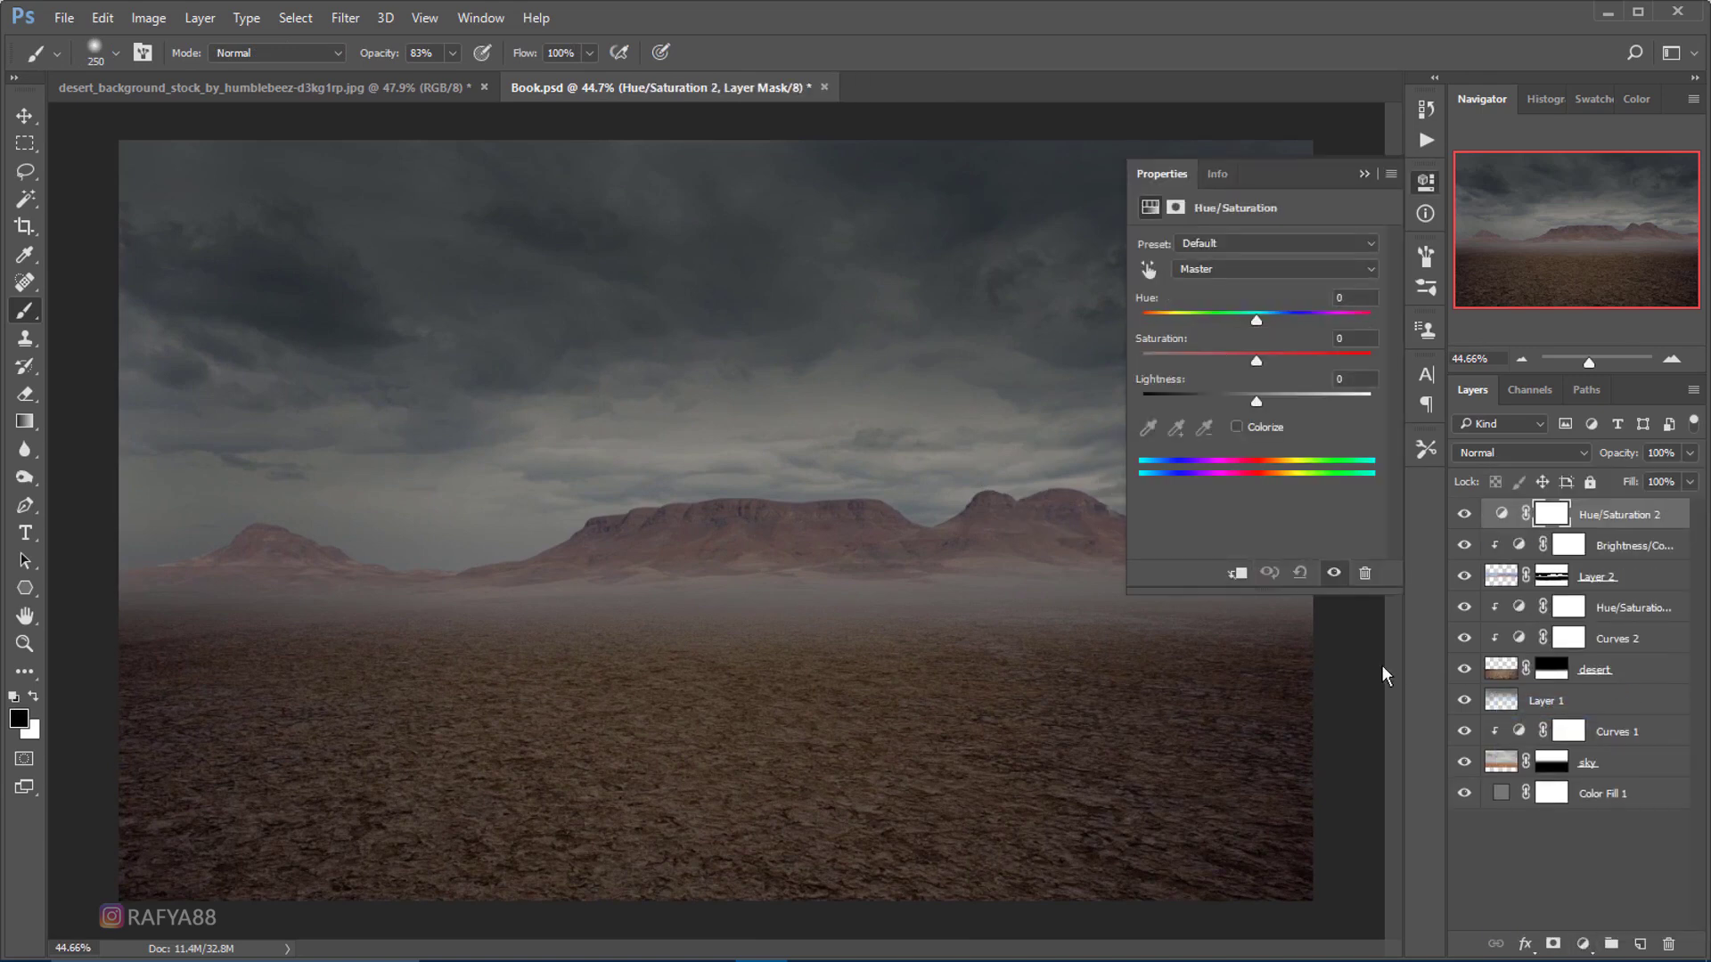
pyautogui.click(1238, 575)
pyautogui.moveTo(1256, 360); pyautogui.dragTo(1214, 361)
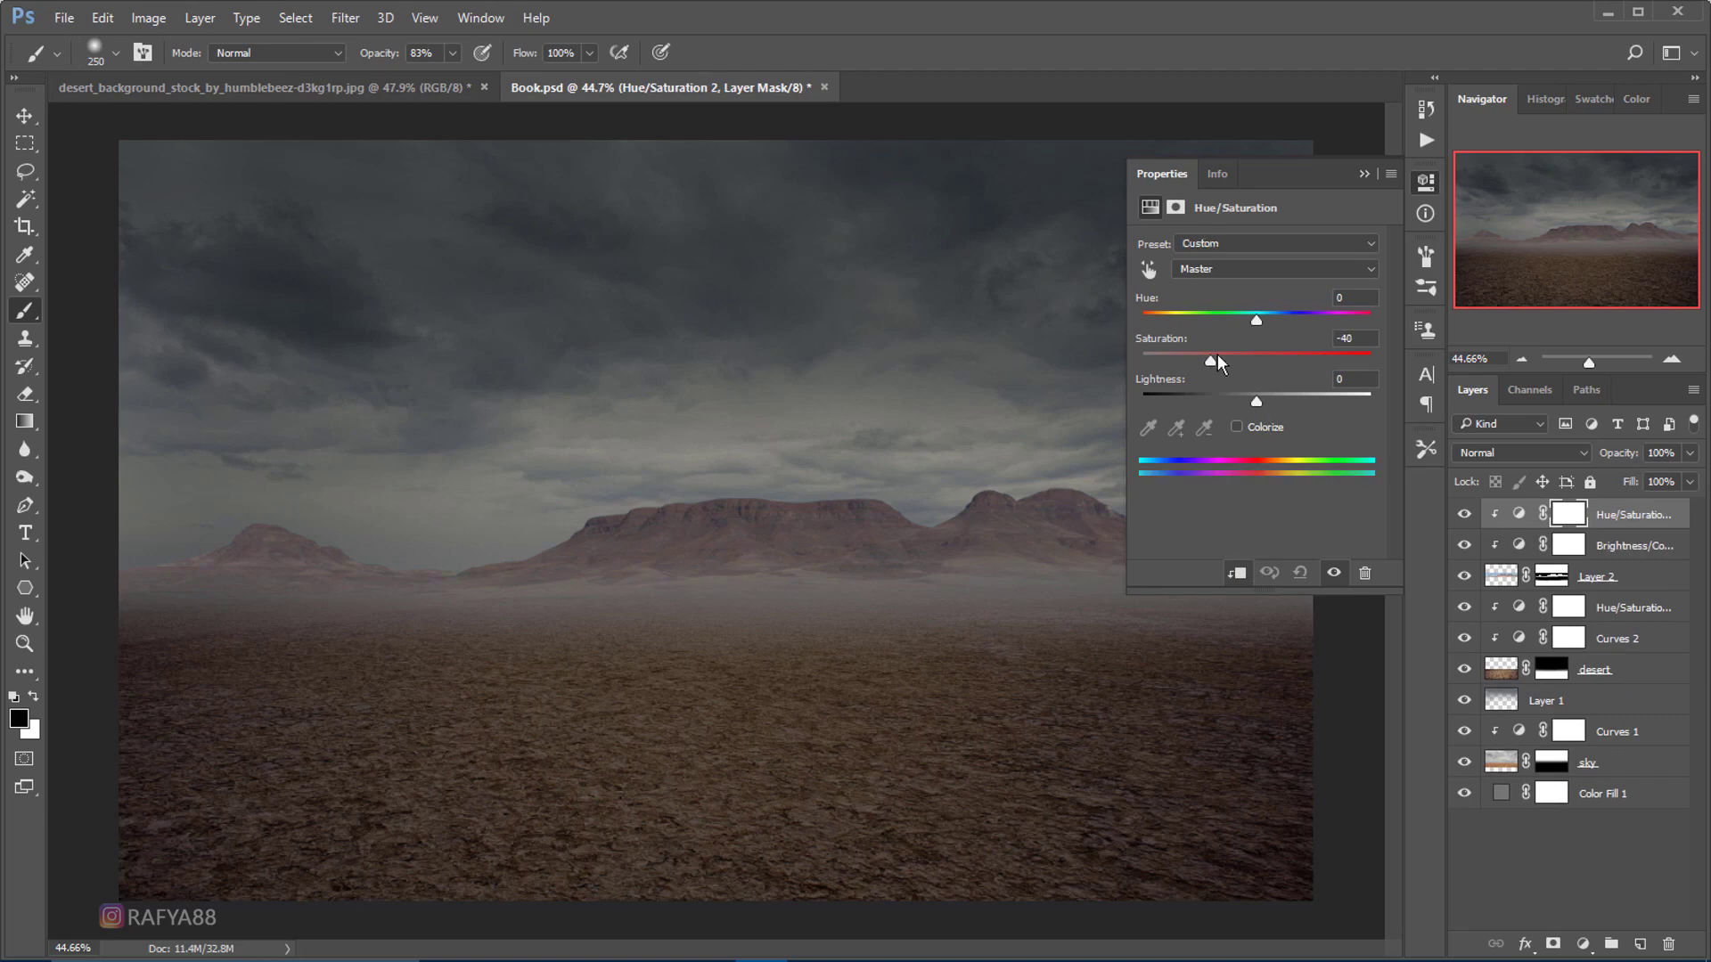
pyautogui.click(1363, 173)
pyautogui.click(1464, 670)
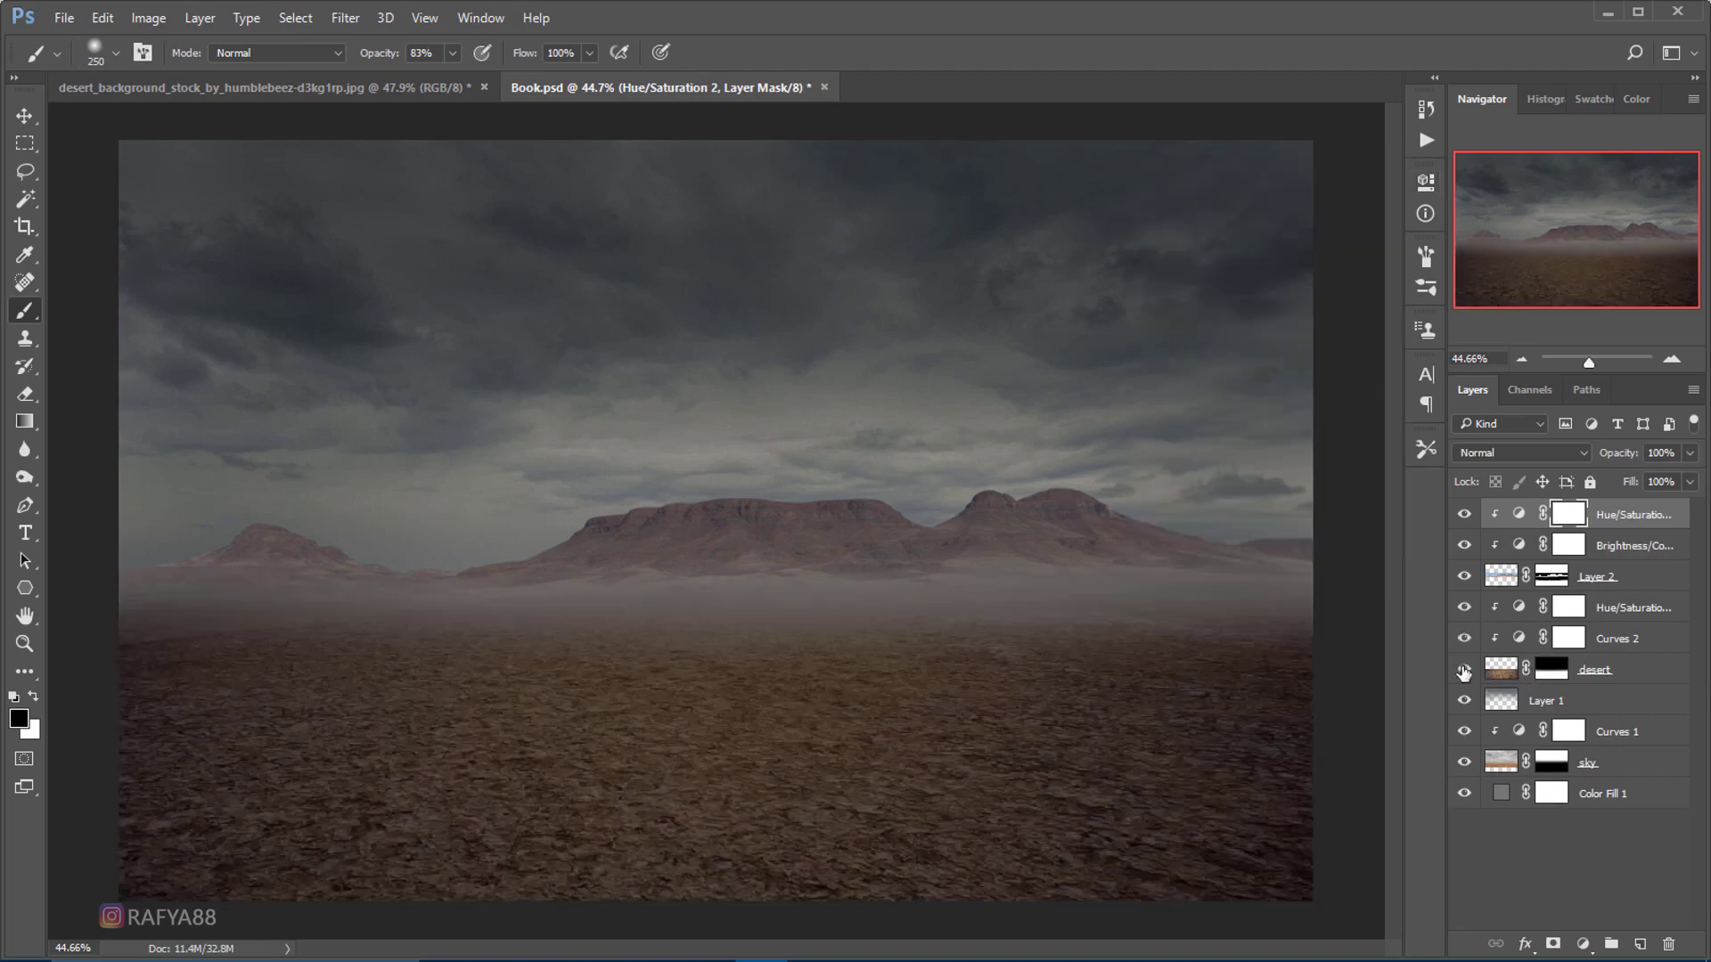
# - Transform the desert ground layer, raising its top edge toward the mountains
pyautogui.click(1629, 672)
pyautogui.hotkey('ctrl', 't')
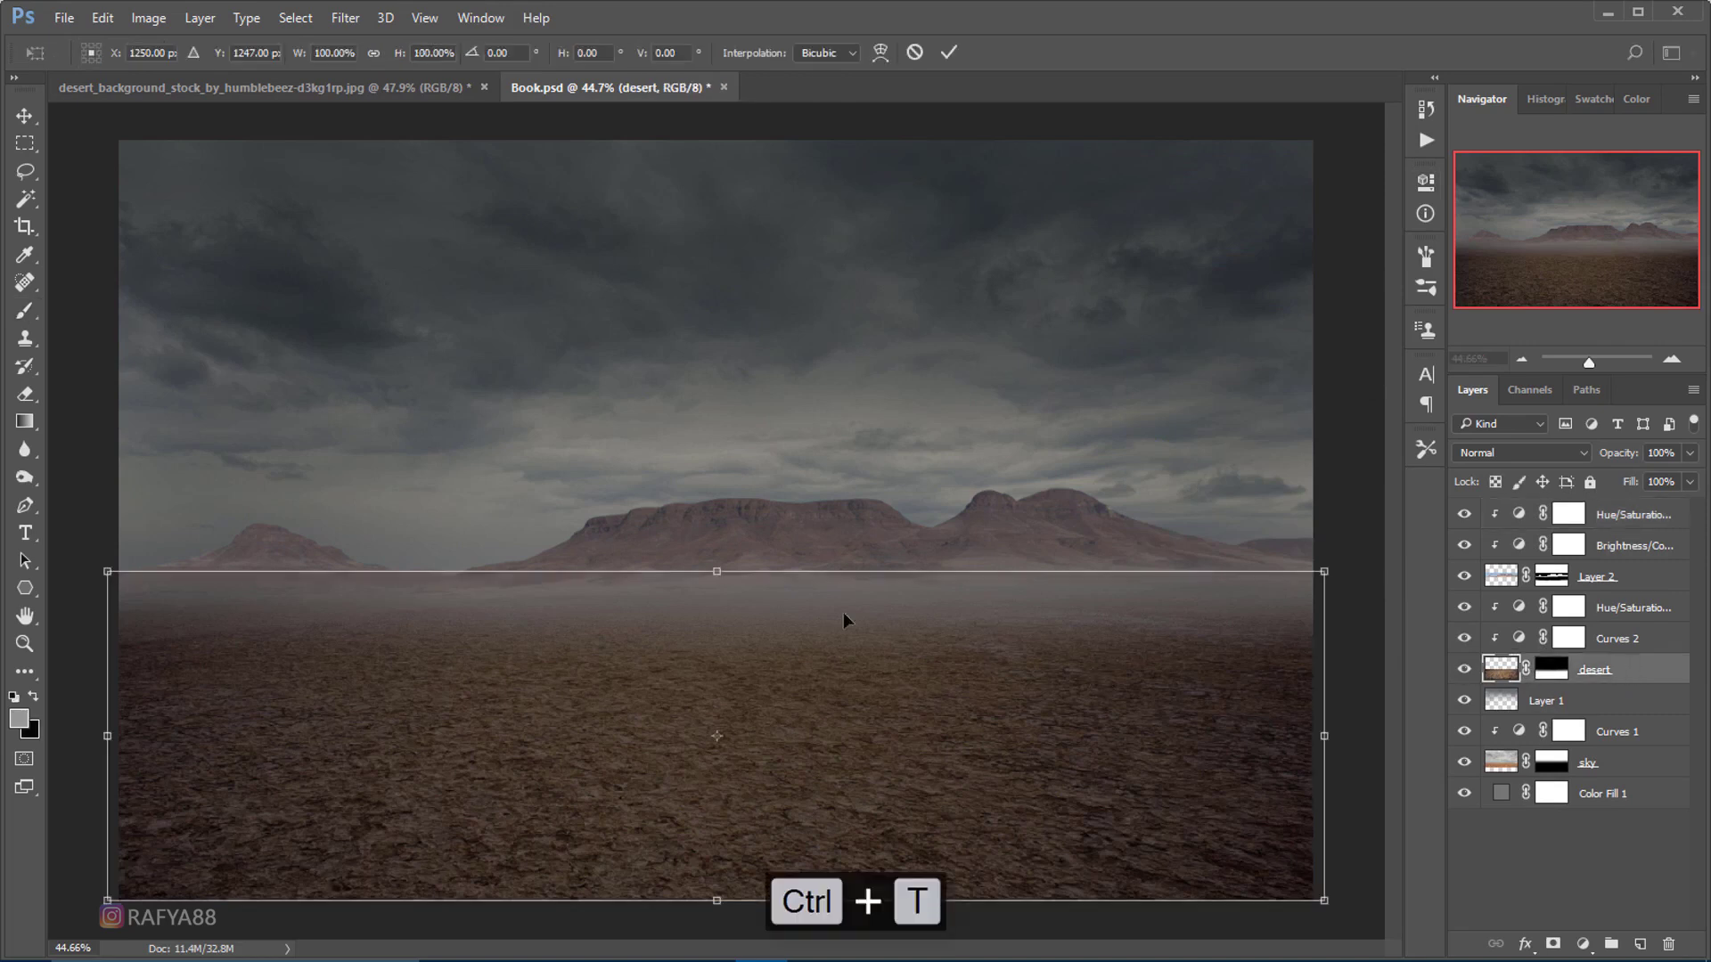
pyautogui.moveTo(724, 570); pyautogui.dragTo(739, 527)
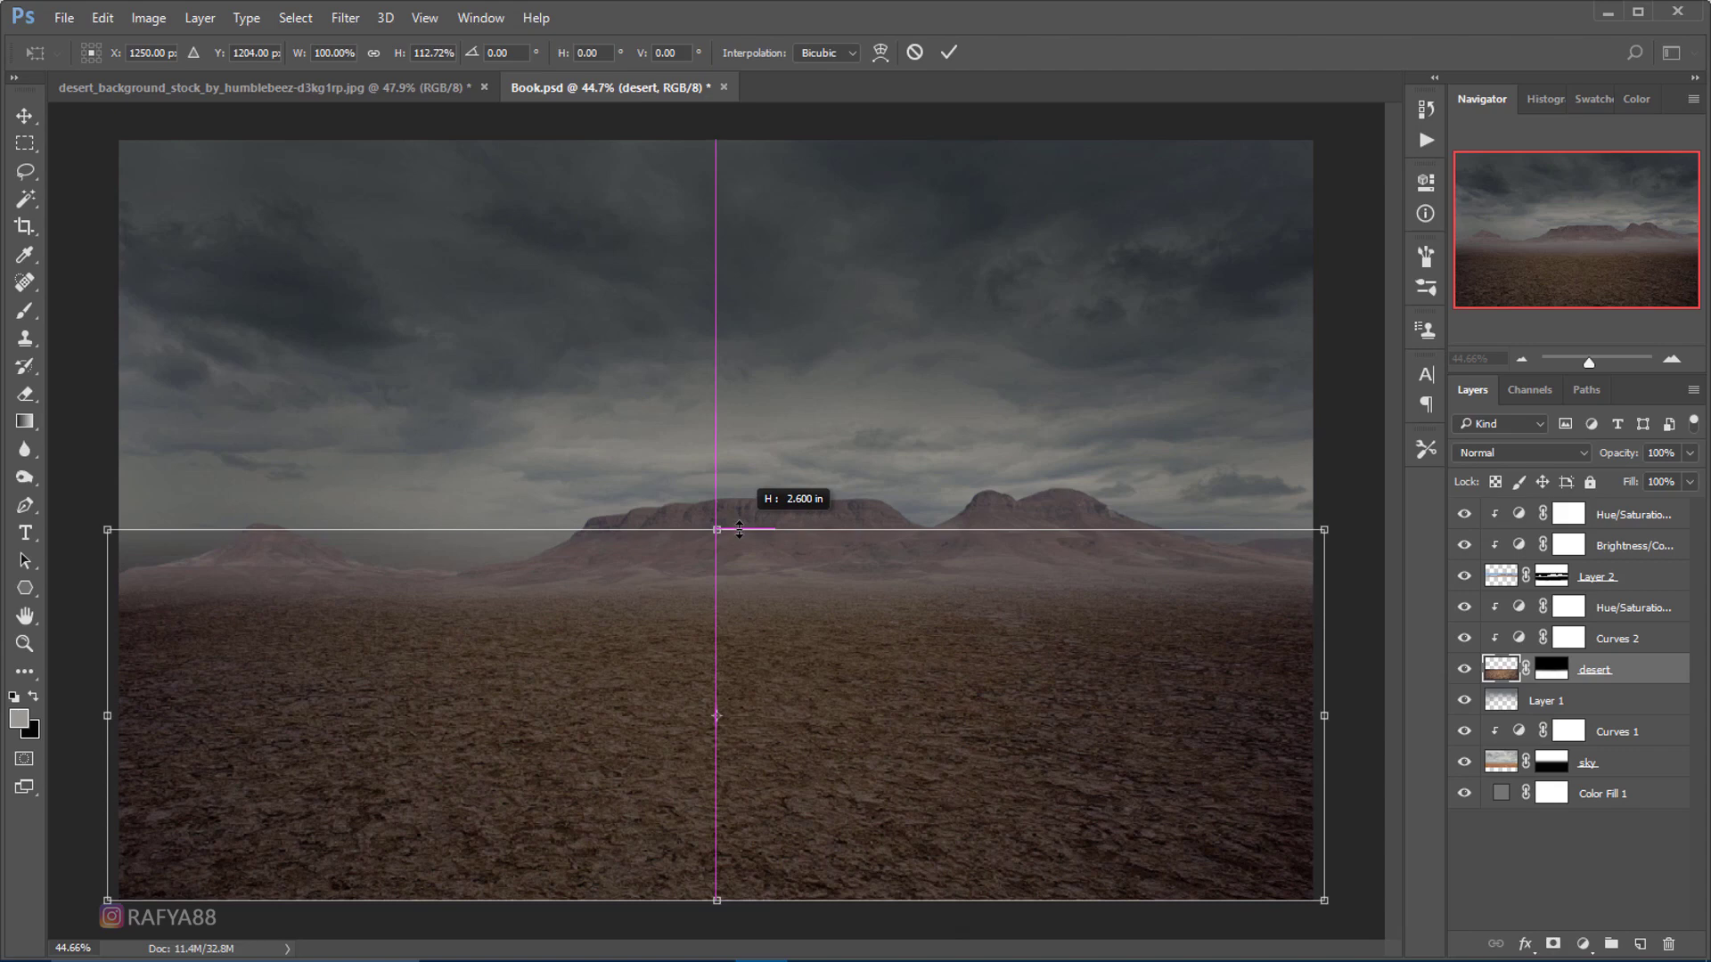
pyautogui.moveTo(739, 529); pyautogui.dragTo(731, 533)
pyautogui.click(948, 52)
# - Prepare a black-and-white brush to paint on the desert layer's mask
pyautogui.press('b')
pyautogui.scroll(-1, 642, 466)
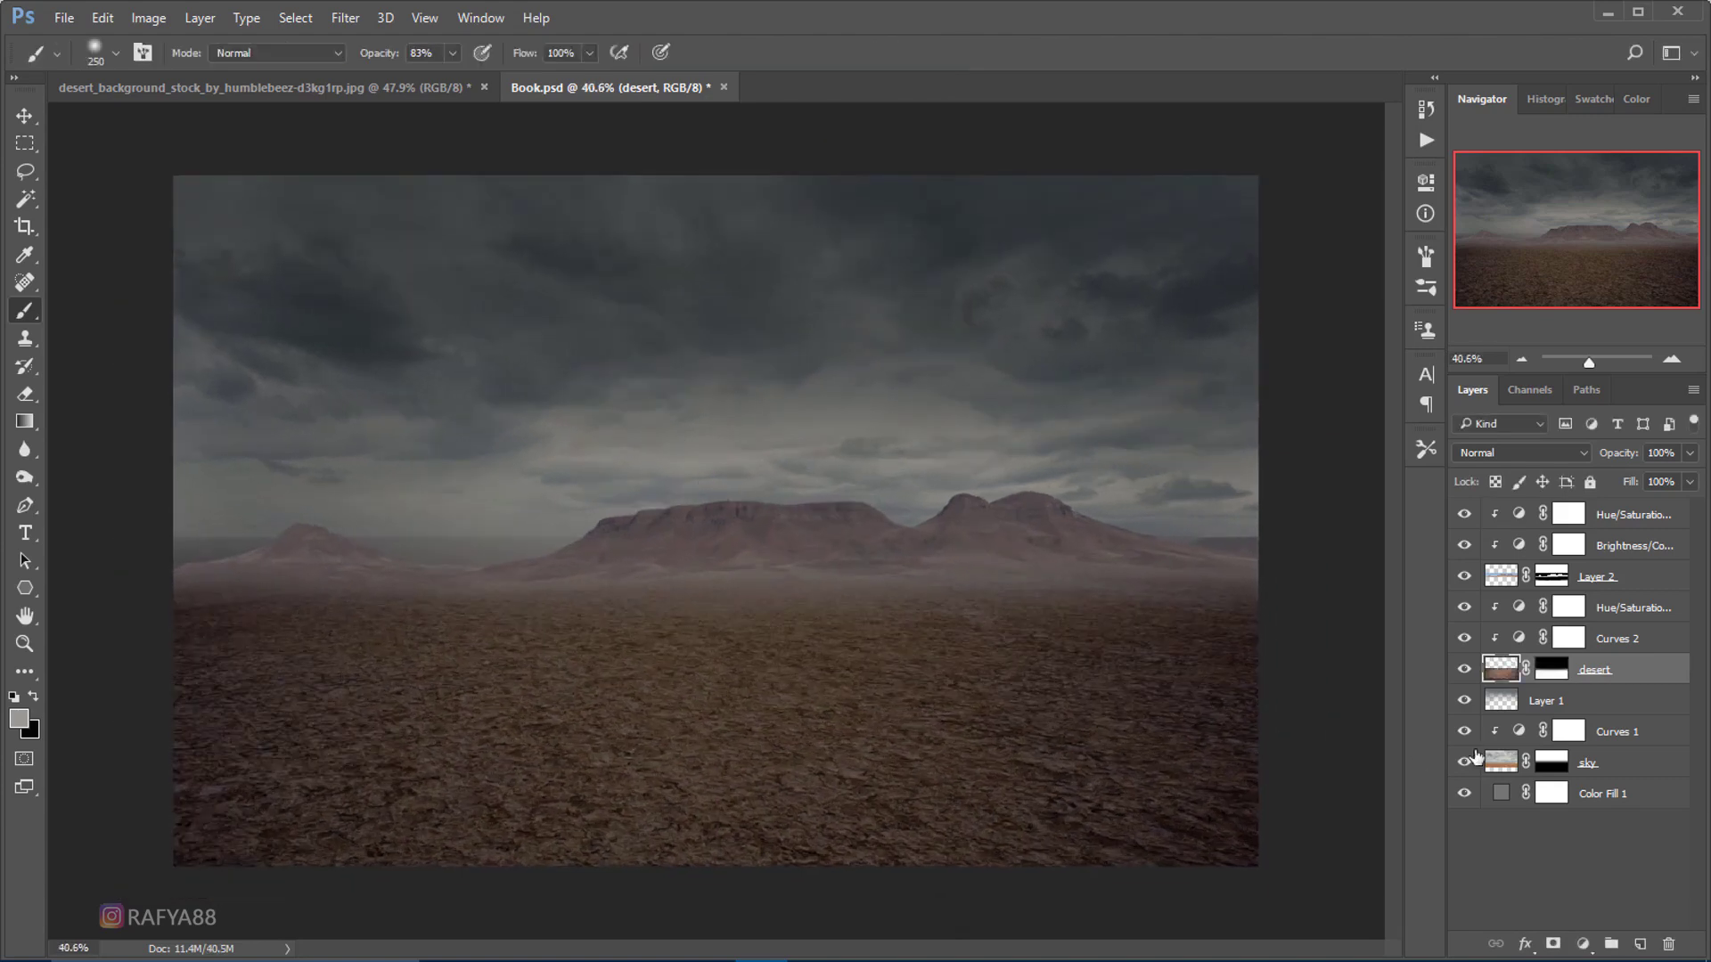
pyautogui.press('d')
pyautogui.click(1551, 668)
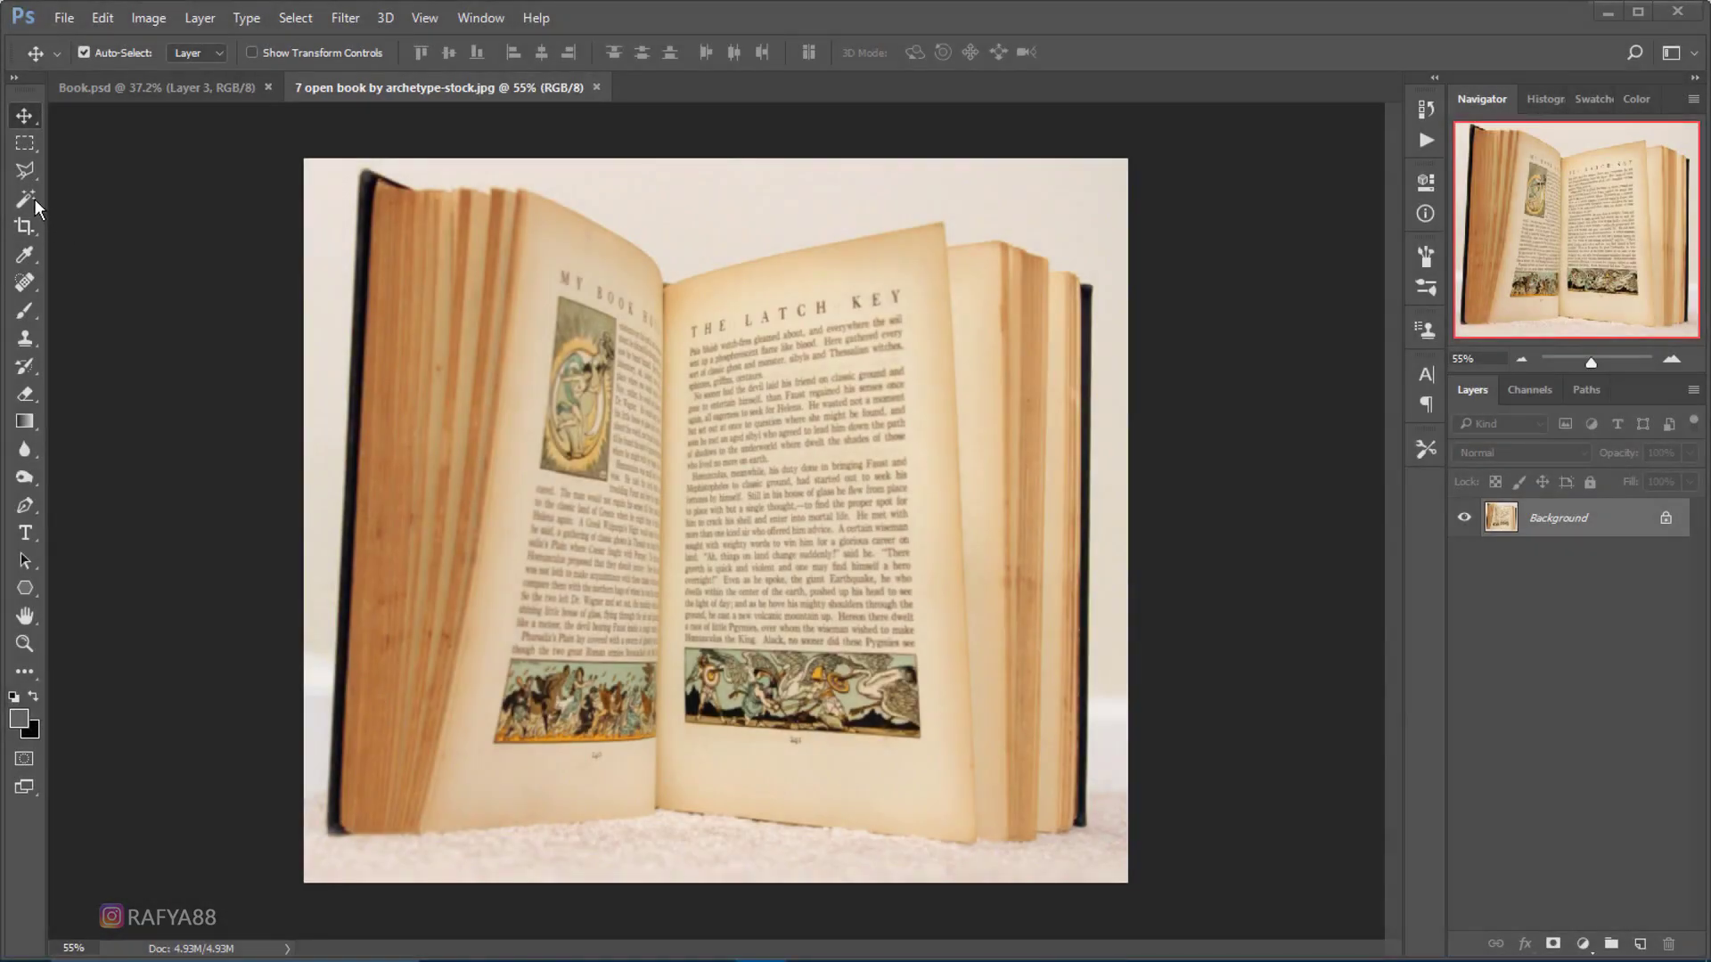
# - Select the open book with the Quick Selection Tool and mask out its background
pyautogui.click(35, 200)
pyautogui.rightClick(35, 200)
pyautogui.click(99, 198)
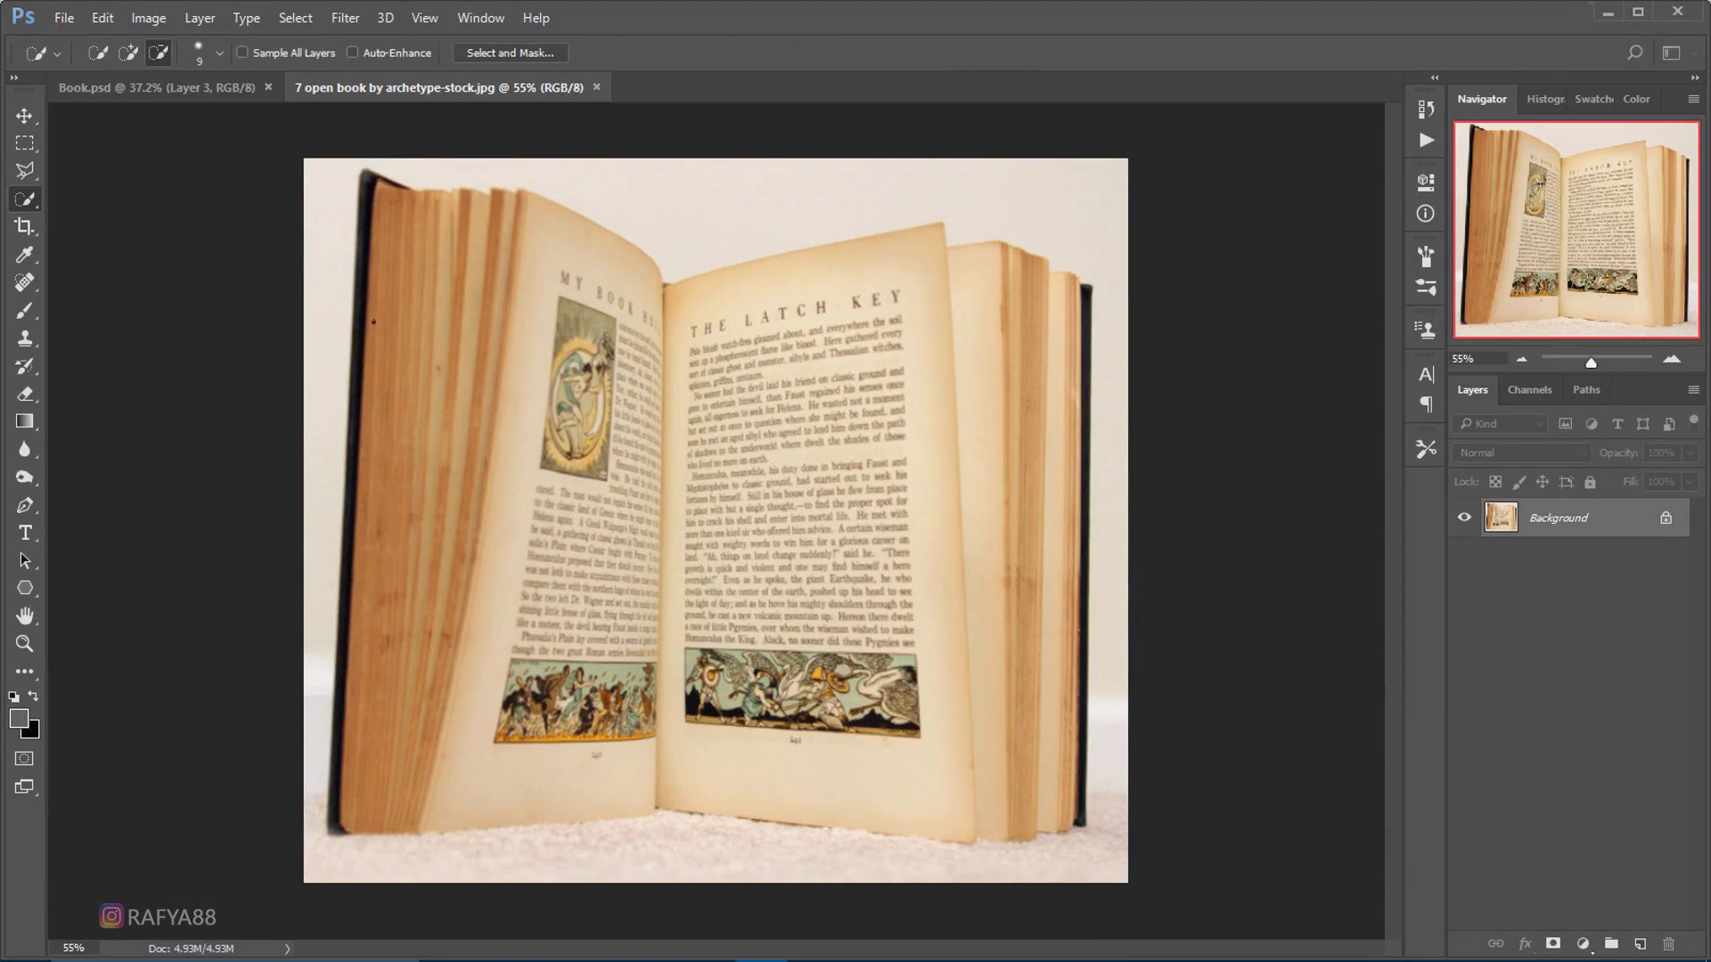
pyautogui.moveTo(371, 223); pyautogui.dragTo(405, 211)
pyautogui.click(128, 52)
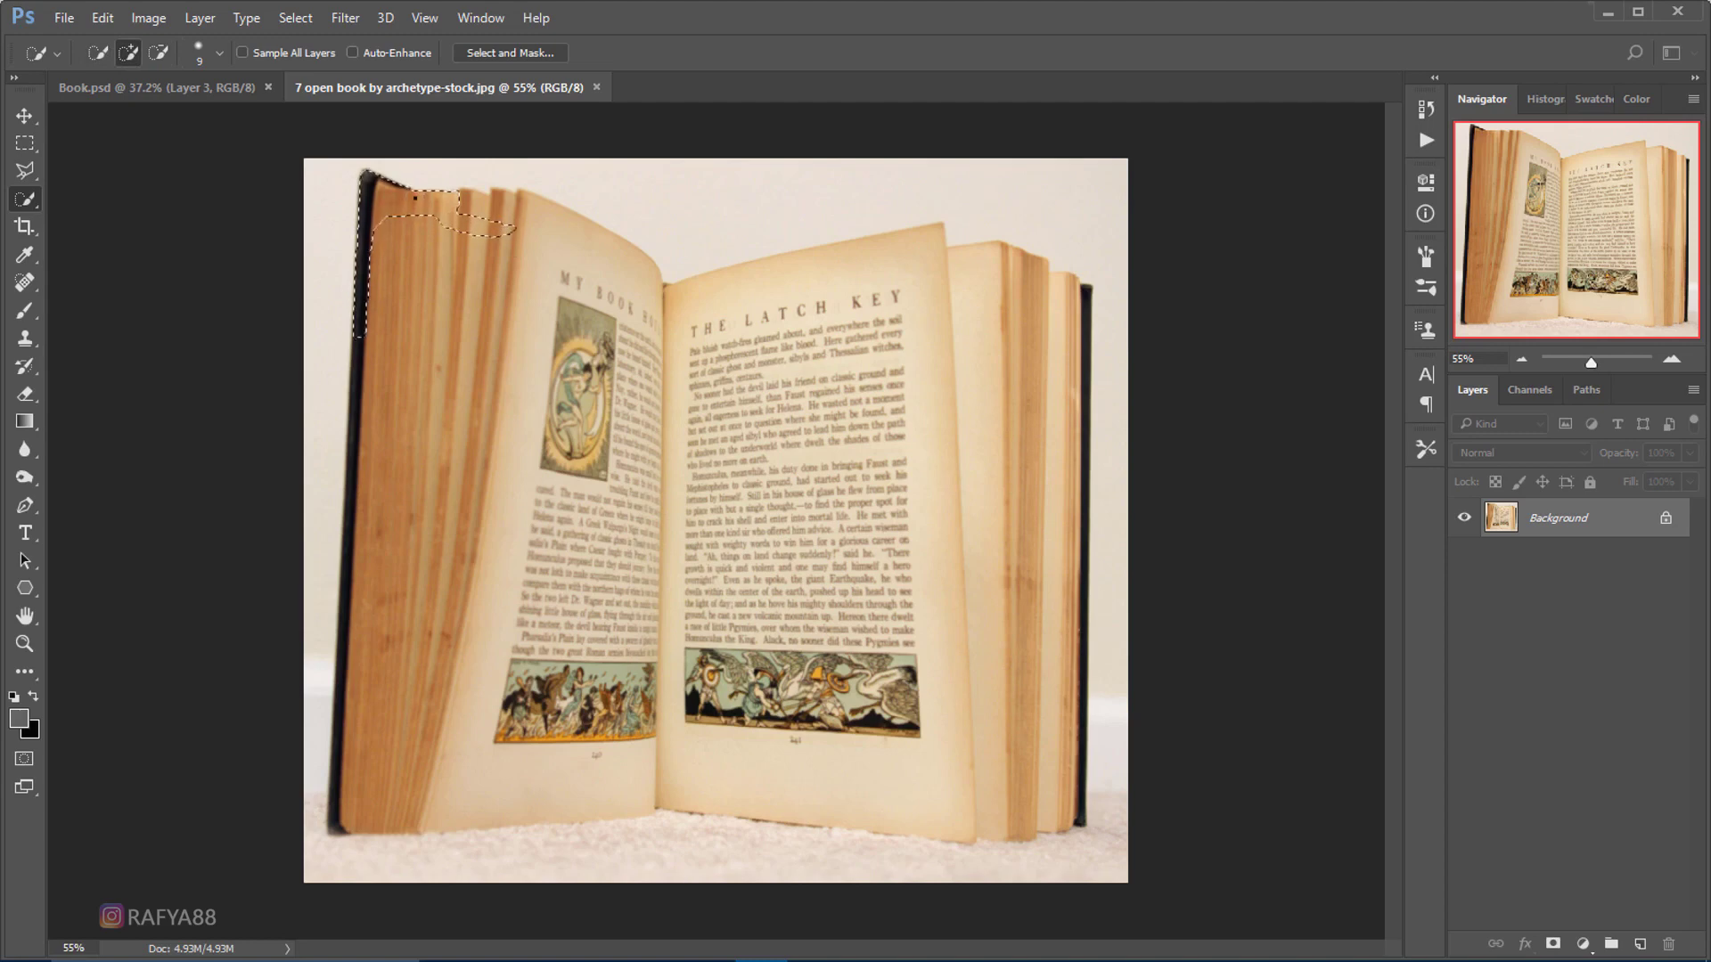
pyautogui.moveTo(512, 239)
pyautogui.mouseDown()
pyautogui.moveTo(1032, 355)
pyautogui.moveTo(546, 797)
pyautogui.moveTo(435, 230)
pyautogui.moveTo(392, 860)
pyautogui.moveTo(1073, 867)
pyautogui.mouseUp()
pyautogui.press(']')
pyautogui.press(']')
pyautogui.press(']')
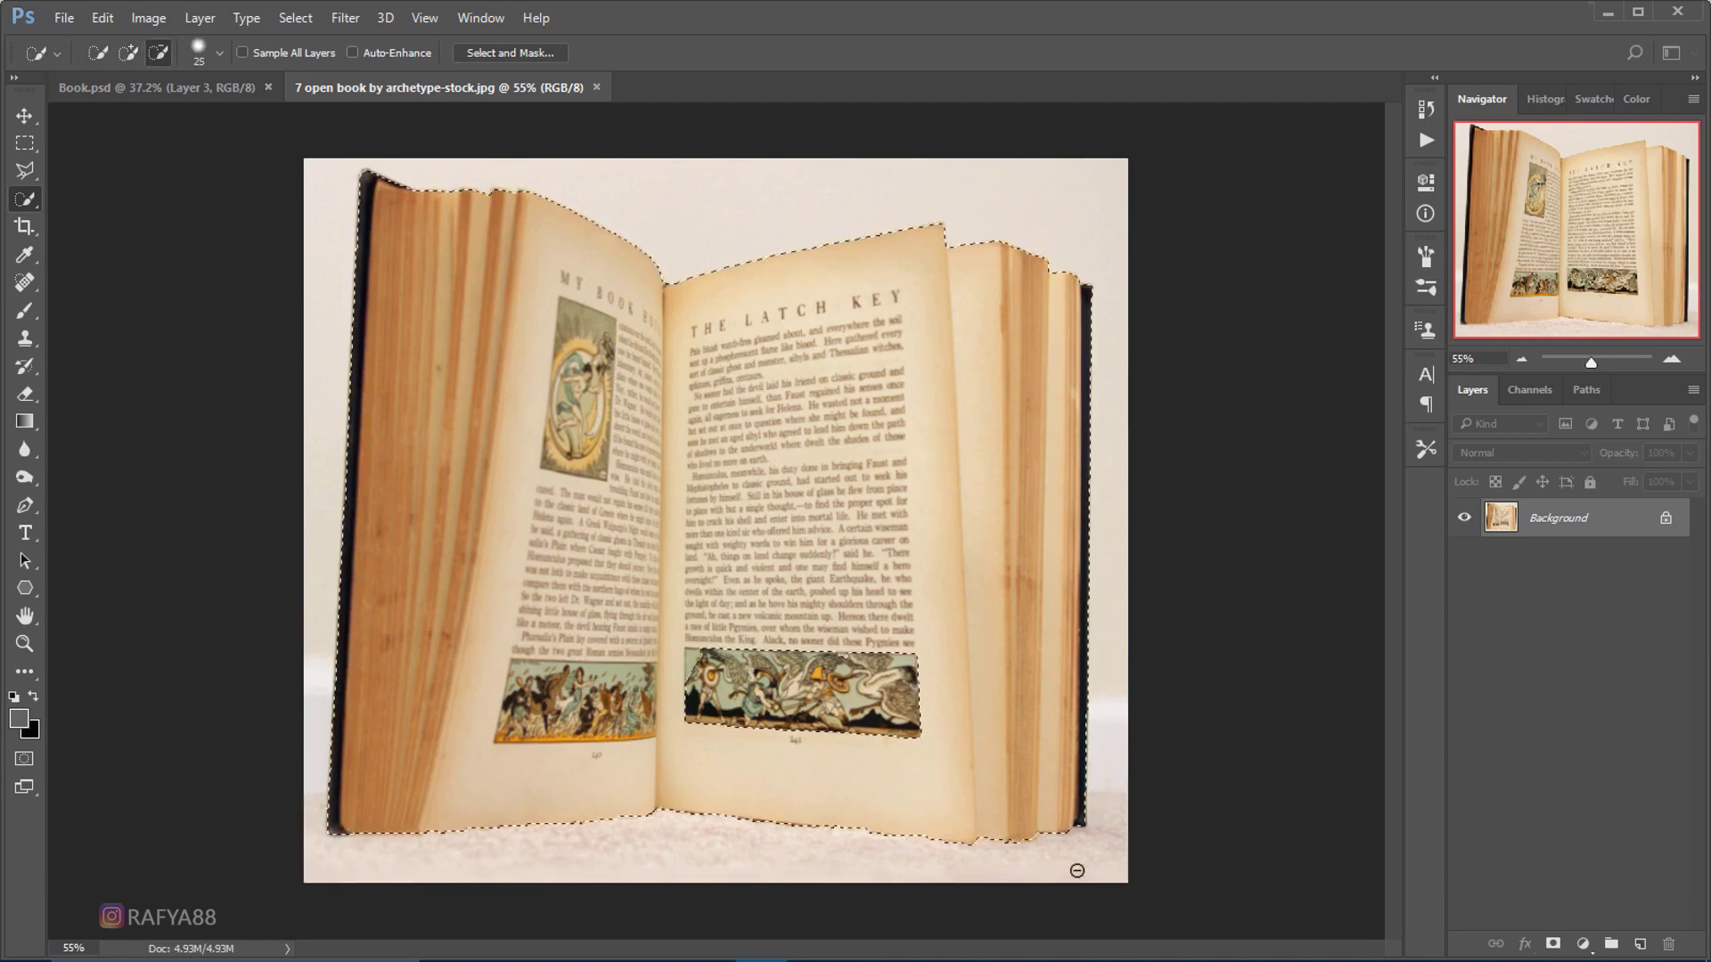
pyautogui.hotkey('ctrl', '-')
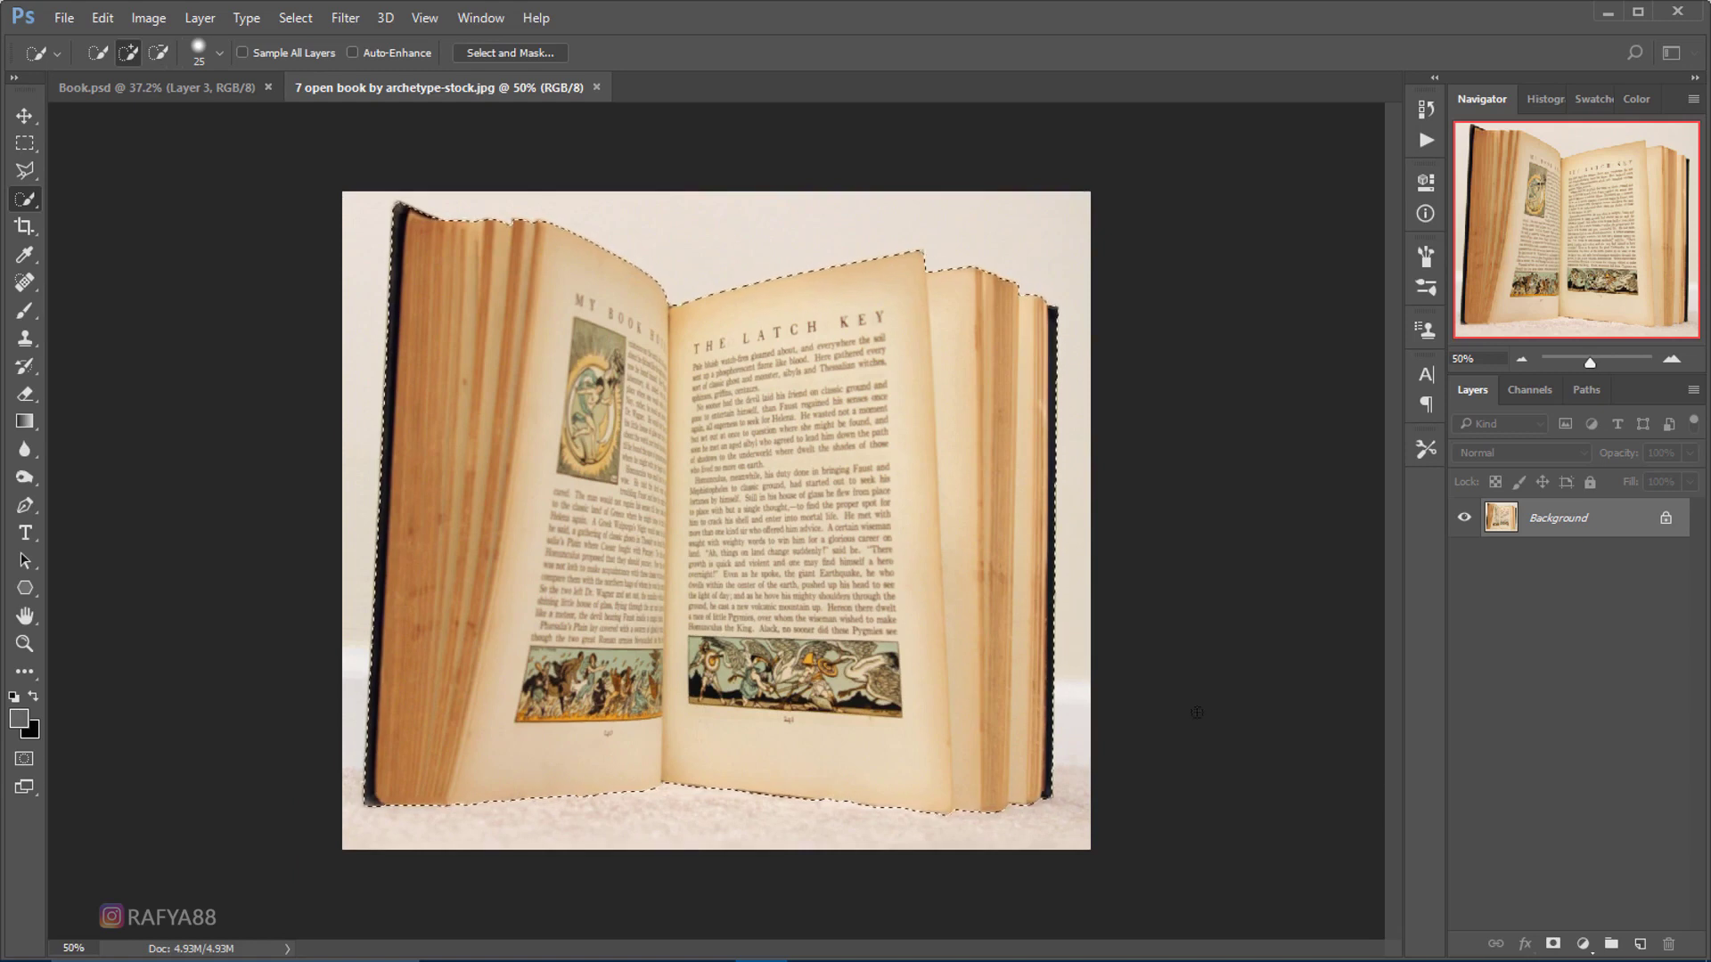
pyautogui.click(1553, 943)
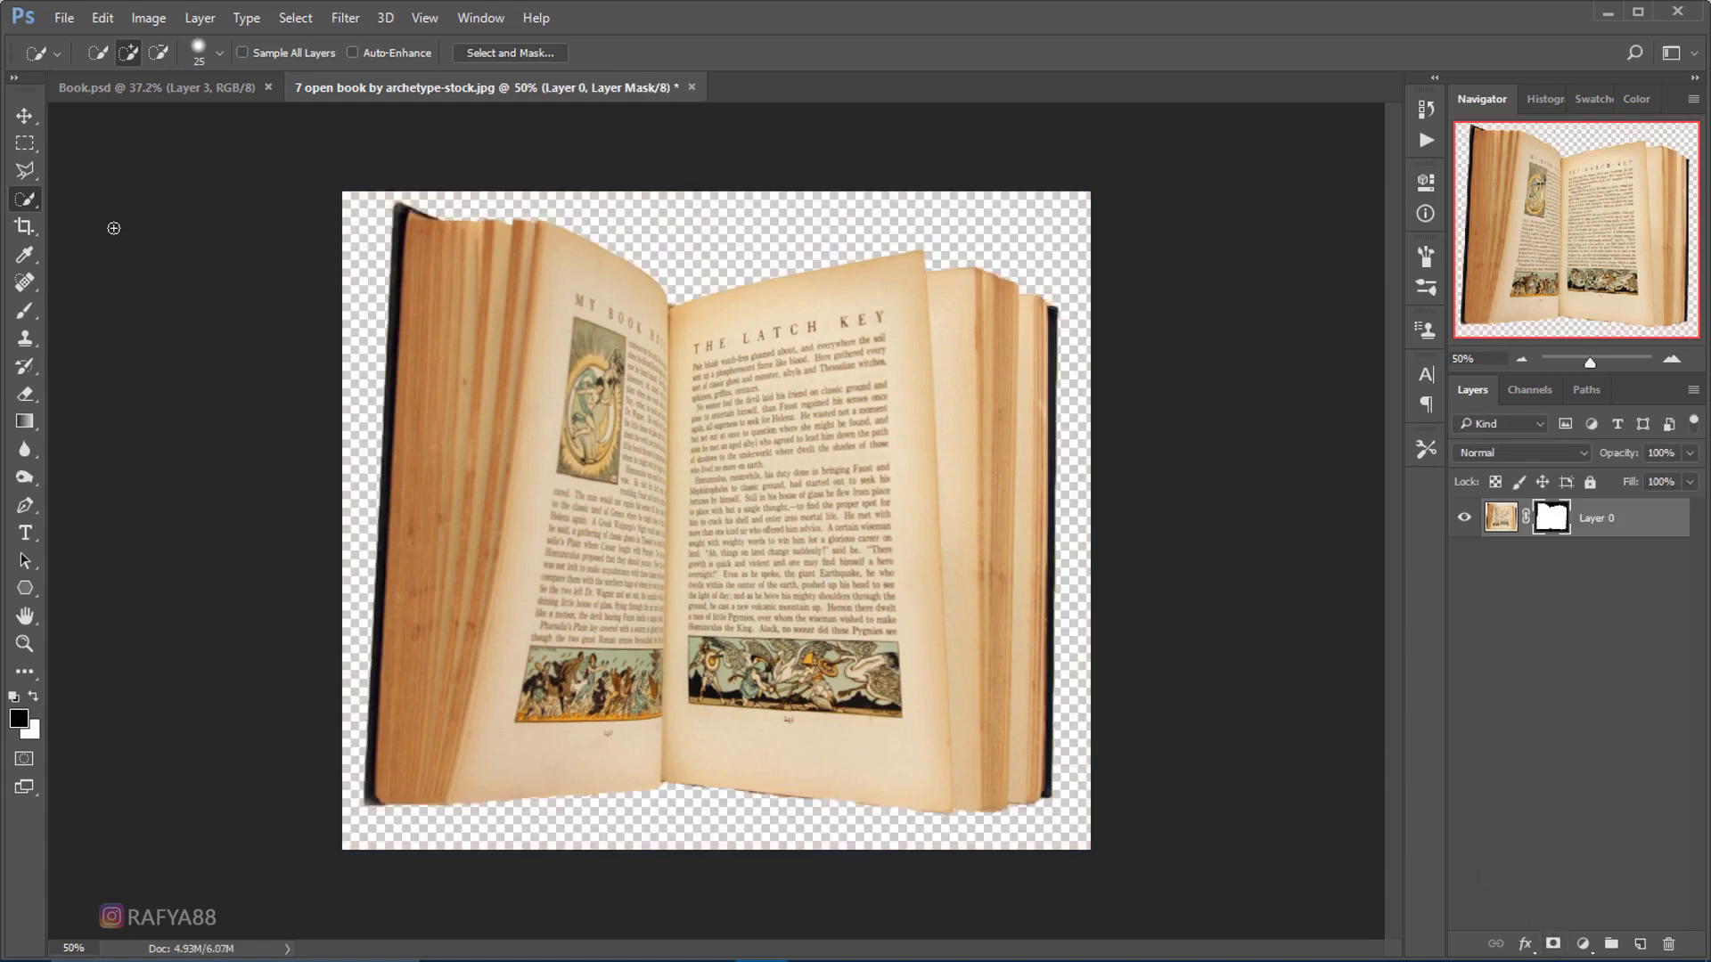
# - Drag the cut-out book into the desert composite and move it up and left
pyautogui.press('v')
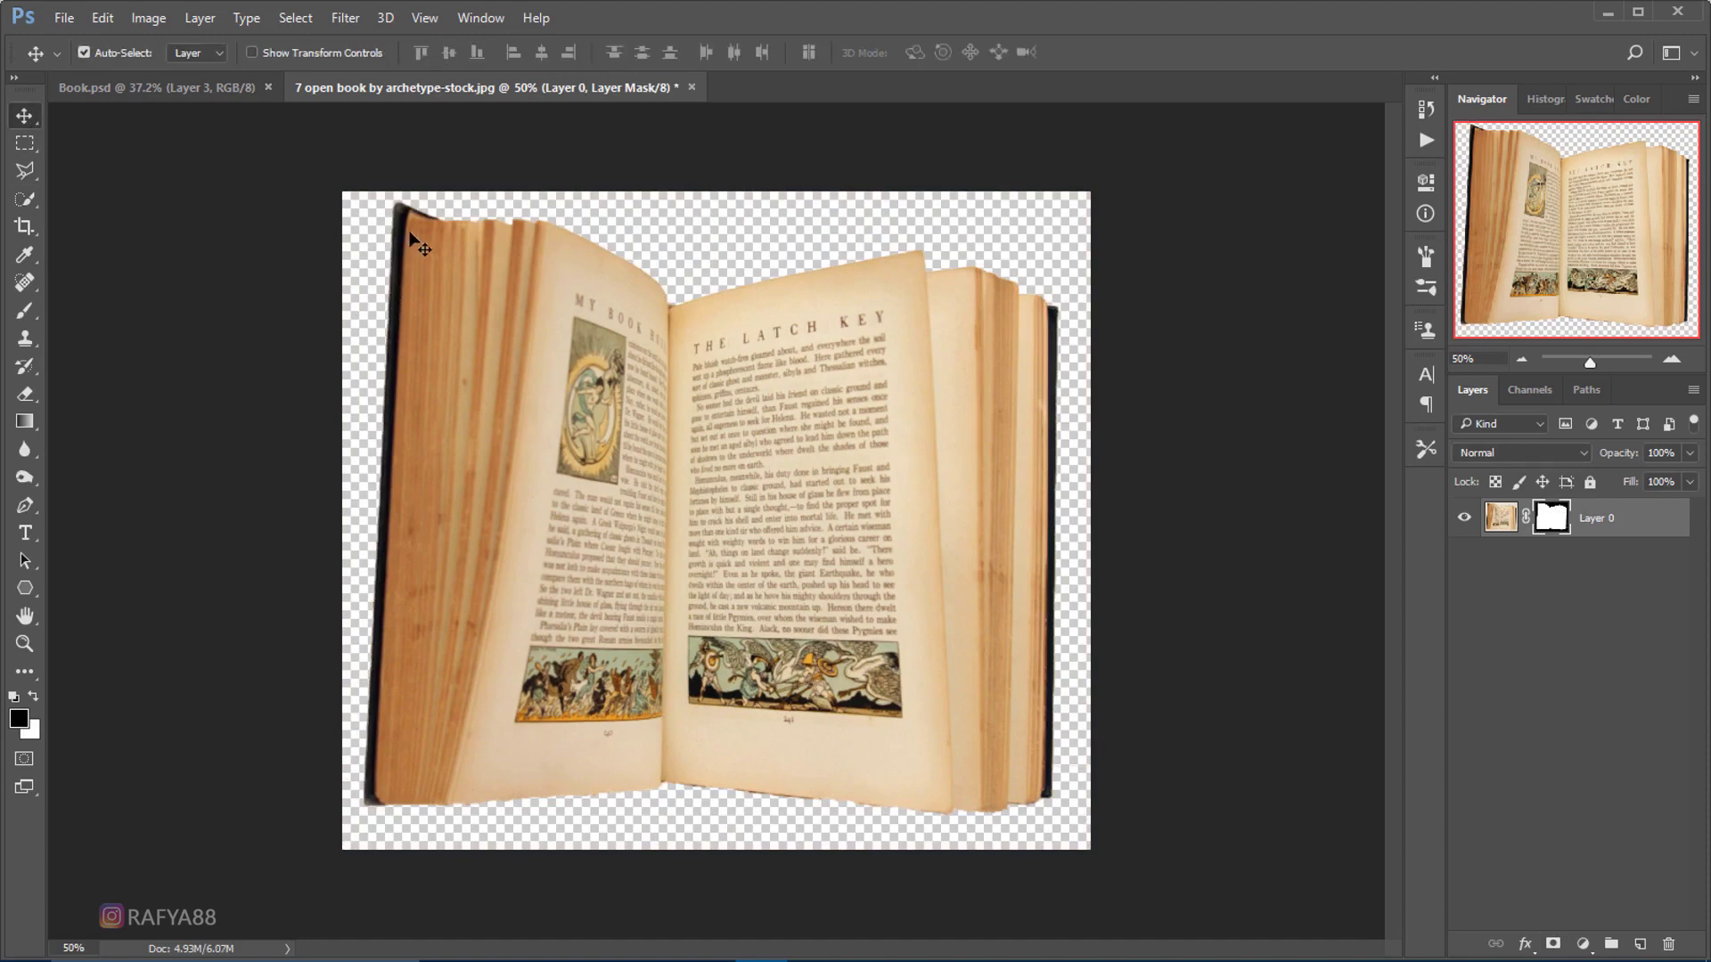
pyautogui.moveTo(410, 235)
pyautogui.mouseDown()
pyautogui.moveTo(212, 89)
pyautogui.moveTo(656, 430)
pyautogui.moveTo(630, 394)
pyautogui.mouseUp()
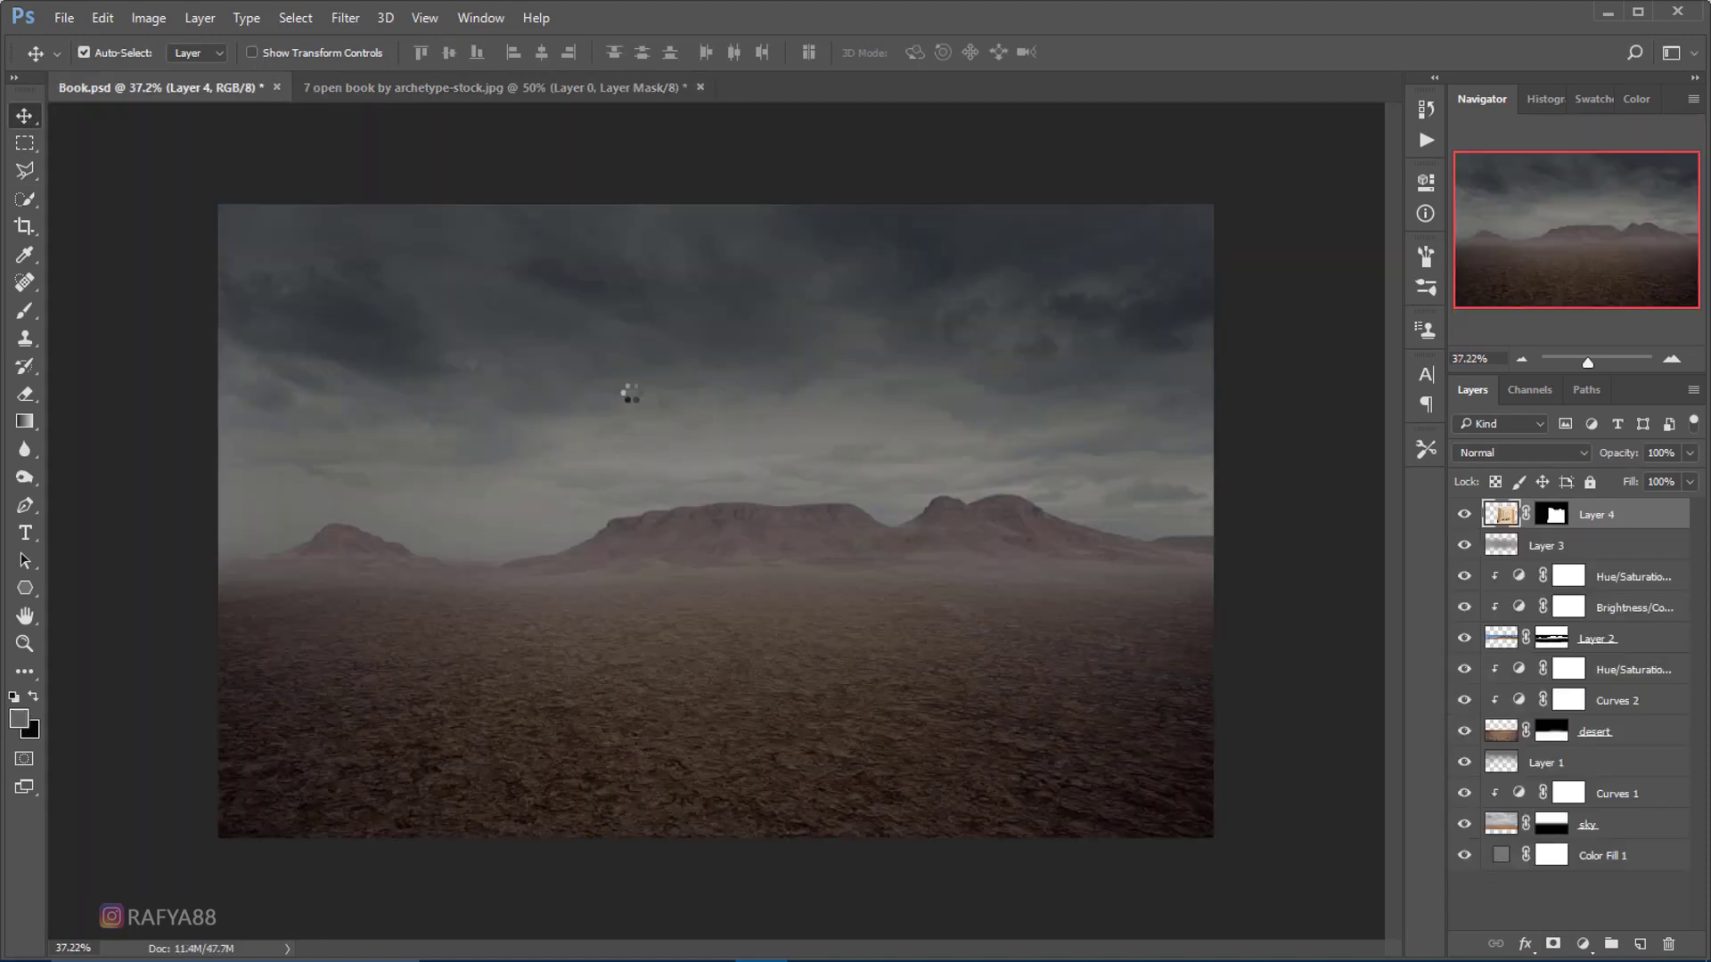
pyautogui.hotkey('ctrl', 't')
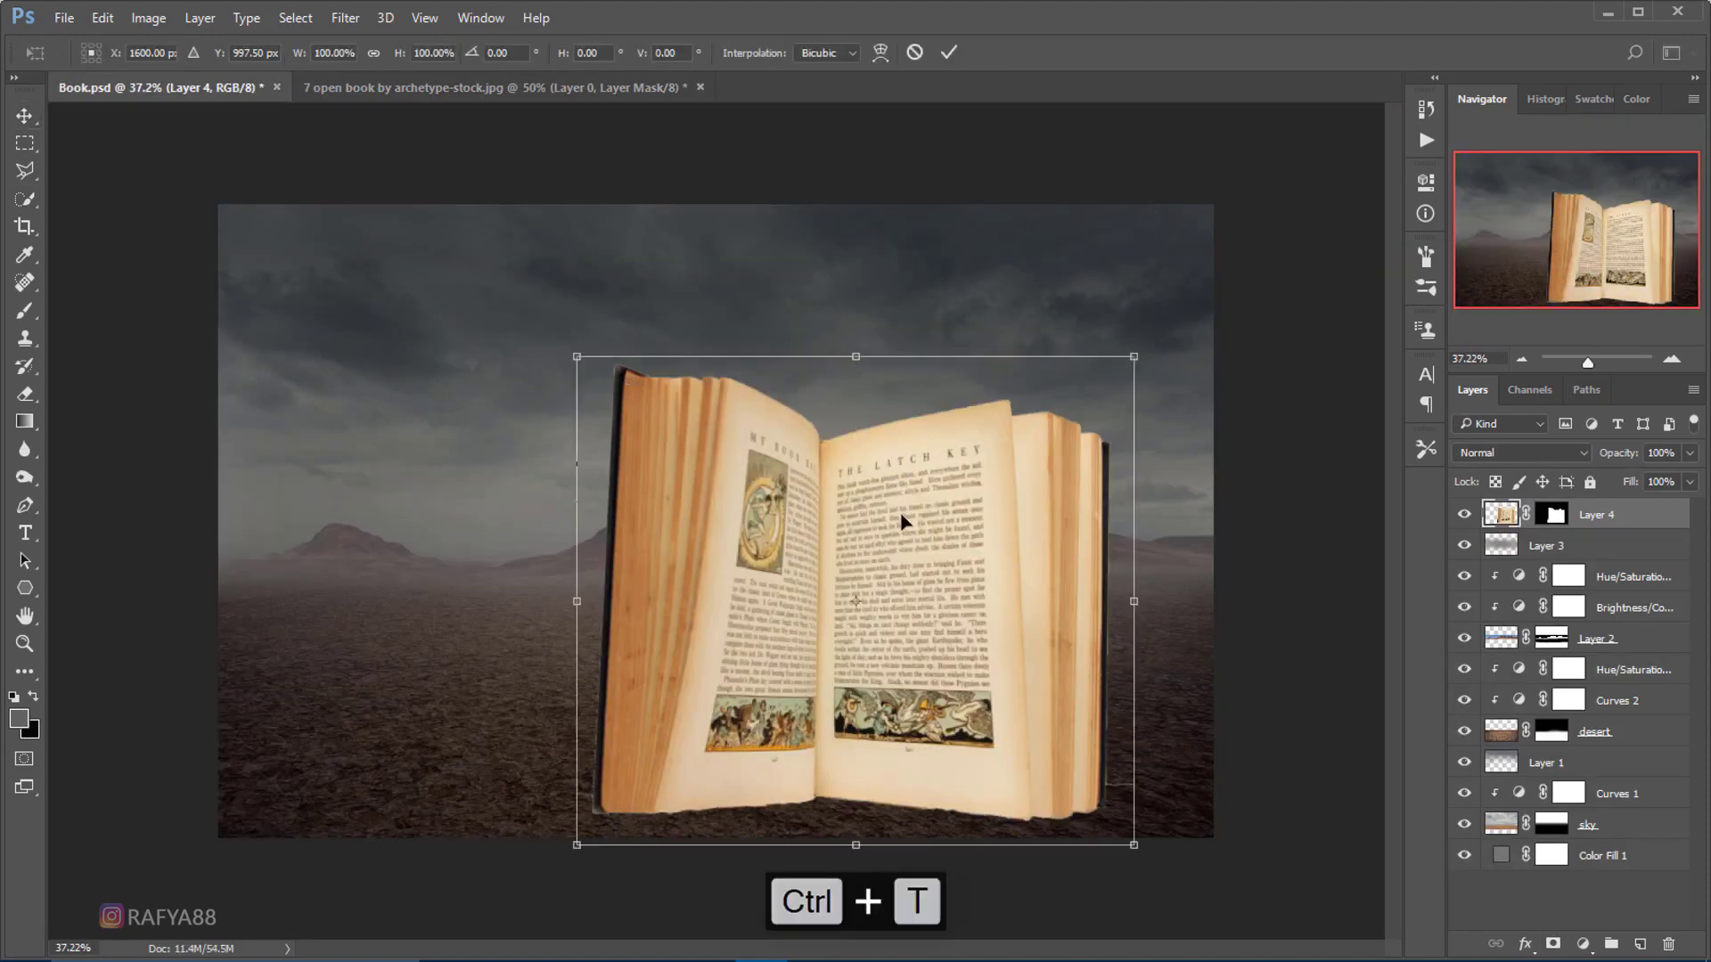
pyautogui.moveTo(901, 516); pyautogui.dragTo(776, 419)
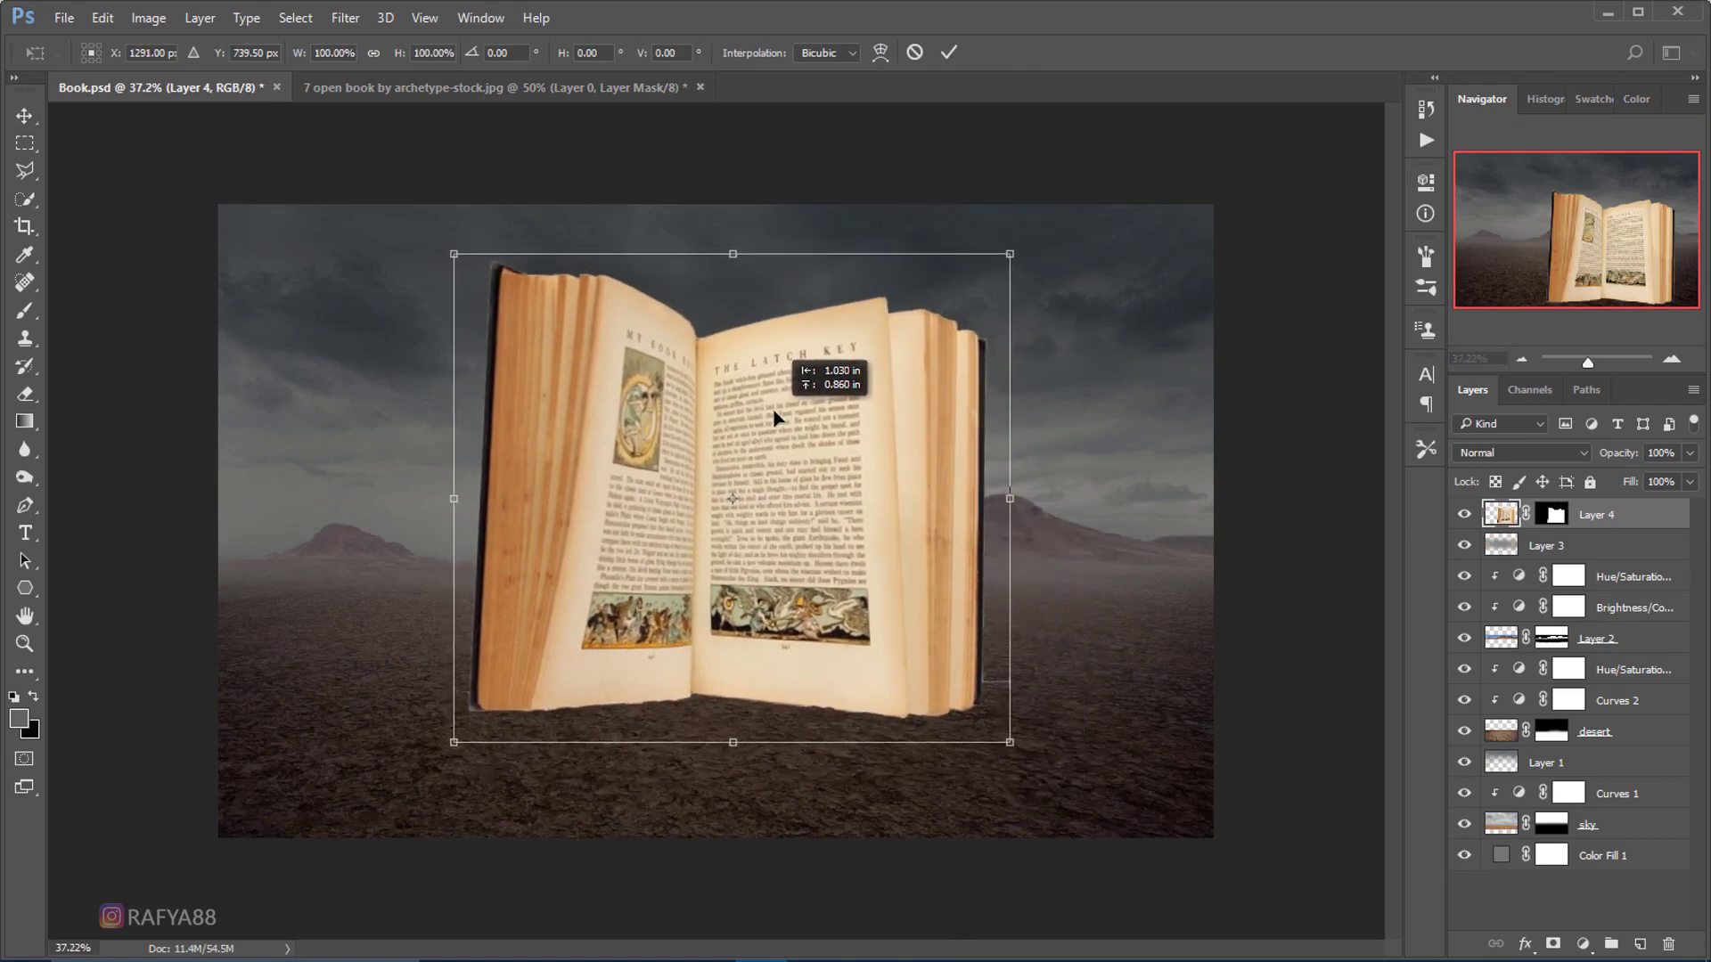
# - Perspective-transform the book to widen its top, nudging it up slightly
pyautogui.rightClick(777, 365)
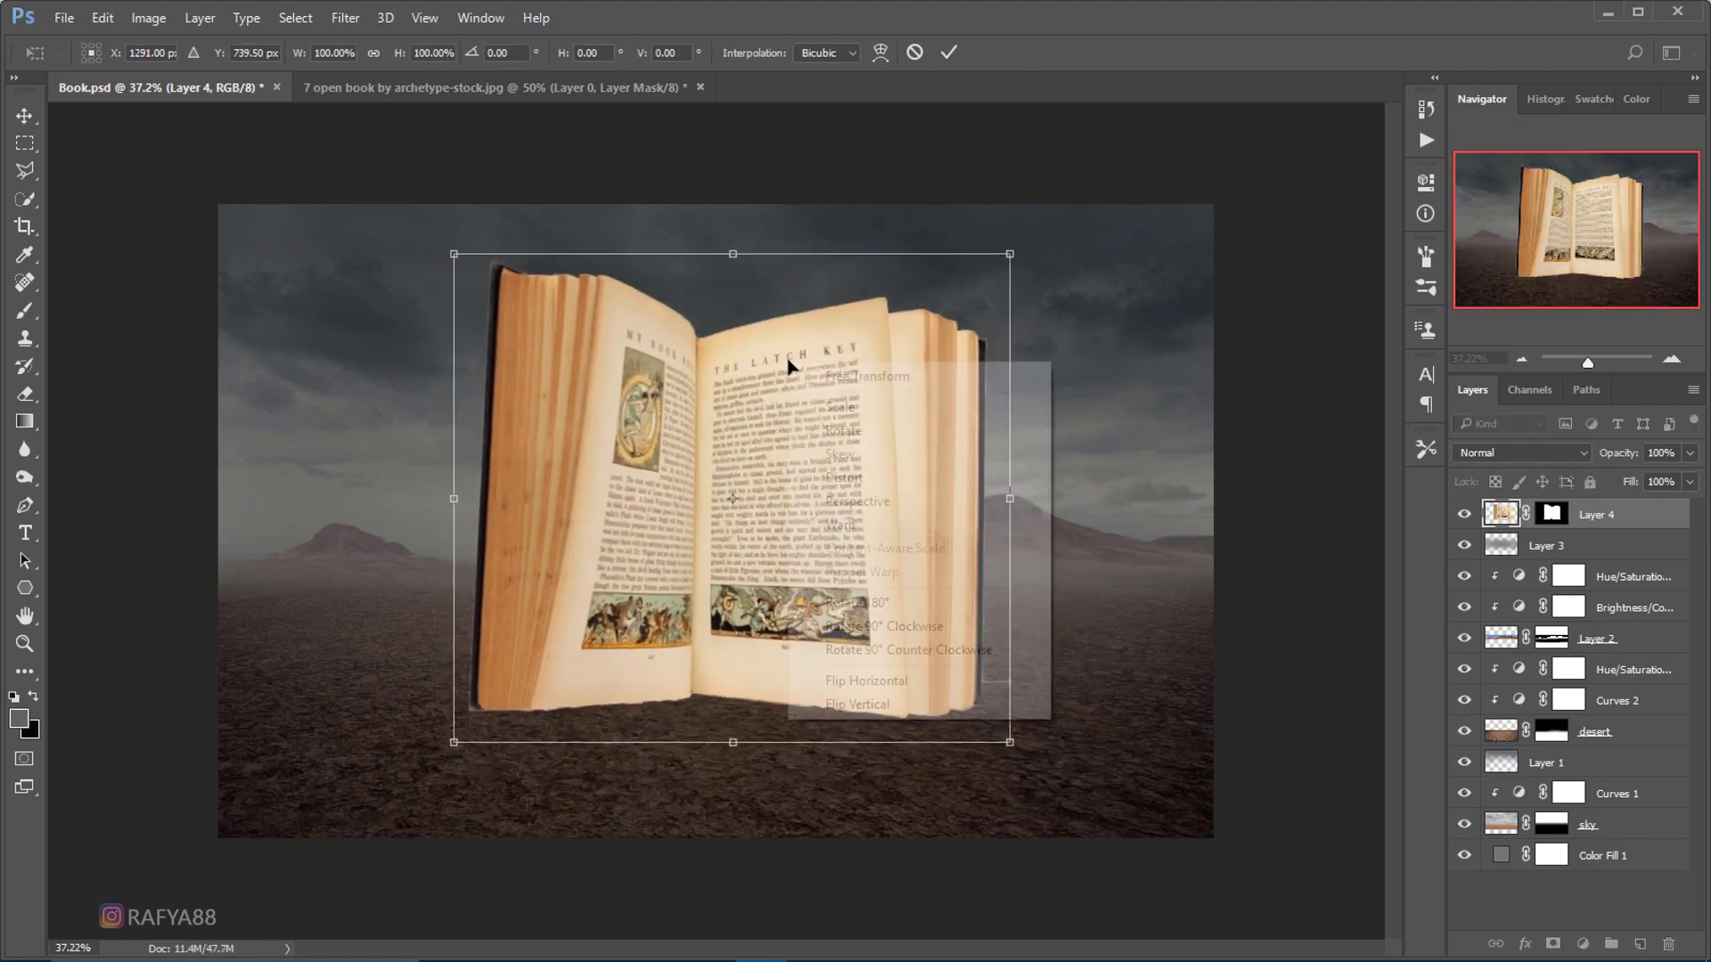
pyautogui.click(869, 498)
pyautogui.moveTo(455, 256); pyautogui.dragTo(430, 260)
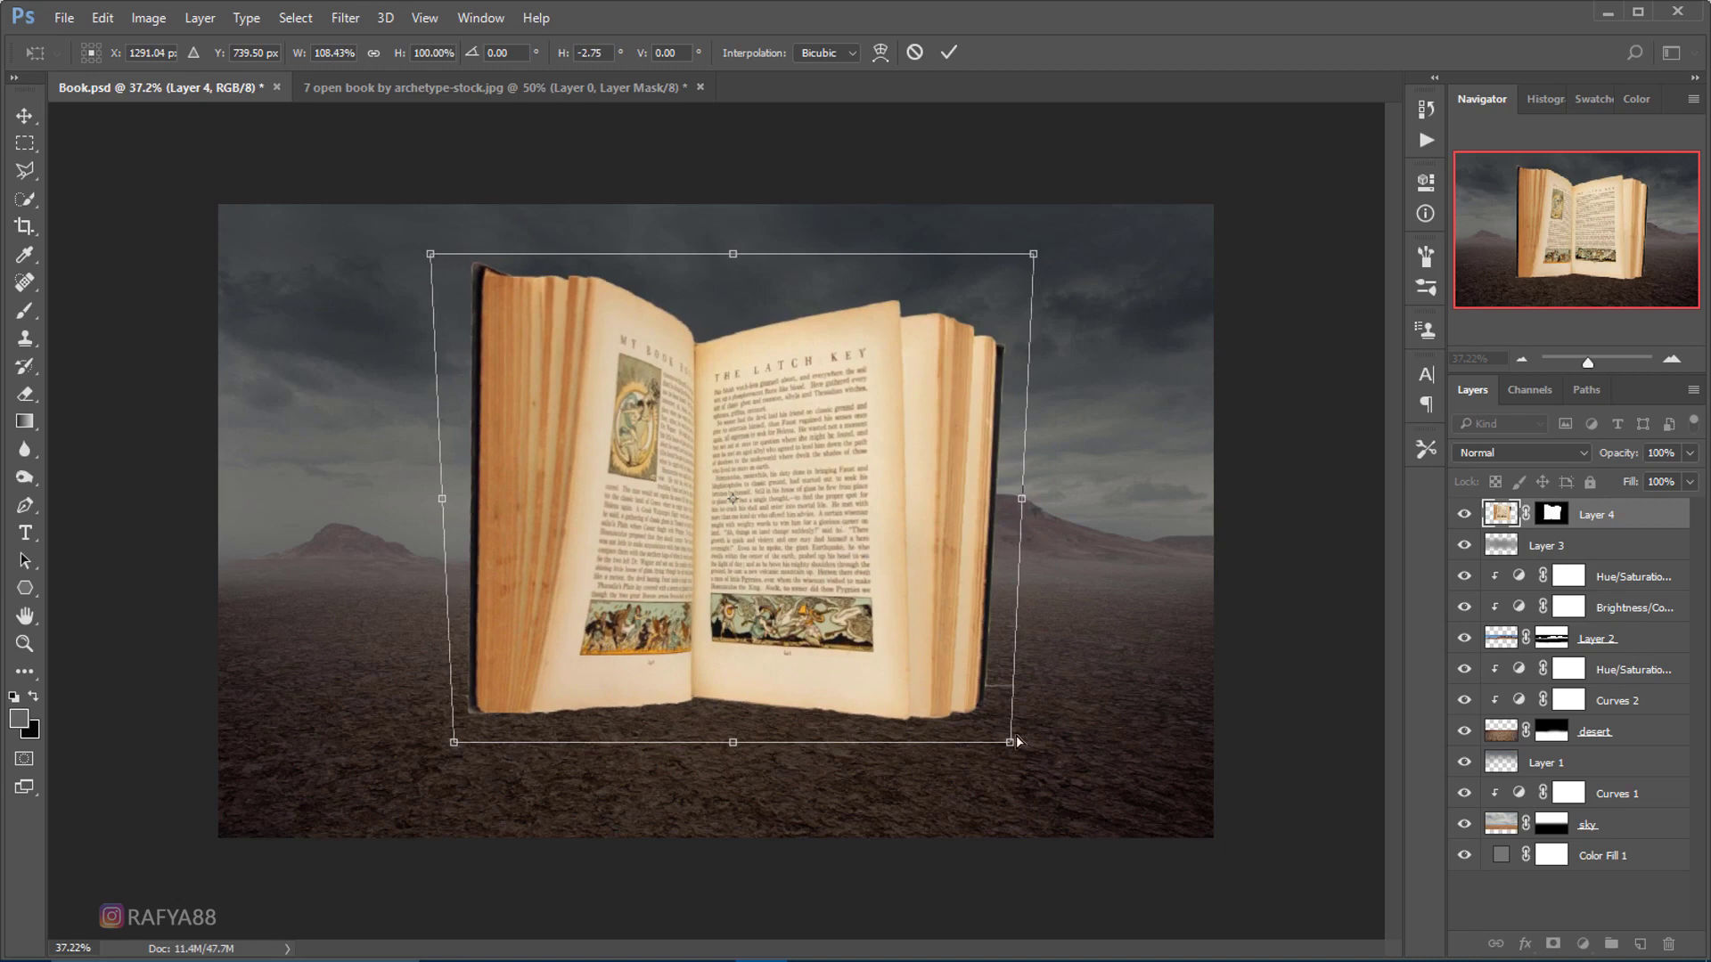
pyautogui.moveTo(900, 672); pyautogui.dragTo(894, 659)
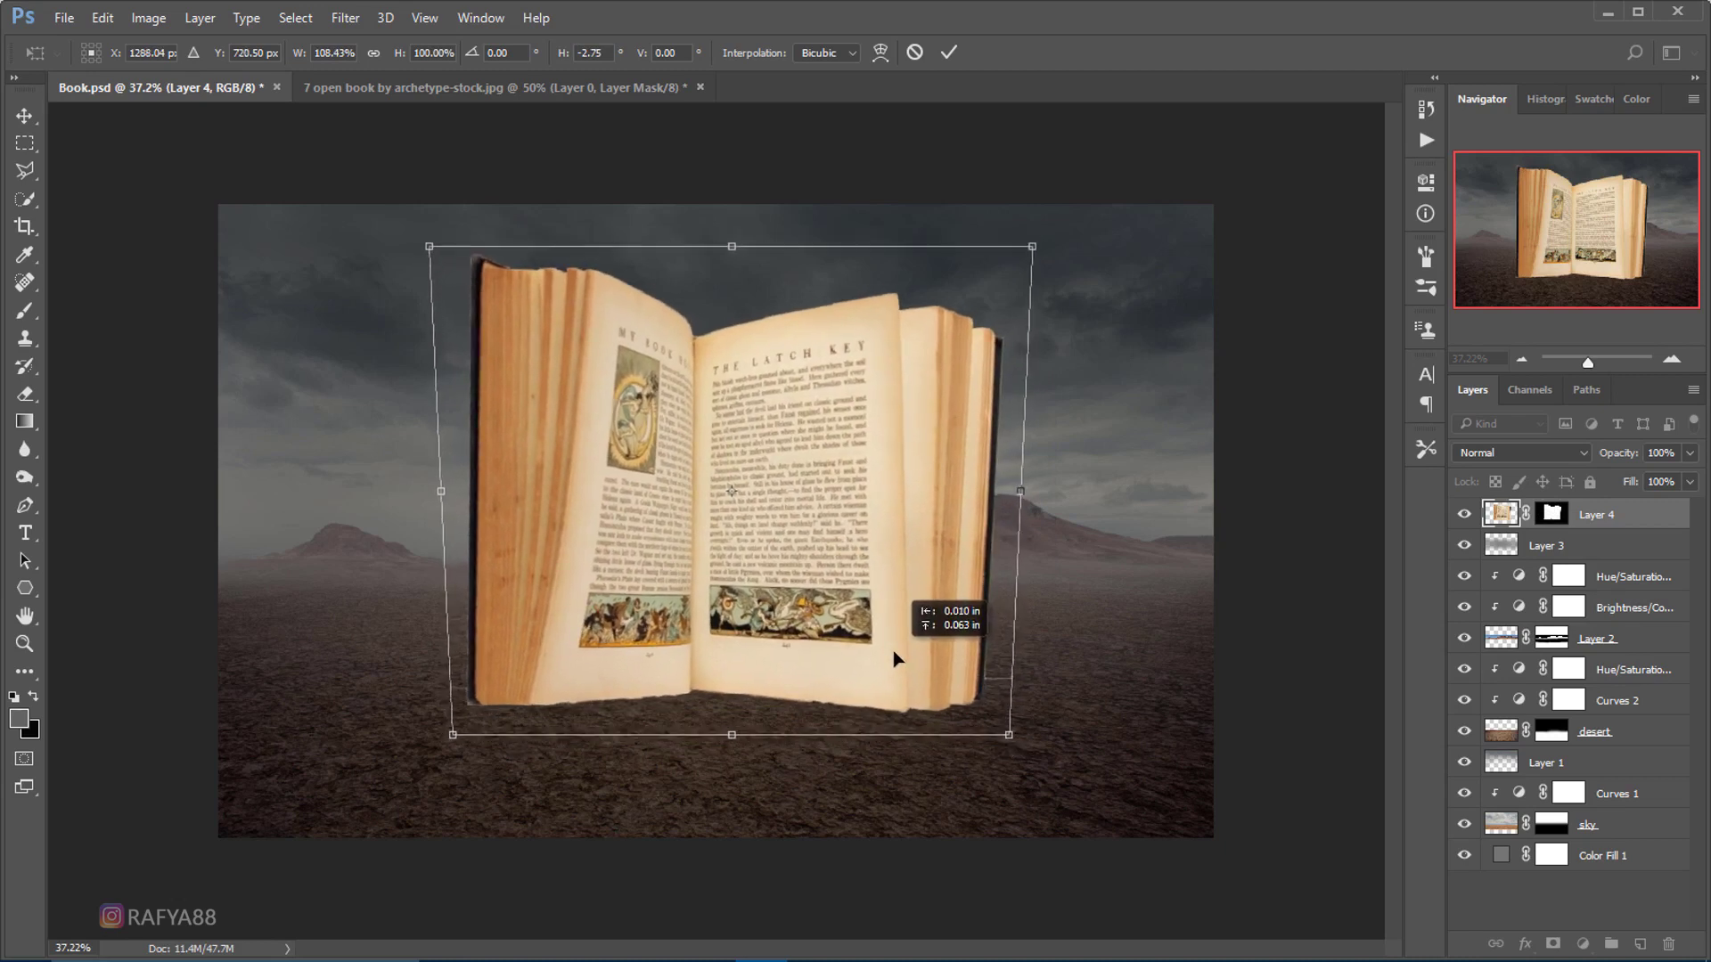
pyautogui.click(948, 51)
pyautogui.scroll(-2, 830, 428)
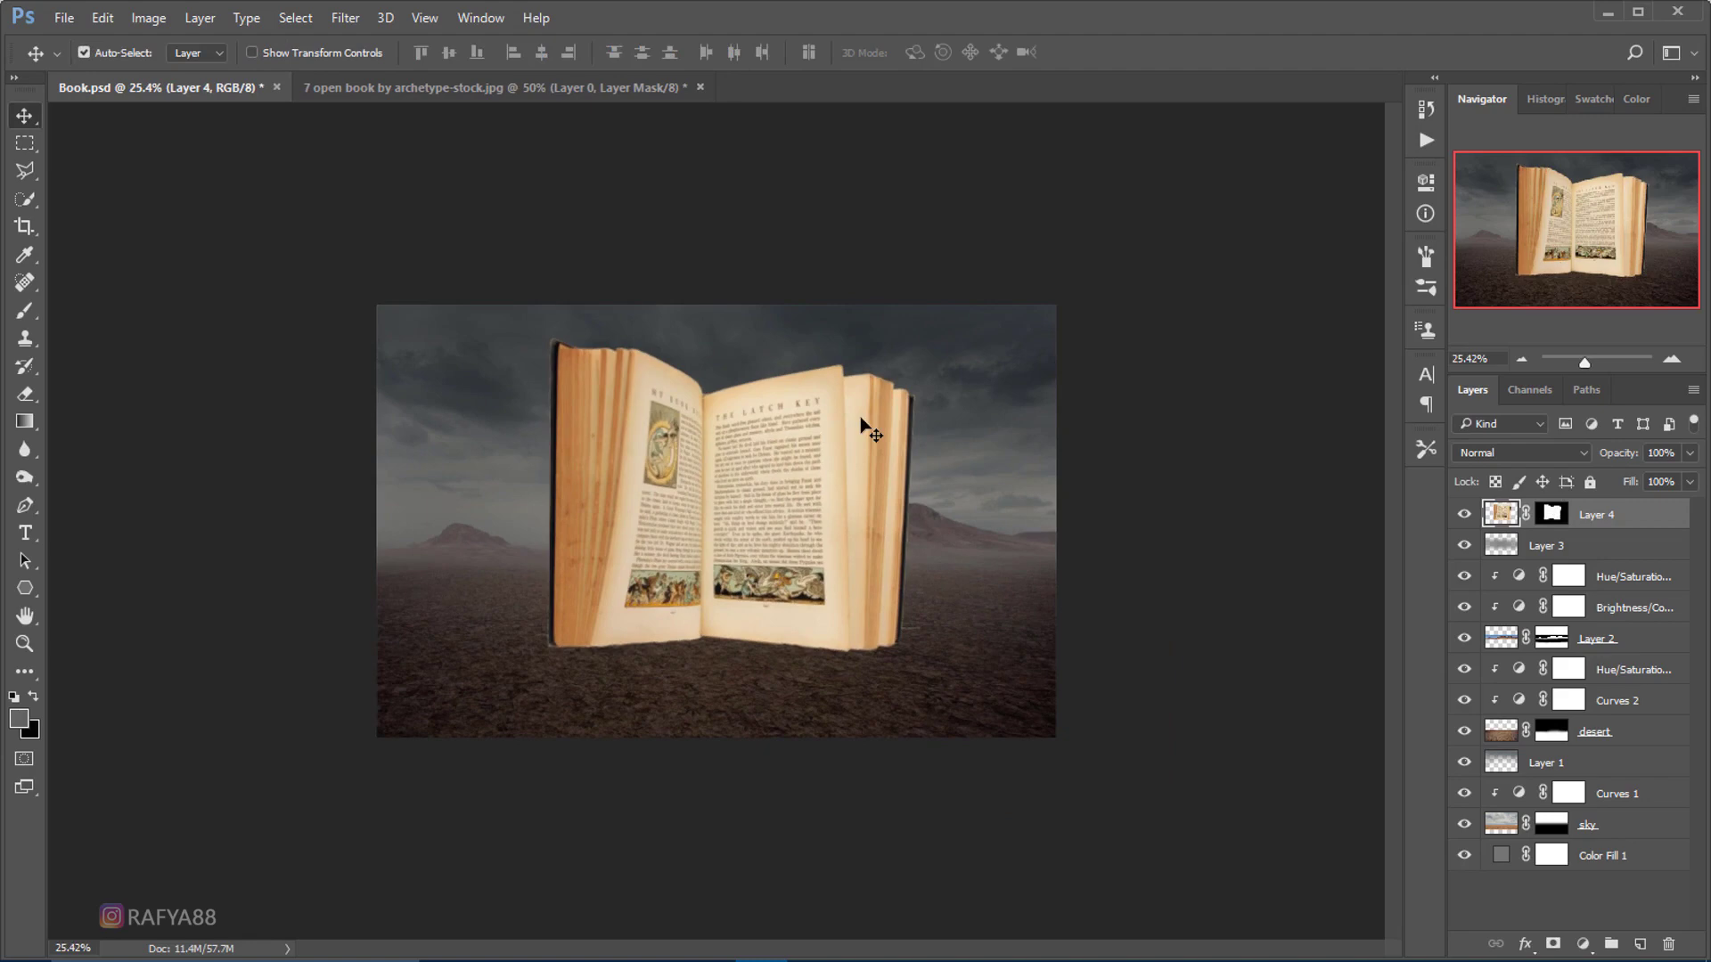
pyautogui.scroll(2, 734, 443)
pyautogui.scroll(1, 606, 434)
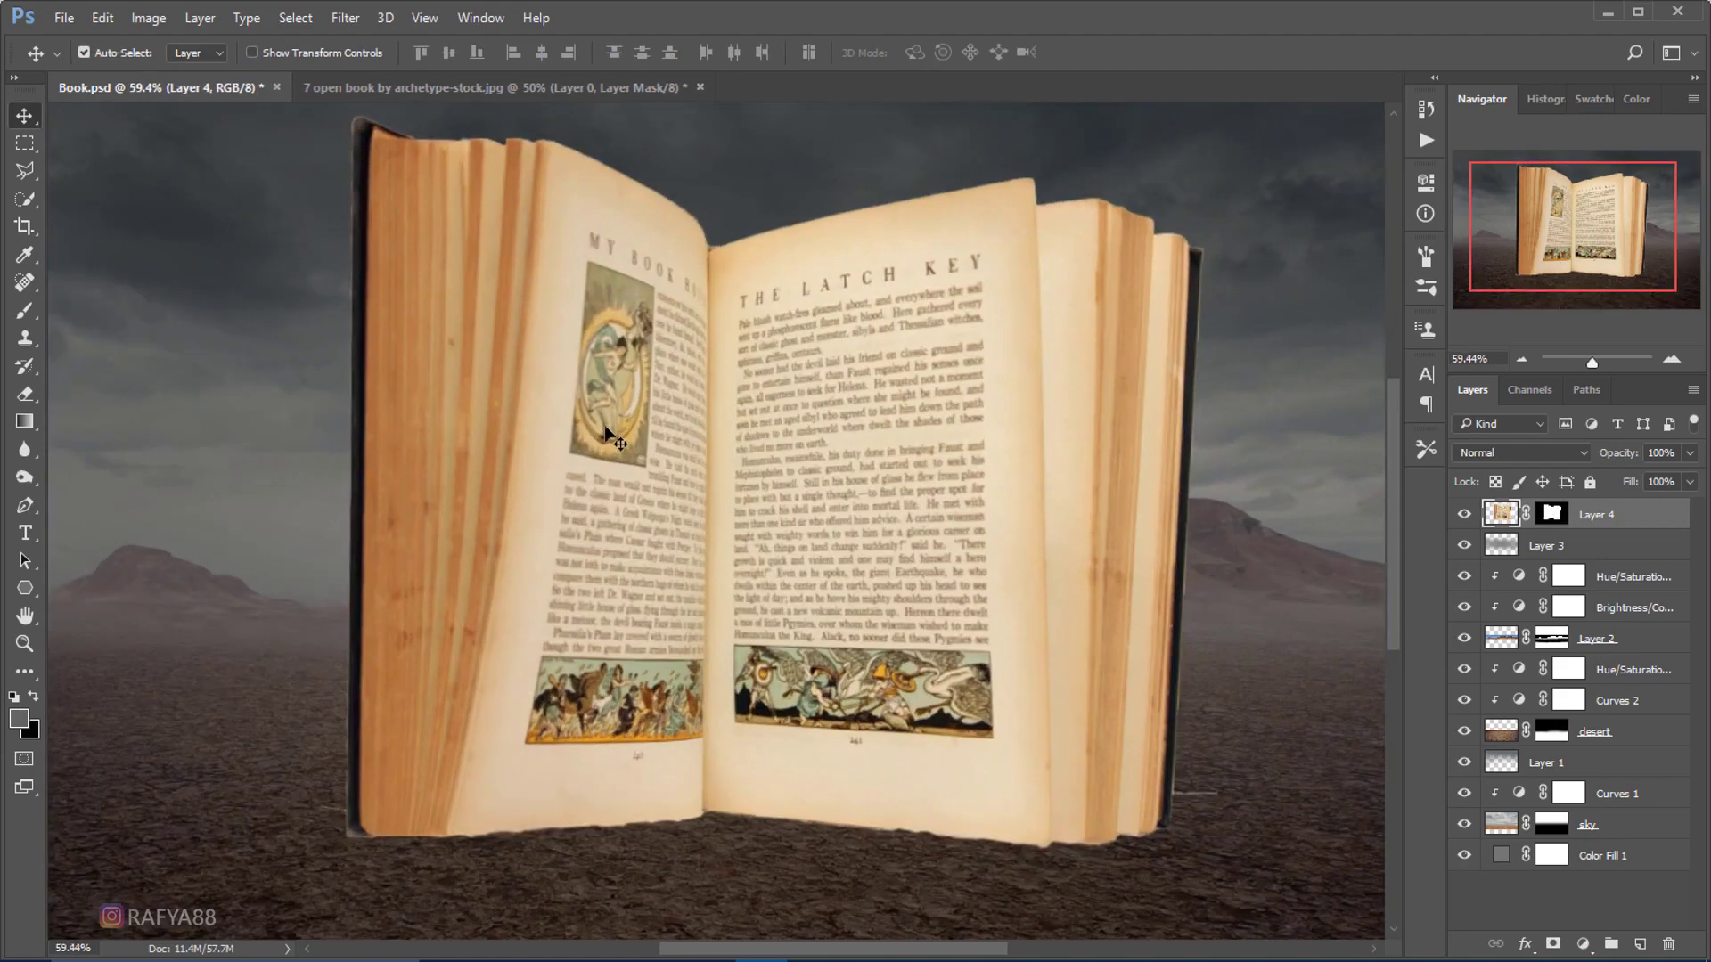
# - Refine the book's mask edge: Radius 2 px, Shift Edge -49%, Feather 0.6 px
pyautogui.rightClick(1555, 520)
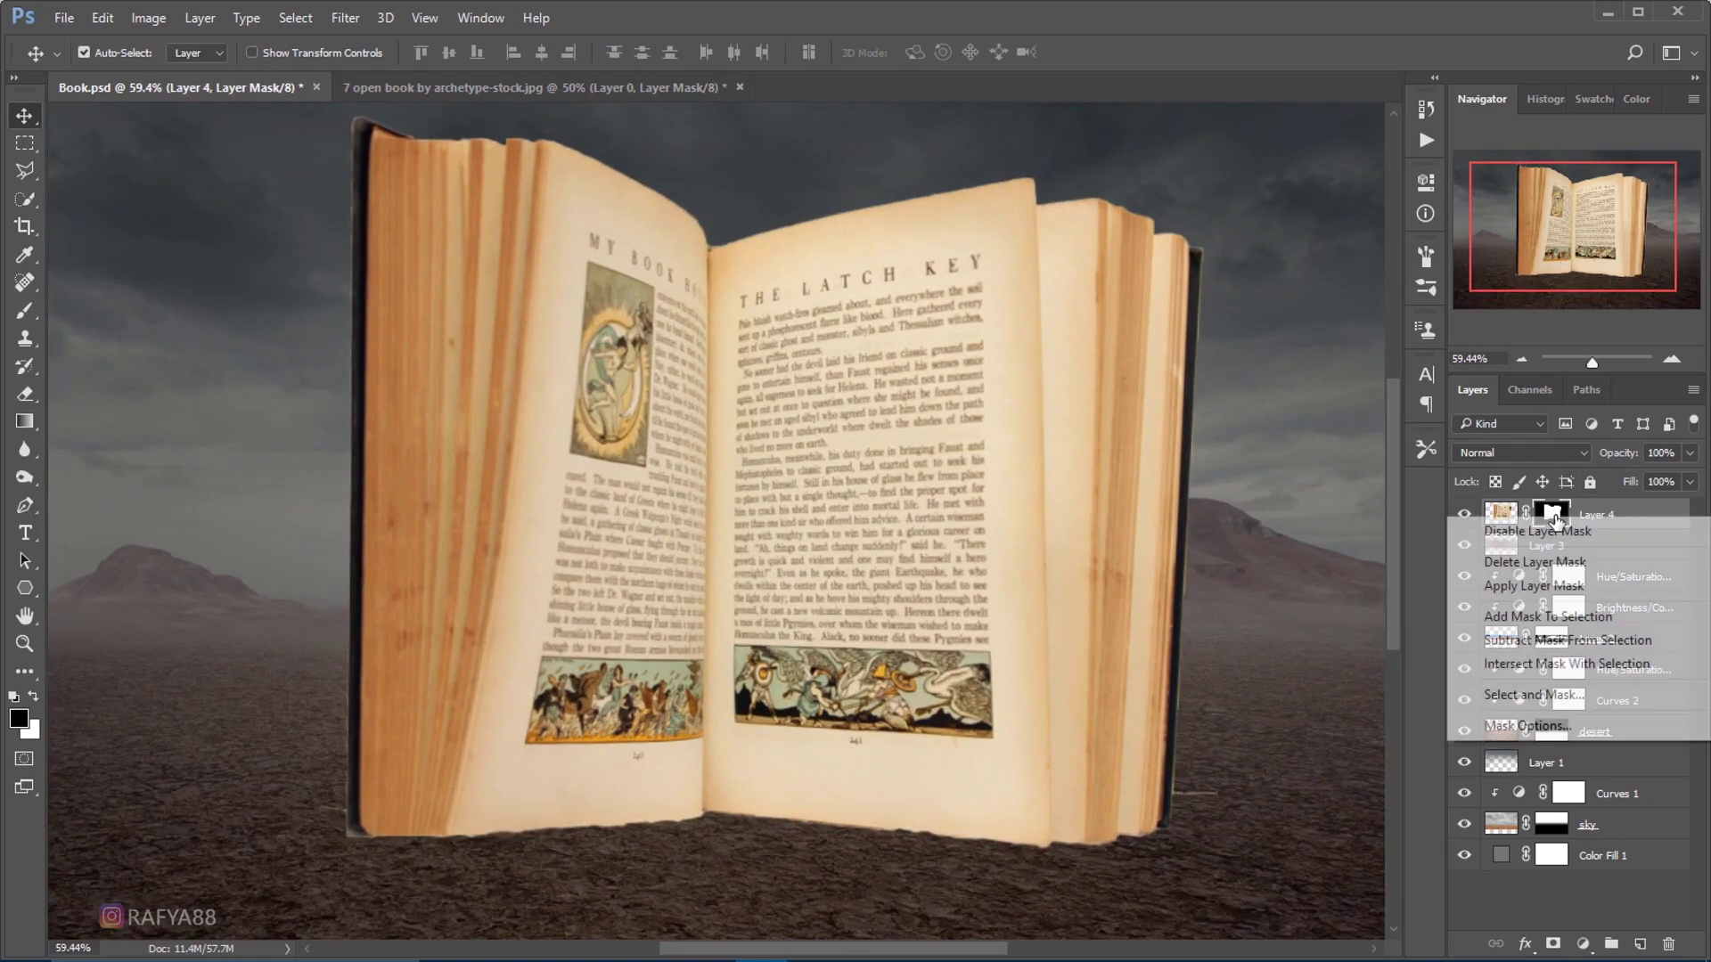
pyautogui.click(1574, 702)
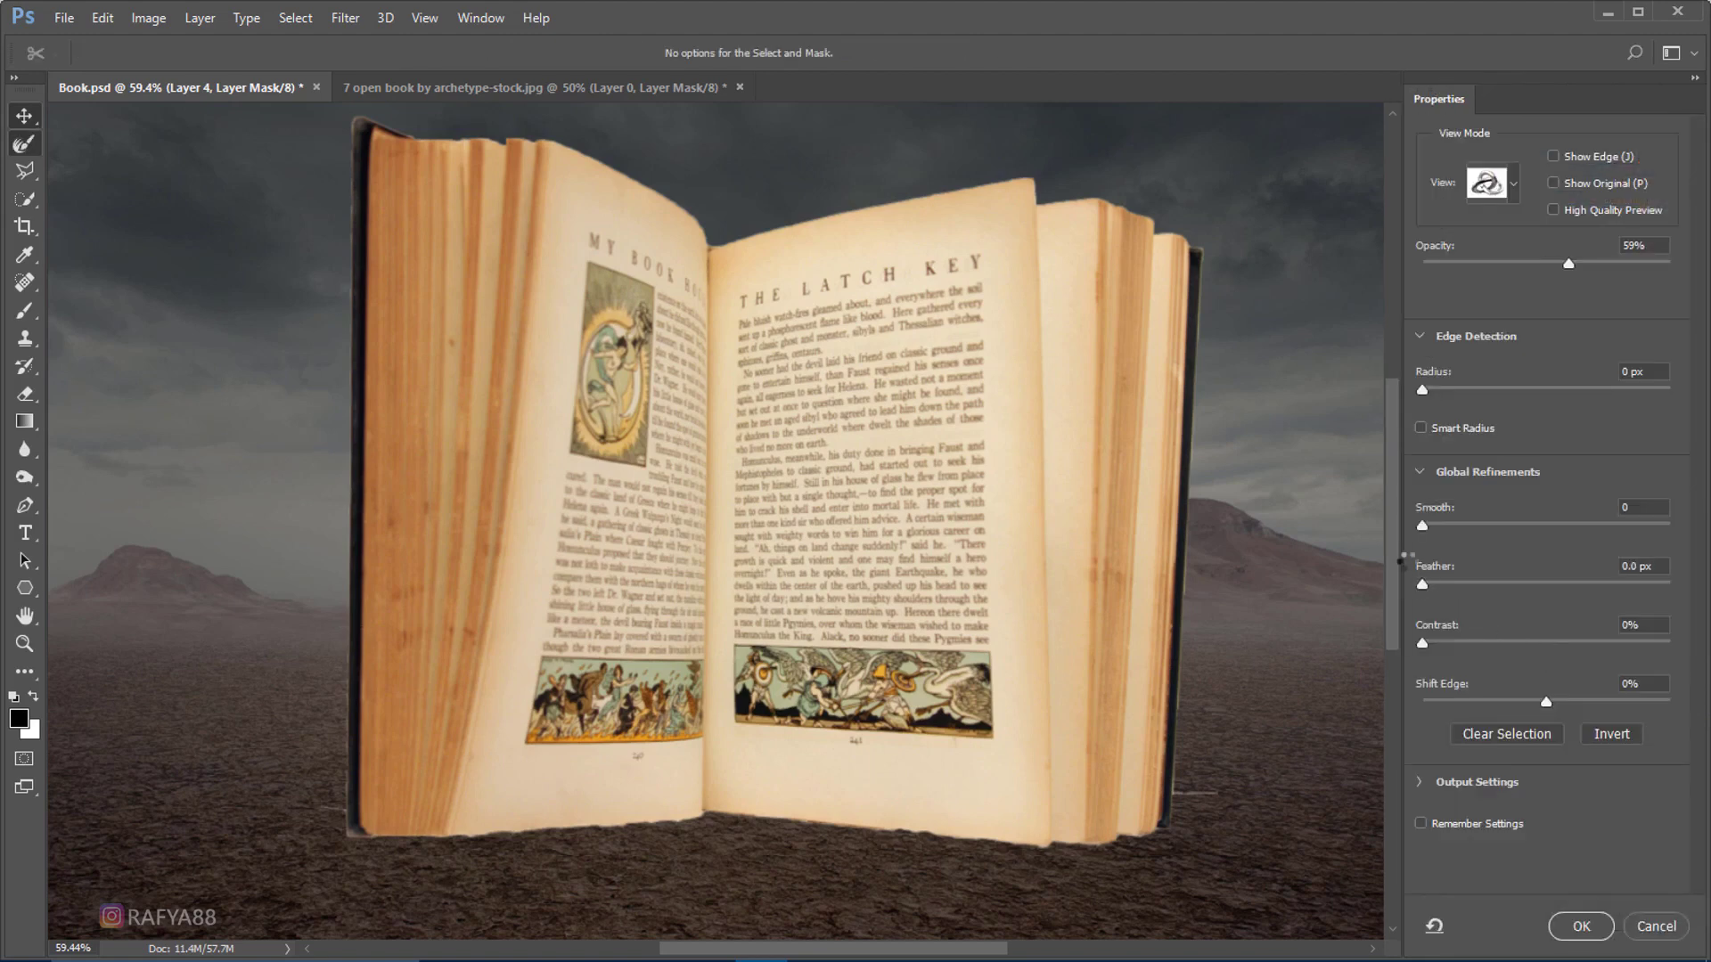
pyautogui.moveTo(1432, 389); pyautogui.dragTo(1456, 390)
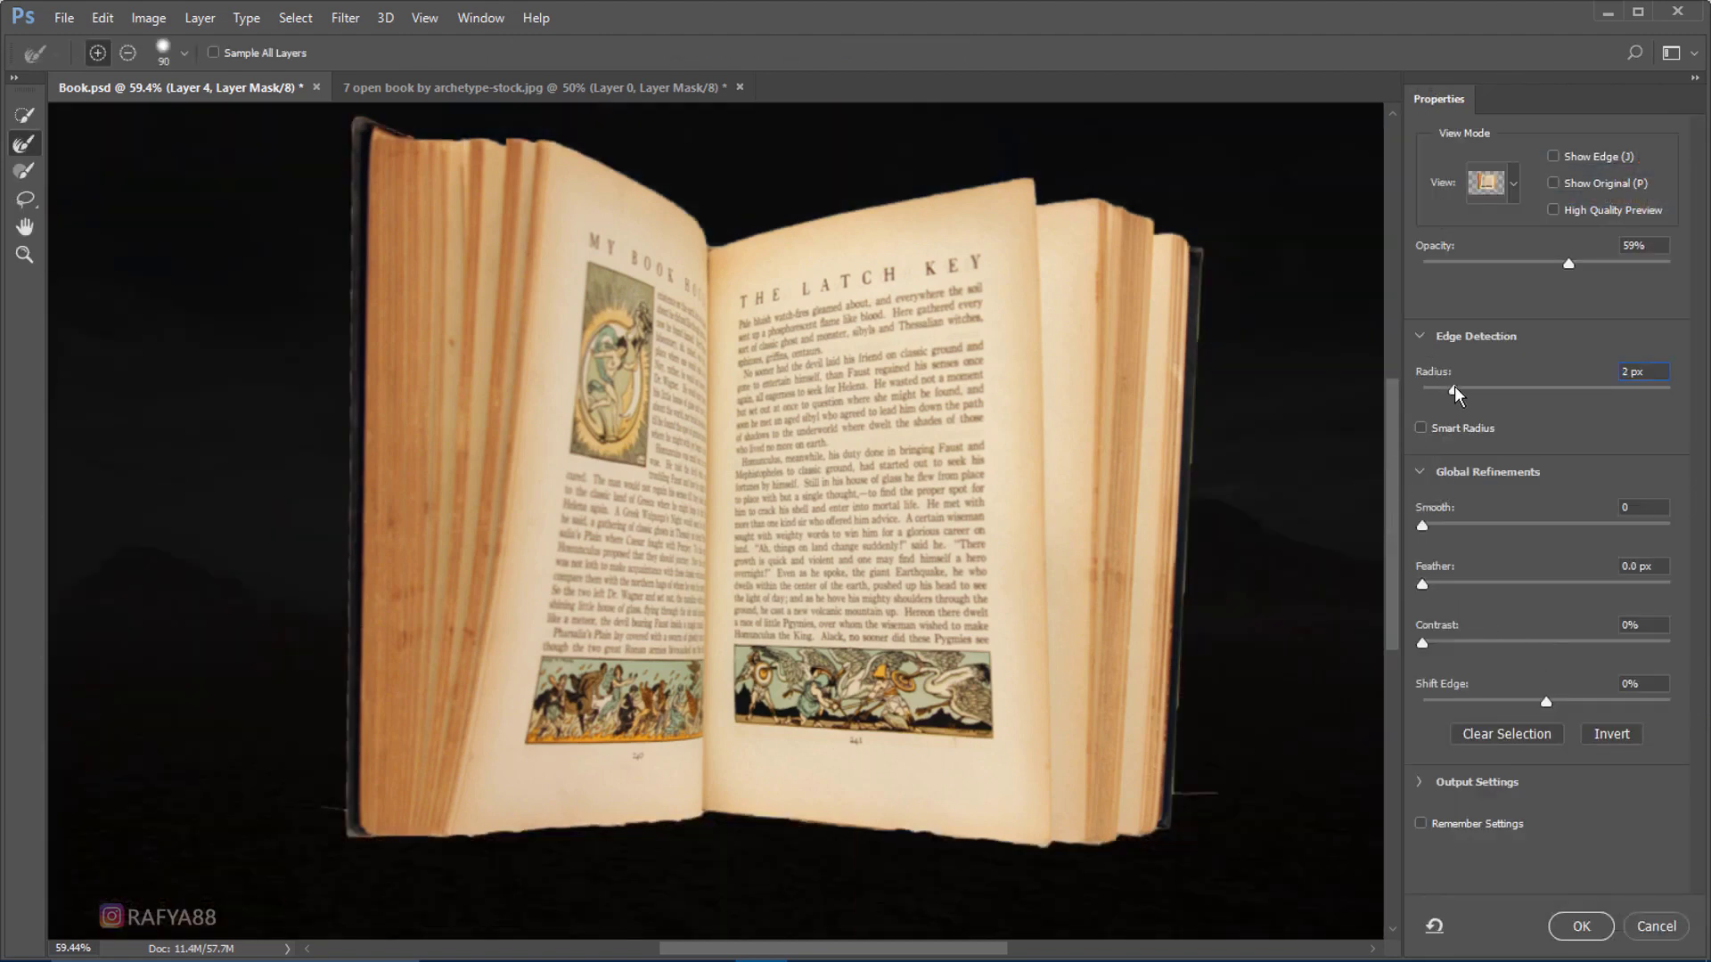
pyautogui.click(1493, 701)
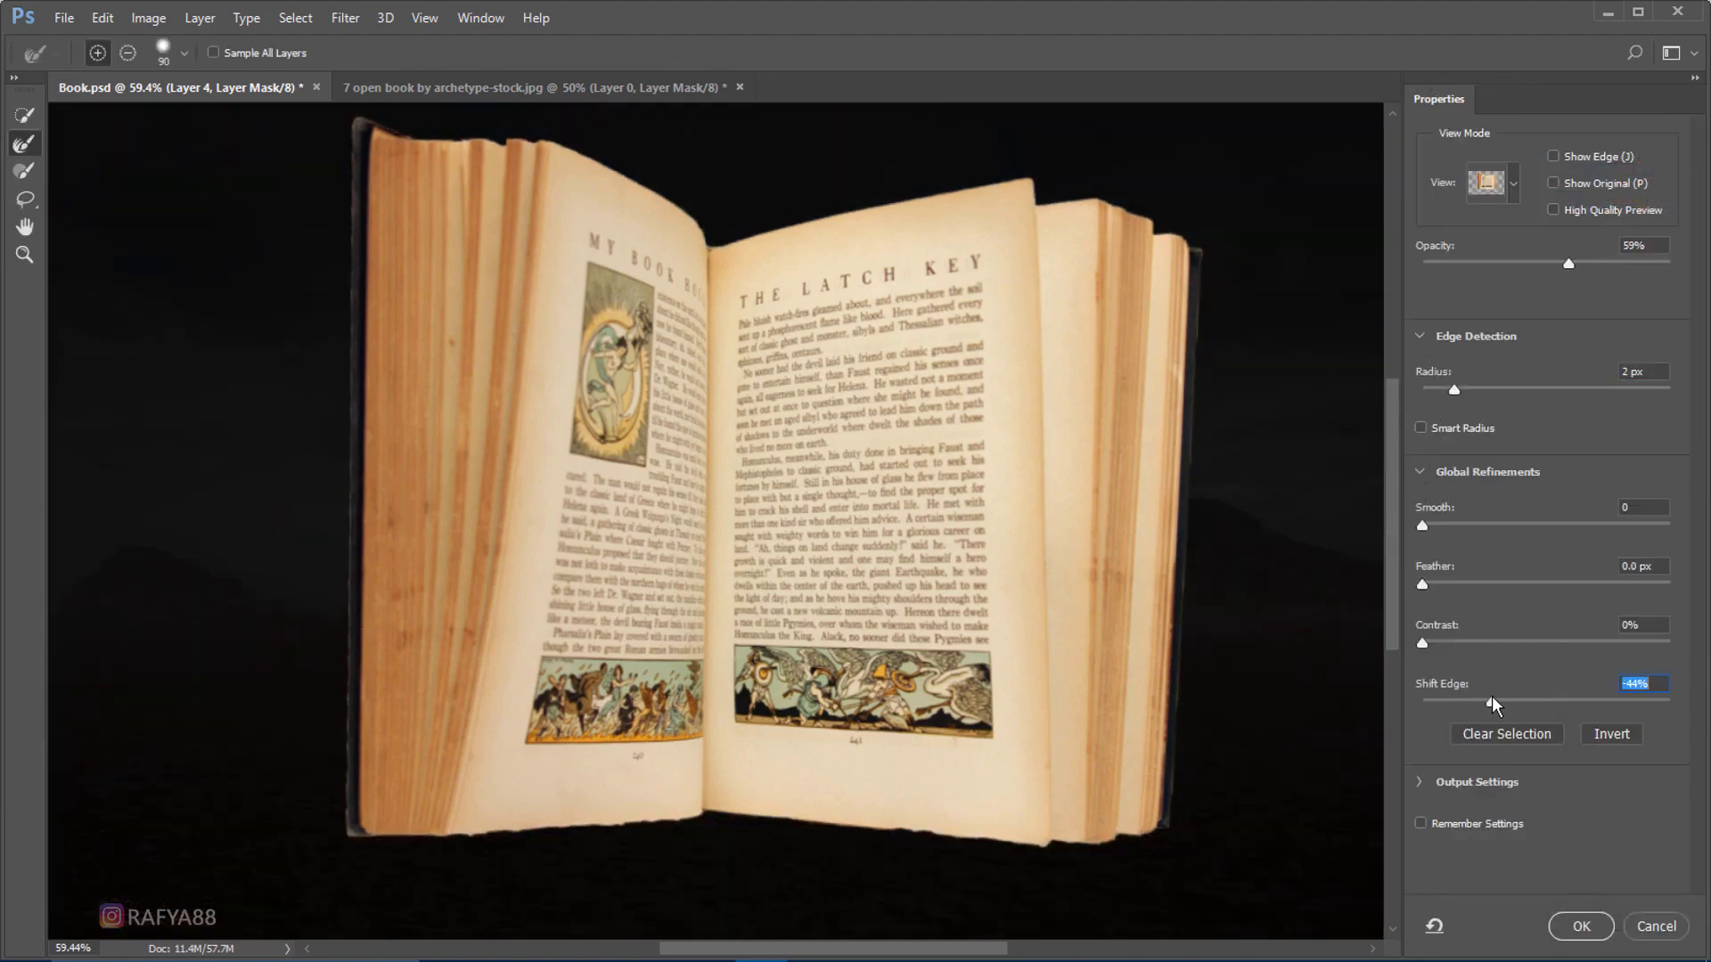
pyautogui.moveTo(1492, 704); pyautogui.dragTo(1484, 702)
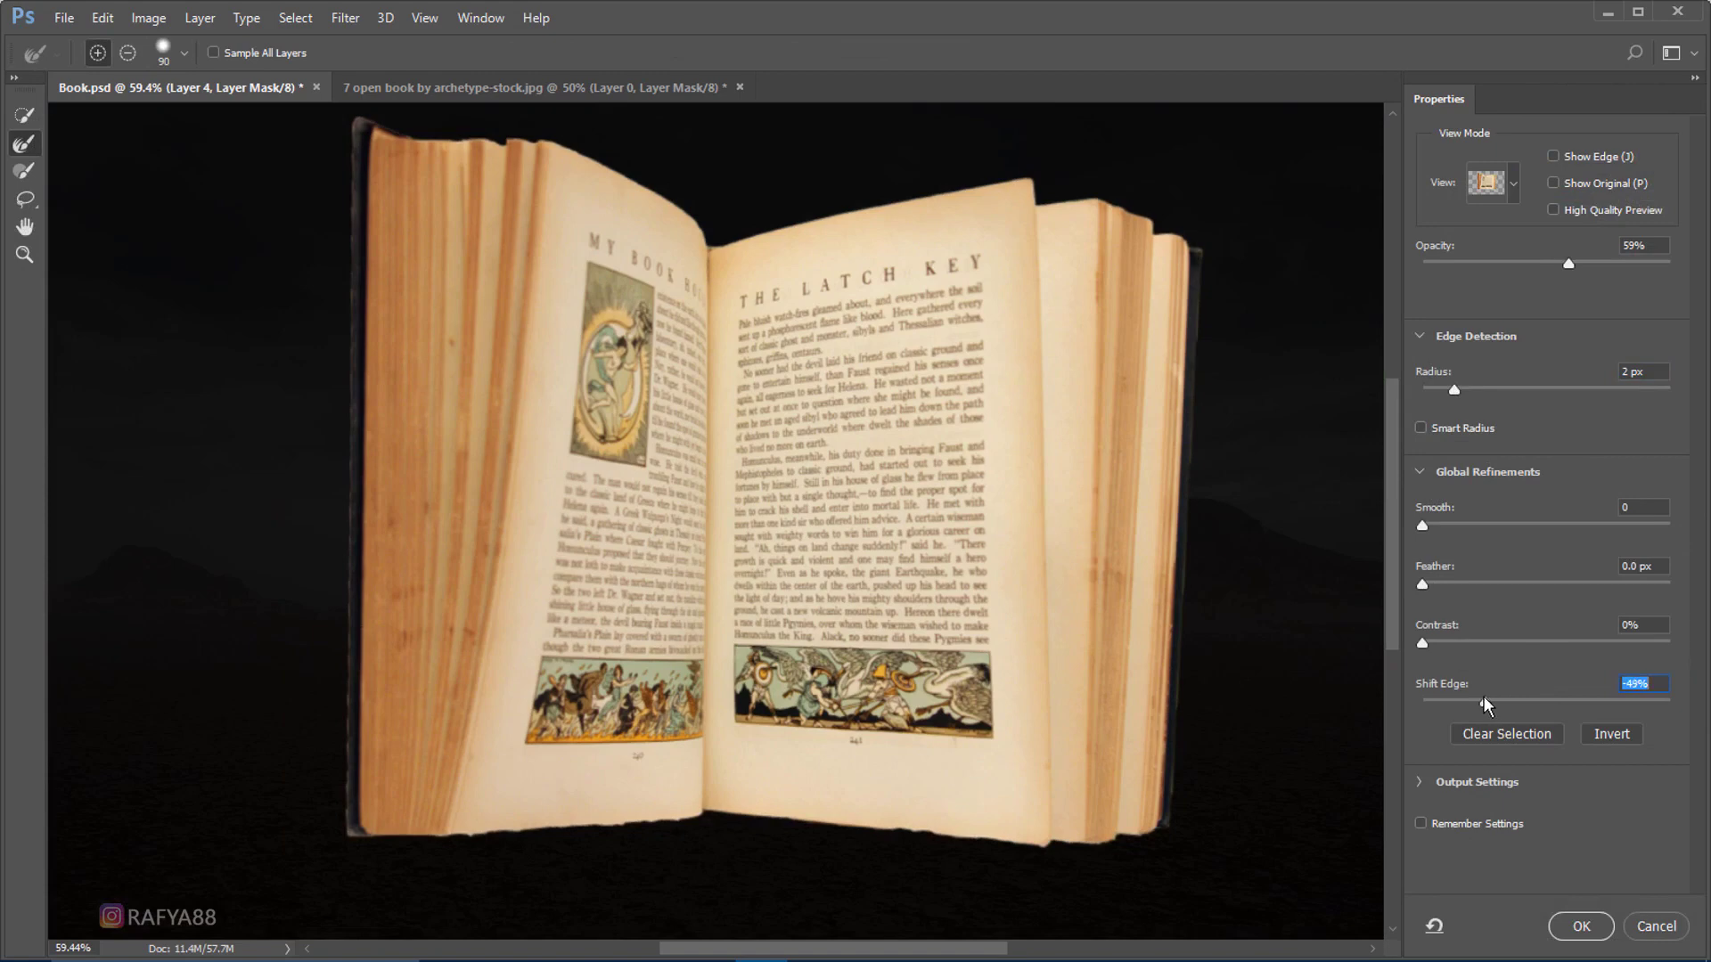
pyautogui.click(1423, 584)
pyautogui.click(1579, 927)
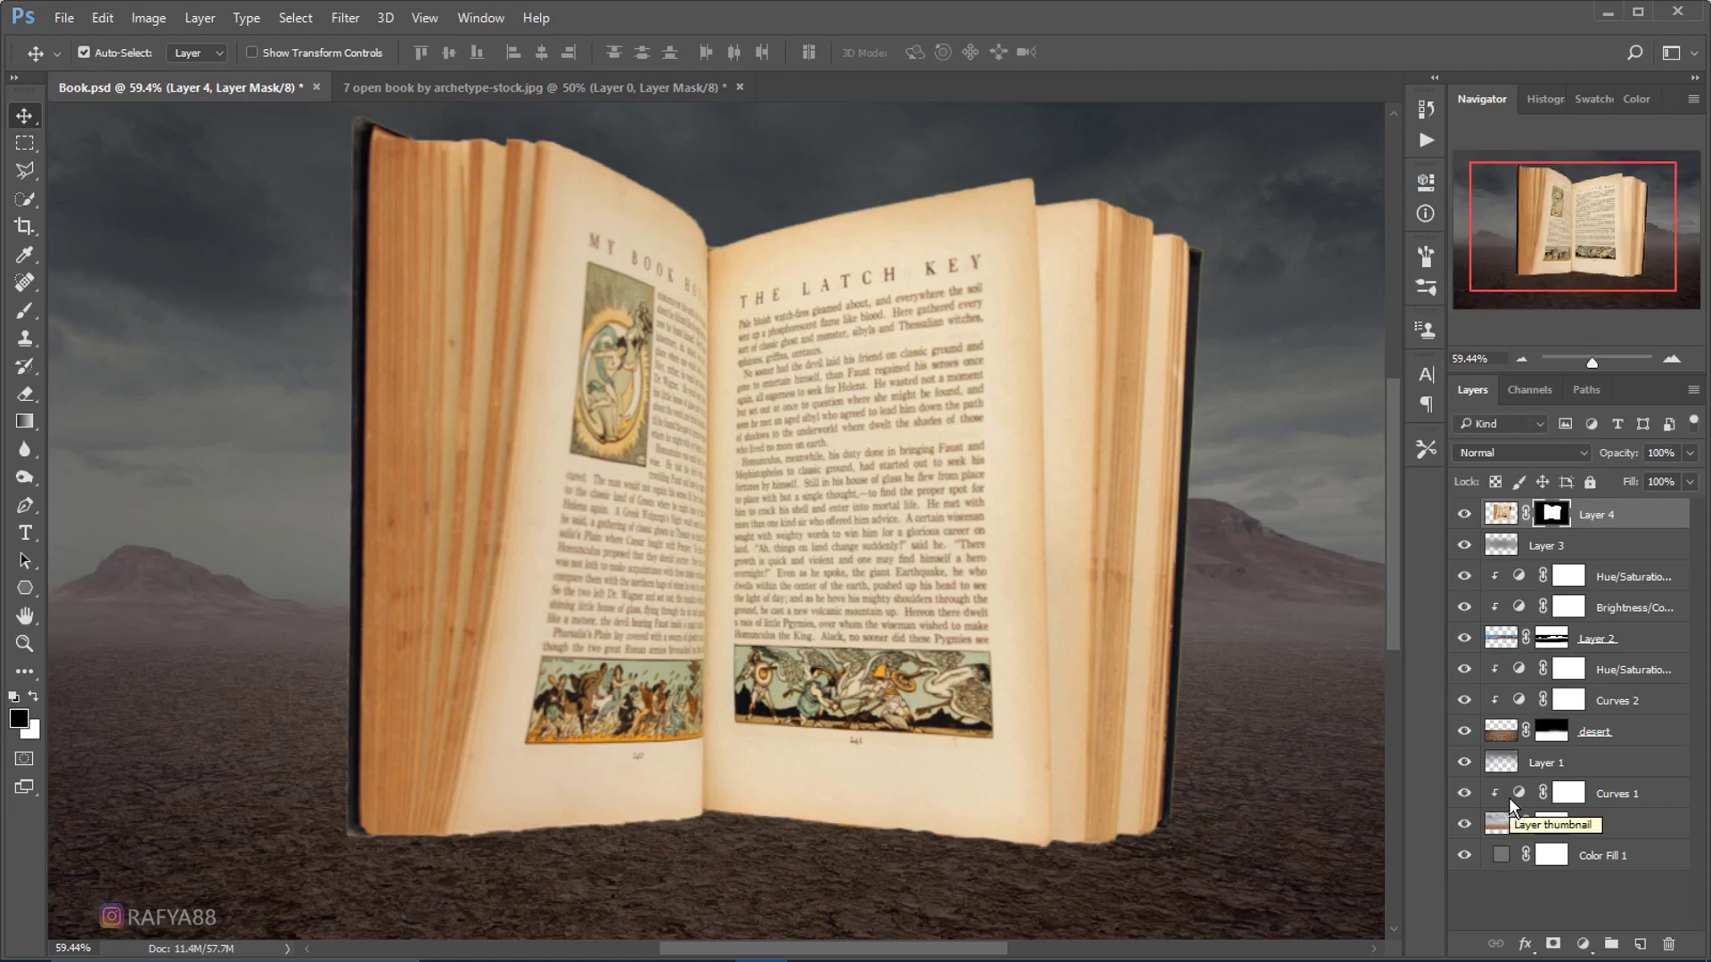
# - Scale the book to about 88%, tilt it slightly and lower it on the desert
pyautogui.scroll(-3, 791, 546)
pyautogui.scroll(-2, 851, 526)
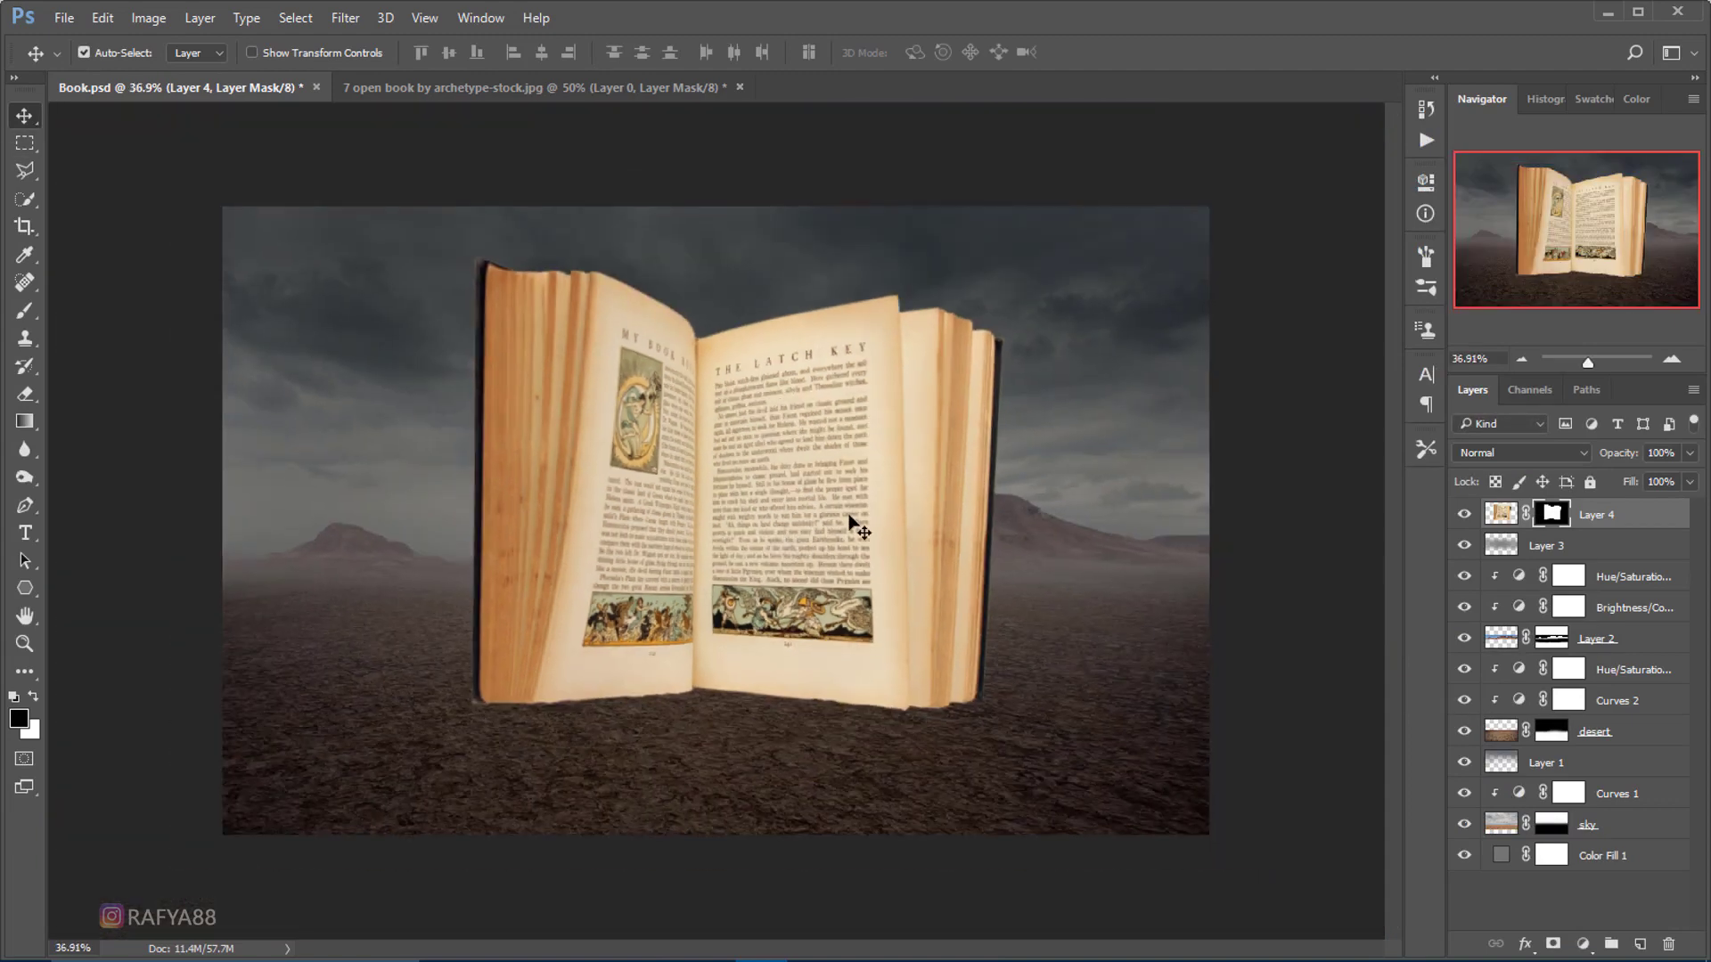
pyautogui.scroll(-1, 851, 526)
pyautogui.scroll(-1, 921, 534)
pyautogui.scroll(1, 664, 454)
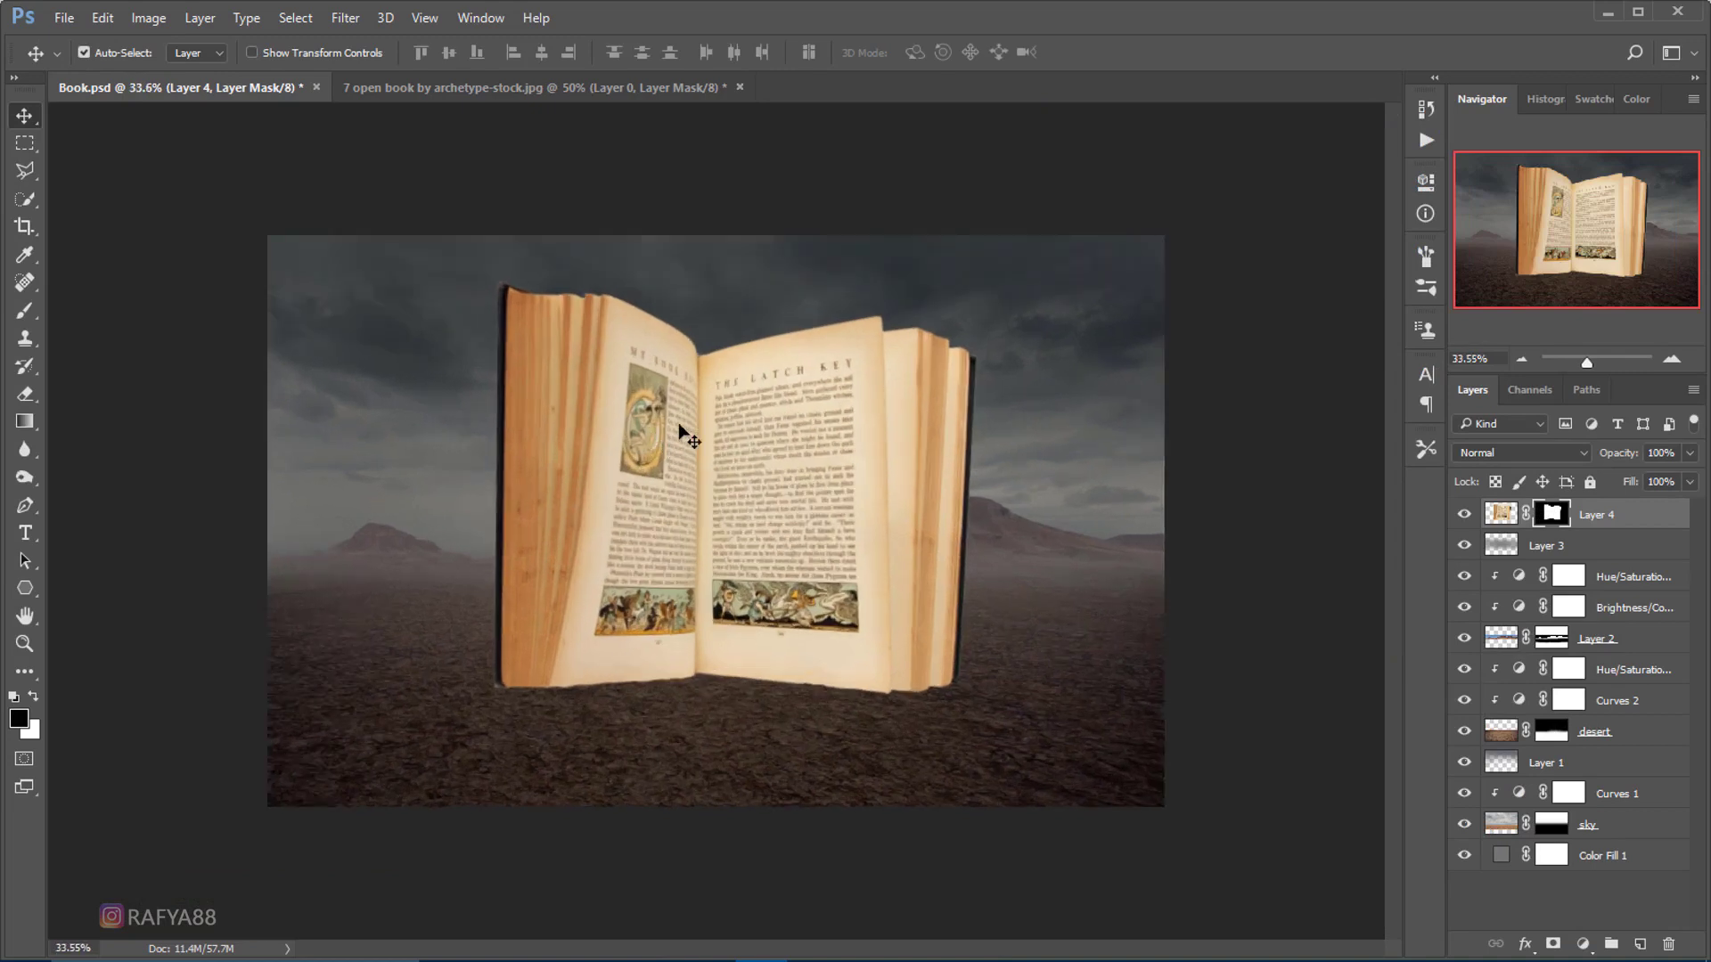
pyautogui.hotkey('ctrl', 't')
pyautogui.moveTo(999, 269)
pyautogui.mouseDown()
pyautogui.moveTo(970, 298)
pyautogui.moveTo(1043, 295)
pyautogui.mouseUp()
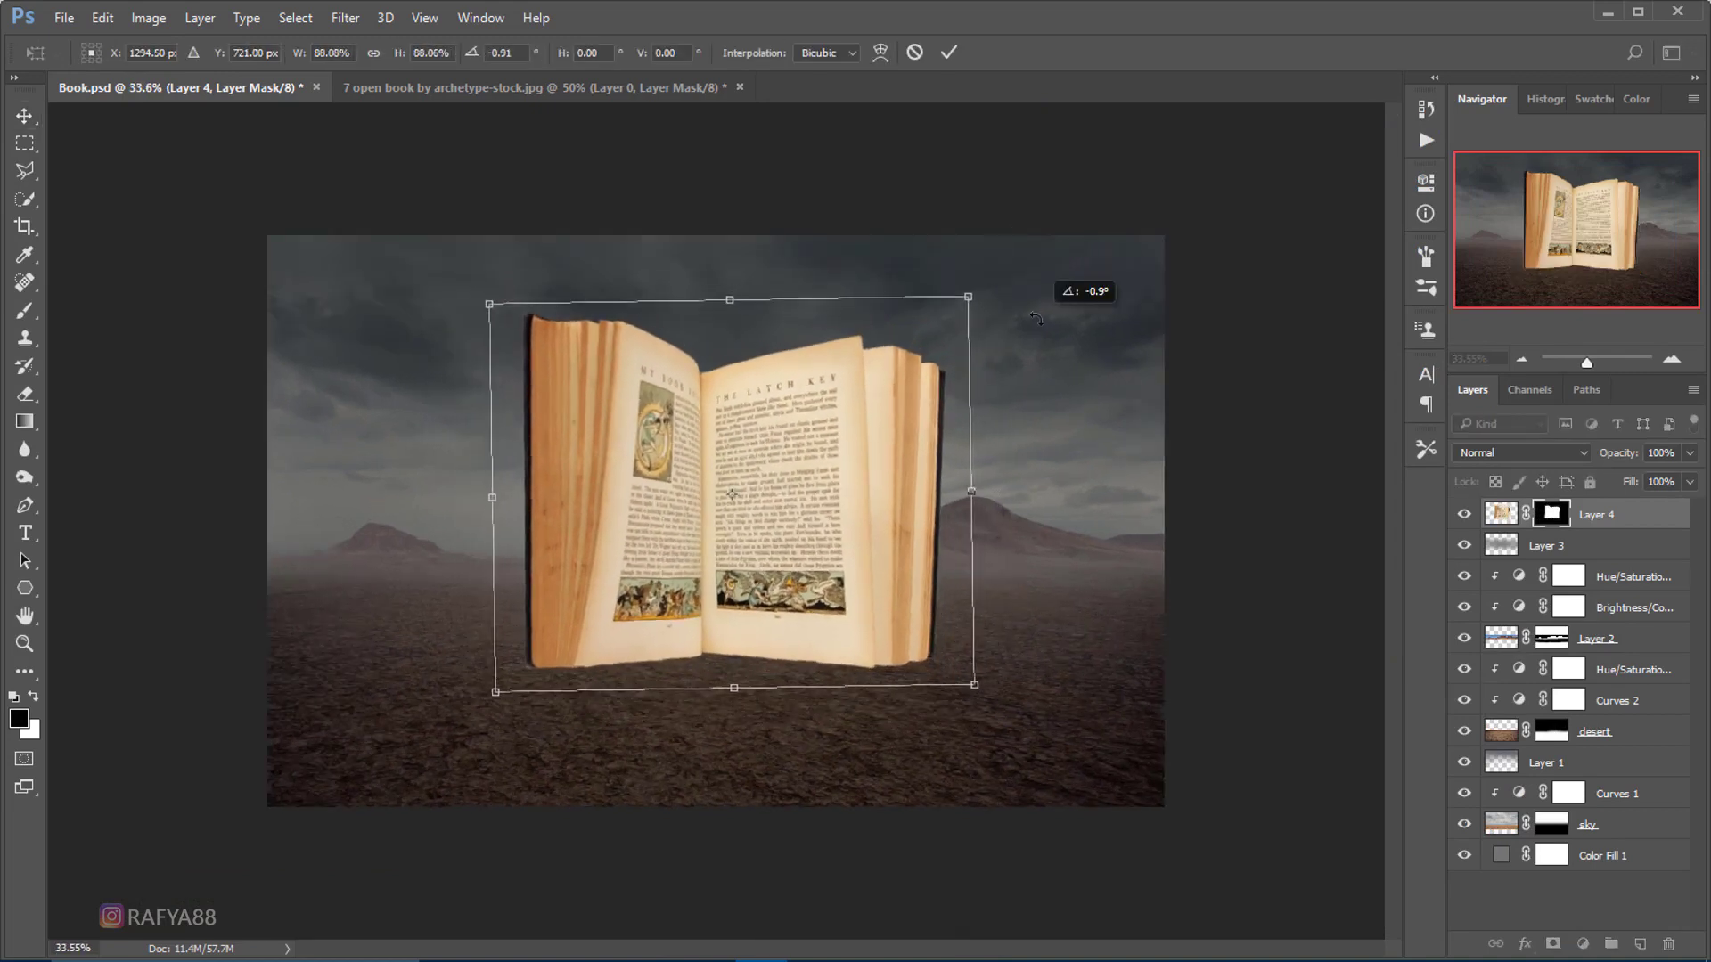
pyautogui.moveTo(824, 404); pyautogui.dragTo(821, 407)
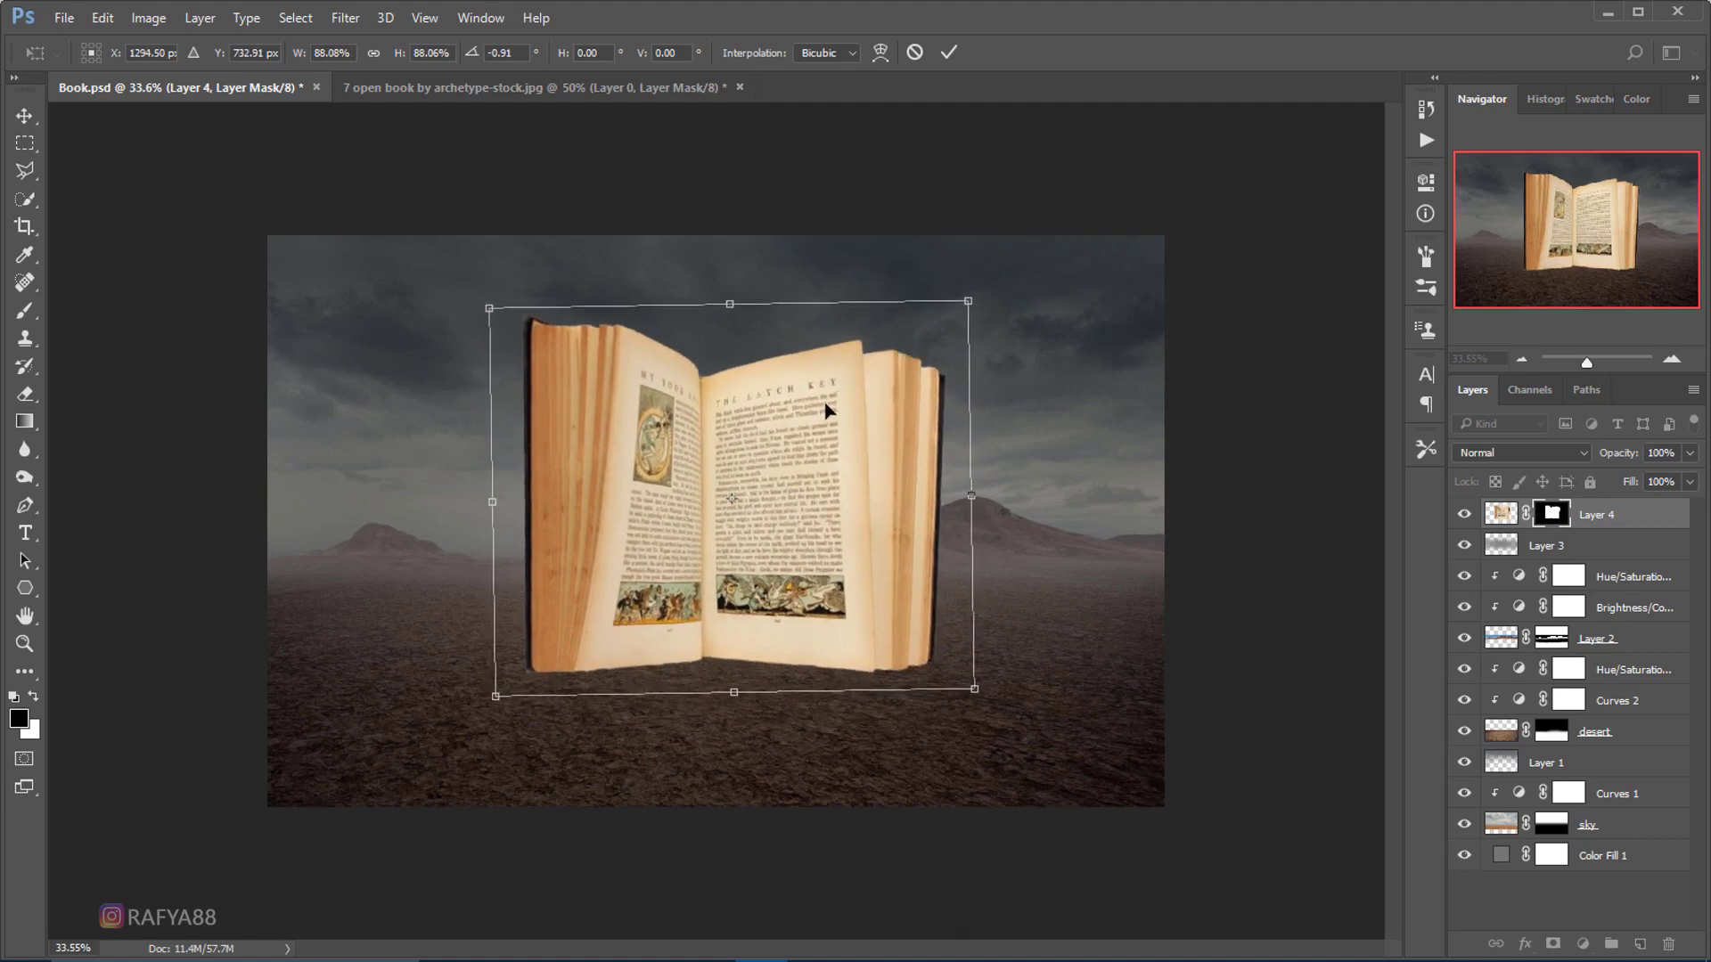
pyautogui.click(949, 52)
pyautogui.scroll(1, 706, 530)
# - Darken the book with a Brightness/Contrast adjustment clipped to it
pyautogui.click(1636, 528)
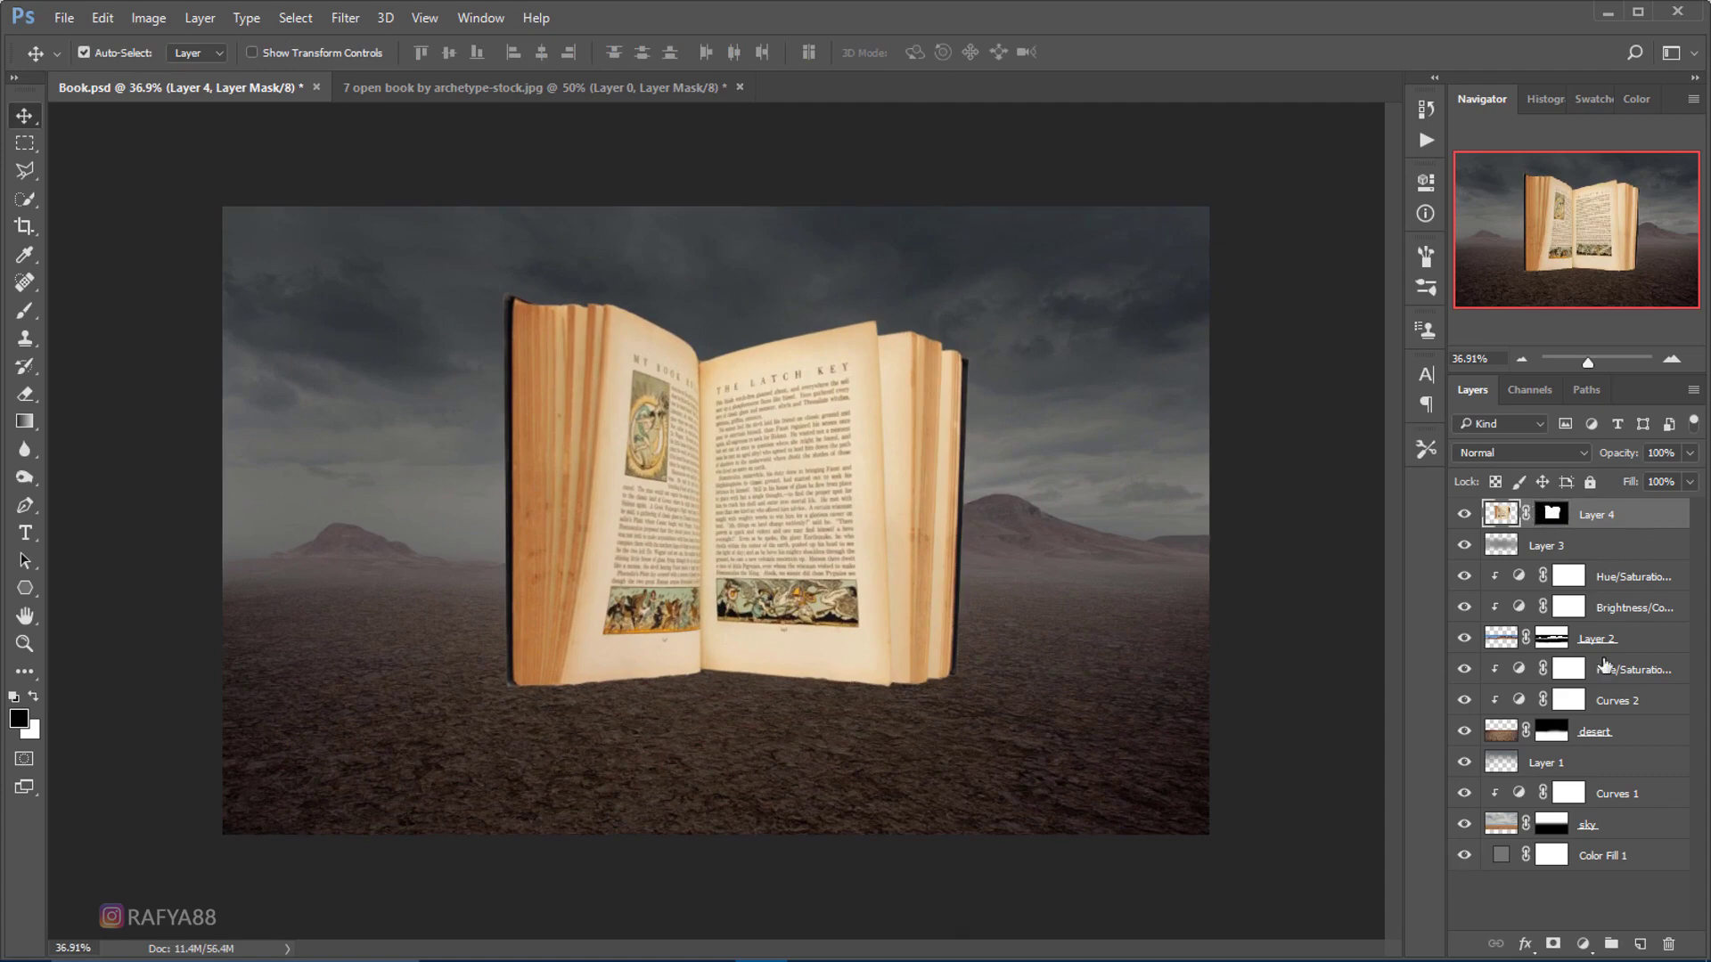
pyautogui.click(1583, 943)
pyautogui.click(1644, 559)
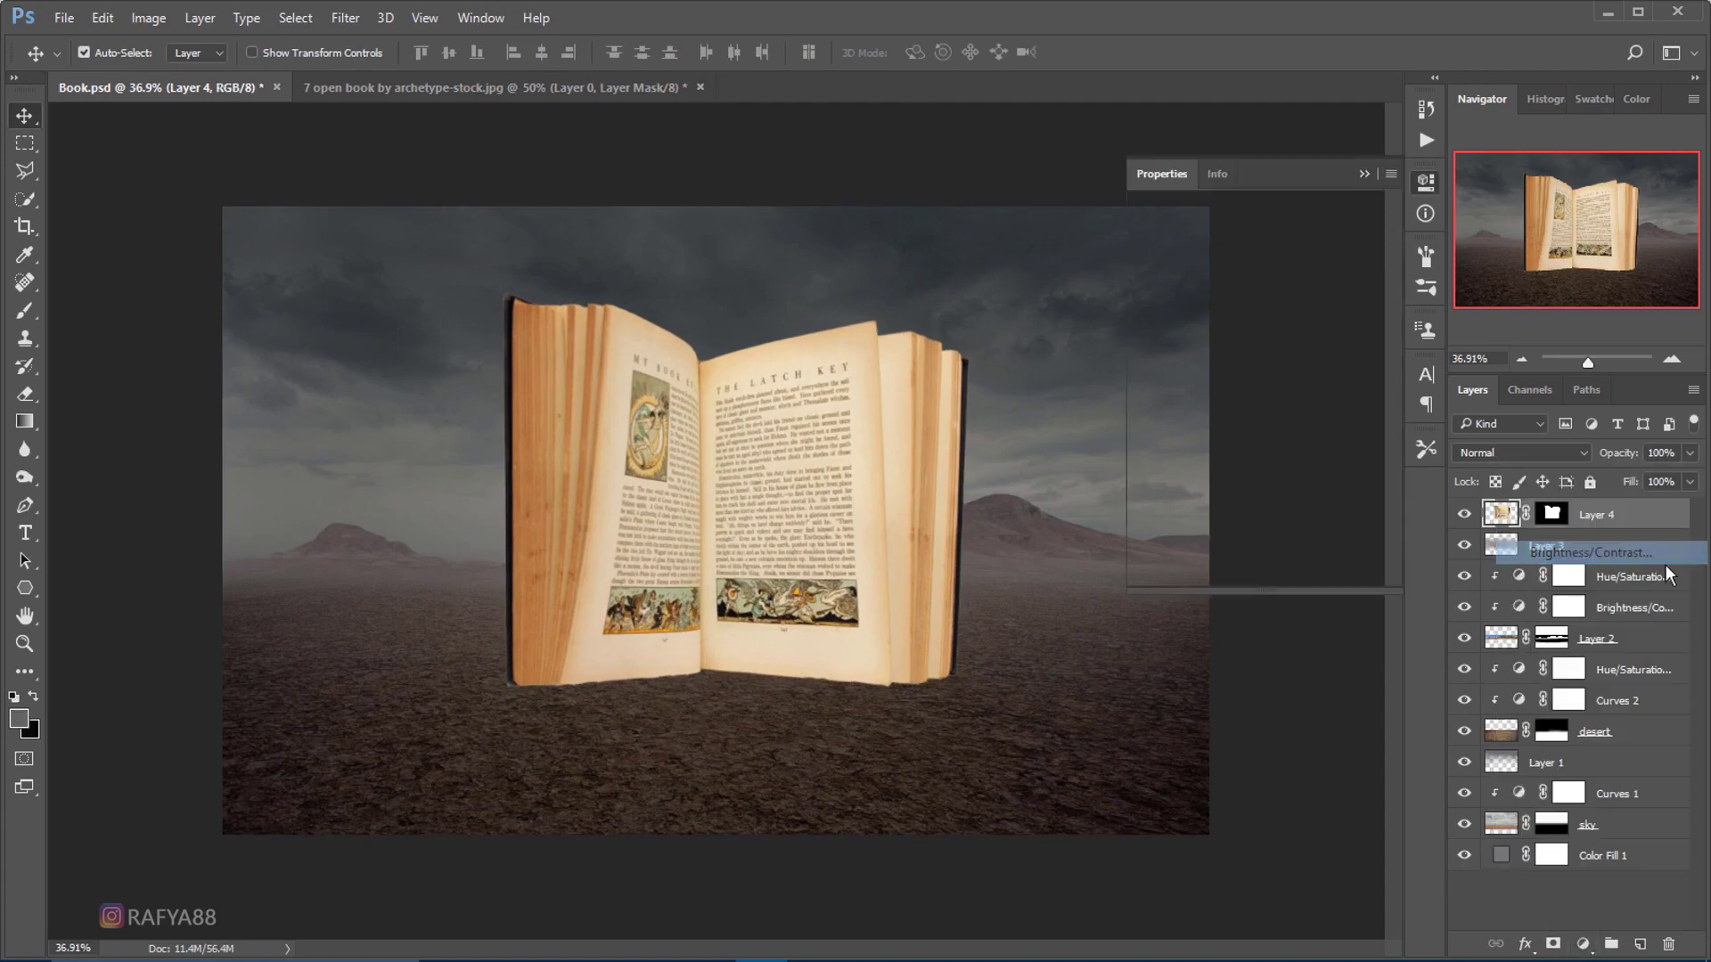
pyautogui.click(1271, 568)
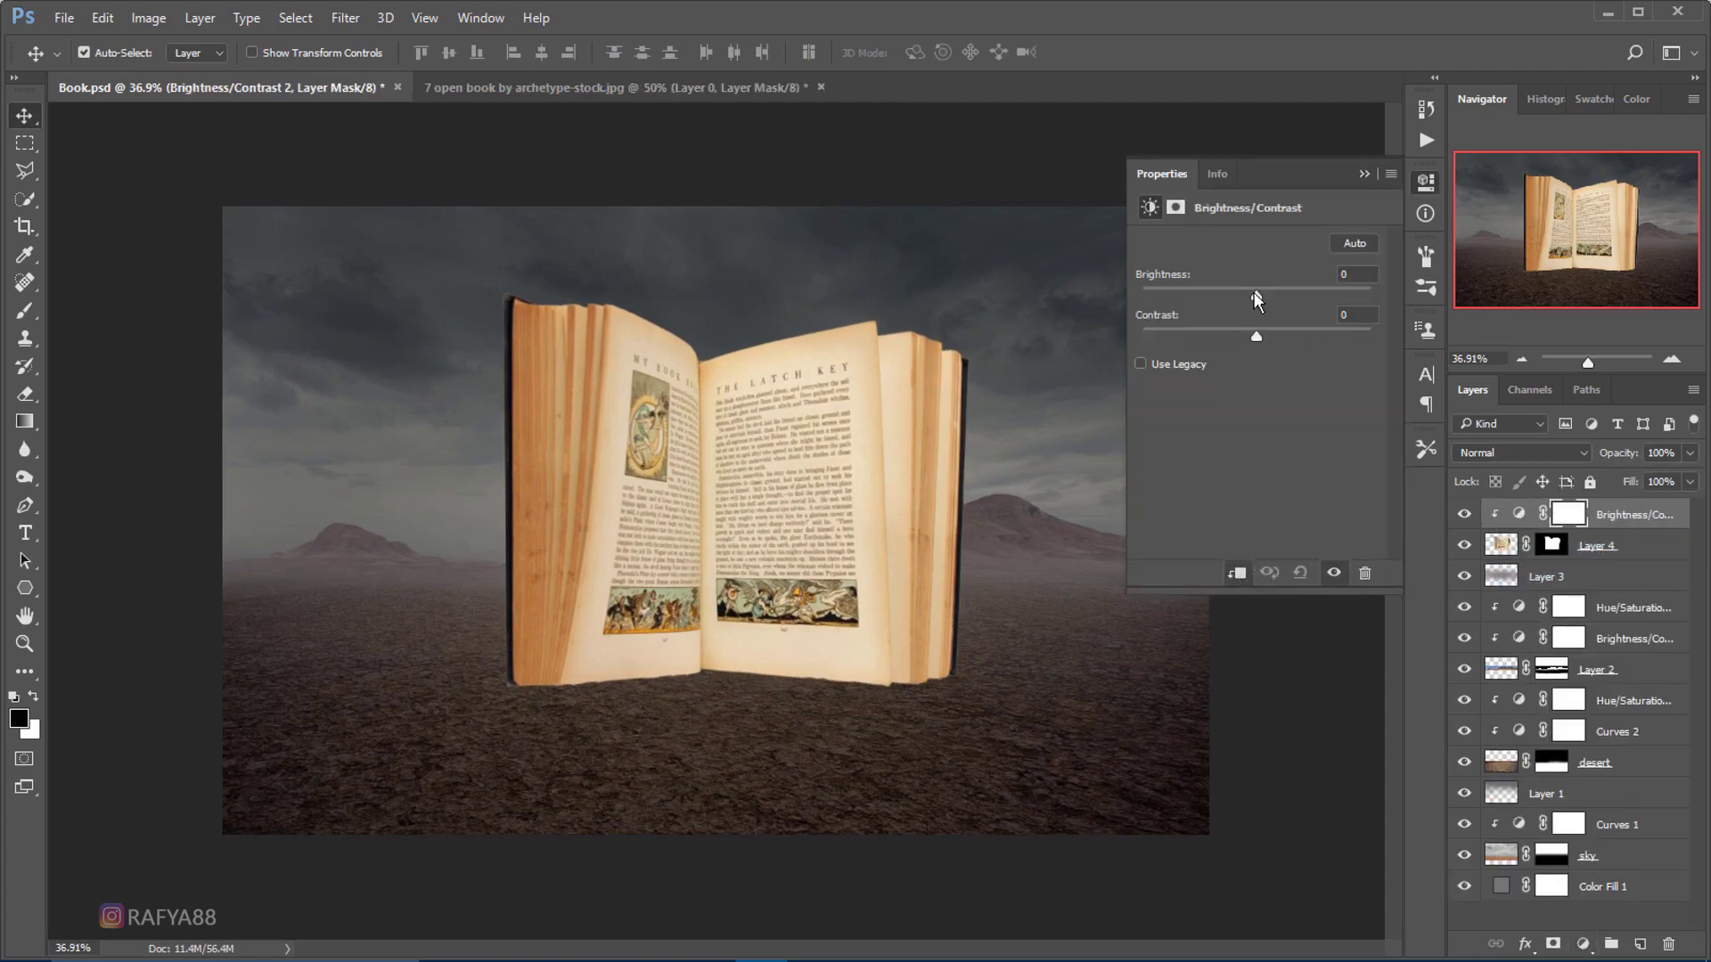
pyautogui.moveTo(1256, 296)
pyautogui.mouseDown()
pyautogui.moveTo(1234, 296)
pyautogui.moveTo(1272, 336)
pyautogui.mouseUp()
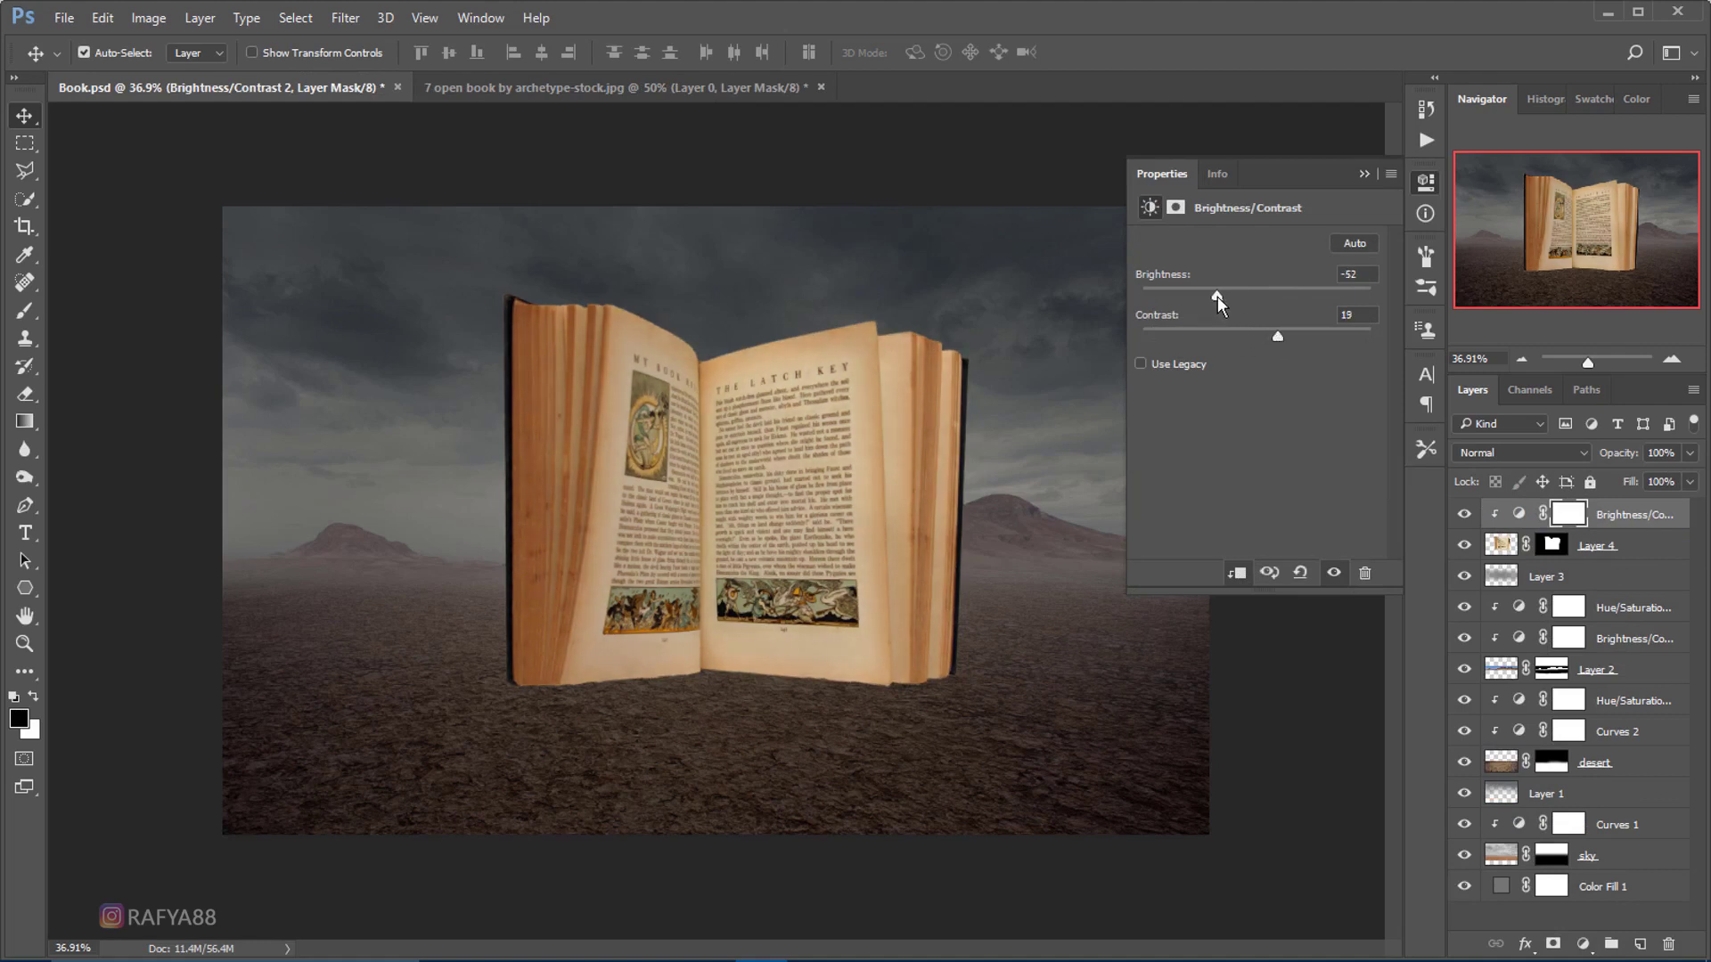
pyautogui.click(1364, 175)
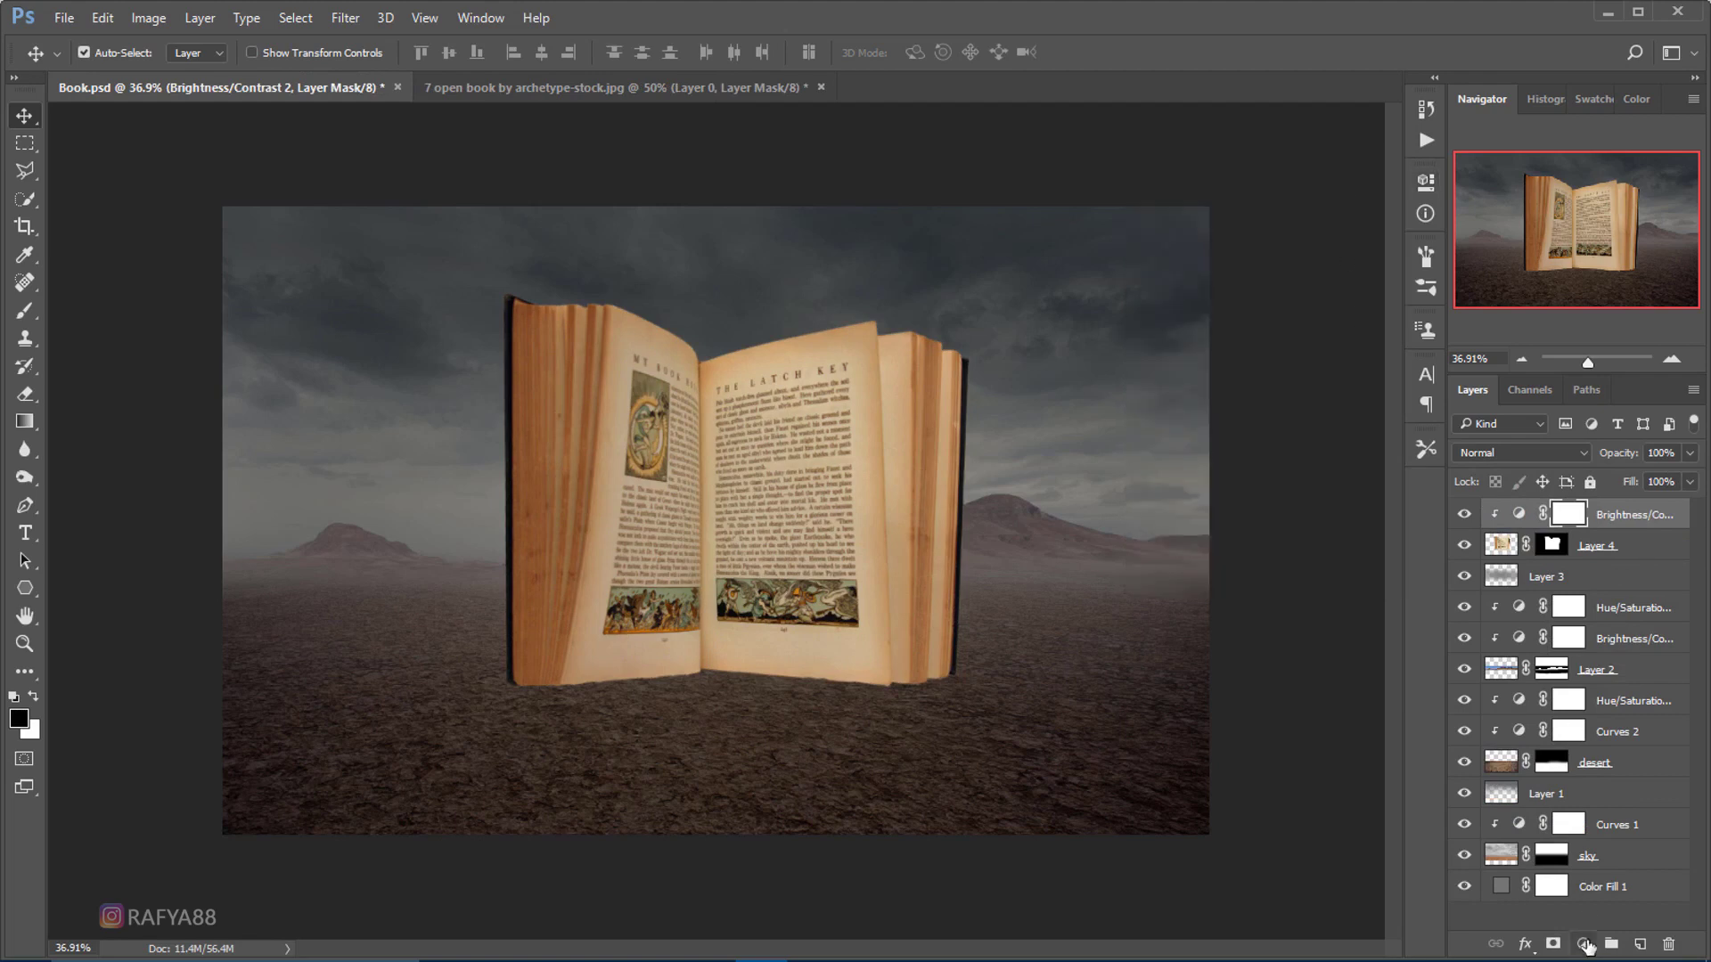
# - Add a Color Balance adjustment clipped to the book to cool its midtones
pyautogui.click(1587, 948)
pyautogui.click(1681, 701)
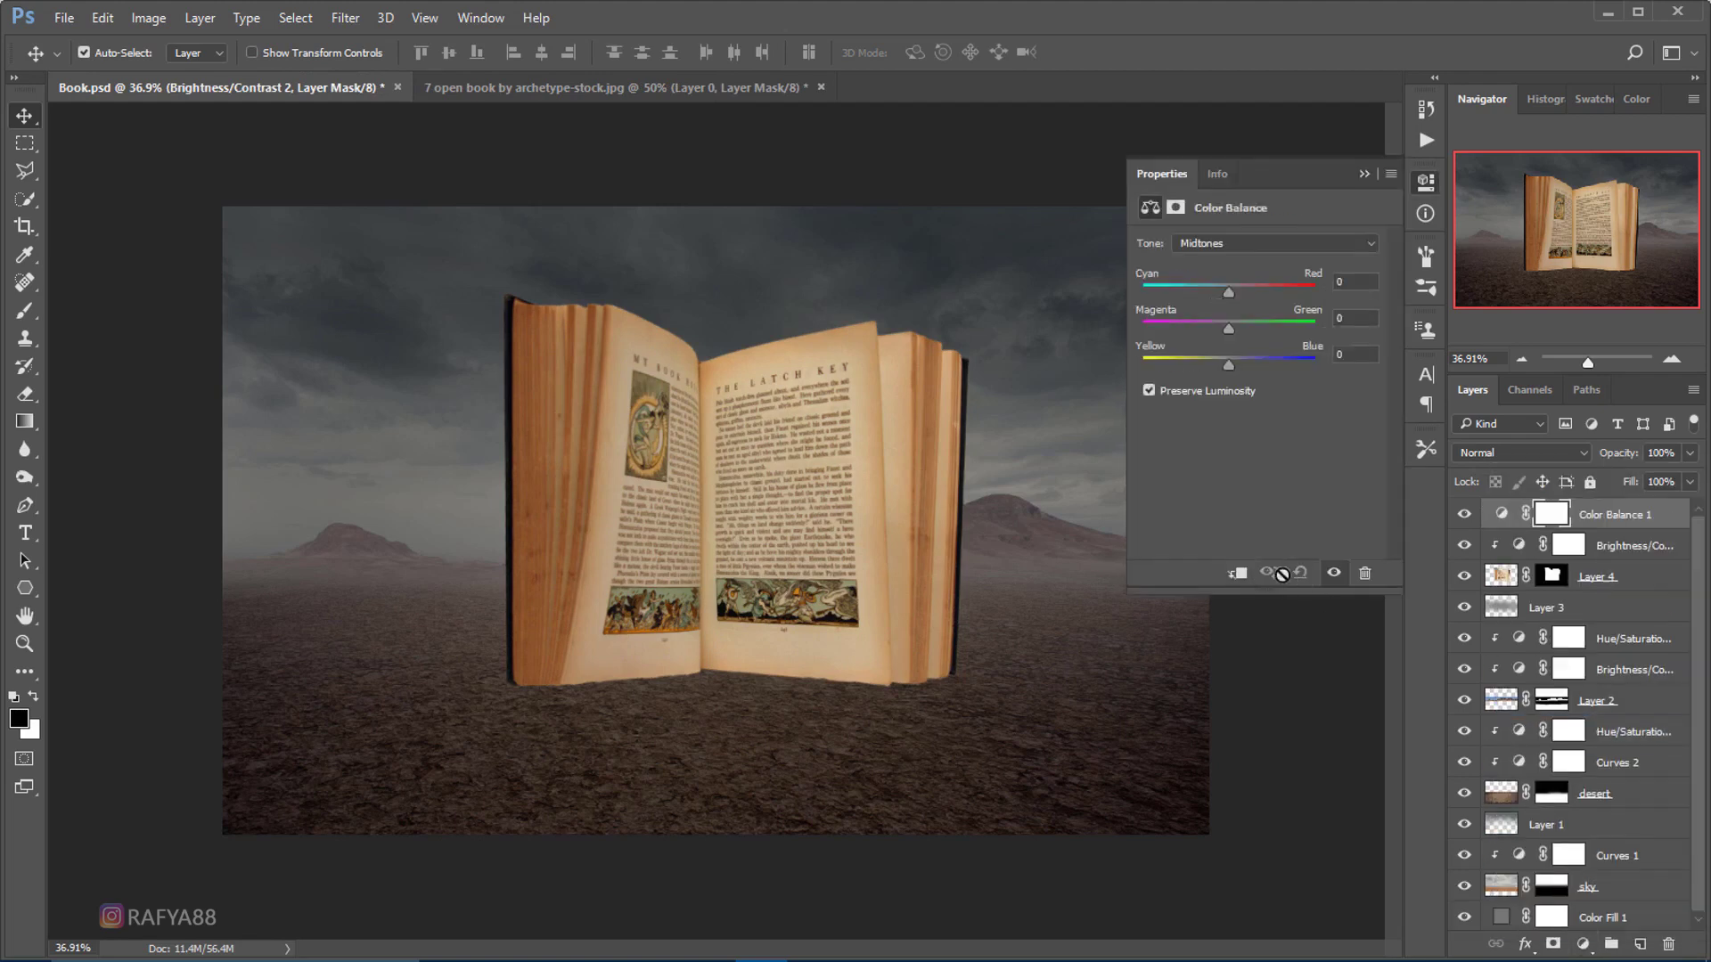
pyautogui.click(1237, 573)
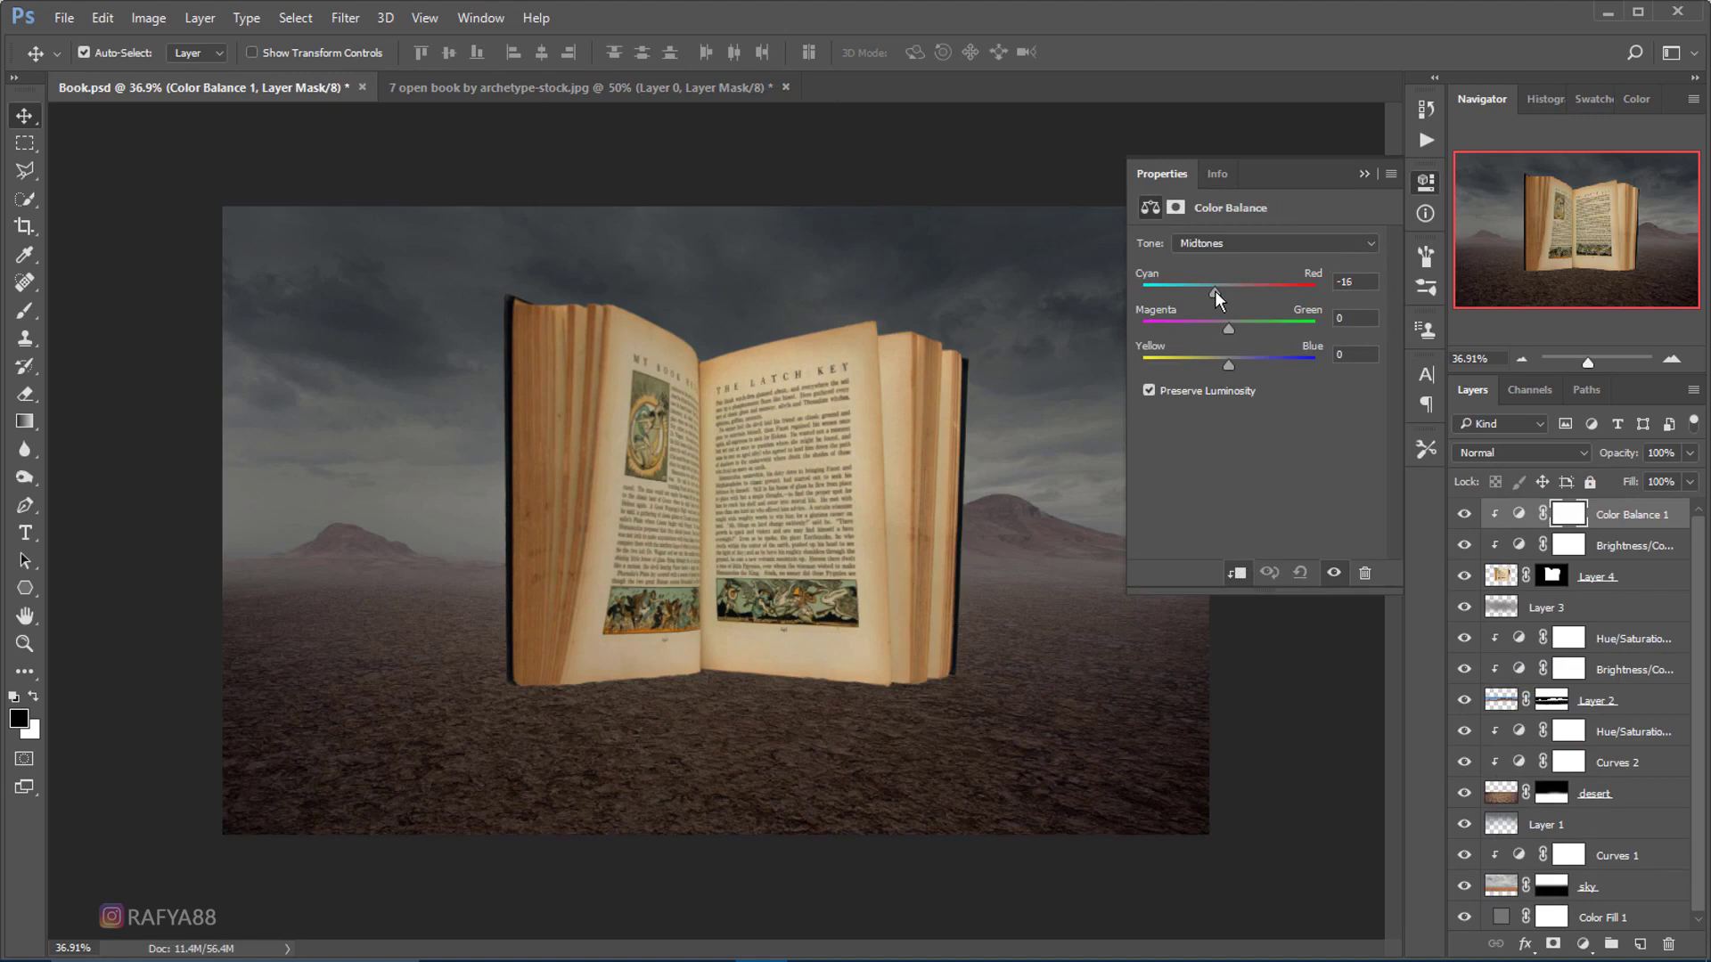
pyautogui.click(1239, 360)
pyautogui.click(1362, 174)
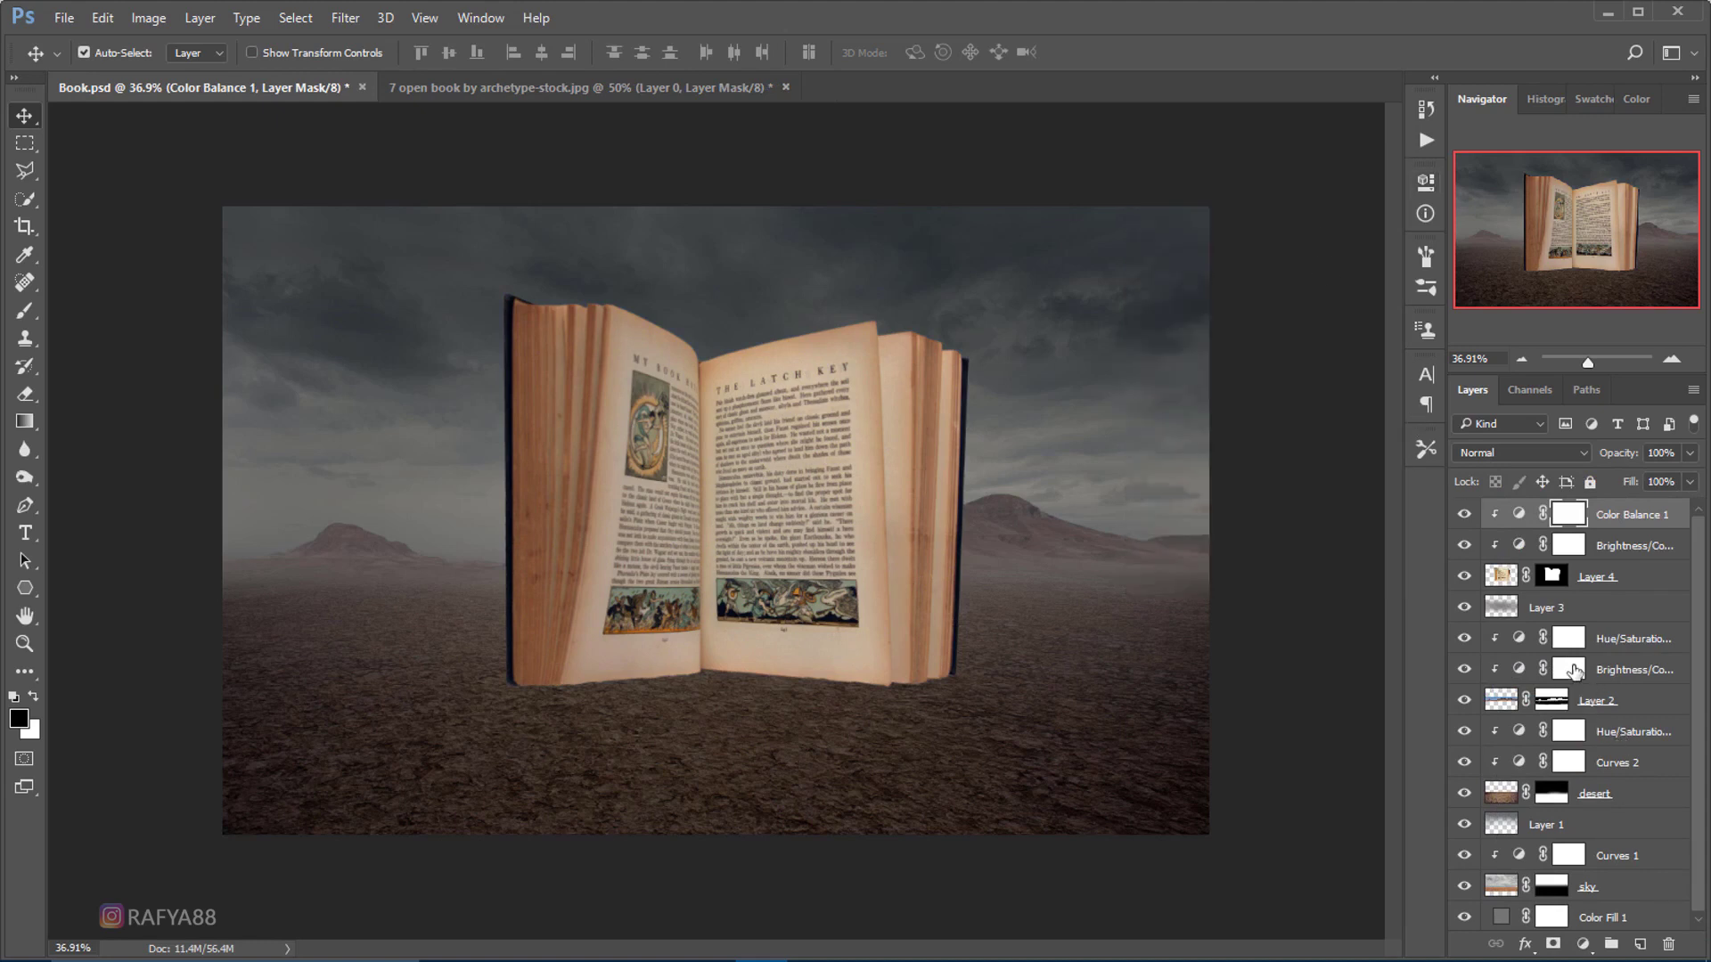
# - Add a new layer clipped to the book and sample the pages' tan colour
pyautogui.click(1640, 944)
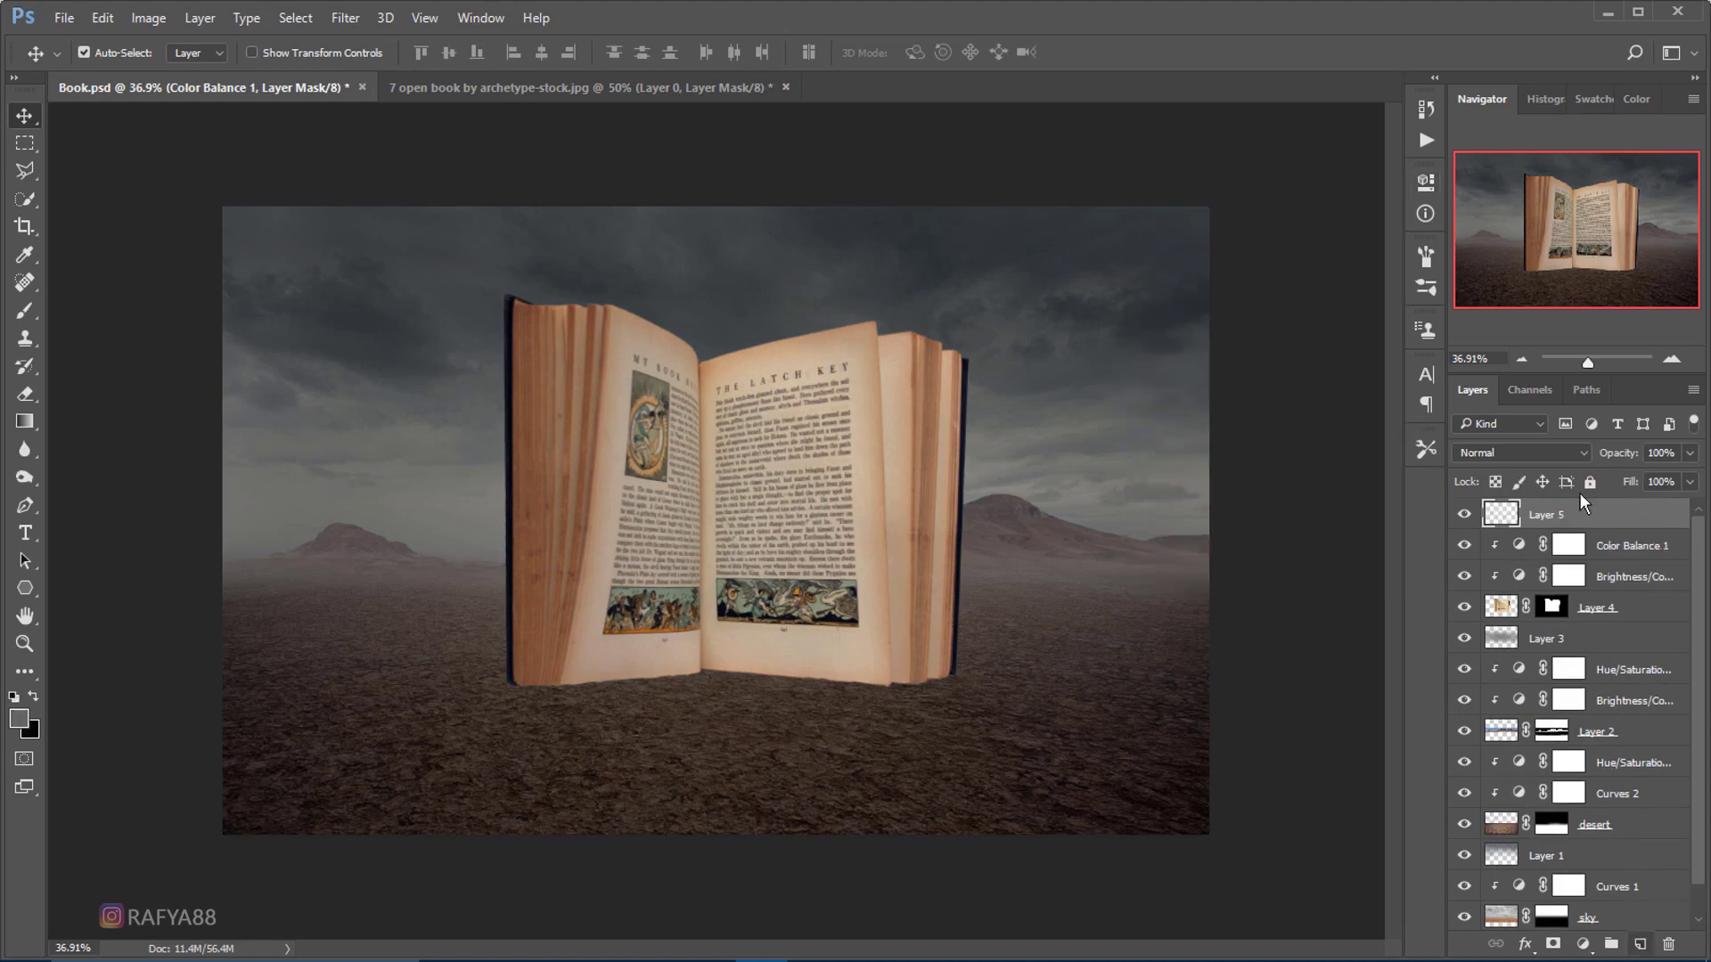
pyautogui.rightClick(1627, 521)
pyautogui.click(1297, 544)
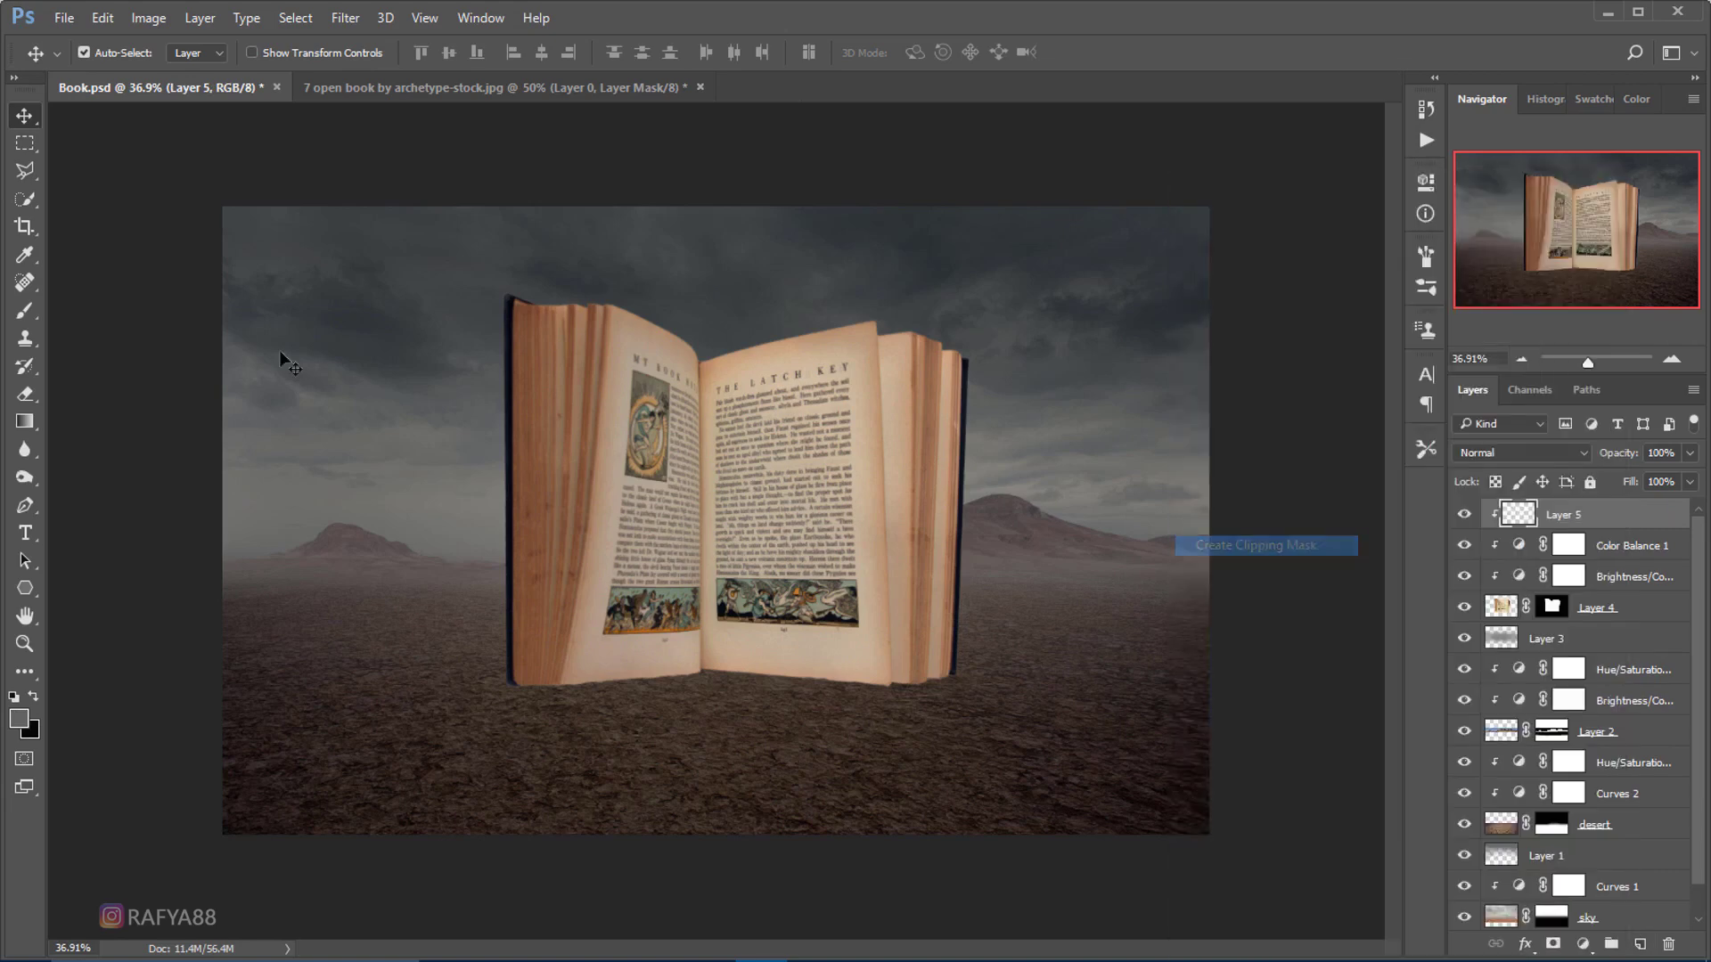
pyautogui.click(24, 310)
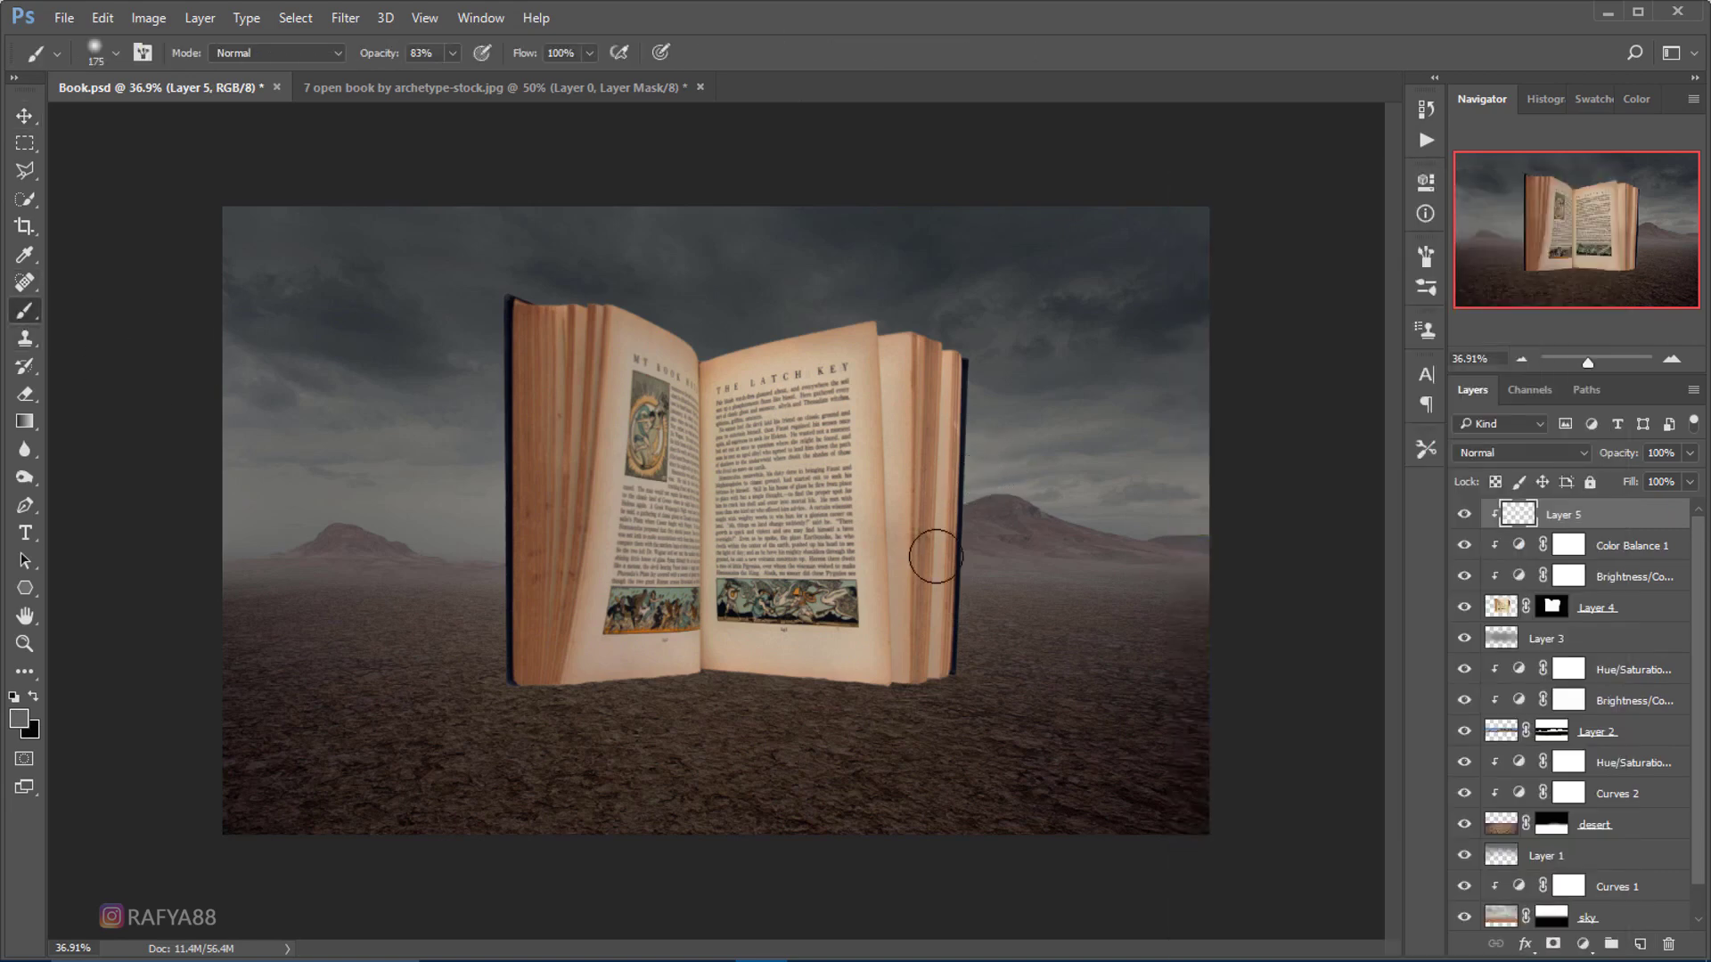
pyautogui.moveTo(929, 558); pyautogui.dragTo(929, 514)
pyautogui.keyDown('alt'); pyautogui.click(922, 637); pyautogui.keyUp('alt')
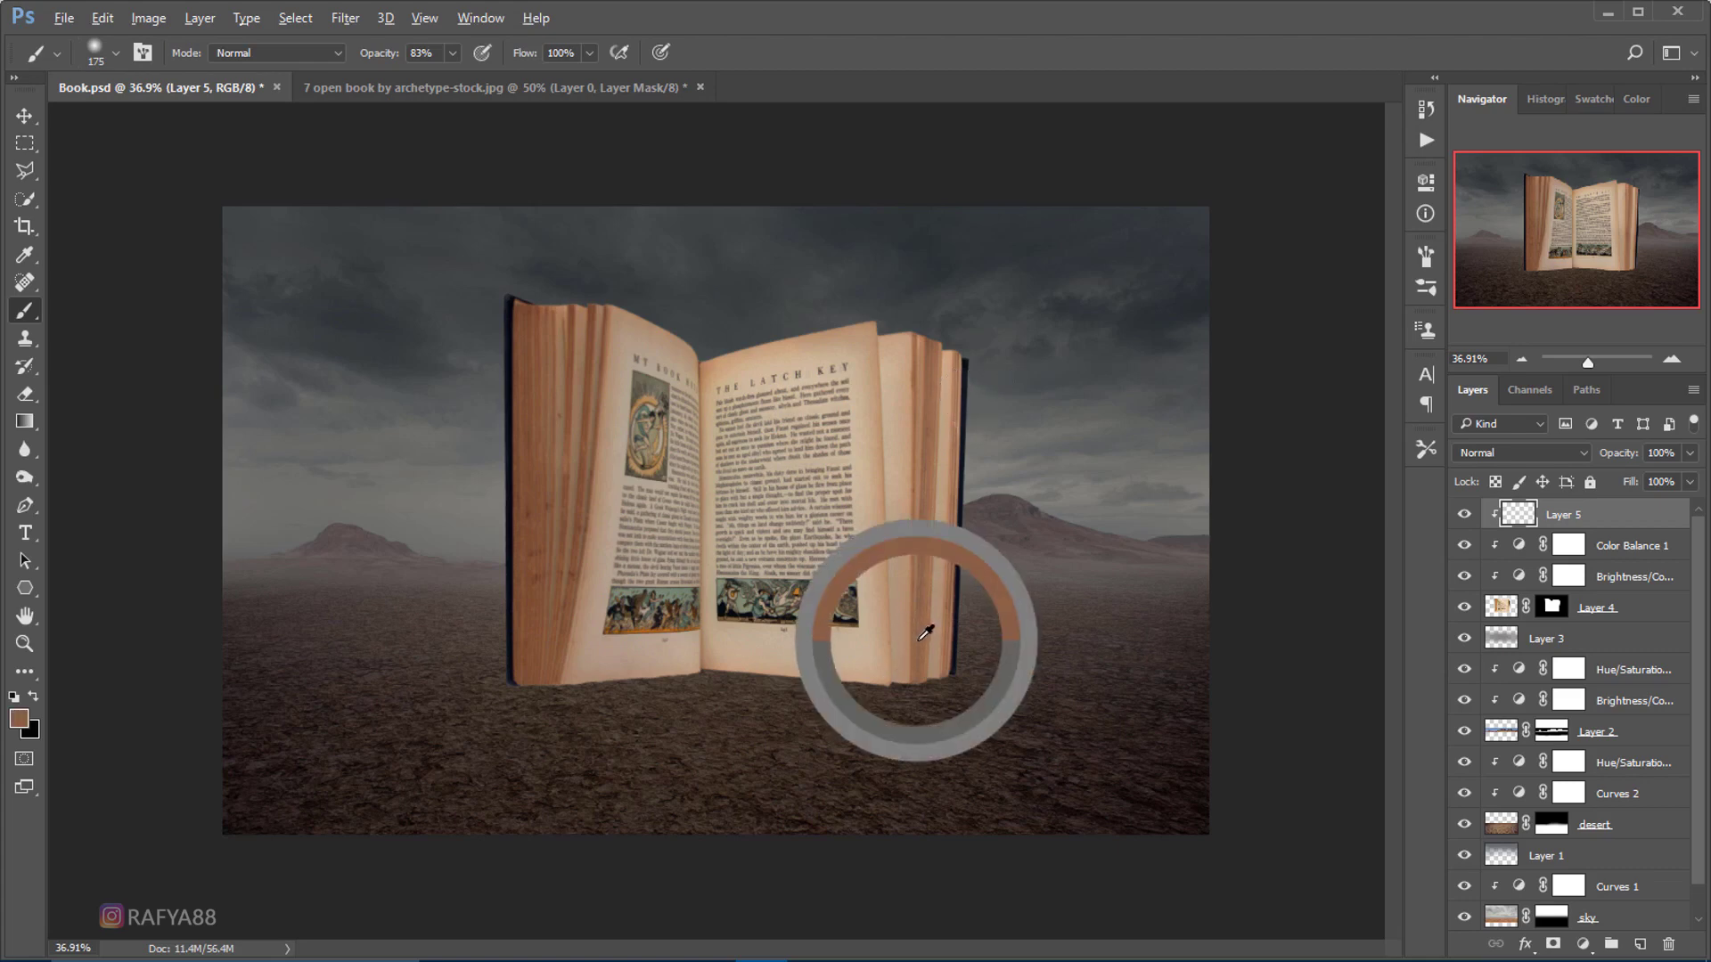
# - Paint tan with a larger soft brush over the lower right page and bottom edge
pyautogui.scroll(1, 857, 673)
pyautogui.press(']')
pyautogui.press(']')
pyautogui.press(']')
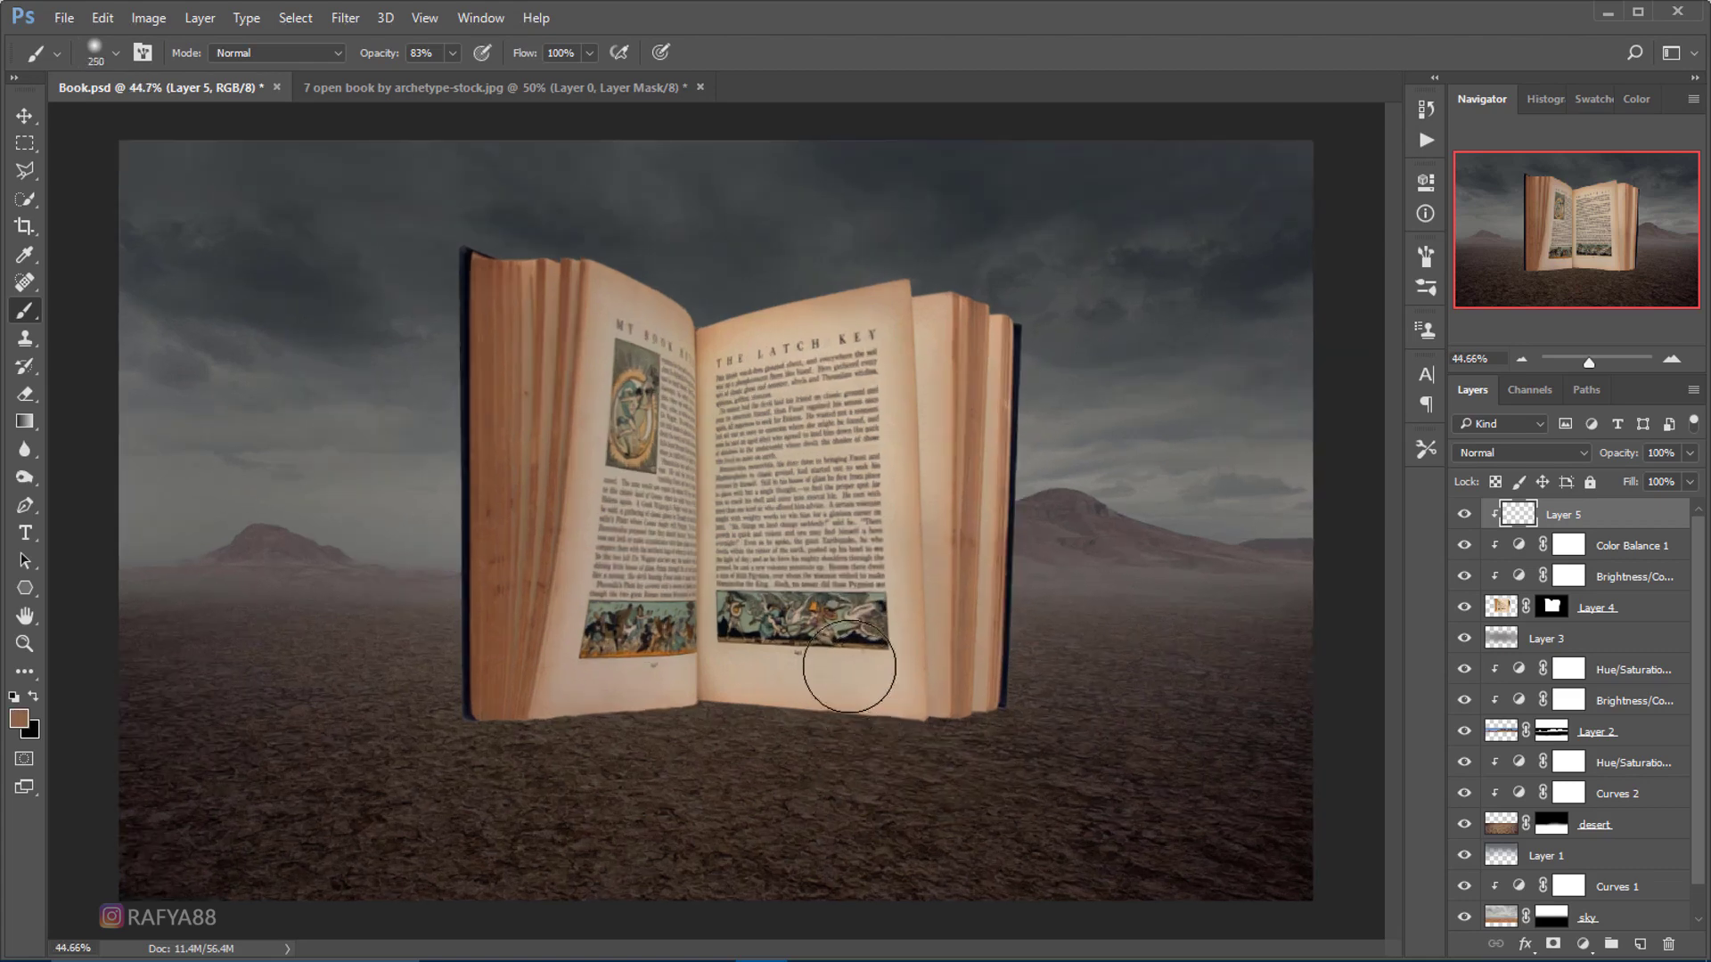
pyautogui.press(']')
pyautogui.press(']')
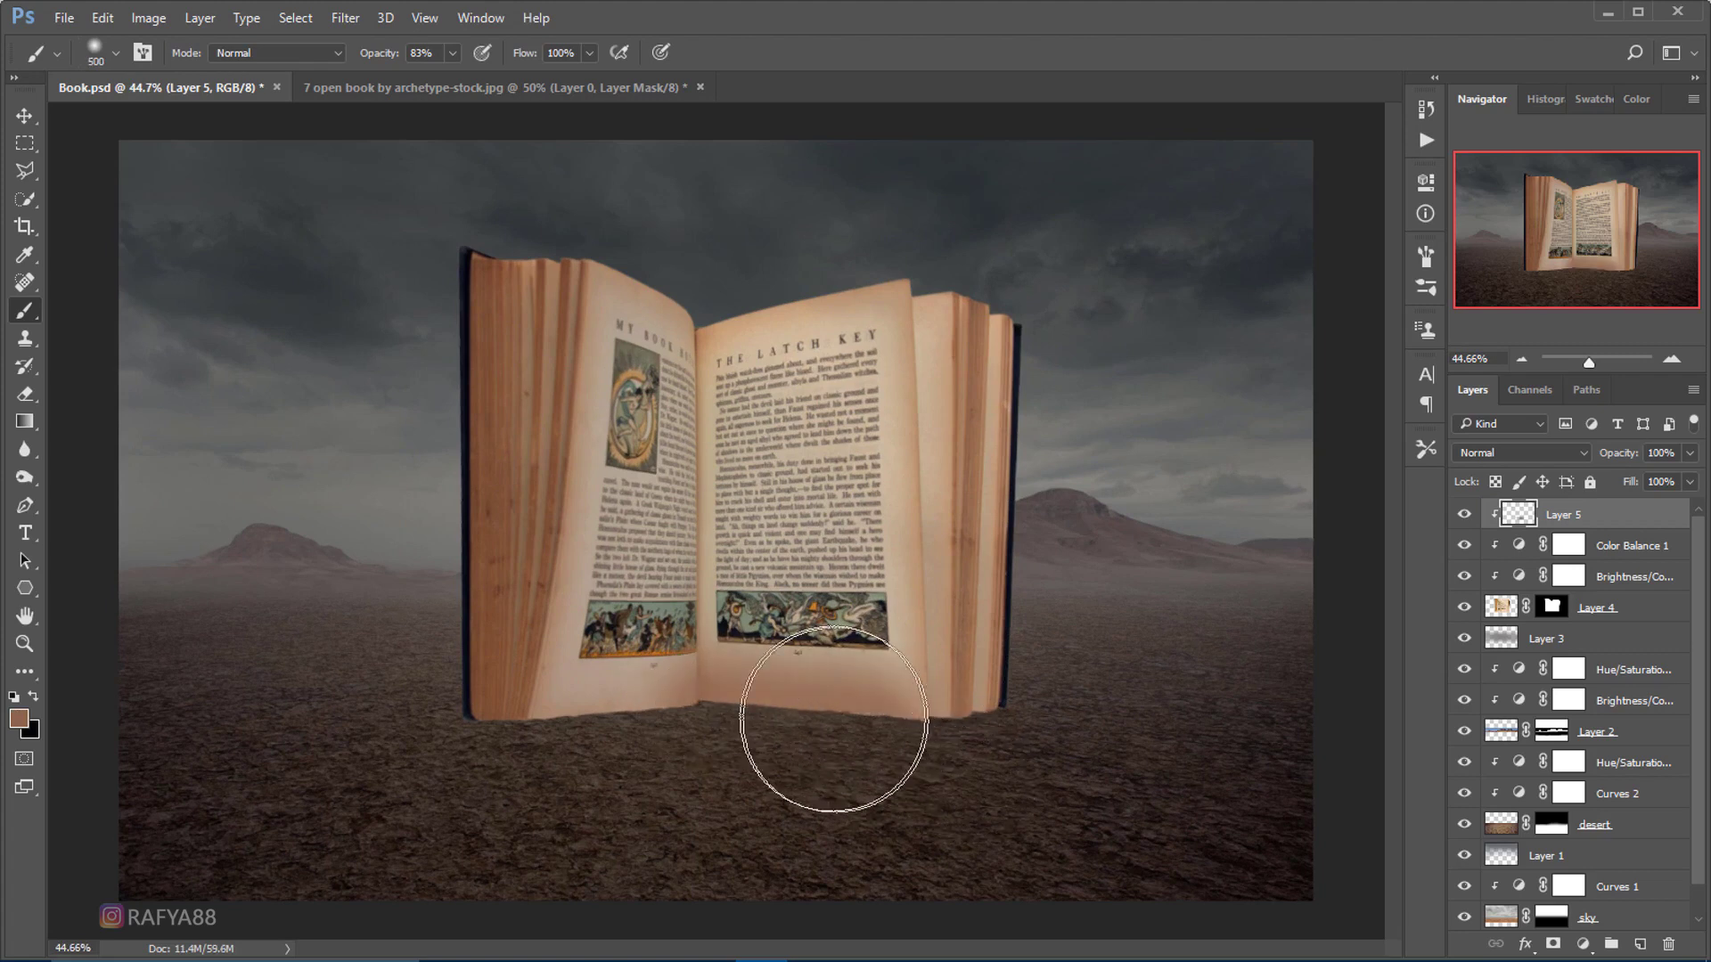
pyautogui.moveTo(821, 733); pyautogui.dragTo(783, 650)
pyautogui.moveTo(960, 747); pyautogui.dragTo(502, 774)
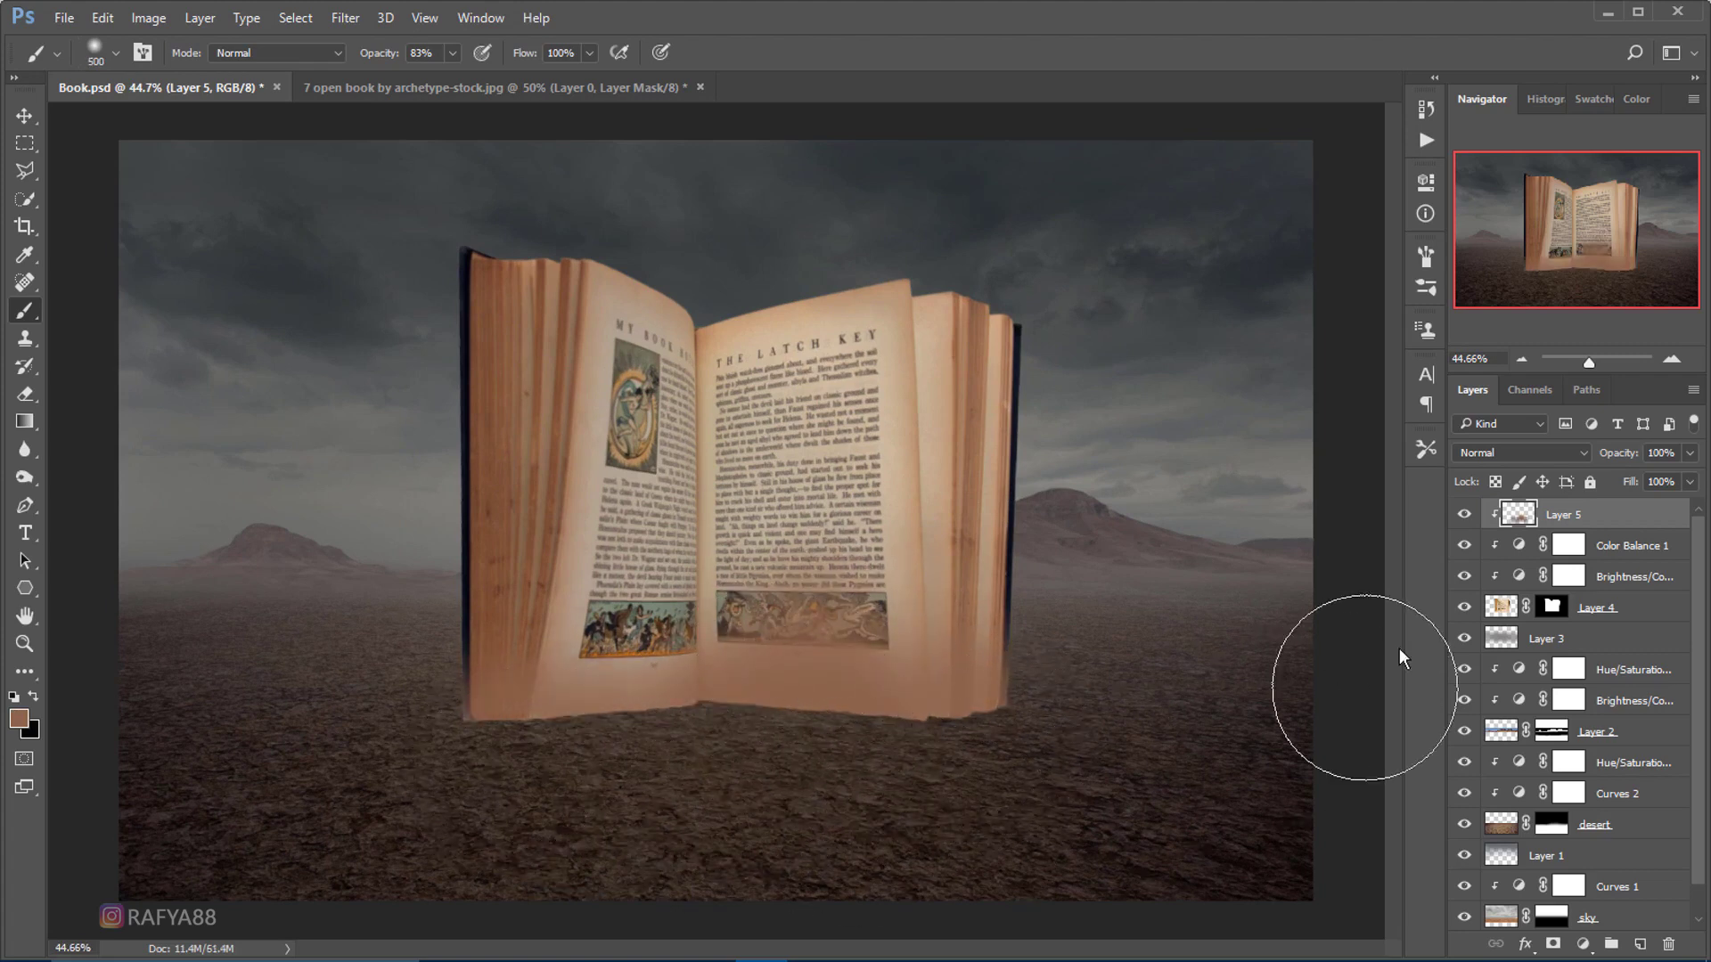
# - Set the tan paint layer to Multiply and lower its opacity
pyautogui.click(1536, 455)
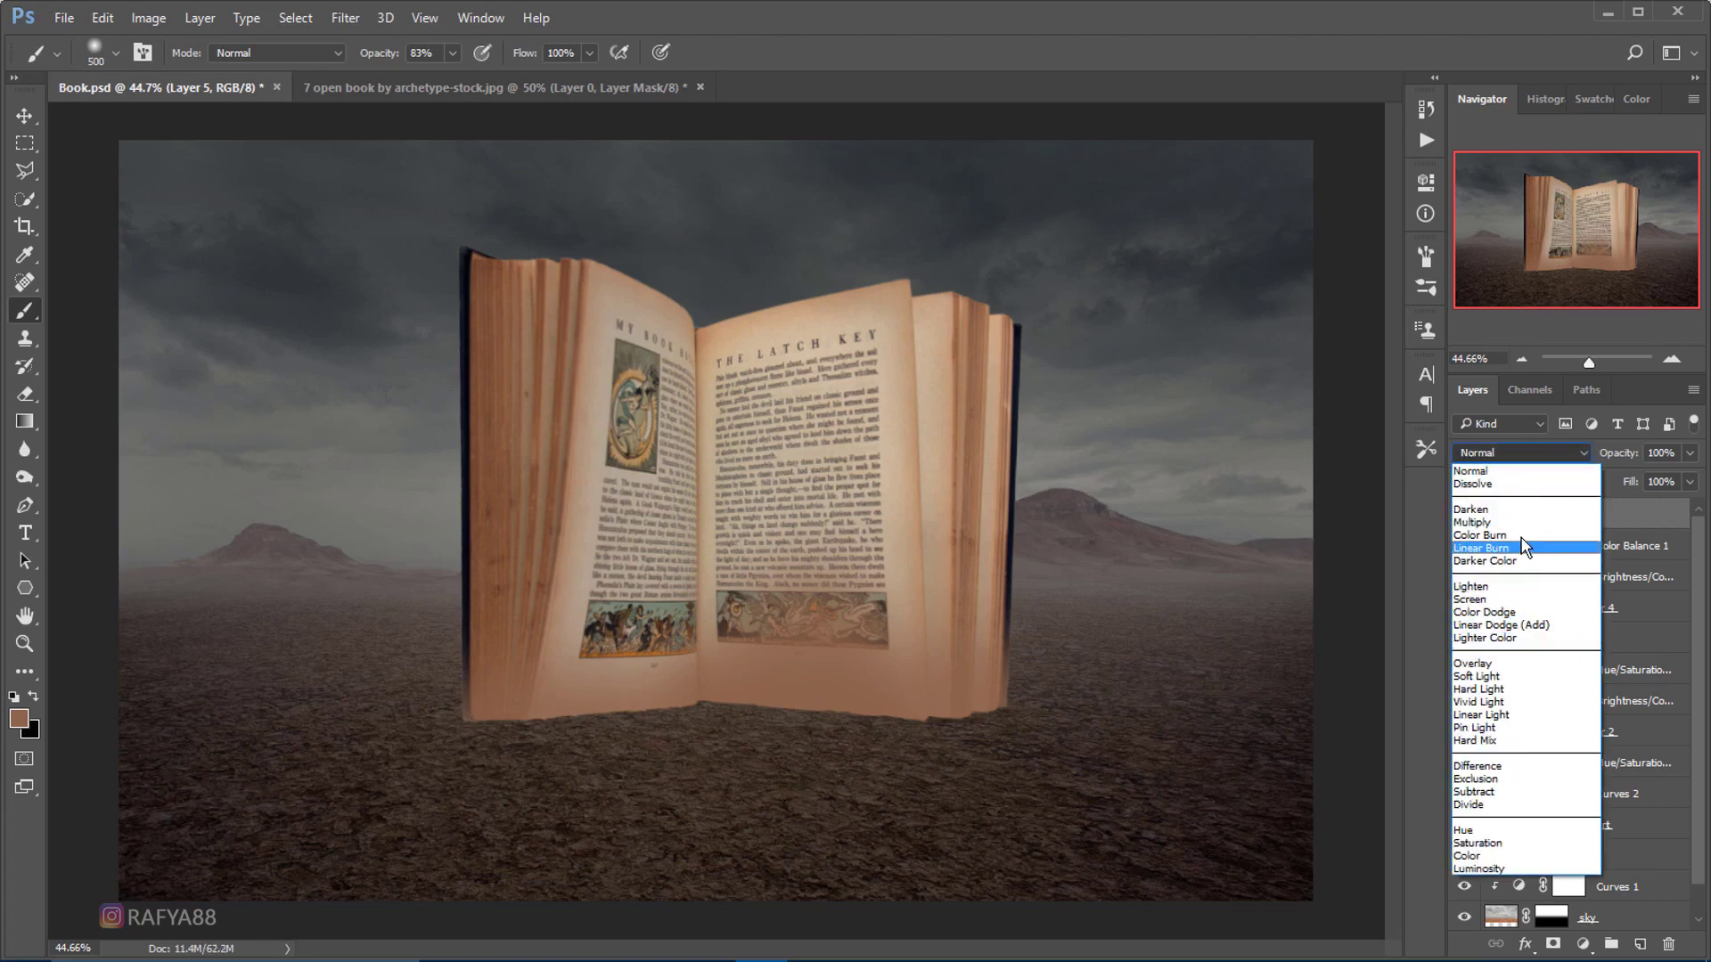
pyautogui.click(1527, 523)
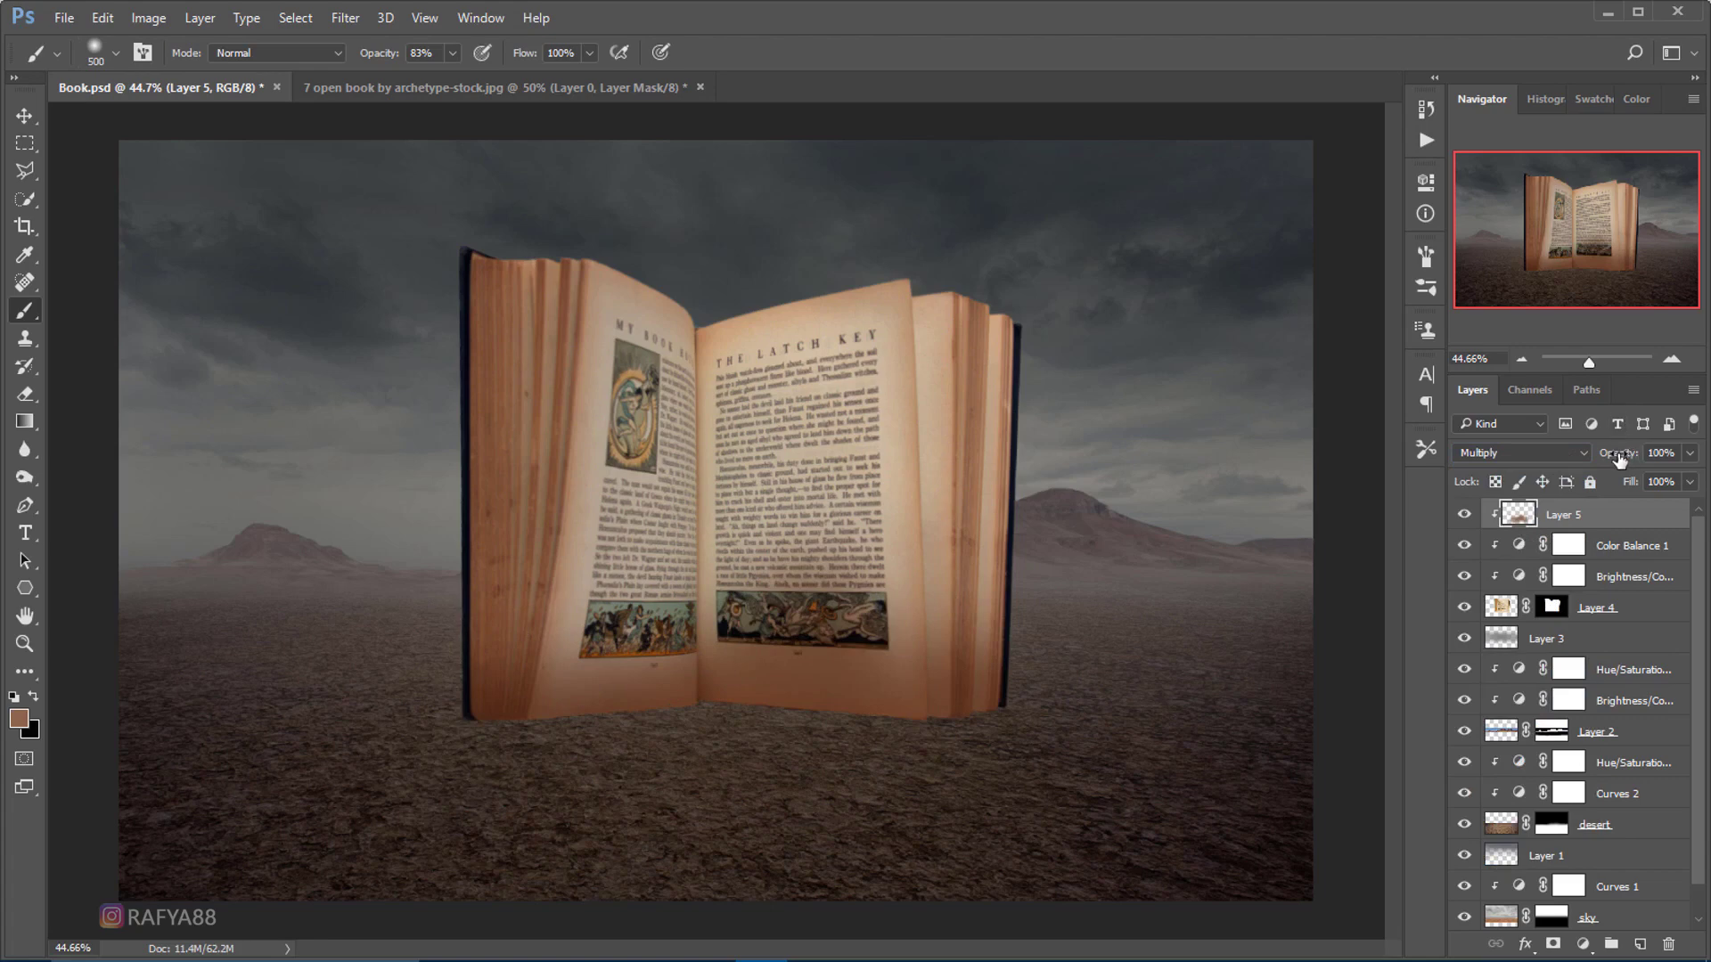
pyautogui.moveTo(1620, 458); pyautogui.dragTo(1609, 458)
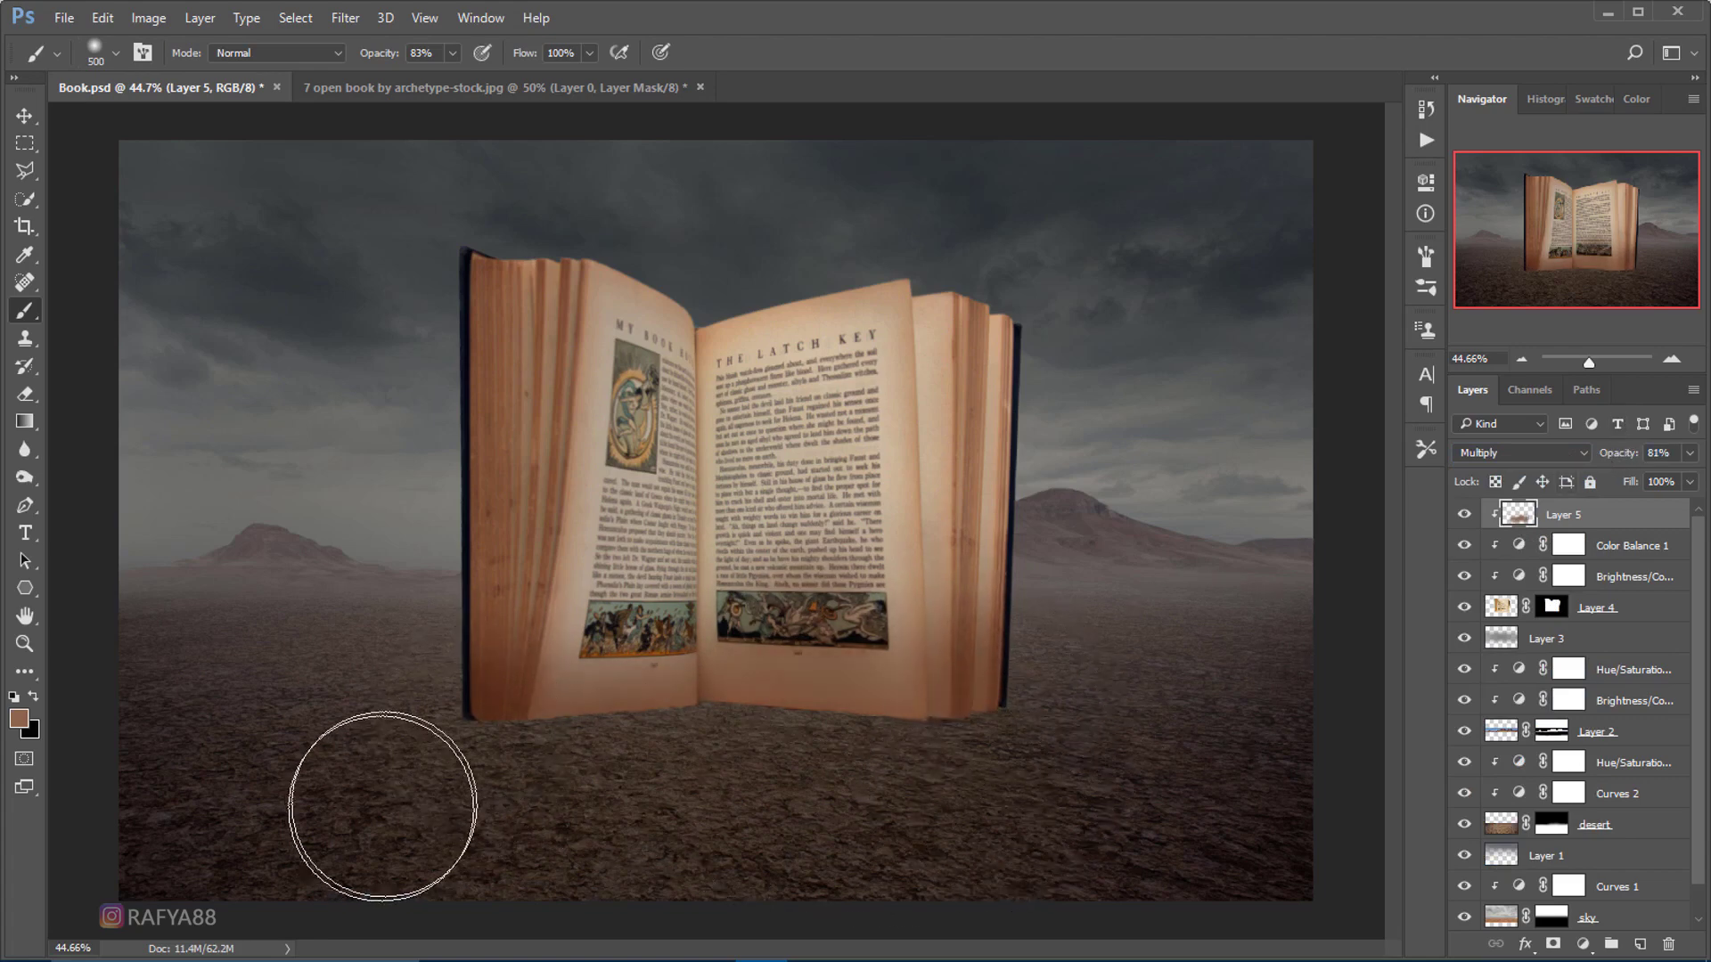
pyautogui.hotkey('ctrl', '-')
pyautogui.hotkey('ctrl', '+')
pyautogui.hotkey('ctrl', '0')
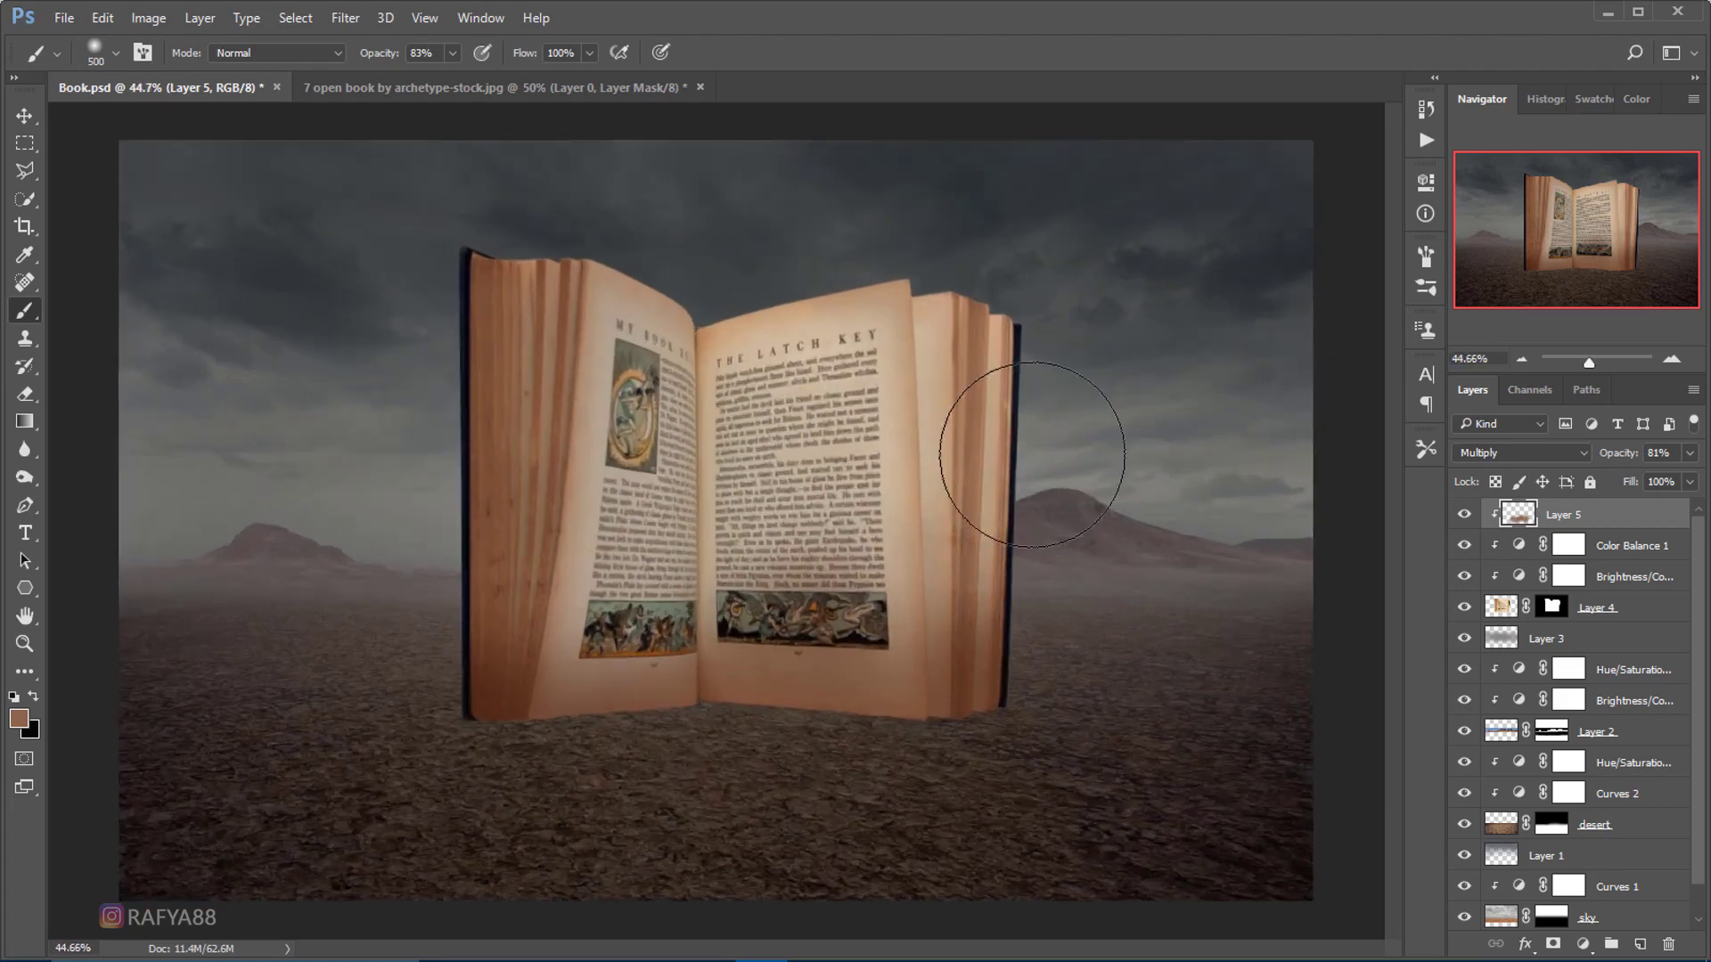
pyautogui.scroll(3, 1032, 454)
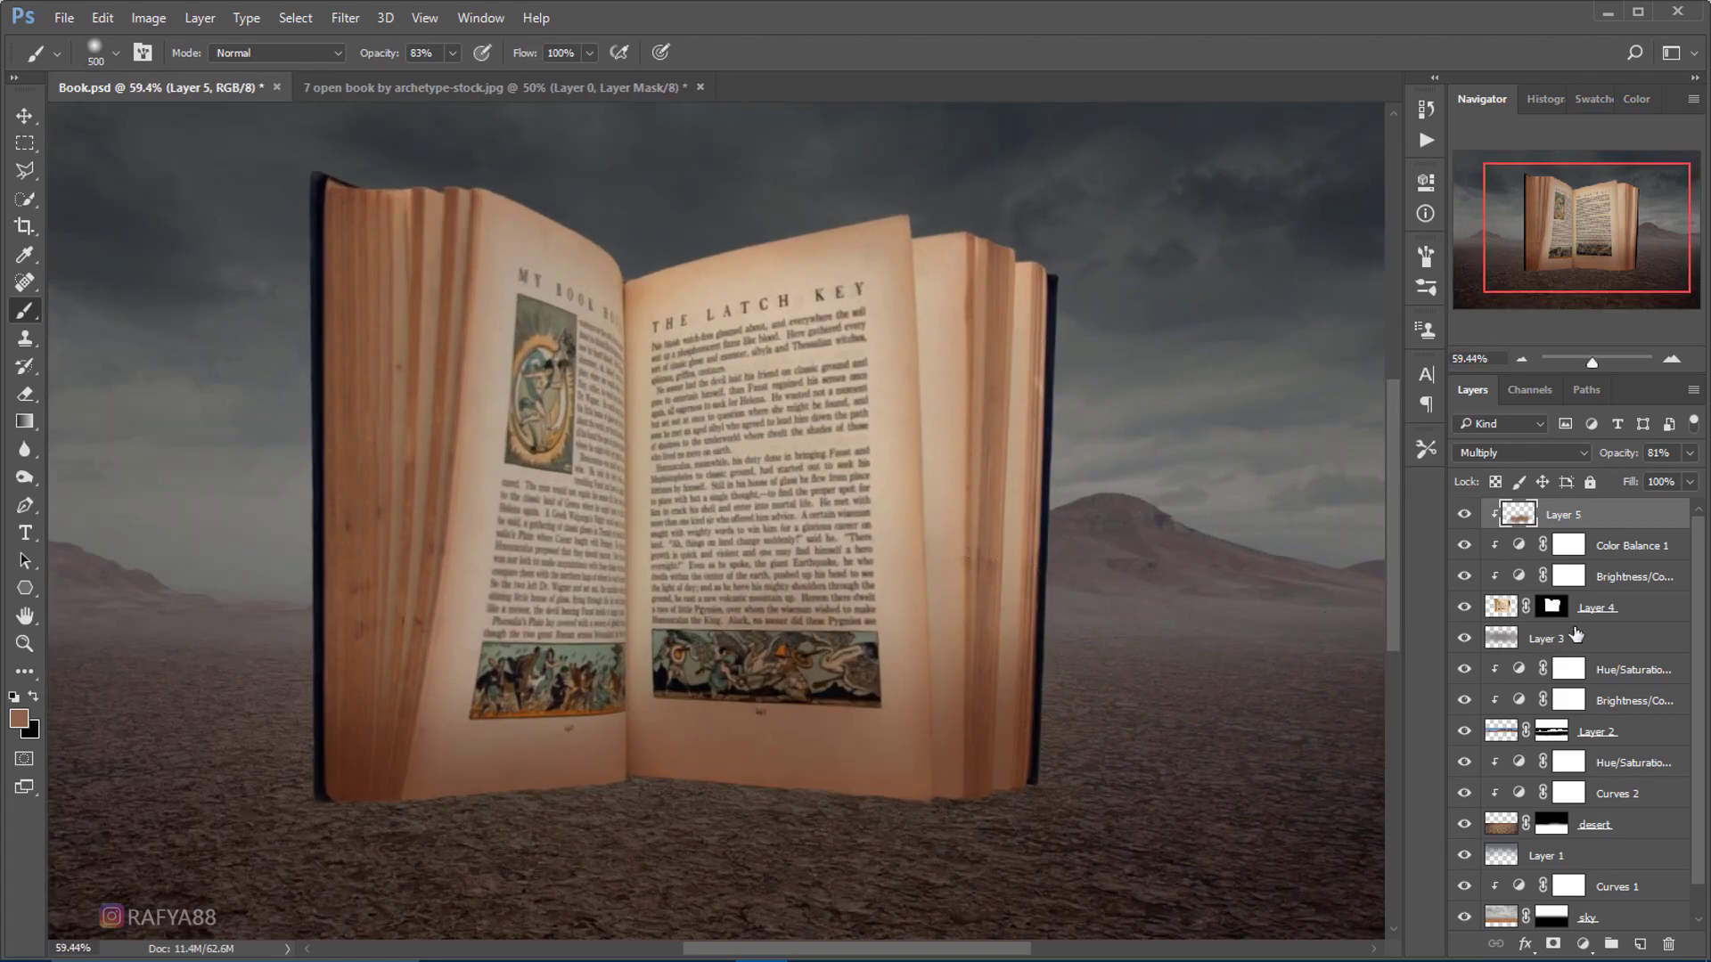
# - Undo the last stroke and darken both fore-edges with a lower-flow brush
pyautogui.click(1555, 608)
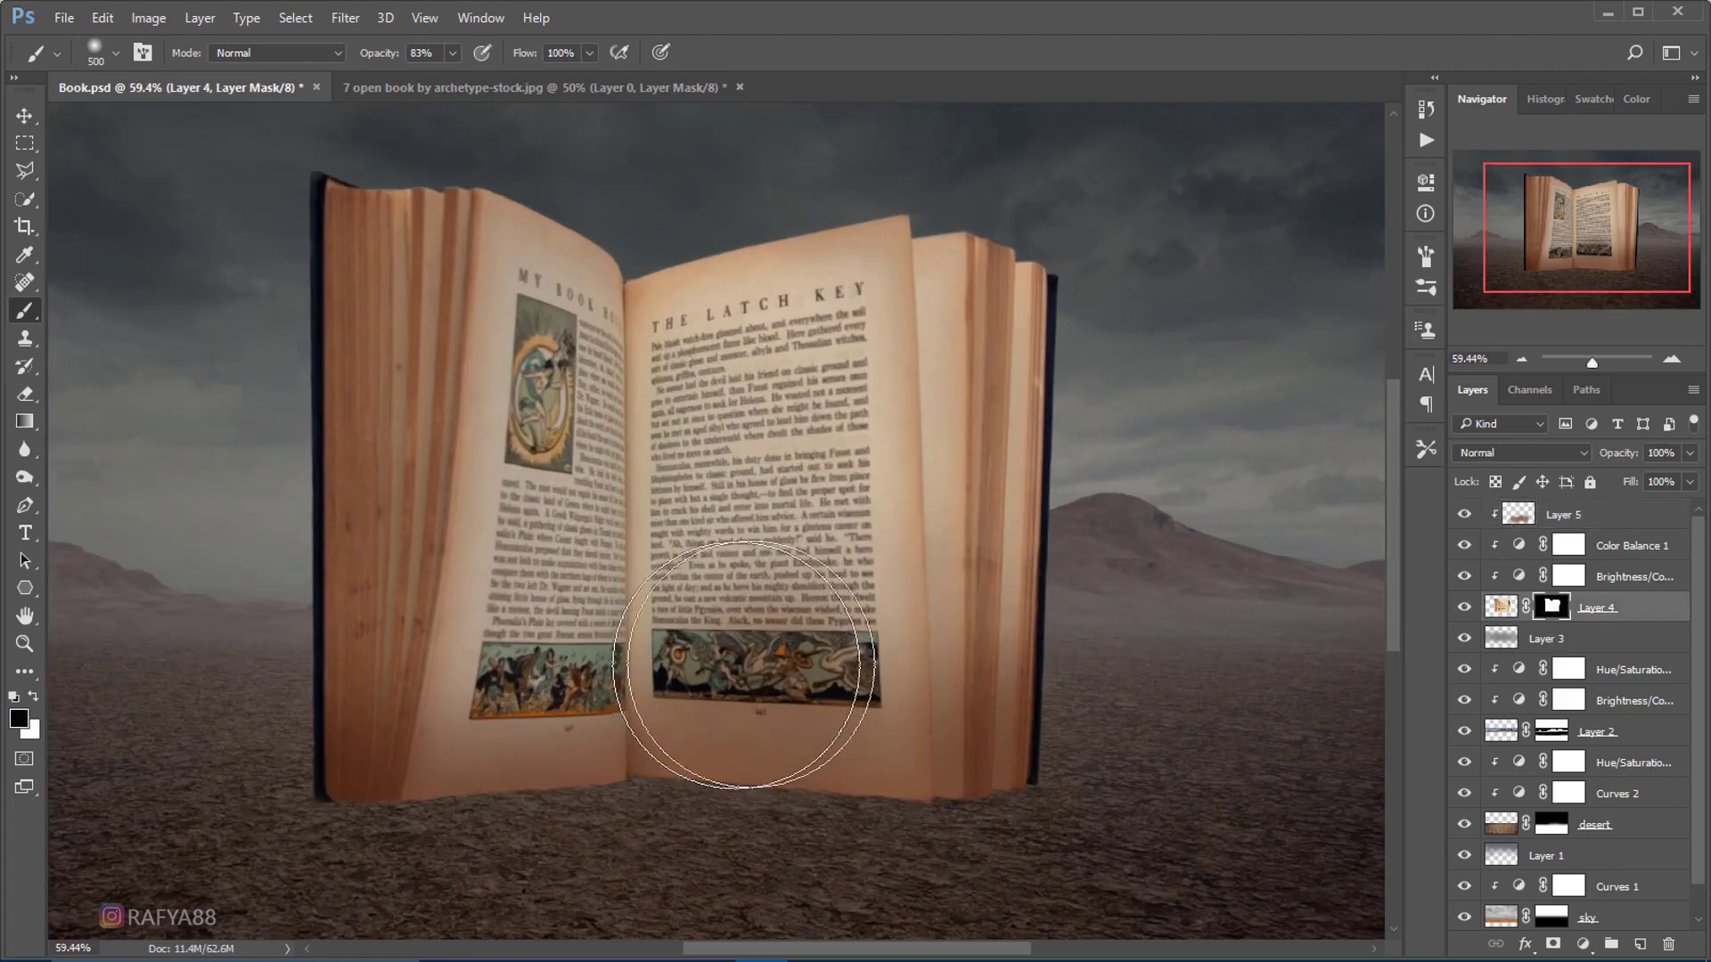
pyautogui.click(1555, 517)
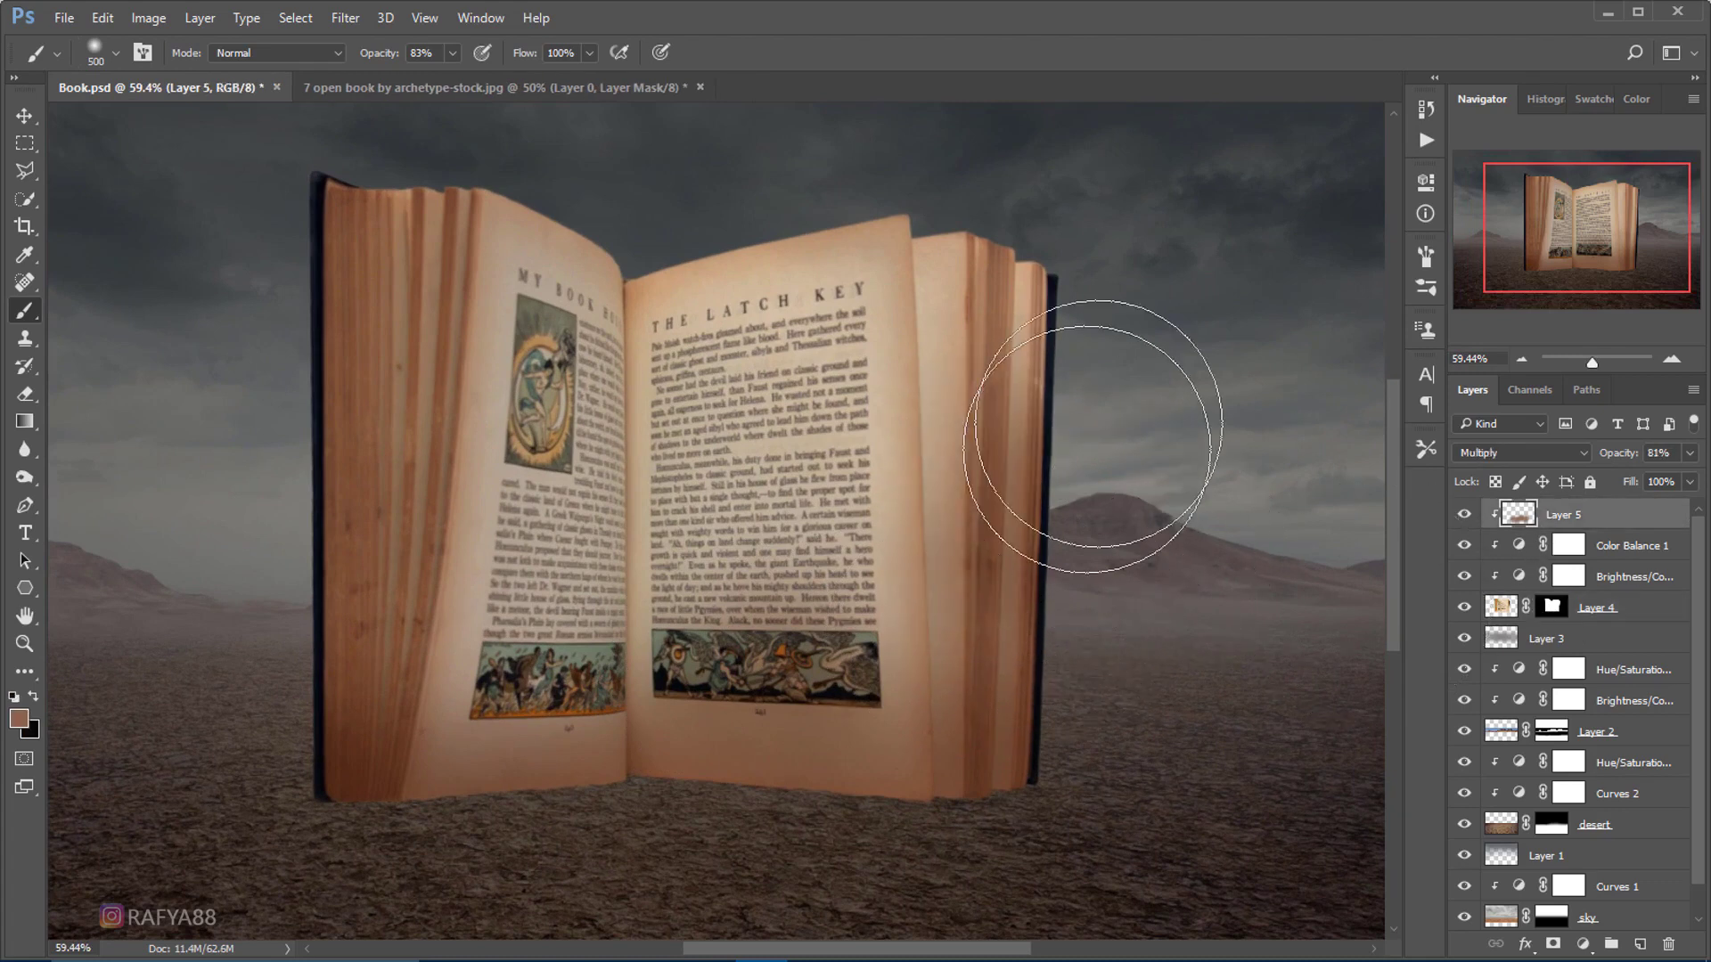
pyautogui.hotkey('ctrl', 'z')
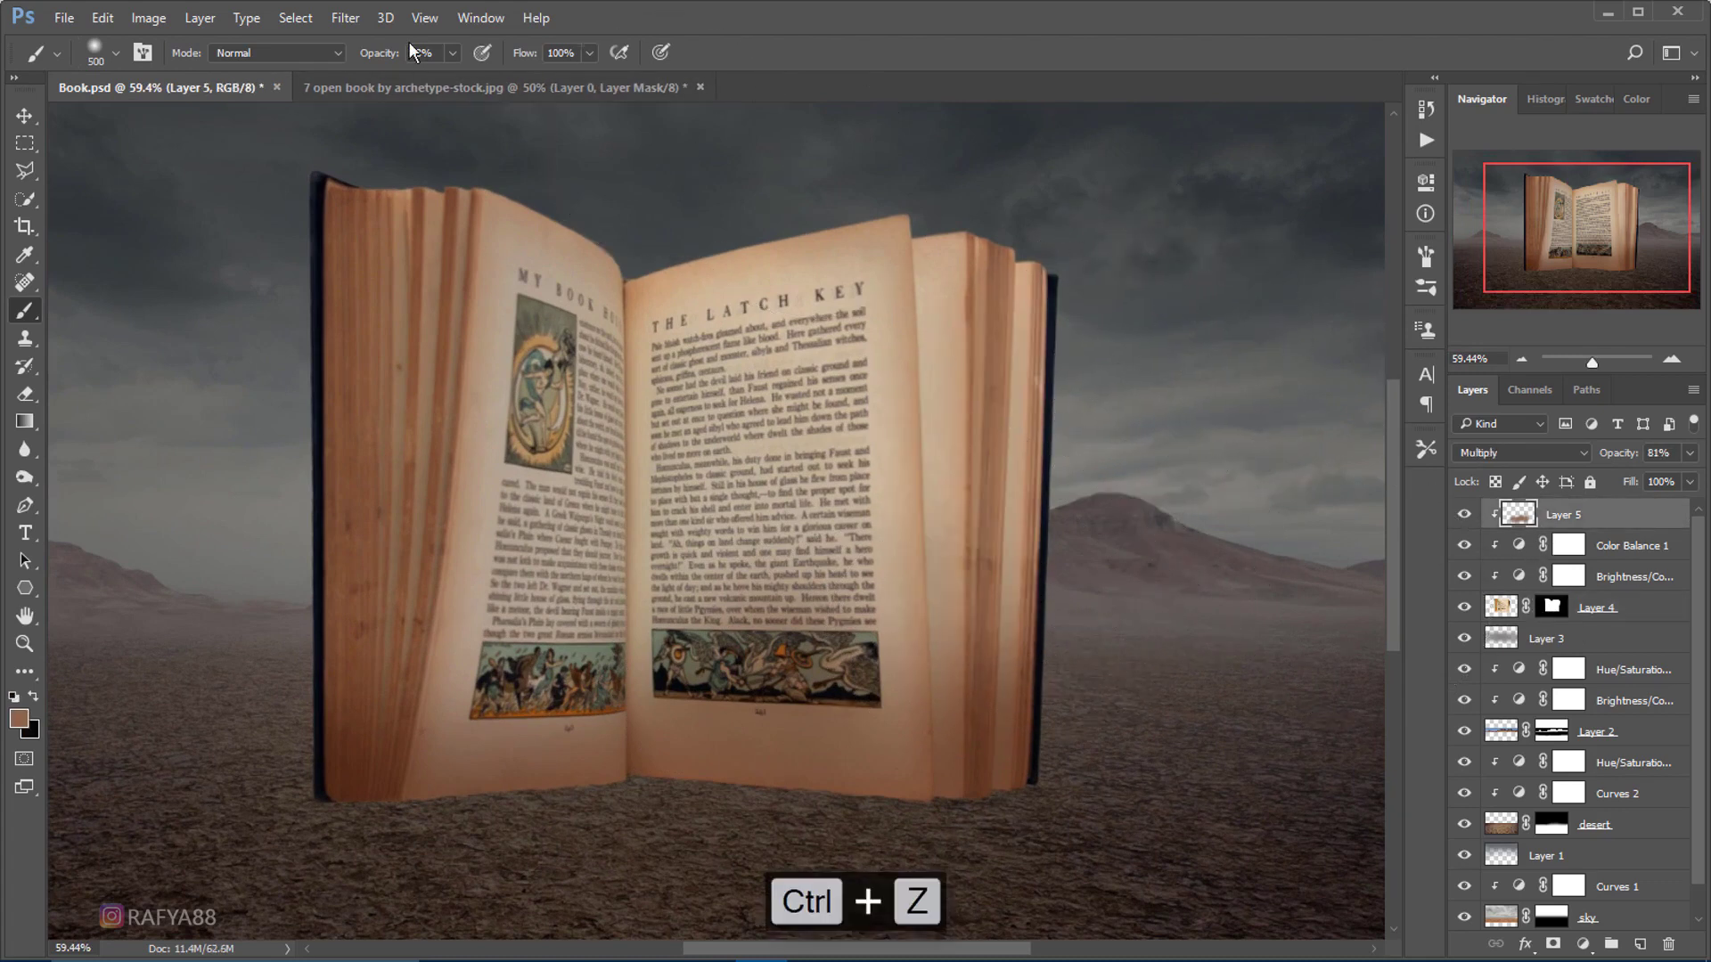
pyautogui.moveTo(388, 60); pyautogui.dragTo(356, 60)
pyautogui.moveTo(1060, 383); pyautogui.dragTo(1069, 615)
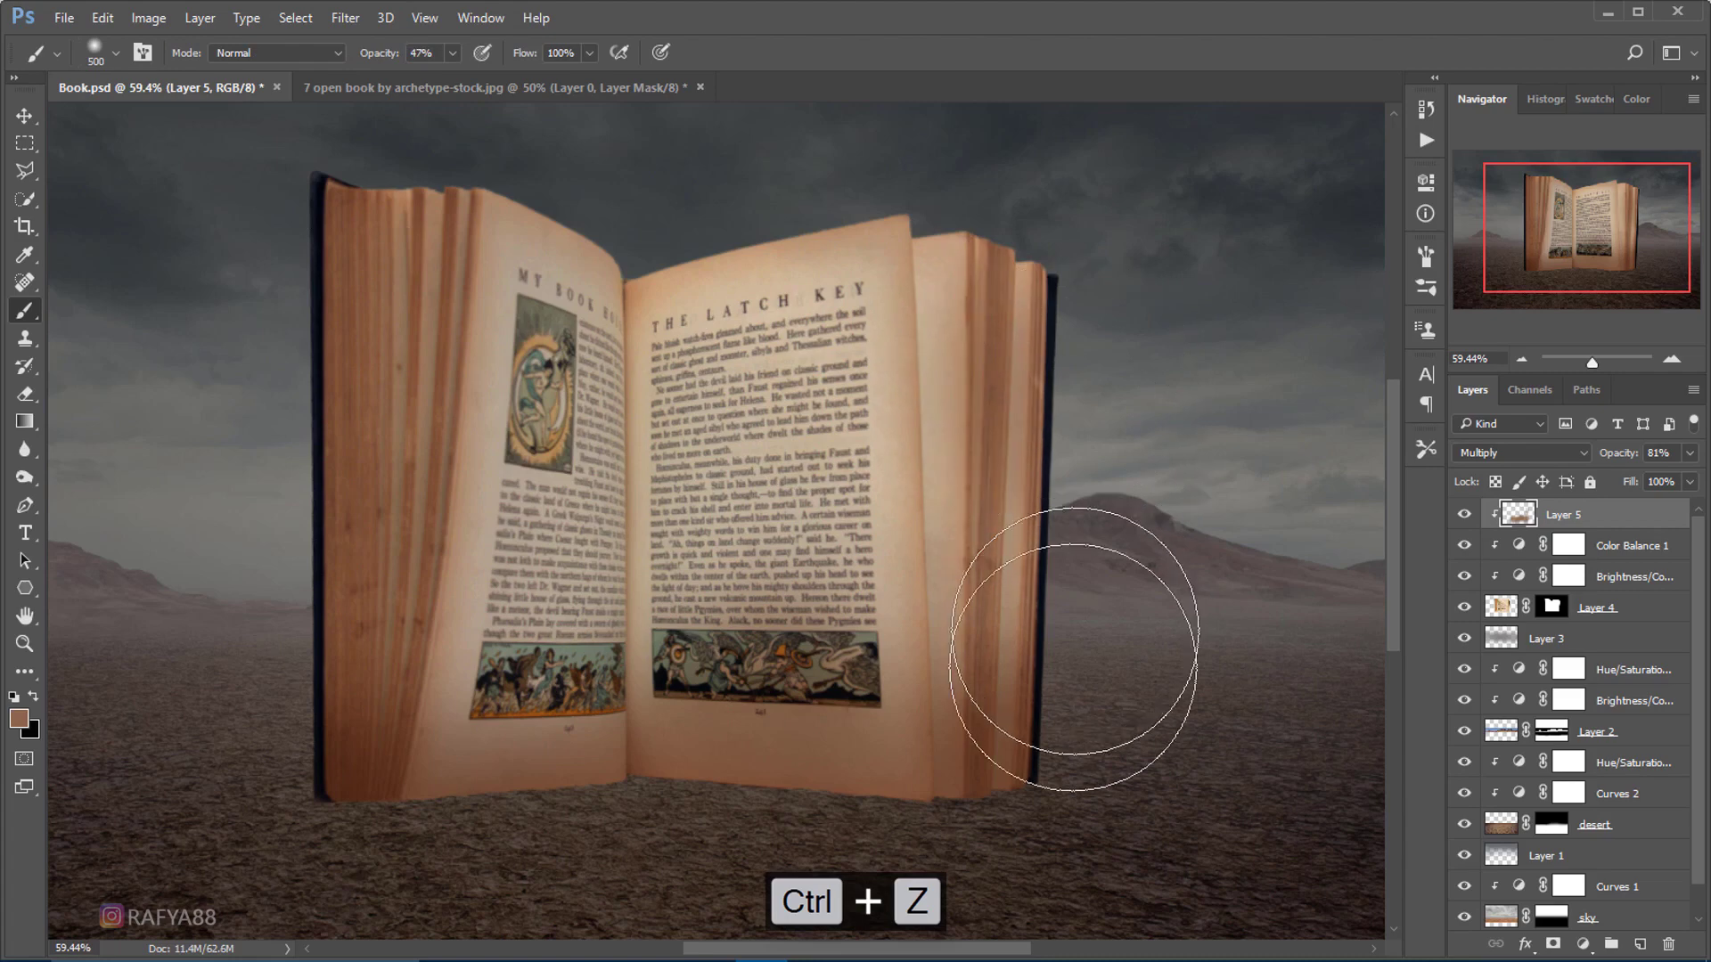
pyautogui.moveTo(362, 325); pyautogui.dragTo(383, 766)
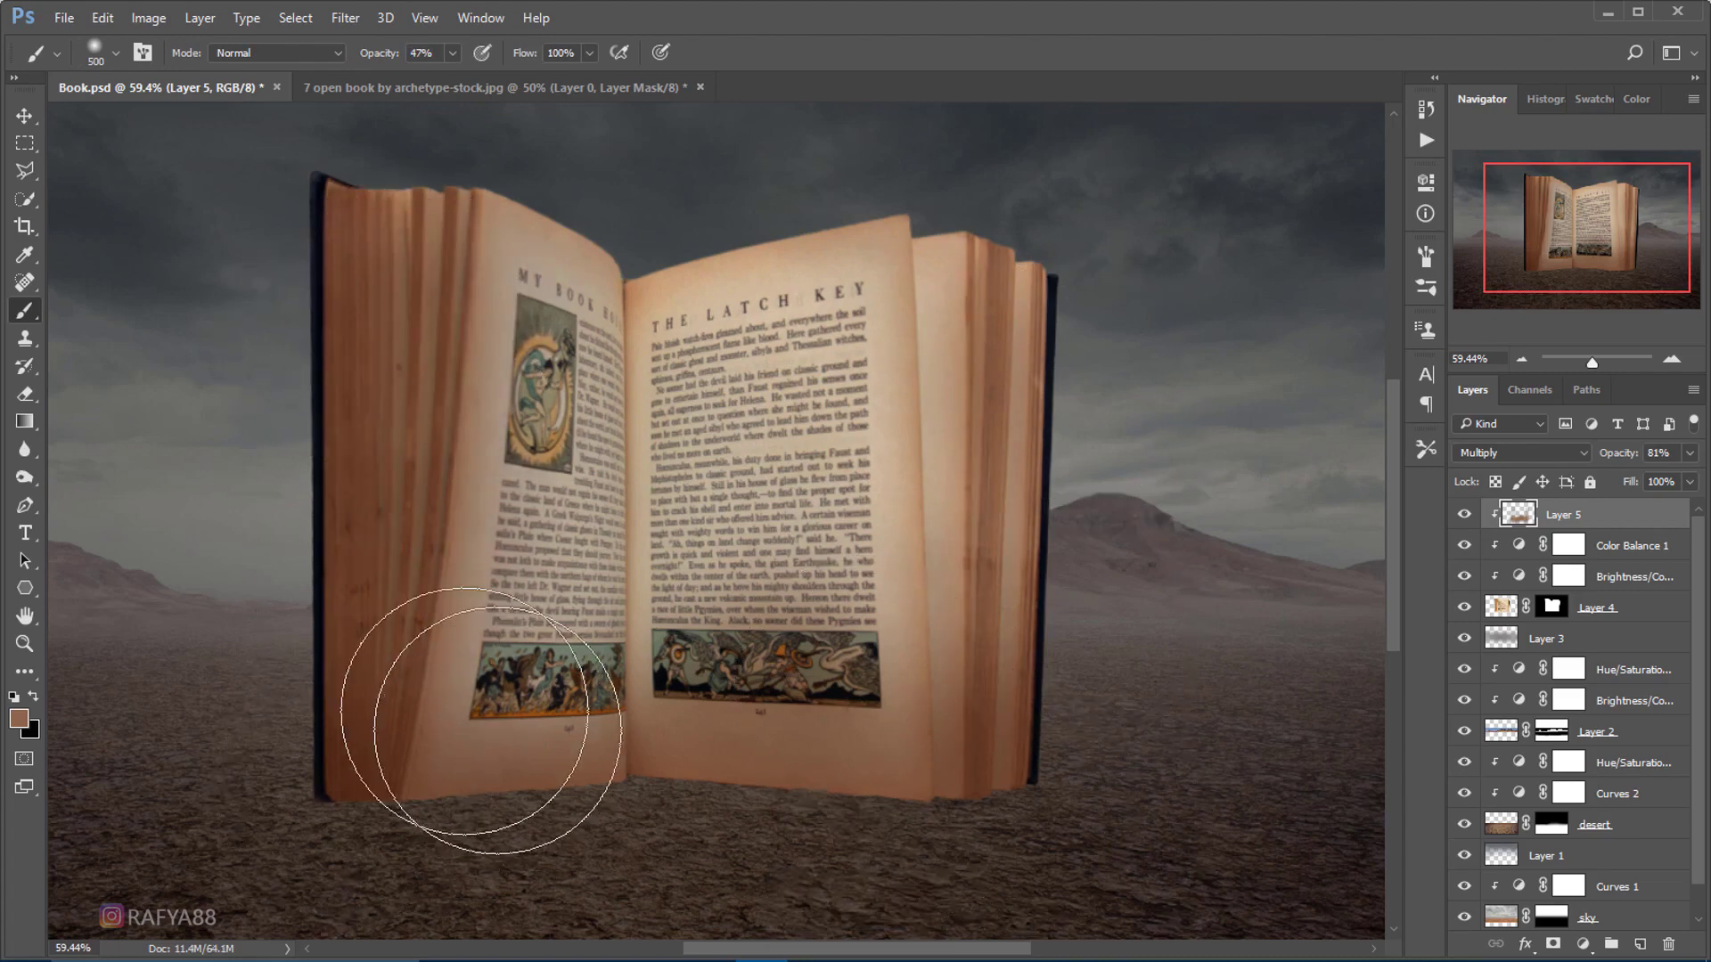
# - Reduce the tan shading layer's opacity further to 59% and keep it visible
pyautogui.scroll(-3, 870, 393)
pyautogui.scroll(-2, 919, 374)
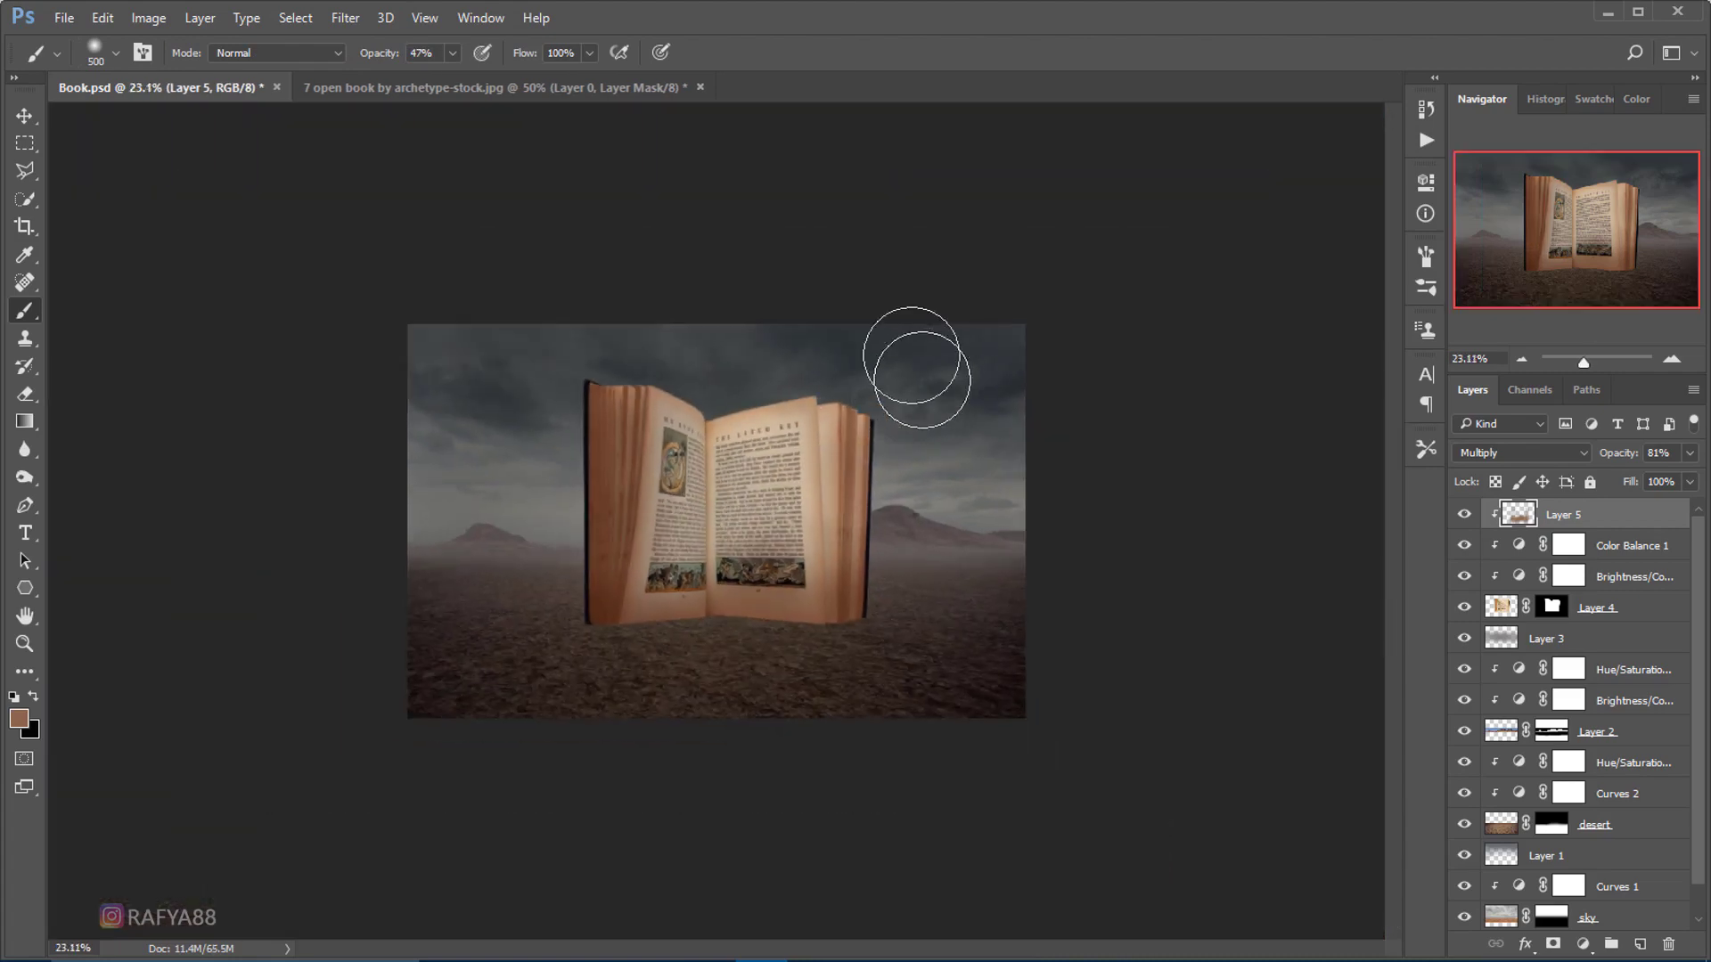
pyautogui.scroll(1, 821, 458)
pyautogui.scroll(2, 821, 458)
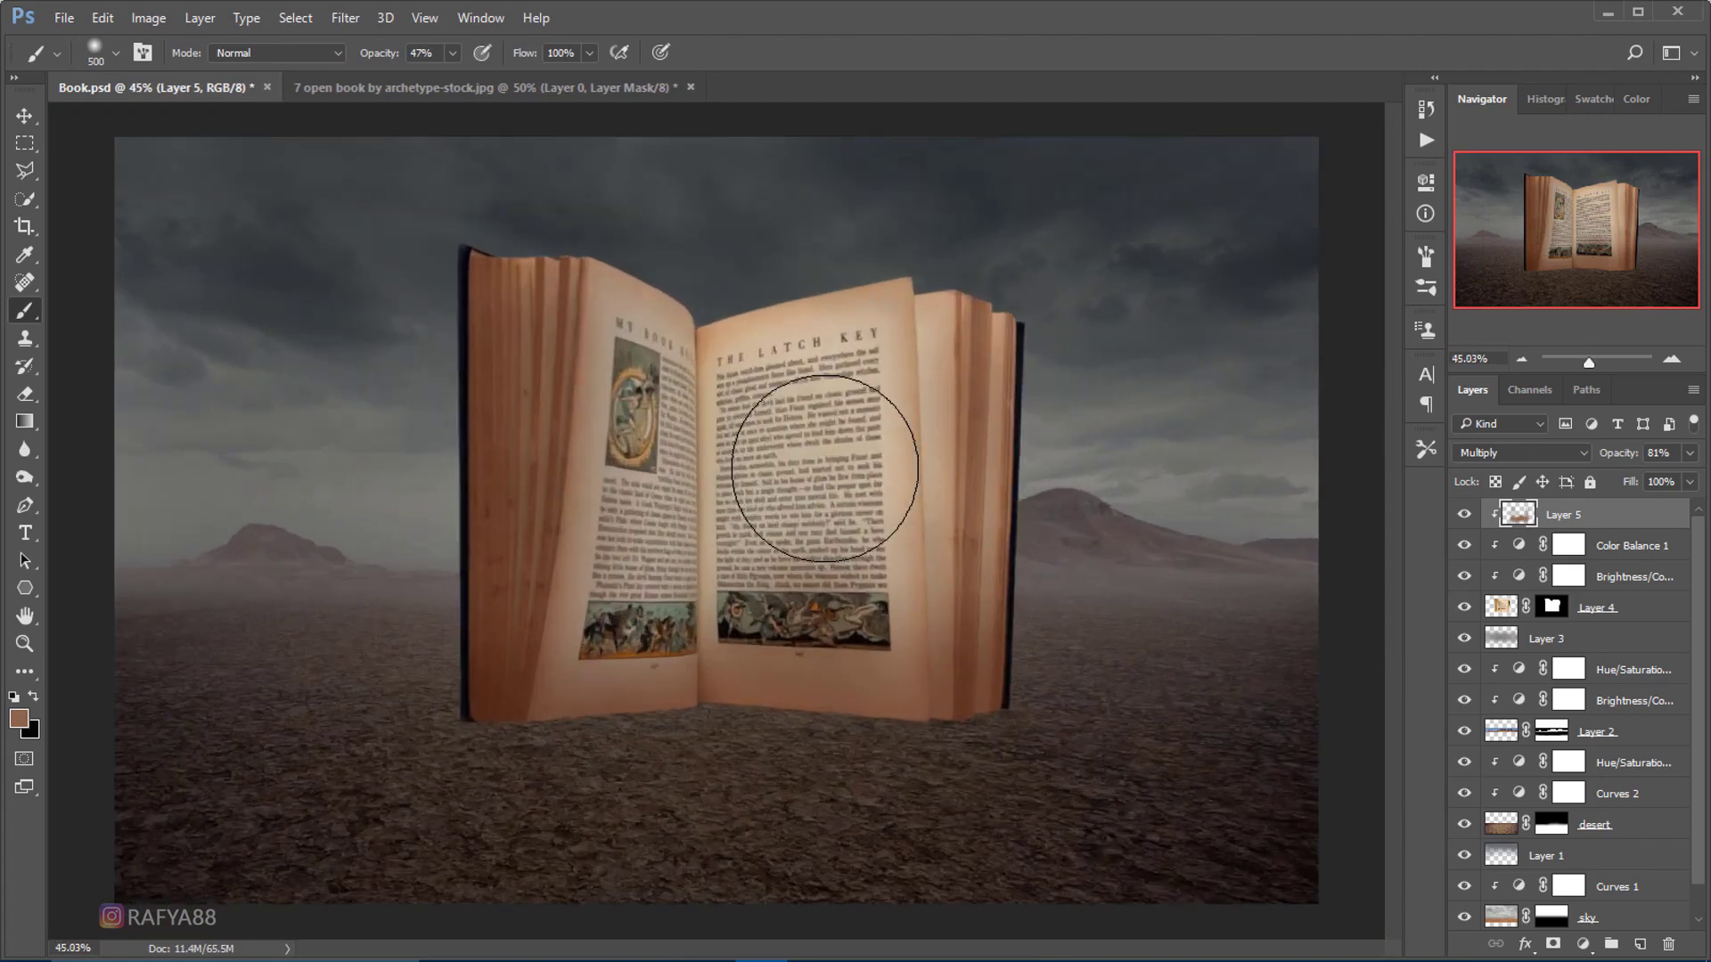
pyautogui.scroll(1, 822, 460)
pyautogui.scroll(1, 821, 458)
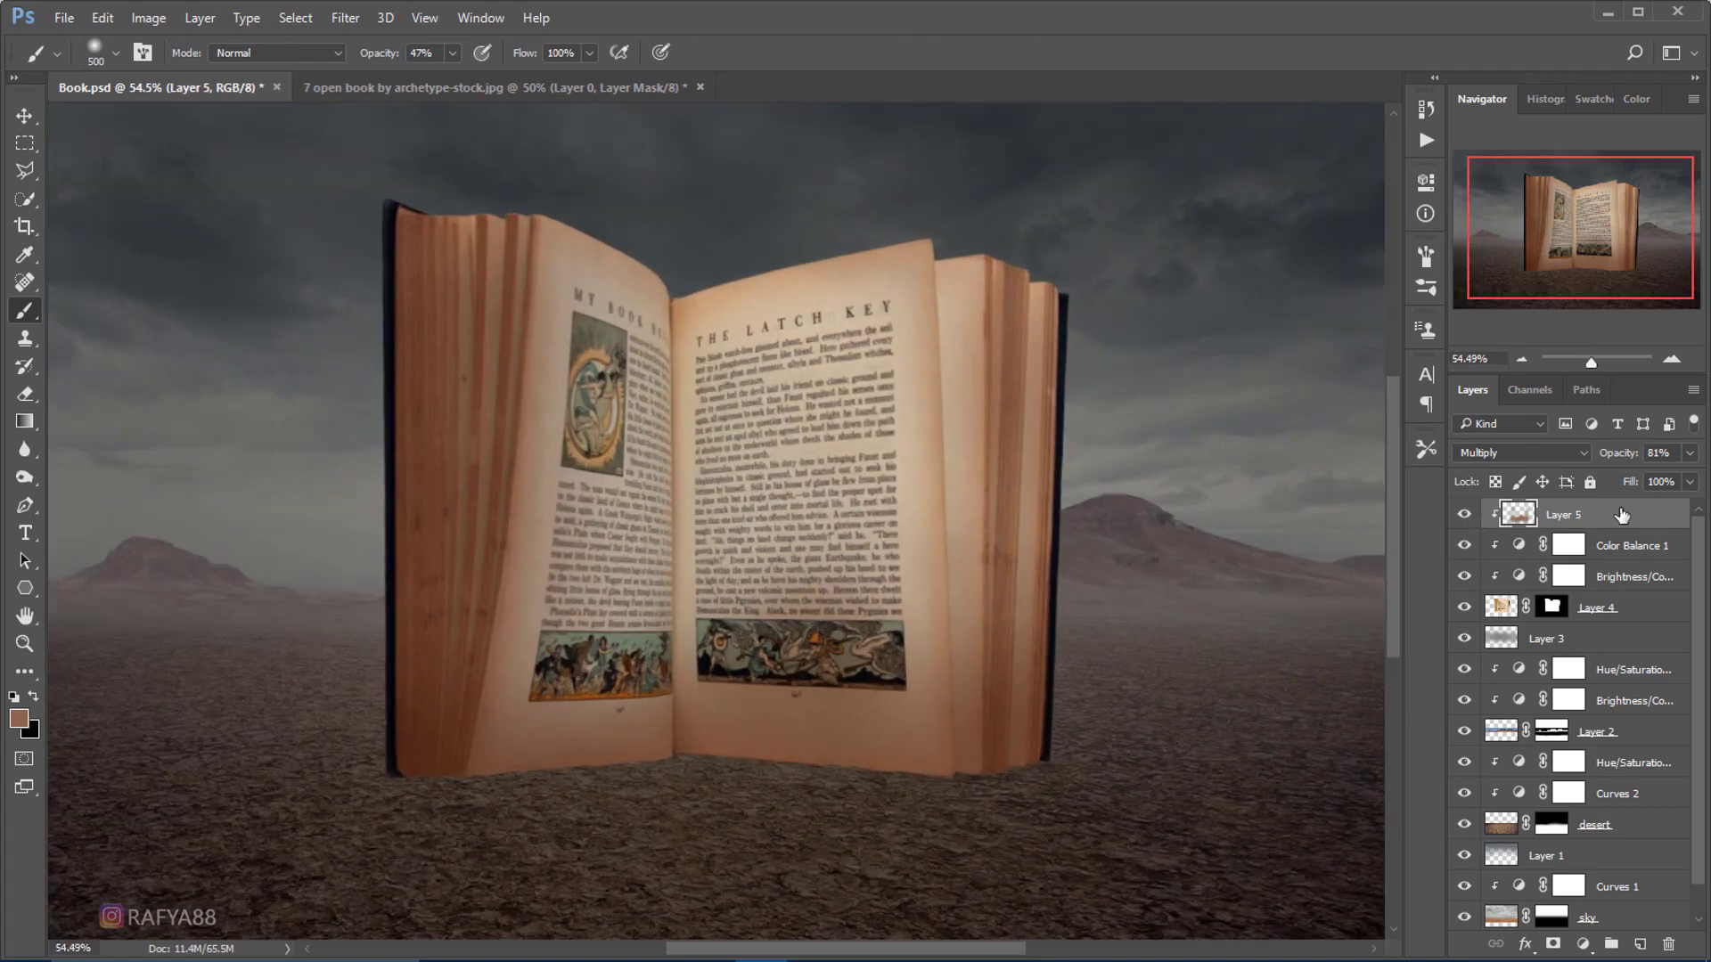
pyautogui.moveTo(1627, 459); pyautogui.dragTo(1609, 459)
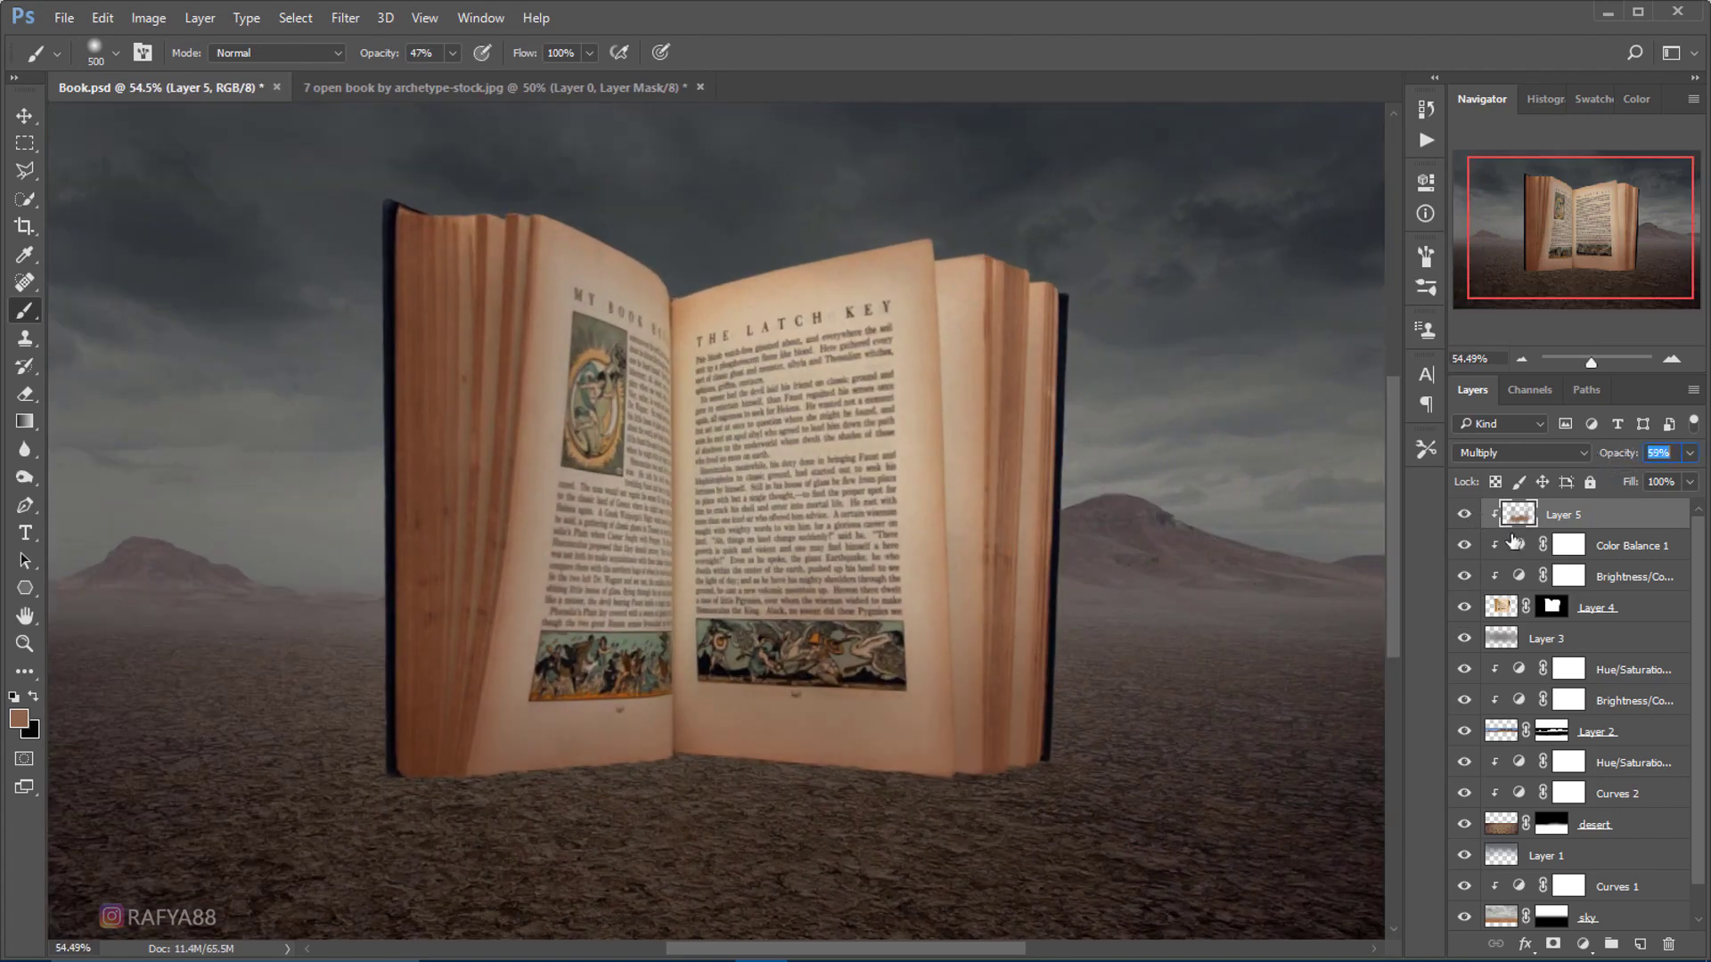
pyautogui.click(1464, 515)
# - Inspect the book's lower pages via Layer 4's mask, then select Layer 3
pyautogui.click(1561, 615)
pyautogui.scroll(4, 725, 764)
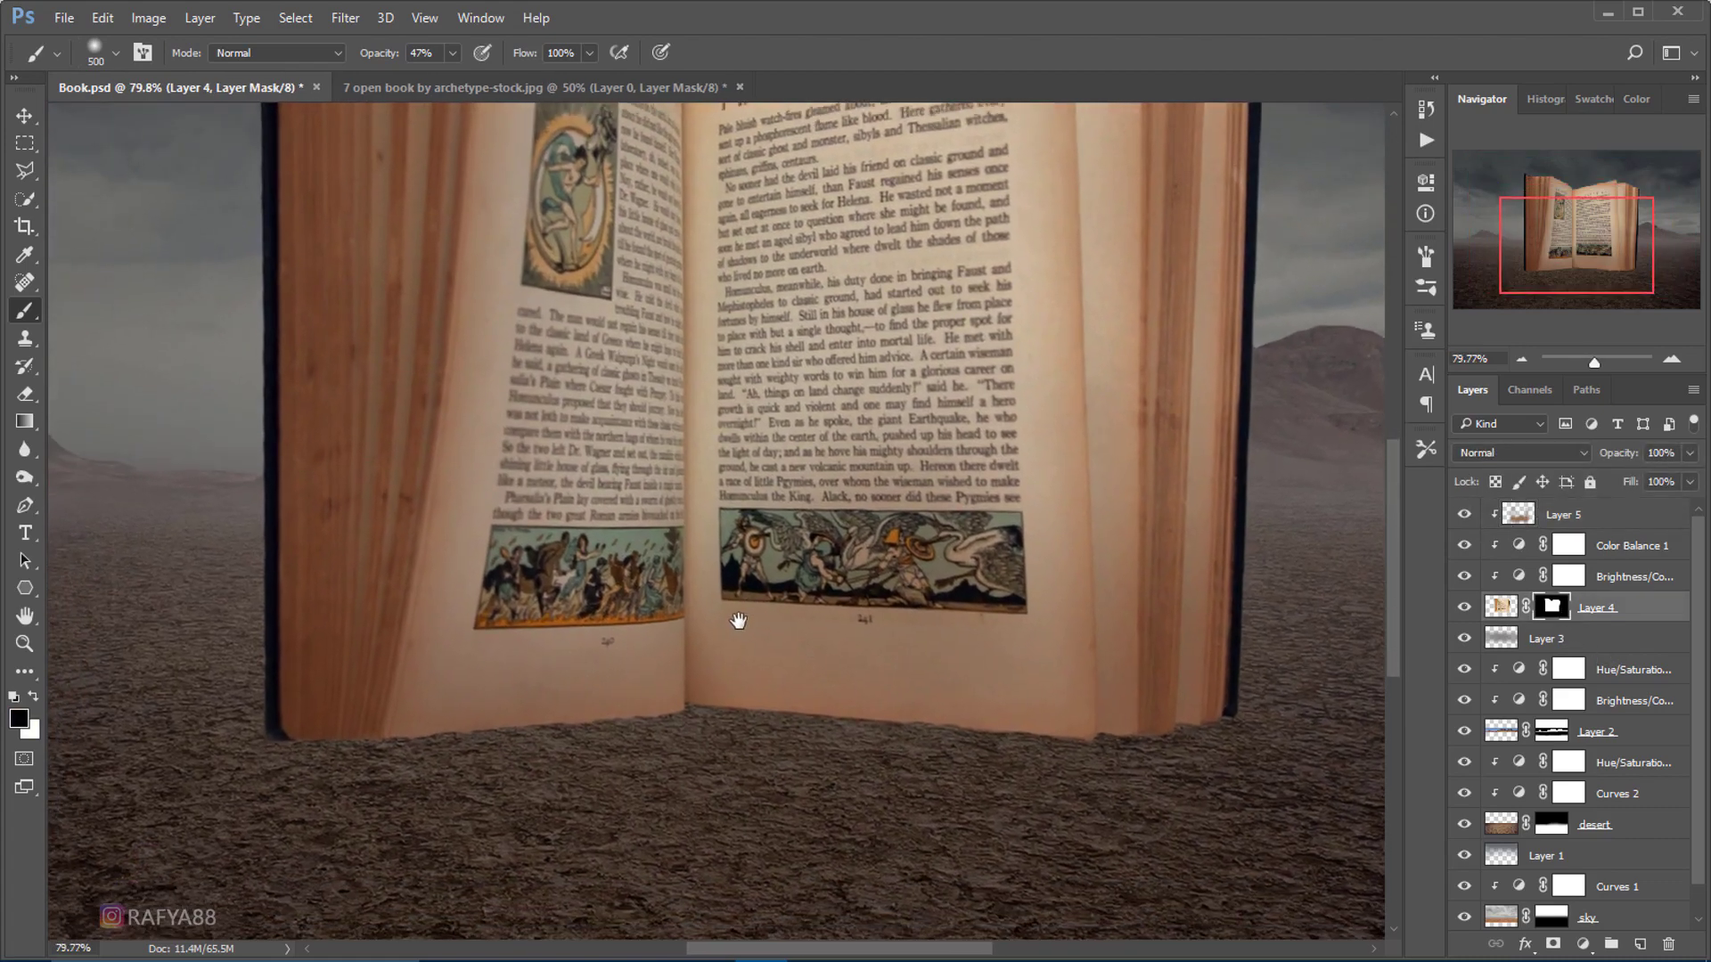
pyautogui.moveTo(725, 764); pyautogui.dragTo(740, 614)
pyautogui.scroll(-2, 740, 614)
pyautogui.scroll(-2, 740, 614)
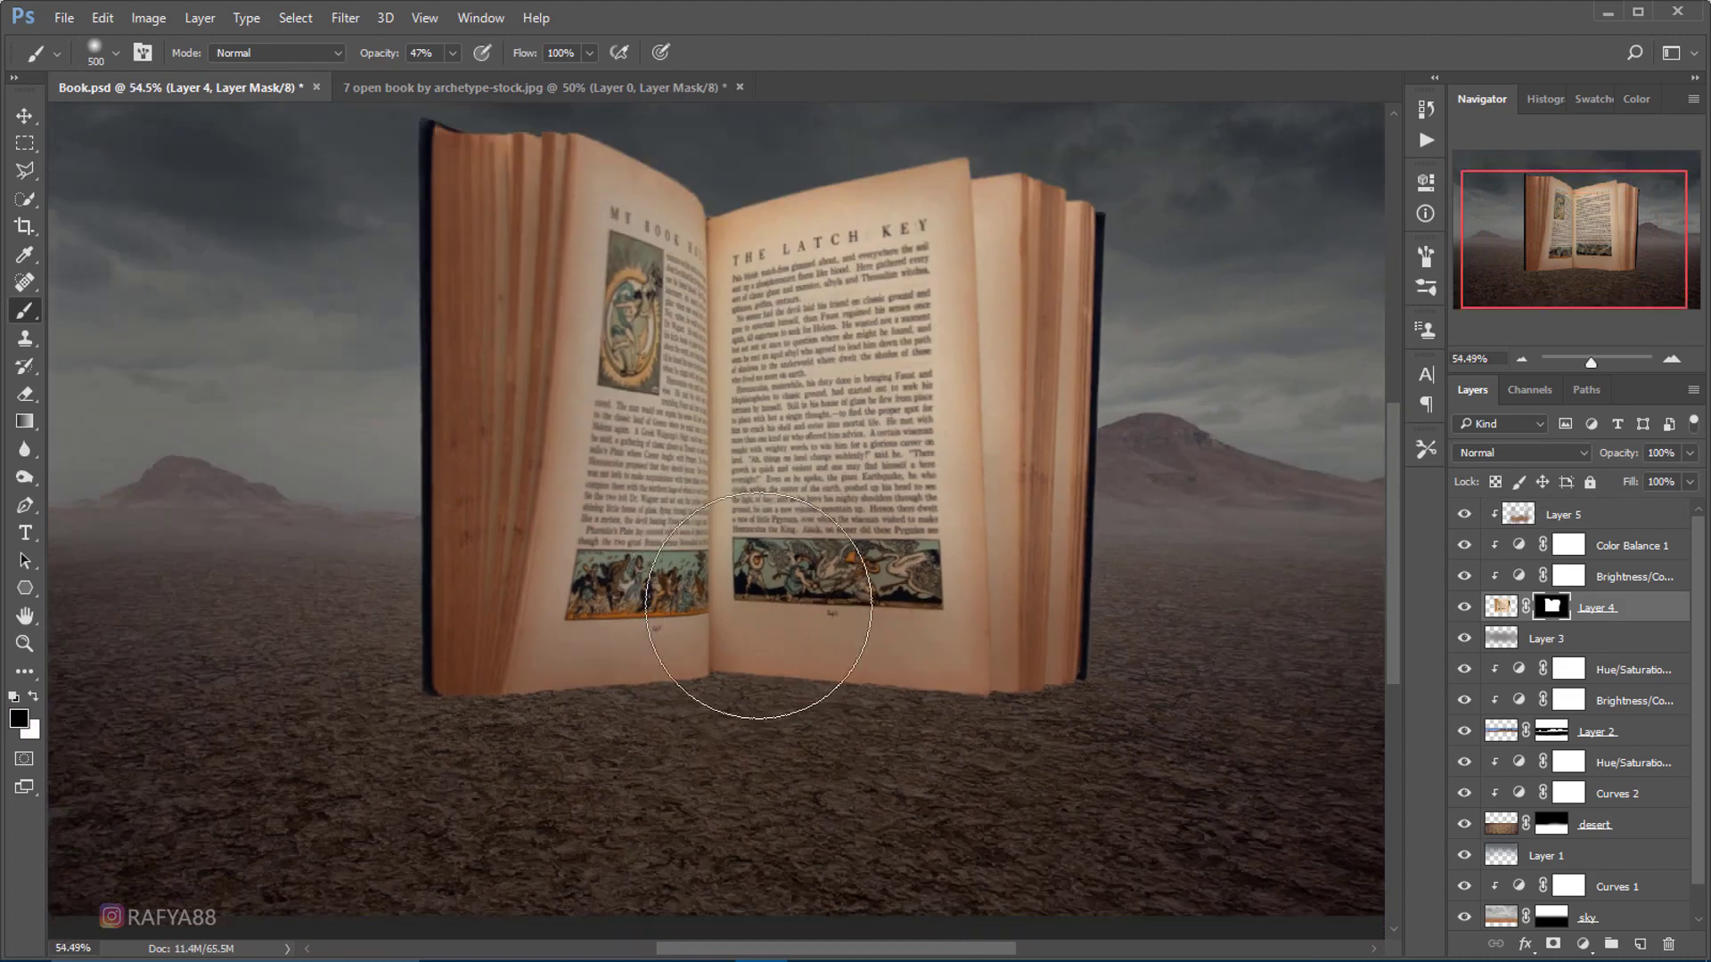
pyautogui.click(1615, 639)
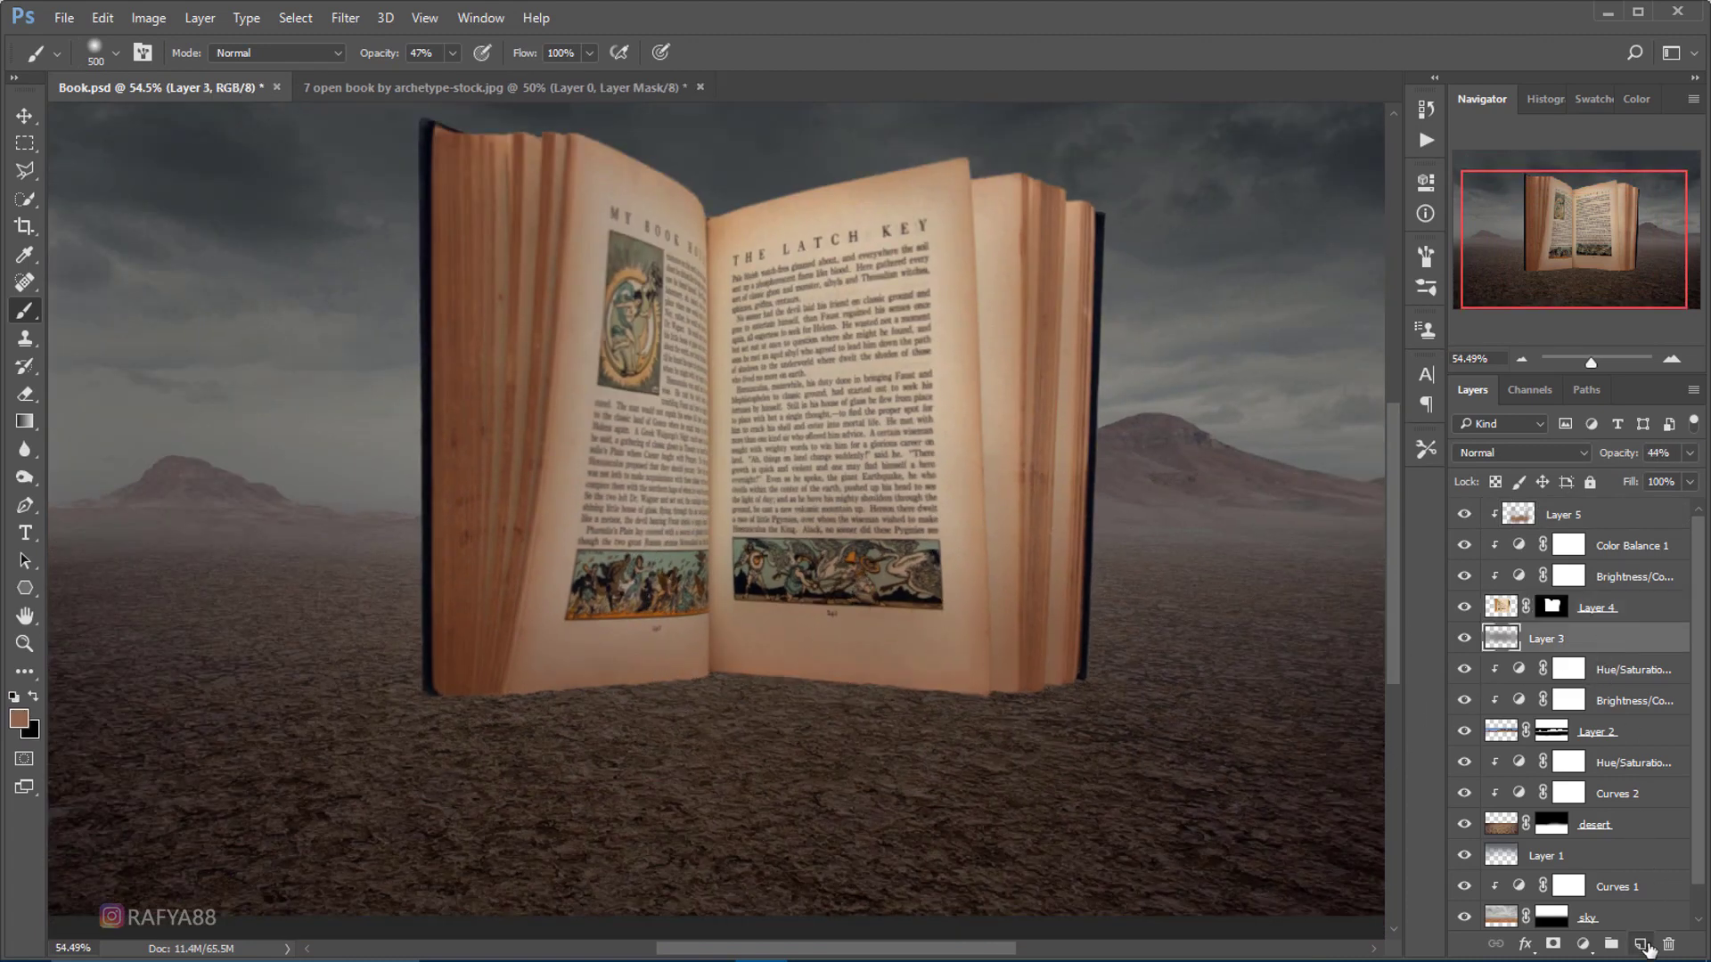
# - On a new layer, paint a dark shadow under the book's bottom edge with a small brush
pyautogui.click(1642, 945)
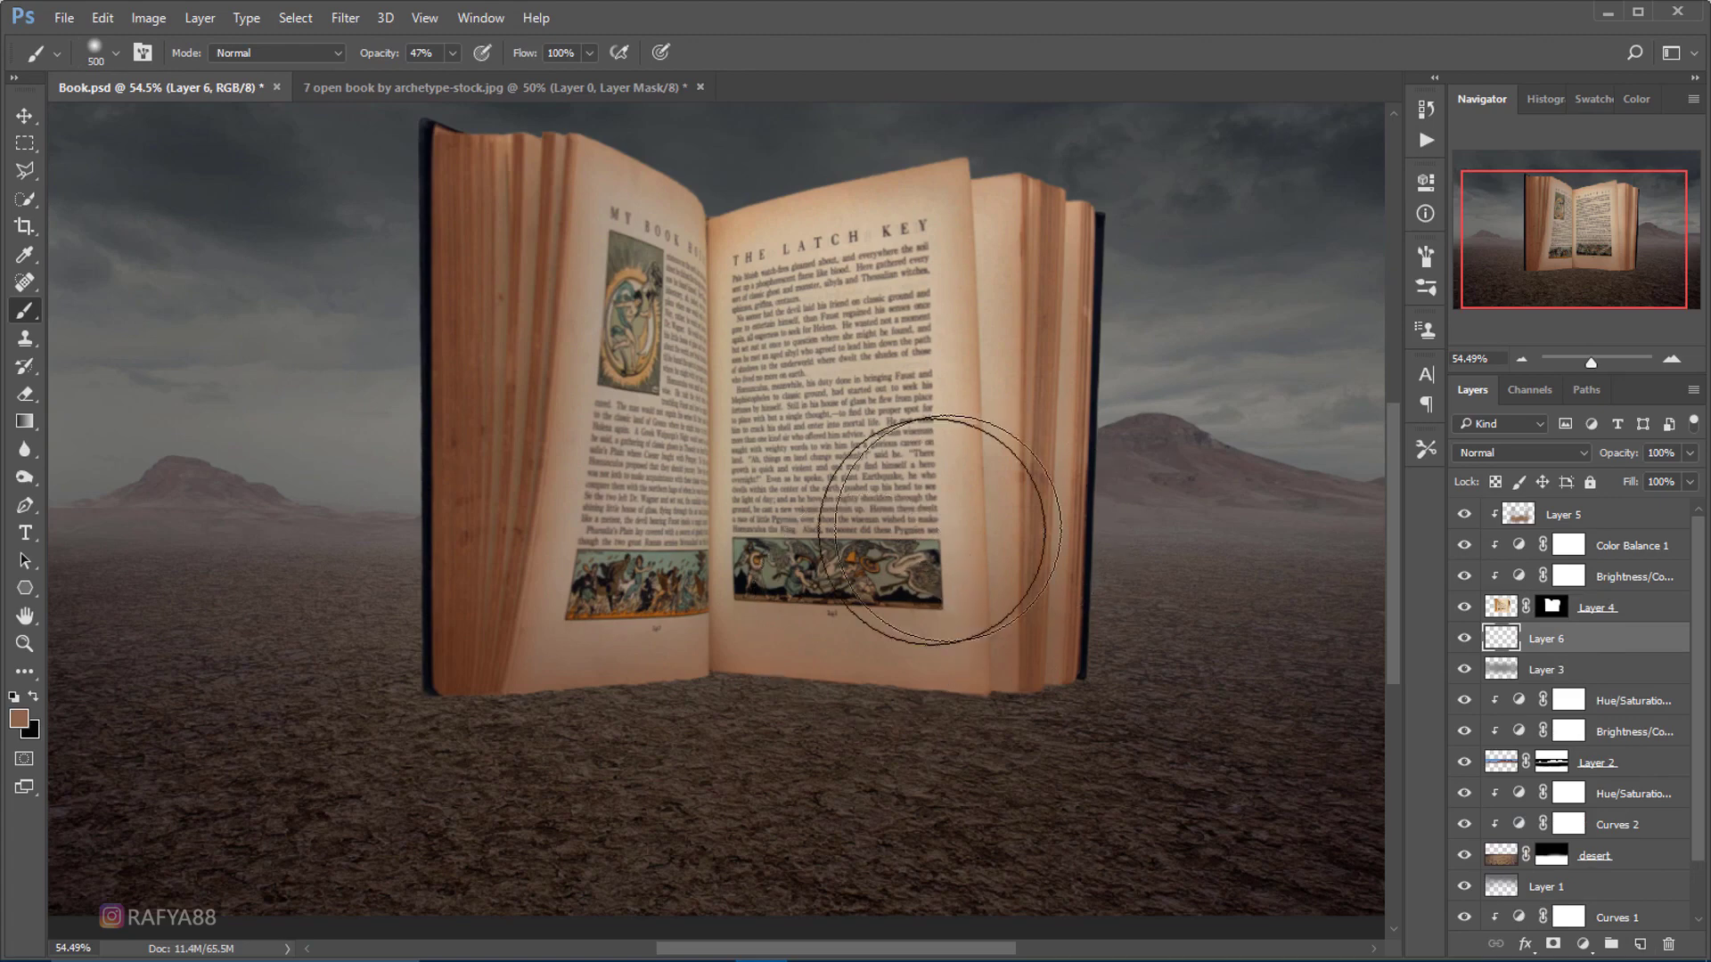
pyautogui.rightClick(888, 413)
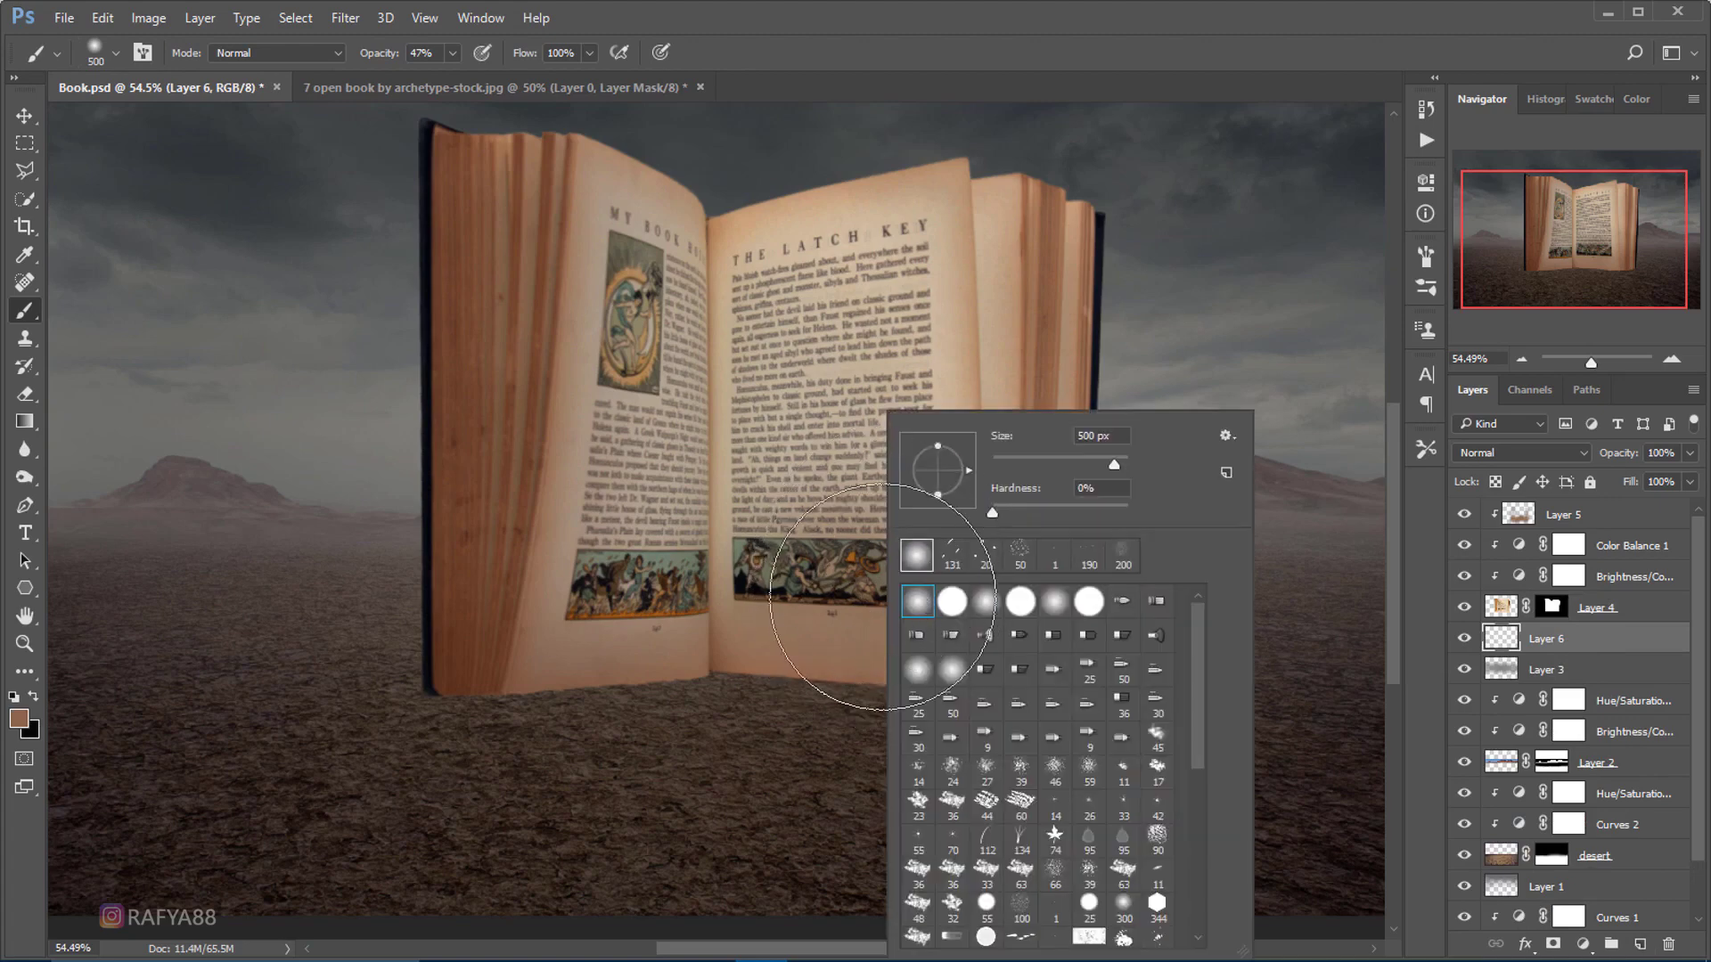
pyautogui.press('Return')
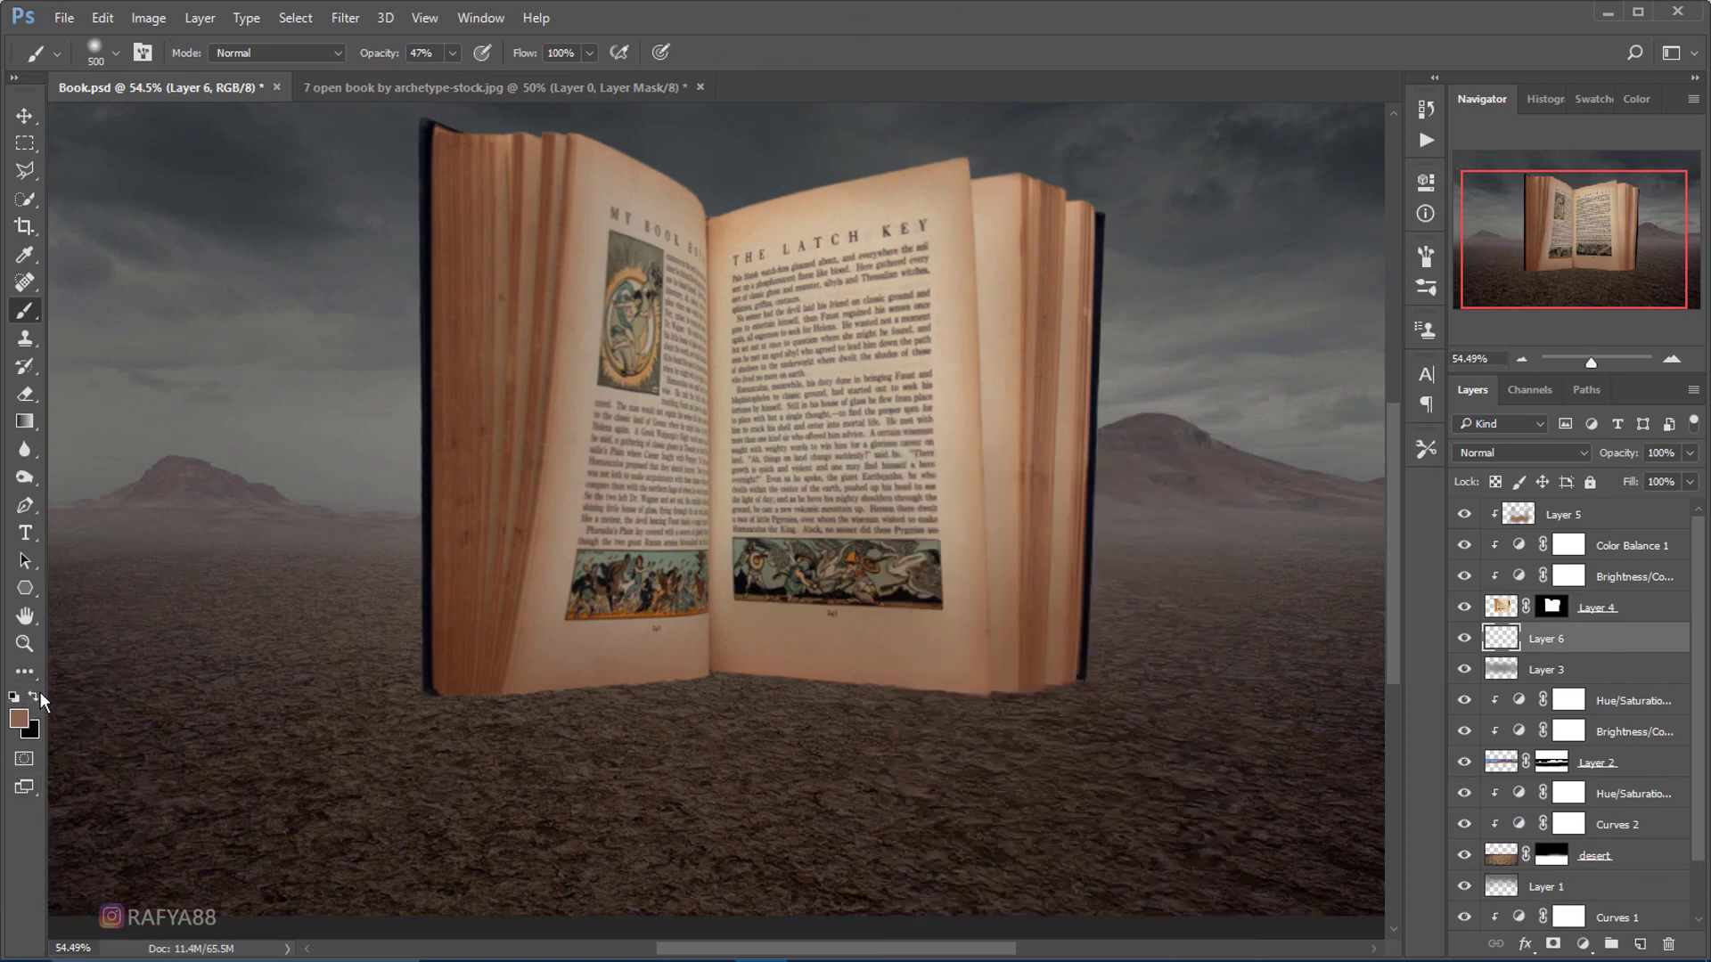
pyautogui.press('[')
pyautogui.press('[')
pyautogui.press('[')
pyautogui.press('[')
pyautogui.press('[')
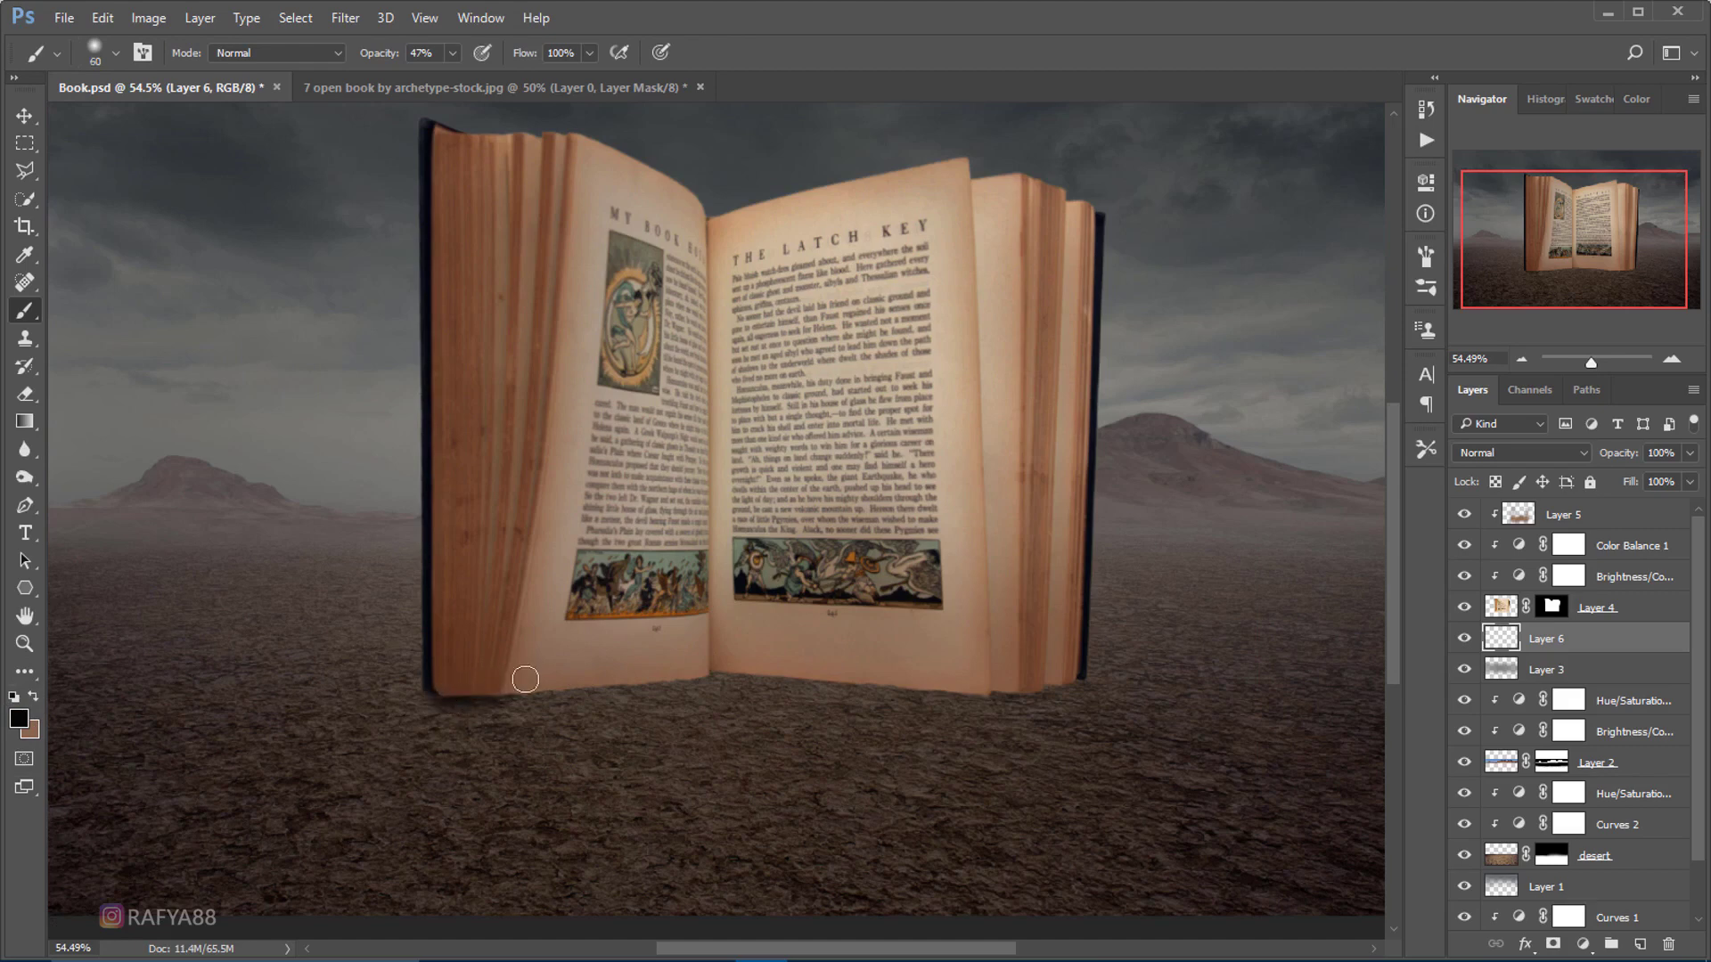
pyautogui.moveTo(558, 677); pyautogui.dragTo(1023, 687)
# - Paint a broader soft shadow under the book's centre and deepen it
pyautogui.press(']')
pyautogui.press(']')
pyautogui.press('[')
pyautogui.press('[')
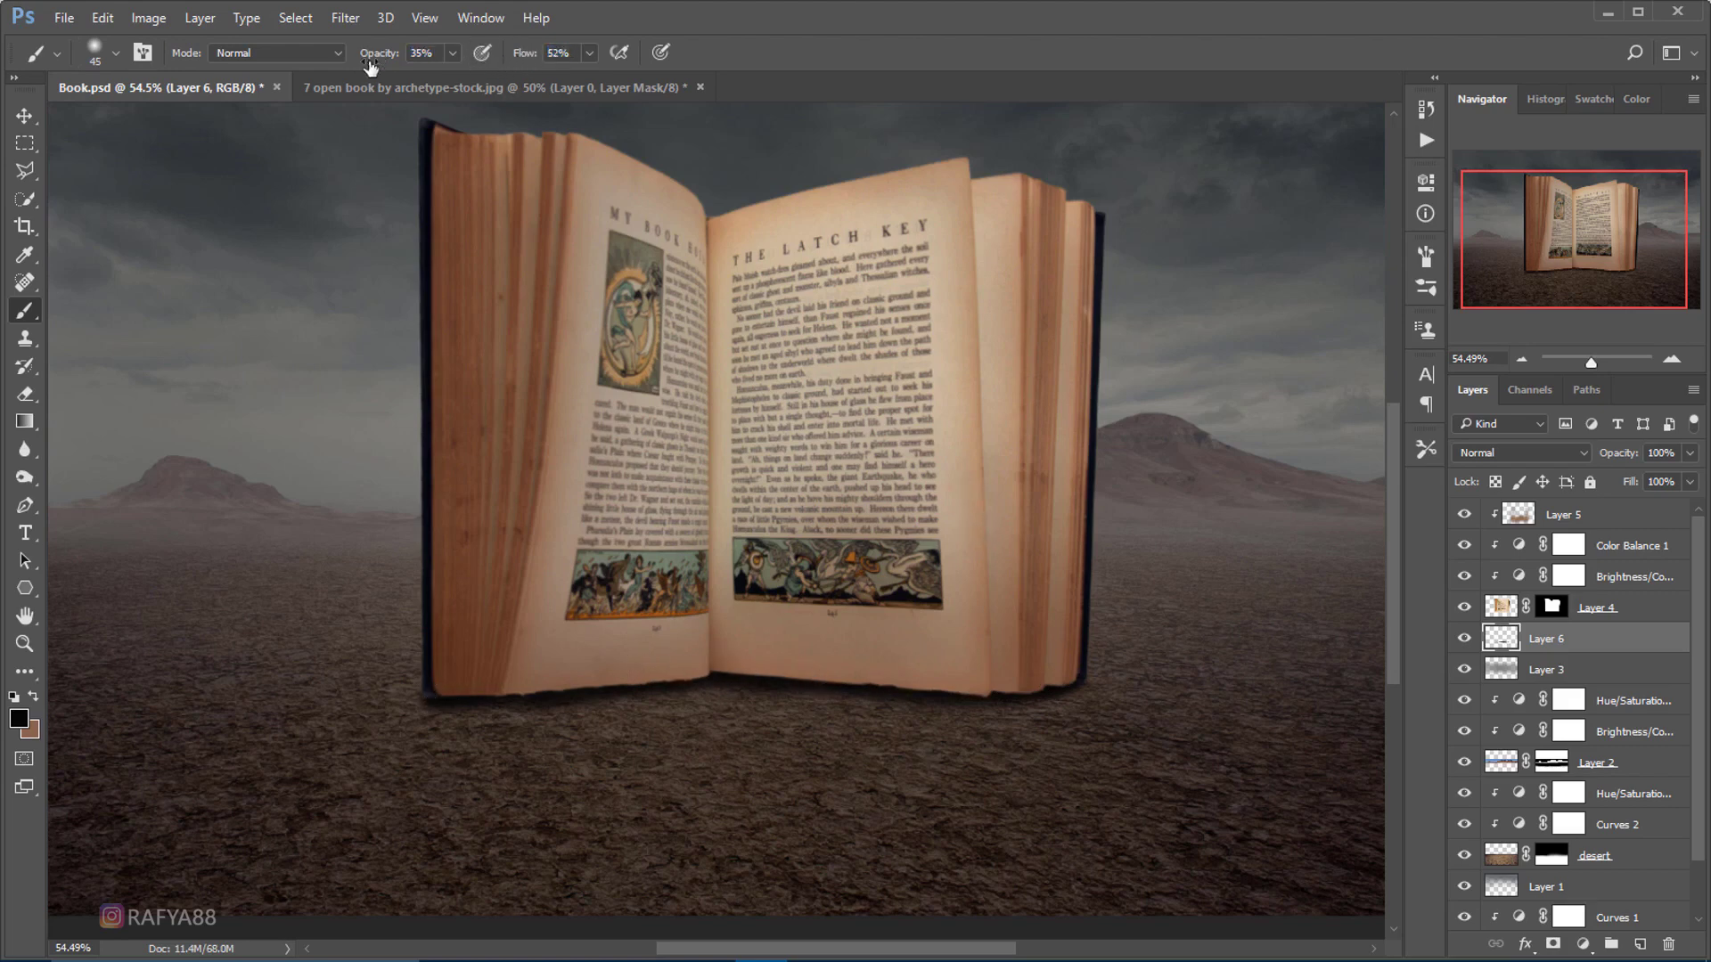
pyautogui.press(']')
pyautogui.press(']')
pyautogui.press(']')
pyautogui.moveTo(502, 768)
pyautogui.mouseDown()
pyautogui.moveTo(597, 780)
pyautogui.moveTo(738, 729)
pyautogui.mouseUp()
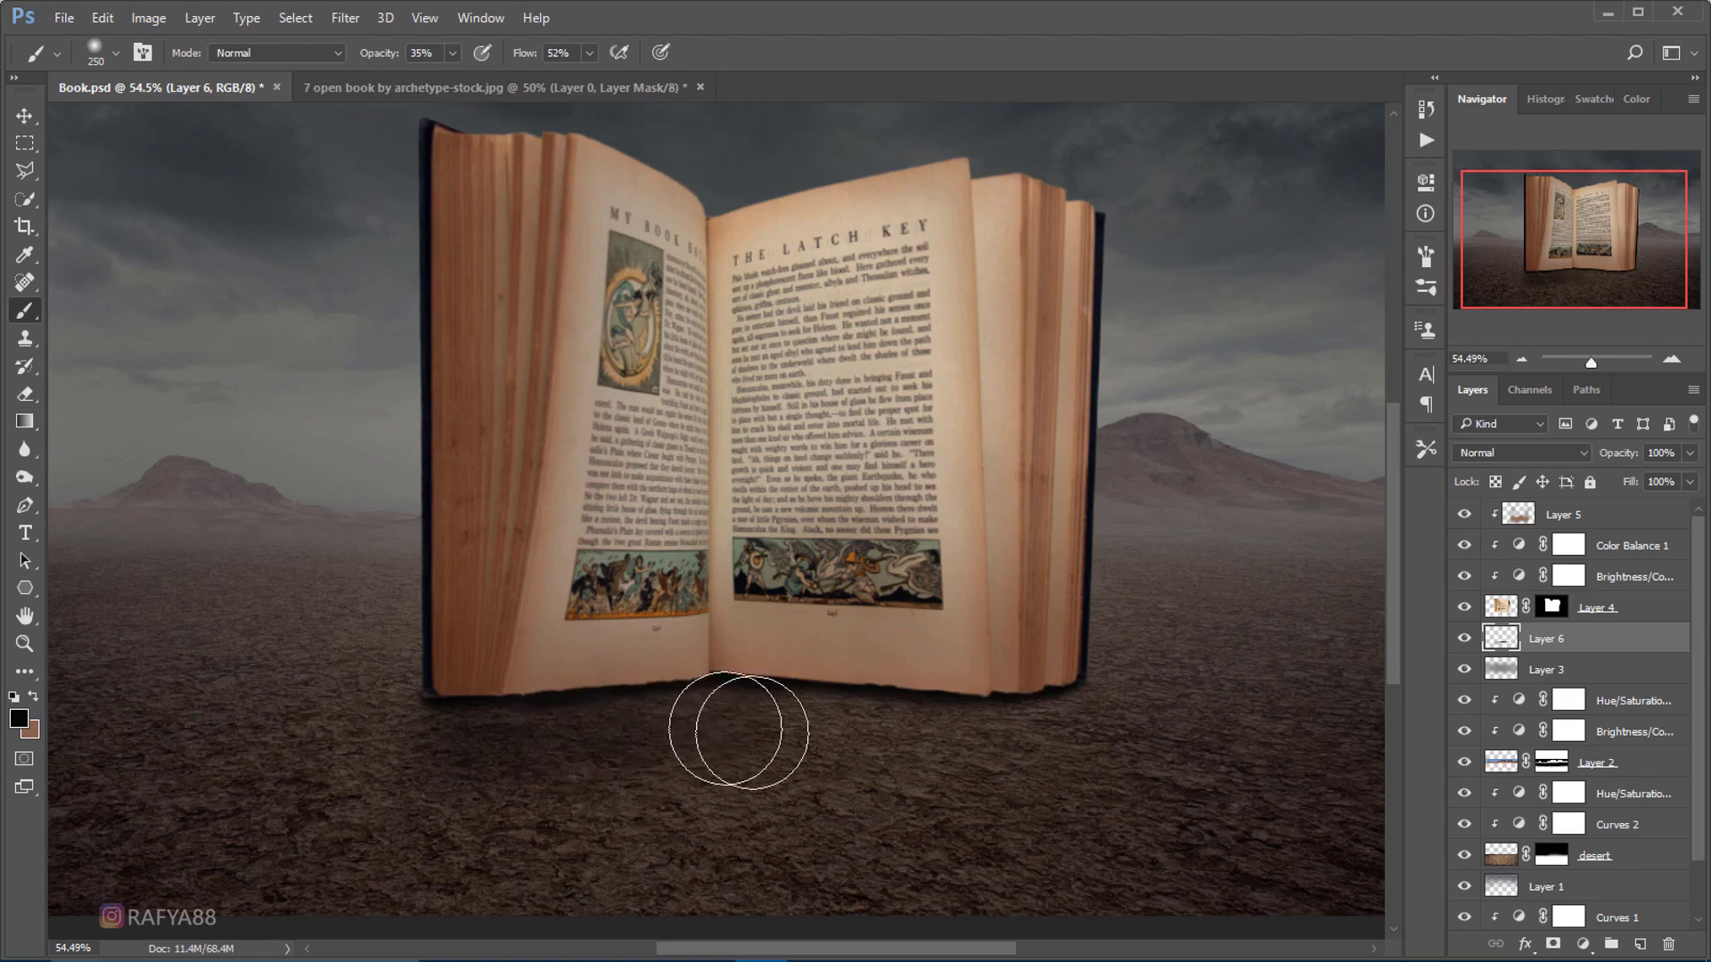
pyautogui.press(']')
pyautogui.press(']')
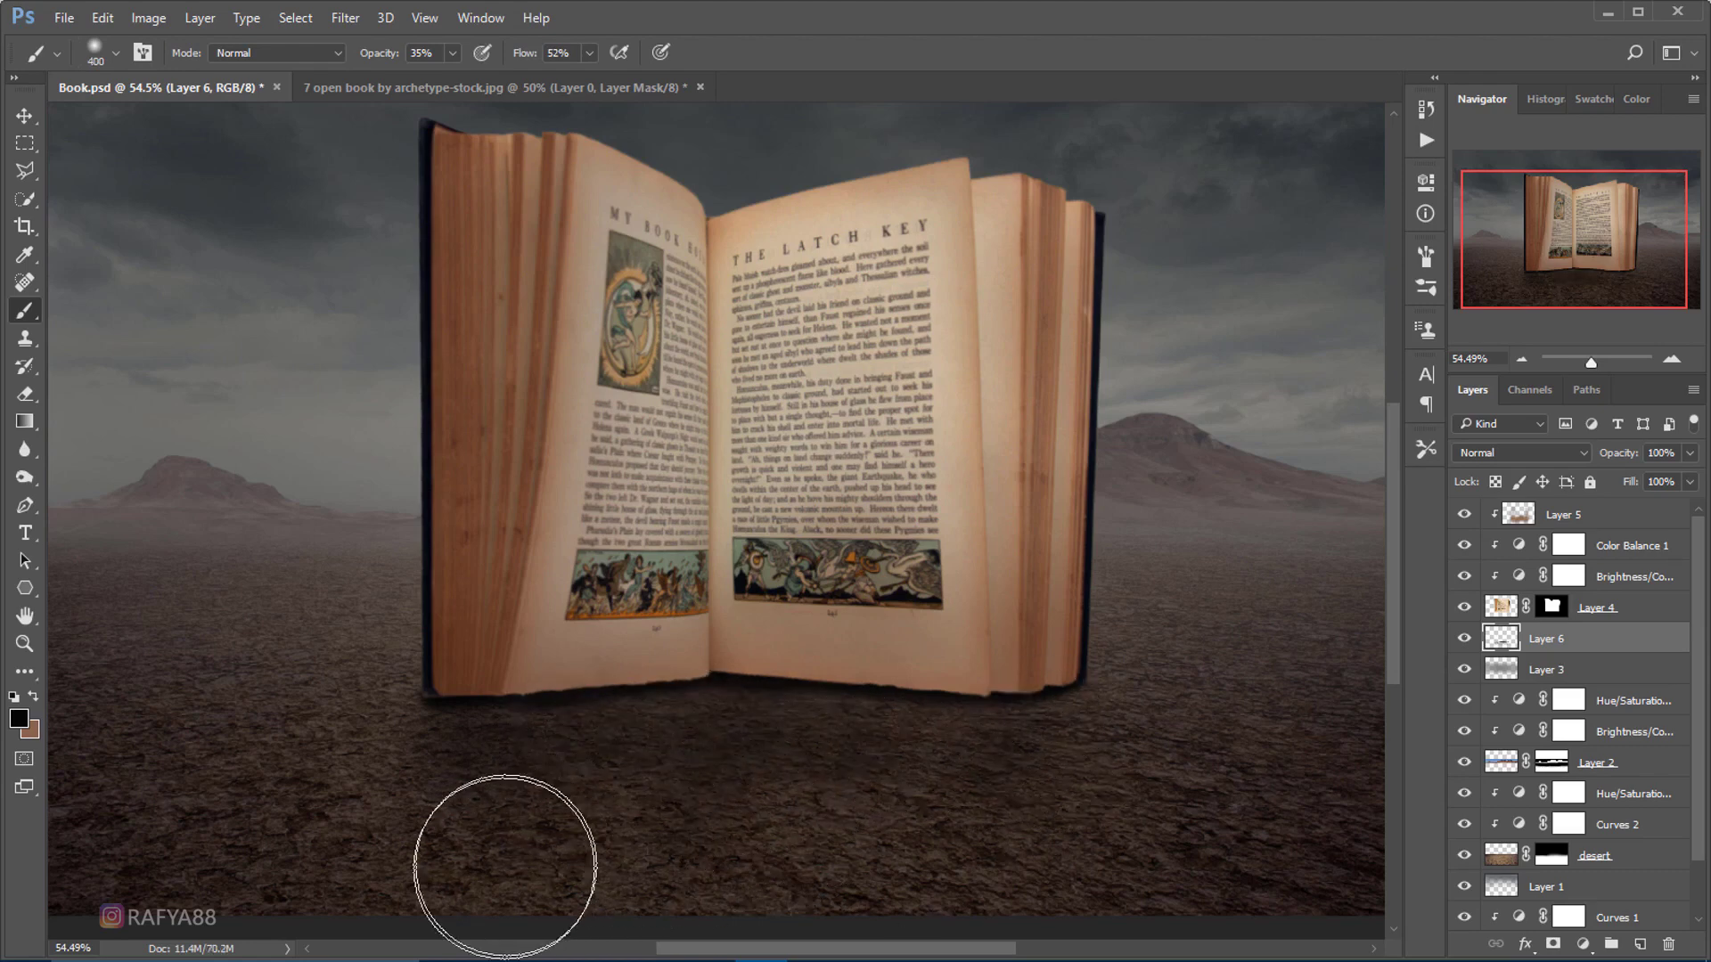
pyautogui.moveTo(880, 726)
pyautogui.mouseDown()
pyautogui.moveTo(554, 688)
pyautogui.moveTo(918, 706)
pyautogui.moveTo(708, 657)
pyautogui.mouseUp()
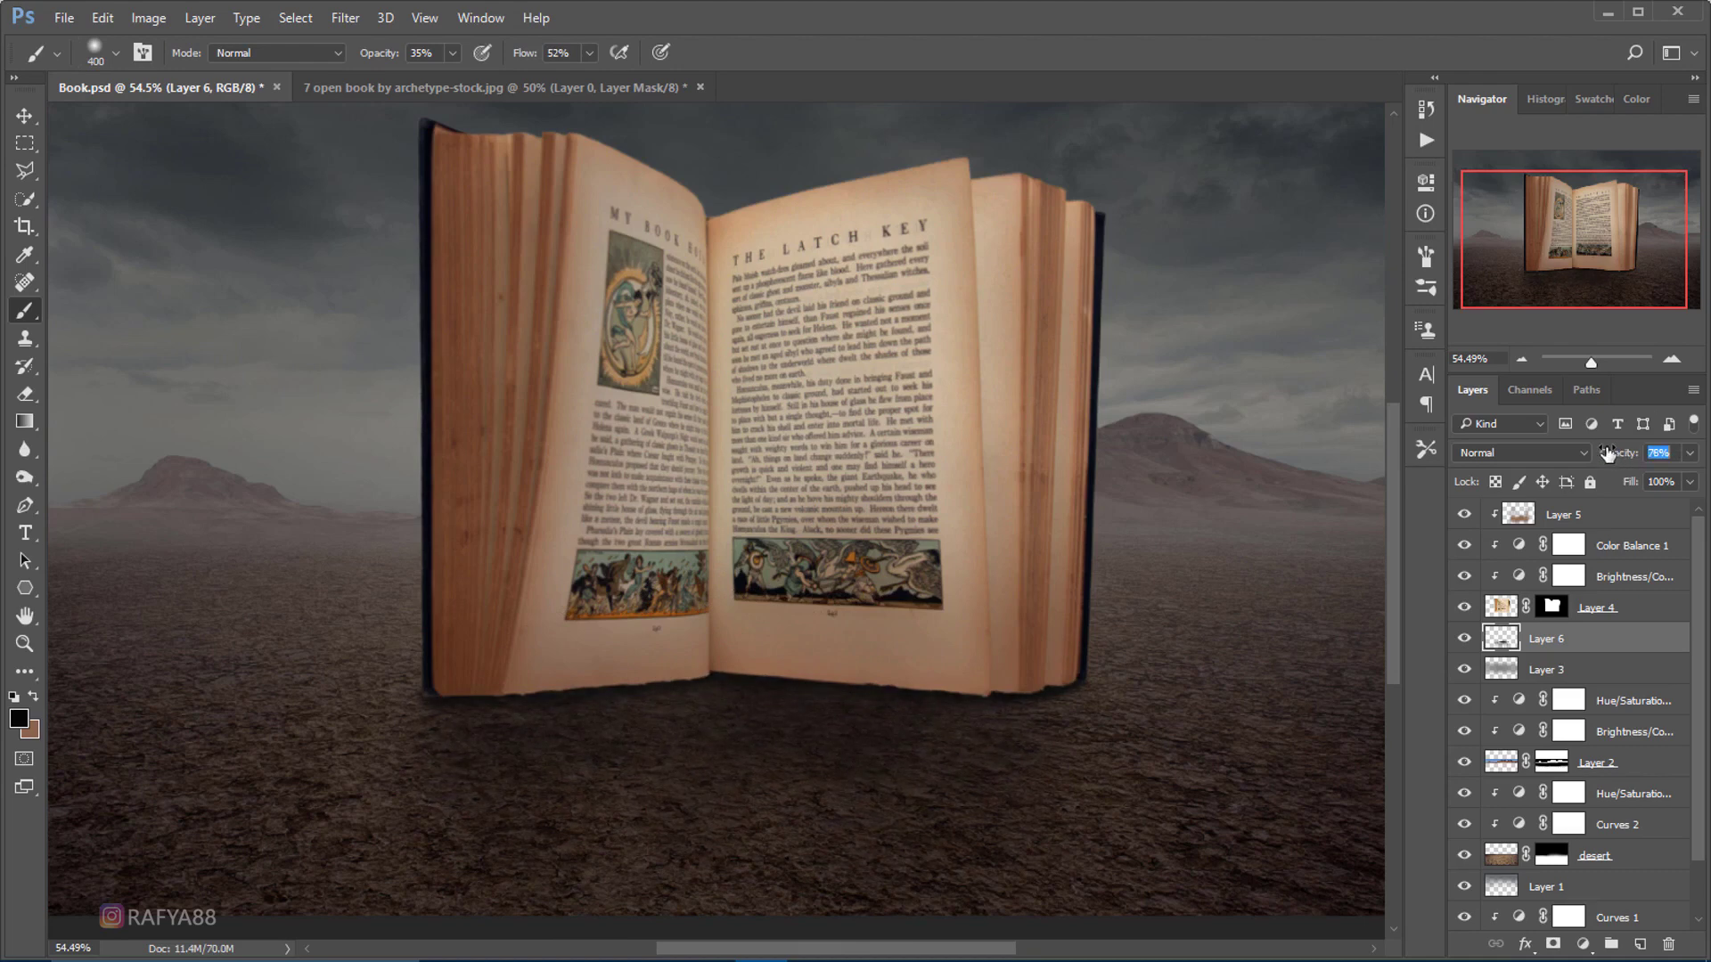
pyautogui.scroll(-3, 870, 321)
pyautogui.scroll(2, 924, 336)
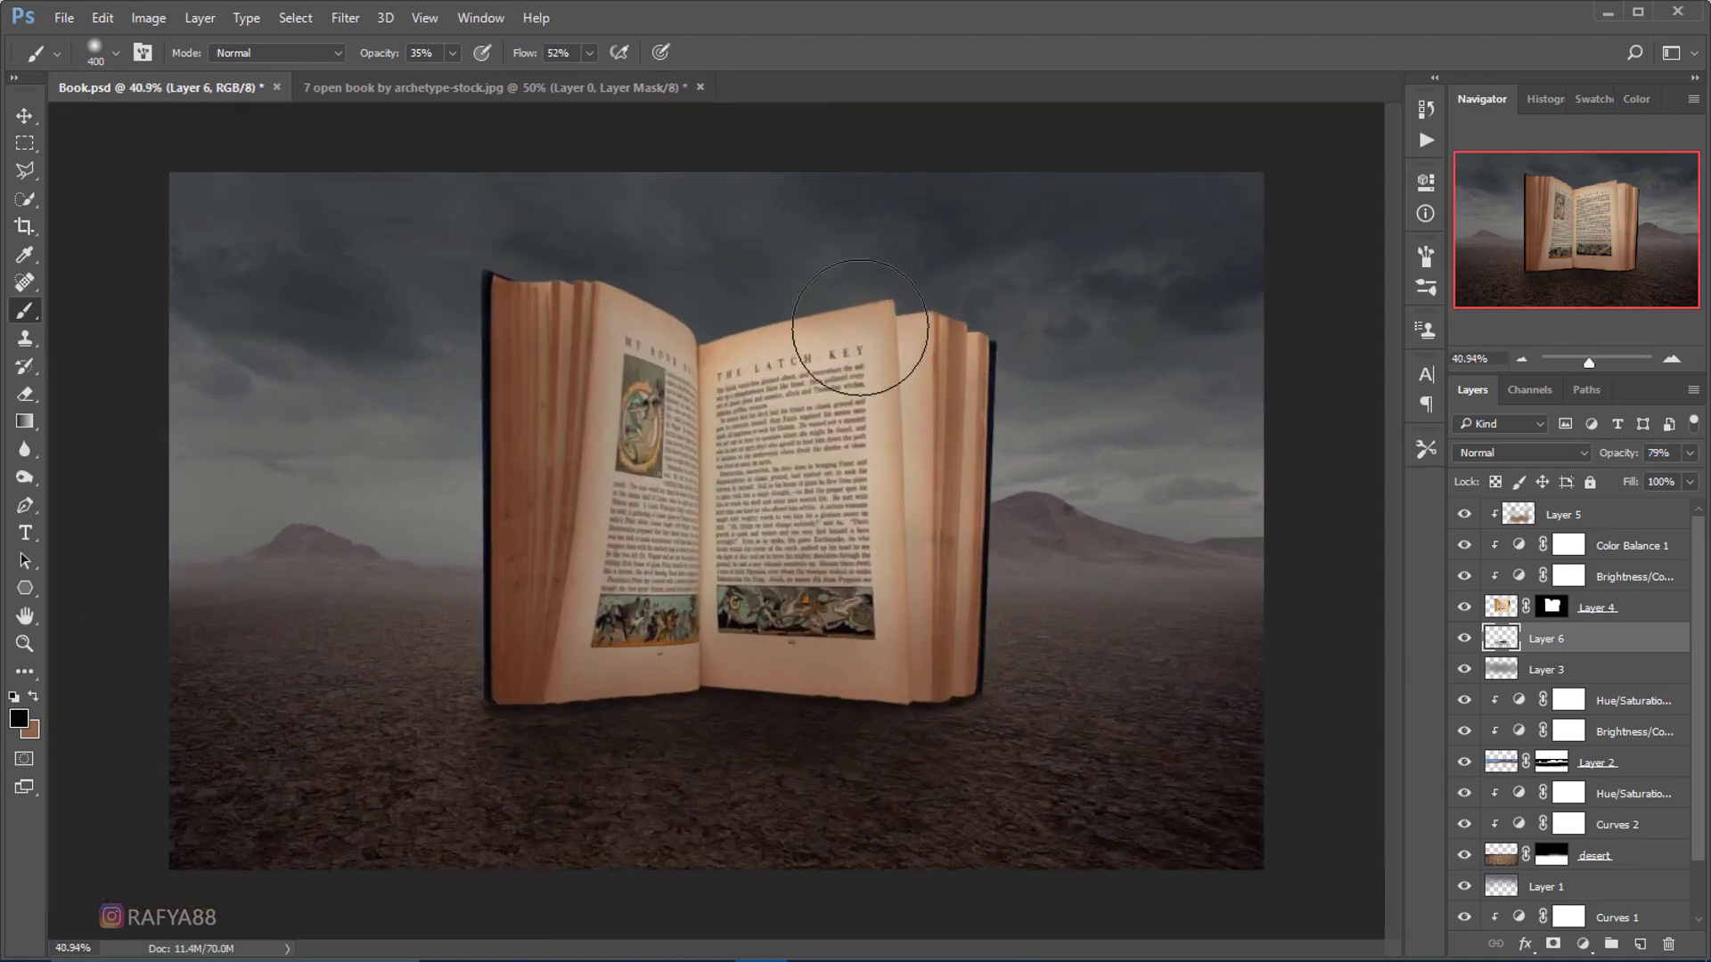
pyautogui.click(25, 395)
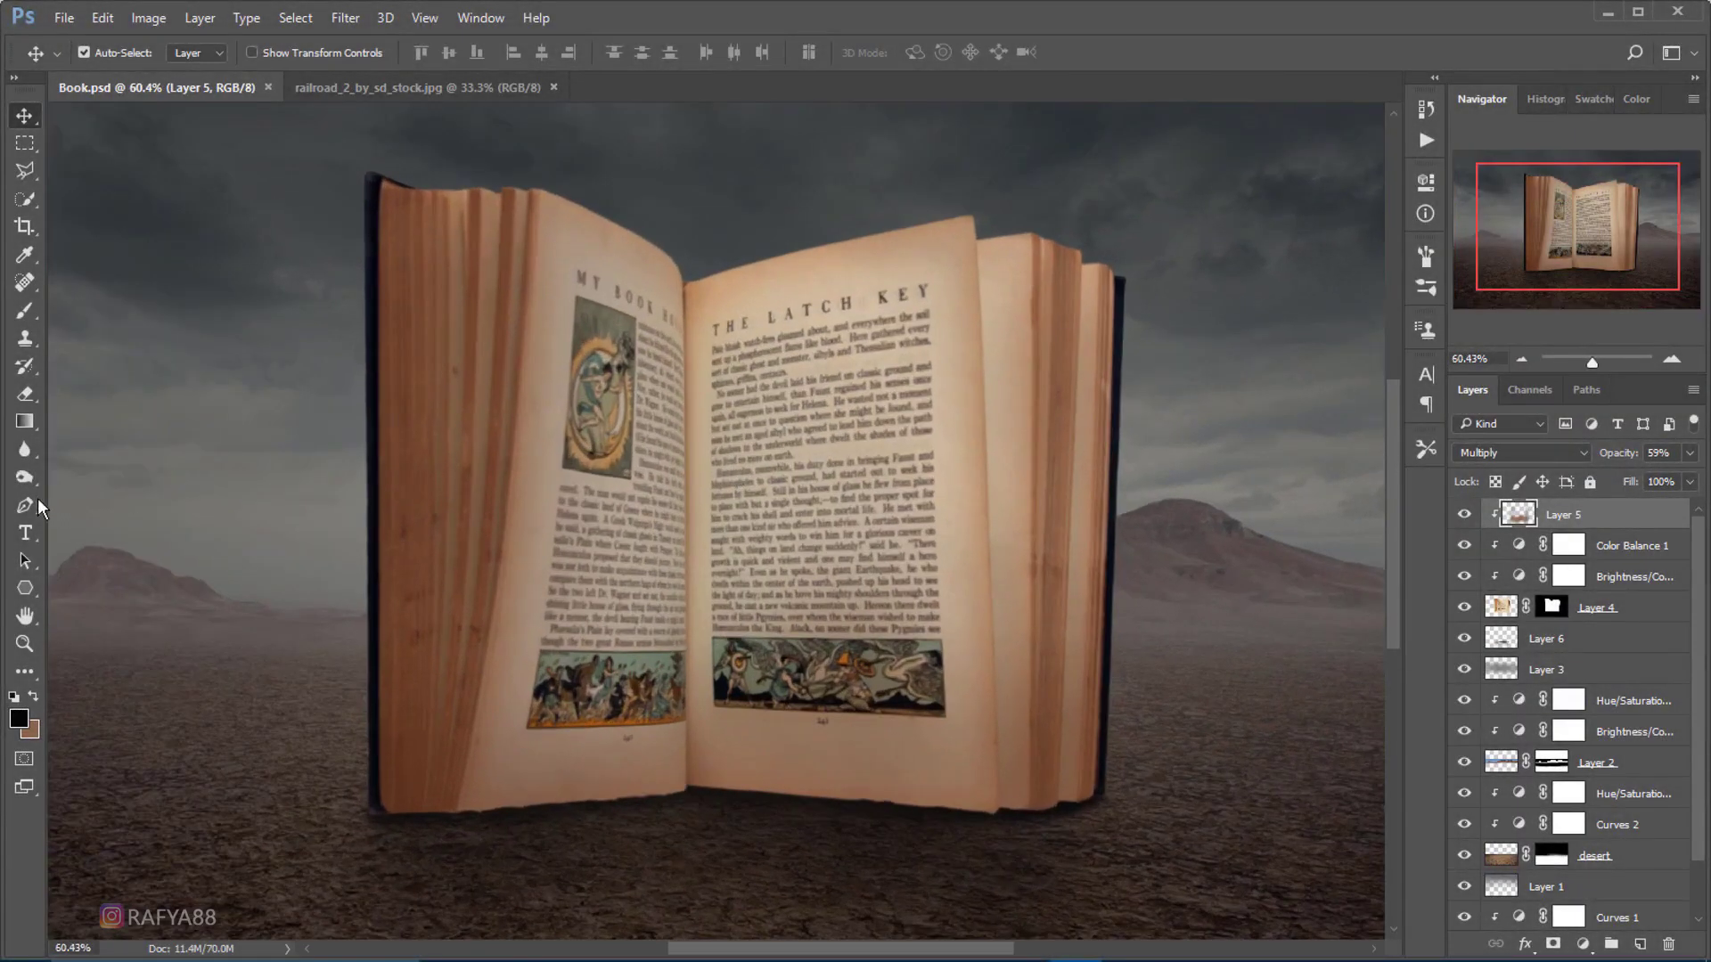
# - With the Pen tool, start a path at the left page's top and curve it along the pages' top edge
pyautogui.click(27, 506)
pyautogui.scroll(3, 564, 292)
pyautogui.scroll(1, 611, 307)
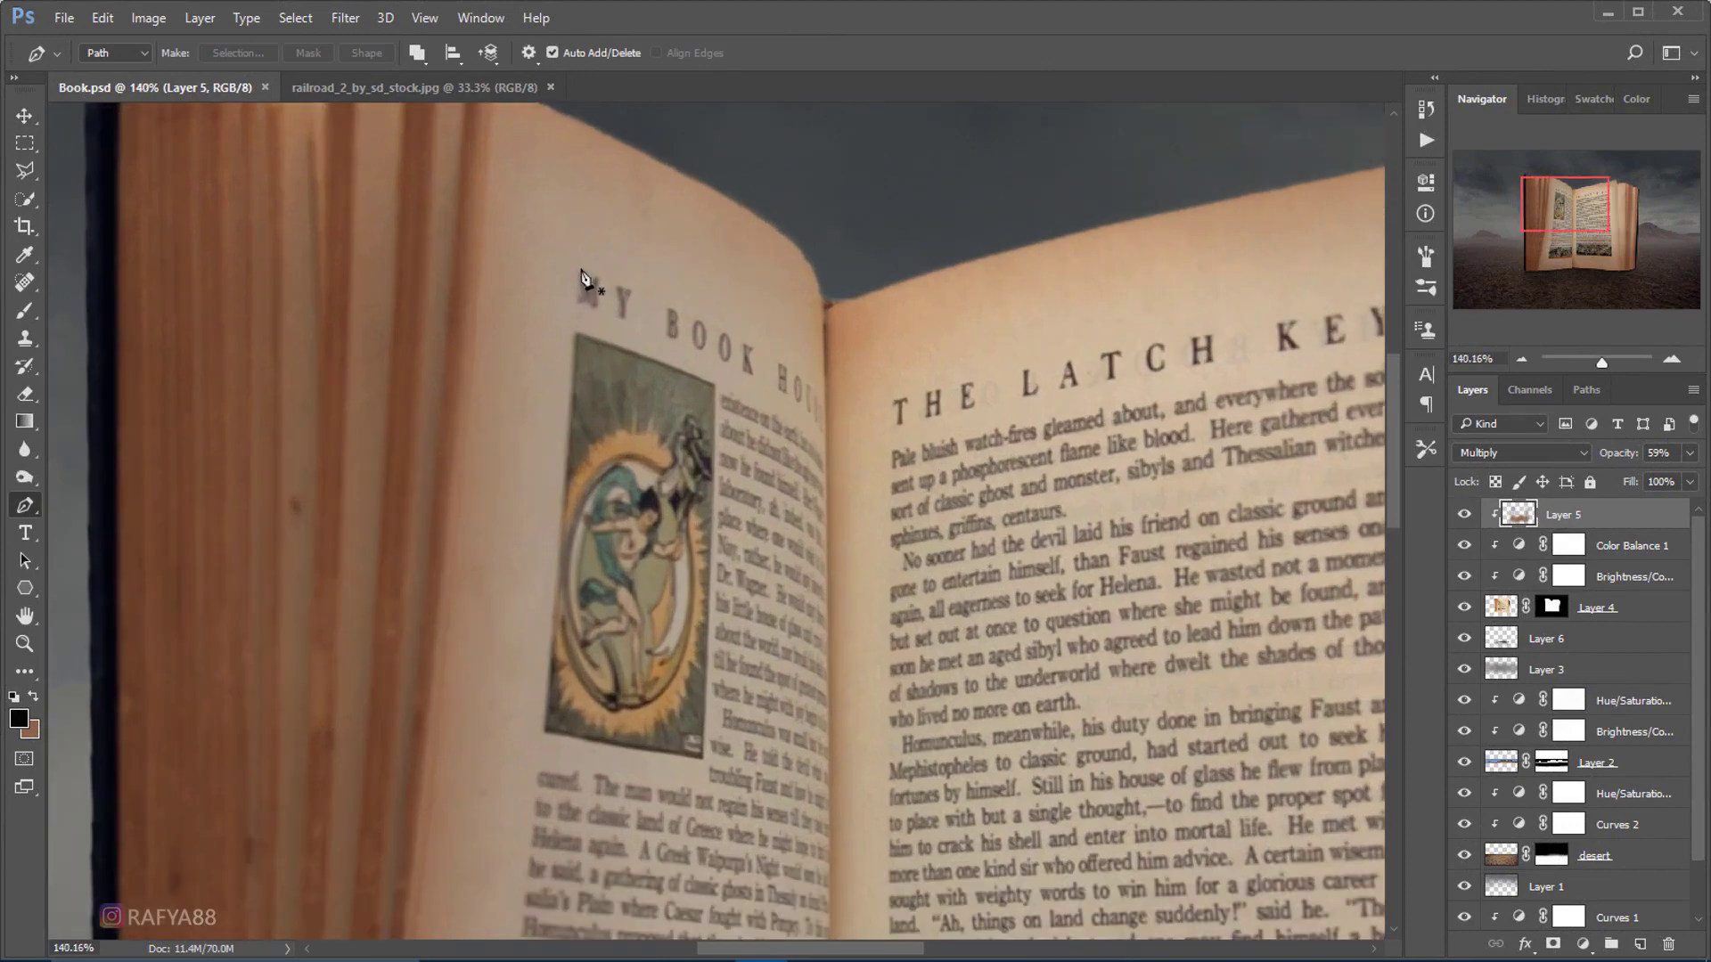
pyautogui.click(582, 269)
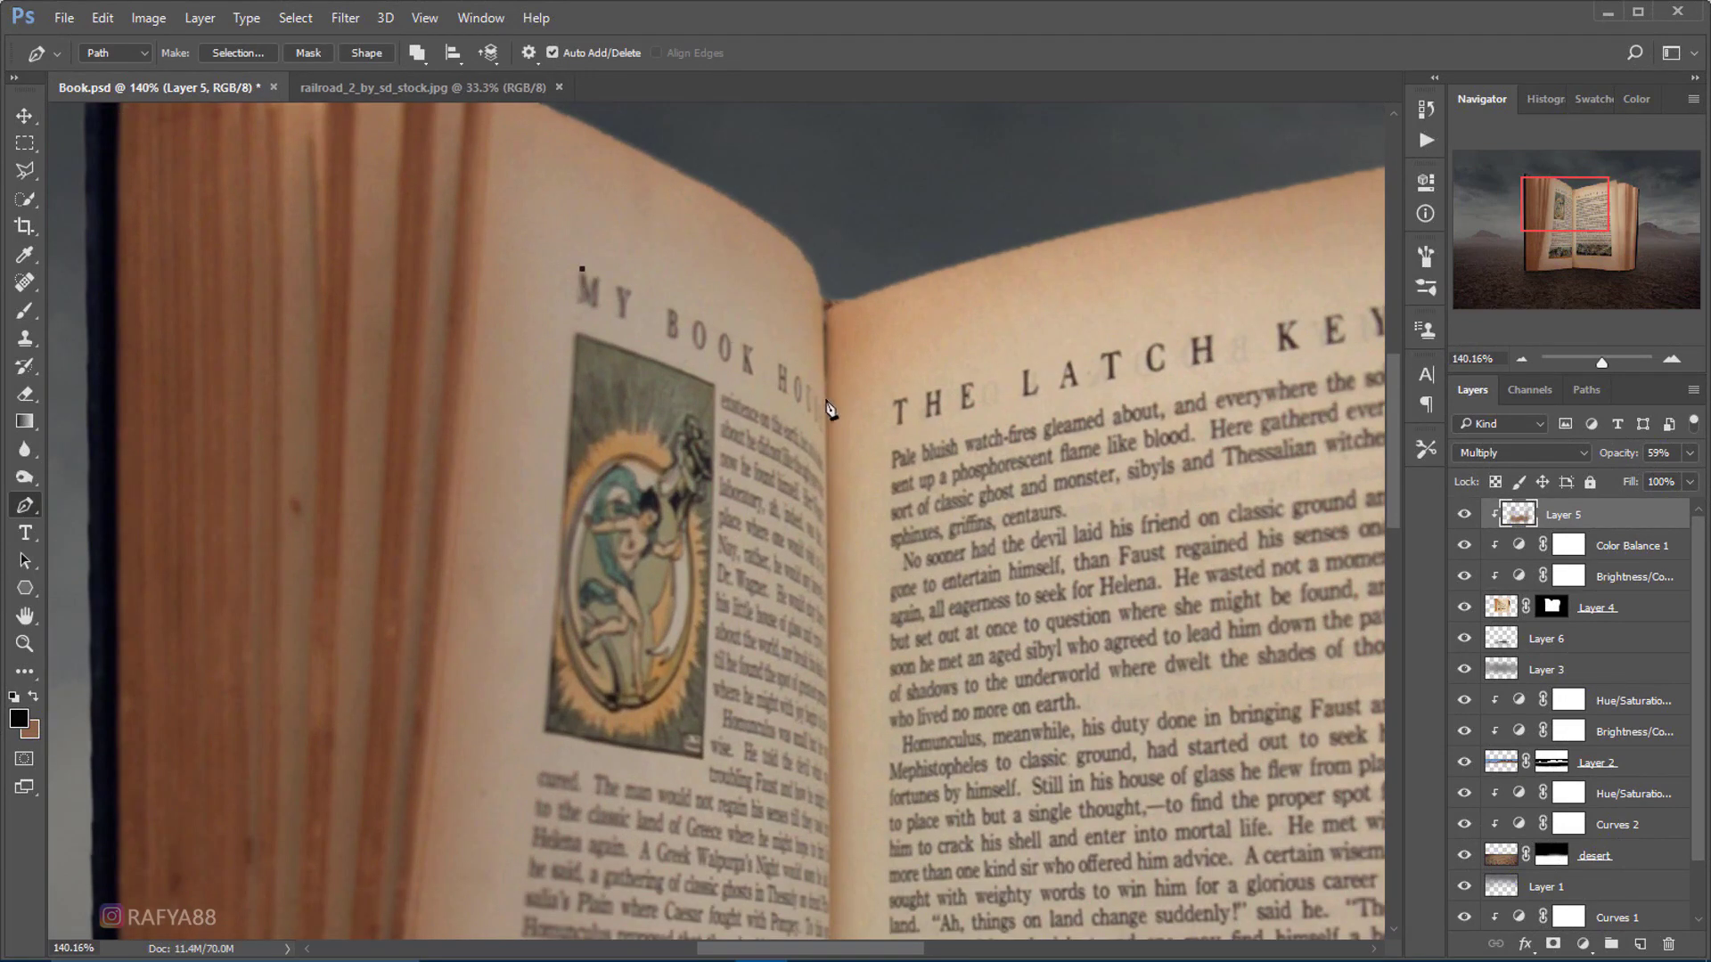
pyautogui.moveTo(902, 484); pyautogui.dragTo(851, 485)
pyautogui.scroll(-3, 828, 419)
pyautogui.scroll(2, 1133, 435)
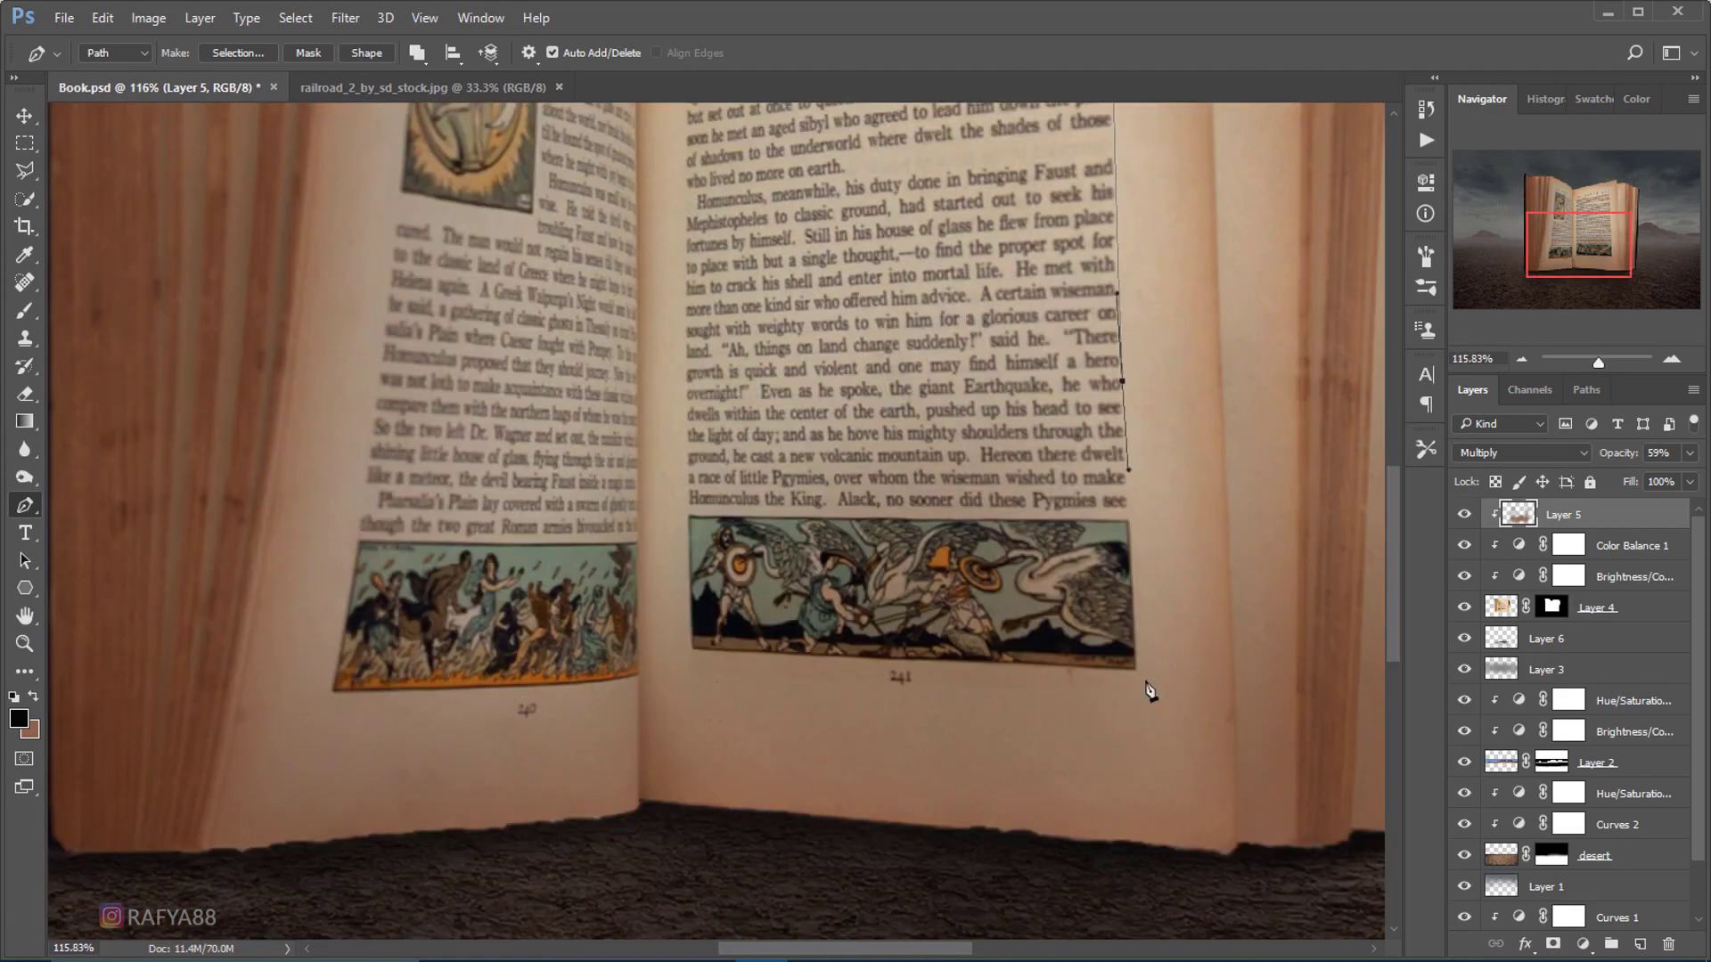
# - Continue the path along the page bottoms and close it at the start point
pyautogui.click(1145, 703)
pyautogui.click(770, 683)
pyautogui.click(638, 691)
pyautogui.moveTo(497, 724); pyautogui.dragTo(364, 723)
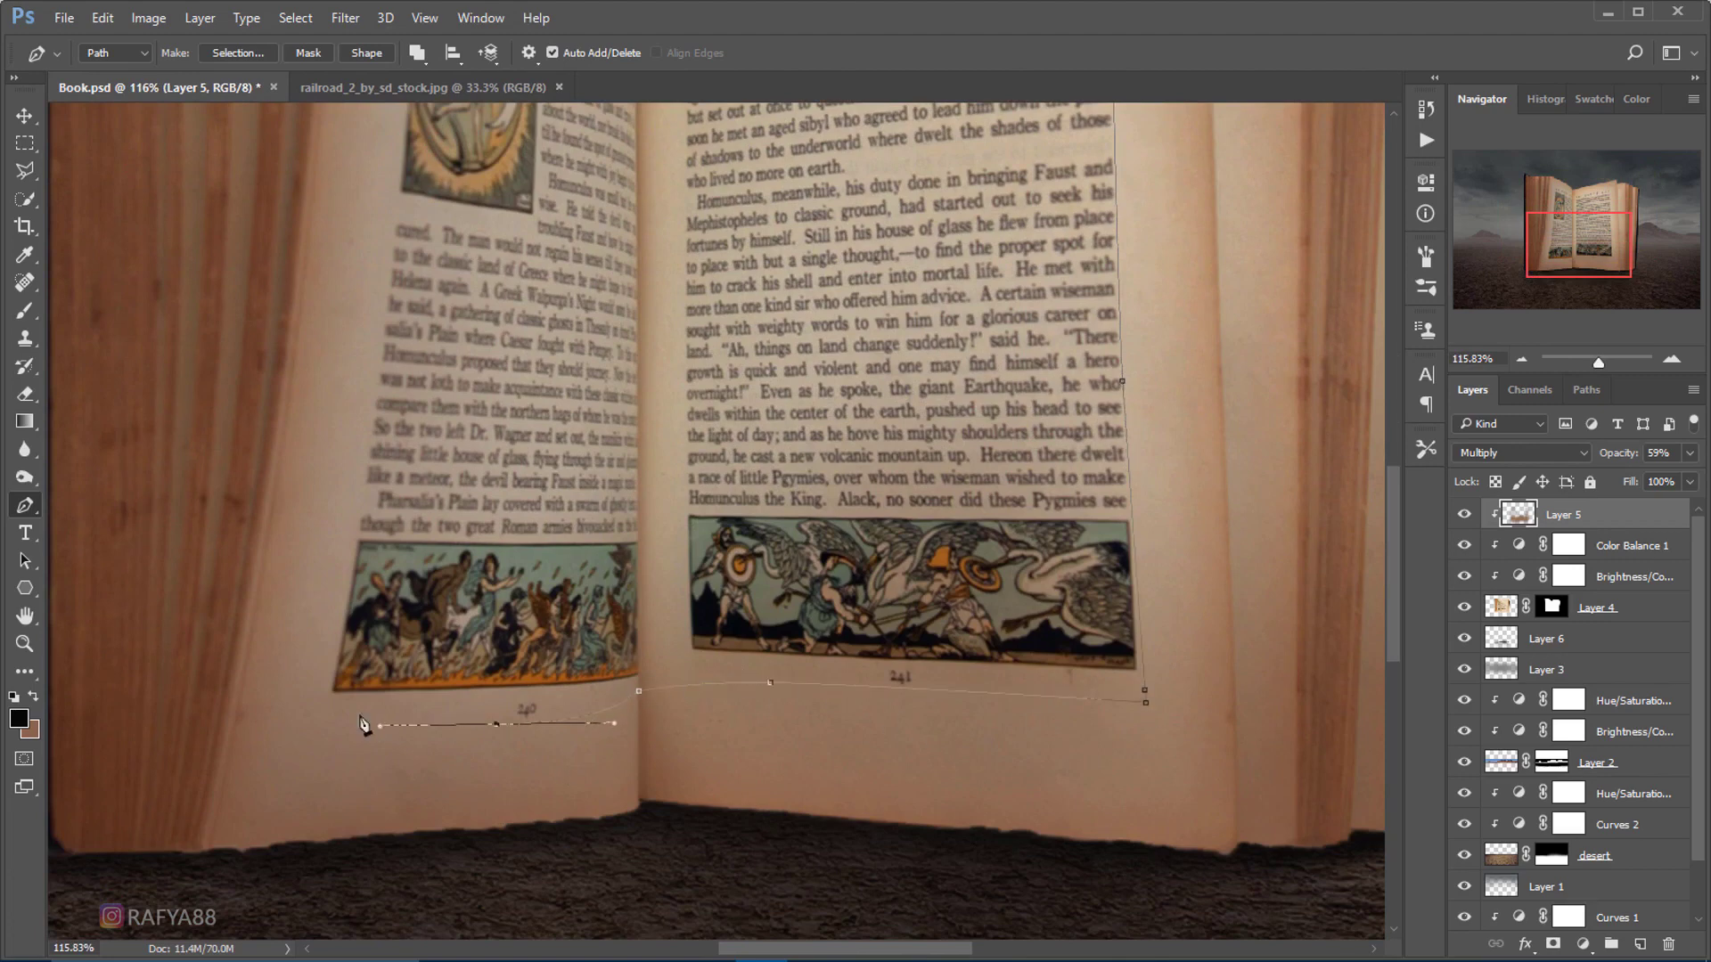
pyautogui.scroll(-3, 363, 723)
pyautogui.scroll(3, 668, 435)
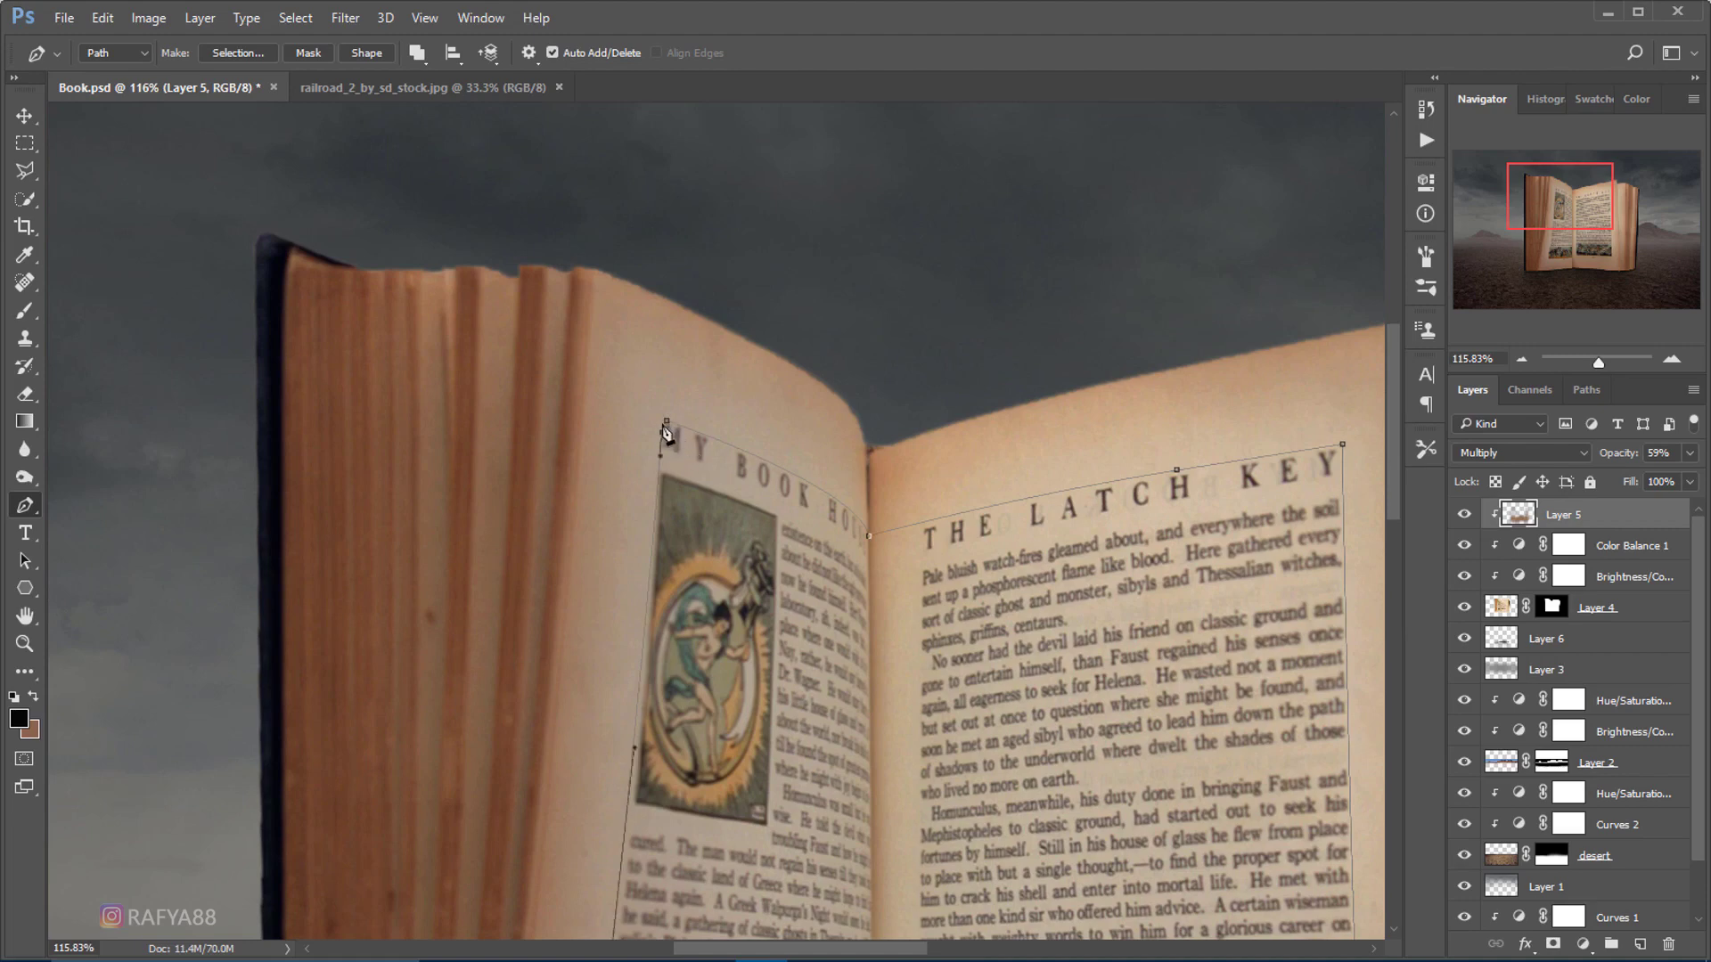
pyautogui.click(668, 432)
pyautogui.scroll(-2, 669, 431)
pyautogui.scroll(-1, 802, 499)
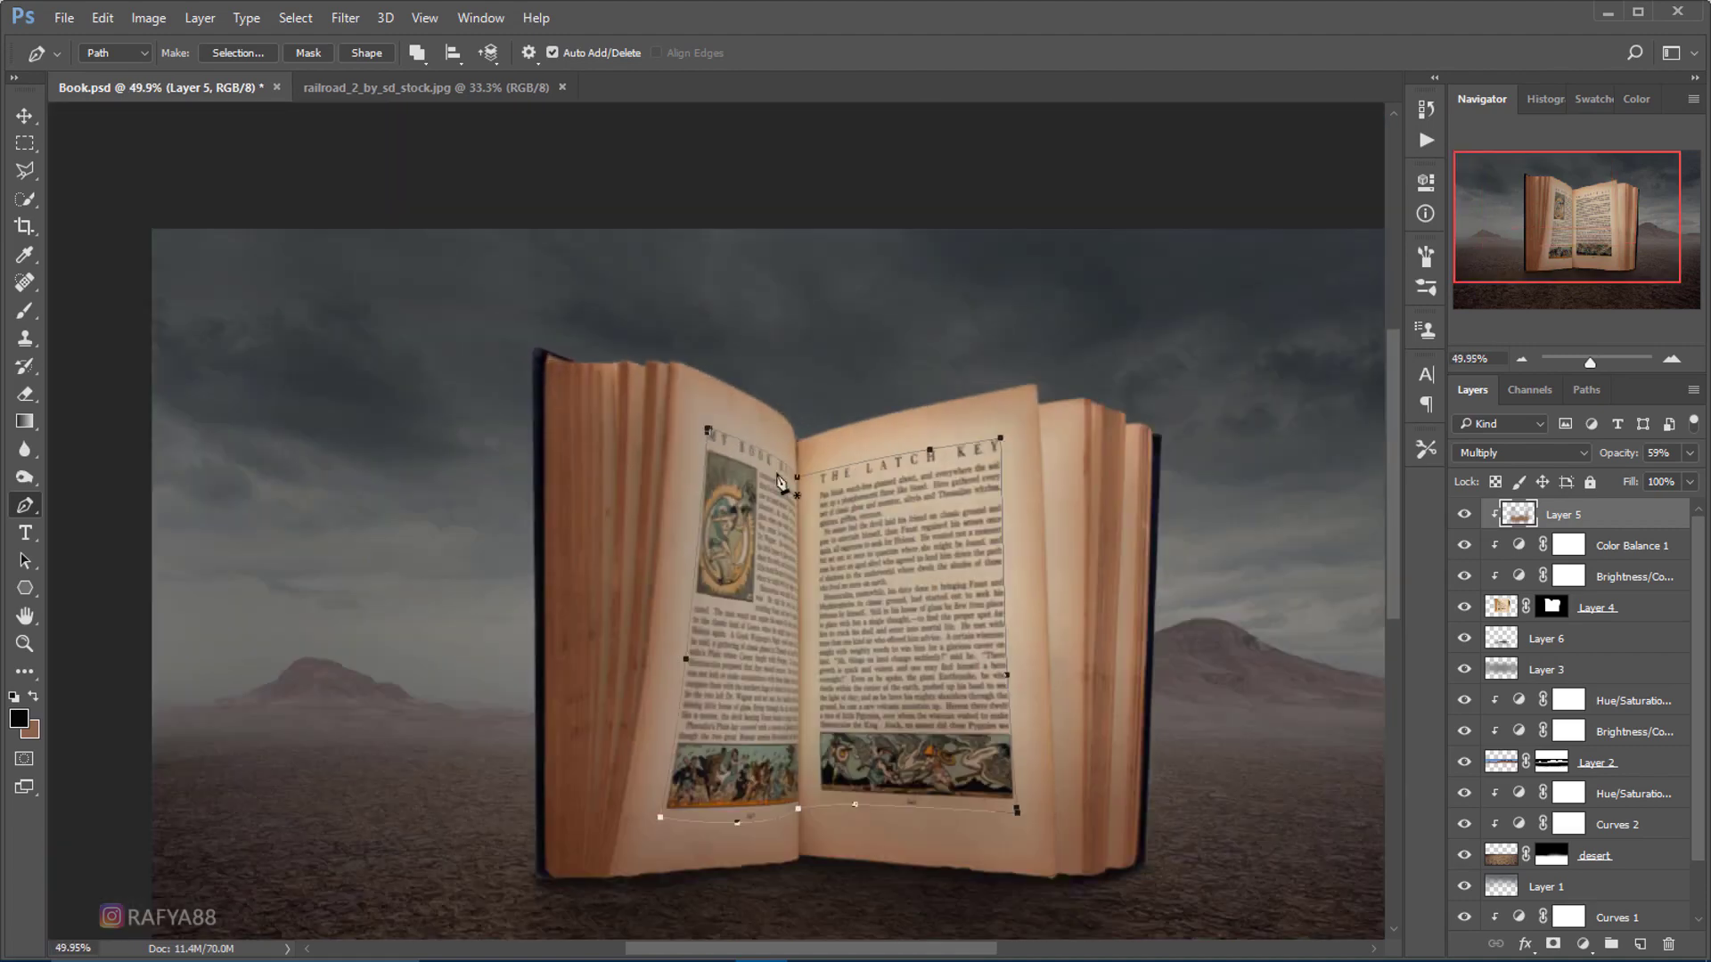
pyautogui.scroll(1, 891, 553)
# - Convert the closed page path into a selection
pyautogui.rightClick(884, 420)
pyautogui.click(966, 518)
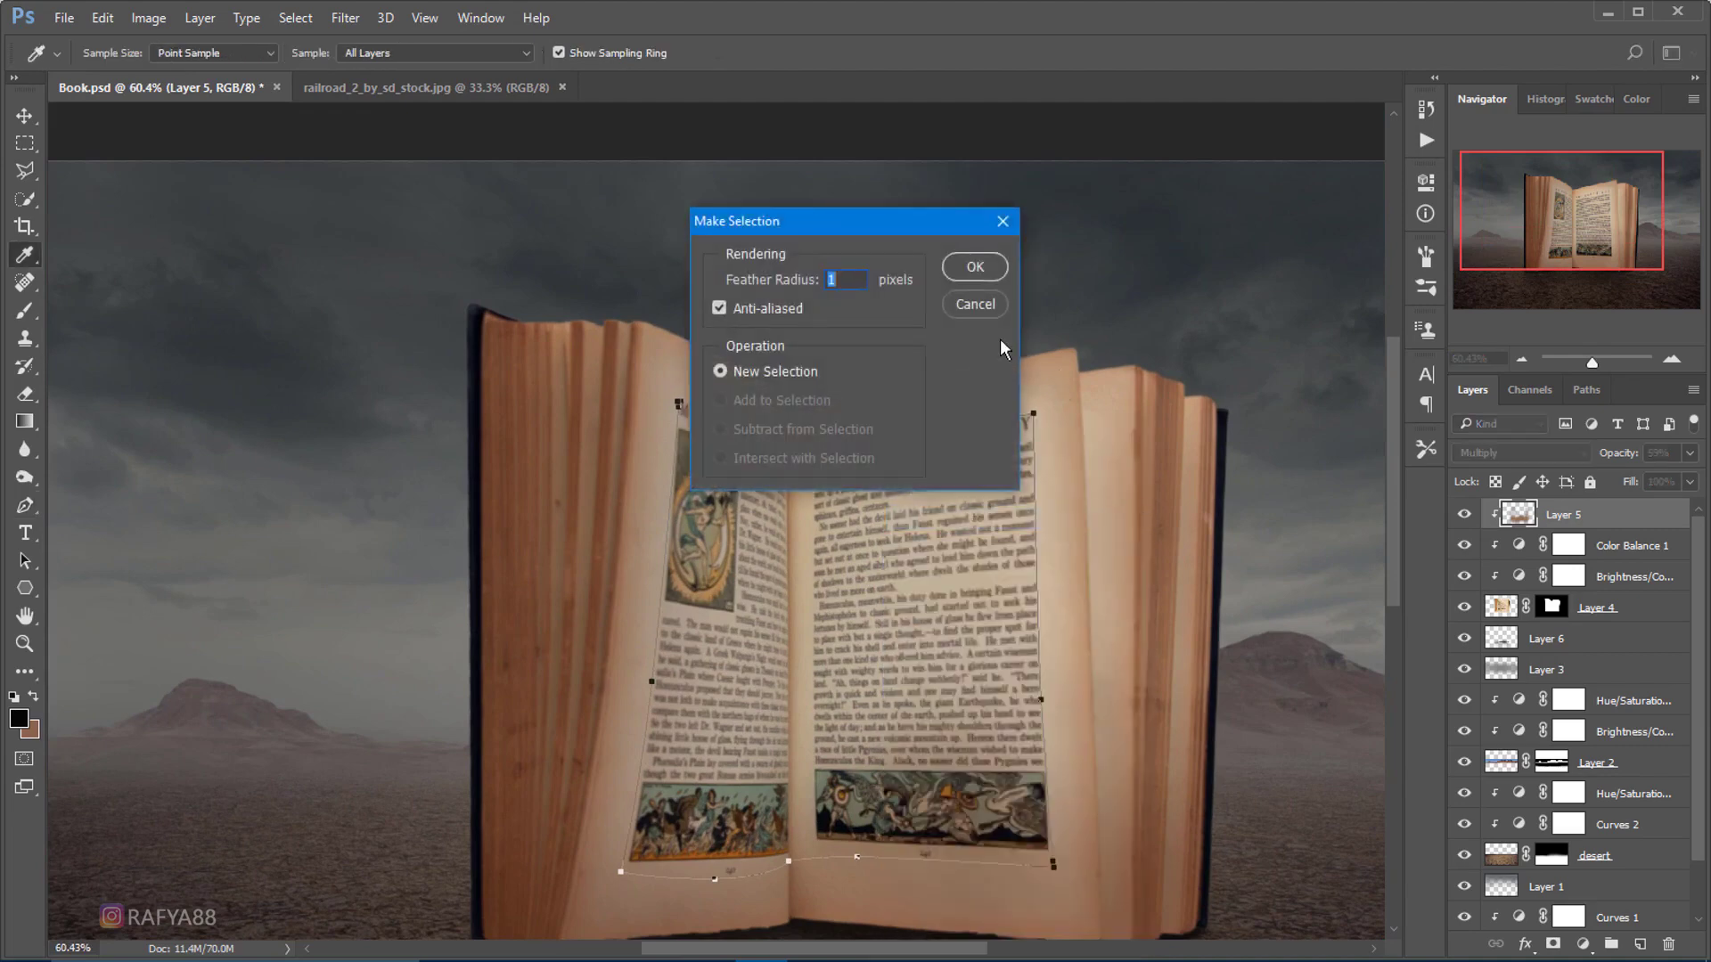
pyautogui.click(971, 268)
pyautogui.scroll(-1, 772, 408)
pyautogui.scroll(1, 771, 408)
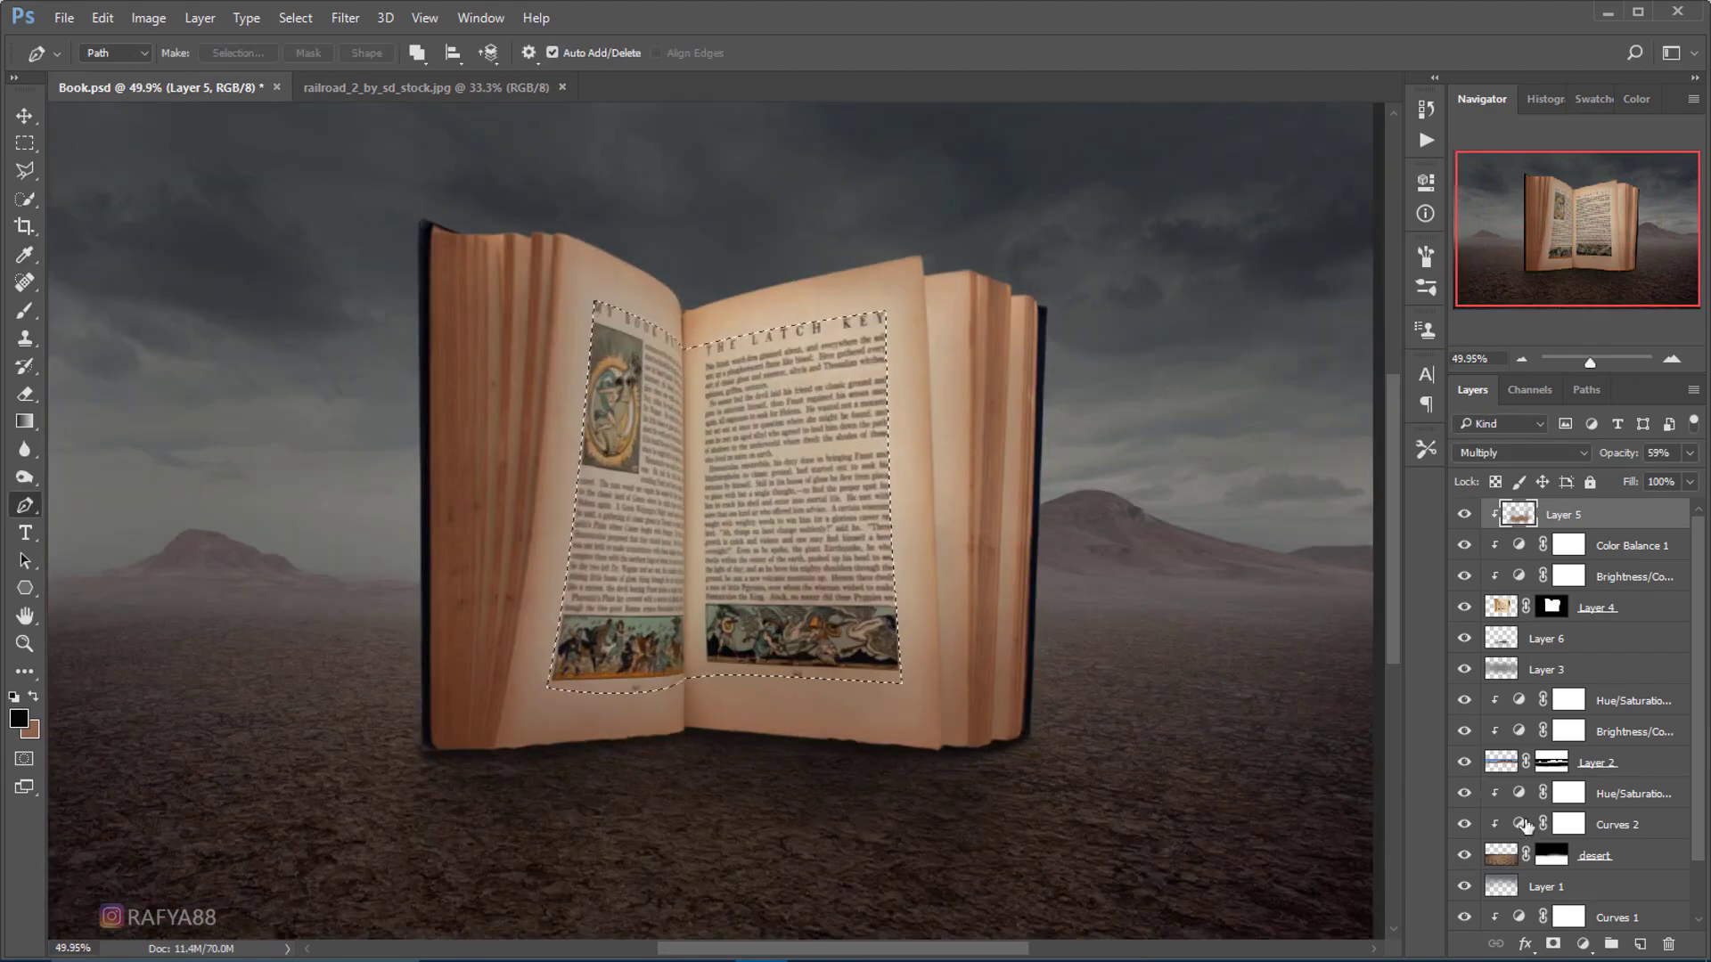
# - Fill the page selection with black on a new layer using the Paint Bucket
pyautogui.click(1641, 945)
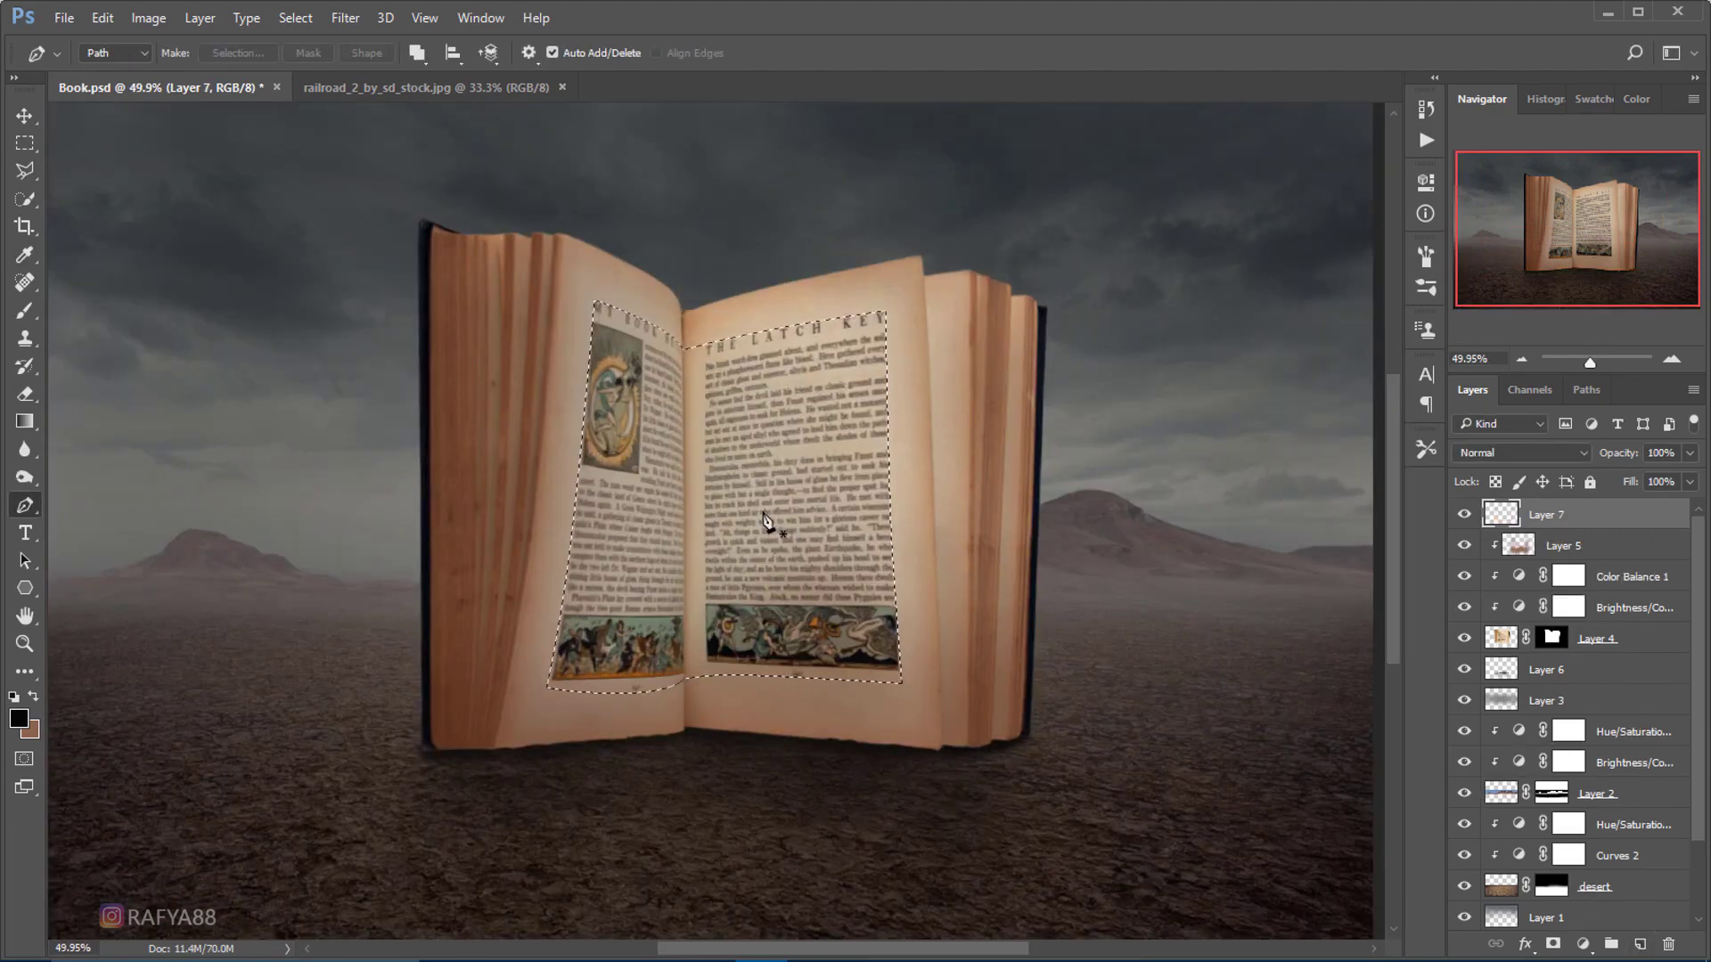
pyautogui.scroll(1, 764, 520)
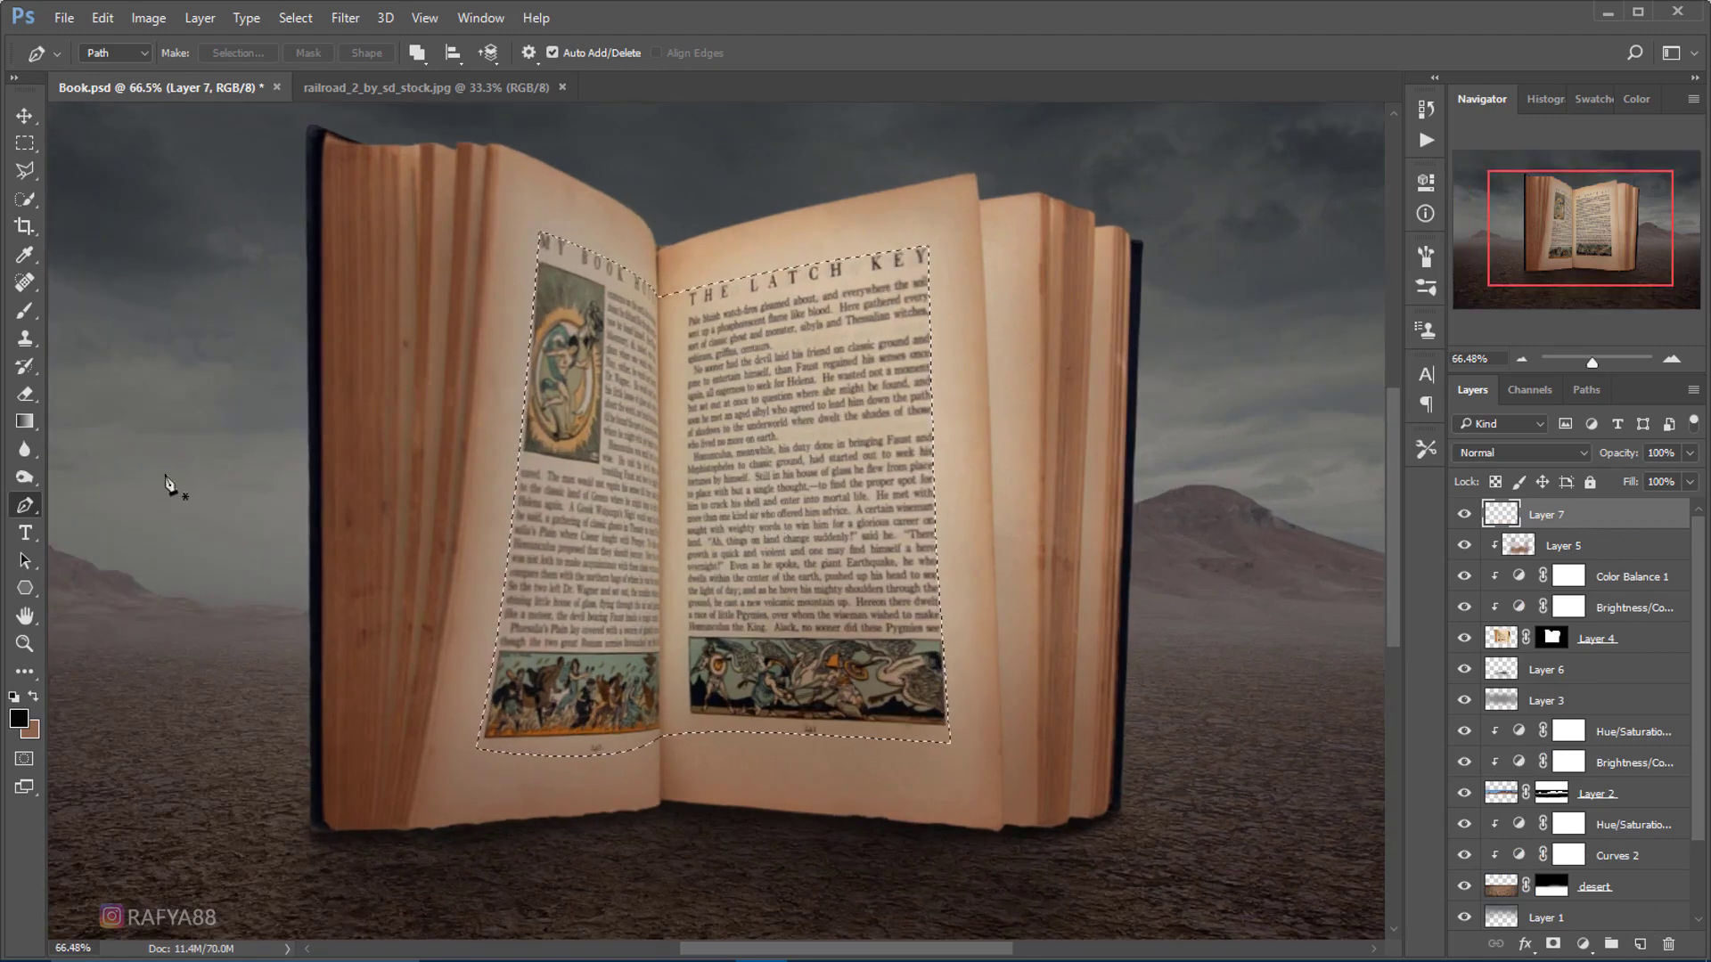
pyautogui.moveTo(24, 422); pyautogui.dragTo(73, 443)
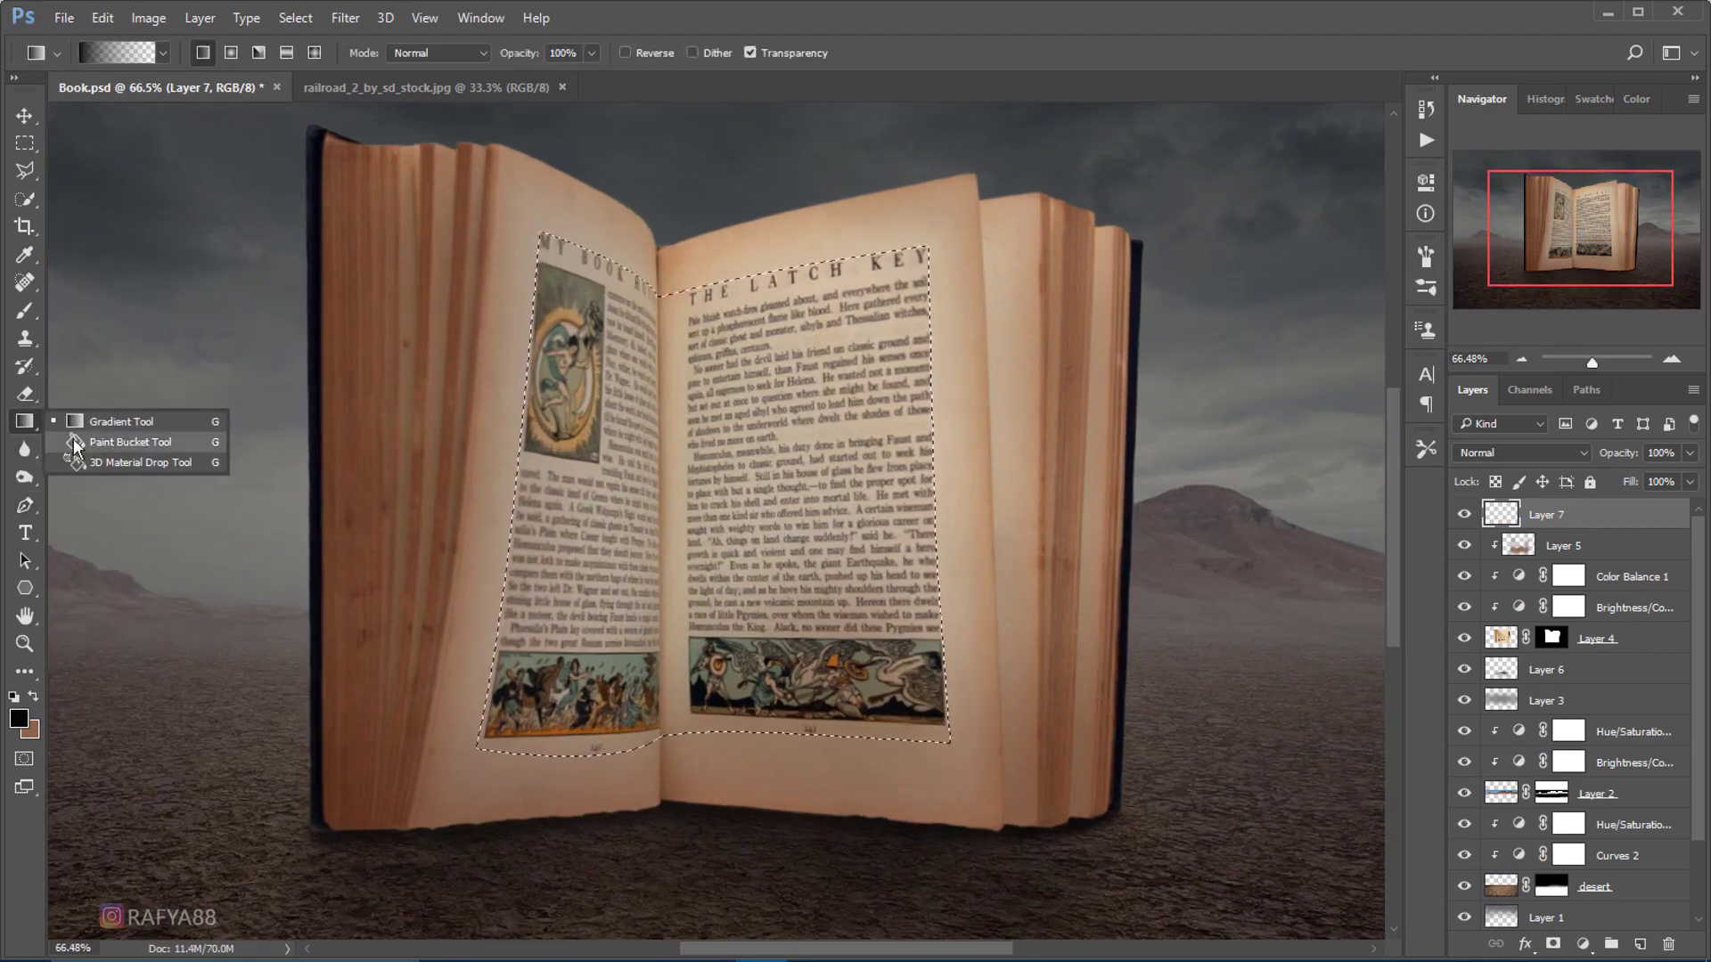
pyautogui.click(75, 443)
pyautogui.click(606, 586)
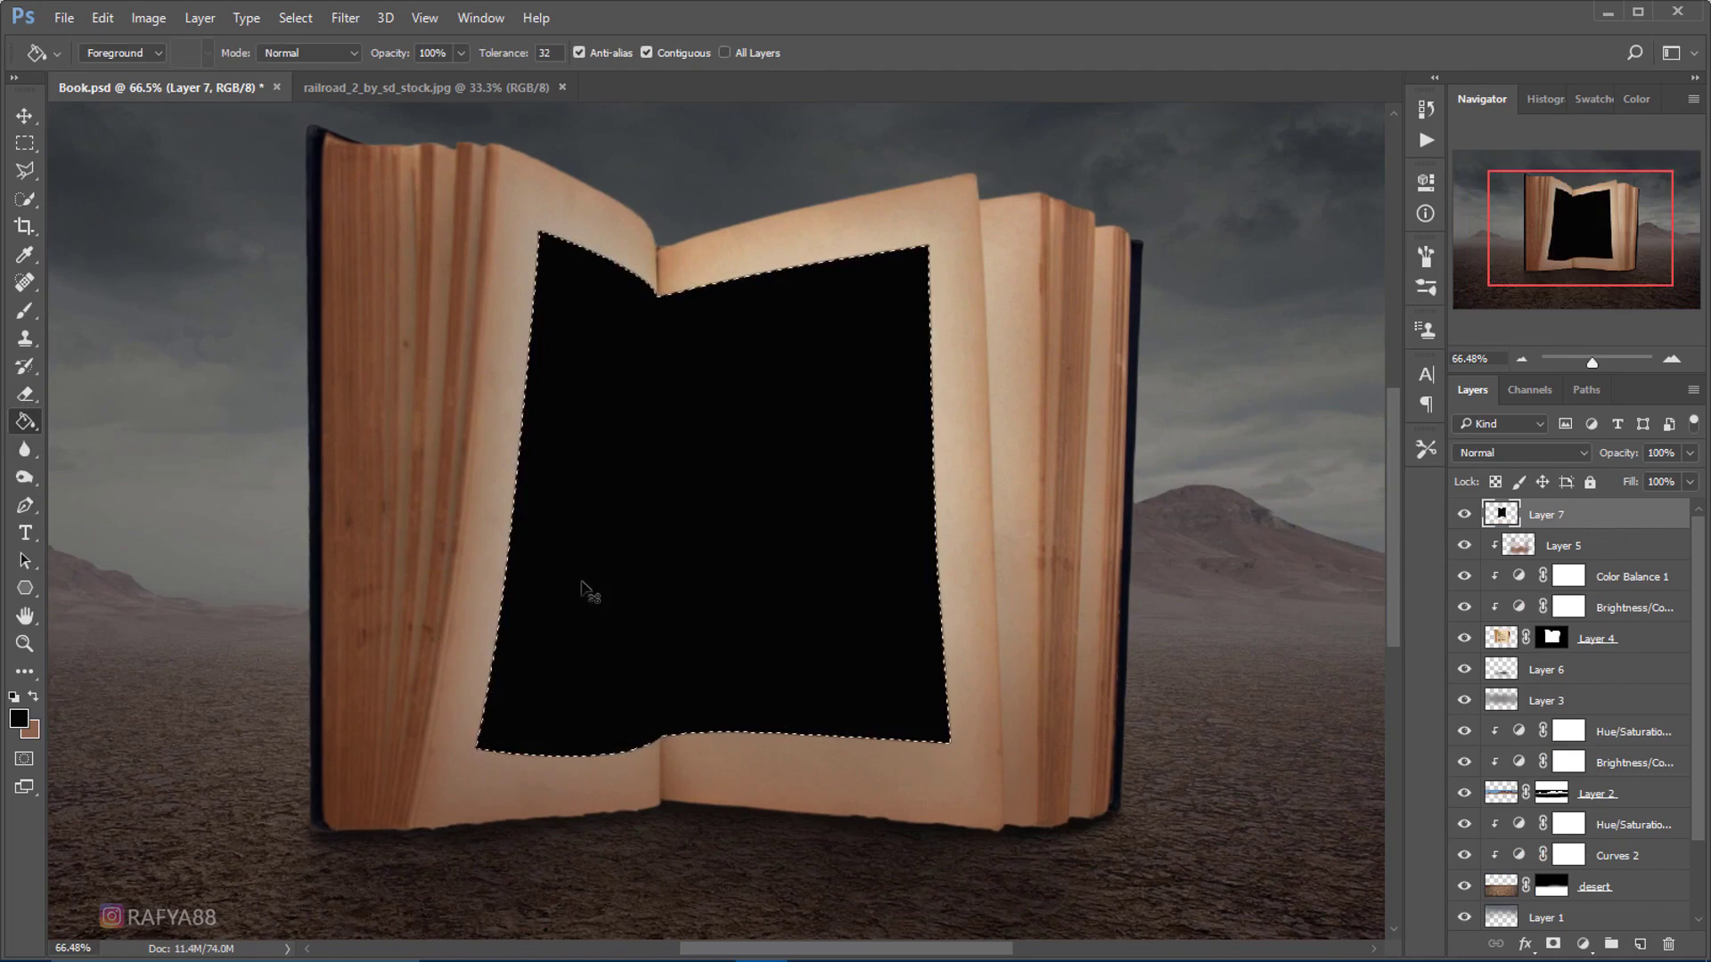
pyautogui.scroll(-1, 832, 573)
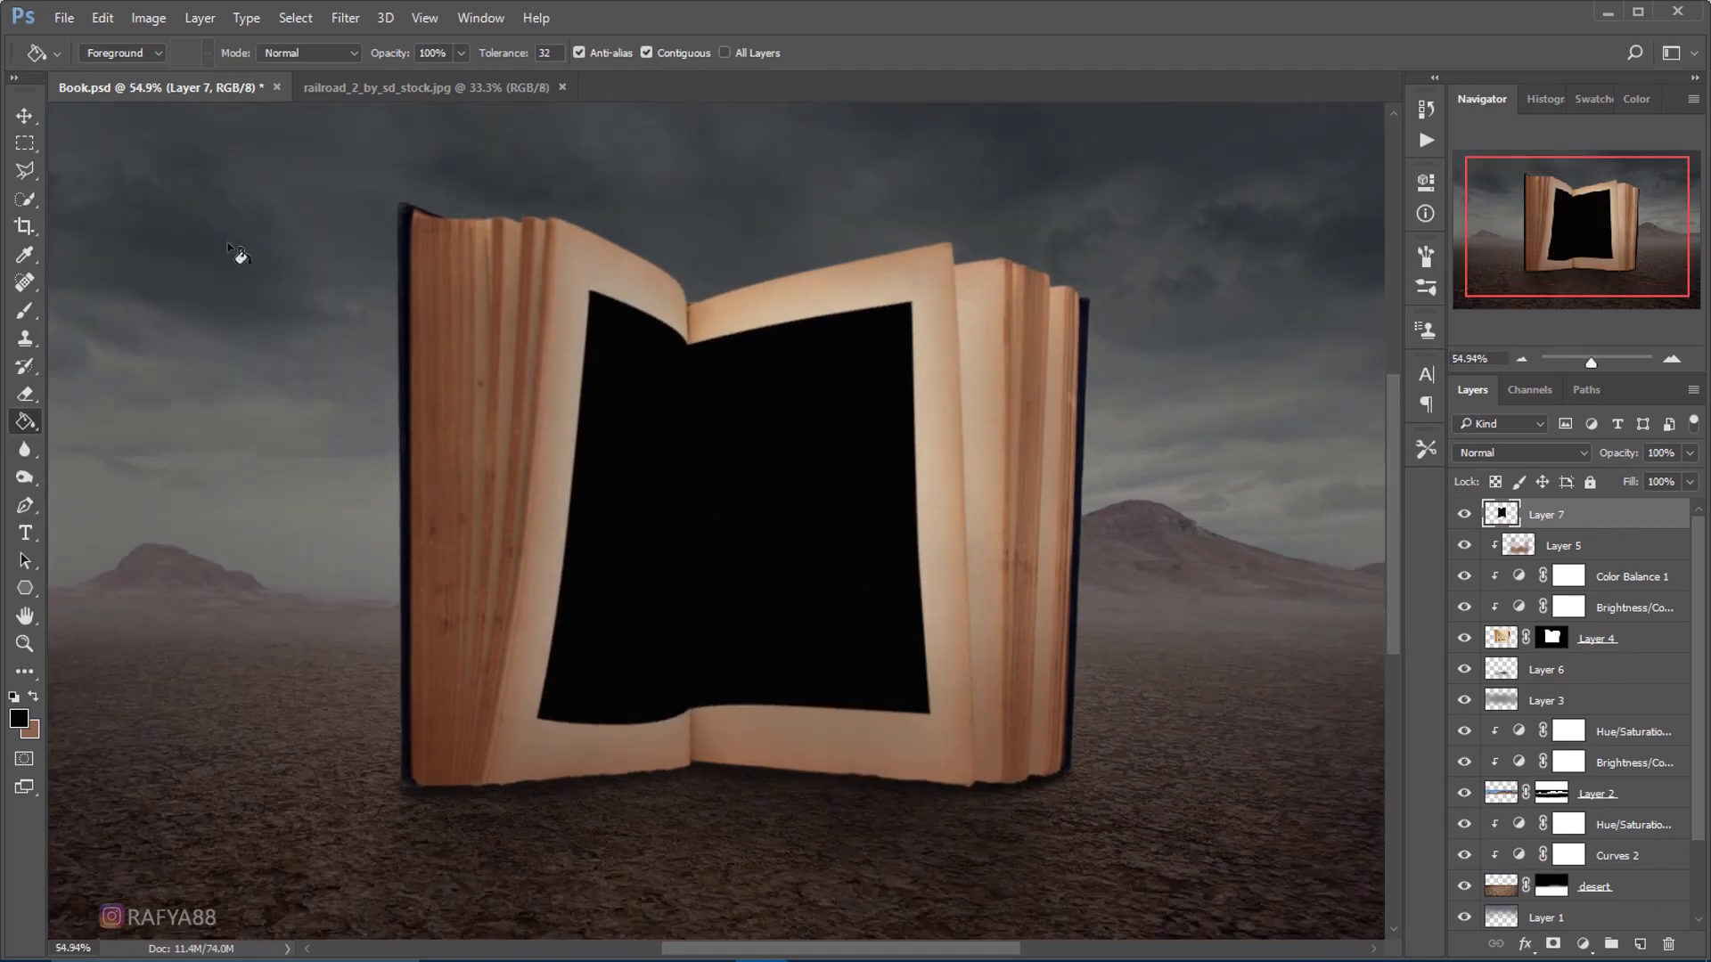
# - Drag the railroad photo into Book.psd as Layer 8 and shift it up and left
pyautogui.click(19, 116)
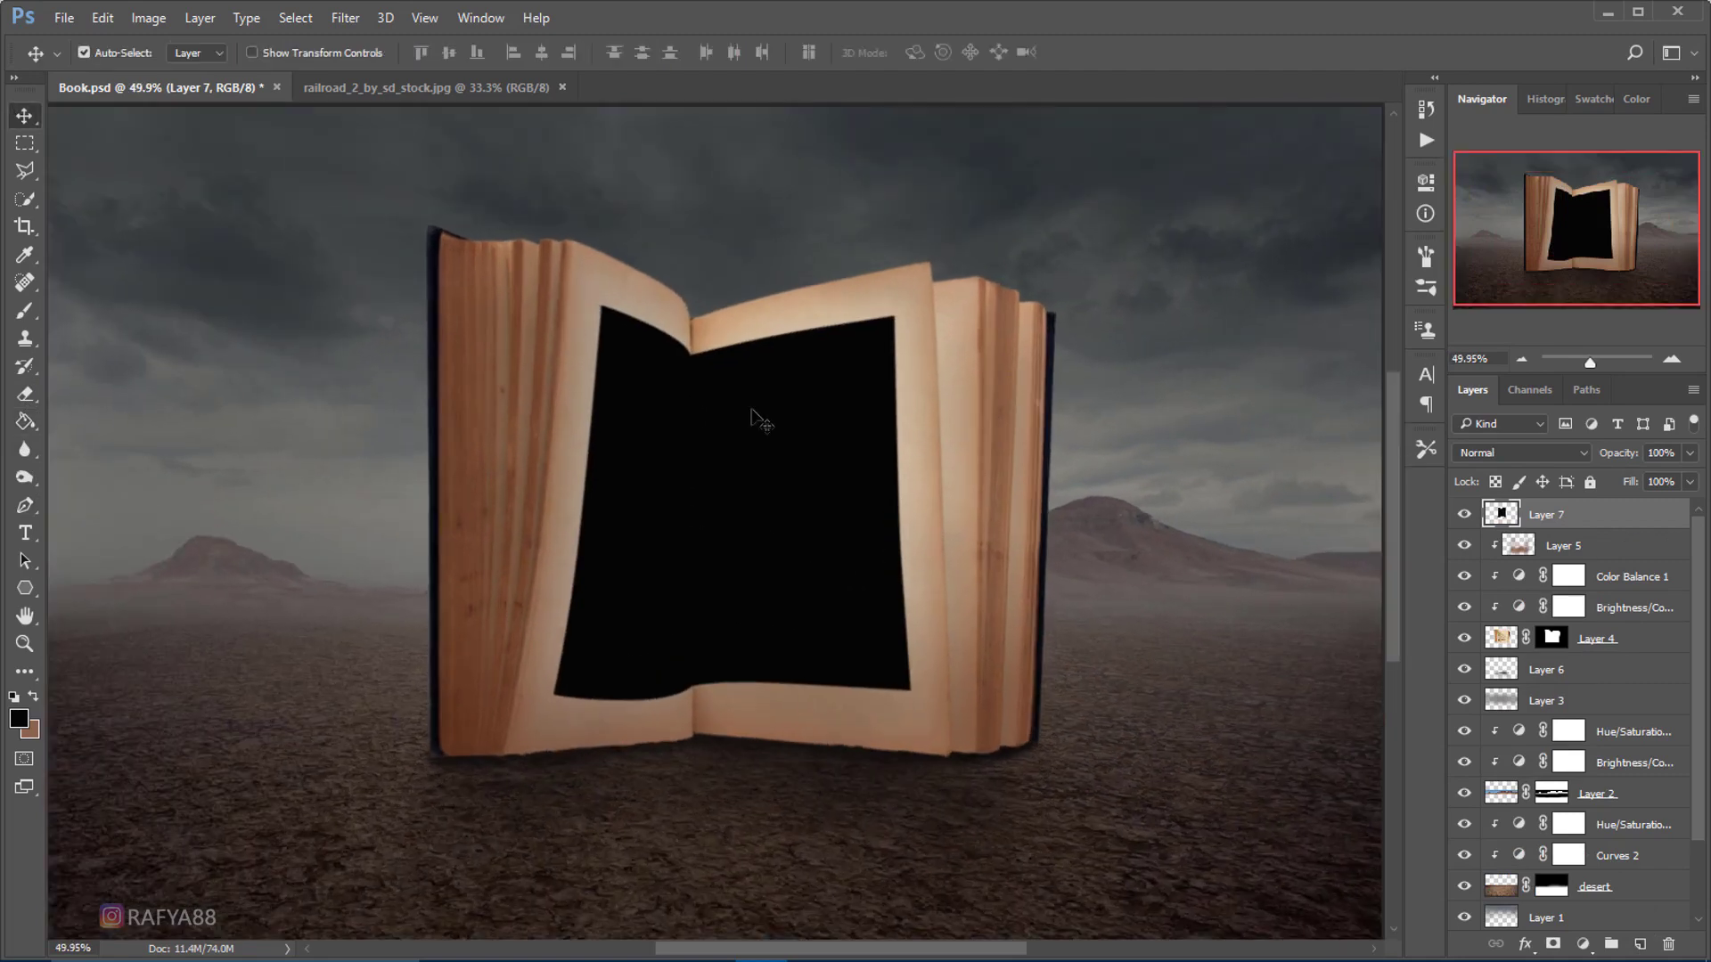
pyautogui.click(422, 88)
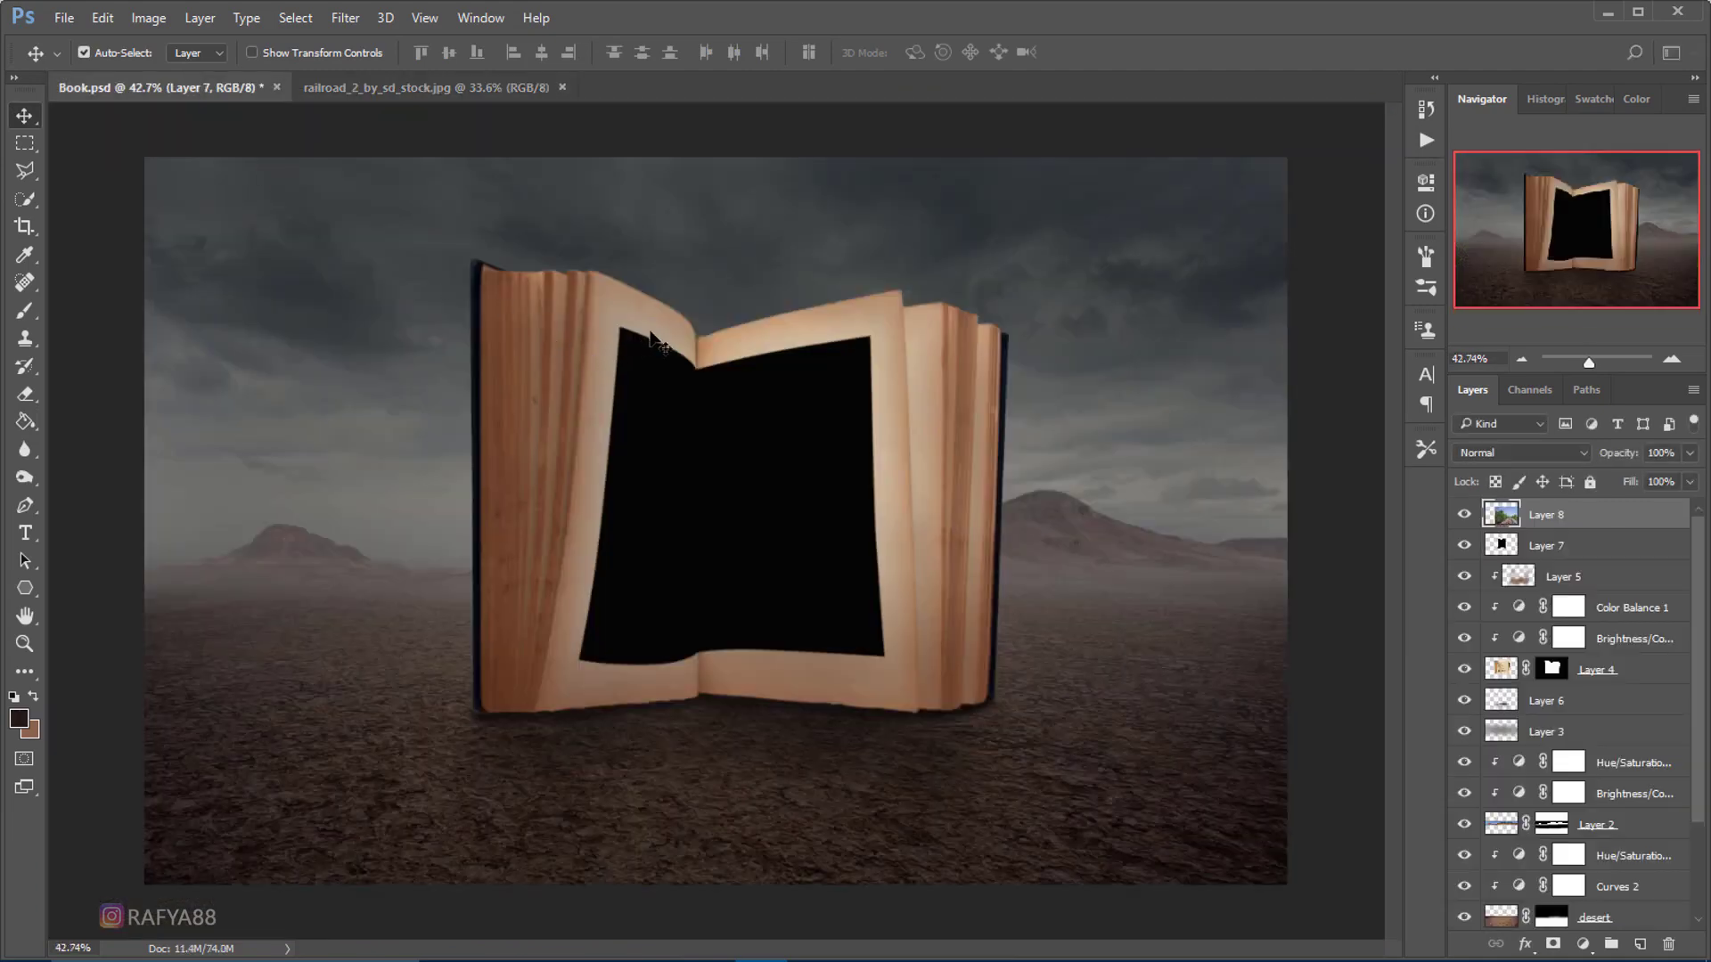
pyautogui.moveTo(196, 77); pyautogui.dragTo(650, 332)
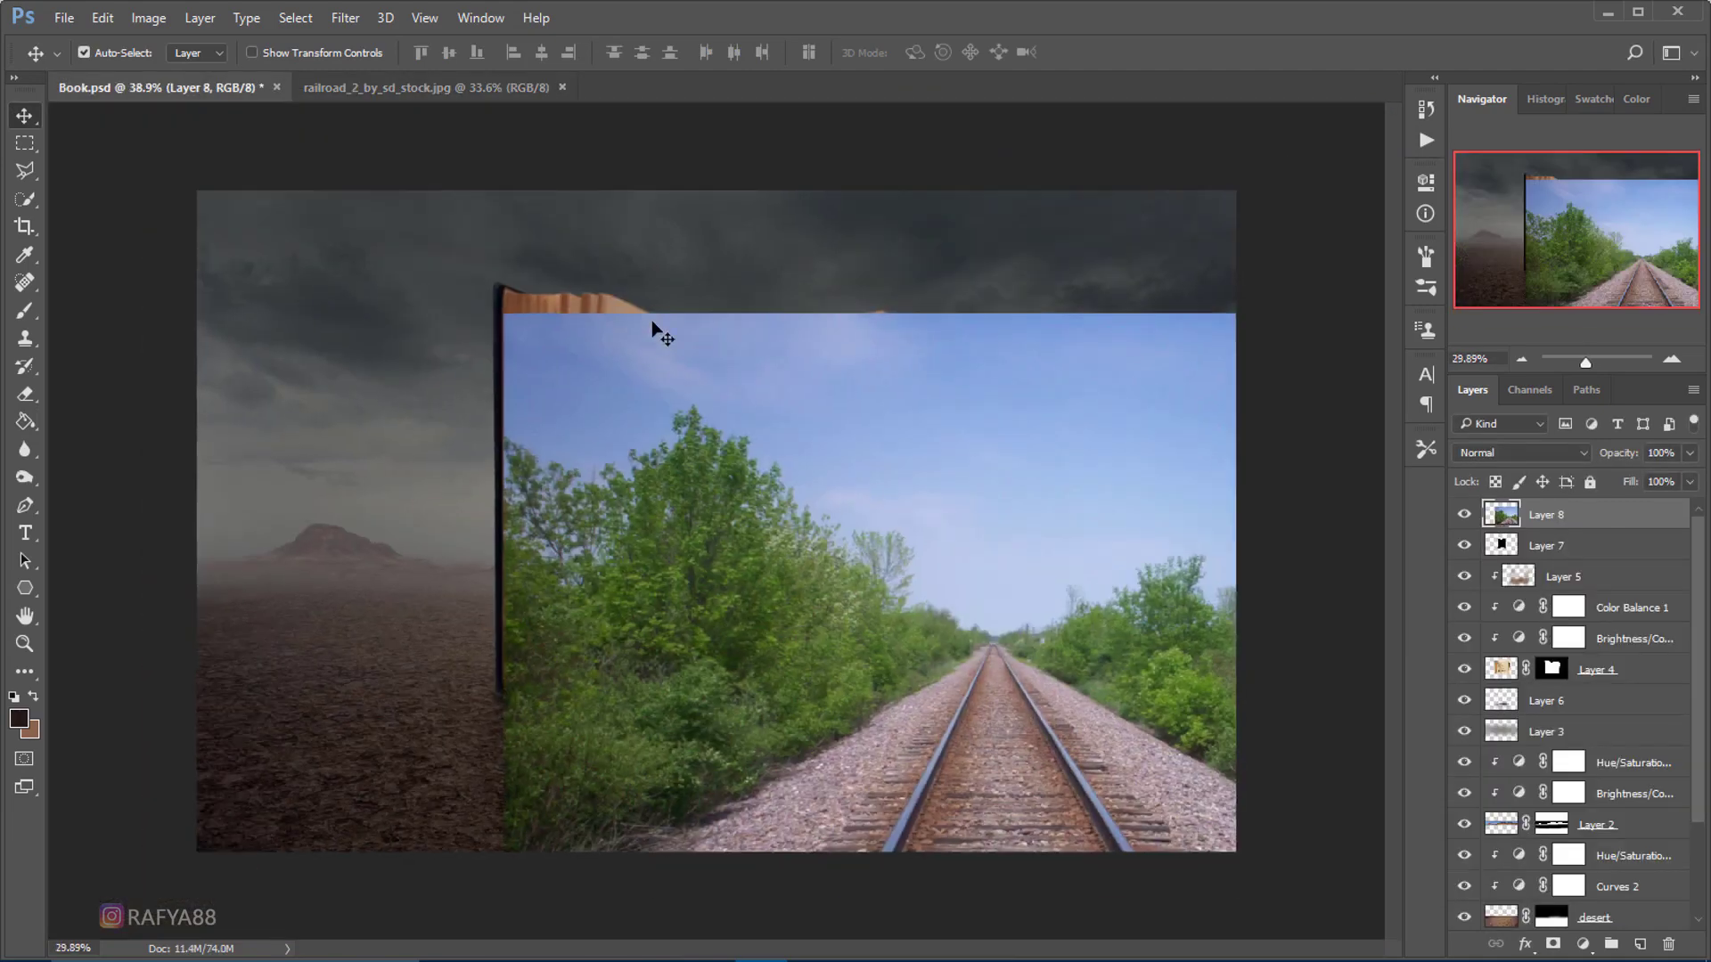
pyautogui.moveTo(860, 486); pyautogui.dragTo(652, 471)
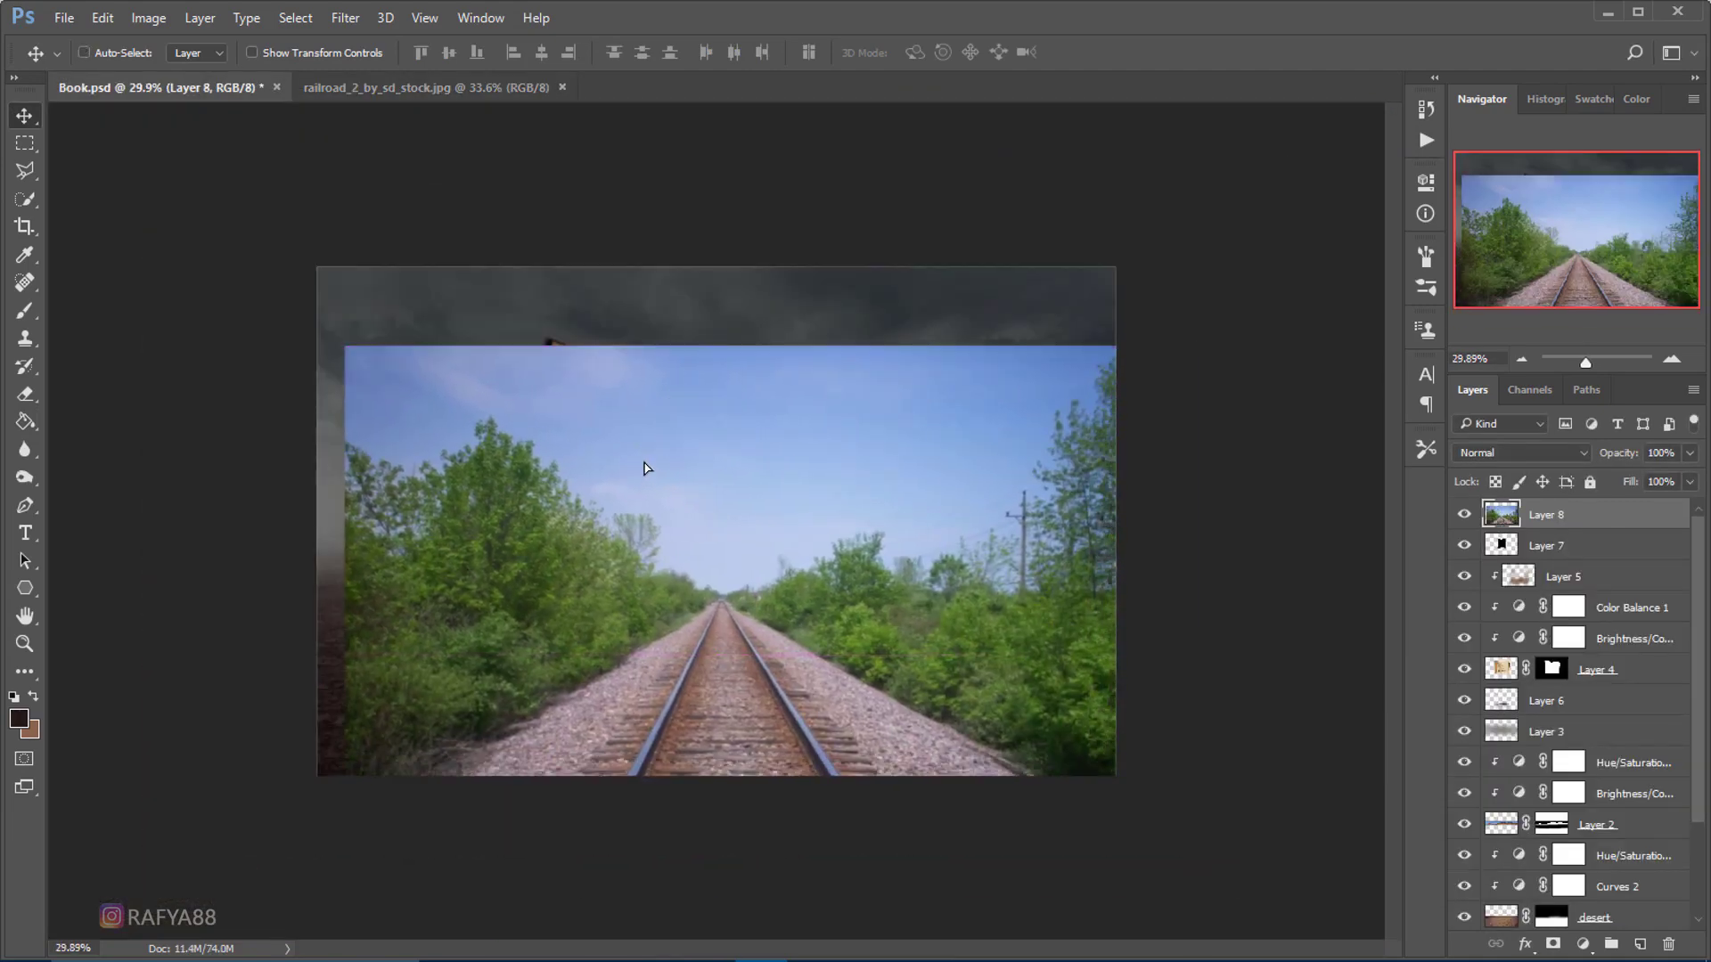
pyautogui.hotkey('ctrl', 't')
# - Scale the railroad photo to about two-thirds and position it over the book
pyautogui.moveTo(1165, 346); pyautogui.dragTo(1032, 447)
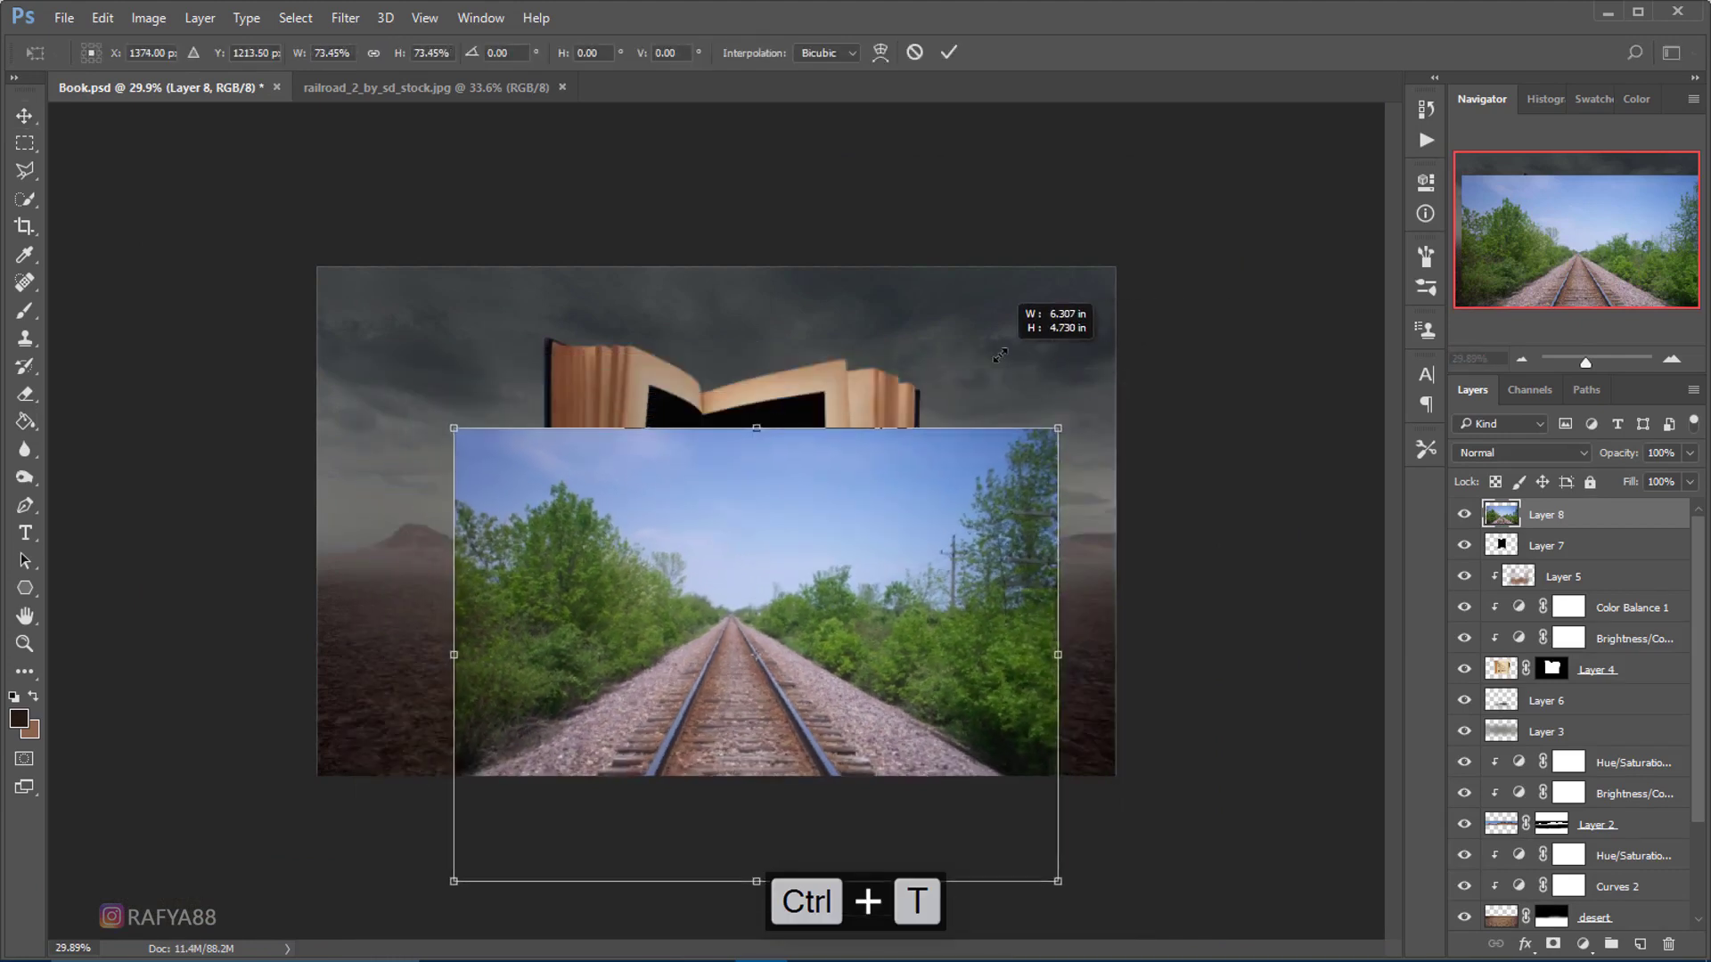
pyautogui.moveTo(762, 826); pyautogui.dragTo(744, 741)
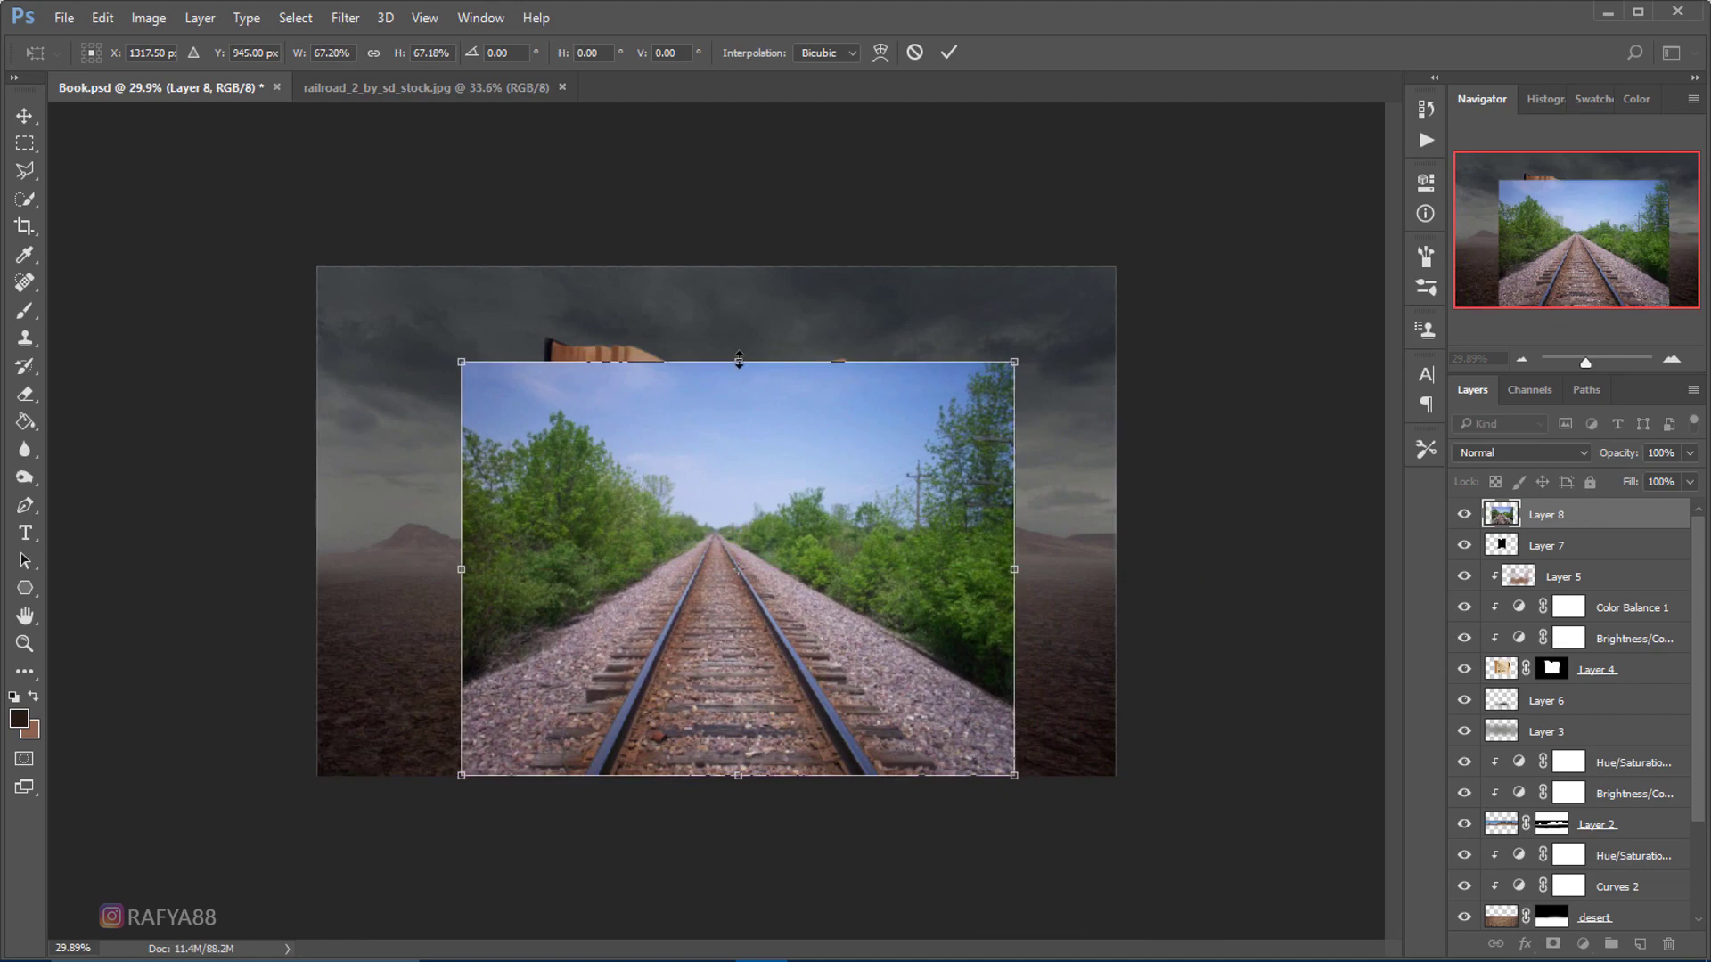
pyautogui.moveTo(715, 420)
pyautogui.mouseDown()
pyautogui.moveTo(725, 369)
pyautogui.moveTo(746, 515)
pyautogui.moveTo(748, 429)
pyautogui.mouseUp()
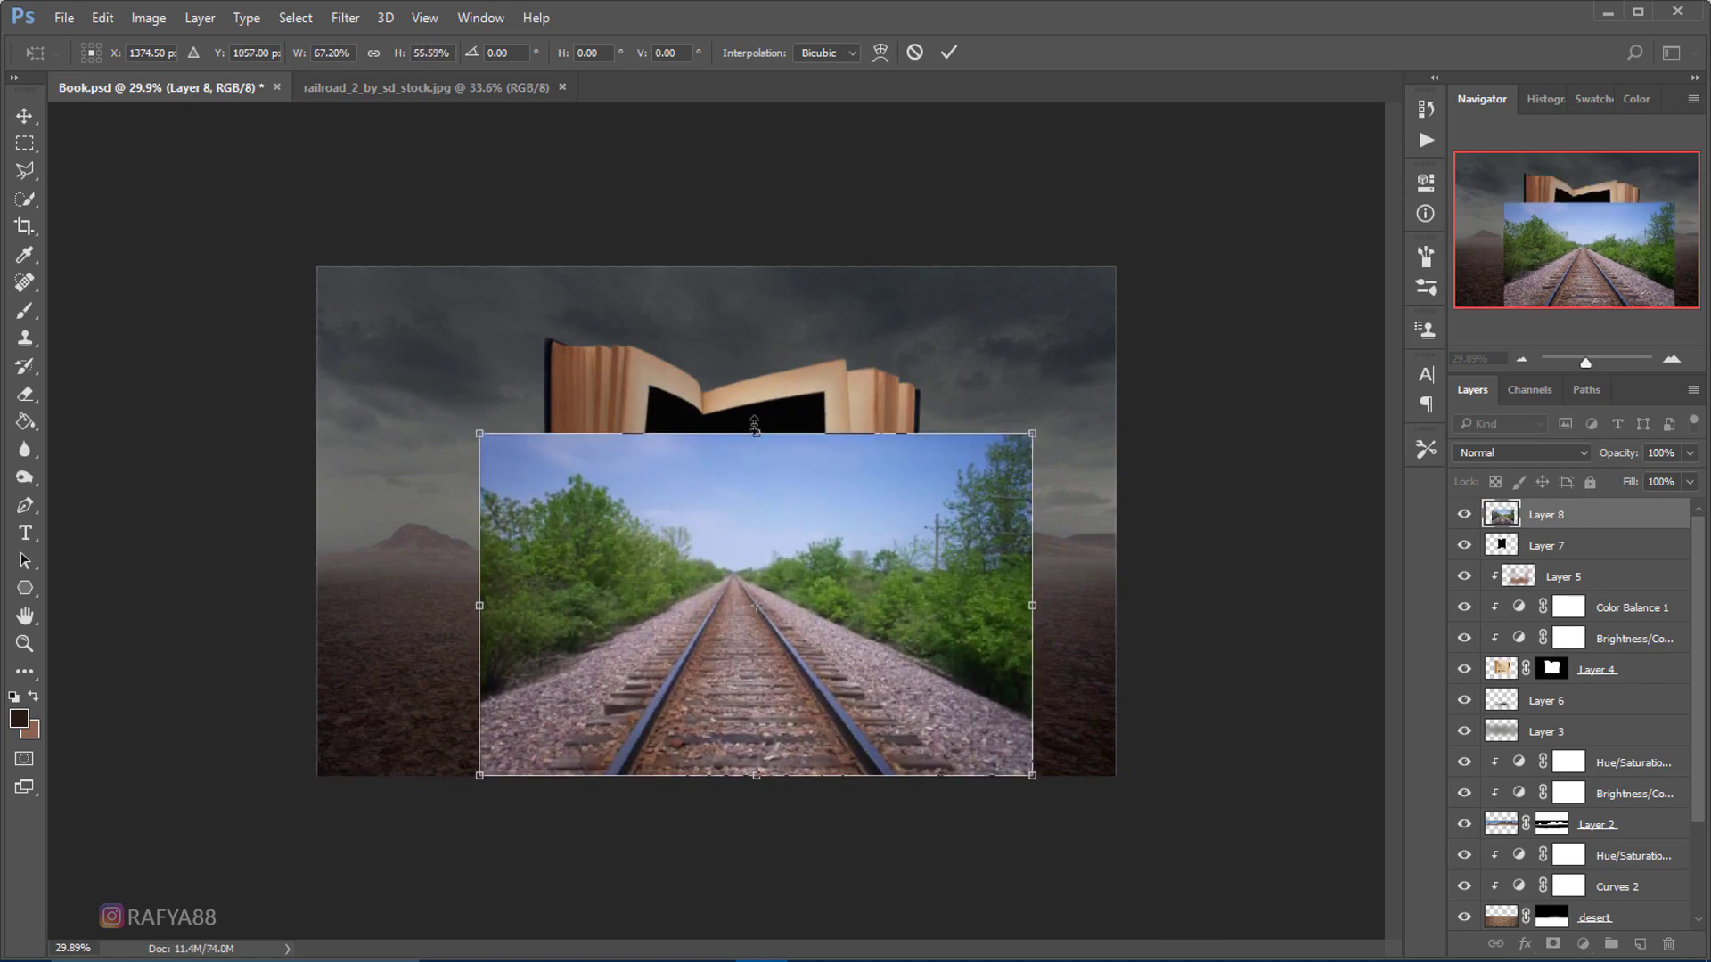
pyautogui.moveTo(1035, 434); pyautogui.dragTo(1054, 419)
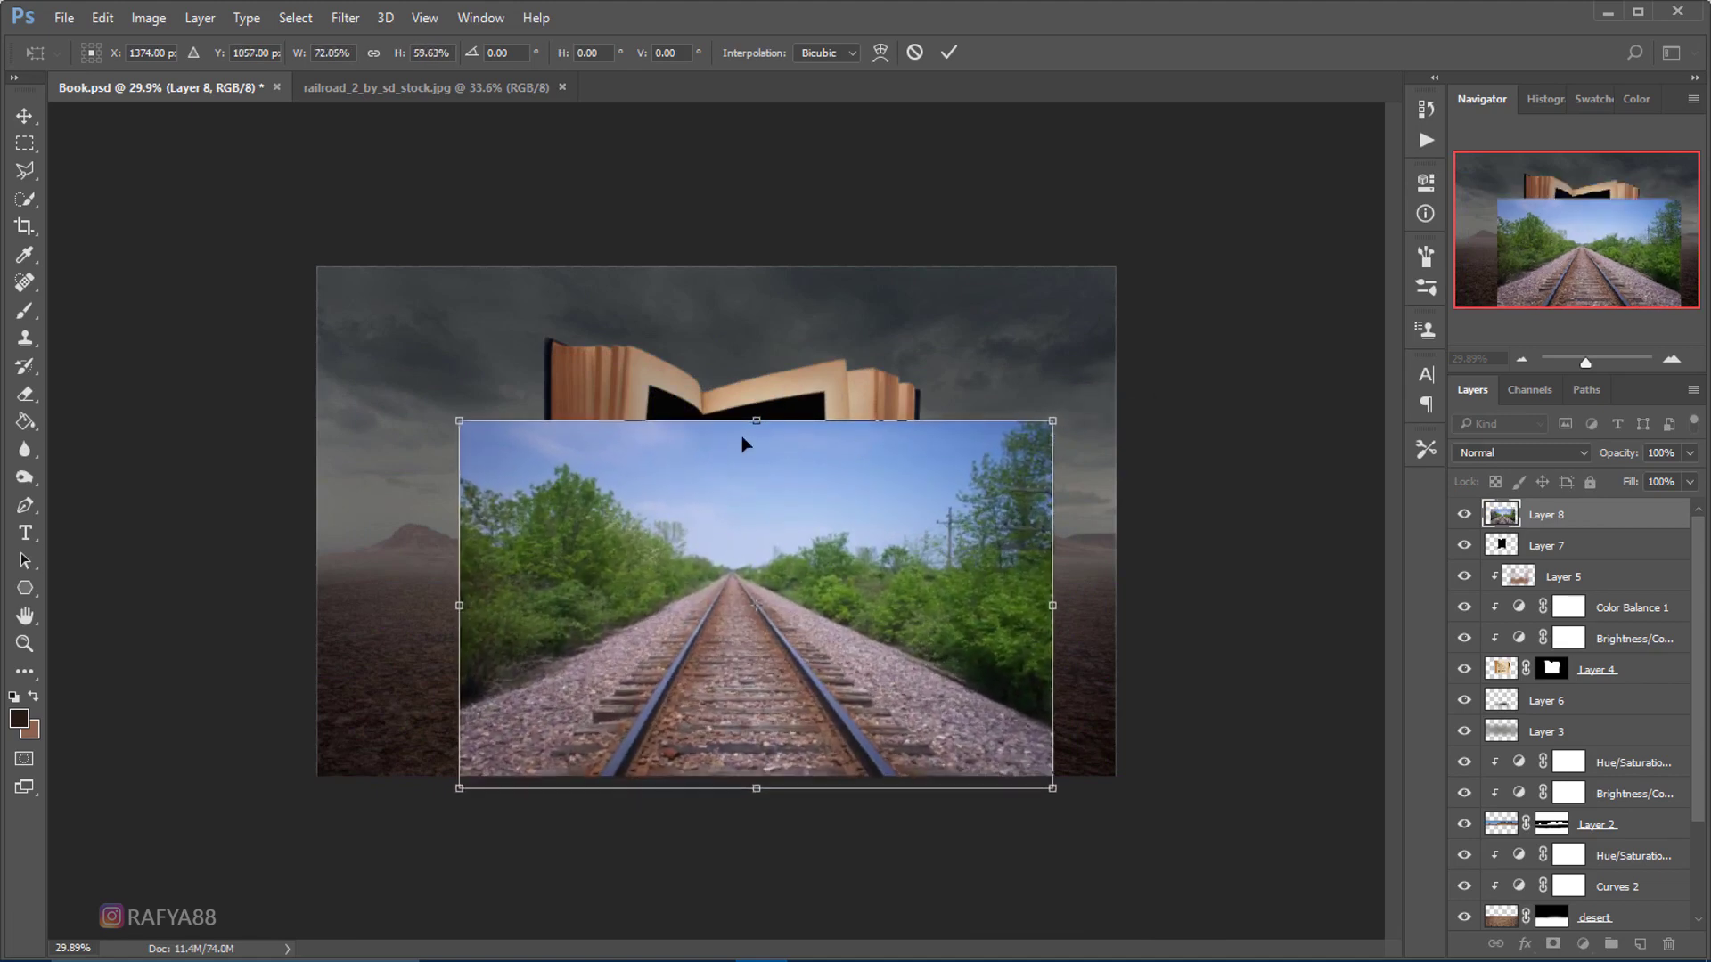
pyautogui.moveTo(759, 422); pyautogui.dragTo(763, 427)
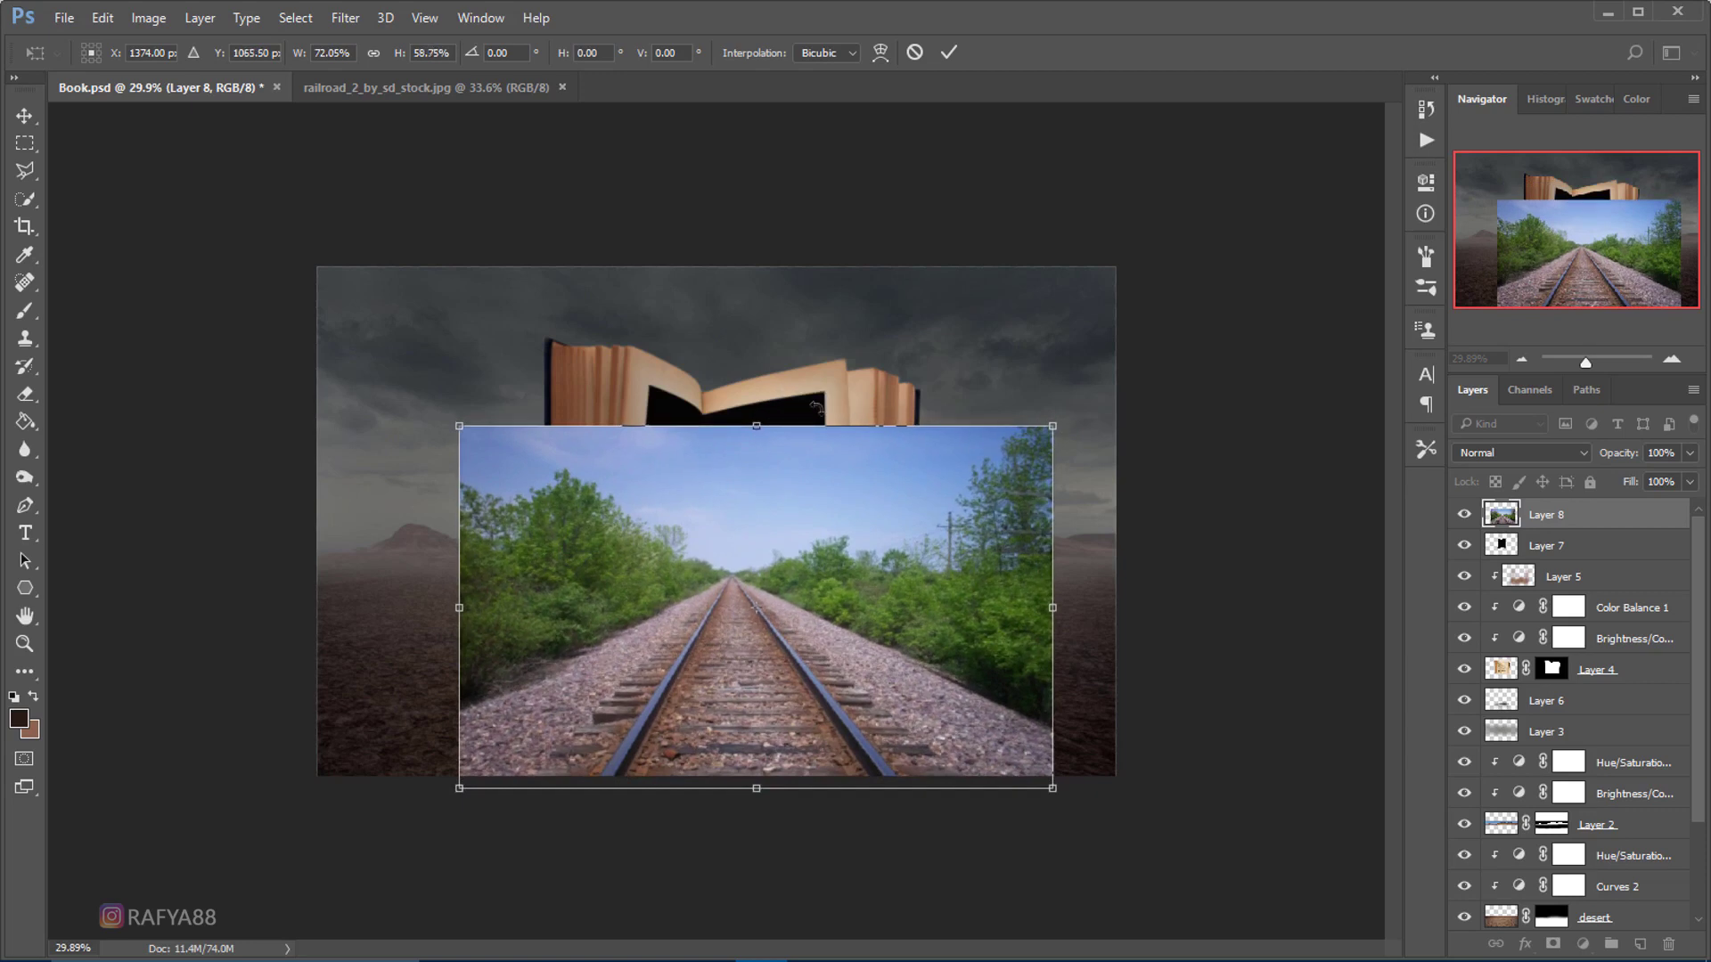
pyautogui.click(948, 52)
pyautogui.scroll(1, 827, 426)
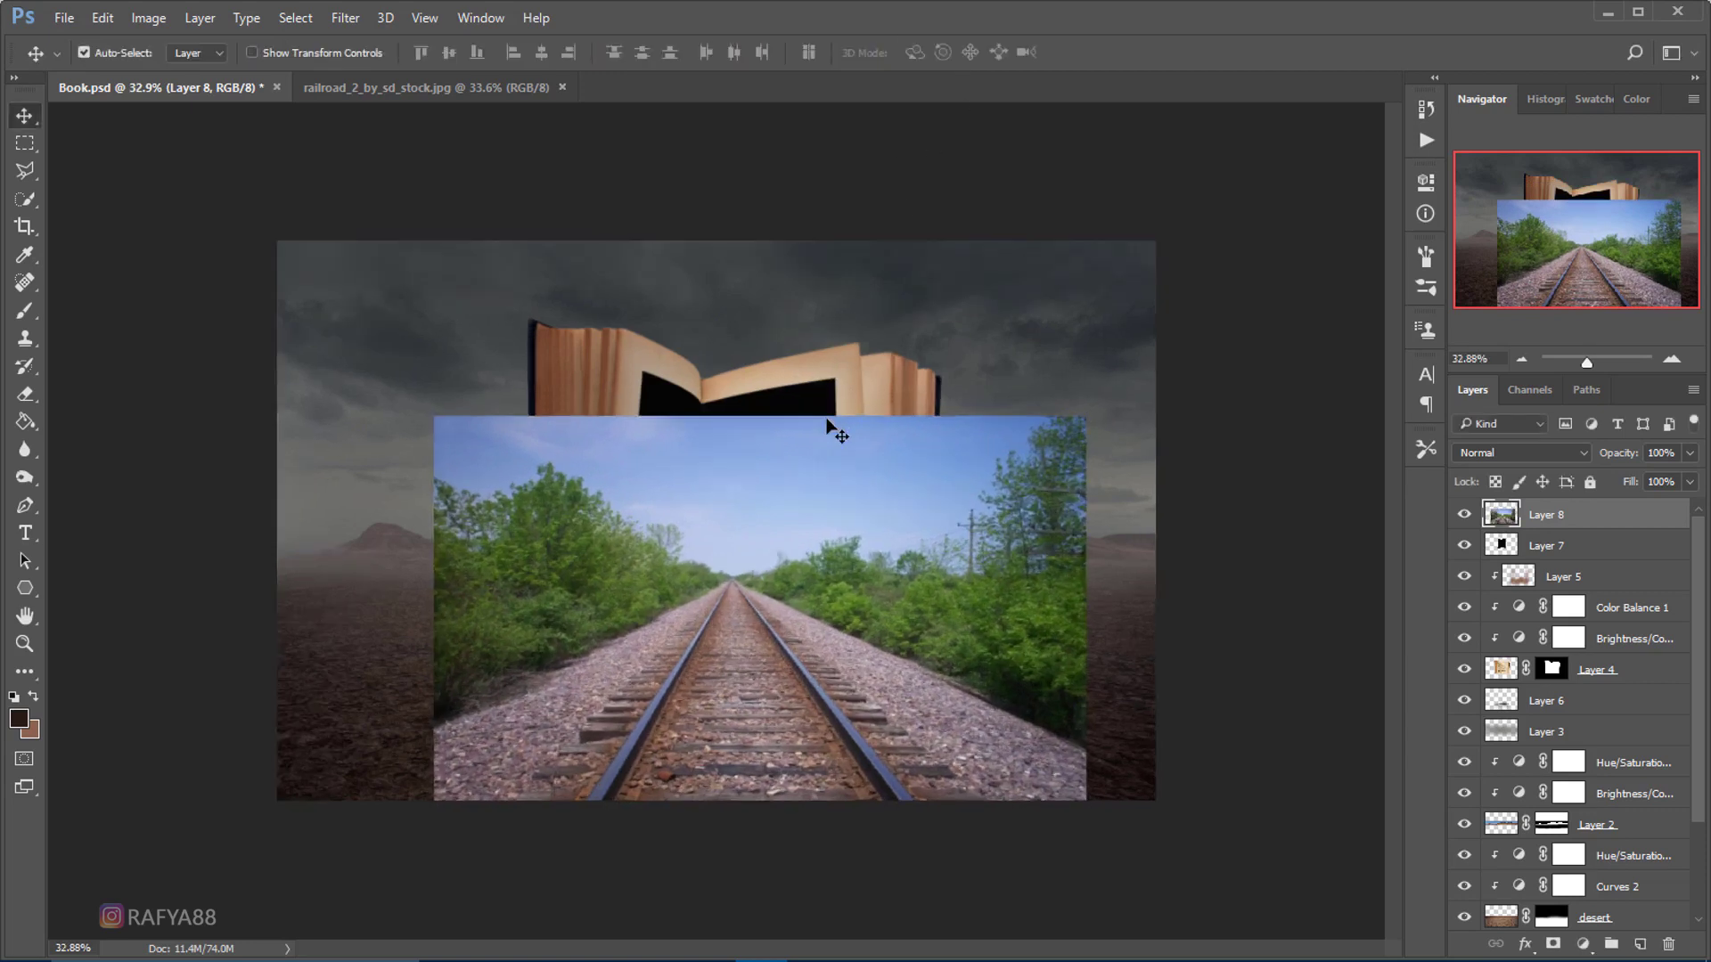
# - Stretch the sky strip at the photo's top upward over the book, then deselect
pyautogui.click(25, 143)
pyautogui.moveTo(358, 340); pyautogui.dragTo(1143, 455)
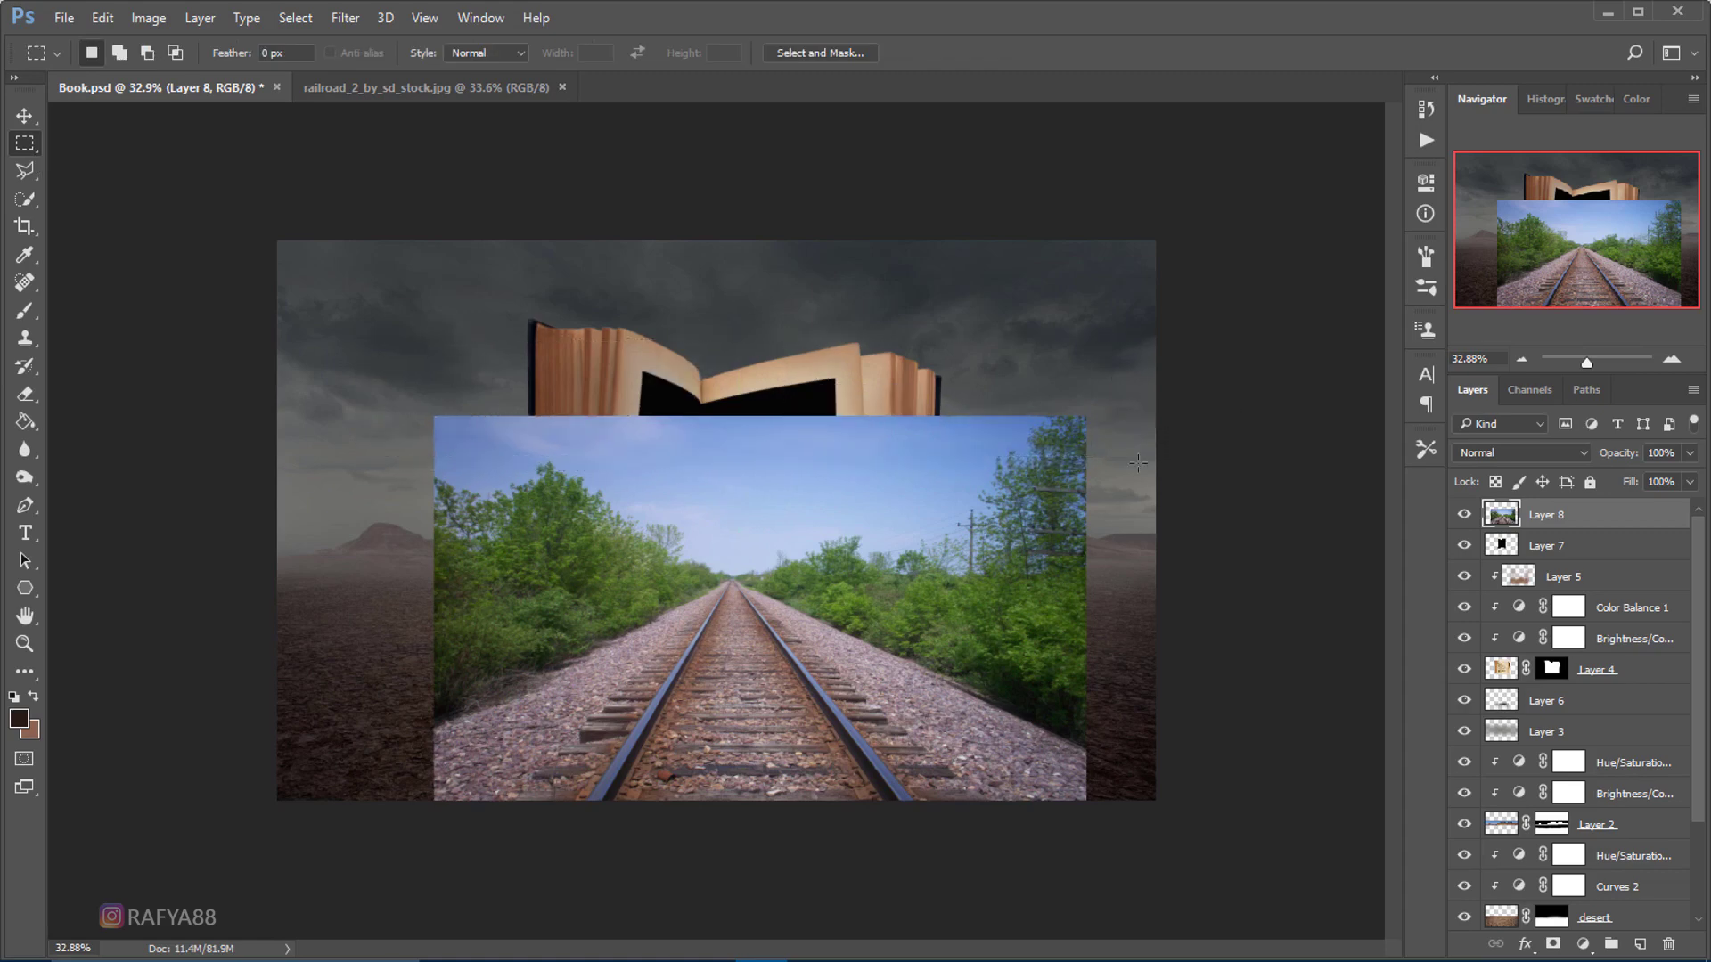
pyautogui.hotkey('ctrl', 't')
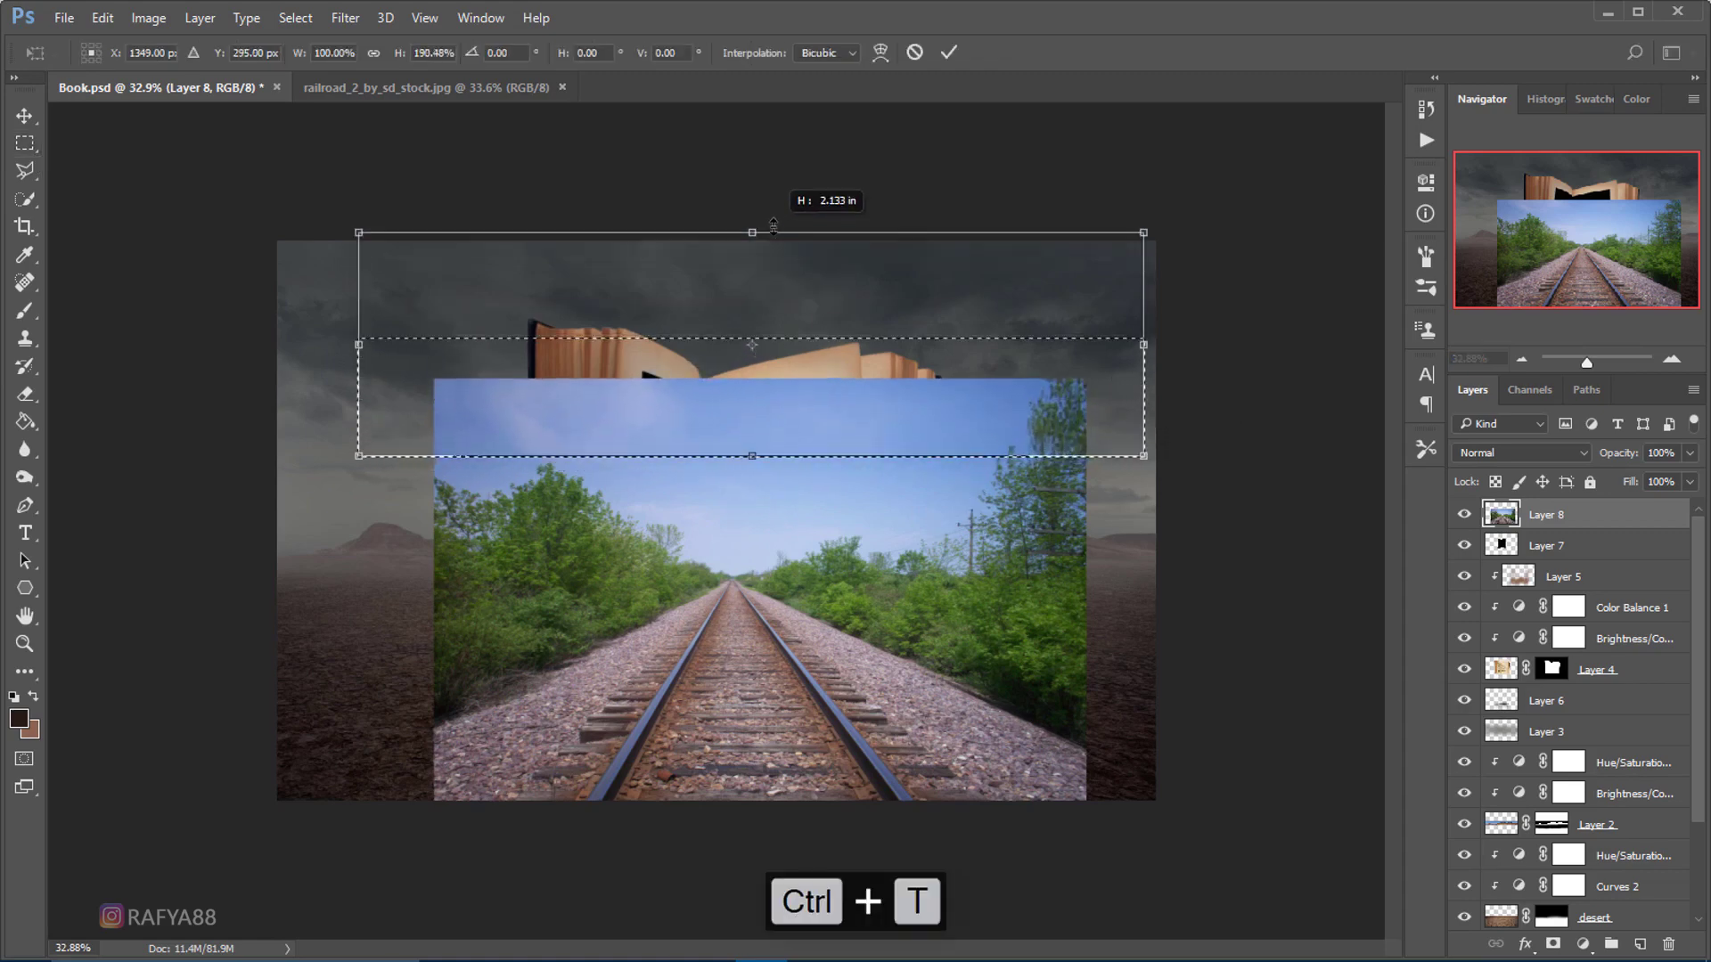
pyautogui.moveTo(746, 336); pyautogui.dragTo(747, 193)
pyautogui.click(948, 52)
pyautogui.hotkey('ctrl', 'd')
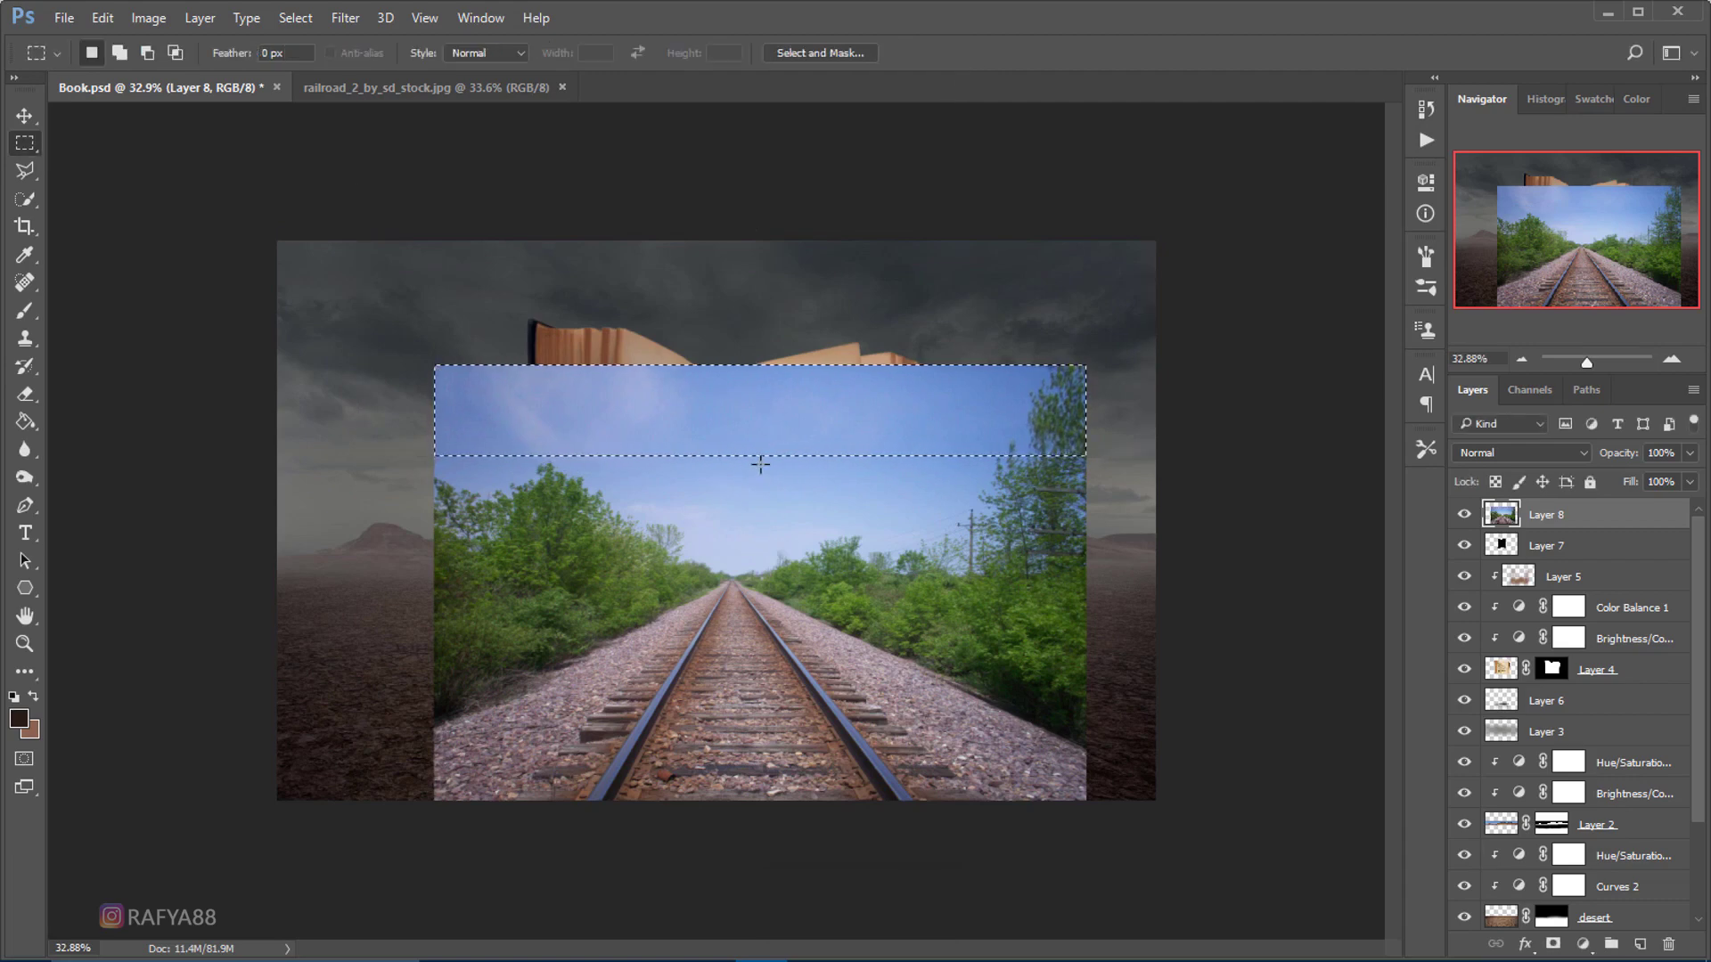
# - Clip the railroad photo layer to the black page fill
pyautogui.rightClick(1605, 518)
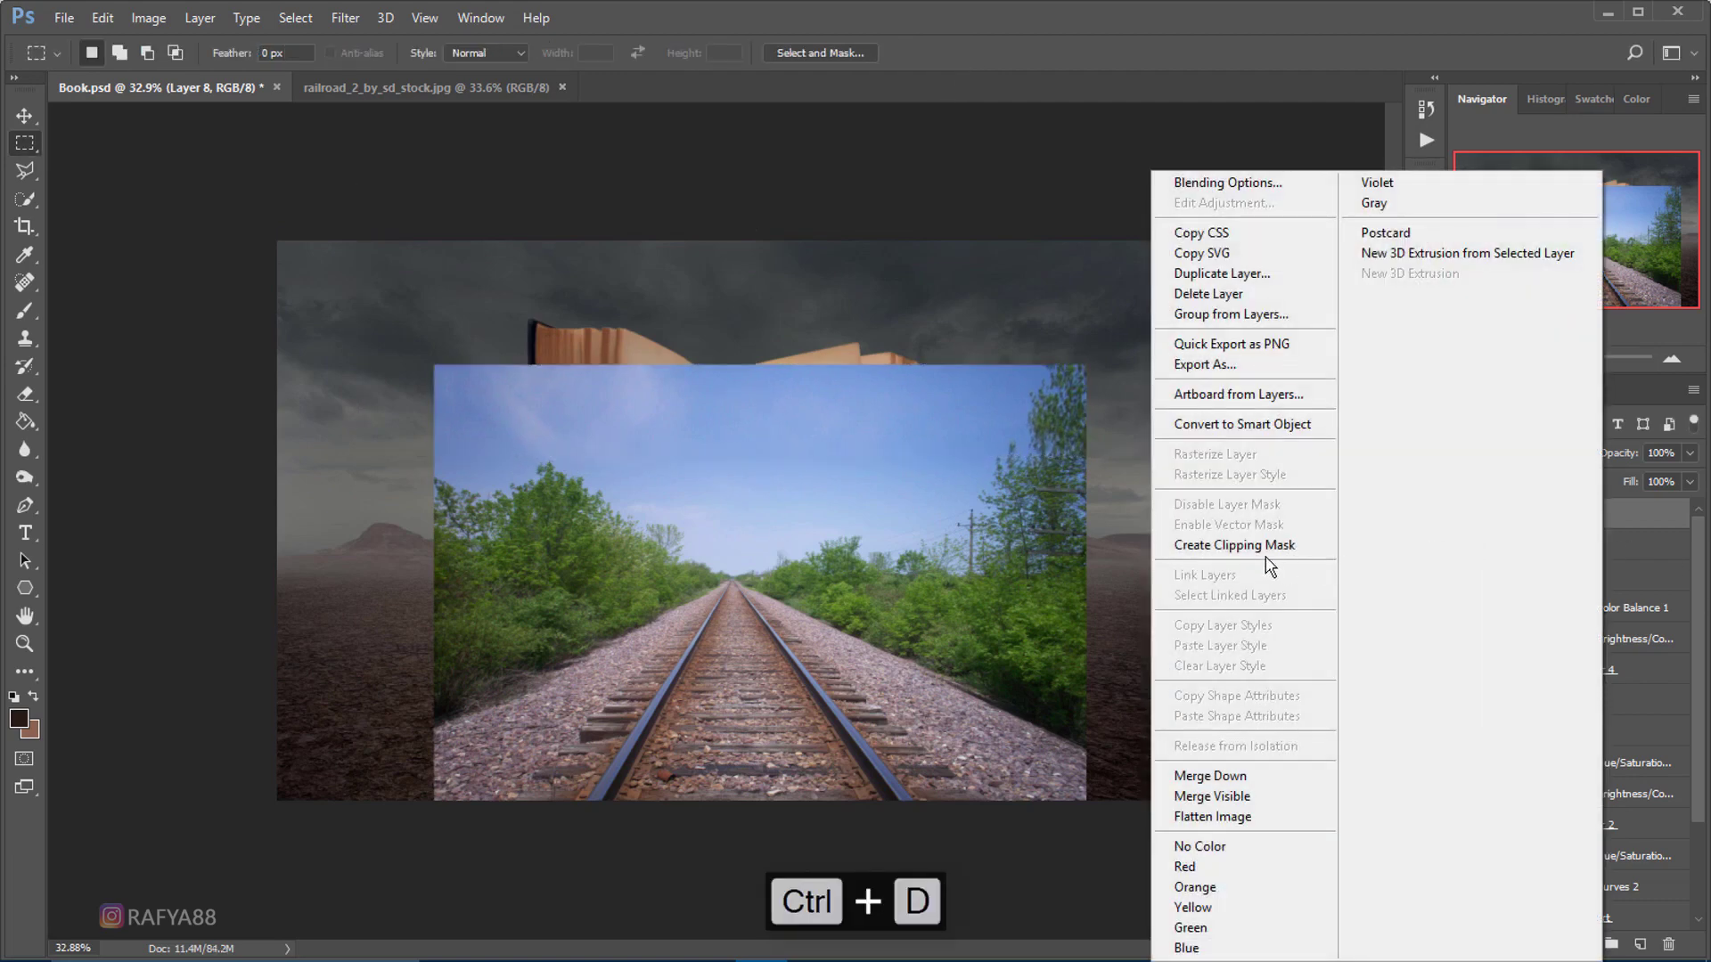
pyautogui.click(1287, 650)
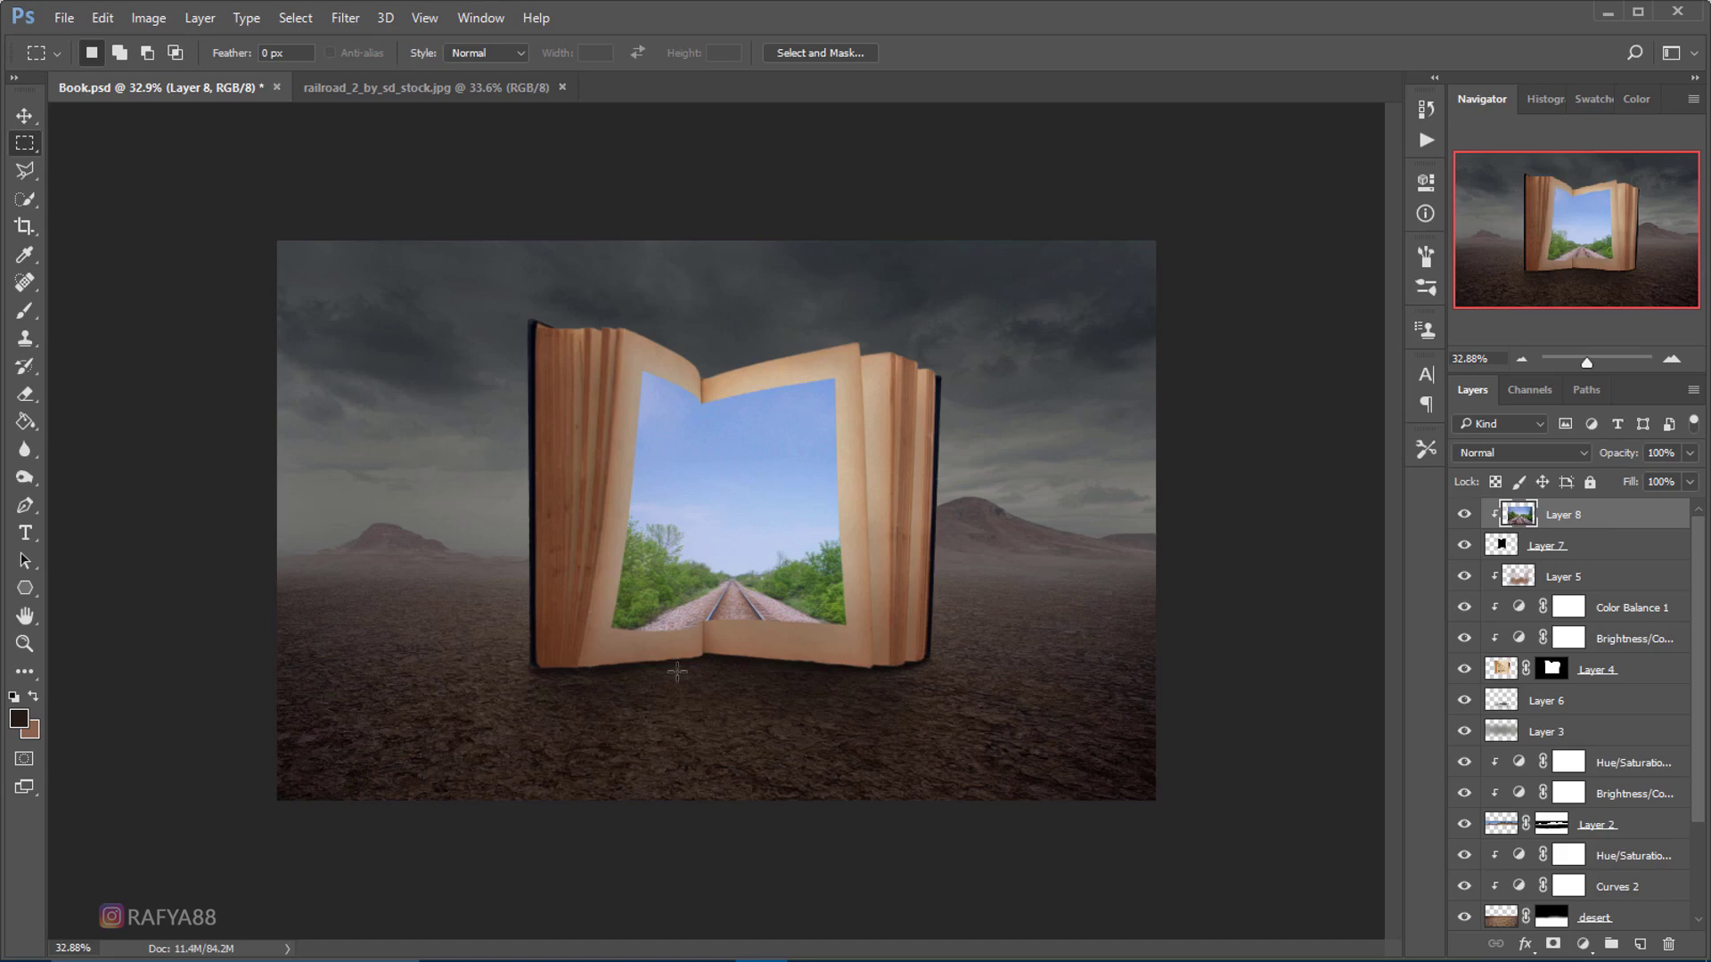
pyautogui.scroll(1, 678, 673)
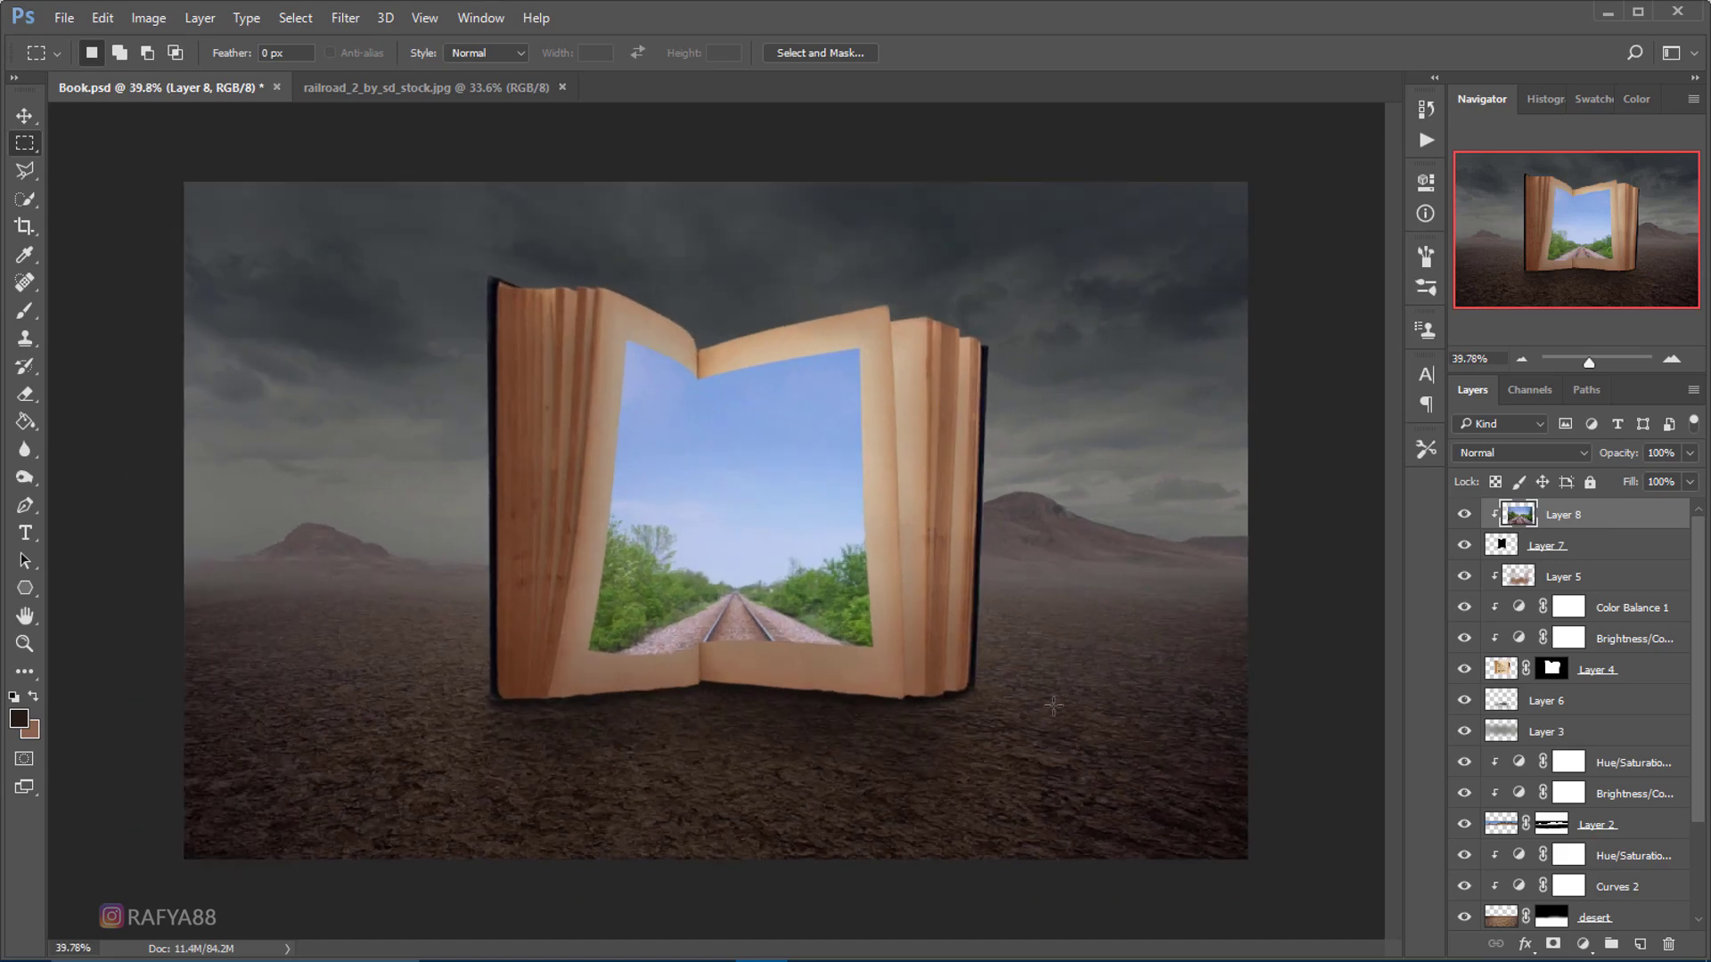
# - Duplicate the railroad layer, add a mask, and paint out its sky to reveal the book
pyautogui.hotkey('ctrl', 'j')
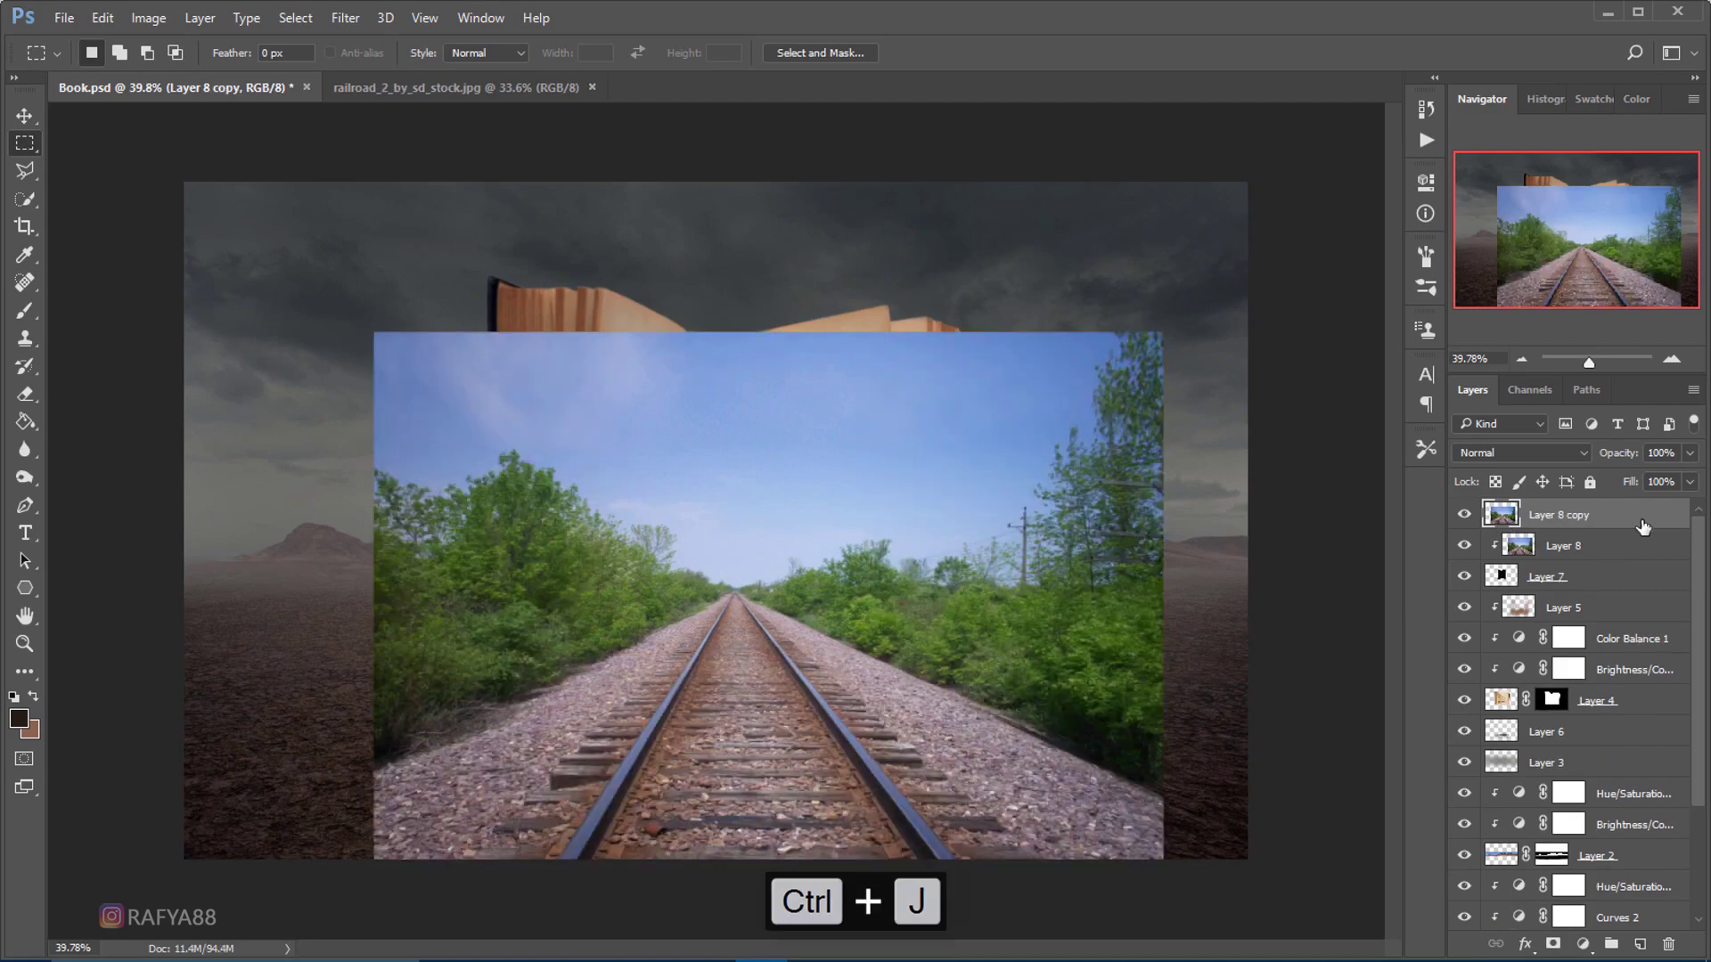
pyautogui.click(1555, 944)
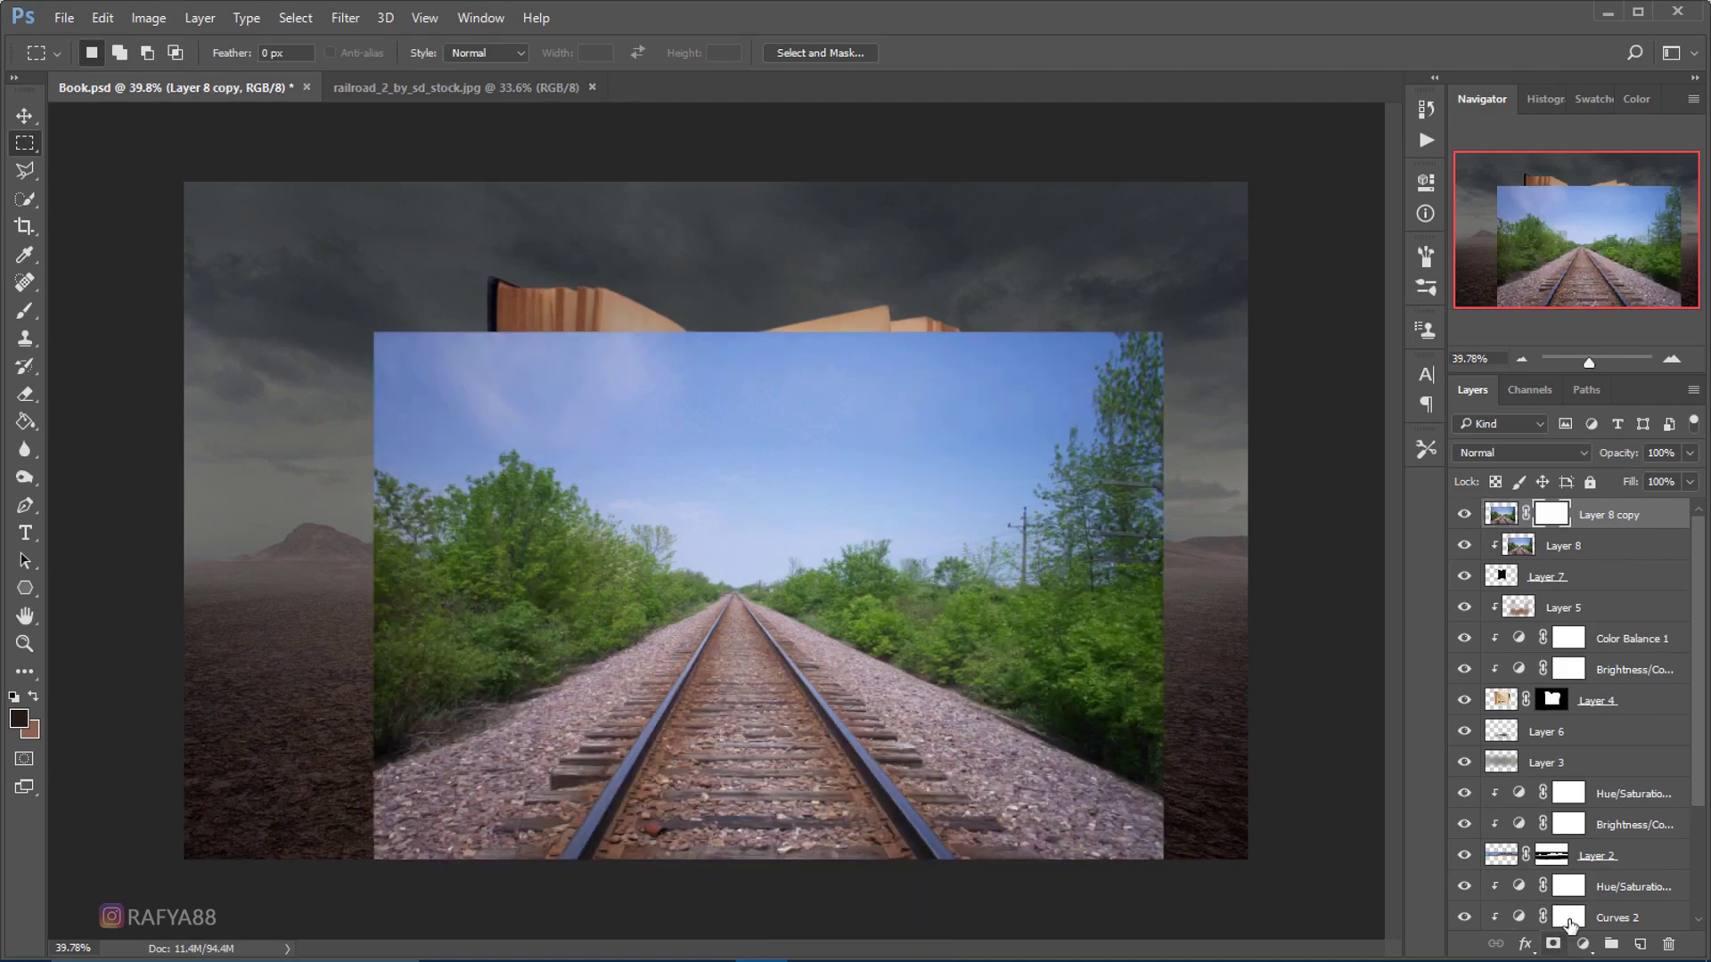
pyautogui.press('b')
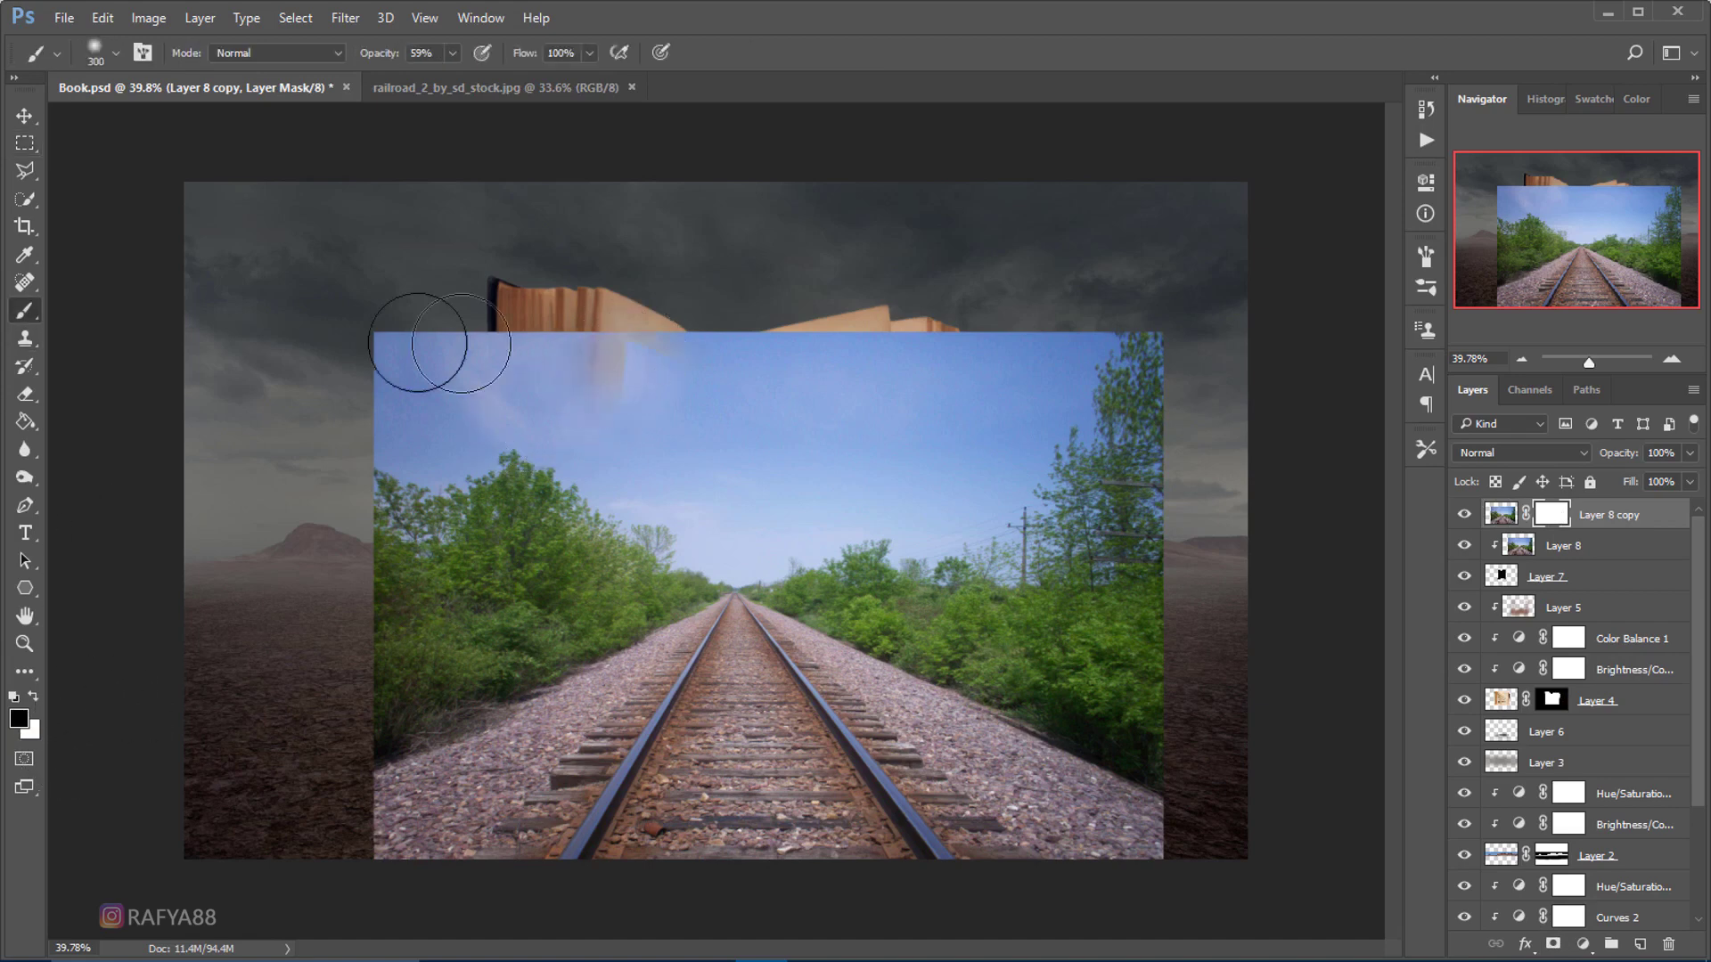
pyautogui.moveTo(428, 356); pyautogui.dragTo(659, 352)
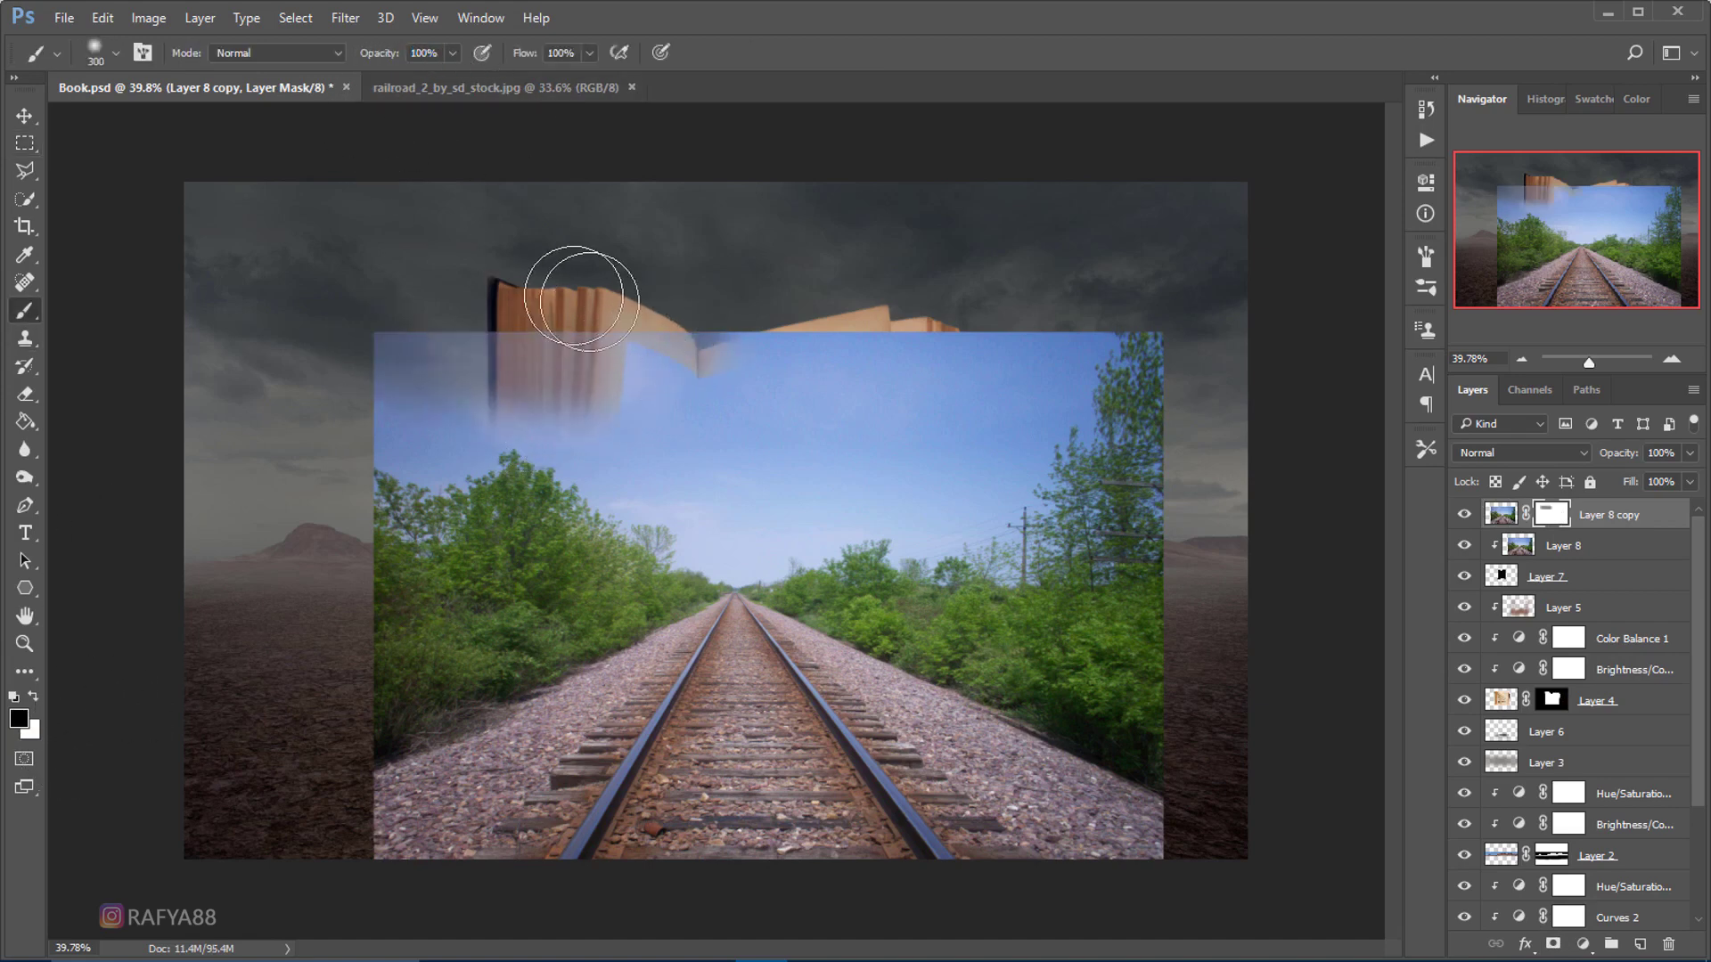
pyautogui.moveTo(445, 374)
pyautogui.mouseDown()
pyautogui.moveTo(680, 344)
pyautogui.moveTo(1032, 382)
pyautogui.moveTo(887, 383)
pyautogui.mouseUp()
# - Mask out the photo's right edge and the bushes and sky left of the book
pyautogui.press(']')
pyautogui.moveTo(1096, 423)
pyautogui.mouseDown()
pyautogui.moveTo(1181, 756)
pyautogui.moveTo(1088, 714)
pyautogui.moveTo(1081, 680)
pyautogui.moveTo(1149, 695)
pyautogui.moveTo(1073, 585)
pyautogui.moveTo(1066, 691)
pyautogui.moveTo(1023, 642)
pyautogui.moveTo(1051, 538)
pyautogui.moveTo(935, 517)
pyautogui.mouseUp()
pyautogui.press('[')
pyautogui.press('[')
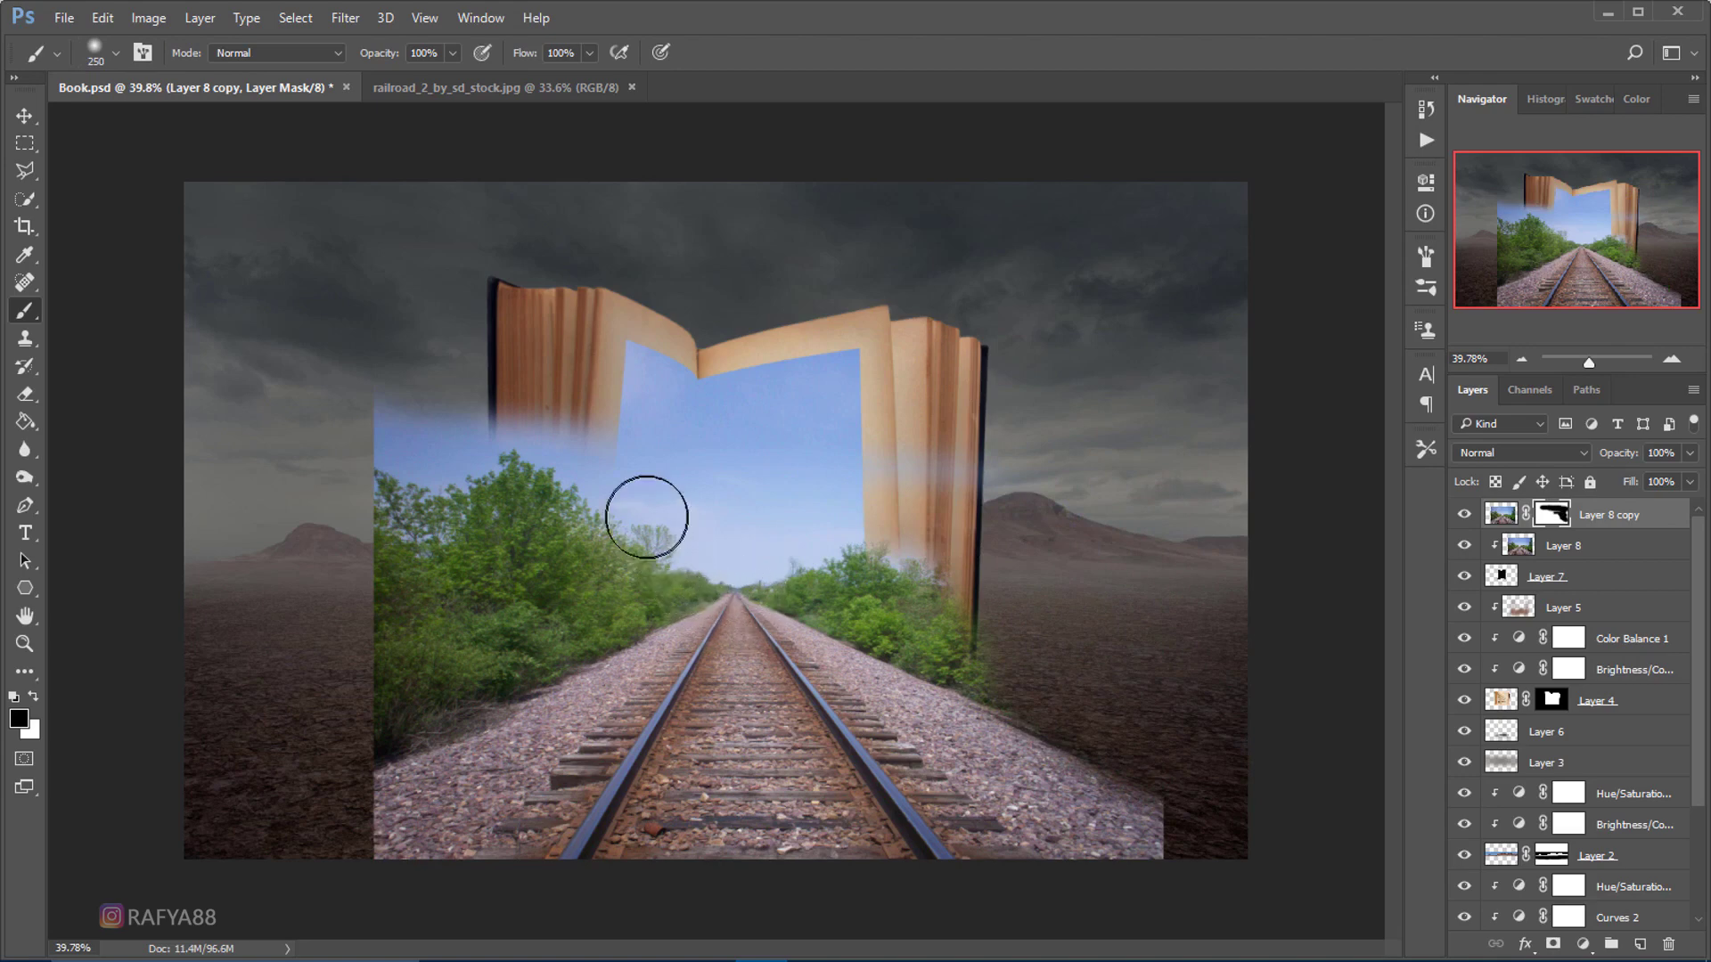
pyautogui.moveTo(642, 508)
pyautogui.mouseDown()
pyautogui.moveTo(451, 420)
pyautogui.moveTo(571, 375)
pyautogui.moveTo(419, 499)
pyautogui.moveTo(382, 611)
pyautogui.mouseUp()
pyautogui.press(']')
pyautogui.press(']')
pyautogui.press('[')
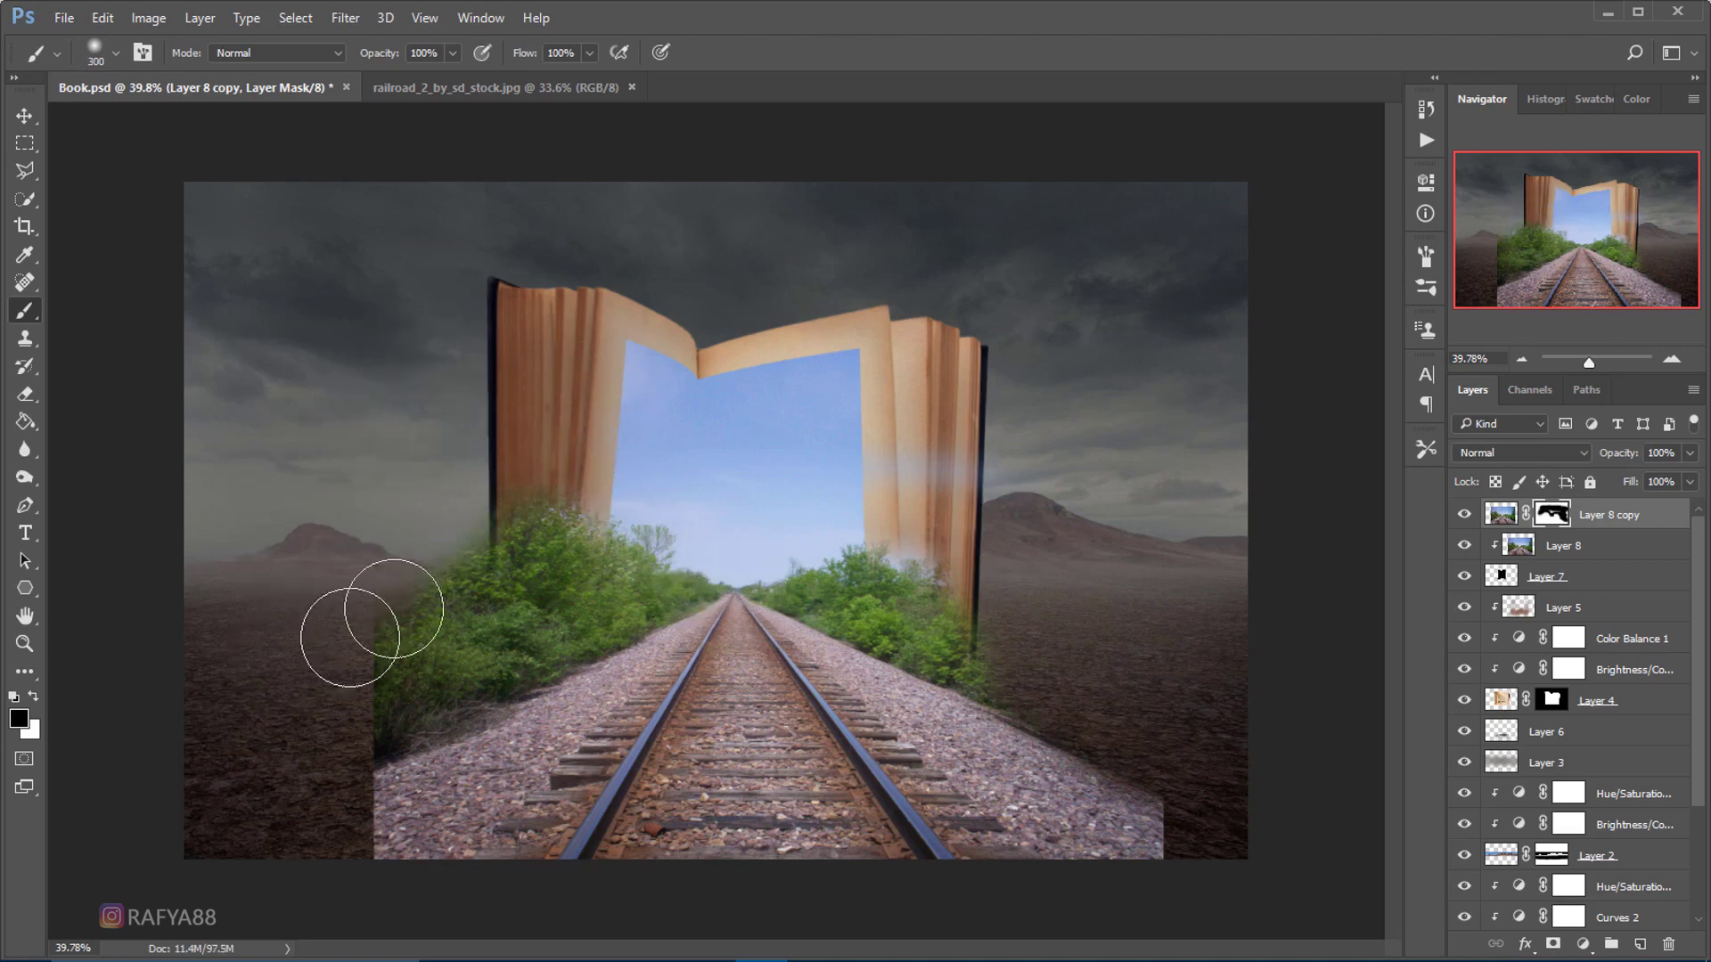
pyautogui.press('[')
pyautogui.press('[')
pyautogui.moveTo(466, 496)
pyautogui.mouseDown()
pyautogui.moveTo(497, 520)
pyautogui.moveTo(471, 598)
pyautogui.mouseUp()
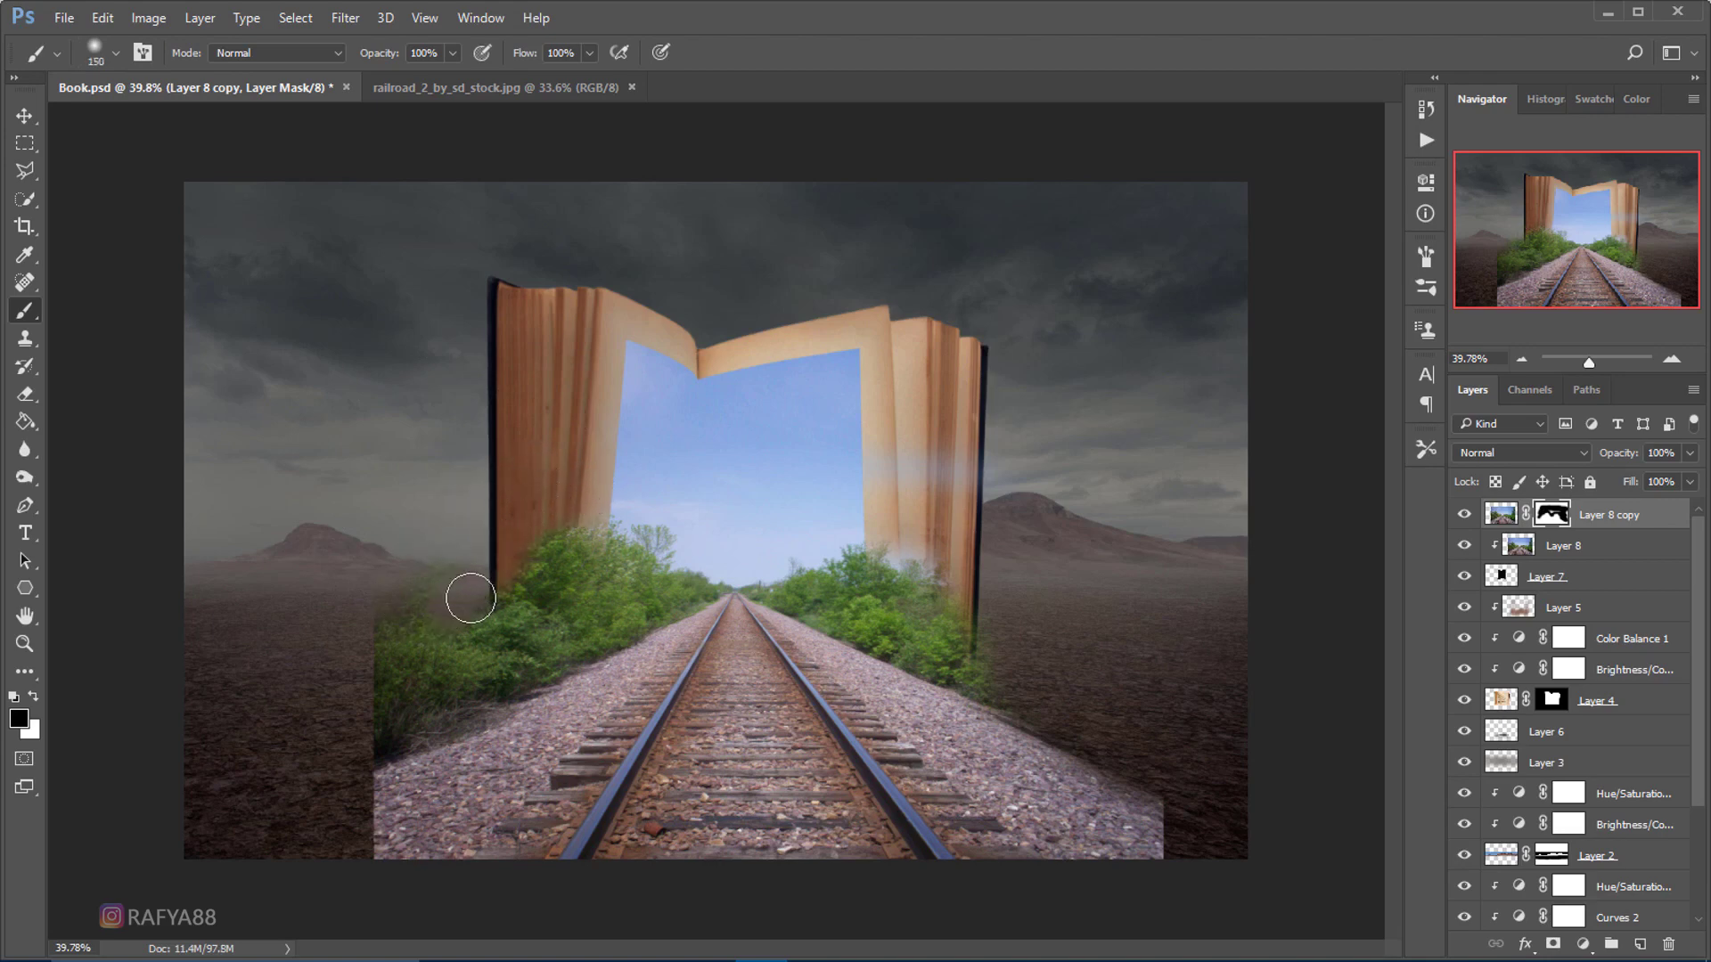
# - Hide the remaining lower-left bushes and gravel, the right-page bushes, and the whitish band
pyautogui.moveTo(444, 665); pyautogui.dragTo(449, 699)
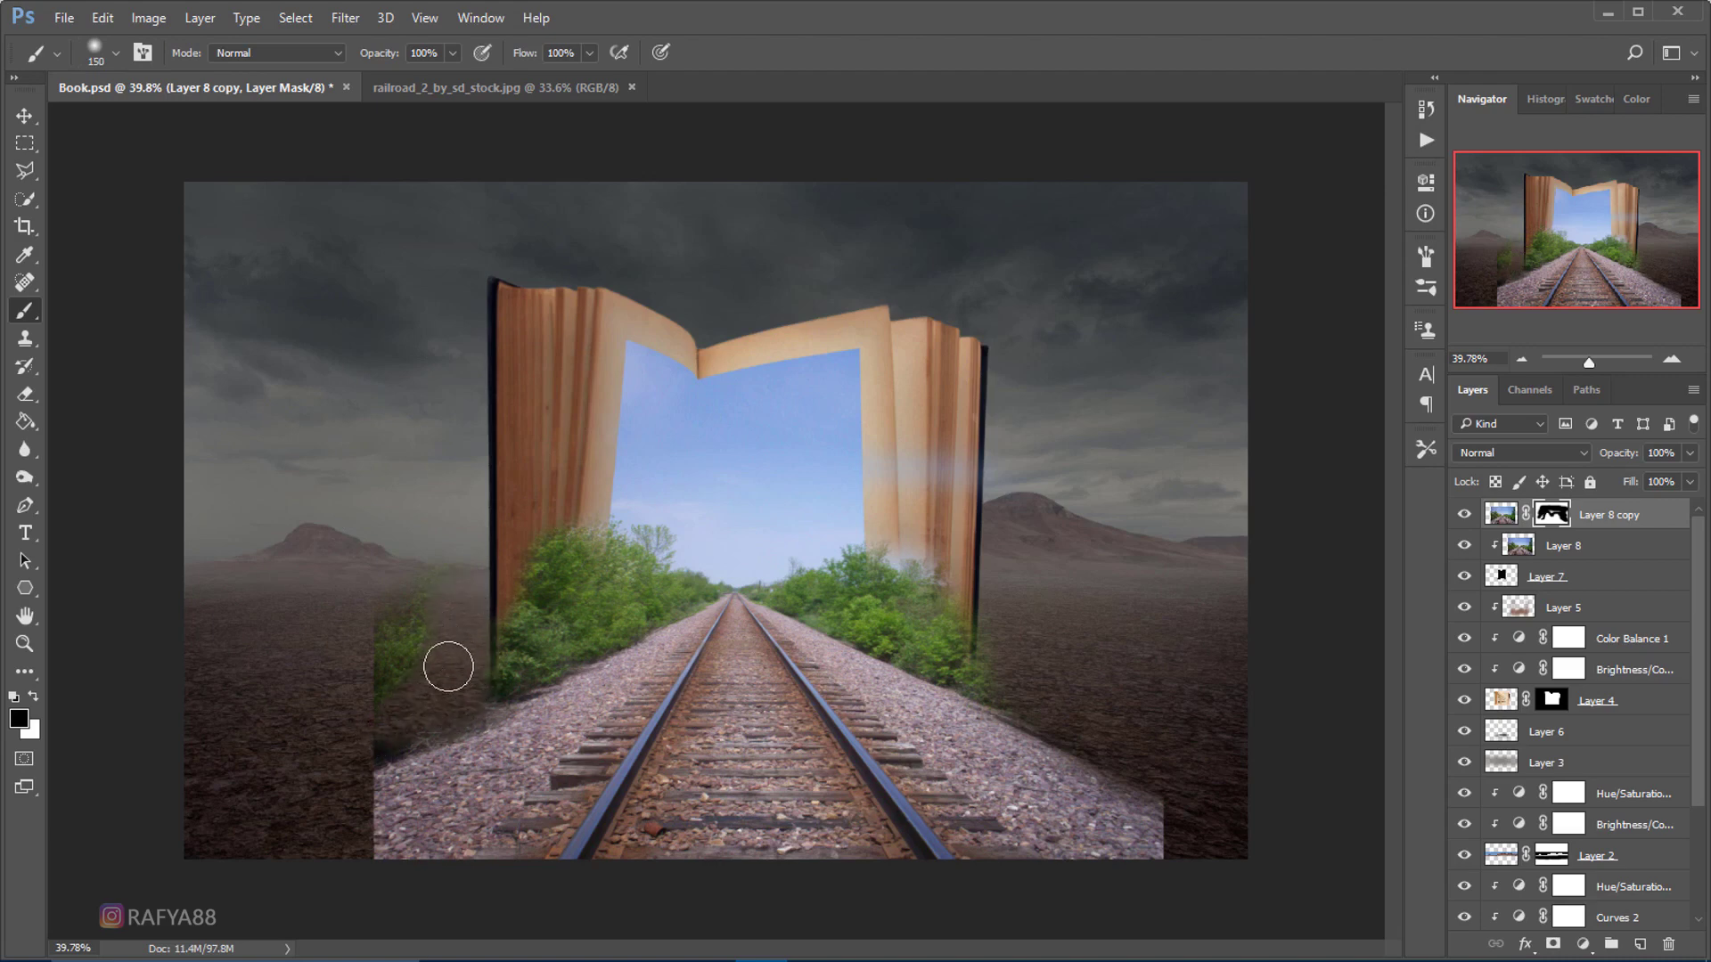
pyautogui.moveTo(441, 729); pyautogui.dragTo(331, 797)
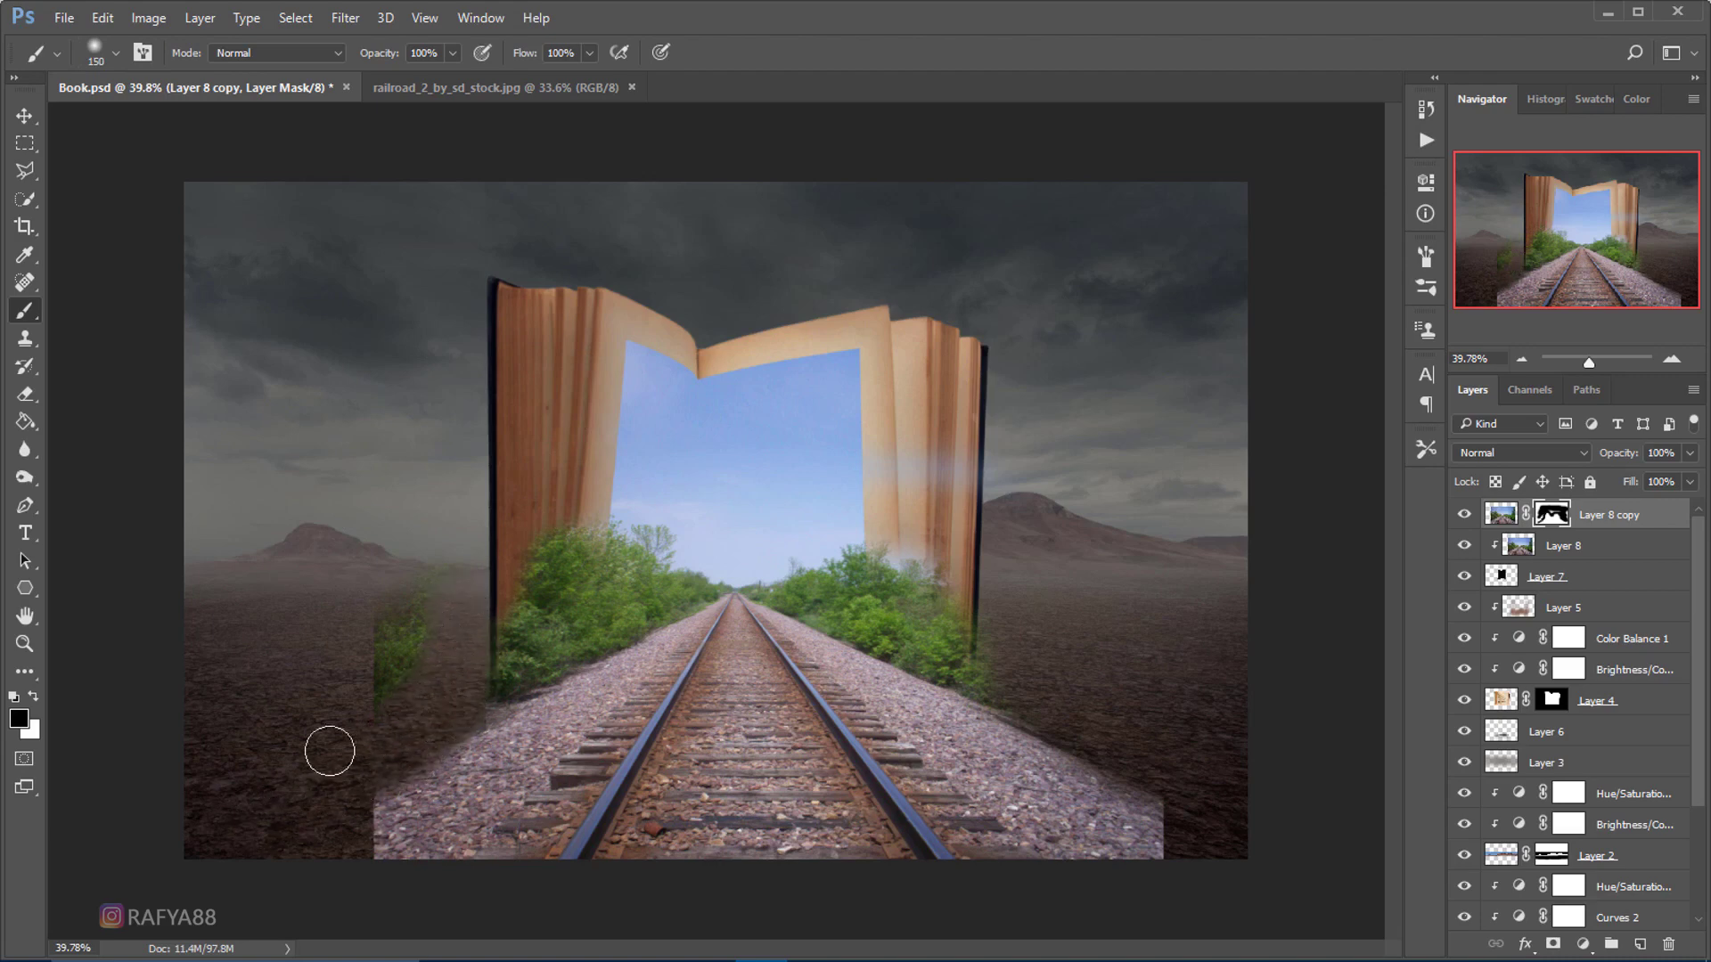
pyautogui.press(']')
pyautogui.moveTo(402, 664)
pyautogui.mouseDown()
pyautogui.moveTo(370, 680)
pyautogui.moveTo(424, 577)
pyautogui.mouseUp()
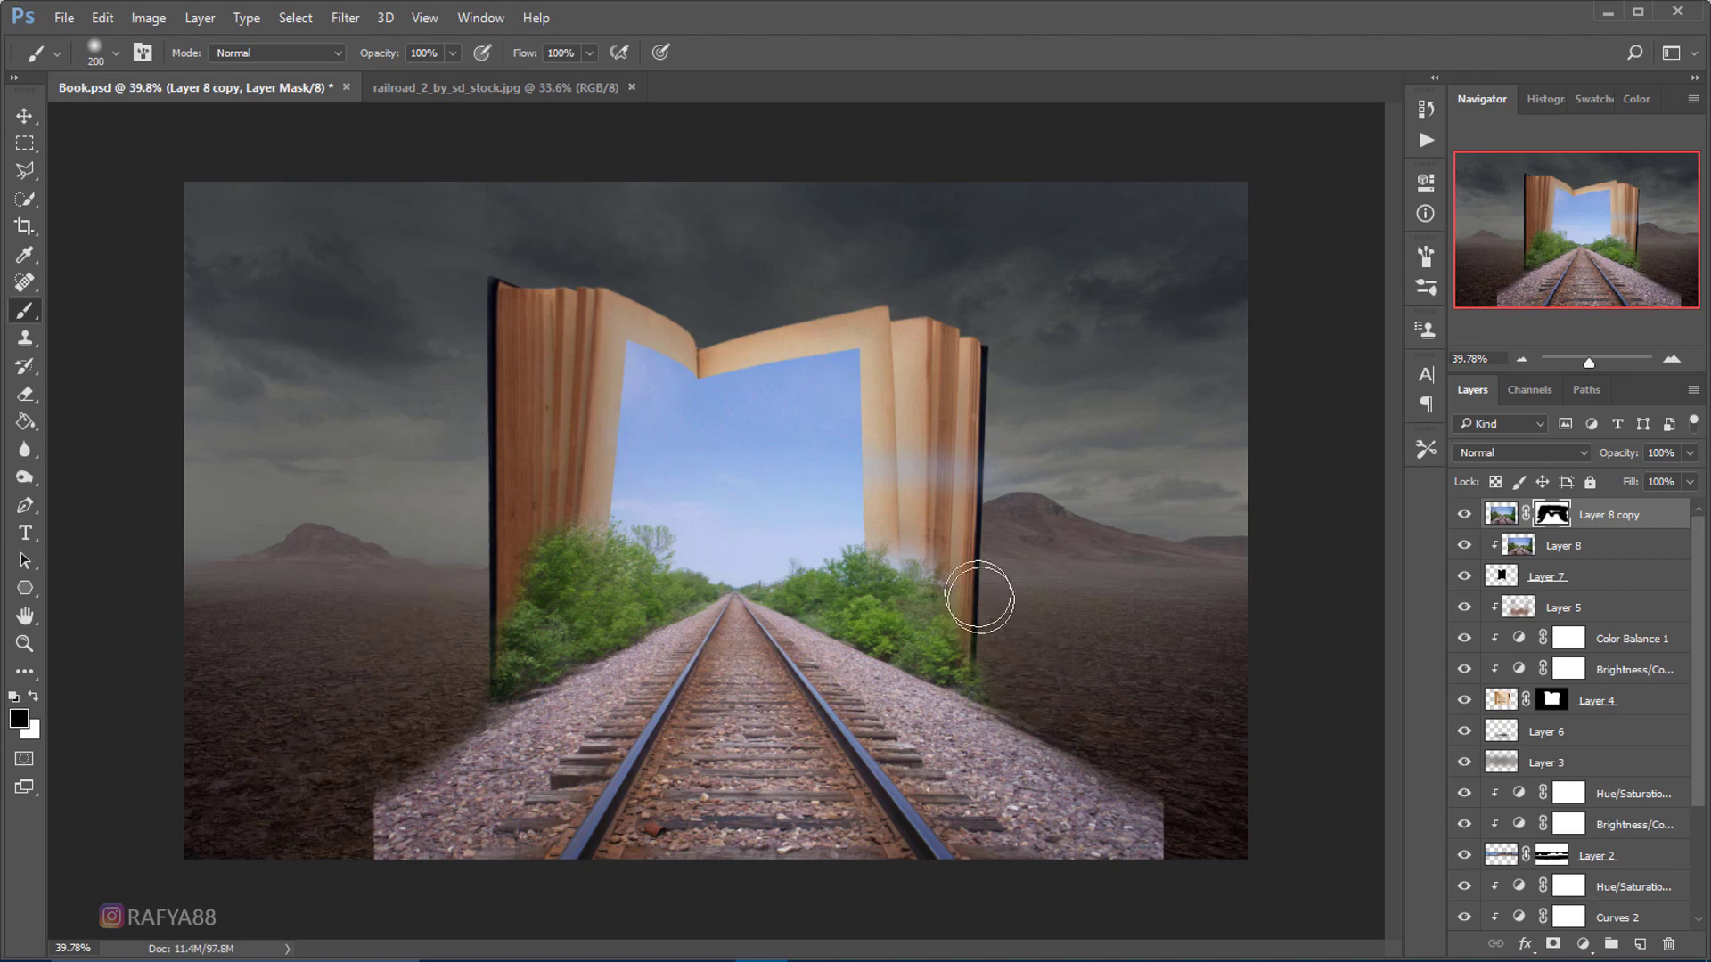
pyautogui.moveTo(990, 600)
pyautogui.mouseDown()
pyautogui.moveTo(971, 642)
pyautogui.moveTo(1012, 680)
pyautogui.mouseUp()
pyautogui.press(']')
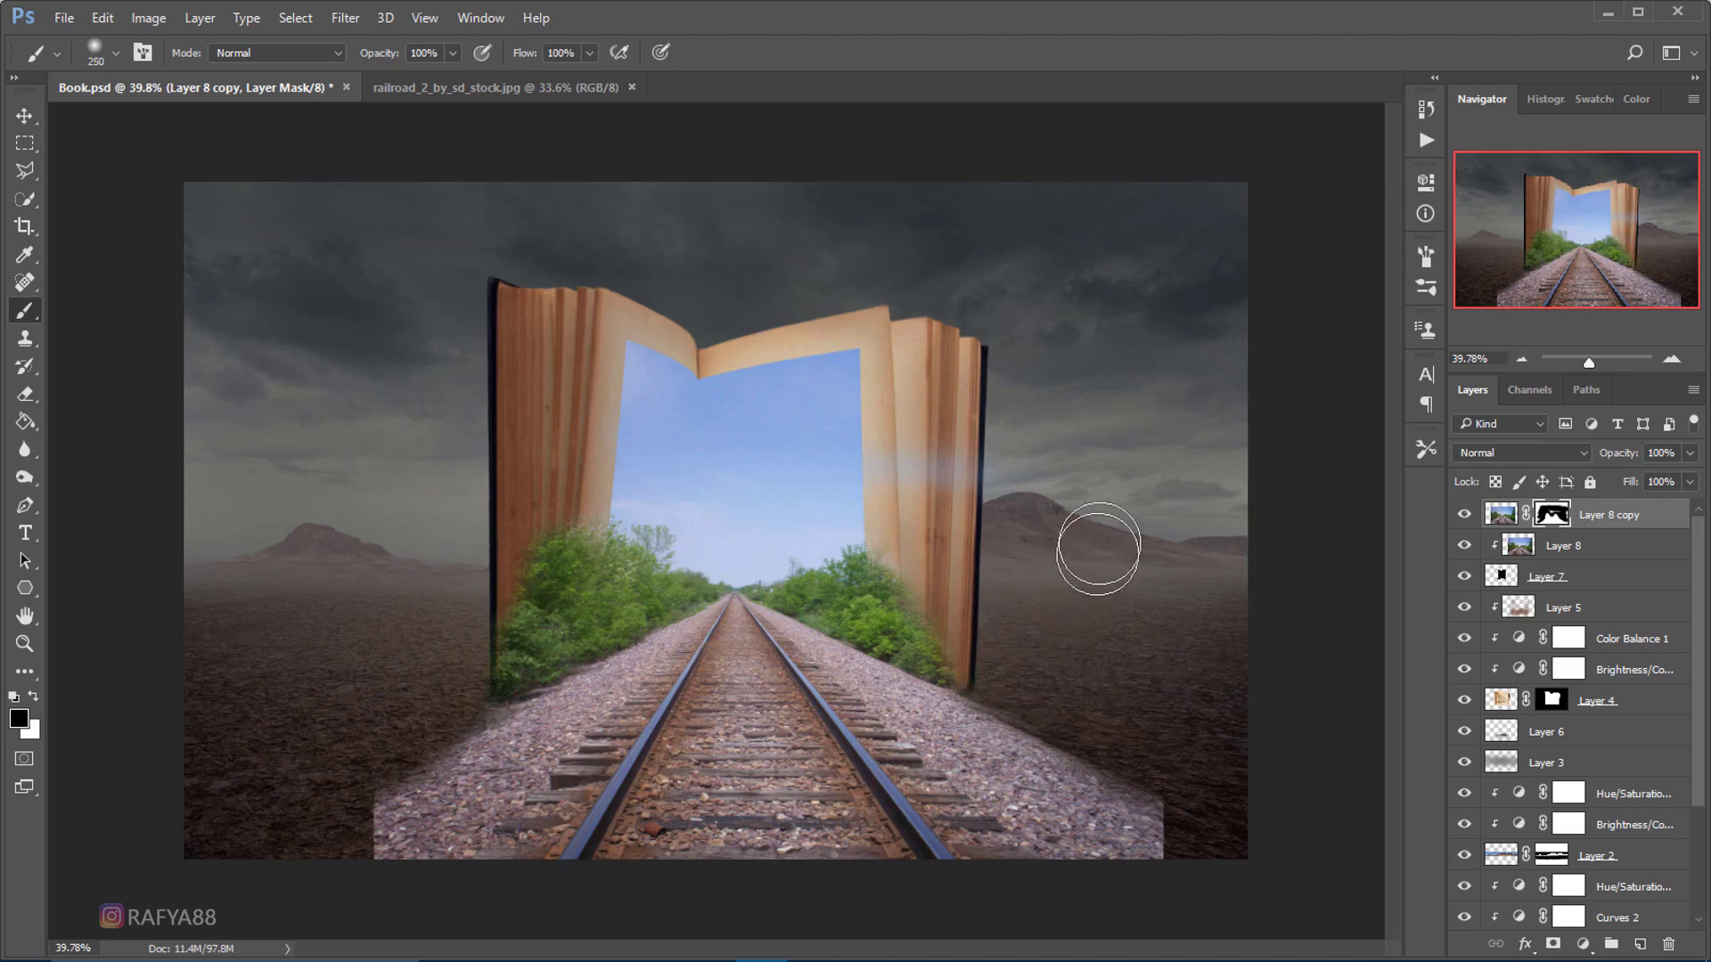
pyautogui.moveTo(975, 462); pyautogui.dragTo(936, 456)
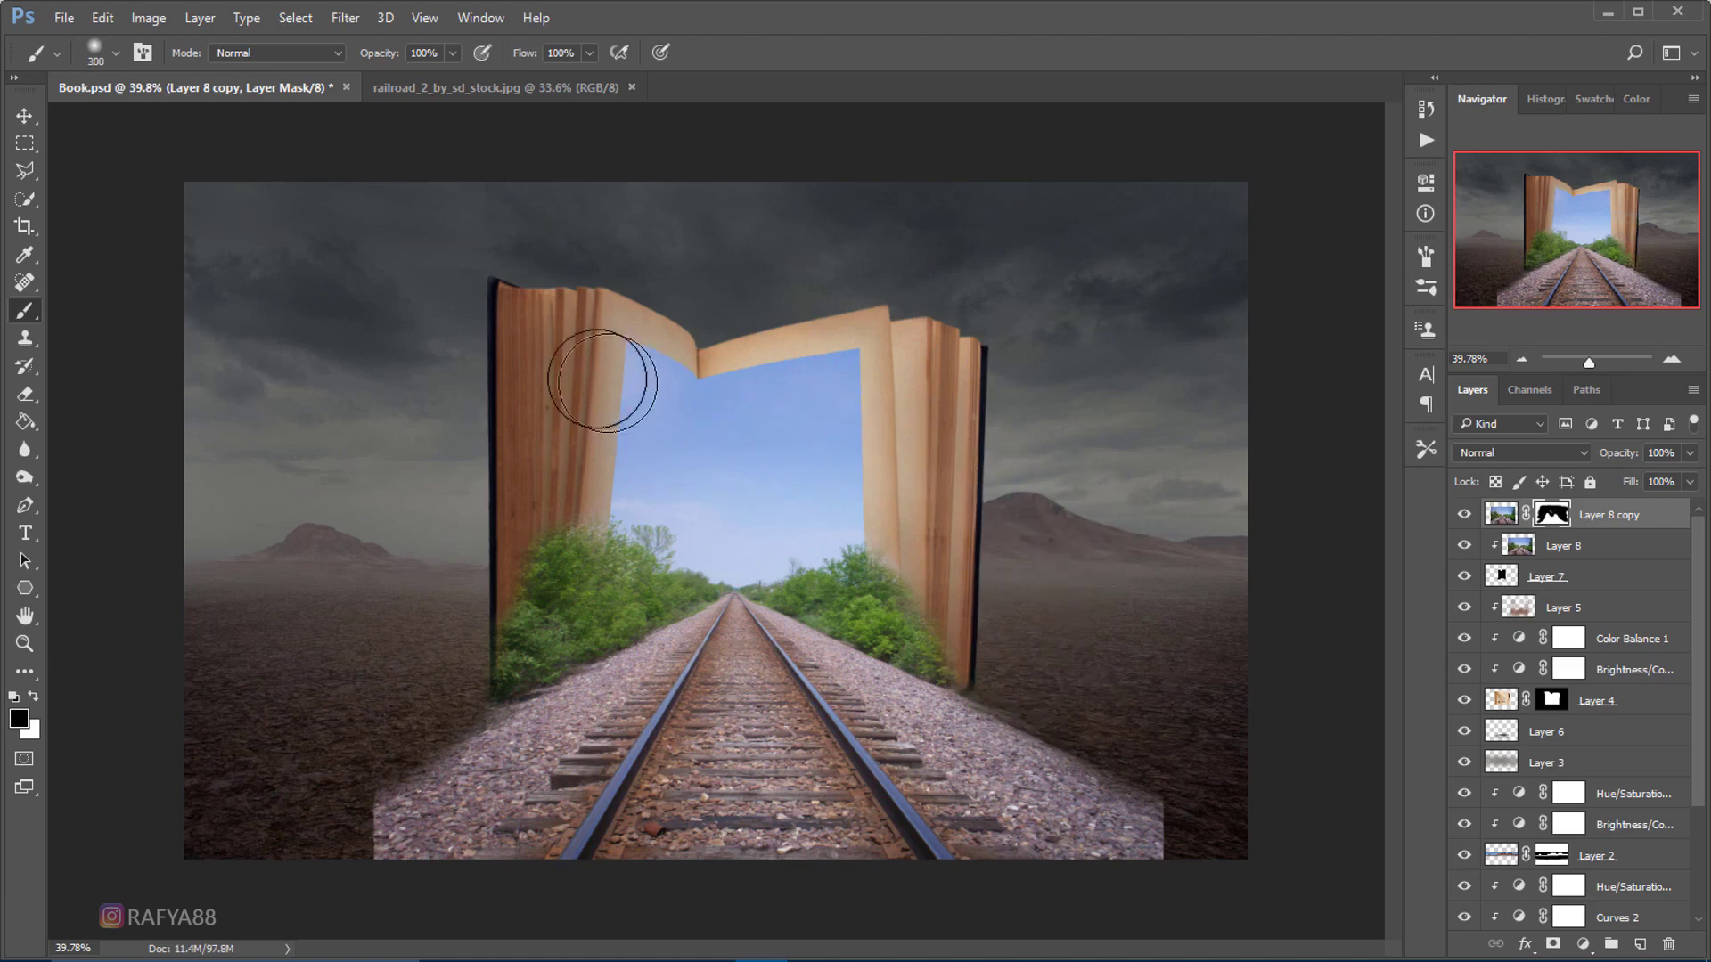
pyautogui.scroll(-2, 784, 301)
pyautogui.scroll(1, 785, 301)
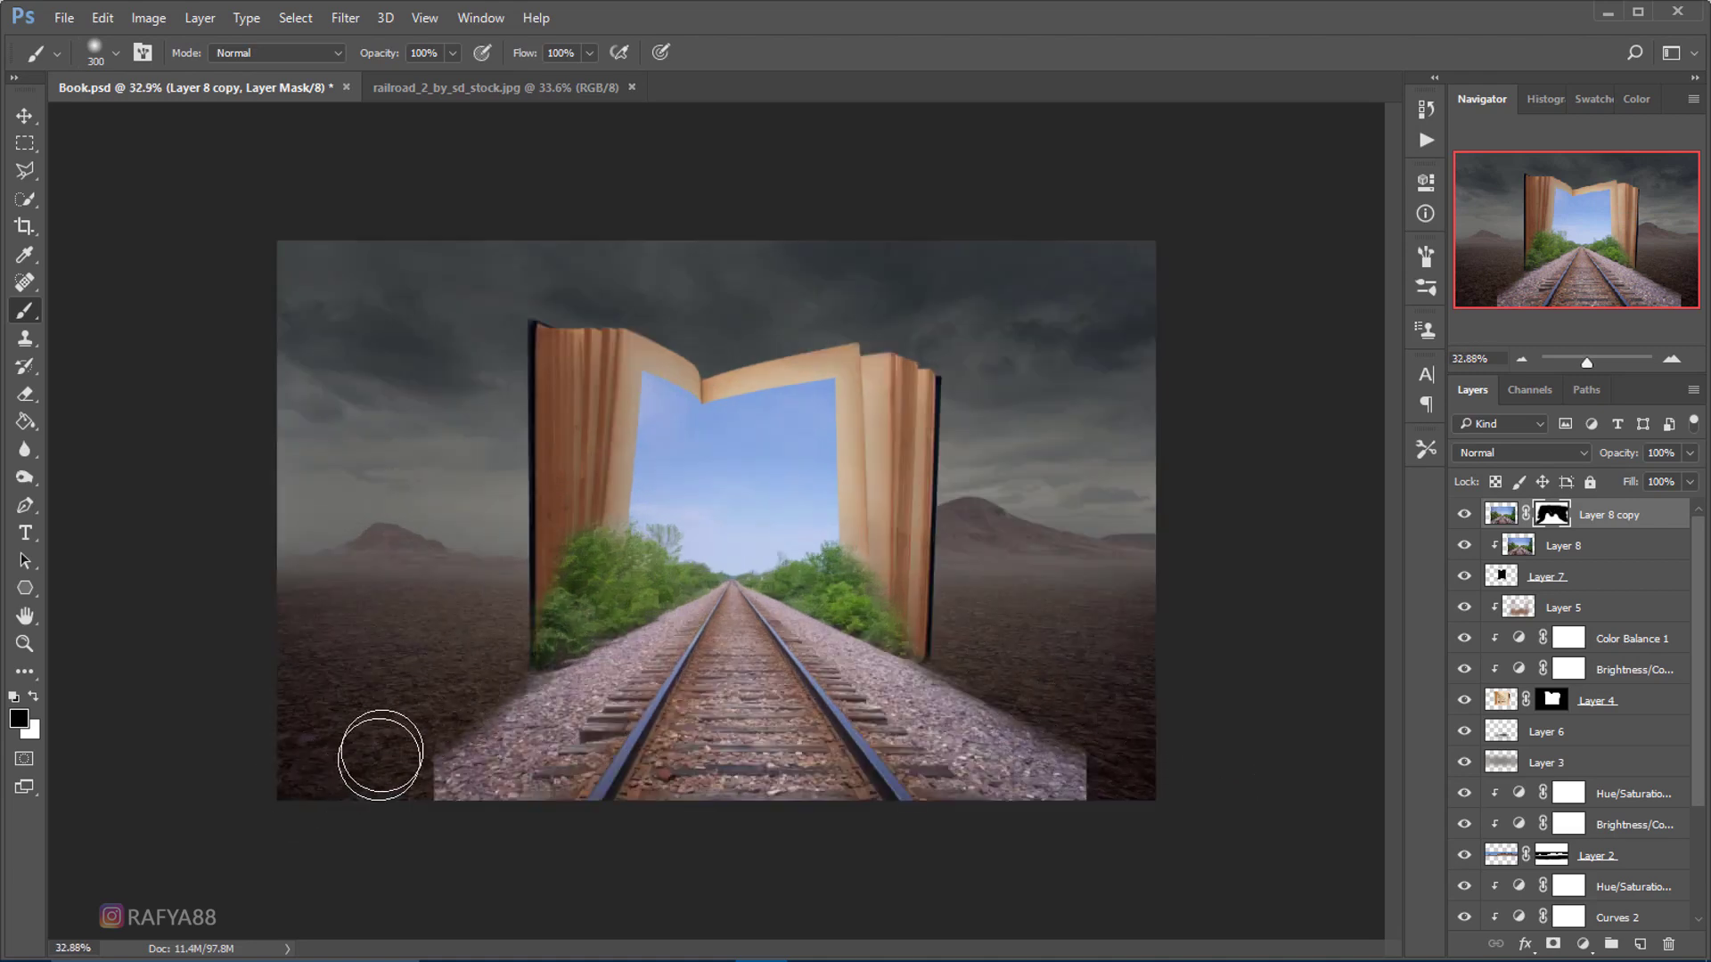
pyautogui.hotkey('ctrl', '2')
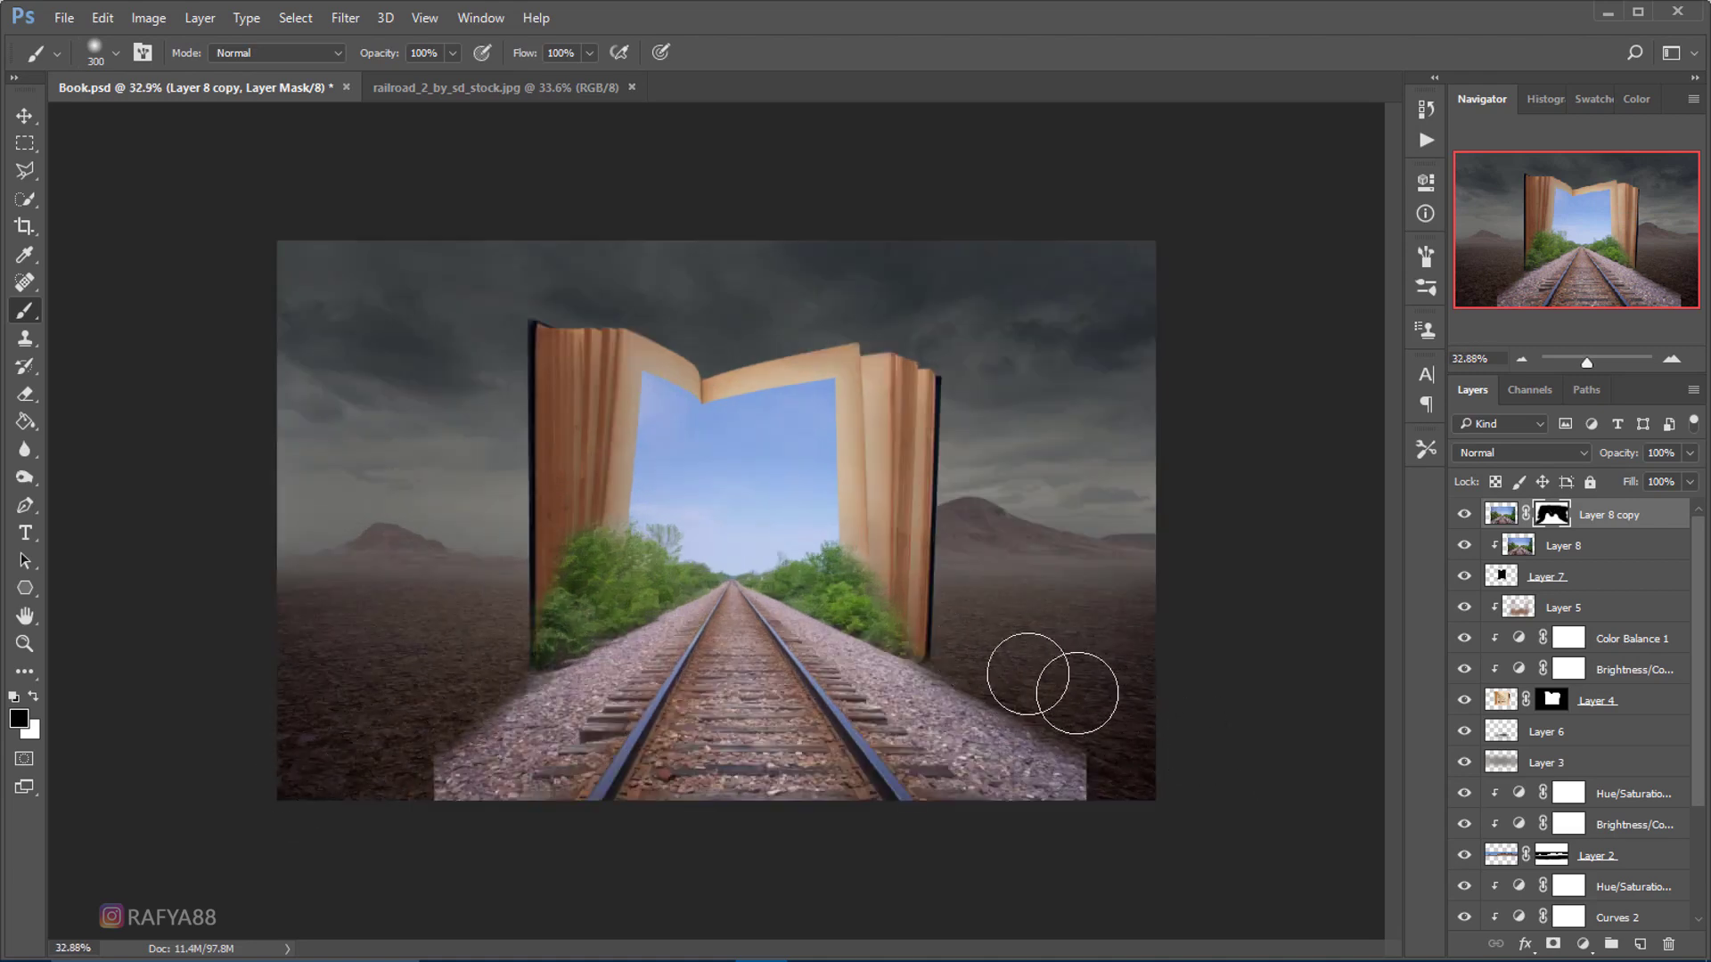
pyautogui.scroll(2, 722, 534)
pyautogui.scroll(-1, 811, 599)
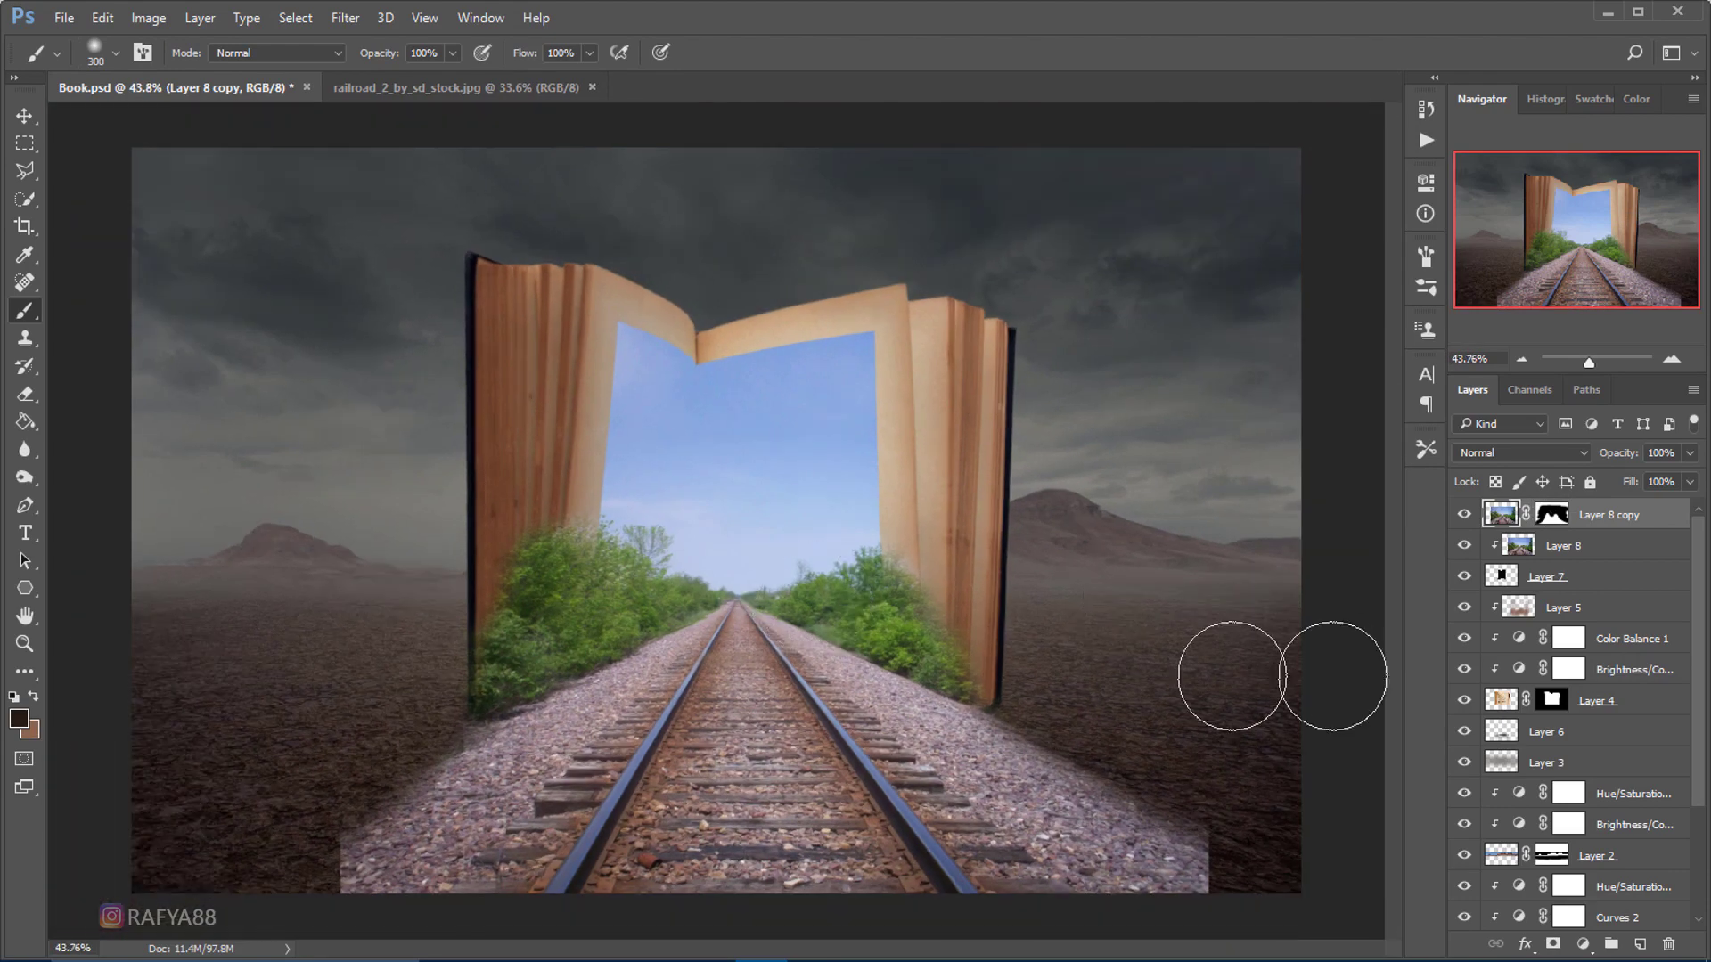
# - Apply the layer mask permanently to Layer 8 copy
pyautogui.click(1551, 514)
pyautogui.rightClick(1551, 514)
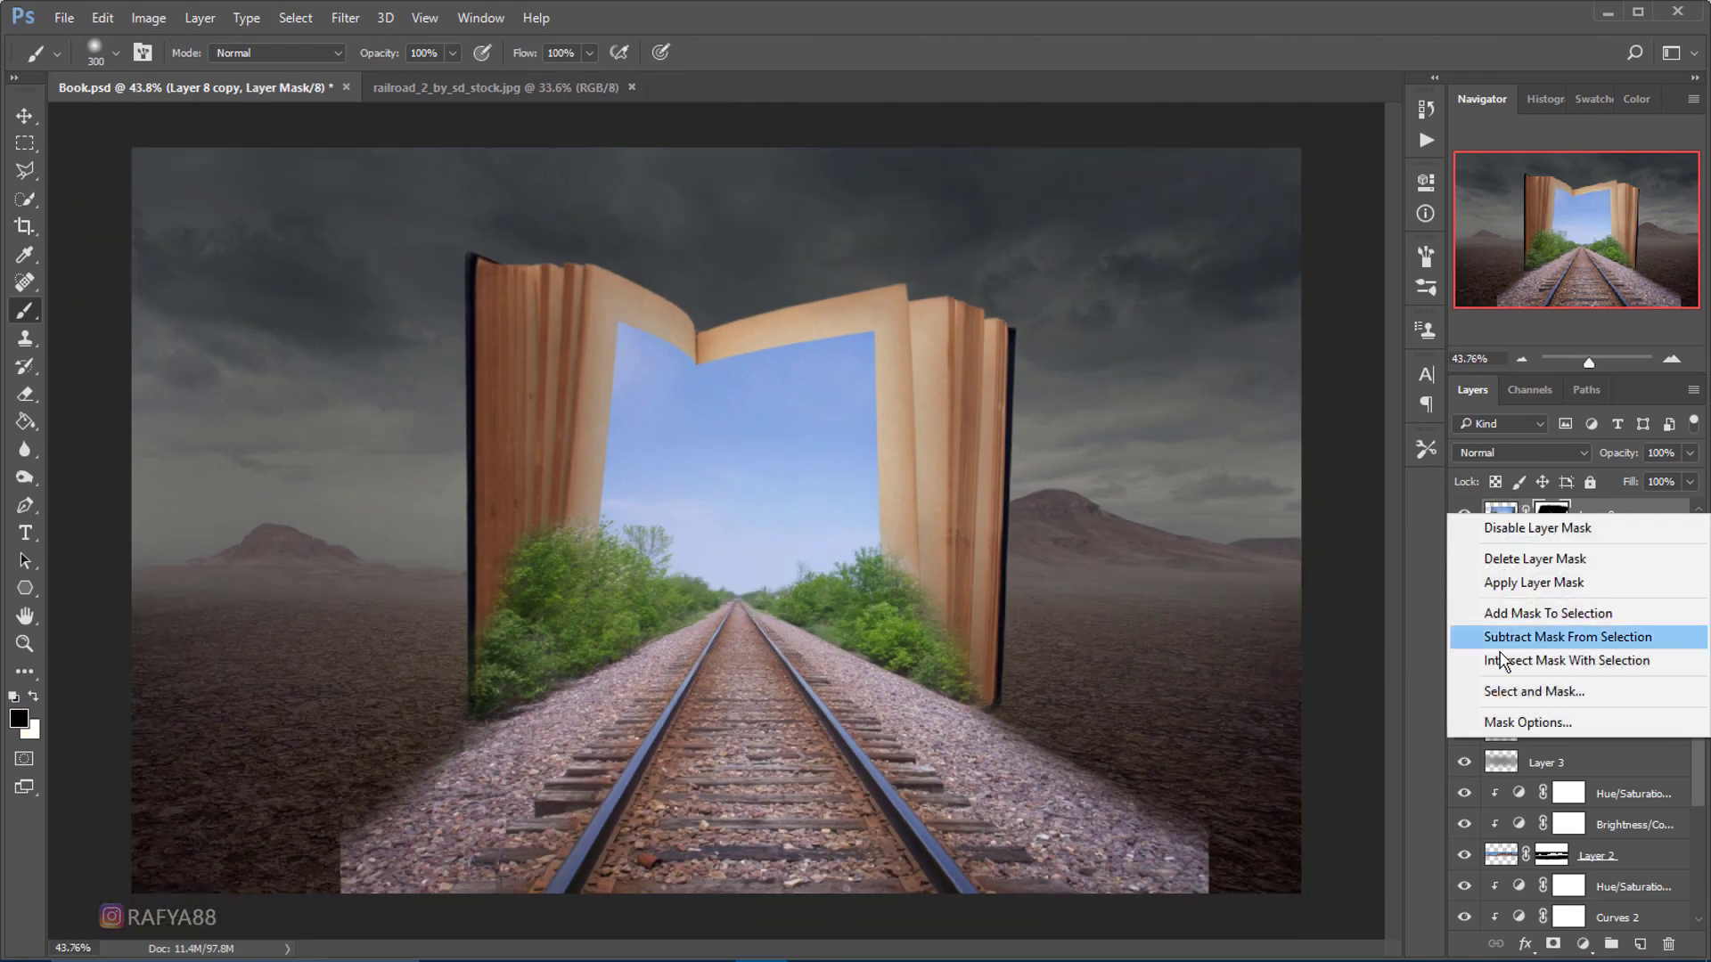
pyautogui.click(1524, 583)
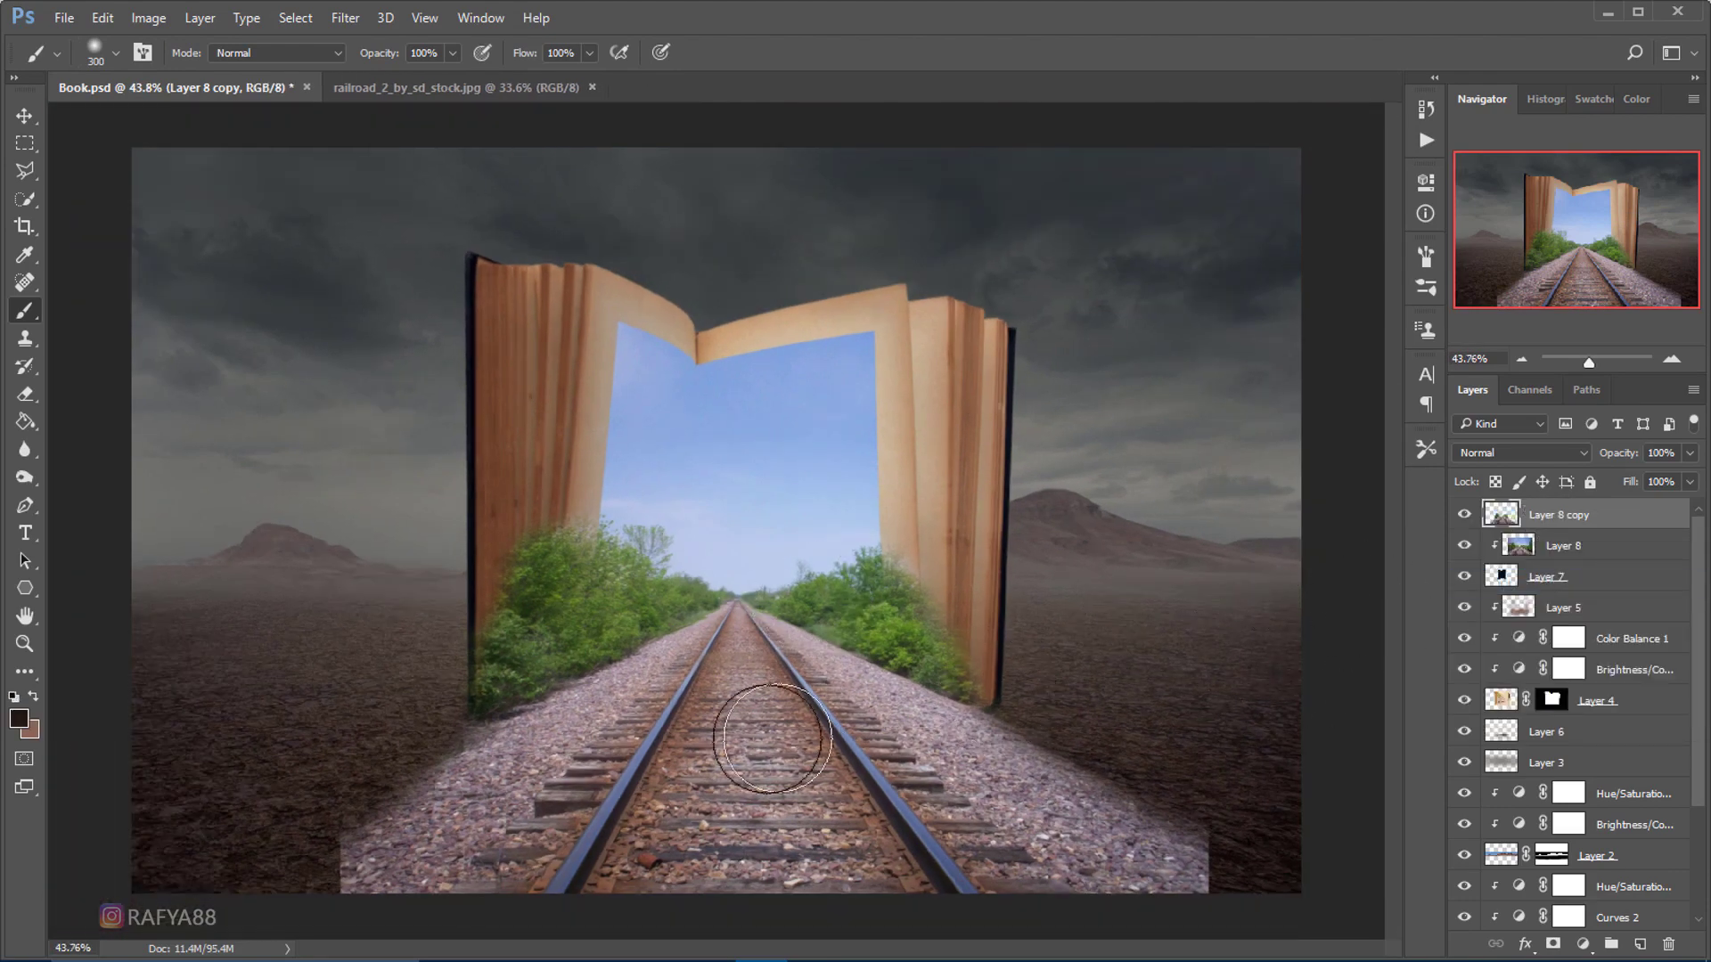
pyautogui.scroll(3, 782, 726)
# - Clone Stamp gravel over the dark ground at the lower left and right of the track
pyautogui.moveTo(806, 551); pyautogui.dragTo(803, 561)
pyautogui.click(25, 338)
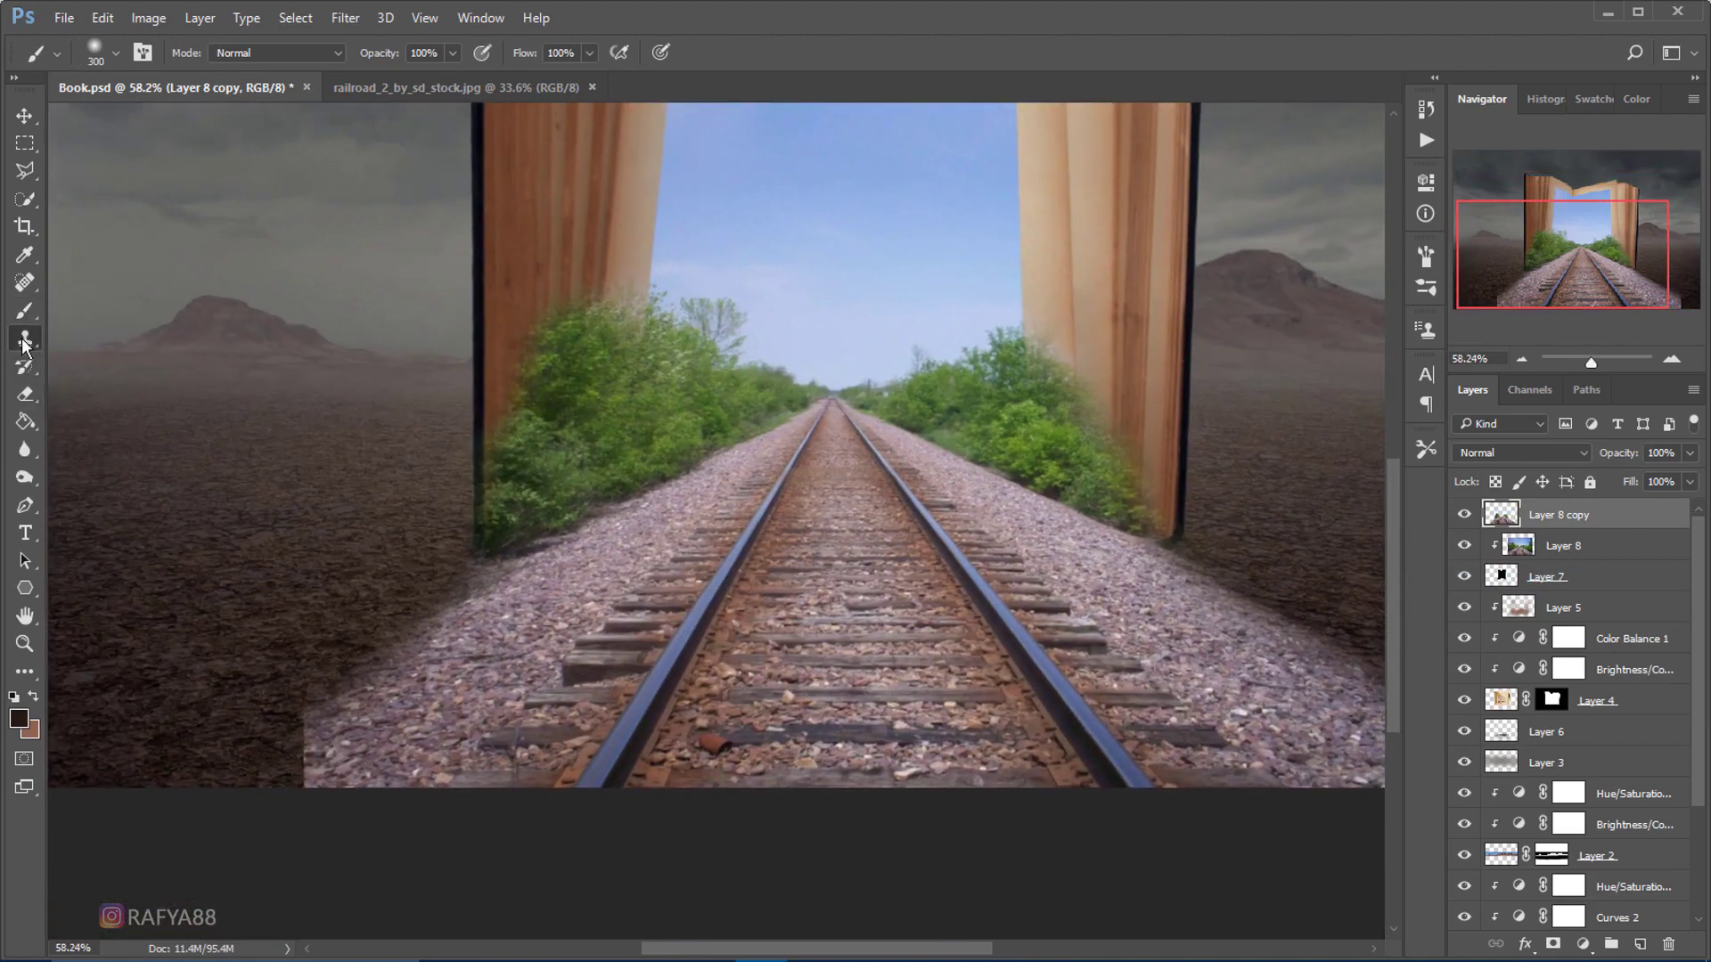
pyautogui.keyDown('alt'); pyautogui.click(415, 713); pyautogui.keyUp('alt')
pyautogui.moveTo(303, 769); pyautogui.dragTo(314, 747)
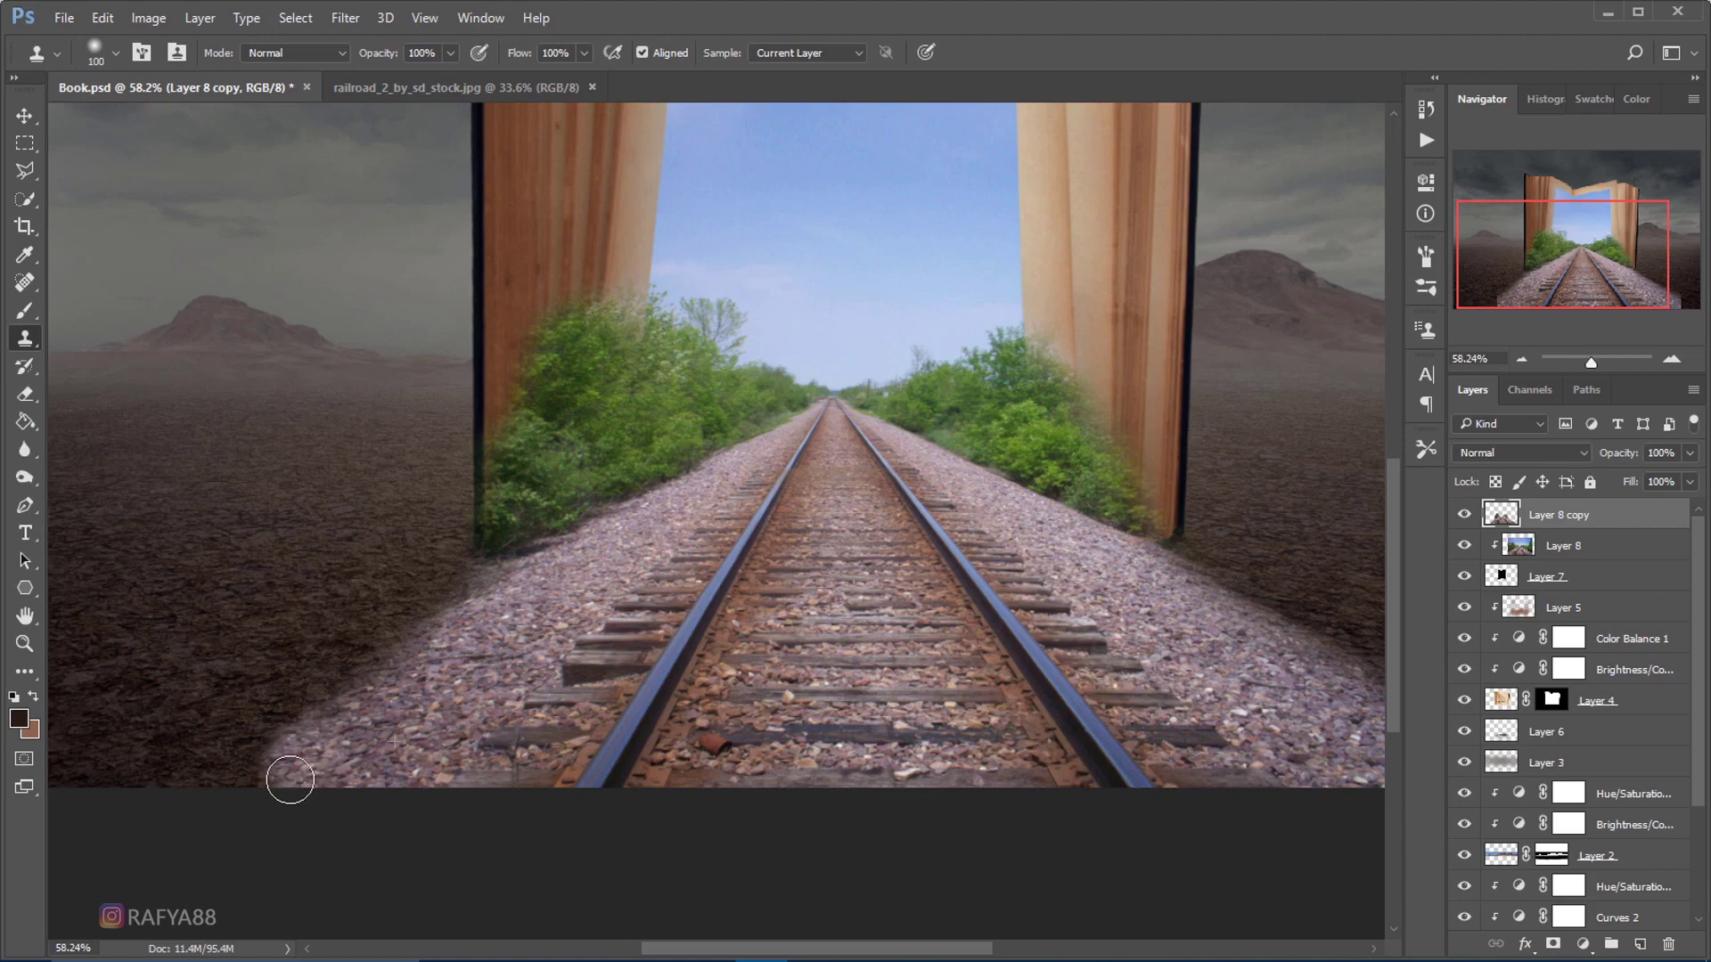
pyautogui.hscroll(5, 410, 695)
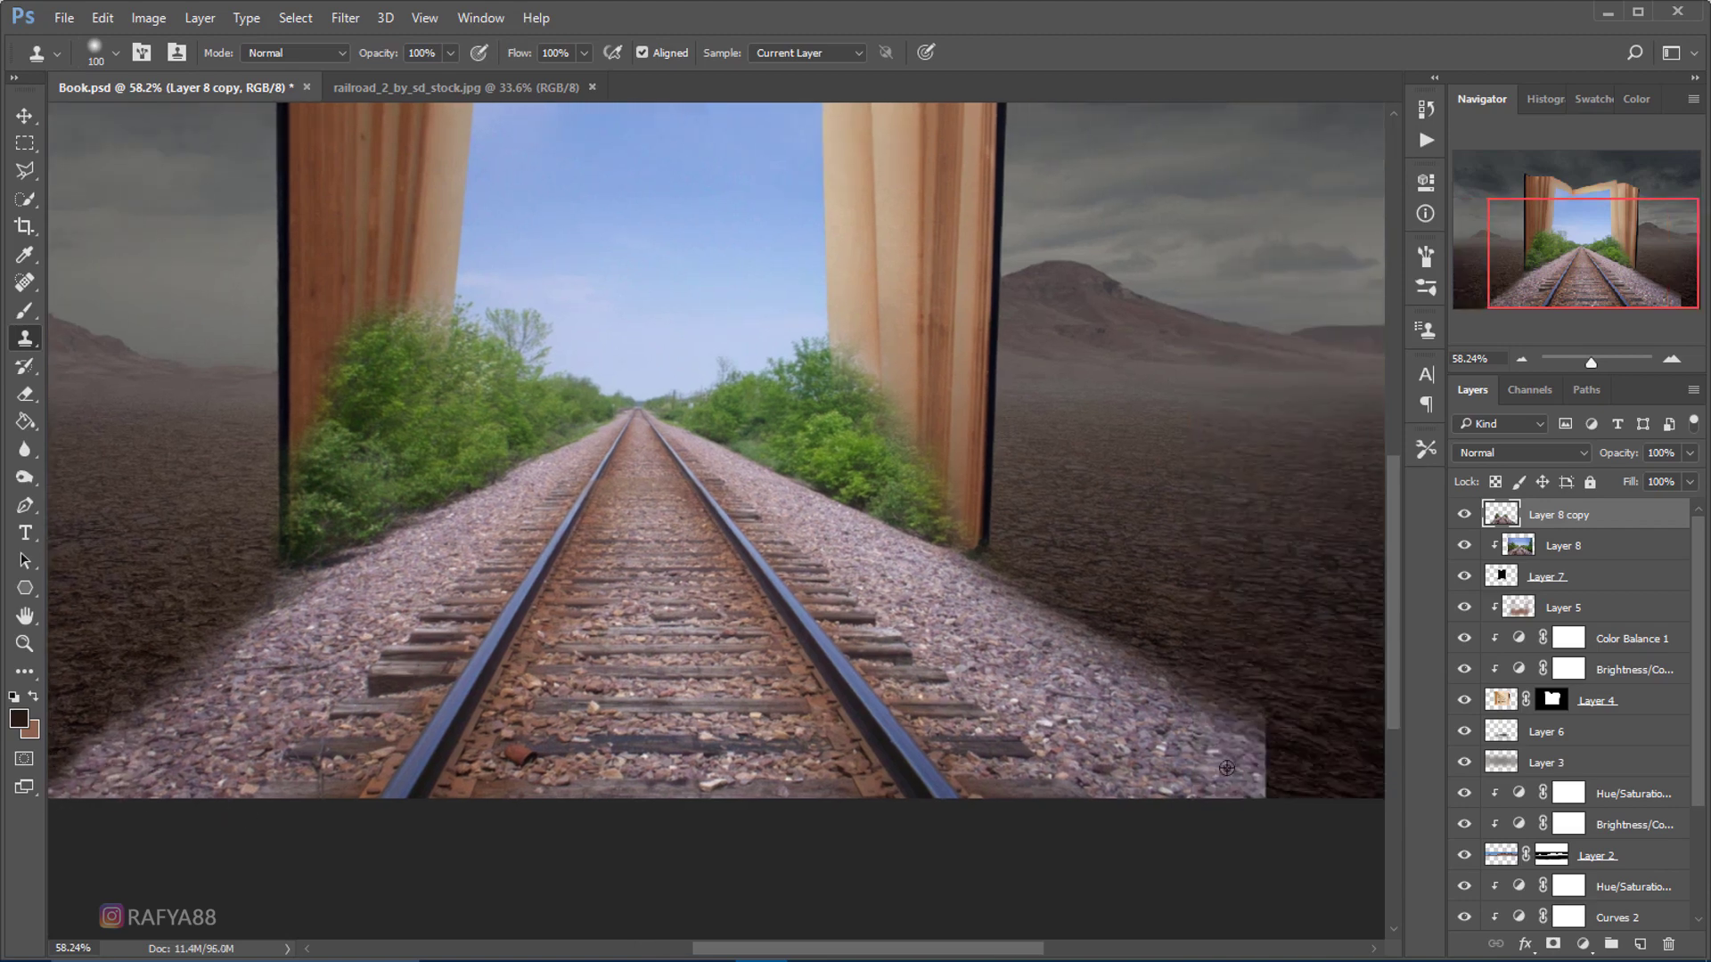
pyautogui.keyDown('alt'); pyautogui.click(1241, 757); pyautogui.keyUp('alt')
pyautogui.moveTo(1260, 752)
pyautogui.mouseDown()
pyautogui.moveTo(1229, 766)
pyautogui.moveTo(1296, 808)
pyautogui.mouseUp()
pyautogui.scroll(-2, 1060, 735)
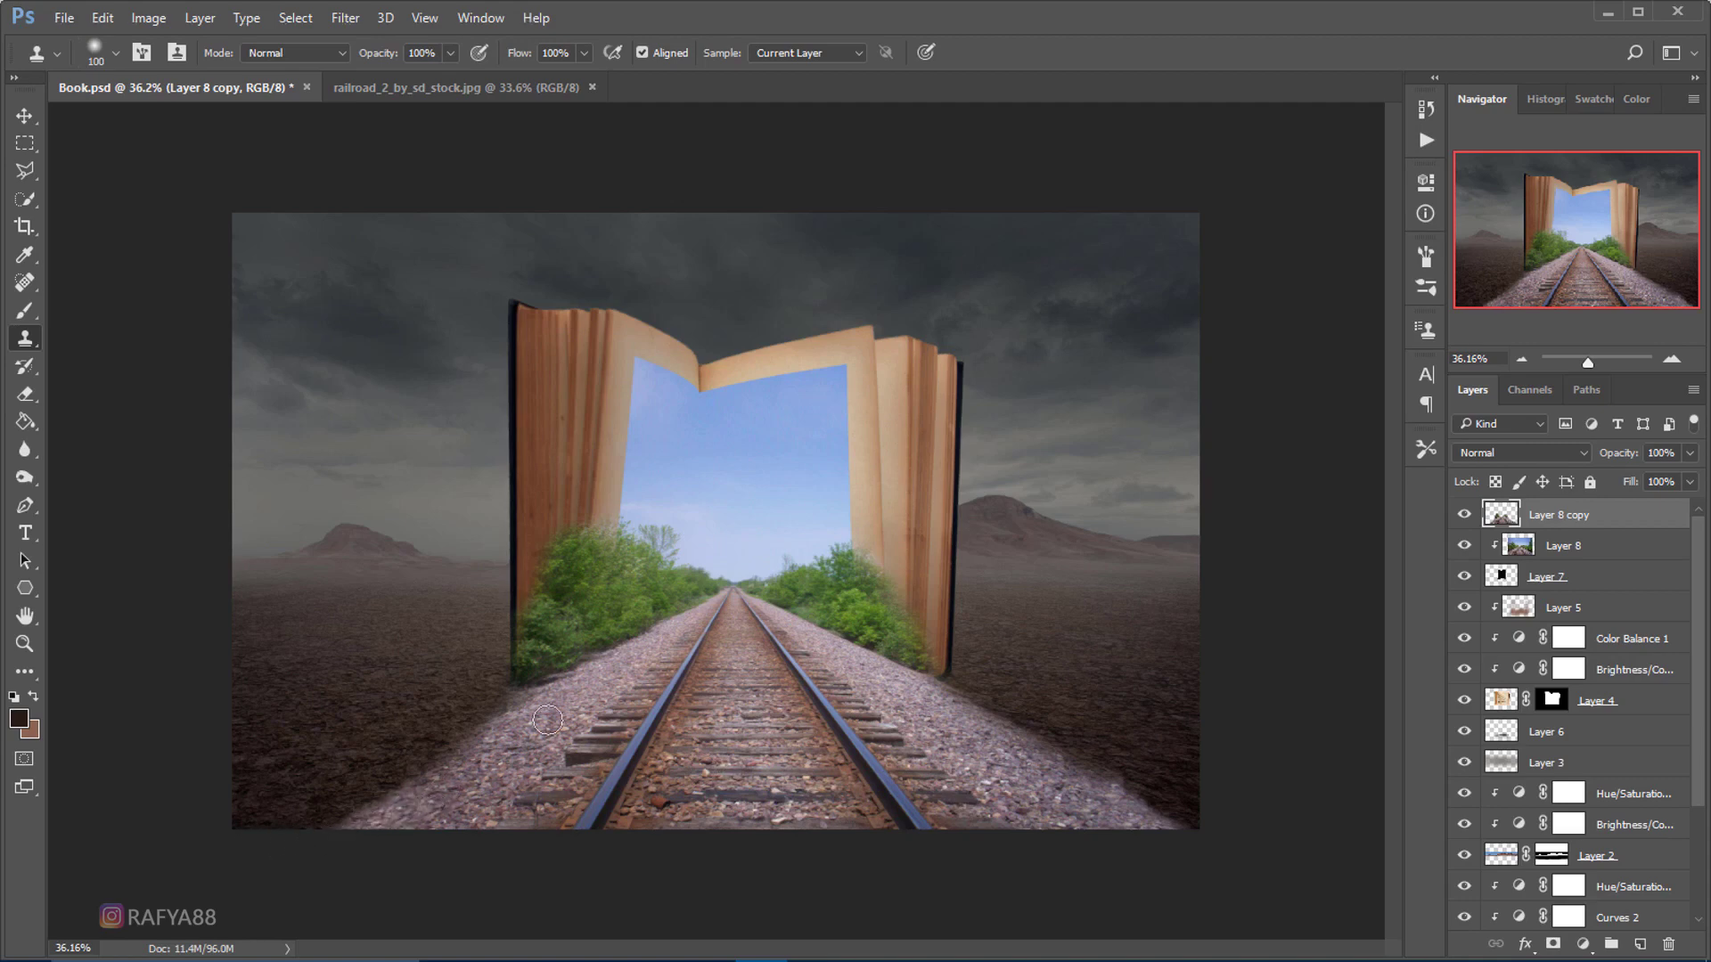
pyautogui.scroll(-1, 548, 720)
pyautogui.scroll(-1, 547, 720)
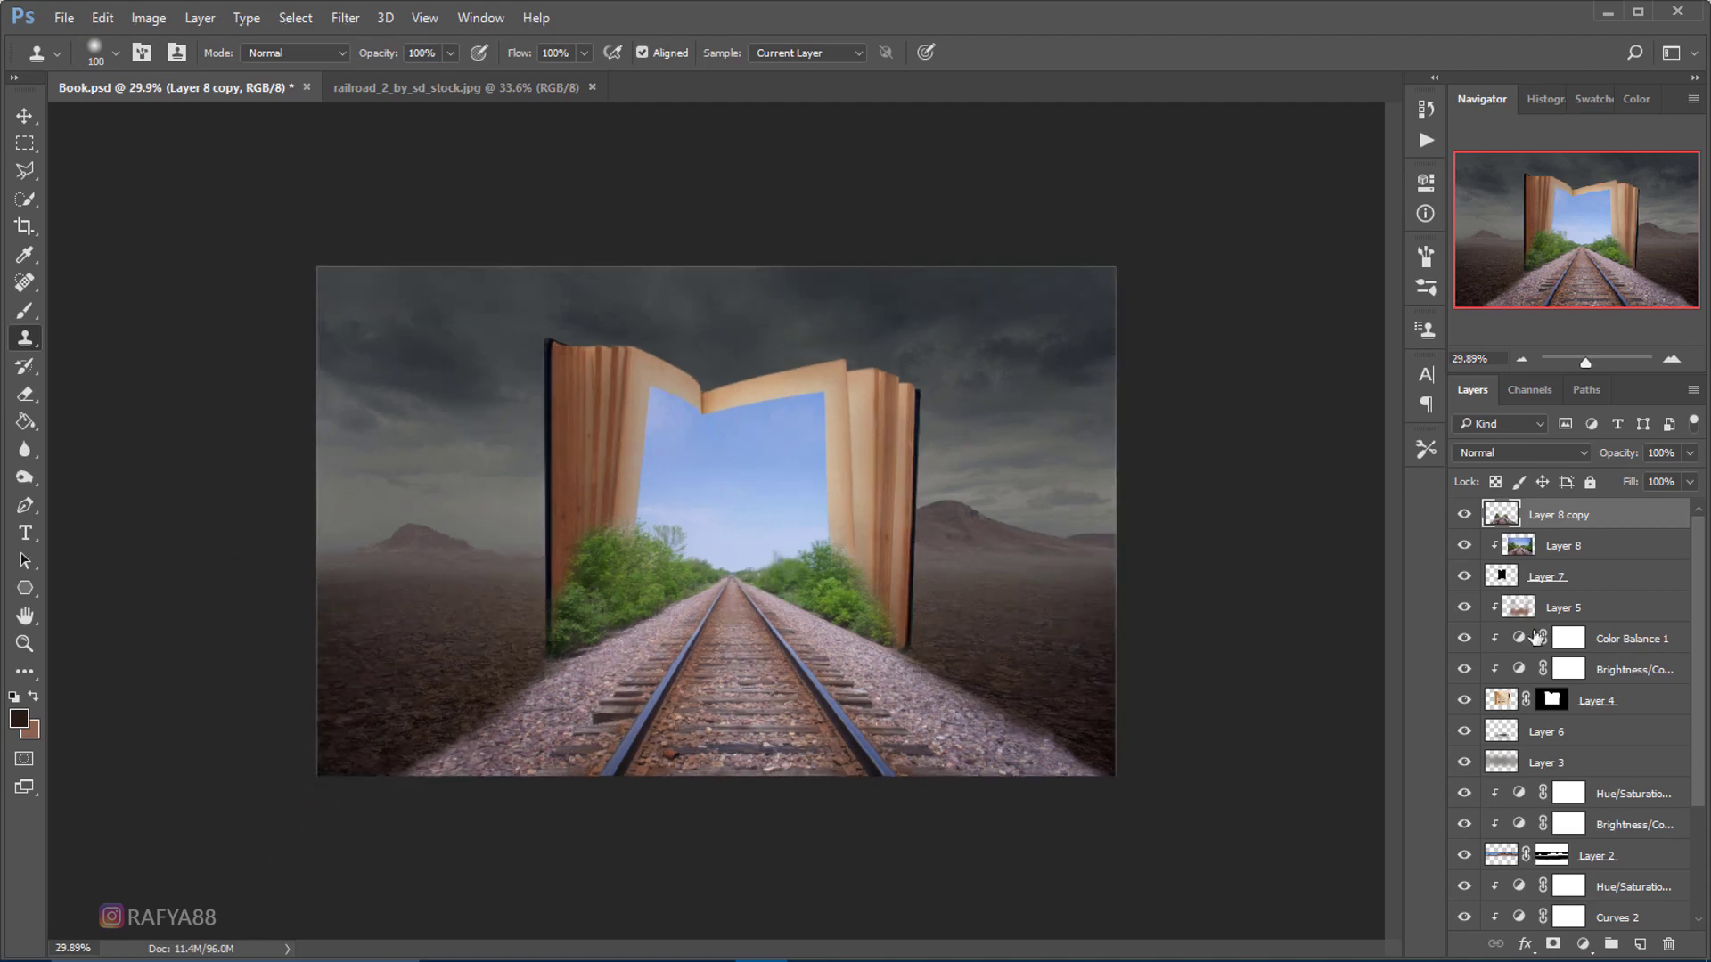
# - Shift the book and railroad layers together slightly left, then toggle the railroad copy to compare
pyautogui.keyDown('shift'); pyautogui.click(1610, 736); pyautogui.keyUp('shift')
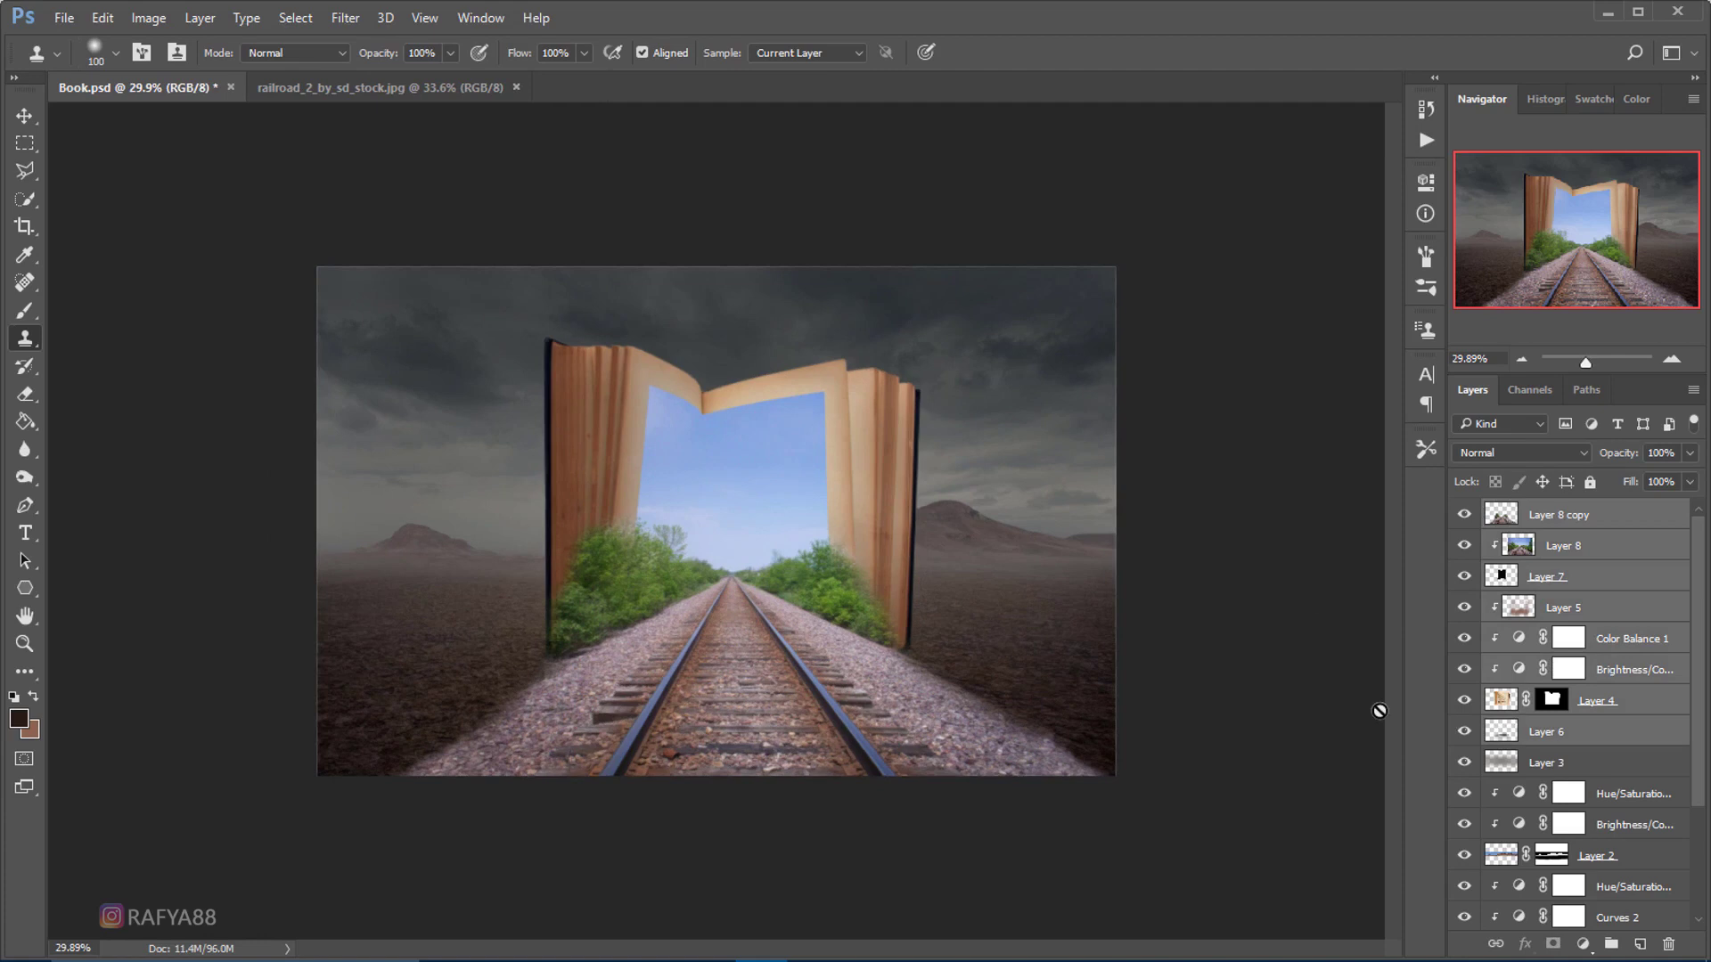
pyautogui.hotkey('ctrl', 't')
pyautogui.moveTo(956, 531); pyautogui.dragTo(932, 535)
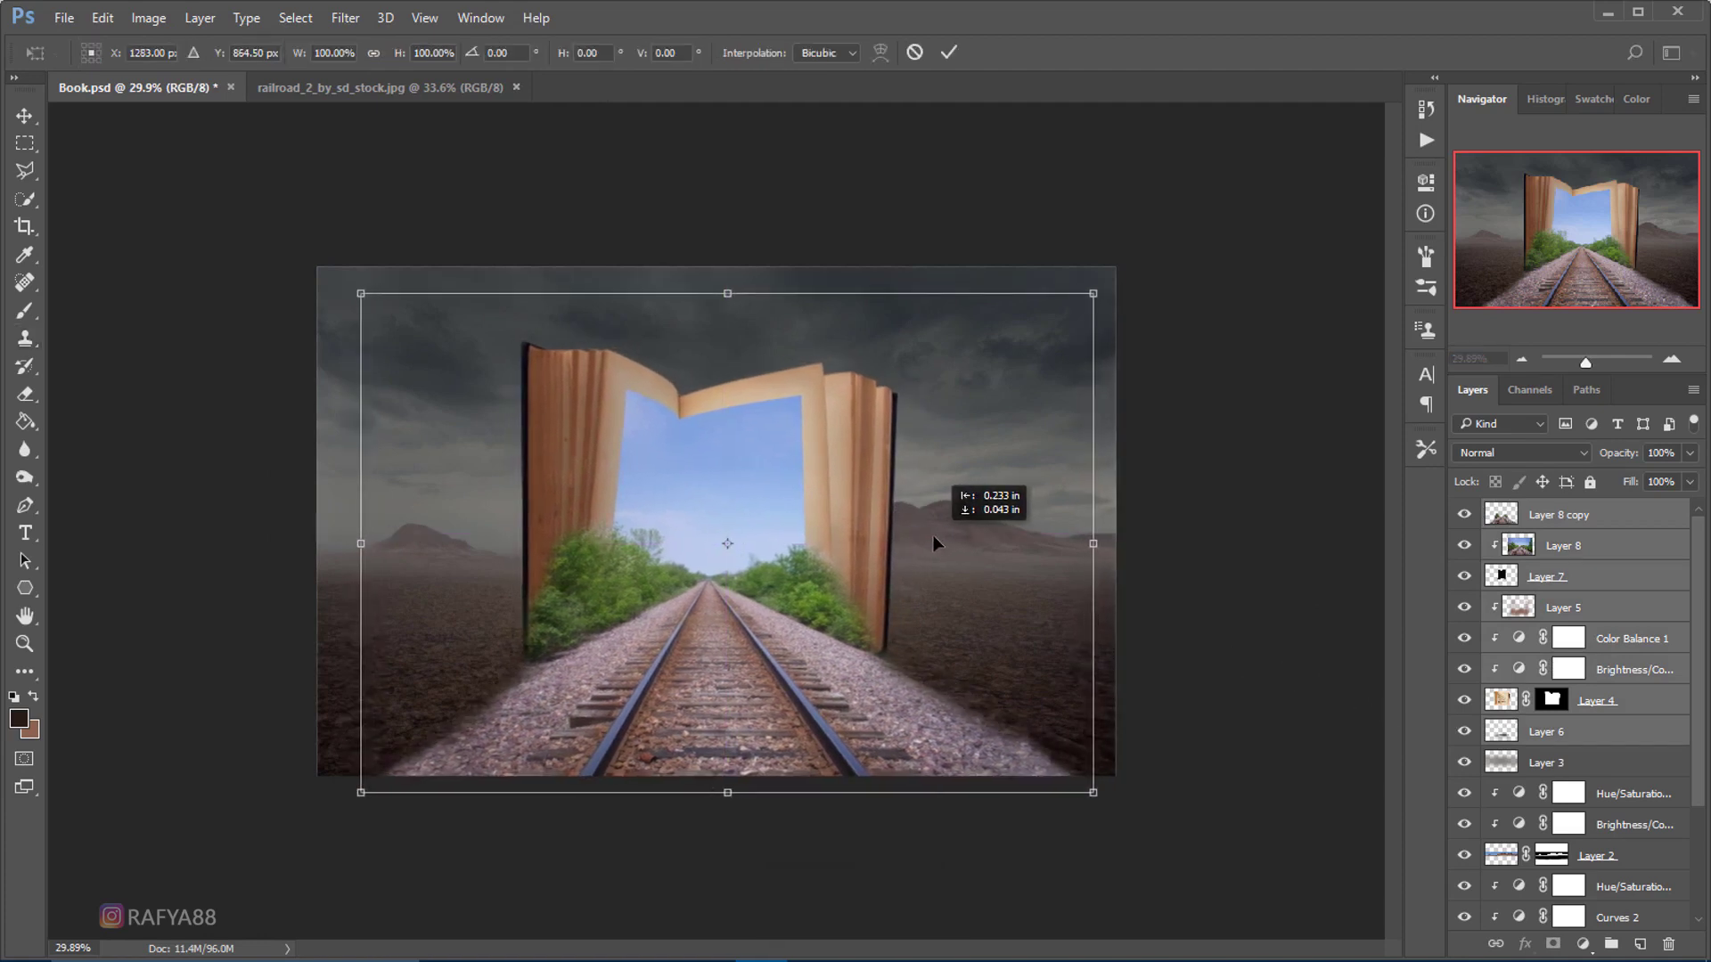
pyautogui.moveTo(932, 536); pyautogui.dragTo(934, 537)
pyautogui.press('s')
pyautogui.press('Return')
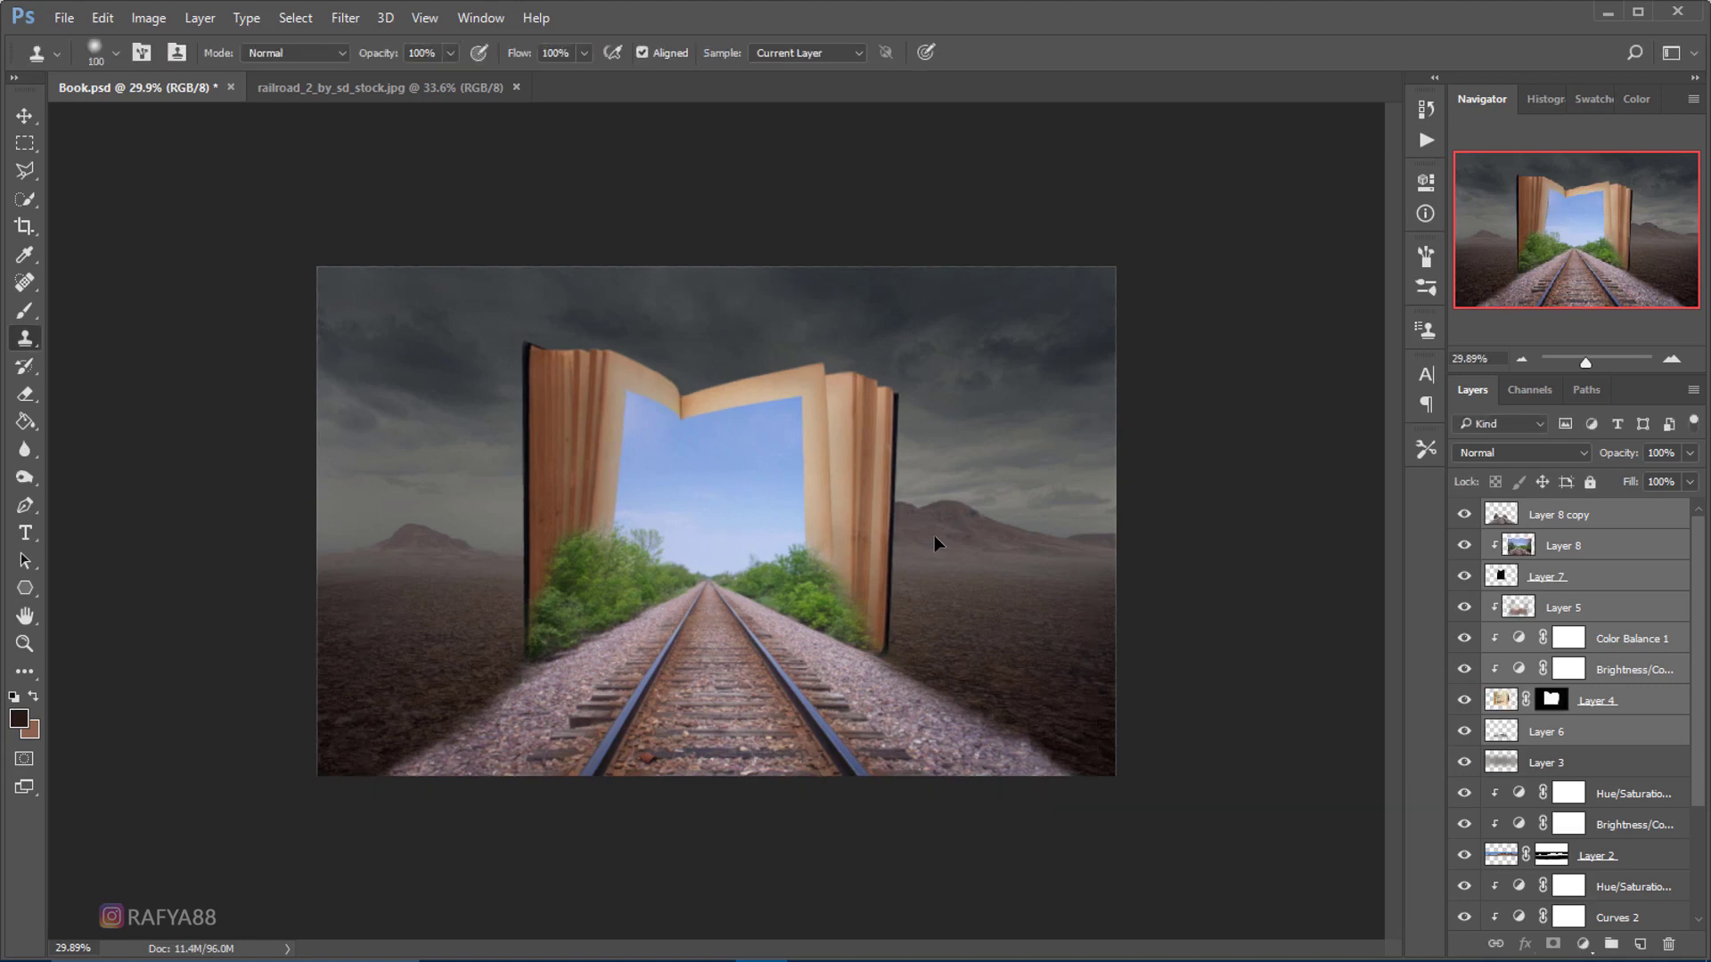
pyautogui.scroll(2, 878, 515)
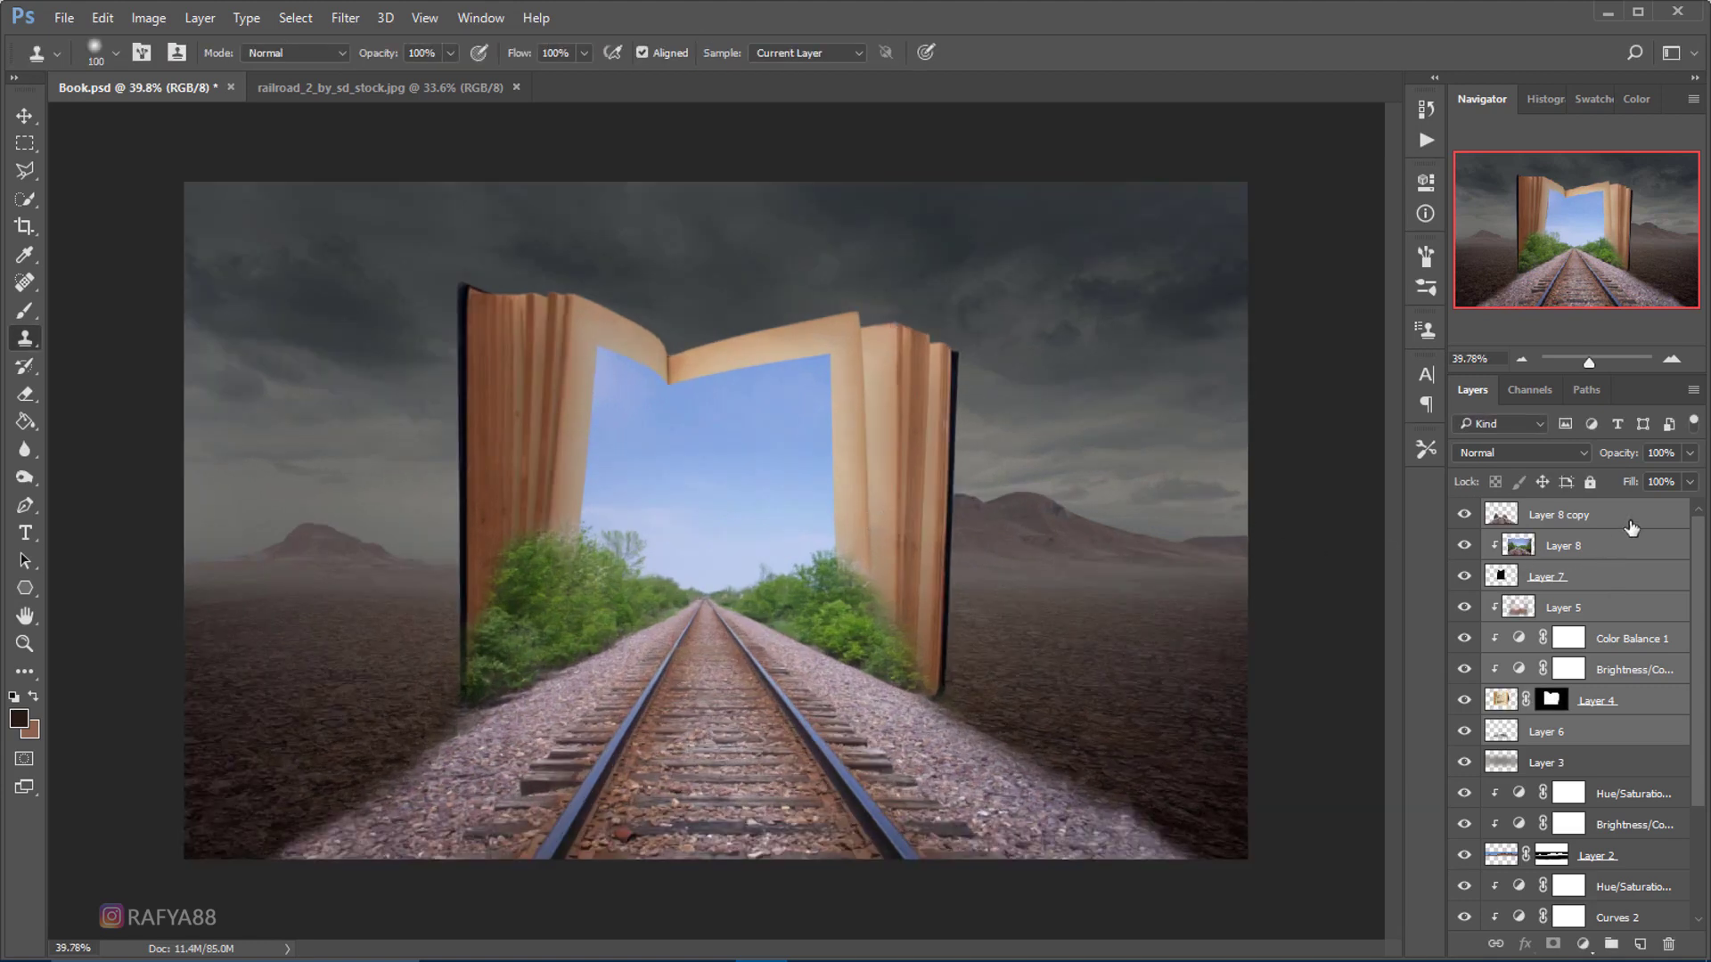
pyautogui.click(1628, 517)
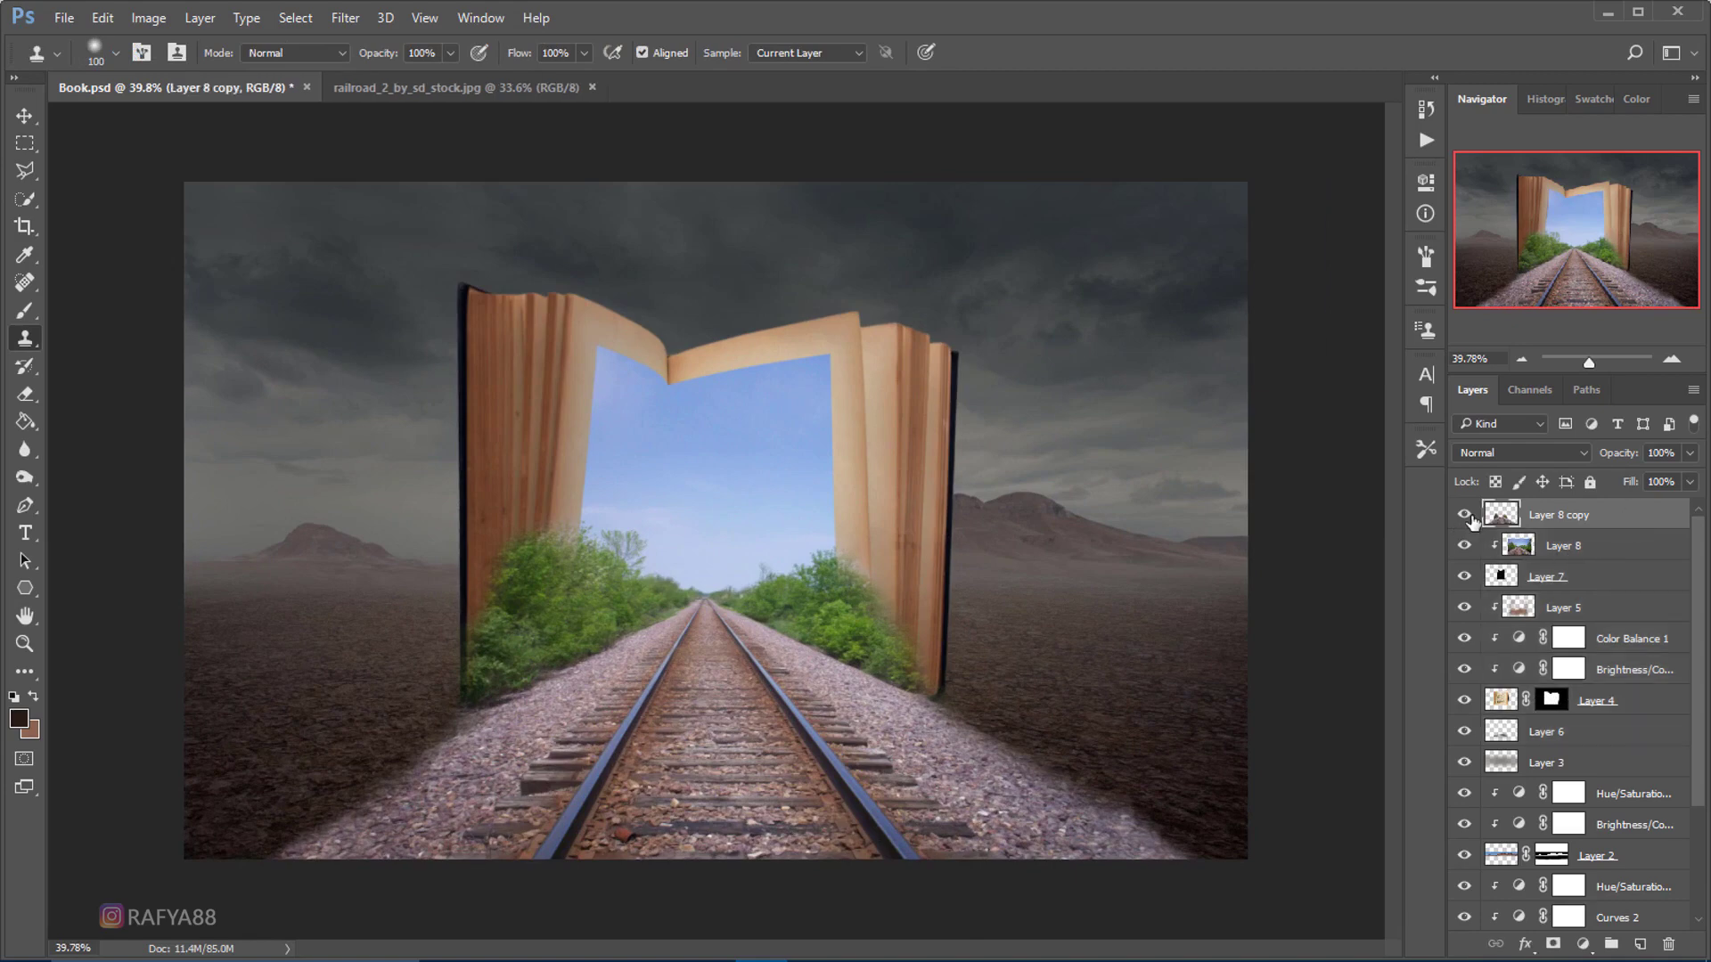
pyautogui.click(1466, 516)
# - Add a Curves adjustment clipped to Layer 8 copy, lowering the highlights to darken the tracks
pyautogui.click(1585, 945)
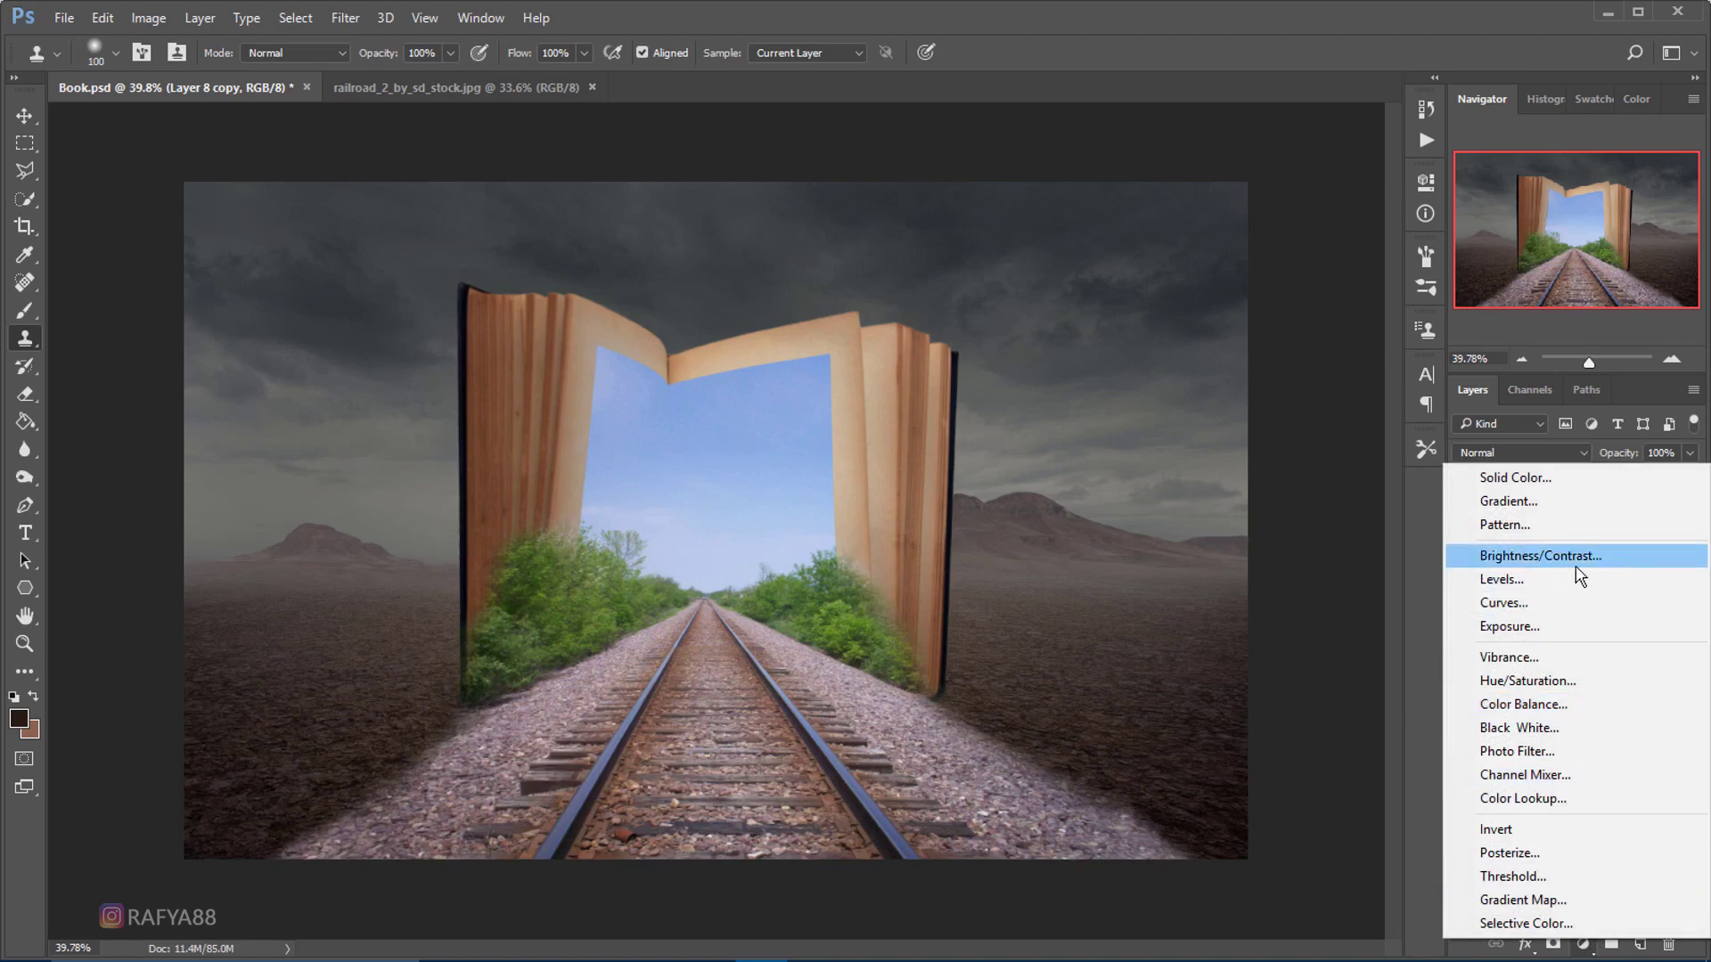
pyautogui.click(1625, 601)
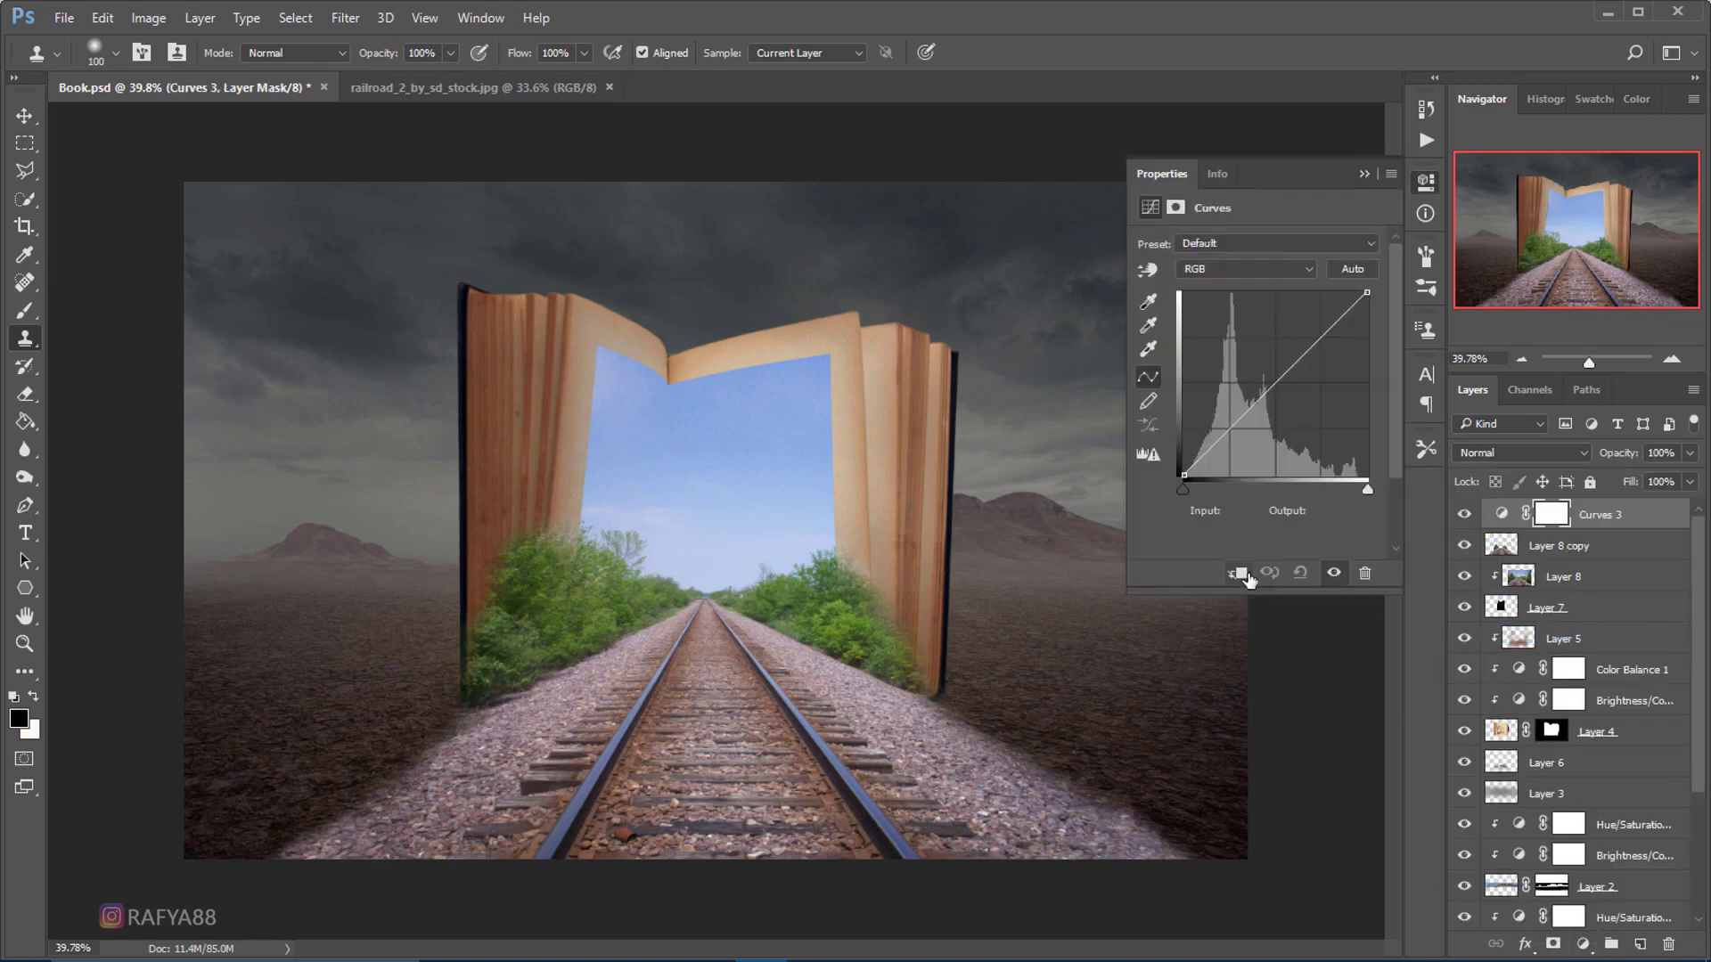
pyautogui.hotkey('ctrl', 'alt', 'g')
pyautogui.moveTo(1366, 293); pyautogui.dragTo(1409, 385)
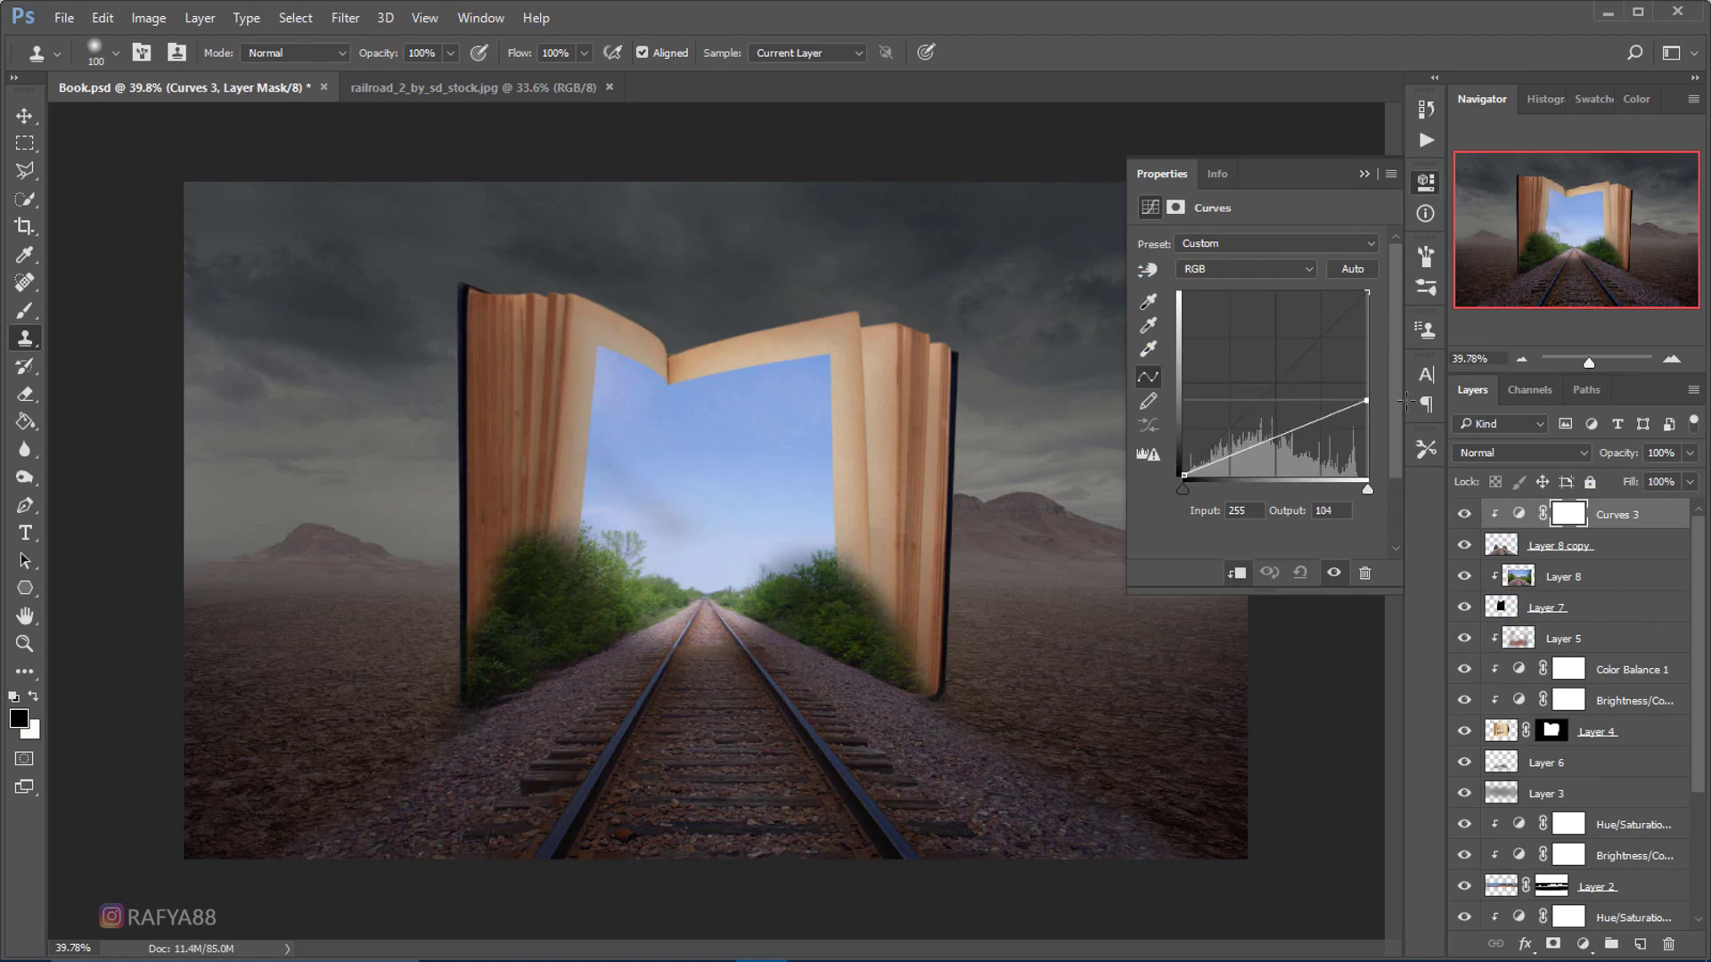
pyautogui.moveTo(1278, 439); pyautogui.dragTo(1280, 434)
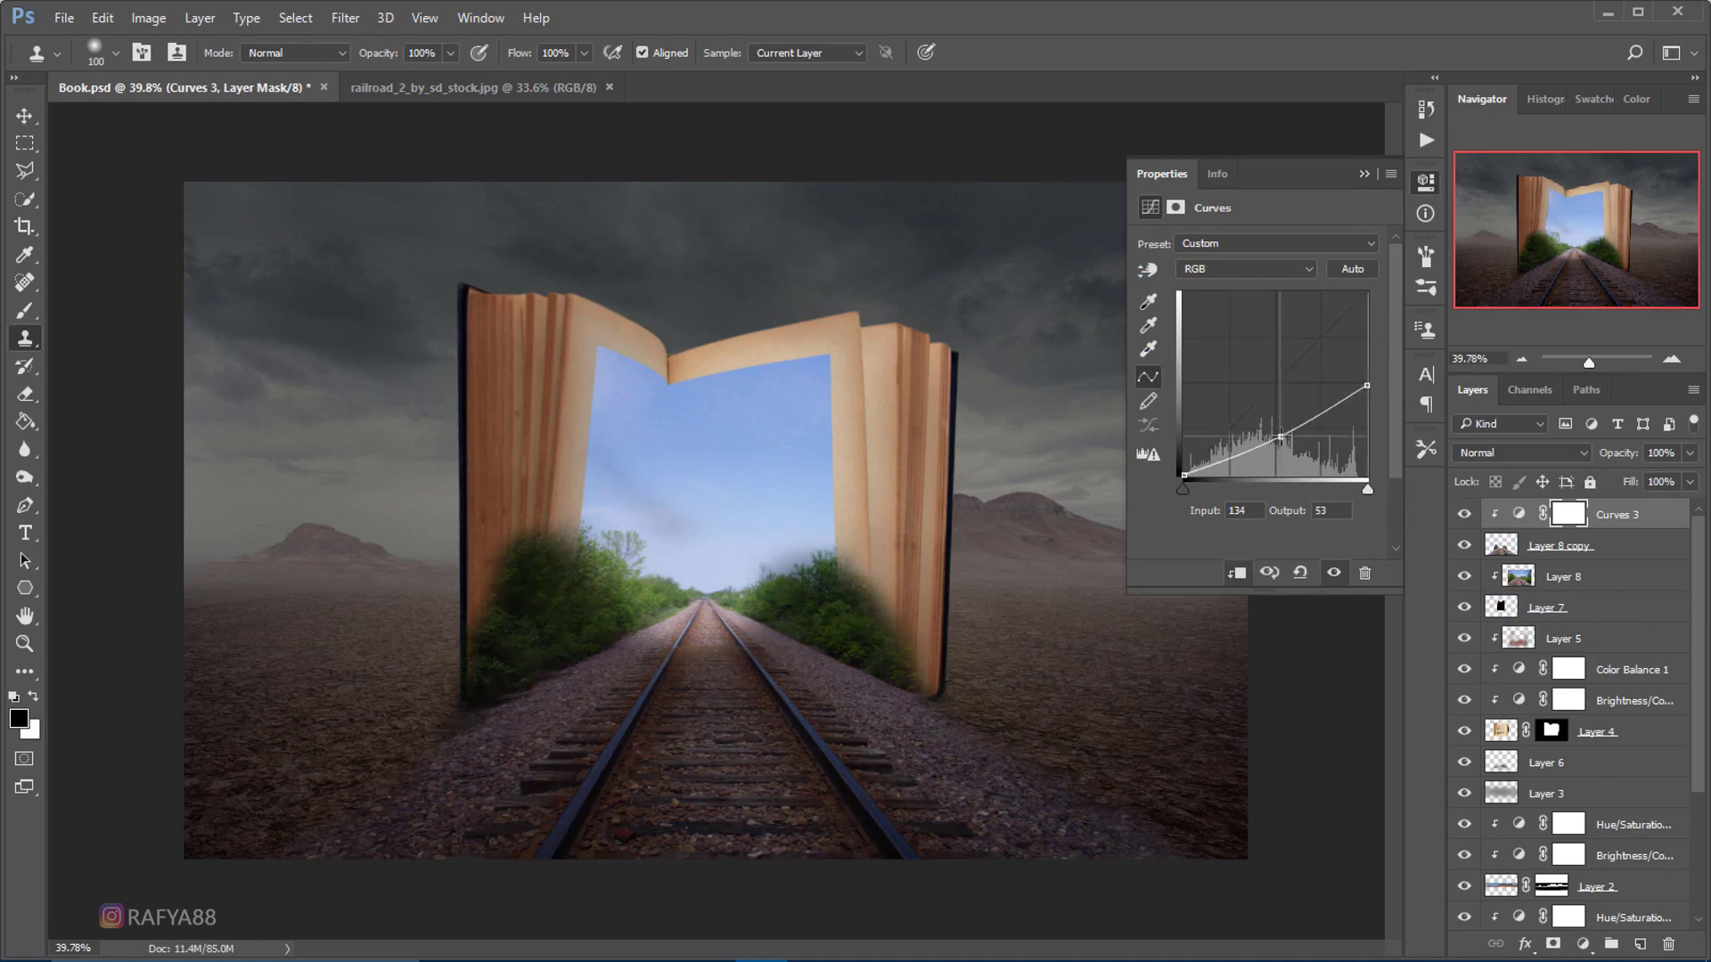
pyautogui.moveTo(1366, 385); pyautogui.dragTo(1368, 379)
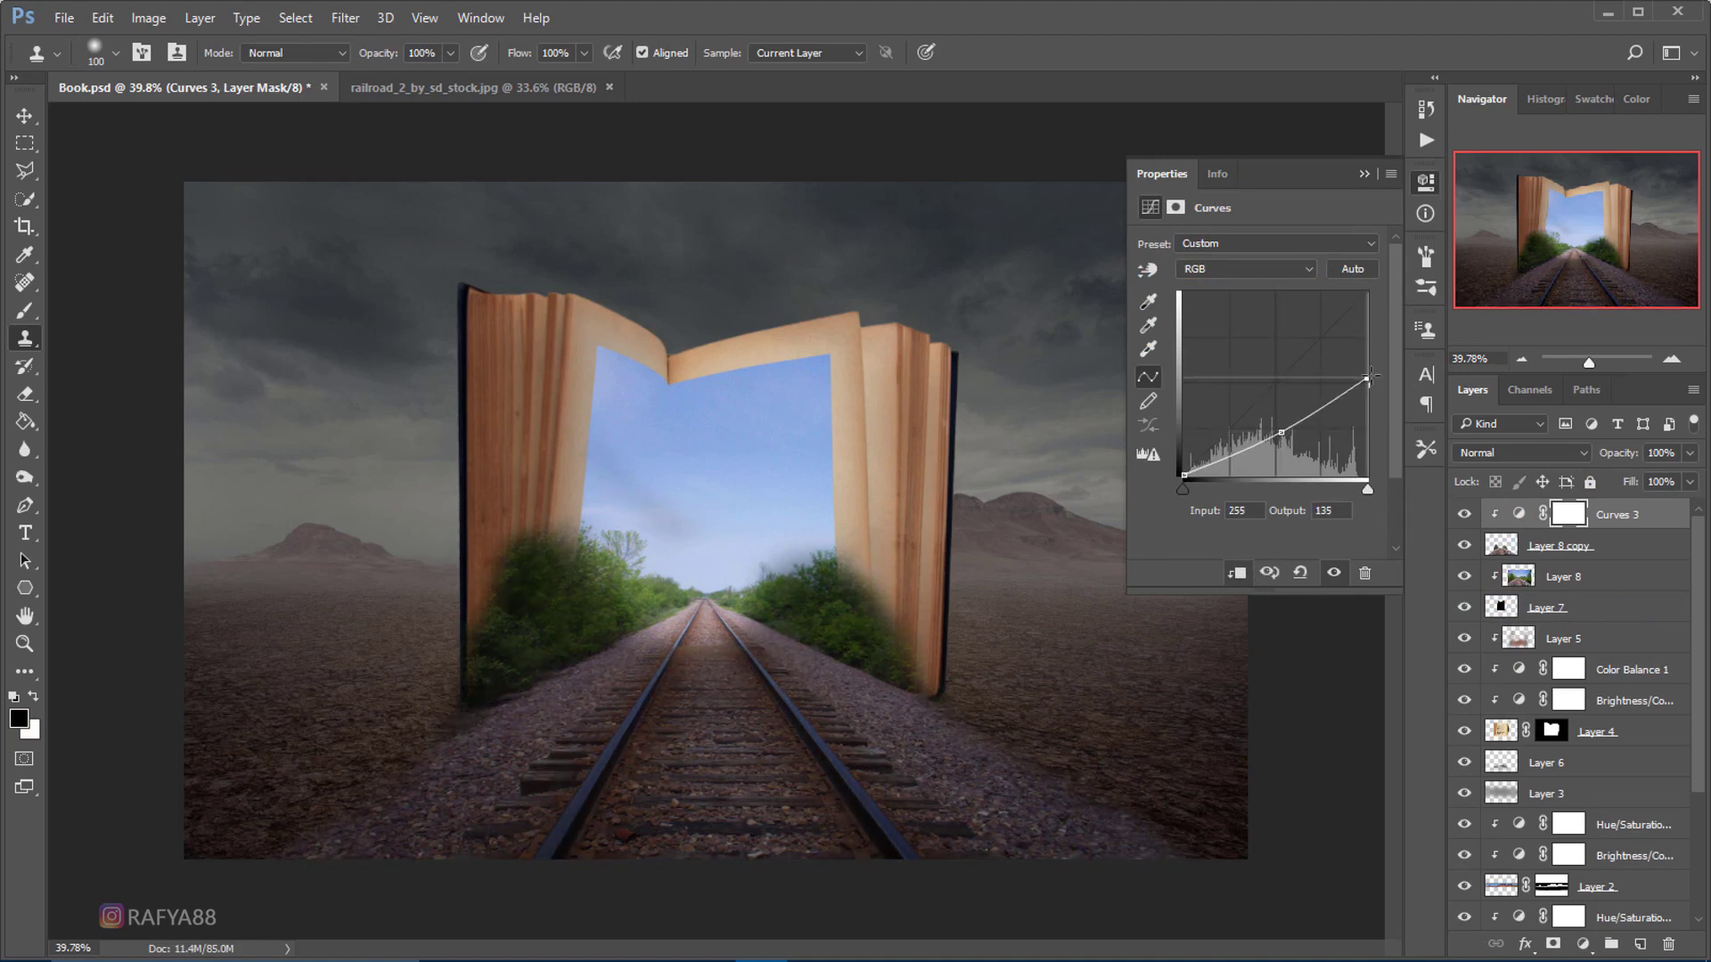
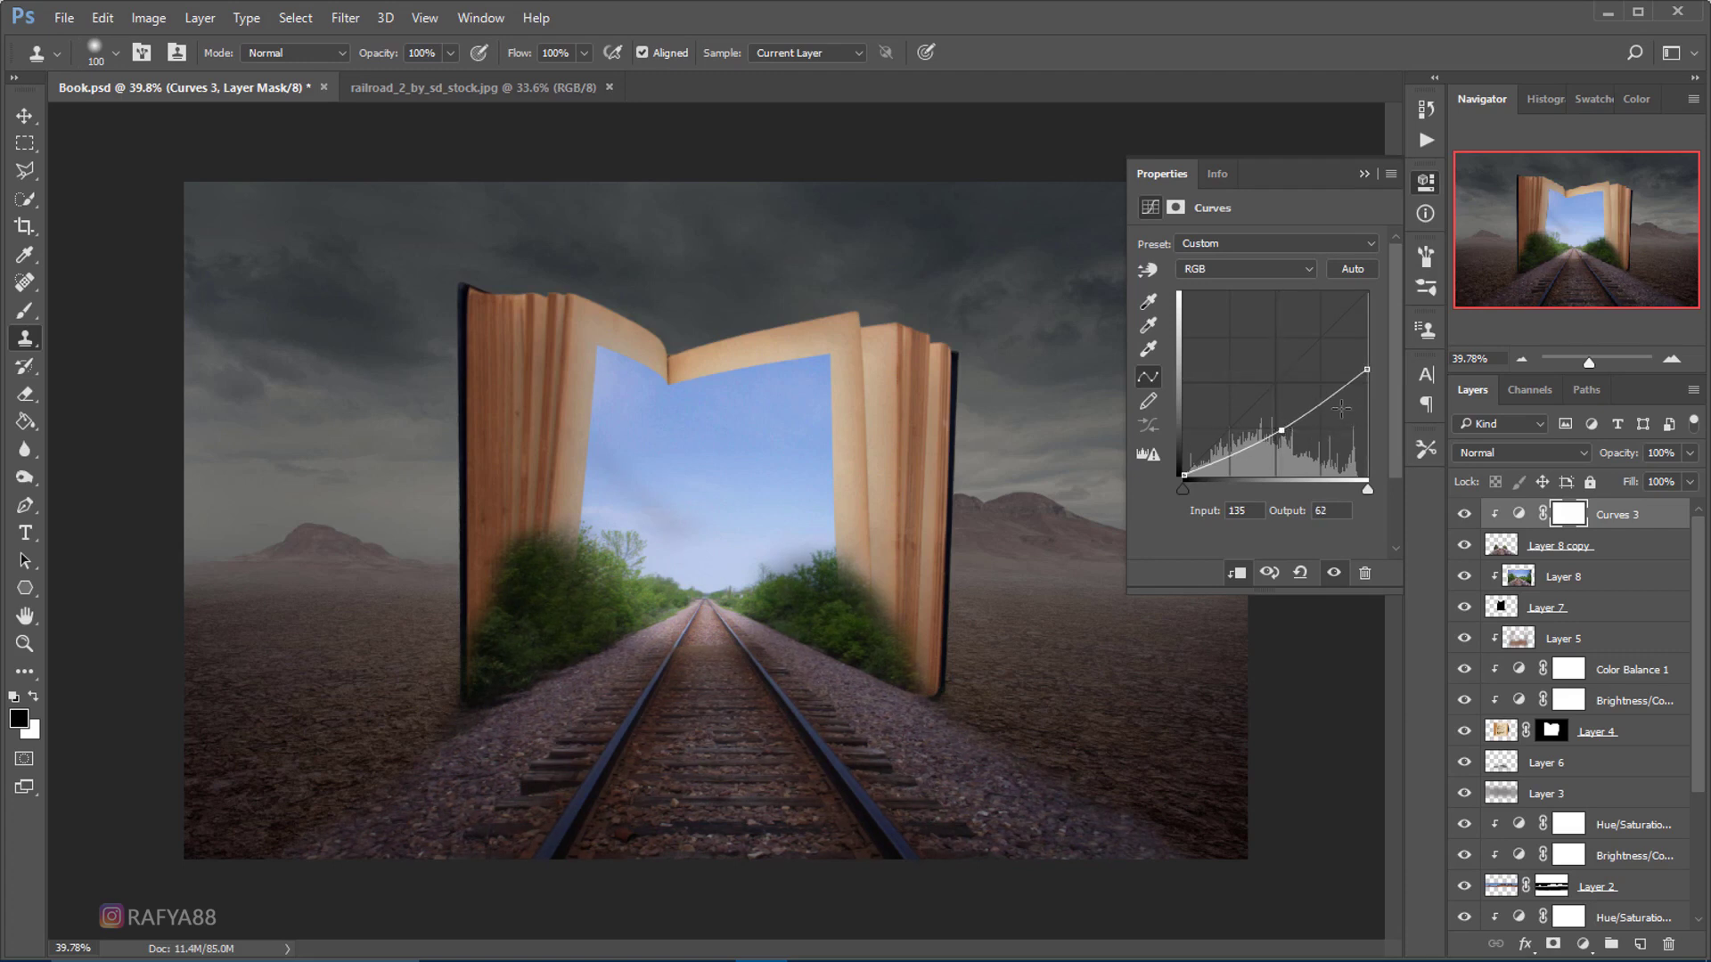
# - Raise the Curves 3 midpoint slightly and paint black on its mask at the image centre
pyautogui.moveTo(1280, 430); pyautogui.dragTo(1281, 429)
pyautogui.click(1363, 175)
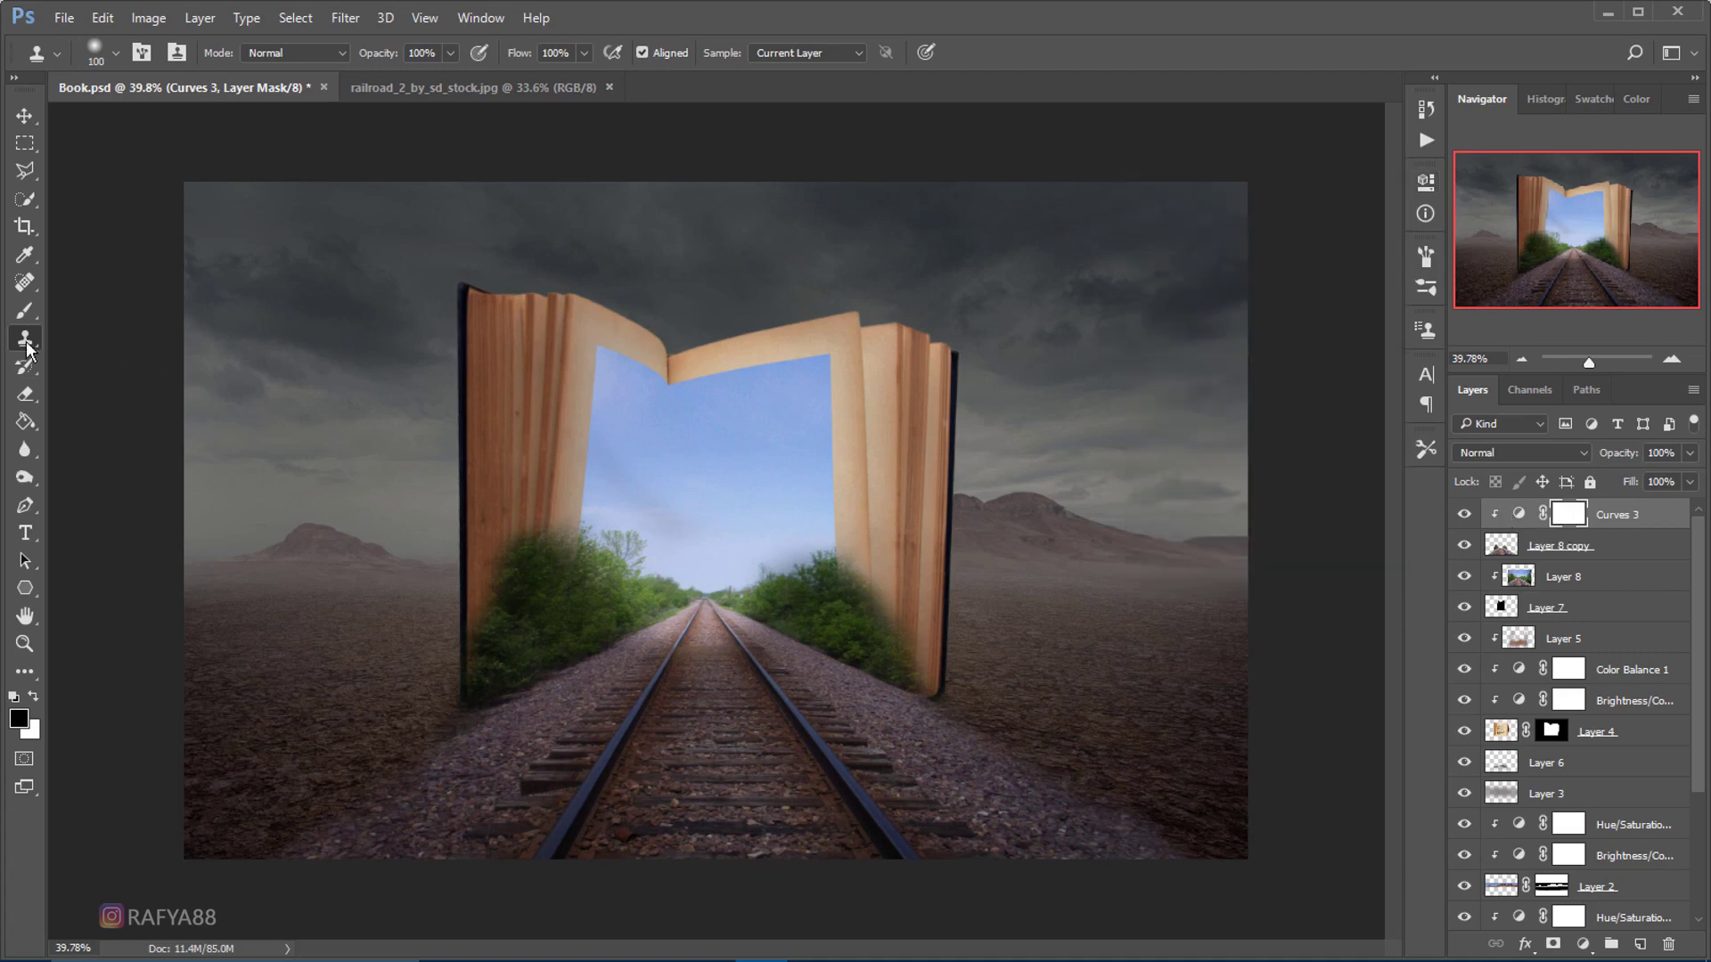
pyautogui.click(24, 313)
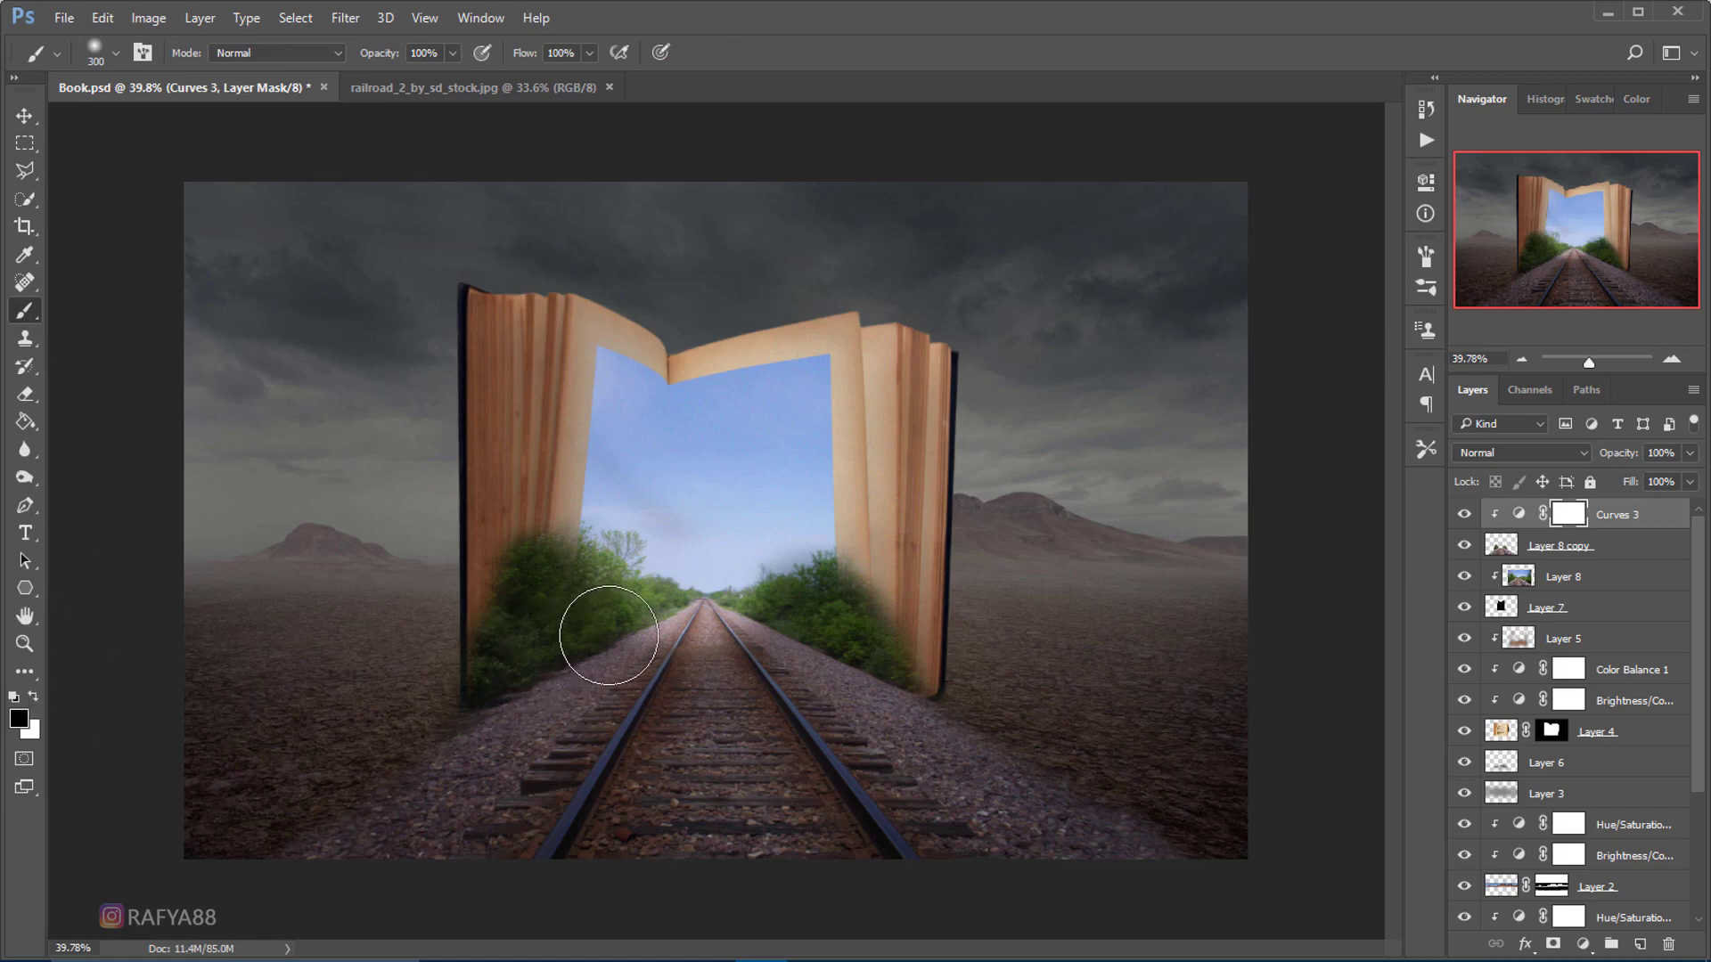
pyautogui.press(']')
pyautogui.press(']')
pyautogui.click(727, 555)
pyautogui.press('[')
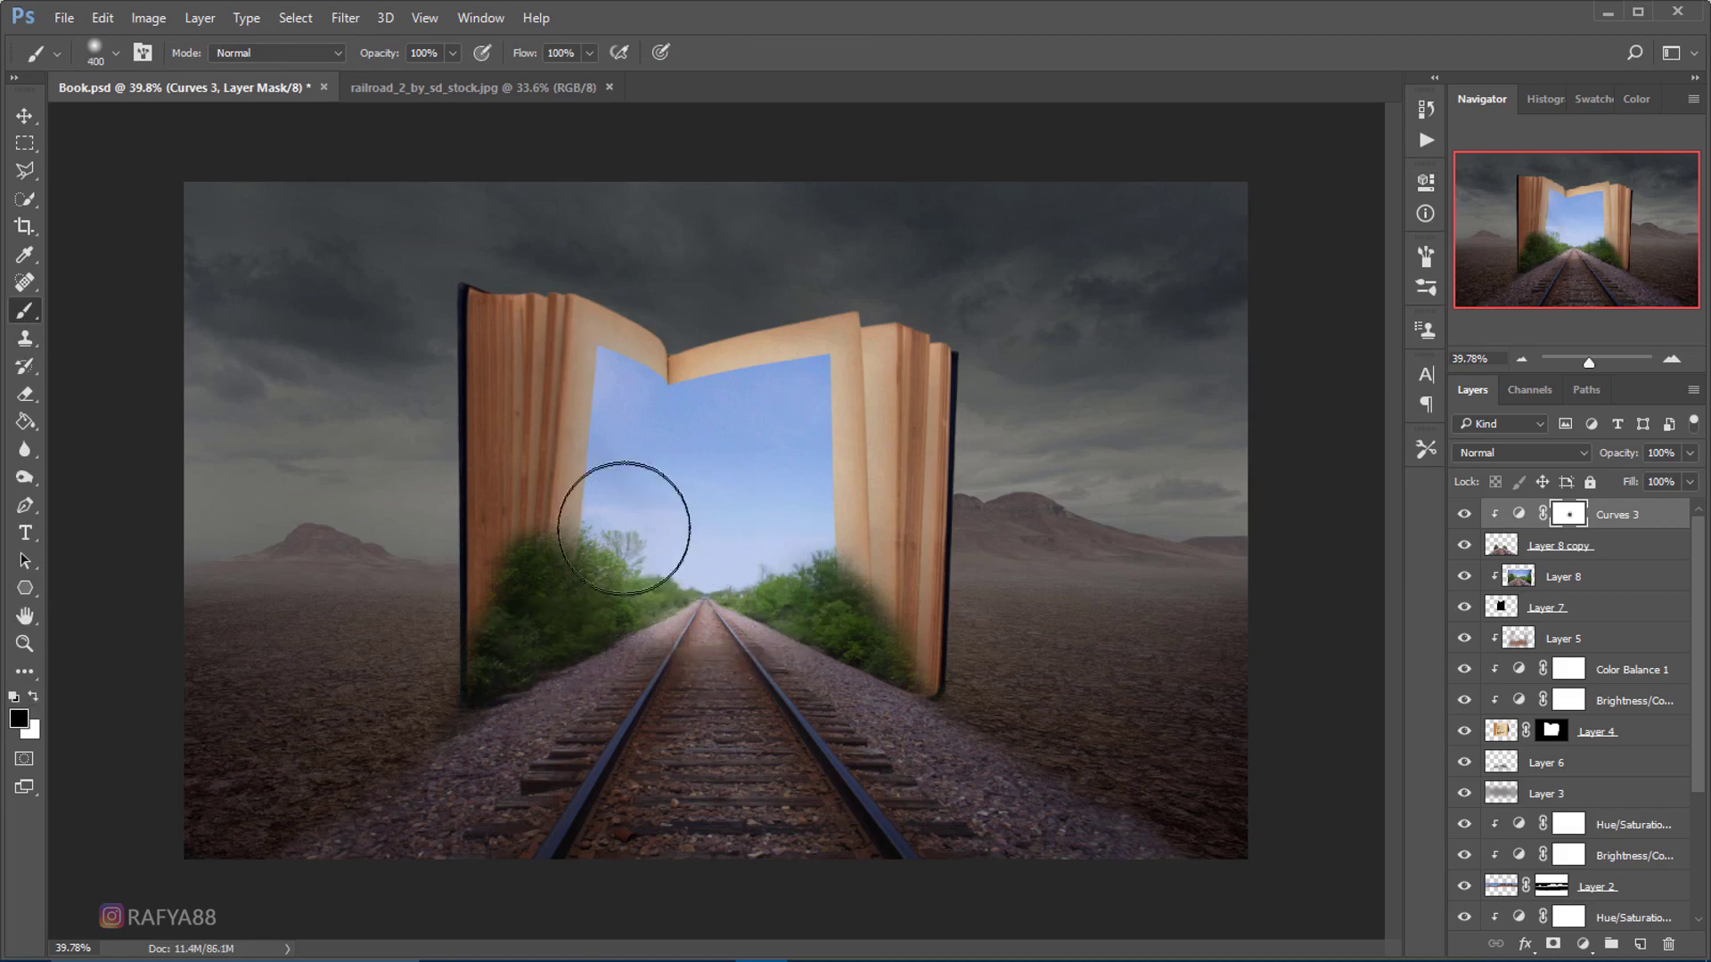
# - Mask the curve off the left bushes, undoing the stroke over the tracks
pyautogui.moveTo(669, 594)
pyautogui.mouseDown()
pyautogui.moveTo(629, 613)
pyautogui.moveTo(651, 593)
pyautogui.mouseUp()
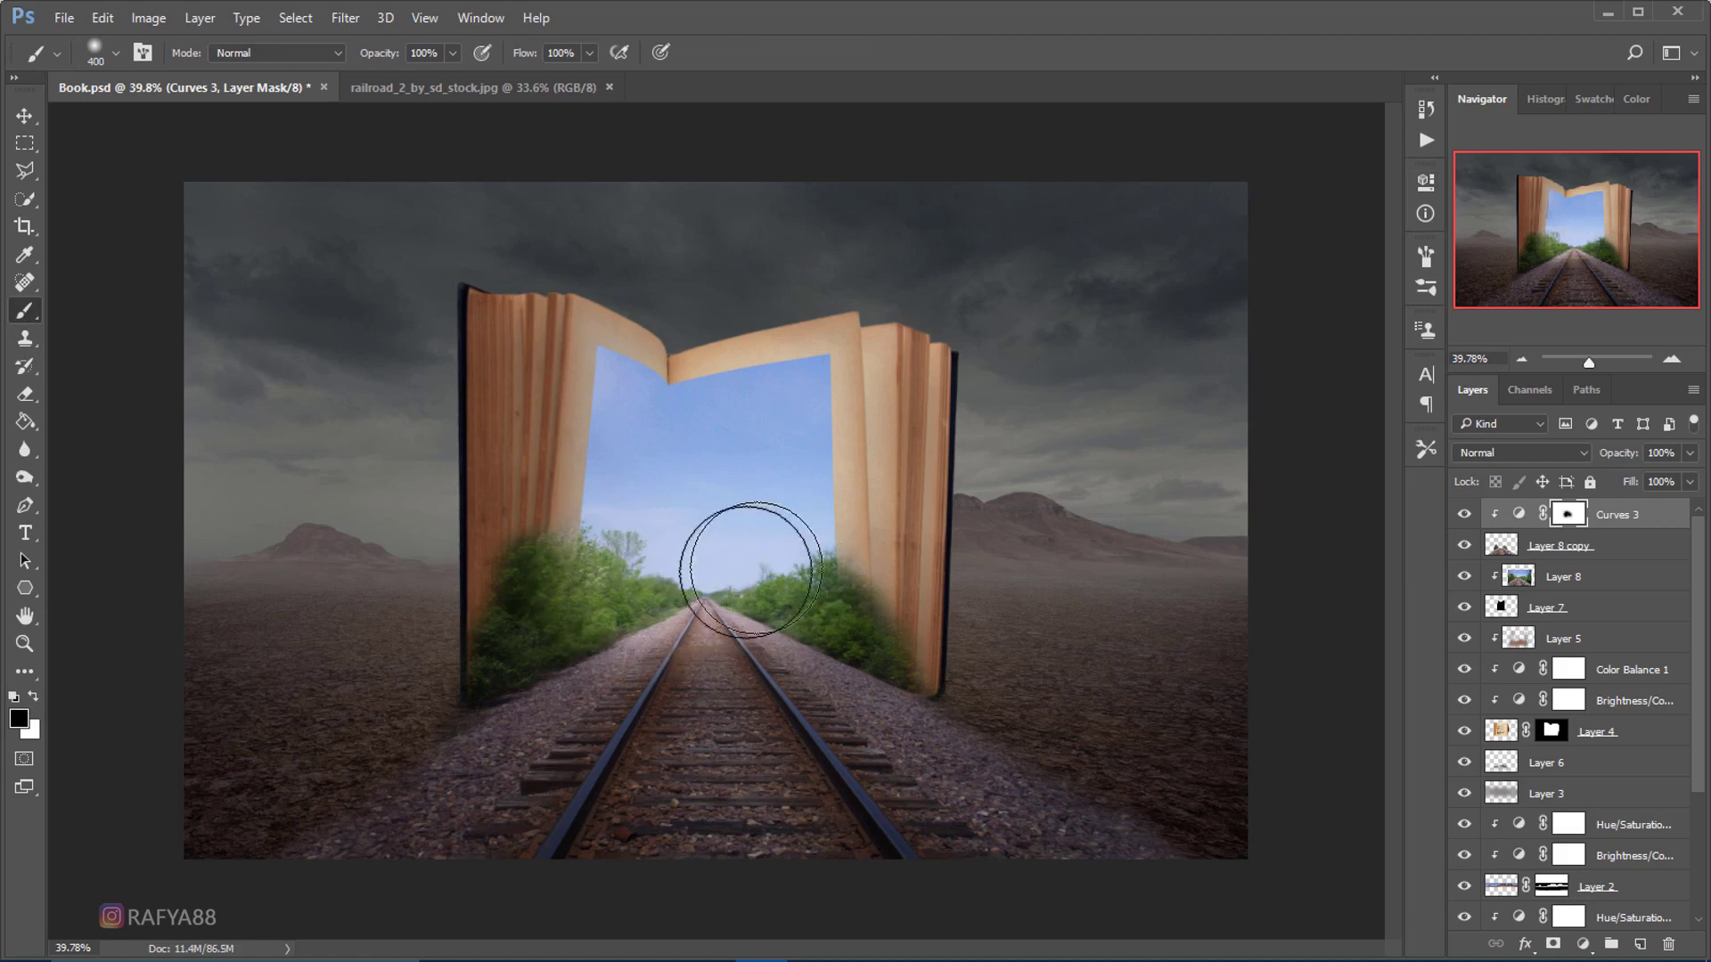
pyautogui.press(']')
pyautogui.press(']')
pyautogui.press(']')
pyautogui.moveTo(699, 631); pyautogui.dragTo(718, 605)
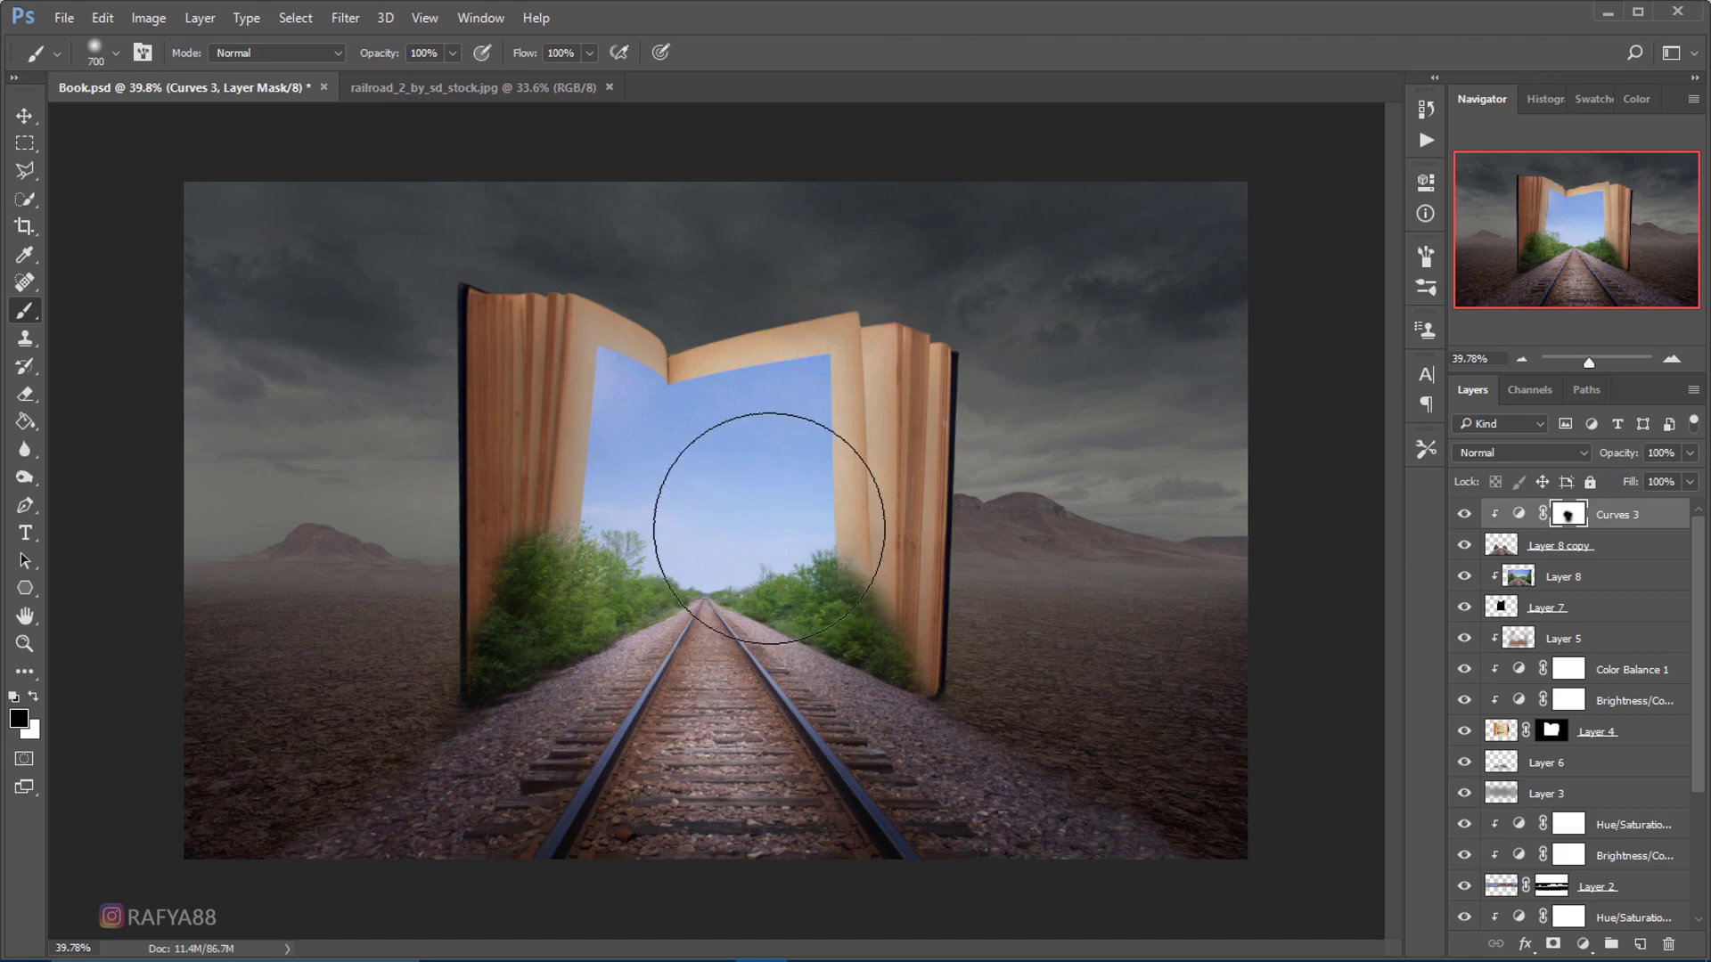
pyautogui.hotkey('ctrl', 'z')
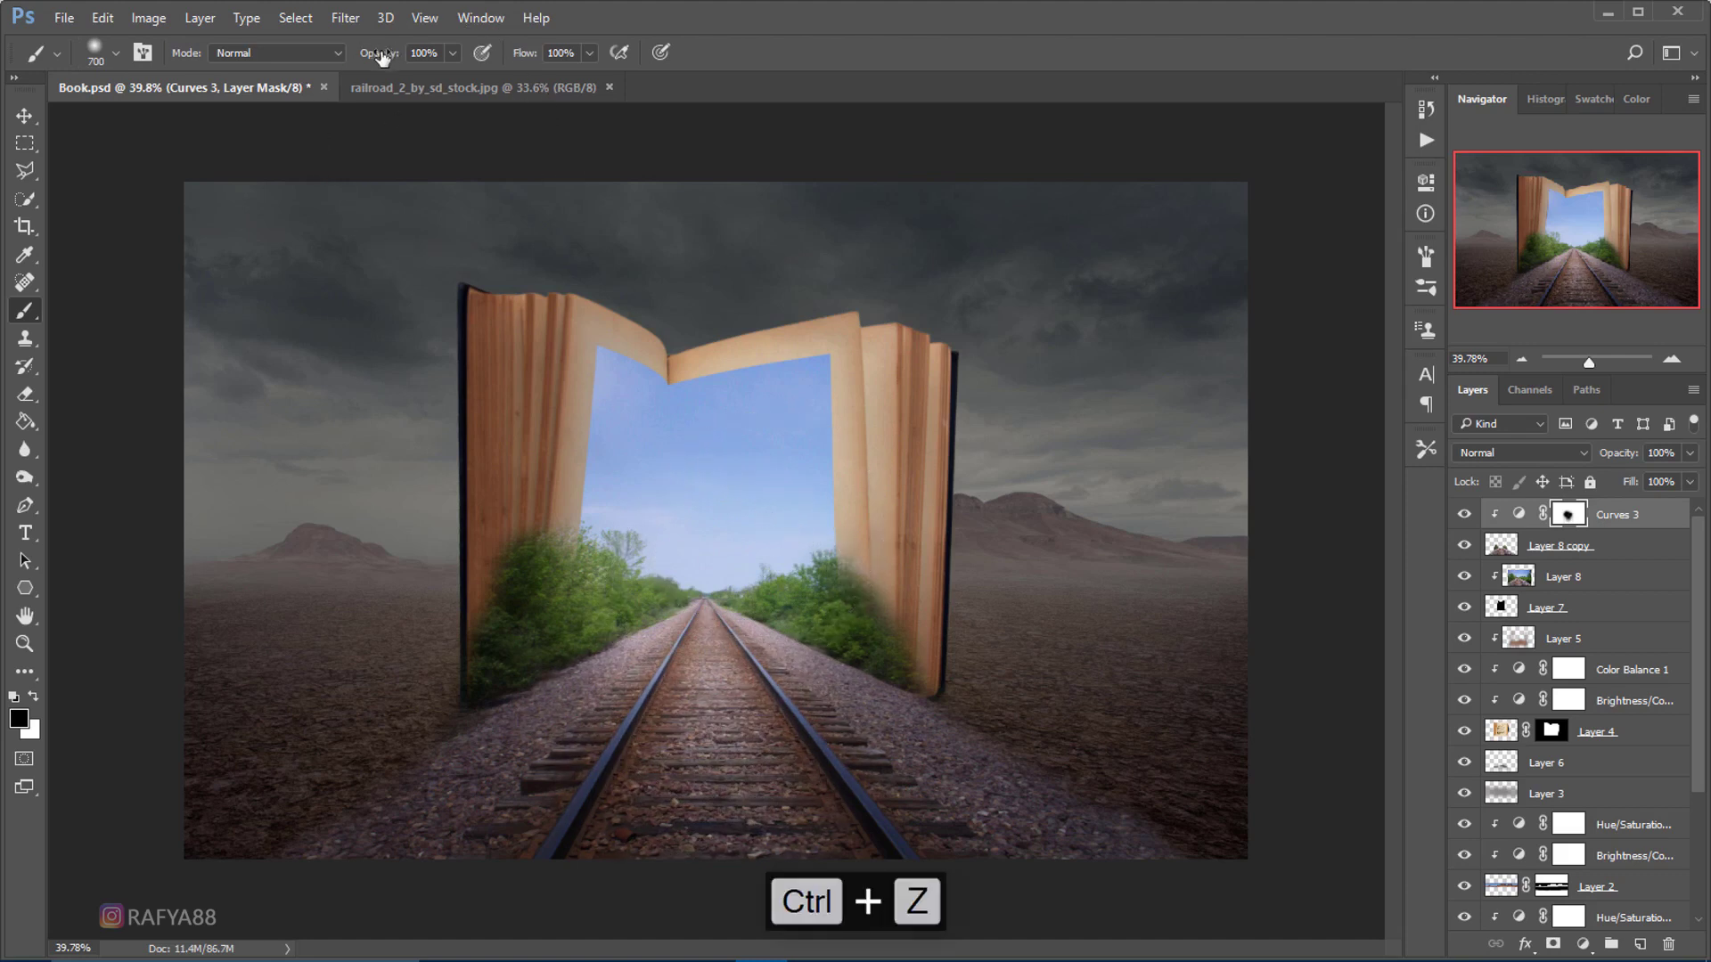
# - Lower the brush flow for softer painting
pyautogui.moveTo(524, 53); pyautogui.dragTo(455, 54)
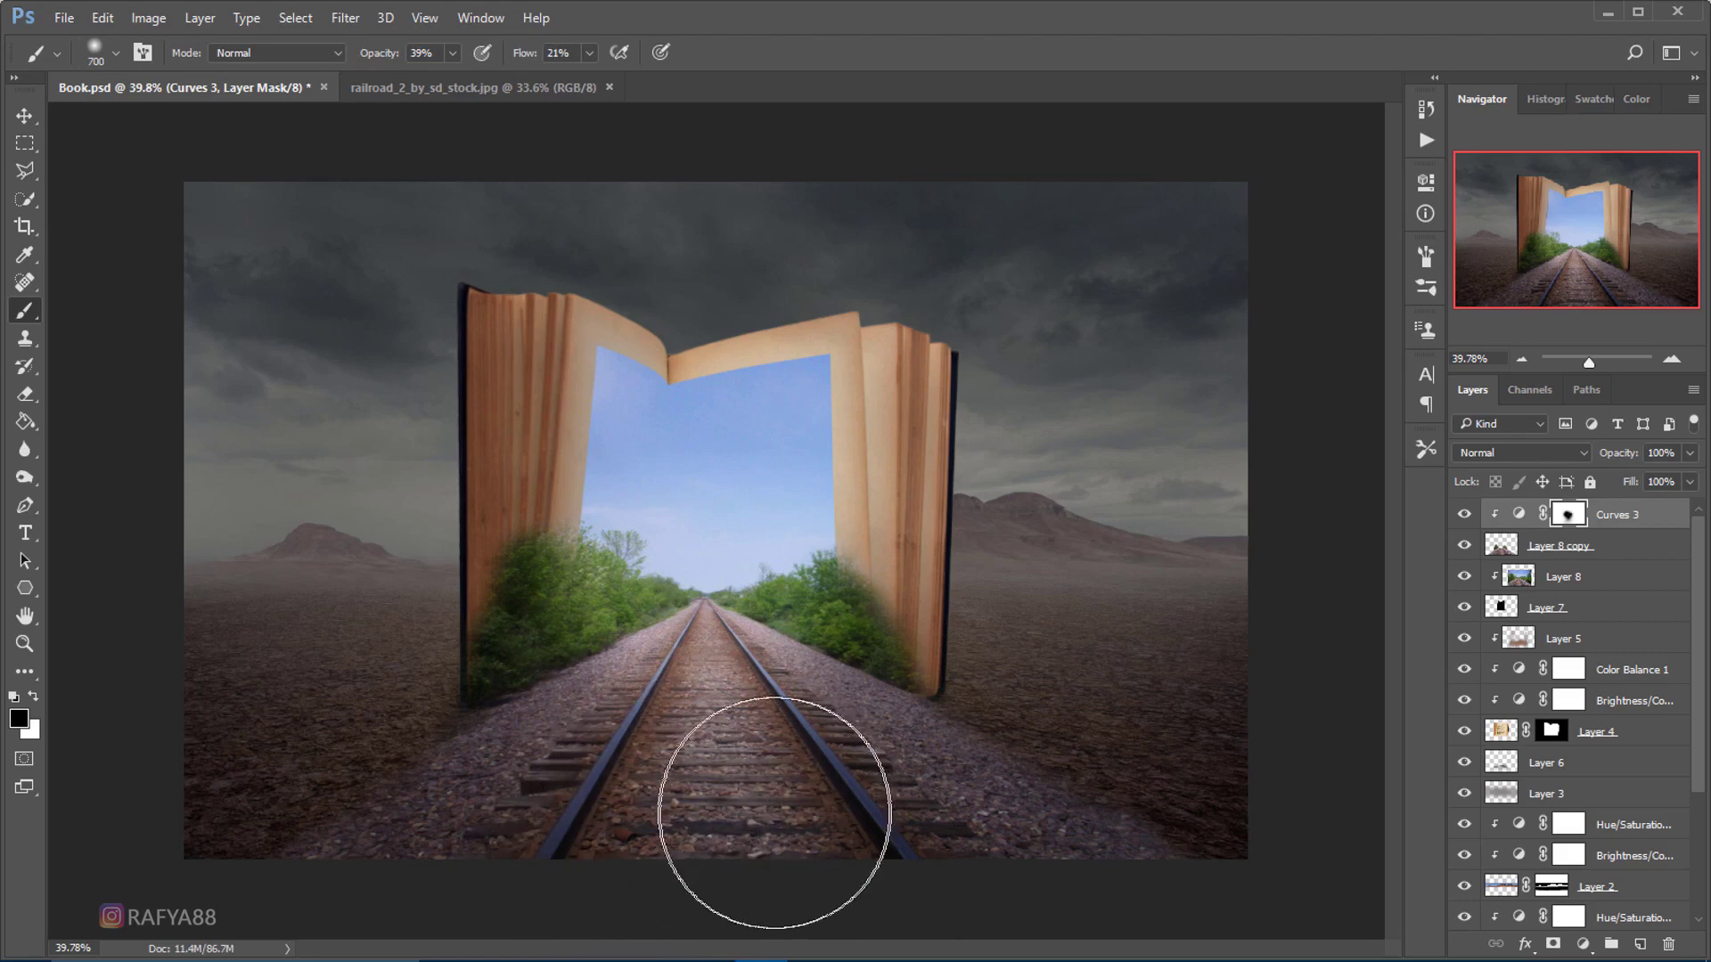
pyautogui.scroll(-5, 719, 541)
pyautogui.scroll(-2, 785, 561)
pyautogui.scroll(-2, 847, 615)
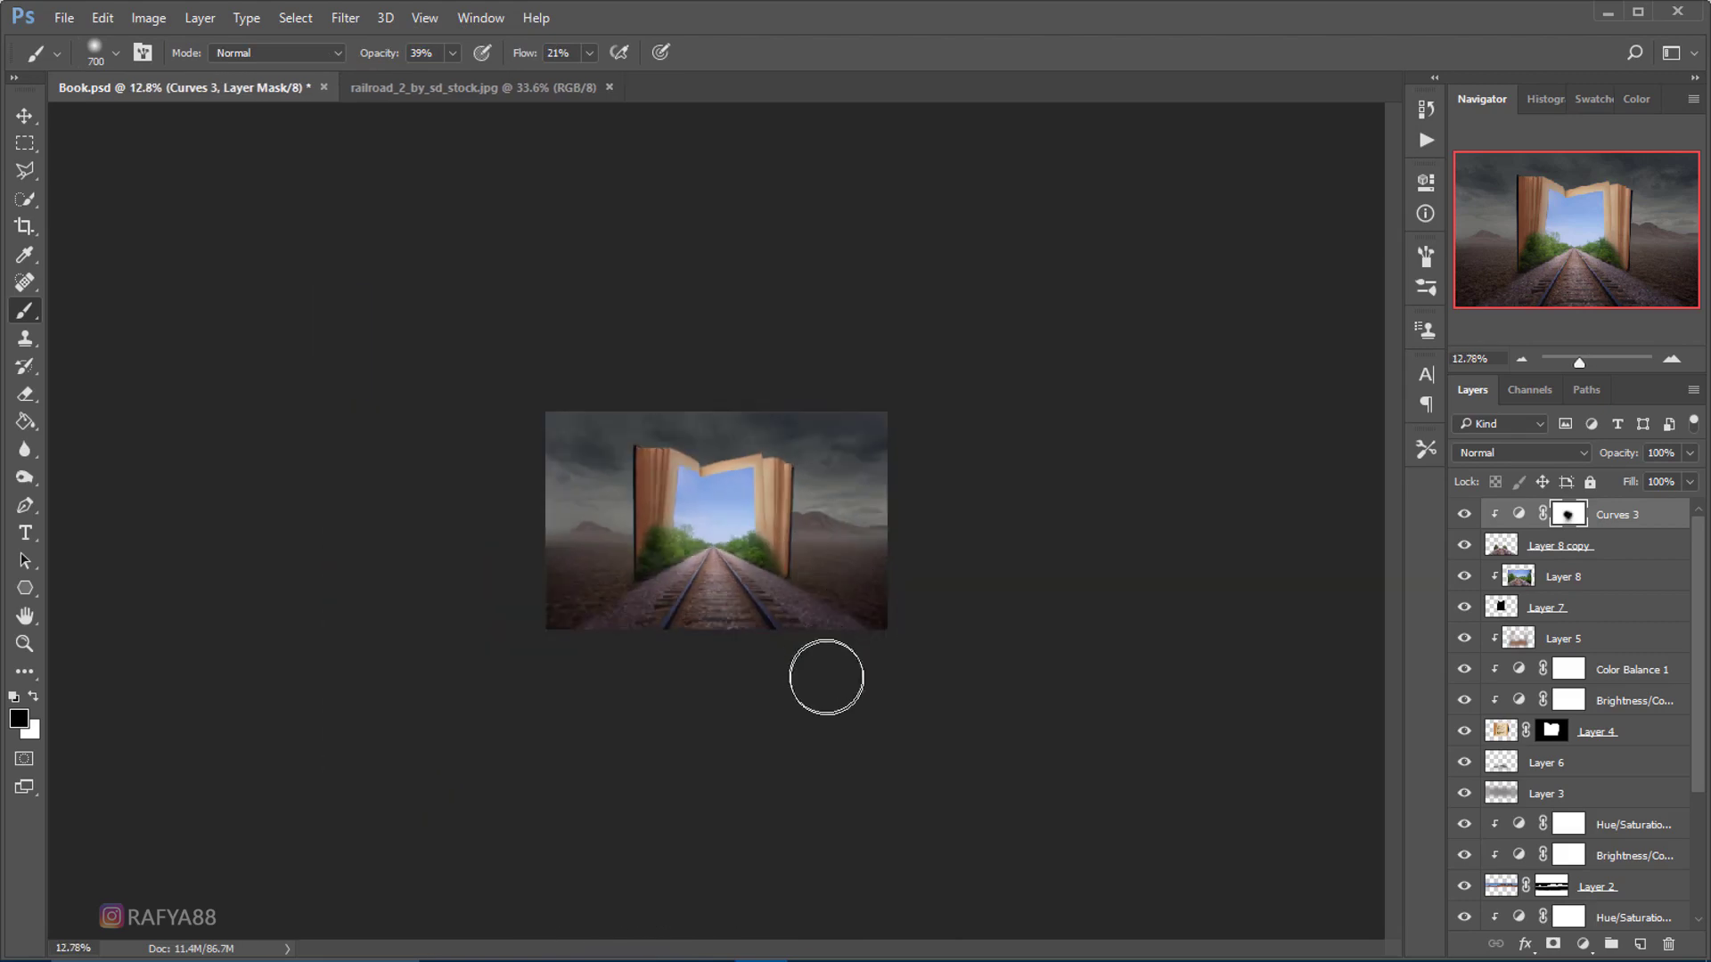
pyautogui.scroll(4, 740, 757)
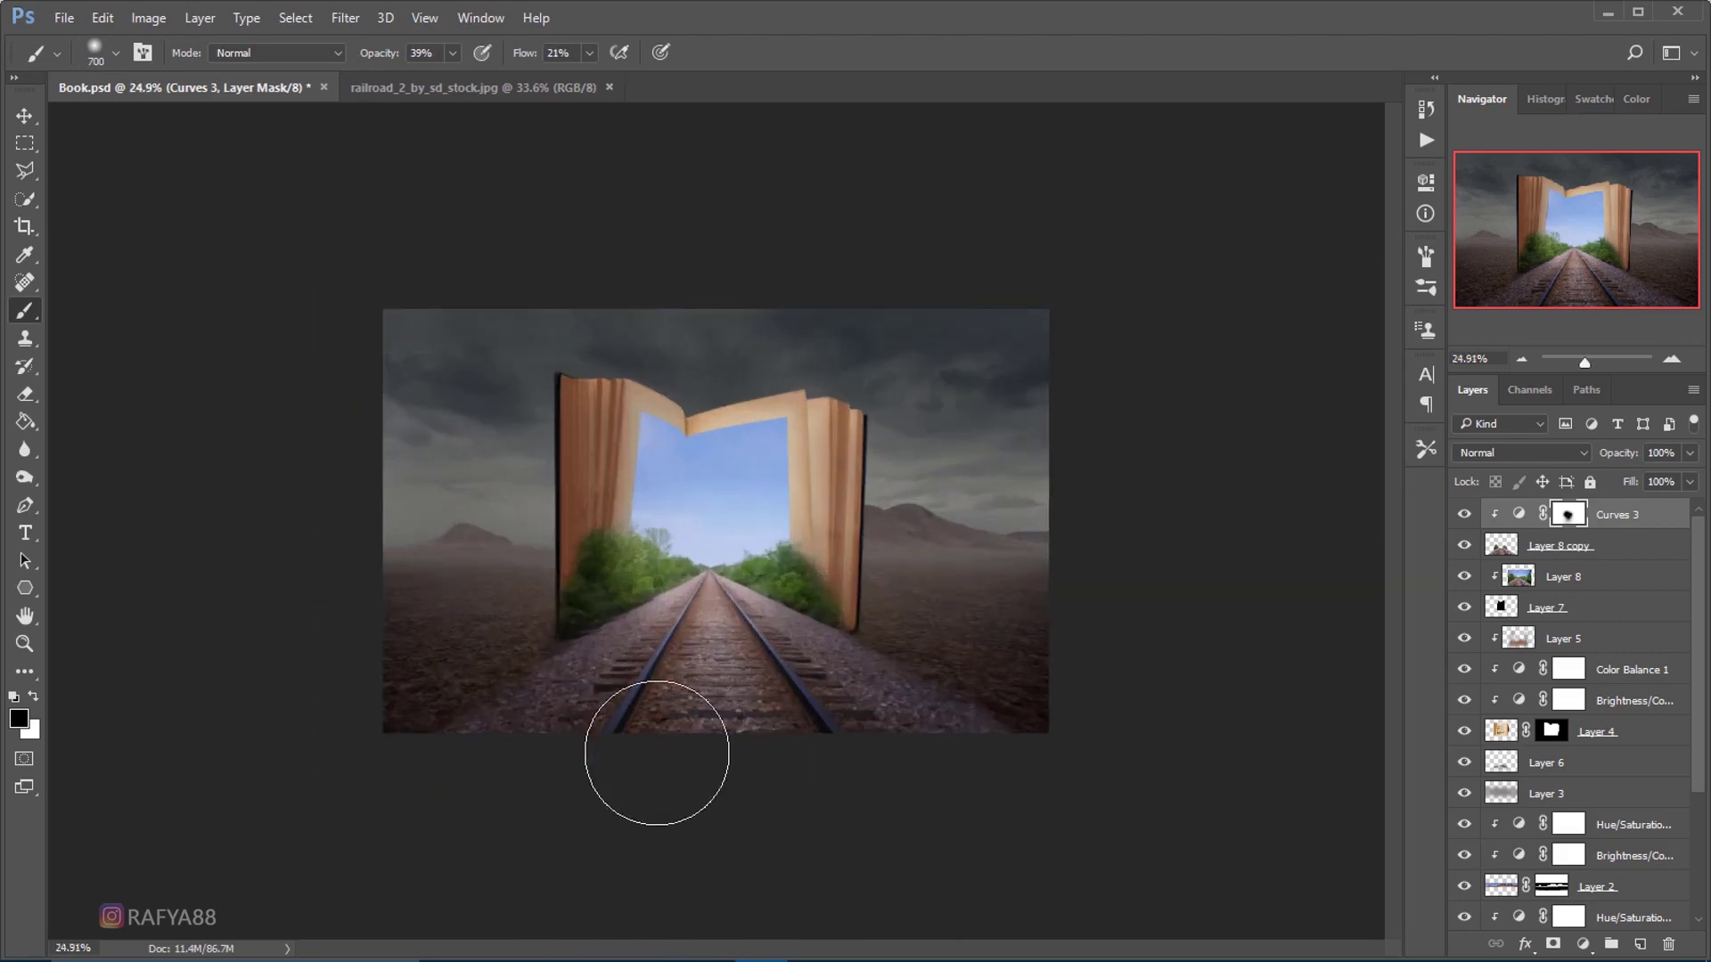
pyautogui.scroll(3, 775, 606)
pyautogui.scroll(1, 777, 604)
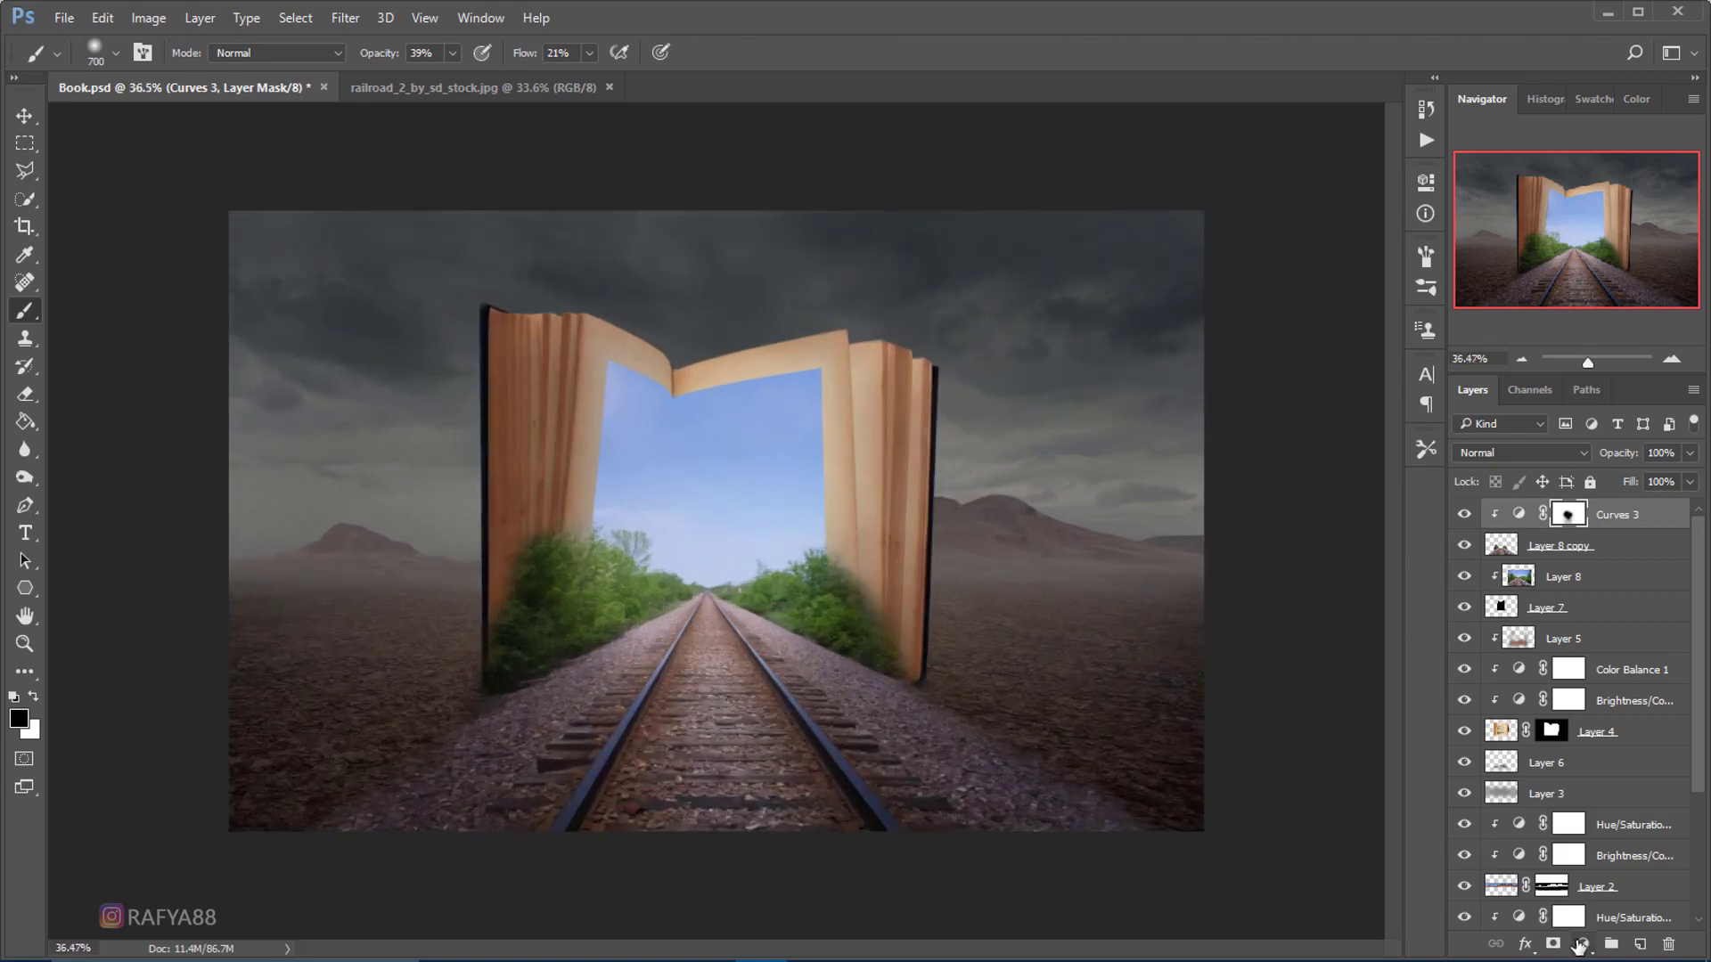
# - Add a clipped Color Balance layer shifting Highlights toward yellow and slightly toward red
pyautogui.click(1579, 947)
pyautogui.click(1612, 707)
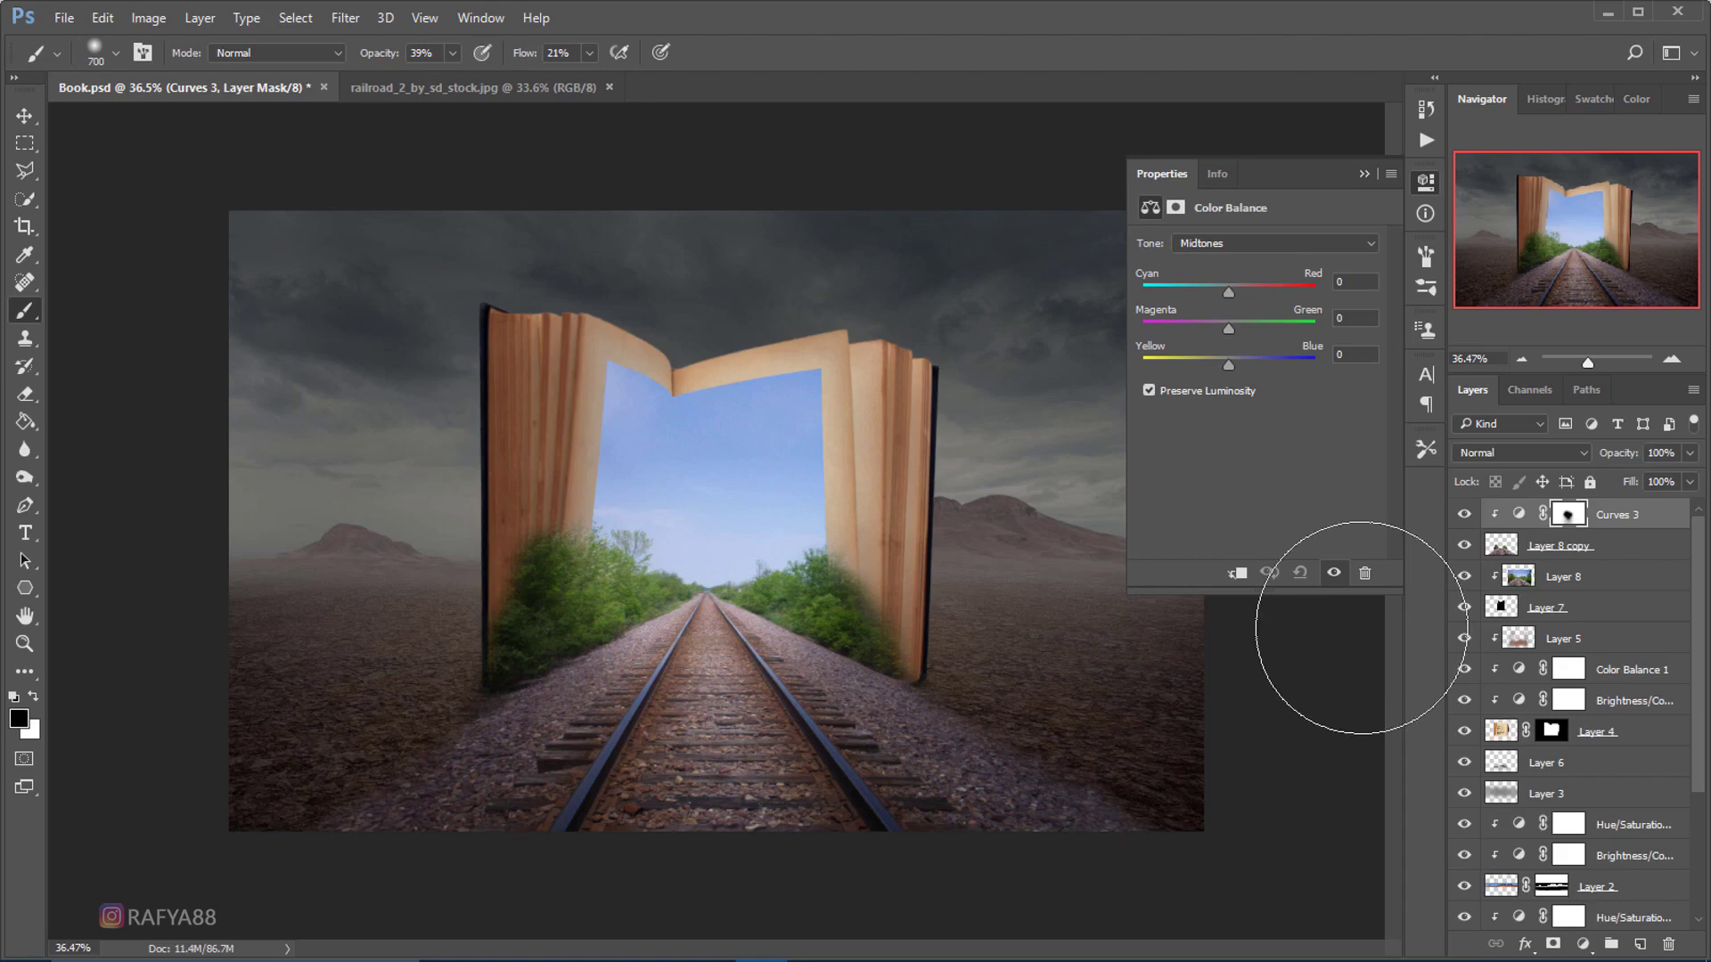
pyautogui.click(1237, 575)
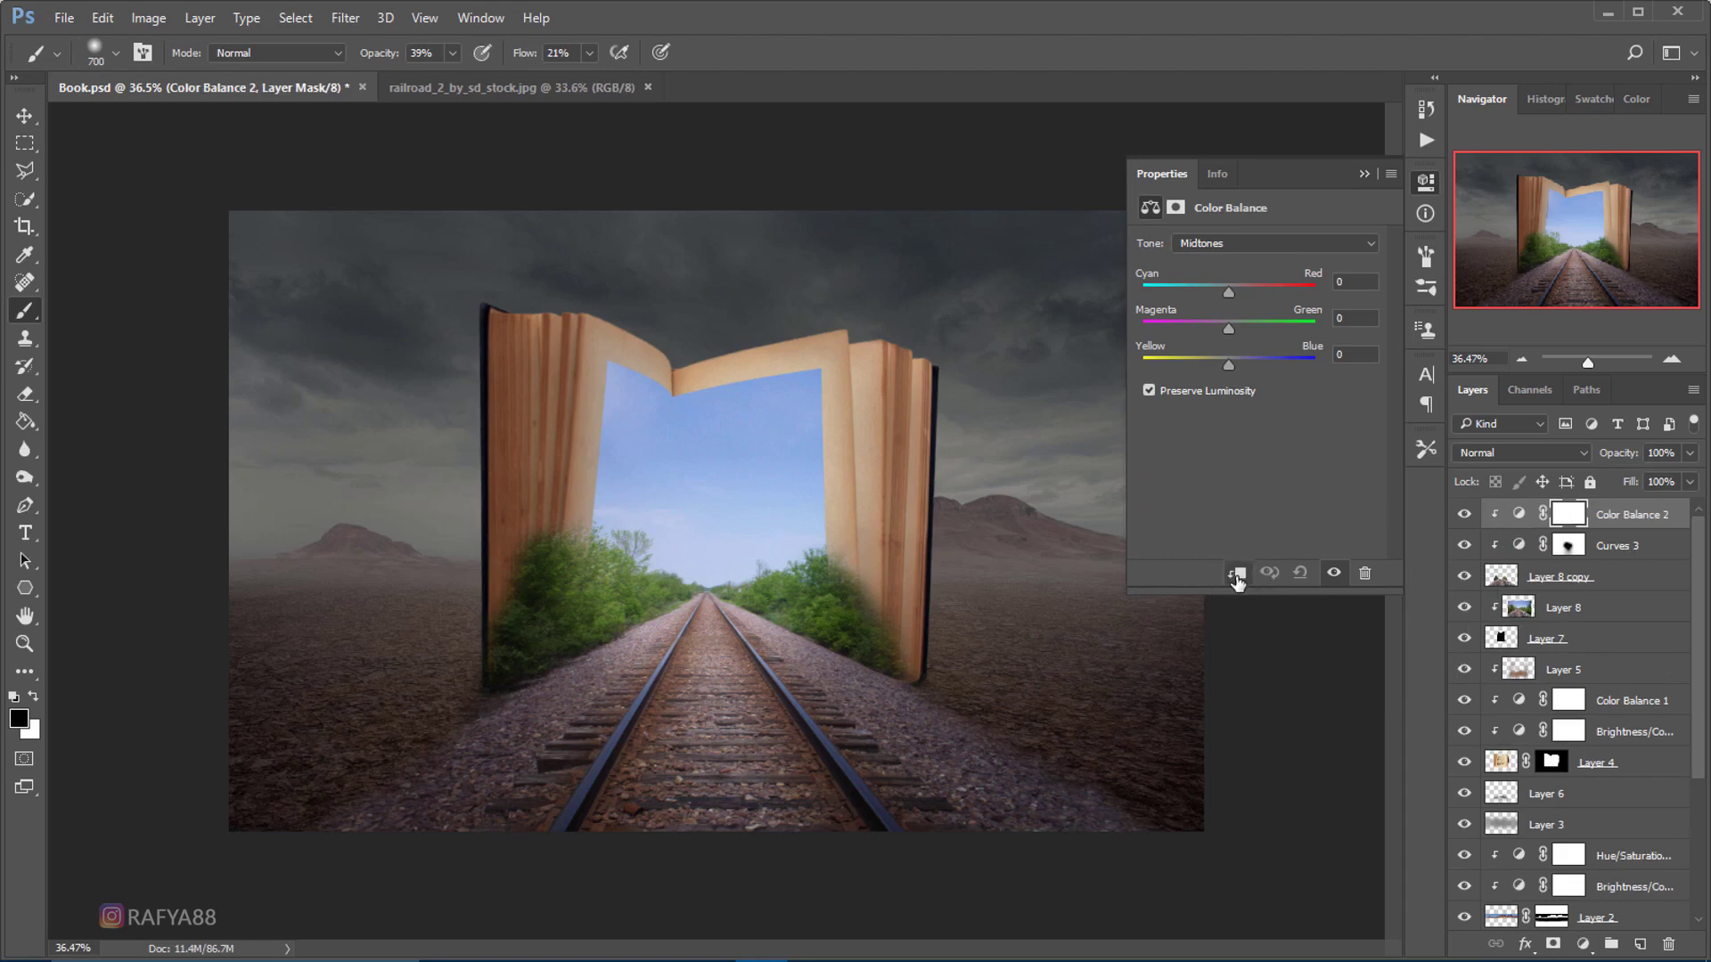
pyautogui.click(1259, 245)
pyautogui.click(1244, 282)
pyautogui.moveTo(1238, 363); pyautogui.dragTo(1178, 368)
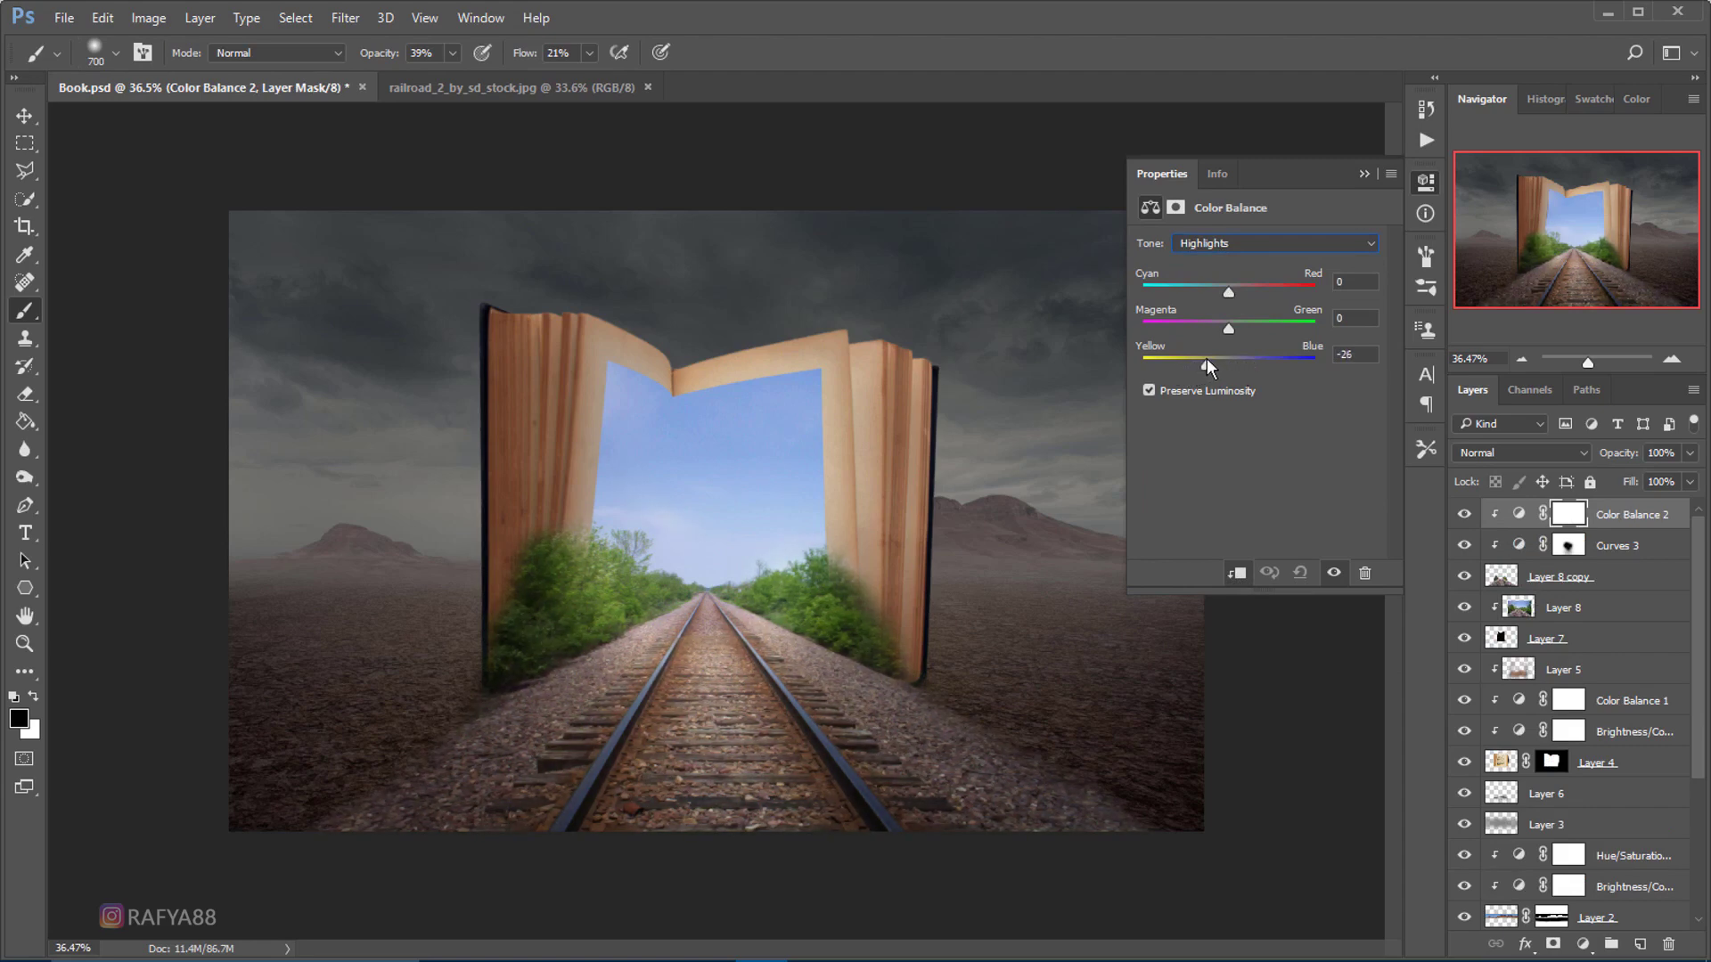
pyautogui.moveTo(1227, 293); pyautogui.dragTo(1236, 295)
pyautogui.click(1364, 174)
pyautogui.scroll(-3, 675, 423)
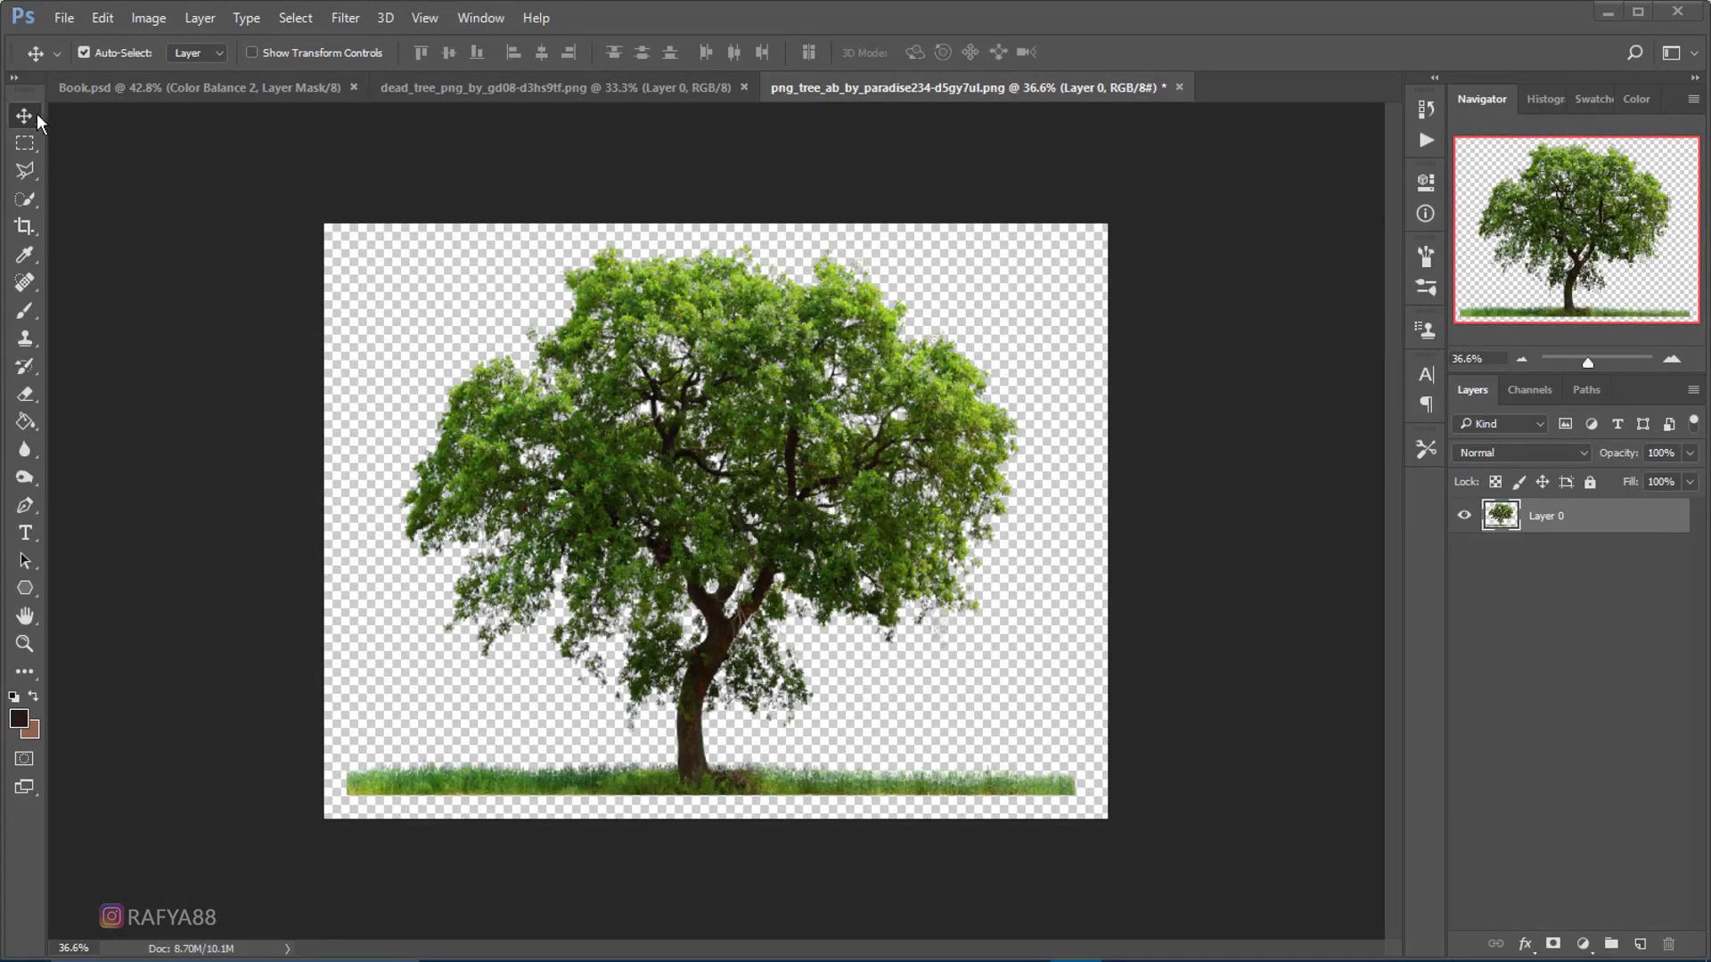
# - Bring the tree into Book.psd, flip it horizontally and shrink it into the book's opening
pyautogui.moveTo(645, 310); pyautogui.dragTo(839, 570)
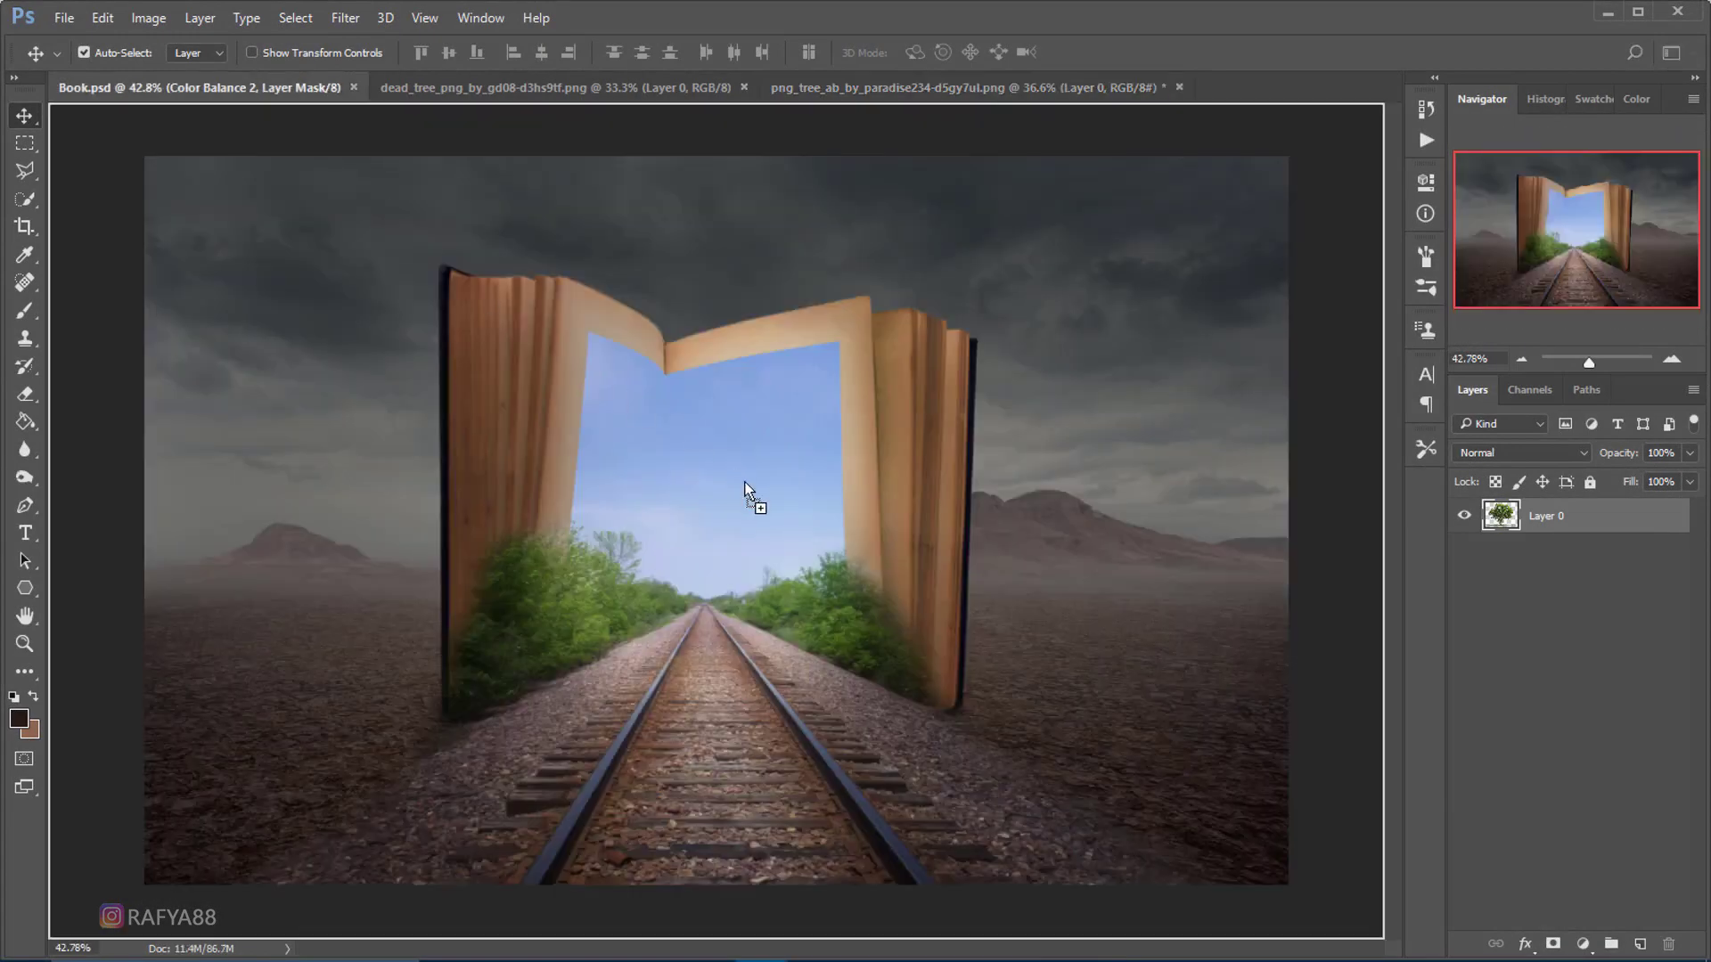
pyautogui.hotkey('ctrl', 't')
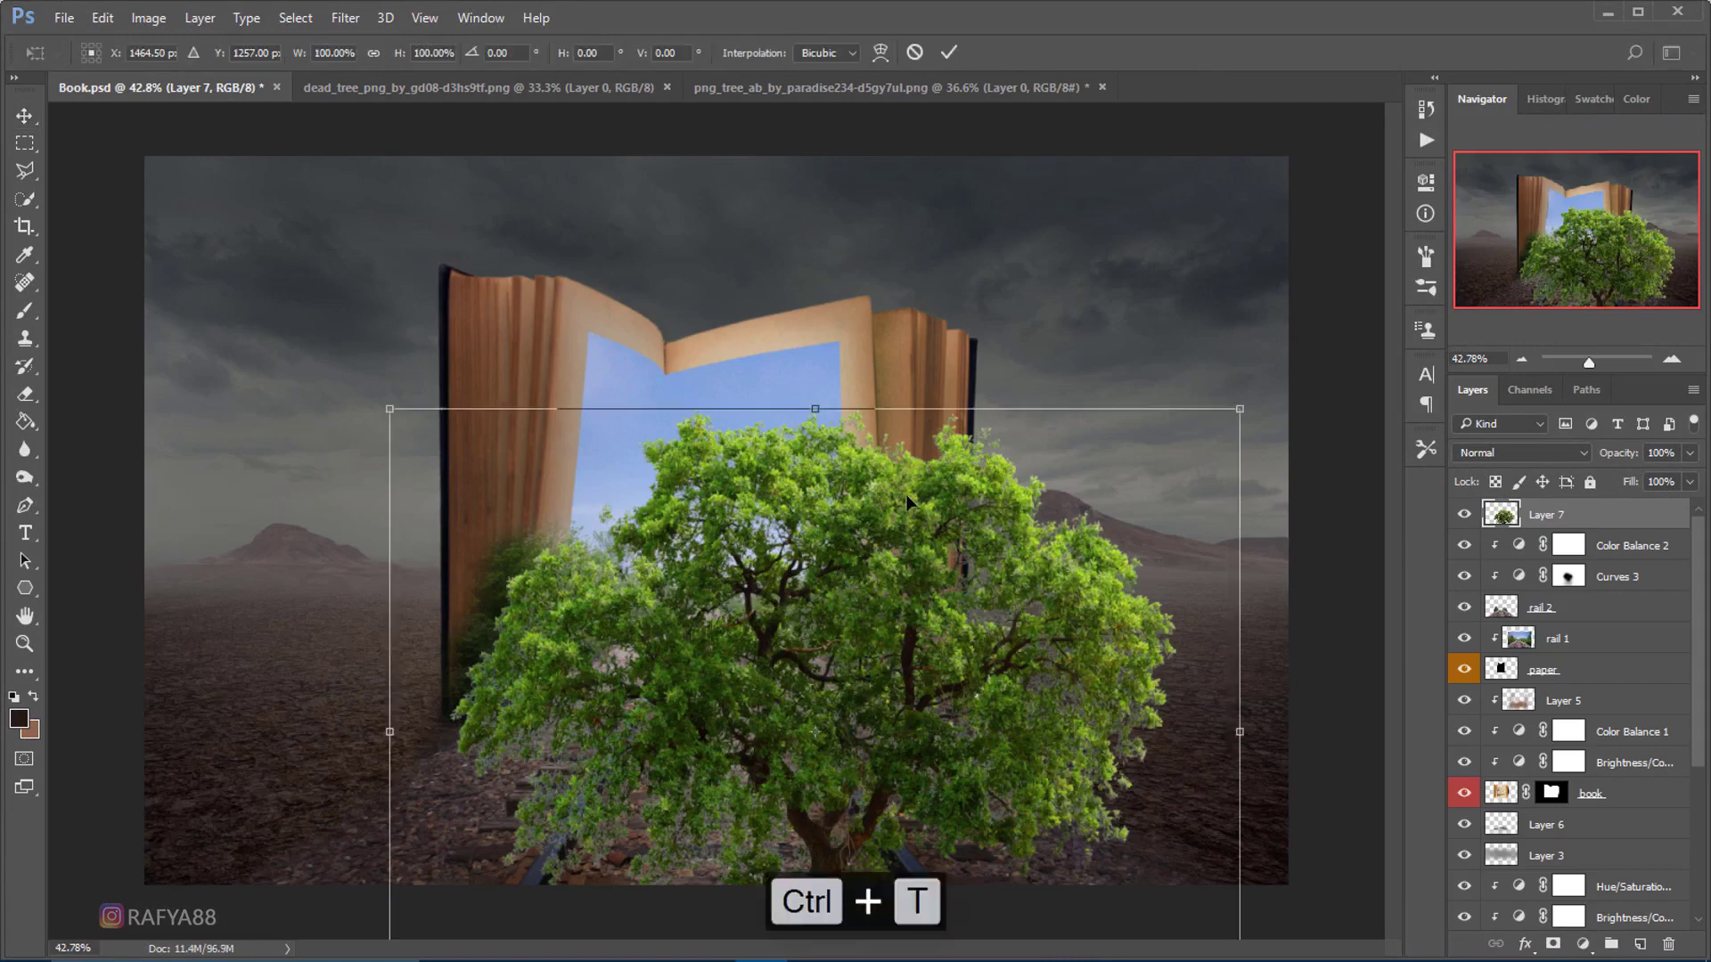
pyautogui.rightClick(906, 495)
pyautogui.click(1008, 818)
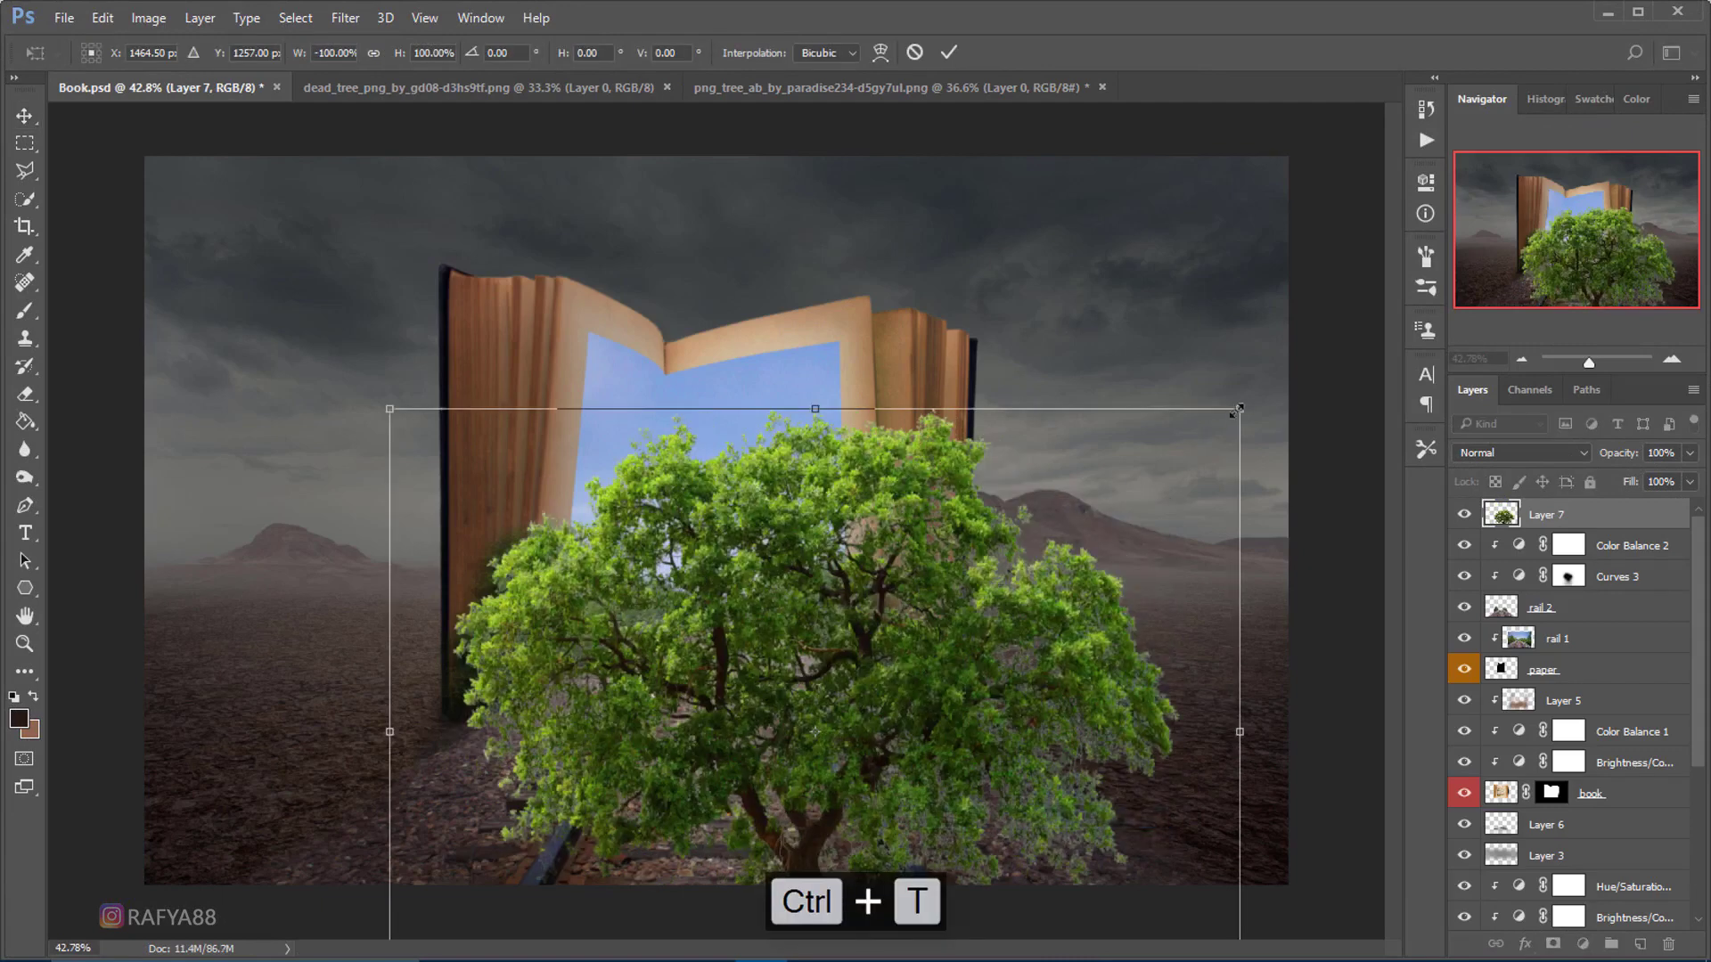
pyautogui.moveTo(1237, 410); pyautogui.dragTo(986, 602)
pyautogui.moveTo(872, 749); pyautogui.dragTo(908, 497)
pyautogui.scroll(3, 869, 617)
pyautogui.scroll(1, 882, 500)
pyautogui.moveTo(1137, 262); pyautogui.dragTo(1086, 299)
pyautogui.moveTo(955, 405); pyautogui.dragTo(946, 407)
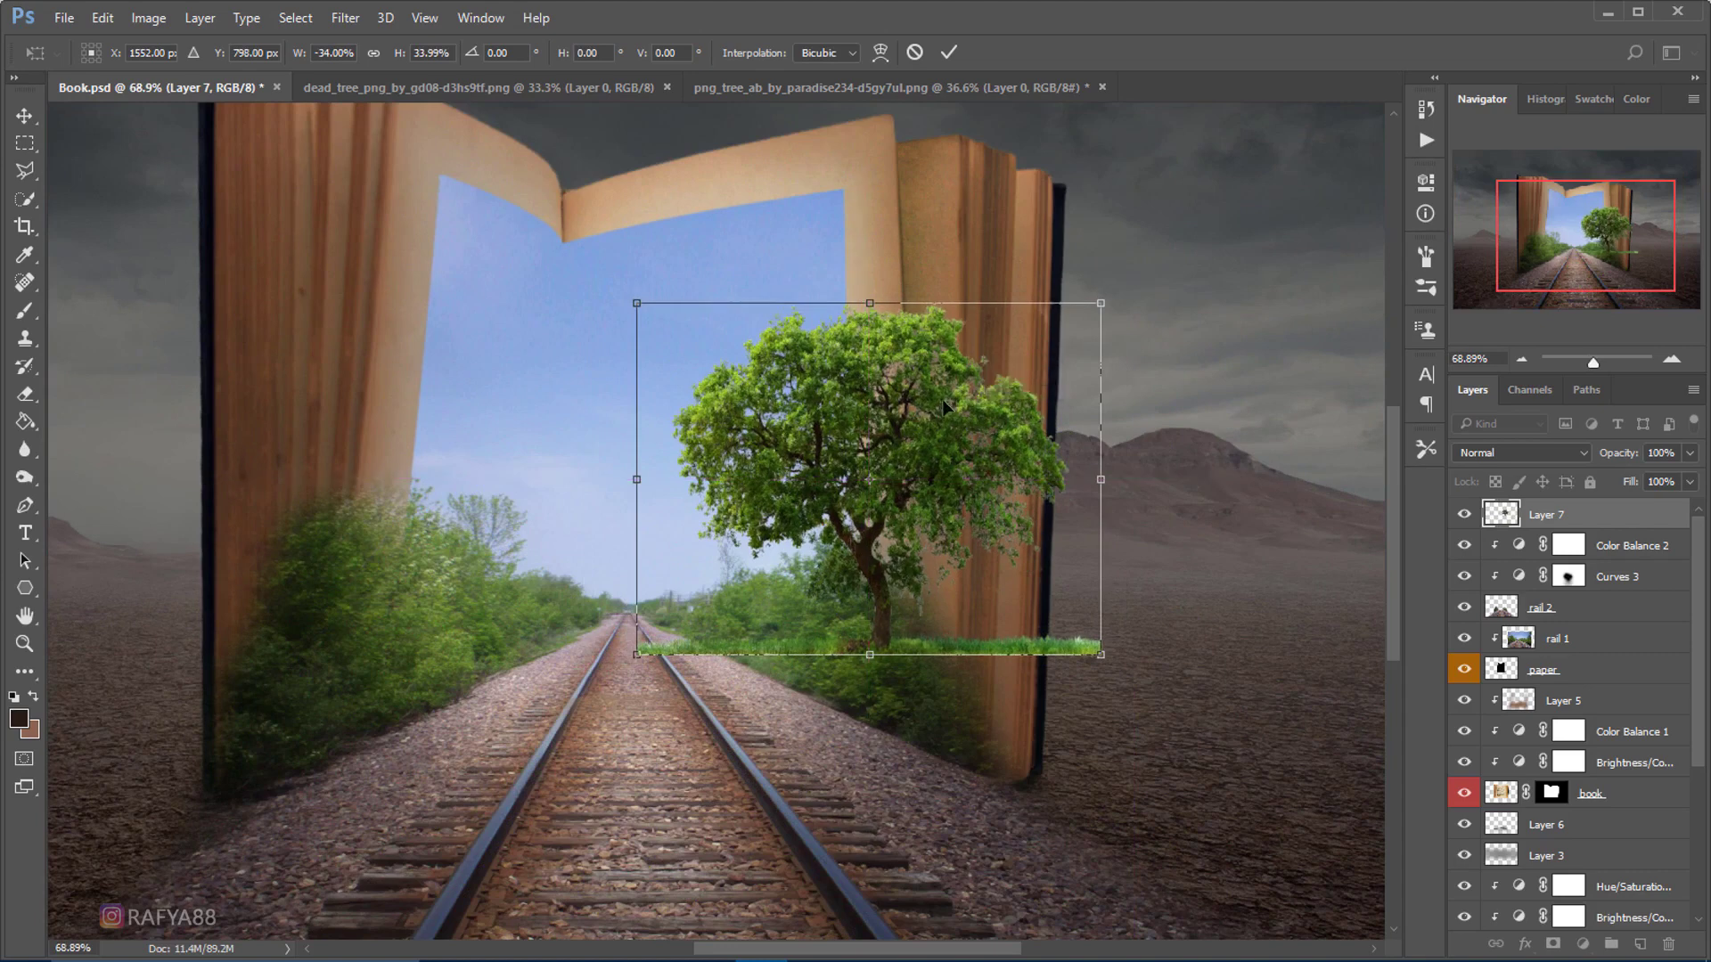
# - Distort the tree's corners to match the perspective right of the tracks and commit
pyautogui.rightClick(945, 407)
pyautogui.click(1056, 515)
pyautogui.moveTo(635, 304); pyautogui.dragTo(570, 309)
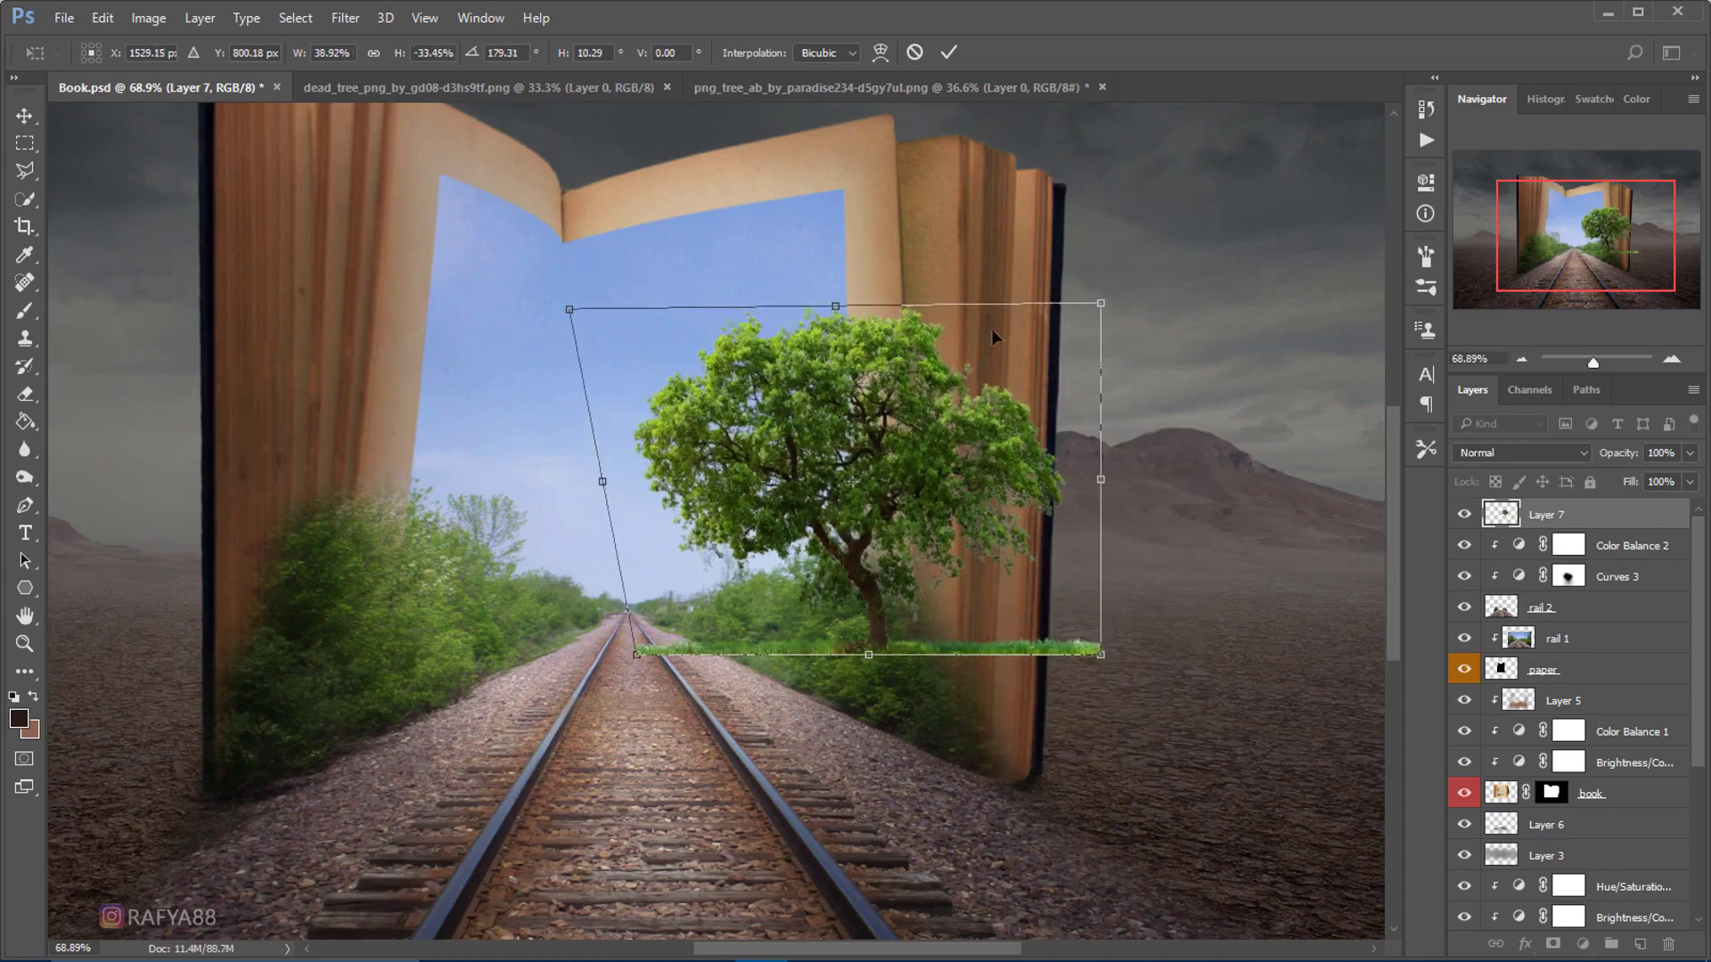
pyautogui.moveTo(1097, 309); pyautogui.dragTo(1016, 321)
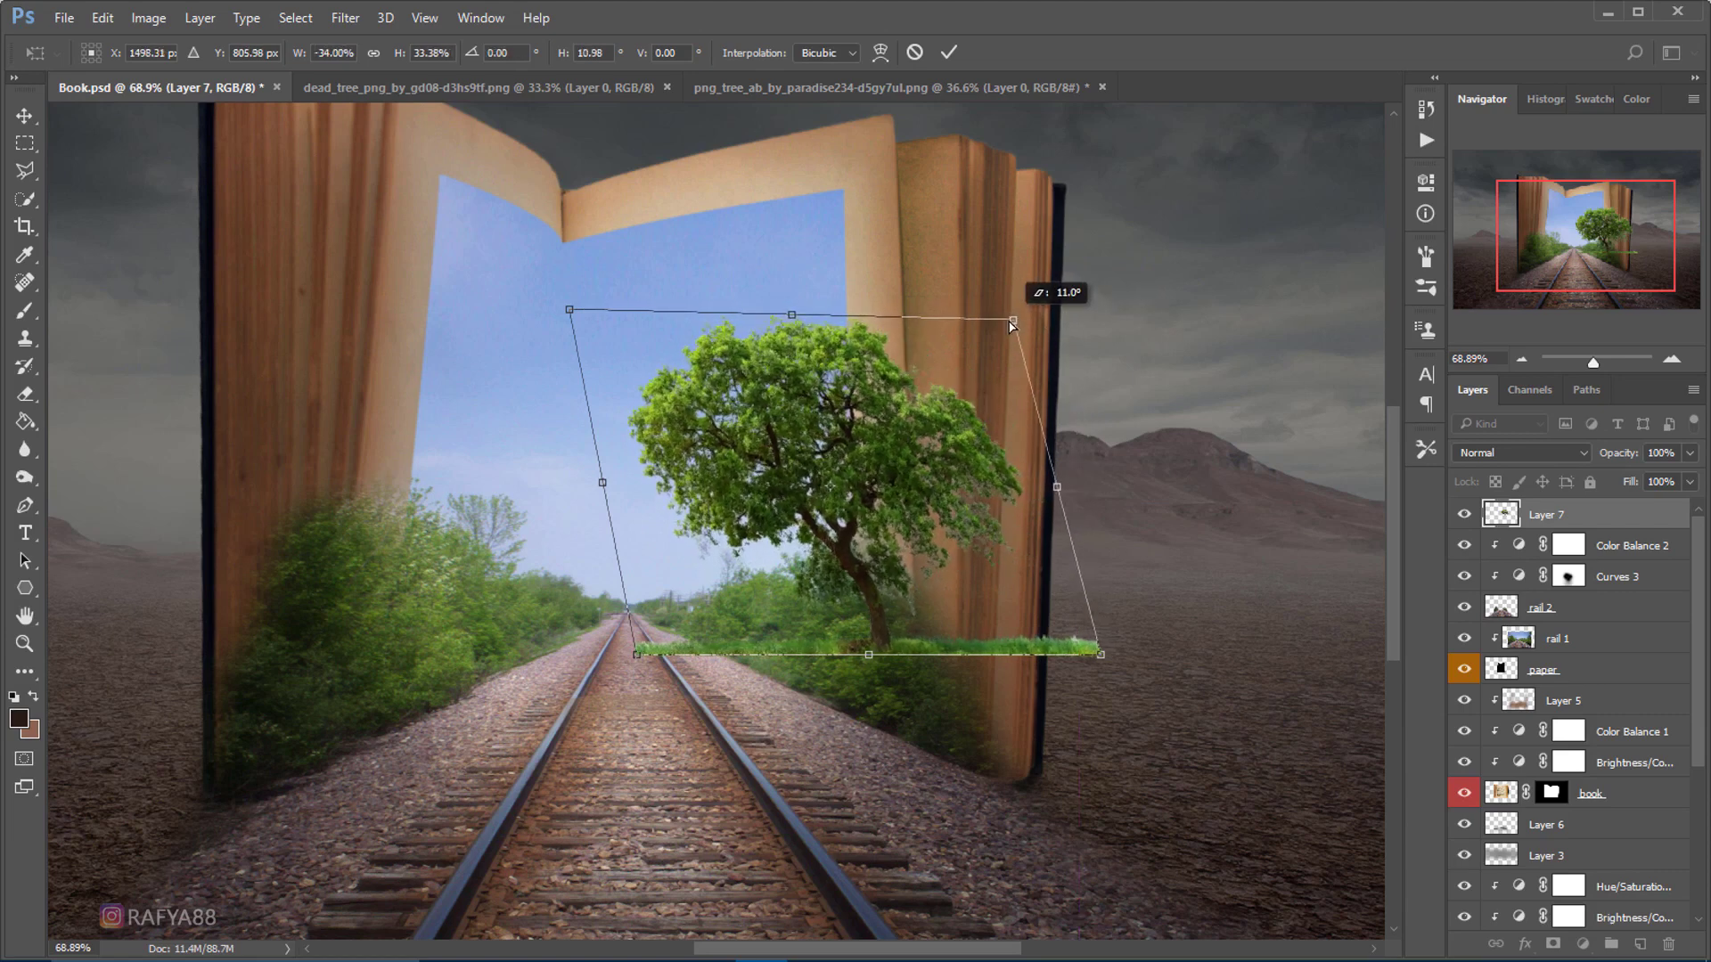
pyautogui.moveTo(578, 313); pyautogui.dragTo(585, 334)
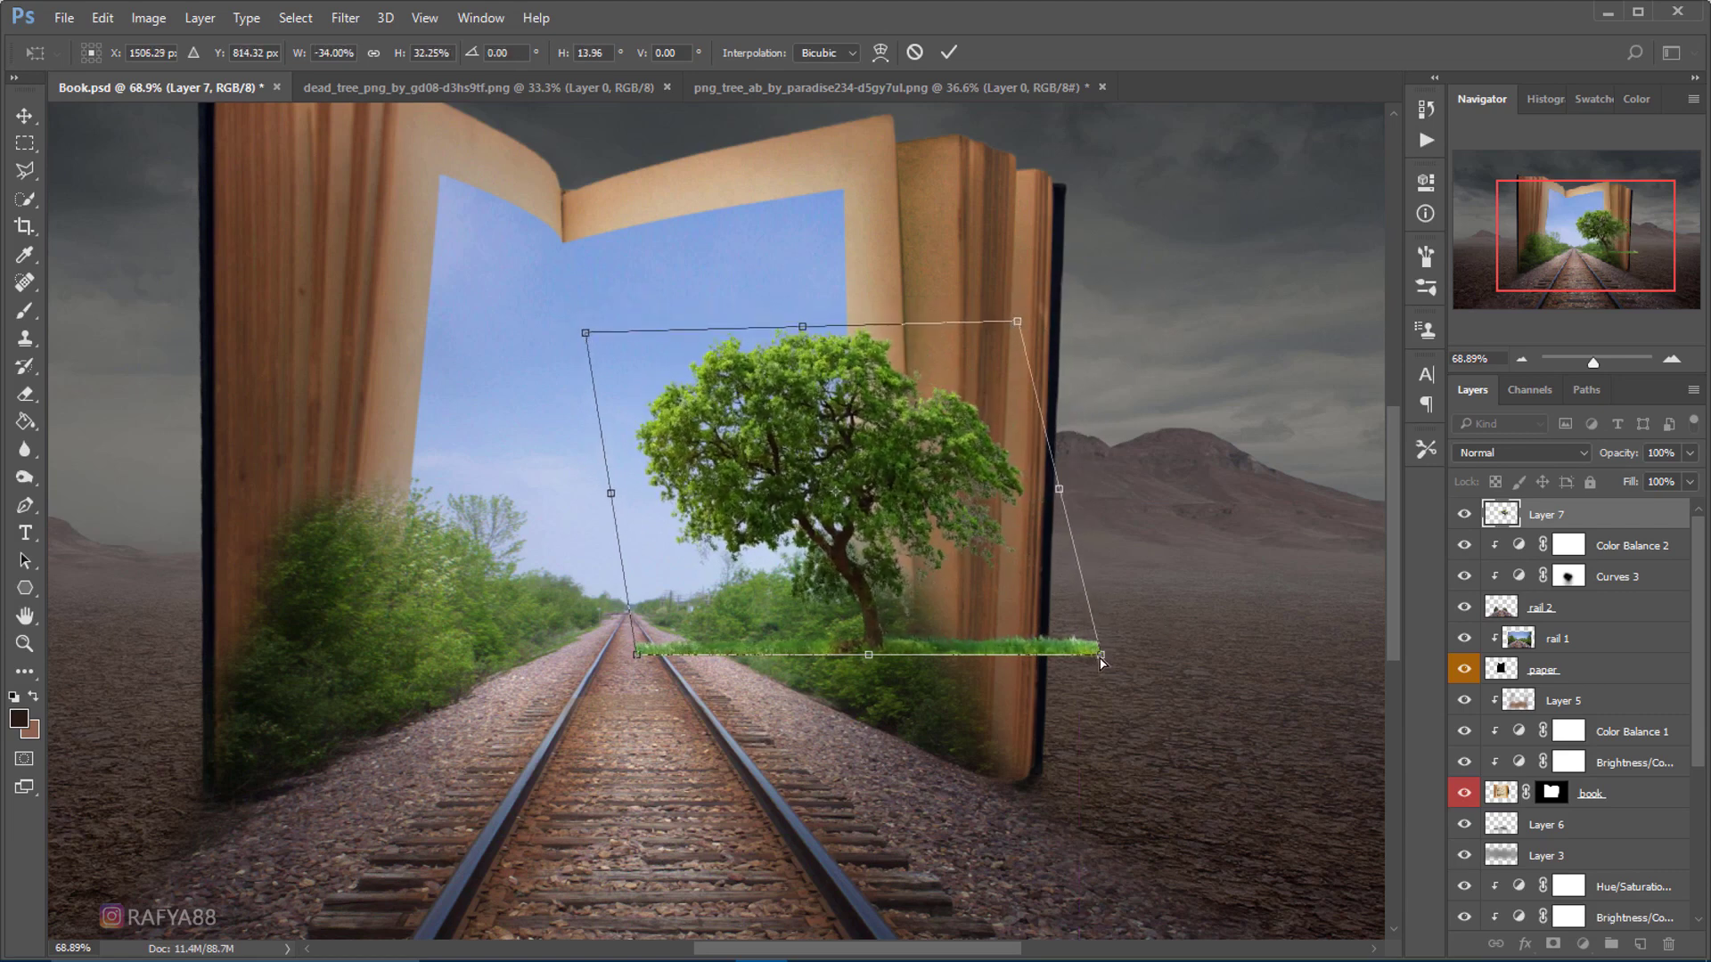
pyautogui.moveTo(1102, 661); pyautogui.dragTo(1077, 649)
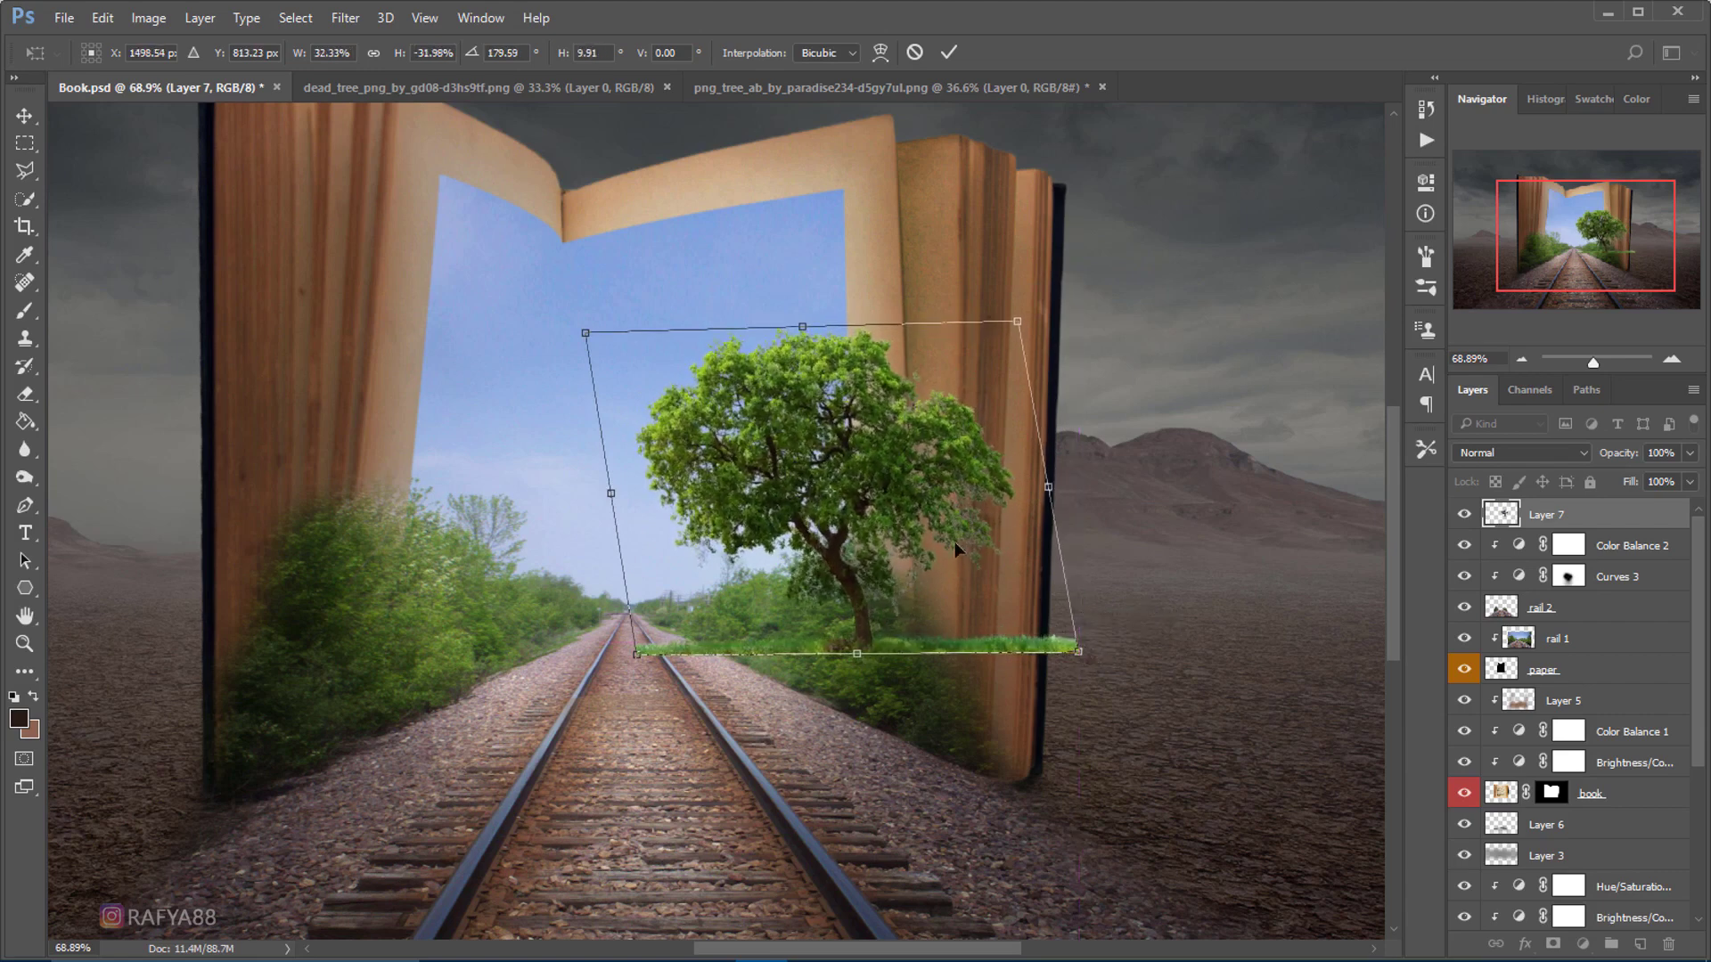
pyautogui.moveTo(895, 491); pyautogui.dragTo(918, 504)
pyautogui.moveTo(914, 504); pyautogui.dragTo(913, 505)
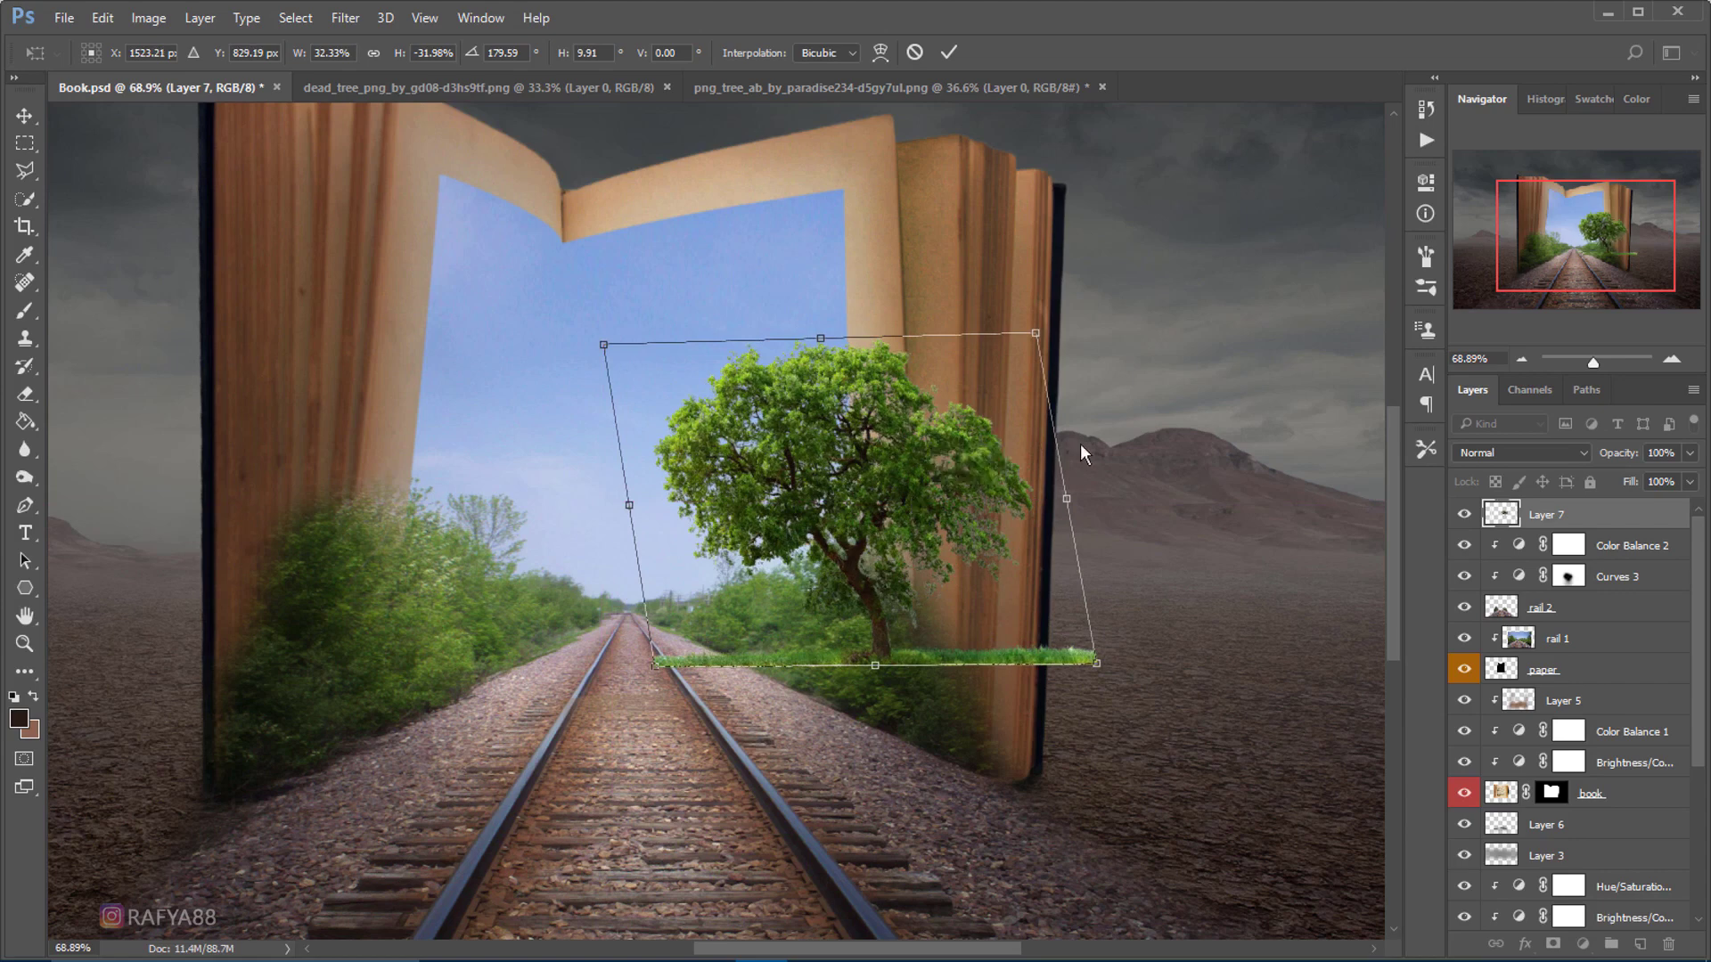
pyautogui.click(950, 55)
pyautogui.scroll(2, 216, 423)
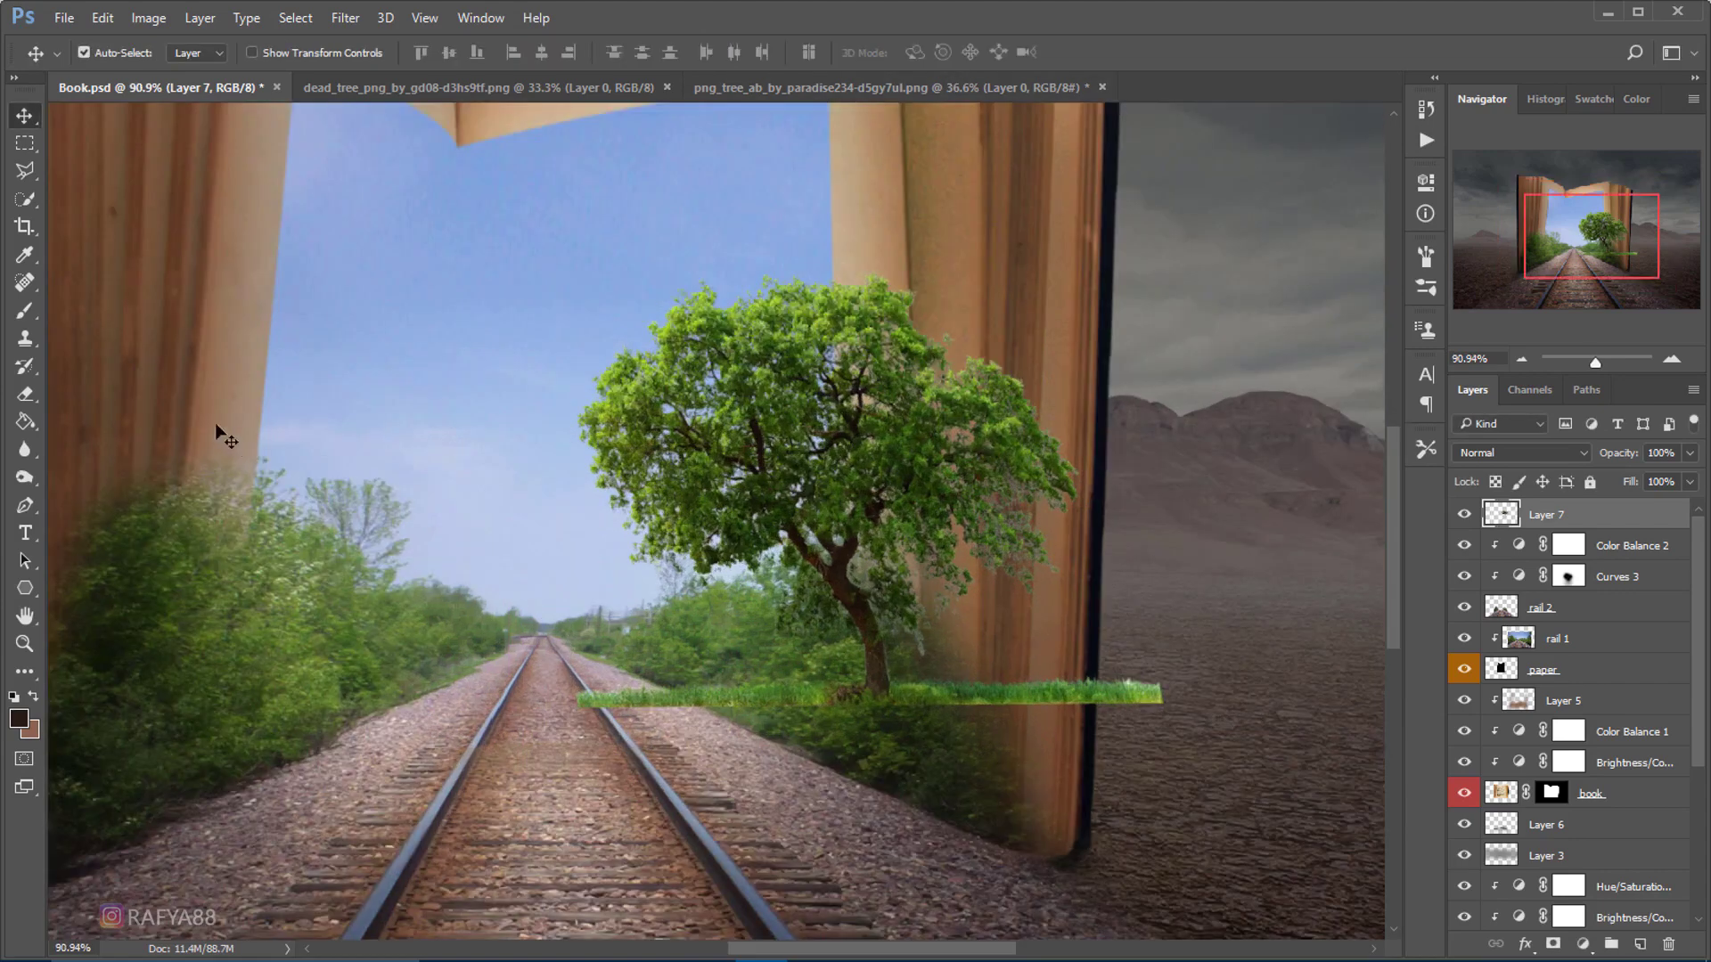
# - Erase the grass strip beneath and left of the tree
pyautogui.click(25, 395)
pyautogui.moveTo(947, 695); pyautogui.dragTo(954, 710)
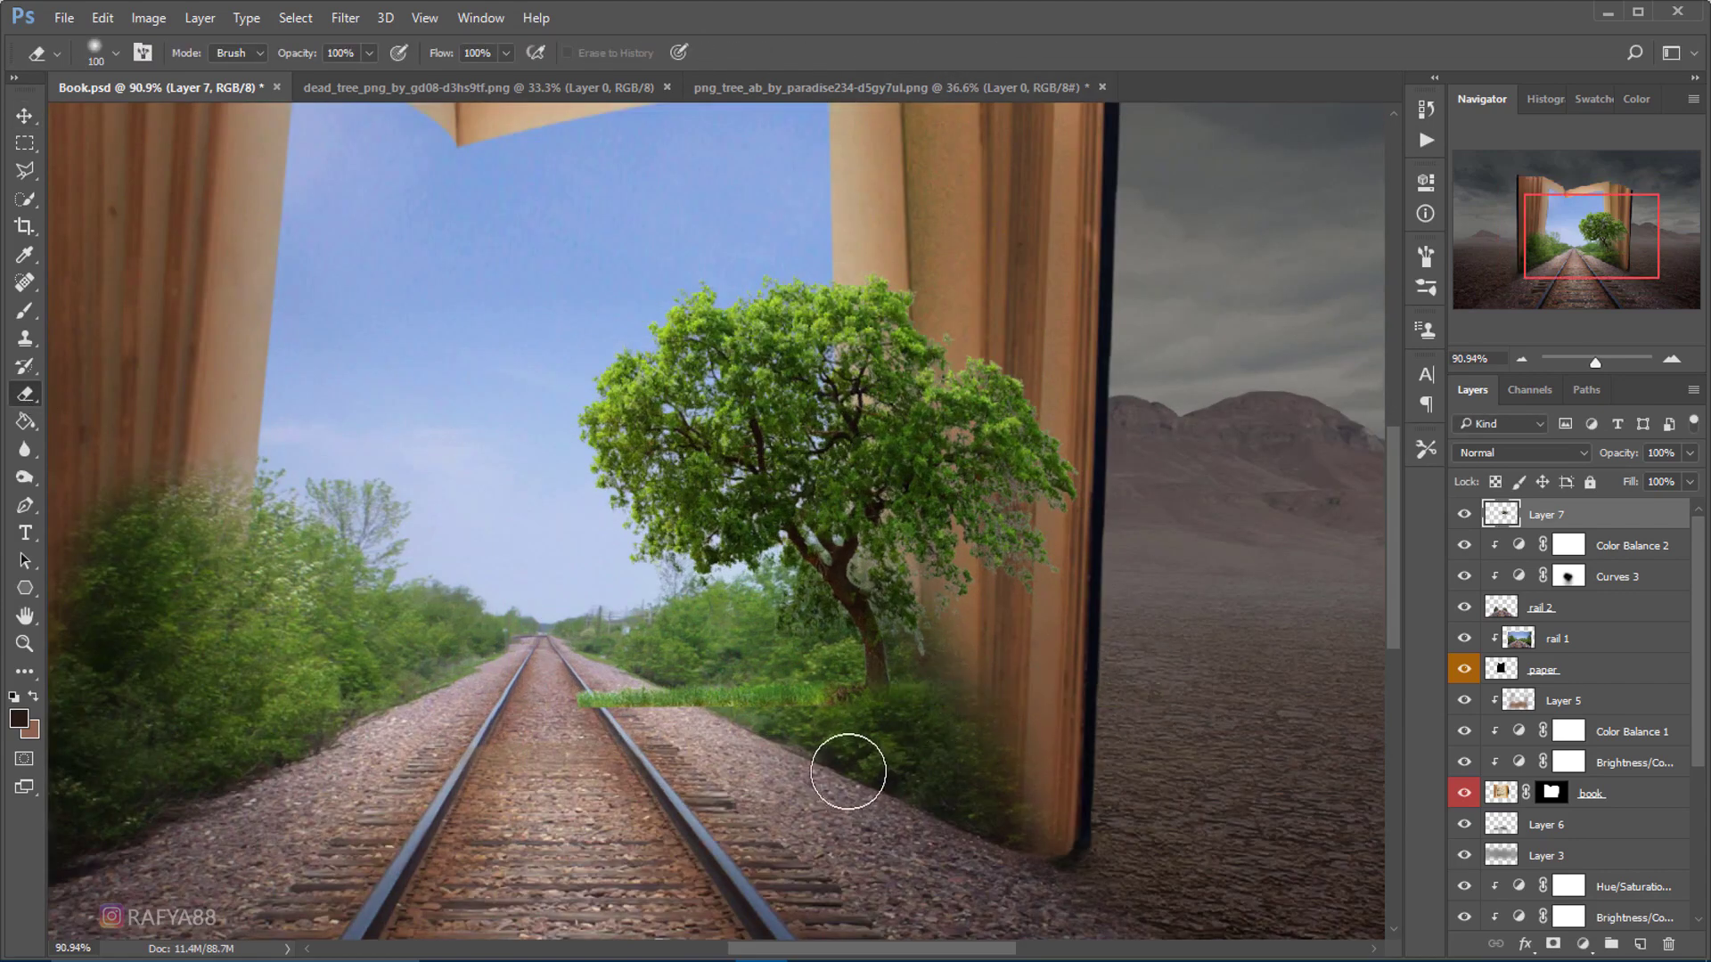
pyautogui.moveTo(781, 710); pyautogui.dragTo(521, 753)
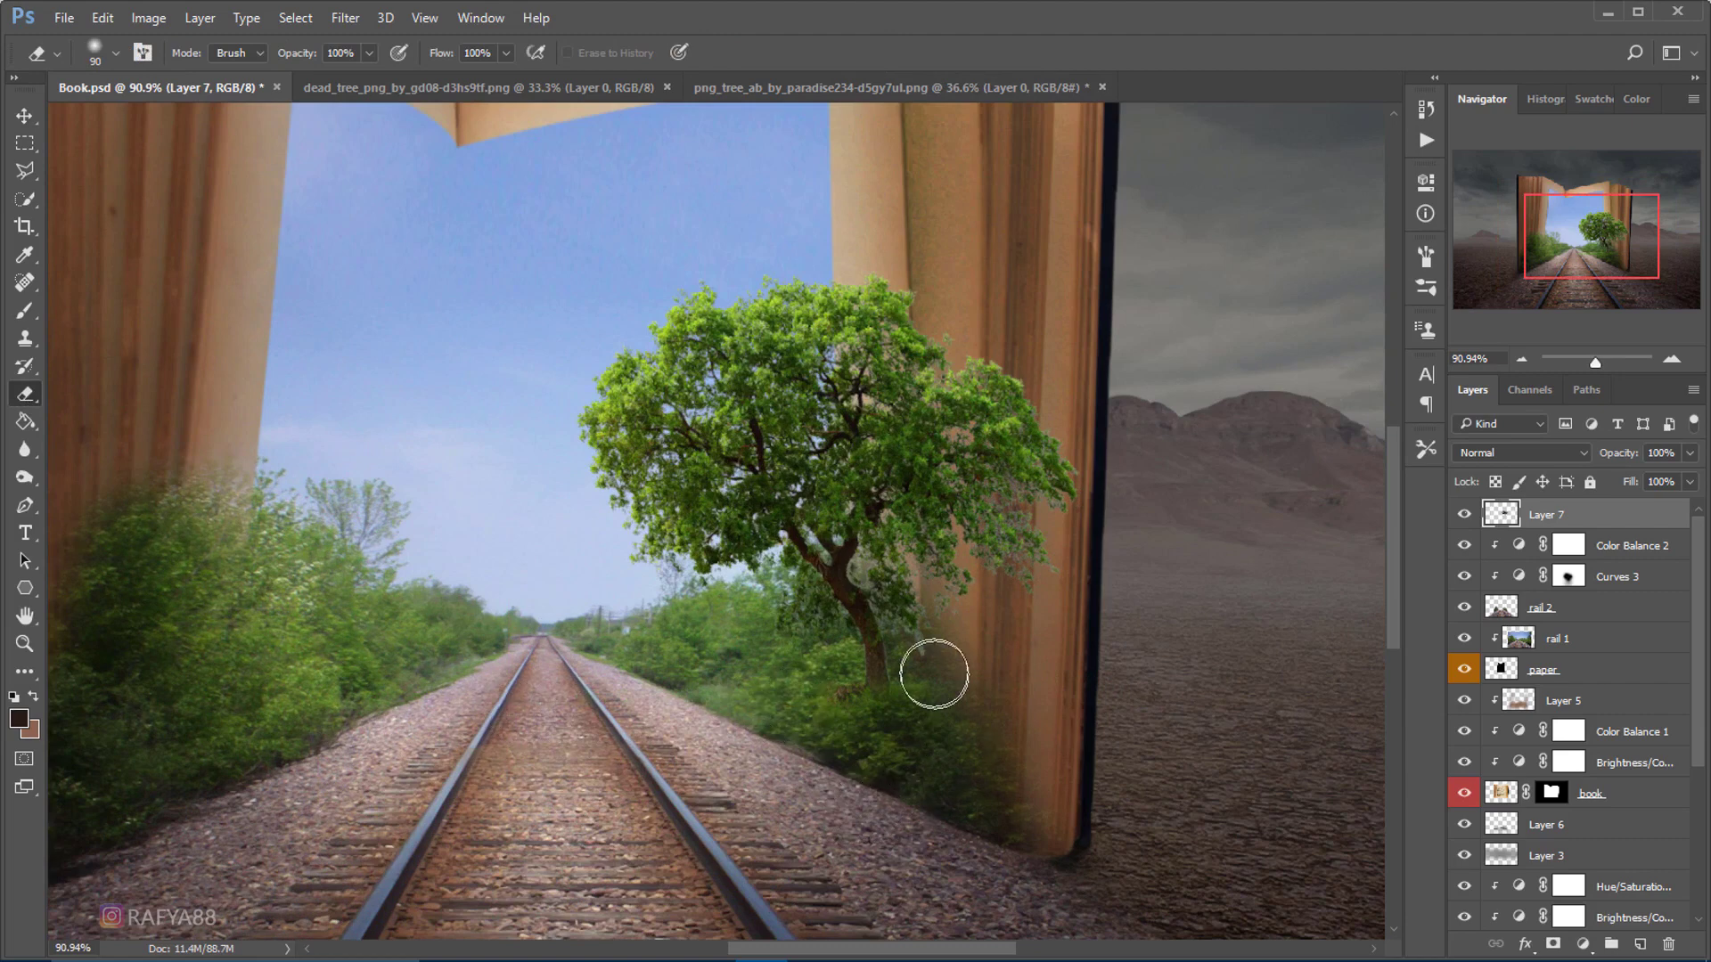
pyautogui.scroll(-2, 937, 651)
pyautogui.scroll(-3, 918, 534)
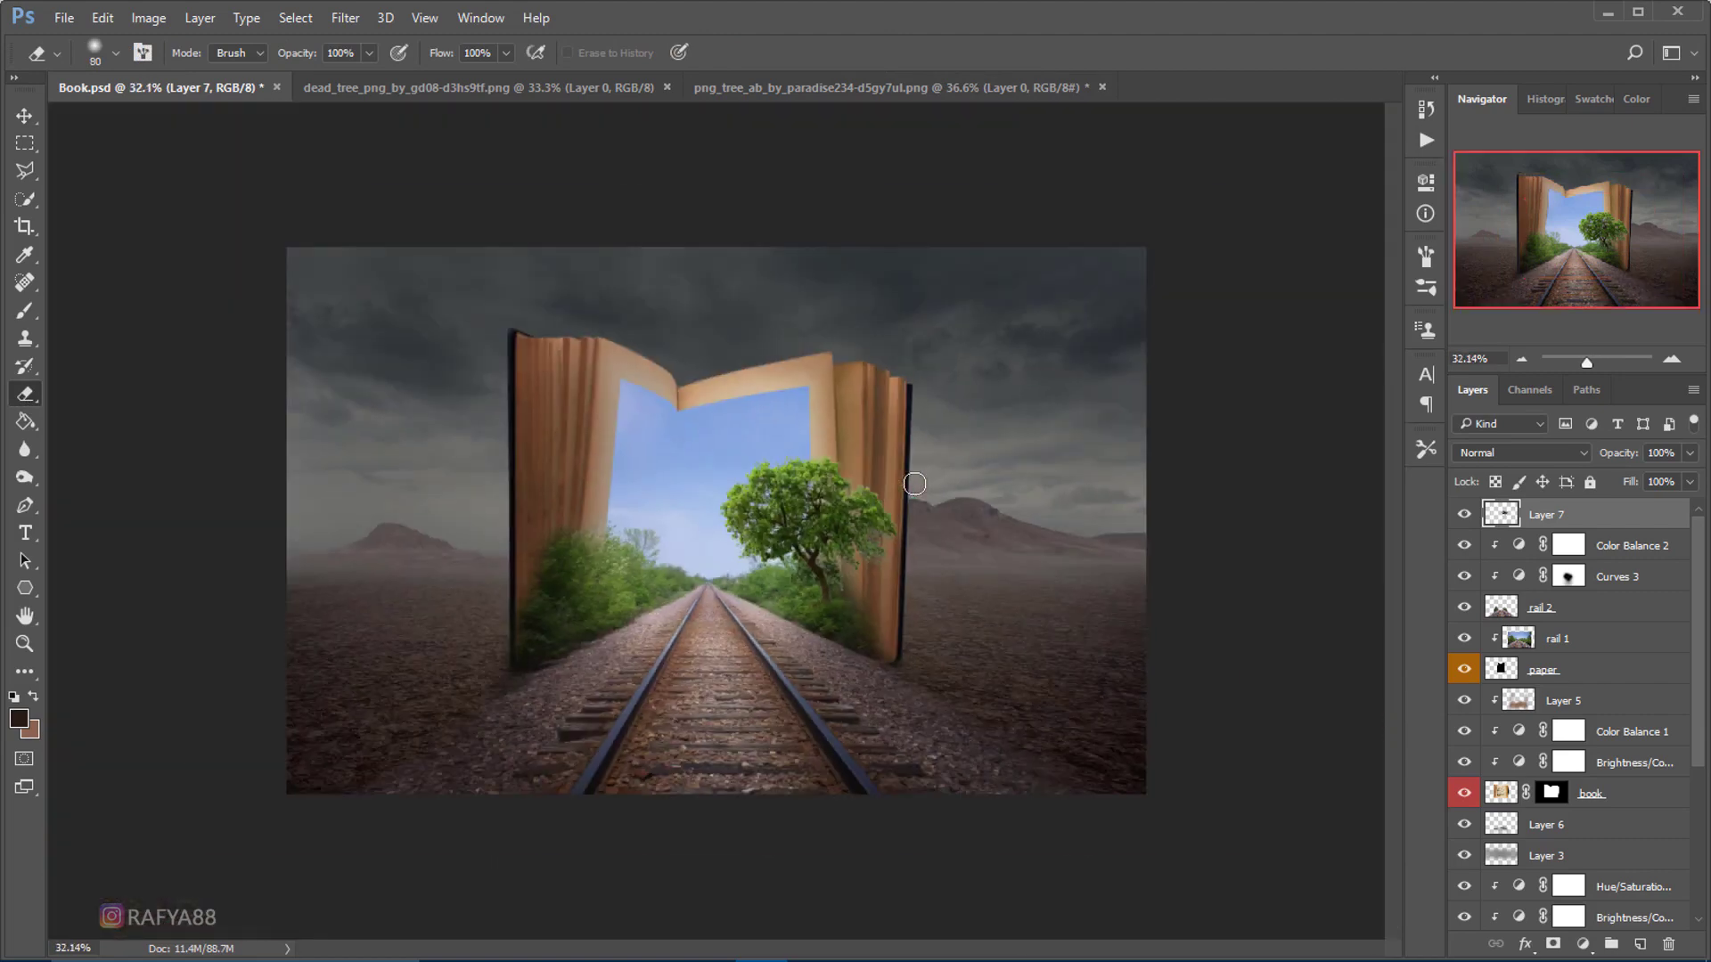
pyautogui.scroll(1, 945, 505)
pyautogui.scroll(2, 946, 505)
# - Scale the tree to about 88% and rotate it about 2 degrees
pyautogui.hotkey('ctrl', 't')
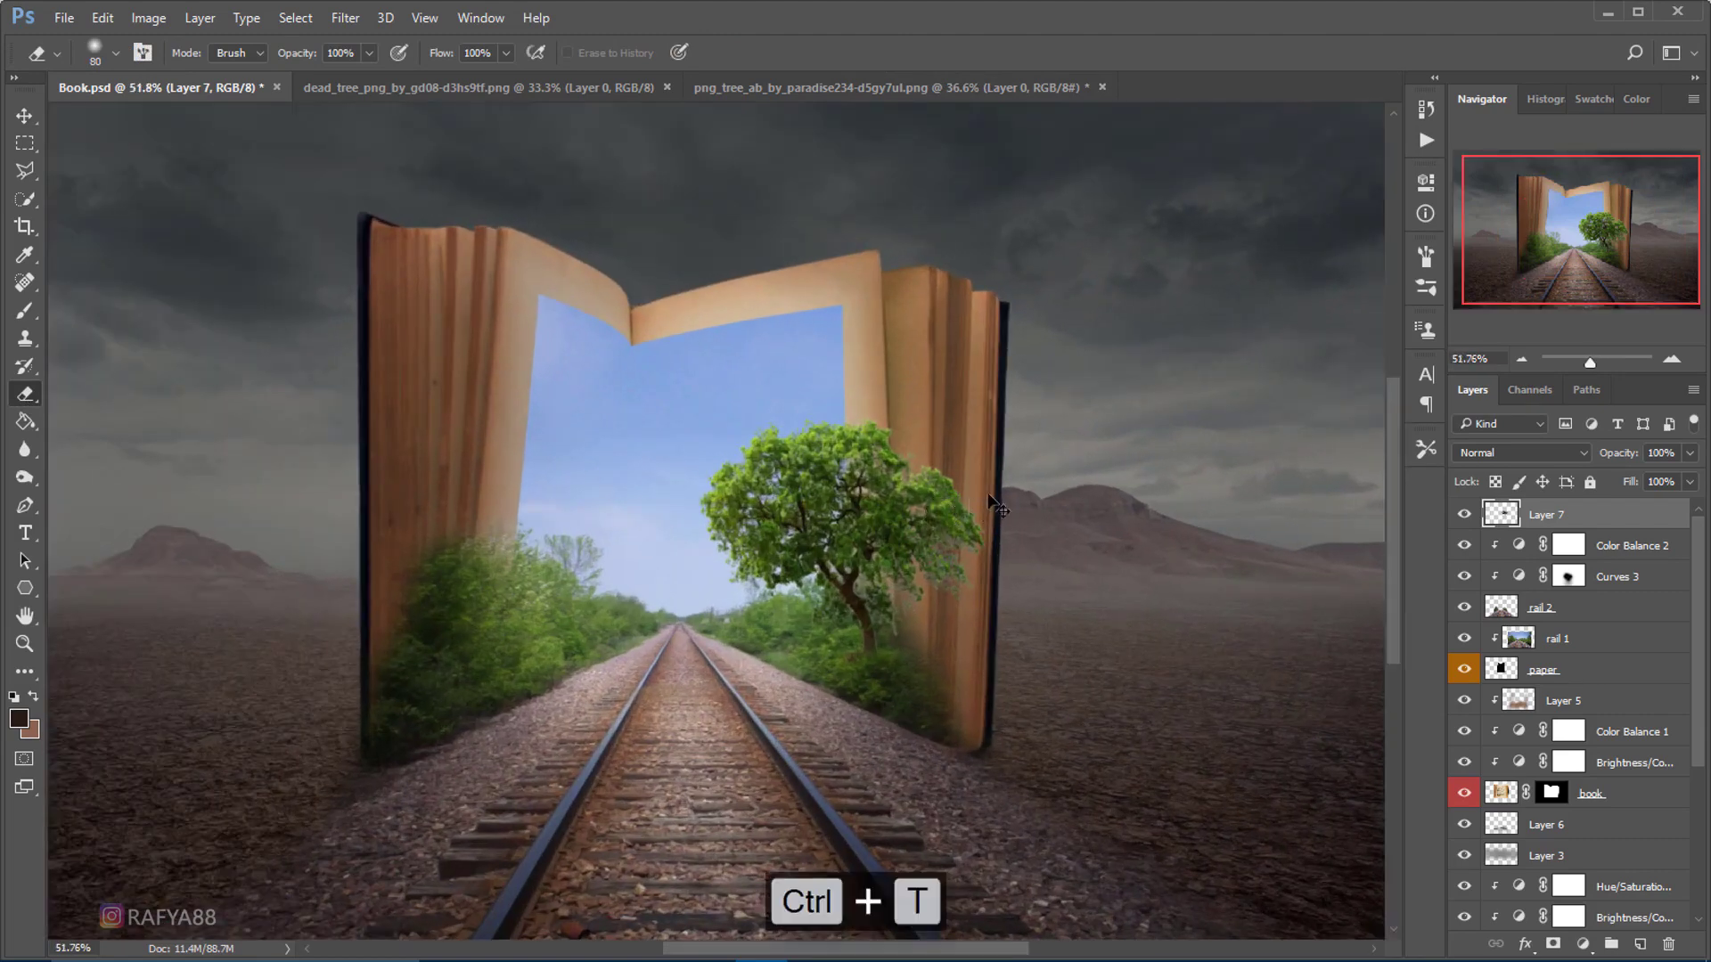
pyautogui.moveTo(1024, 426); pyautogui.dragTo(973, 476)
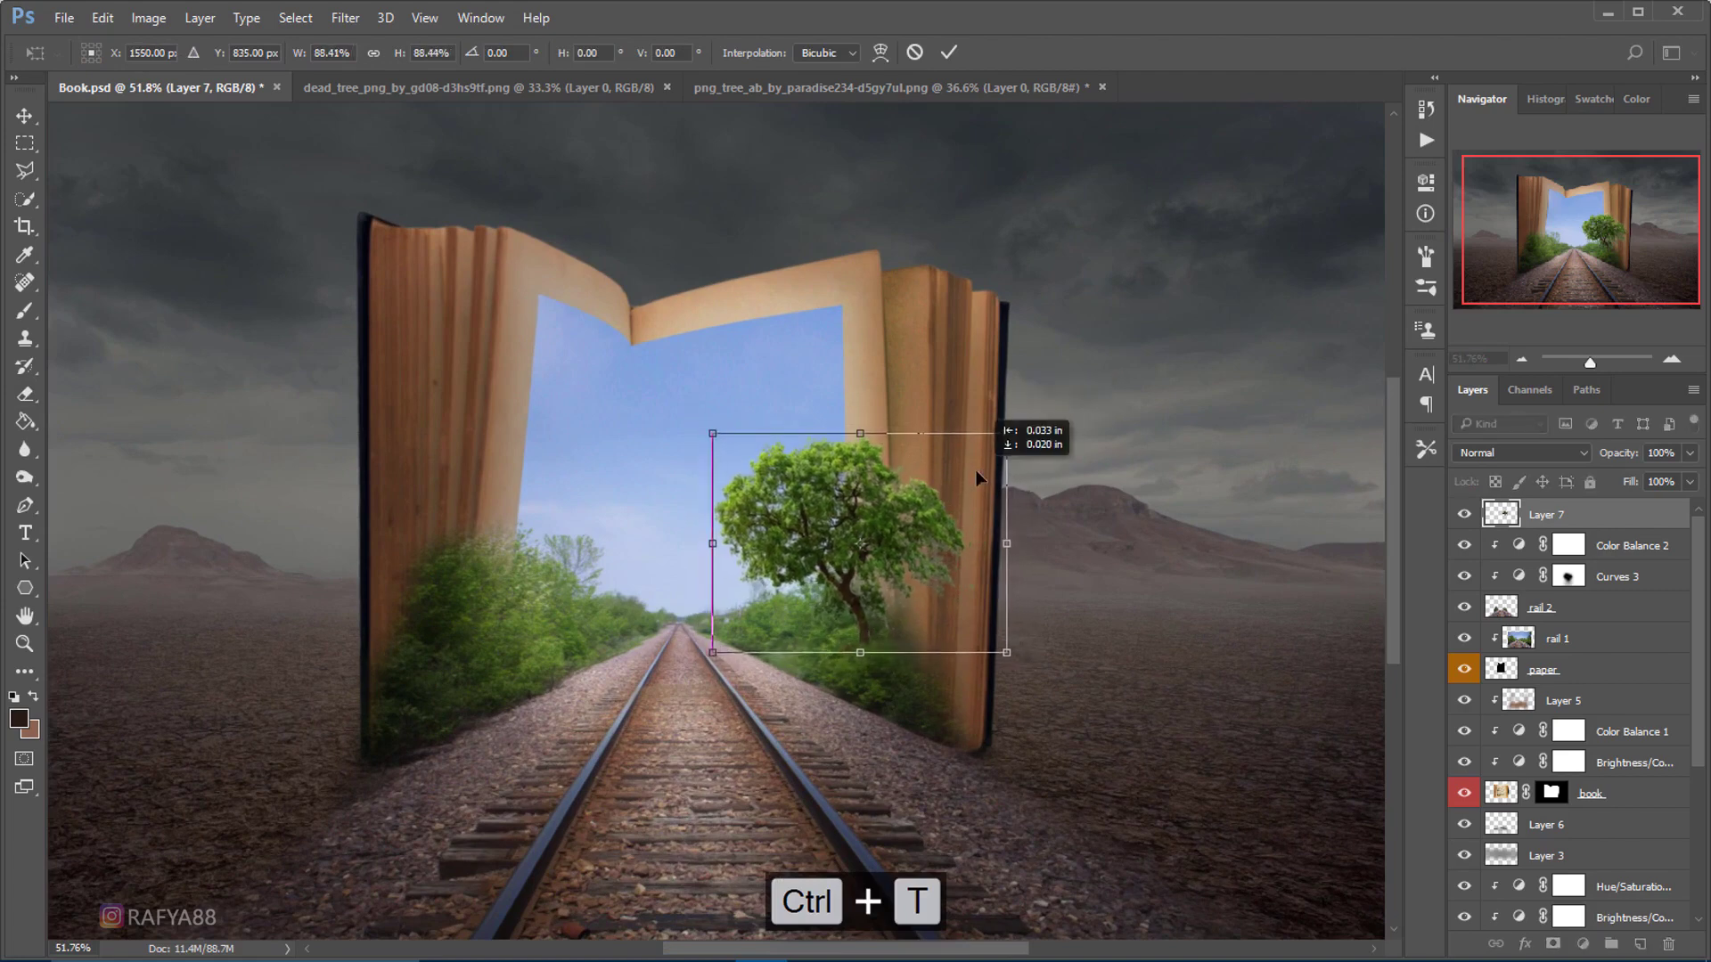
pyautogui.scroll(-3, 1020, 489)
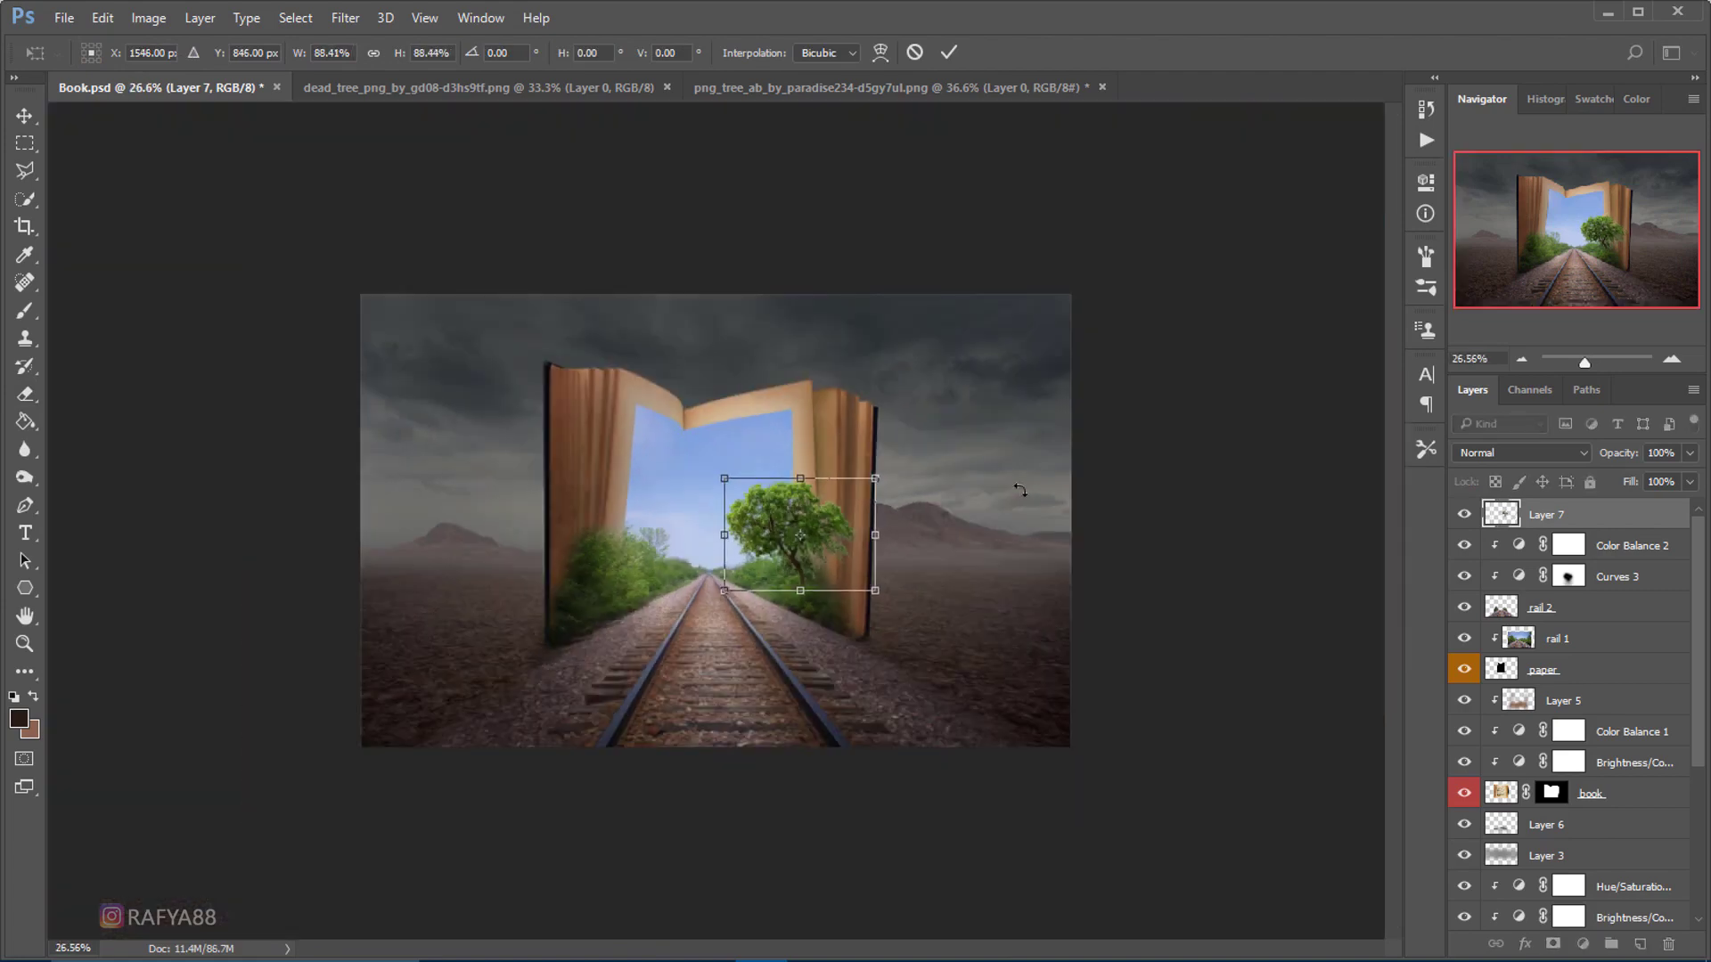
pyautogui.moveTo(1009, 467); pyautogui.dragTo(1011, 475)
pyautogui.scroll(3, 848, 576)
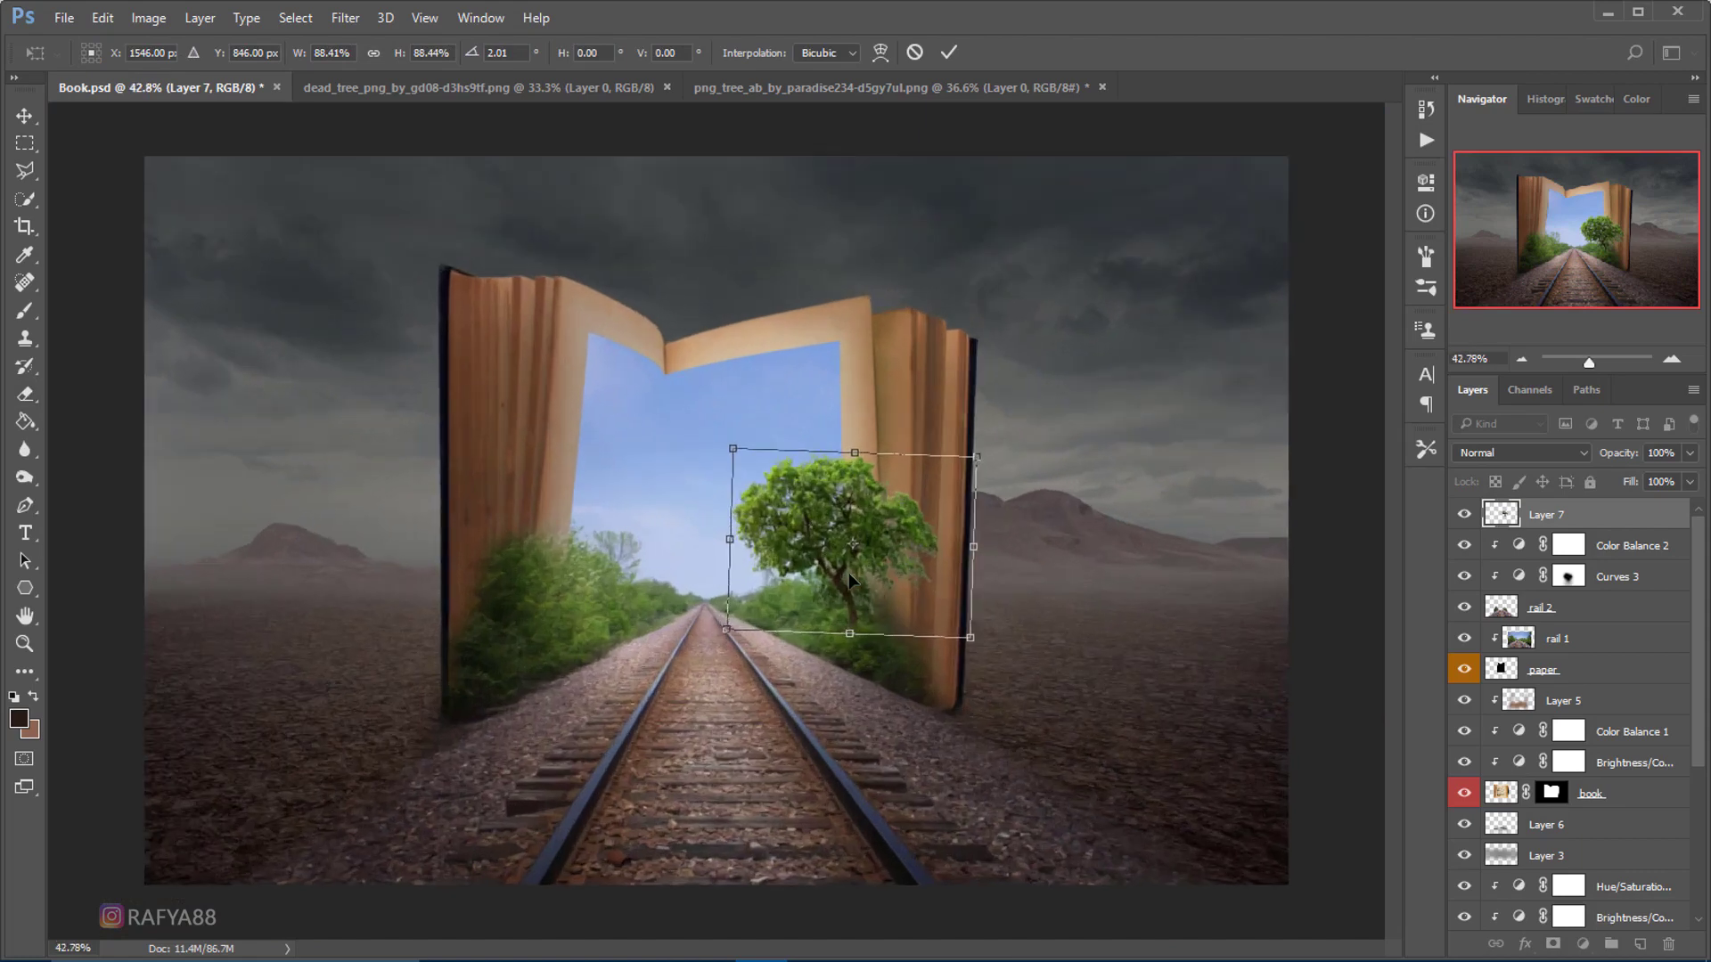
# - Burn the bushes and page edge below the tree with a 400 px brush, naming the layer tree
pyautogui.press('Return')
pyautogui.press('o')
pyautogui.scroll(2, 916, 565)
pyautogui.scroll(1, 916, 565)
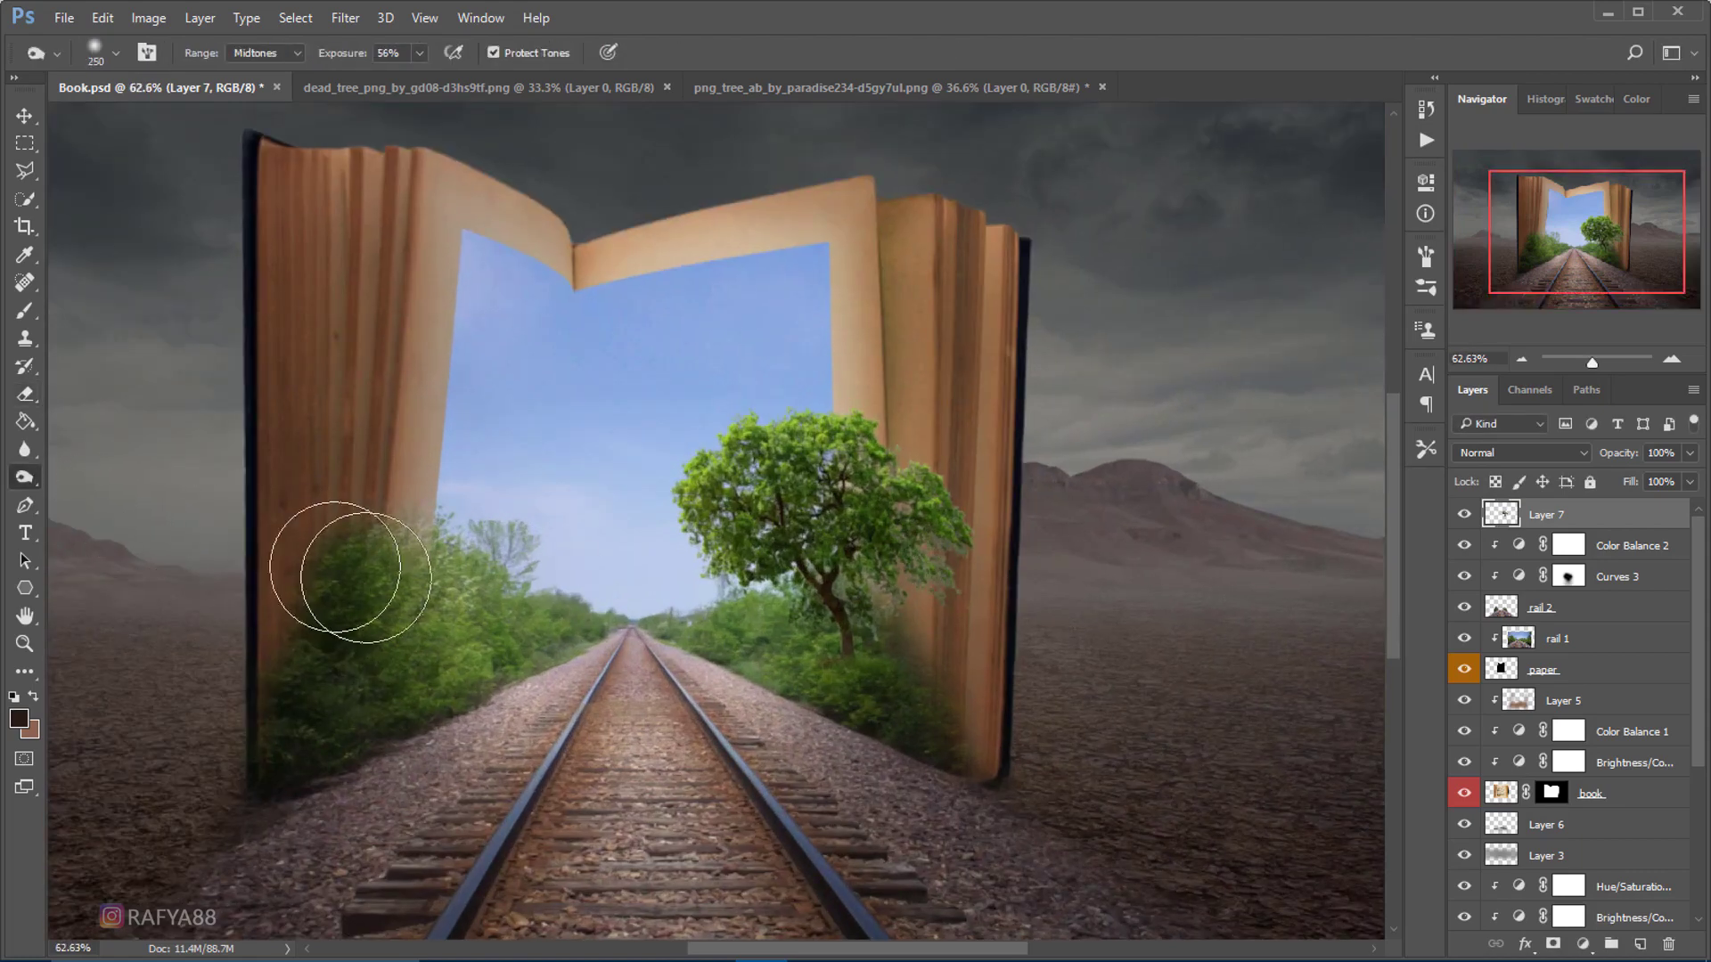
pyautogui.press(']')
pyautogui.press(']')
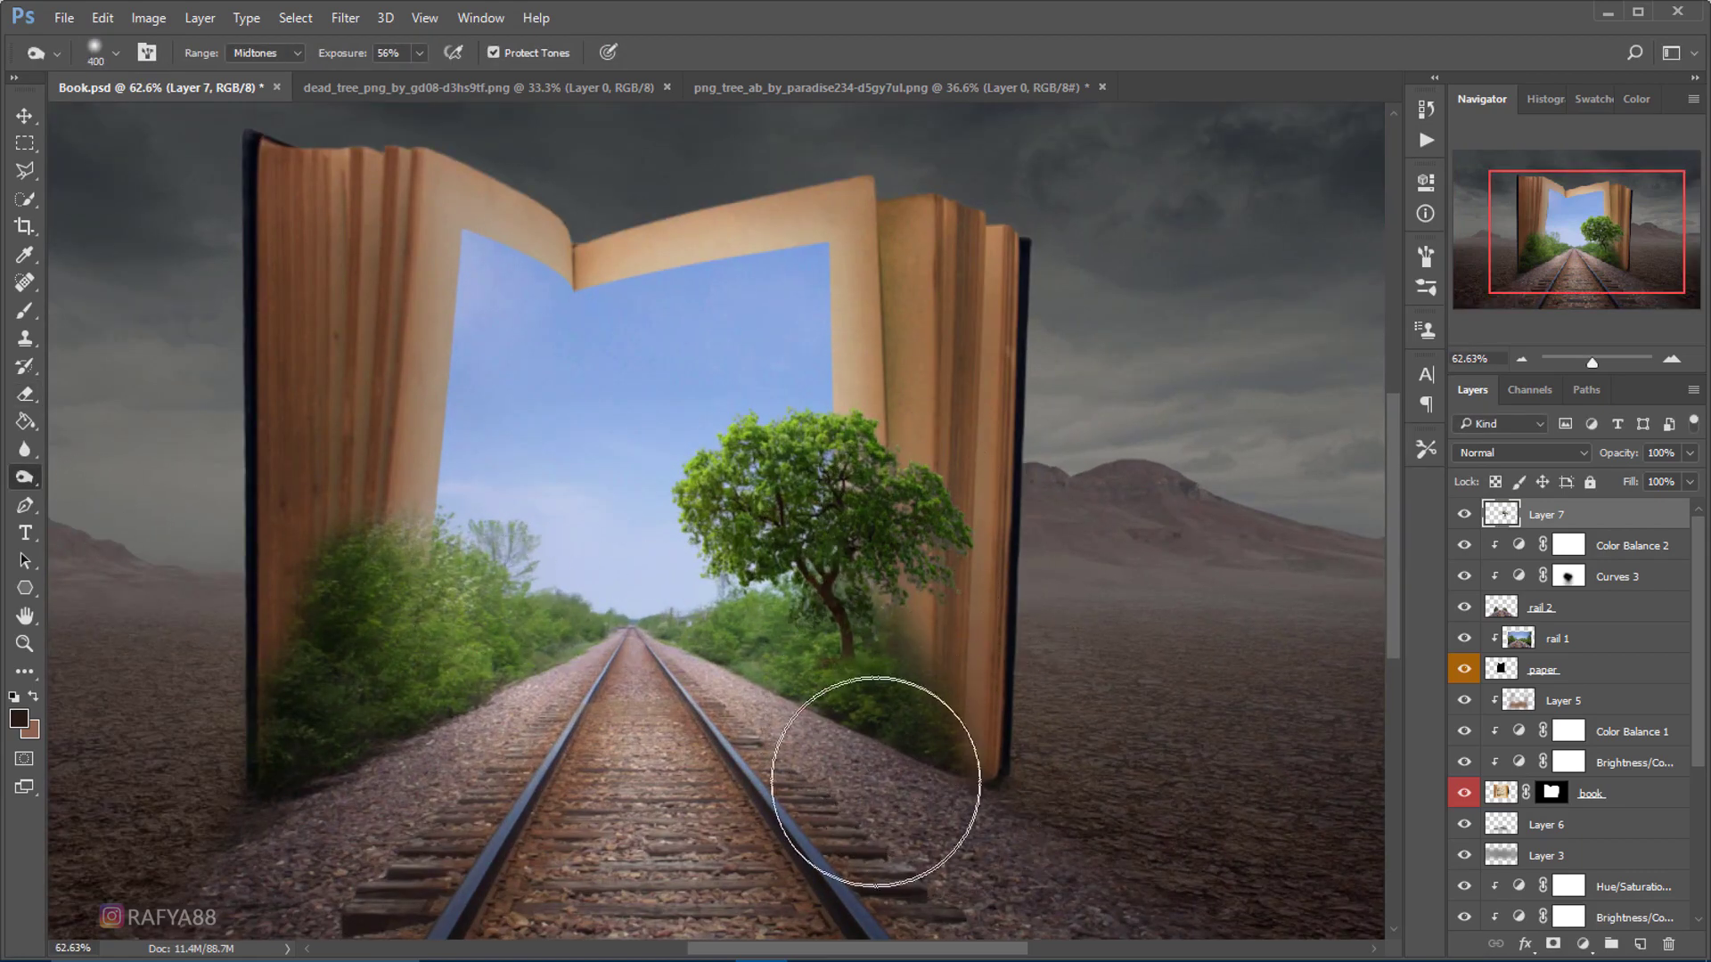
pyautogui.moveTo(945, 636); pyautogui.dragTo(917, 783)
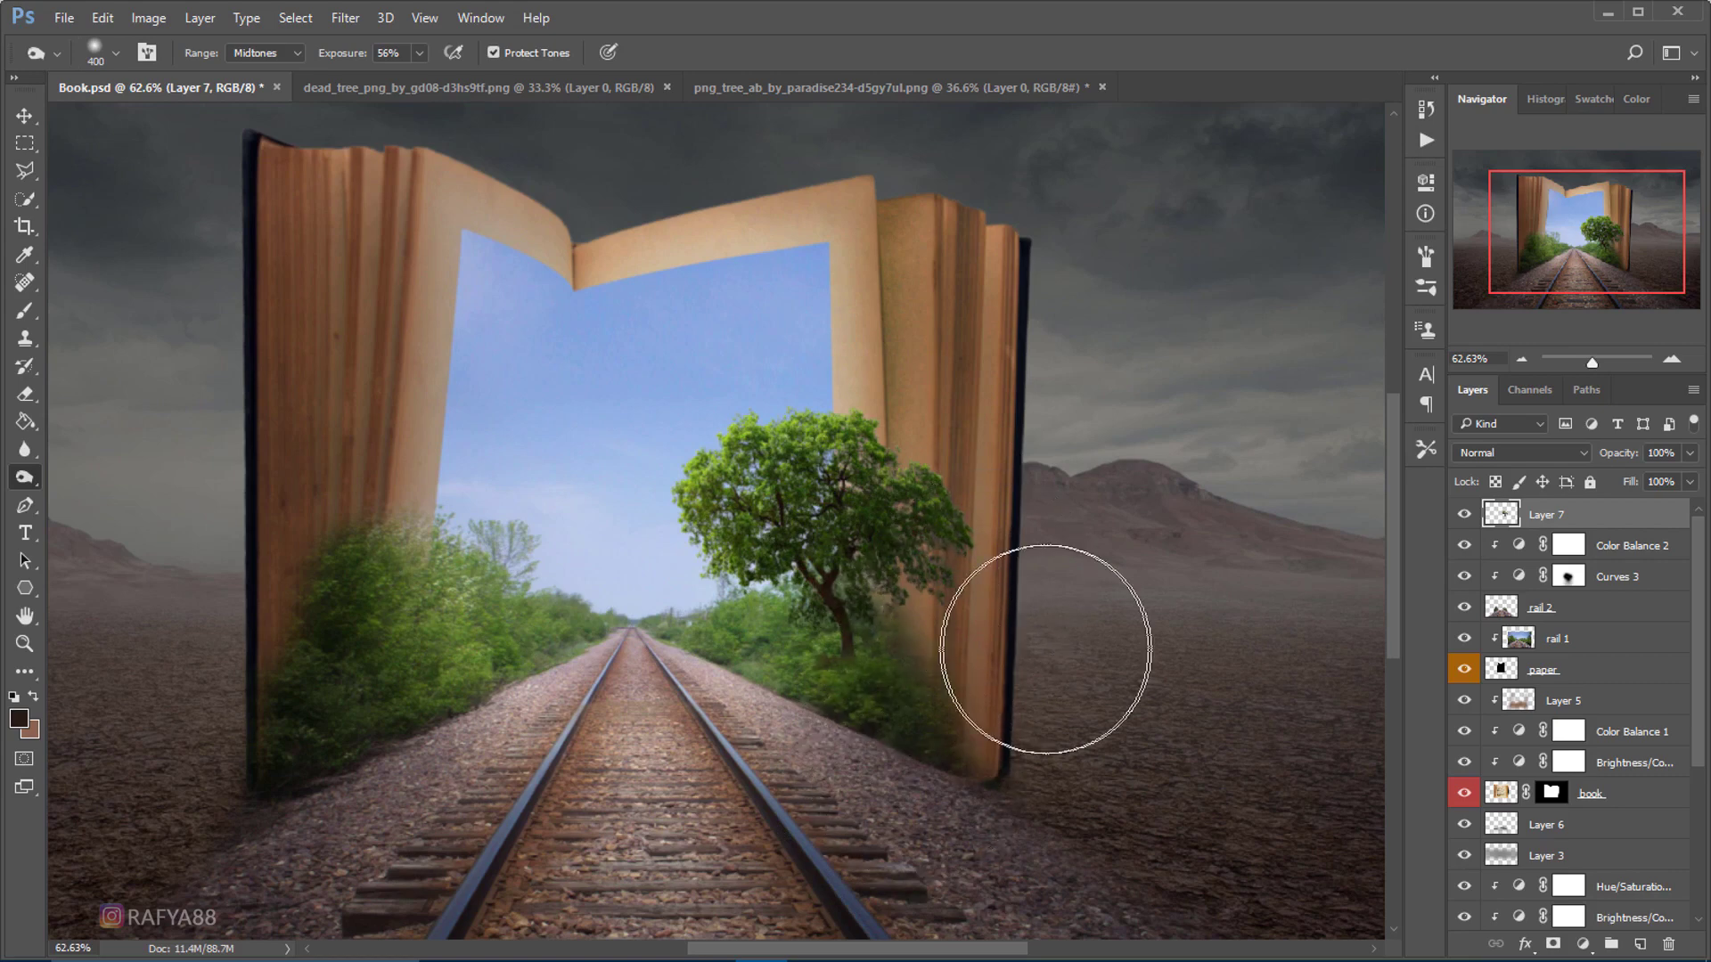
pyautogui.scroll(-6, 961, 249)
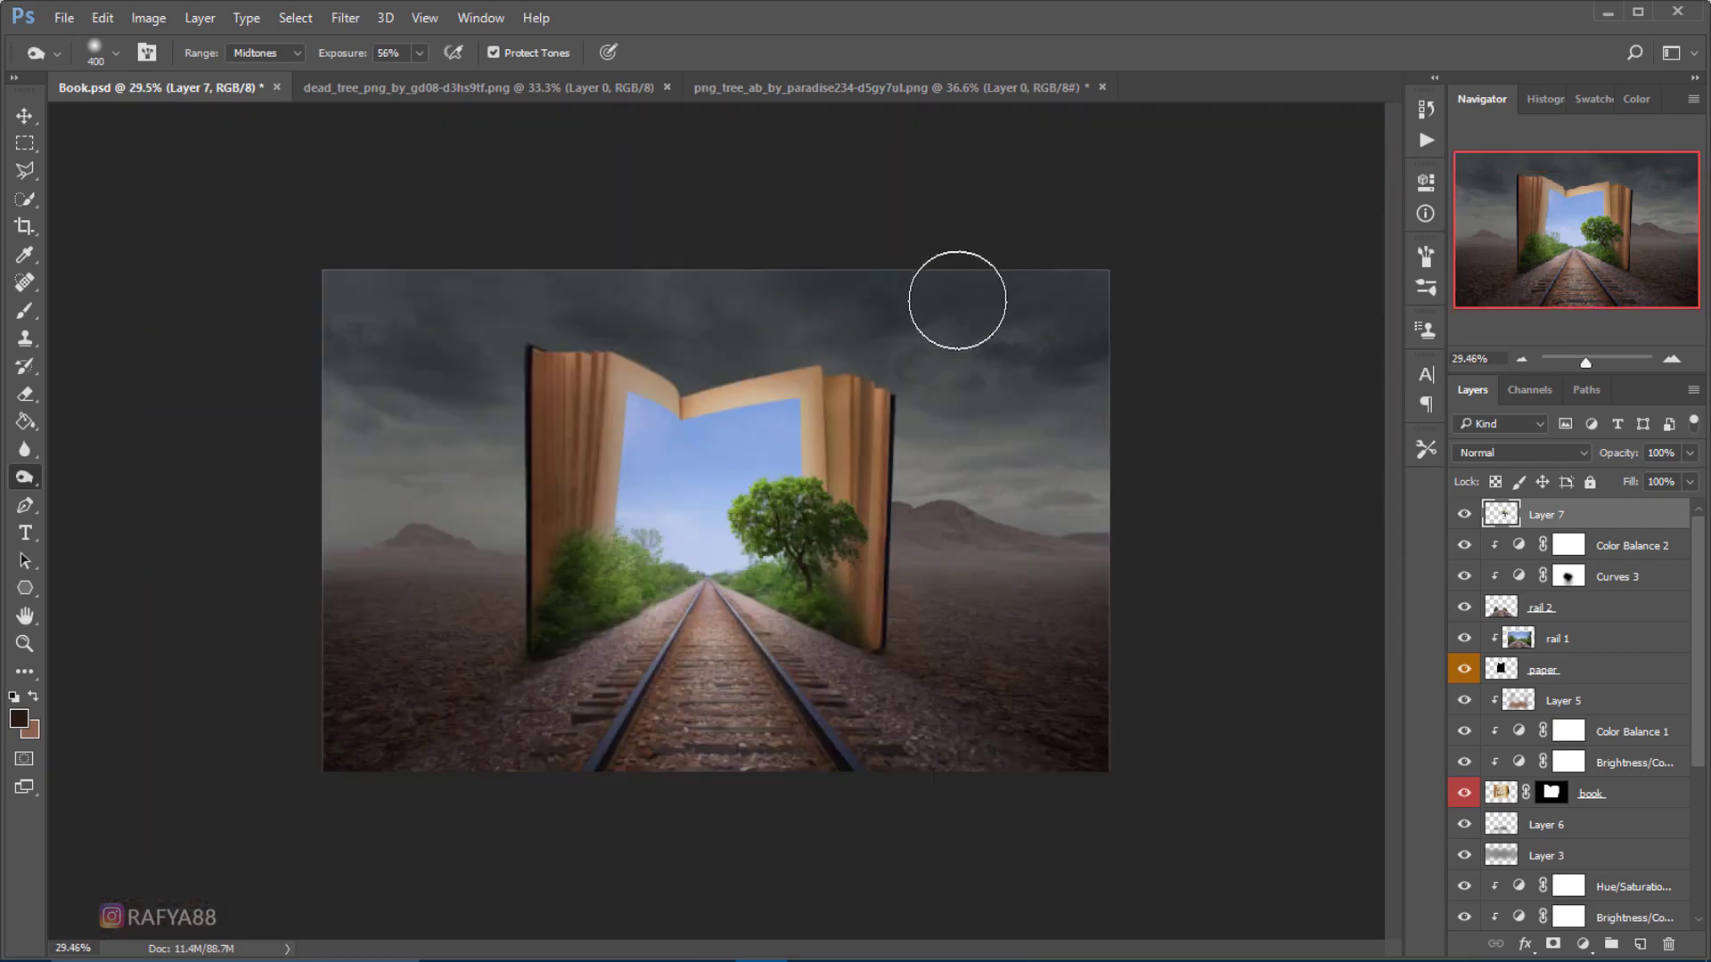
pyautogui.scroll(3, 787, 385)
pyautogui.write('tree')
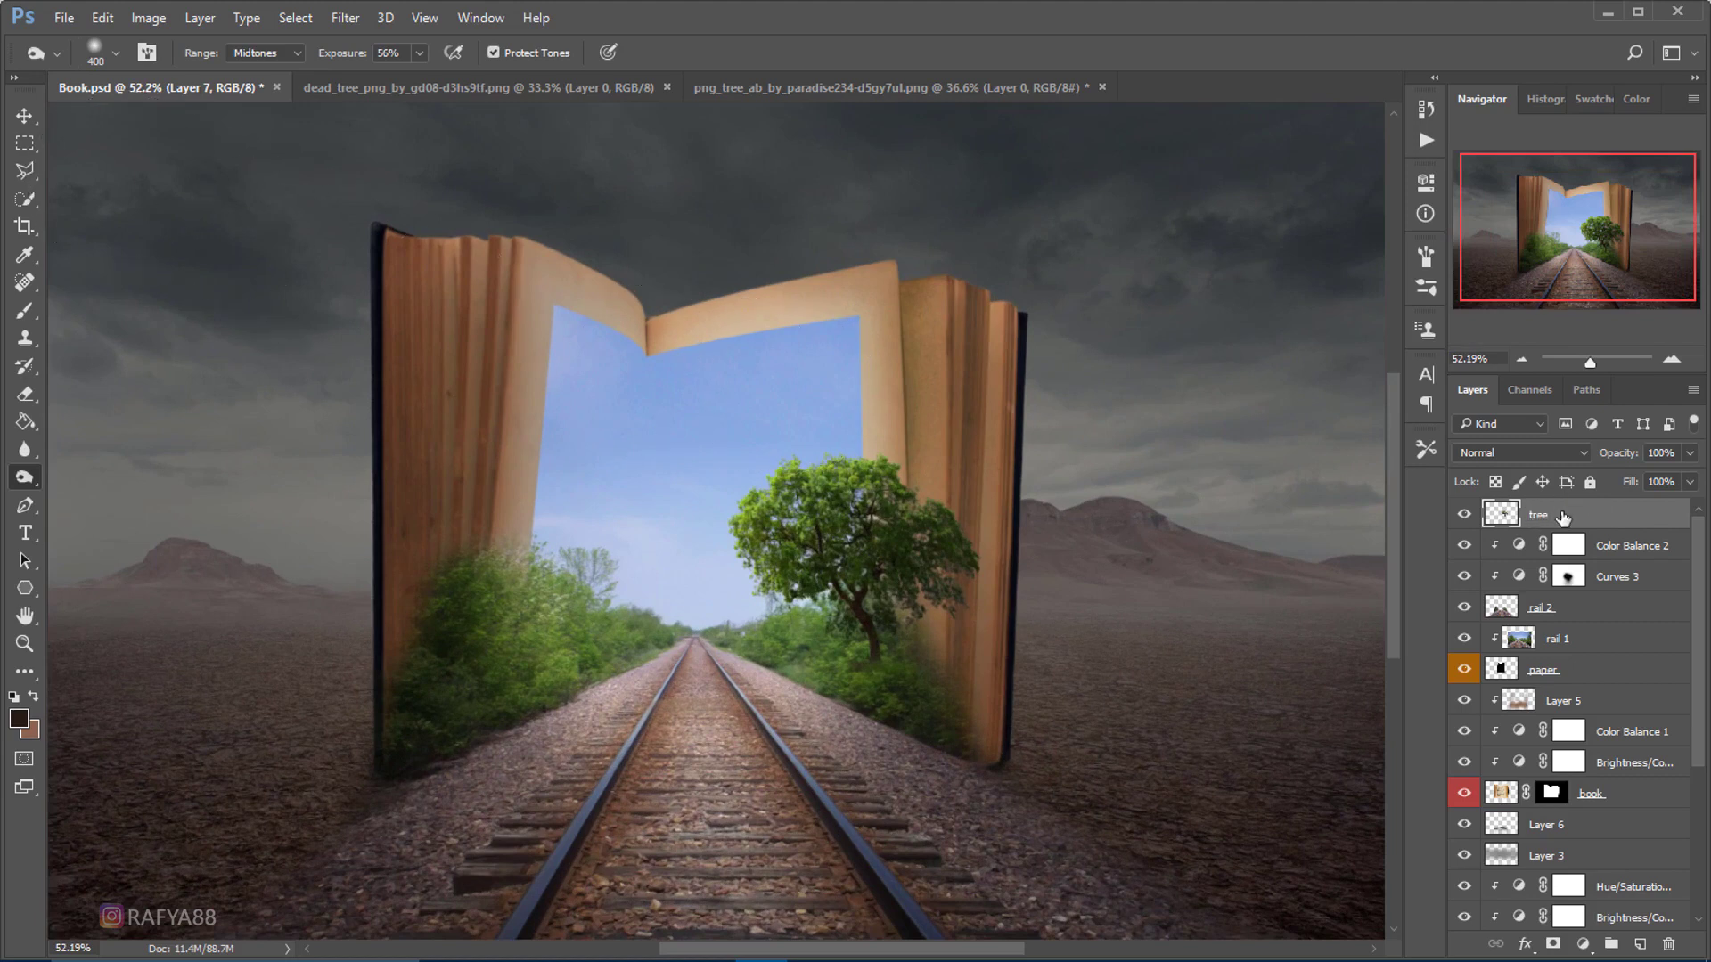
pyautogui.click(1563, 517)
# - Bring the dead_tree image into Book.psd and place its layer below the book
pyautogui.press('v')
pyautogui.click(731, 88)
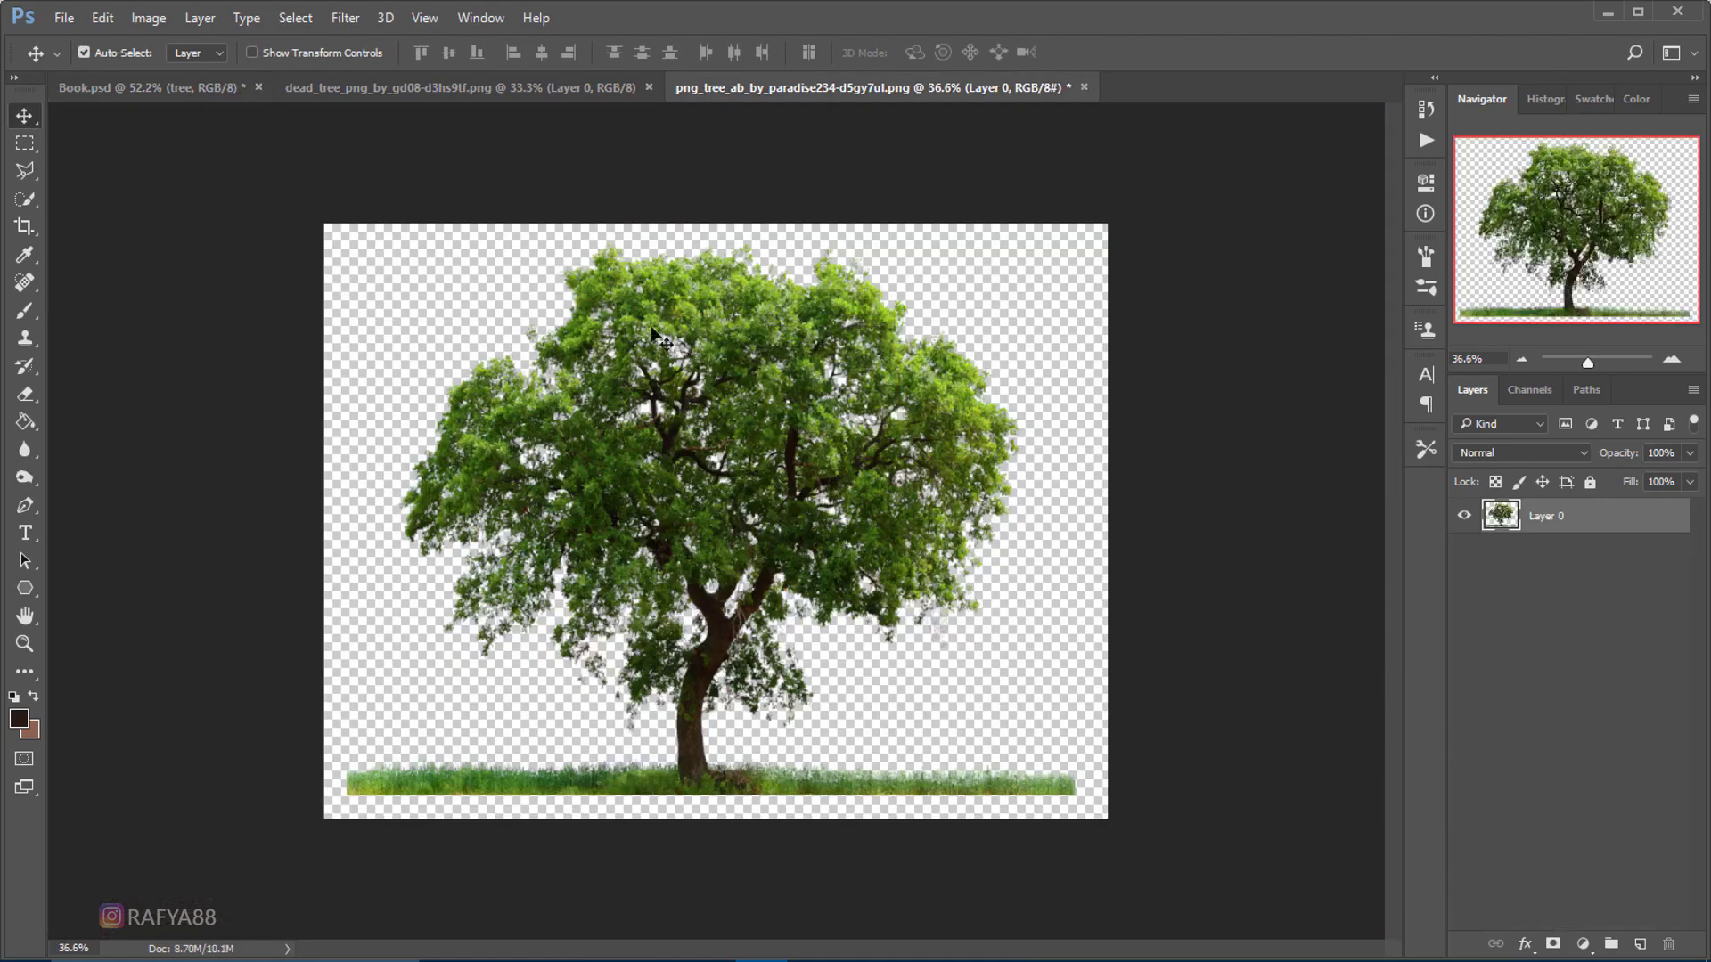
pyautogui.click(595, 87)
pyautogui.moveTo(692, 313); pyautogui.dragTo(686, 457)
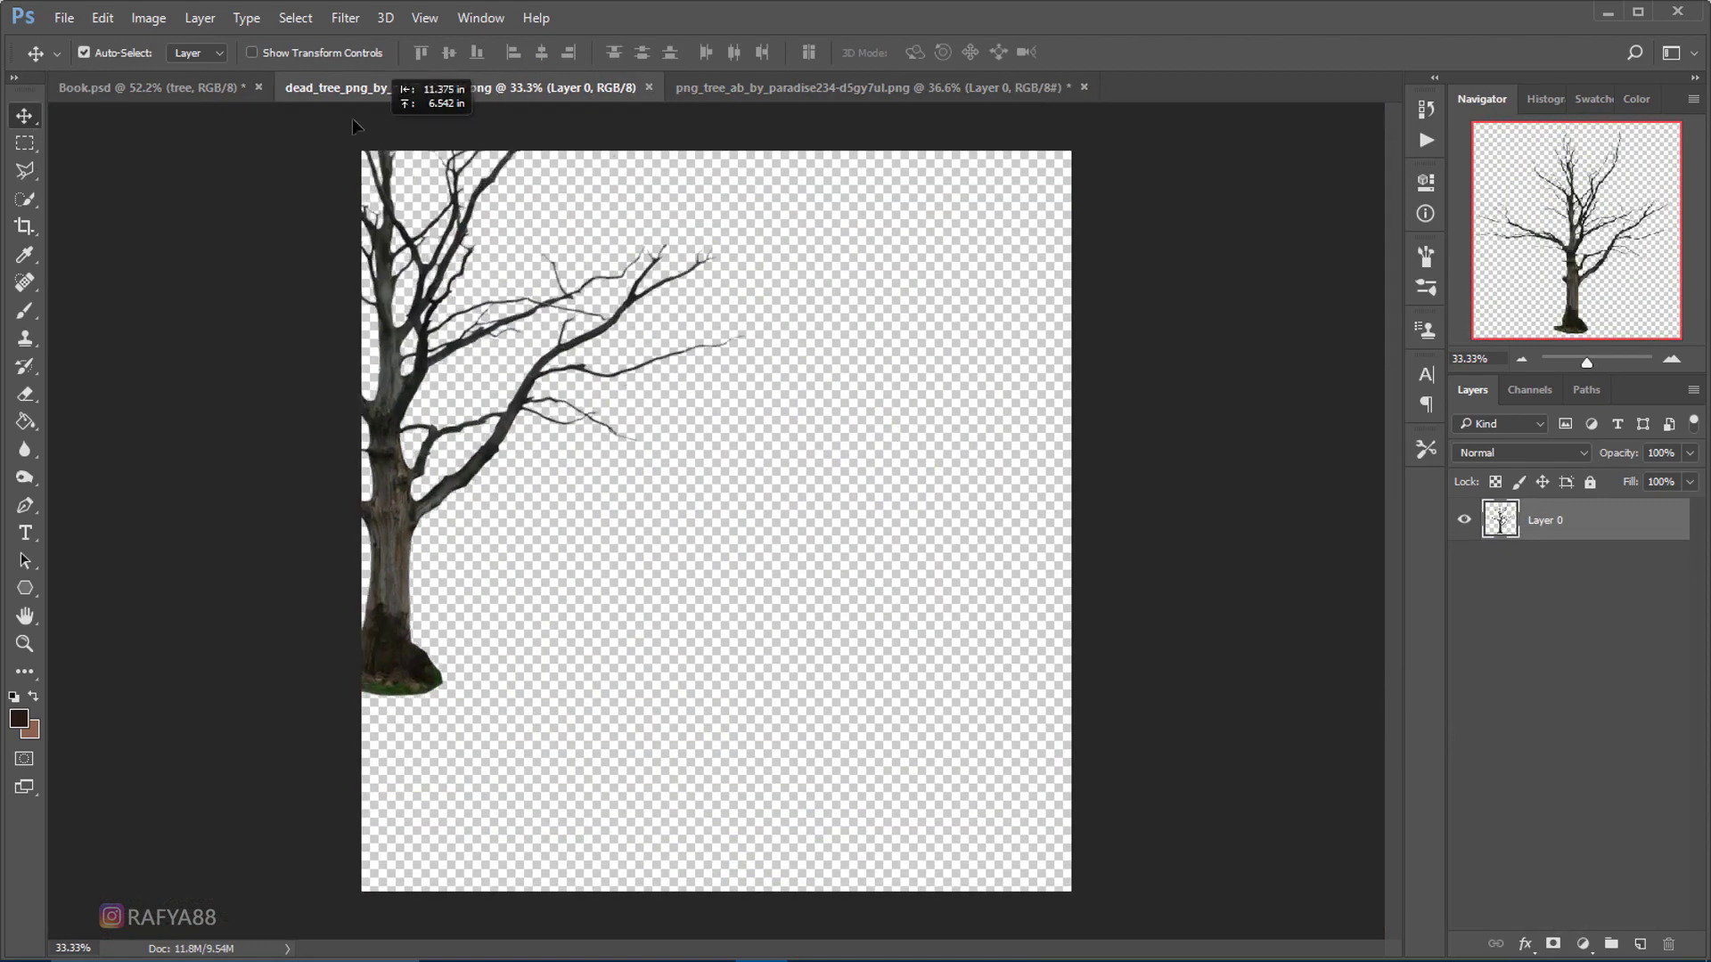
pyautogui.scroll(-3, 822, 415)
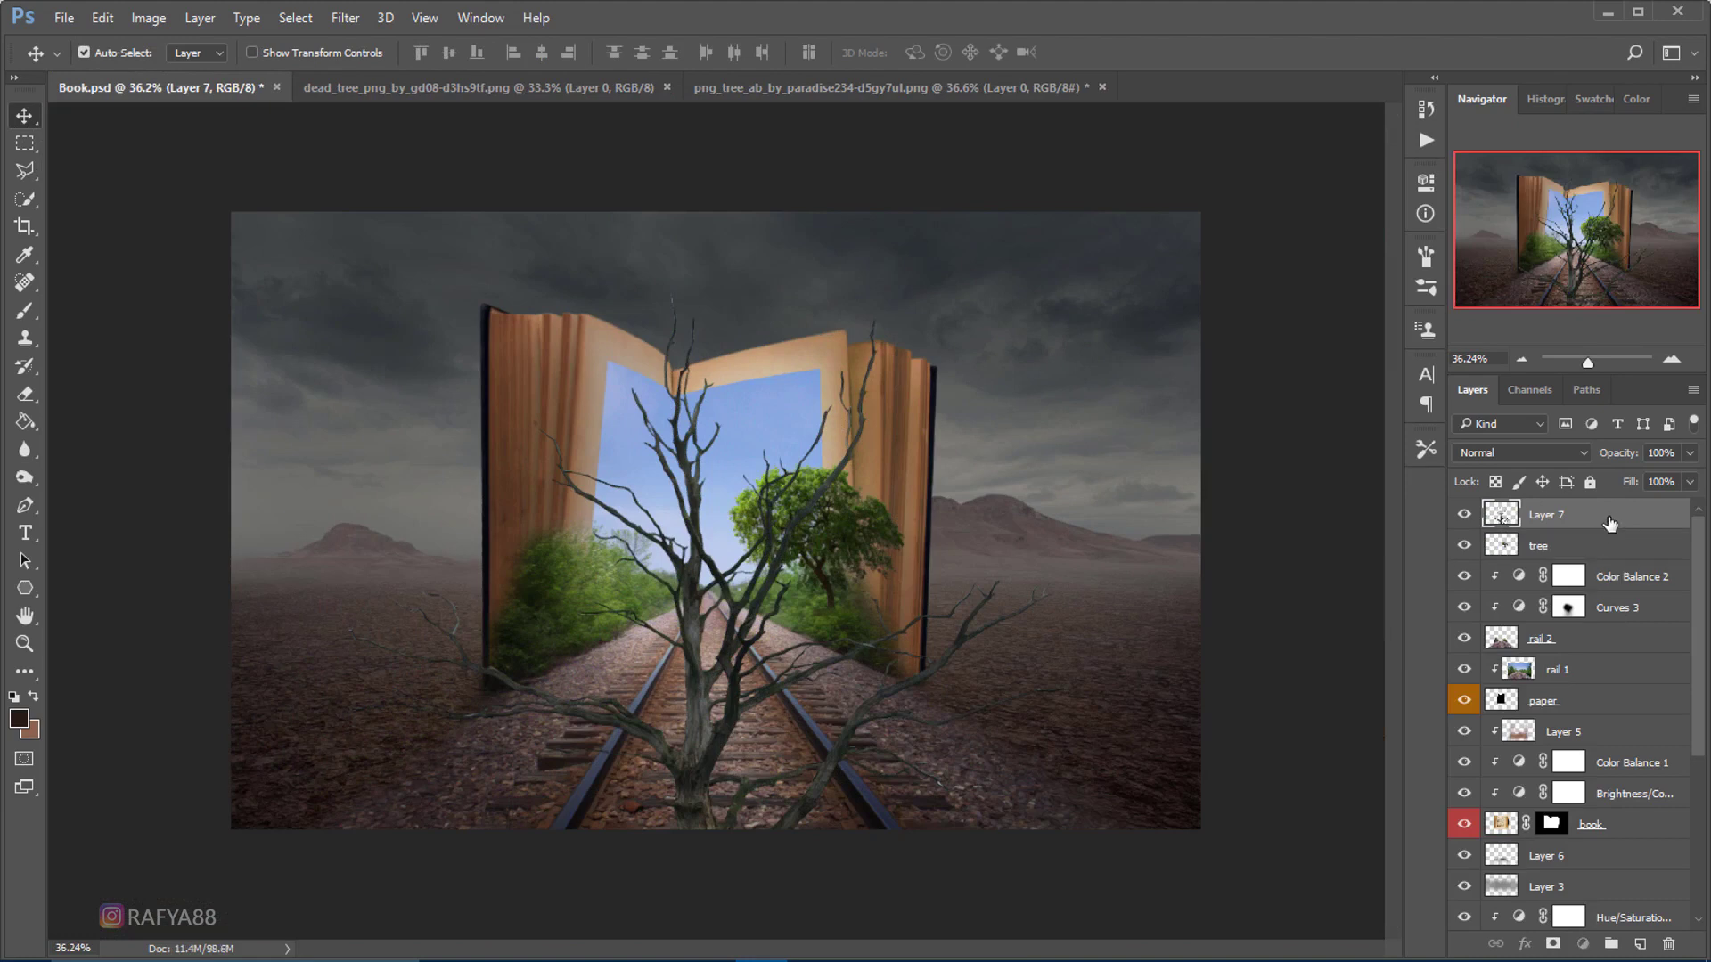
pyautogui.moveTo(1610, 523)
pyautogui.mouseDown()
pyautogui.moveTo(1628, 829)
pyautogui.moveTo(1670, 835)
pyautogui.mouseUp()
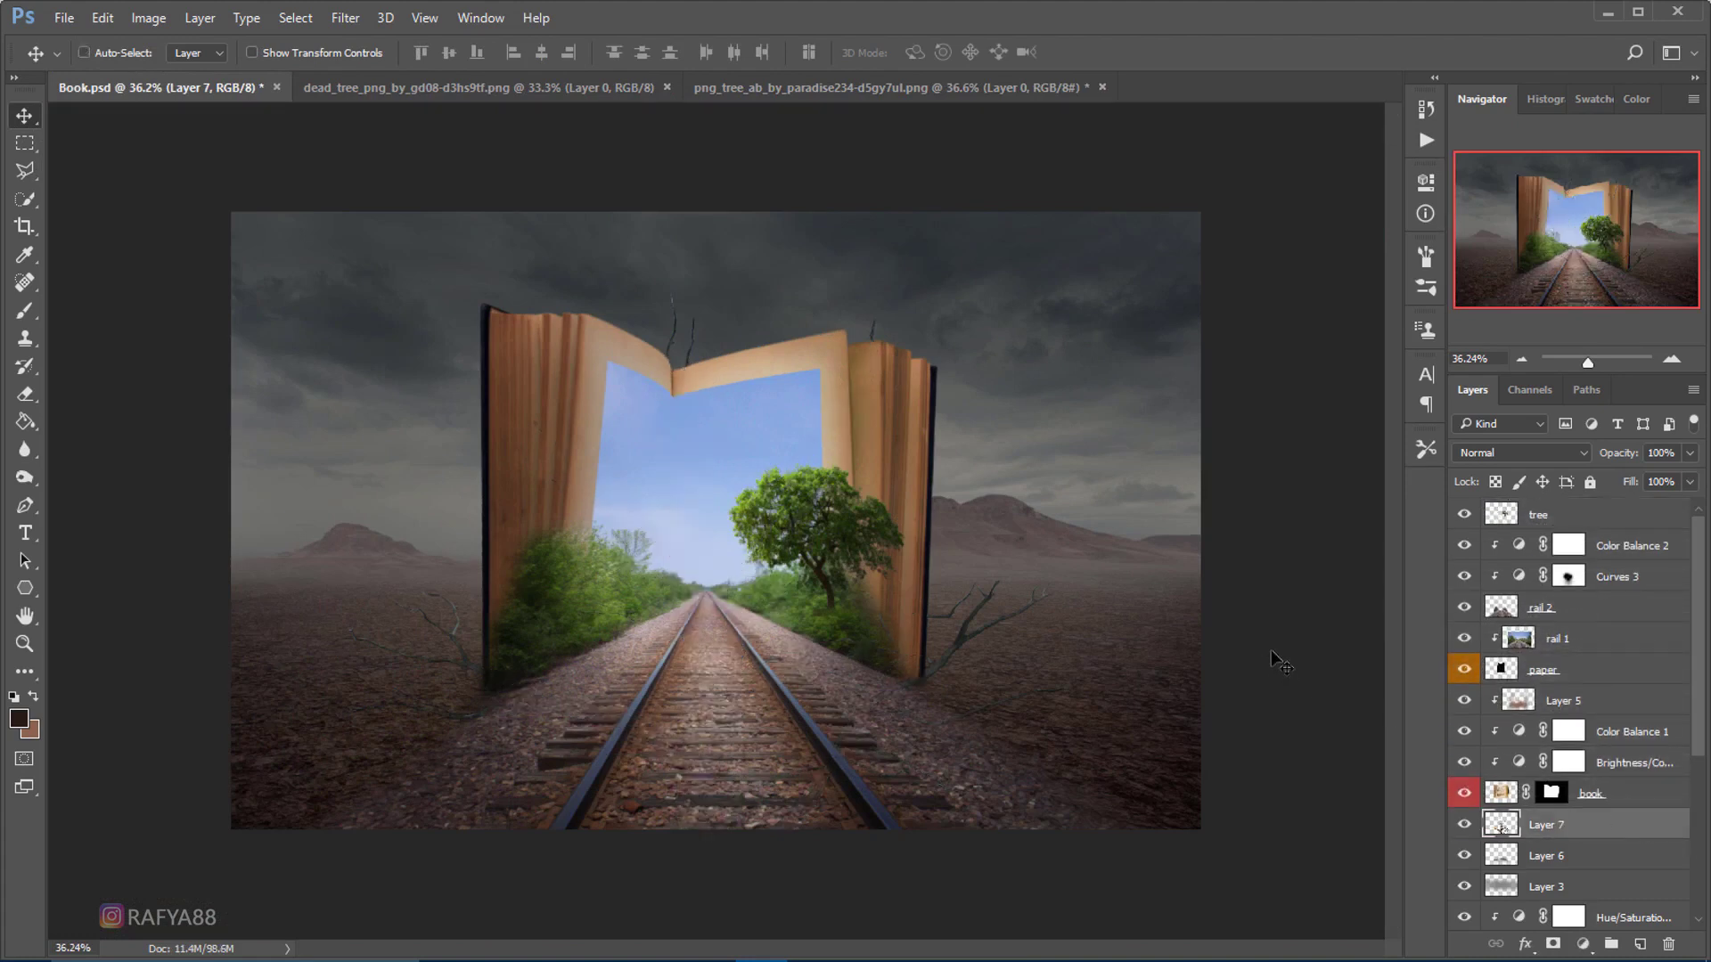
# - Scale the dead tree to 50% and raise it so its branches top the book
pyautogui.hotkey('ctrl', 't')
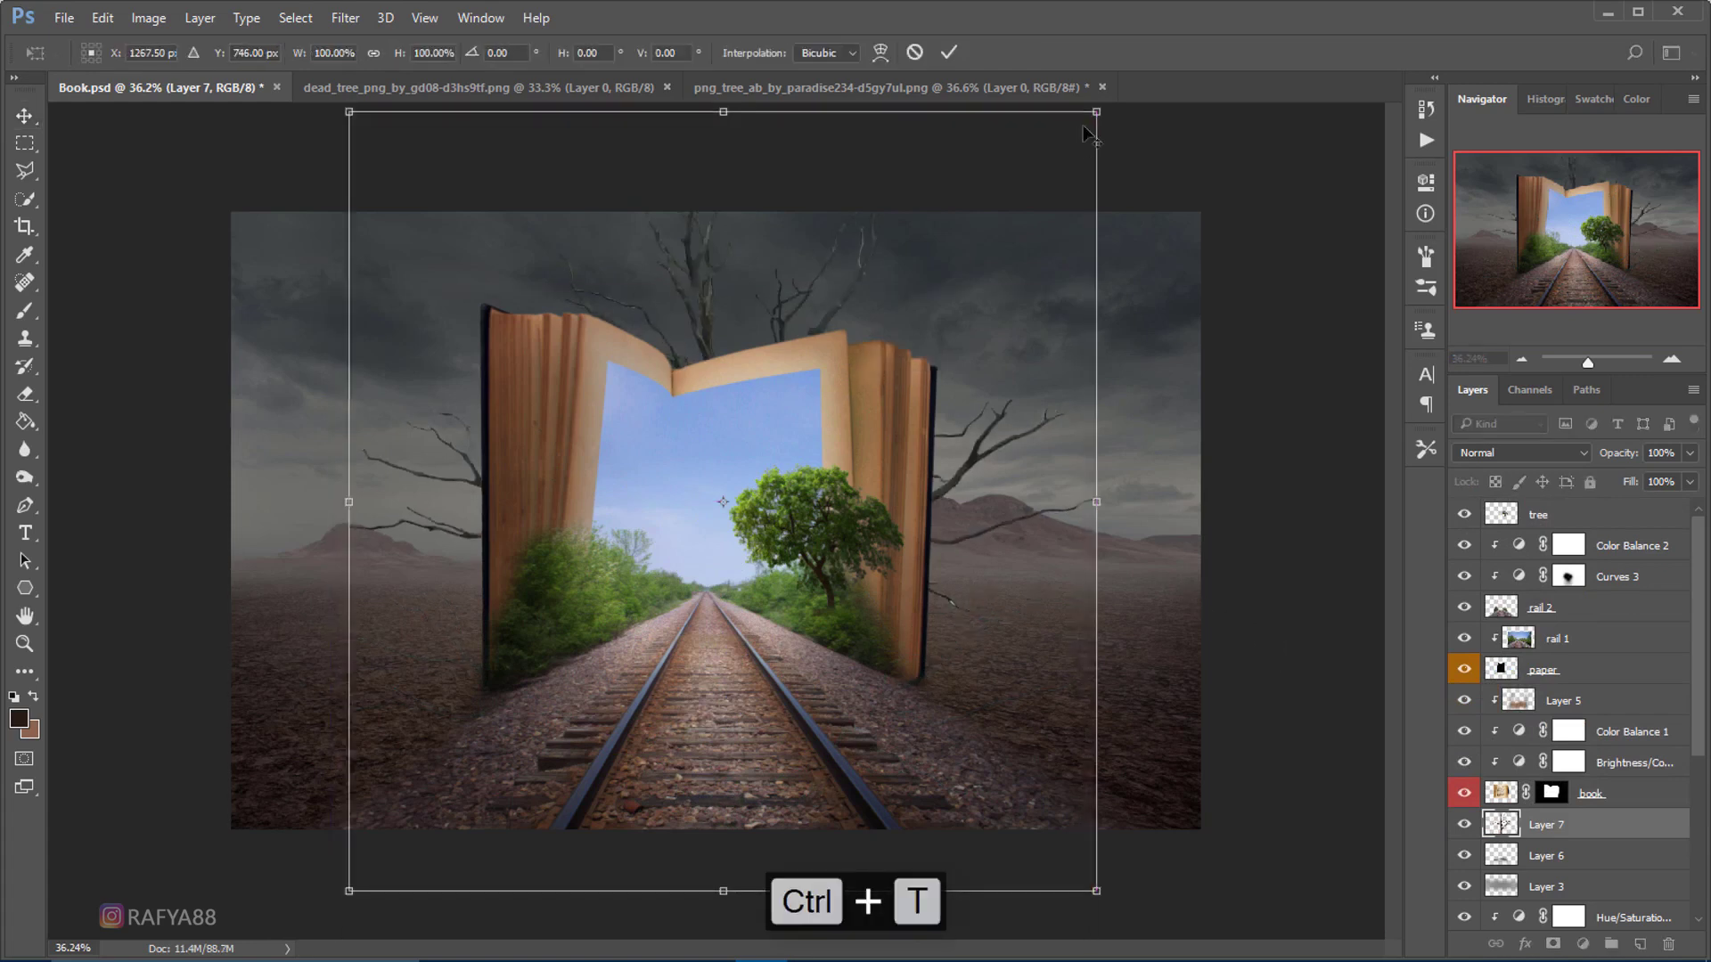
pyautogui.moveTo(1013, 143); pyautogui.dragTo(868, 322)
pyautogui.moveTo(734, 387); pyautogui.dragTo(679, 223)
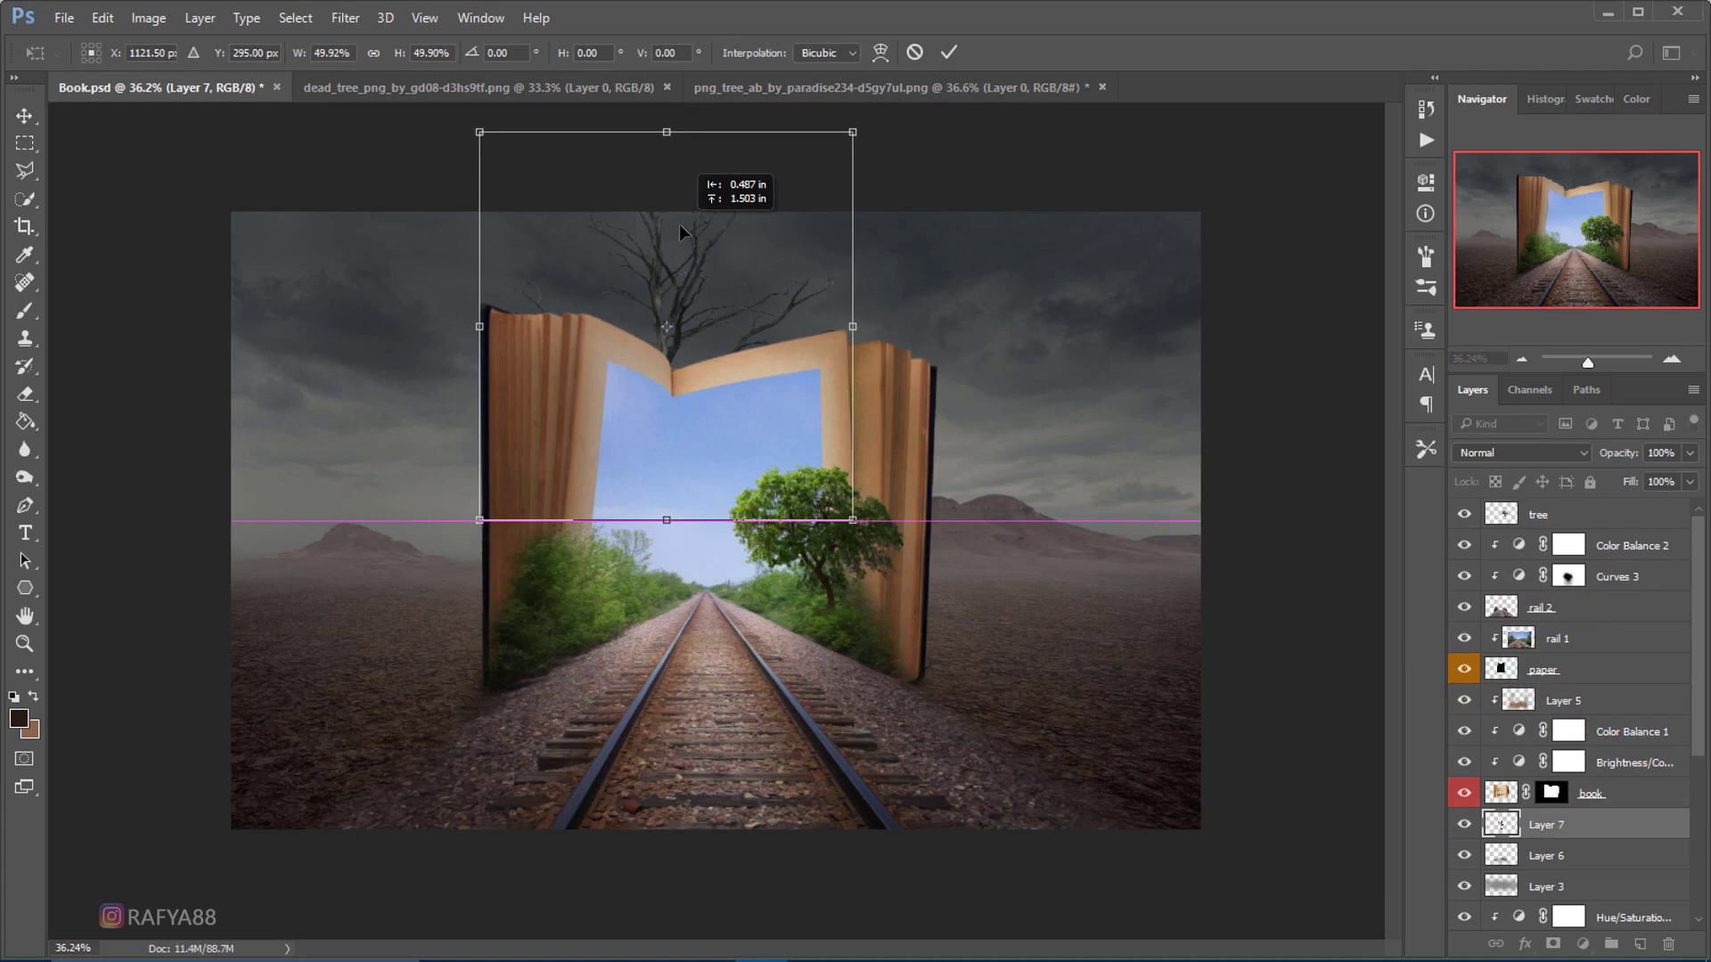
pyautogui.hotkey('ctrl', '+')
pyautogui.click(948, 51)
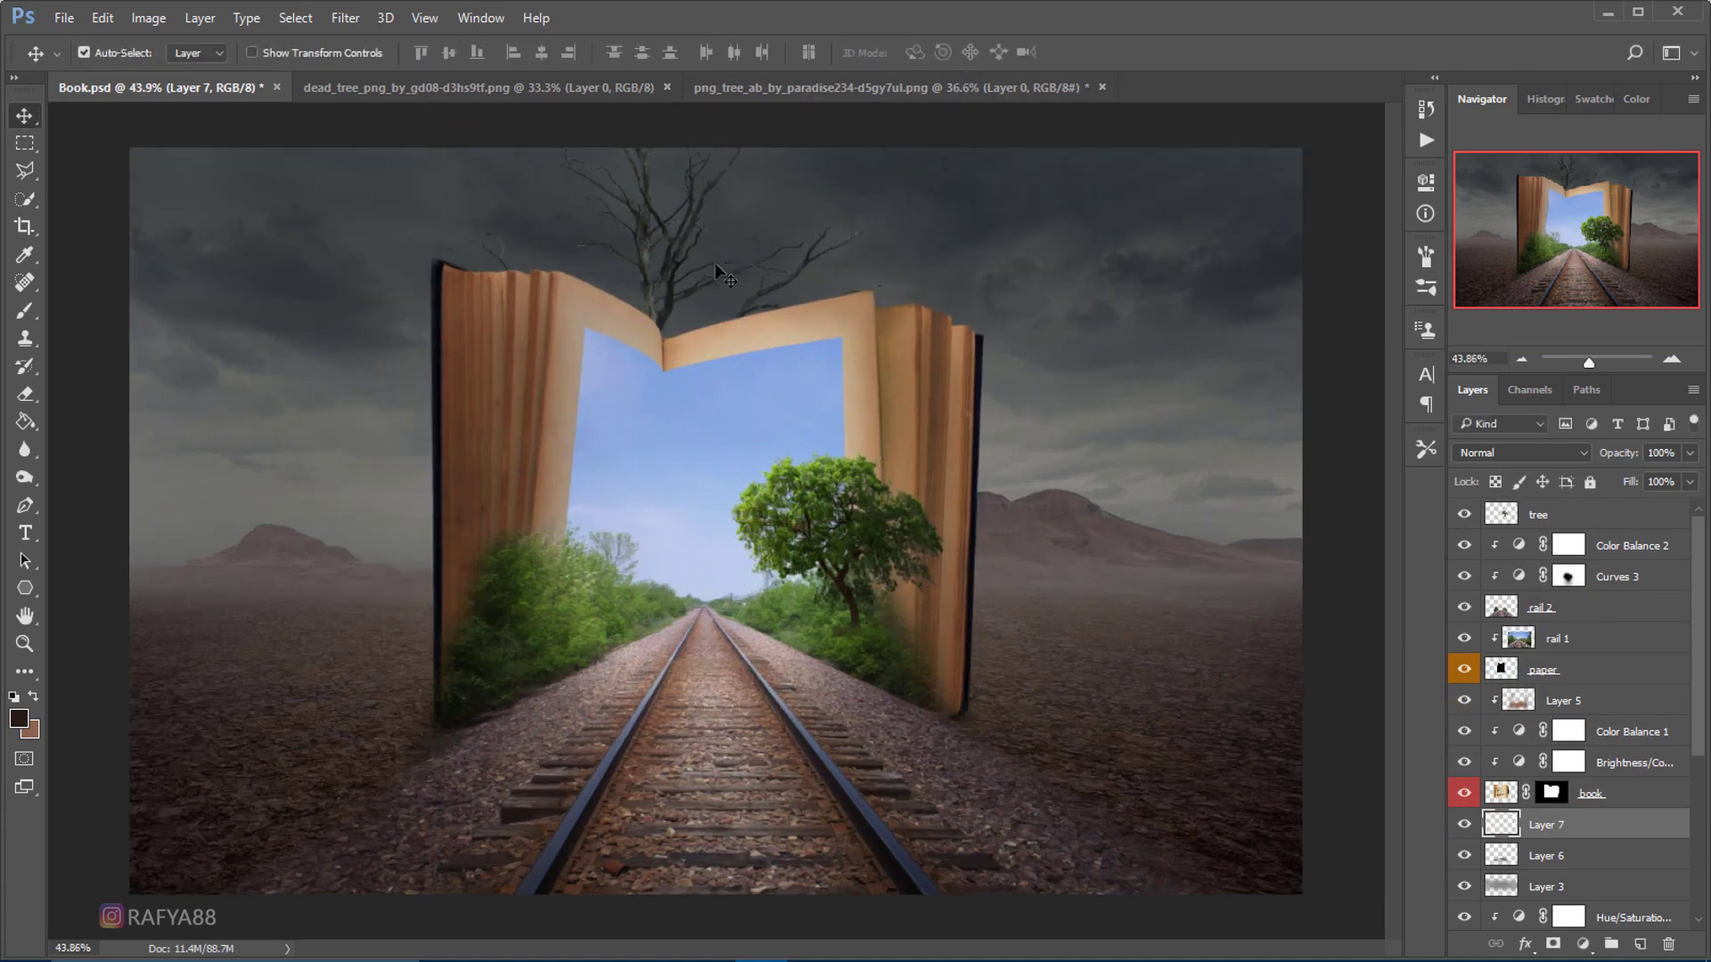
# - Darken the dead tree with Levels, setting output white to 168
pyautogui.hotkey('ctrl', 'l')
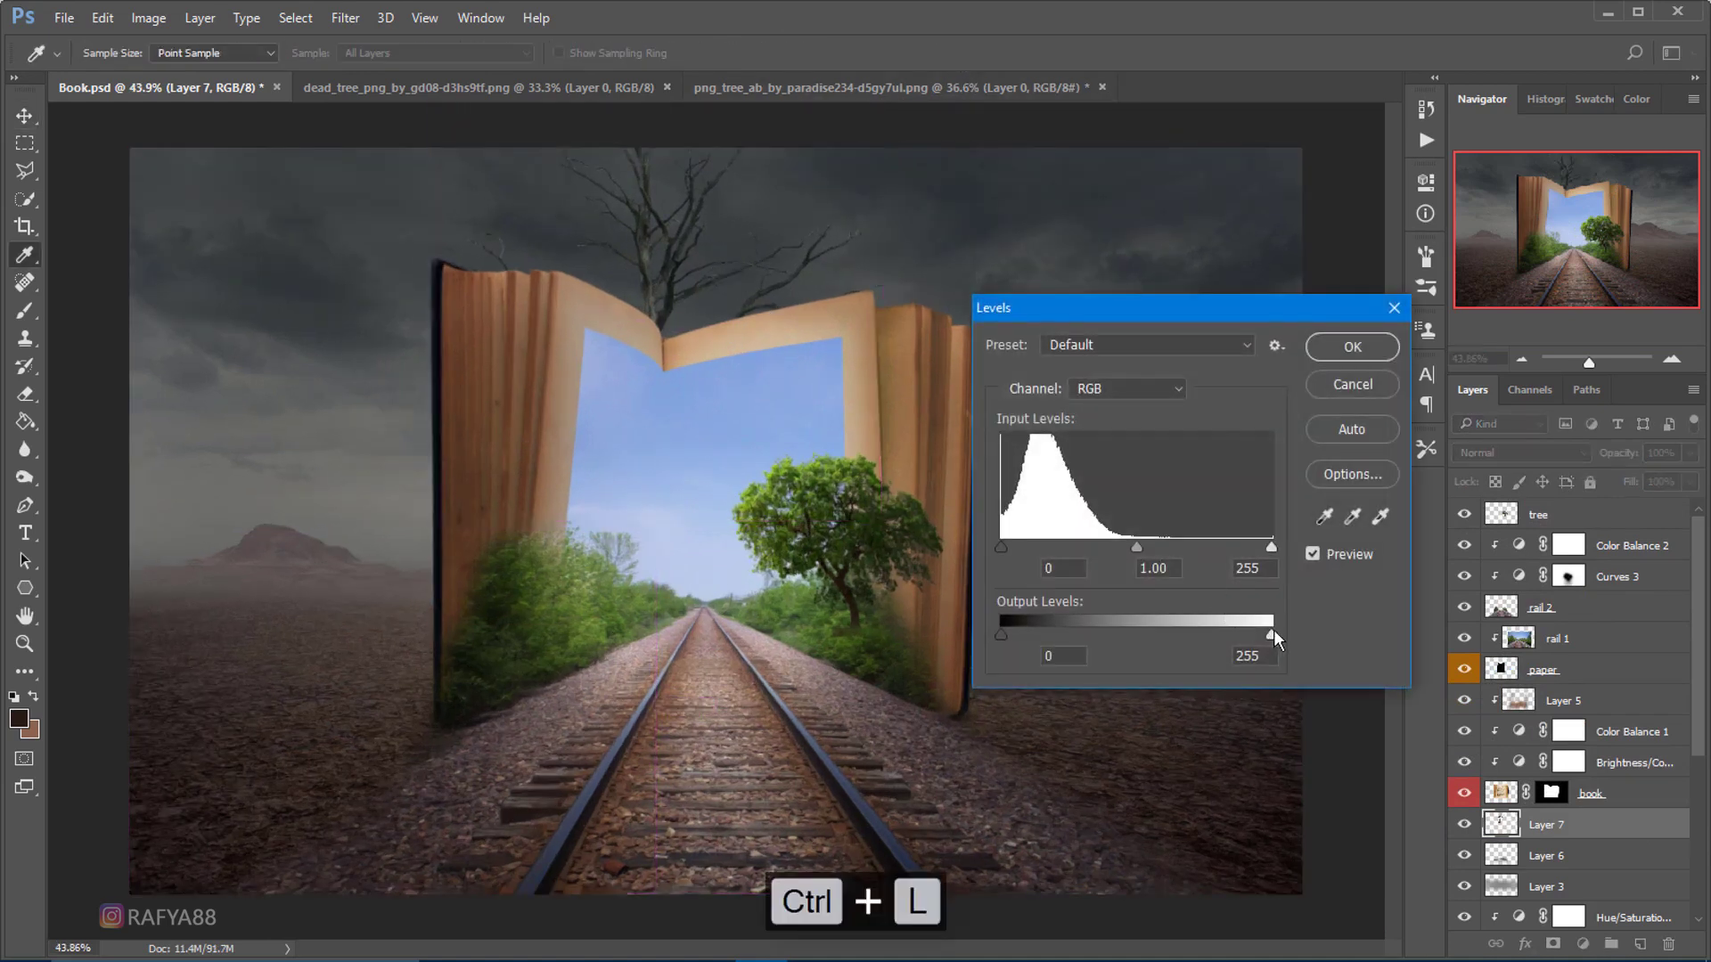
pyautogui.moveTo(1273, 624)
pyautogui.mouseDown()
pyautogui.moveTo(1146, 618)
pyautogui.moveTo(1180, 629)
pyautogui.mouseUp()
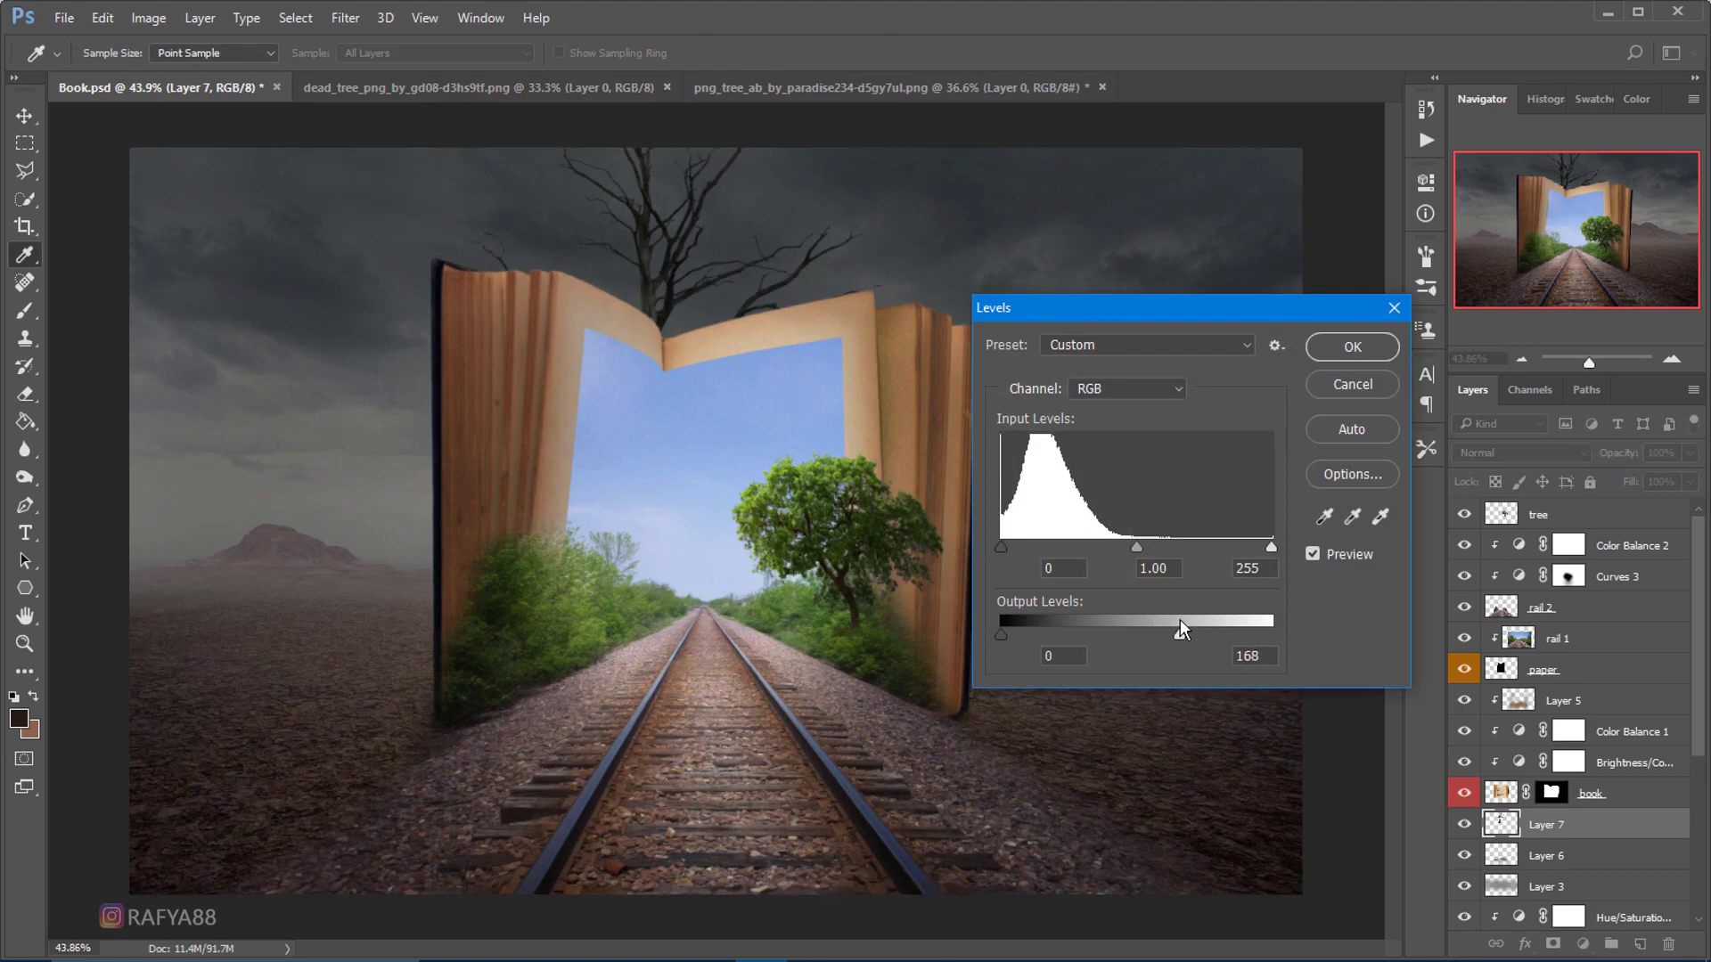
pyautogui.click(1345, 349)
# - Duplicate the dead tree layer, then flip and rotate the copy
pyautogui.hotkey('ctrl', 'j')
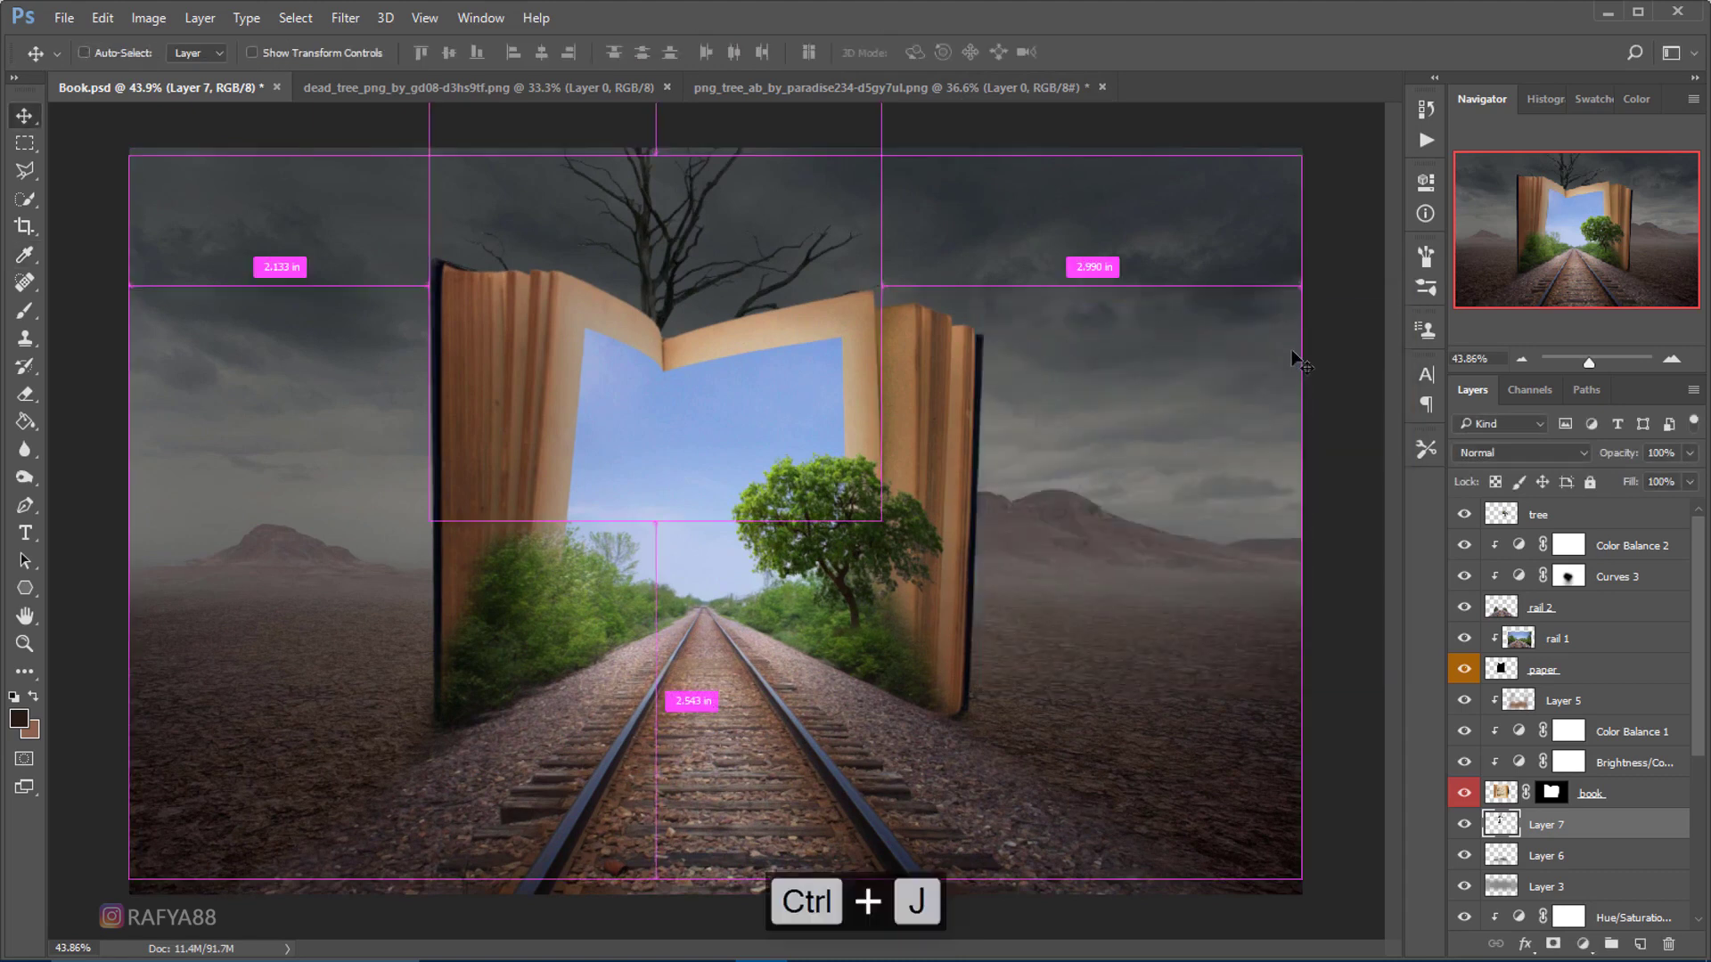
pyautogui.hotkey('ctrl', 't')
pyautogui.rightClick(762, 292)
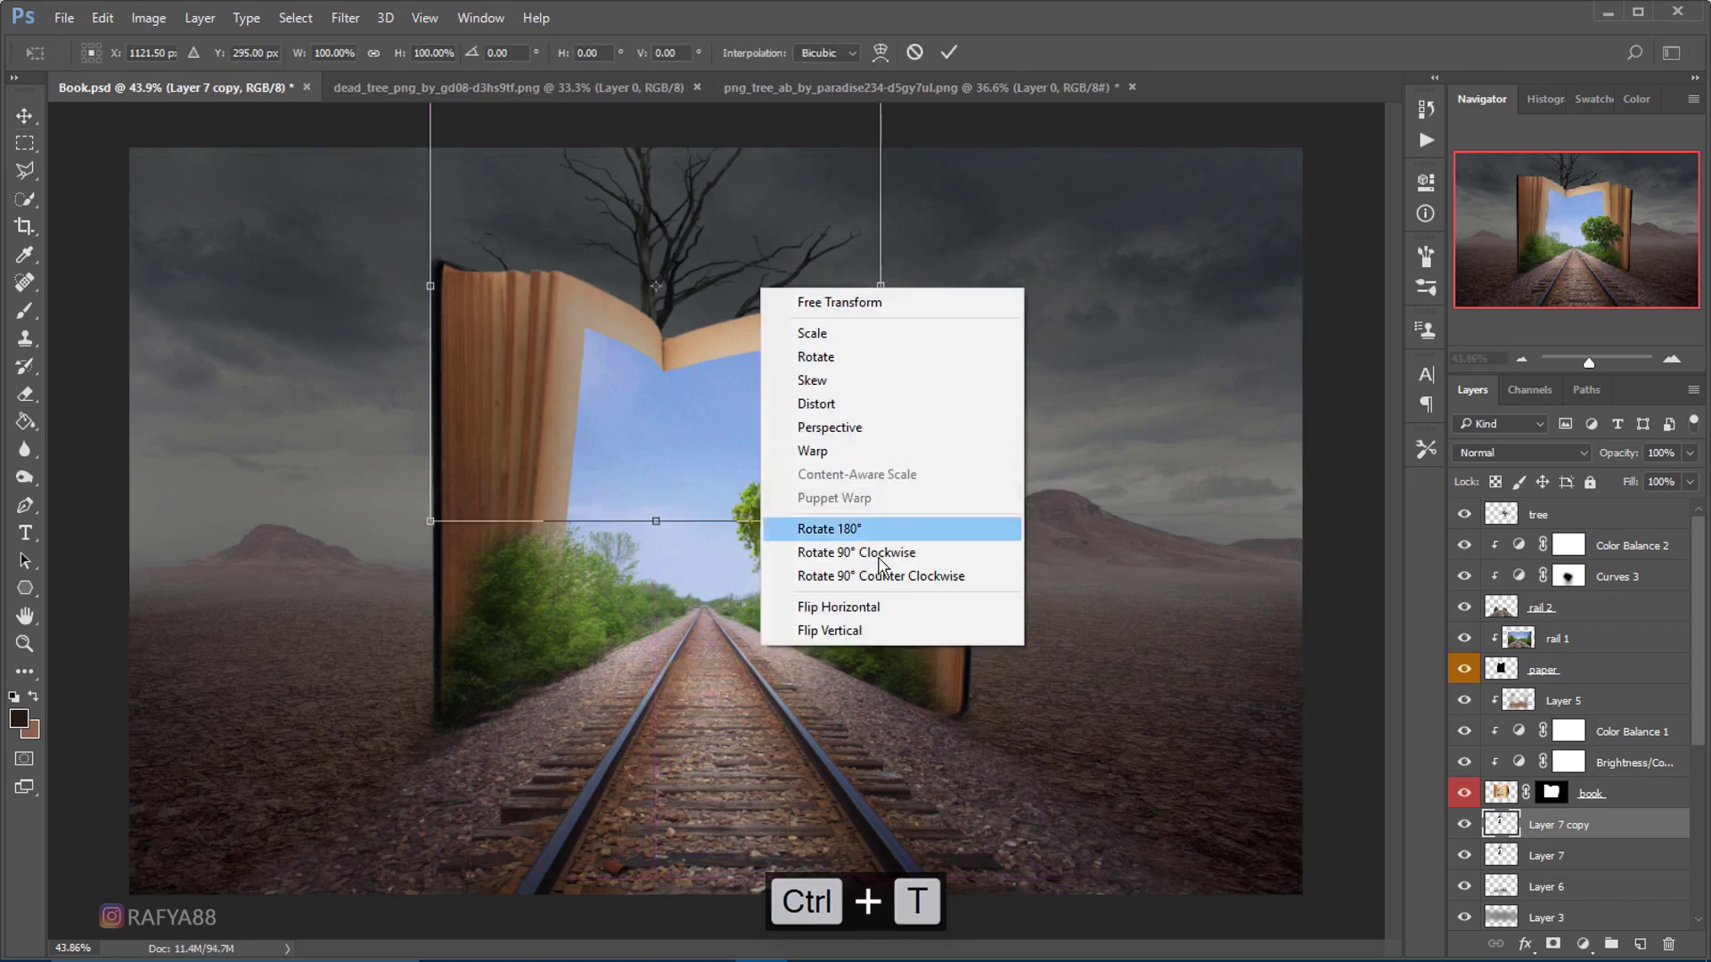
pyautogui.click(882, 621)
pyautogui.moveTo(891, 544)
pyautogui.mouseDown()
pyautogui.moveTo(849, 422)
pyautogui.moveTo(1024, 527)
pyautogui.mouseUp()
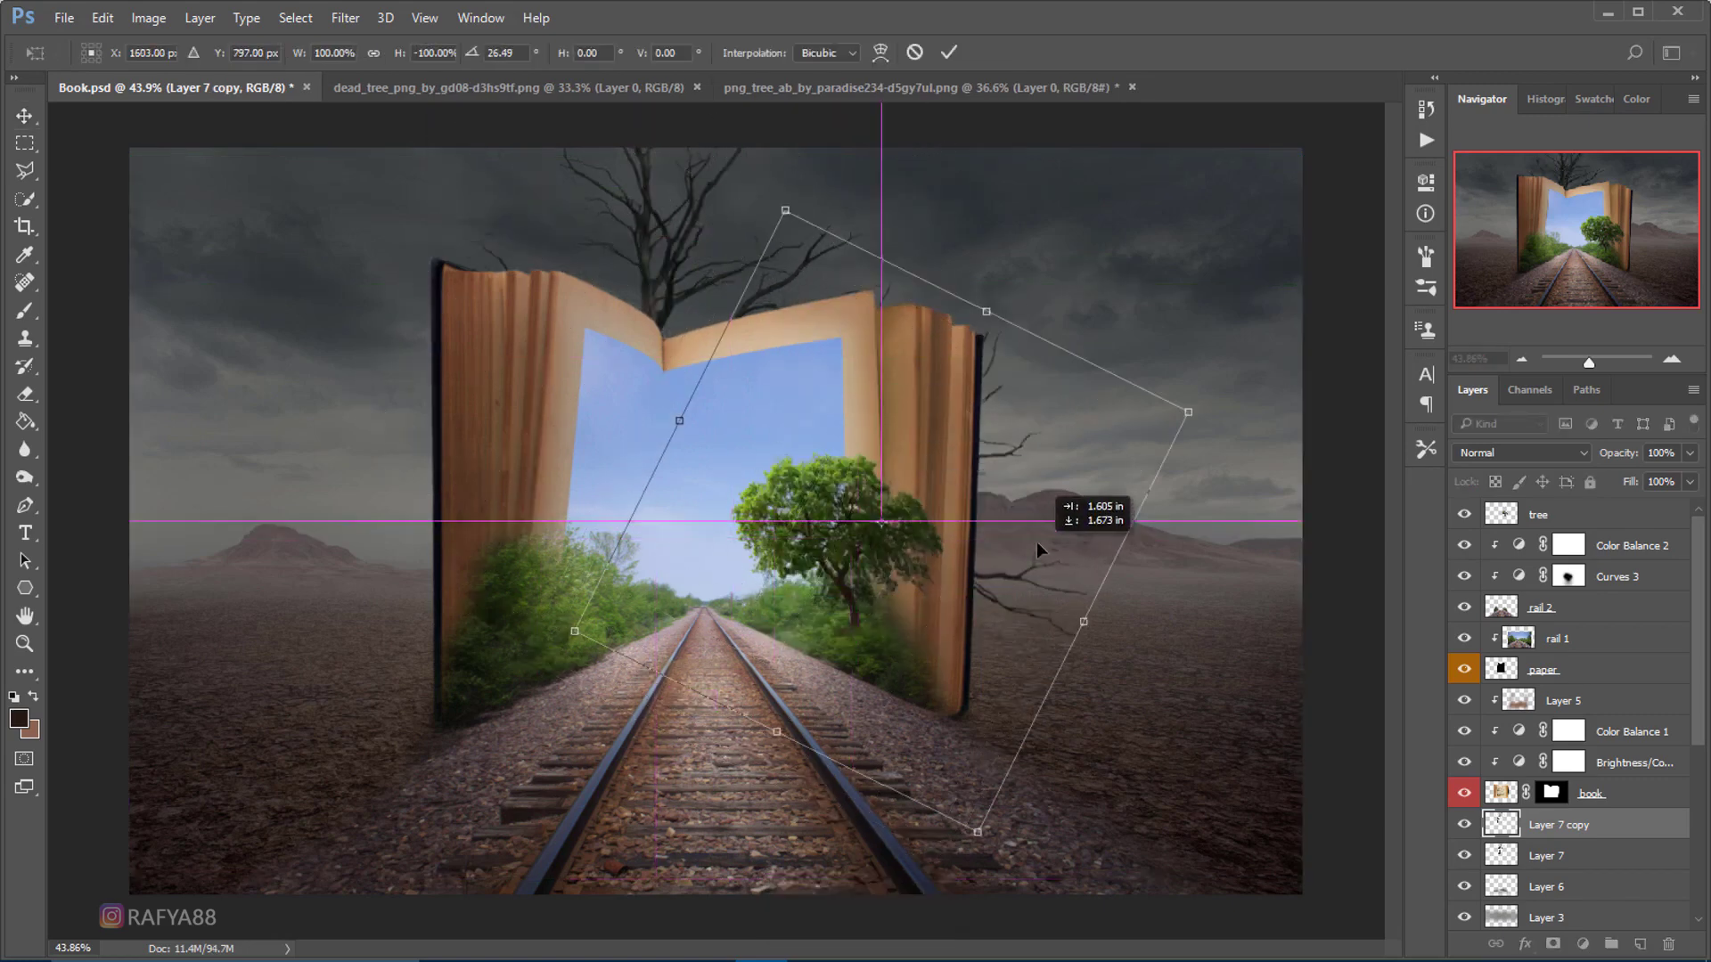
pyautogui.moveTo(1163, 411)
pyautogui.mouseDown()
pyautogui.moveTo(1133, 630)
pyautogui.moveTo(1105, 615)
pyautogui.mouseUp()
# - Position the rotated copy behind the book's left edge and commit it
pyautogui.moveTo(1062, 553); pyautogui.dragTo(1065, 532)
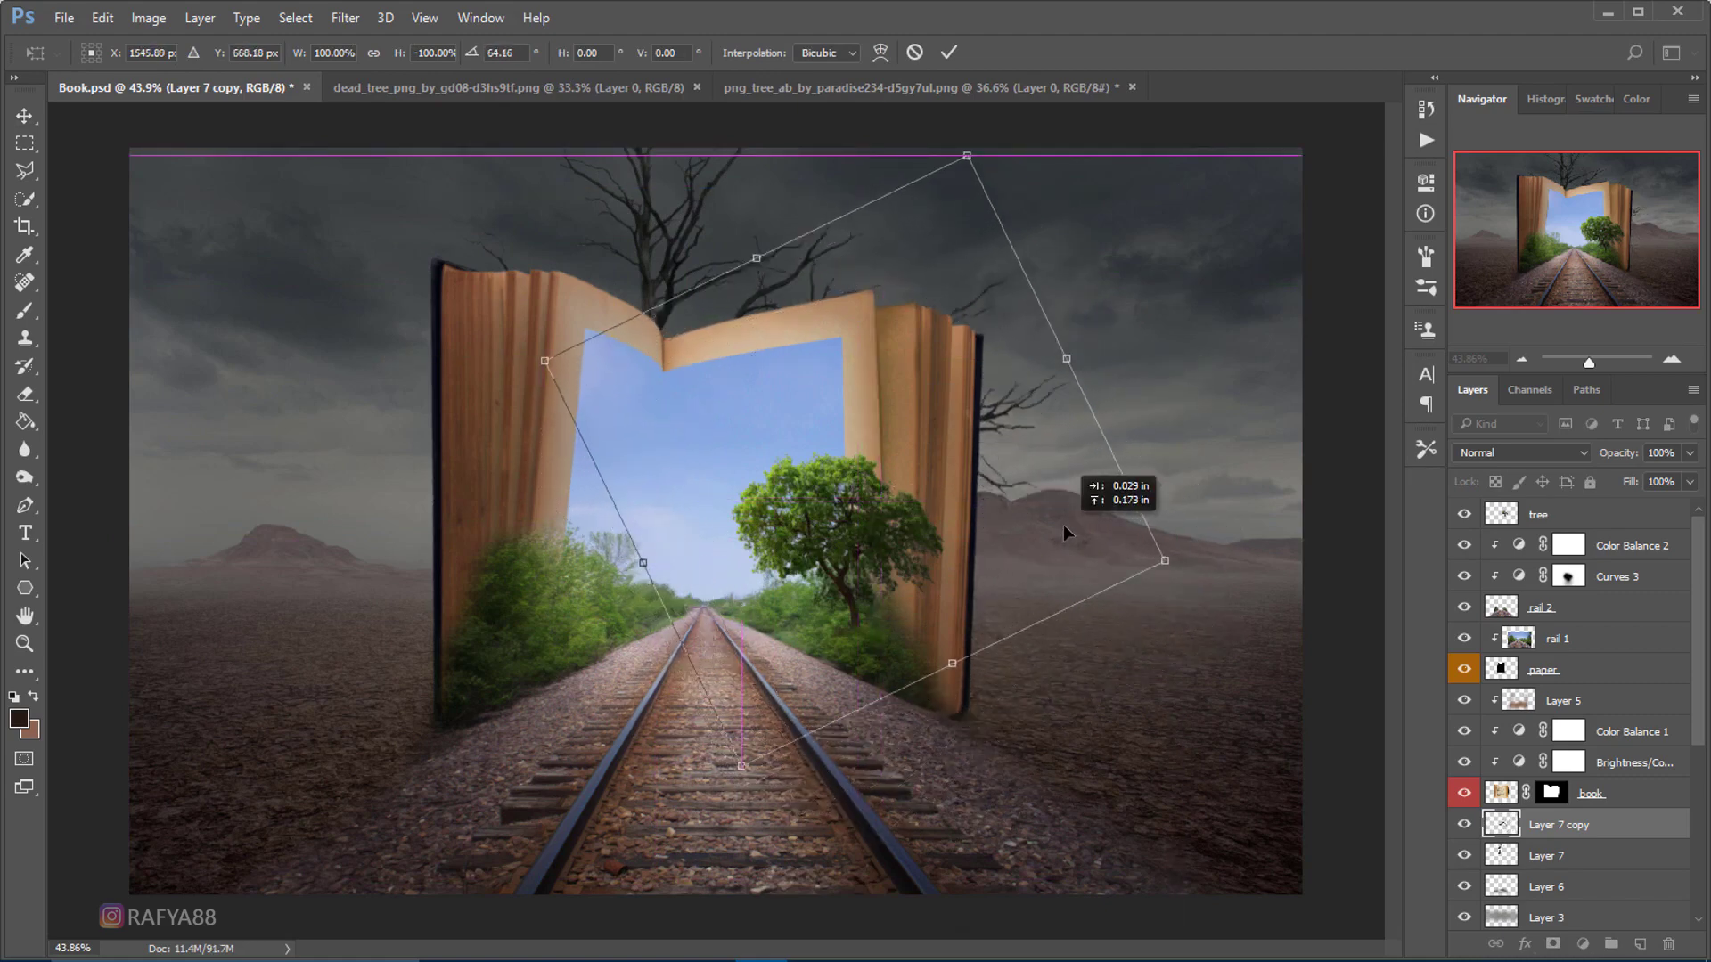
pyautogui.moveTo(1114, 437)
pyautogui.mouseDown()
pyautogui.moveTo(1067, 358)
pyautogui.moveTo(991, 410)
pyautogui.mouseUp()
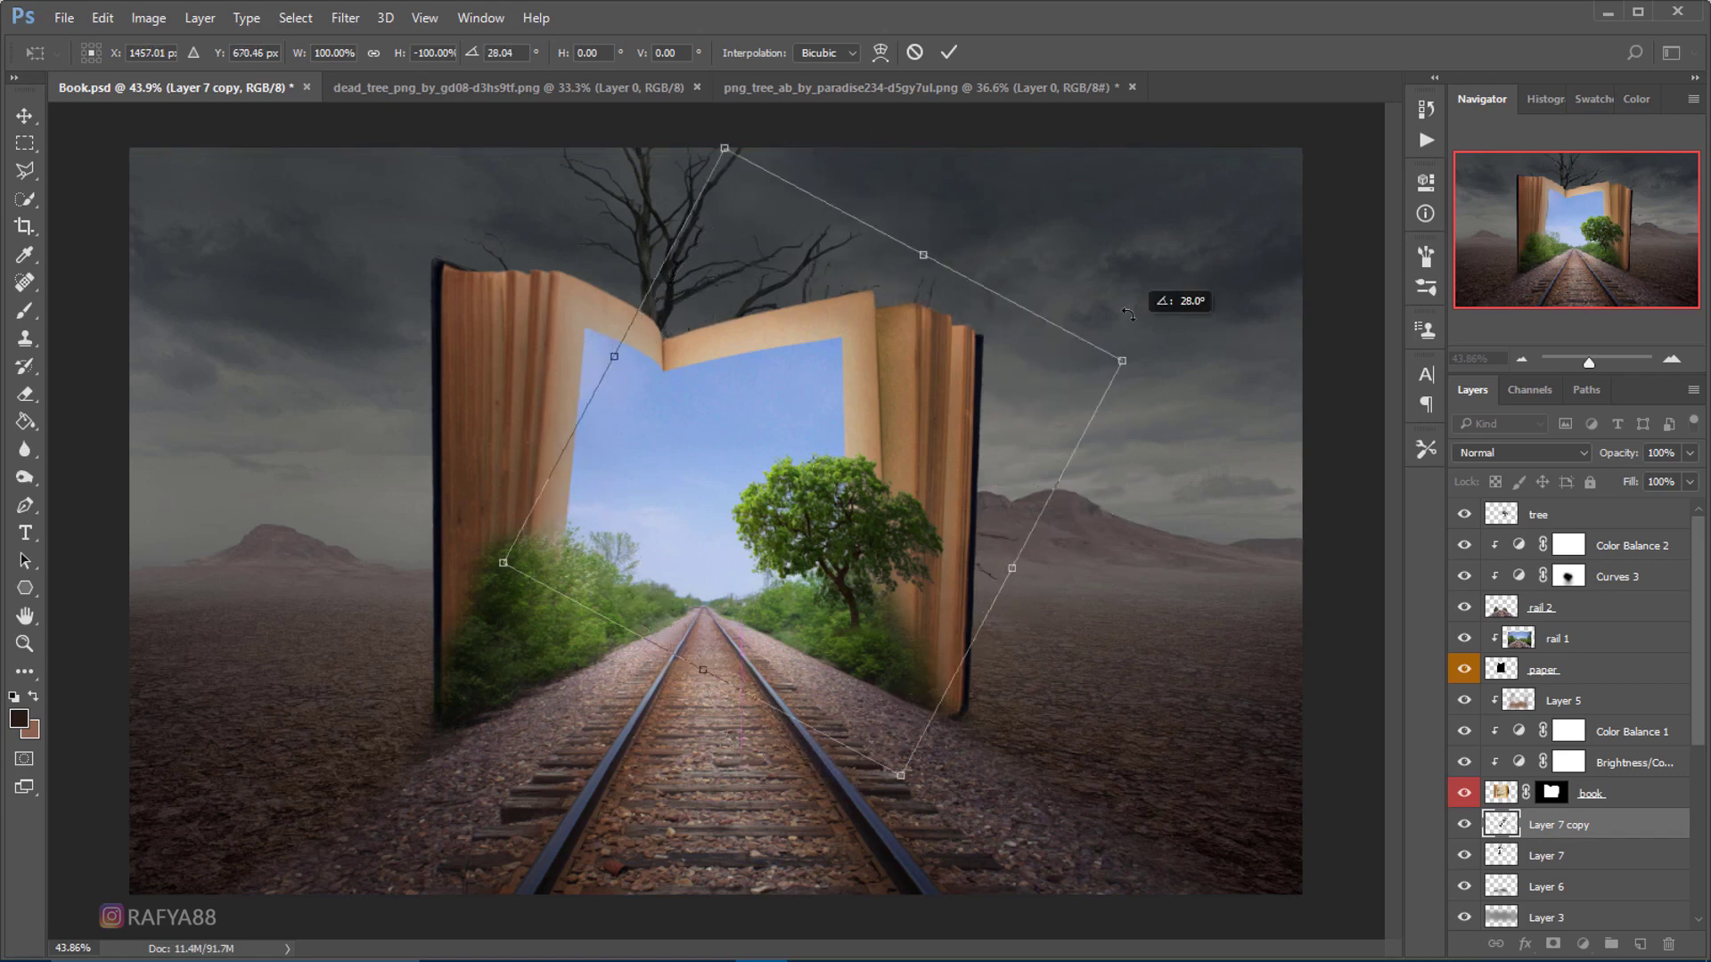
pyautogui.moveTo(1105, 303); pyautogui.dragTo(998, 183)
pyautogui.moveTo(675, 461)
pyautogui.mouseDown()
pyautogui.moveTo(656, 466)
pyautogui.moveTo(568, 384)
pyautogui.moveTo(660, 418)
pyautogui.moveTo(669, 398)
pyautogui.moveTo(721, 411)
pyautogui.mouseUp()
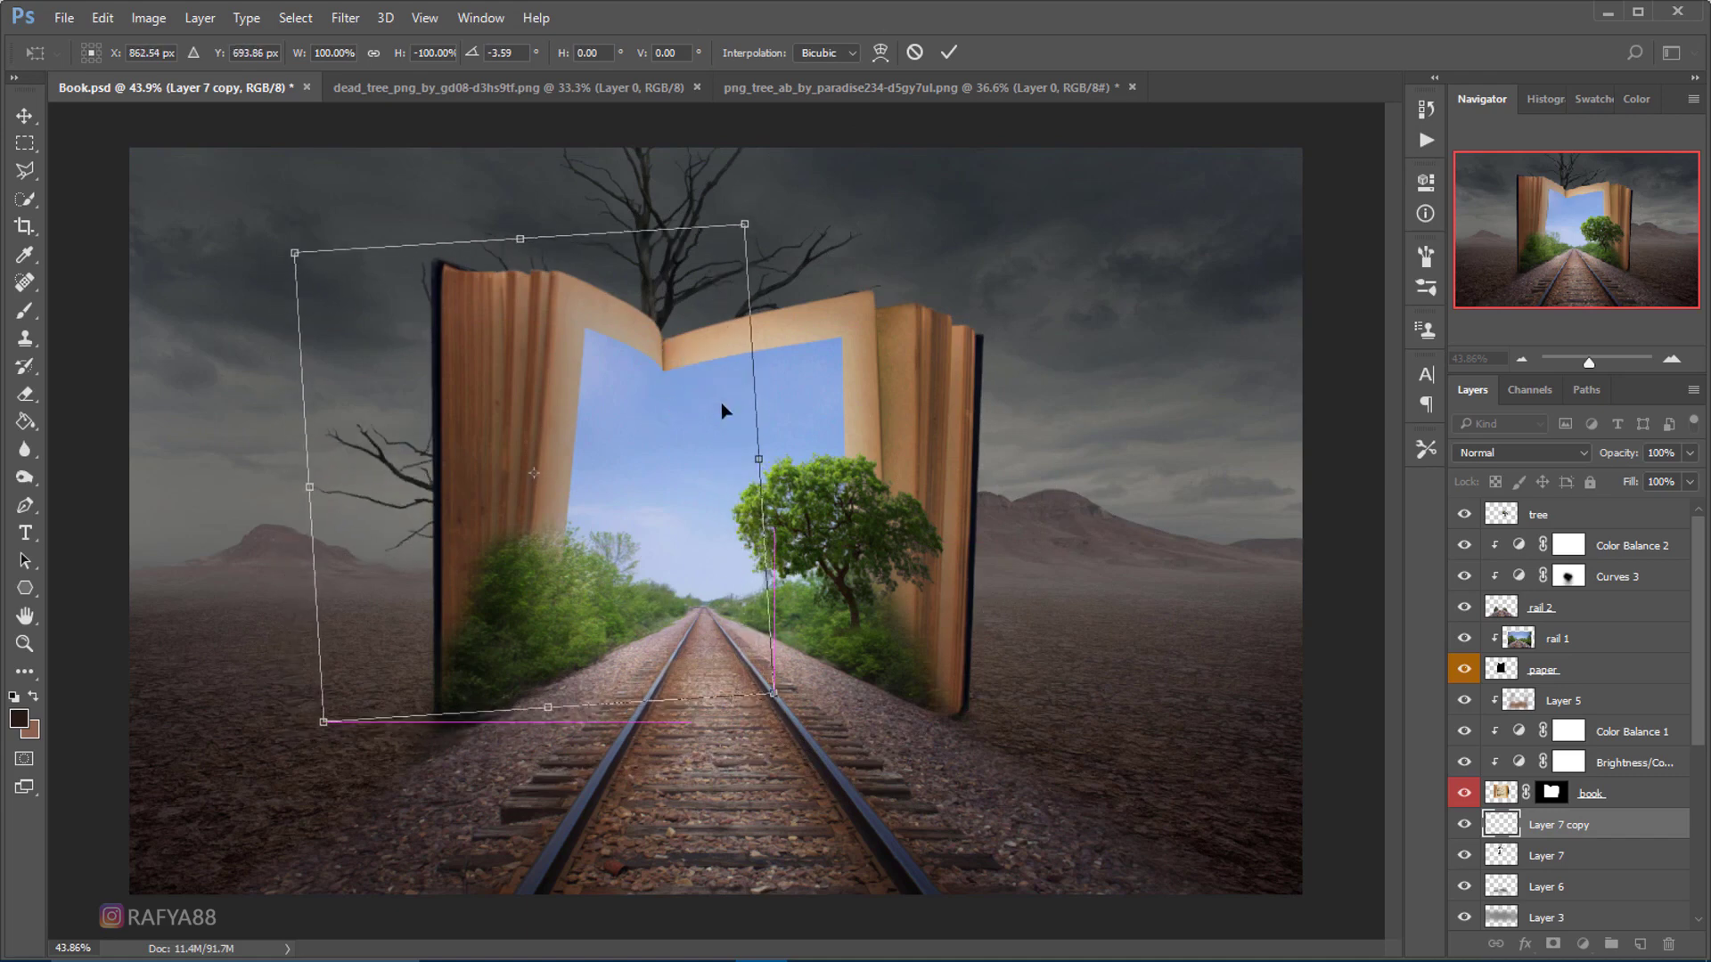
pyautogui.click(948, 52)
pyautogui.scroll(-3, 738, 295)
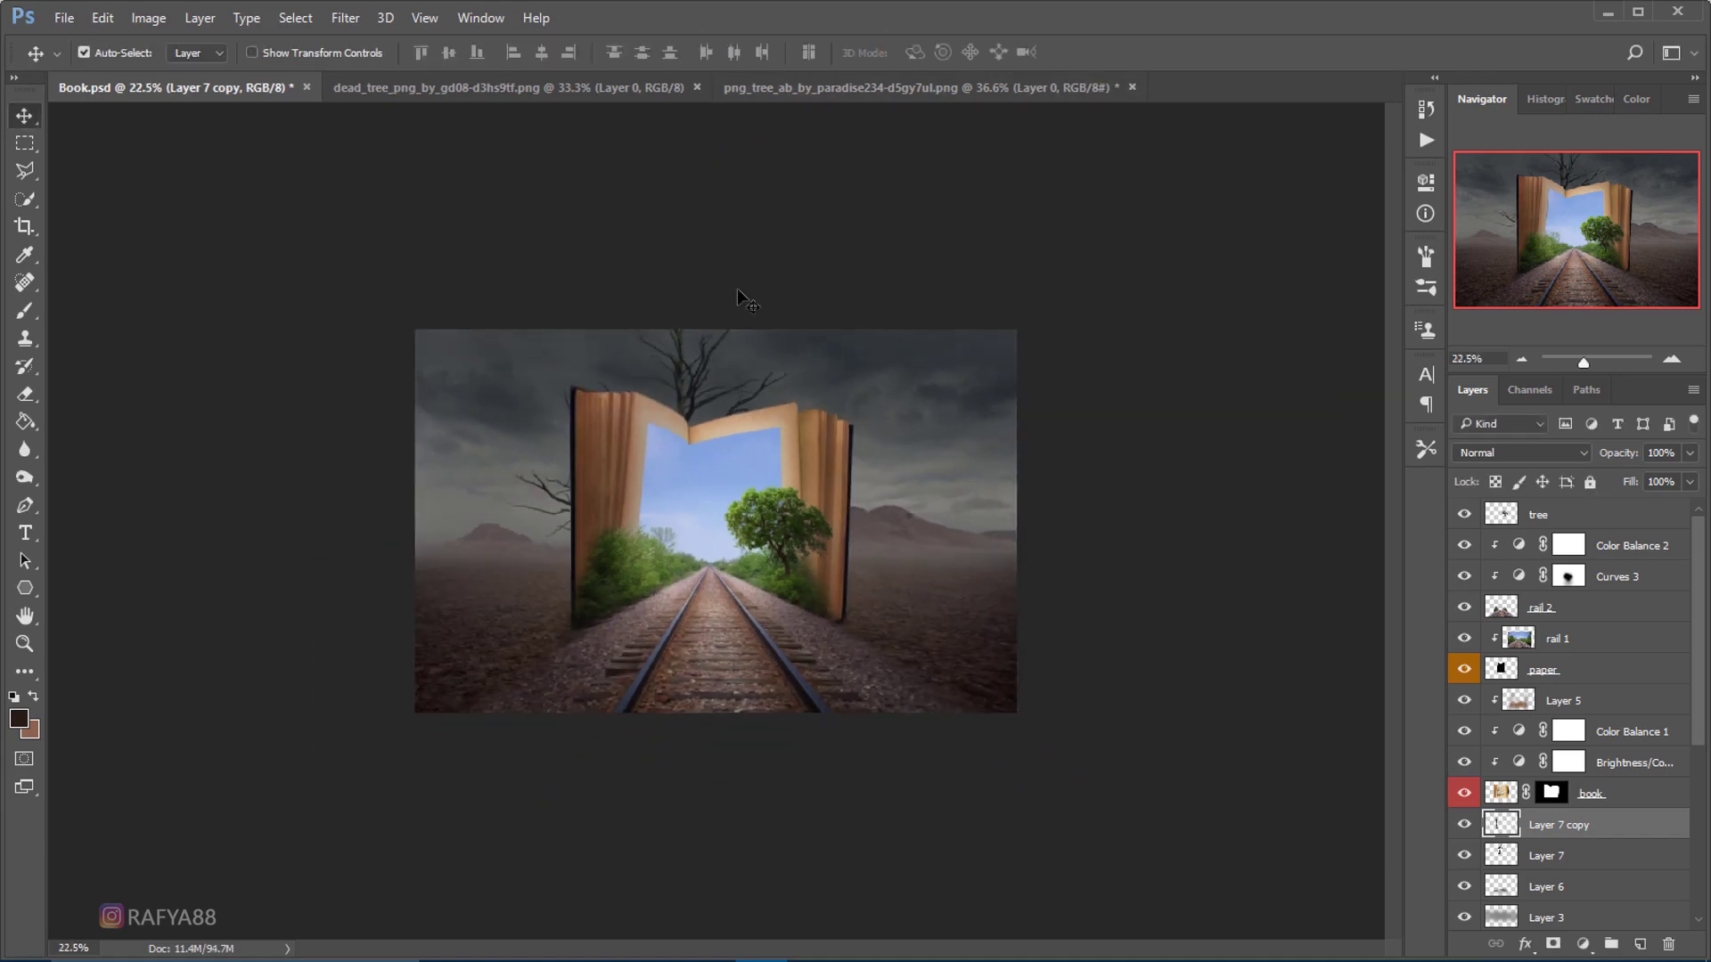
pyautogui.scroll(-1, 865, 299)
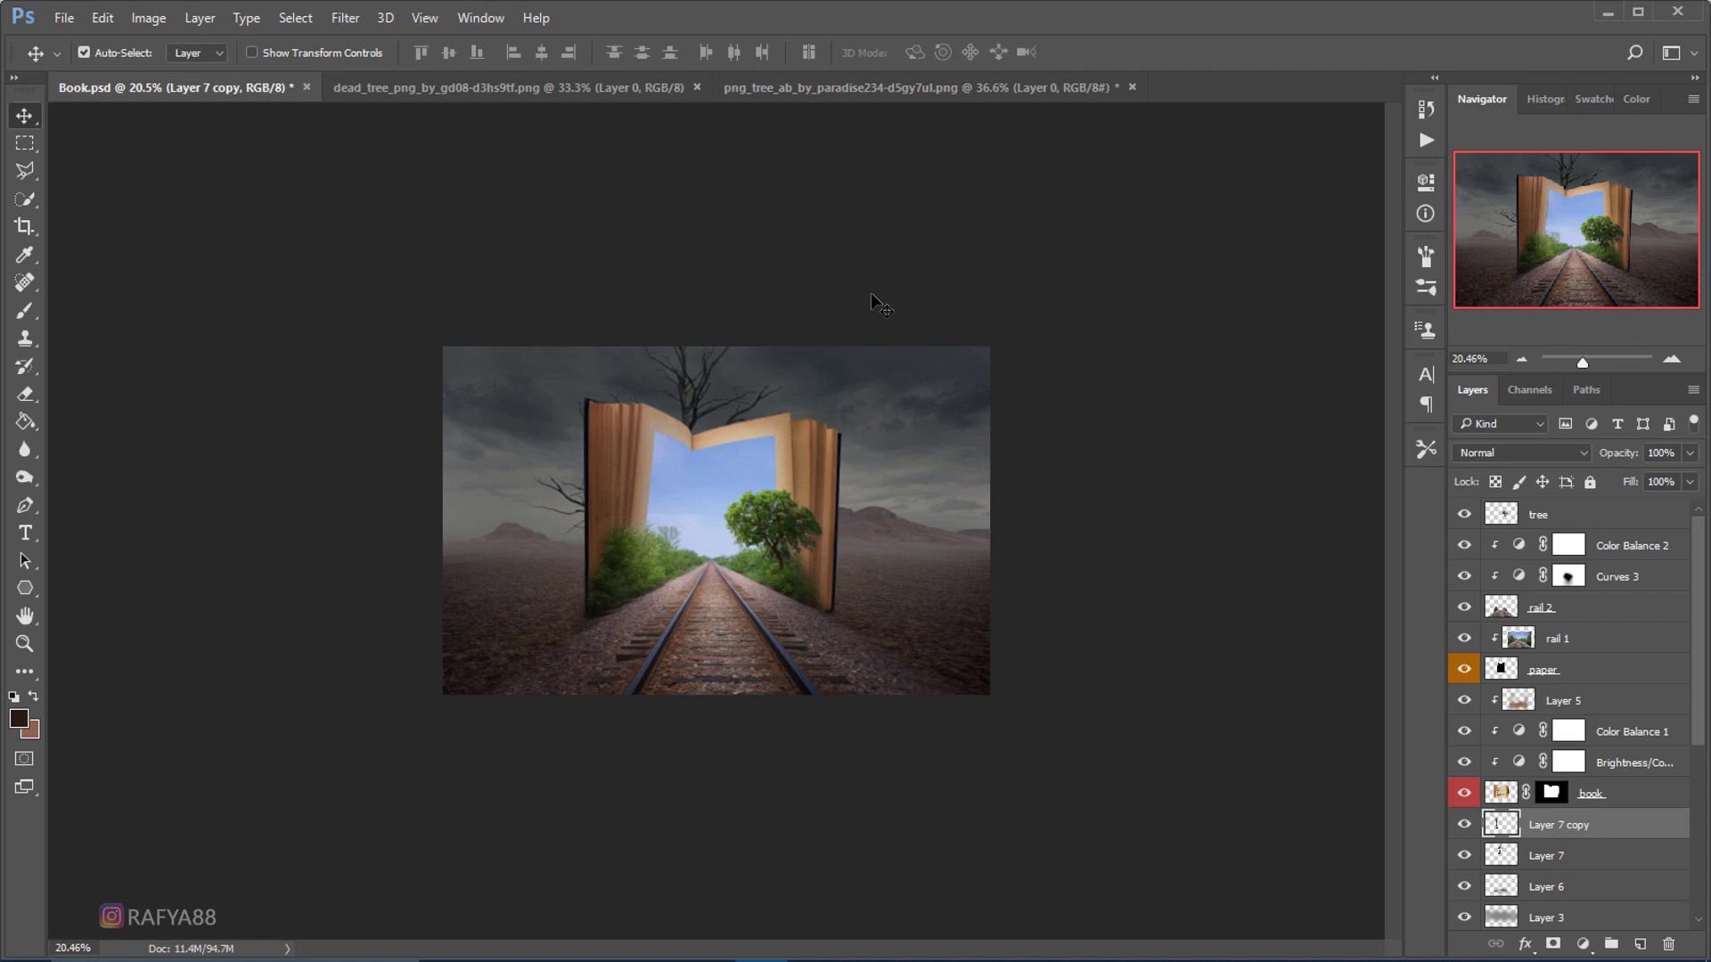
pyautogui.scroll(2, 833, 466)
pyautogui.scroll(2, 733, 478)
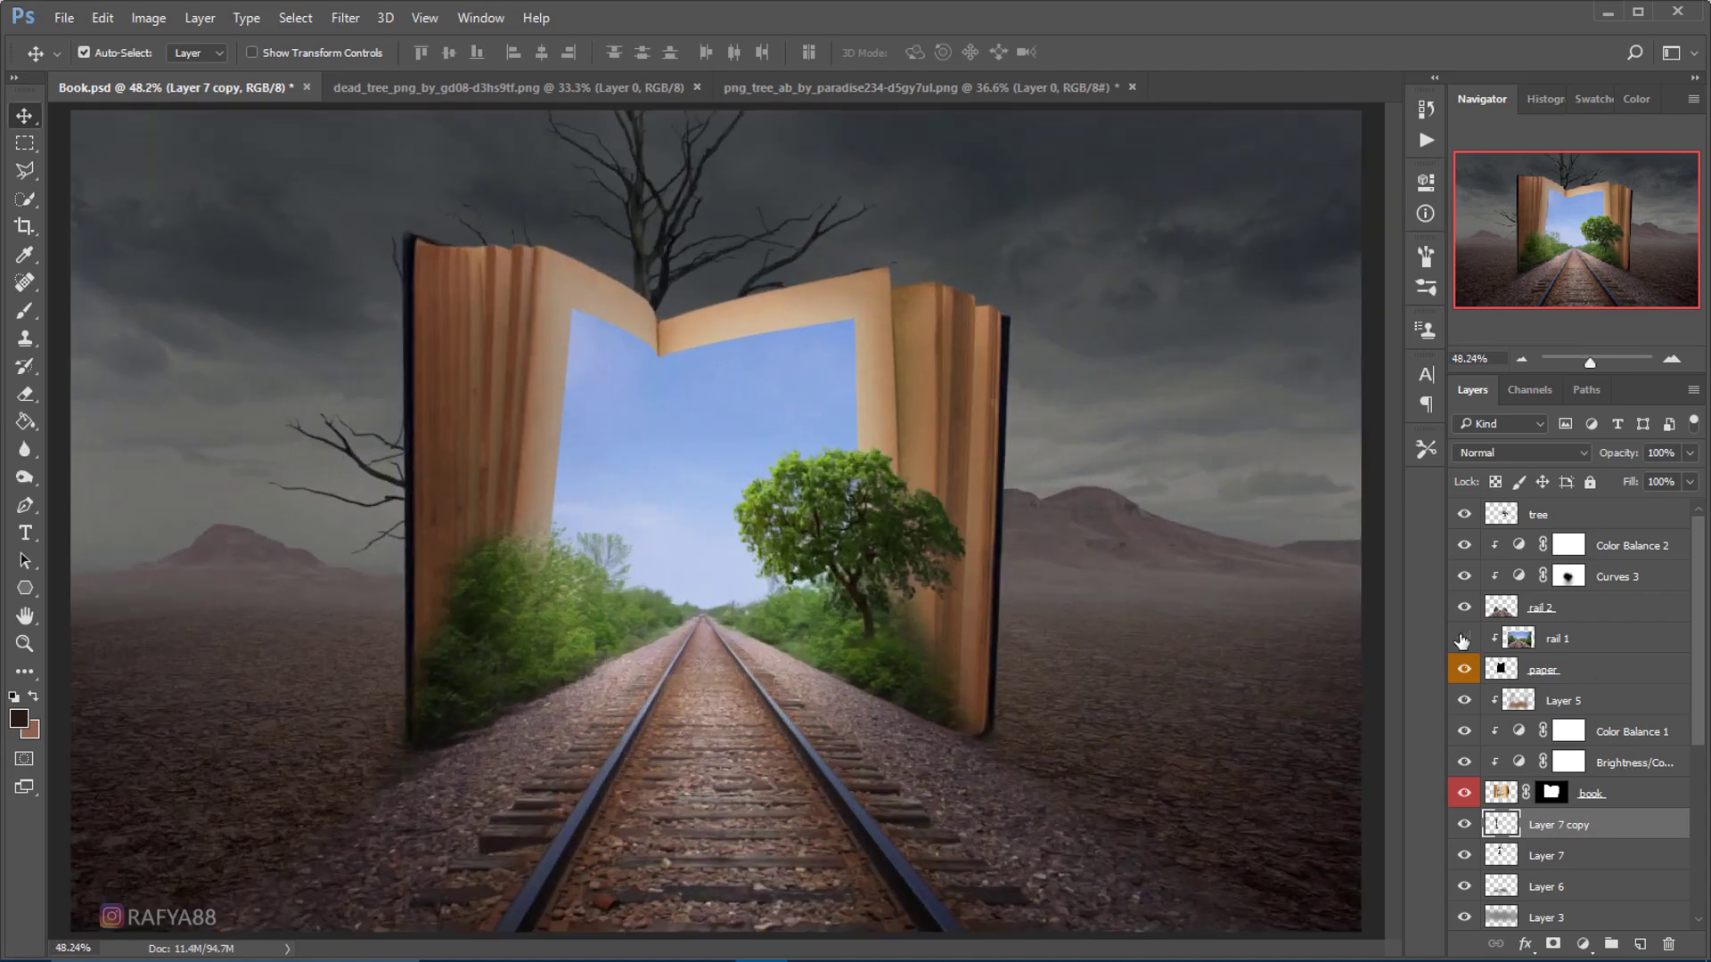
pyautogui.click(1463, 638)
# - Add a new empty layer clipped to the rail 1 layer
pyautogui.click(1570, 643)
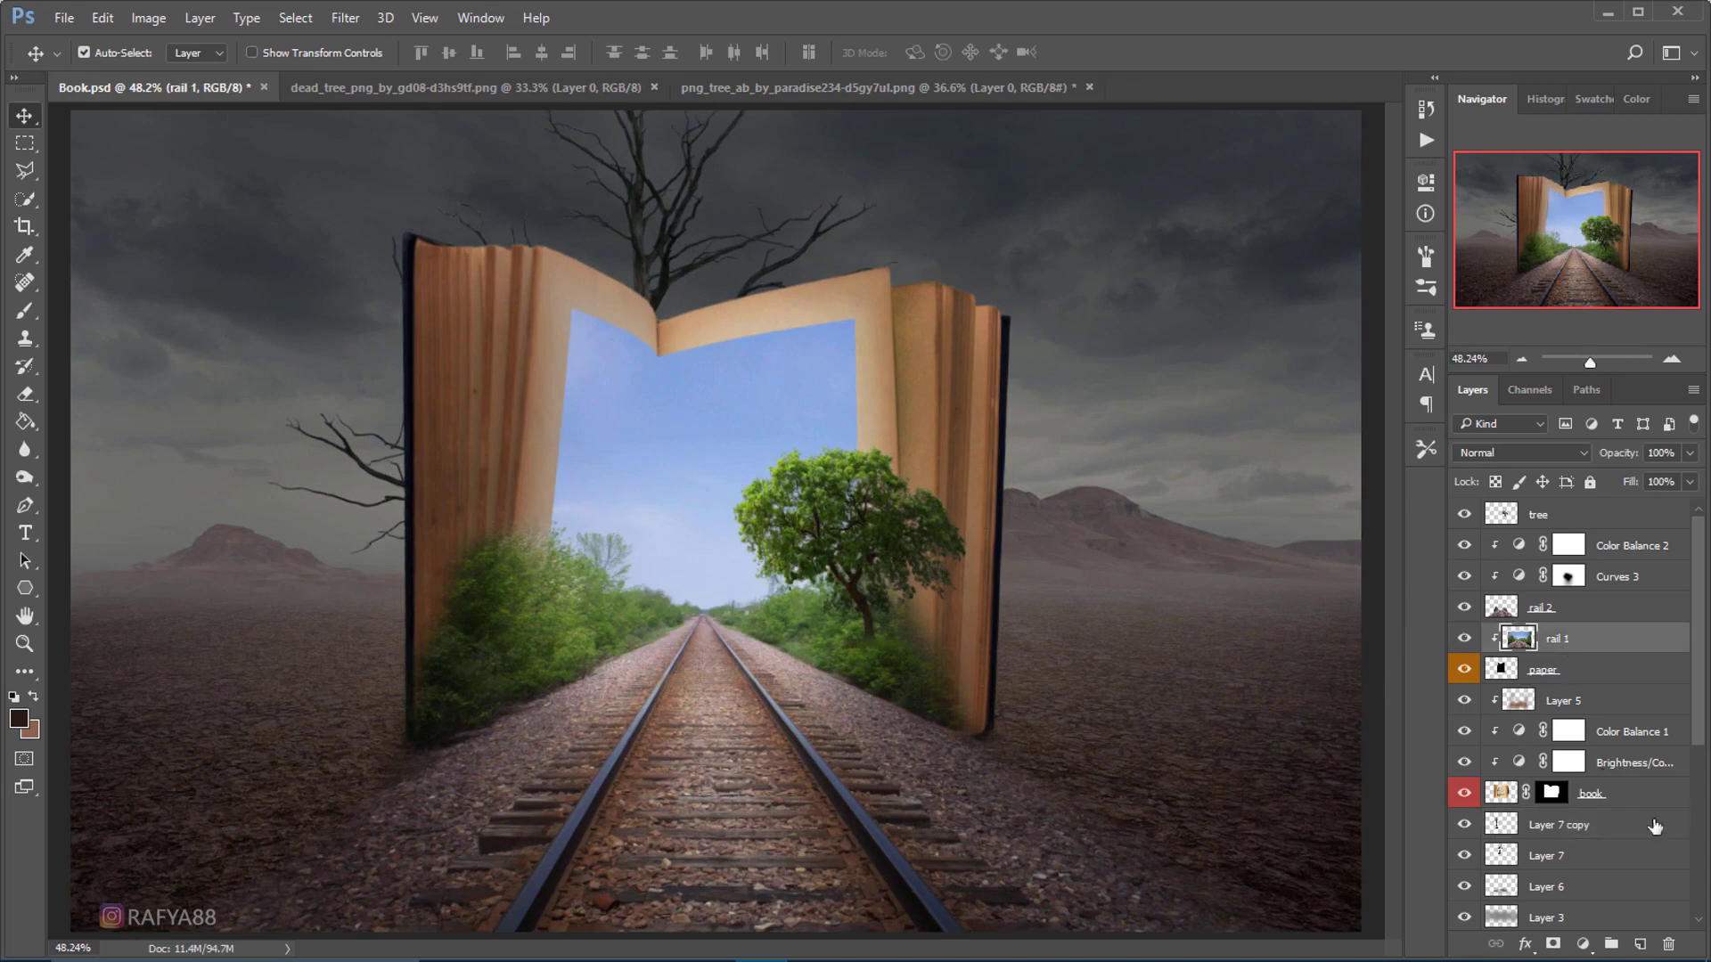
pyautogui.click(1644, 946)
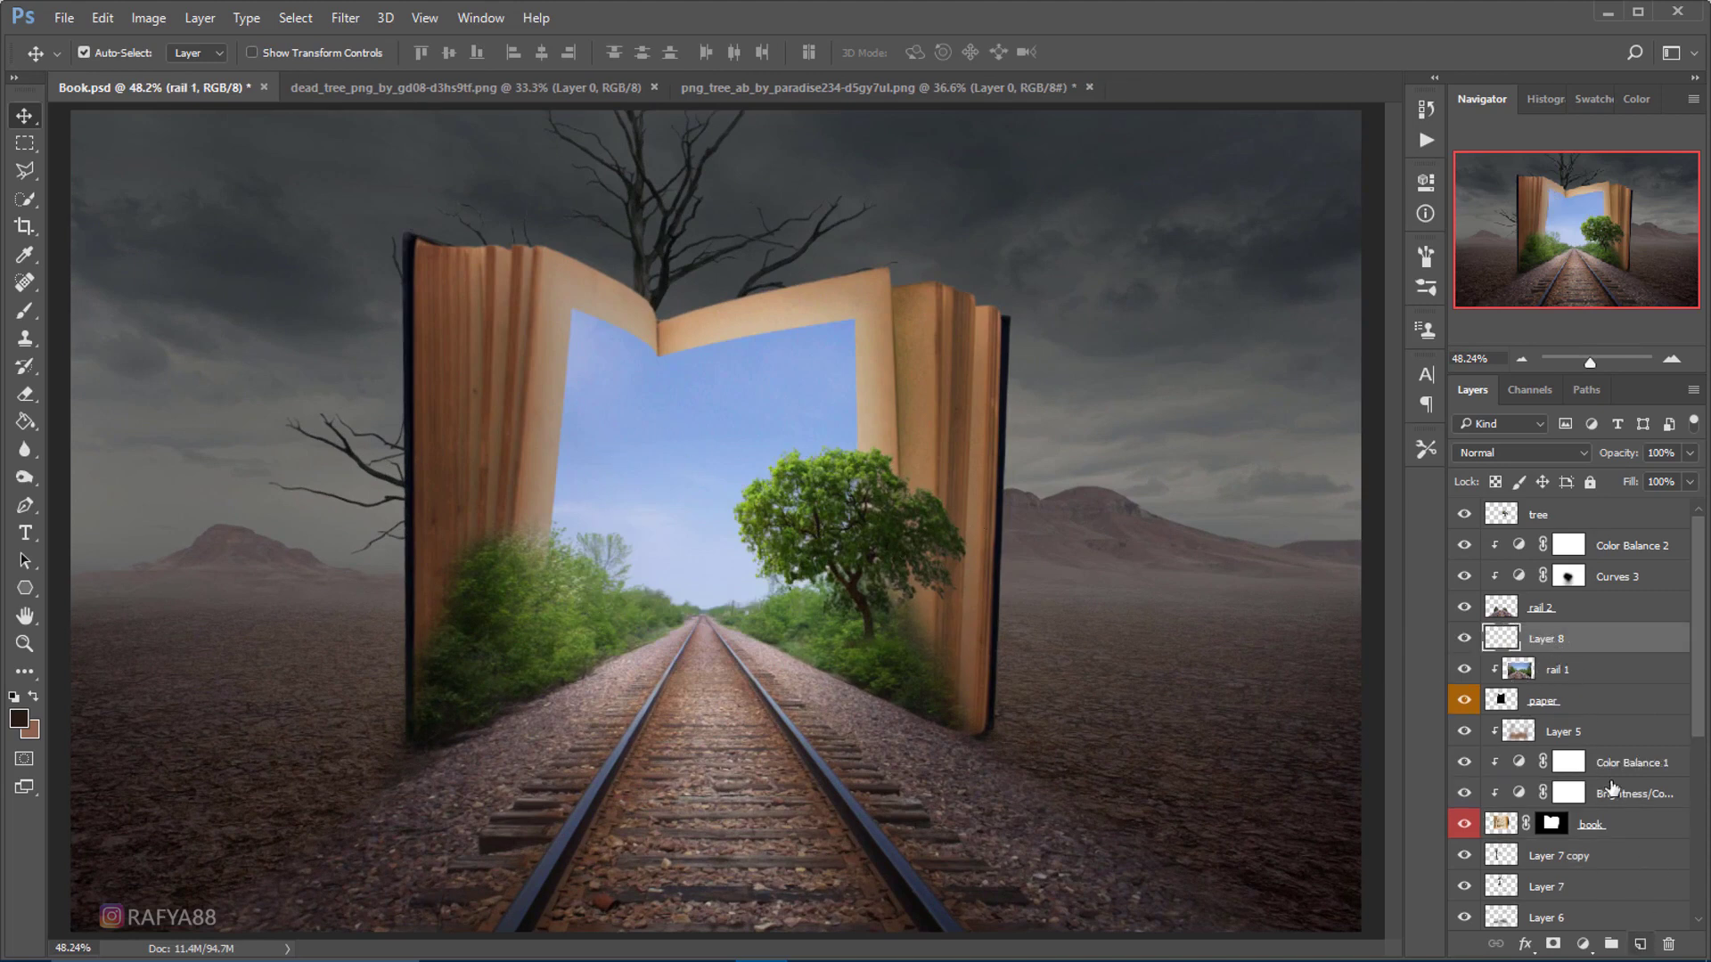
pyautogui.rightClick(1645, 638)
pyautogui.click(1300, 554)
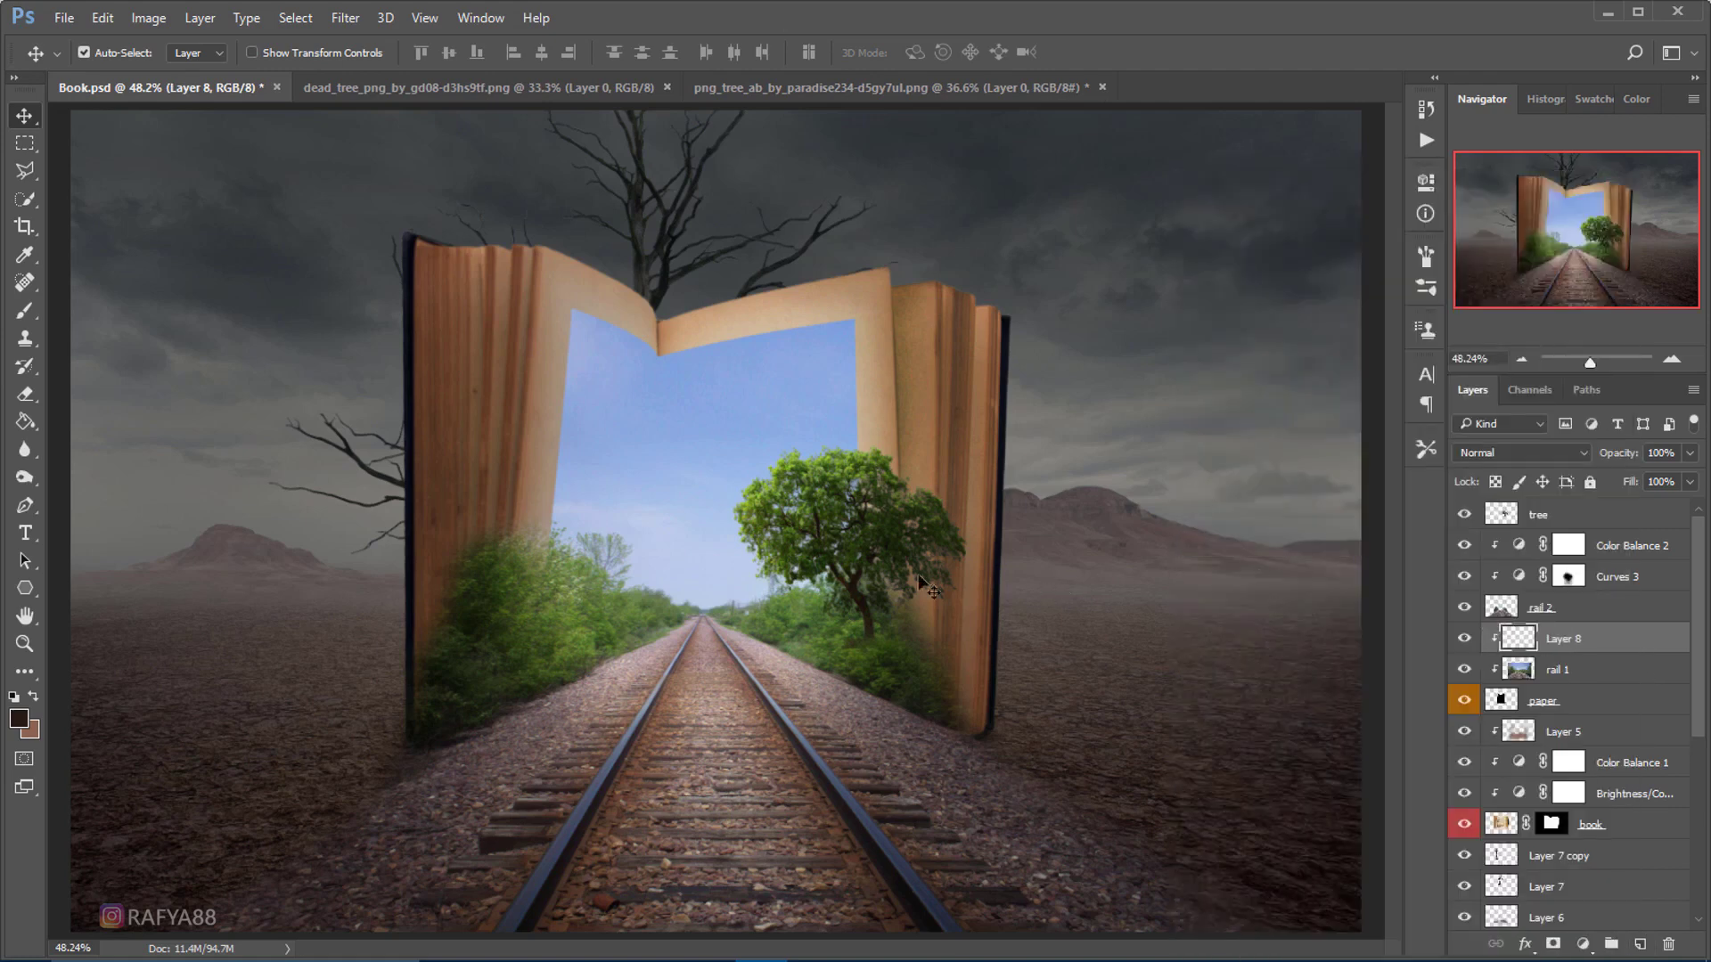
pyautogui.scroll(2, 94, 381)
# - Pick a duller sky blue and paint it over the upper-left sky at full flow
pyautogui.click(27, 314)
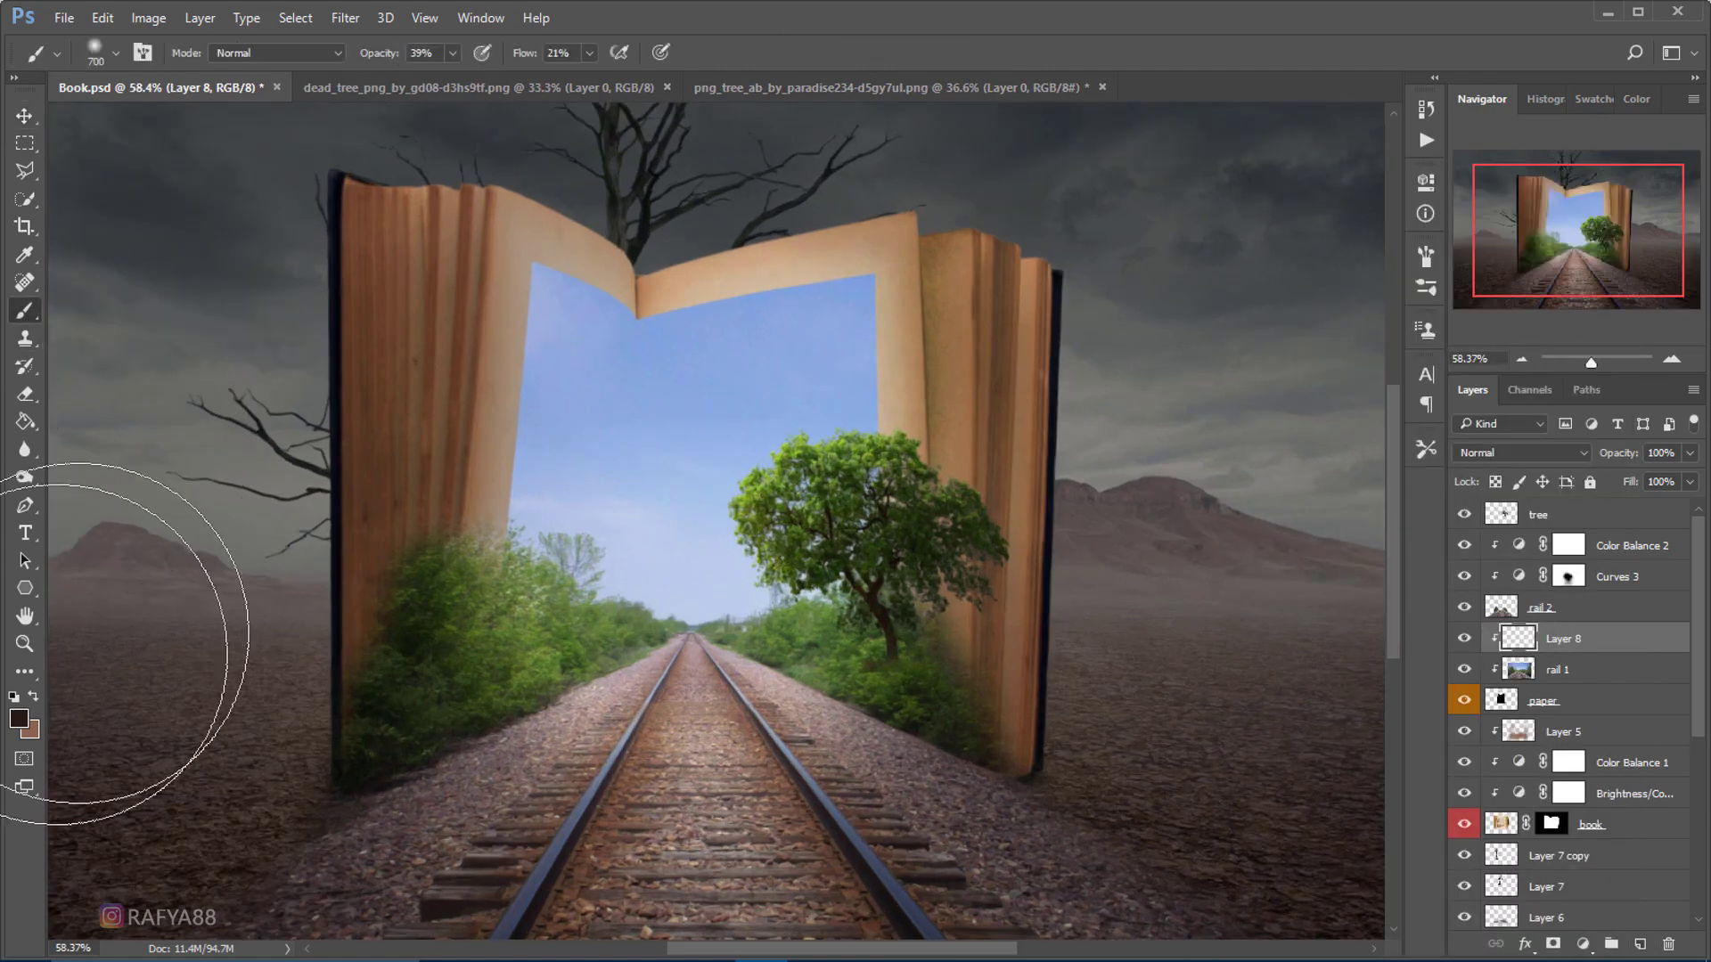
pyautogui.click(19, 719)
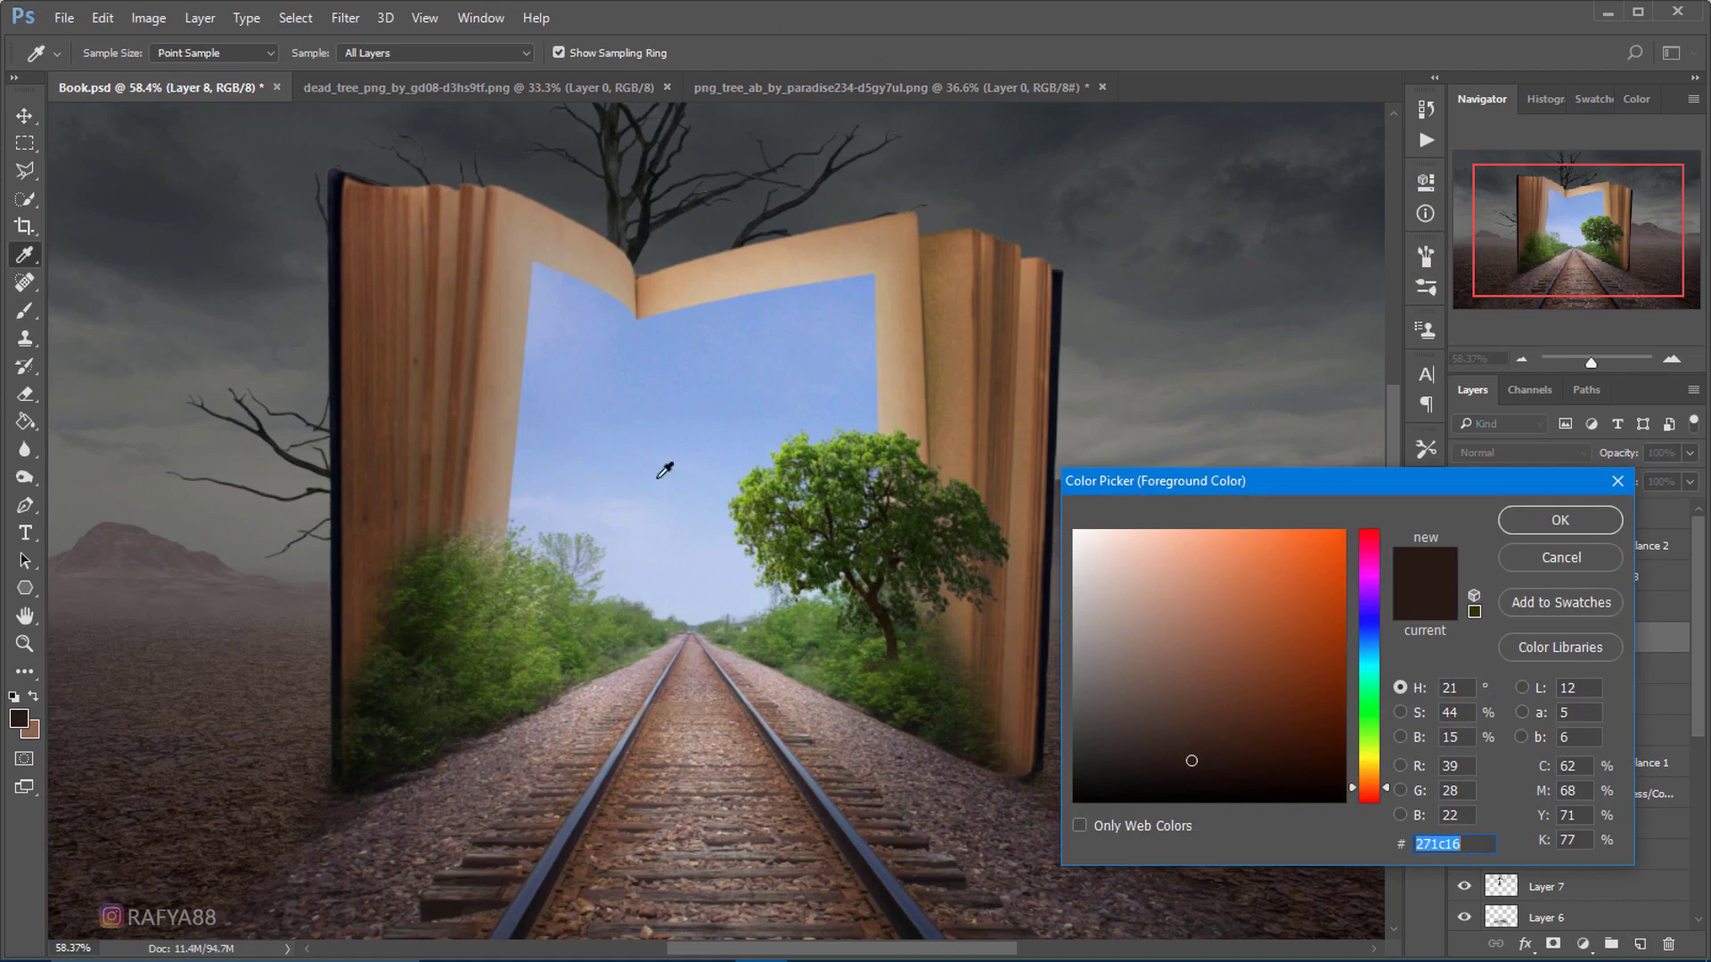
pyautogui.click(586, 353)
pyautogui.click(1160, 616)
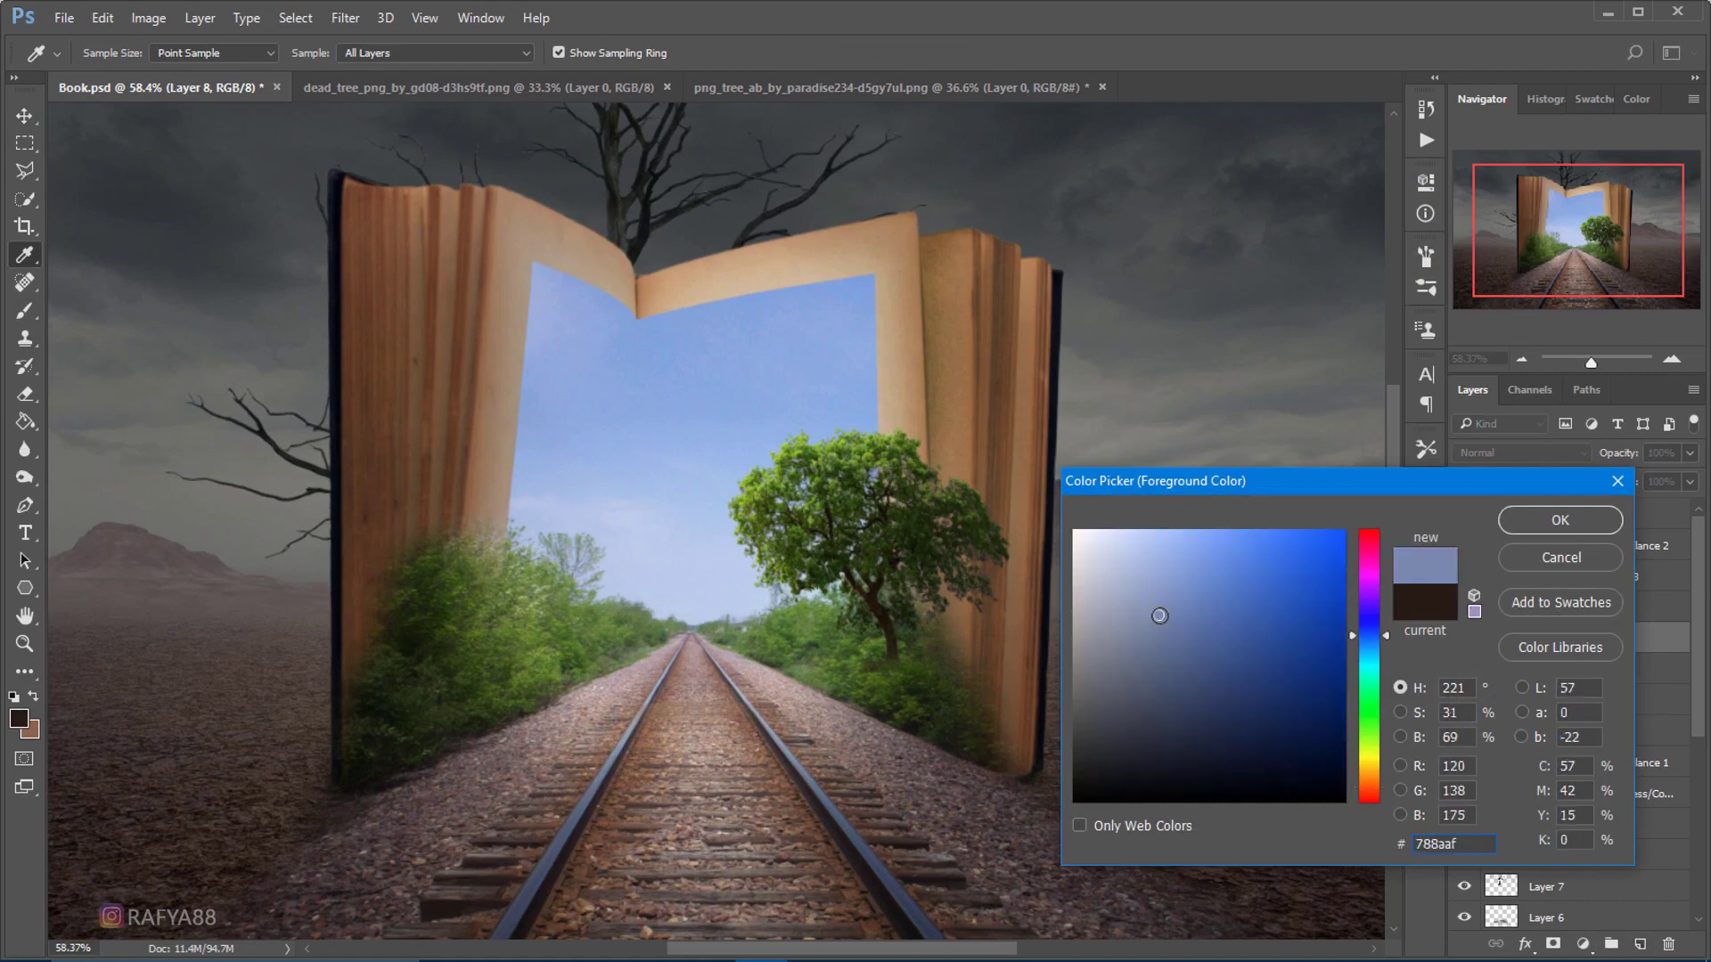
pyautogui.click(1527, 520)
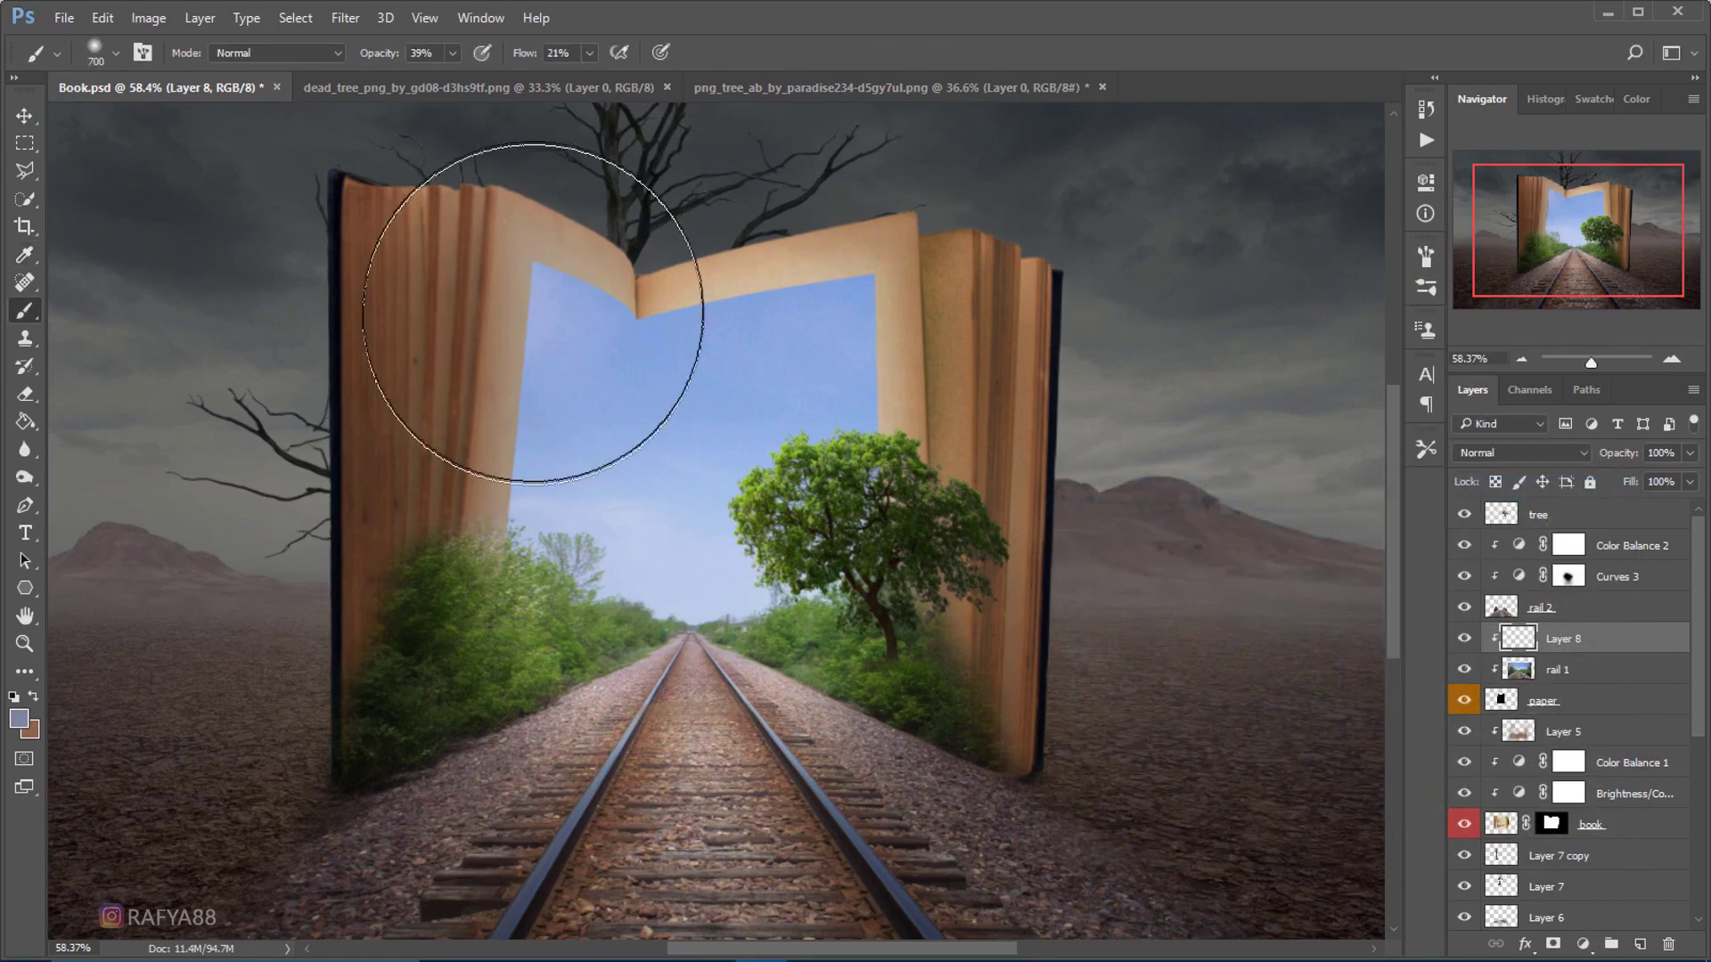
pyautogui.click(519, 553)
pyautogui.hotkey('ctrl', 'z')
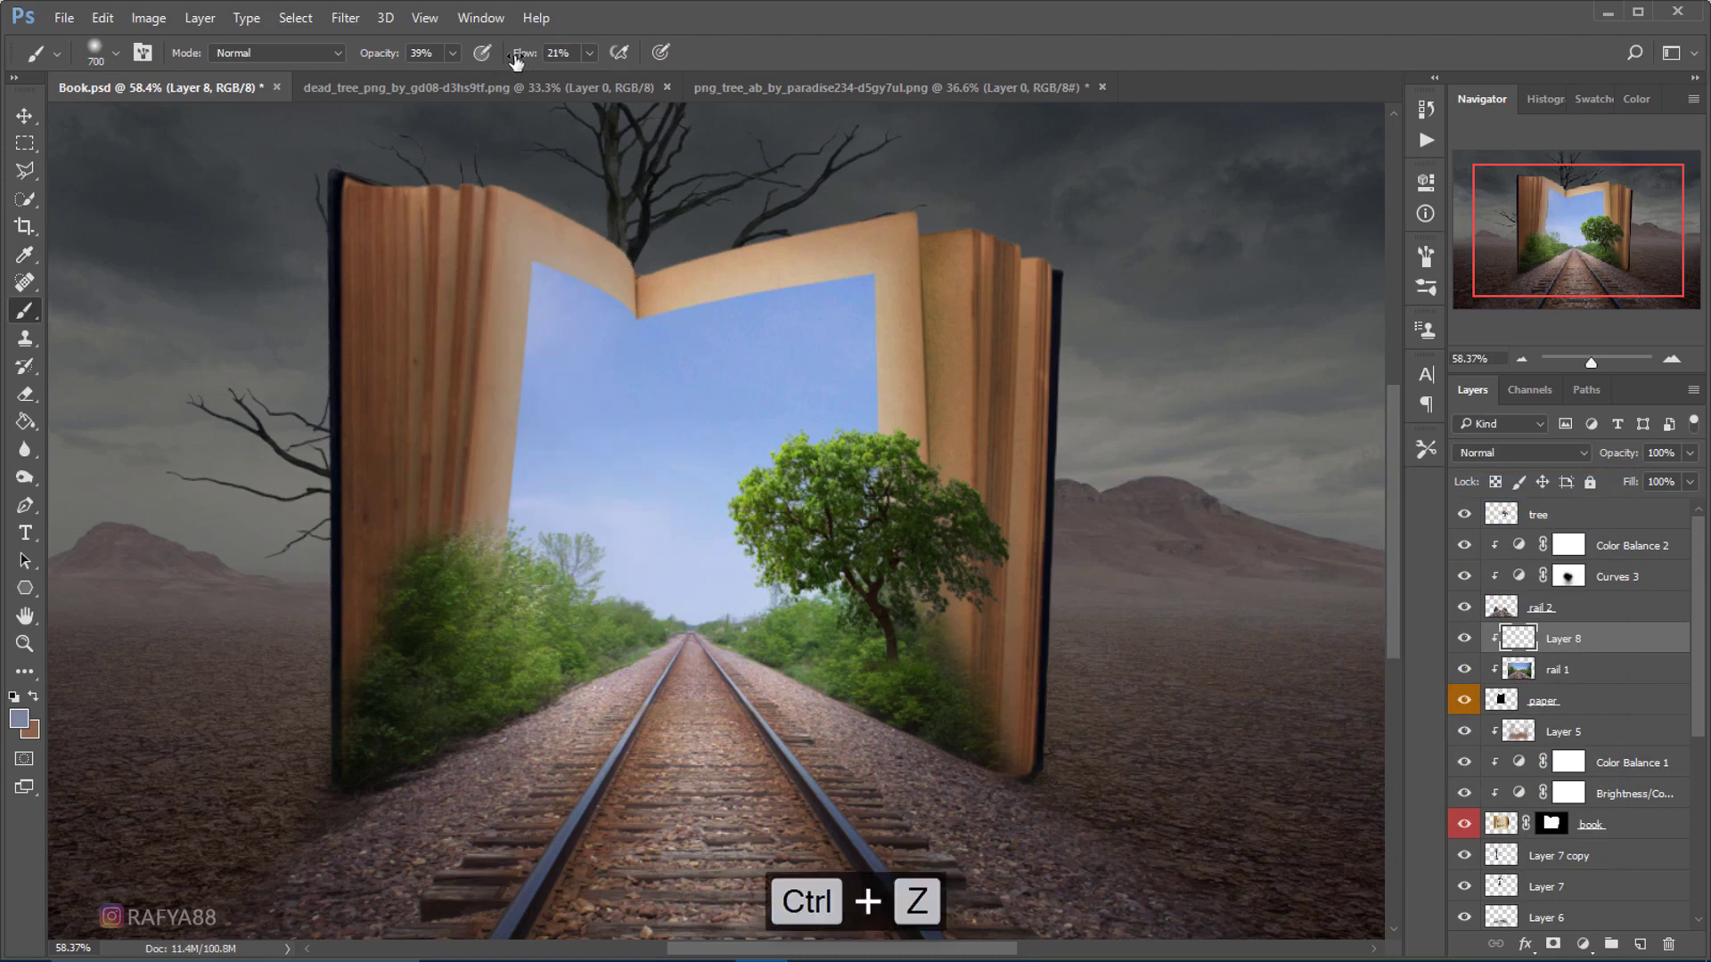
pyautogui.moveTo(515, 59); pyautogui.dragTo(579, 59)
pyautogui.moveTo(725, 134); pyautogui.dragTo(516, 496)
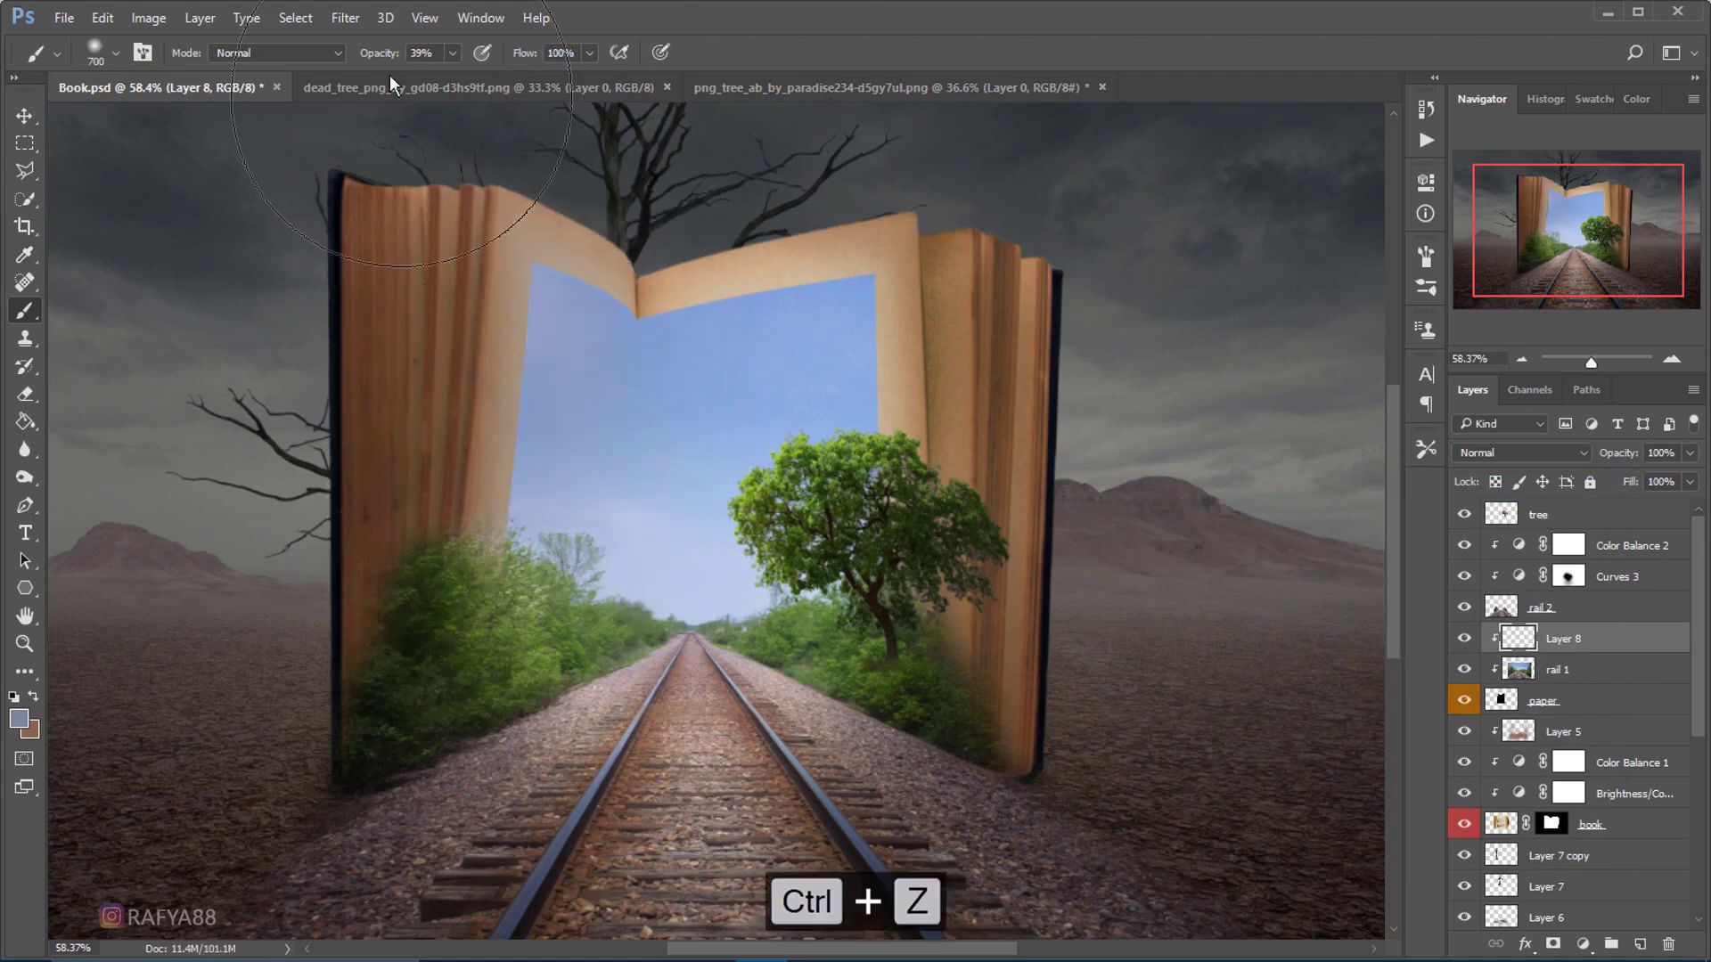
# - Switch the paint colour to grey-blue #686d79, testing a sky stroke and undoing it
pyautogui.click(19, 719)
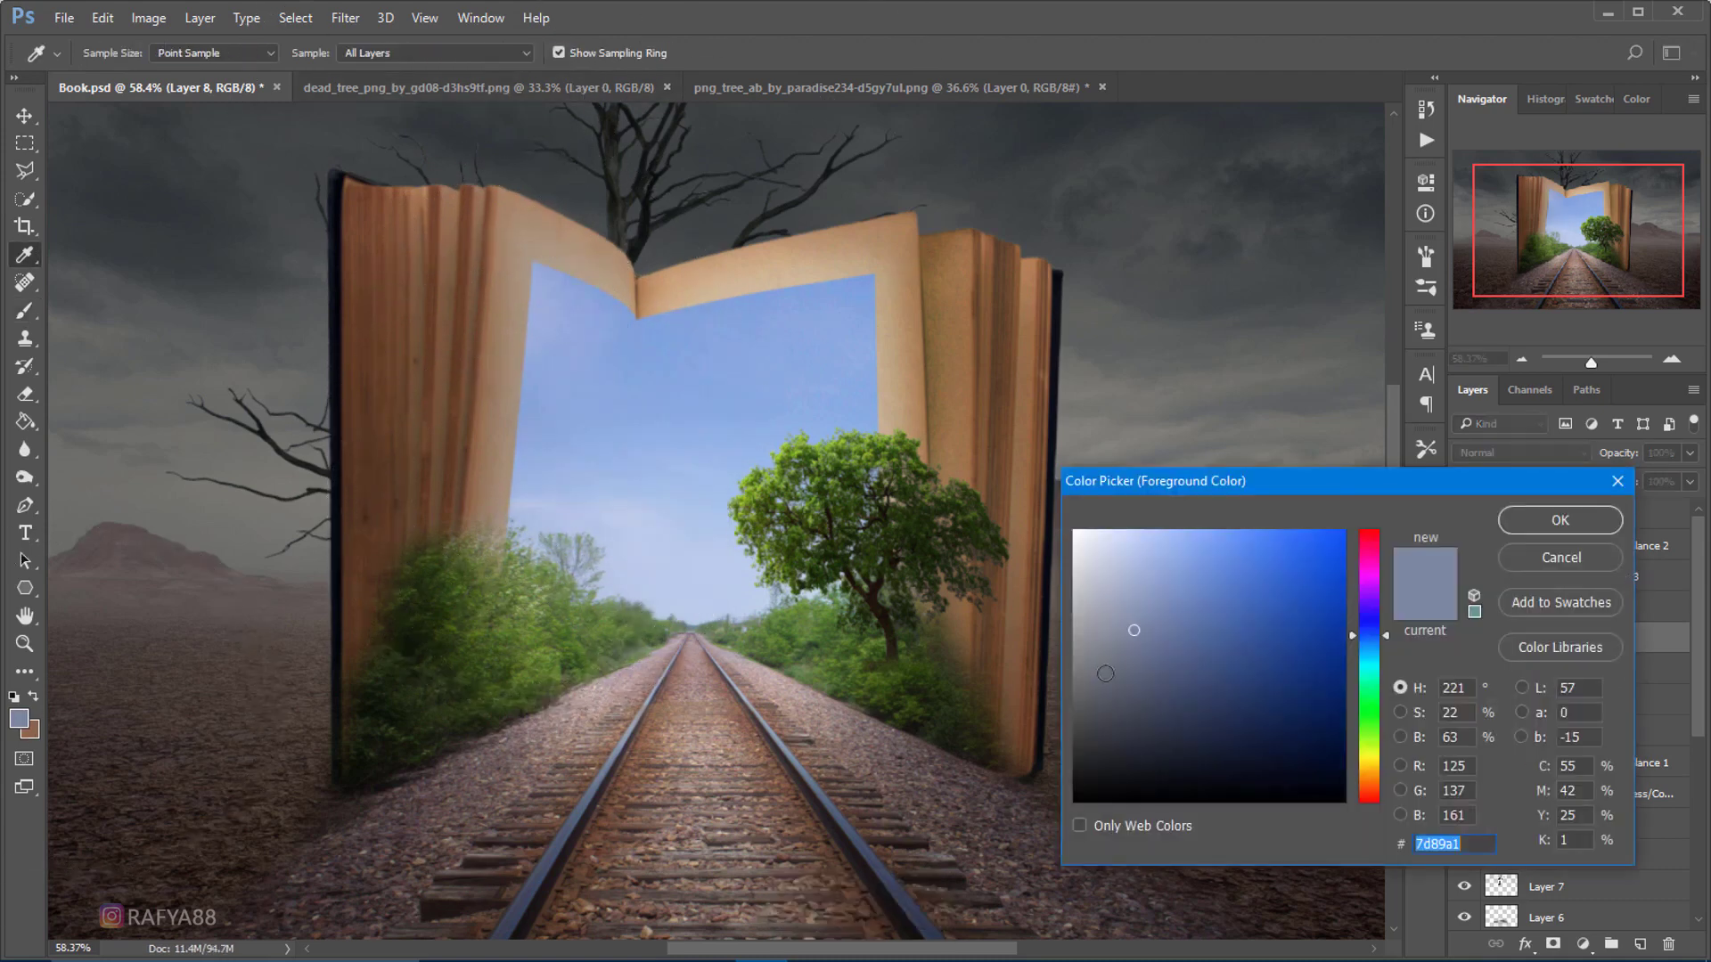
pyautogui.click(1111, 673)
pyautogui.click(1559, 521)
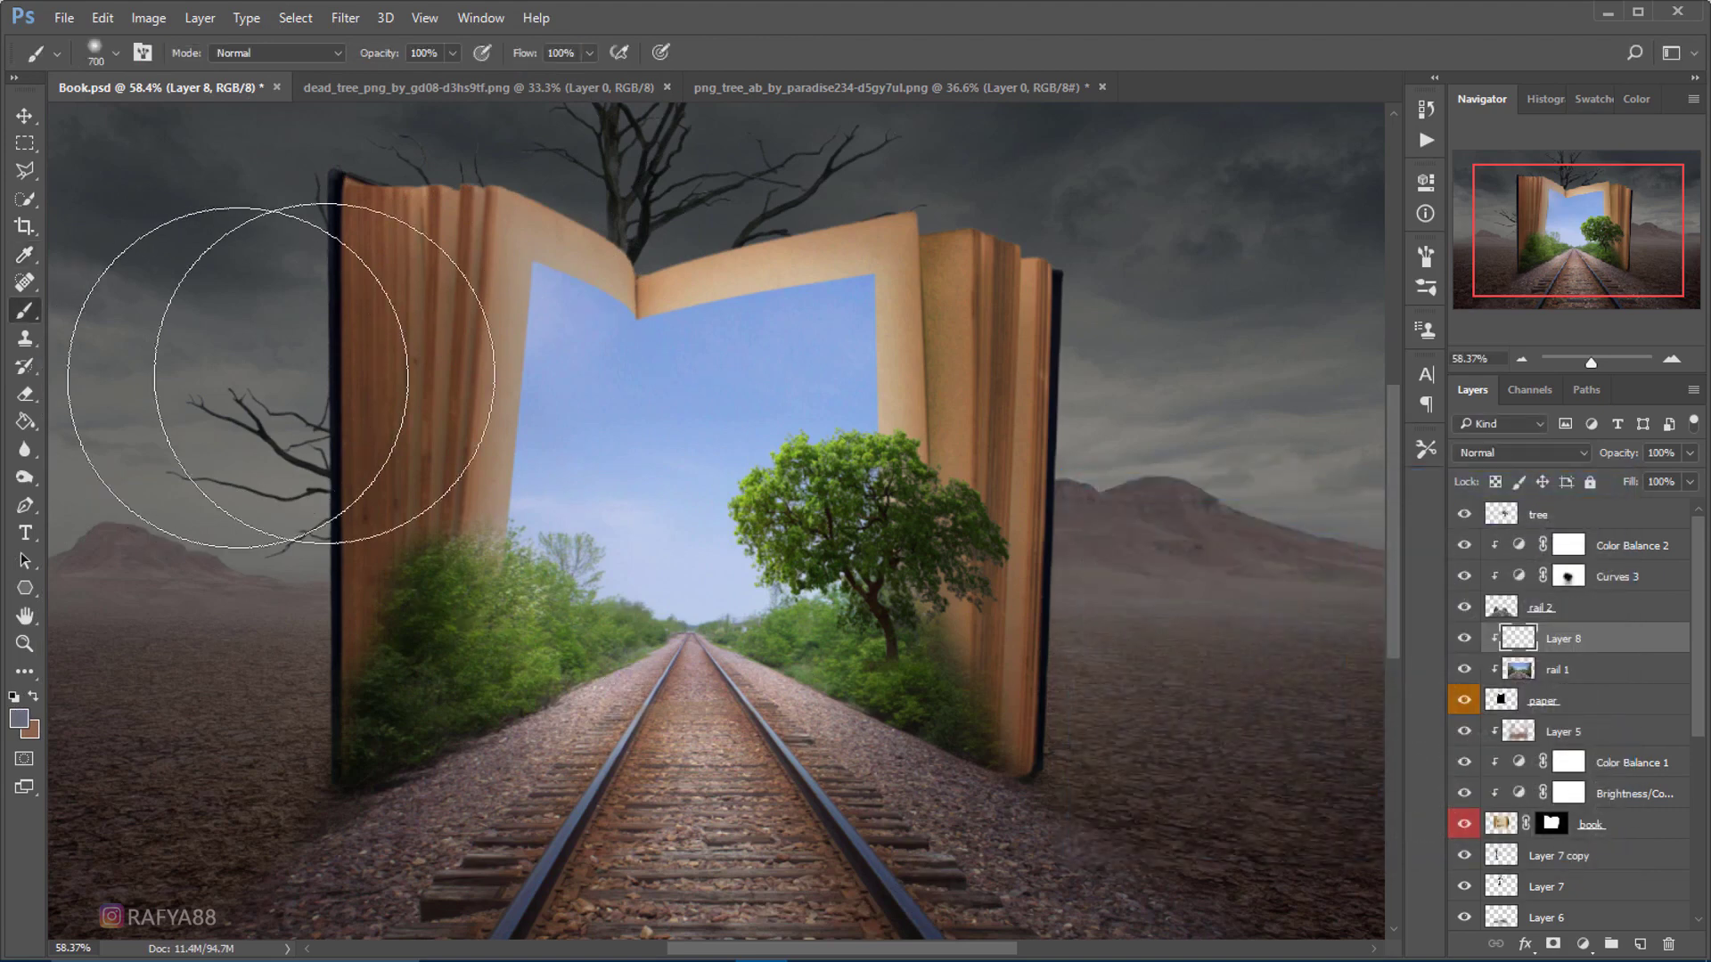
pyautogui.moveTo(285, 343); pyautogui.dragTo(535, 571)
pyautogui.hotkey('ctrl', 'z')
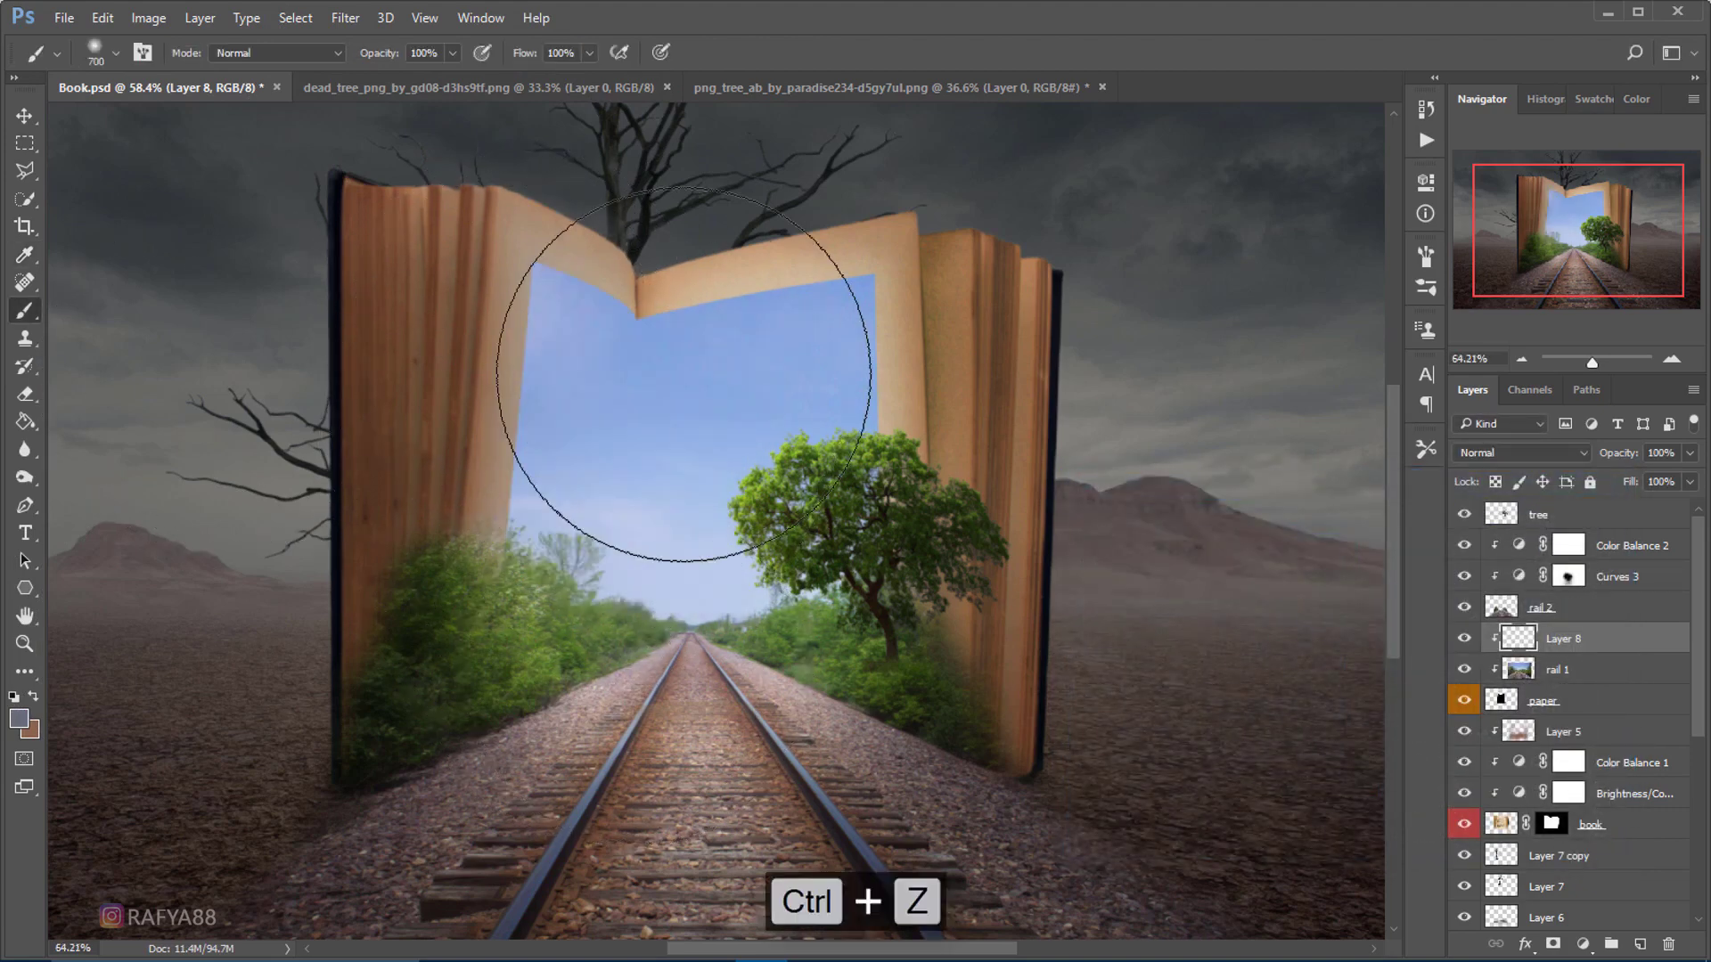
pyautogui.scroll(4, 683, 365)
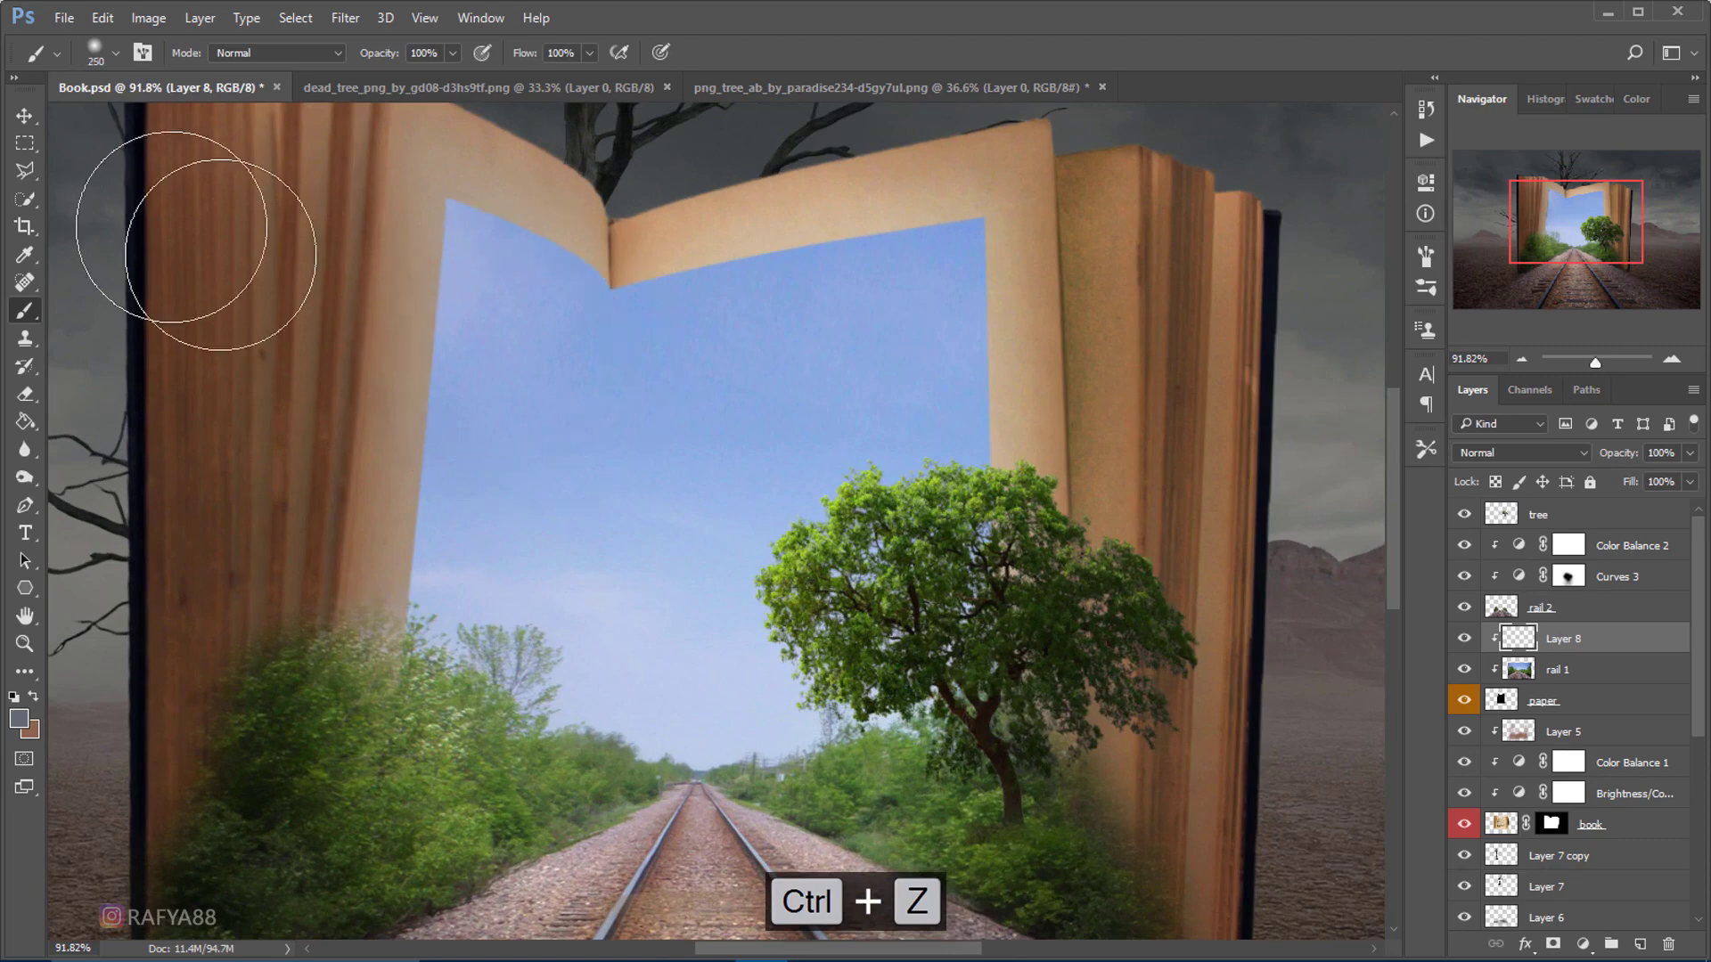
pyautogui.press('l')
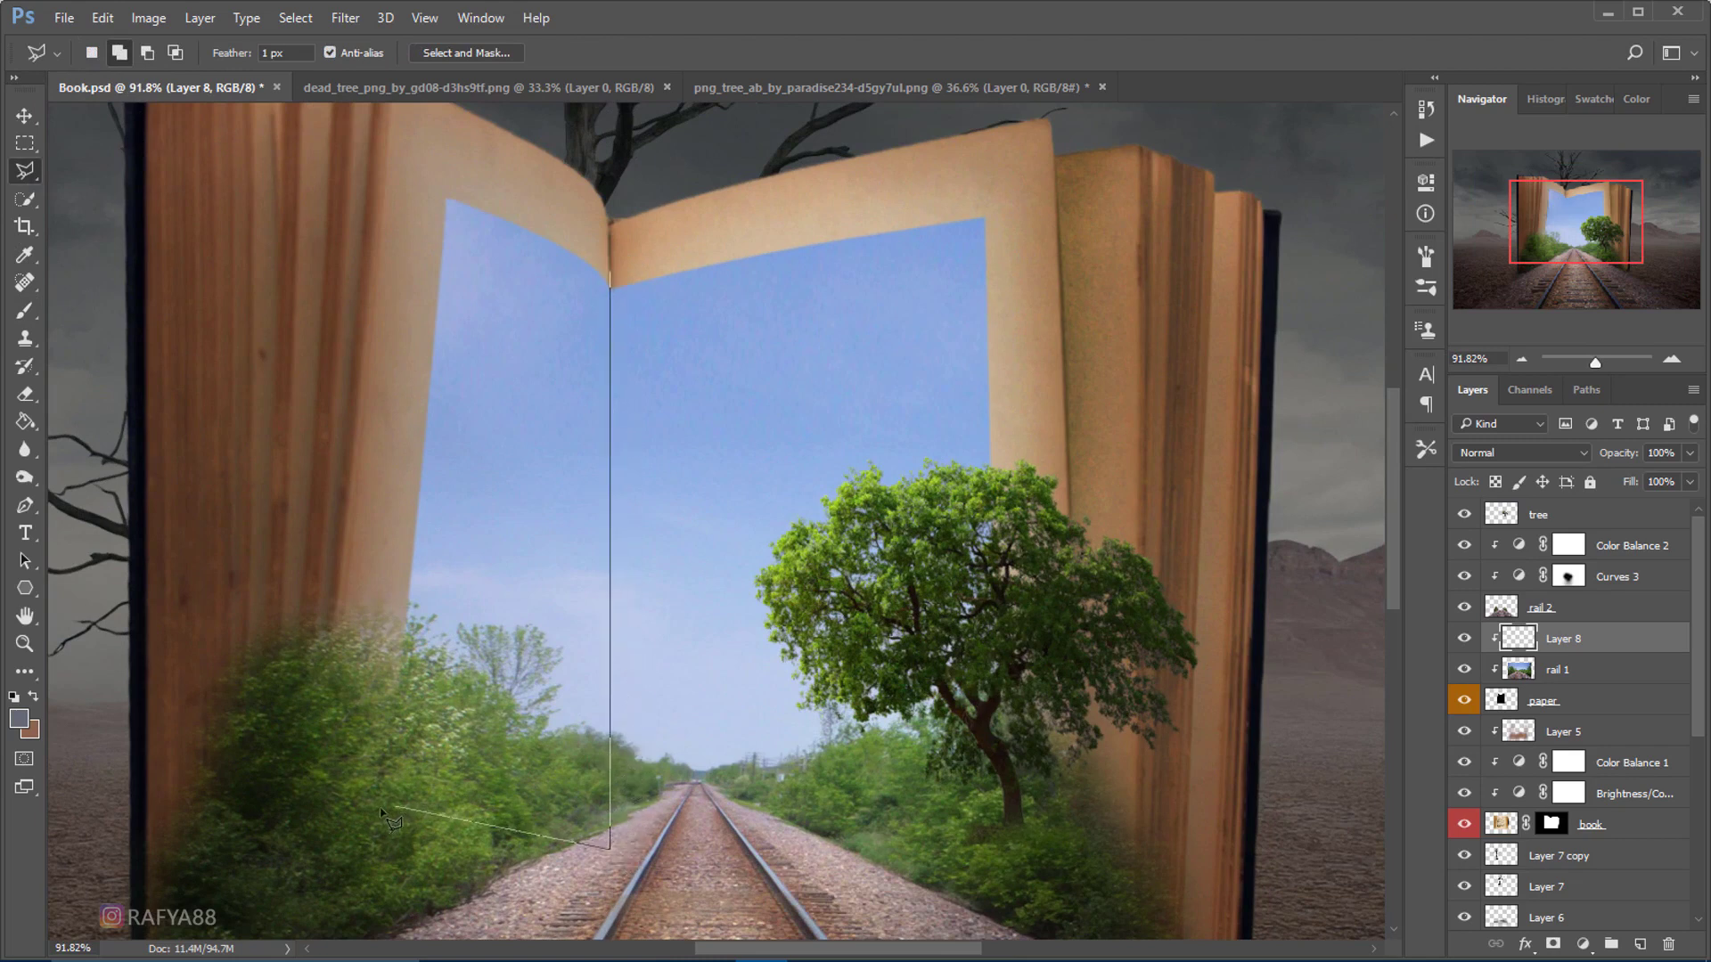
# - Close the left-page sky selection and wash it with a large 50% grey-blue brush
pyautogui.click(346, 841)
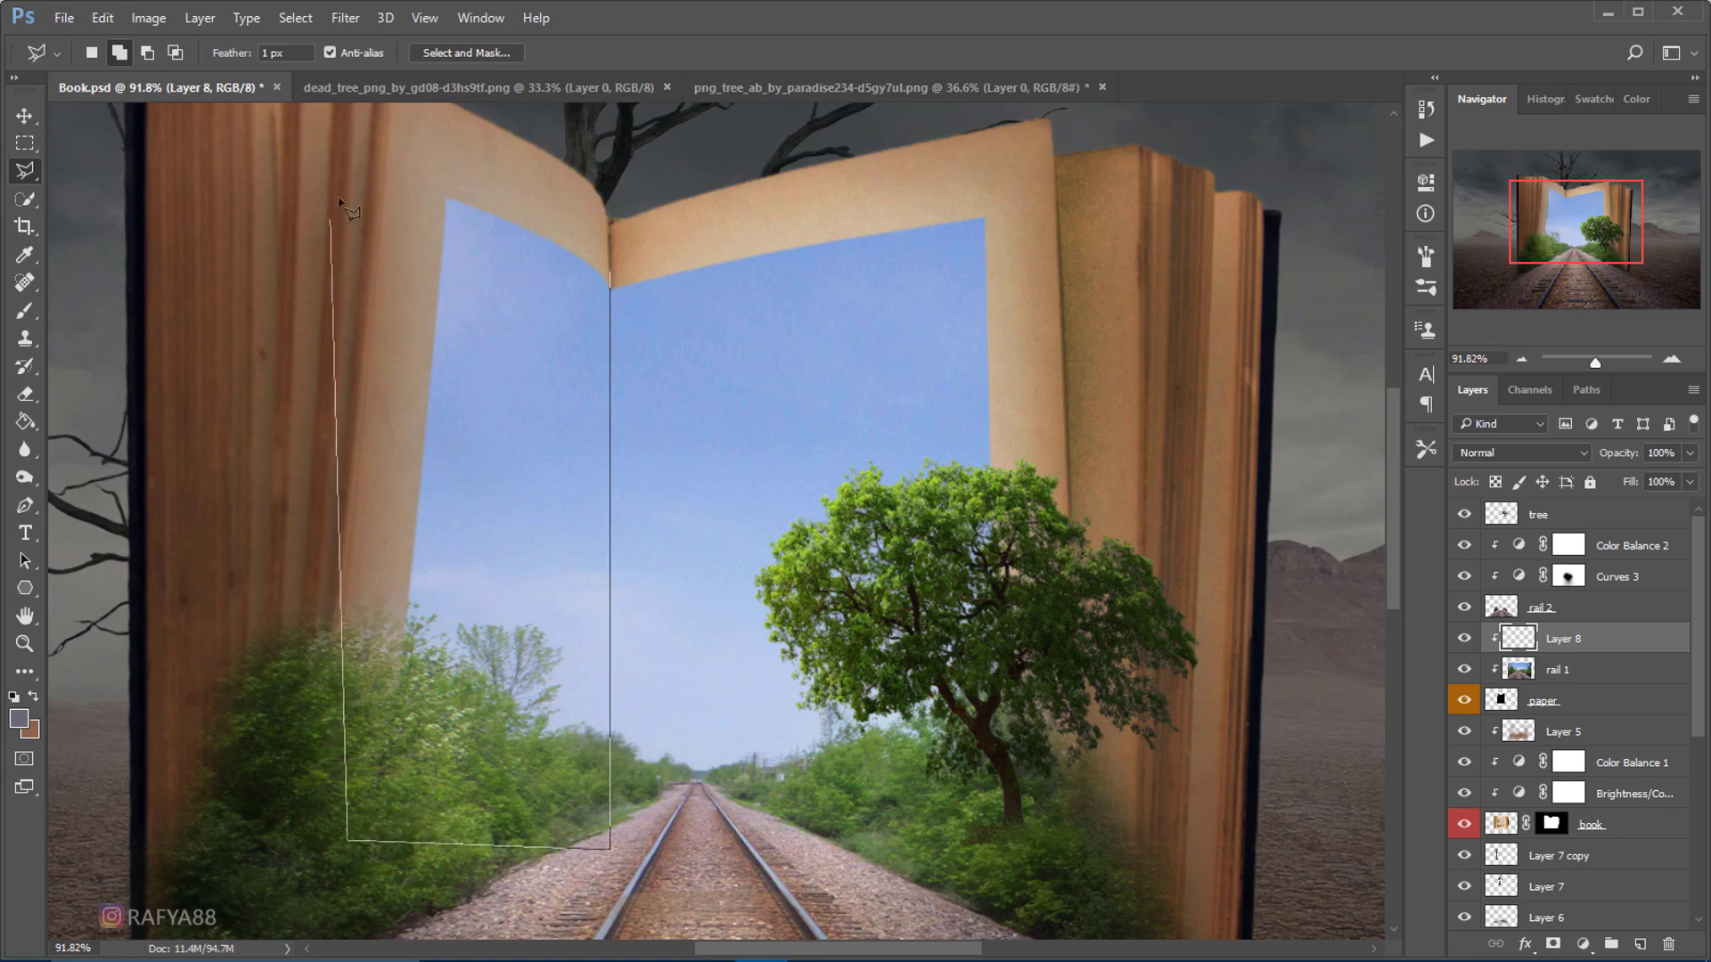
pyautogui.click(612, 274)
pyautogui.scroll(-2, 624, 294)
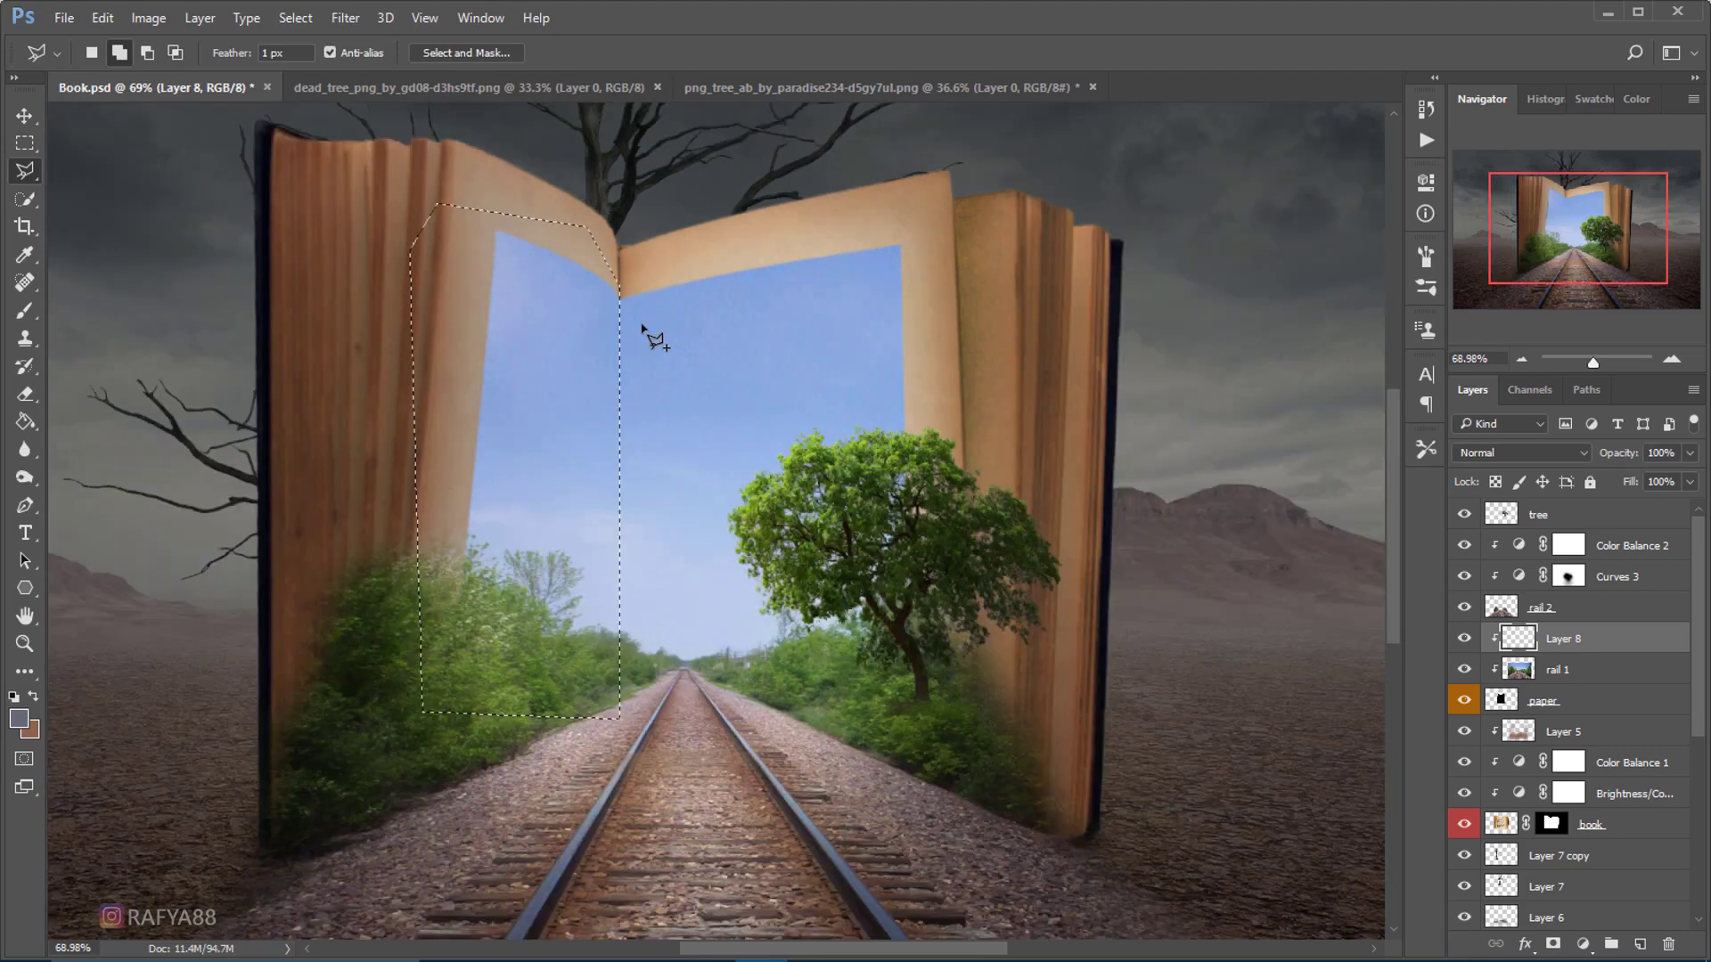
pyautogui.click(25, 311)
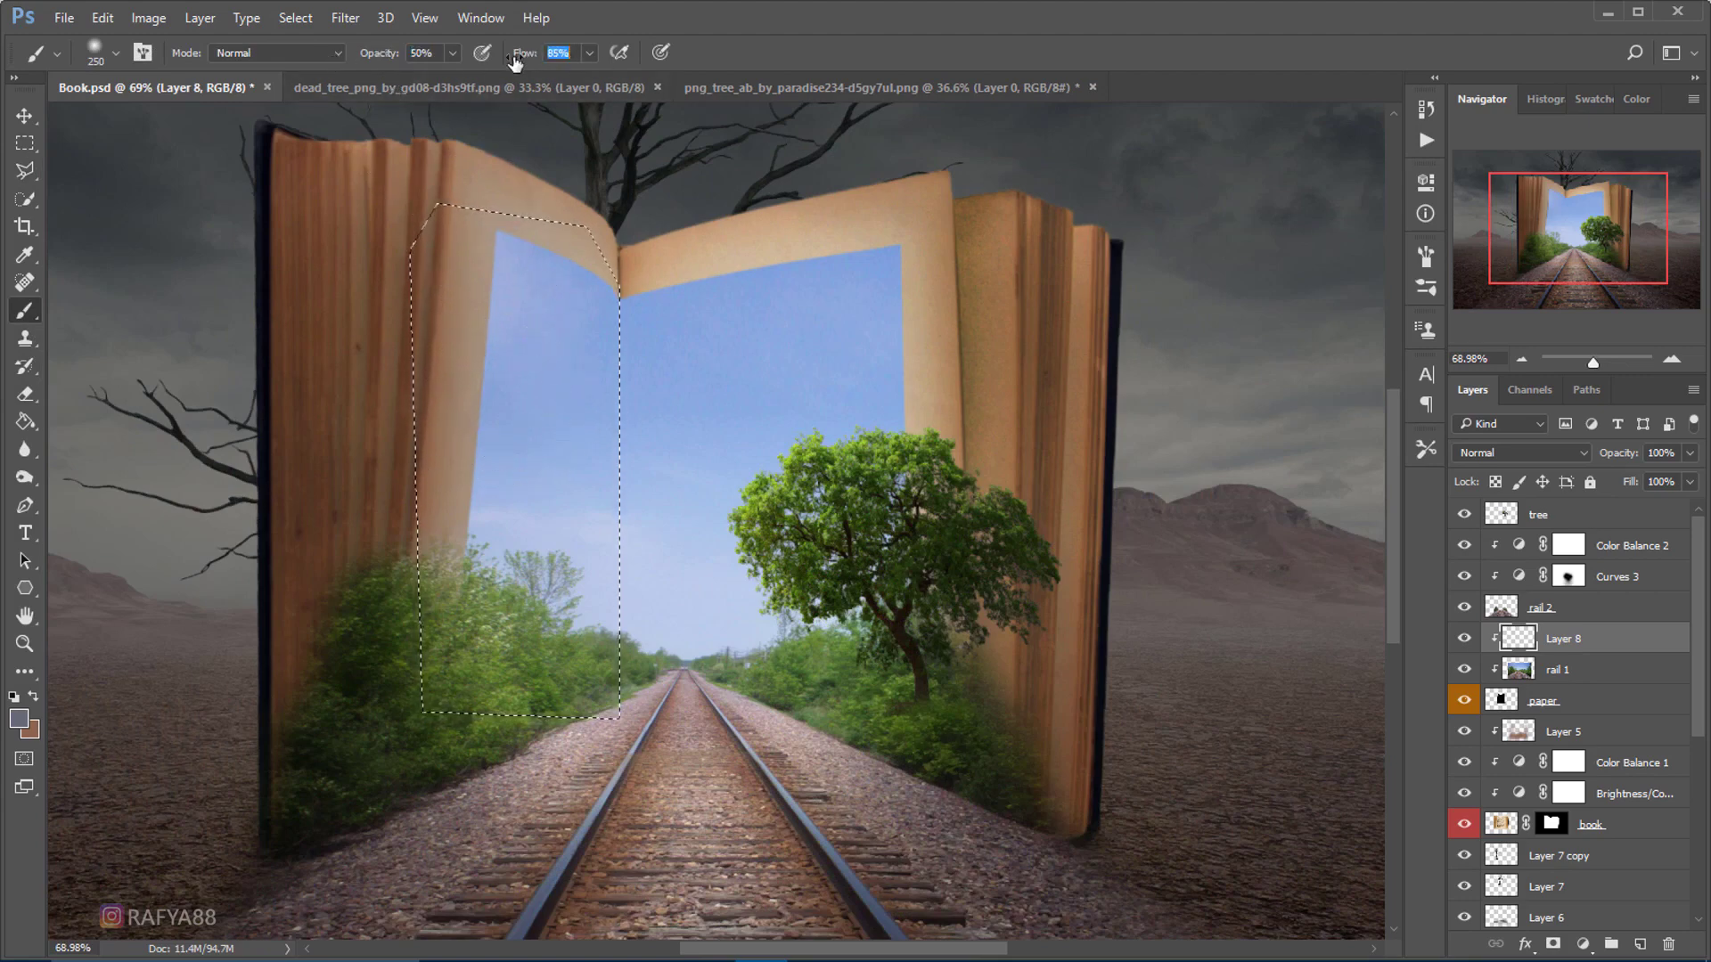
pyautogui.press(']')
pyautogui.moveTo(477, 306); pyautogui.dragTo(526, 260)
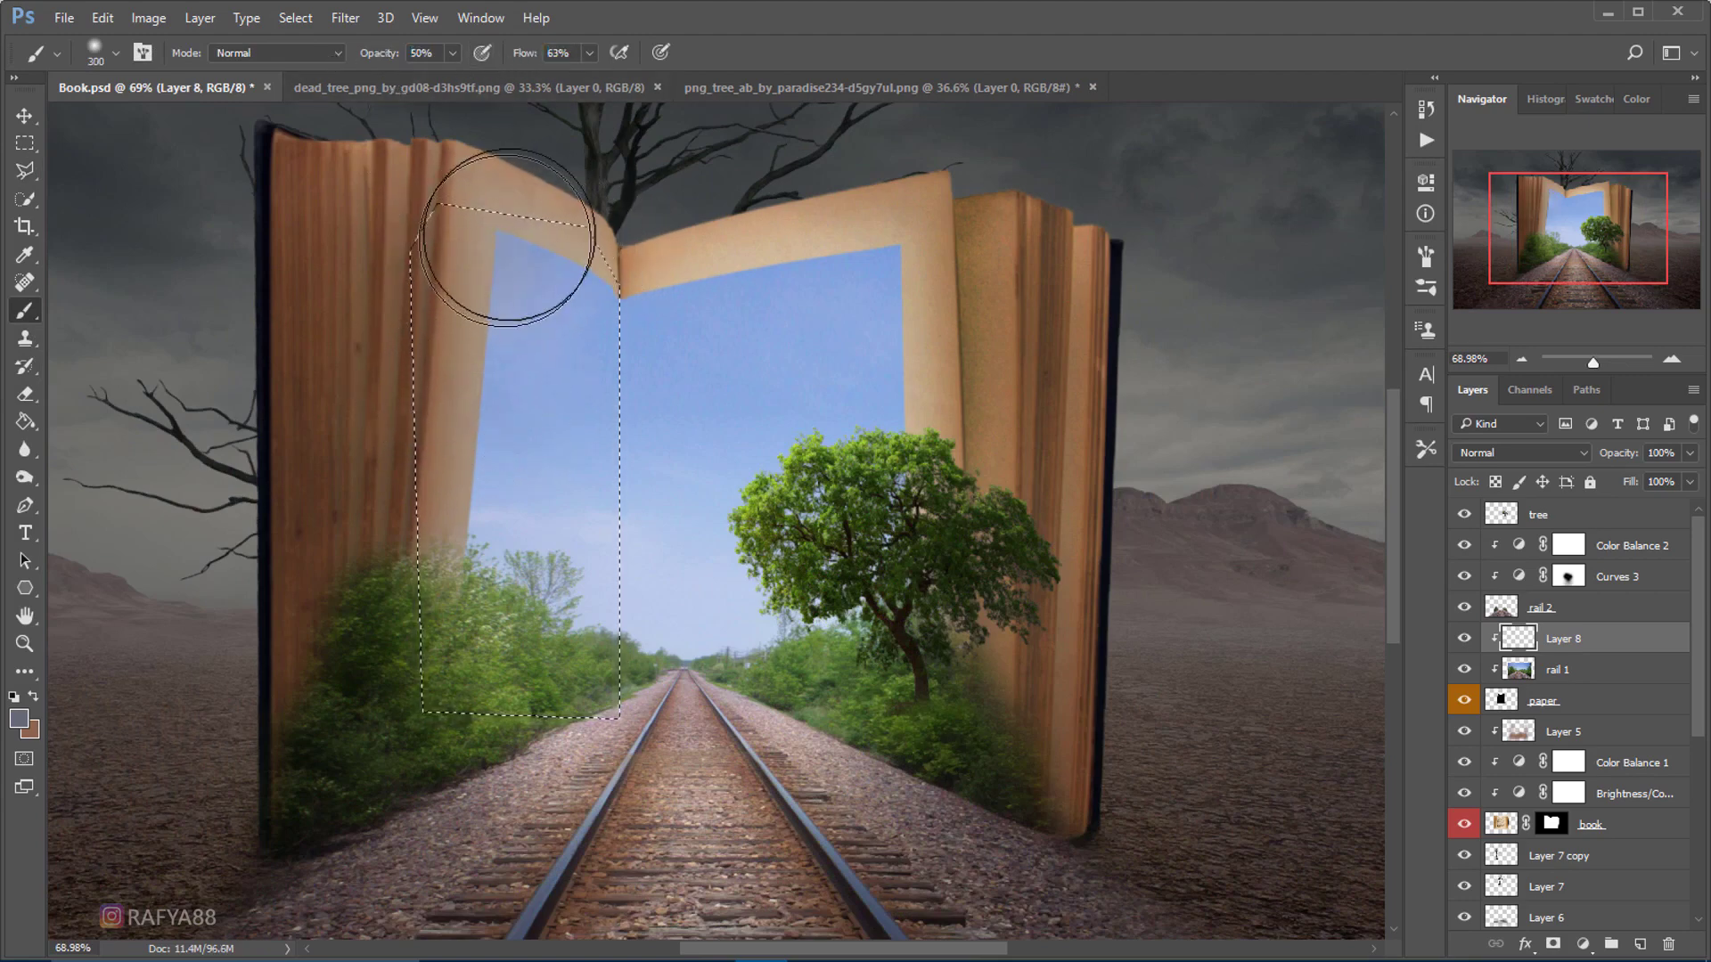
pyautogui.press(']')
pyautogui.press(']')
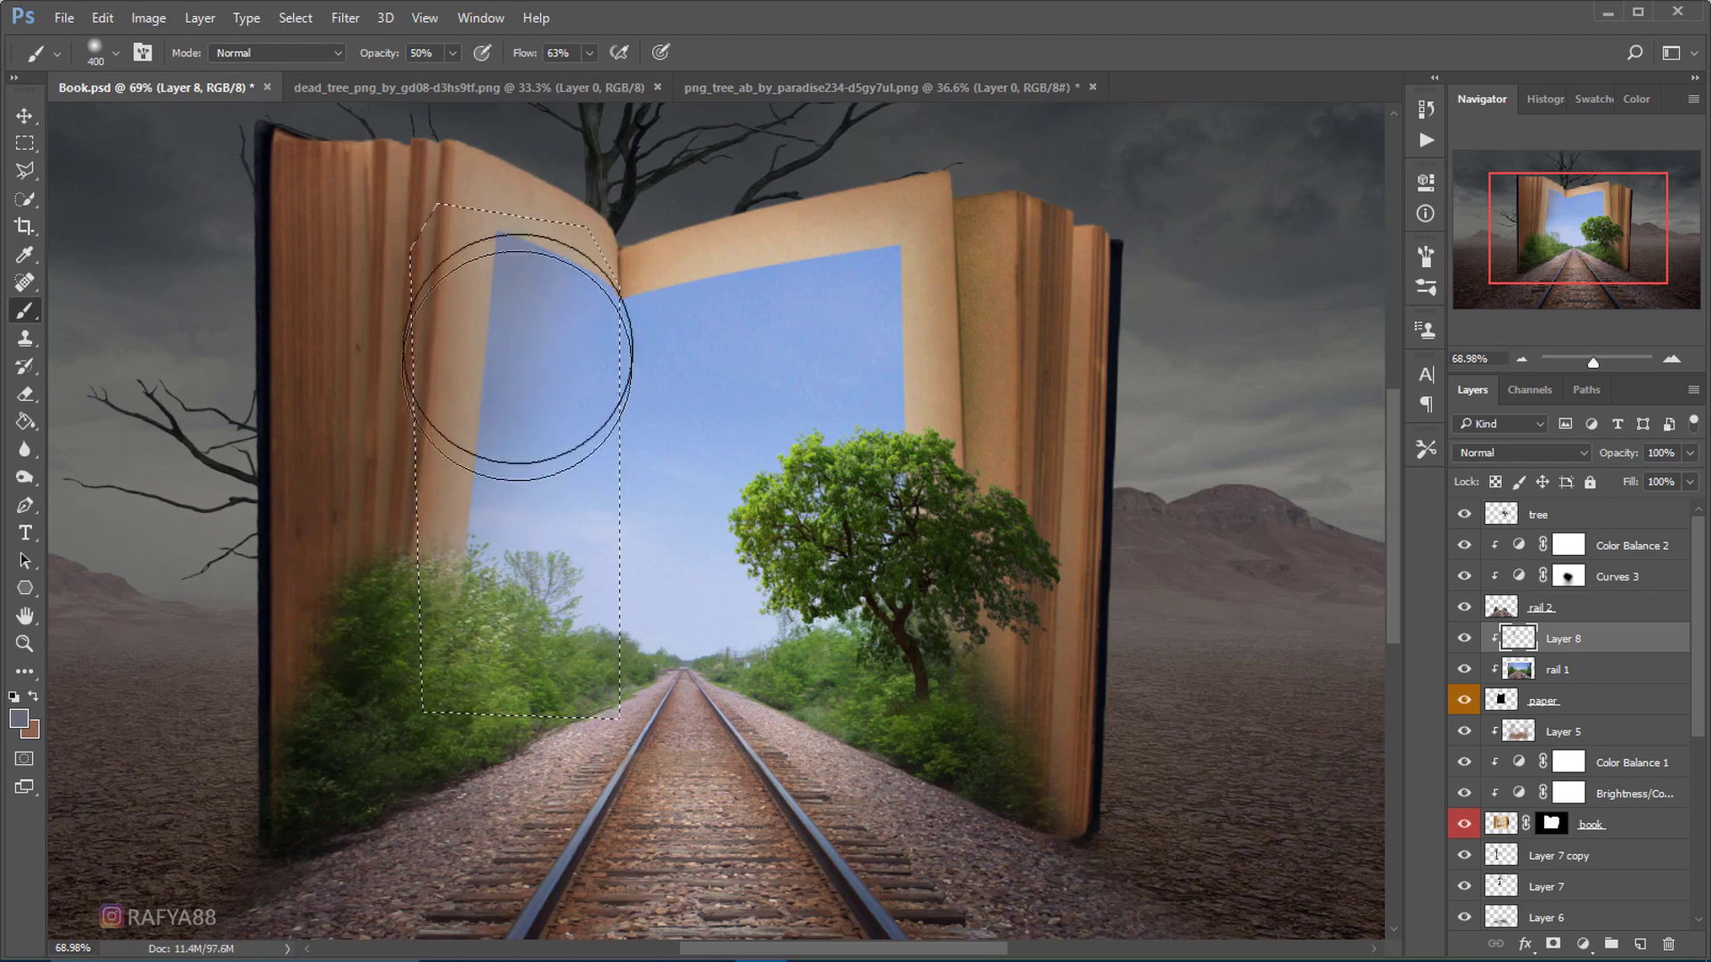
pyautogui.moveTo(508, 344); pyautogui.dragTo(396, 552)
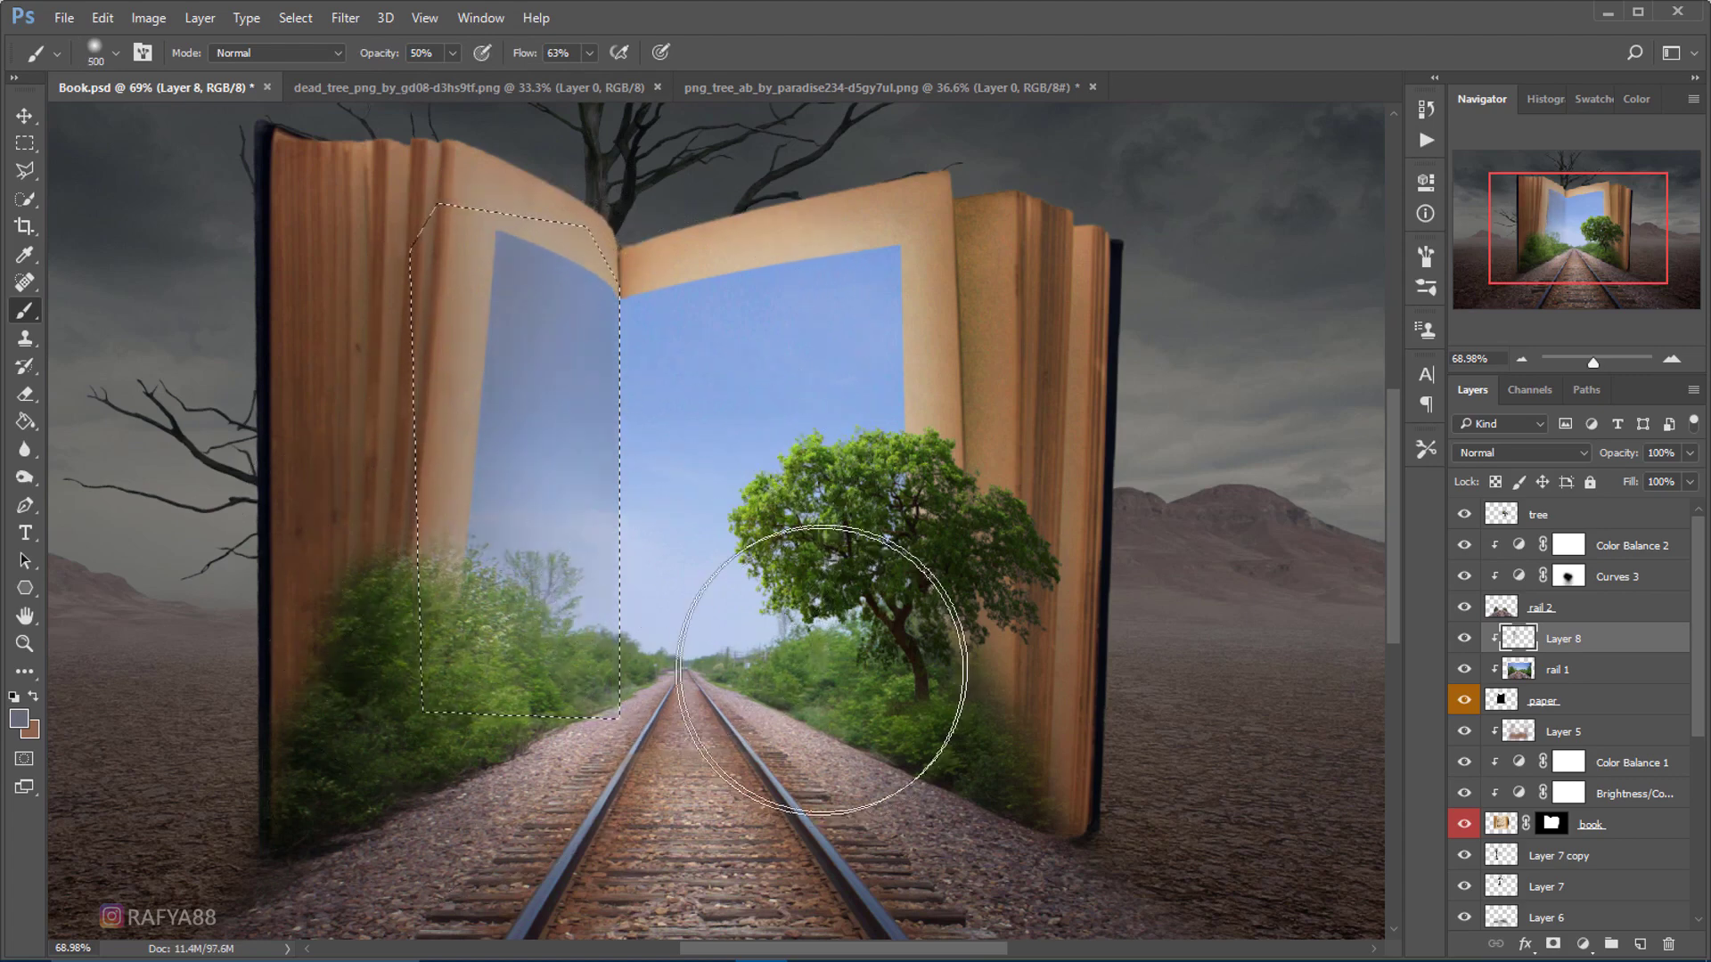
pyautogui.scroll(-1, 734, 490)
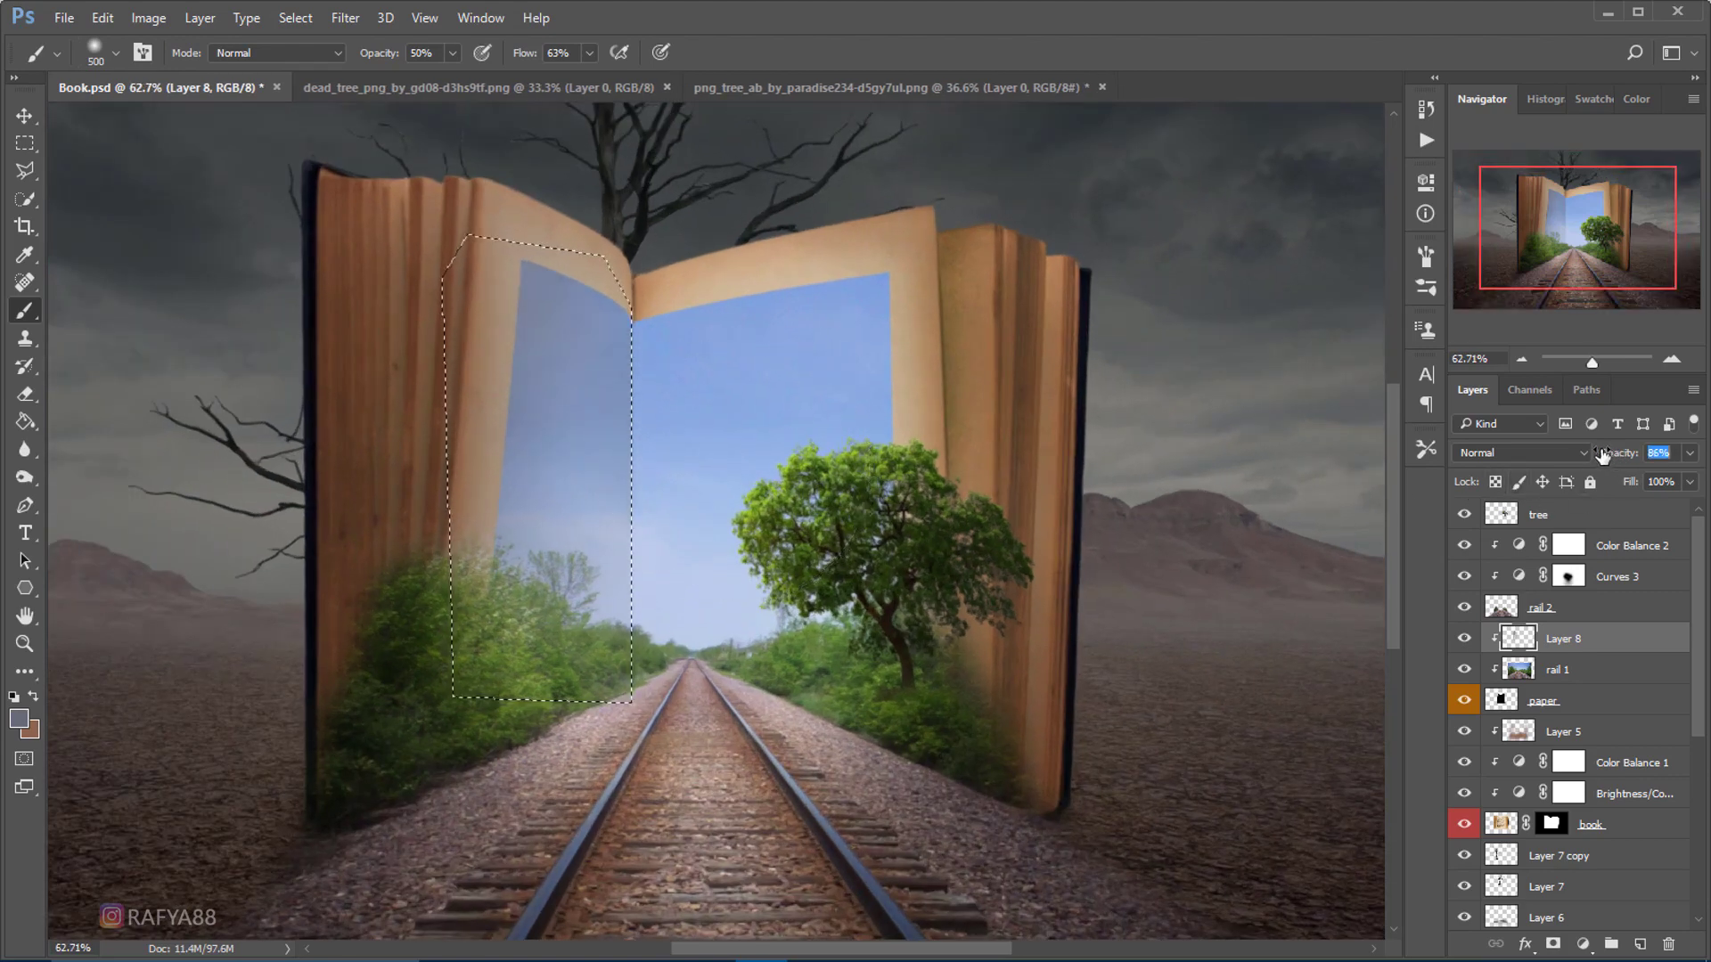
# - Set Layer 8 to Multiply blend mode at 66% opacity
pyautogui.click(1553, 453)
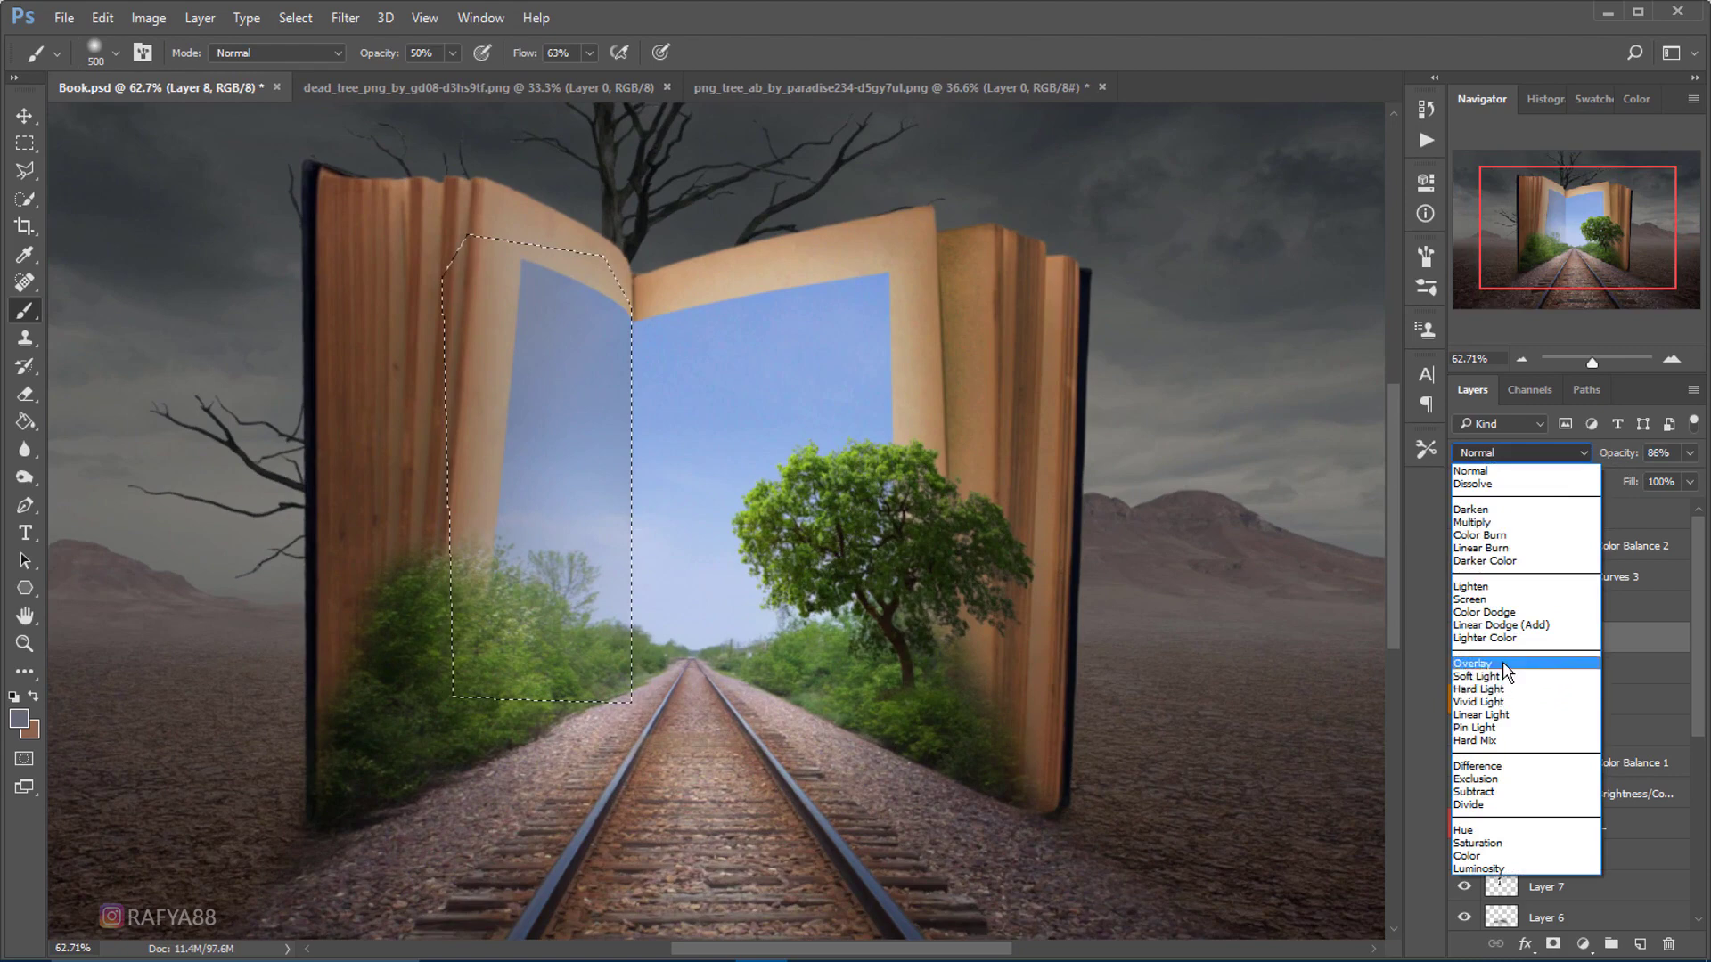
pyautogui.click(1506, 670)
pyautogui.click(1554, 454)
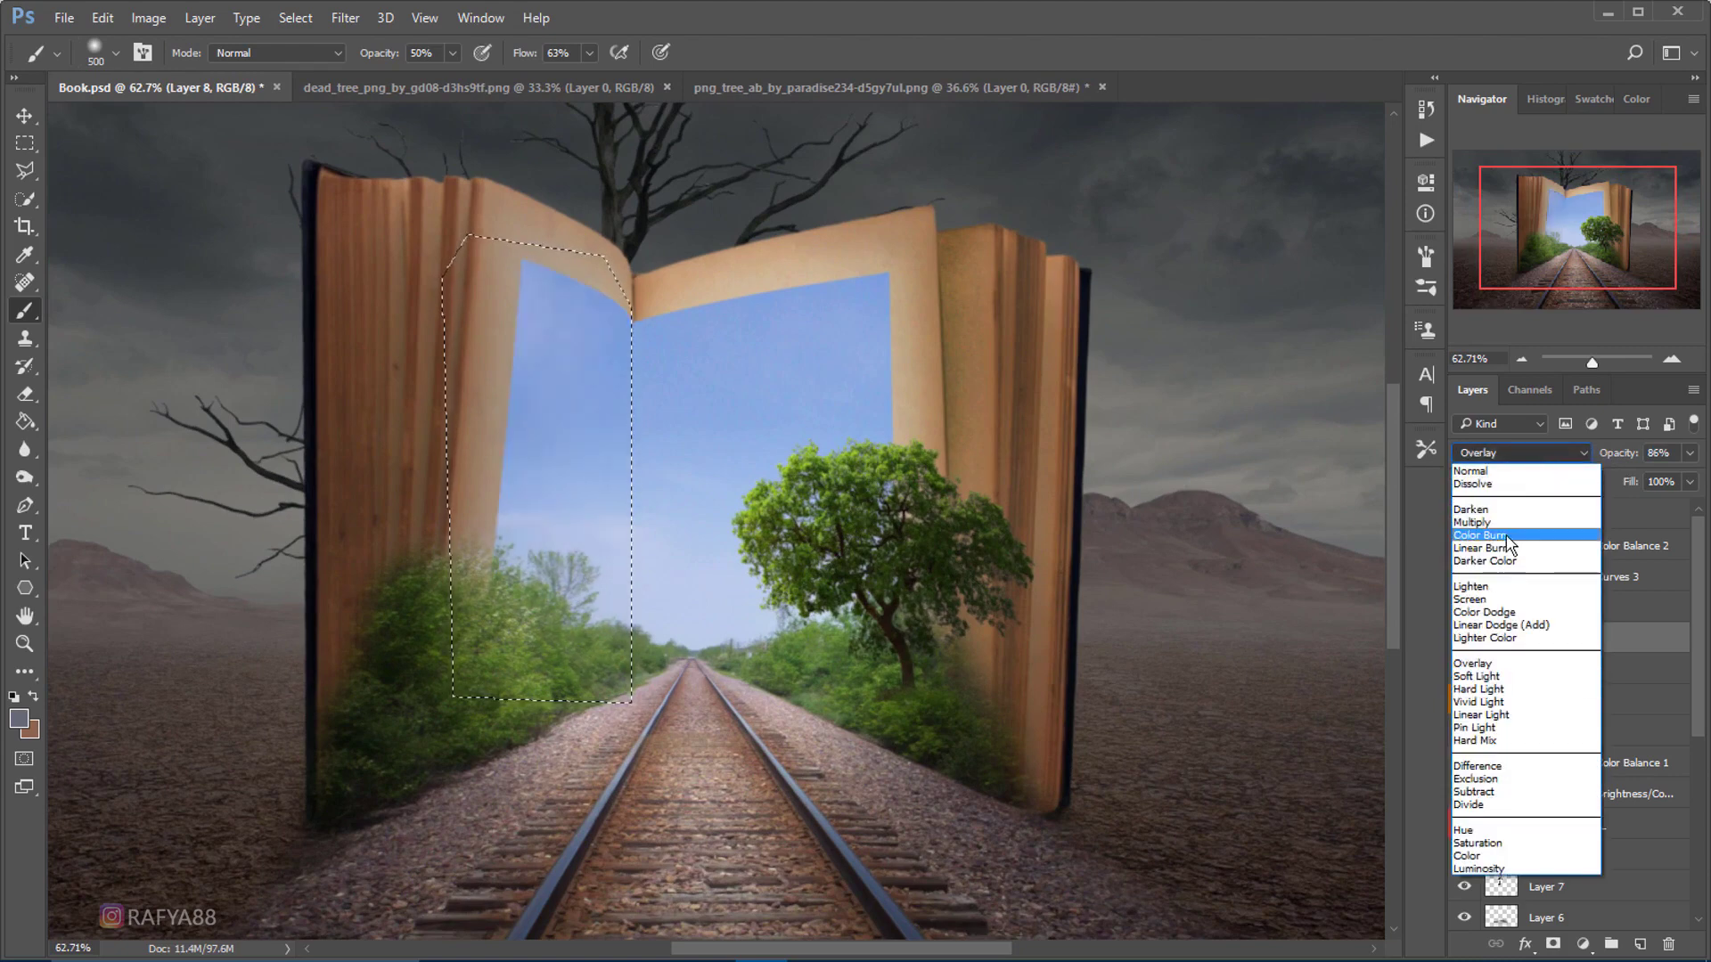
pyautogui.click(1500, 526)
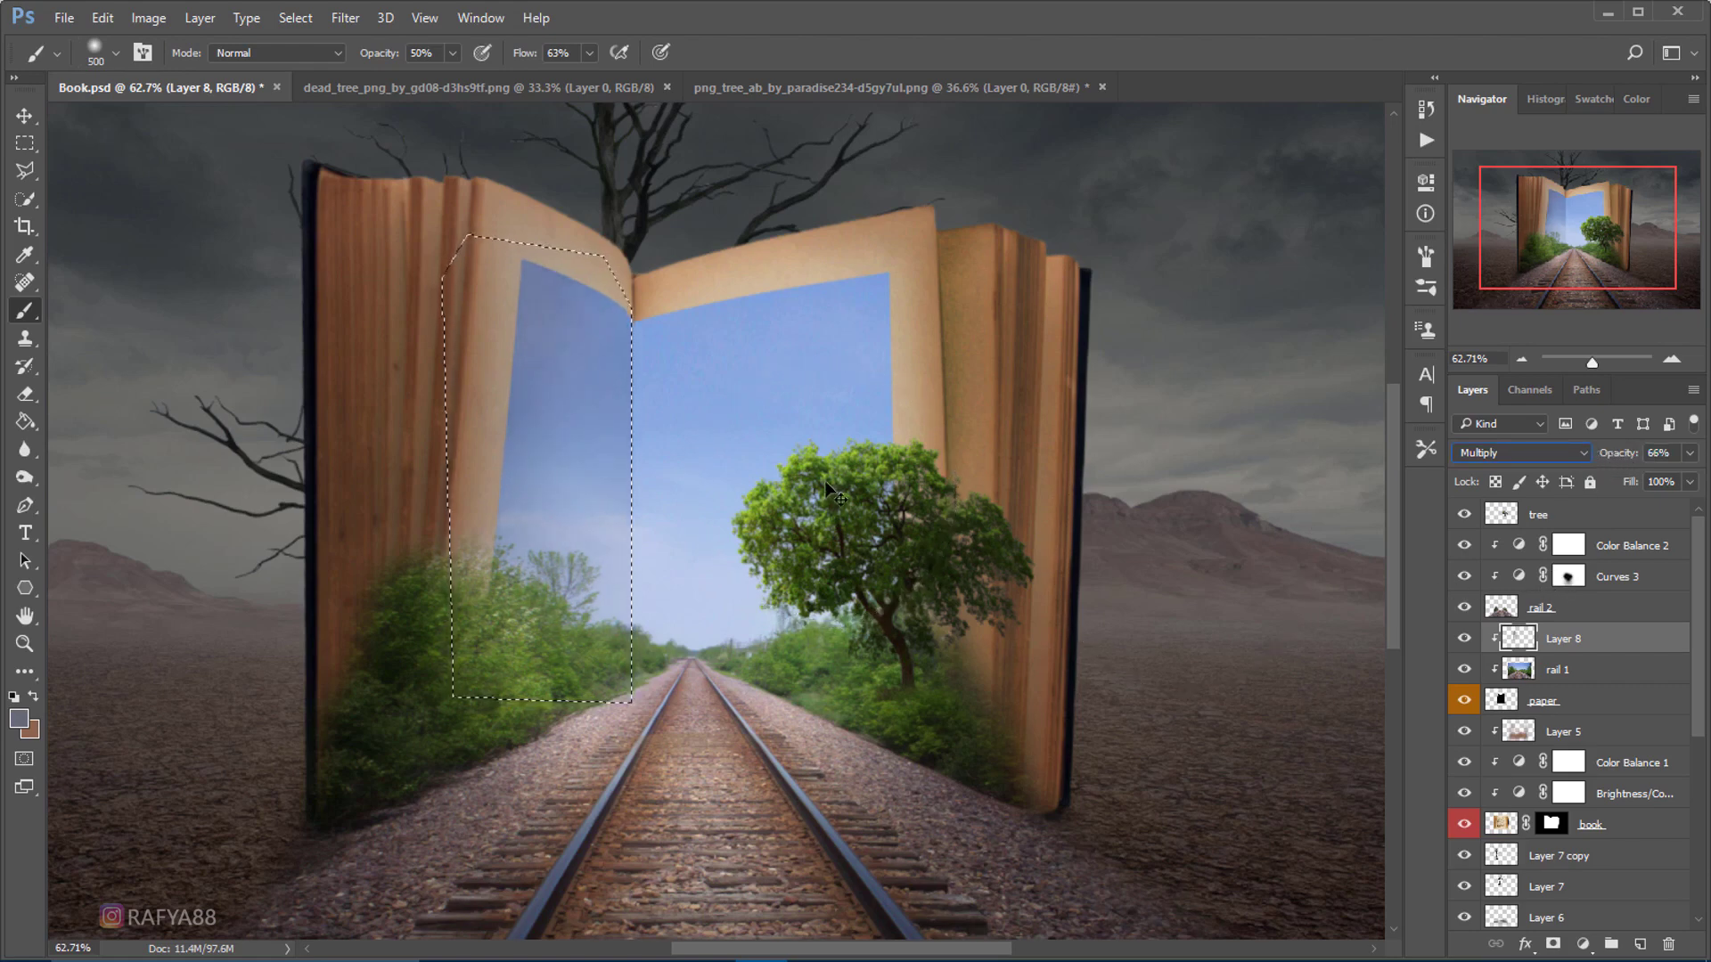
# - Invert the selection and tint the right page's sky above the tree
pyautogui.hotkey('ctrl', 'shift', 'i')
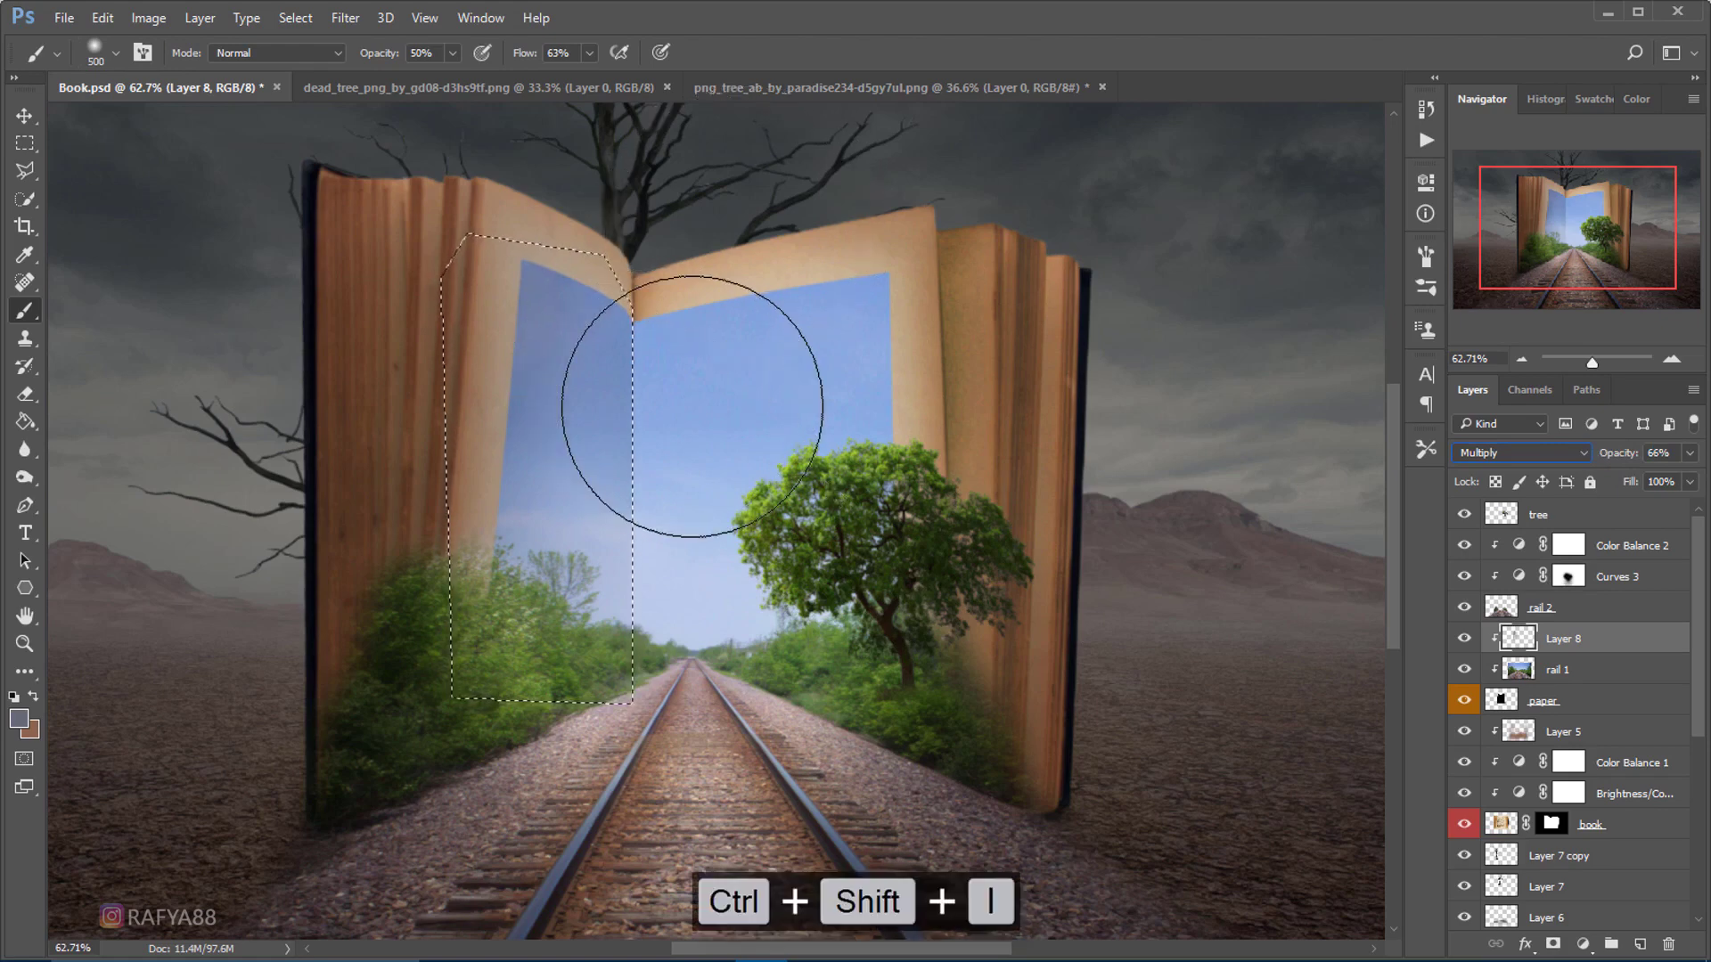
pyautogui.press('[')
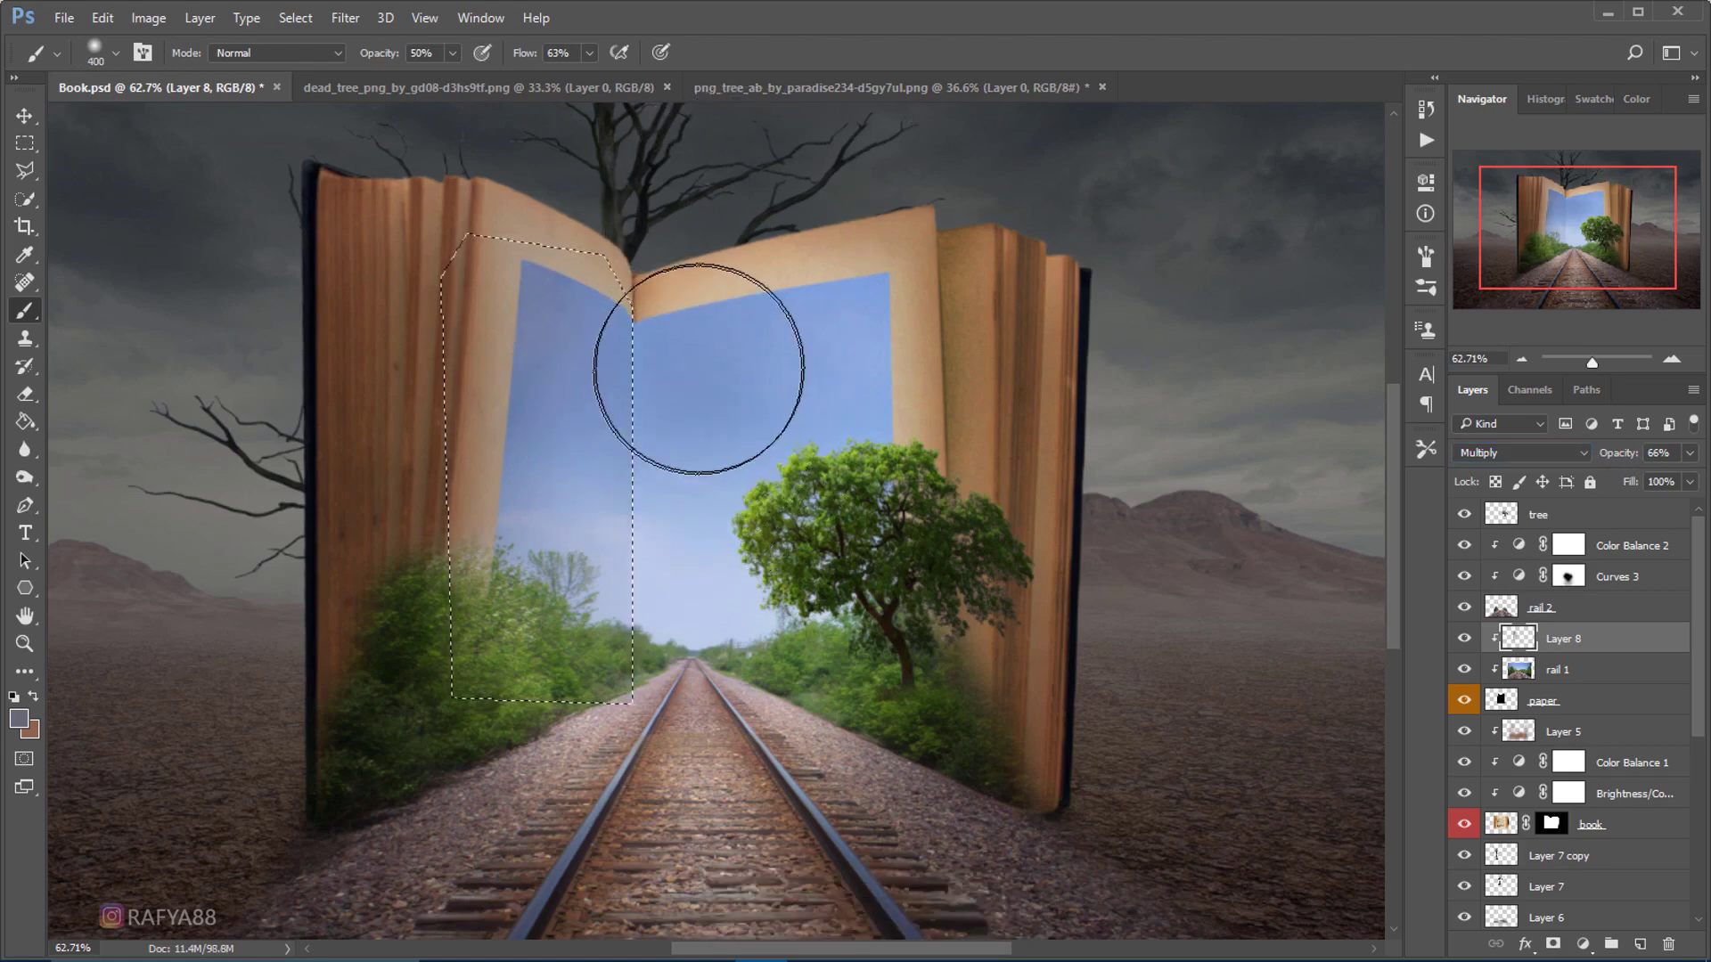
pyautogui.hotkey('ctrl', 'z')
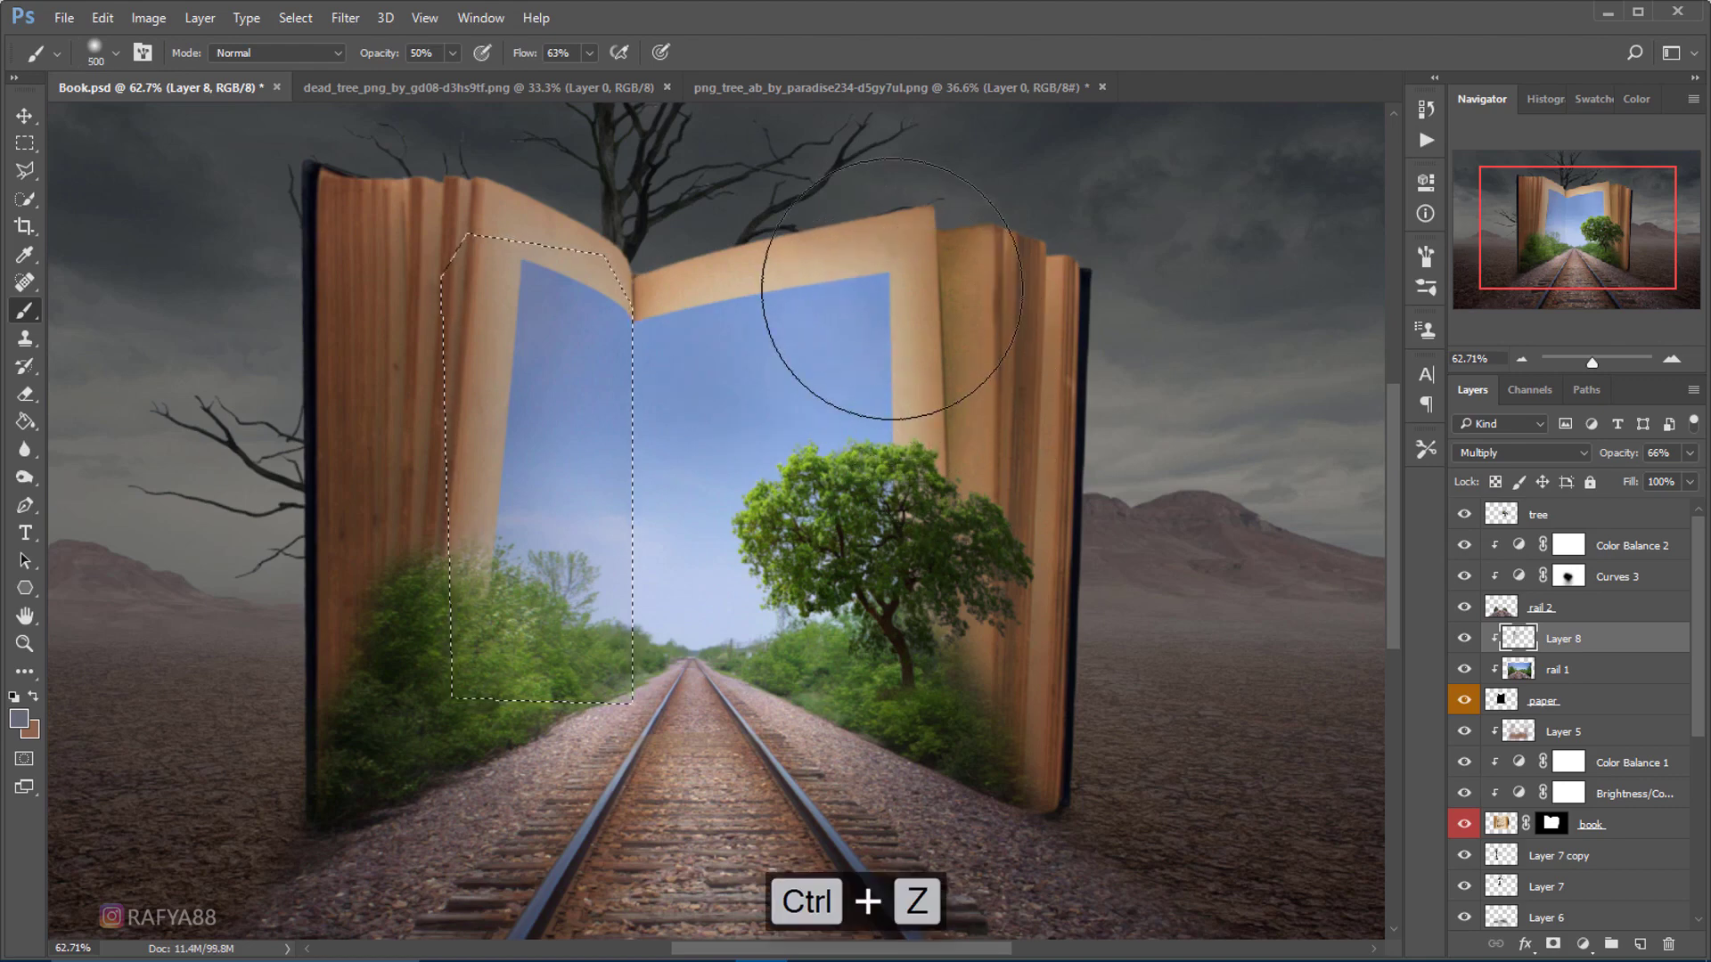
pyautogui.press(']')
pyautogui.press(']')
pyautogui.moveTo(926, 396); pyautogui.dragTo(1019, 603)
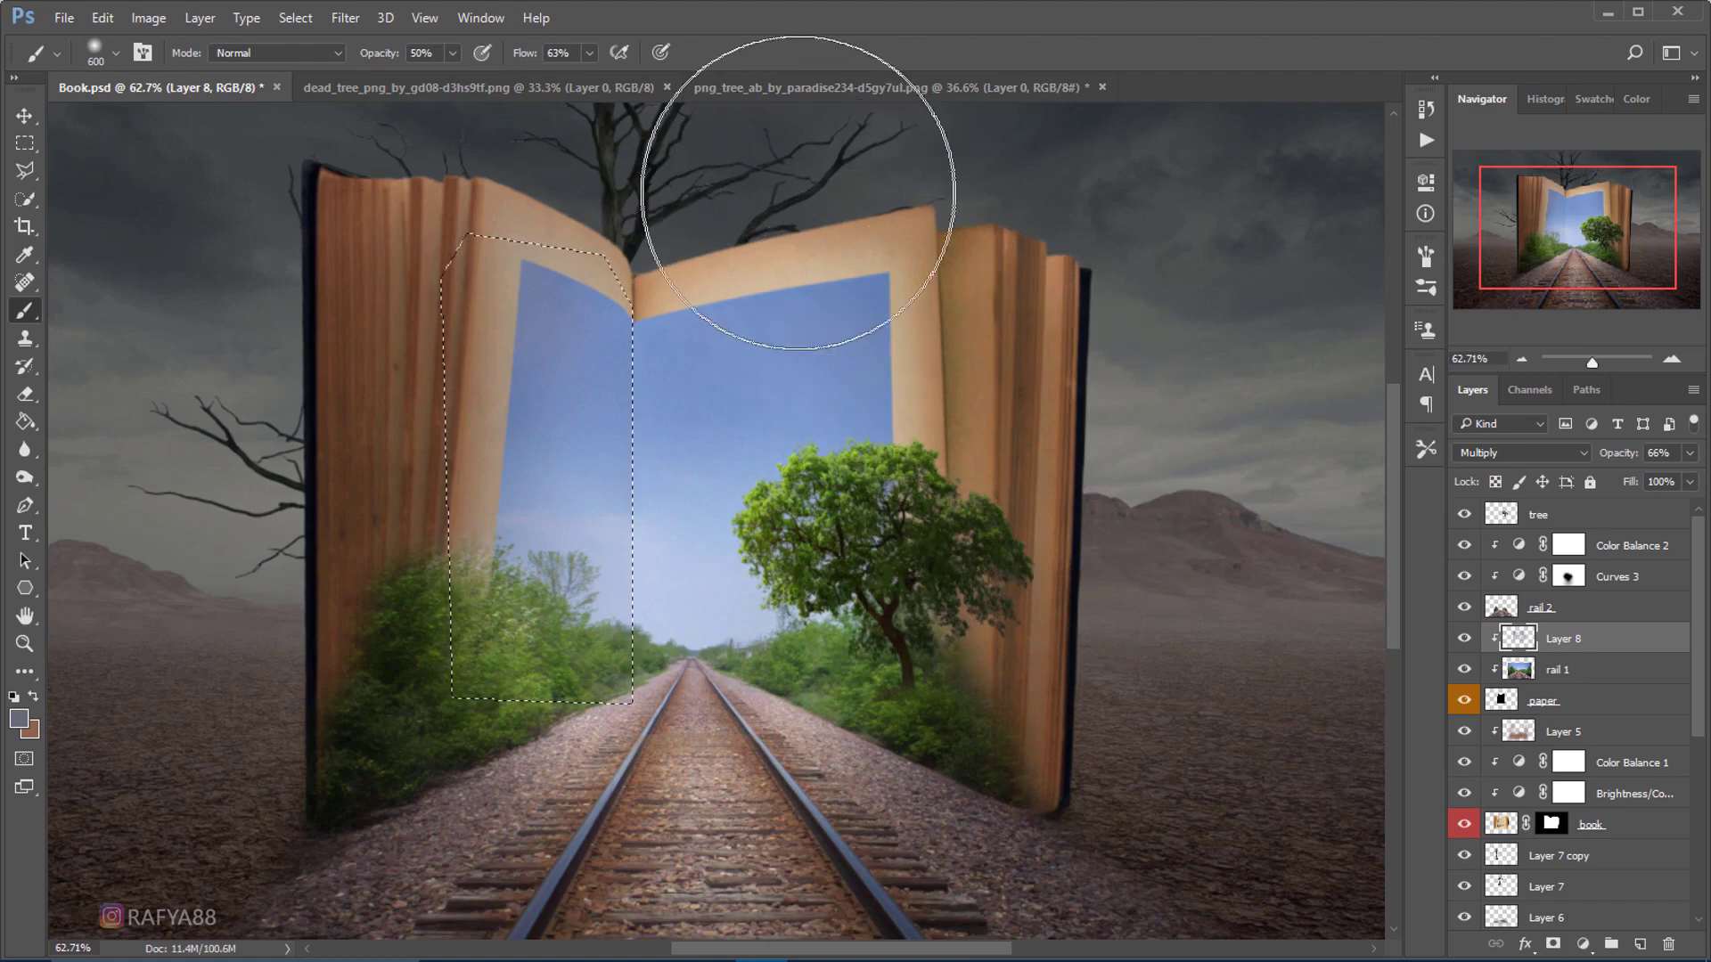
# - Drop the page selection and scroll through the composite
pyautogui.hotkey('ctrl', 'd')
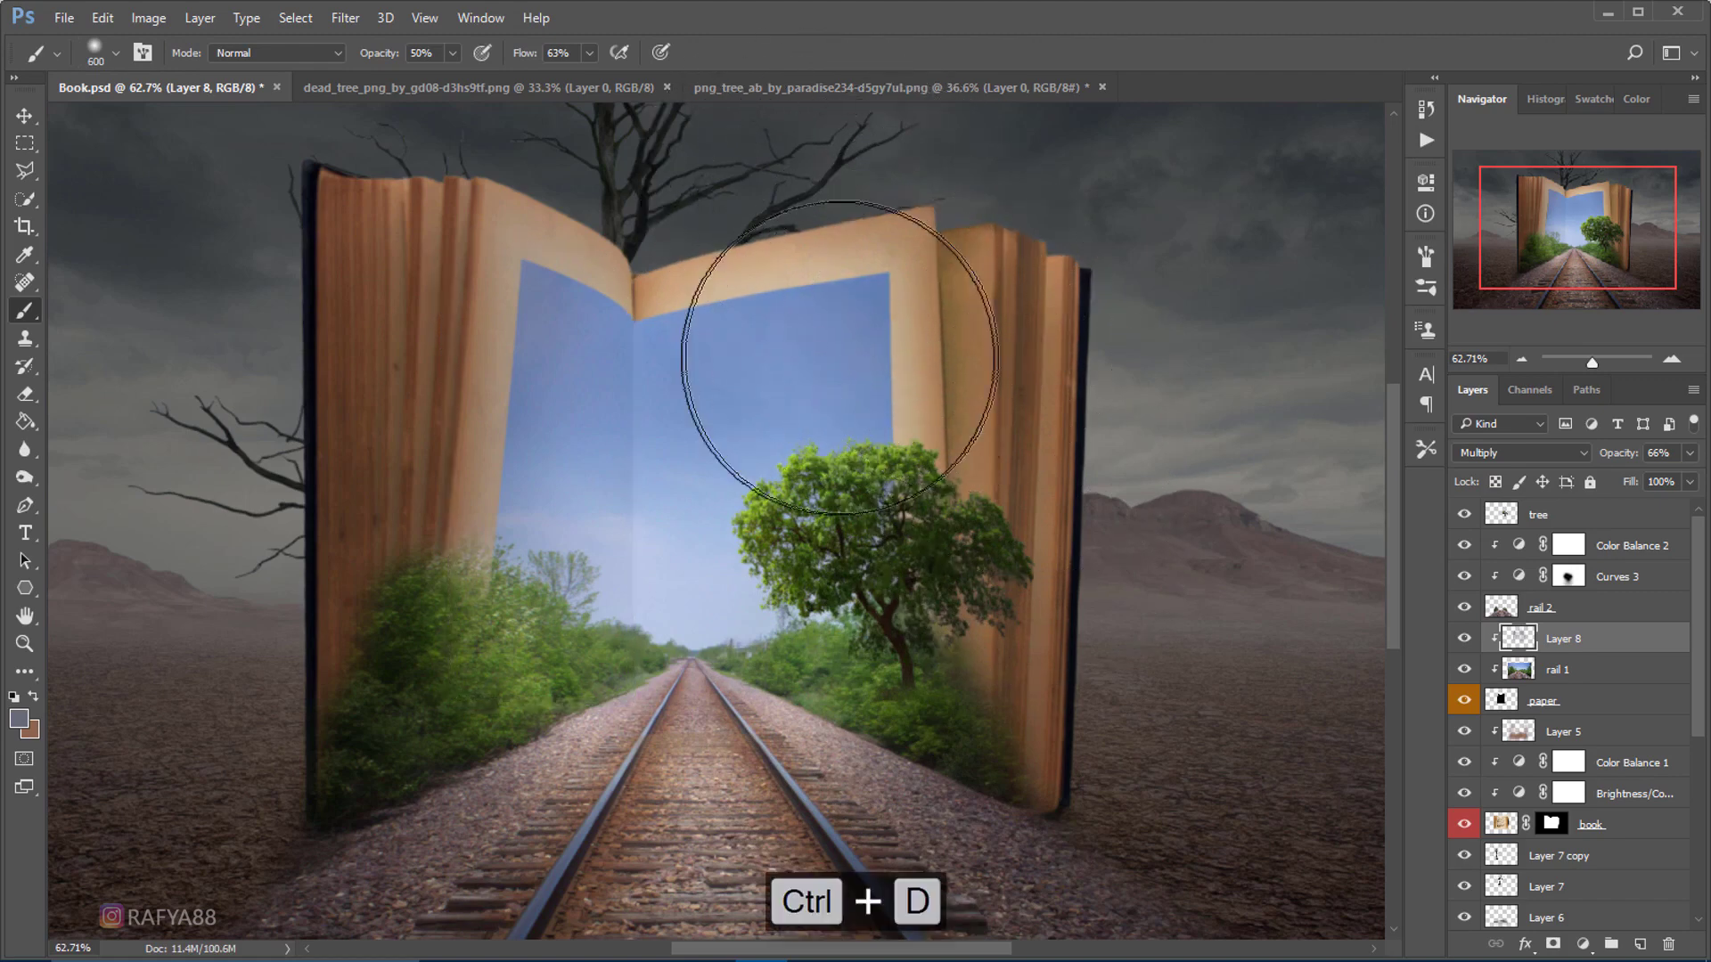
pyautogui.scroll(-3, 840, 363)
pyautogui.scroll(-3, 841, 268)
pyautogui.scroll(-1, 817, 422)
pyautogui.scroll(2, 817, 423)
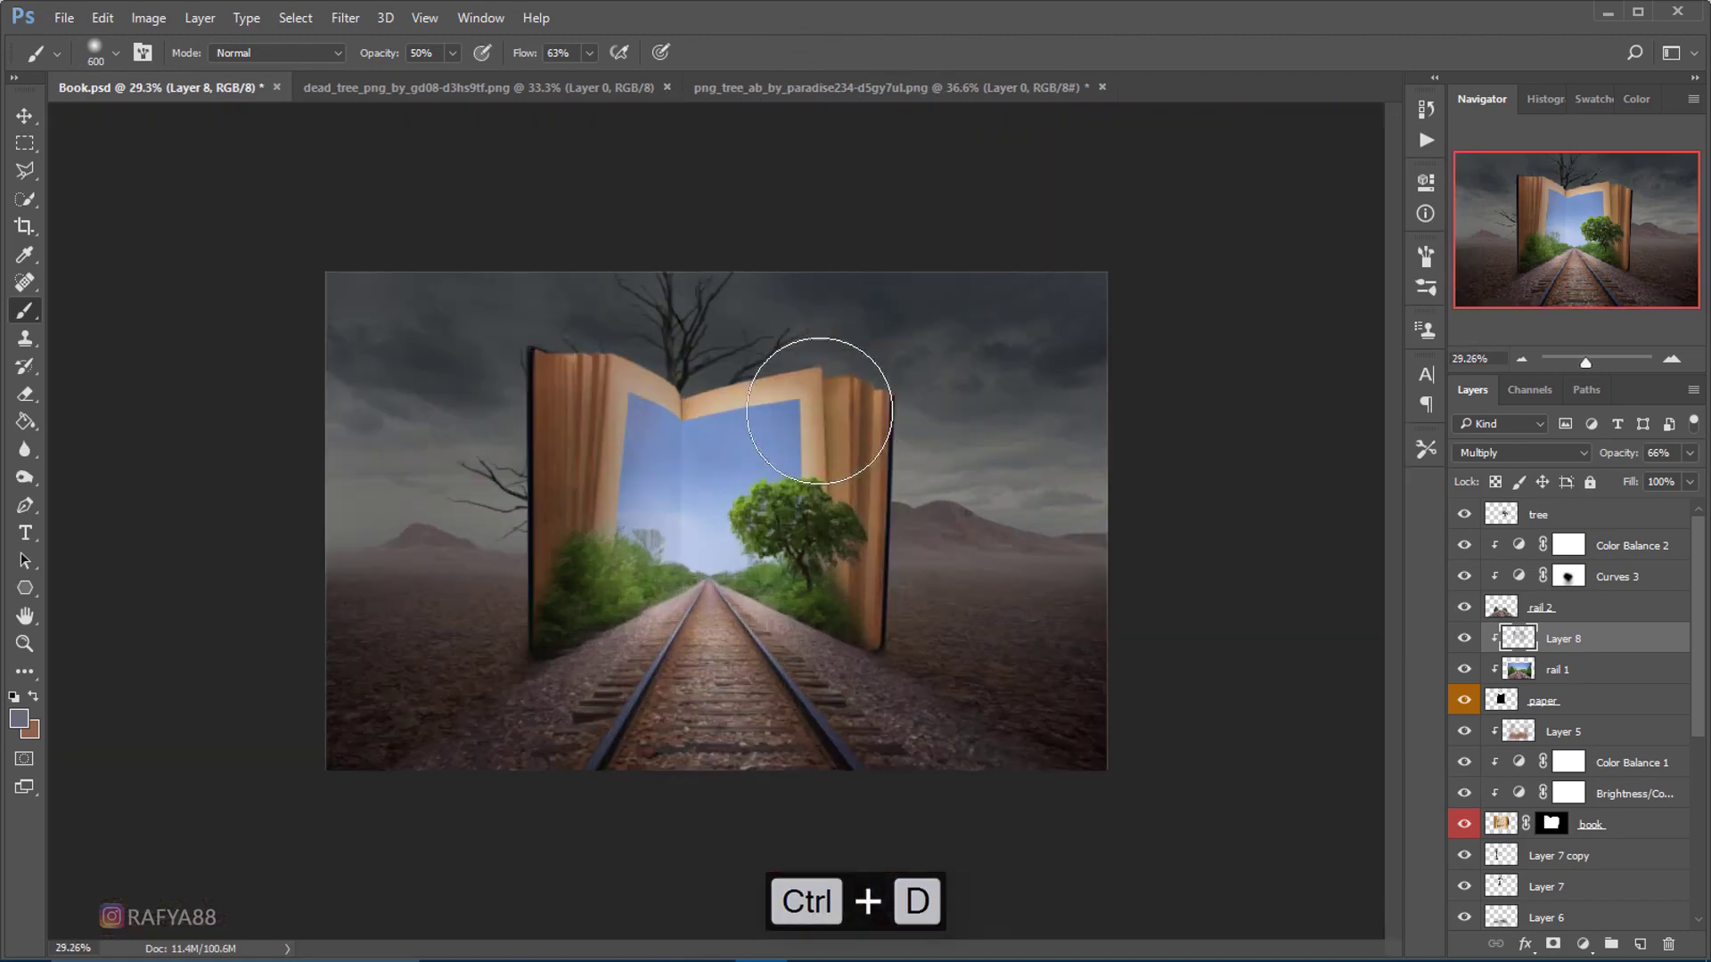
pyautogui.scroll(1, 817, 419)
pyautogui.scroll(1, 817, 415)
# - Restore and re-invert the page selection, then deselect it again
pyautogui.hotkey('ctrl', 'z')
pyautogui.scroll(1, 784, 418)
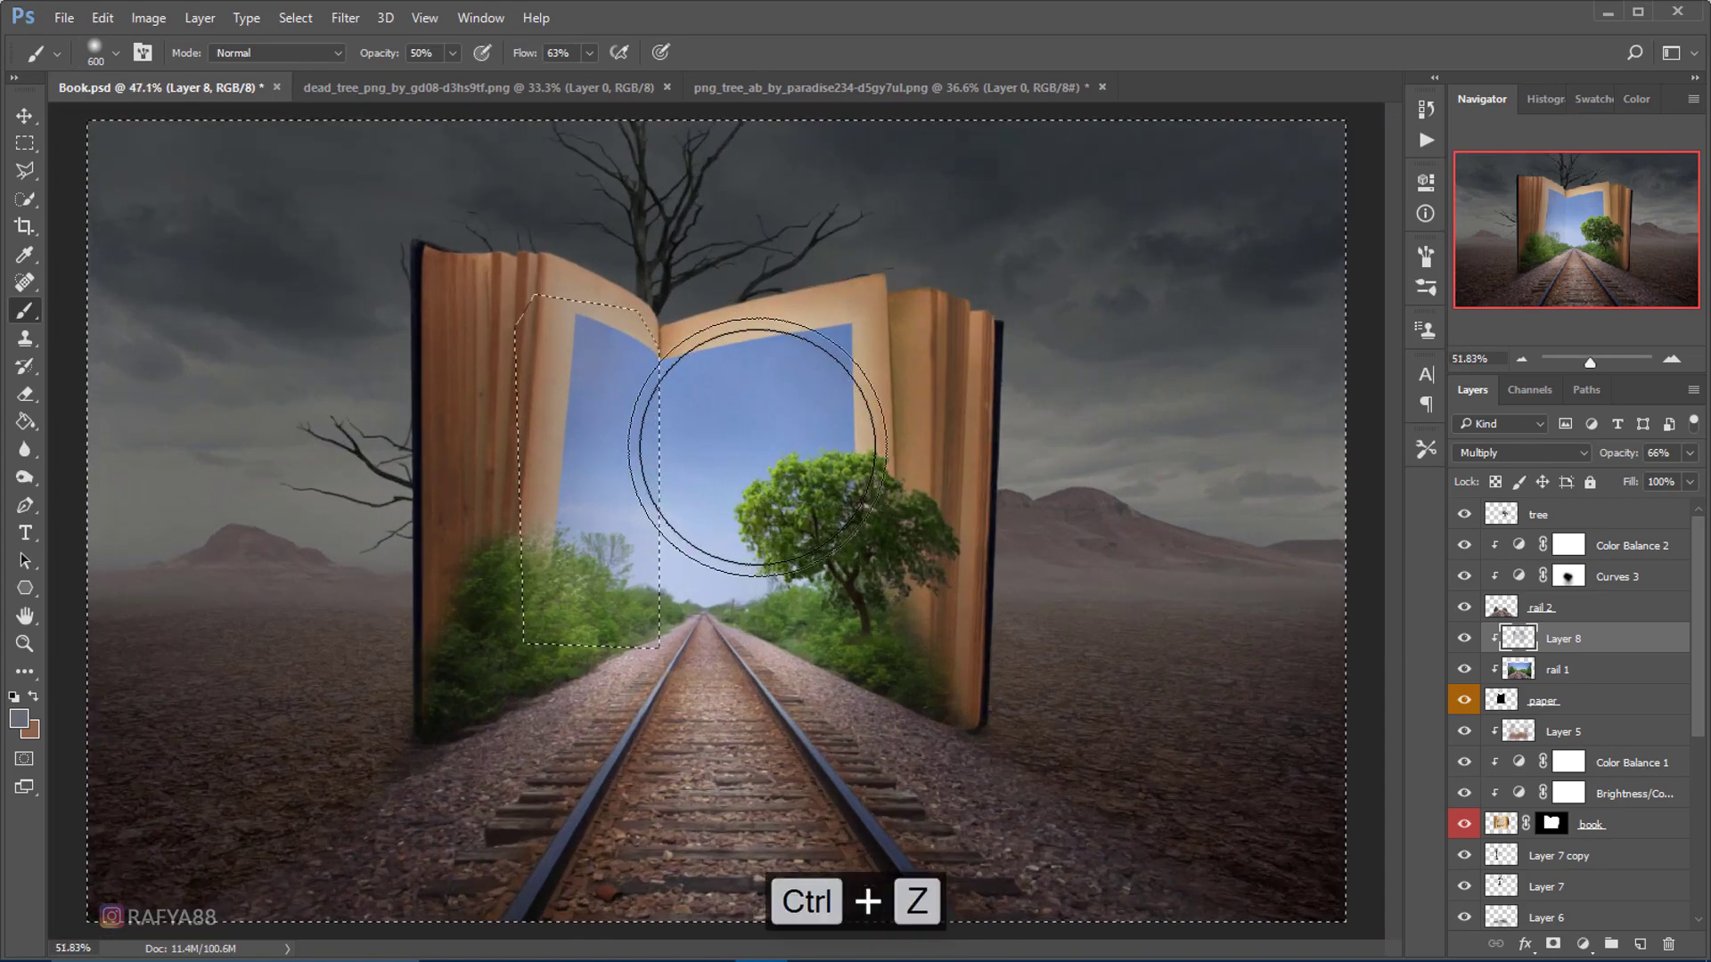
pyautogui.hotkey('ctrl', 'shift', 'i')
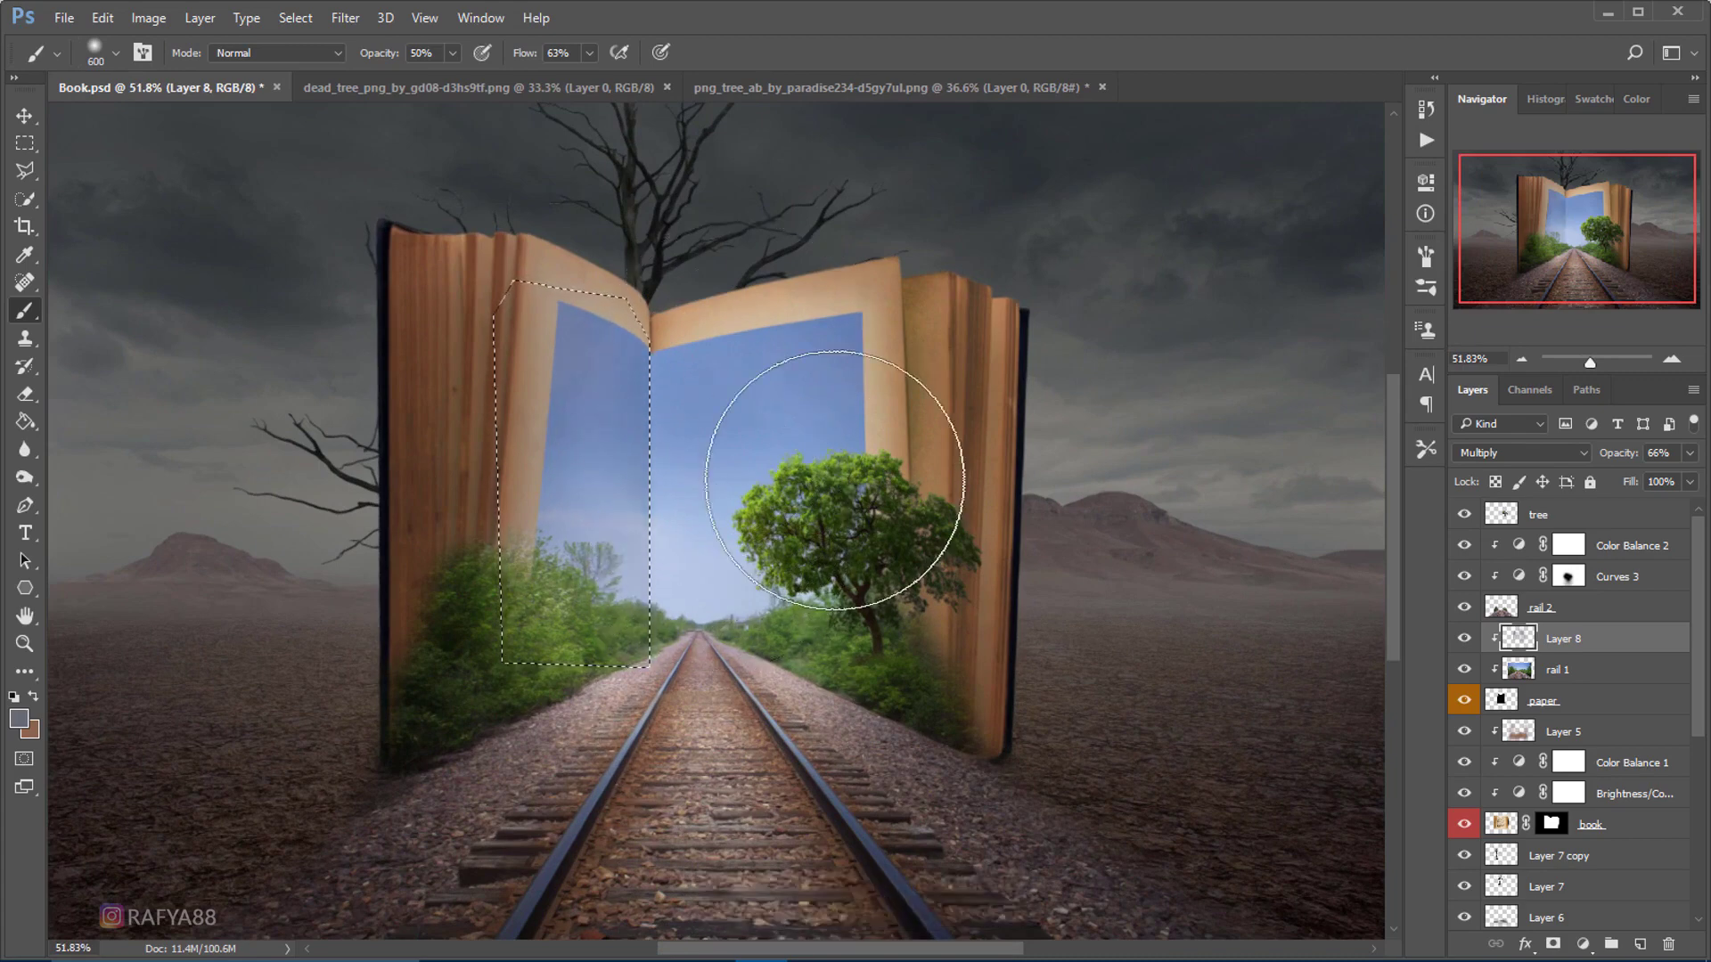
pyautogui.hotkey('ctrl', 'd')
pyautogui.scroll(-1, 783, 286)
pyautogui.scroll(-2, 859, 324)
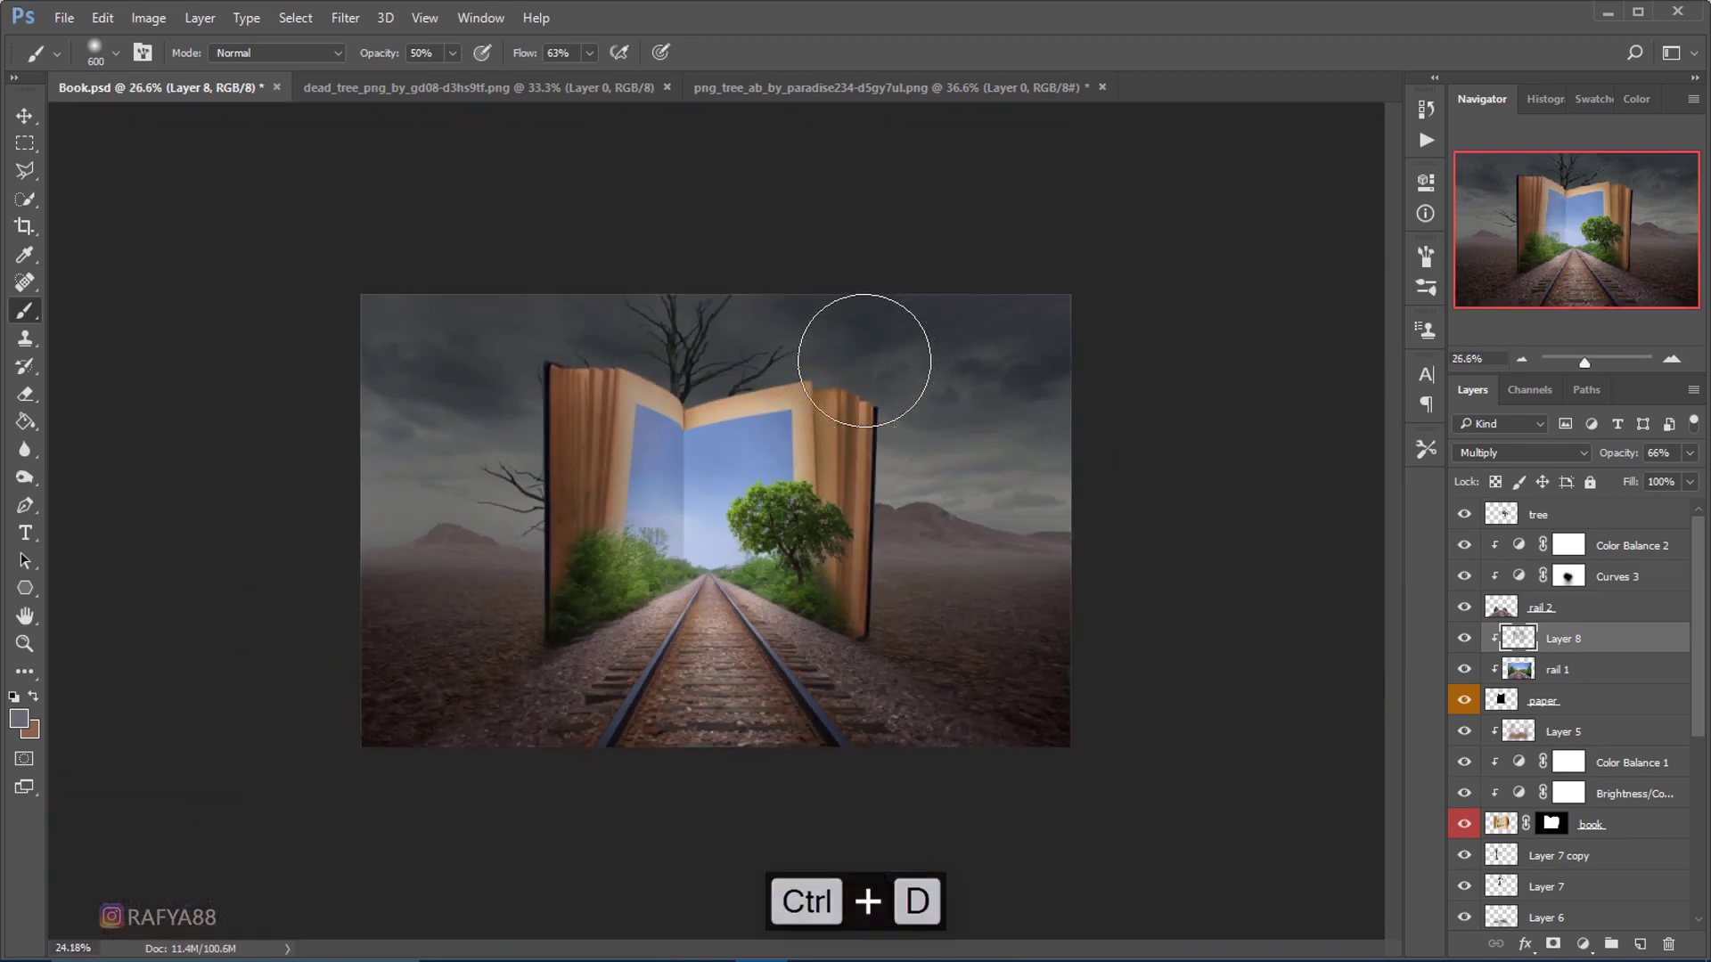
pyautogui.scroll(-2, 859, 367)
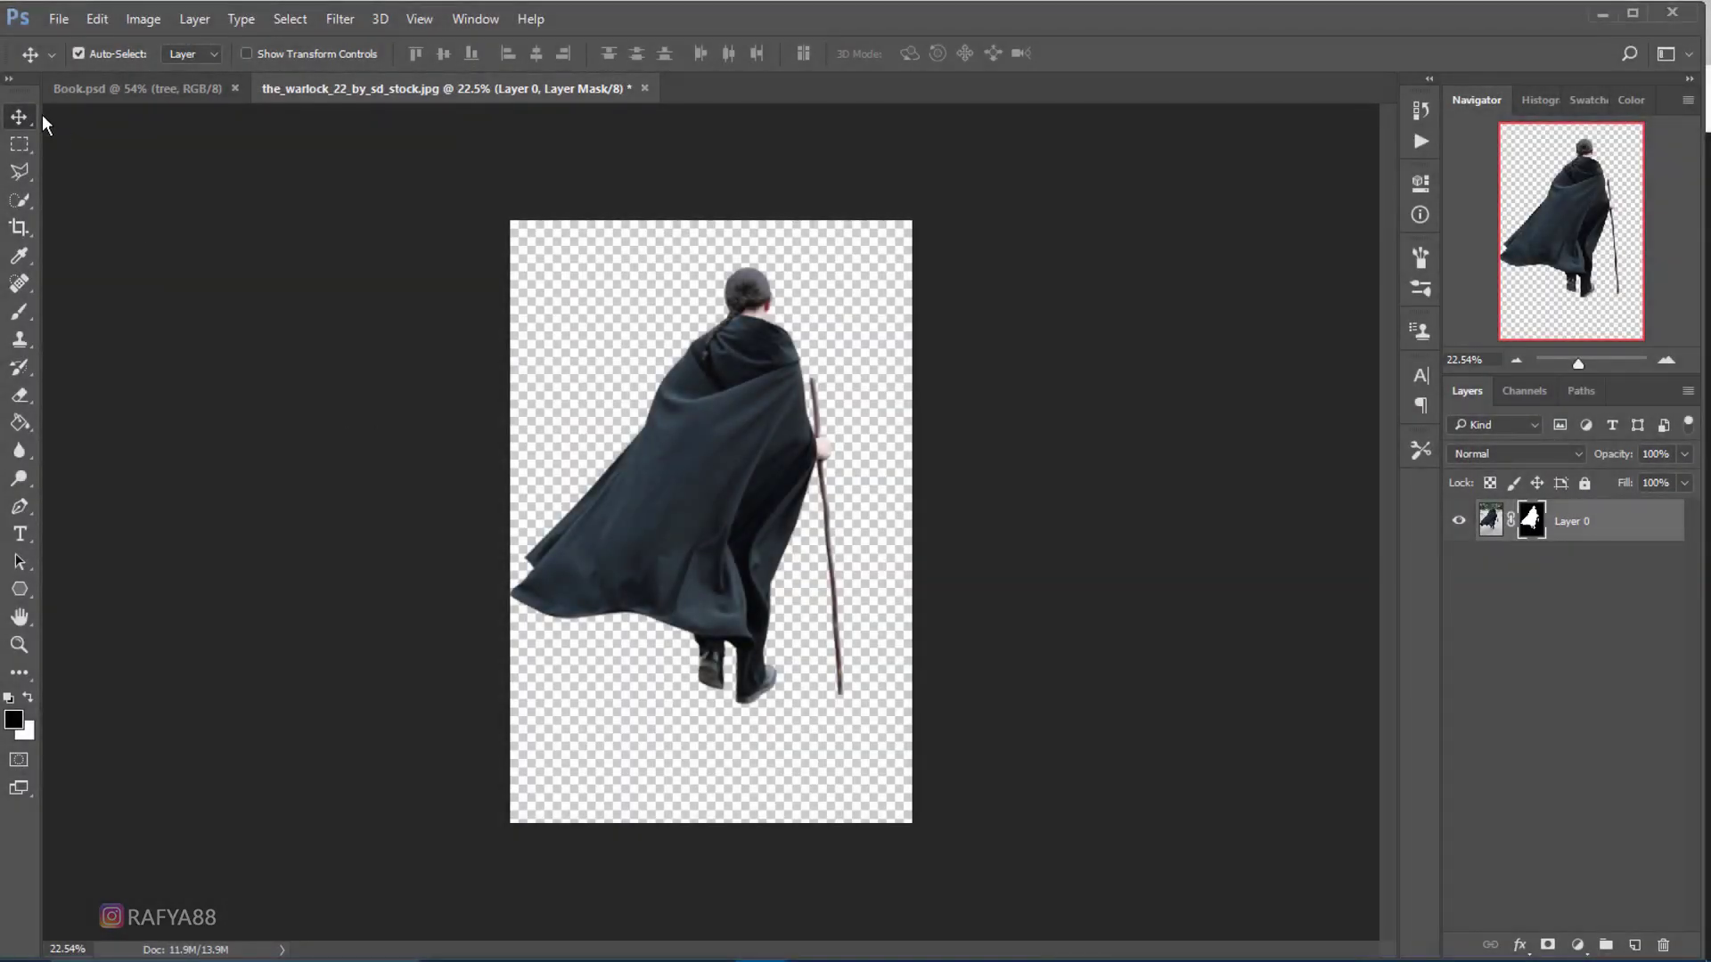
# - Bring the cloaked figure into the book composite and start shrinking it onto the tracks
pyautogui.moveTo(743, 291); pyautogui.dragTo(510, 318)
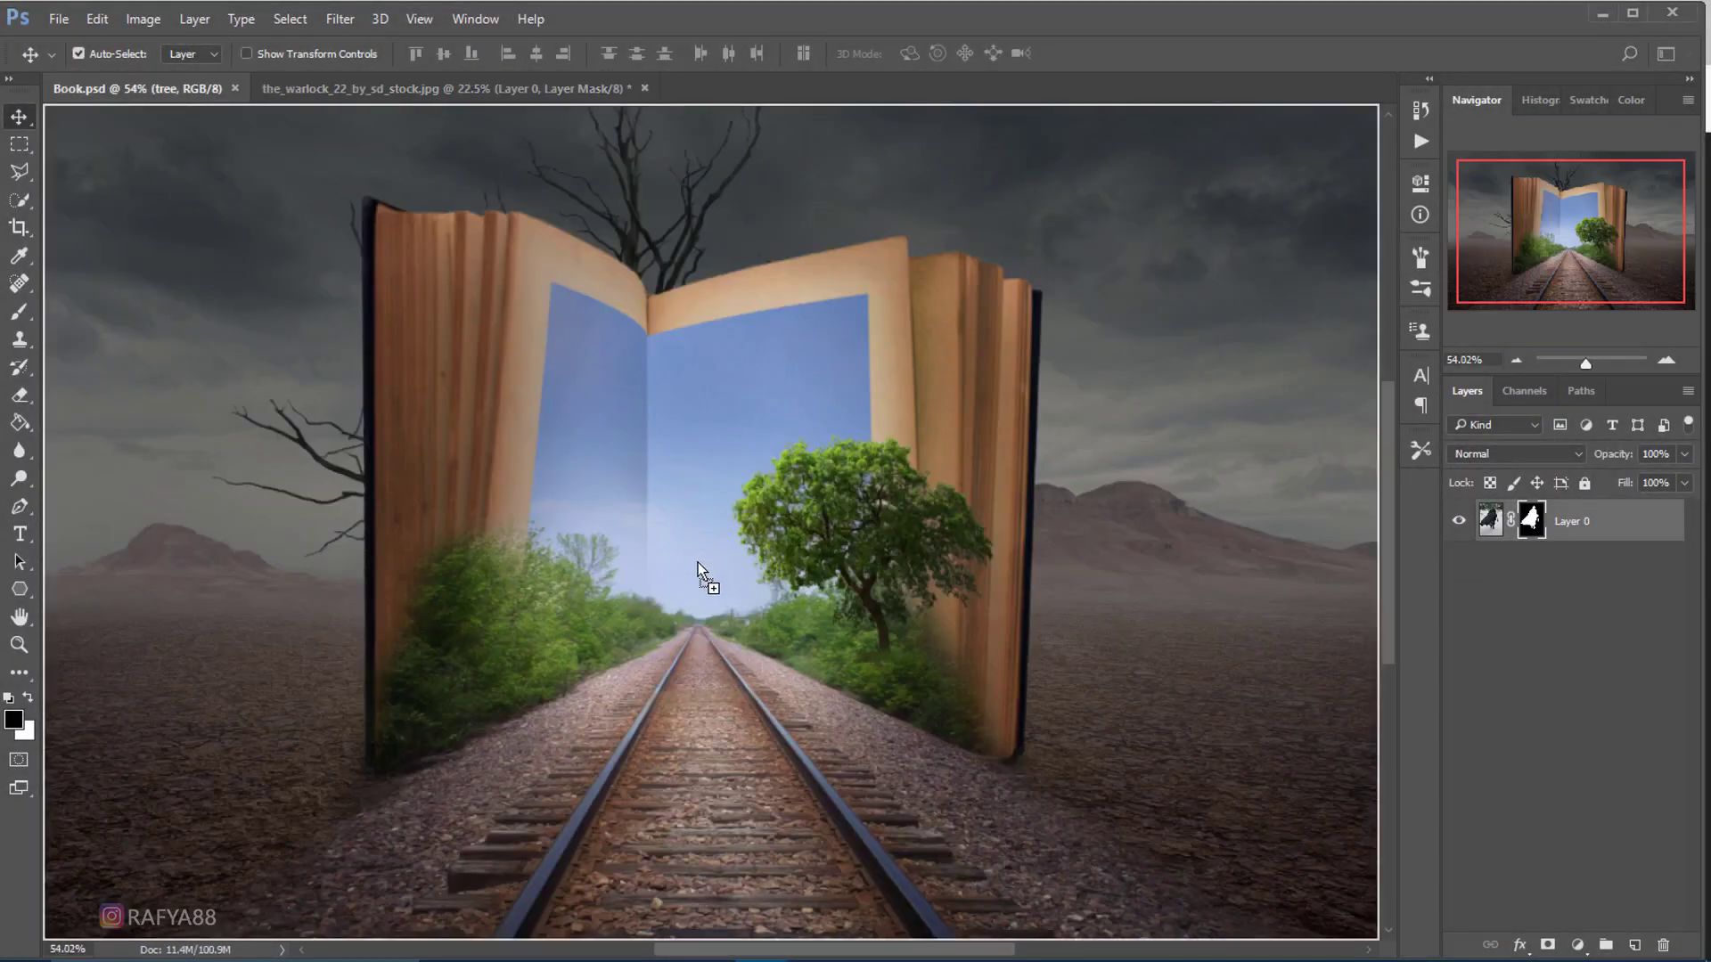
pyautogui.moveTo(700, 570); pyautogui.dragTo(708, 574)
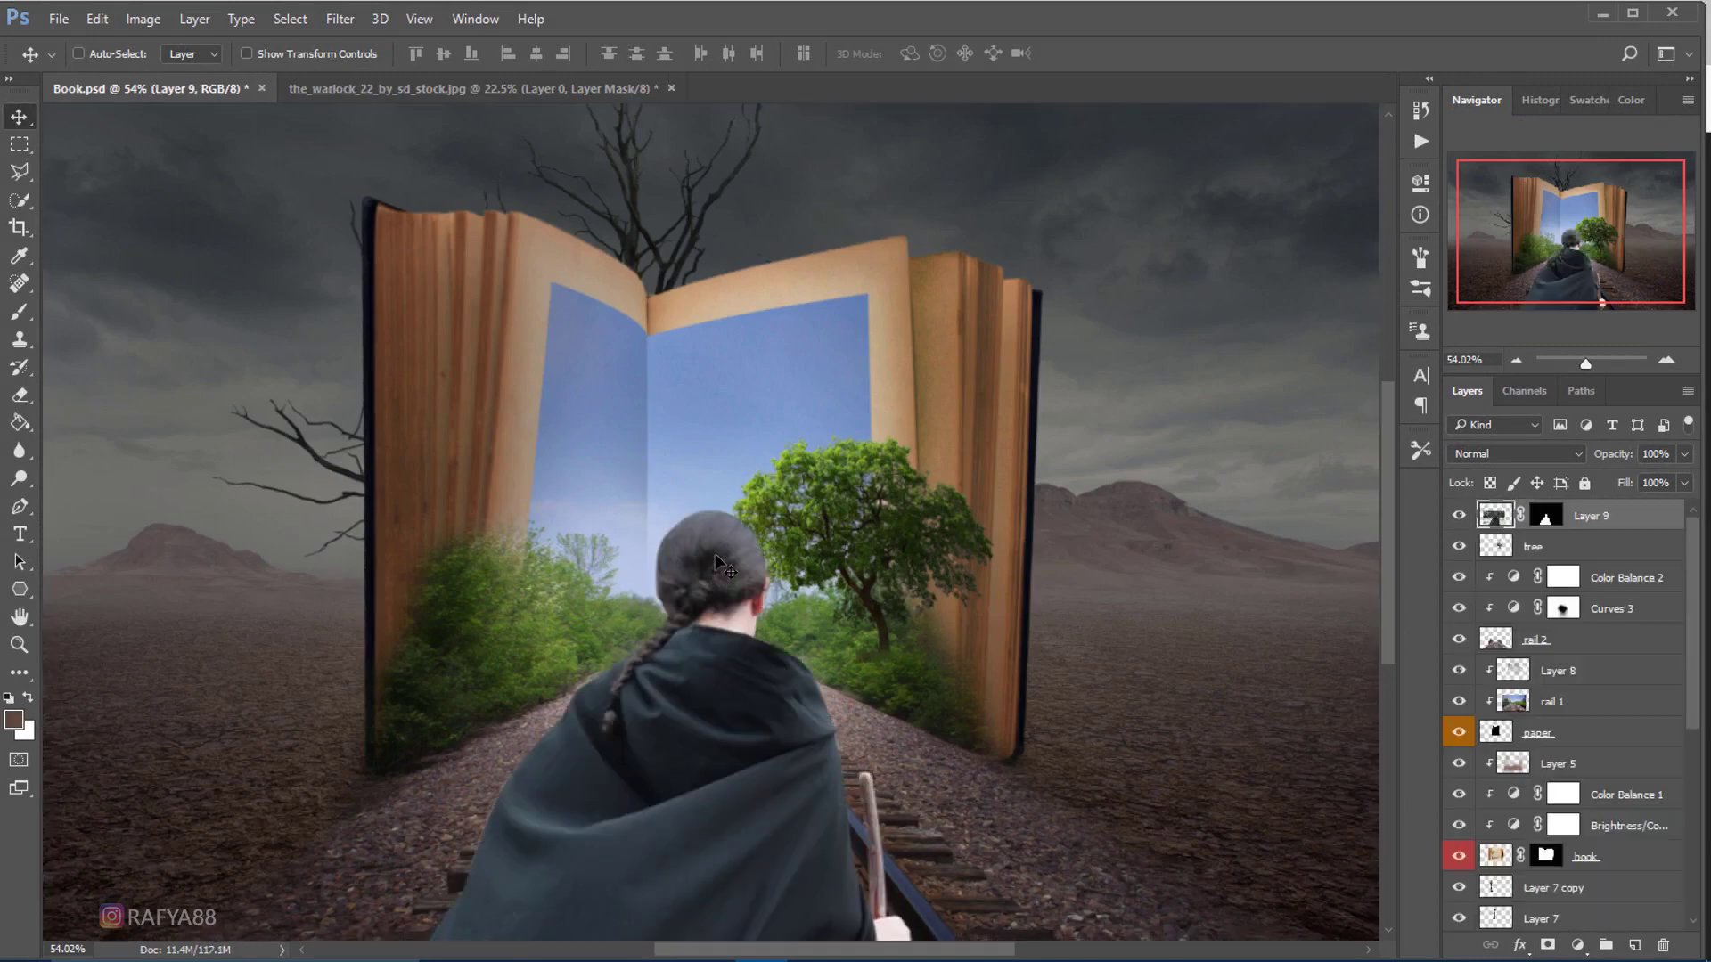
pyautogui.hotkey('ctrl', 't')
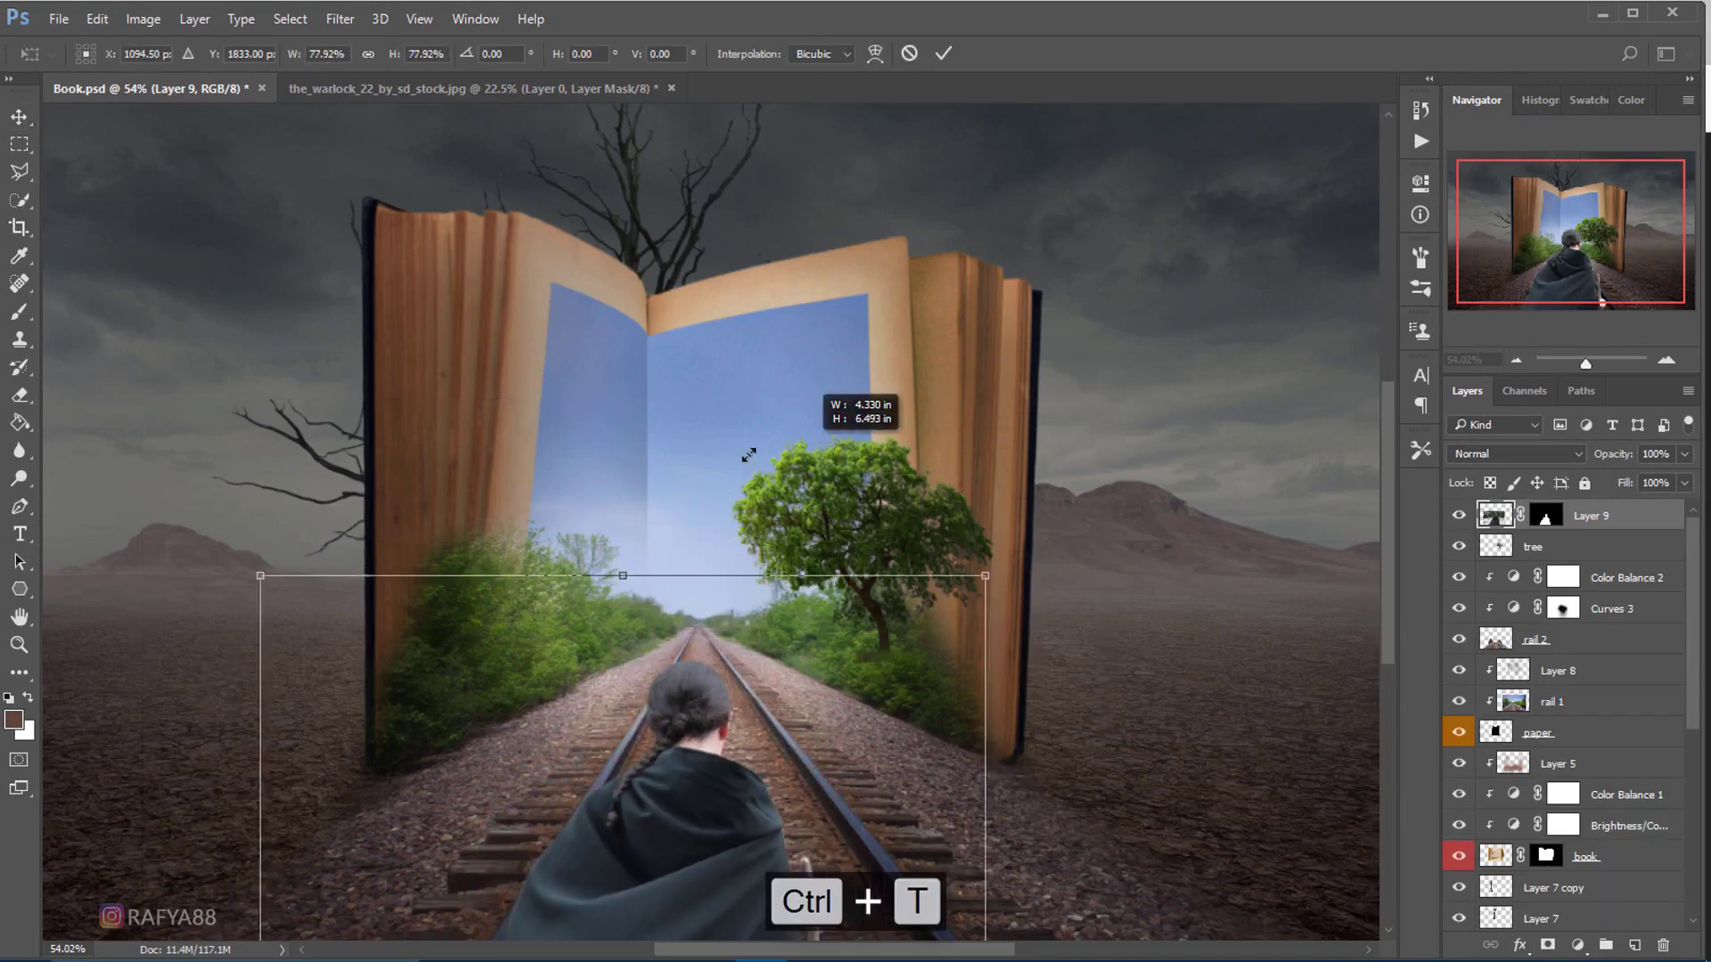
pyautogui.moveTo(1106, 396)
pyautogui.mouseDown()
pyautogui.moveTo(588, 704)
pyautogui.moveTo(565, 496)
pyautogui.moveTo(863, 591)
pyautogui.moveTo(499, 592)
pyautogui.moveTo(650, 586)
pyautogui.mouseUp()
pyautogui.scroll(-3, 565, 495)
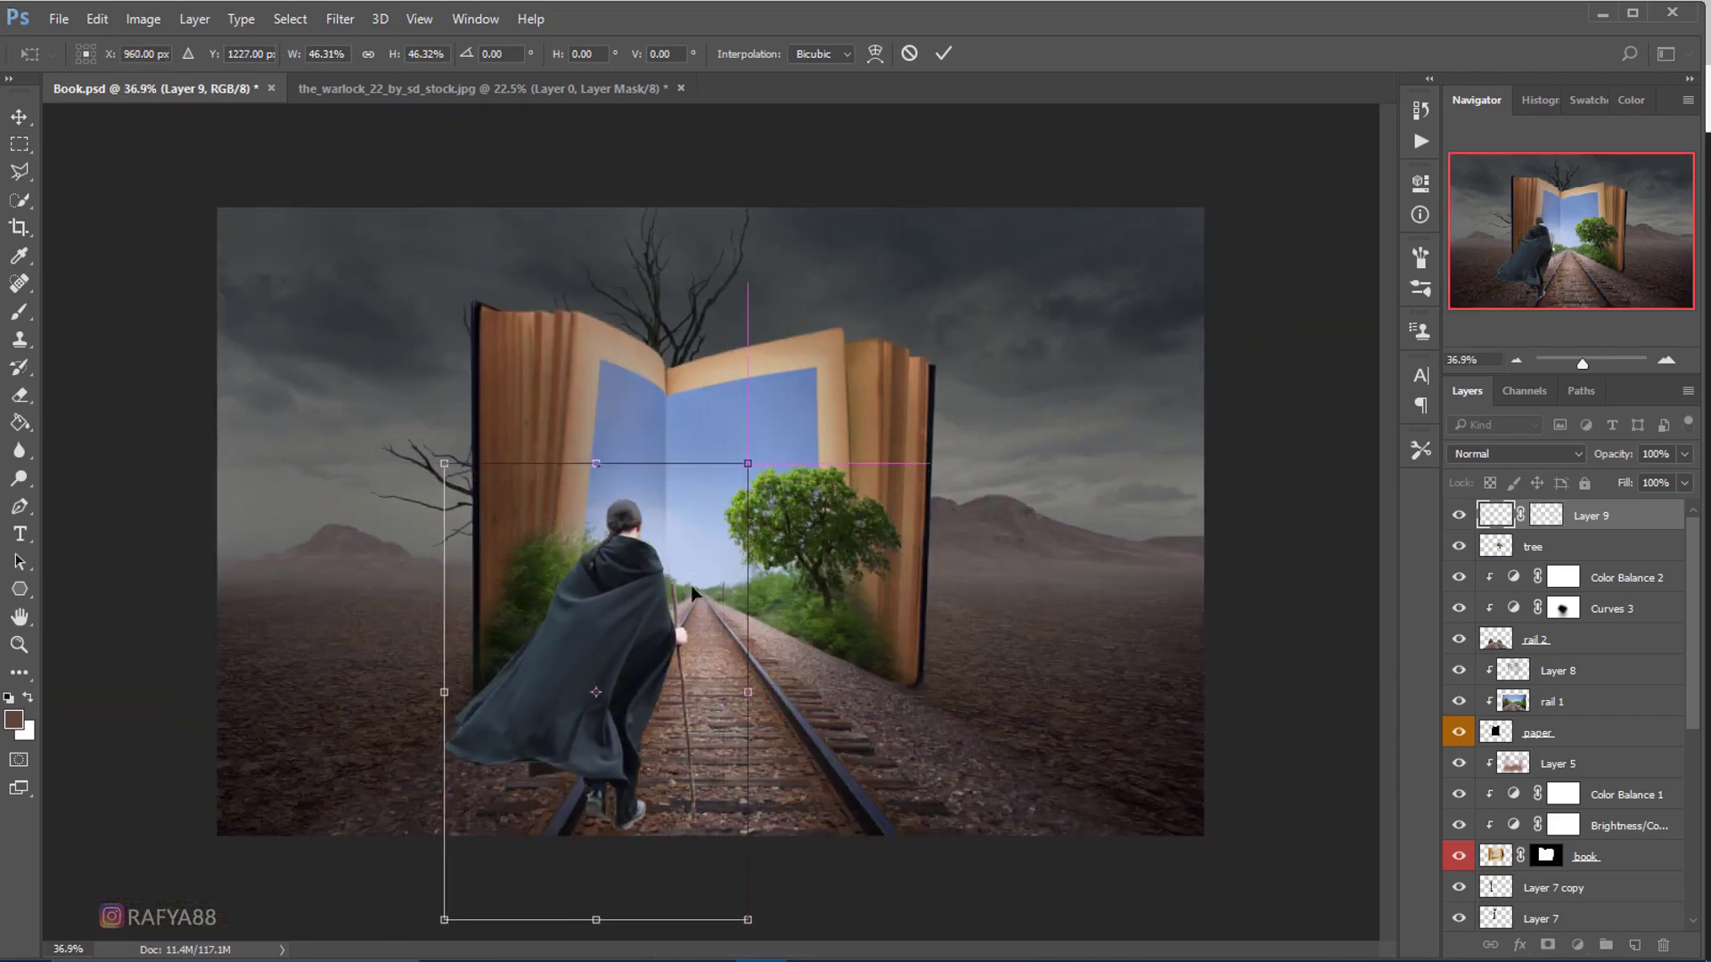
pyautogui.moveTo(756, 474); pyautogui.dragTo(649, 465)
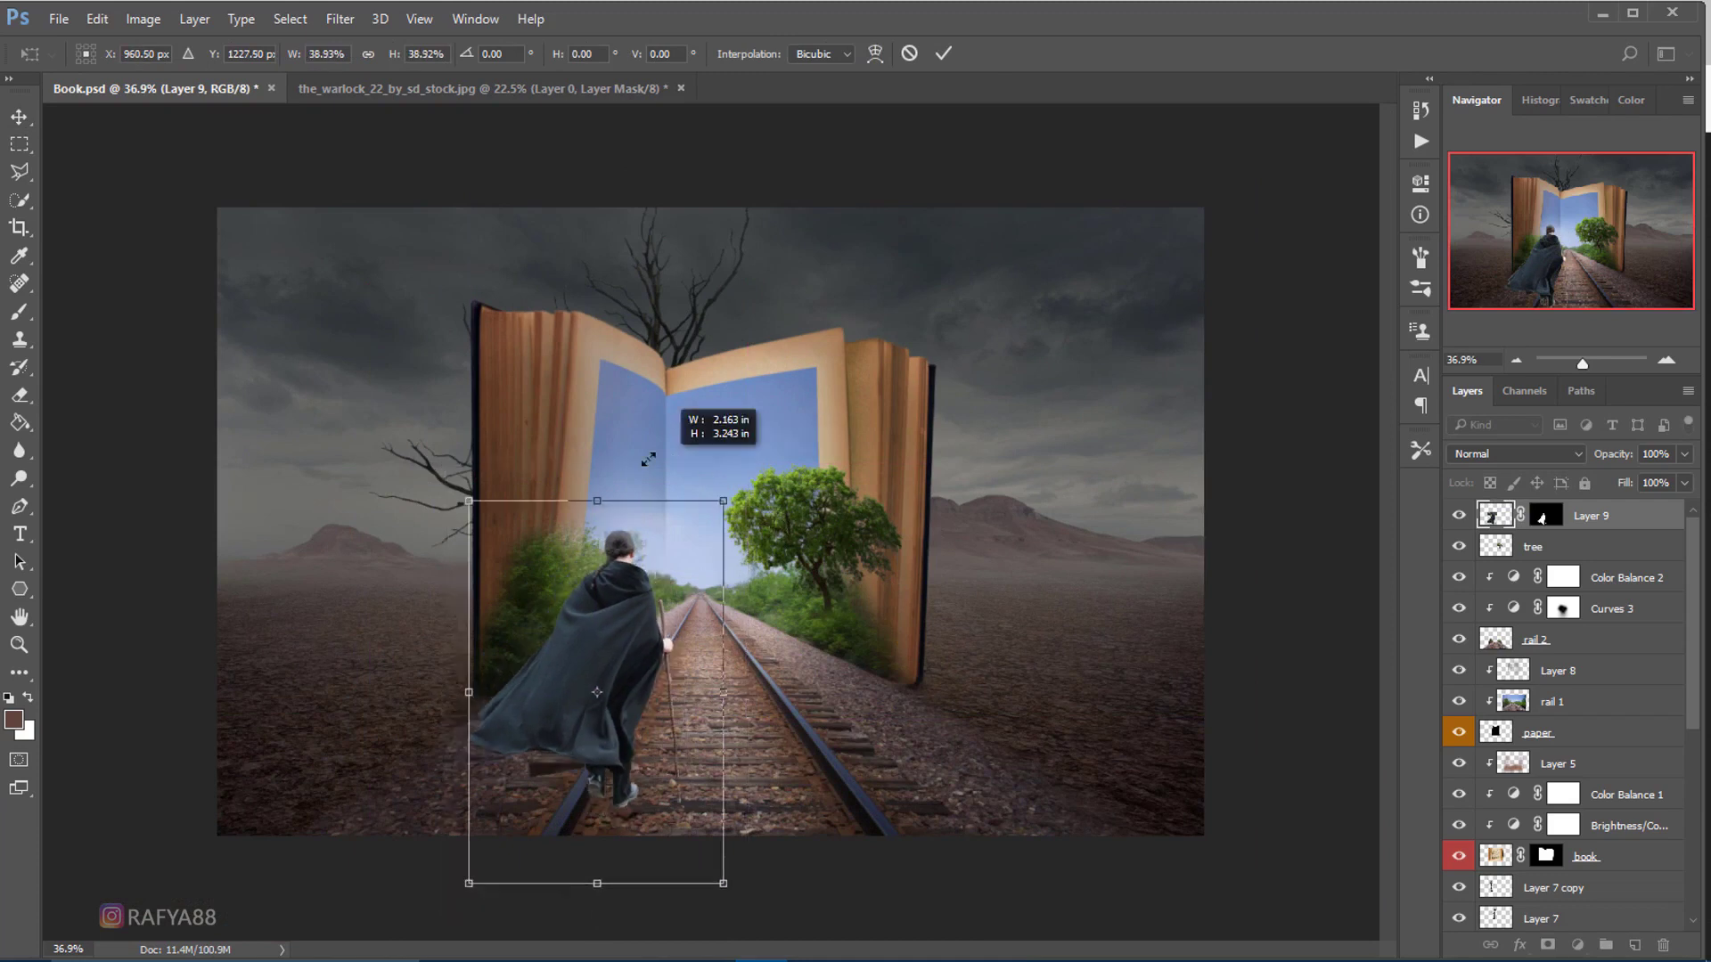
pyautogui.moveTo(696, 468); pyautogui.dragTo(699, 466)
# - Finish the first resize, placing the smaller figure on the rails, and commit it
pyautogui.moveTo(625, 557); pyautogui.dragTo(653, 560)
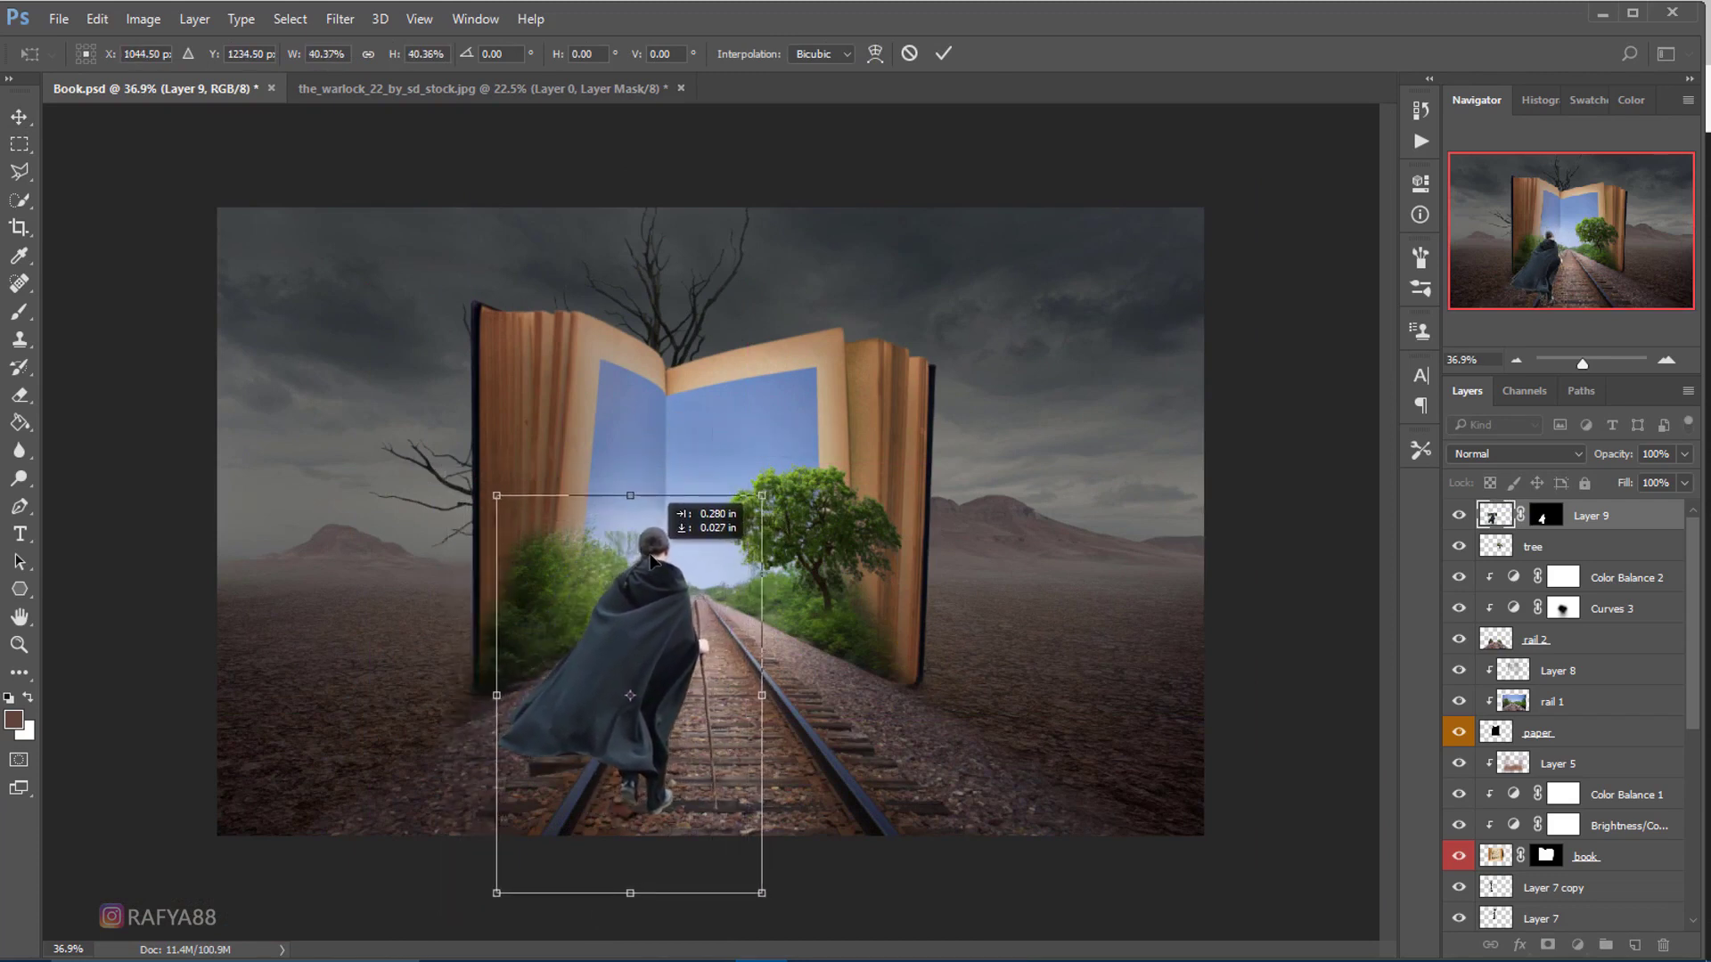
pyautogui.moveTo(653, 560); pyautogui.dragTo(651, 556)
pyautogui.scroll(-2, 777, 512)
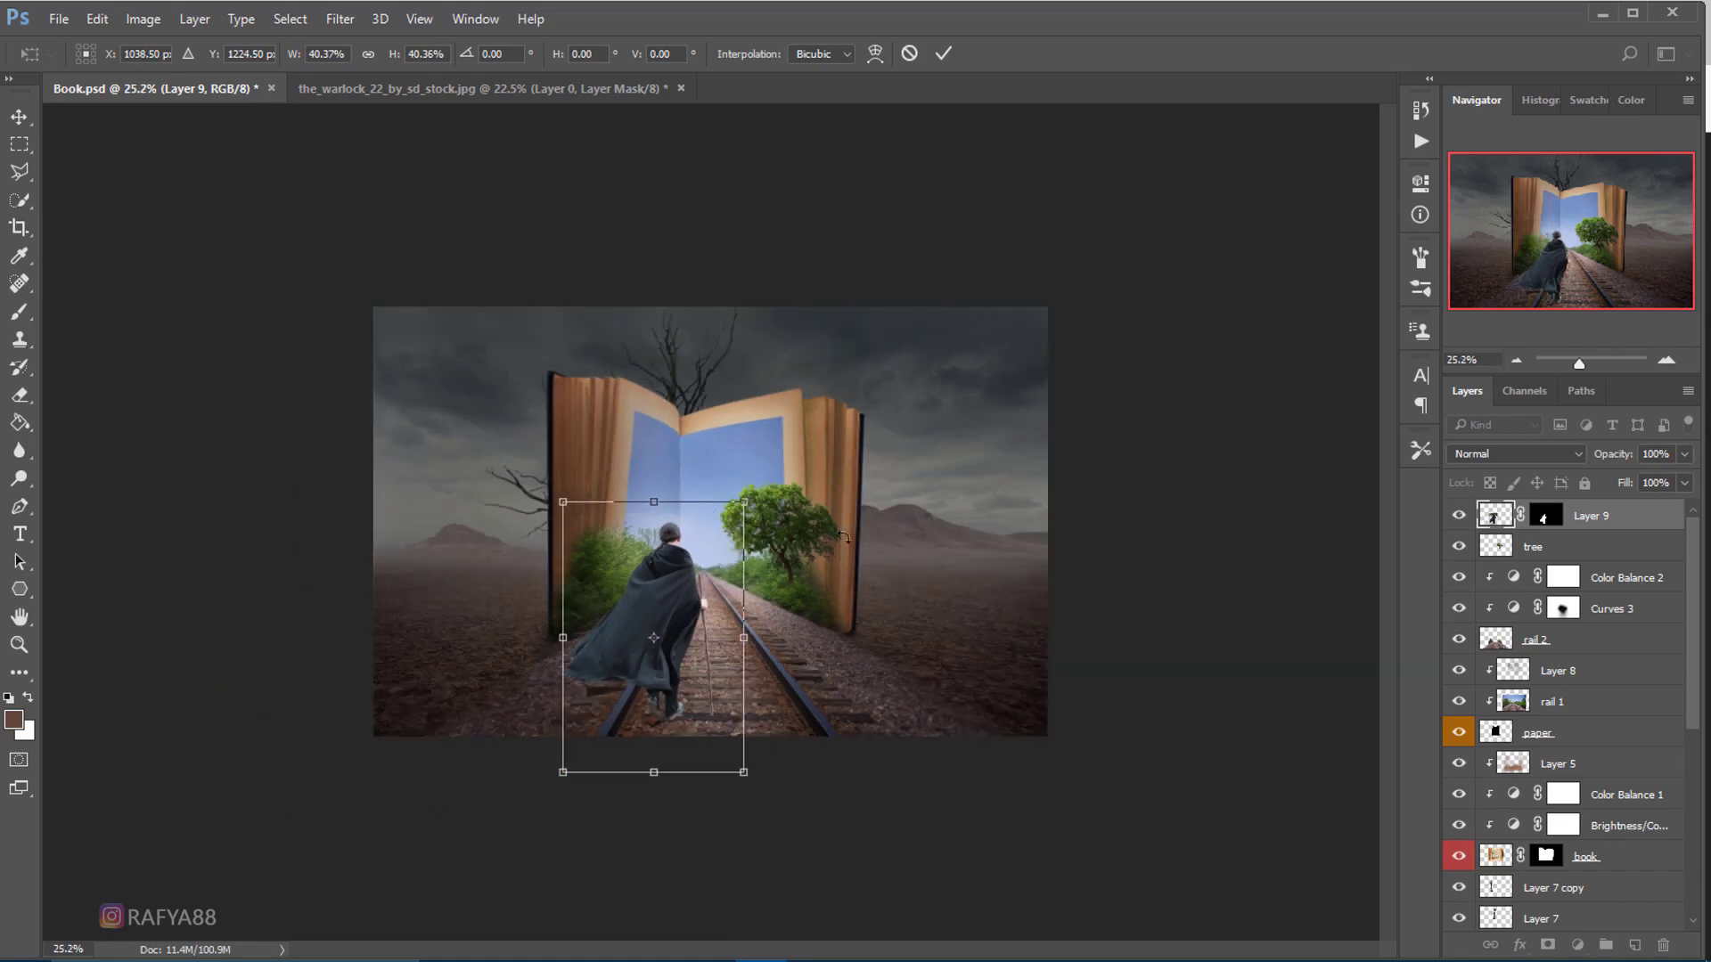
pyautogui.scroll(1, 842, 538)
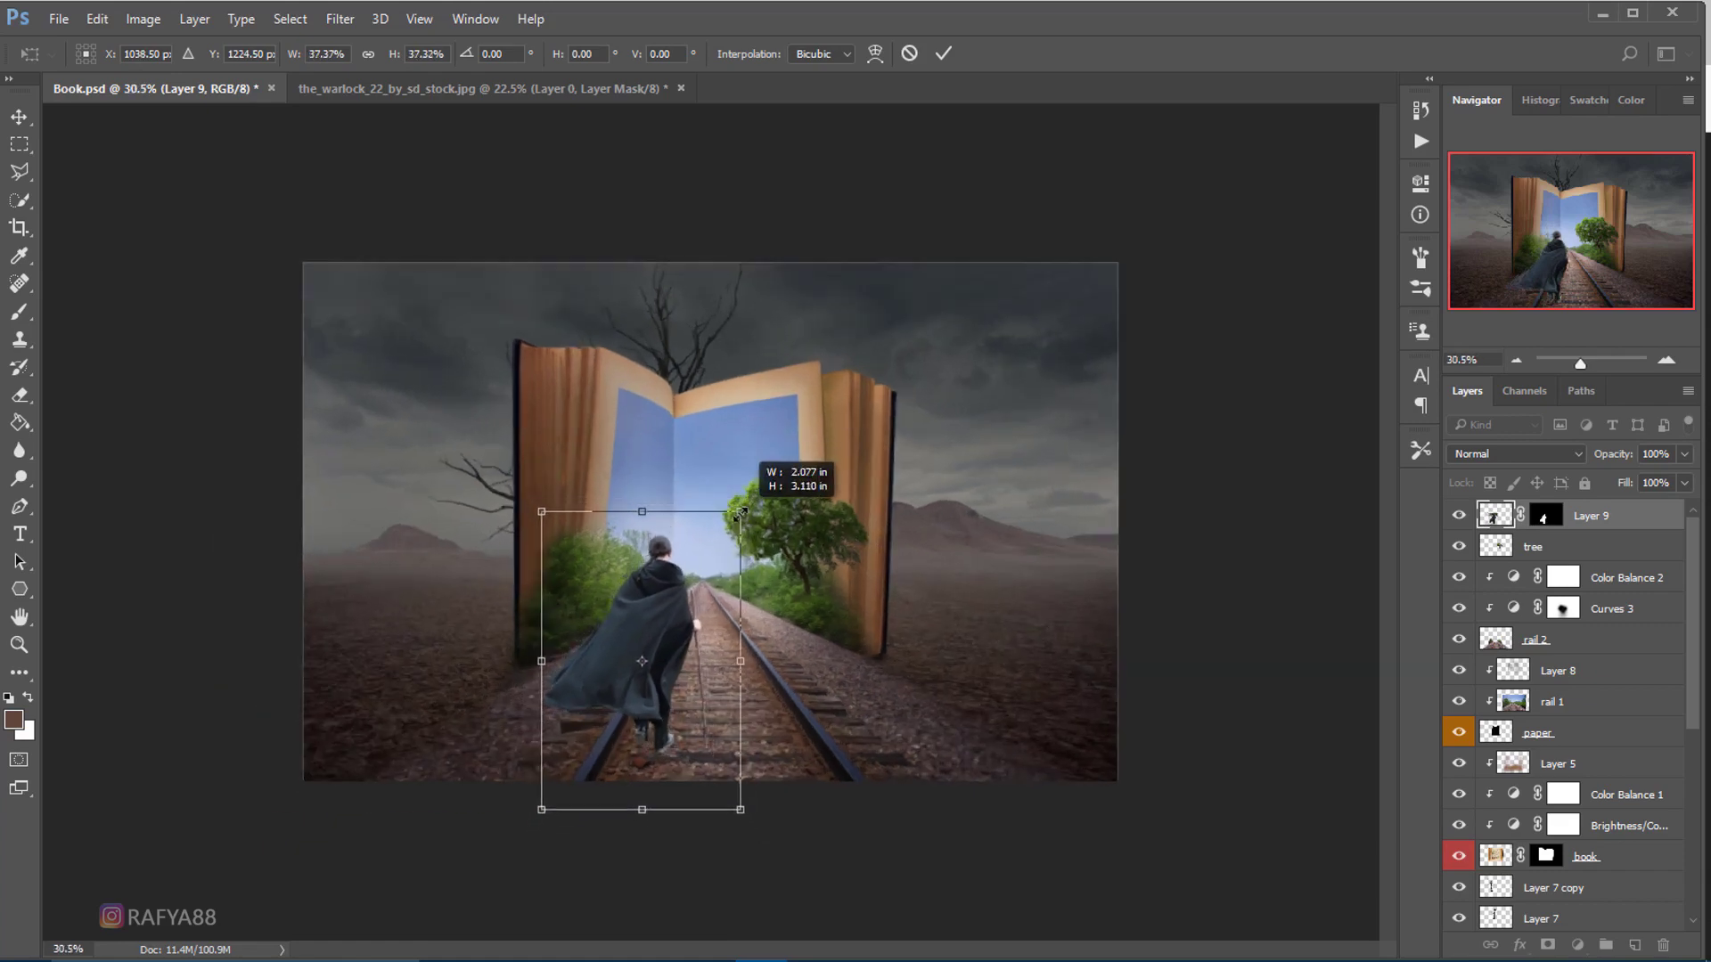
pyautogui.moveTo(751, 498)
pyautogui.mouseDown()
pyautogui.moveTo(741, 540)
pyautogui.moveTo(757, 528)
pyautogui.moveTo(703, 554)
pyautogui.mouseUp()
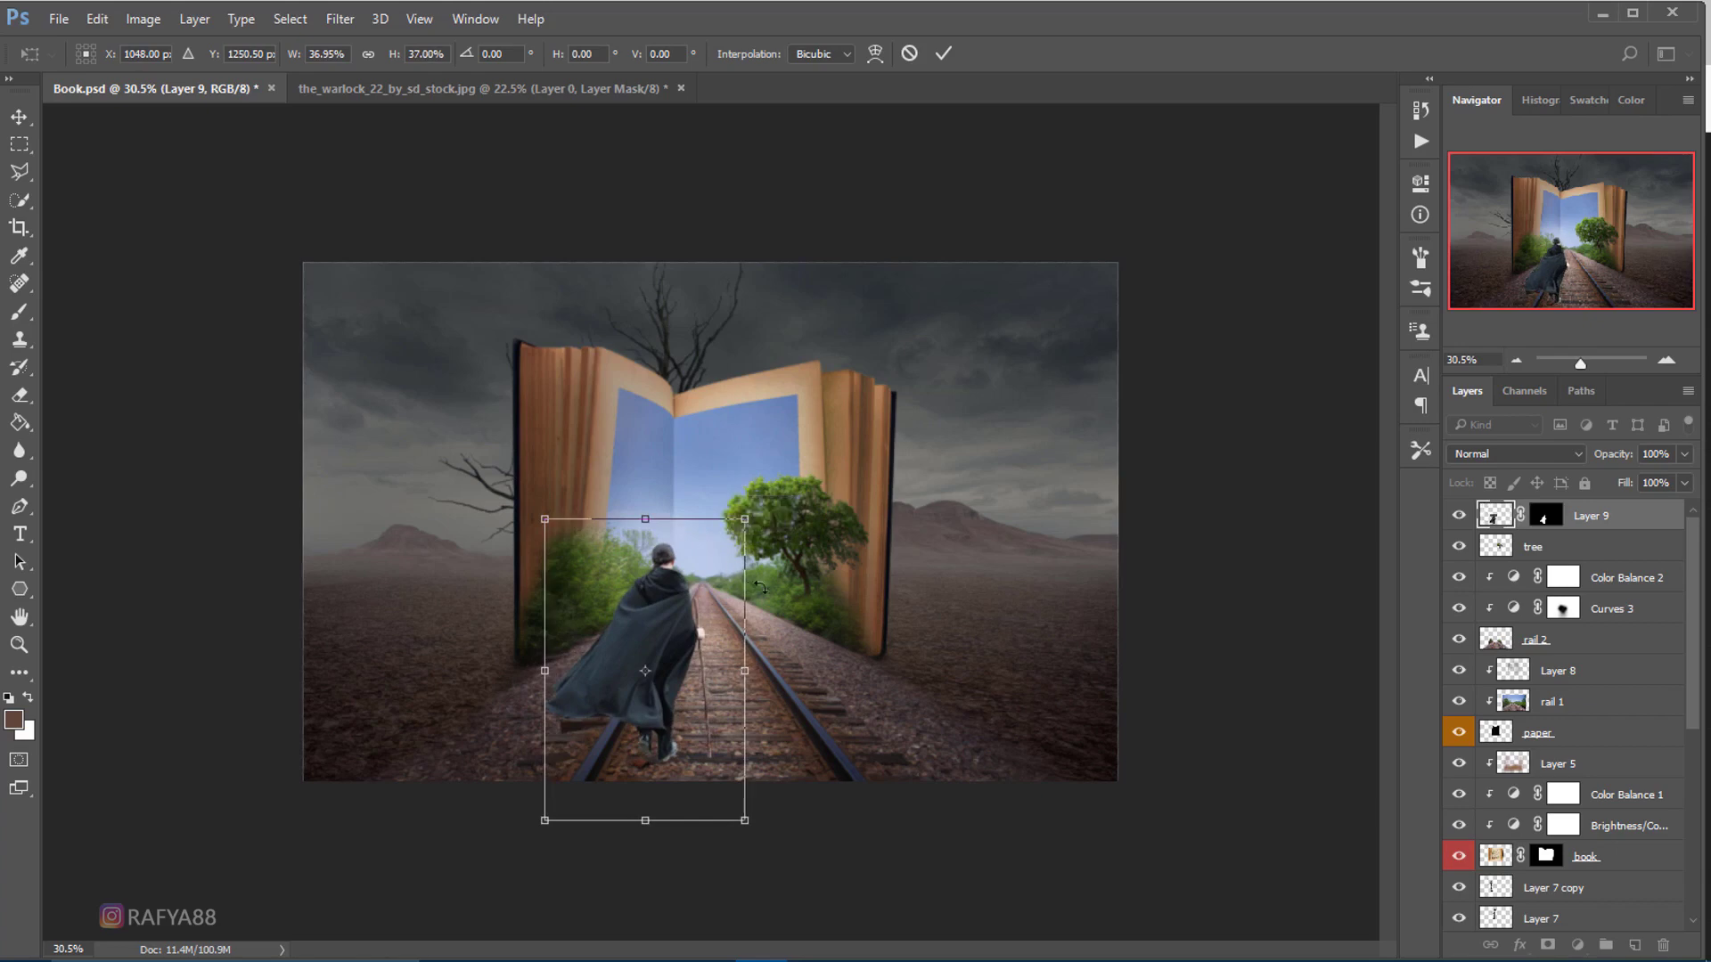
pyautogui.scroll(1, 713, 526)
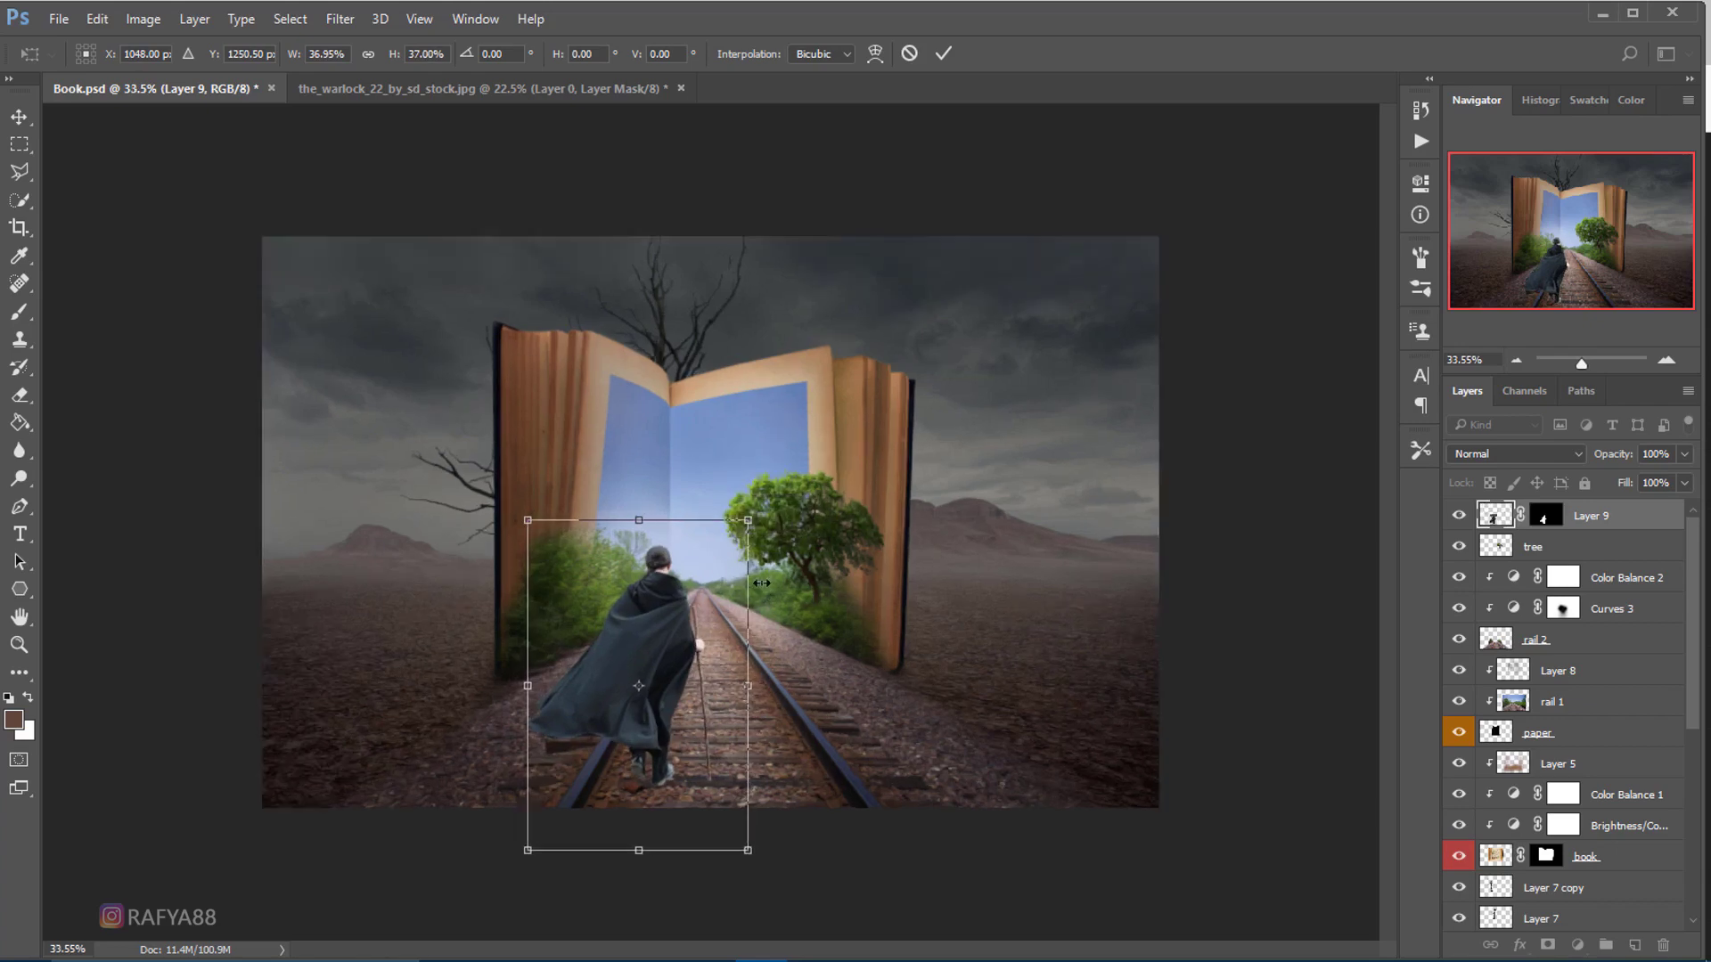
pyautogui.click(942, 53)
# - Nudge the figure up, then scale it down slightly and raise it in a second transform
pyautogui.scroll(3, 731, 589)
pyautogui.scroll(-1, 731, 590)
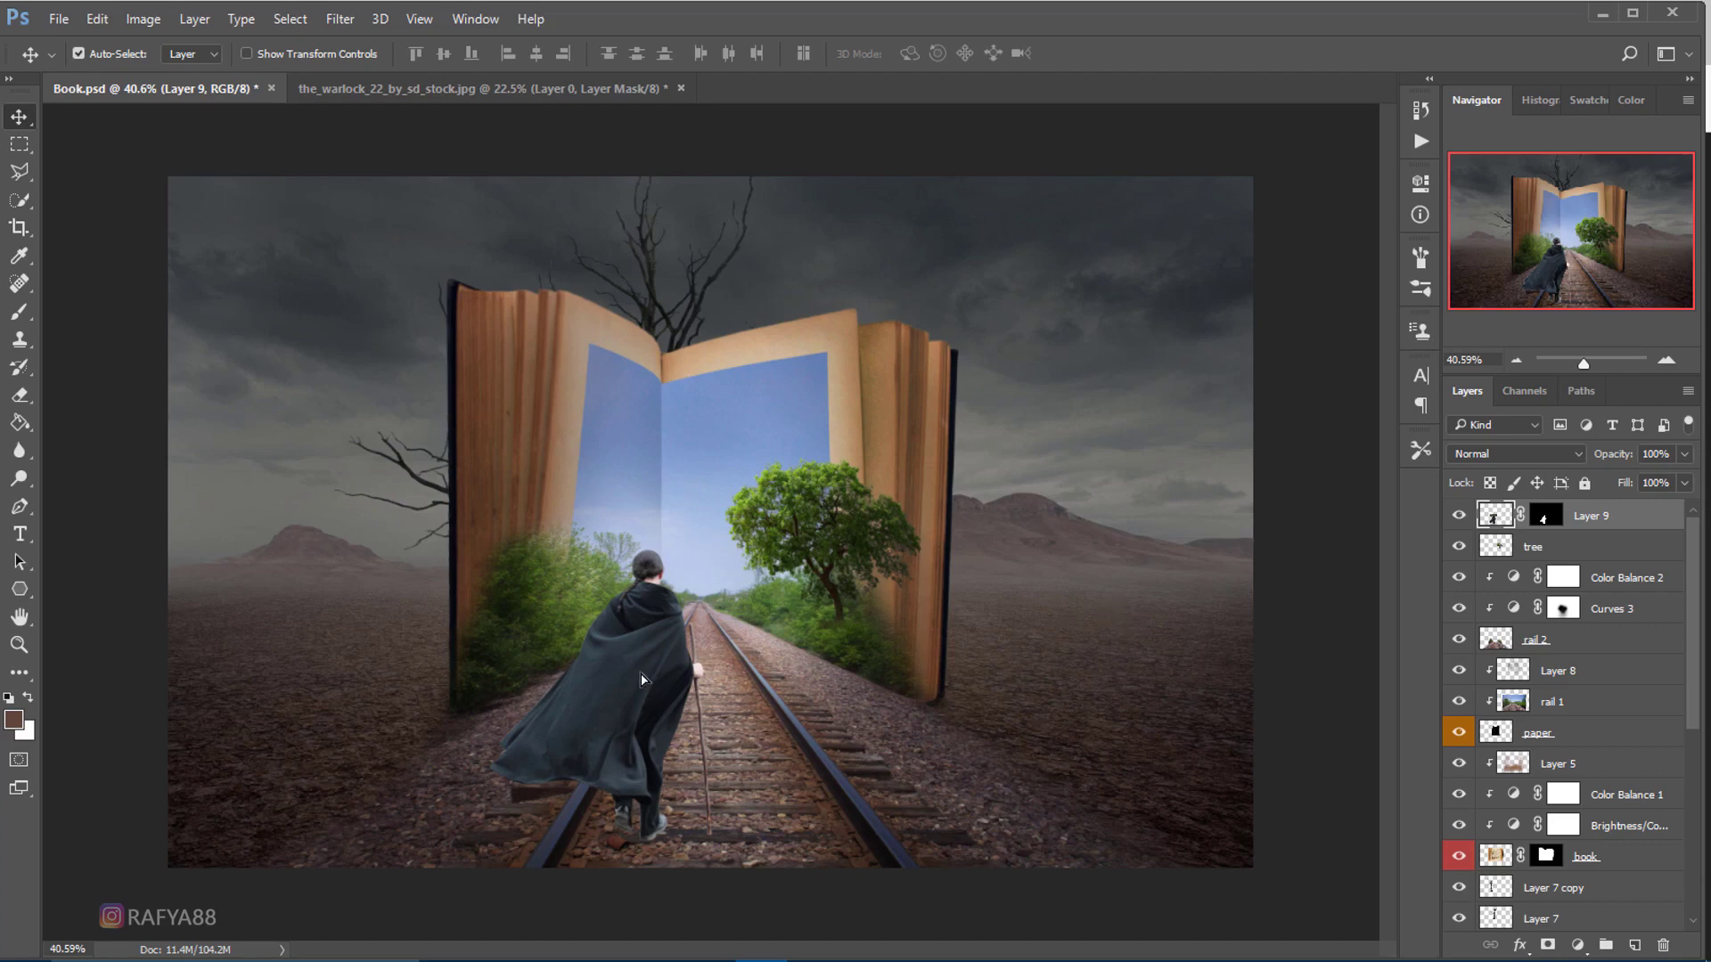
pyautogui.moveTo(639, 678); pyautogui.dragTo(644, 671)
pyautogui.hotkey('ctrl', 't')
pyautogui.moveTo(712, 542); pyautogui.dragTo(697, 585)
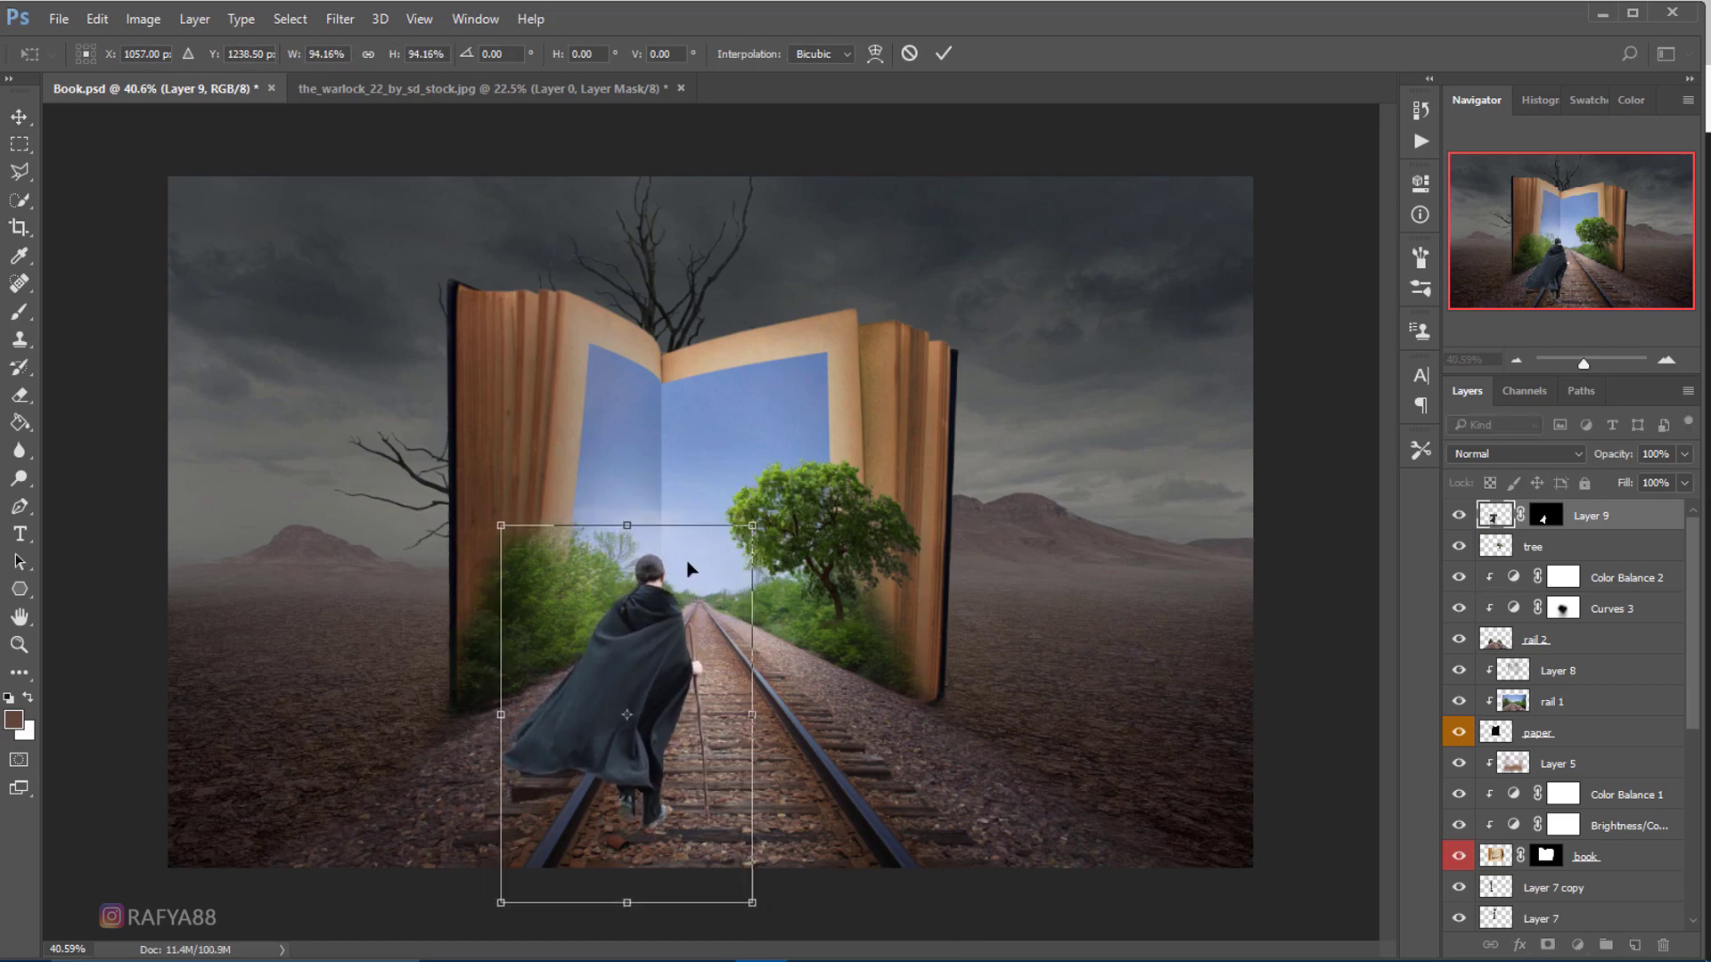
pyautogui.moveTo(746, 532); pyautogui.dragTo(700, 559)
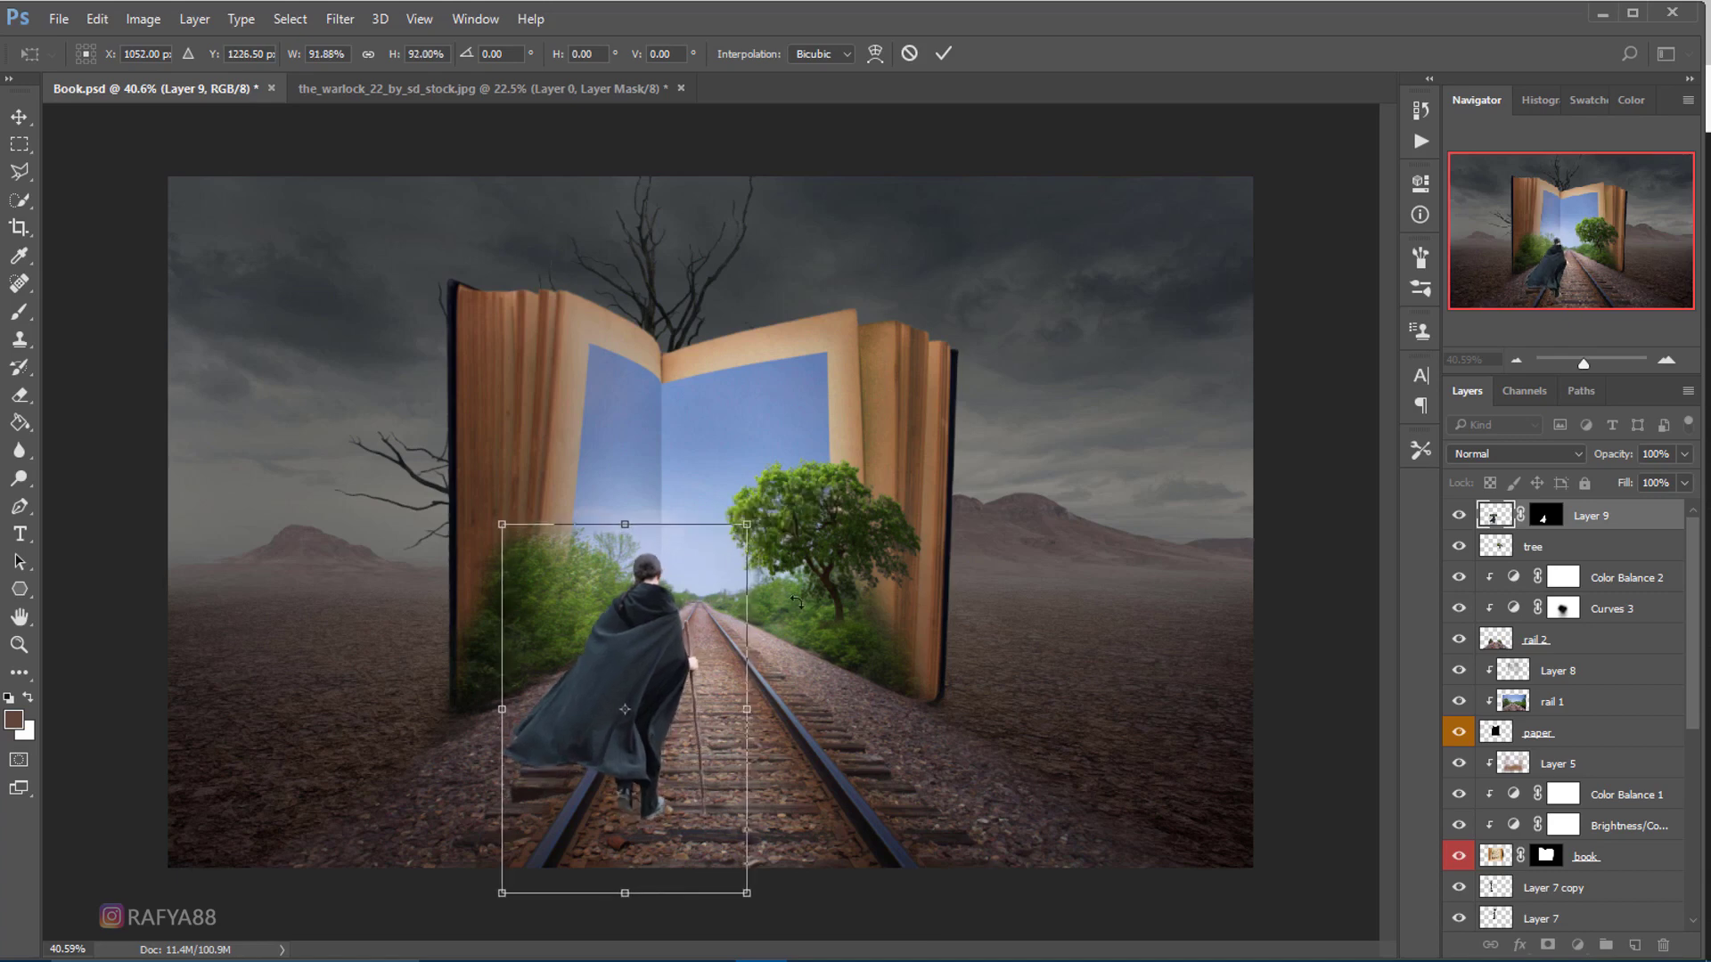
pyautogui.click(943, 54)
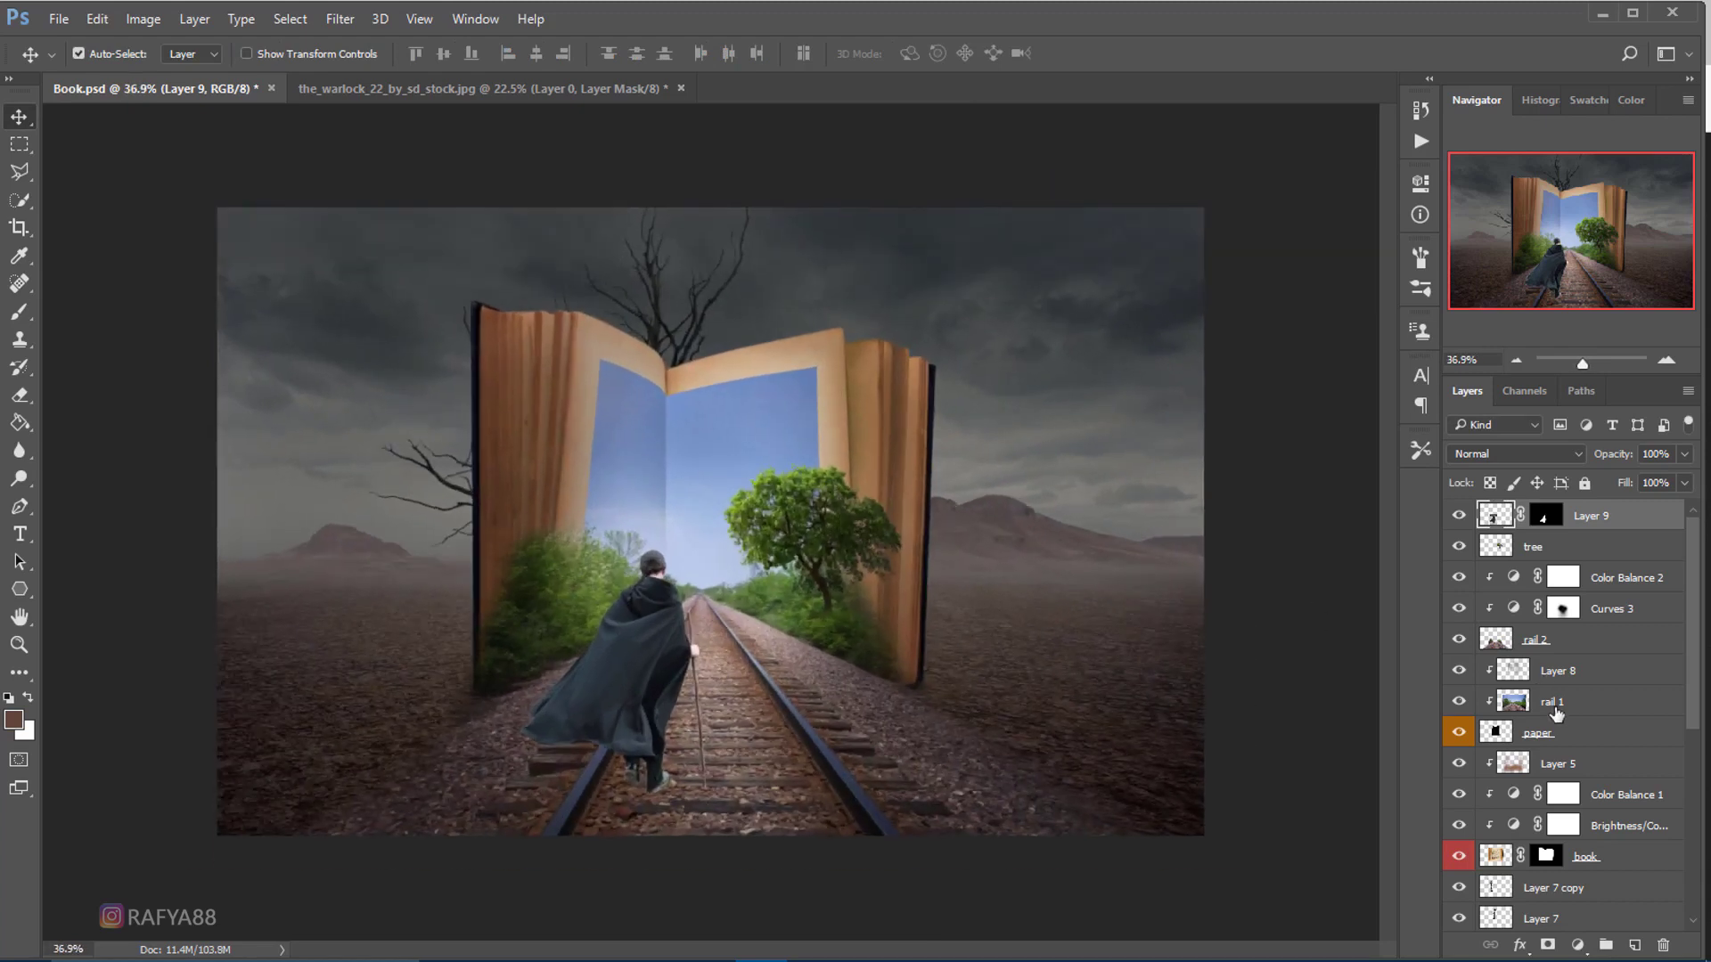
# - Add a Curves layer clipped to Layer 9, lowering the top point and a midpoint to about 75
pyautogui.click(1577, 945)
pyautogui.click(1568, 600)
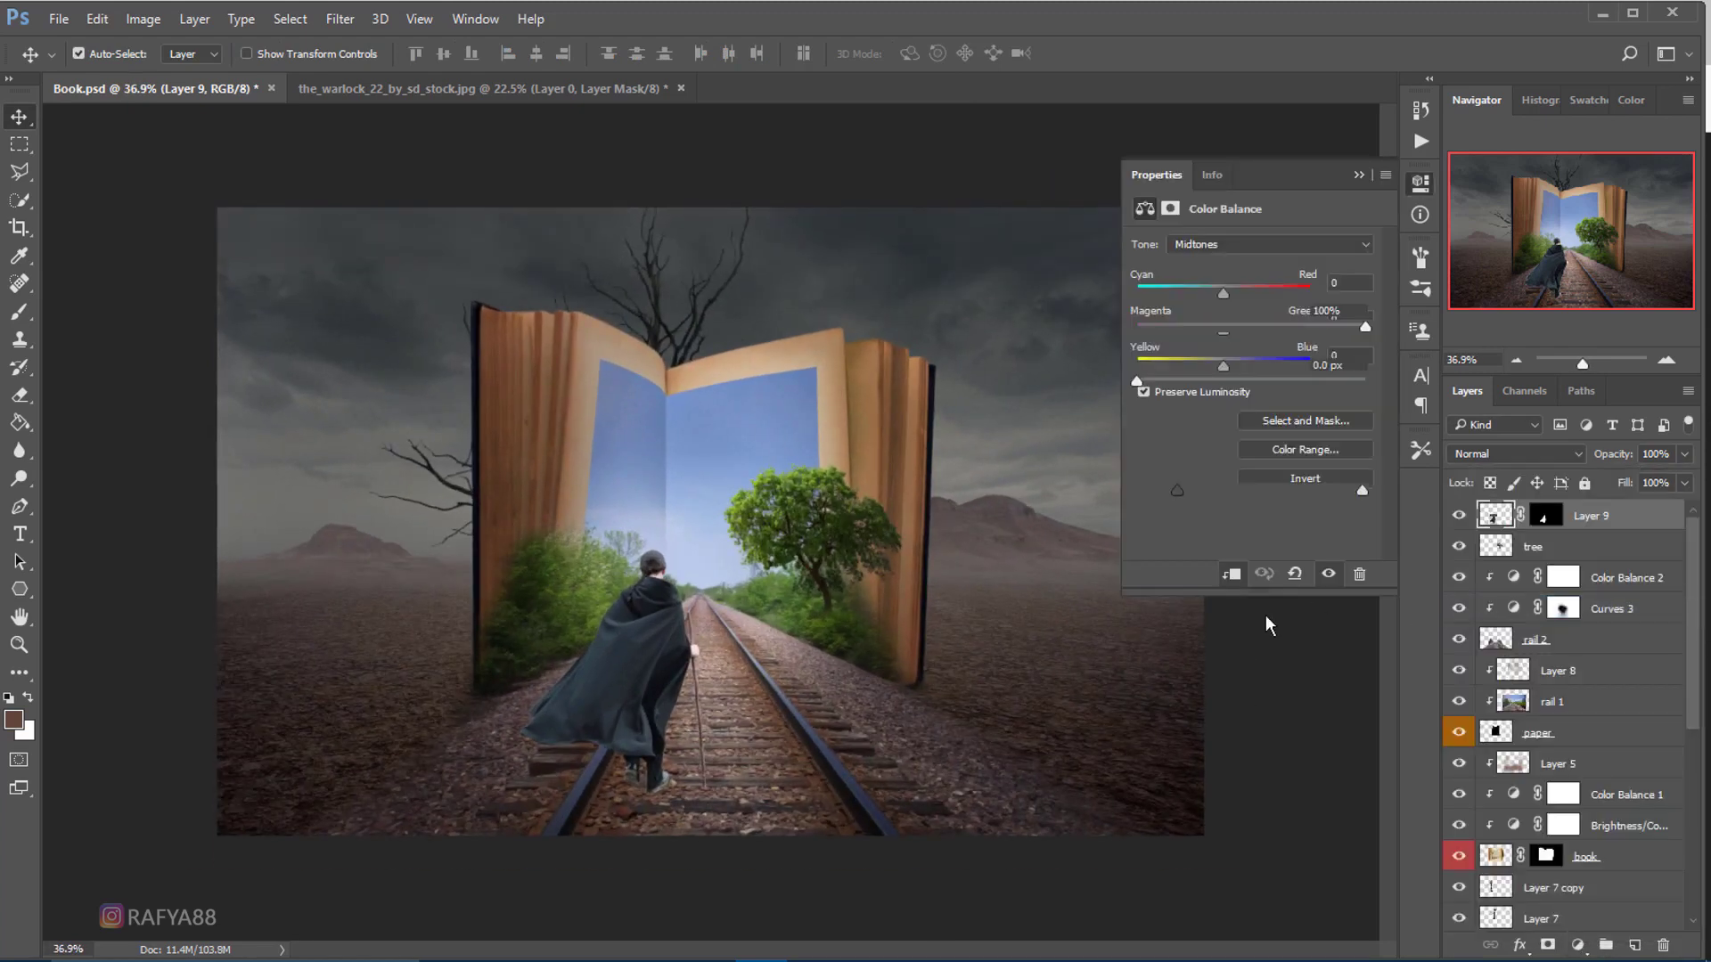
pyautogui.click(1233, 575)
pyautogui.moveTo(1360, 293); pyautogui.dragTo(1397, 388)
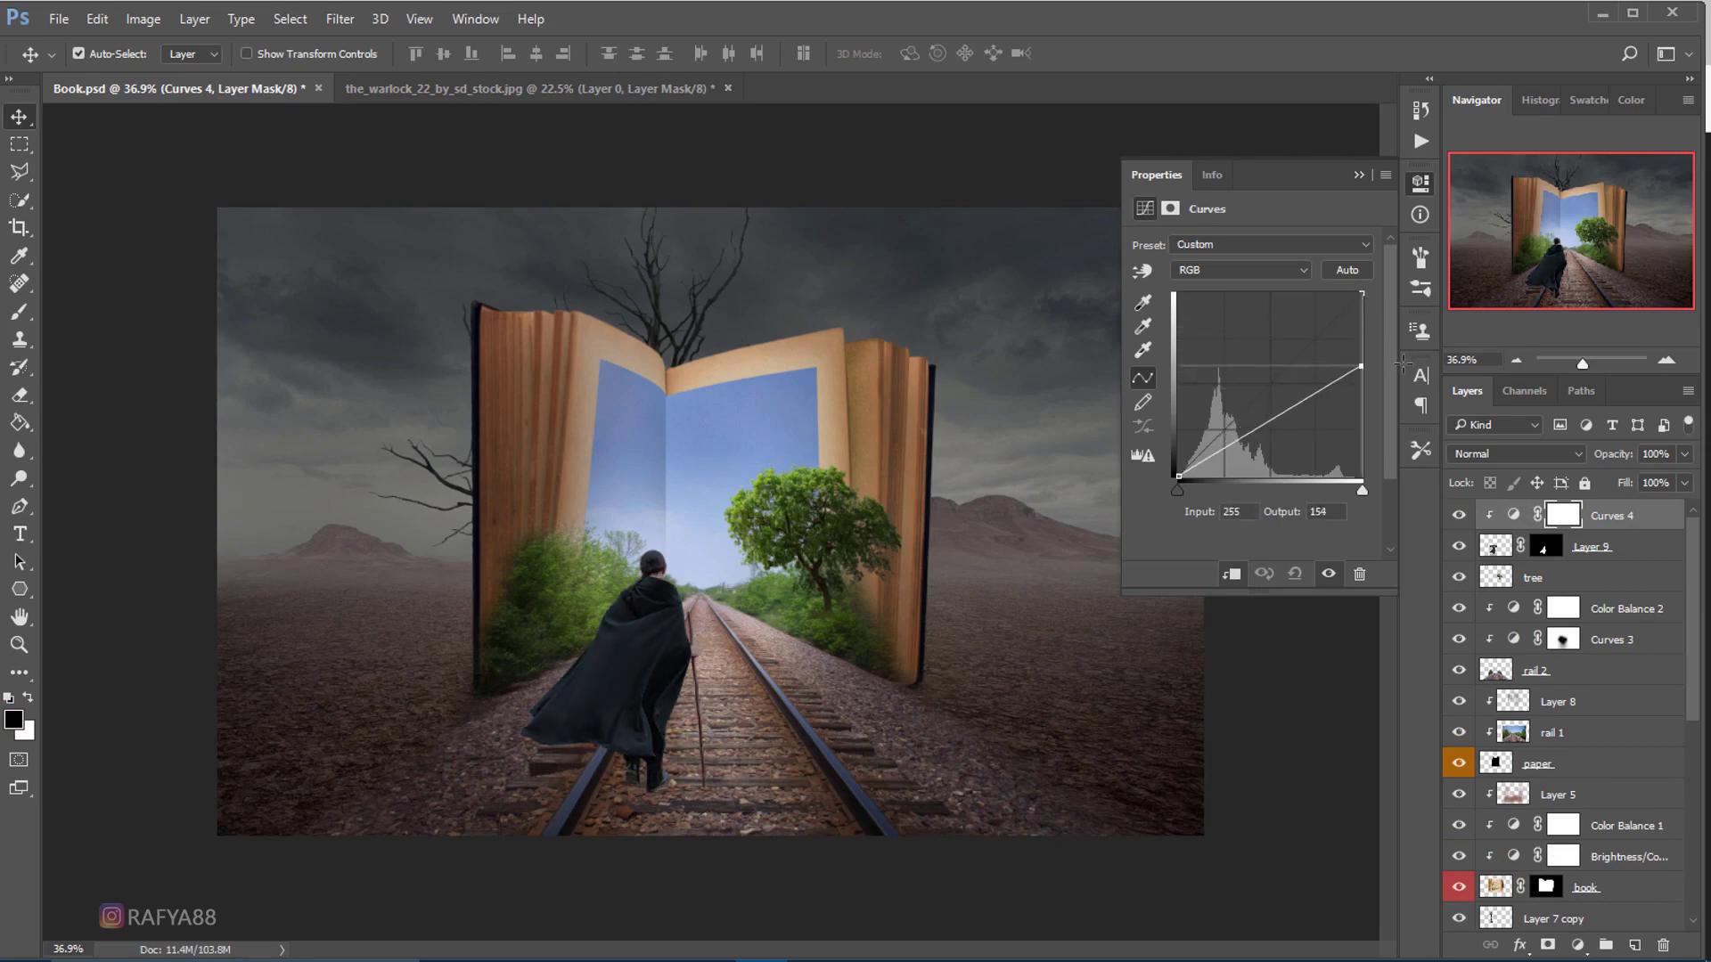
pyautogui.moveTo(1398, 388); pyautogui.dragTo(1377, 363)
pyautogui.click(1272, 423)
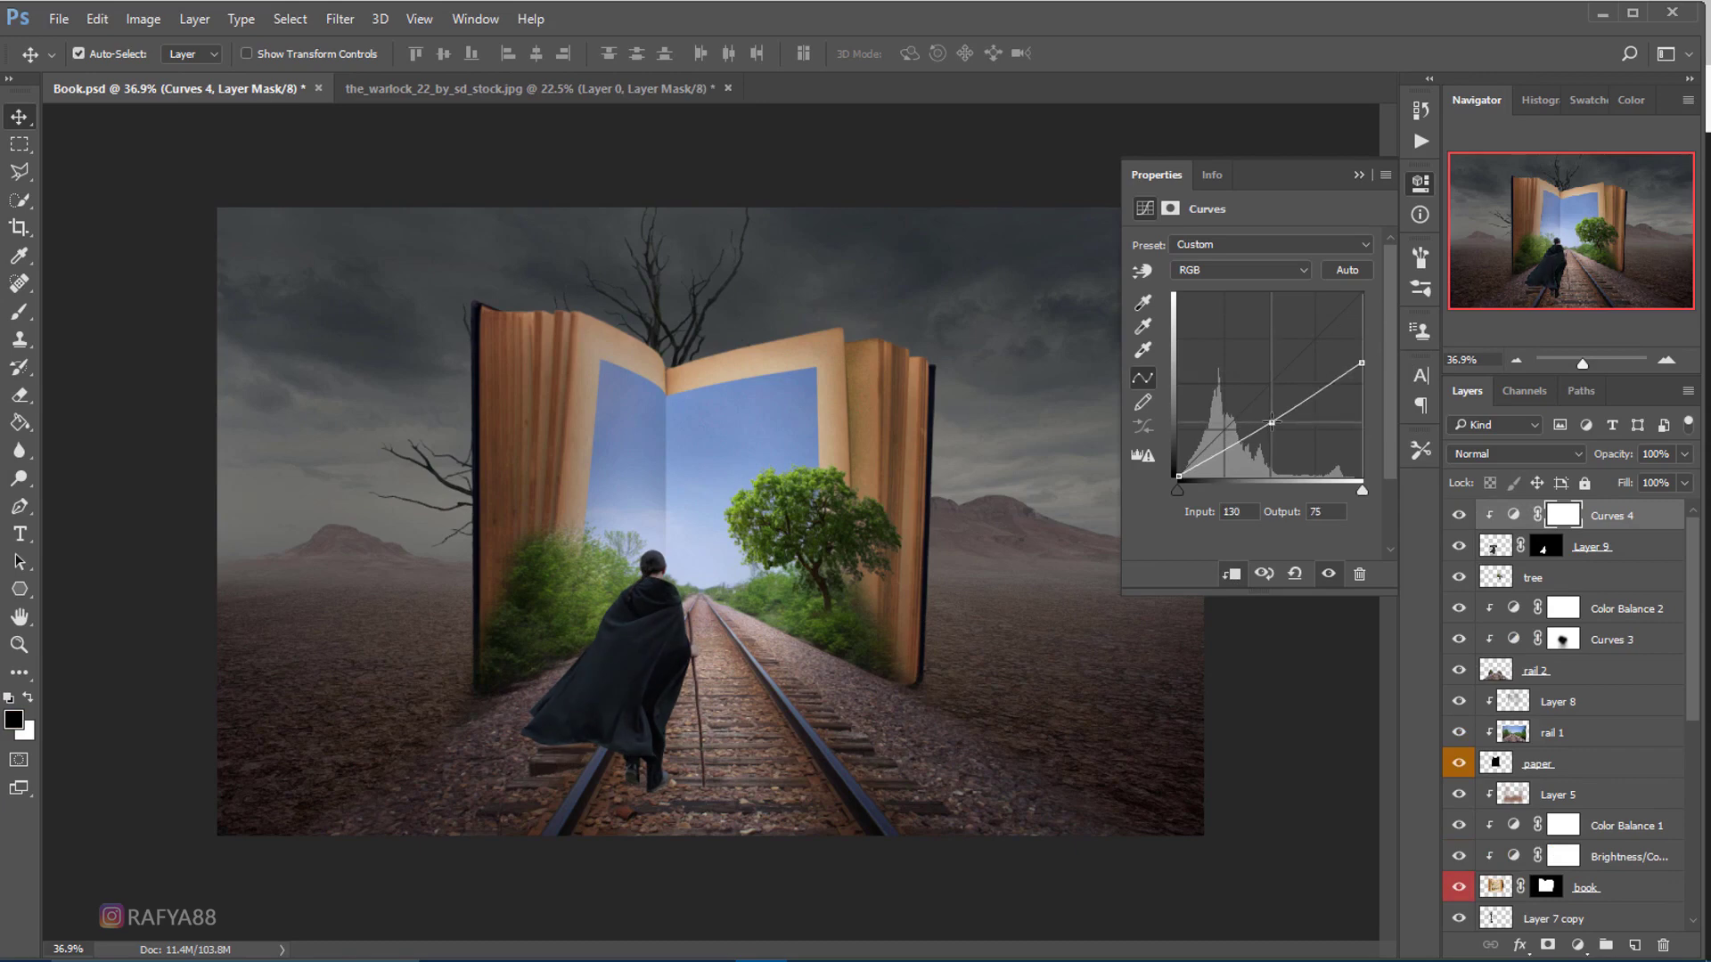
pyautogui.click(1359, 175)
pyautogui.scroll(2, 725, 521)
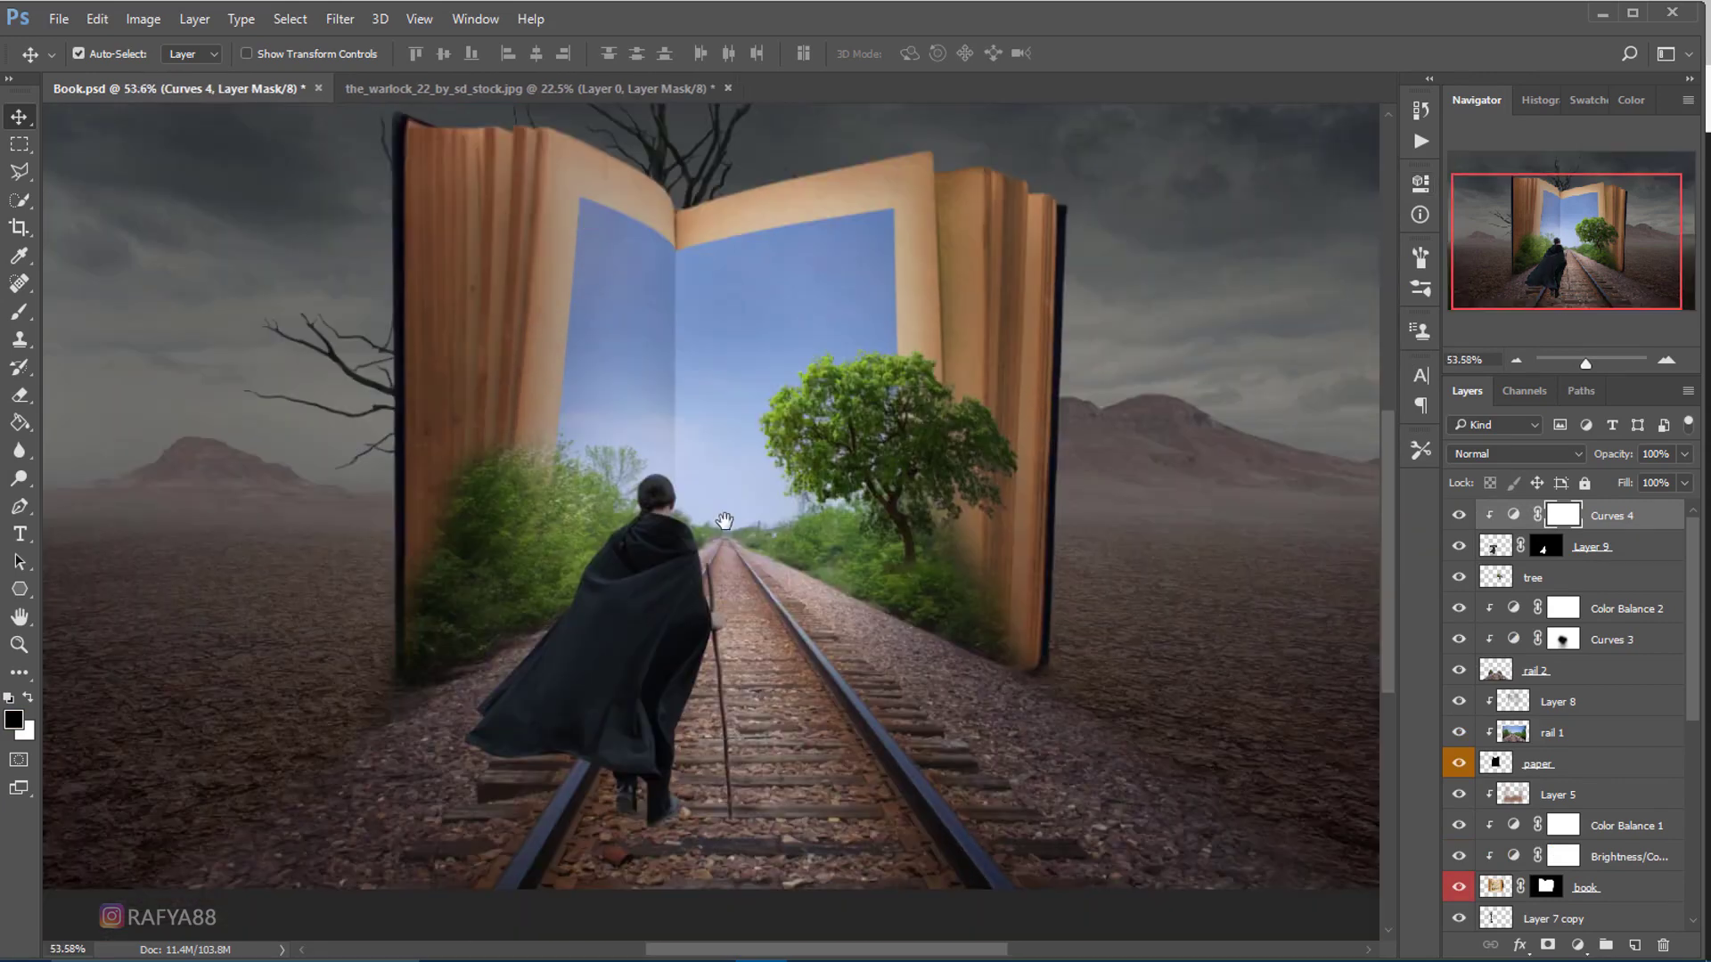
pyautogui.scroll(-1, 728, 557)
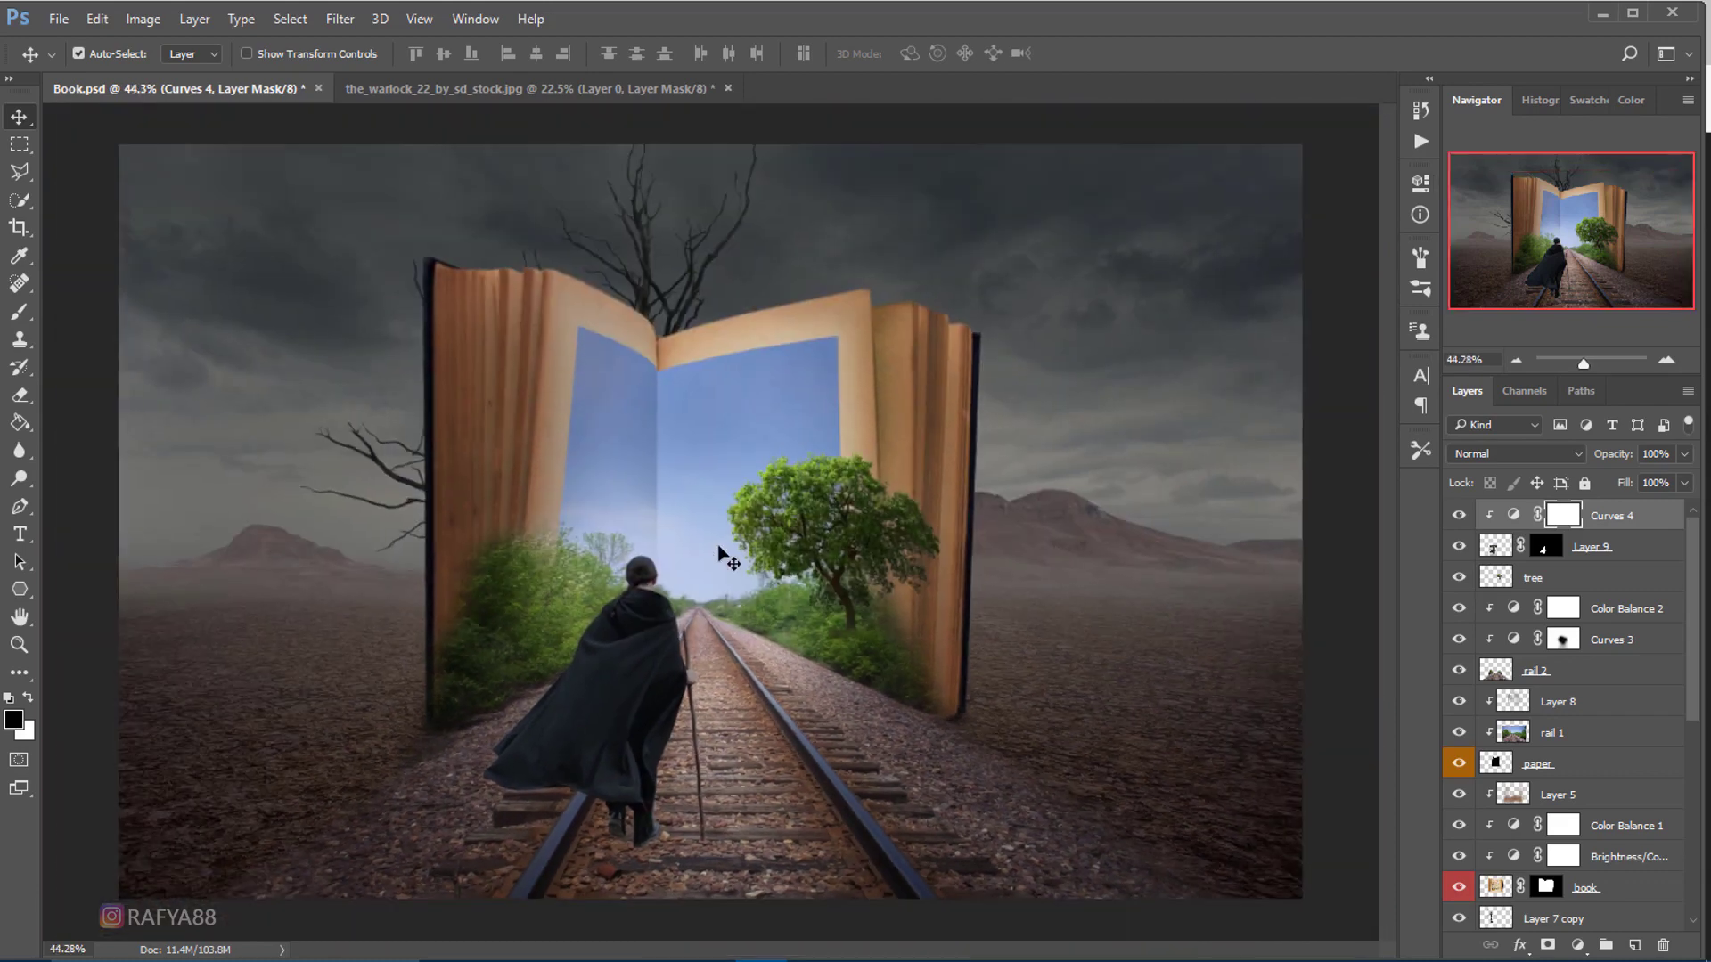
pyautogui.click(1655, 526)
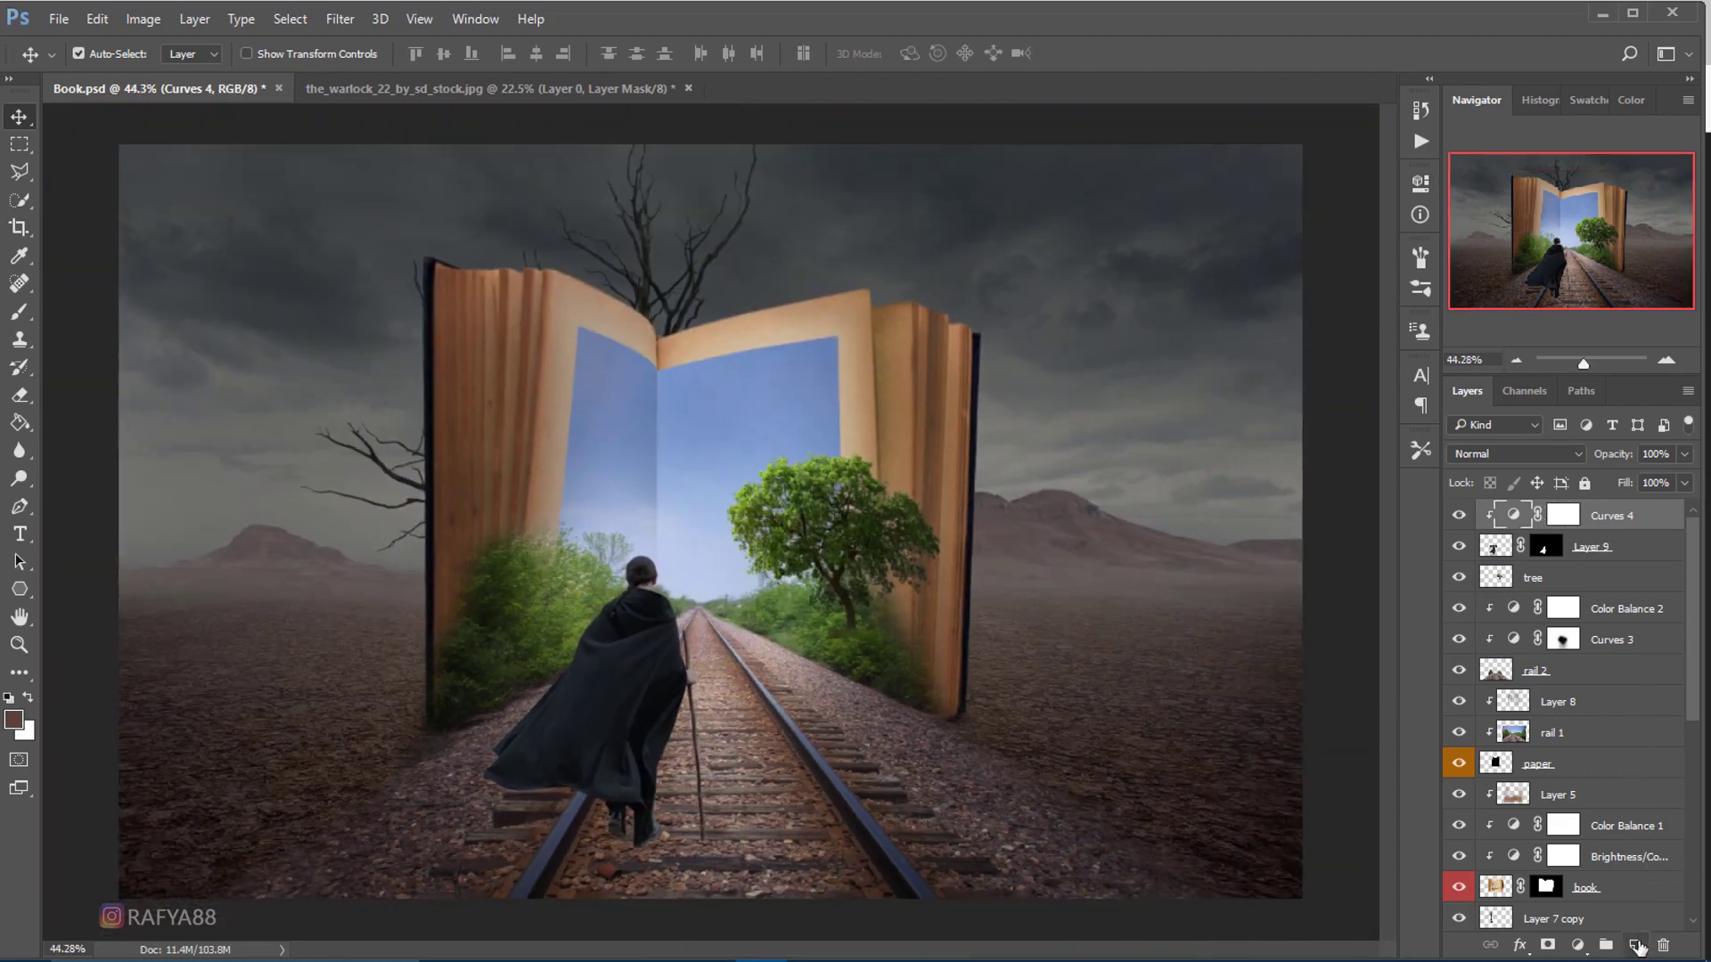
# - Add a new layer clipped to the figure, filled with 50% Gray and set to Overlay
pyautogui.click(1634, 944)
pyautogui.rightClick(1625, 517)
pyautogui.click(1280, 545)
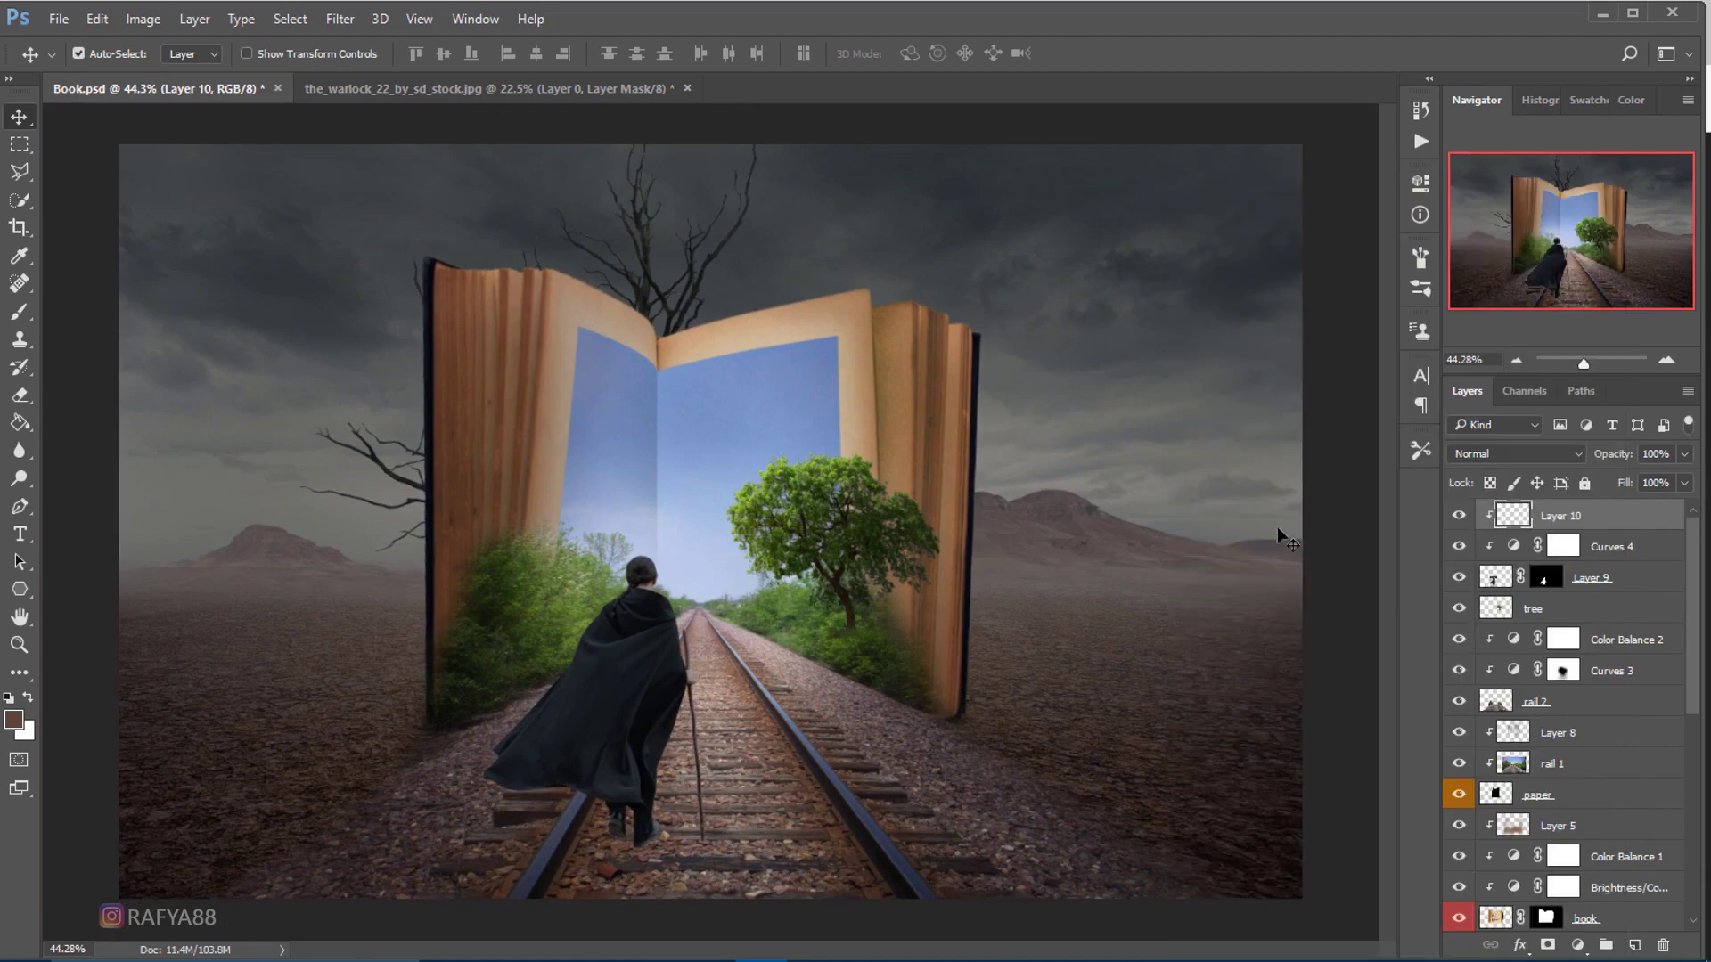
pyautogui.hotkey('shift', 'F5')
pyautogui.click(1114, 383)
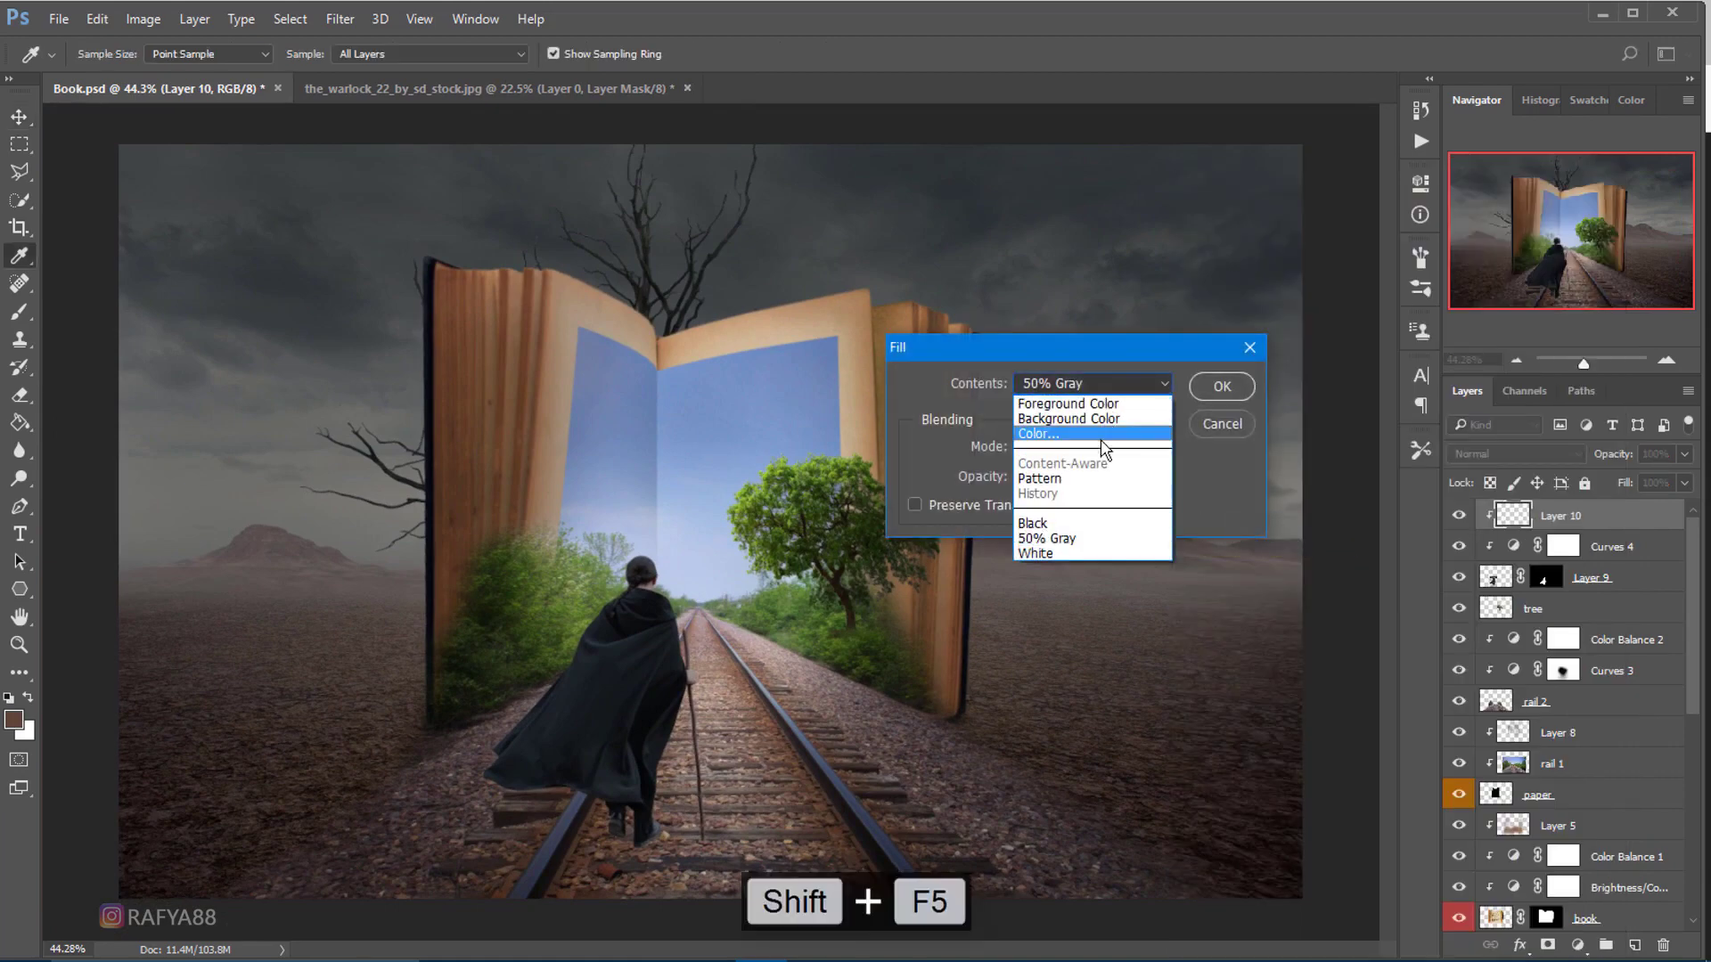
pyautogui.click(1121, 538)
pyautogui.click(1220, 386)
pyautogui.press('v')
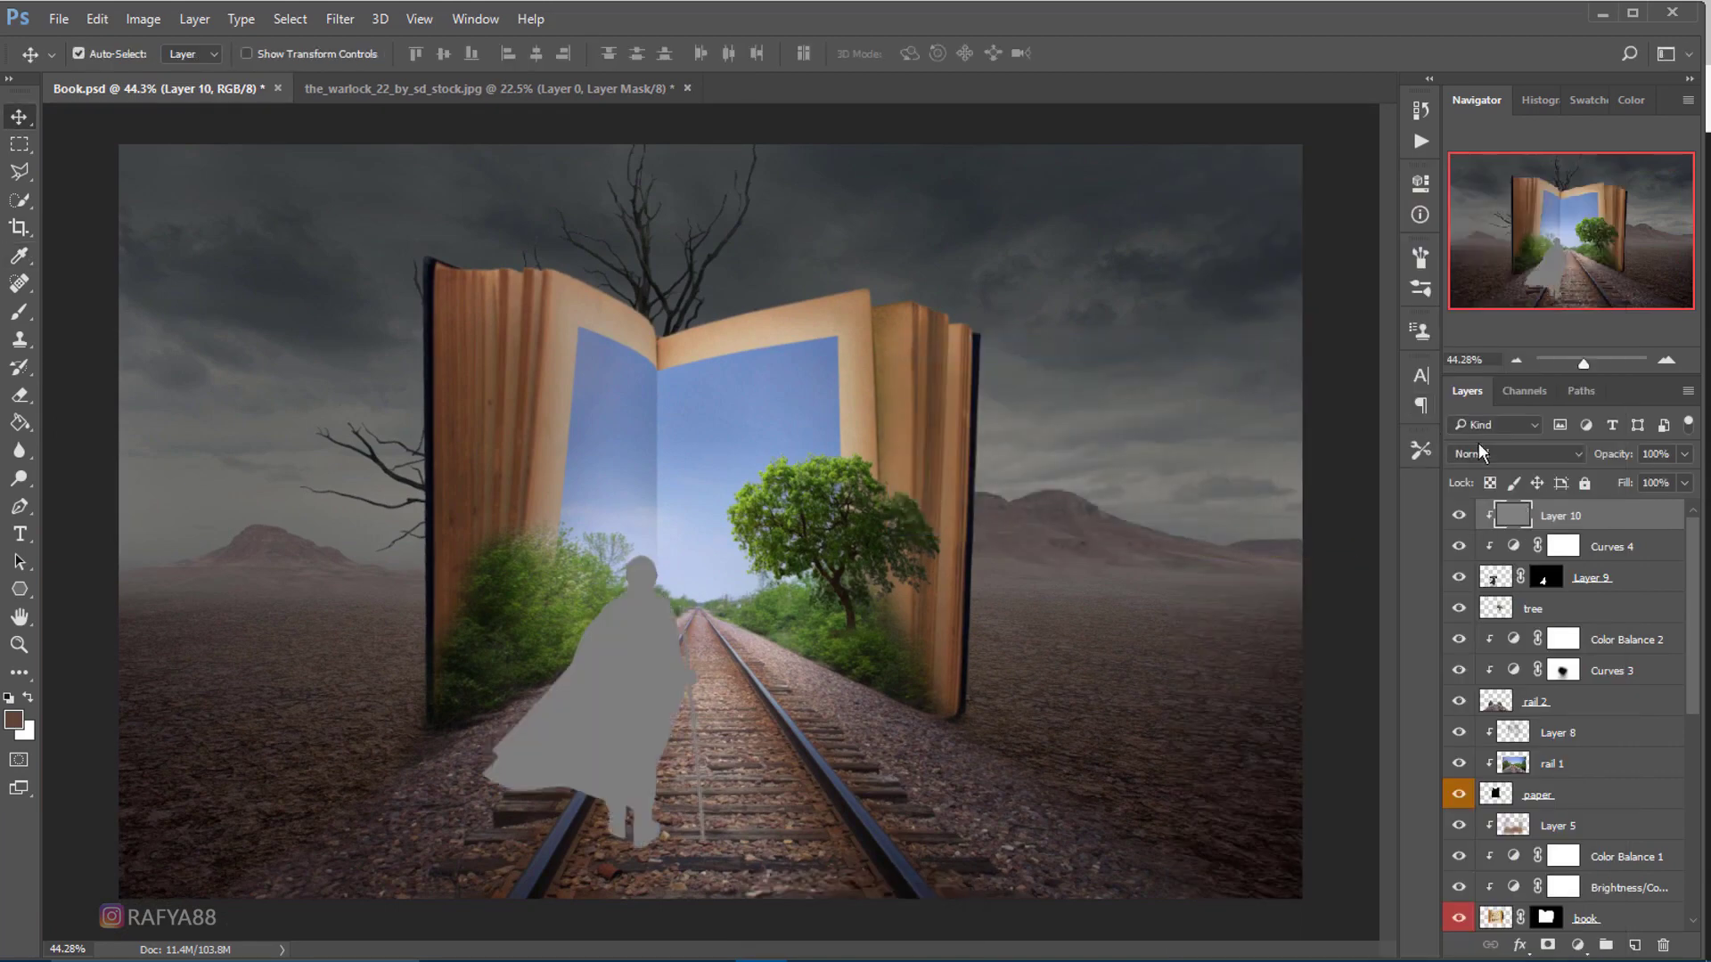
pyautogui.click(1514, 453)
pyautogui.click(1470, 664)
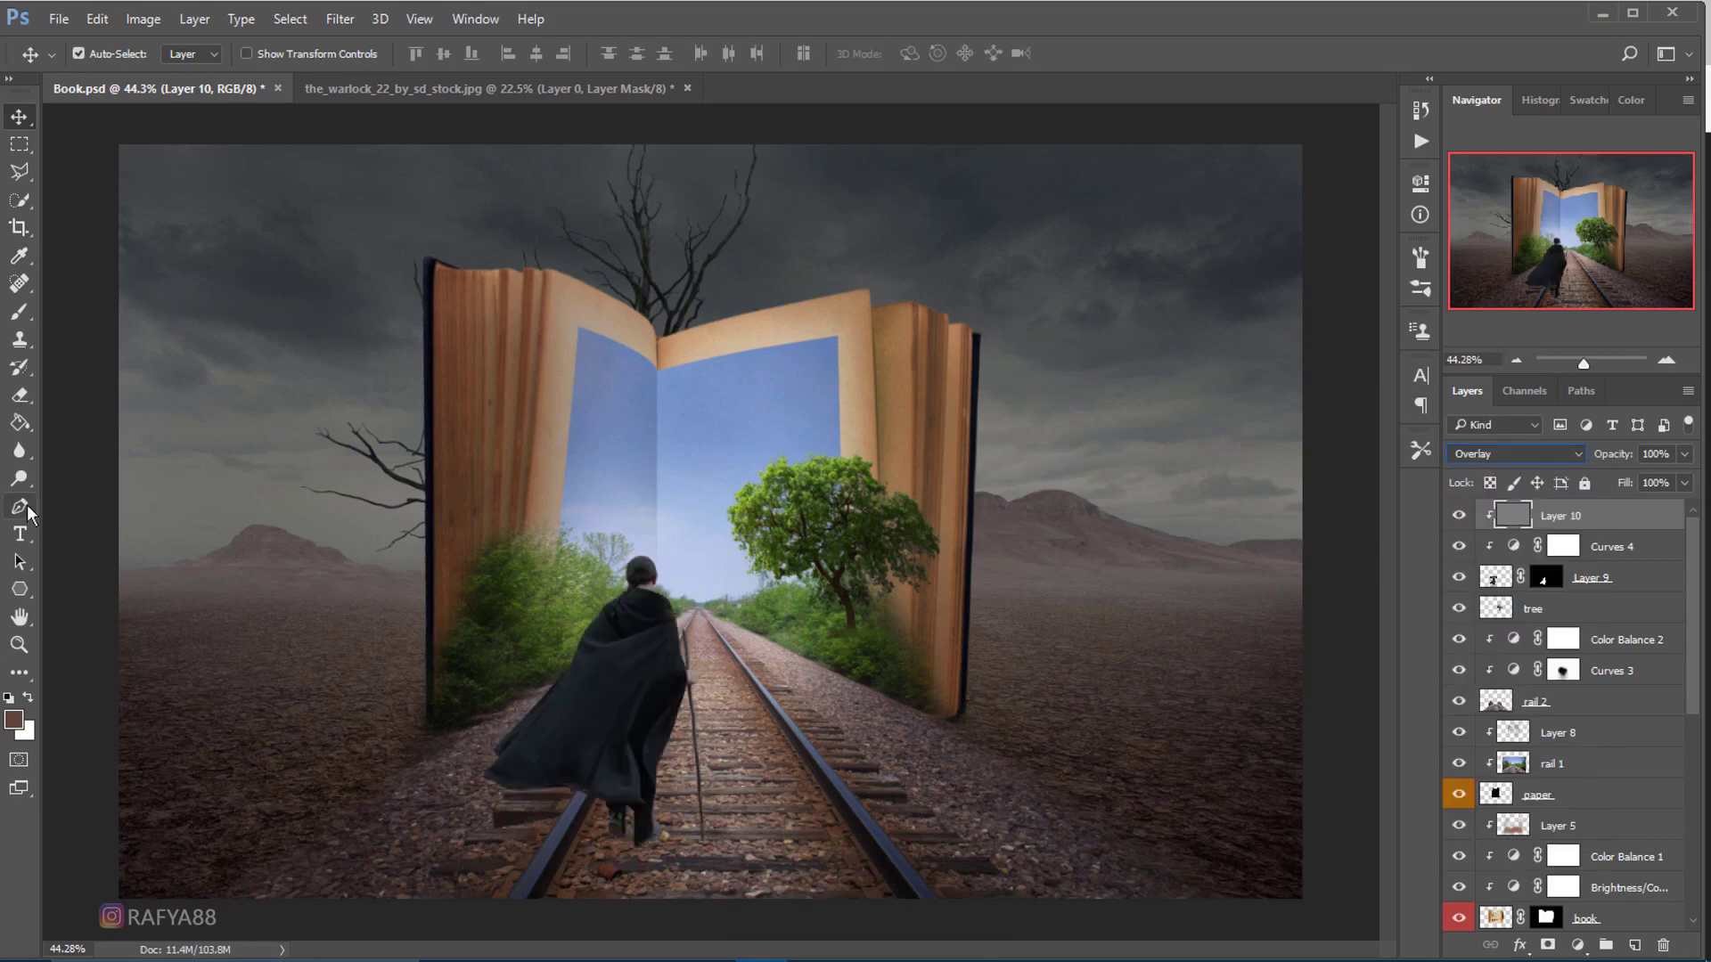
# - Dodge the figure's head, shoulders and the cape edge near the staff on the Overlay layer
pyautogui.click(22, 486)
pyautogui.scroll(5, 693, 607)
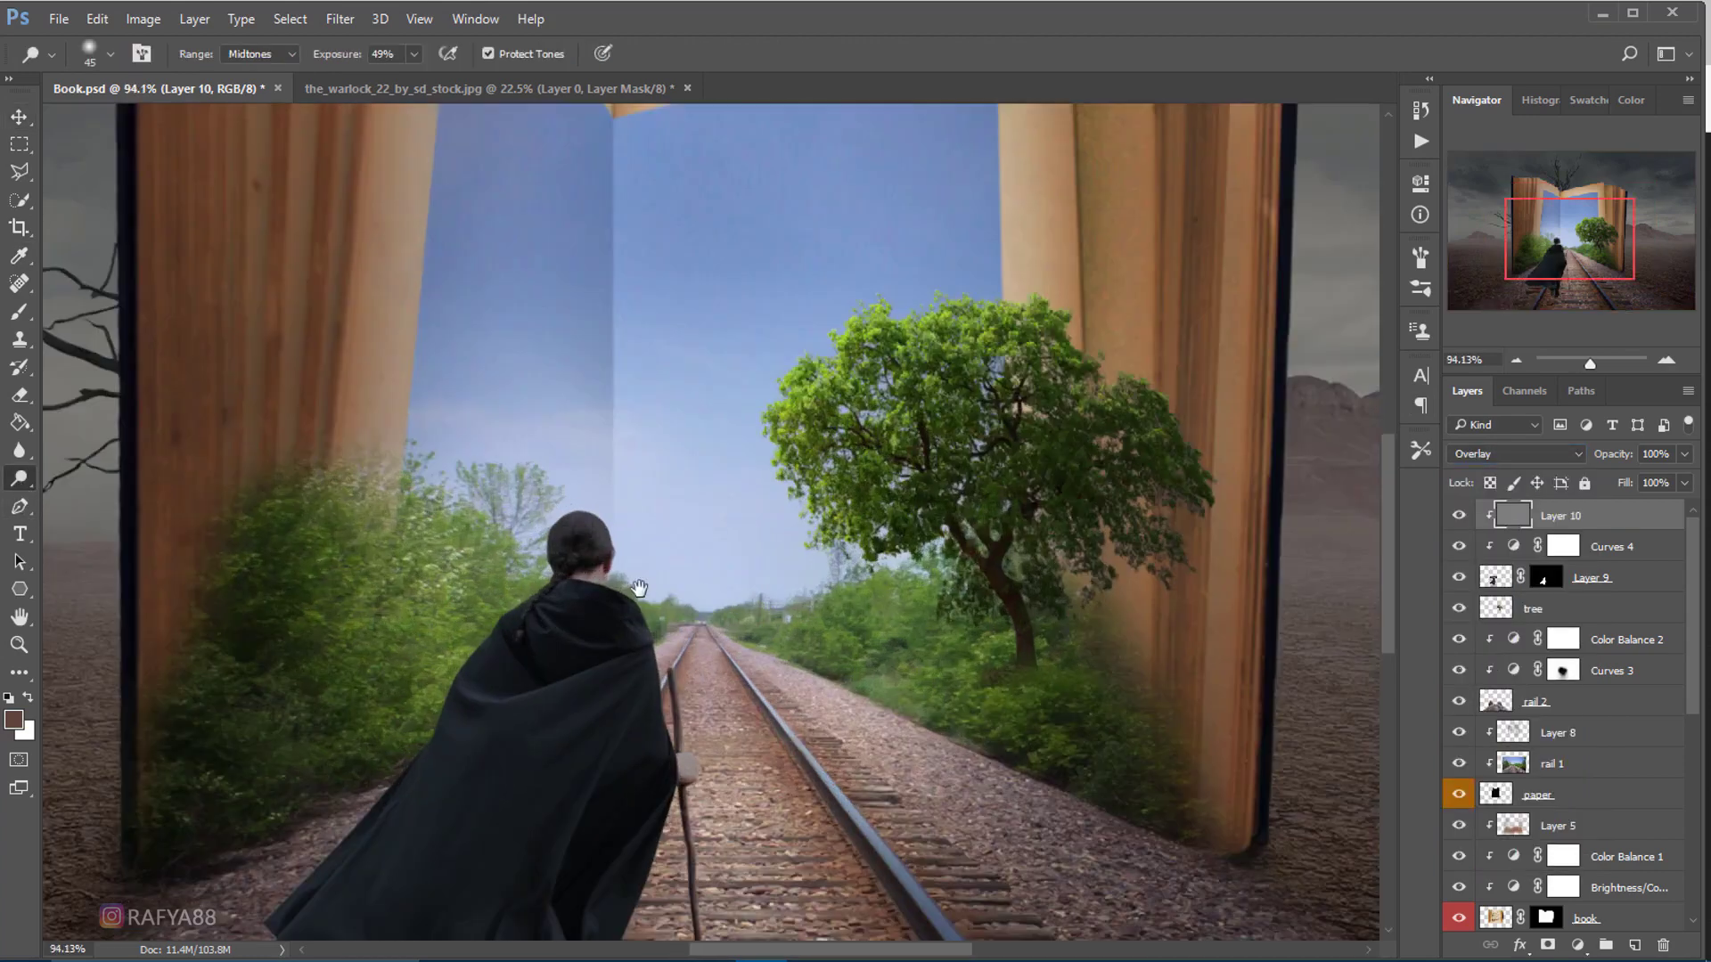
pyautogui.moveTo(643, 465); pyautogui.dragTo(655, 548)
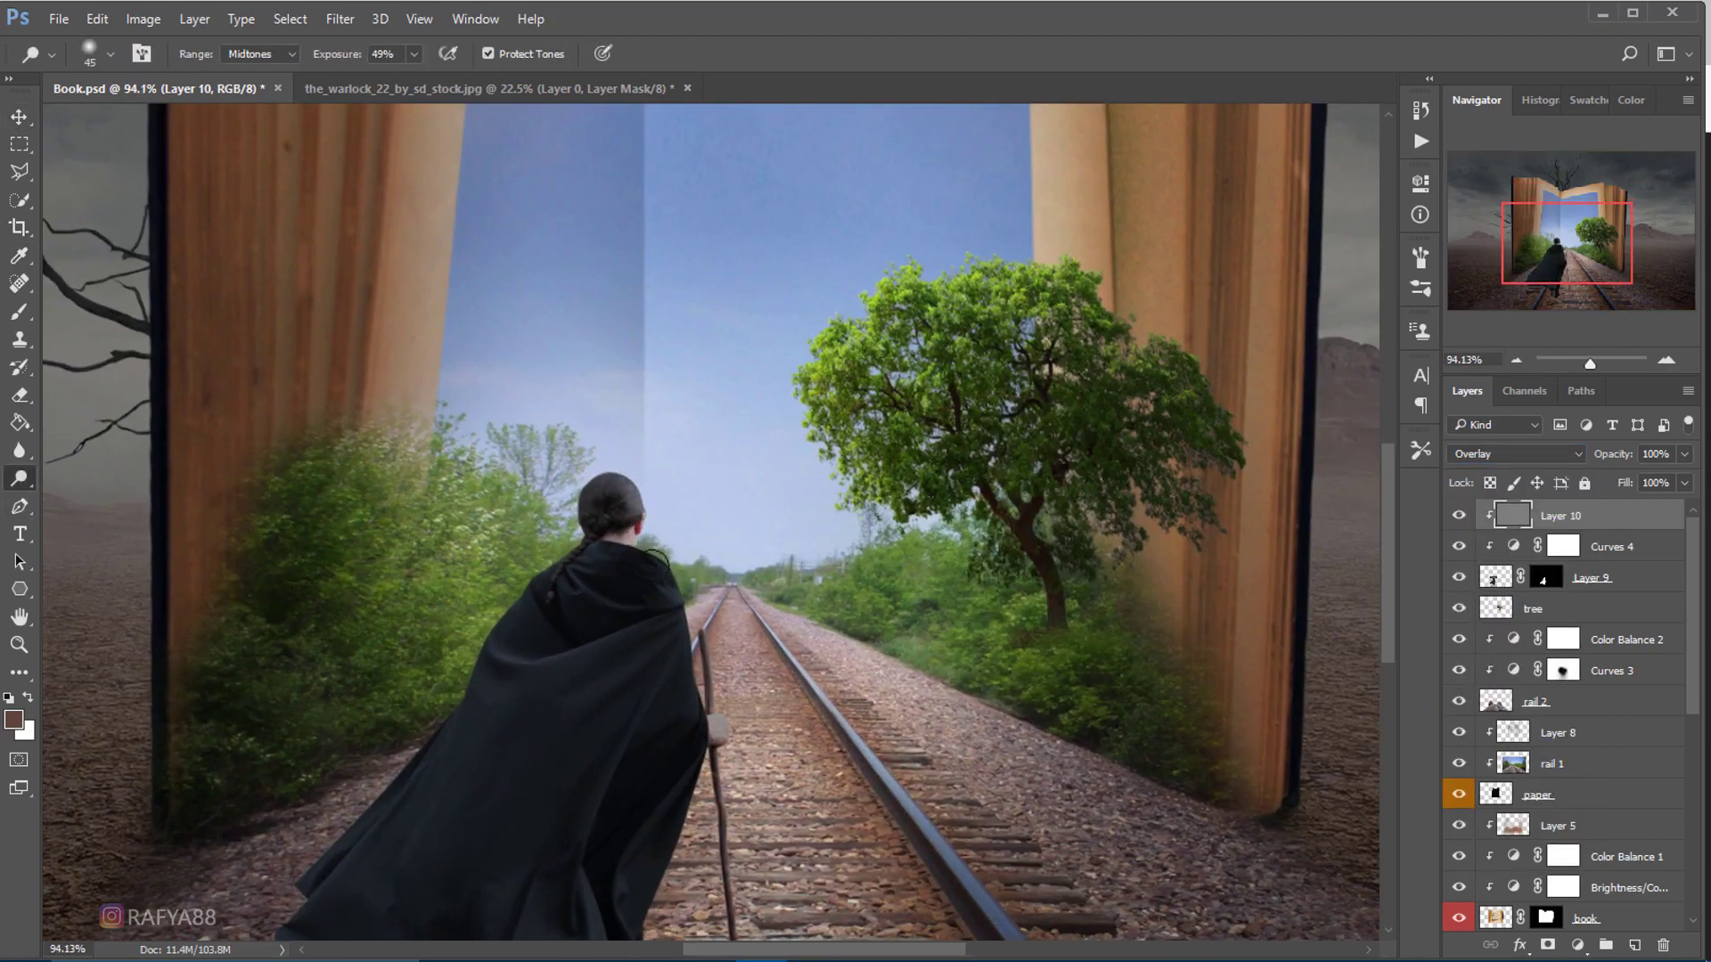
pyautogui.moveTo(330, 53); pyautogui.dragTo(362, 53)
pyautogui.moveTo(677, 588); pyautogui.dragTo(677, 614)
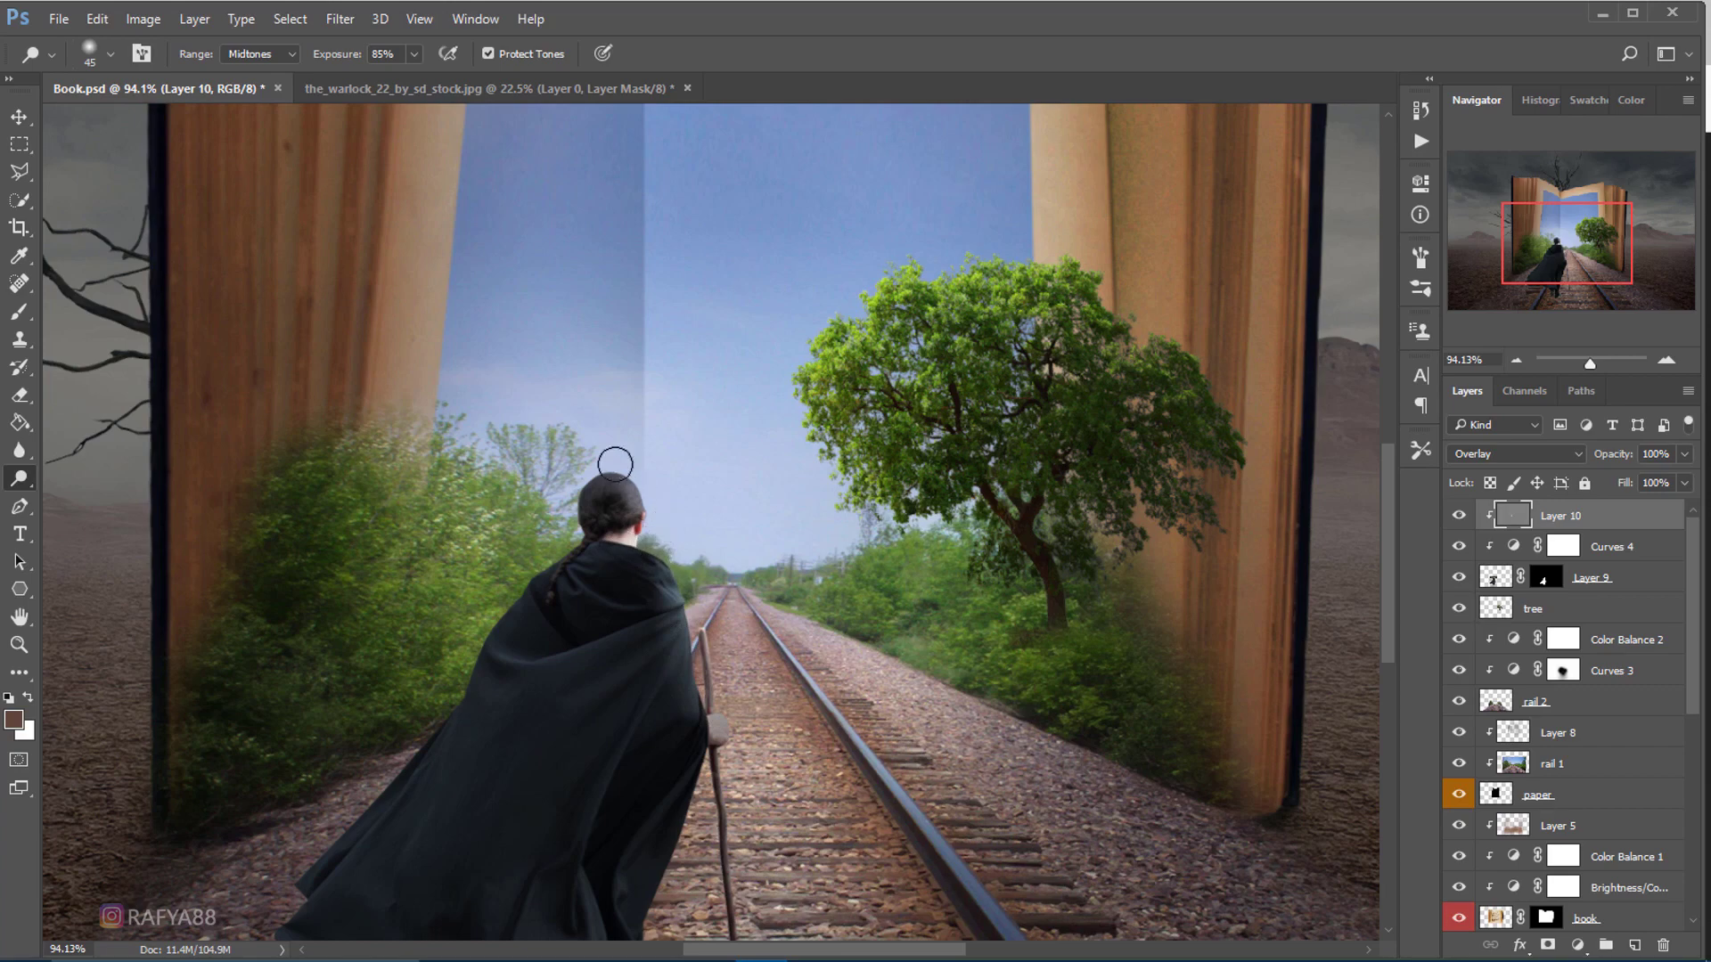
pyautogui.moveTo(537, 584); pyautogui.dragTo(535, 664)
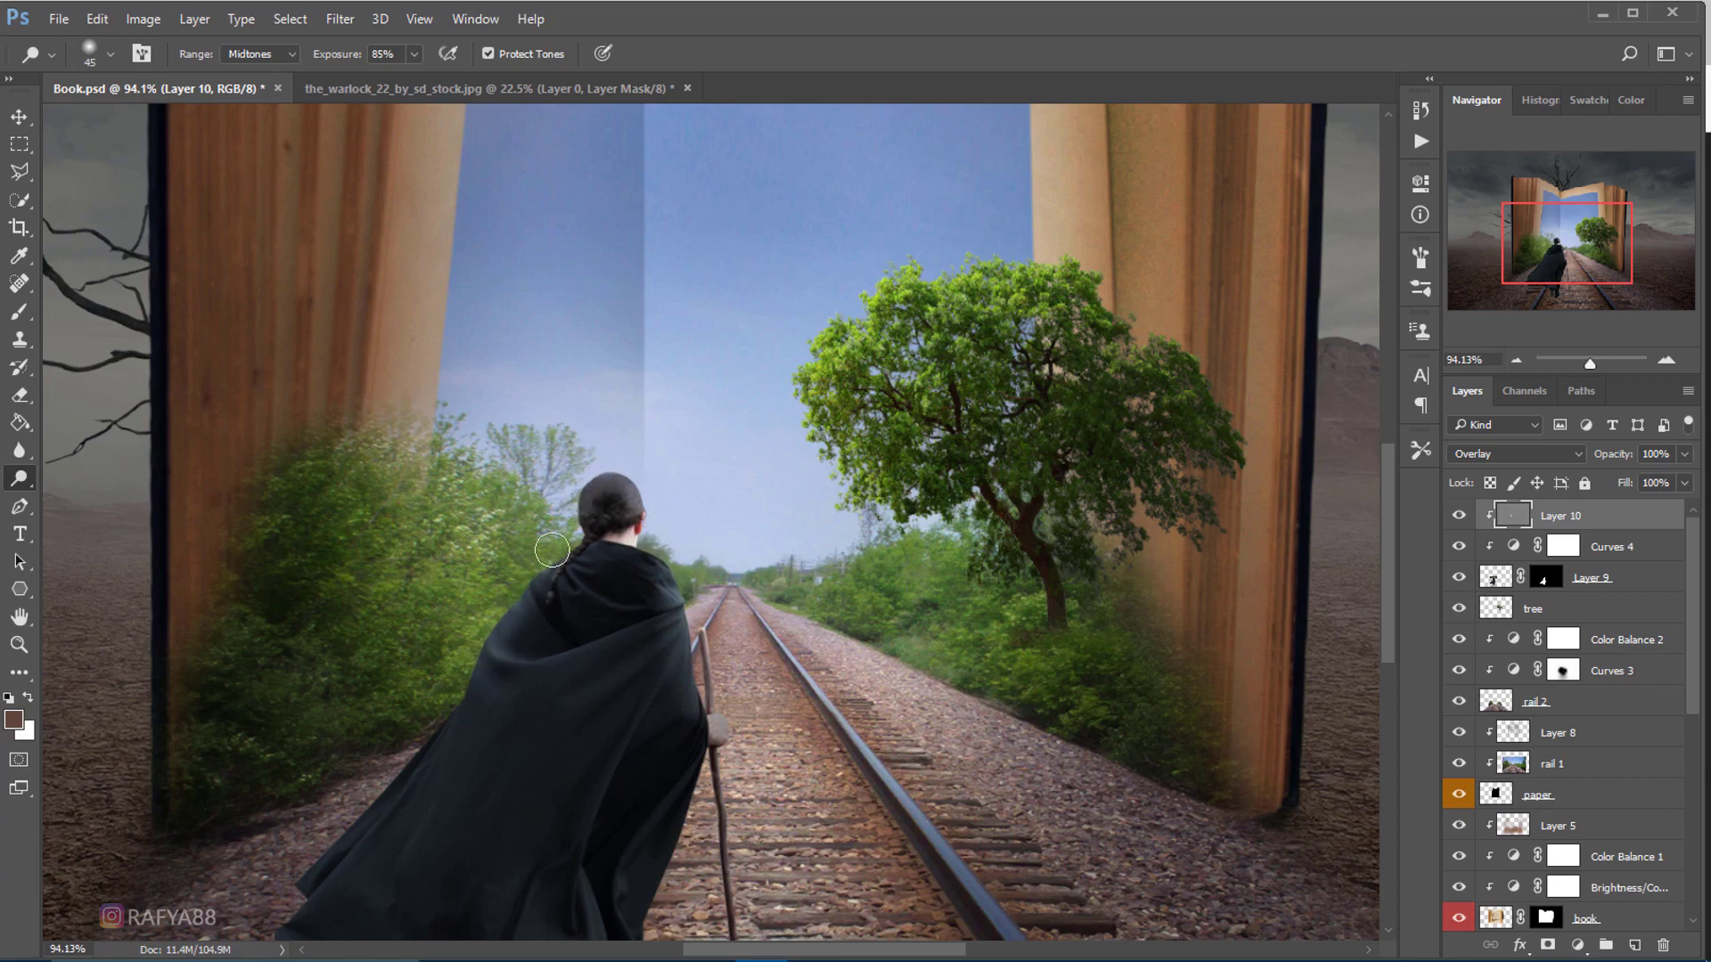
# - Inspect the dodged figure, enlarge the brush and bring up the other toning tools
pyautogui.scroll(-4, 664, 623)
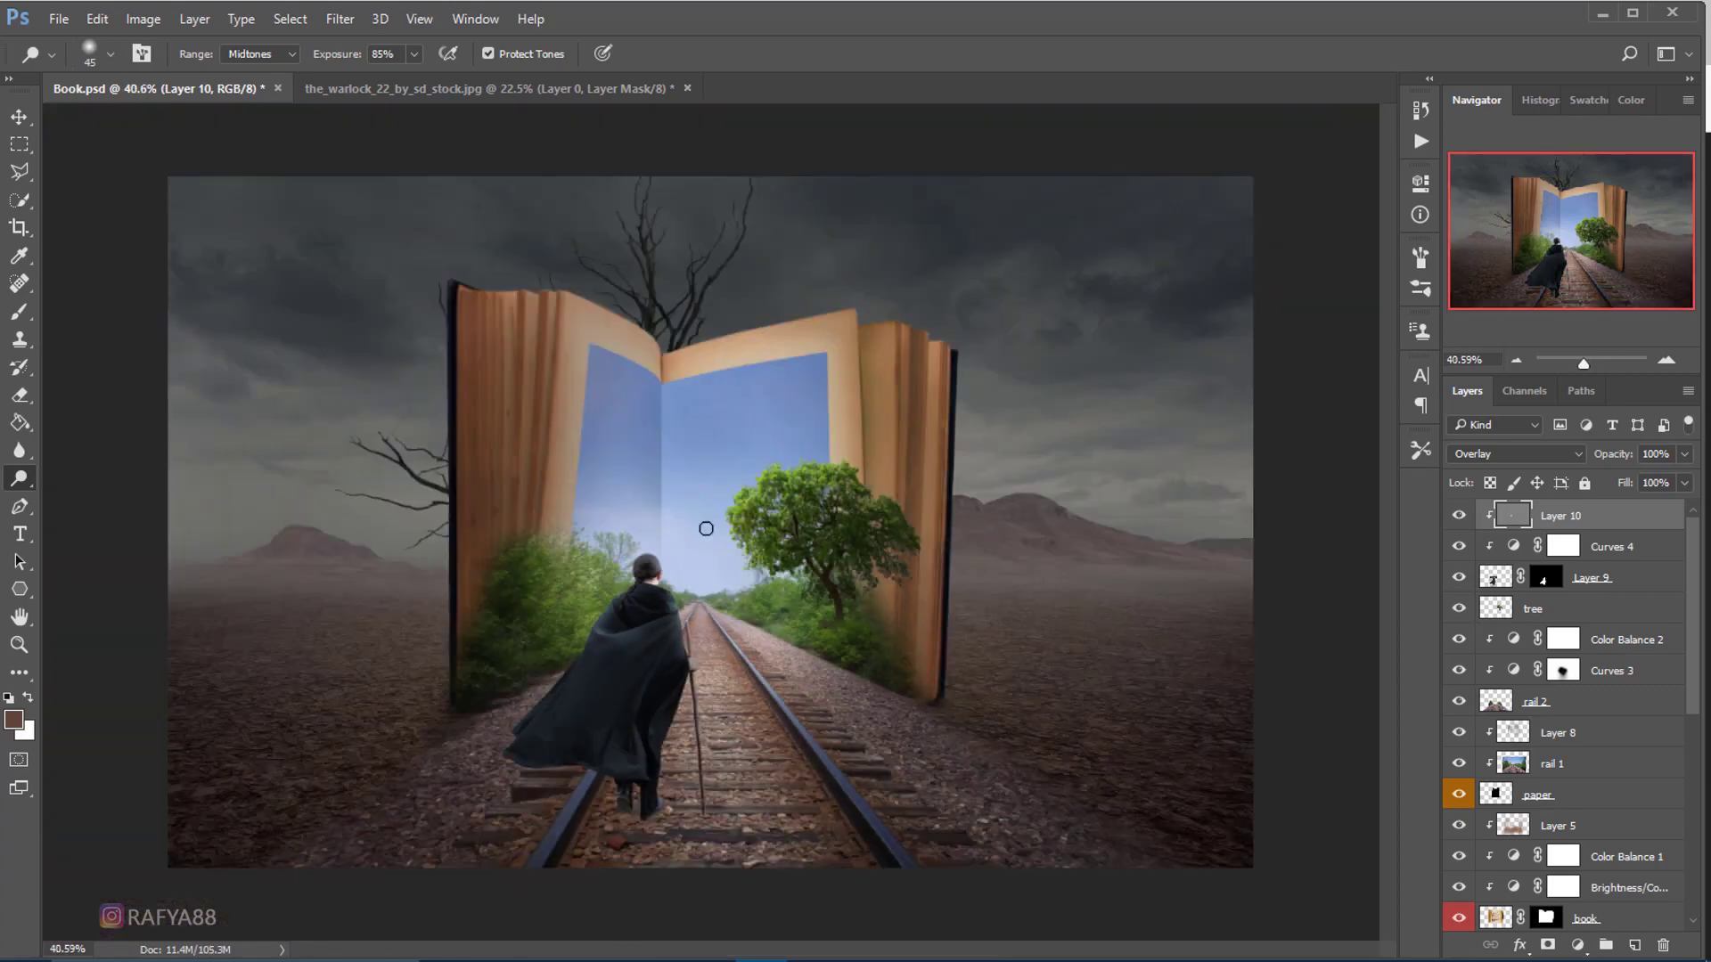
pyautogui.scroll(1, 699, 405)
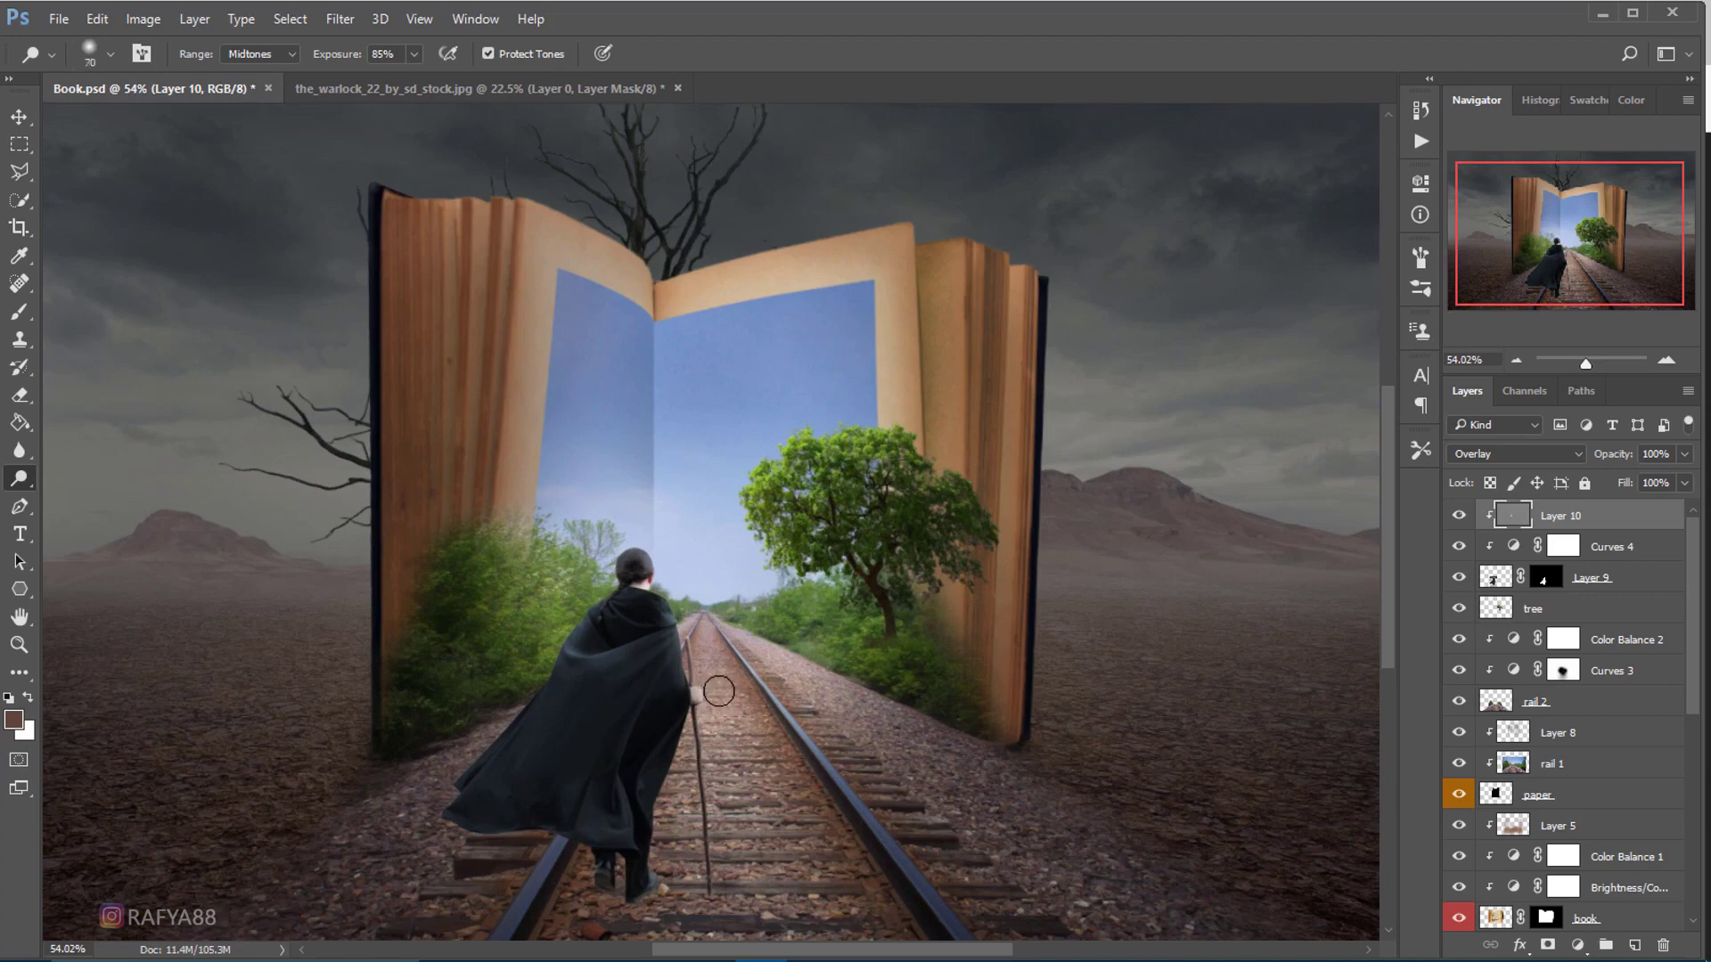
pyautogui.scroll(2, 718, 674)
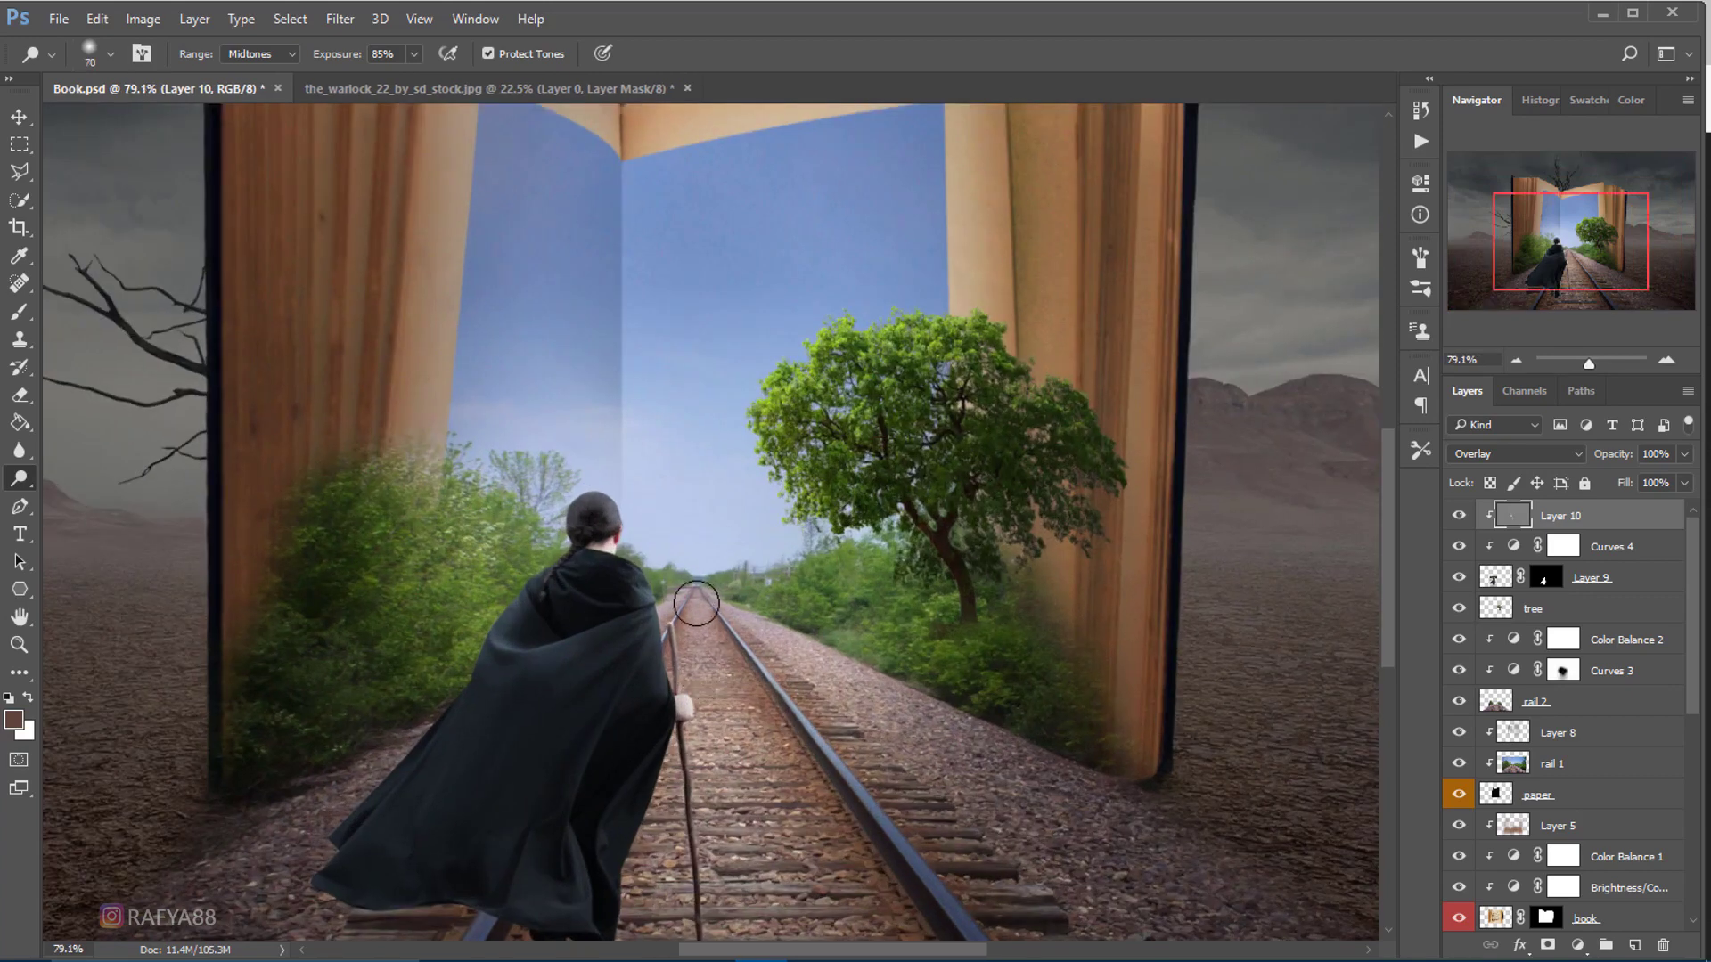
pyautogui.scroll(-2, 700, 699)
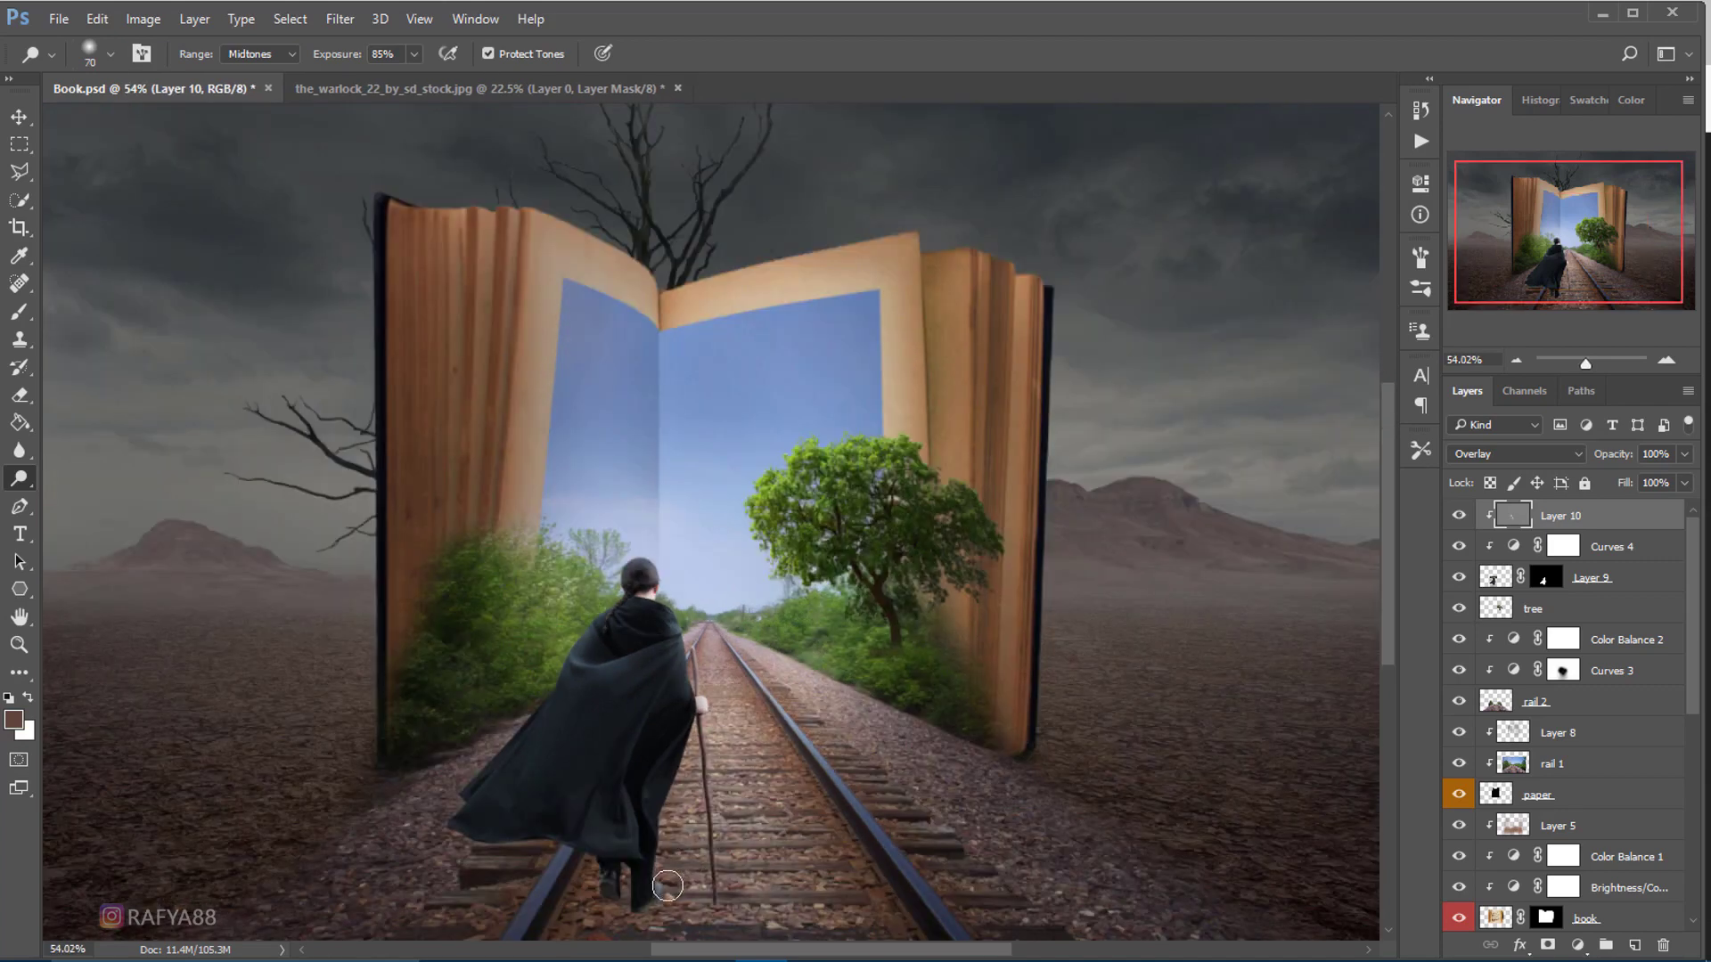
pyautogui.press(']')
pyautogui.press(']')
pyautogui.press(']')
pyautogui.scroll(-3, 699, 518)
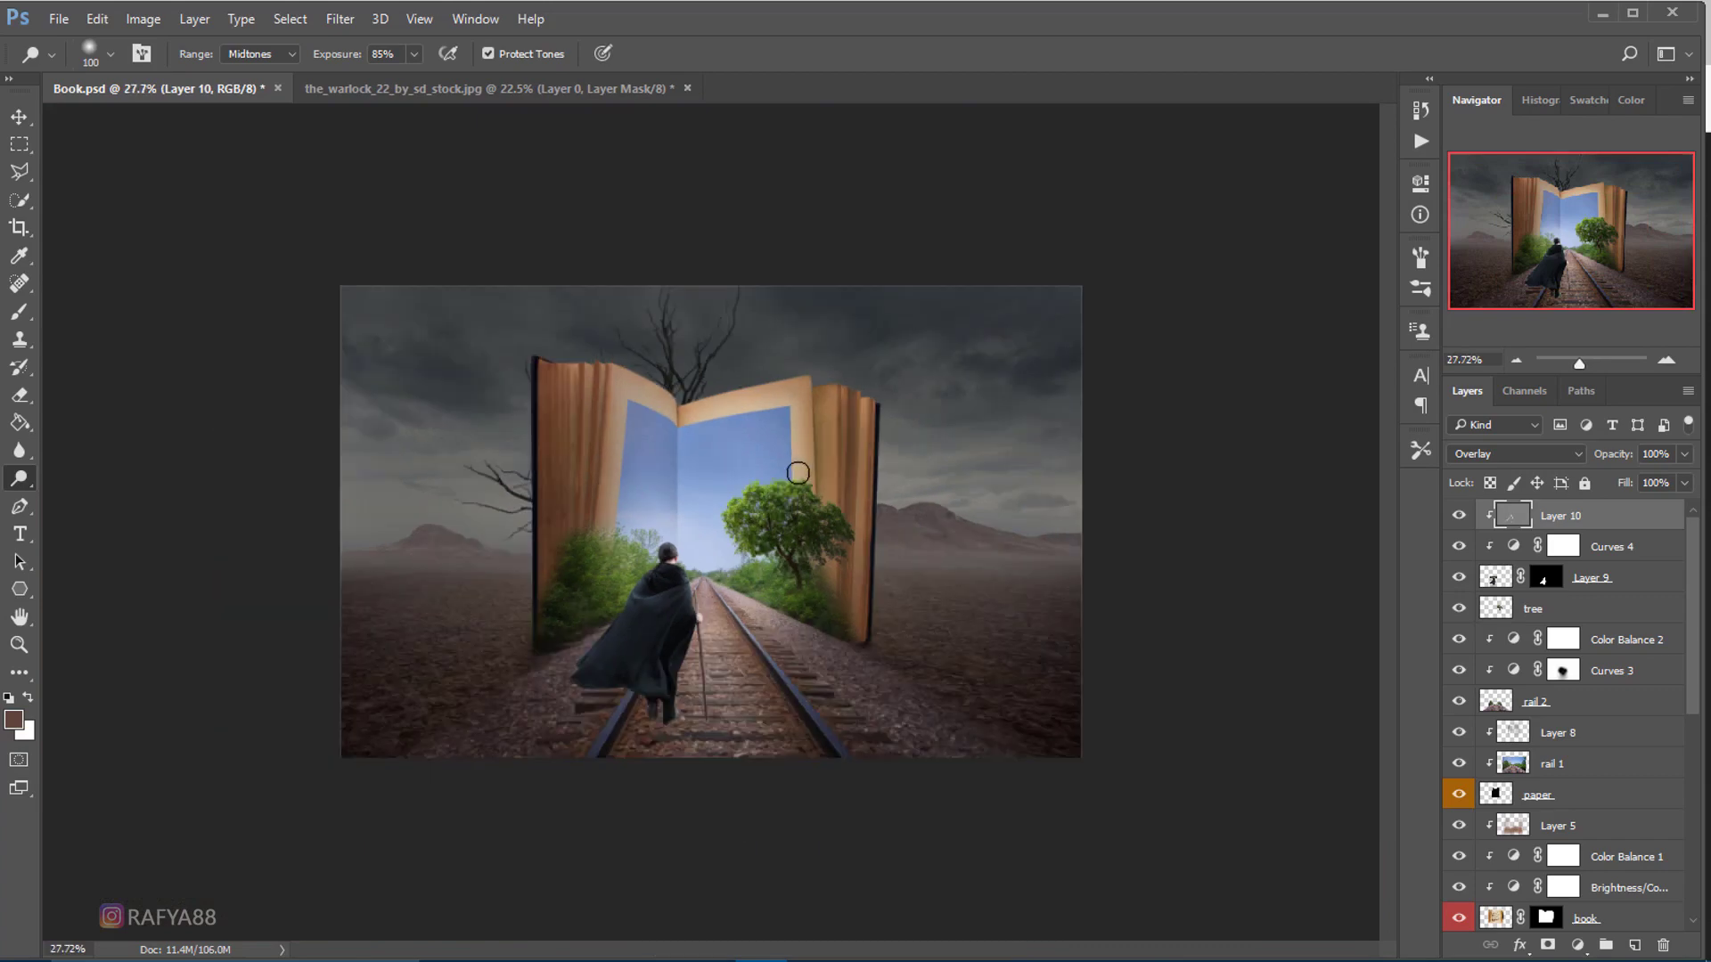
pyautogui.scroll(-2, 798, 472)
pyautogui.scroll(4, 711, 521)
pyautogui.scroll(2, 710, 521)
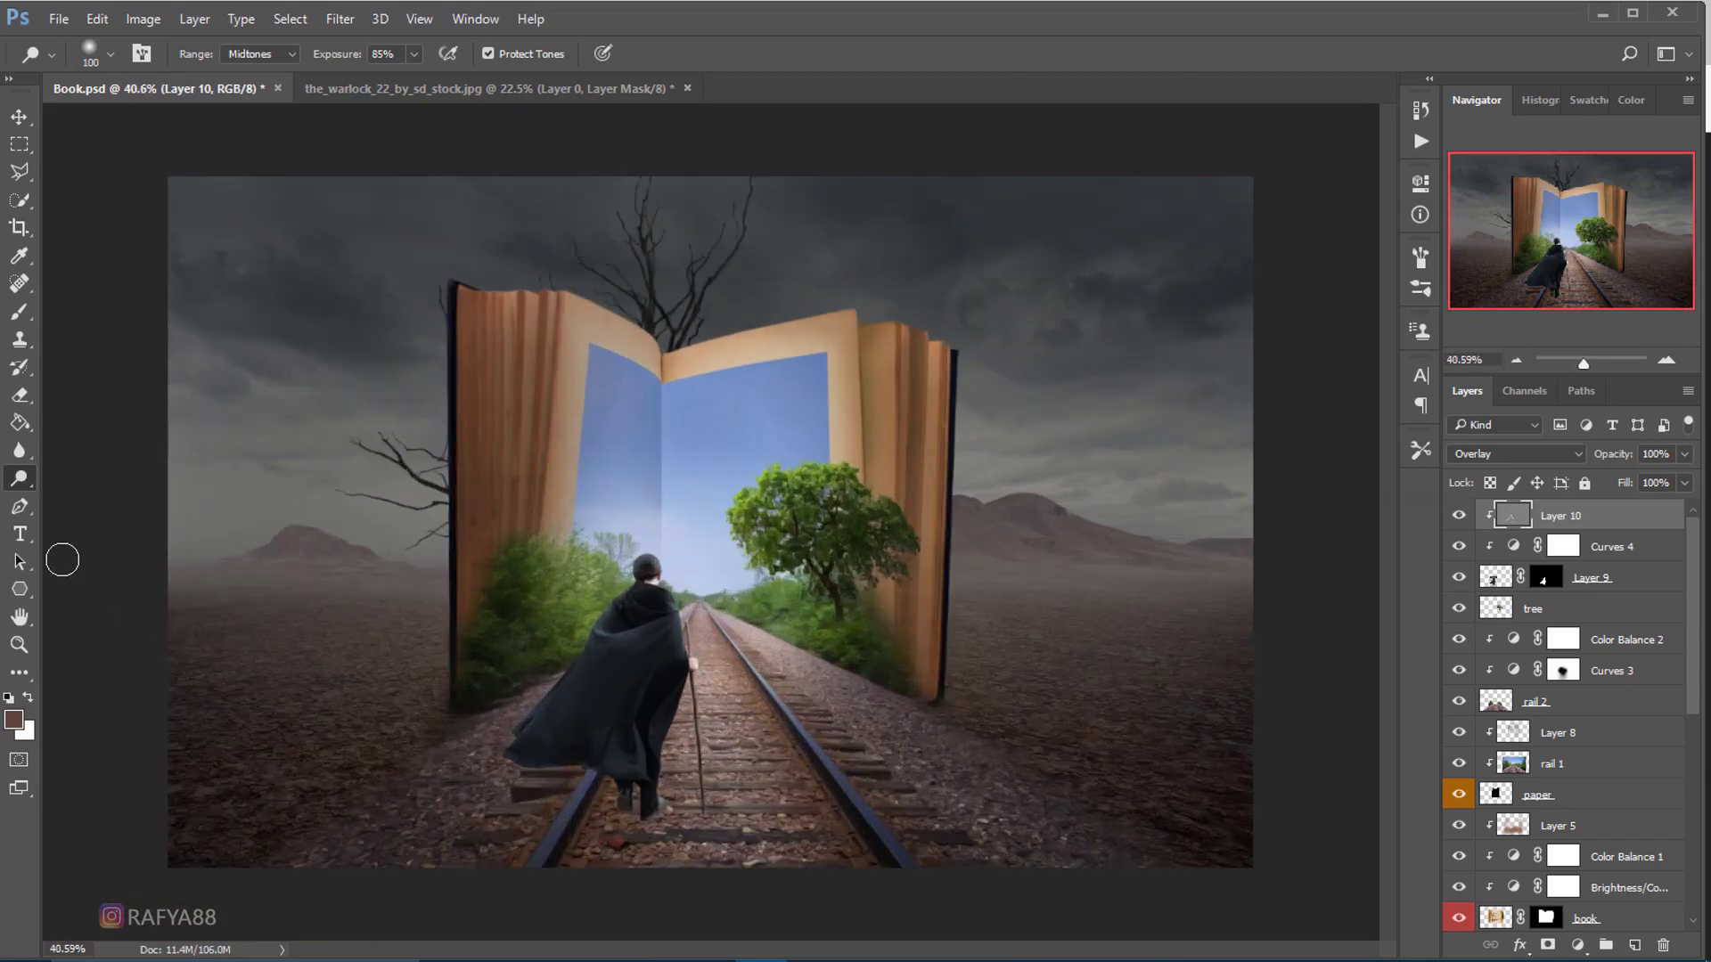
pyautogui.rightClick(19, 479)
# - Burn the lower-left ground, the cloak, and the area around the figure's feet and rails
pyautogui.click(89, 501)
pyautogui.scroll(2, 654, 786)
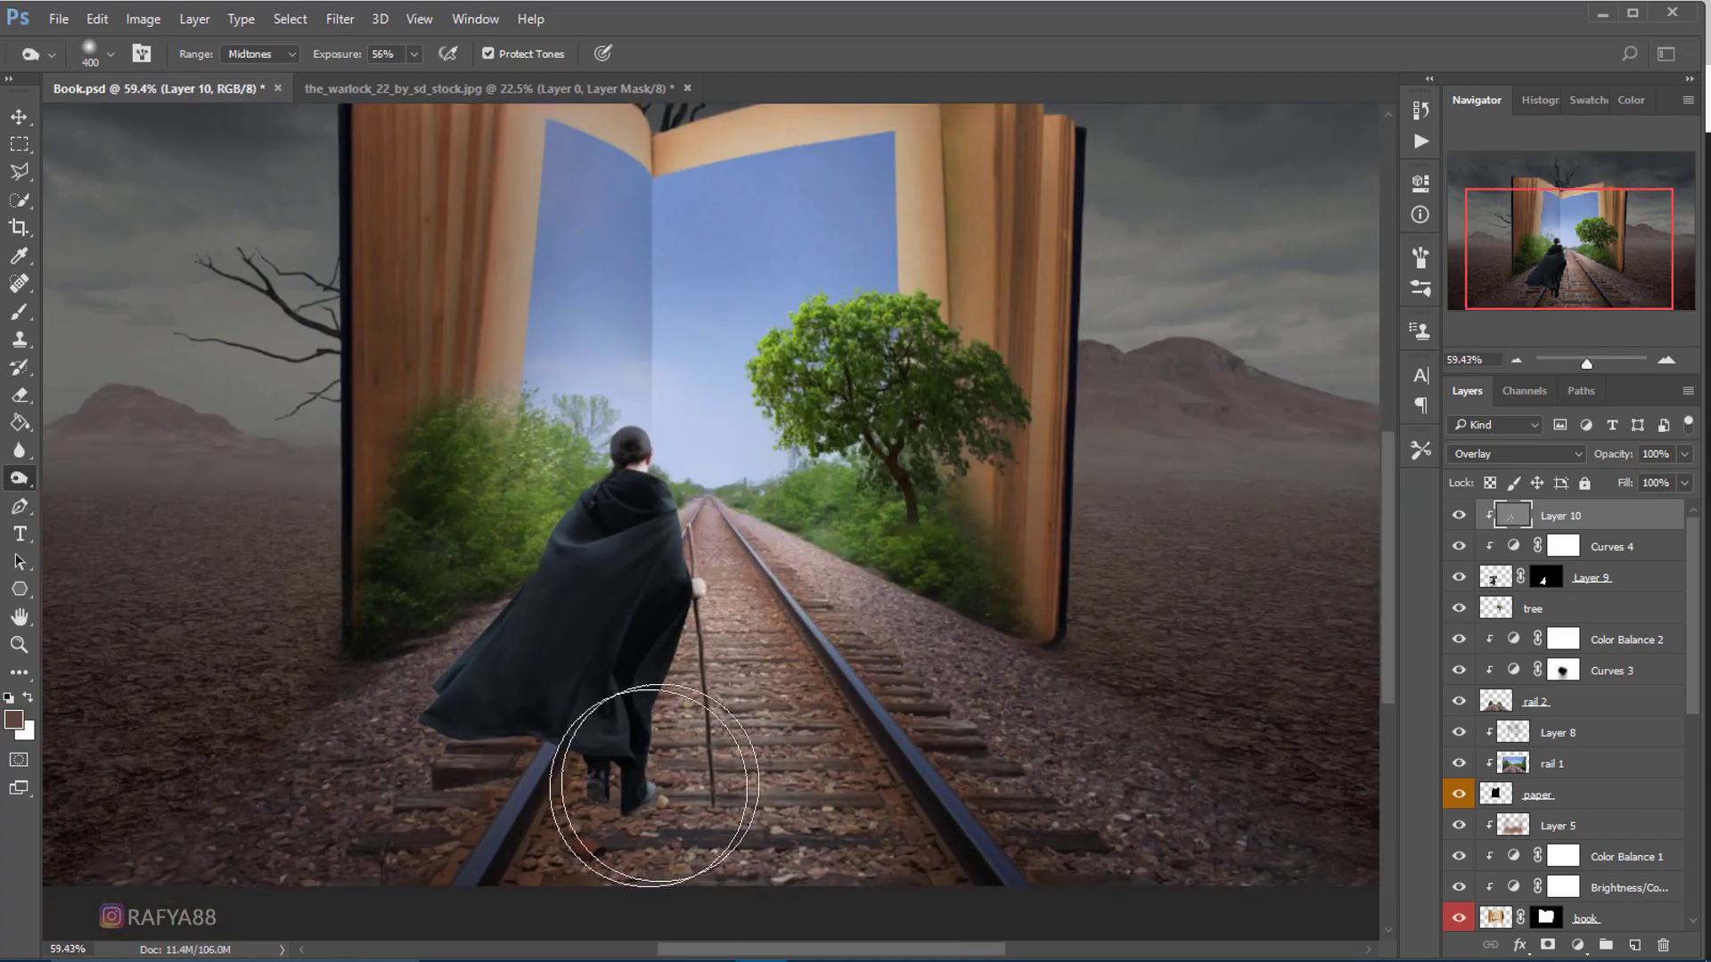
pyautogui.moveTo(592, 847); pyautogui.dragTo(383, 821)
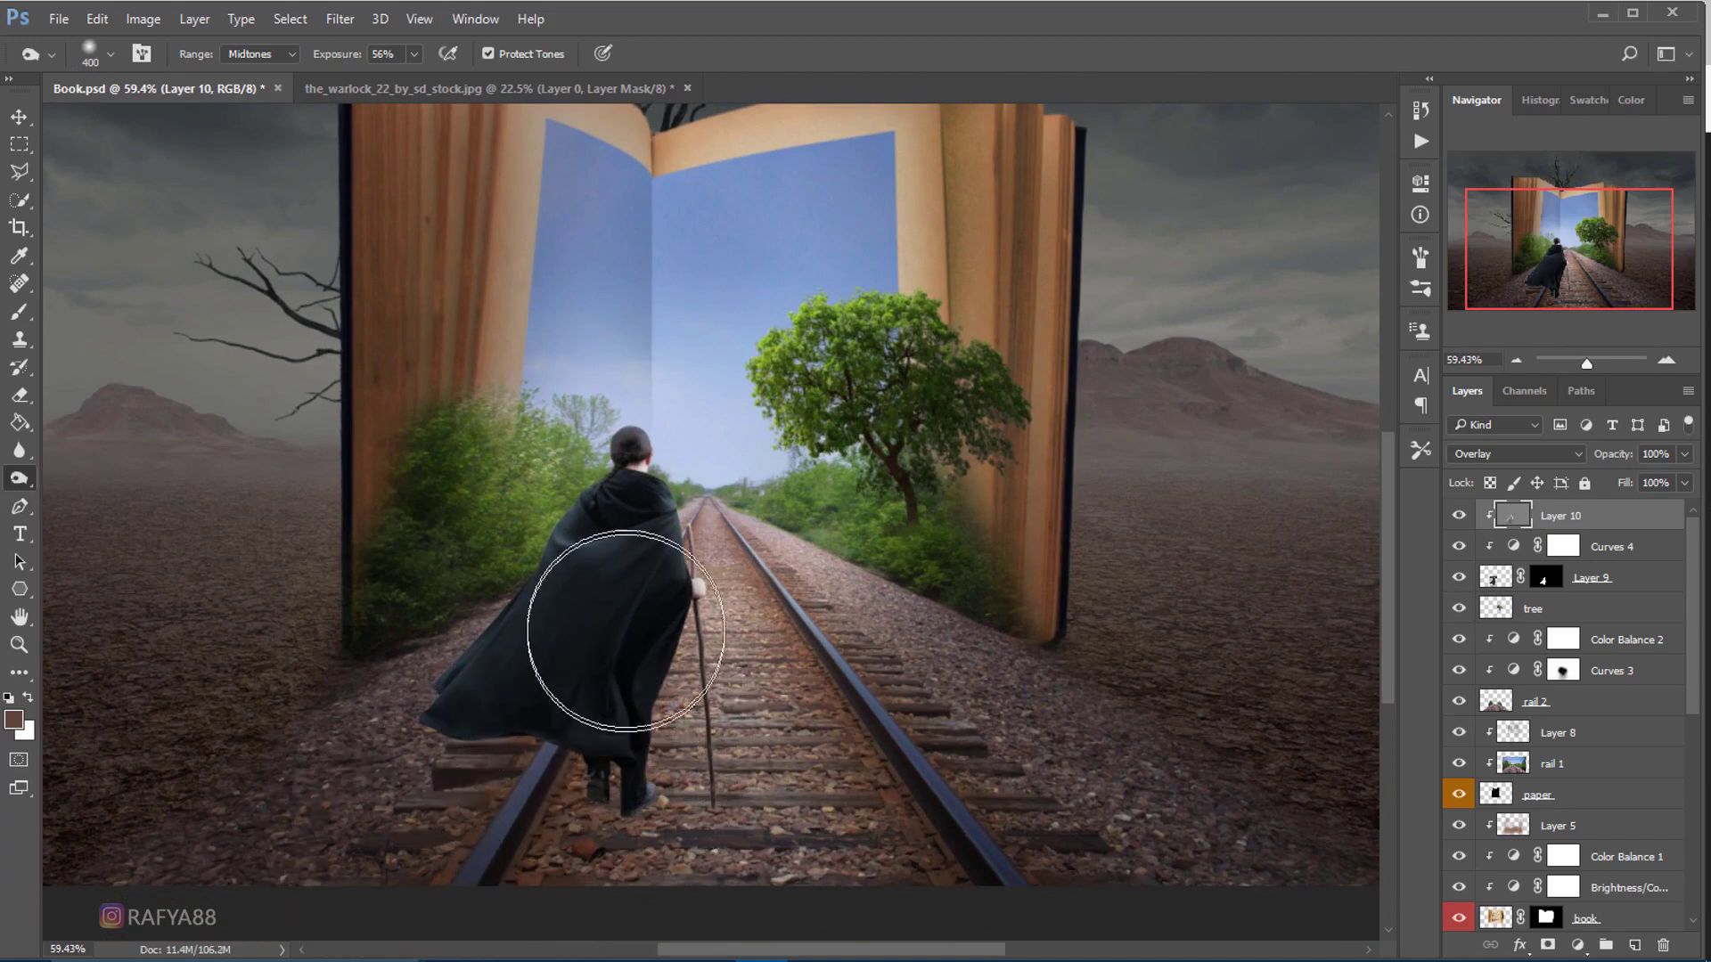
pyautogui.moveTo(625, 631)
pyautogui.mouseDown()
pyautogui.moveTo(534, 802)
pyautogui.moveTo(630, 687)
pyautogui.moveTo(573, 783)
pyautogui.moveTo(591, 775)
pyautogui.mouseUp()
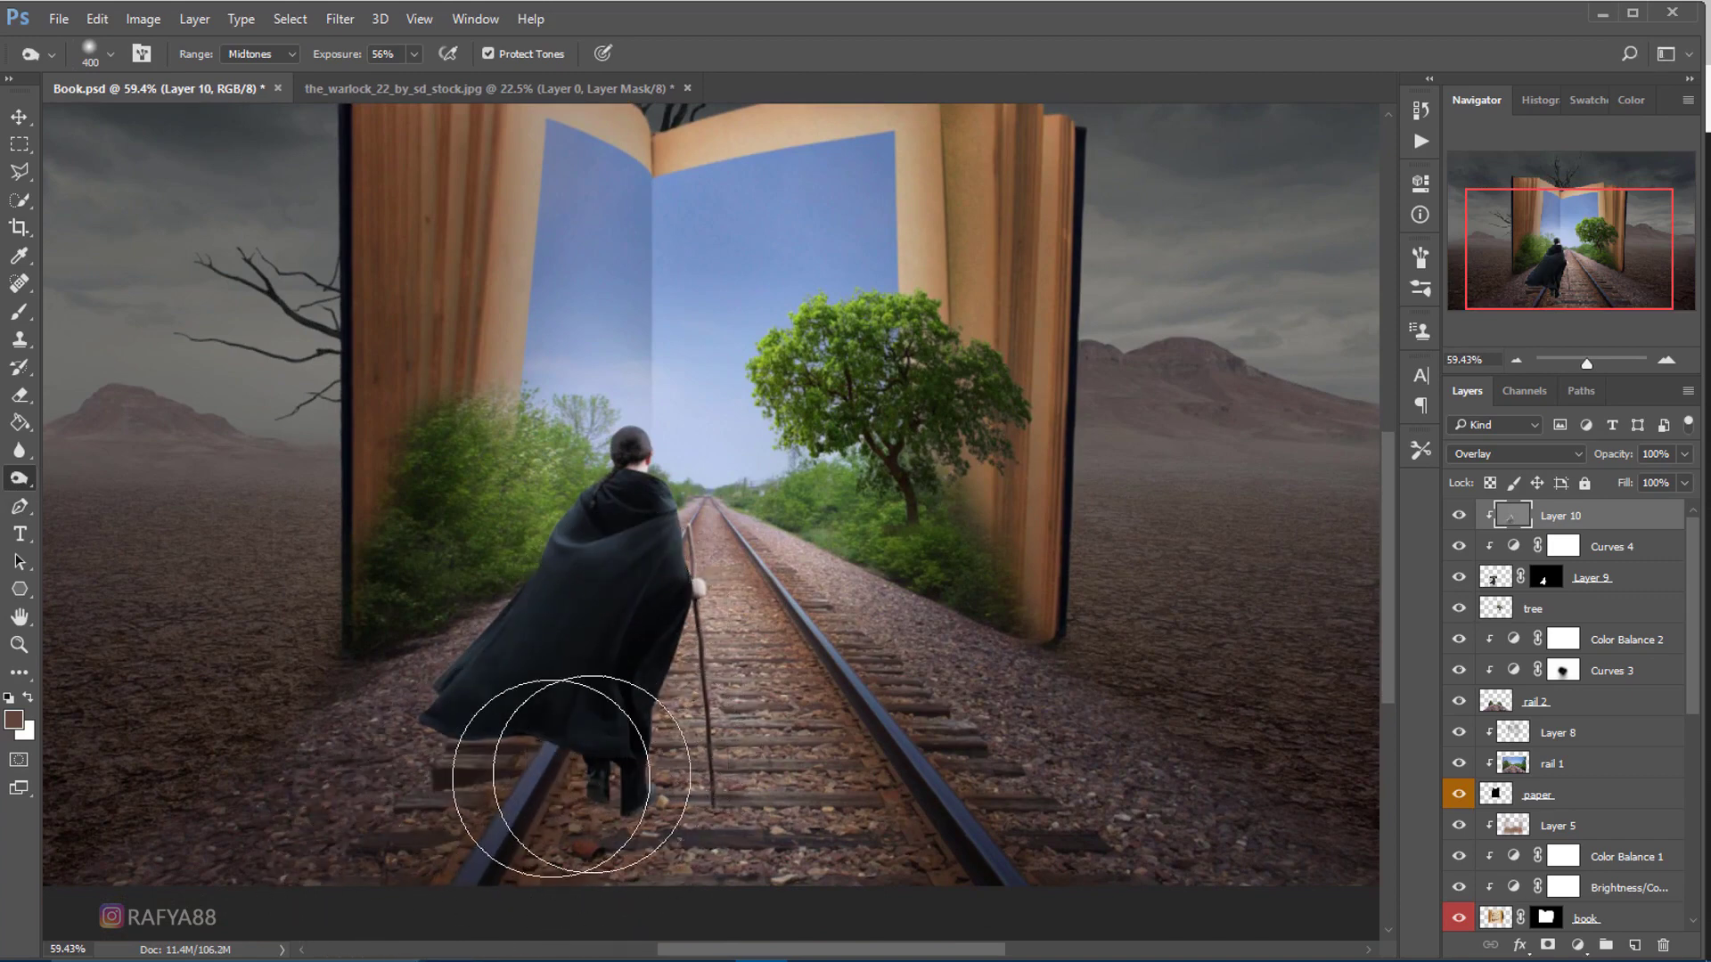
# - Select the tree layer and add a new empty layer above it
pyautogui.scroll(-3, 726, 401)
pyautogui.scroll(-1, 784, 413)
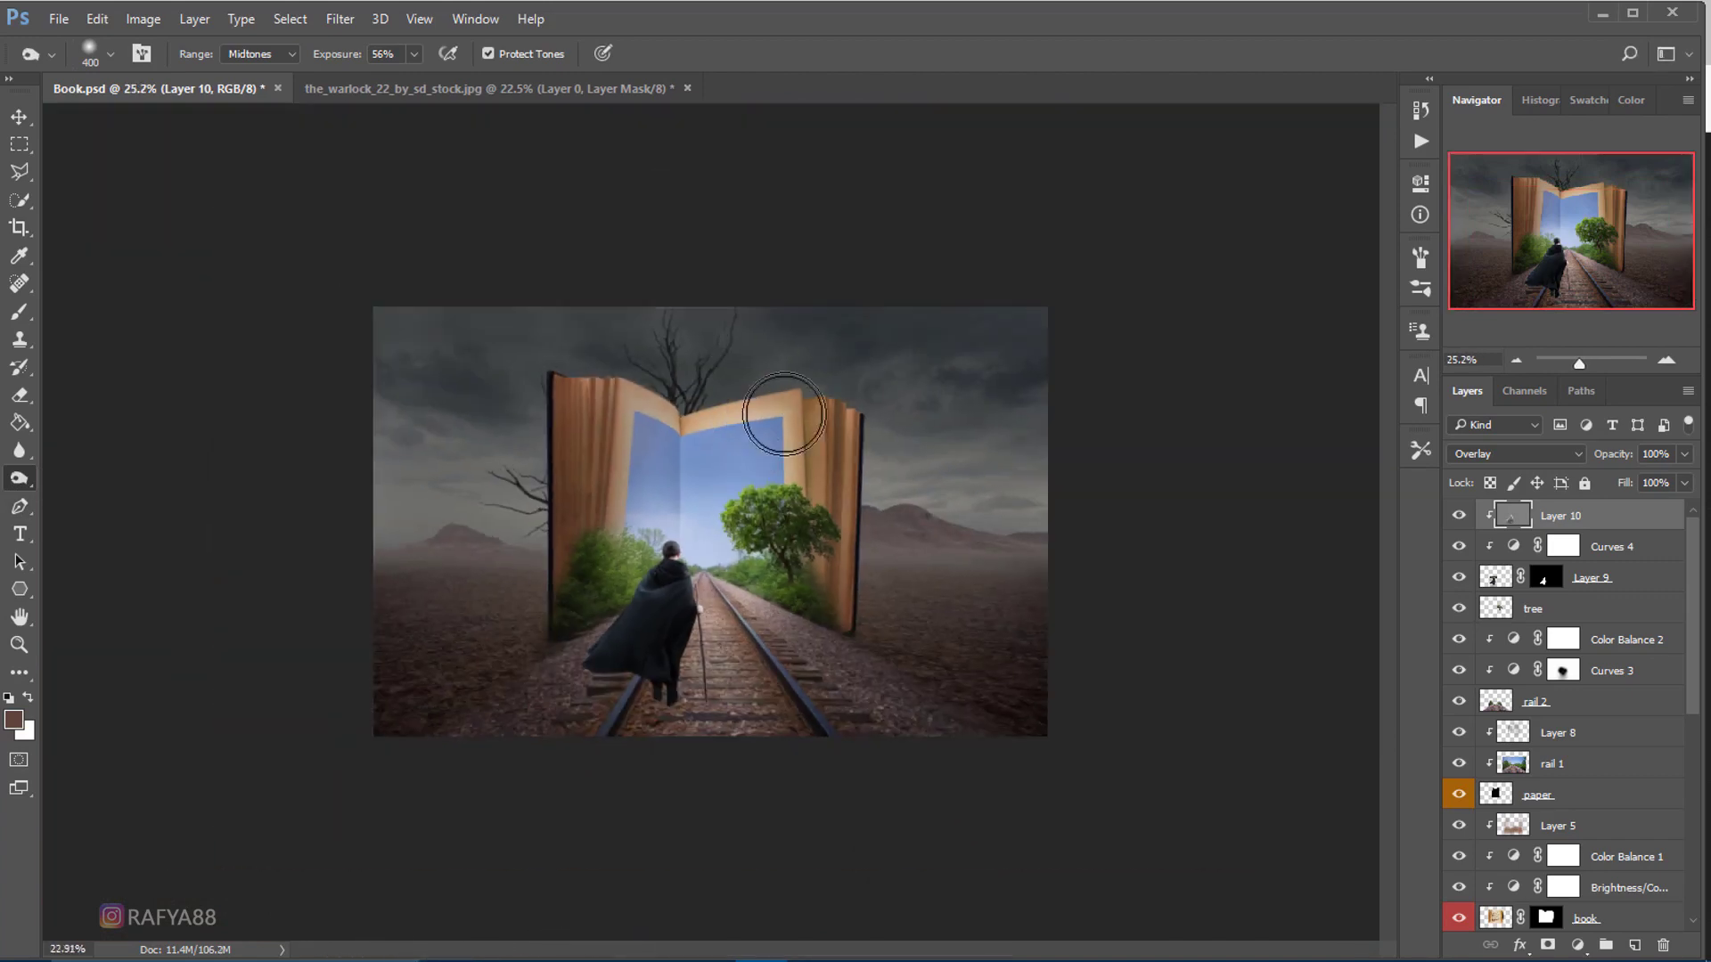
pyautogui.scroll(-1, 785, 413)
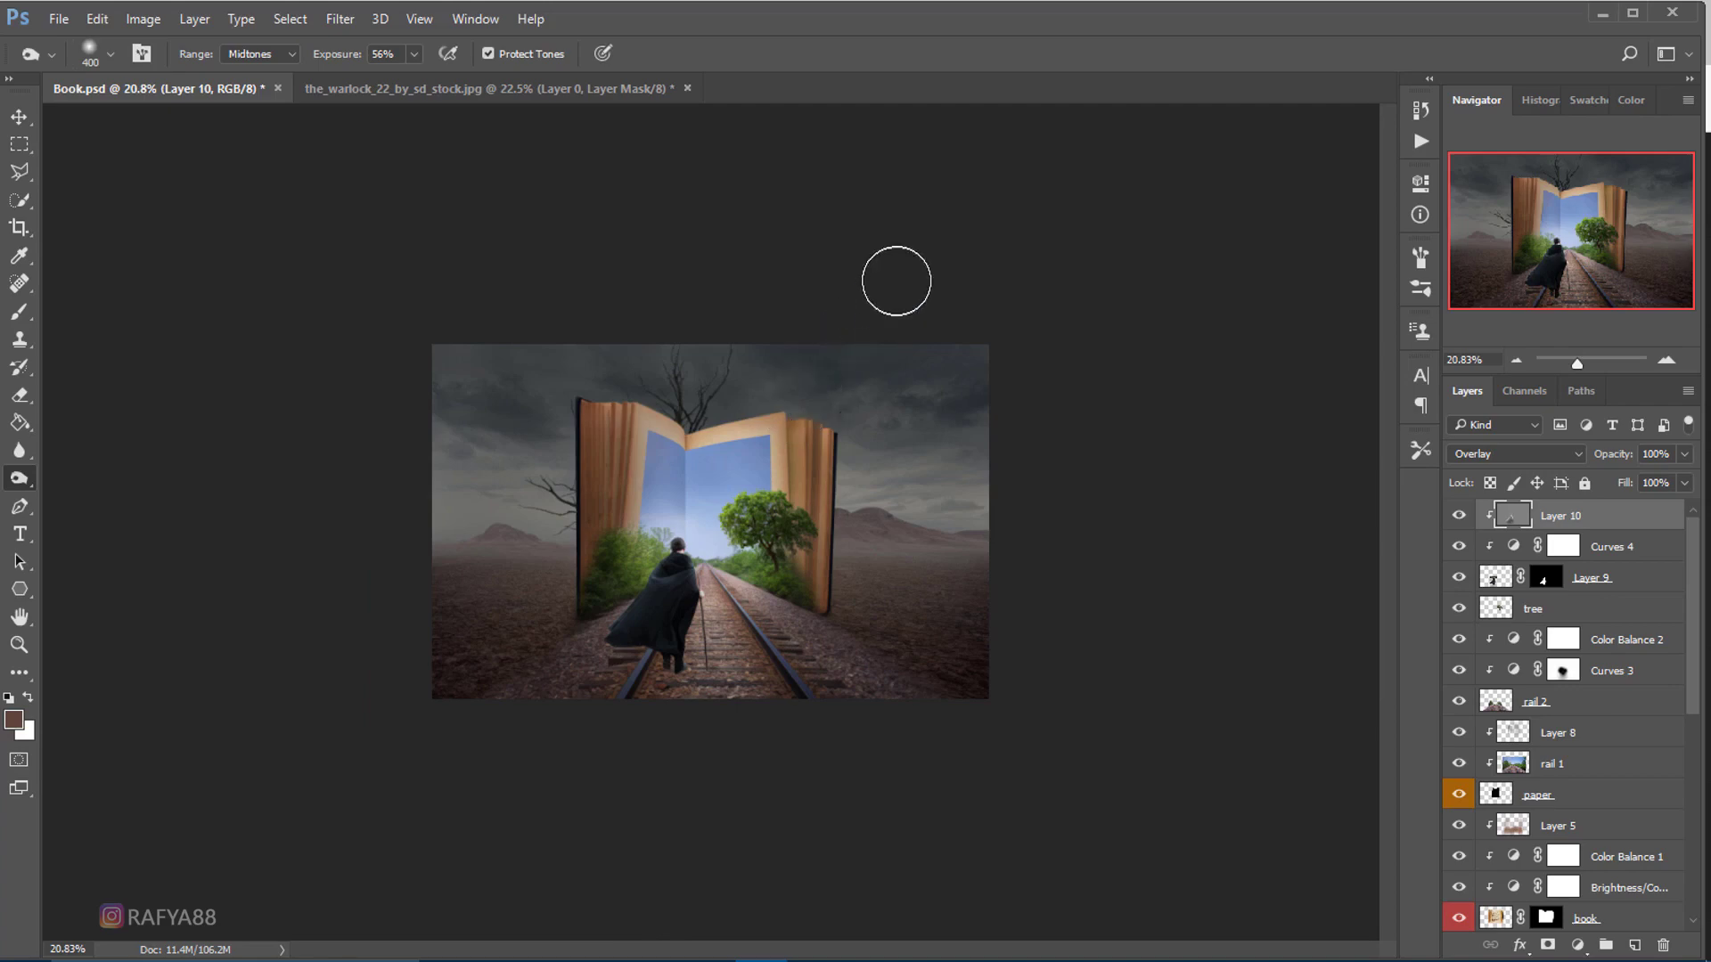
pyautogui.scroll(2, 767, 401)
pyautogui.scroll(1, 753, 406)
pyautogui.scroll(2, 708, 622)
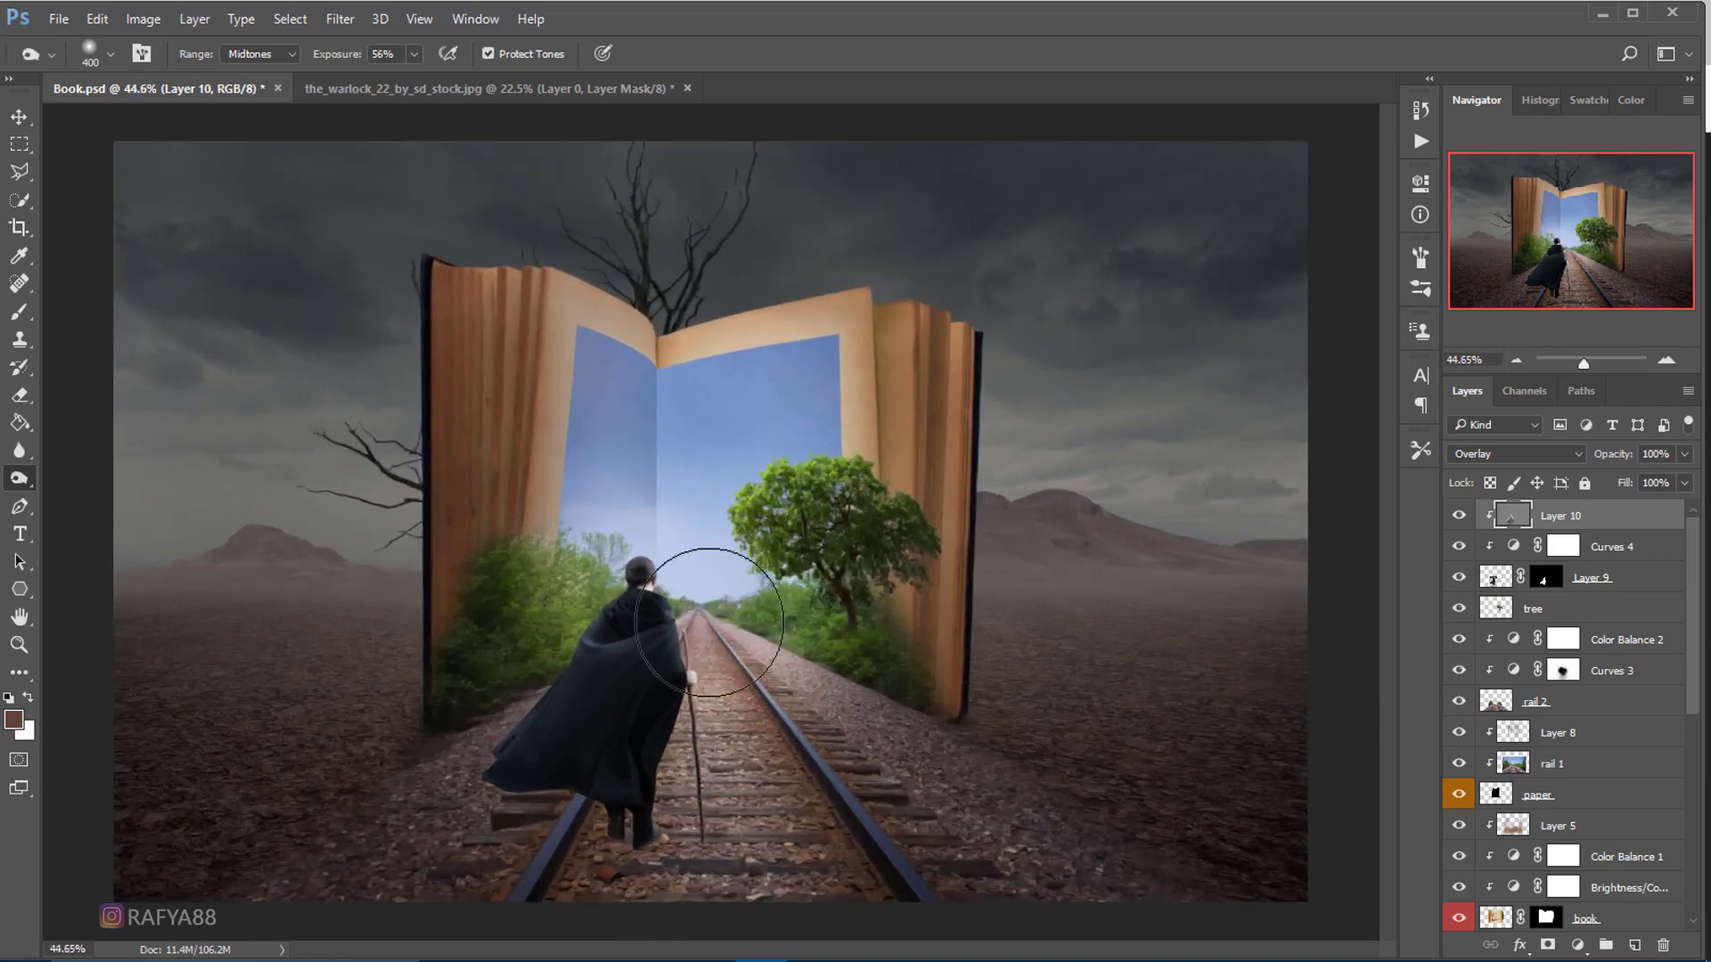
pyautogui.scroll(1, 748, 535)
pyautogui.scroll(-1, 739, 499)
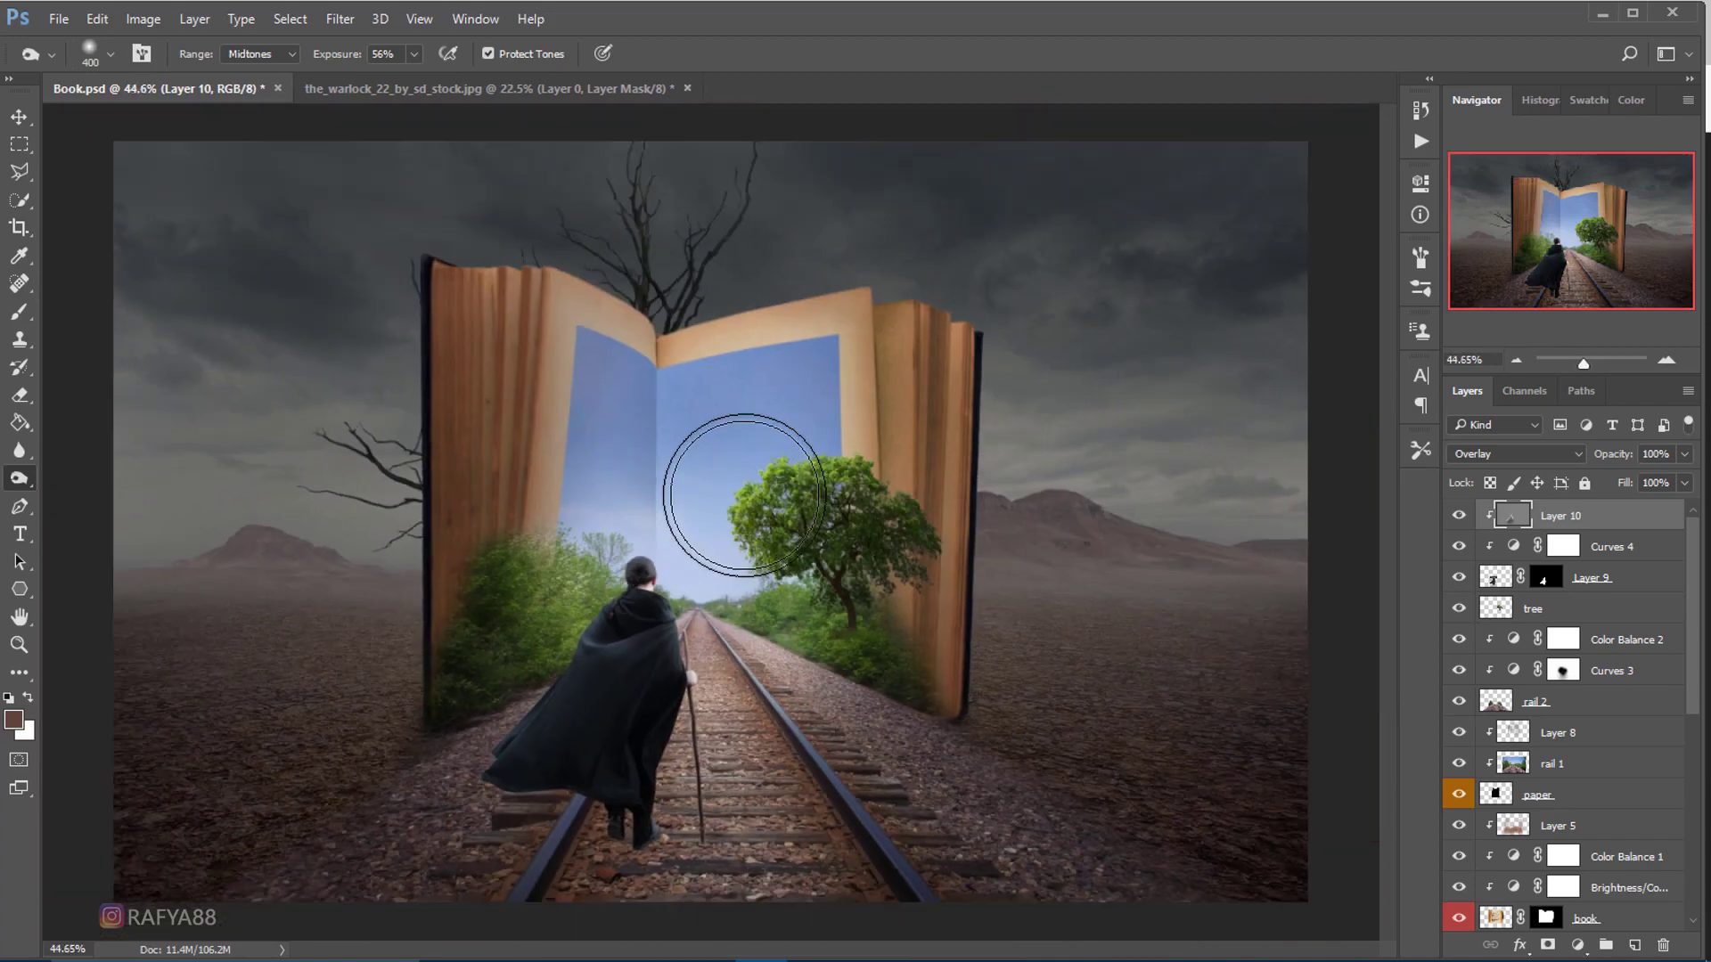
pyautogui.scroll(1, 712, 544)
pyautogui.scroll(1, 726, 535)
pyautogui.scroll(1, 732, 499)
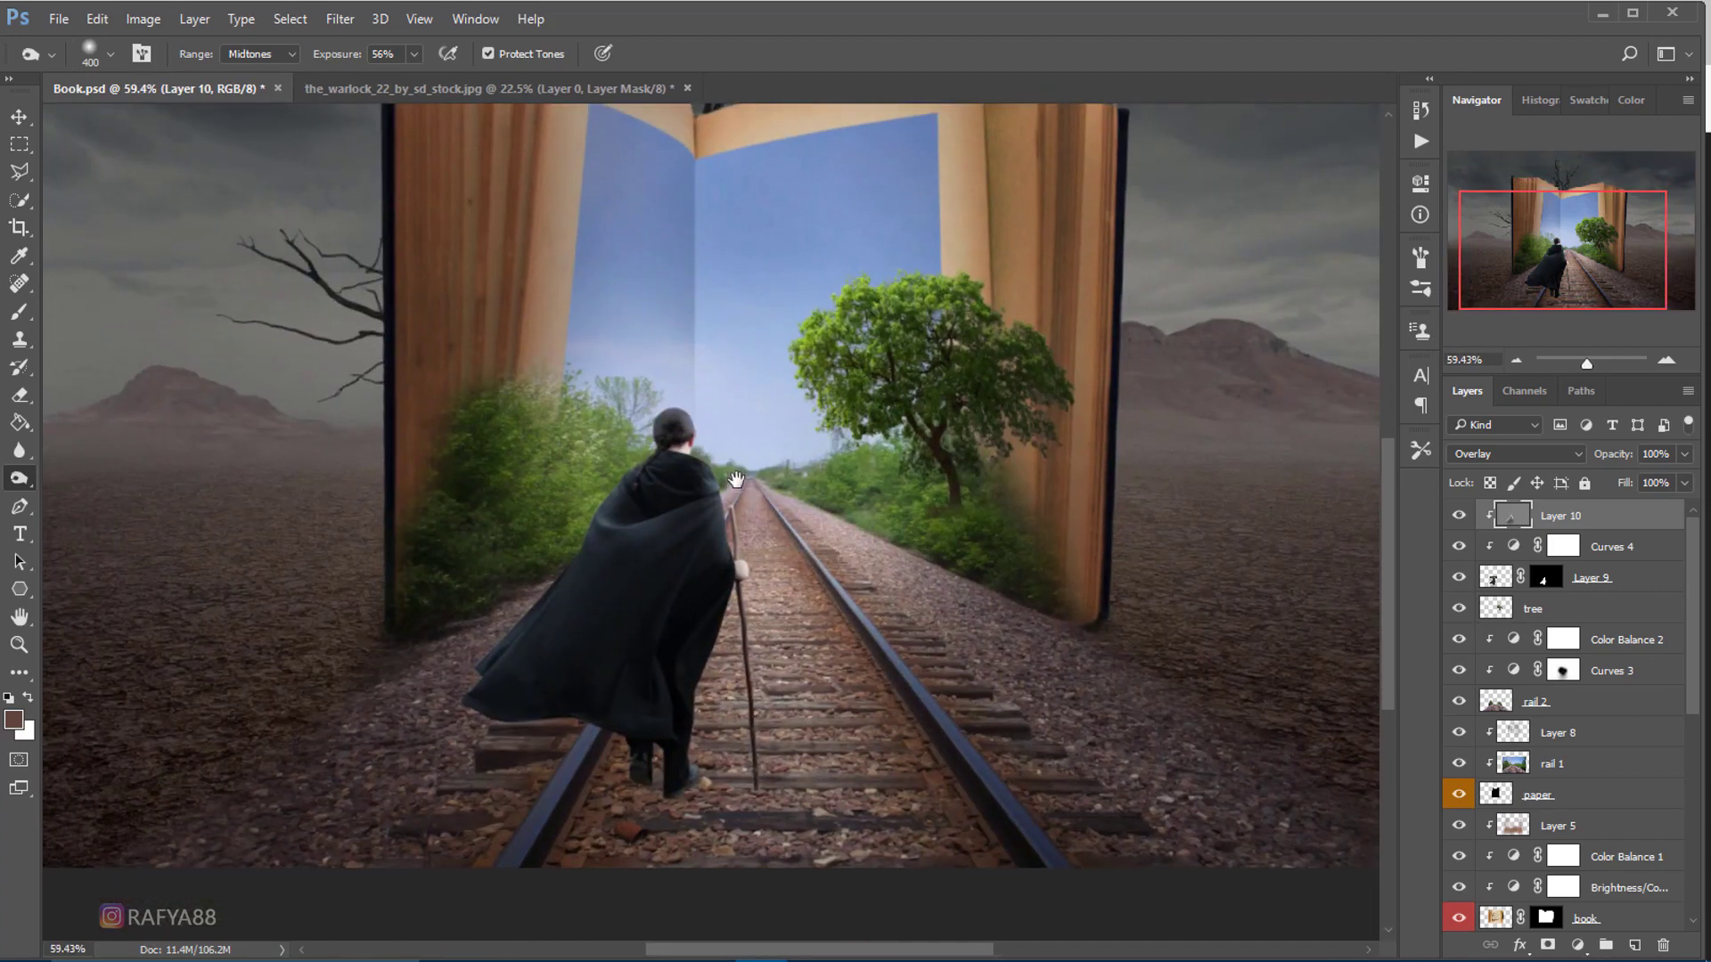
pyautogui.click(1595, 611)
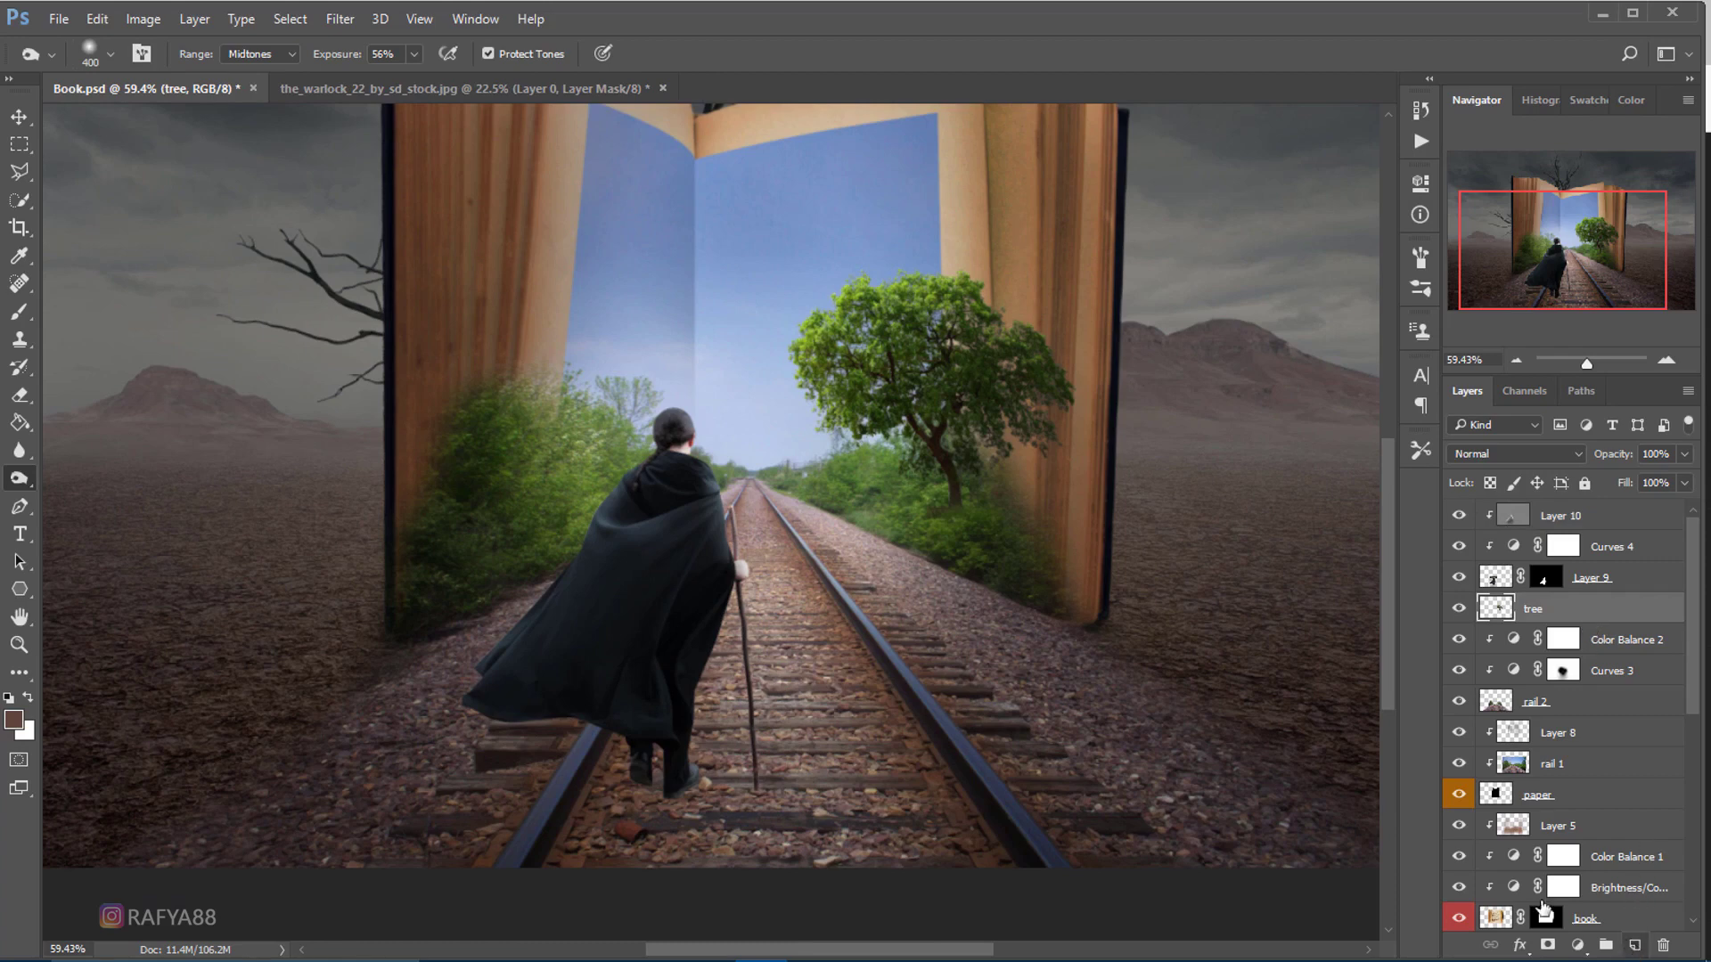
pyautogui.click(1634, 946)
# - Paint a soft, very dark shadow under the figure's heel with a soft brush
pyautogui.press('b')
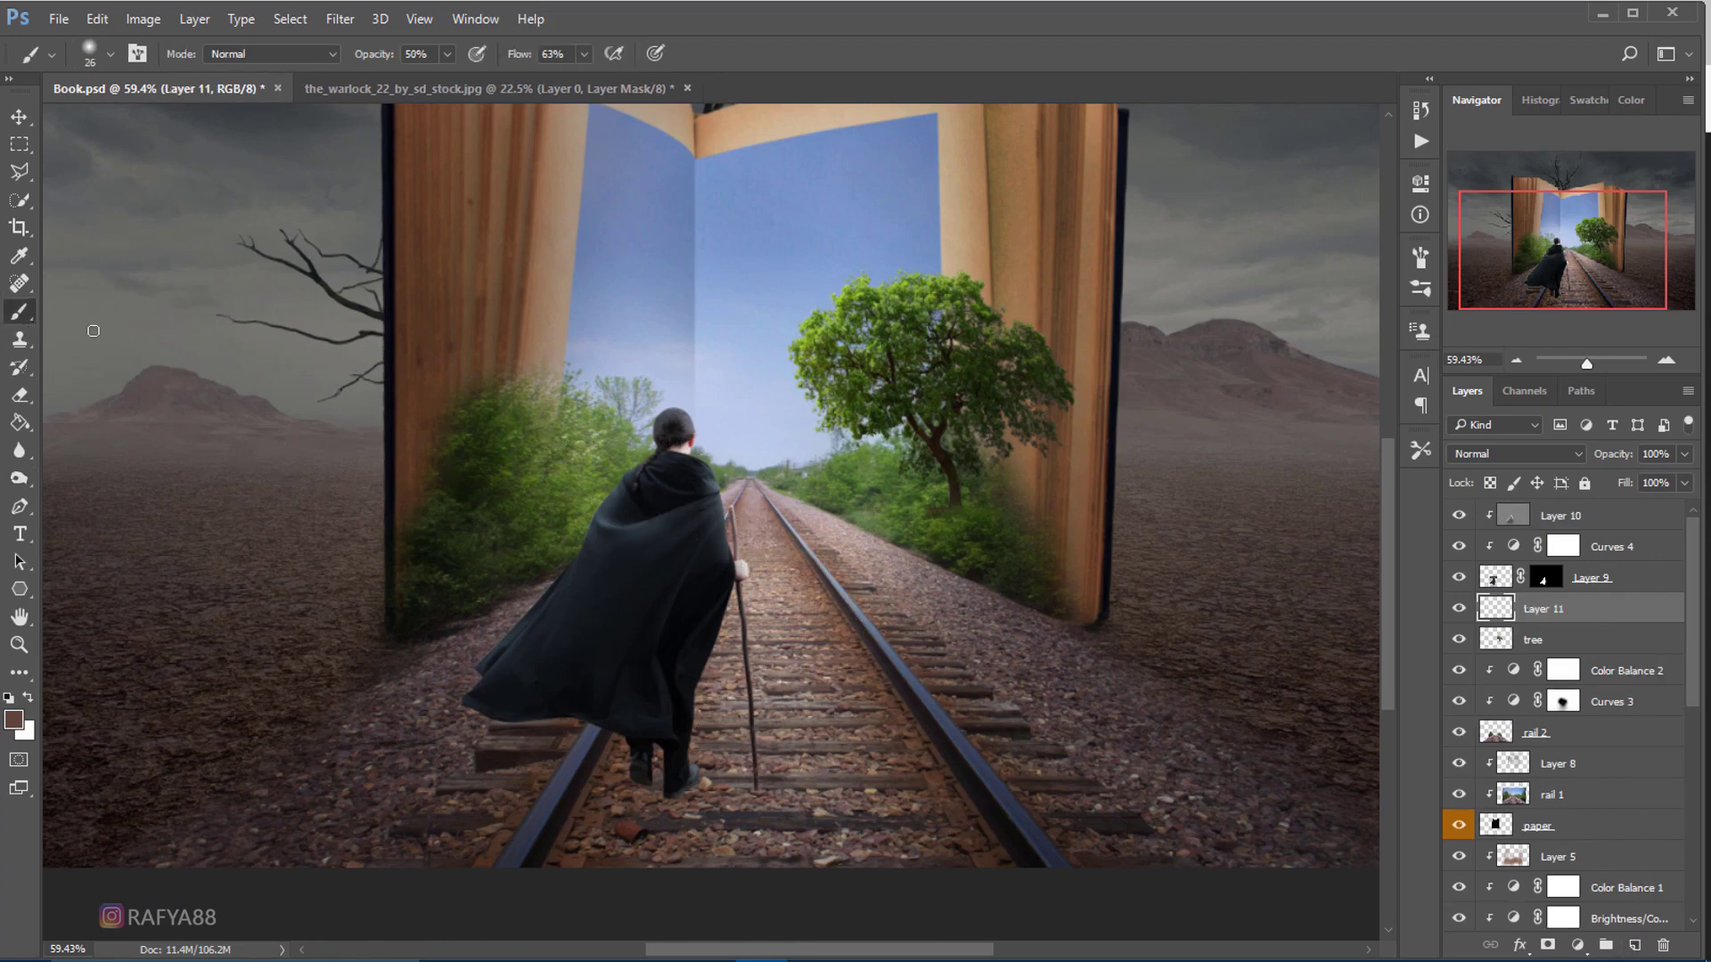
pyautogui.rightClick(744, 439)
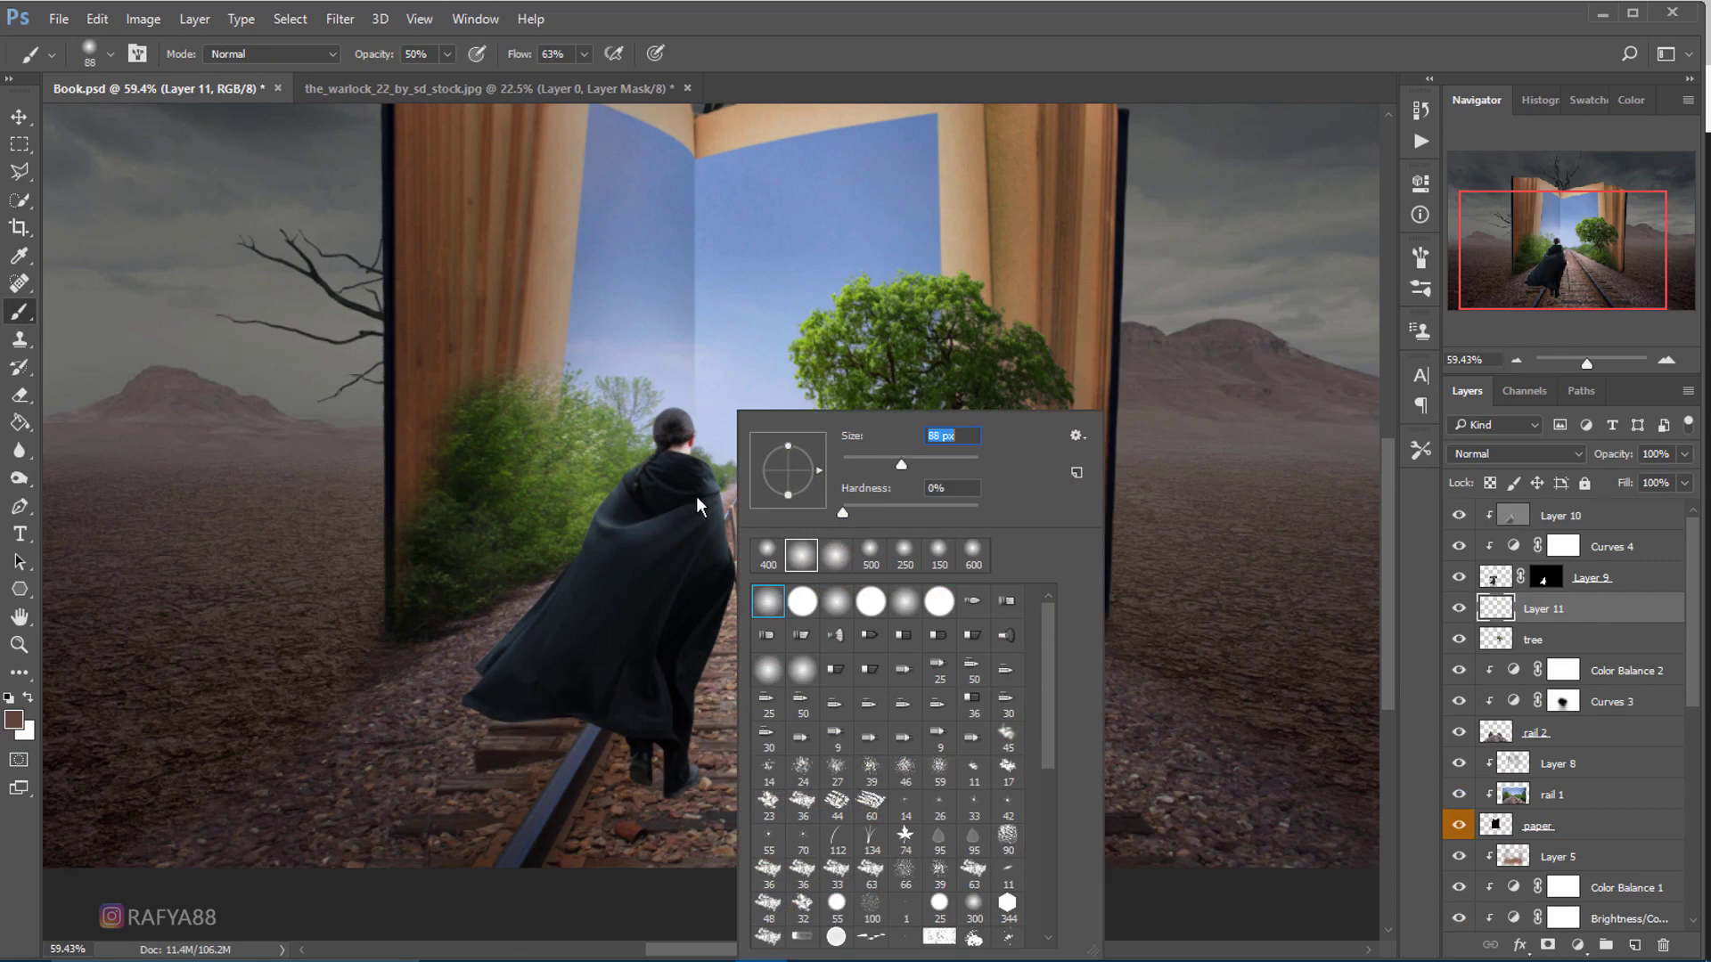
pyautogui.press('Return')
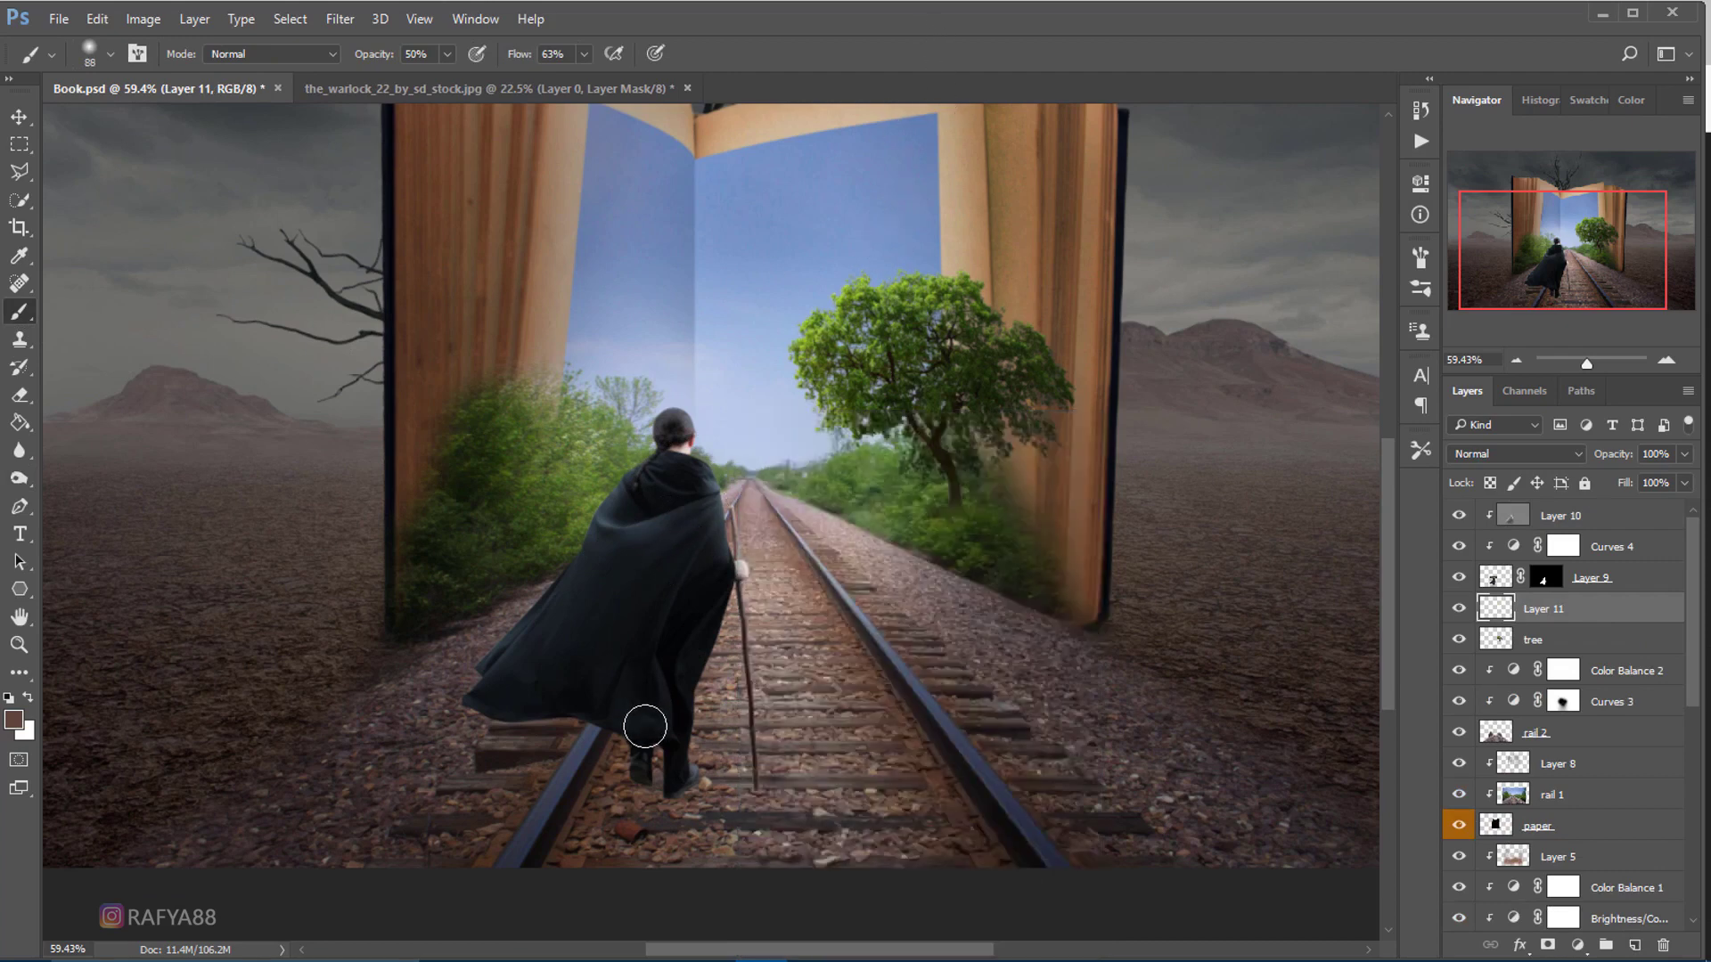
pyautogui.click(14, 720)
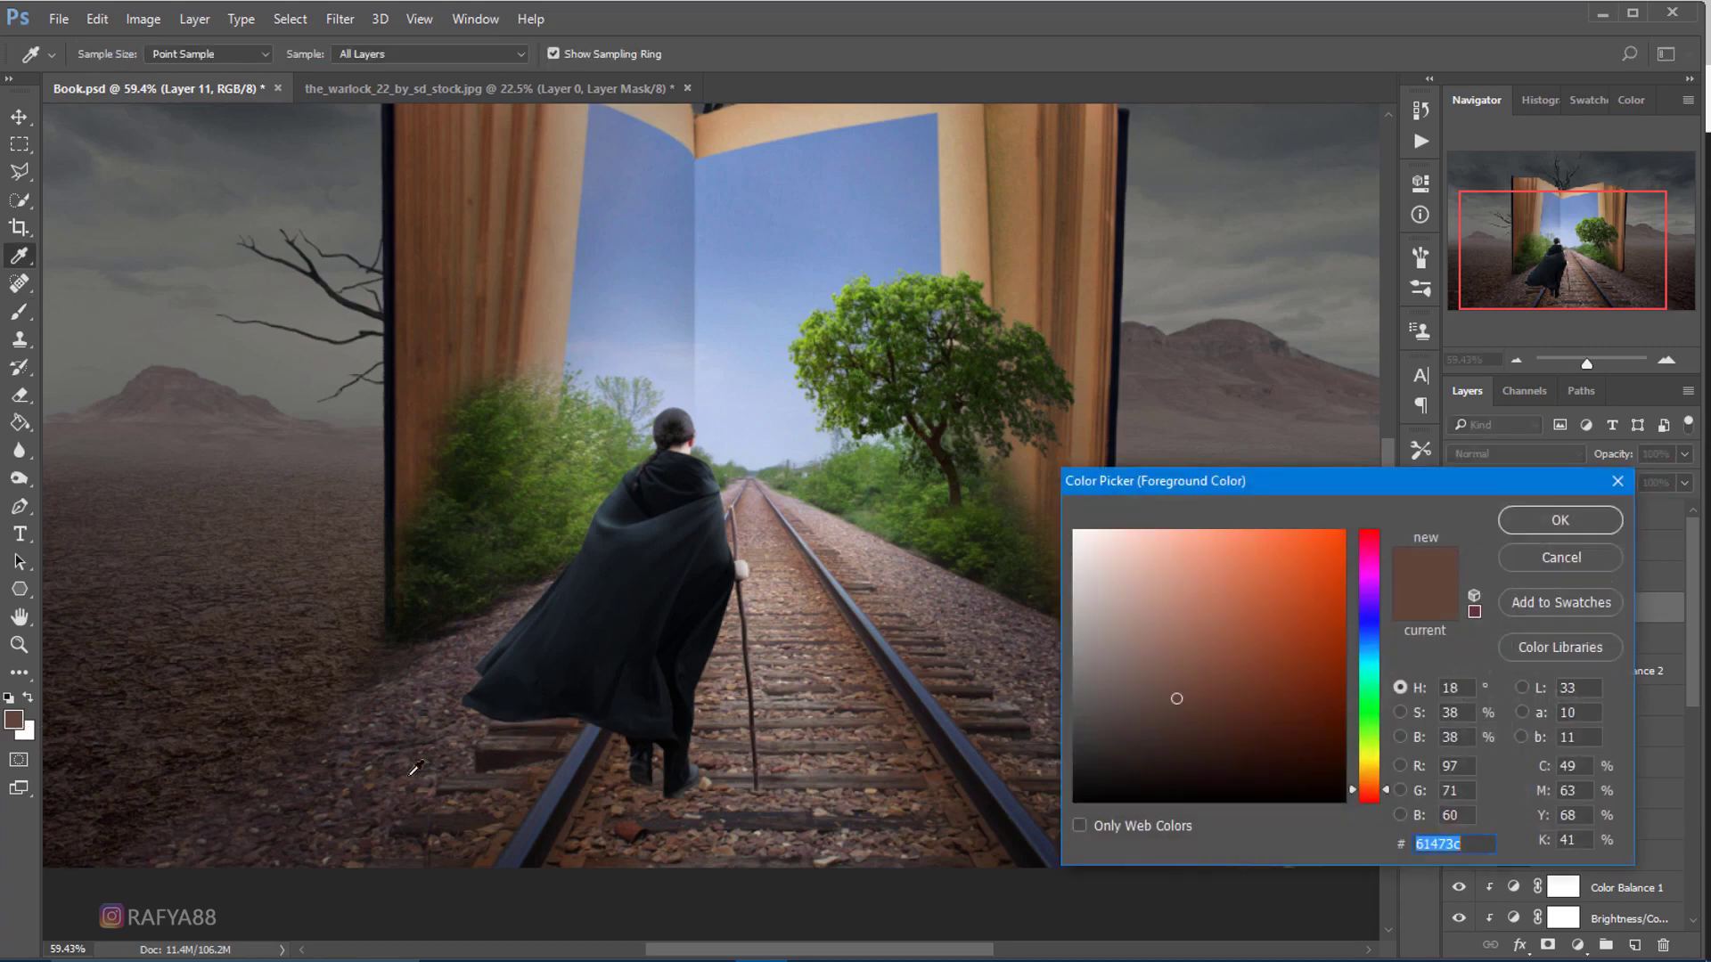
pyautogui.moveTo(1132, 750)
pyautogui.mouseDown()
pyautogui.moveTo(1073, 768)
pyautogui.moveTo(1117, 749)
pyautogui.mouseUp()
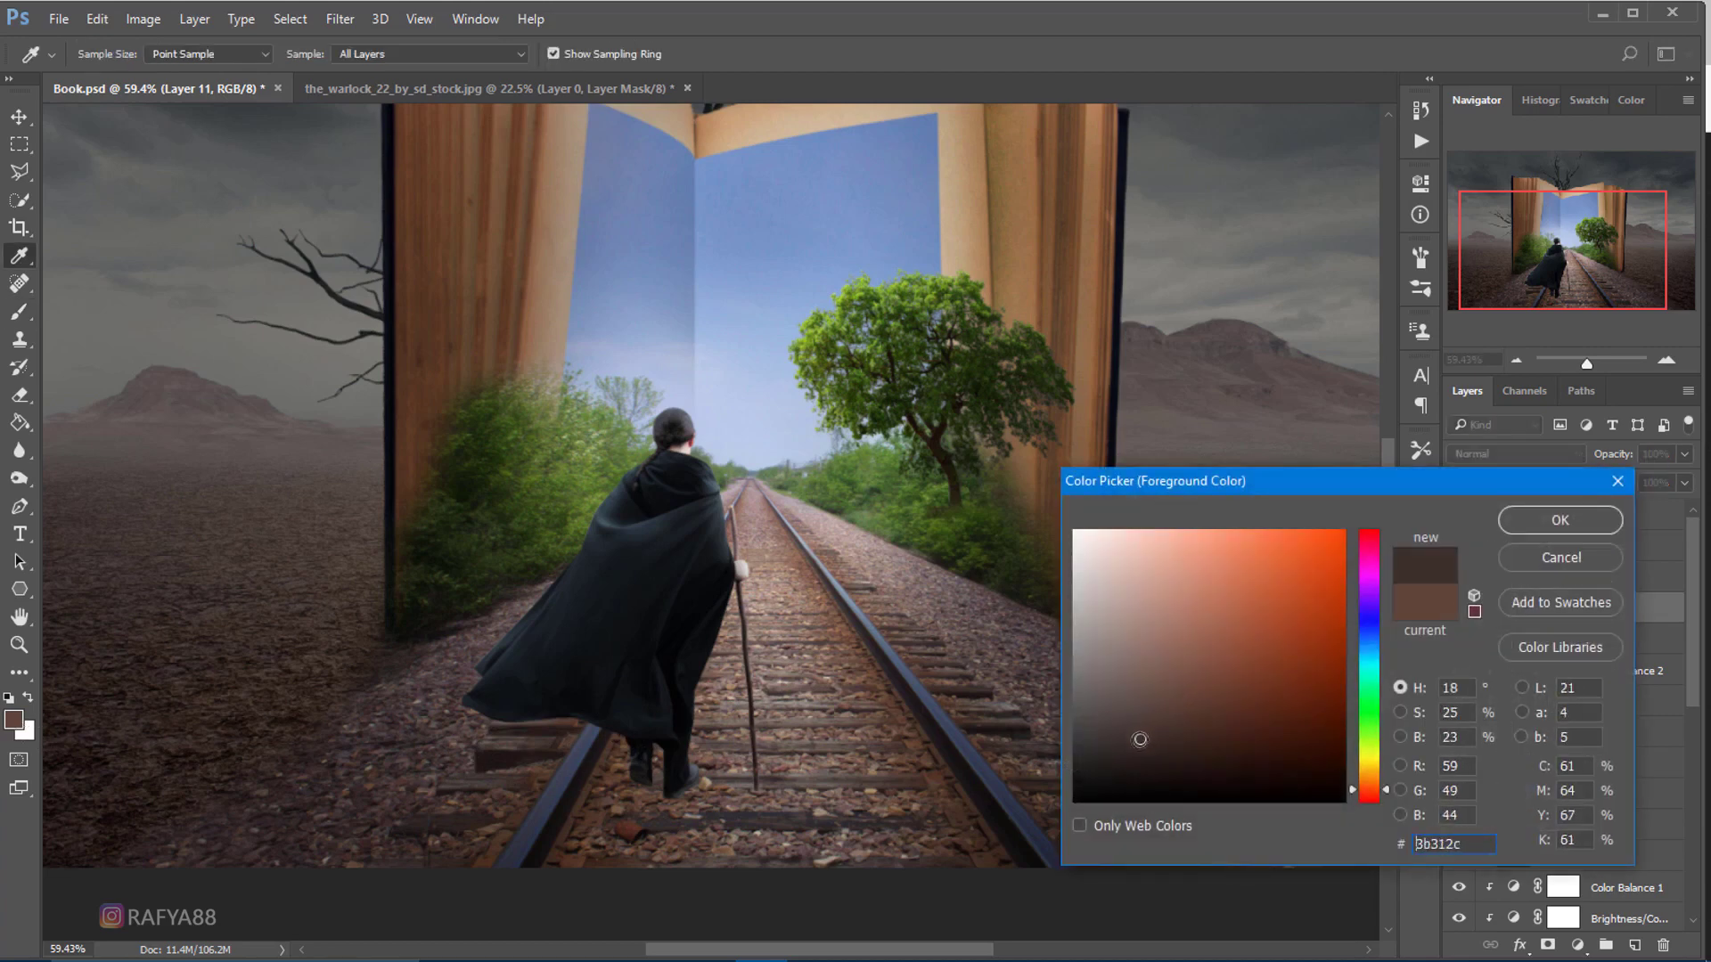
pyautogui.click(1525, 519)
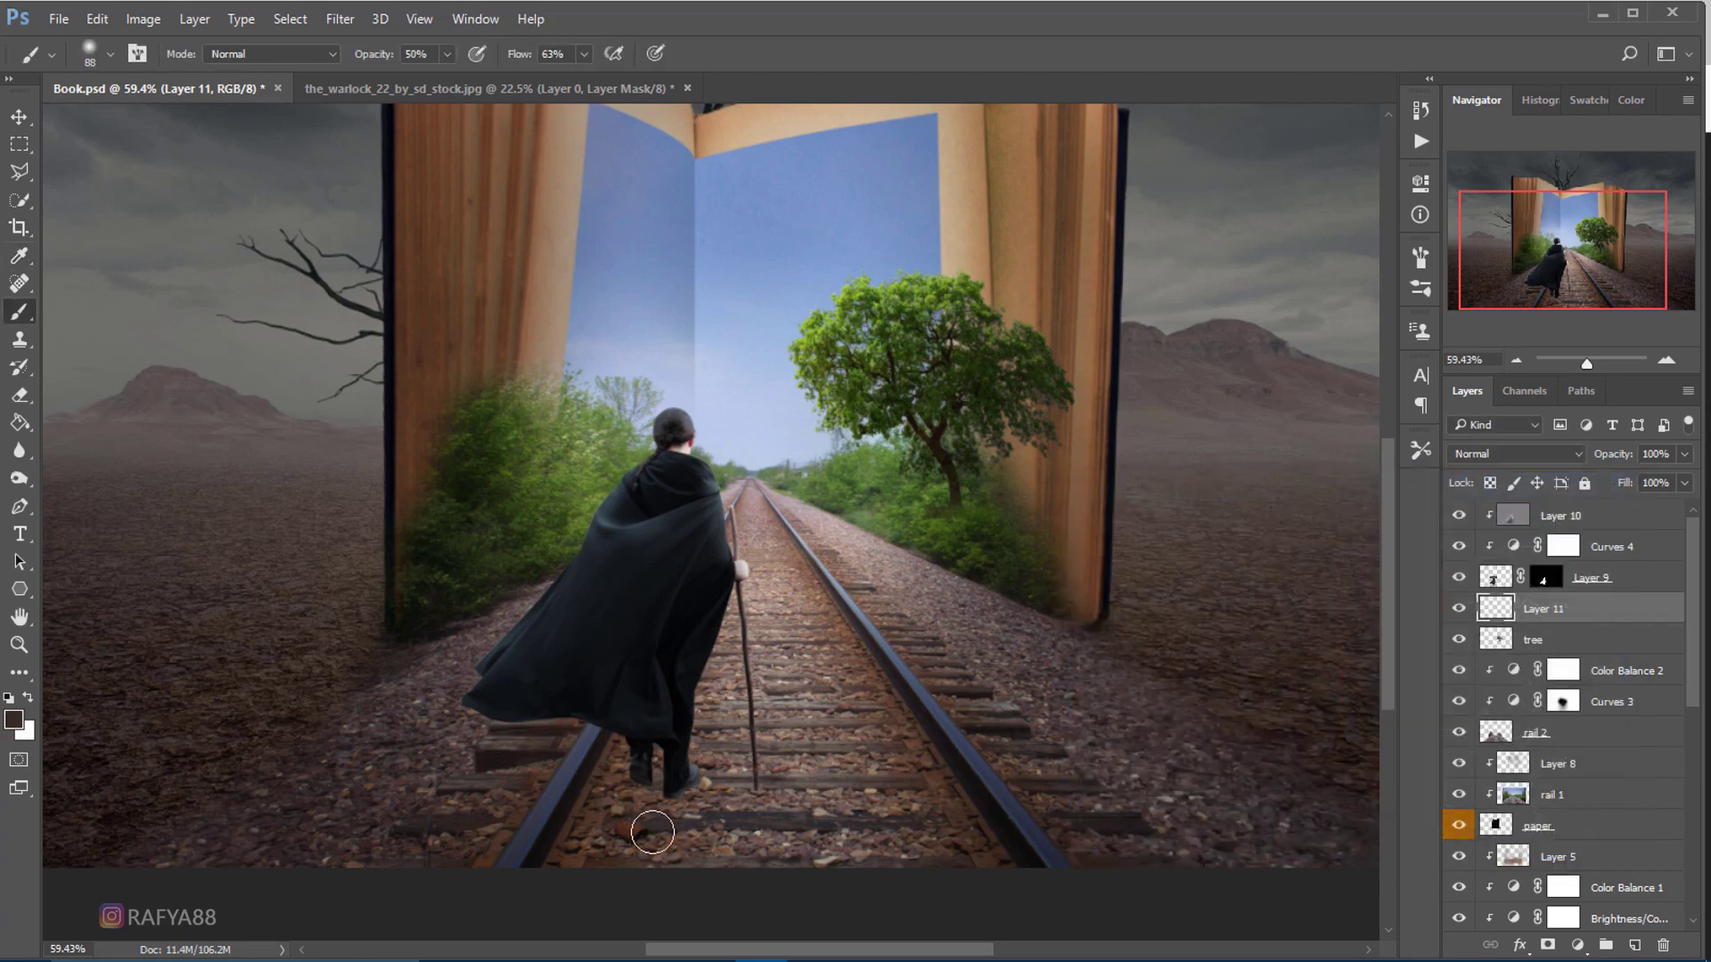
pyautogui.moveTo(639, 789)
pyautogui.mouseDown()
pyautogui.moveTo(657, 832)
pyautogui.moveTo(638, 796)
pyautogui.mouseUp()
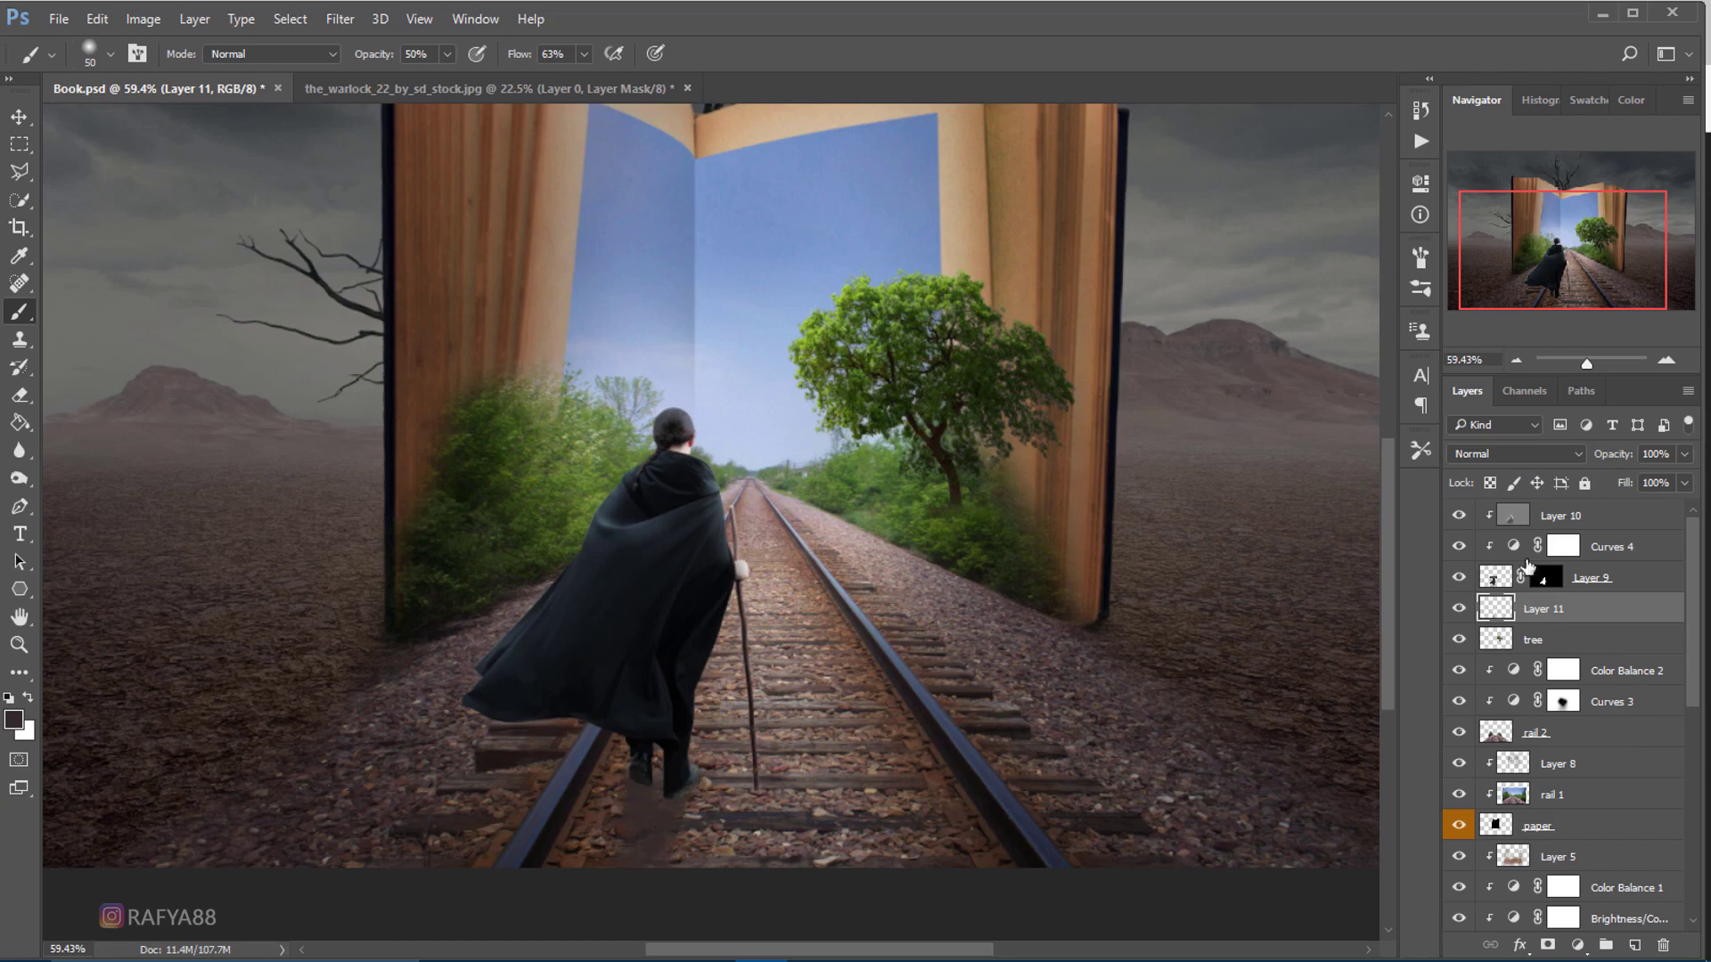
# - Set Layer 11 to Multiply at 67% opacity and enlarge the brush
pyautogui.click(1525, 454)
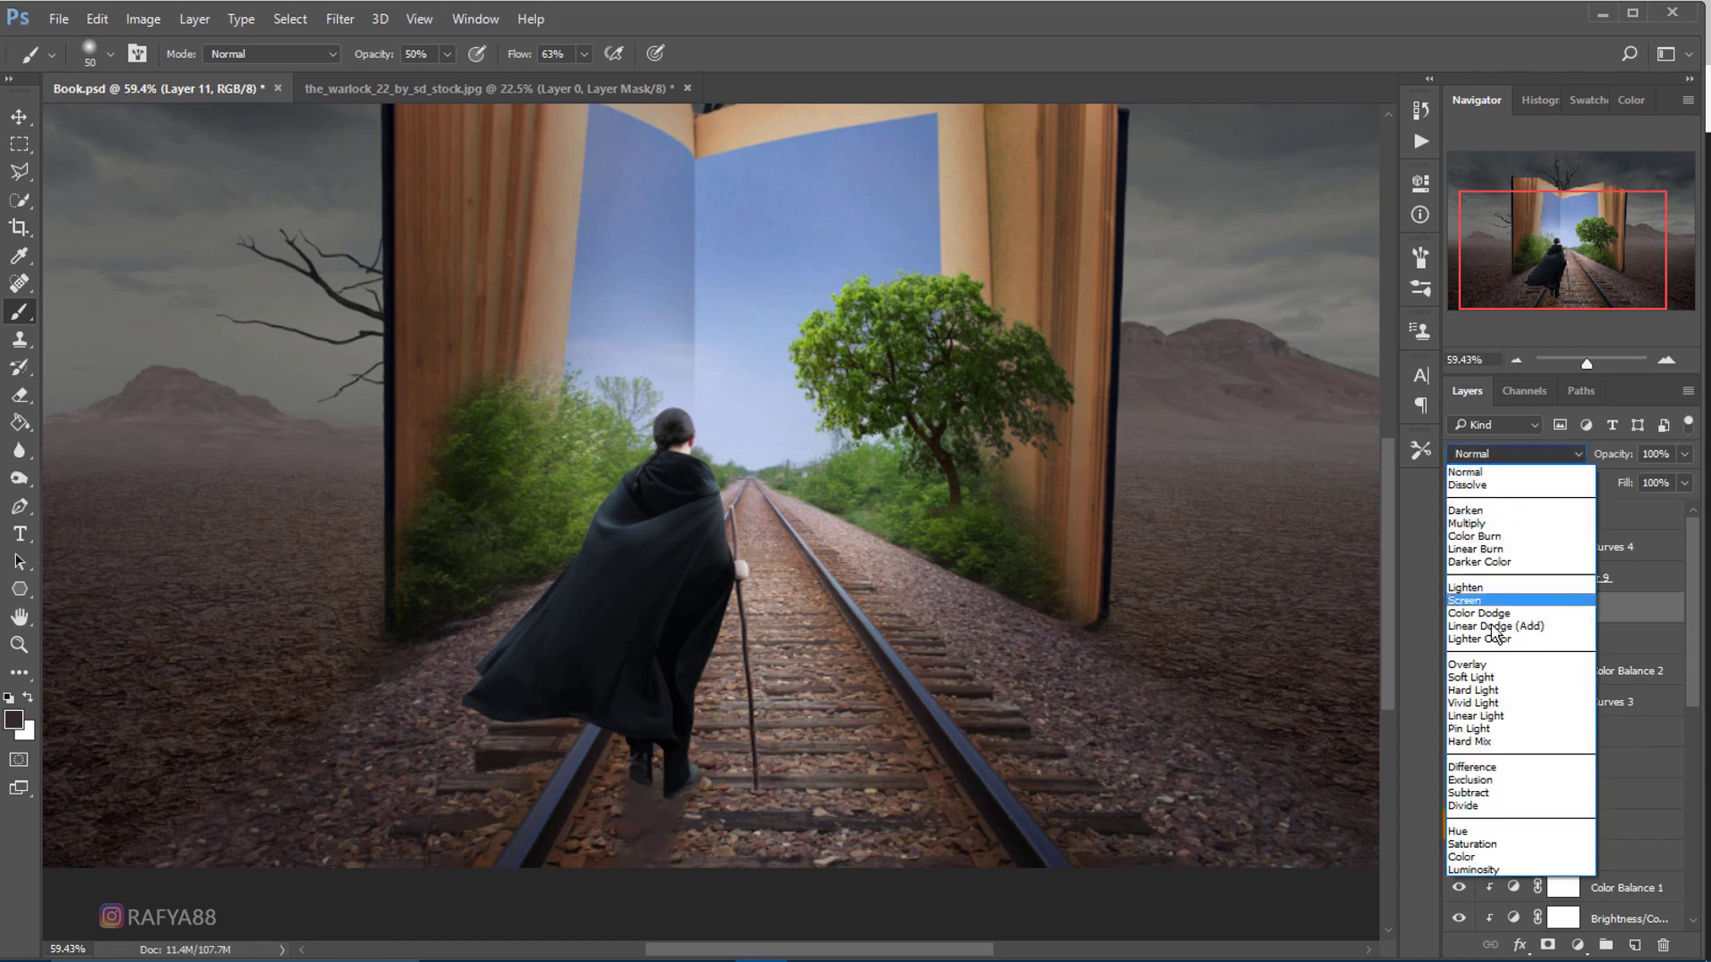
pyautogui.click(1513, 532)
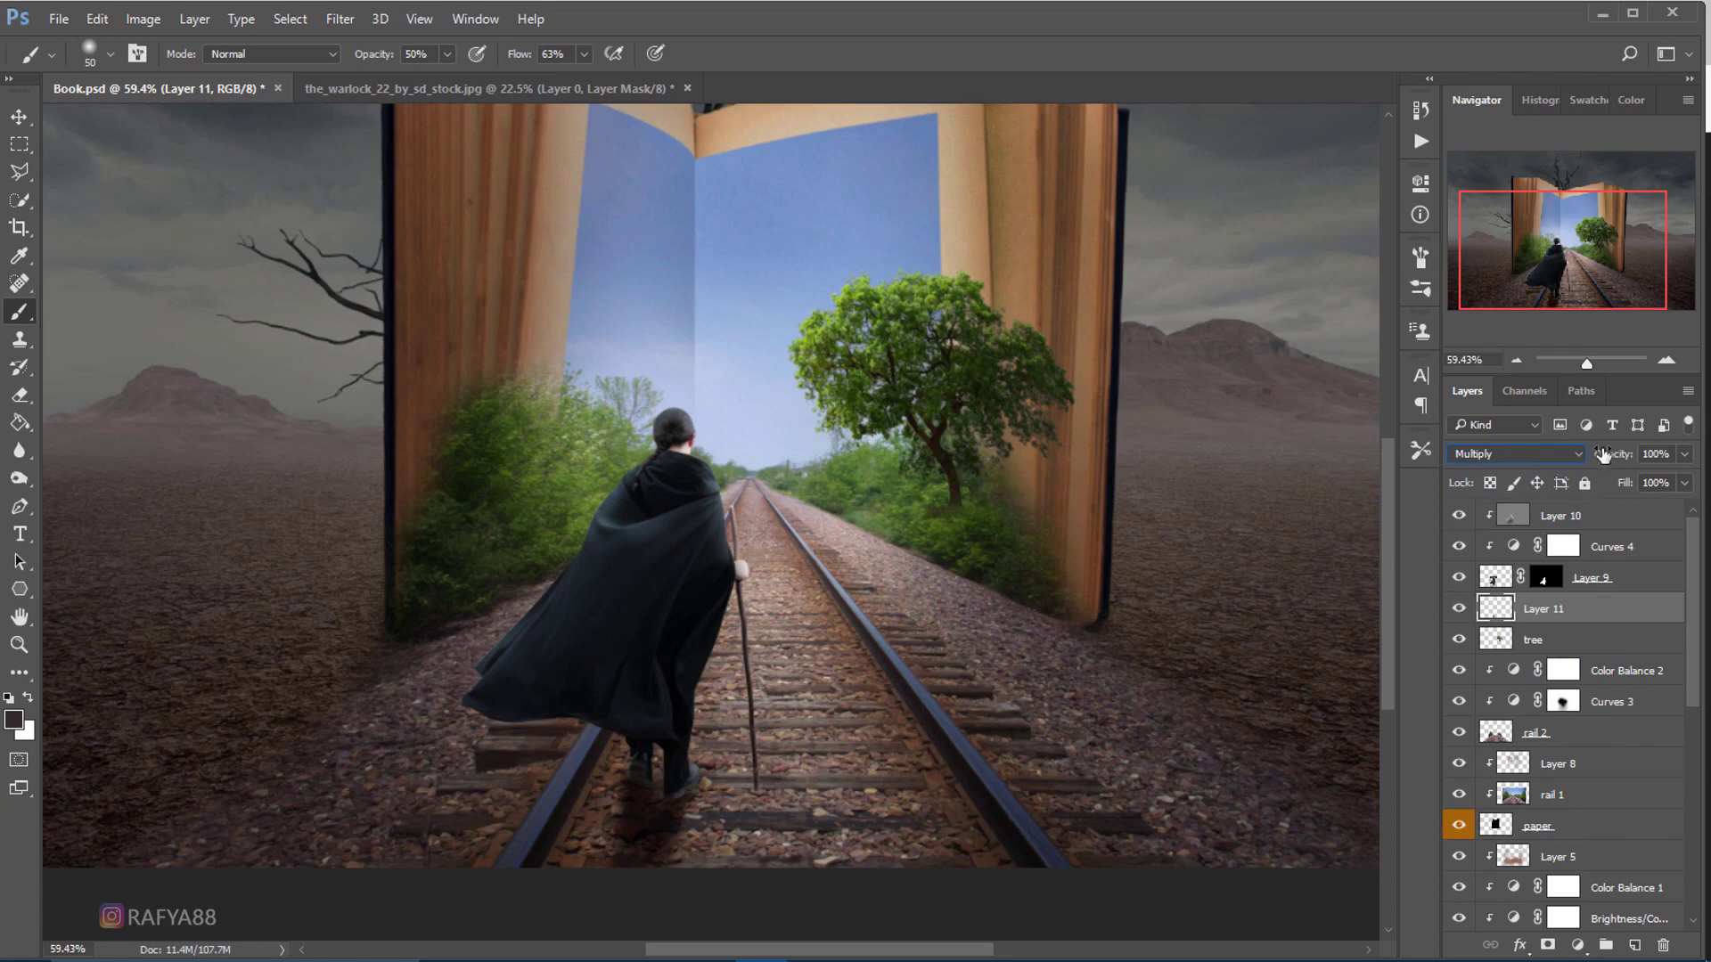
pyautogui.moveTo(1603, 455); pyautogui.dragTo(1578, 461)
pyautogui.press('Return')
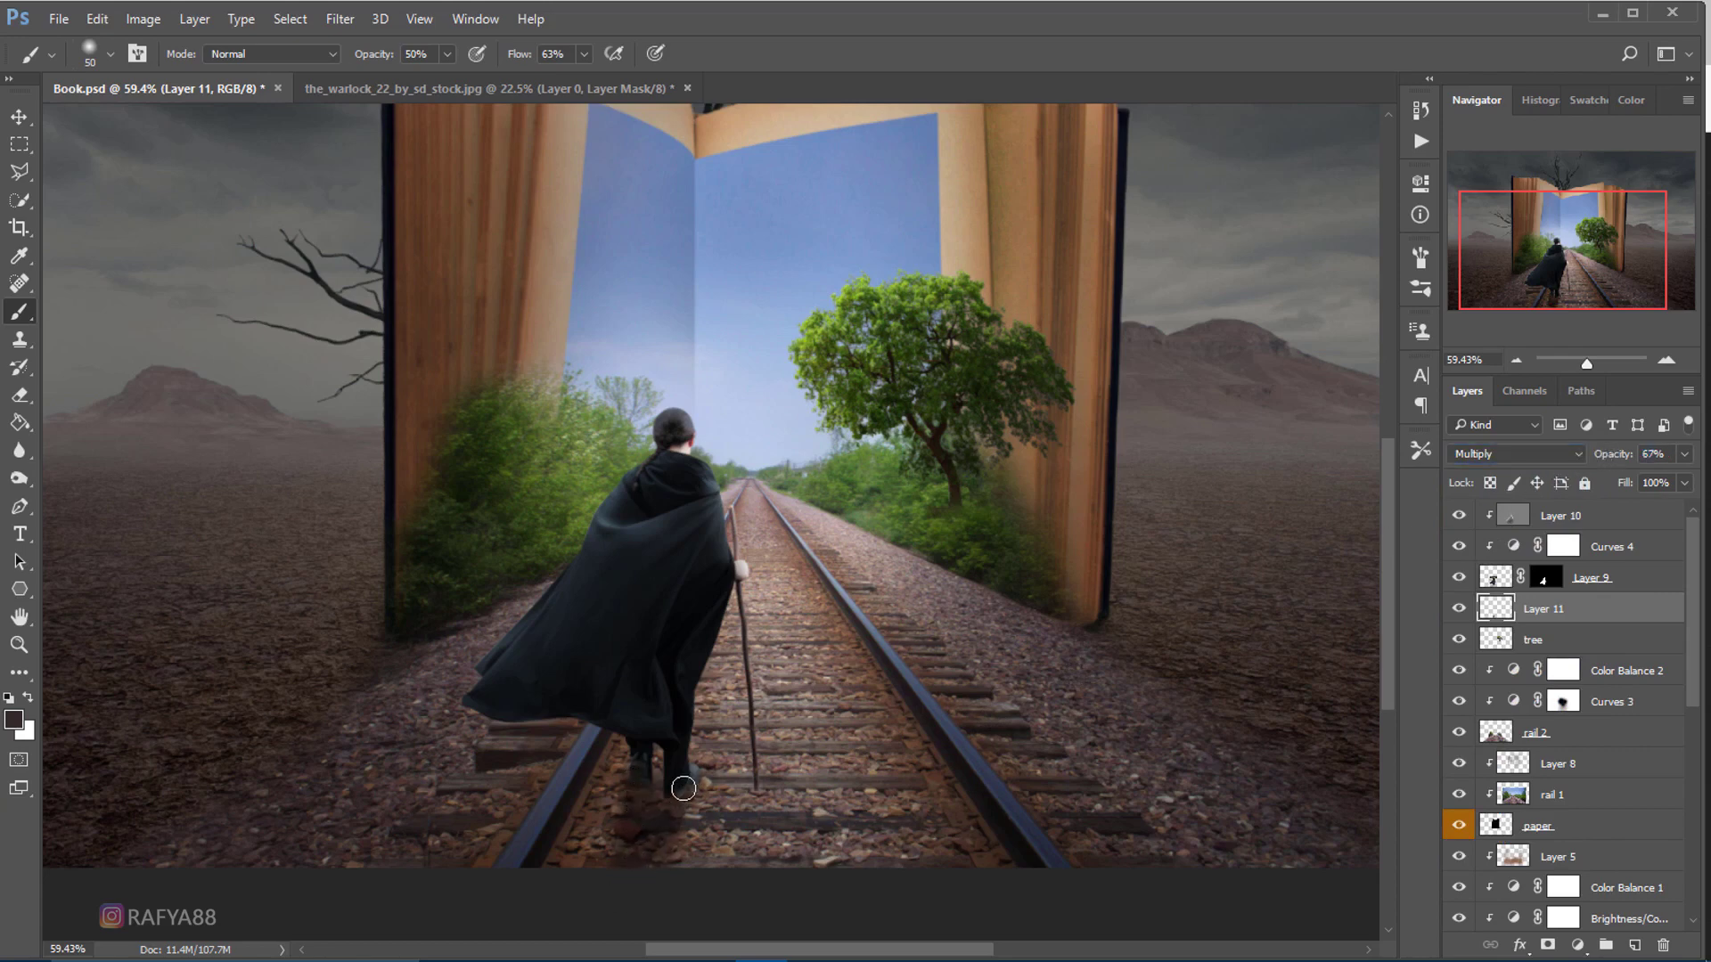
pyautogui.press(']')
pyautogui.press(']')
pyautogui.press(']')
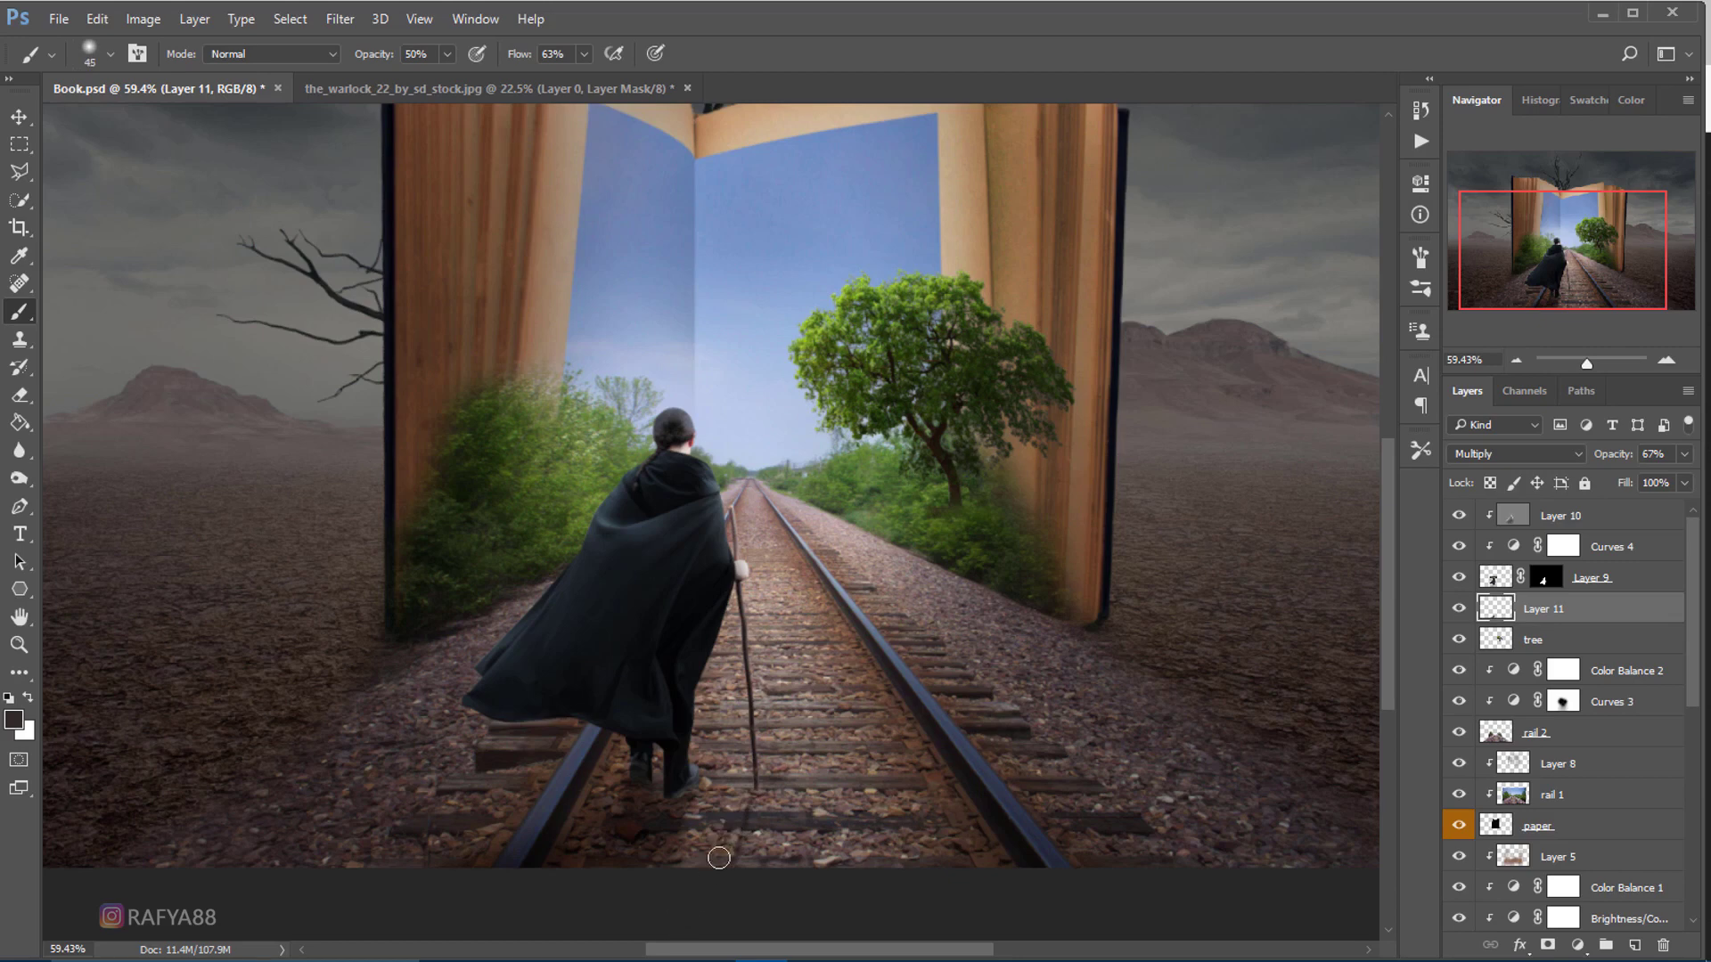
pyautogui.press(']')
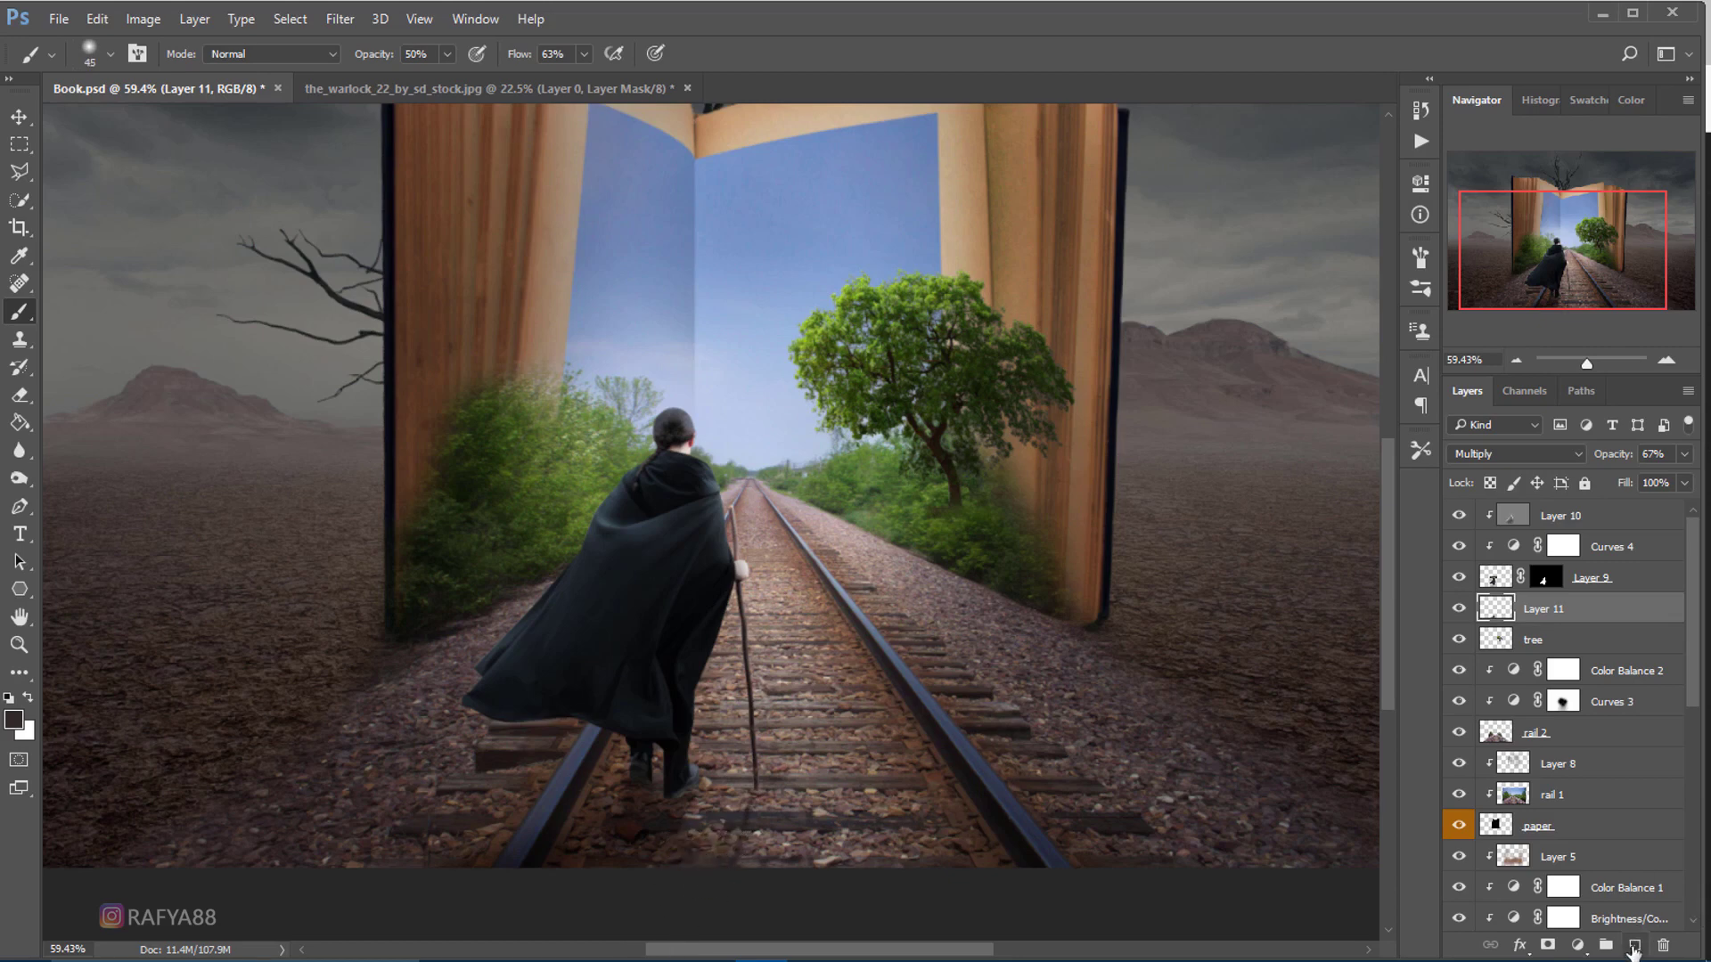
# - Add Layer 12 and paint a near-black shadow near the figure's feet
pyautogui.click(1633, 948)
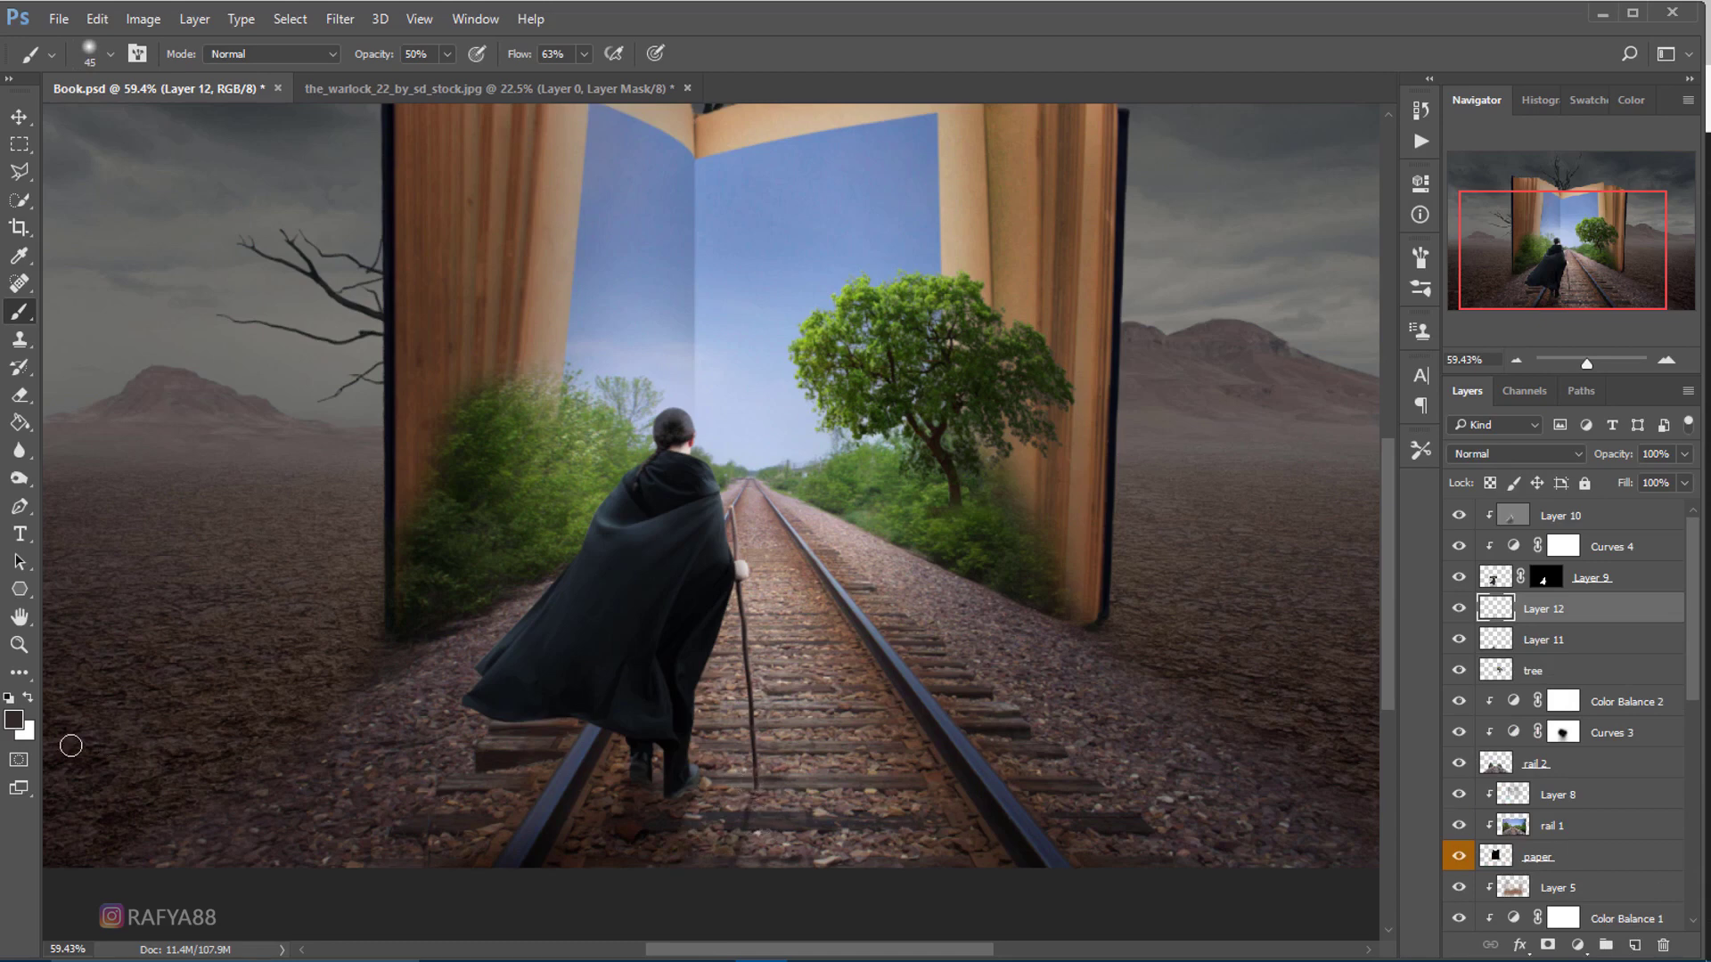
pyautogui.click(14, 720)
pyautogui.moveTo(1089, 768); pyautogui.dragTo(1075, 773)
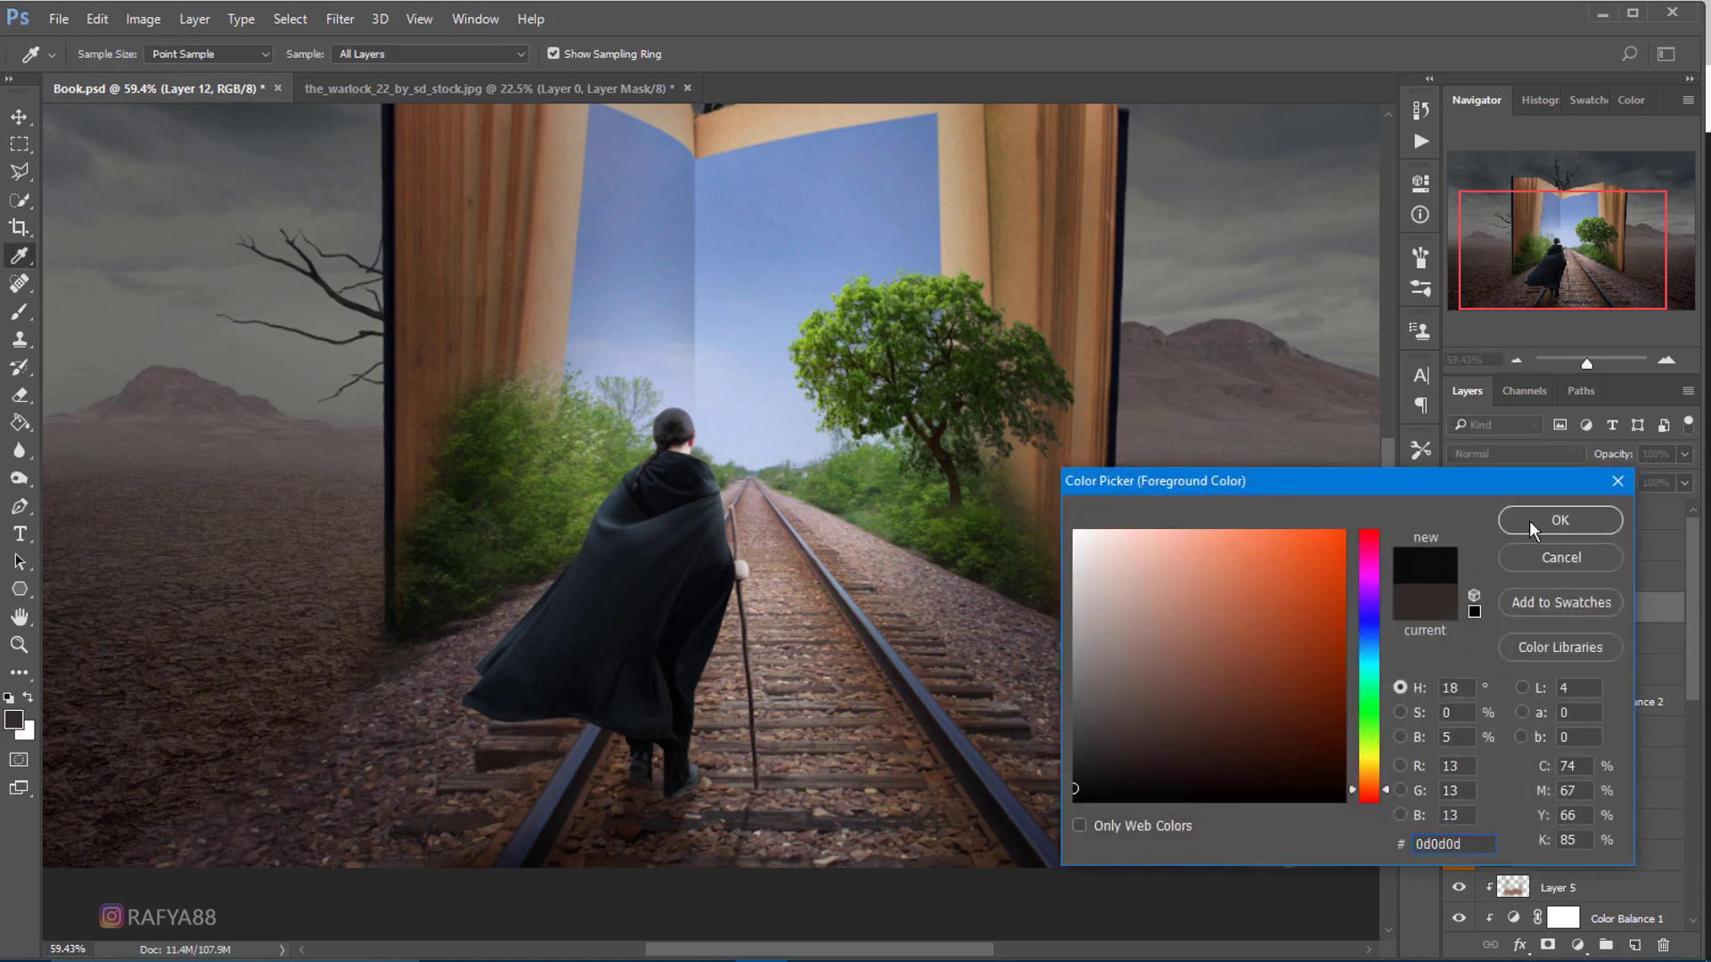
pyautogui.click(1559, 520)
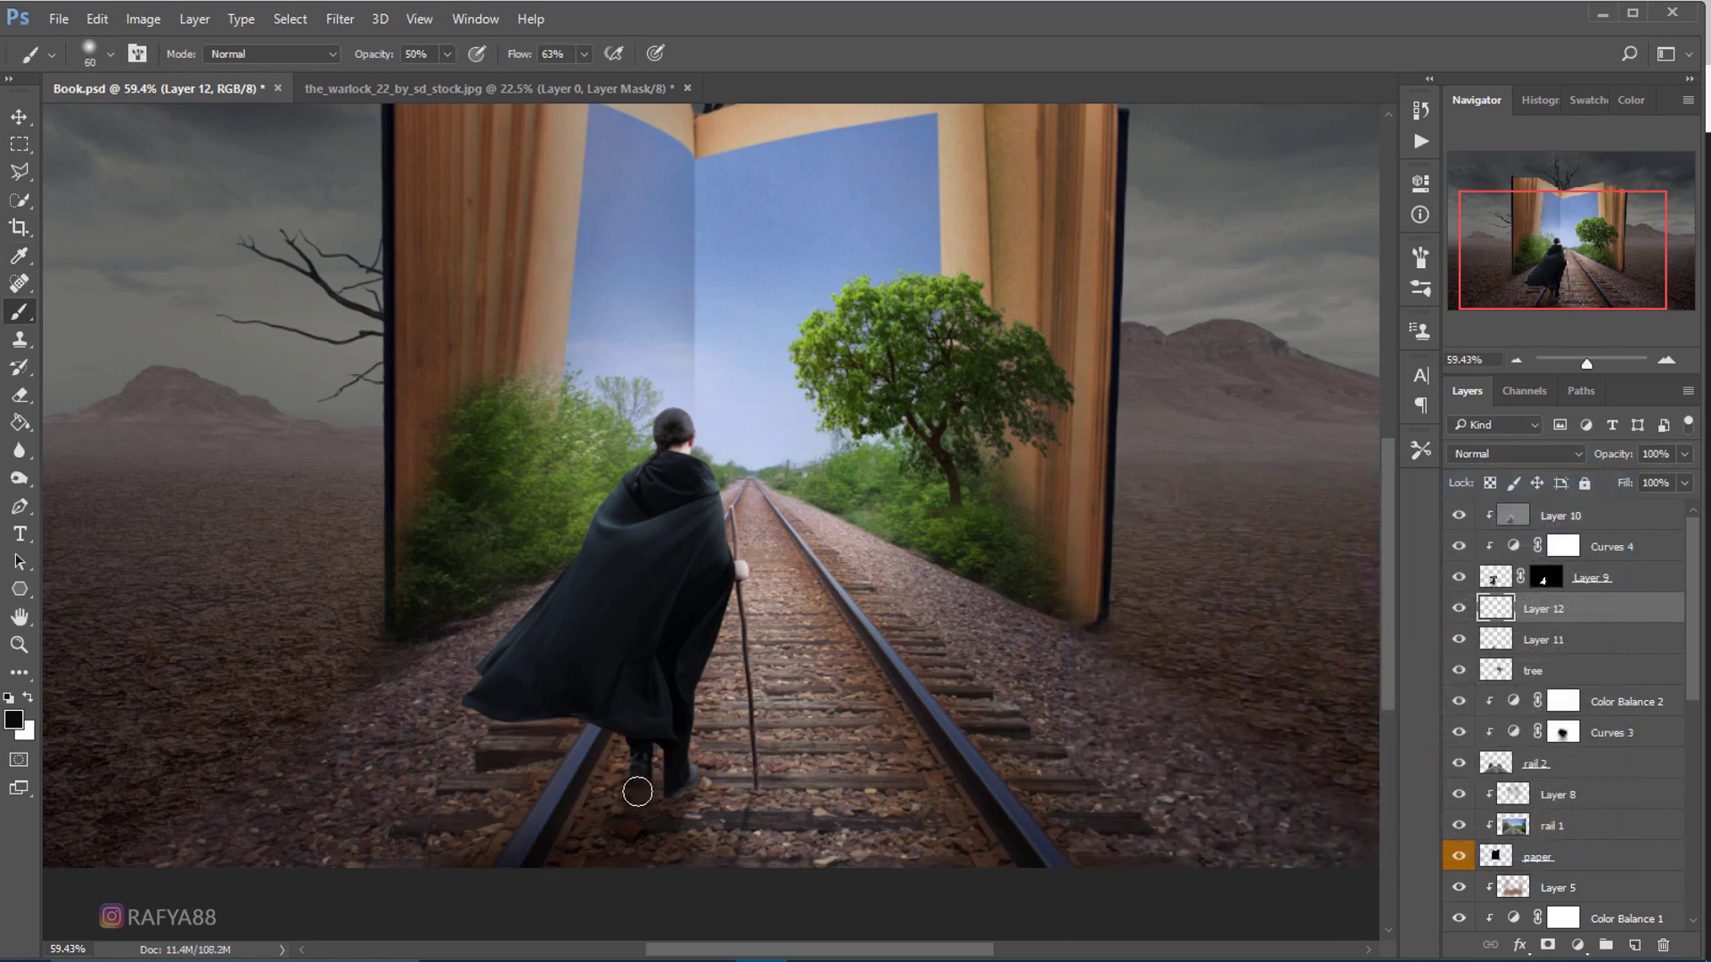
pyautogui.moveTo(638, 791)
pyautogui.mouseDown()
pyautogui.moveTo(619, 829)
pyautogui.moveTo(653, 796)
pyautogui.mouseUp()
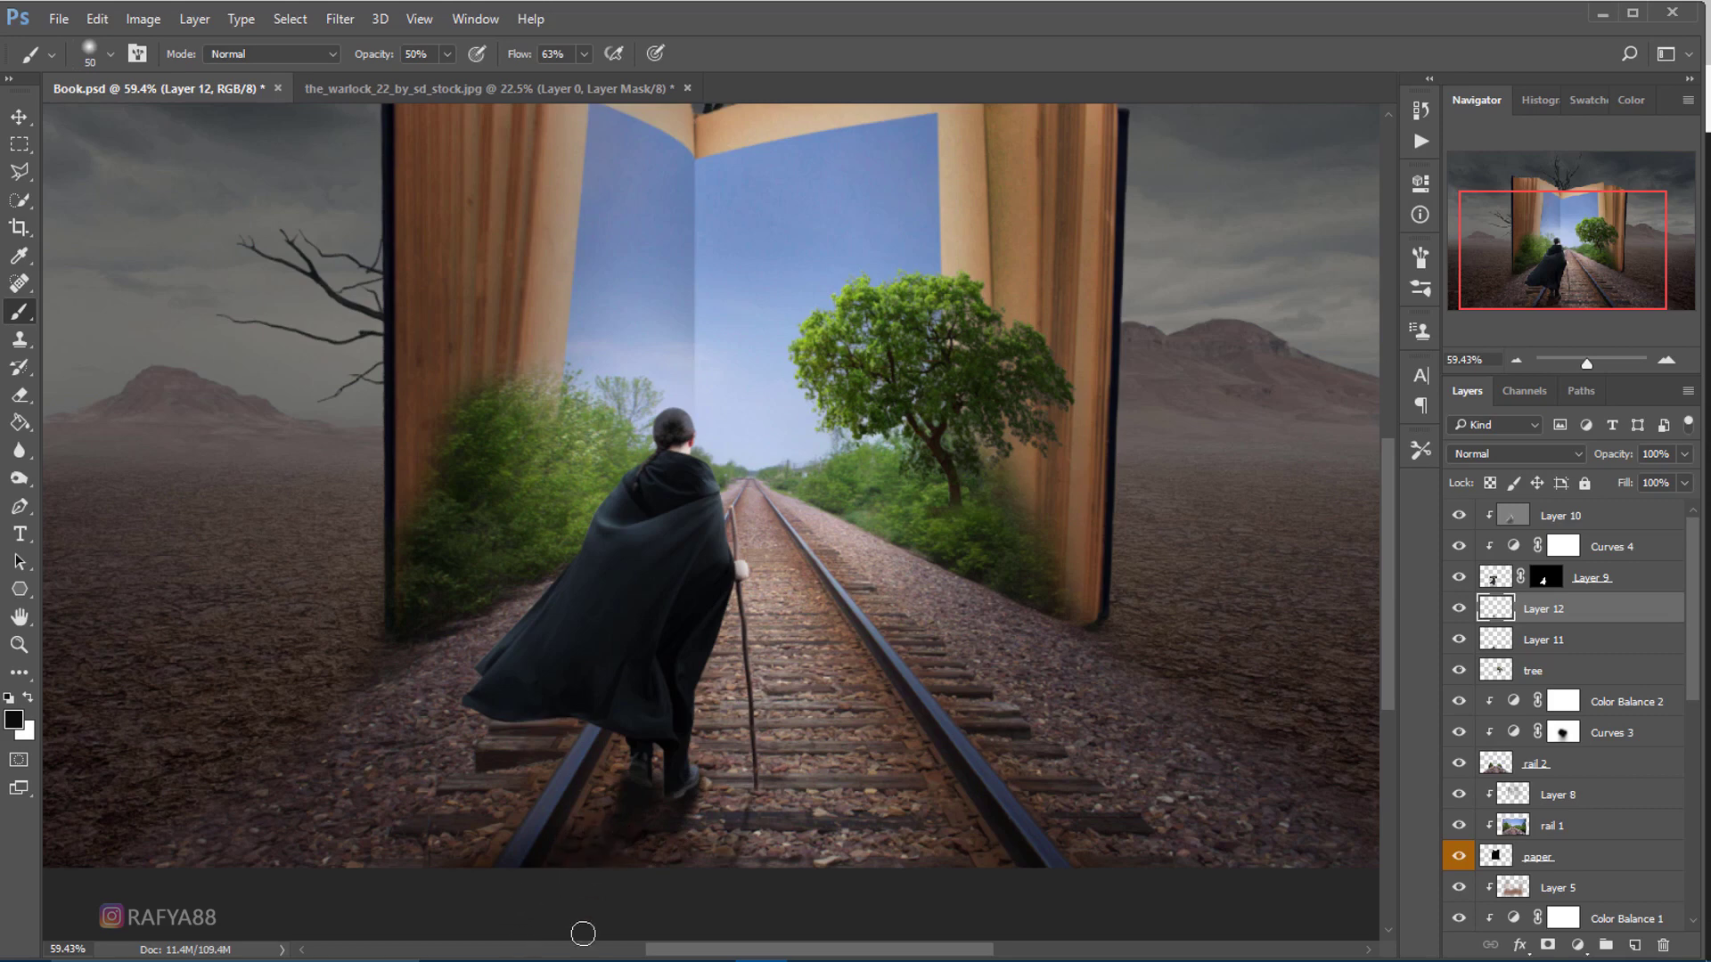
# - Undo the last shadow stroke and lower Layer 12's opacity to 61%
pyautogui.press(']')
pyautogui.press(']')
pyautogui.hotkey('ctrl', 'z')
pyautogui.moveTo(1584, 459); pyautogui.dragTo(1570, 459)
pyautogui.scroll(-5, 900, 565)
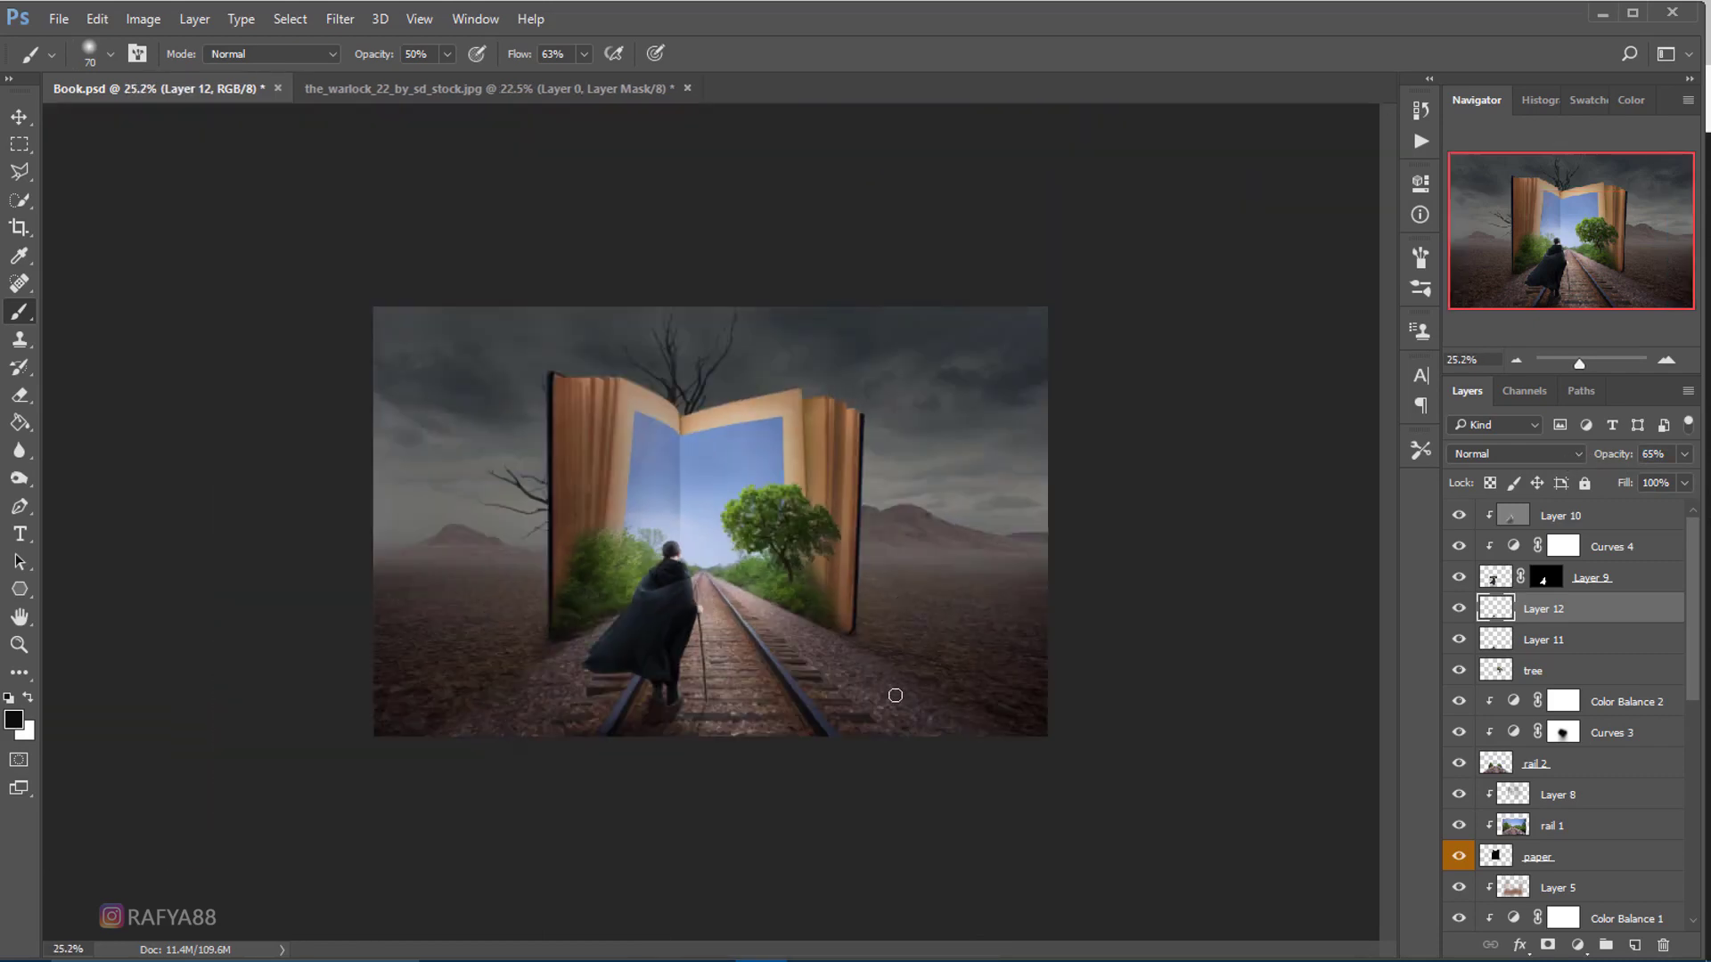
pyautogui.scroll(1, 896, 695)
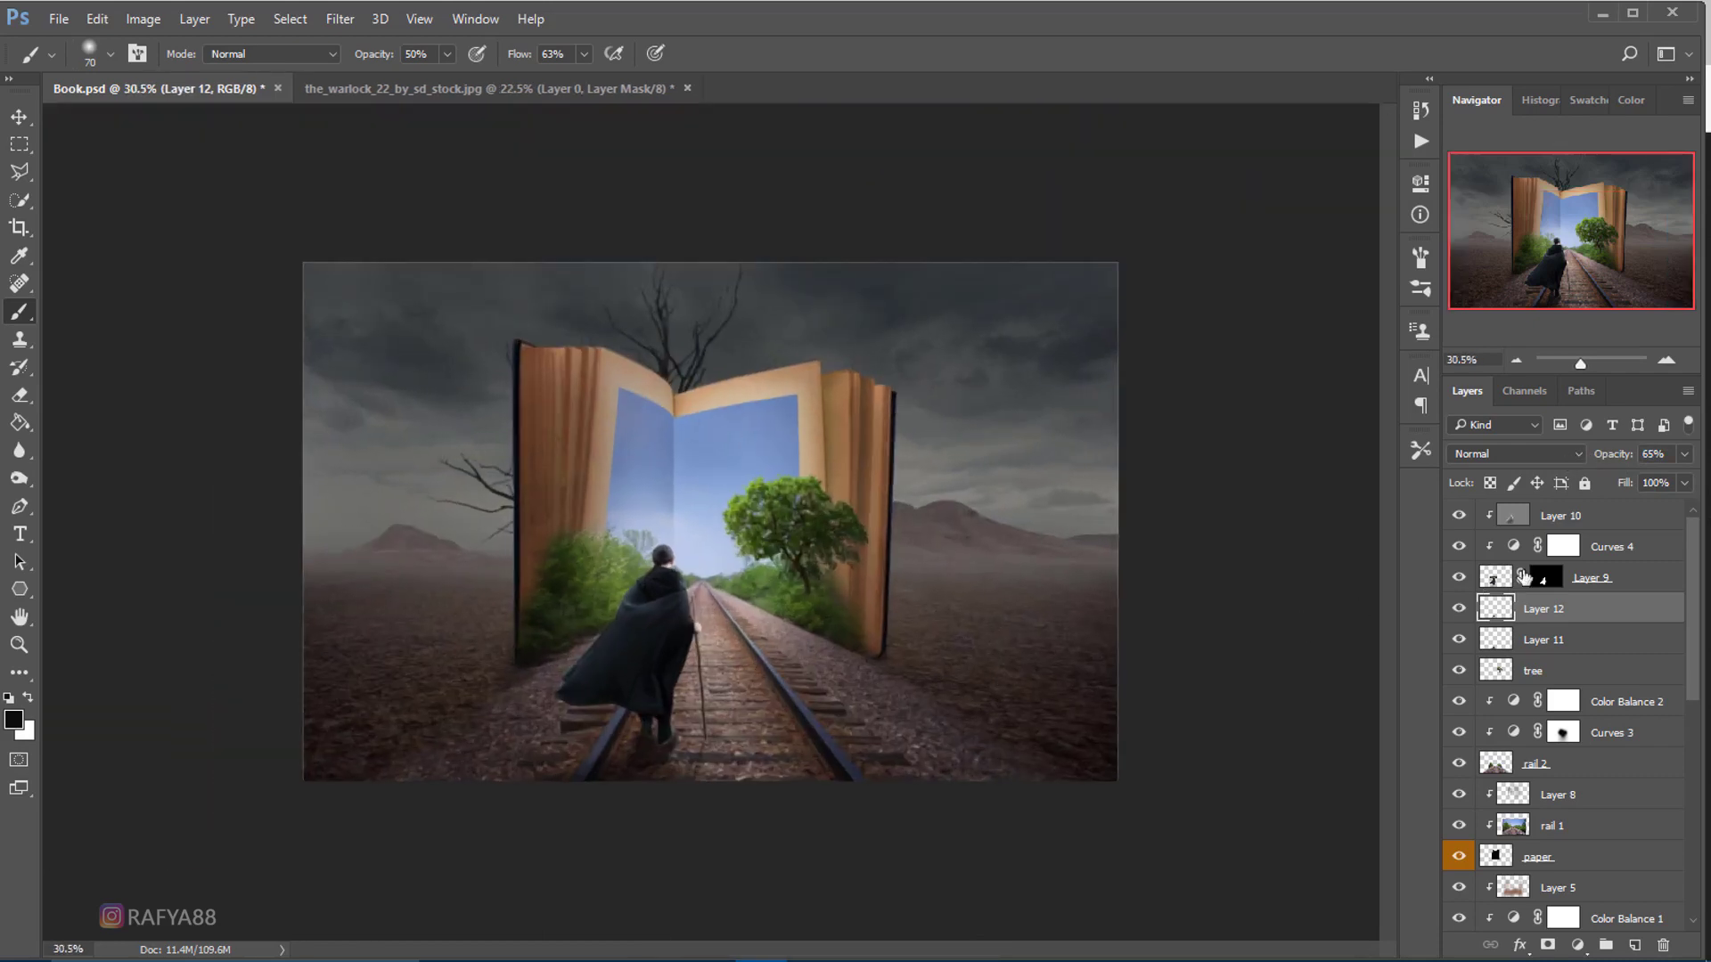
pyautogui.scroll(2, 611, 802)
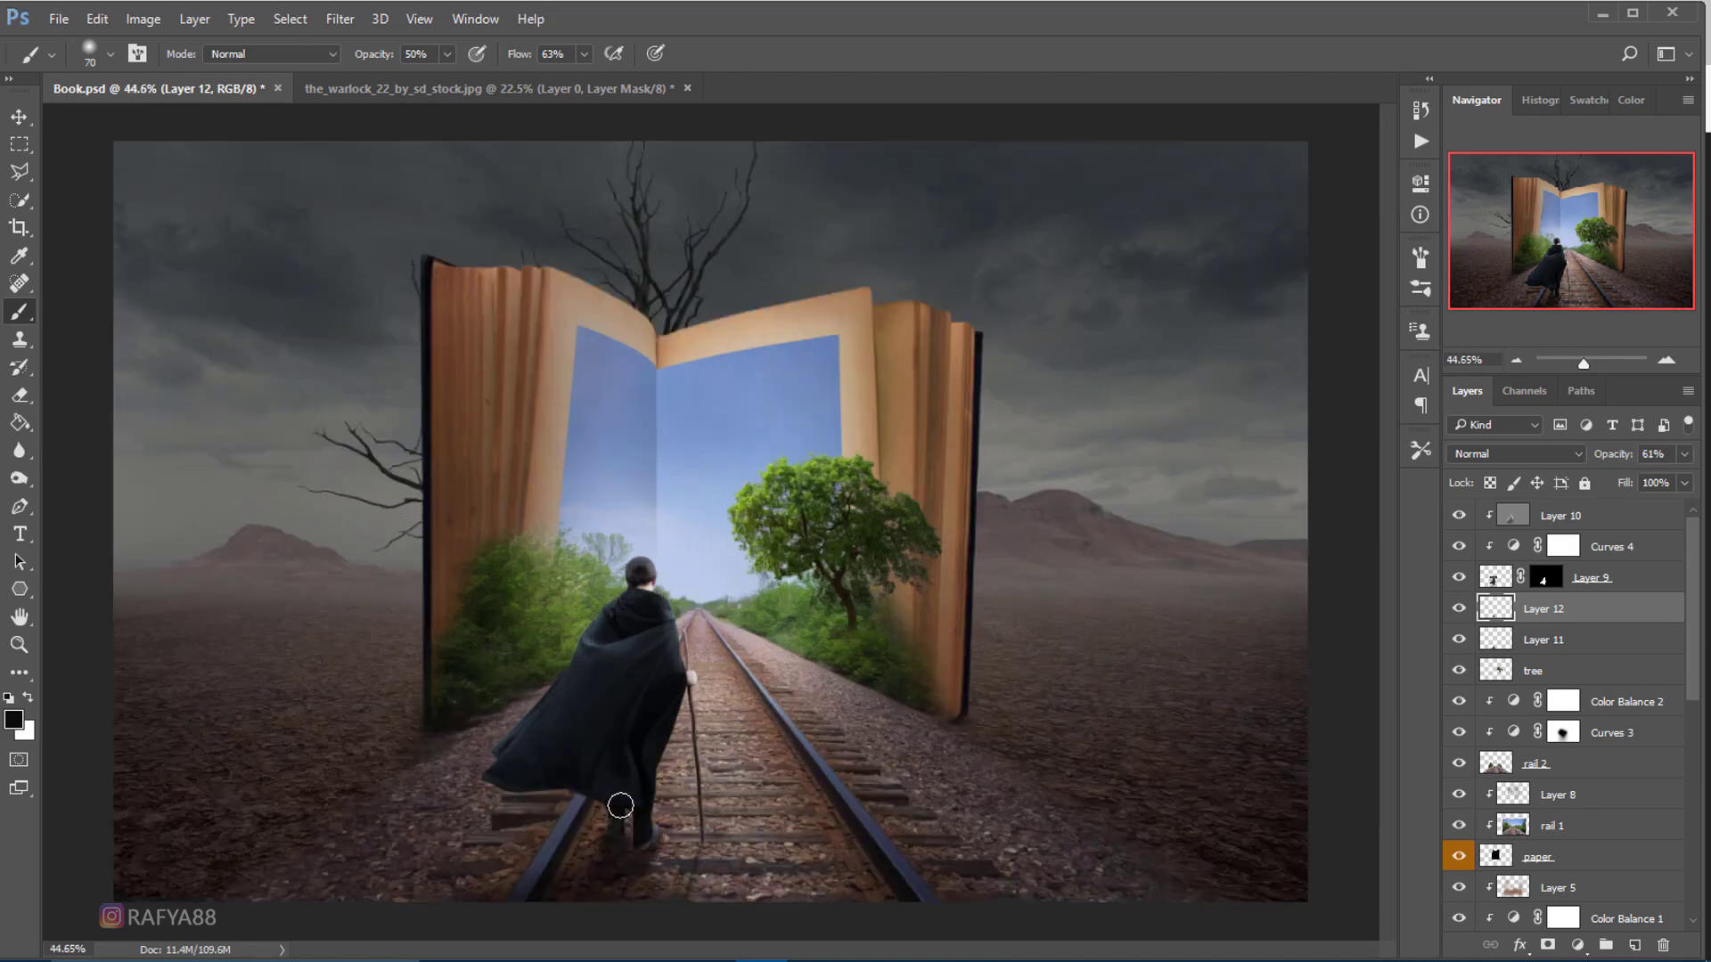
pyautogui.scroll(1, 669, 794)
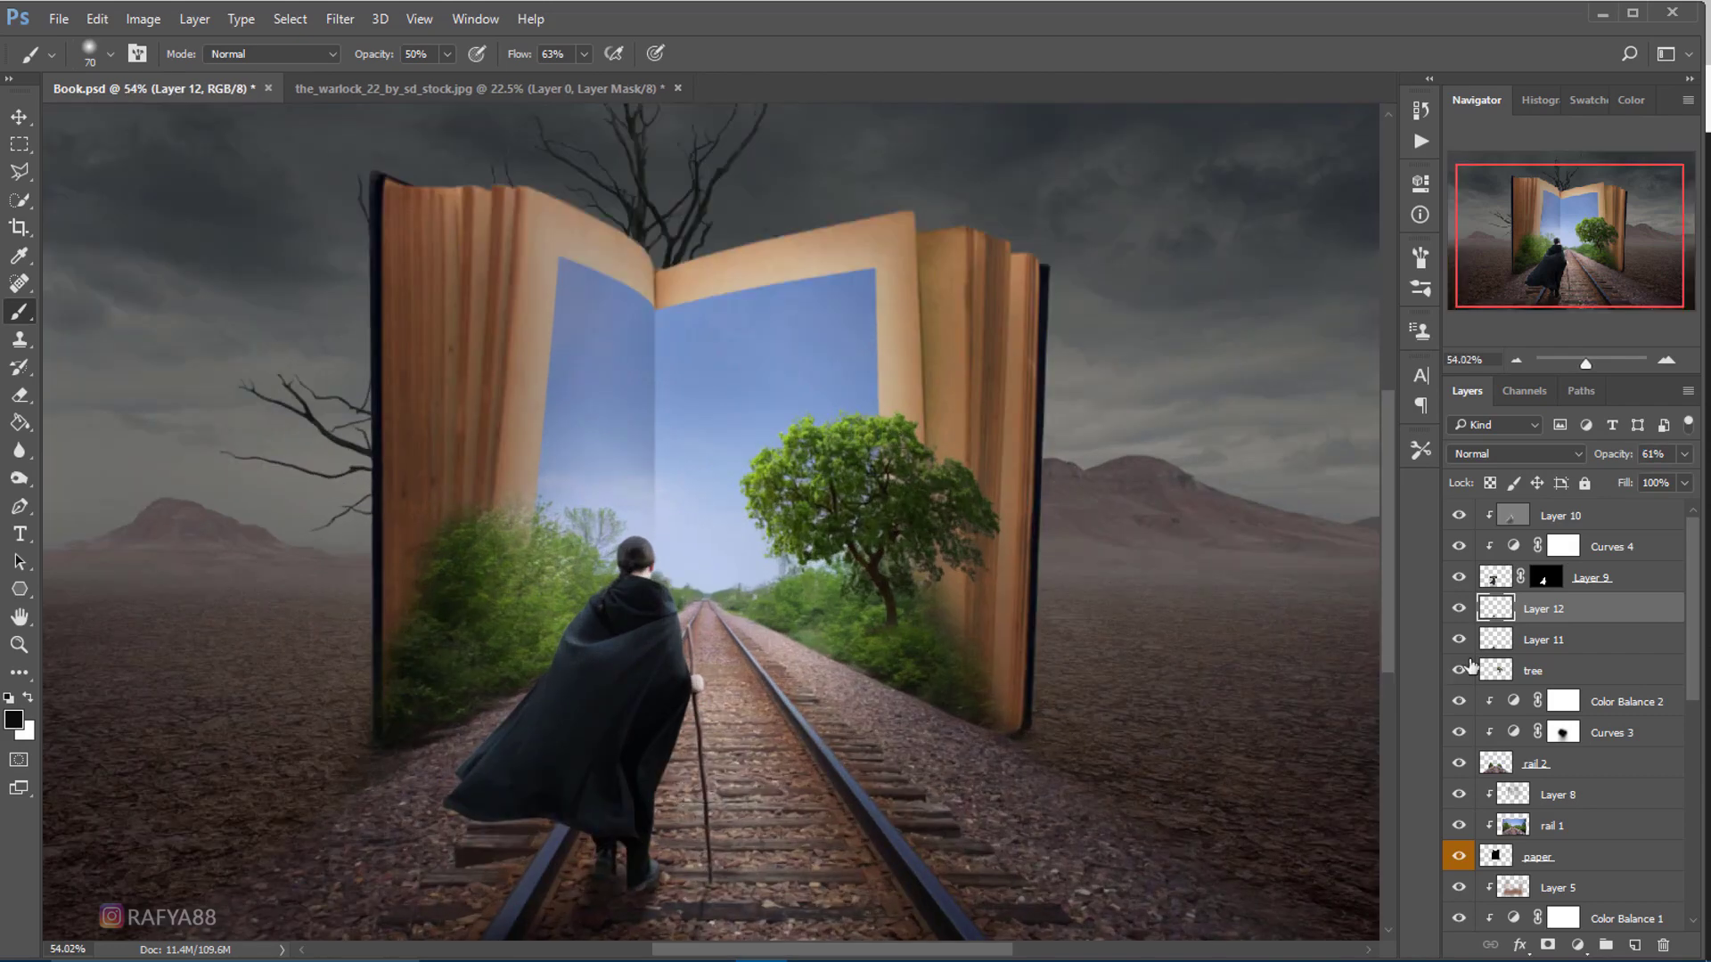
# - Set up a broad Burn brush on Overlay Layer 10 around the feet, then reselect Layer 12
pyautogui.click(1528, 521)
pyautogui.press('o')
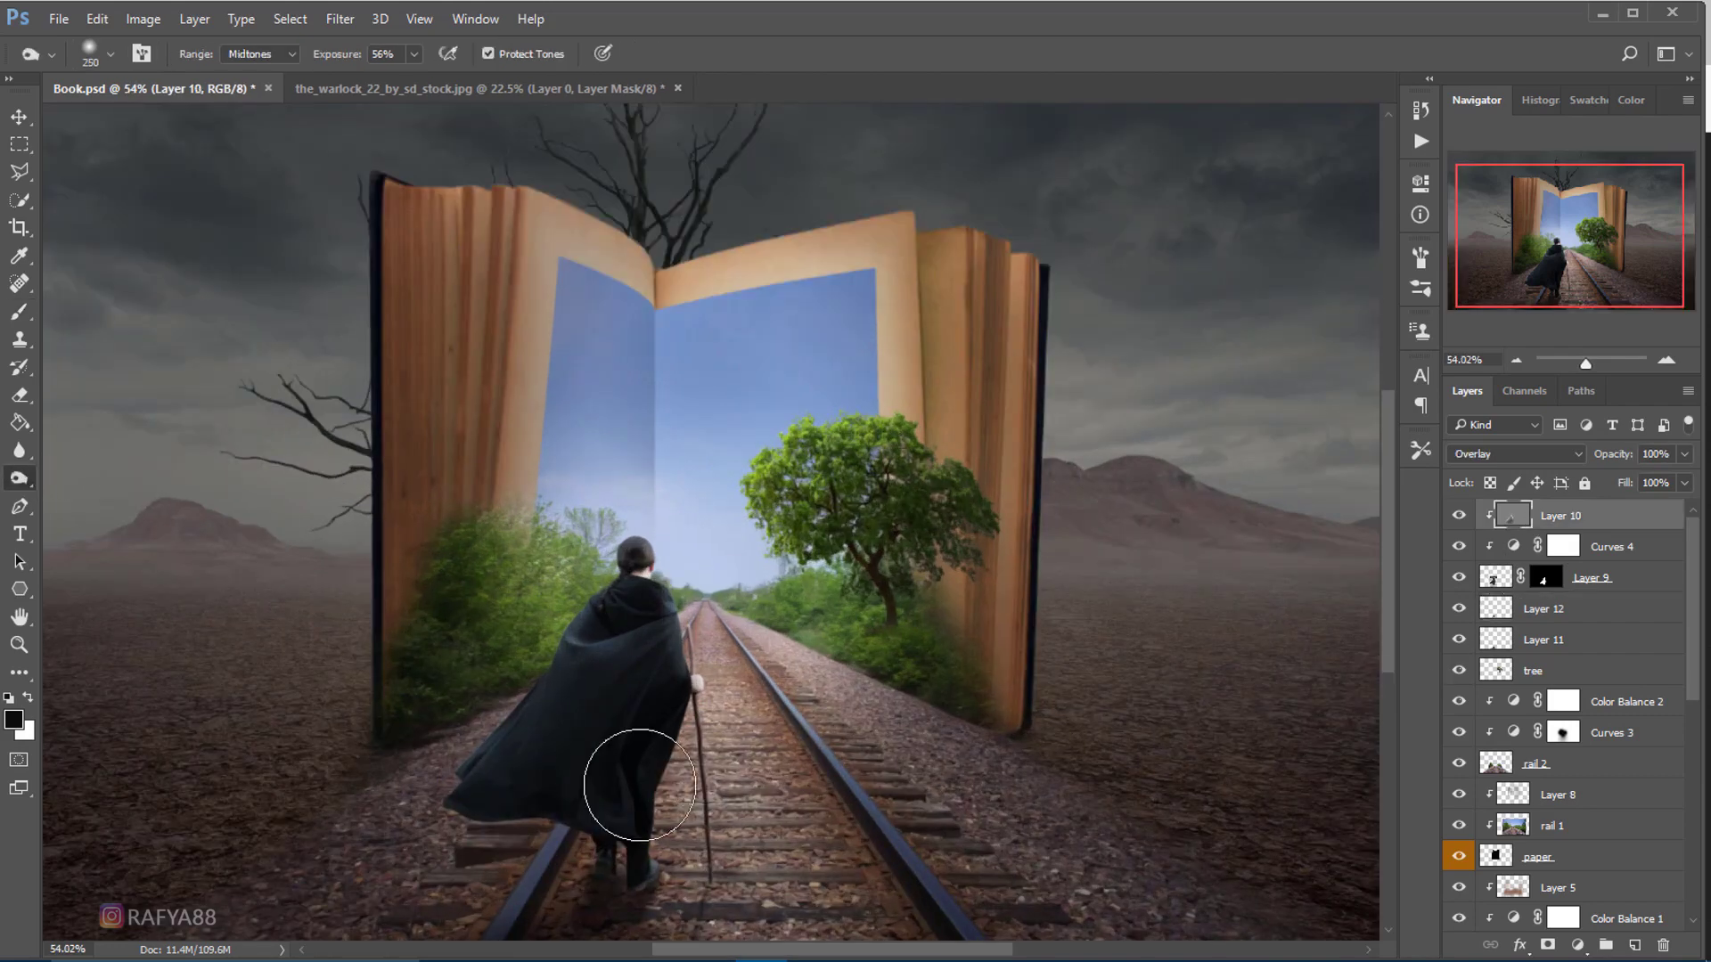
pyautogui.moveTo(647, 760); pyautogui.dragTo(671, 664)
pyautogui.press('[')
pyautogui.press('[')
pyautogui.press('[')
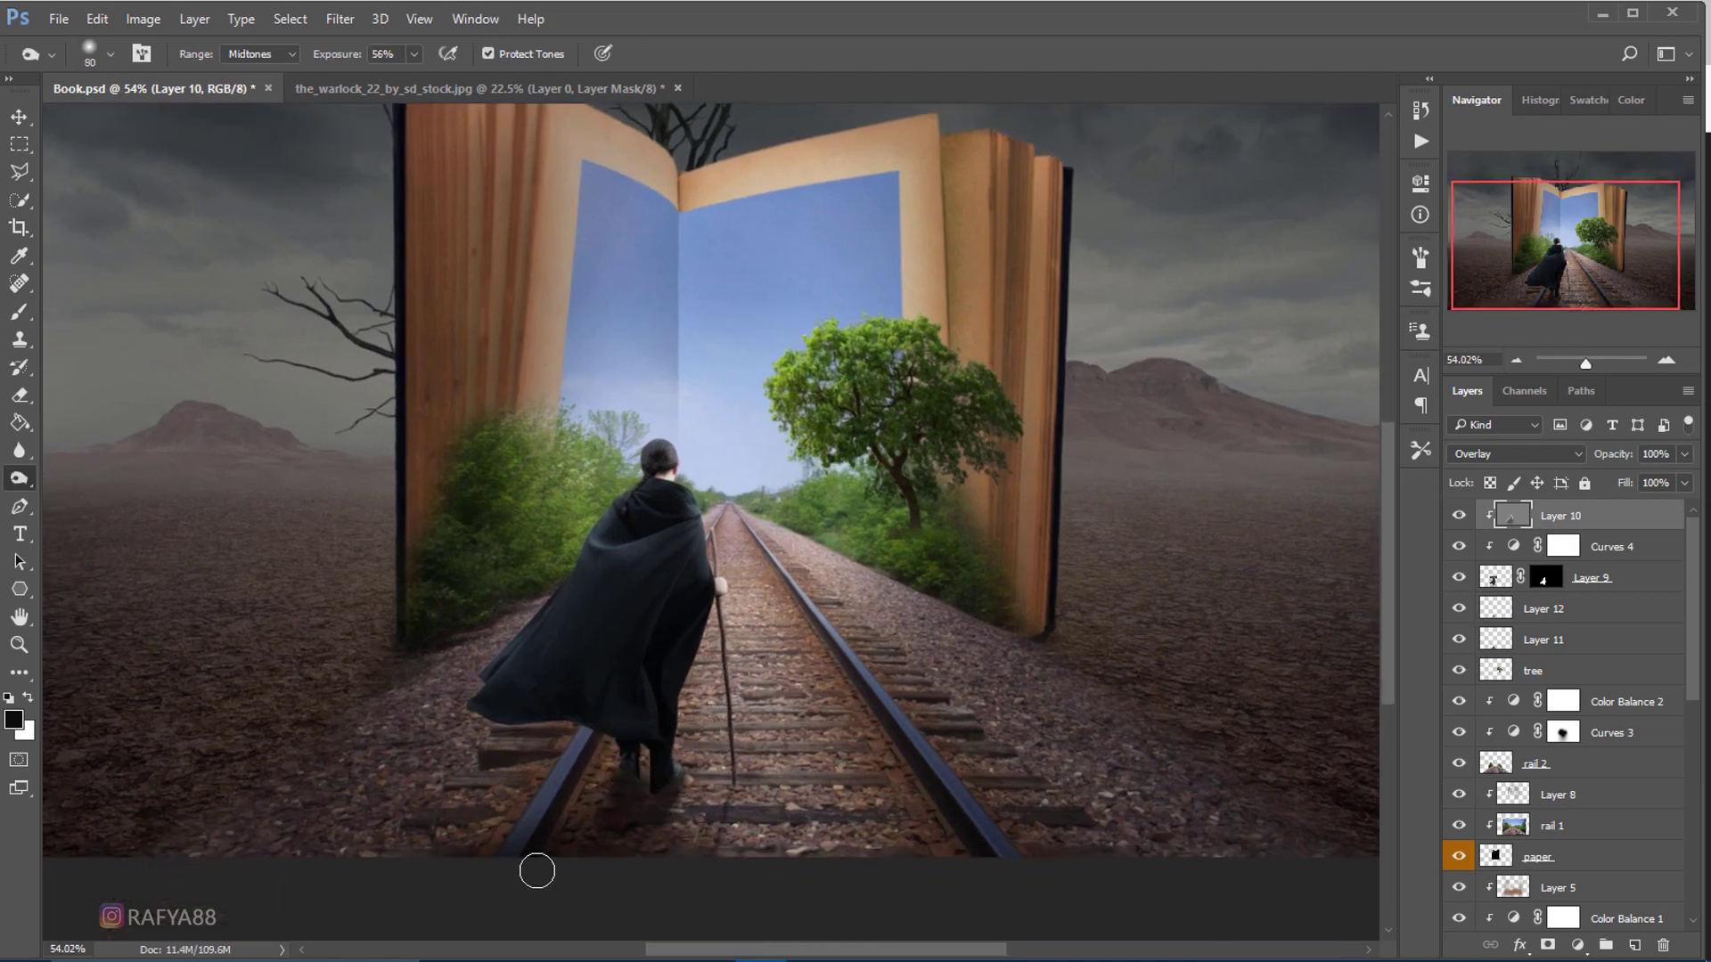
pyautogui.press('[')
pyautogui.scroll(-2, 716, 517)
pyautogui.scroll(-1, 717, 517)
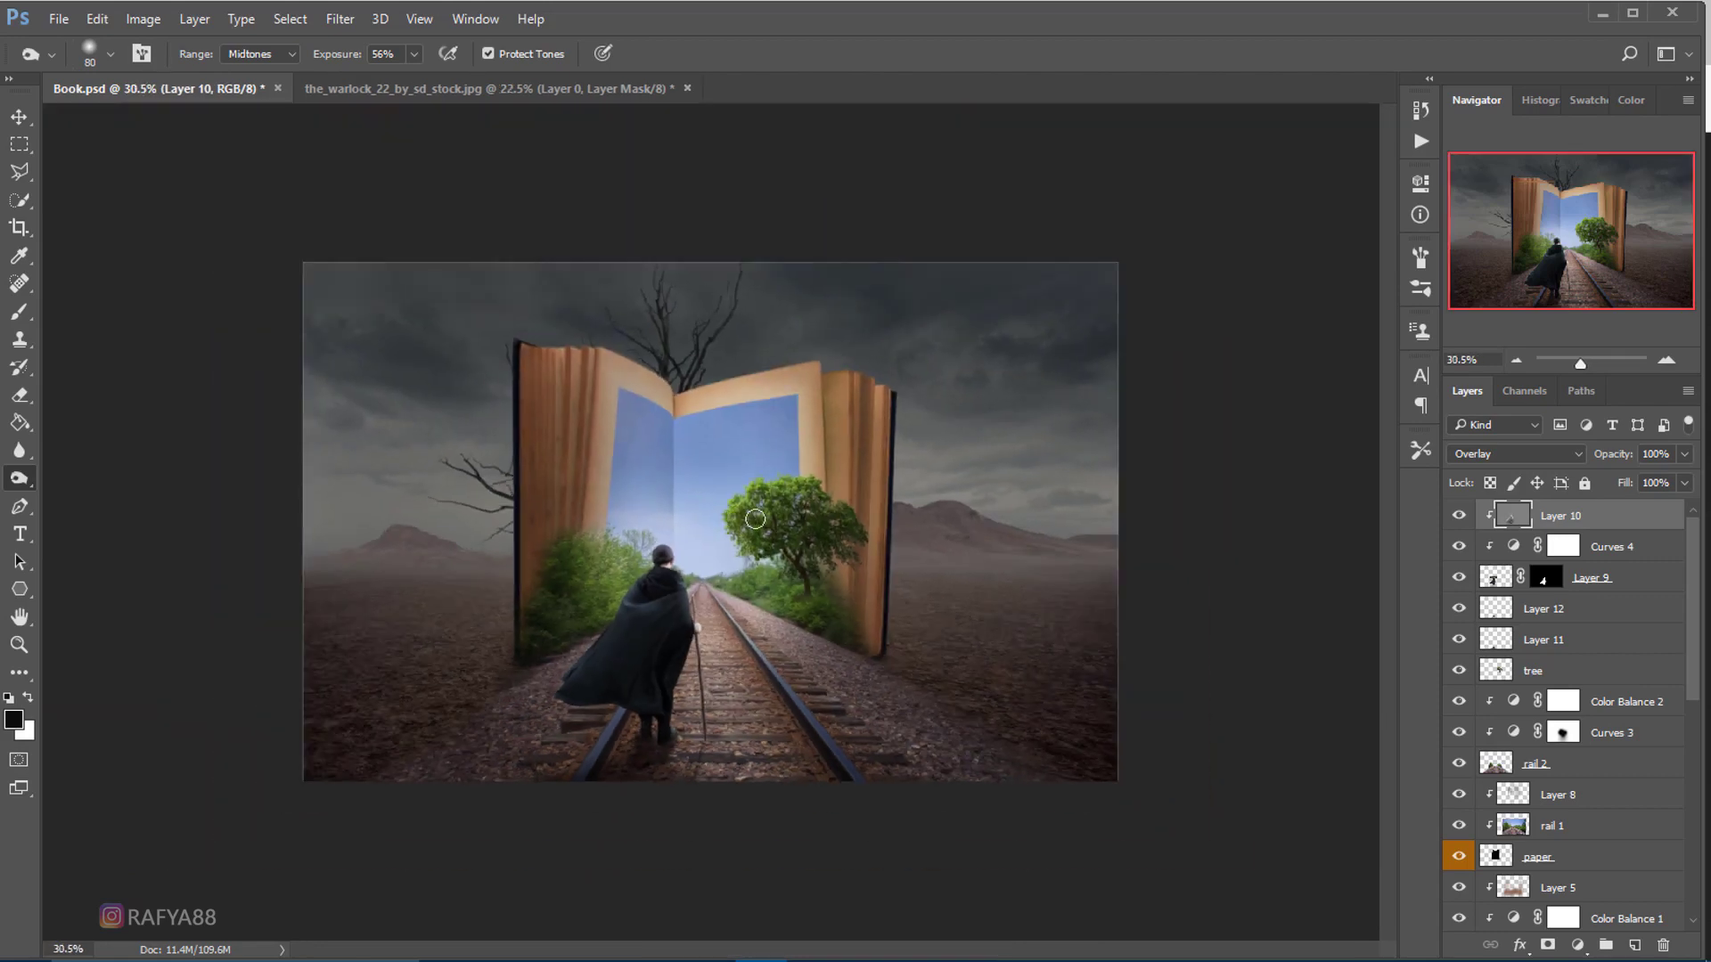
pyautogui.scroll(1, 759, 518)
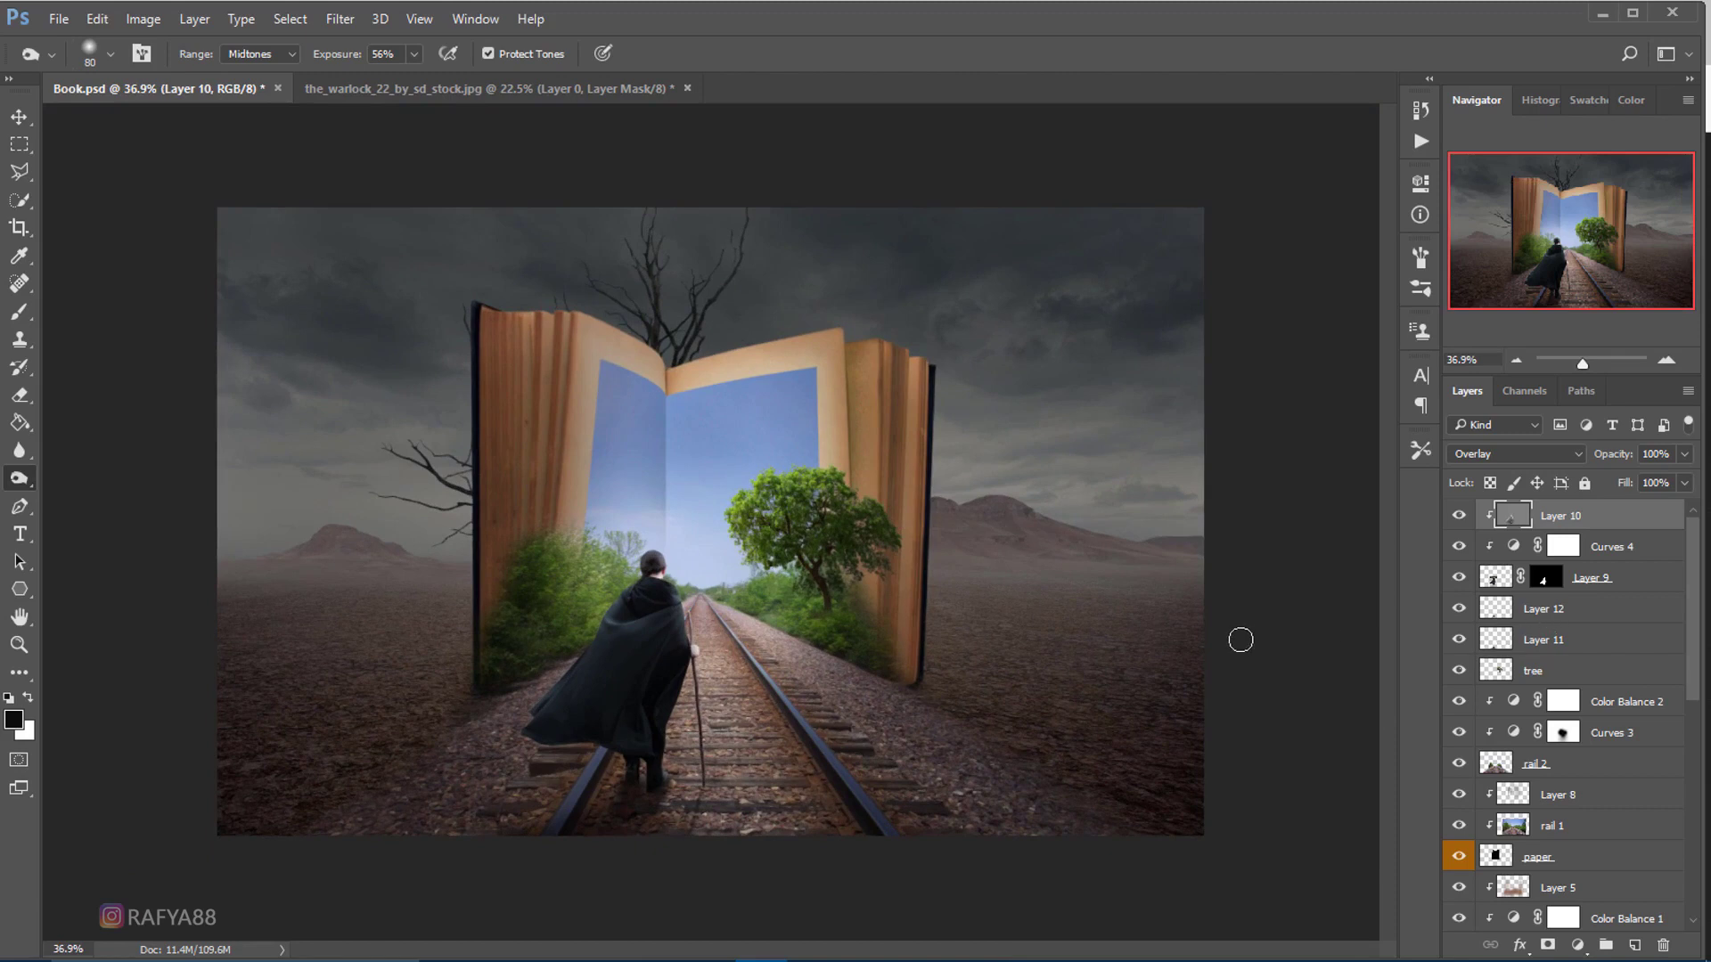
pyautogui.press(']')
pyautogui.press(']')
pyautogui.press(']')
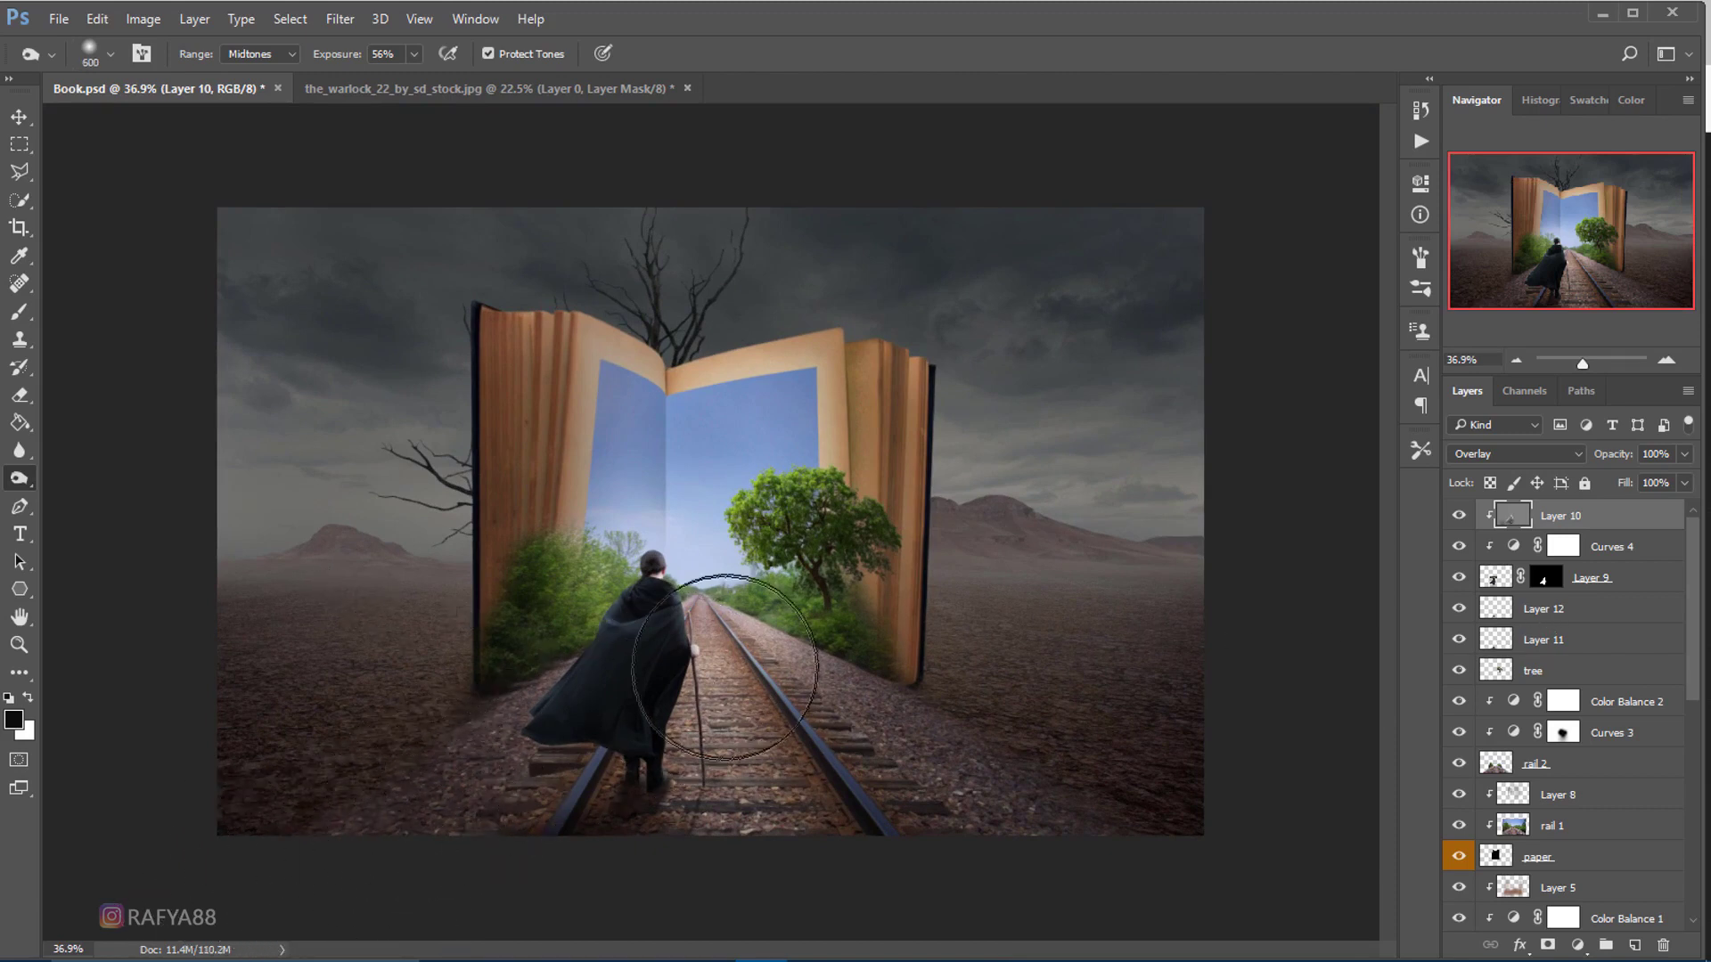
pyautogui.hotkey('ctrl', '-')
pyautogui.click(1583, 615)
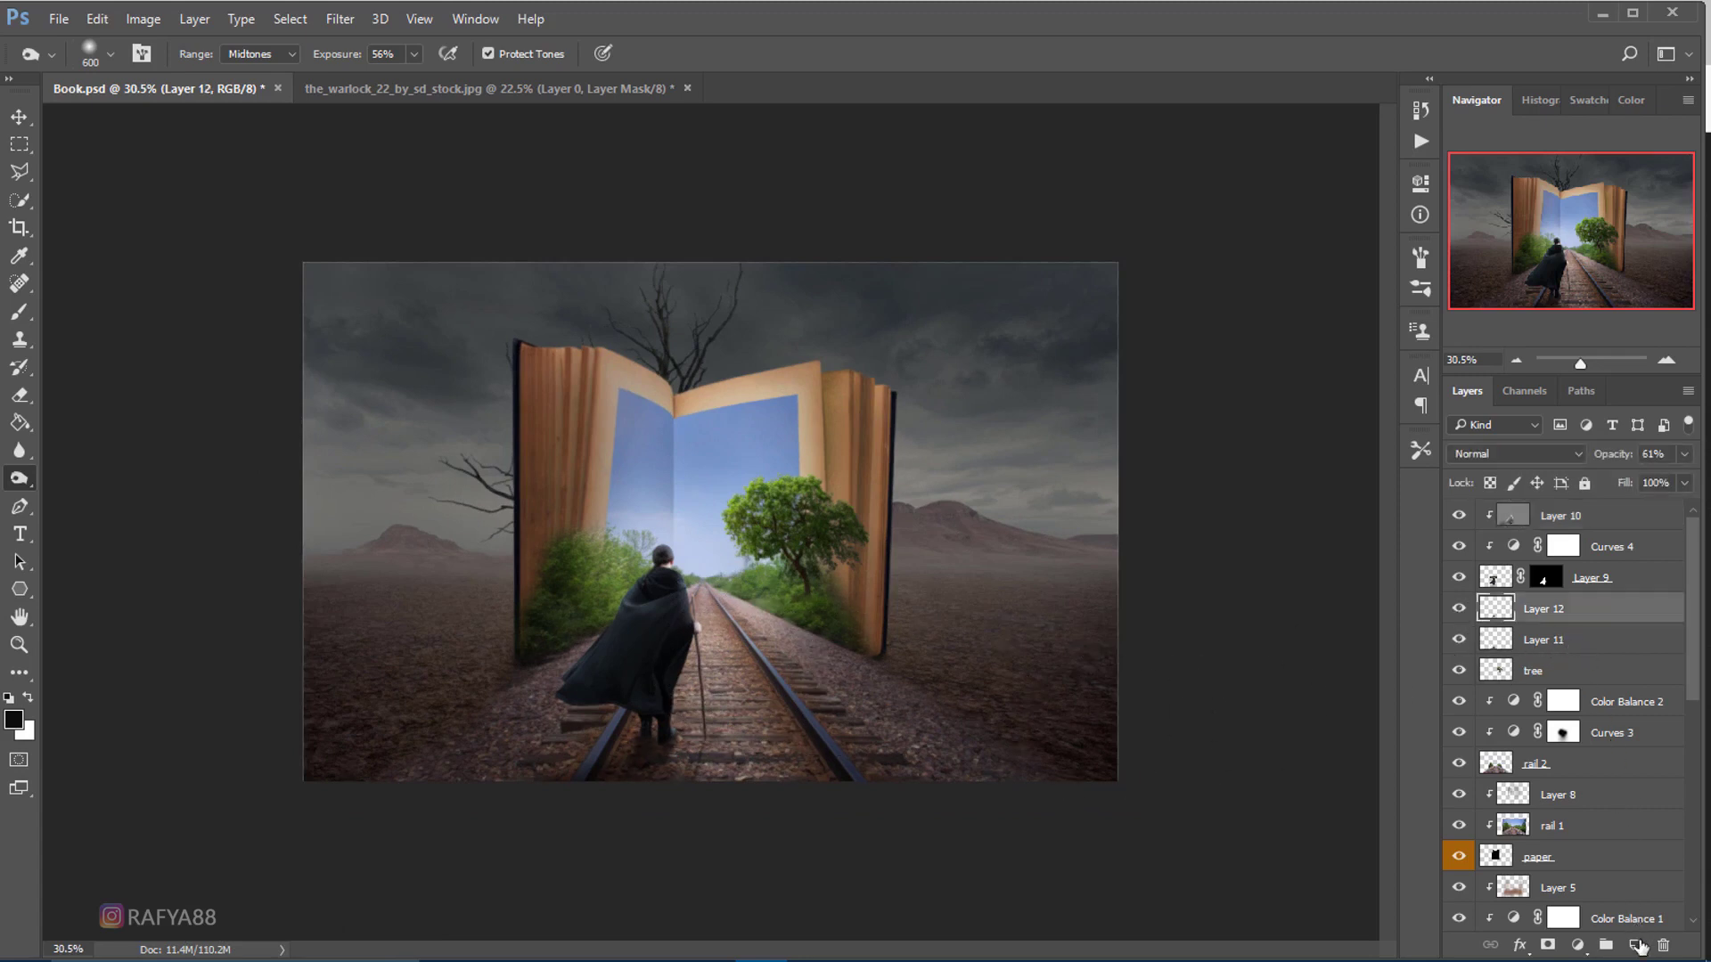
# - Add a new layer above Layer 12 and sample a brown from the rails with a large brush
pyautogui.click(1638, 946)
pyautogui.scroll(2, 630, 745)
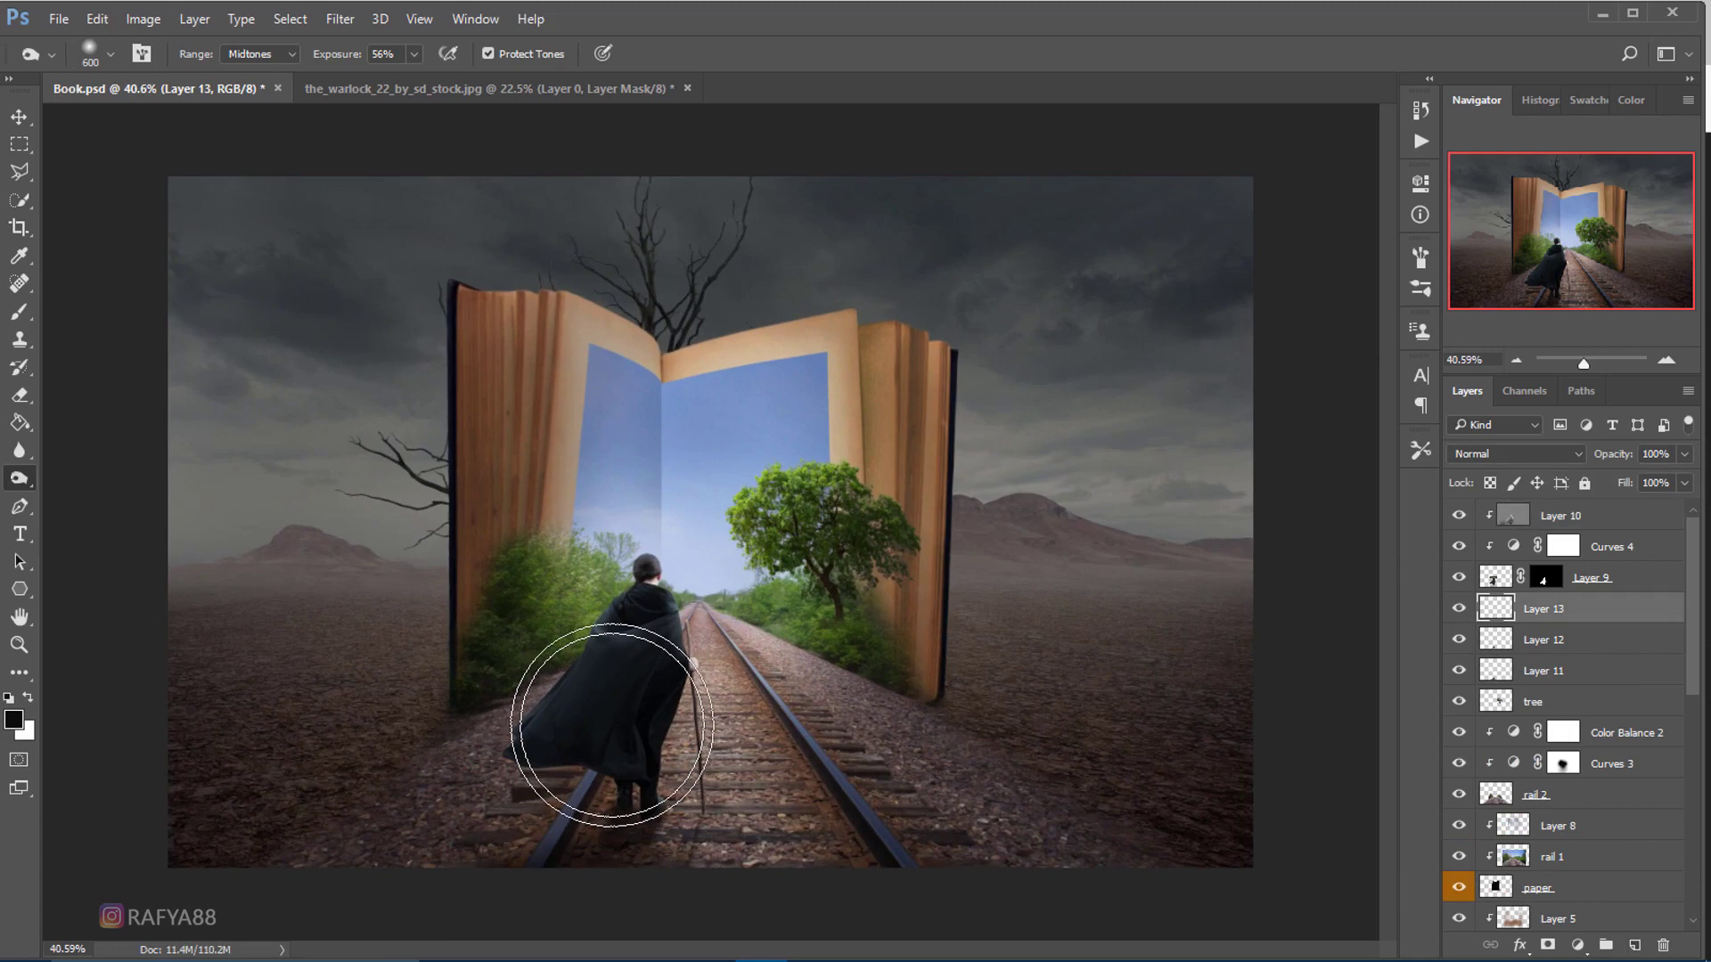
pyautogui.click(18, 311)
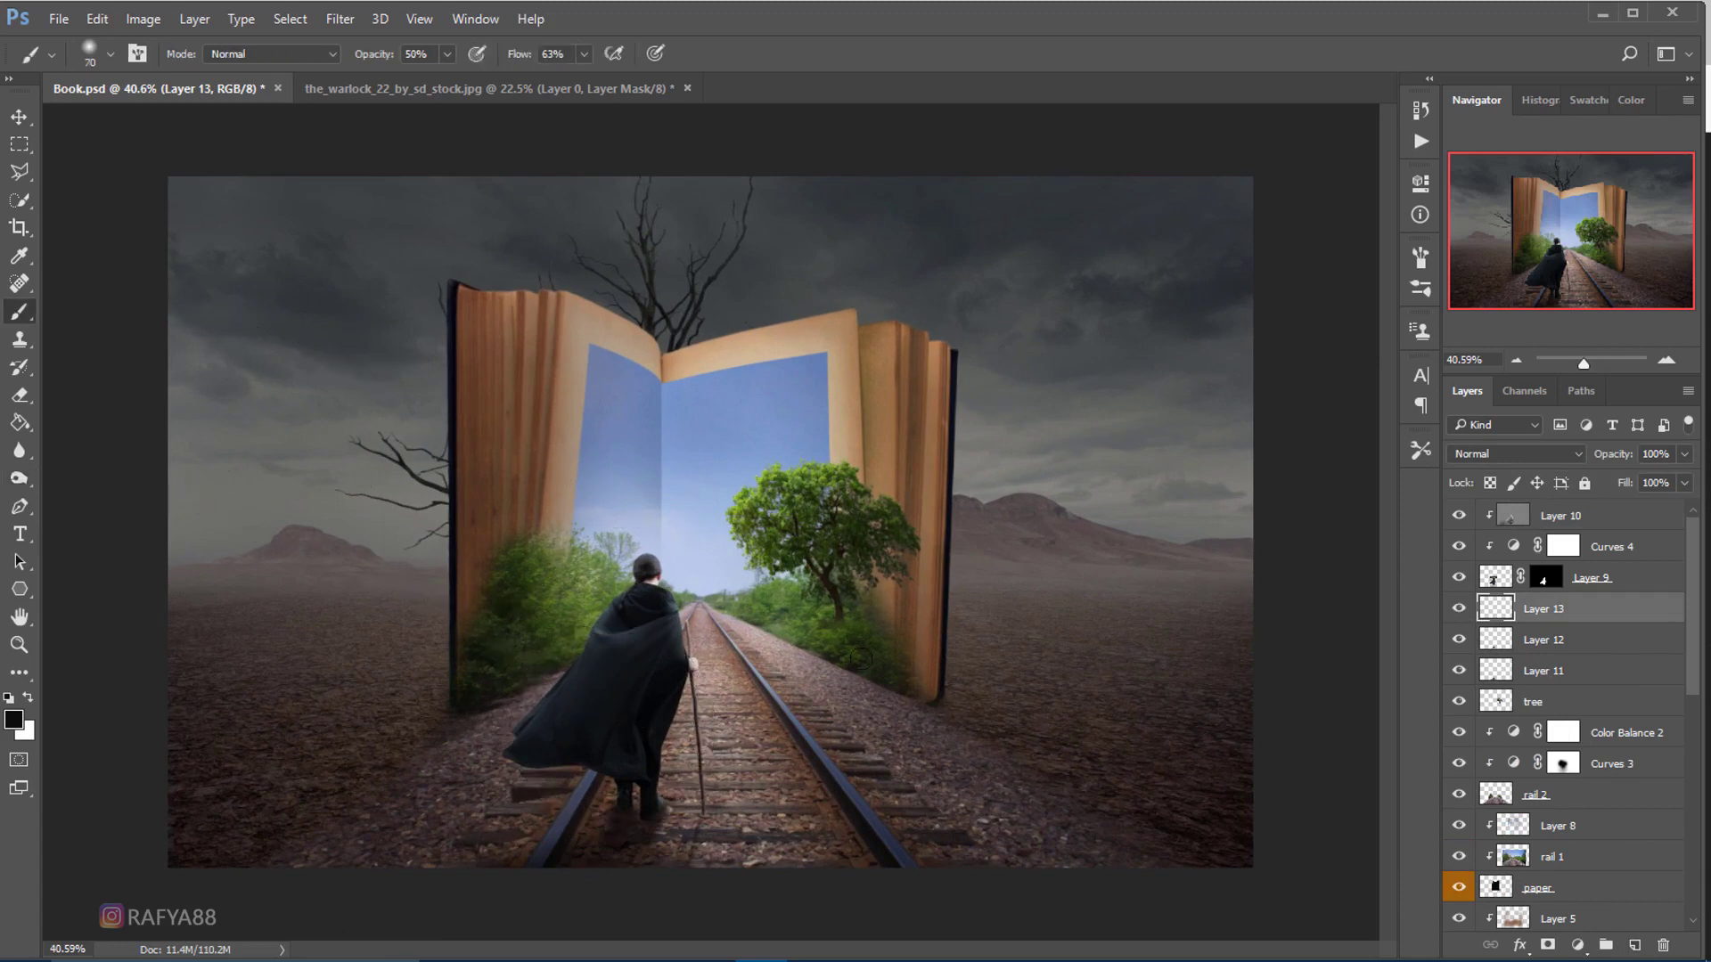
pyautogui.press(']')
pyautogui.press(']')
pyautogui.press(']')
pyautogui.keyDown('alt'); pyautogui.click(788, 710); pyautogui.keyUp('alt')
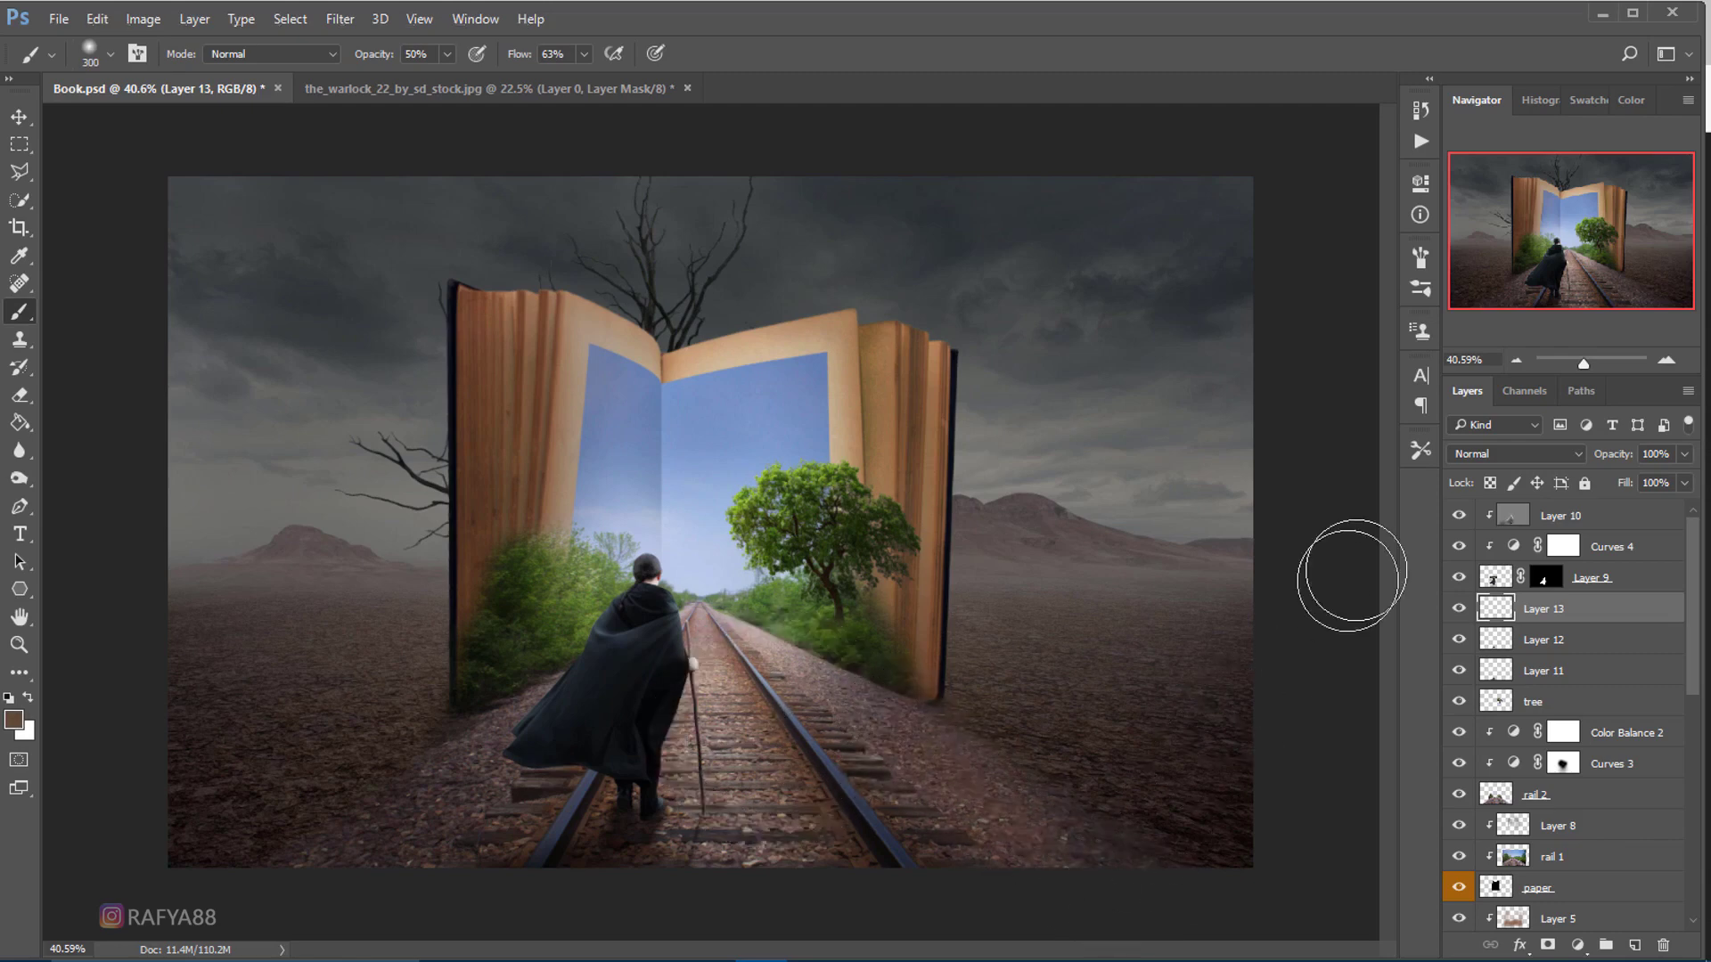
# - Set Layer 13 to Multiply and brush brown over the ground around the rails, figure and book
pyautogui.click(1509, 455)
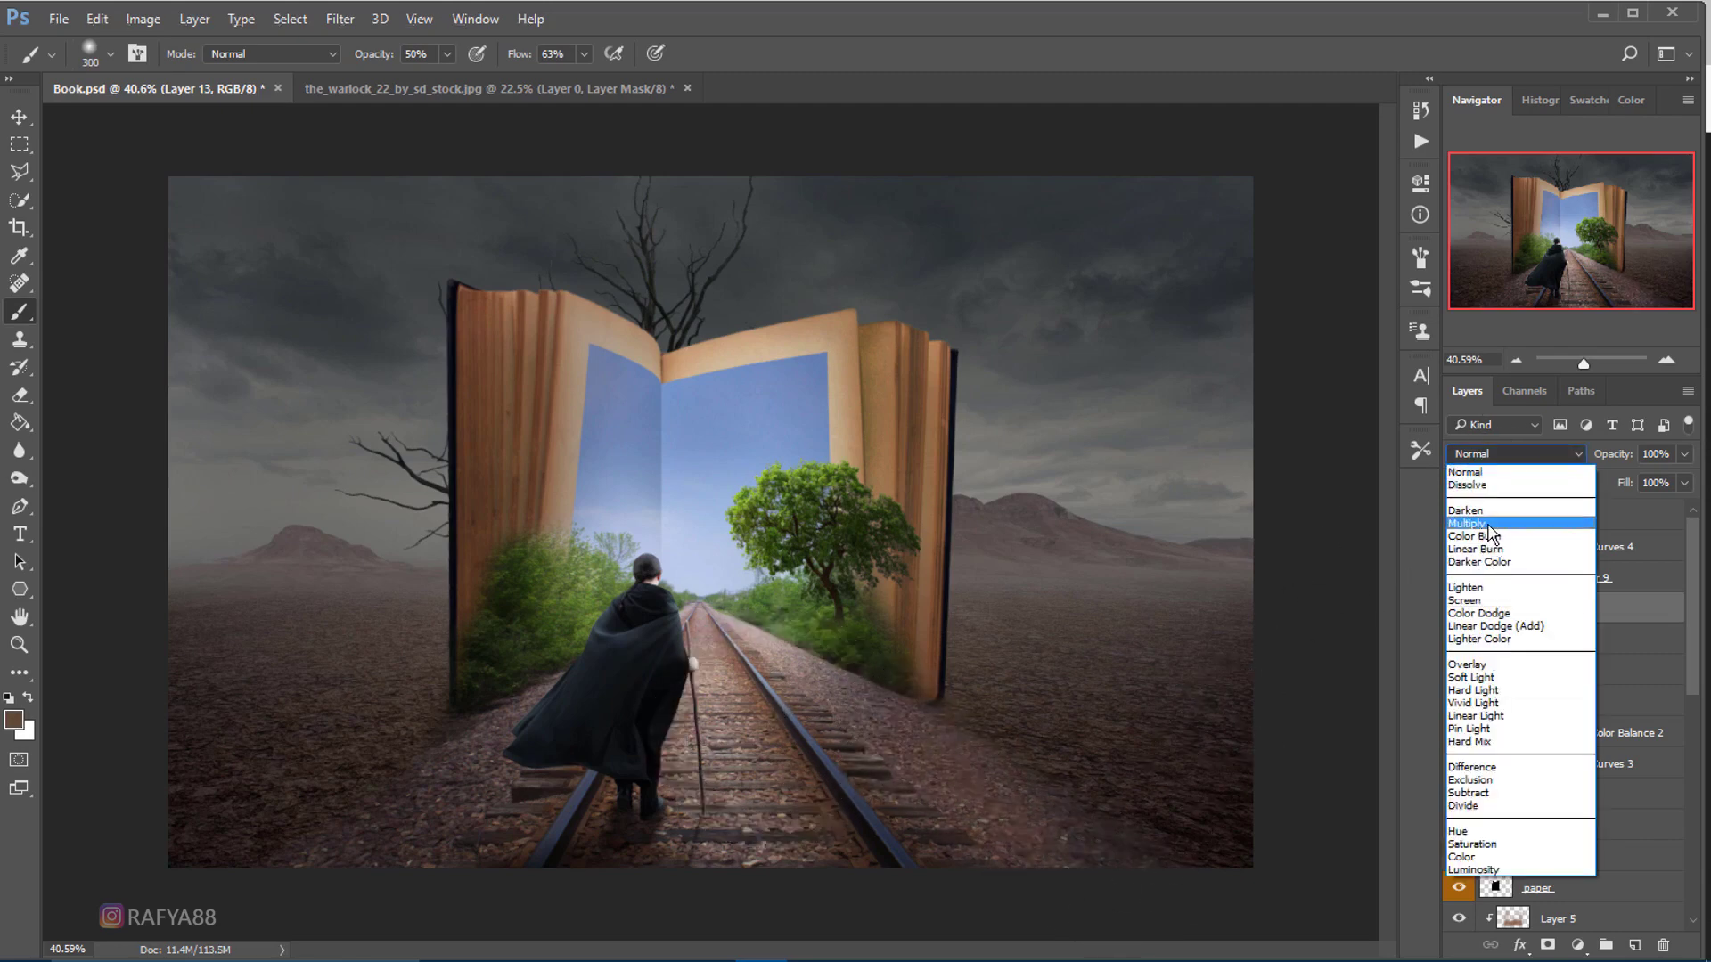
pyautogui.click(1469, 523)
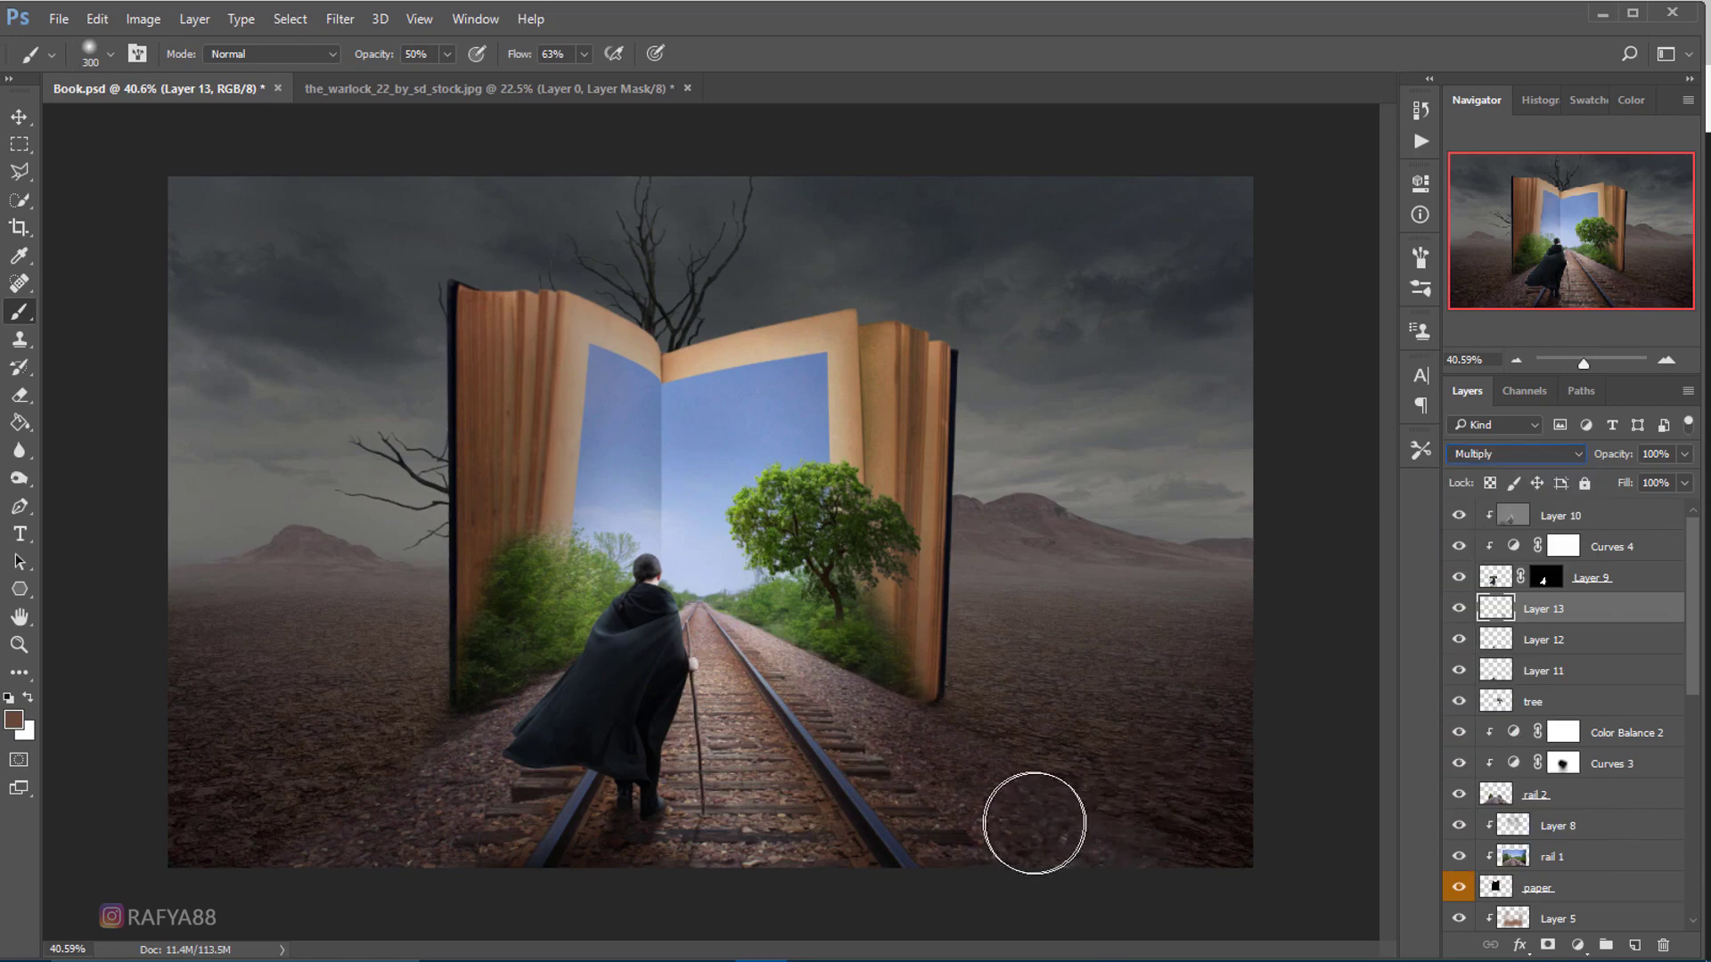
pyautogui.press(']')
pyautogui.press(']')
pyautogui.press(']')
pyautogui.moveTo(1108, 886); pyautogui.dragTo(1079, 843)
pyautogui.press('[')
pyautogui.press('[')
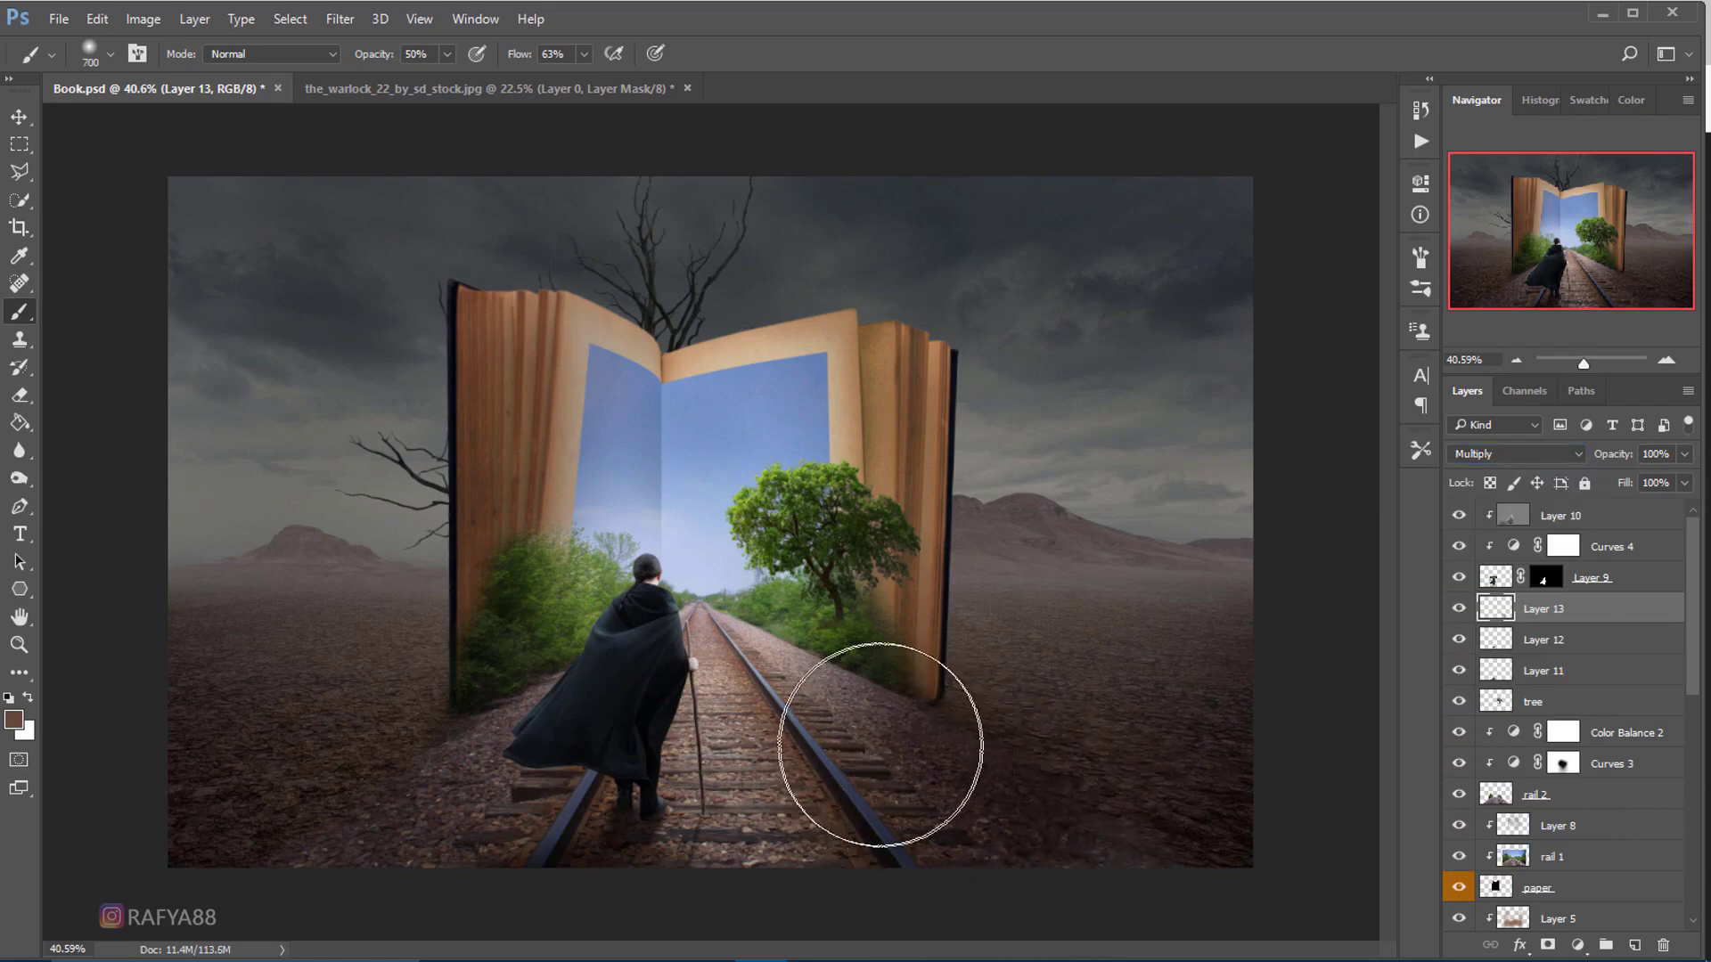
pyautogui.moveTo(886, 757); pyautogui.dragTo(900, 776)
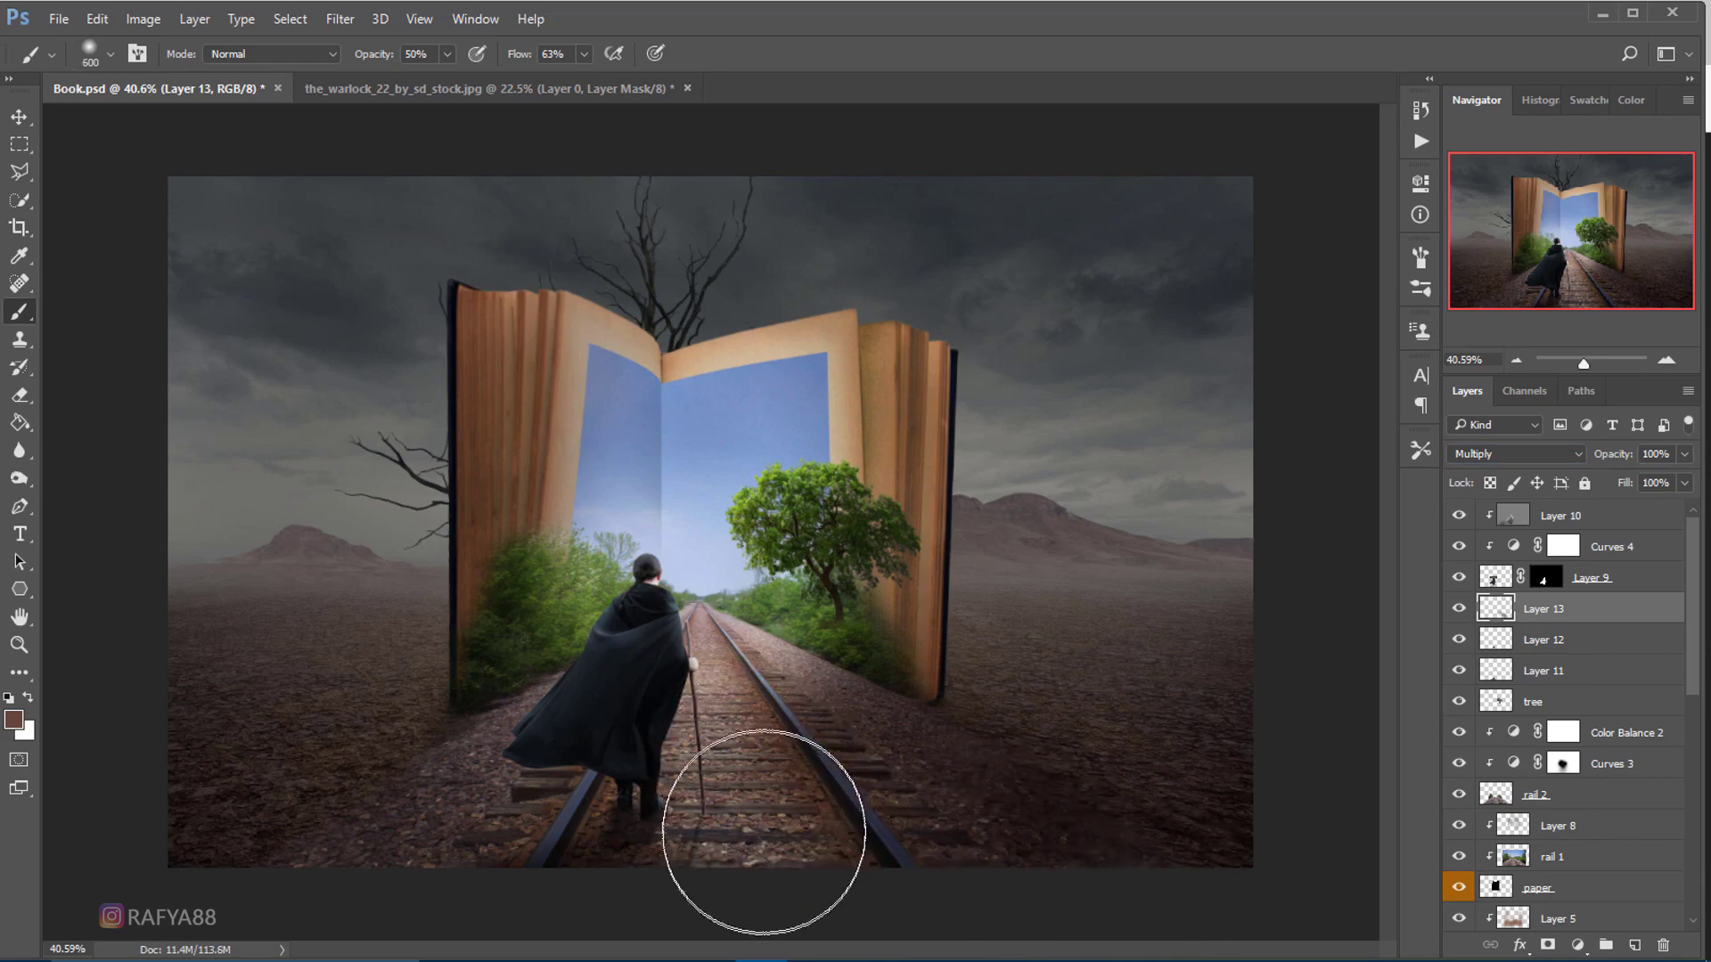
pyautogui.press(']')
pyautogui.press(']')
pyautogui.moveTo(485, 778); pyautogui.dragTo(453, 780)
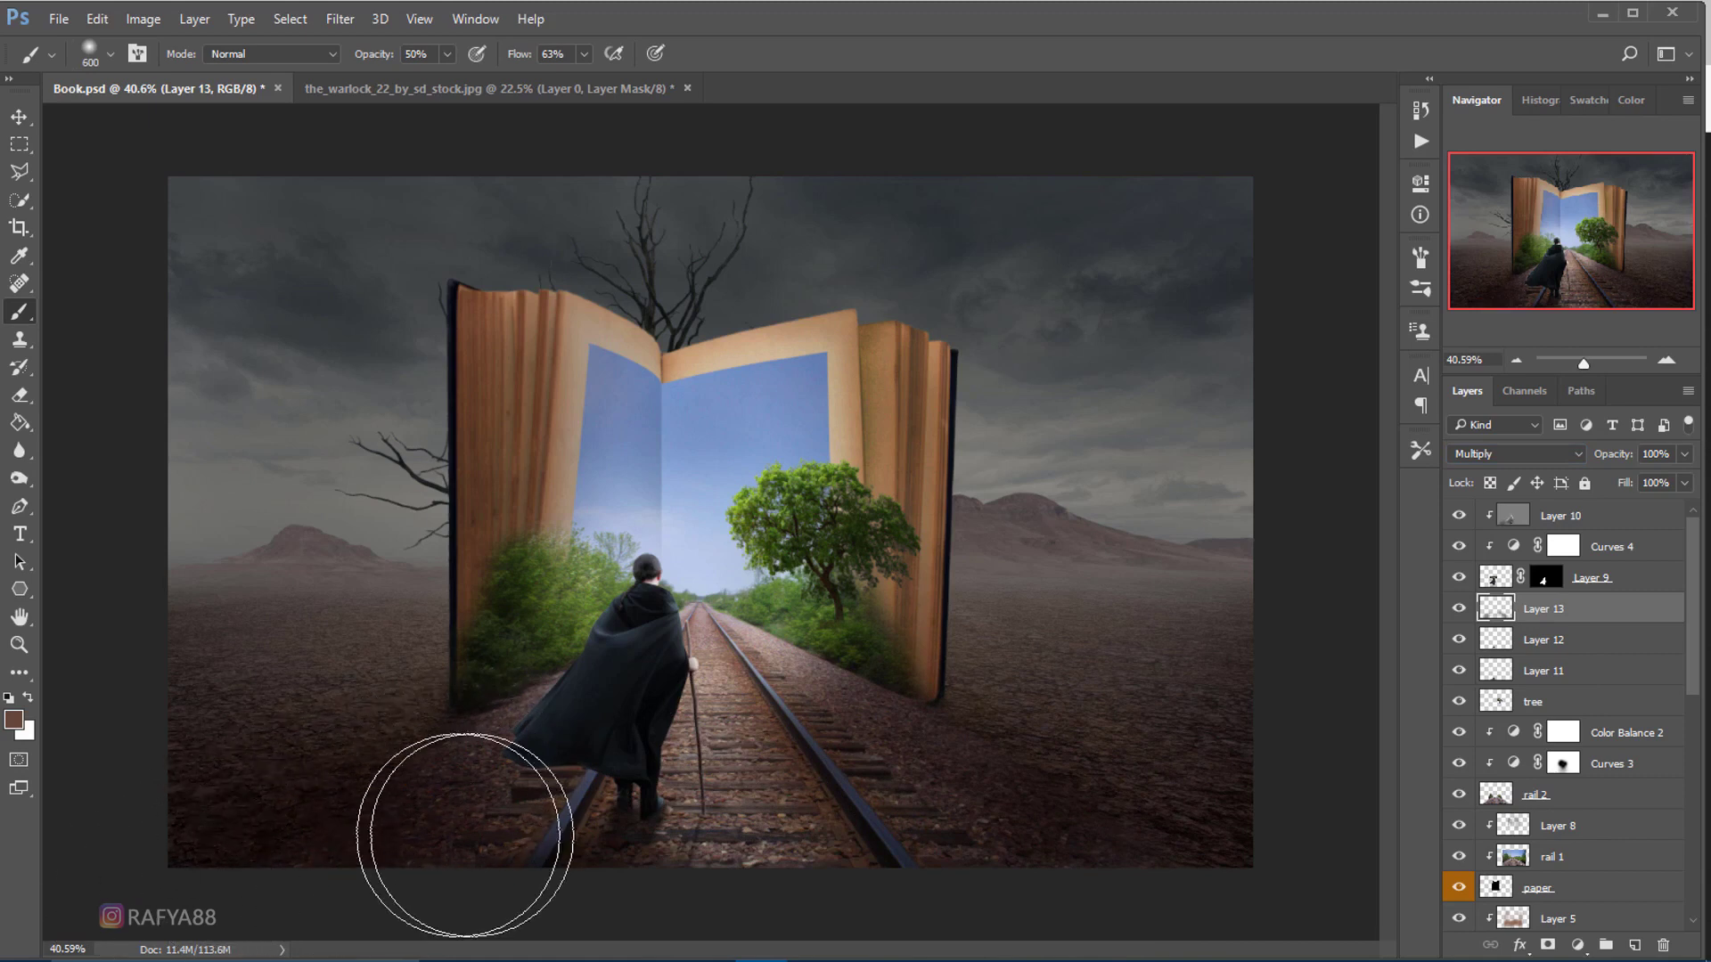
pyautogui.moveTo(1040, 784)
pyautogui.mouseDown()
pyautogui.moveTo(1240, 843)
pyautogui.moveTo(1050, 725)
pyautogui.mouseUp()
# - Lower Layer 13's opacity to 71% and toggle Layers 10 and 13 to compare
pyautogui.press(']')
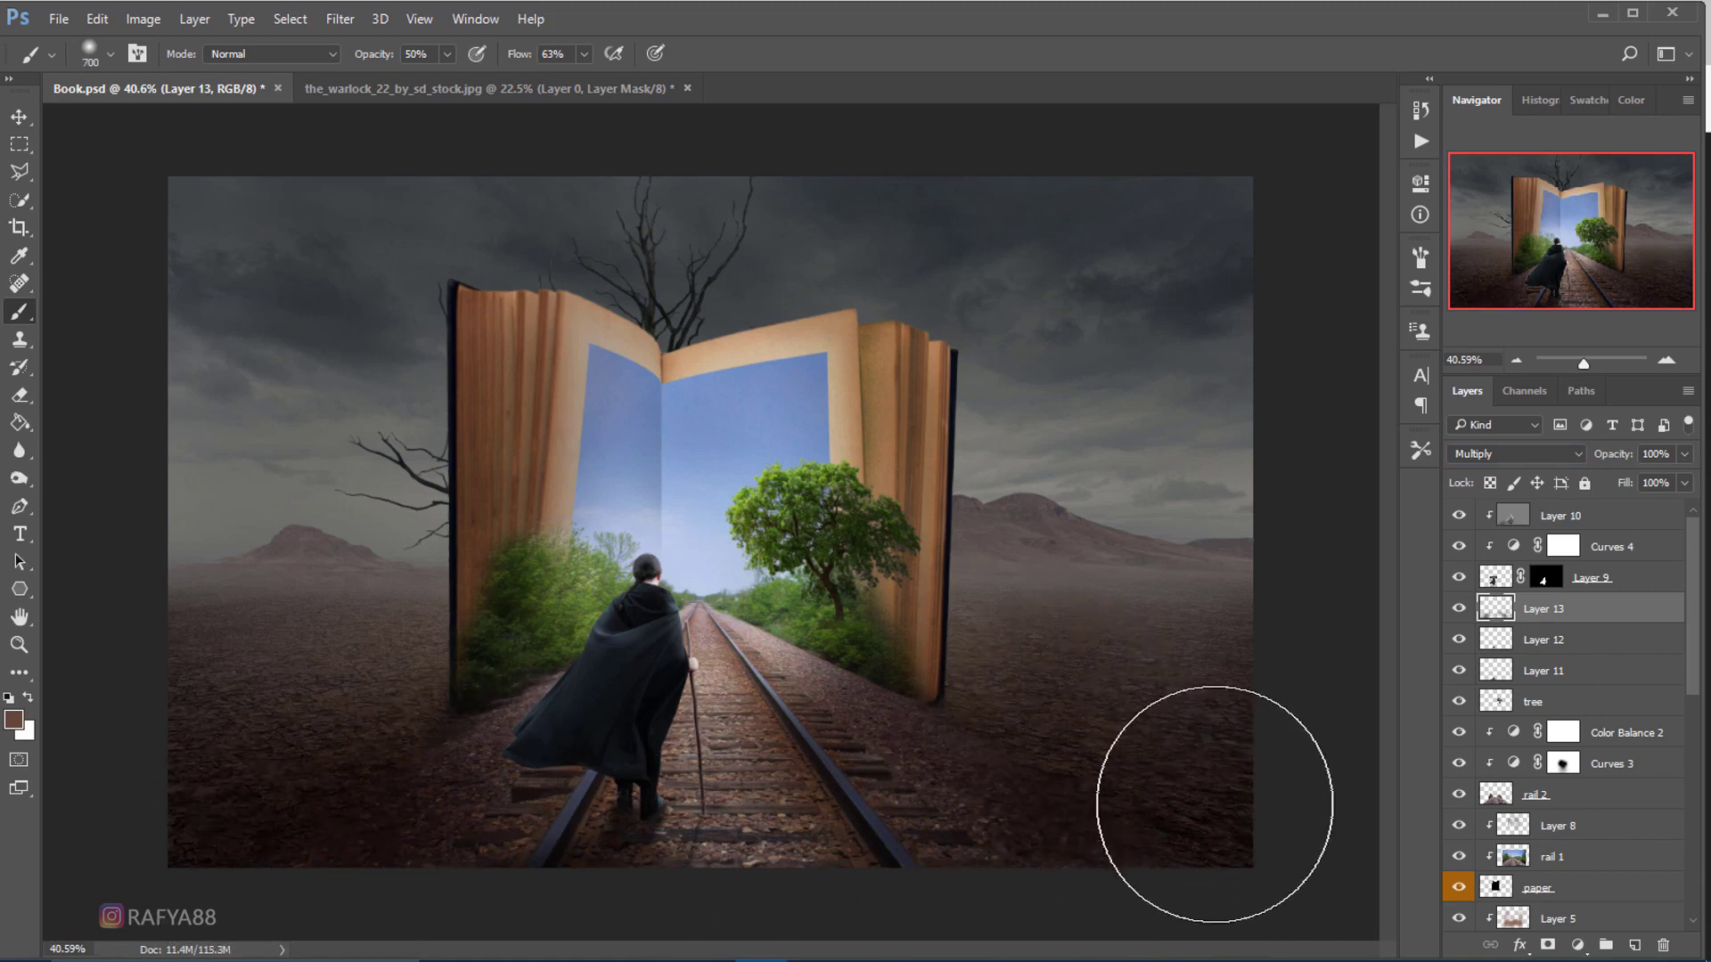
pyautogui.moveTo(1616, 456); pyautogui.dragTo(1573, 455)
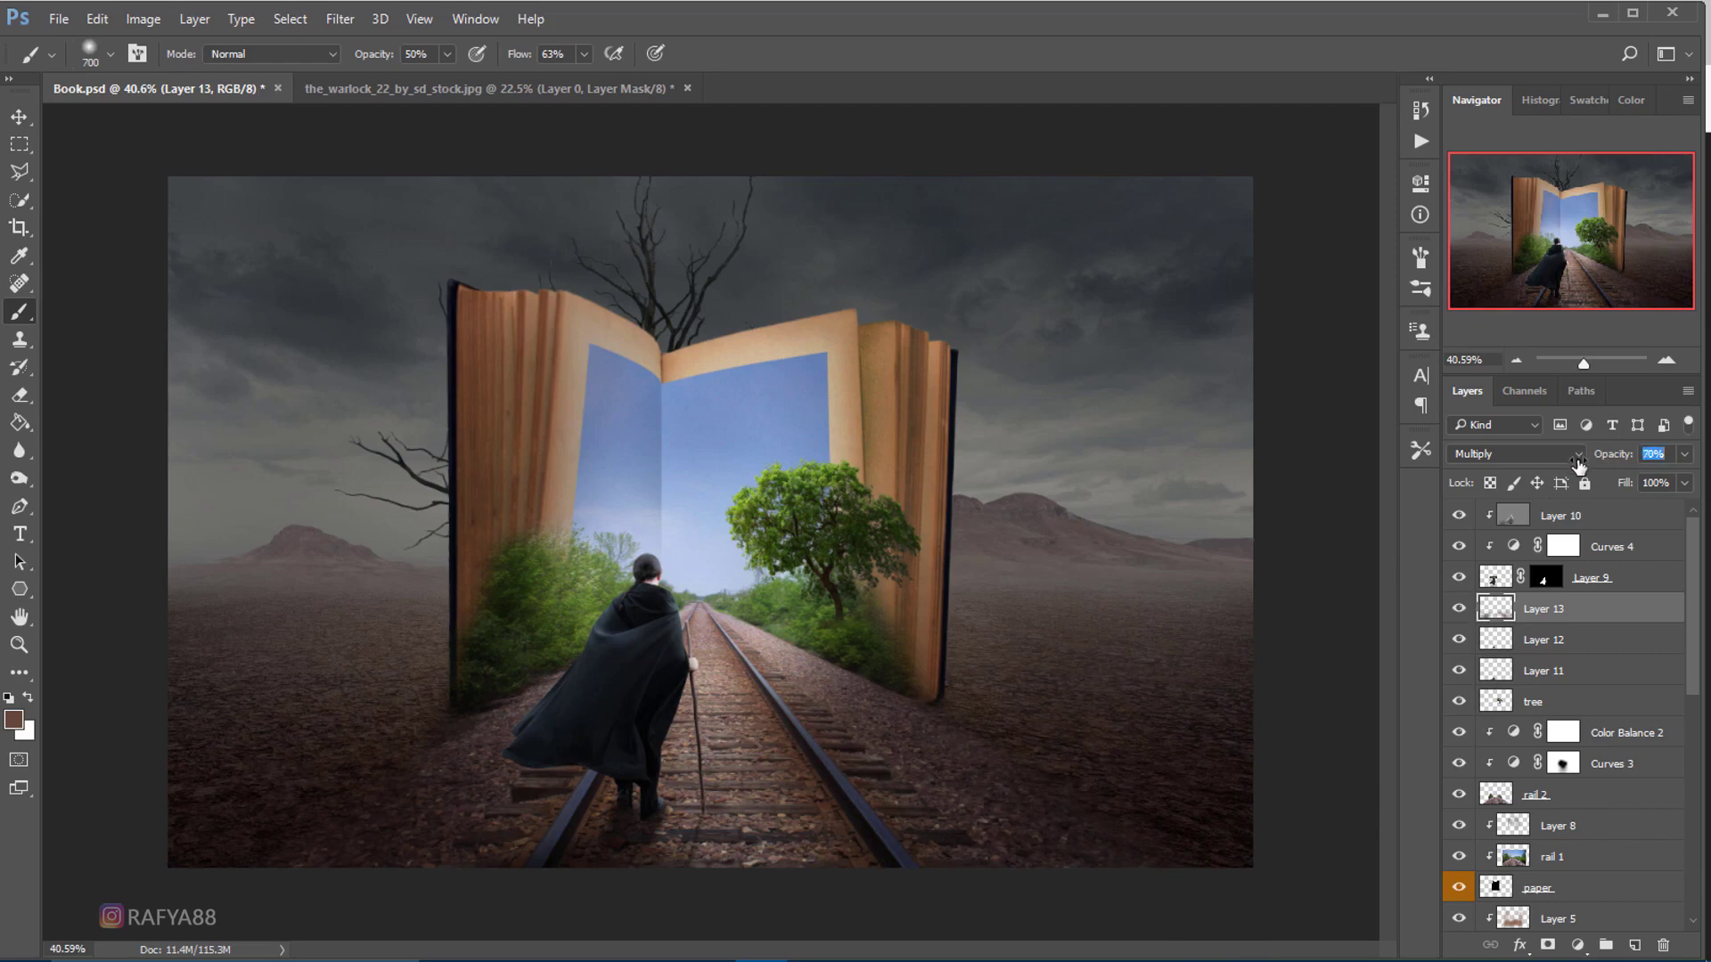
pyautogui.click(1458, 517)
pyautogui.click(1459, 517)
pyautogui.click(1458, 611)
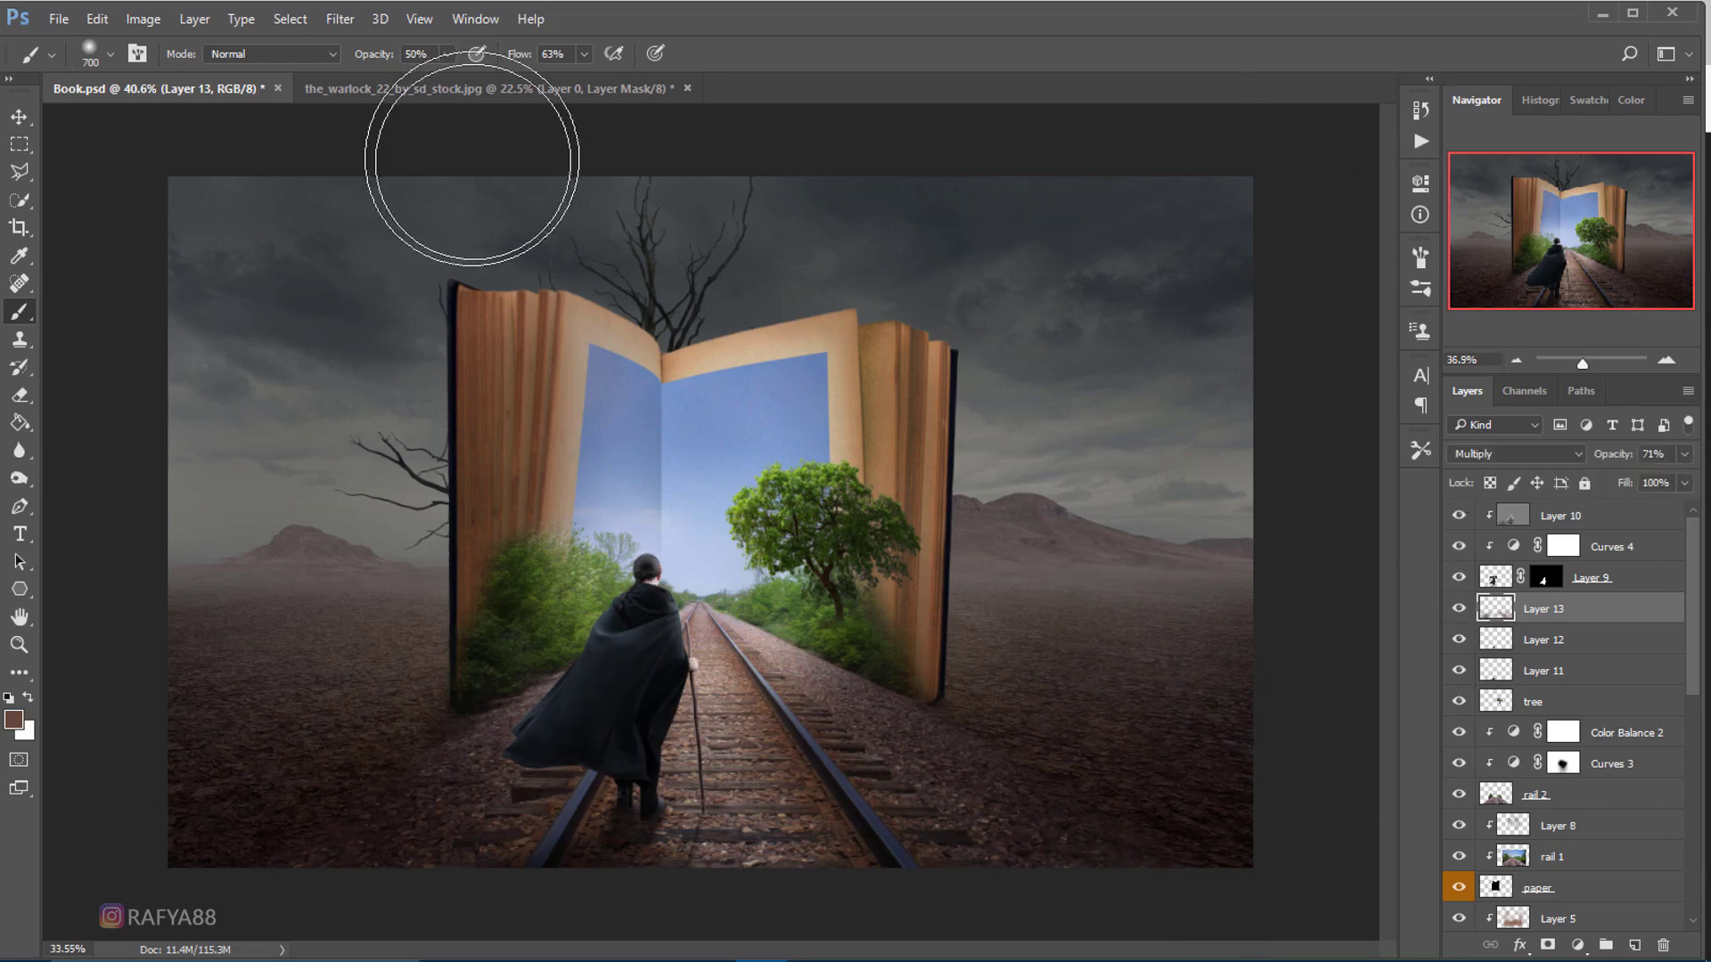
pyautogui.scroll(-5, 687, 306)
pyautogui.scroll(-3, 841, 439)
pyautogui.scroll(-2, 919, 442)
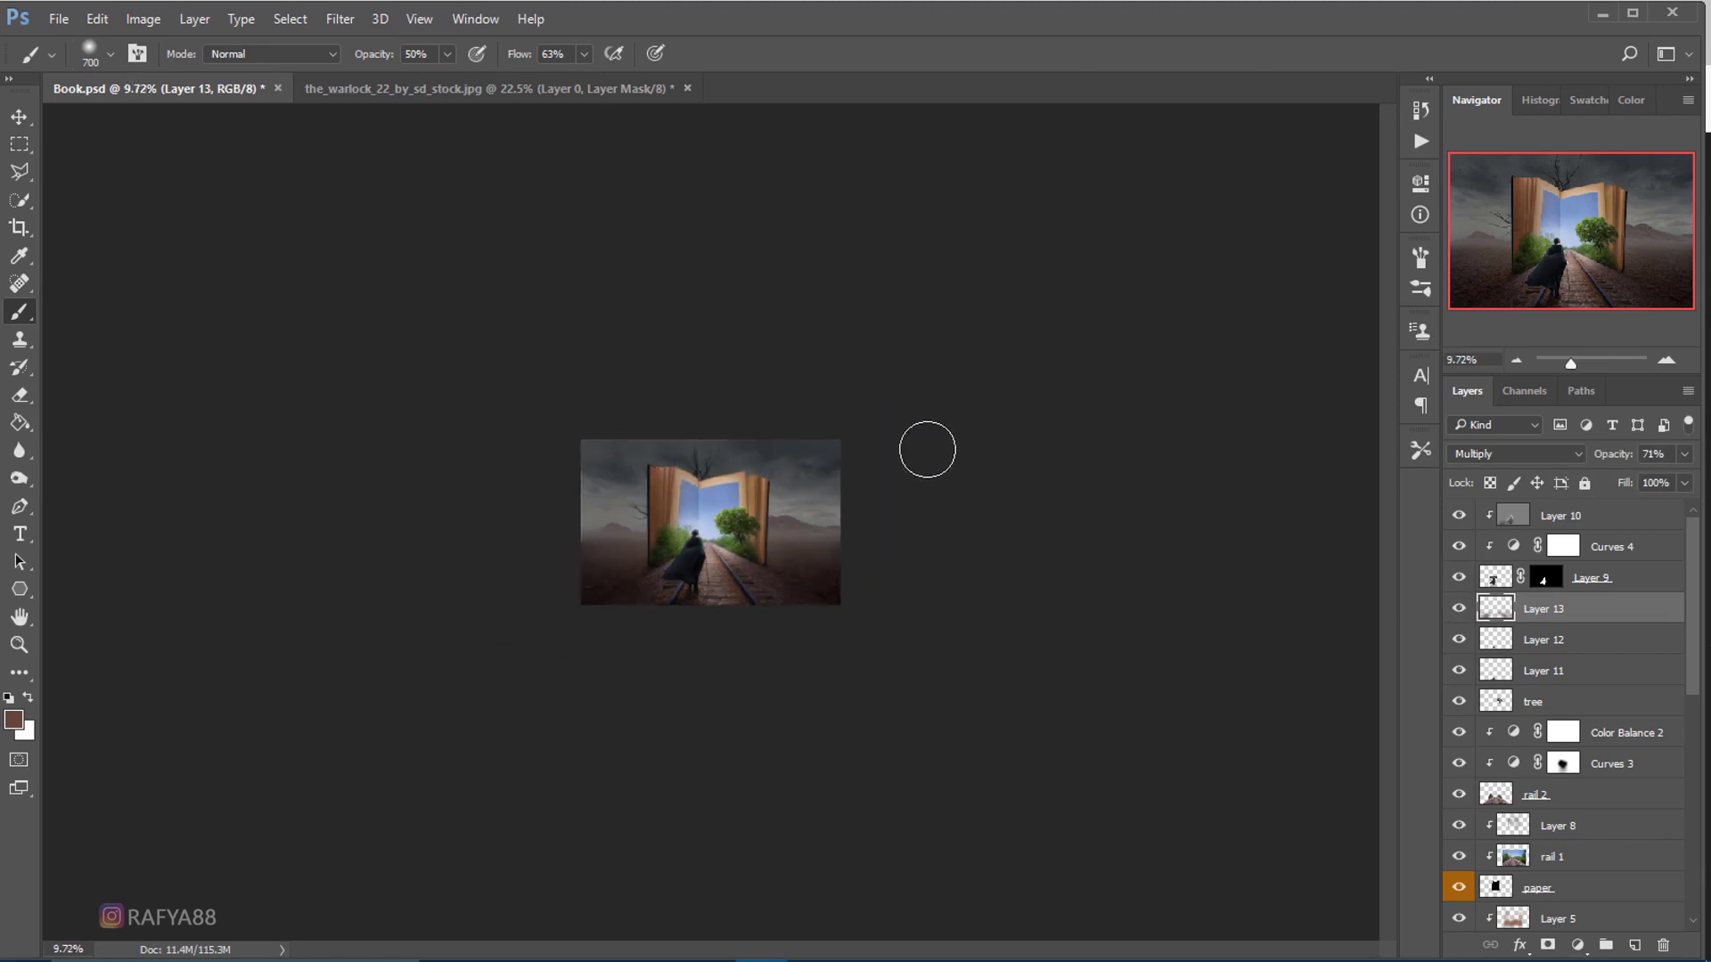
pyautogui.scroll(2, 902, 478)
pyautogui.scroll(1, 921, 474)
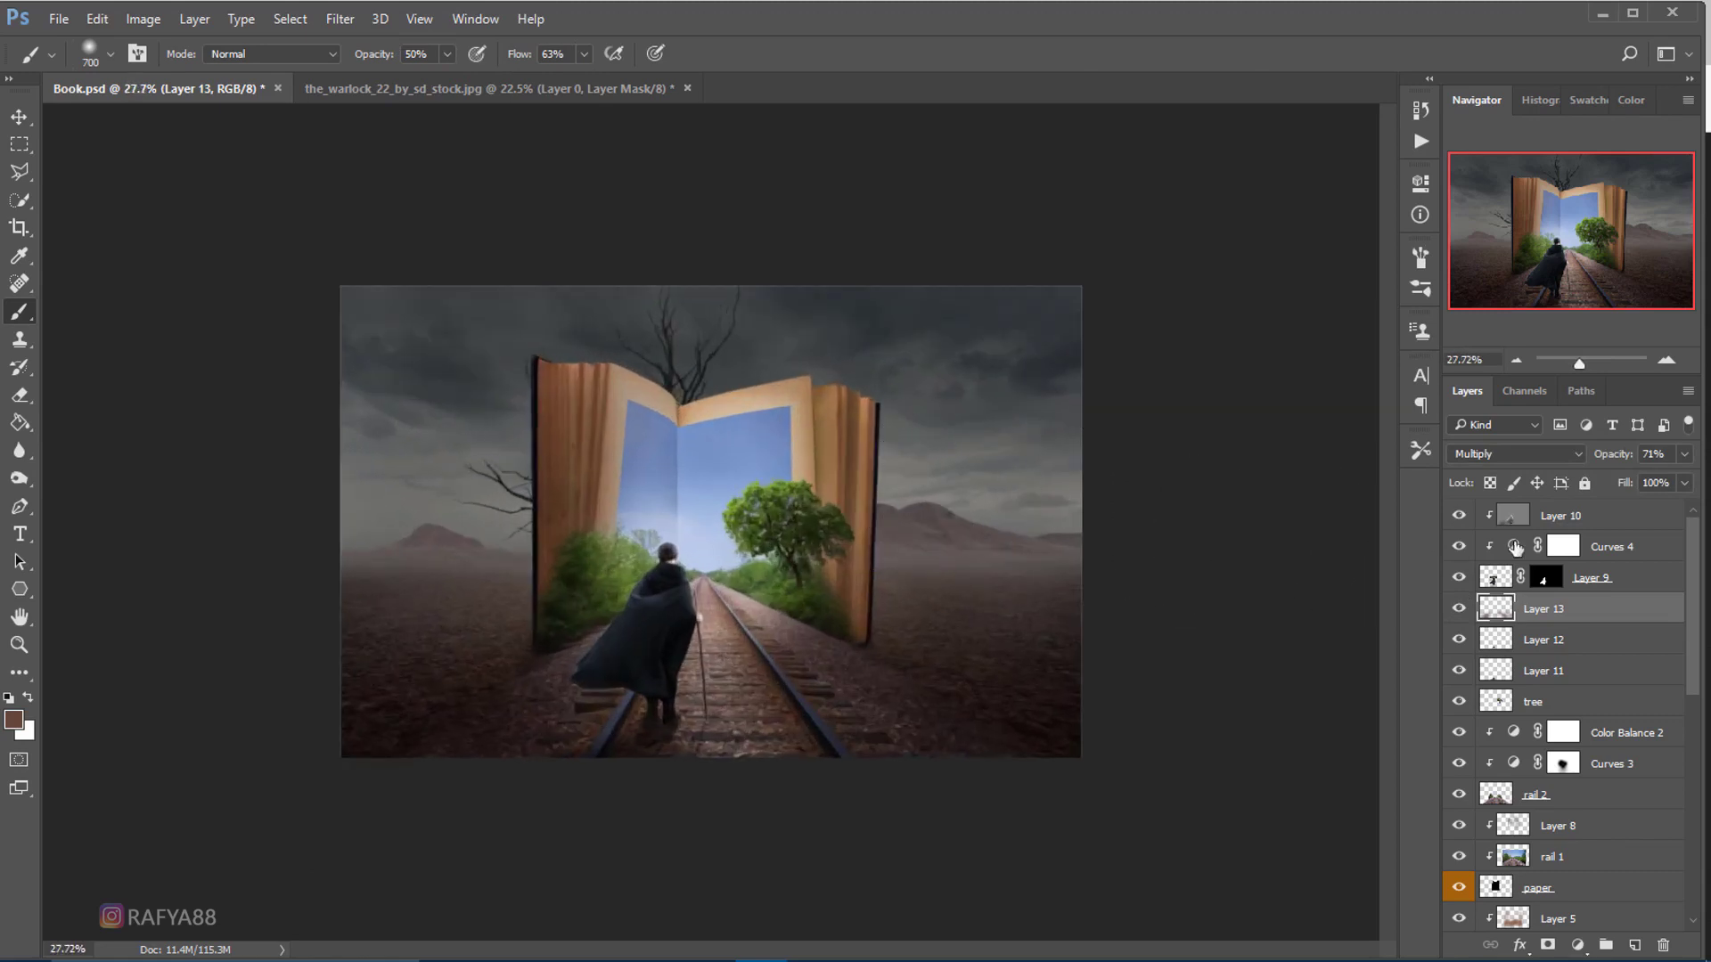
# - Add a near-black Solid Color fill layer above Layer 10 and lower its opacity
pyautogui.click(1567, 517)
pyautogui.click(1578, 945)
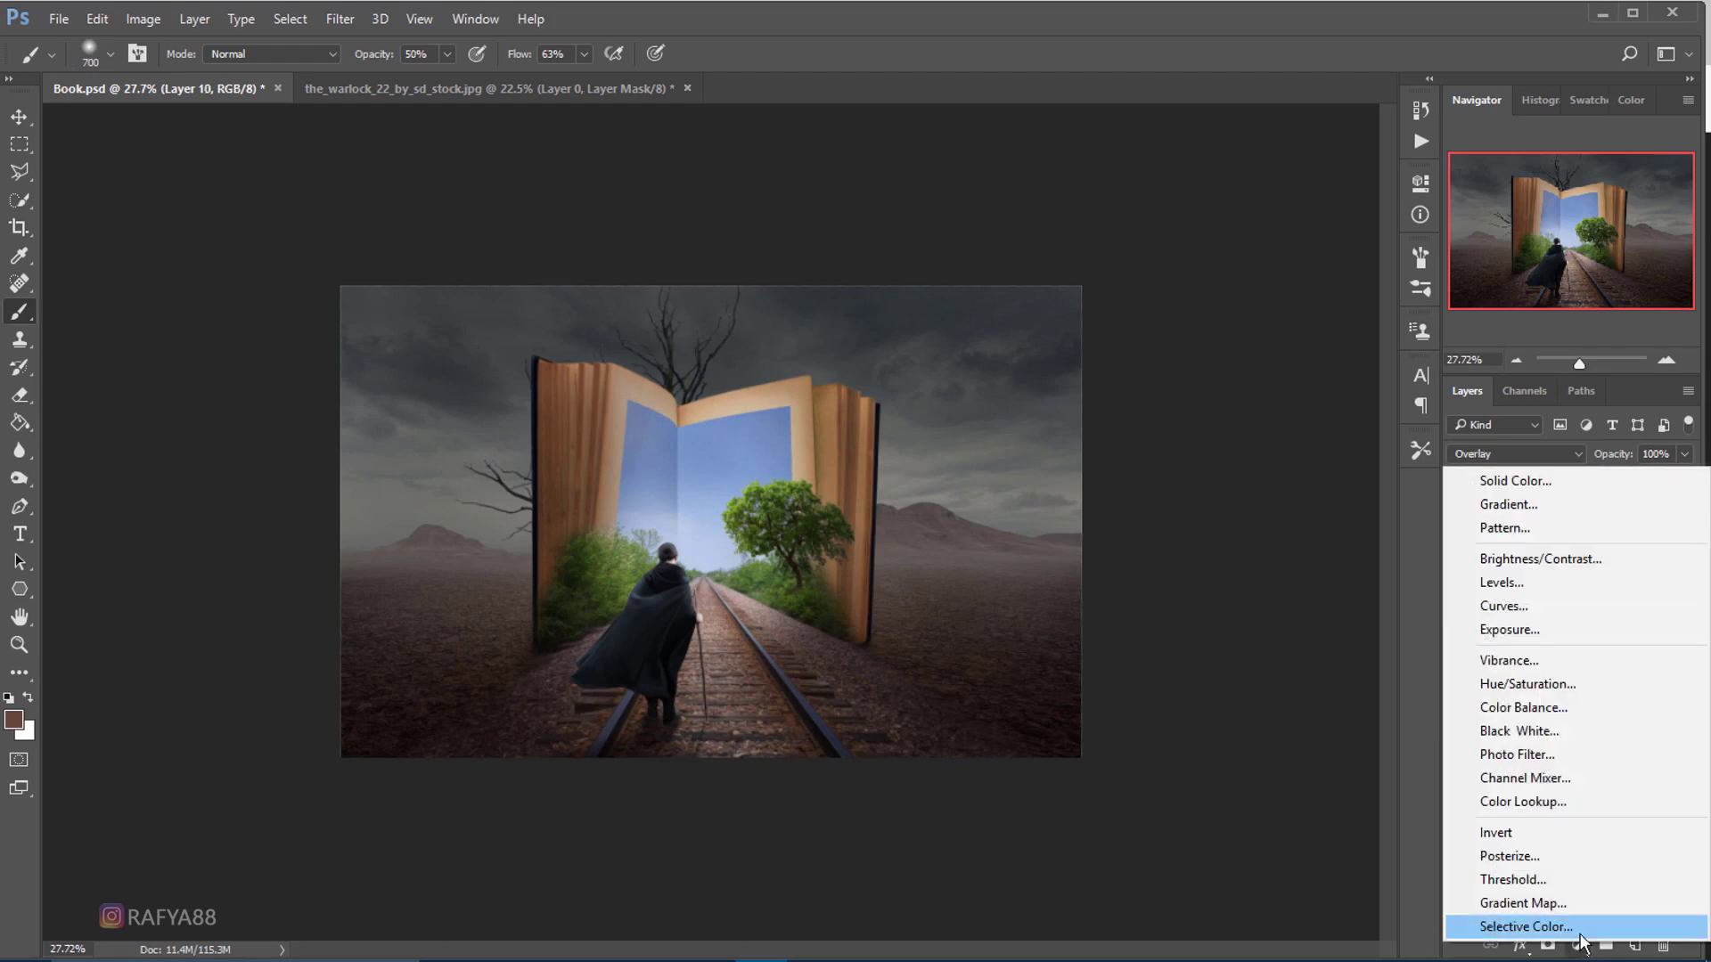
pyautogui.click(1515, 480)
pyautogui.moveTo(1103, 753); pyautogui.dragTo(1094, 778)
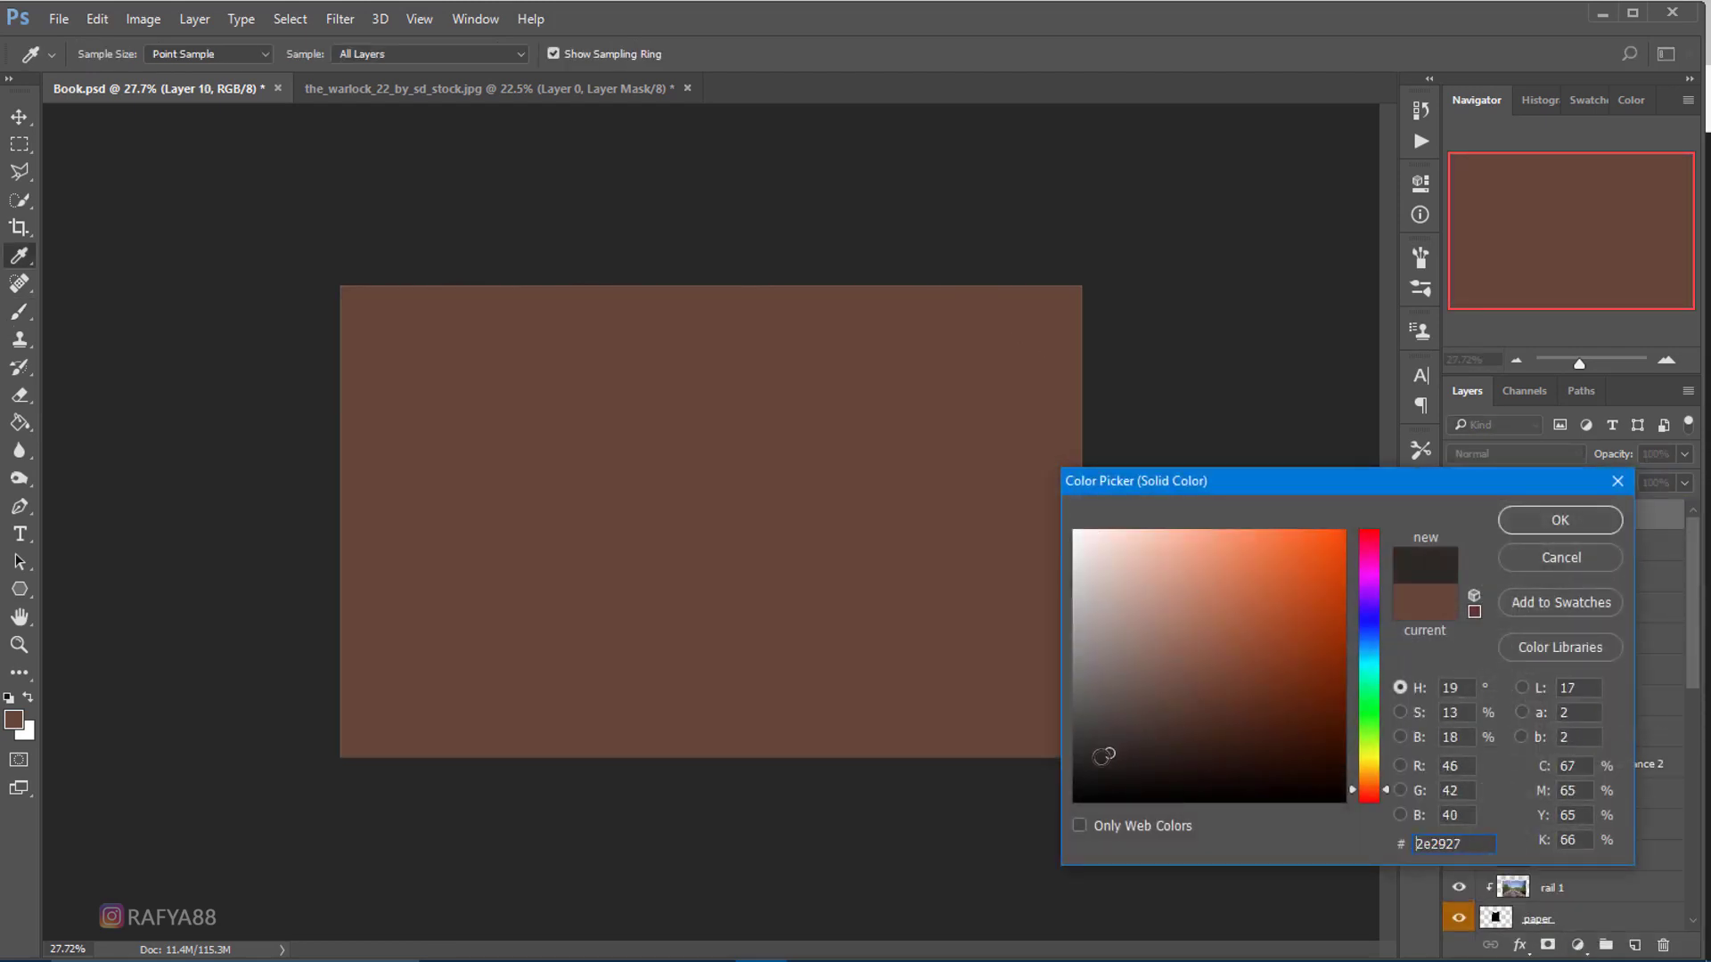
pyautogui.click(1561, 519)
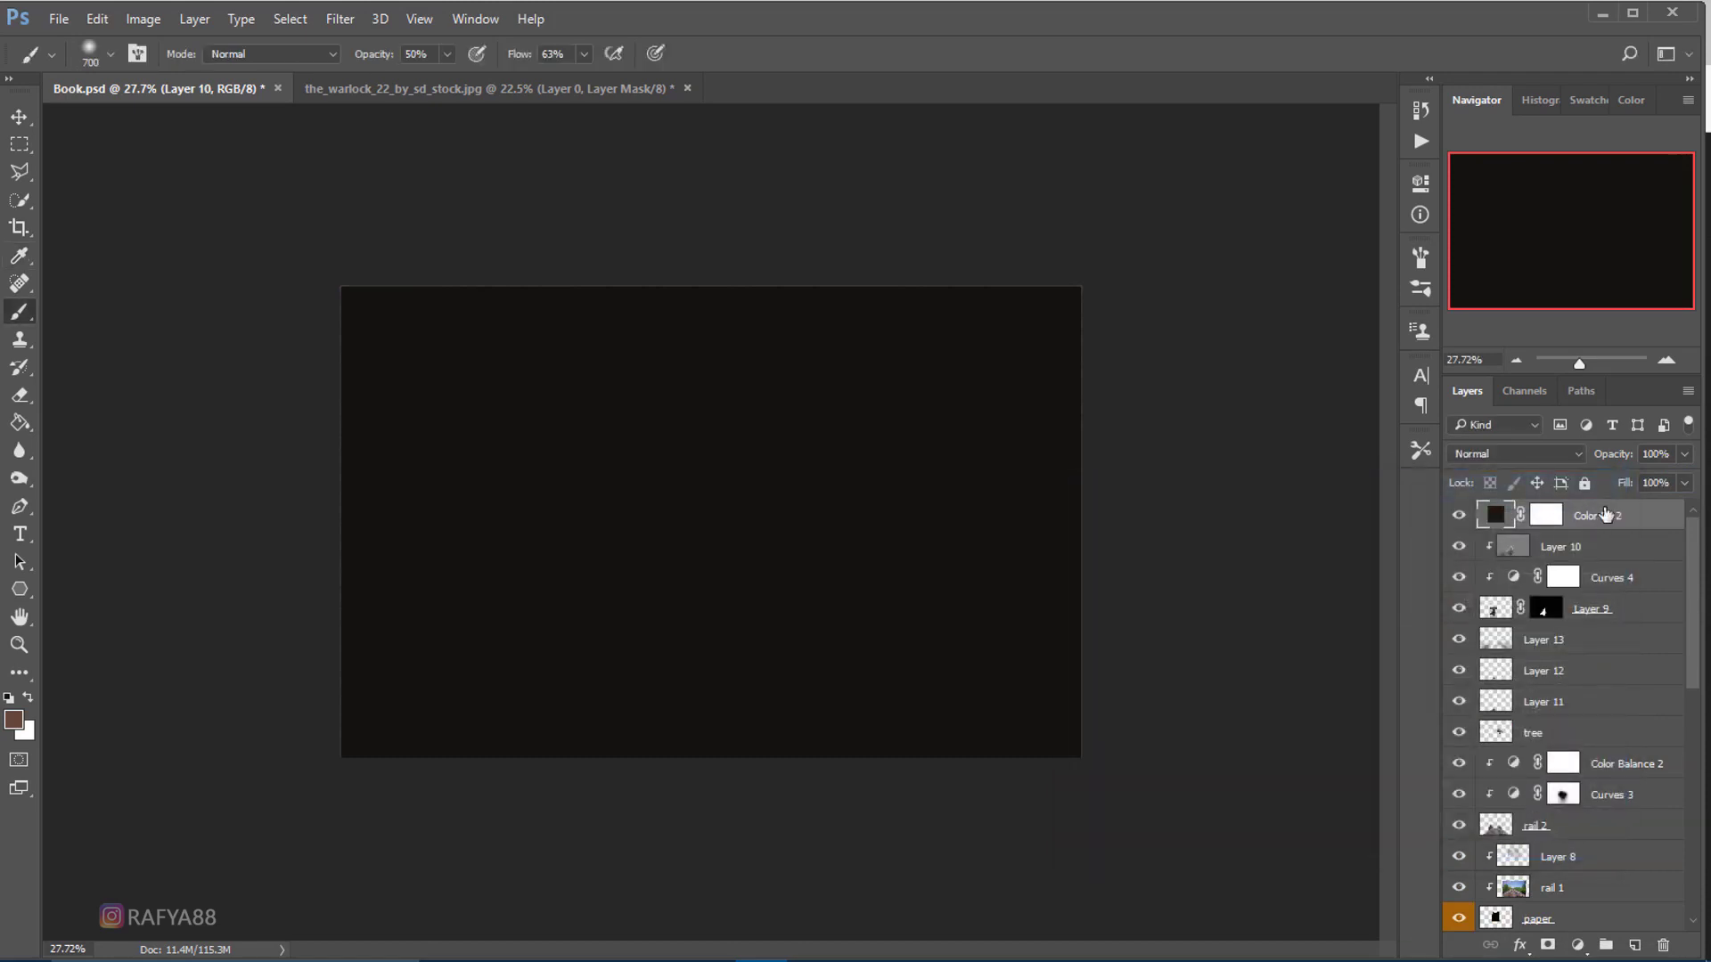
pyautogui.moveTo(1615, 455); pyautogui.dragTo(1591, 458)
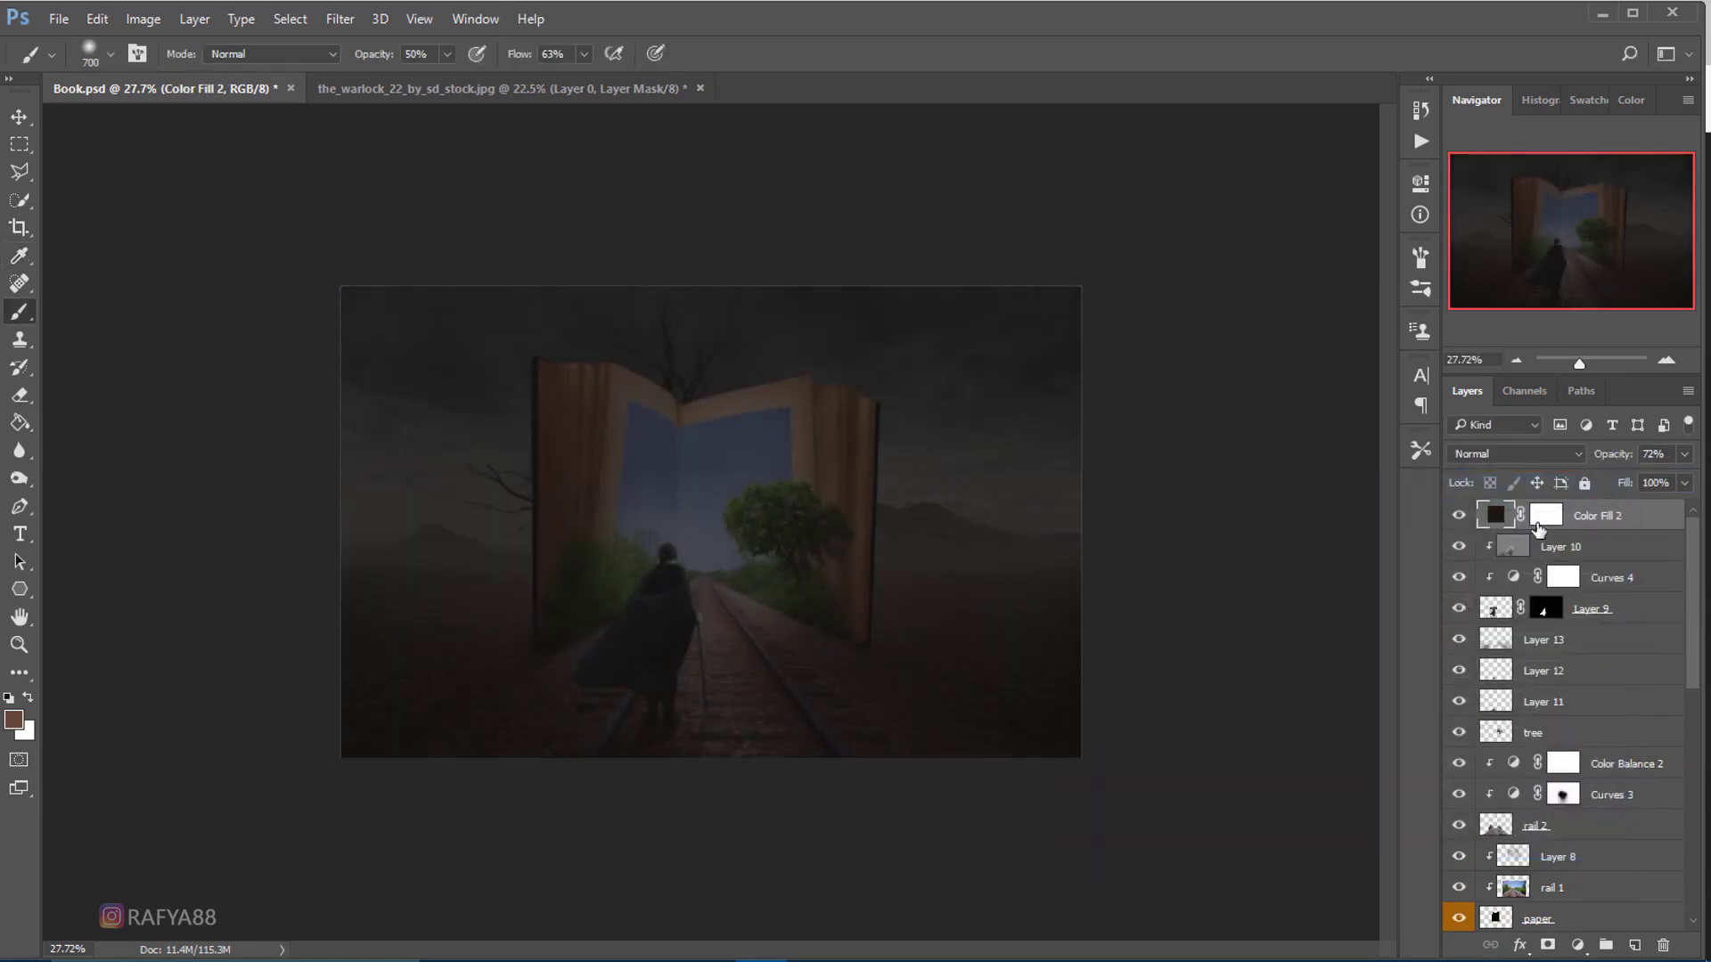
# - Paint the fill layer's mask with a huge brush to clear the centre around the book and figure
pyautogui.click(1546, 516)
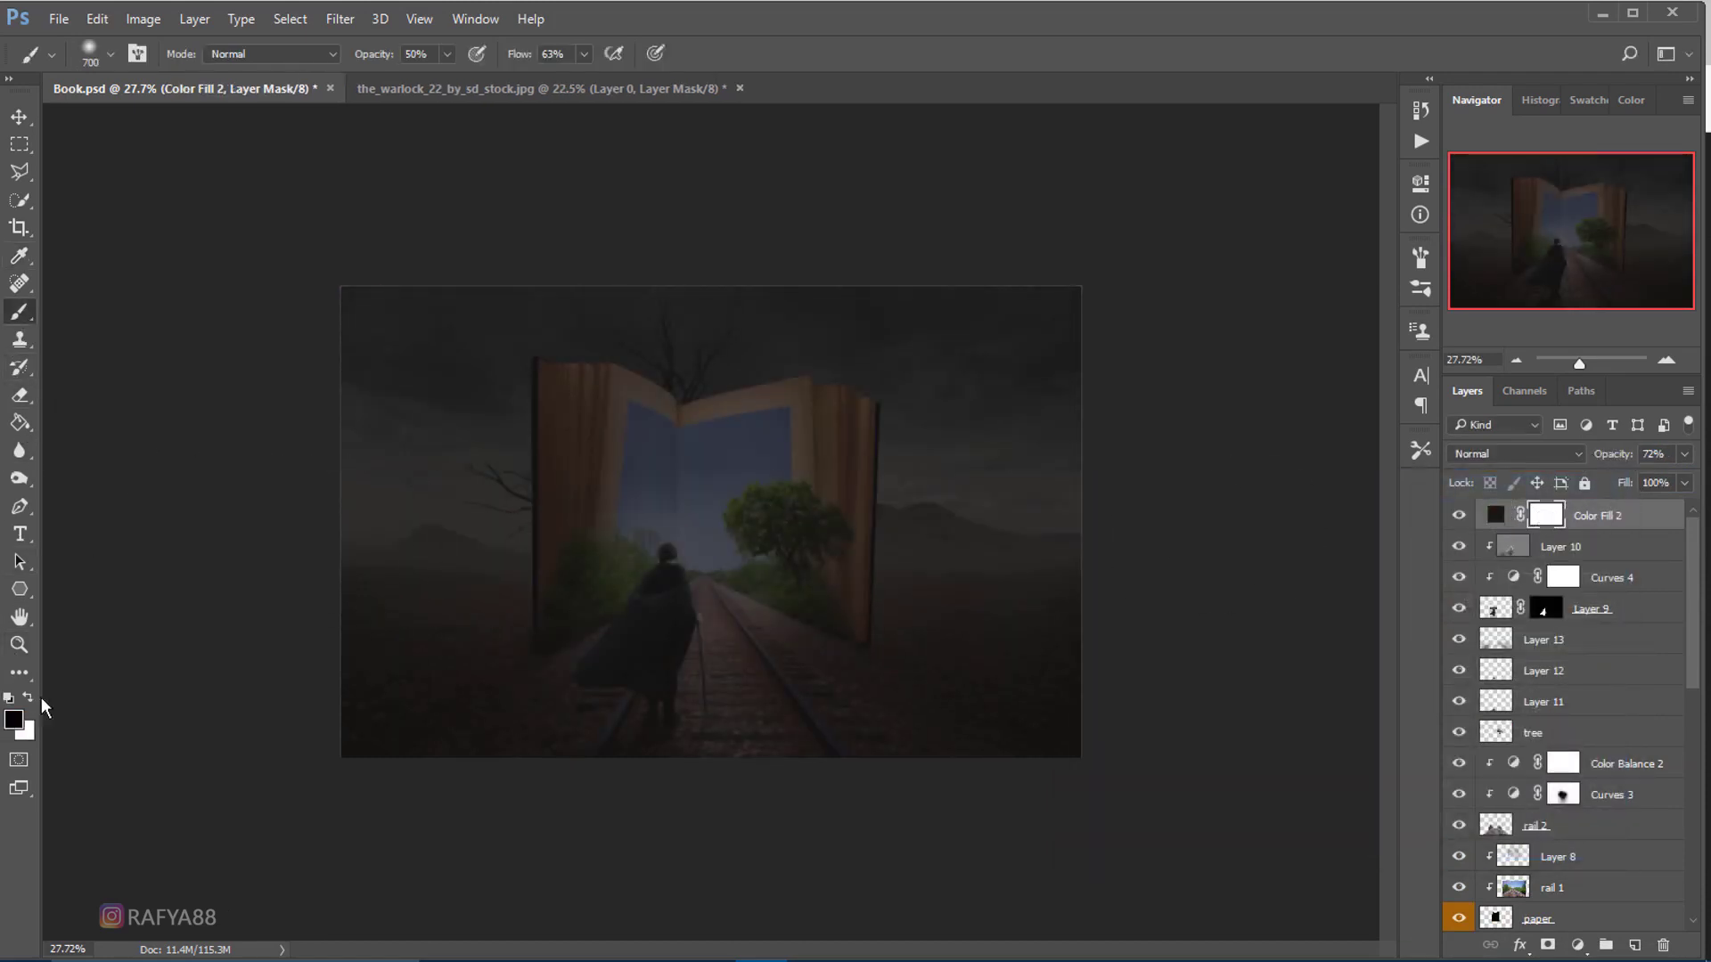
pyautogui.press(']')
pyautogui.press(']')
pyautogui.press(']')
pyautogui.press(']')
pyautogui.press(']')
pyautogui.press(']')
pyautogui.press(']')
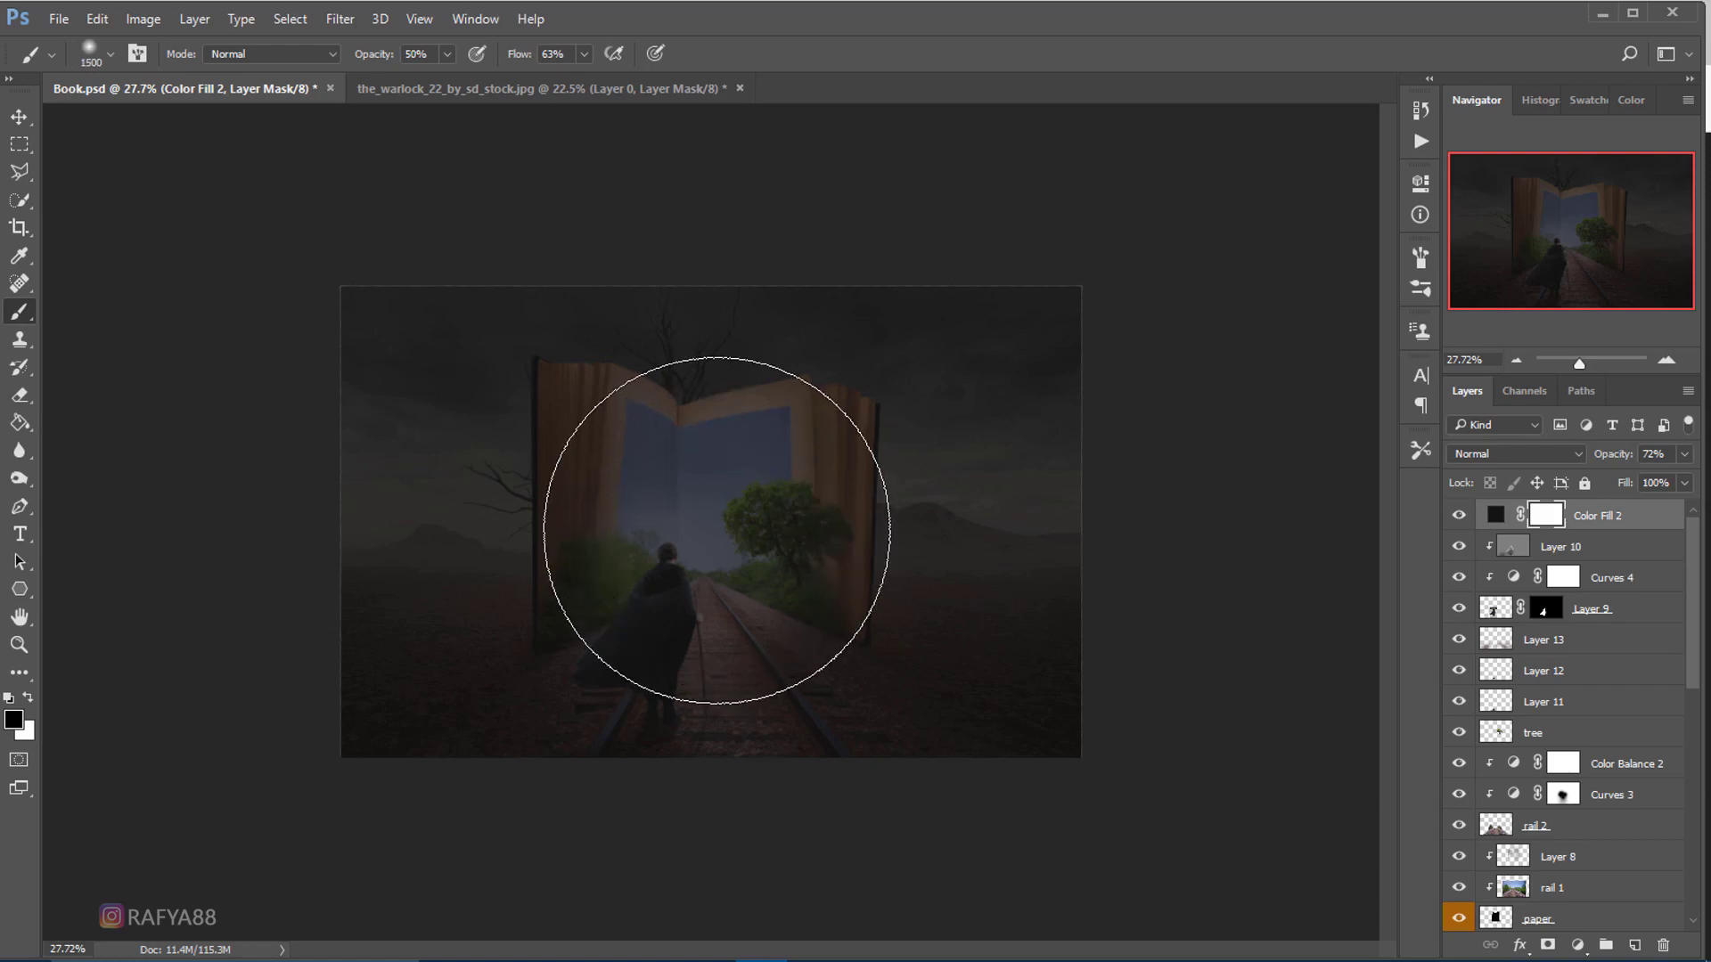
pyautogui.press(']')
pyautogui.press(']')
pyautogui.press(']')
pyautogui.press(']')
pyautogui.click(664, 530)
pyautogui.press(']')
pyautogui.press(']')
pyautogui.press(']')
pyautogui.press(']')
pyautogui.click(696, 520)
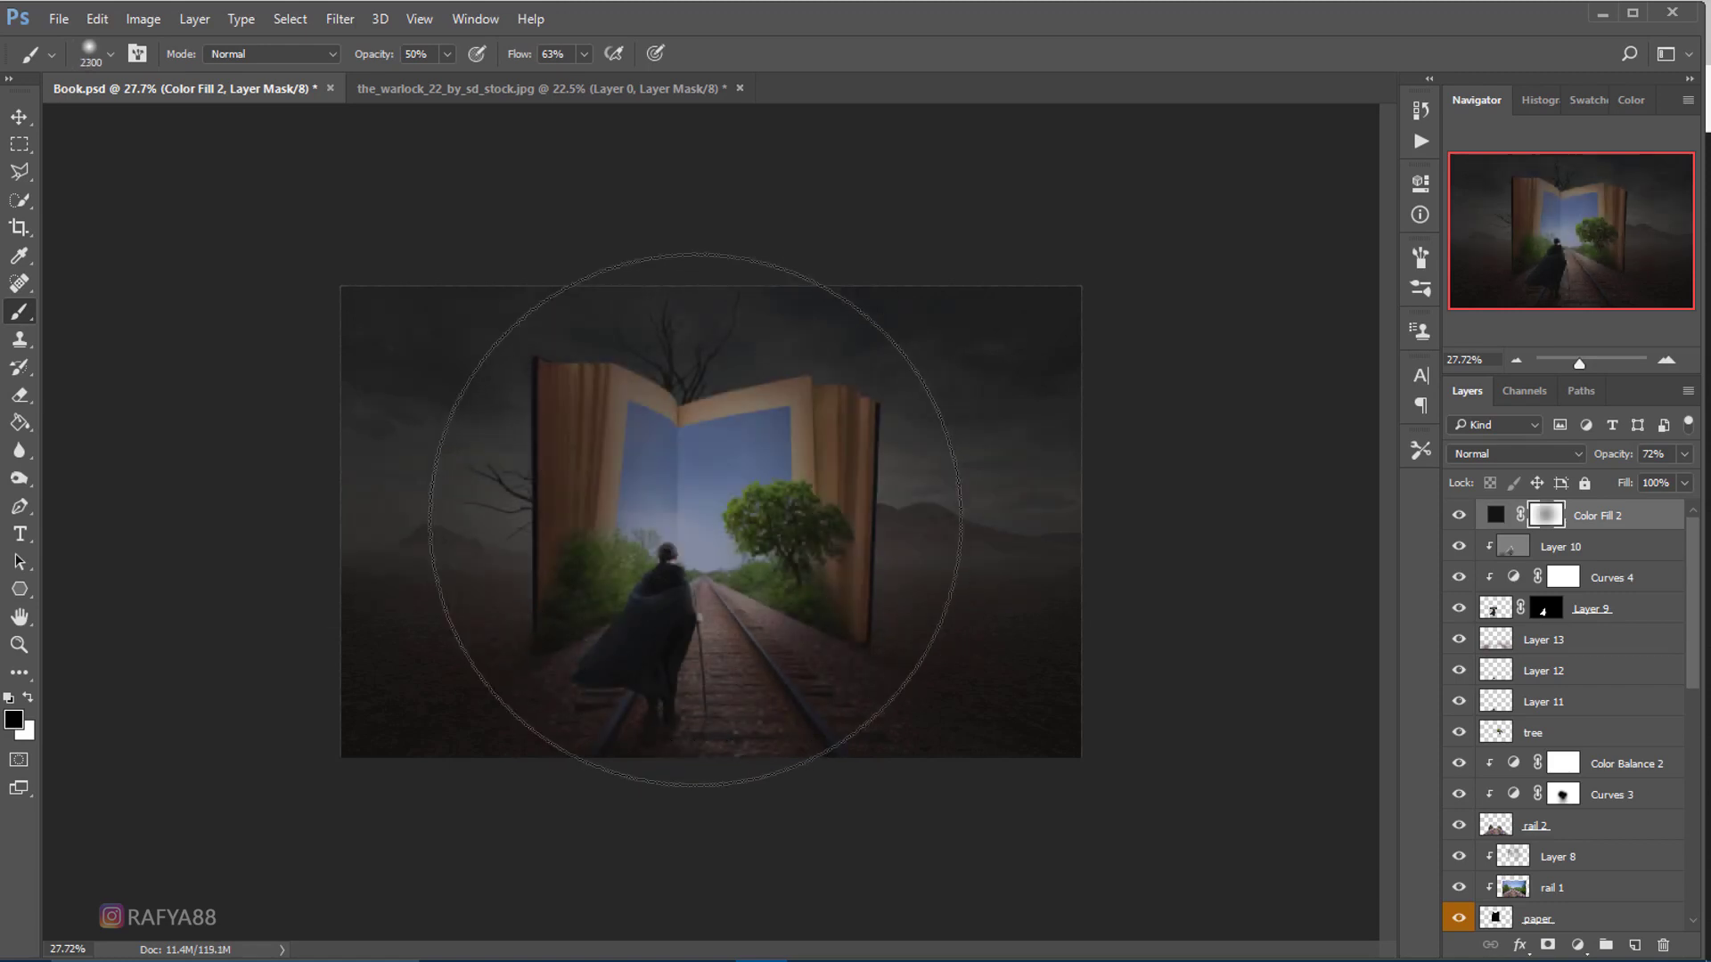
pyautogui.click(630, 513)
pyautogui.press('[')
pyautogui.press('[')
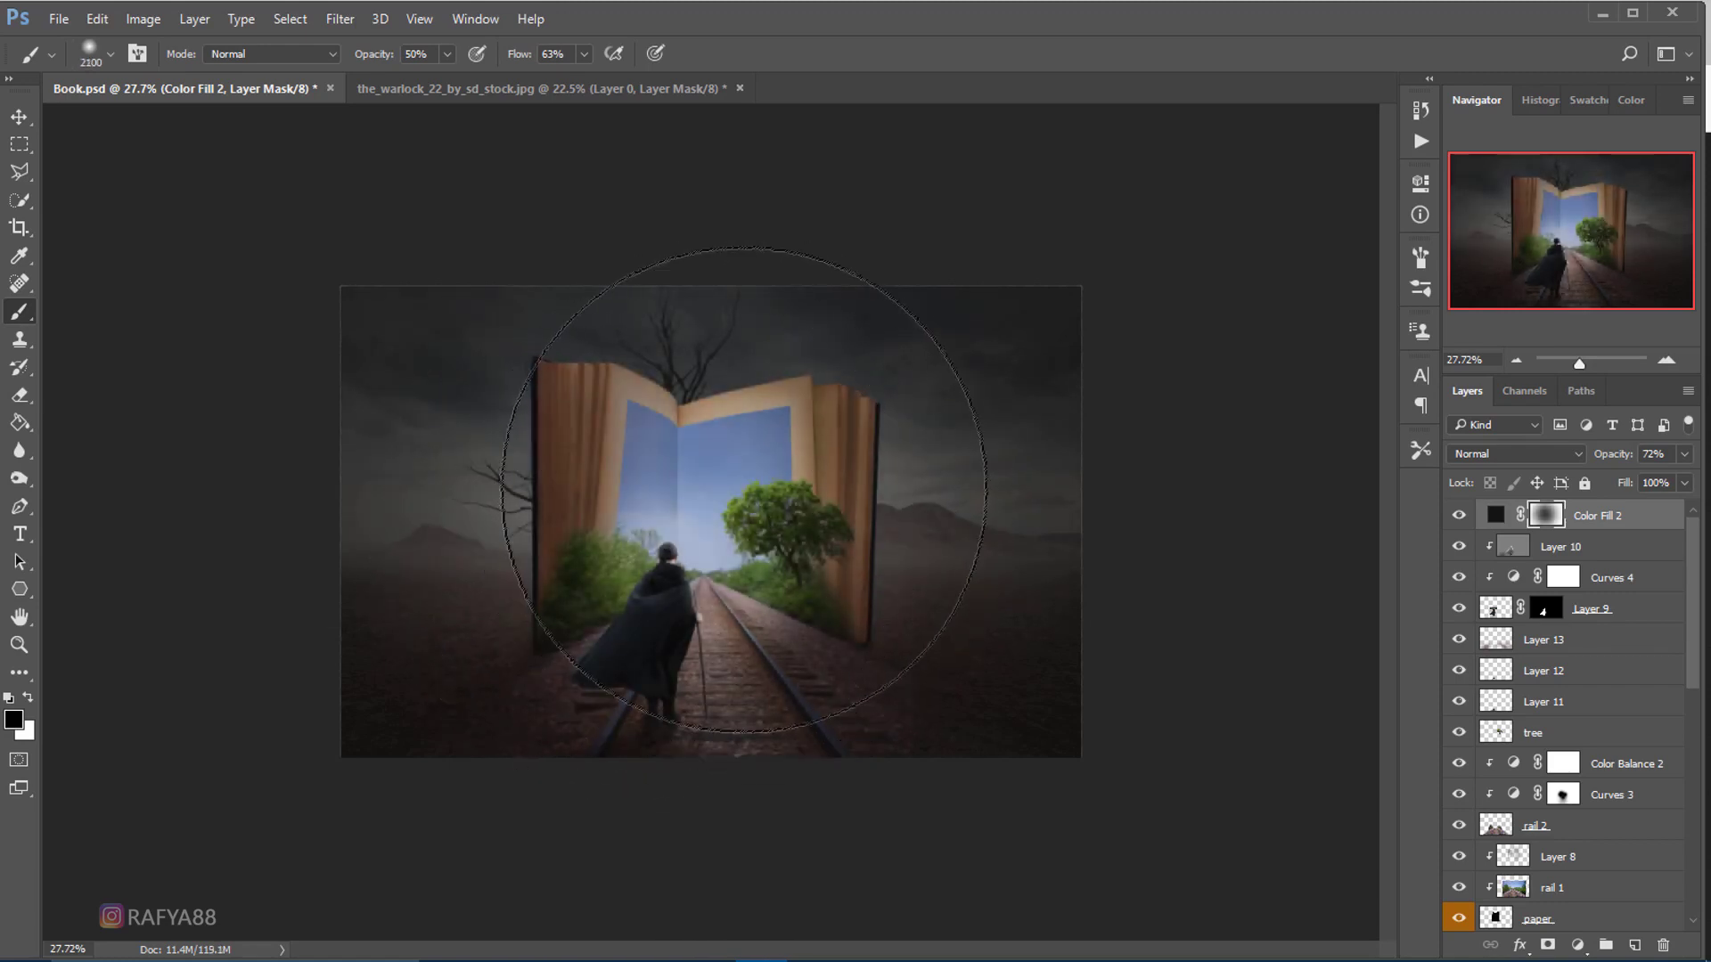
pyautogui.press('[')
pyautogui.click(748, 491)
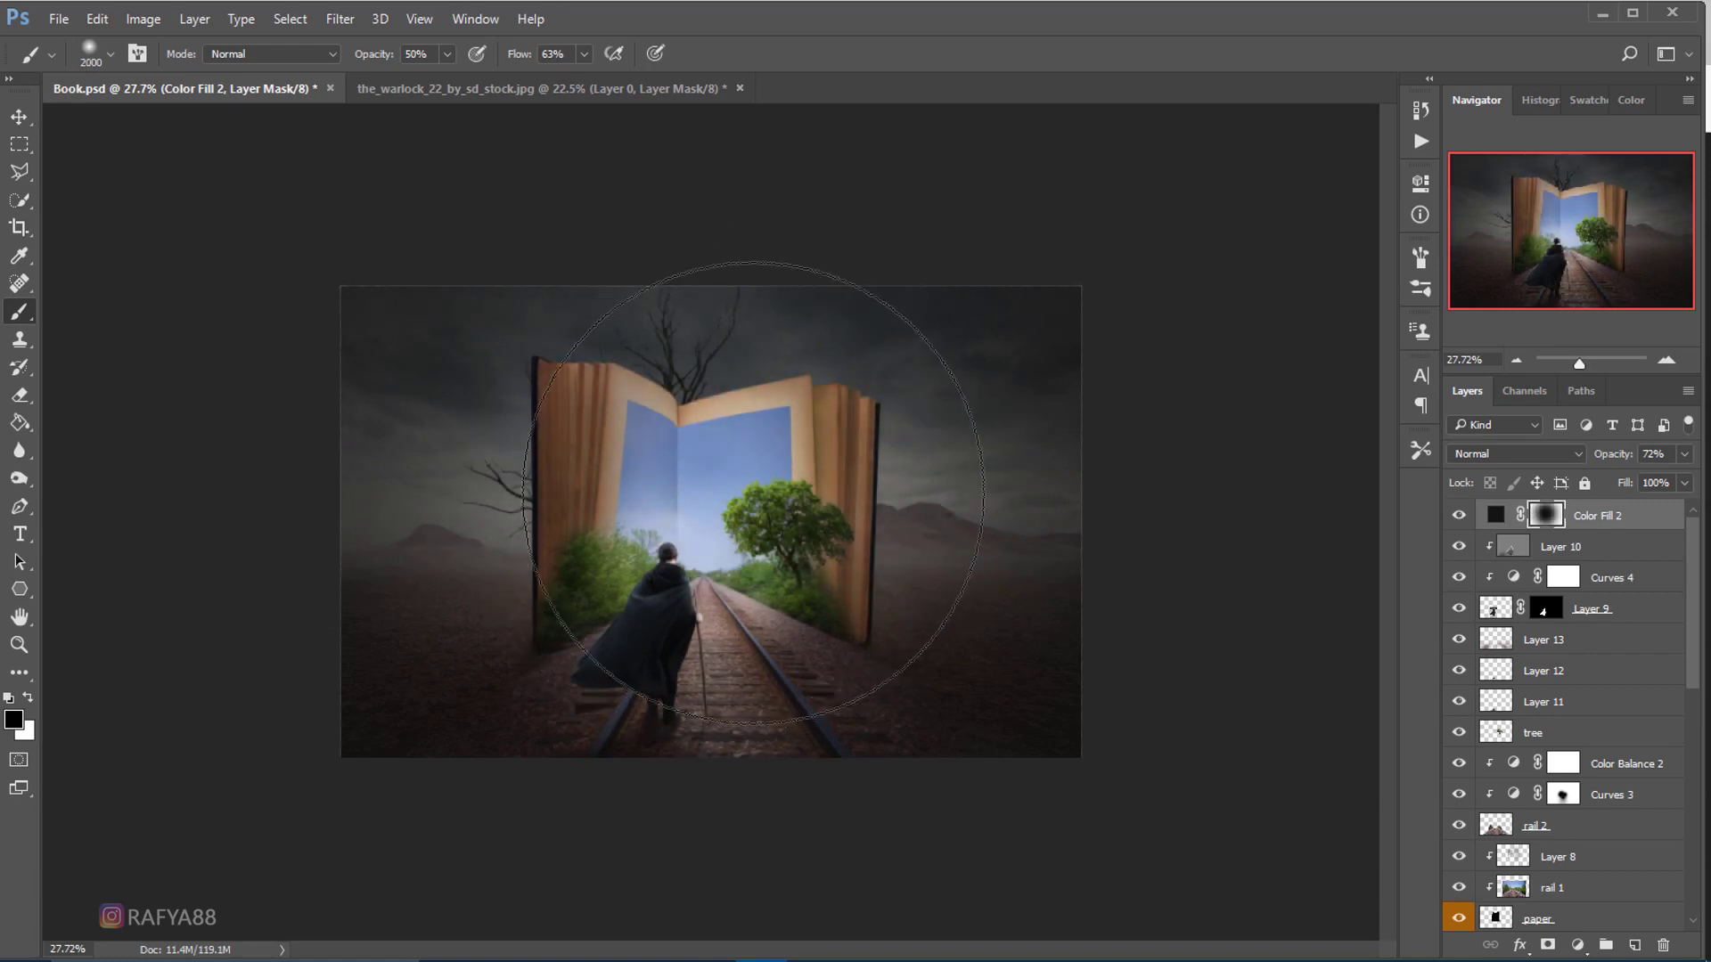
# - Fine-tune the vignette layer's opacity to 71%
pyautogui.moveTo(1631, 458); pyautogui.dragTo(1610, 457)
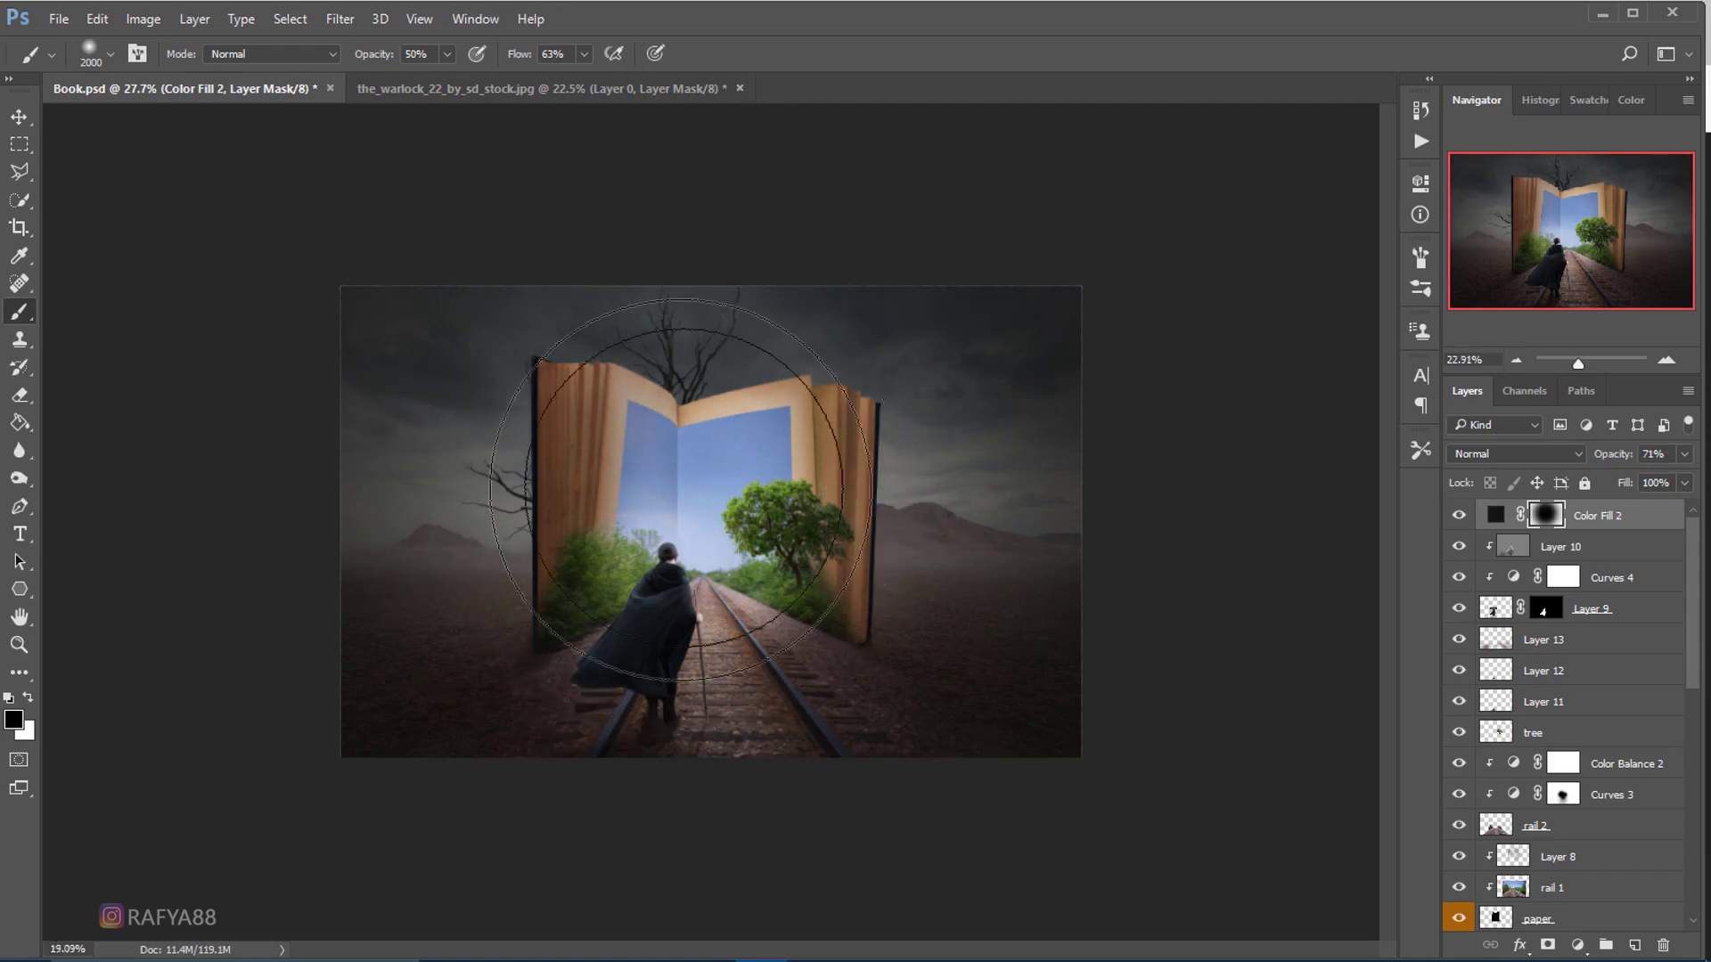
pyautogui.scroll(-3, 669, 498)
pyautogui.scroll(2, 612, 458)
pyautogui.scroll(-2, 1579, 807)
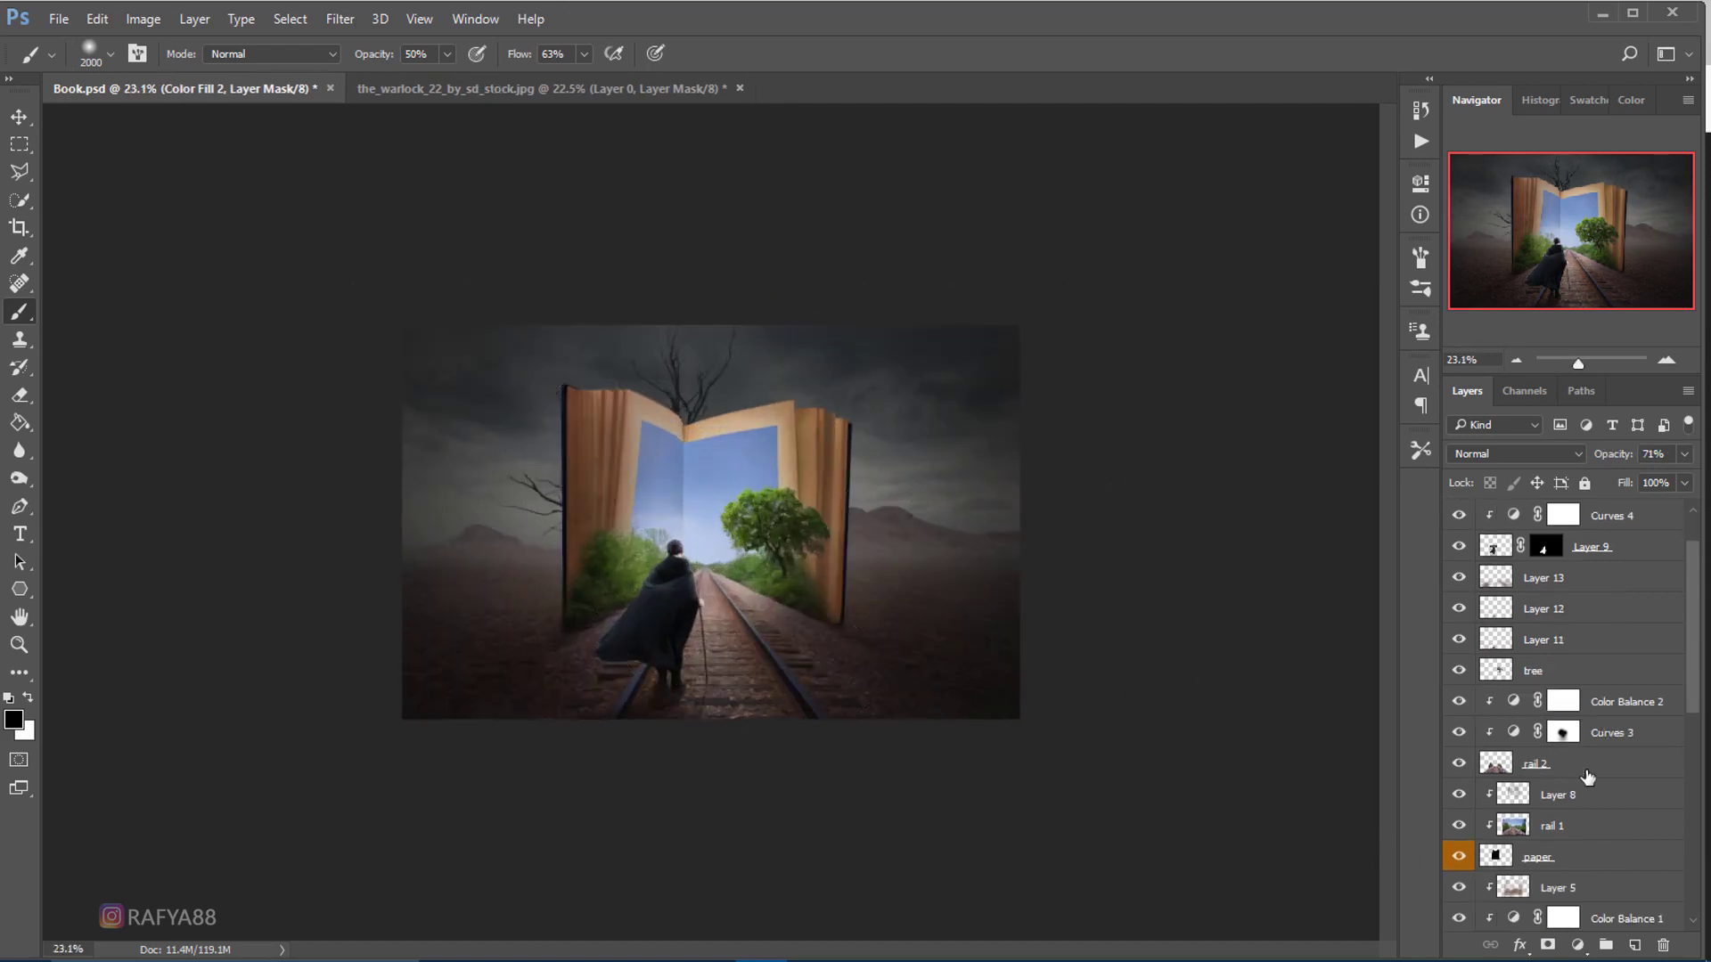
pyautogui.scroll(-2, 1579, 807)
pyautogui.scroll(-2, 1579, 809)
pyautogui.scroll(-2, 1579, 812)
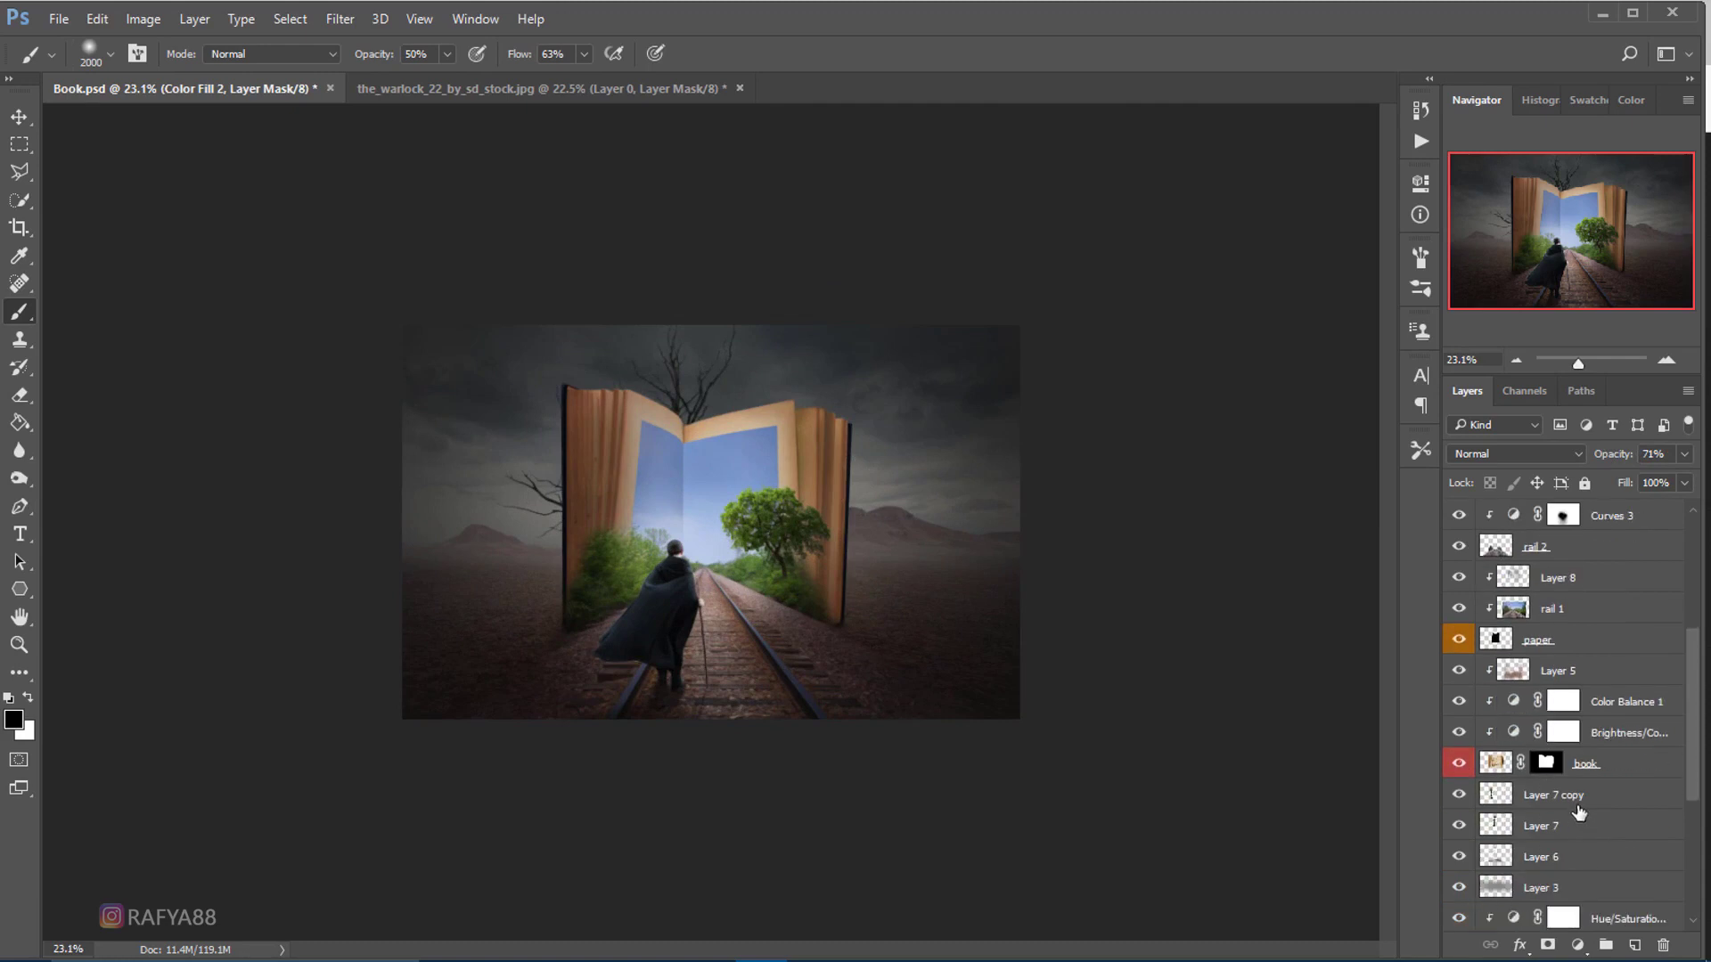
# - Add a Hue/Saturation adjustment clipped to Layer 5 with Saturation lowered by 11
pyautogui.click(1459, 764)
pyautogui.click(1627, 710)
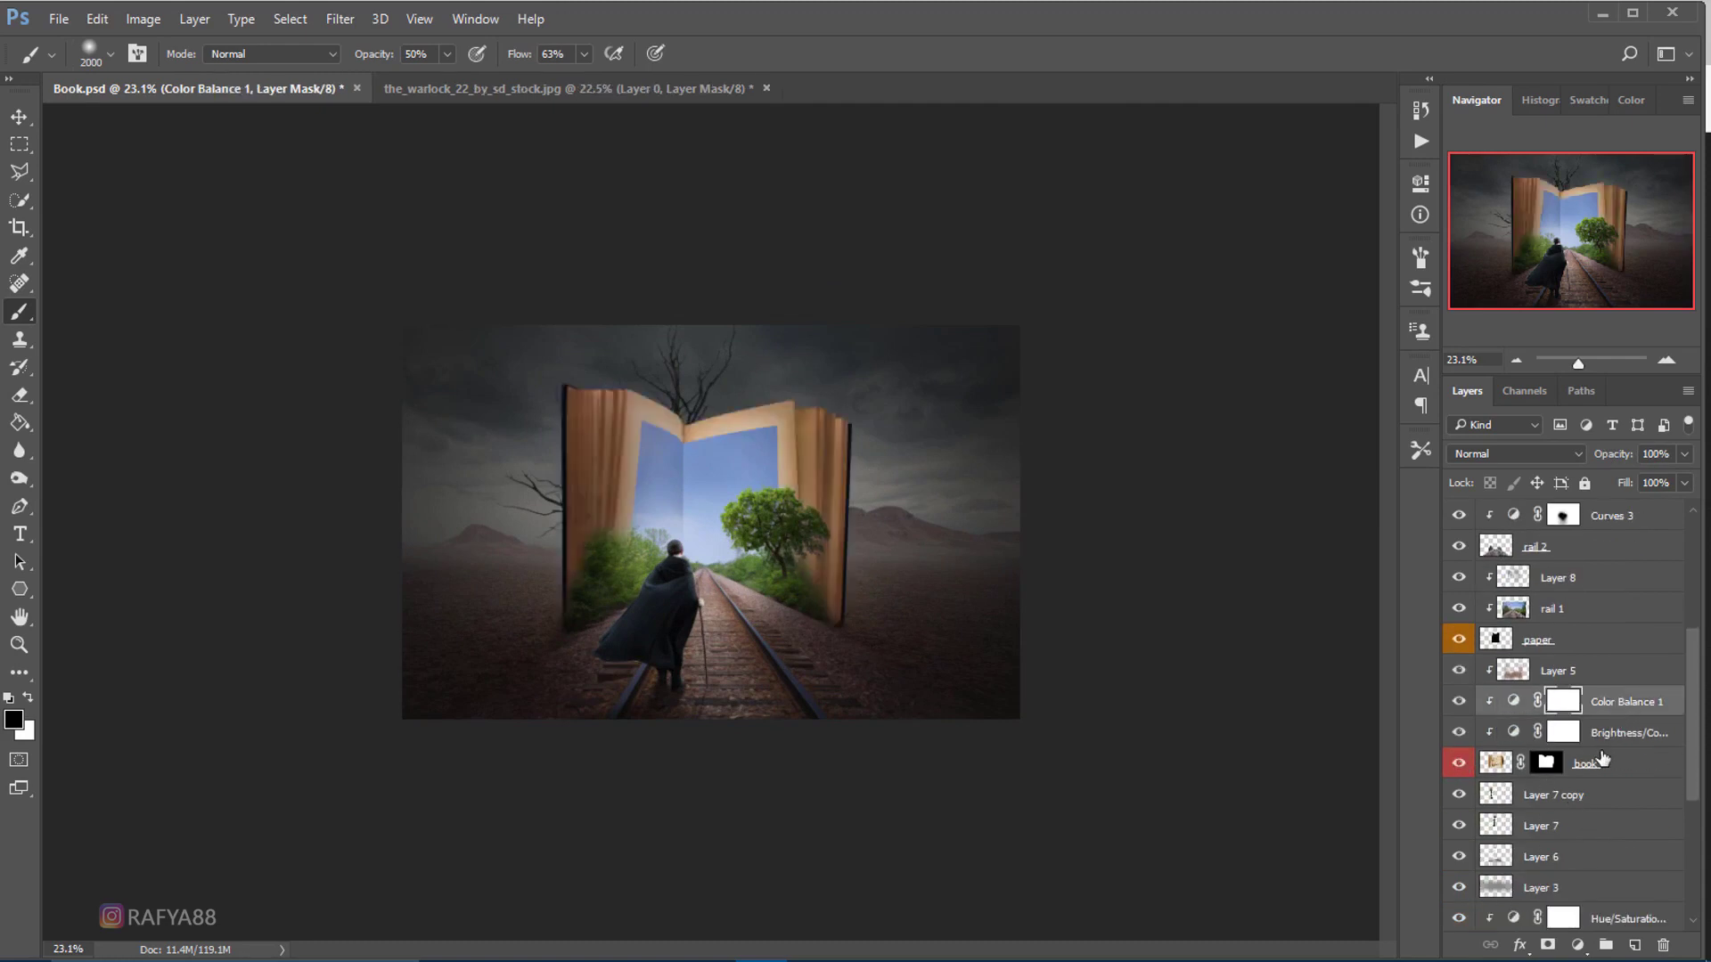
pyautogui.click(1598, 670)
pyautogui.click(1577, 945)
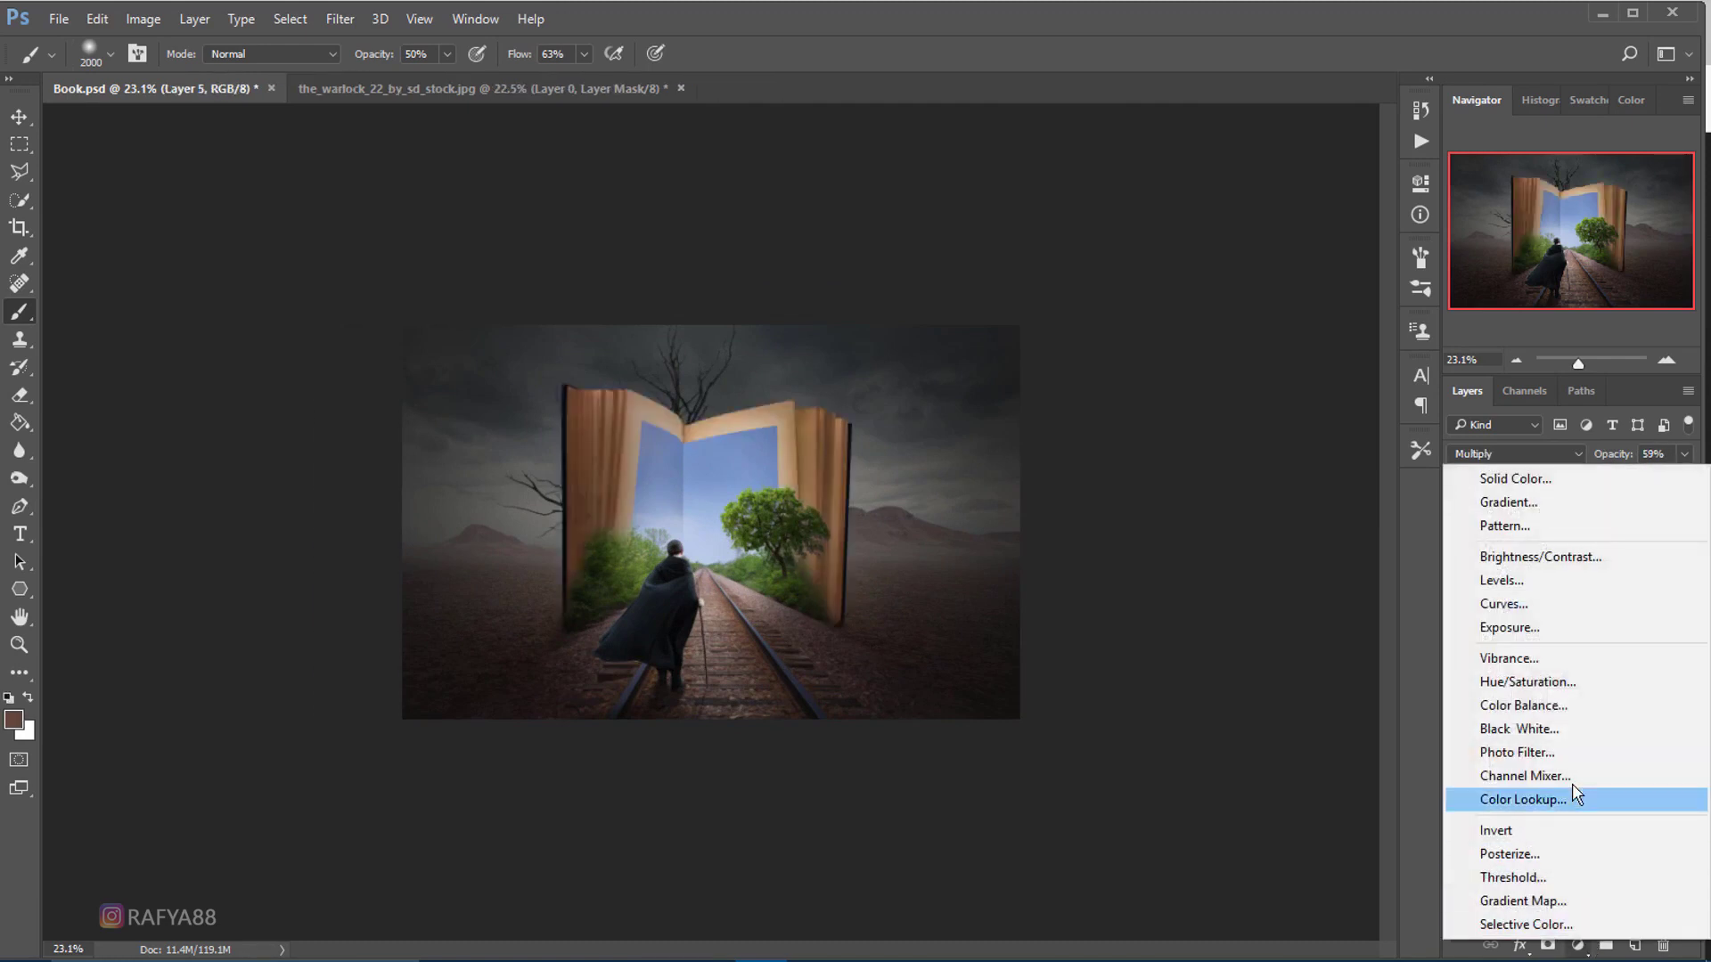
pyautogui.click(1595, 683)
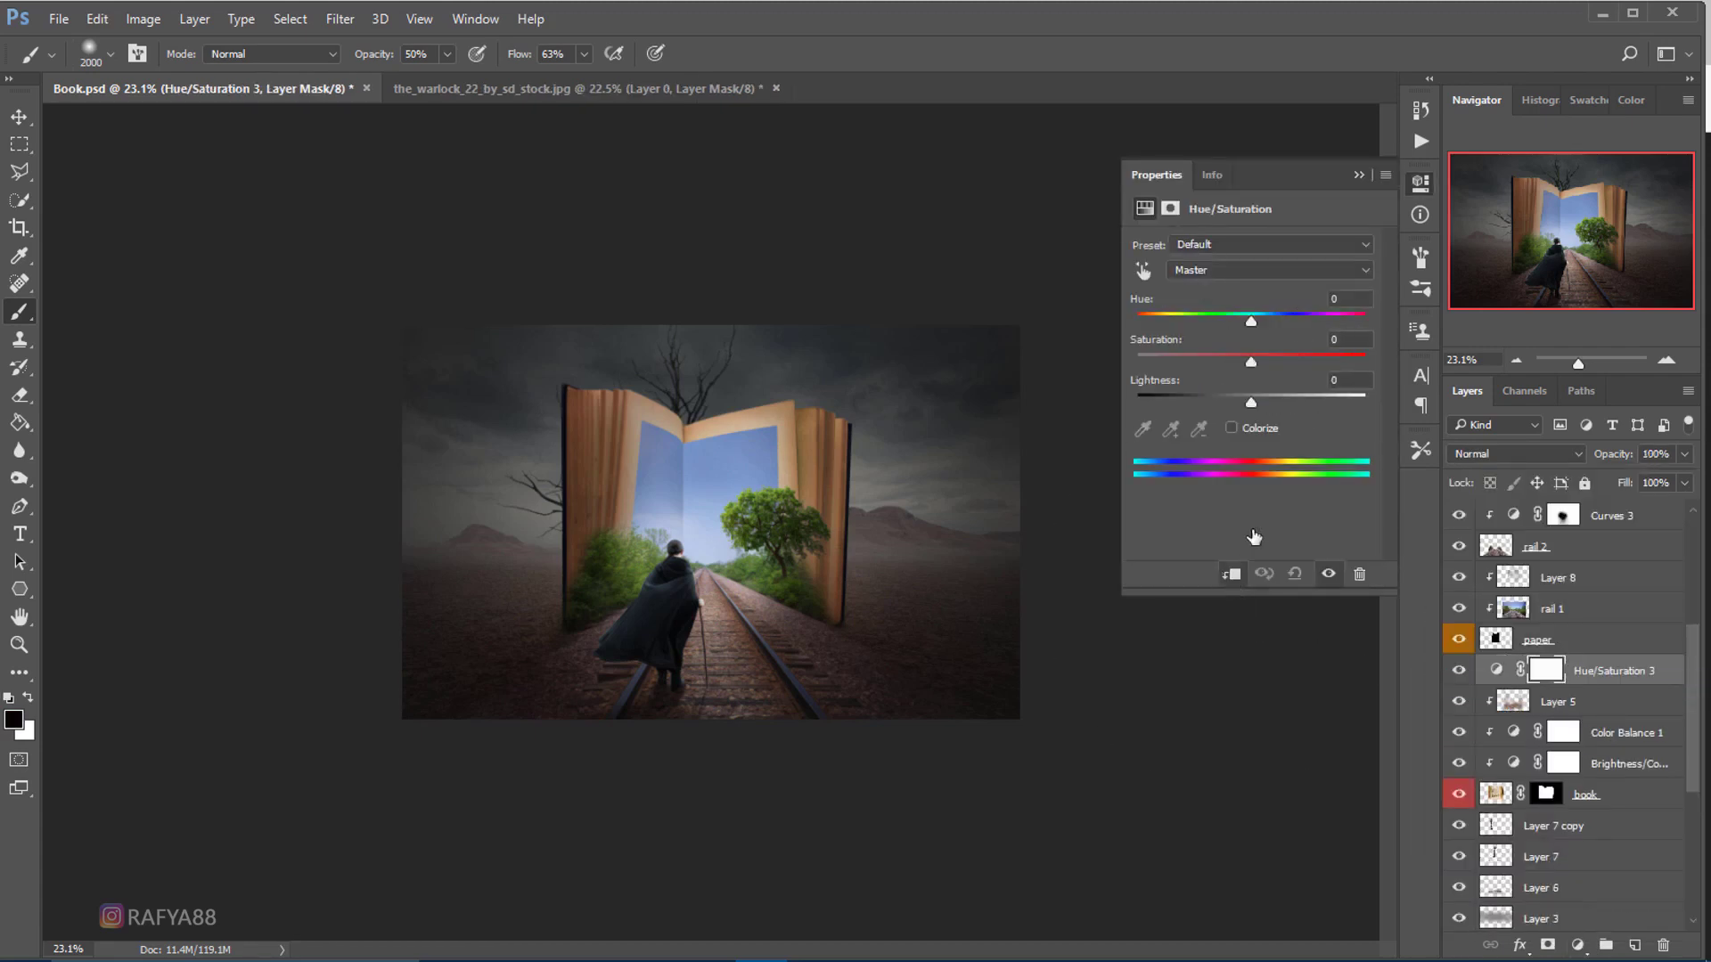
pyautogui.click(1238, 359)
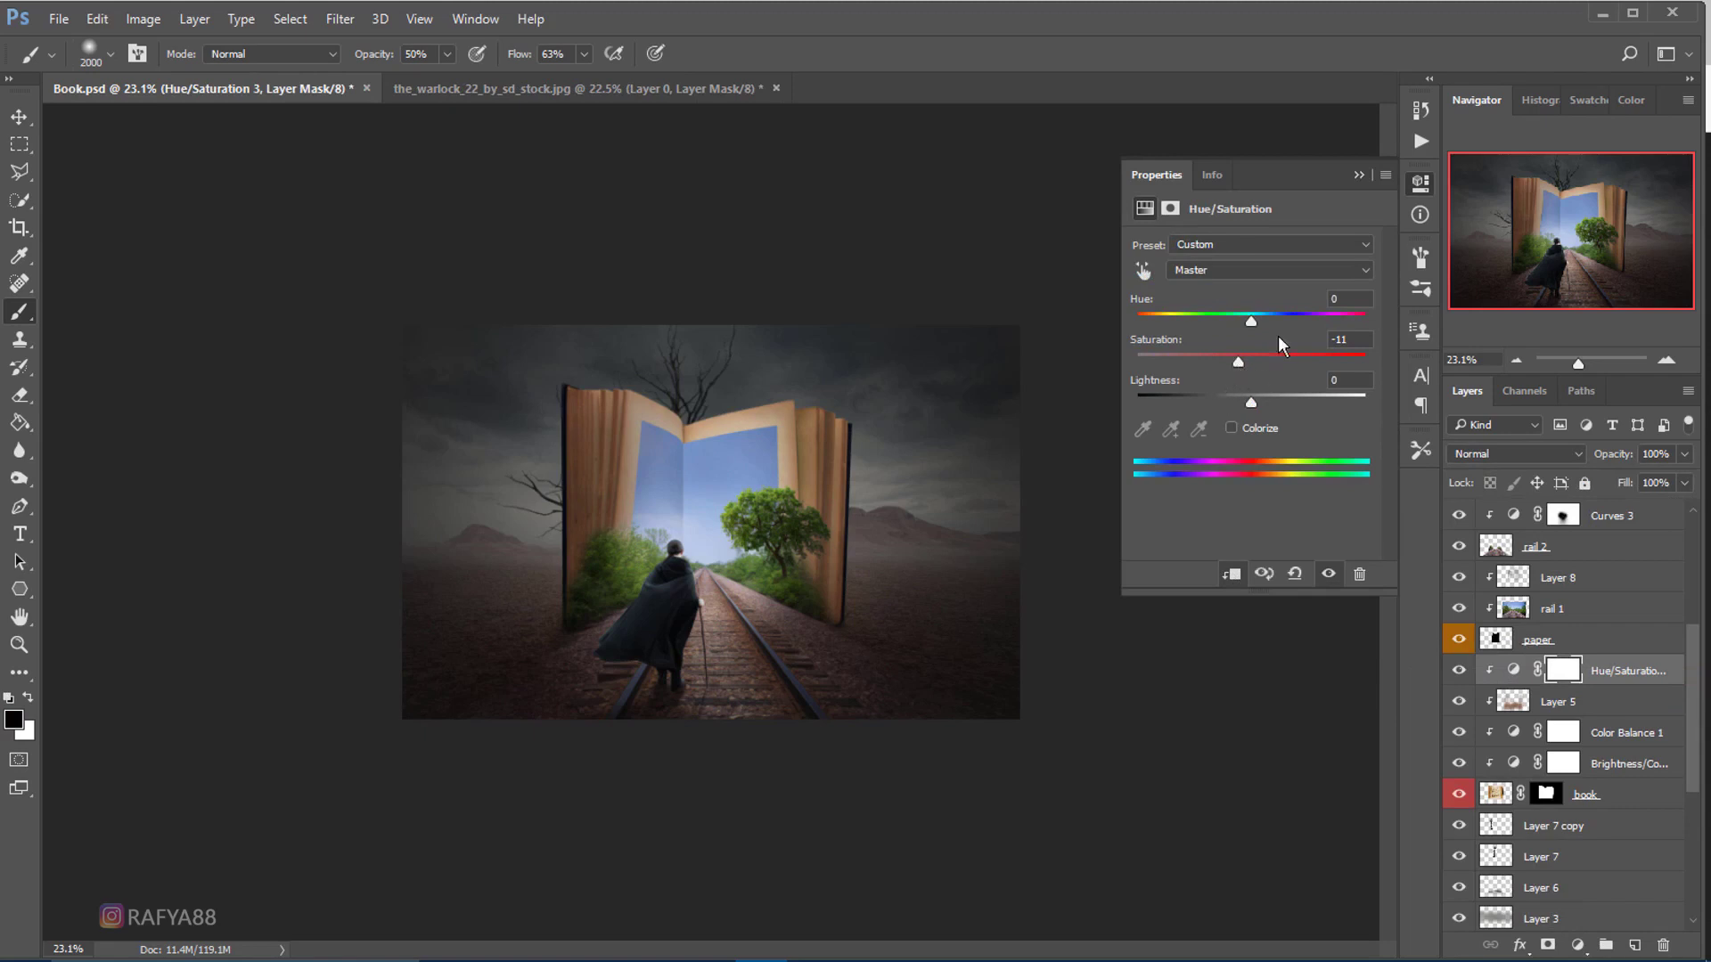
pyautogui.click(1358, 176)
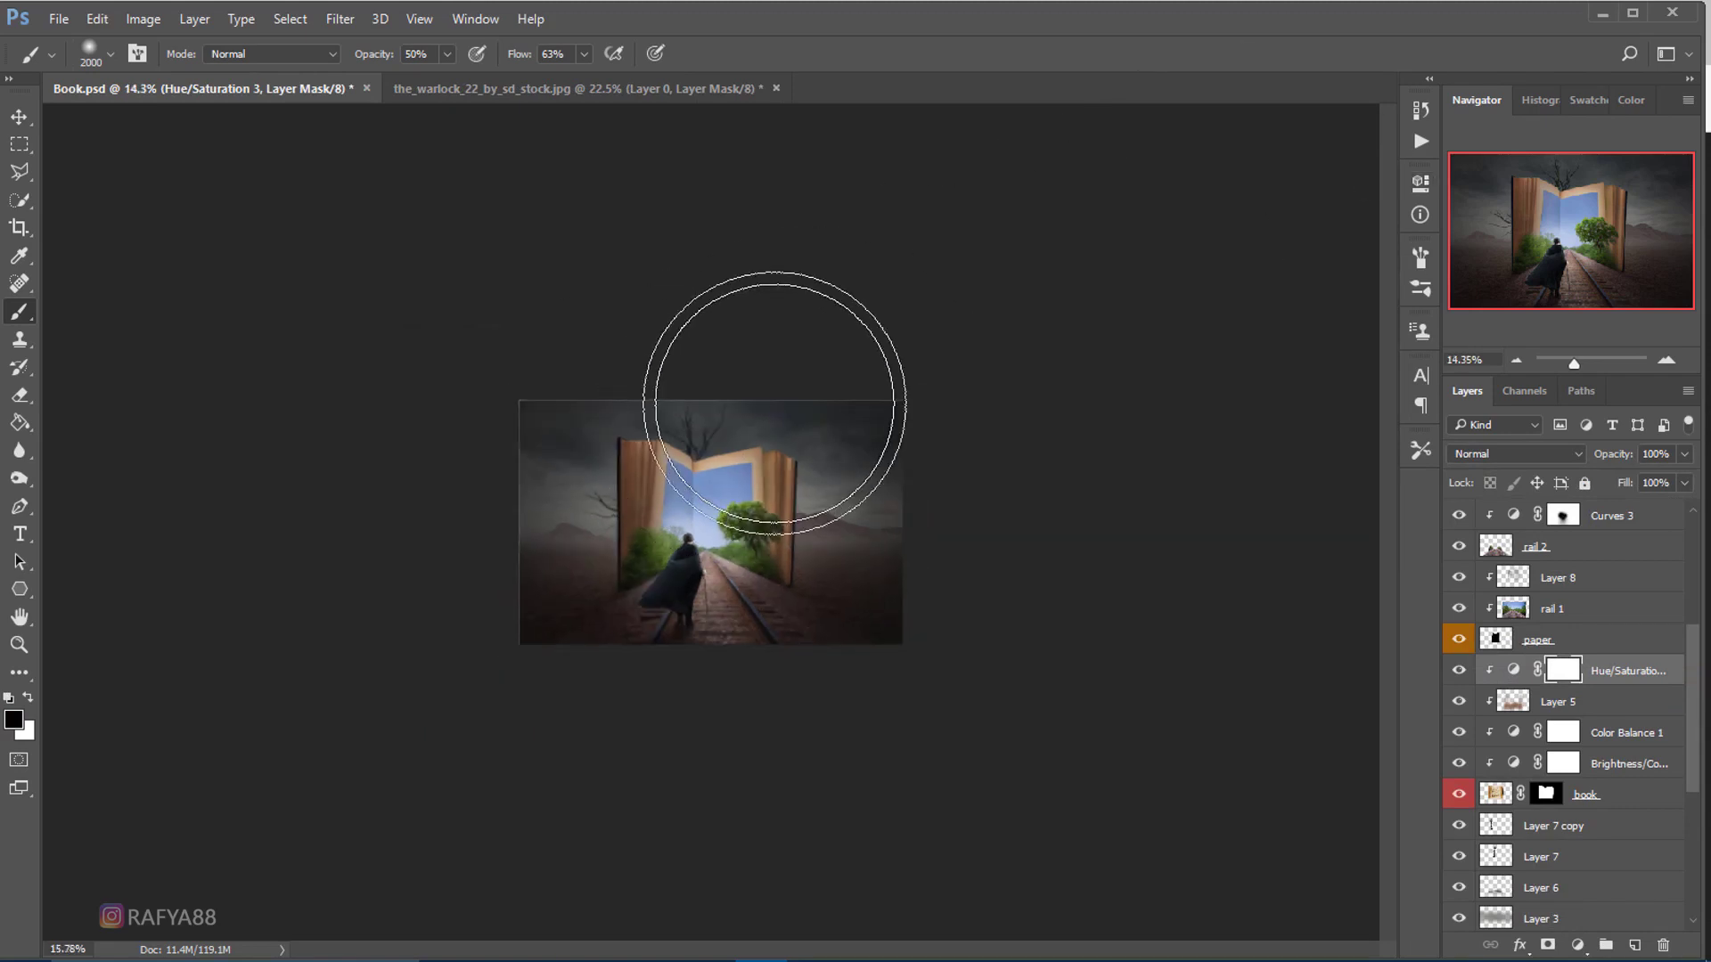
pyautogui.scroll(3, 927, 381)
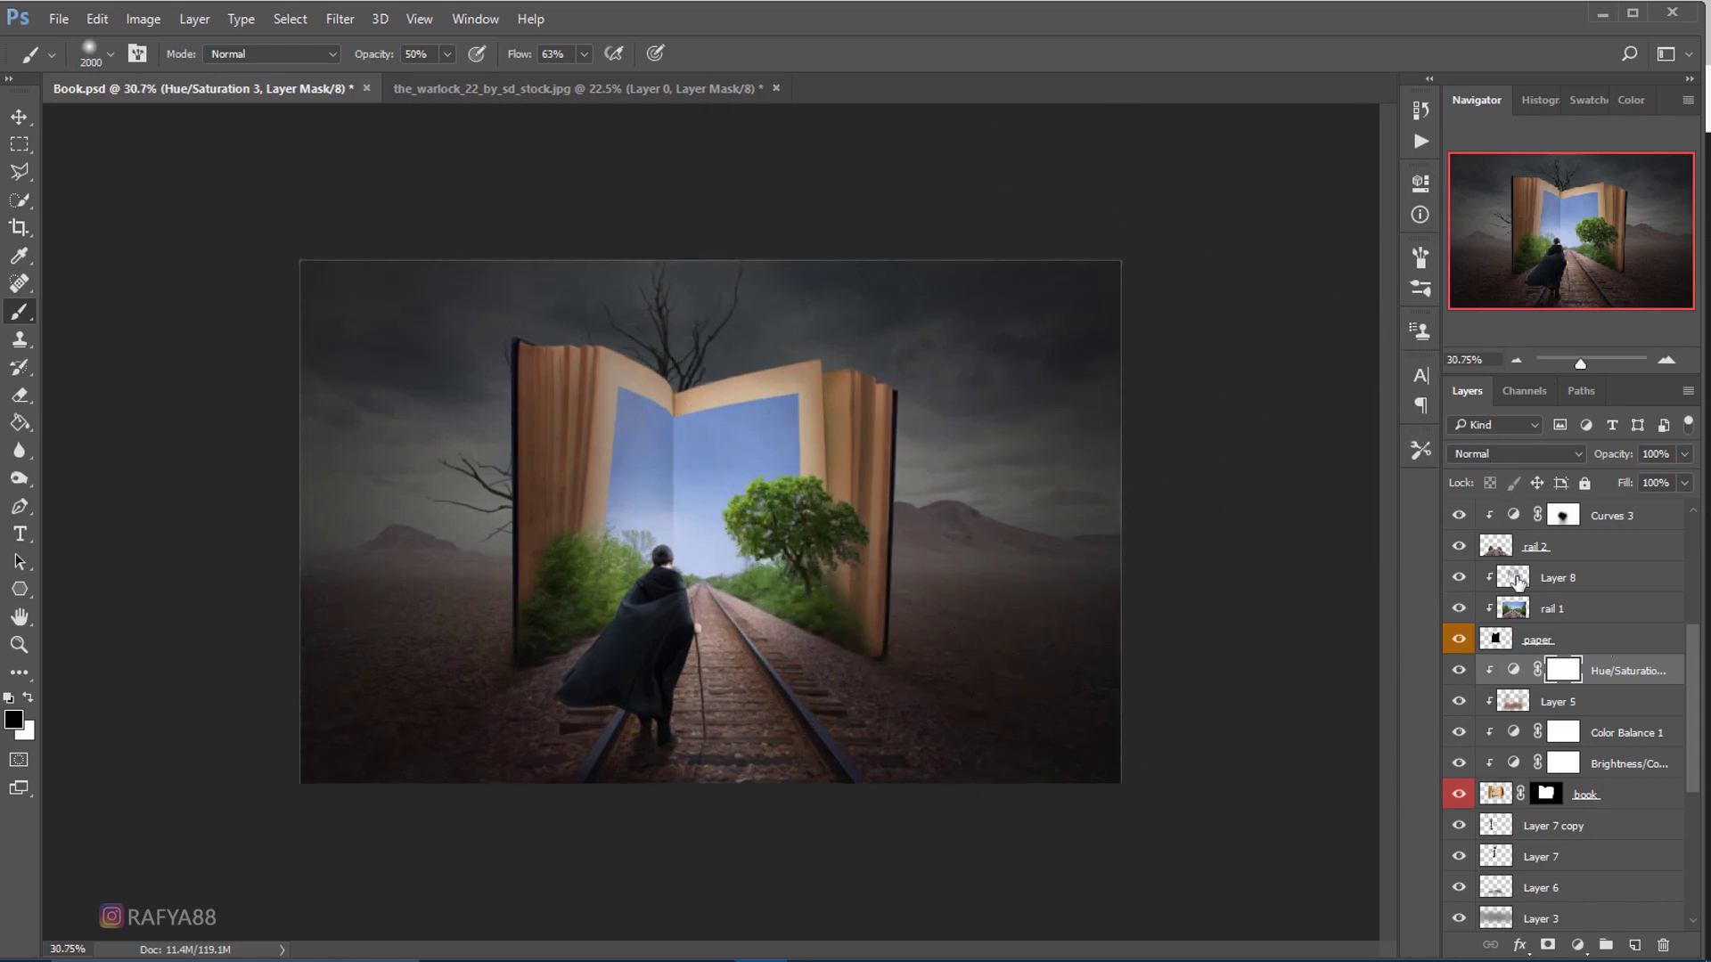
pyautogui.scroll(2, 1564, 573)
pyautogui.scroll(3, 1564, 573)
# - Add a top Levels adjustment lifting red shadows slightly and setting red midtones to 0.97
pyautogui.click(1602, 520)
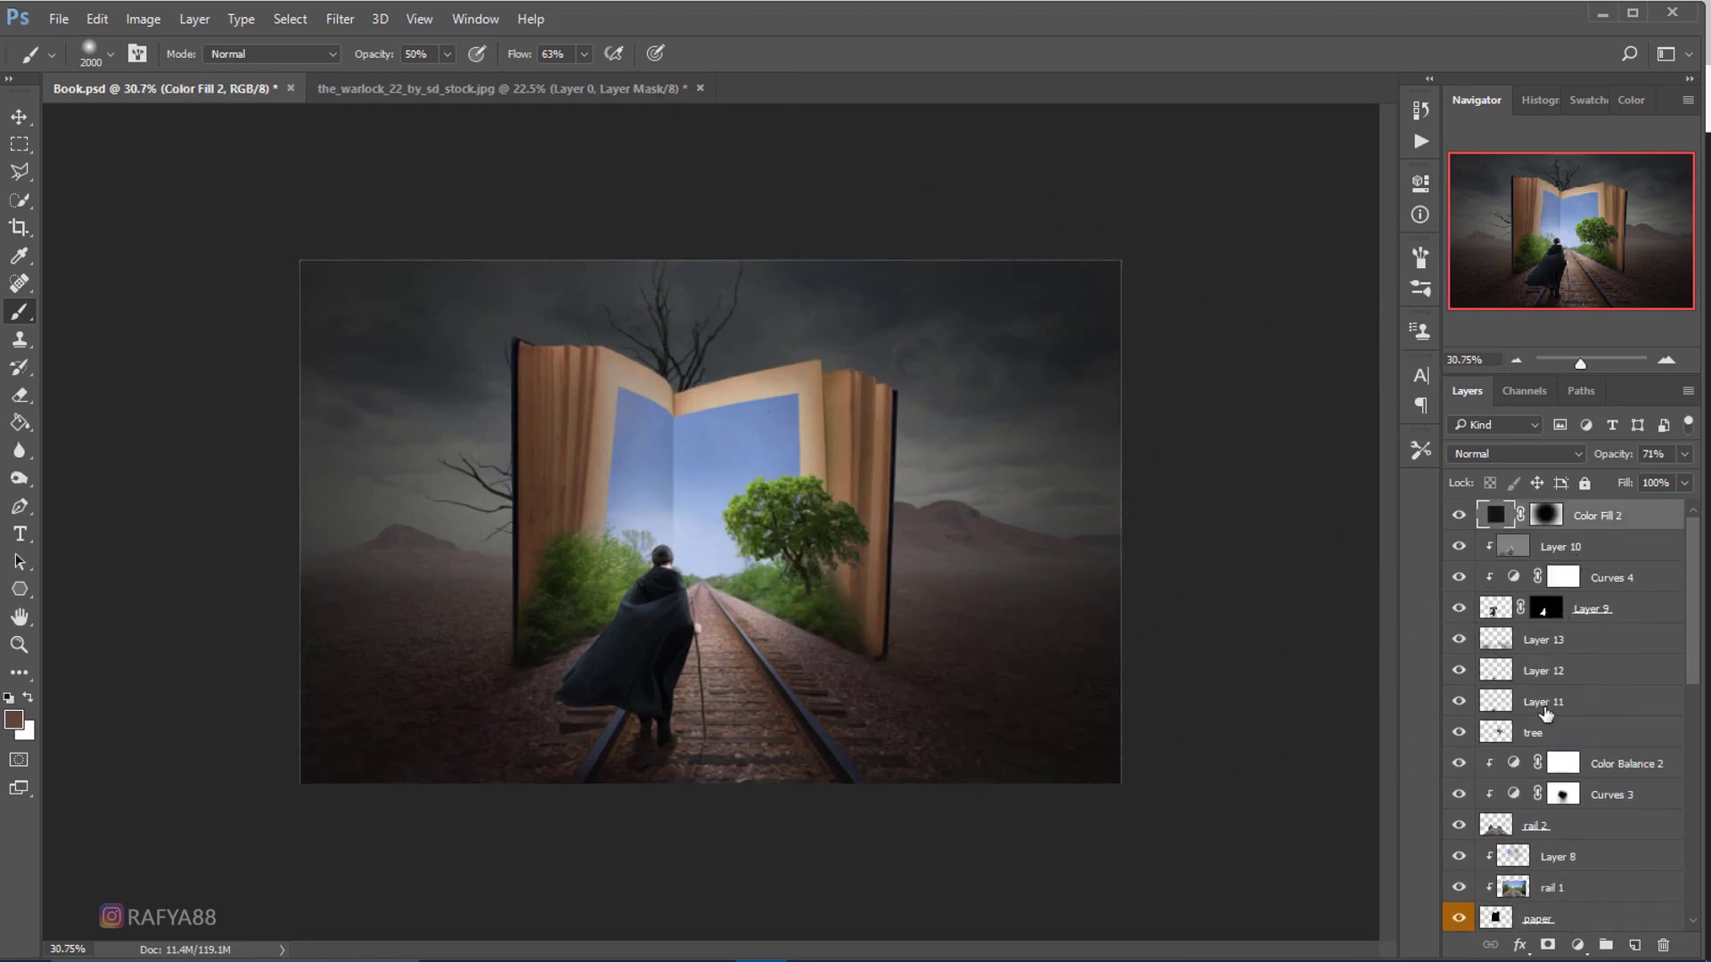
pyautogui.click(1579, 946)
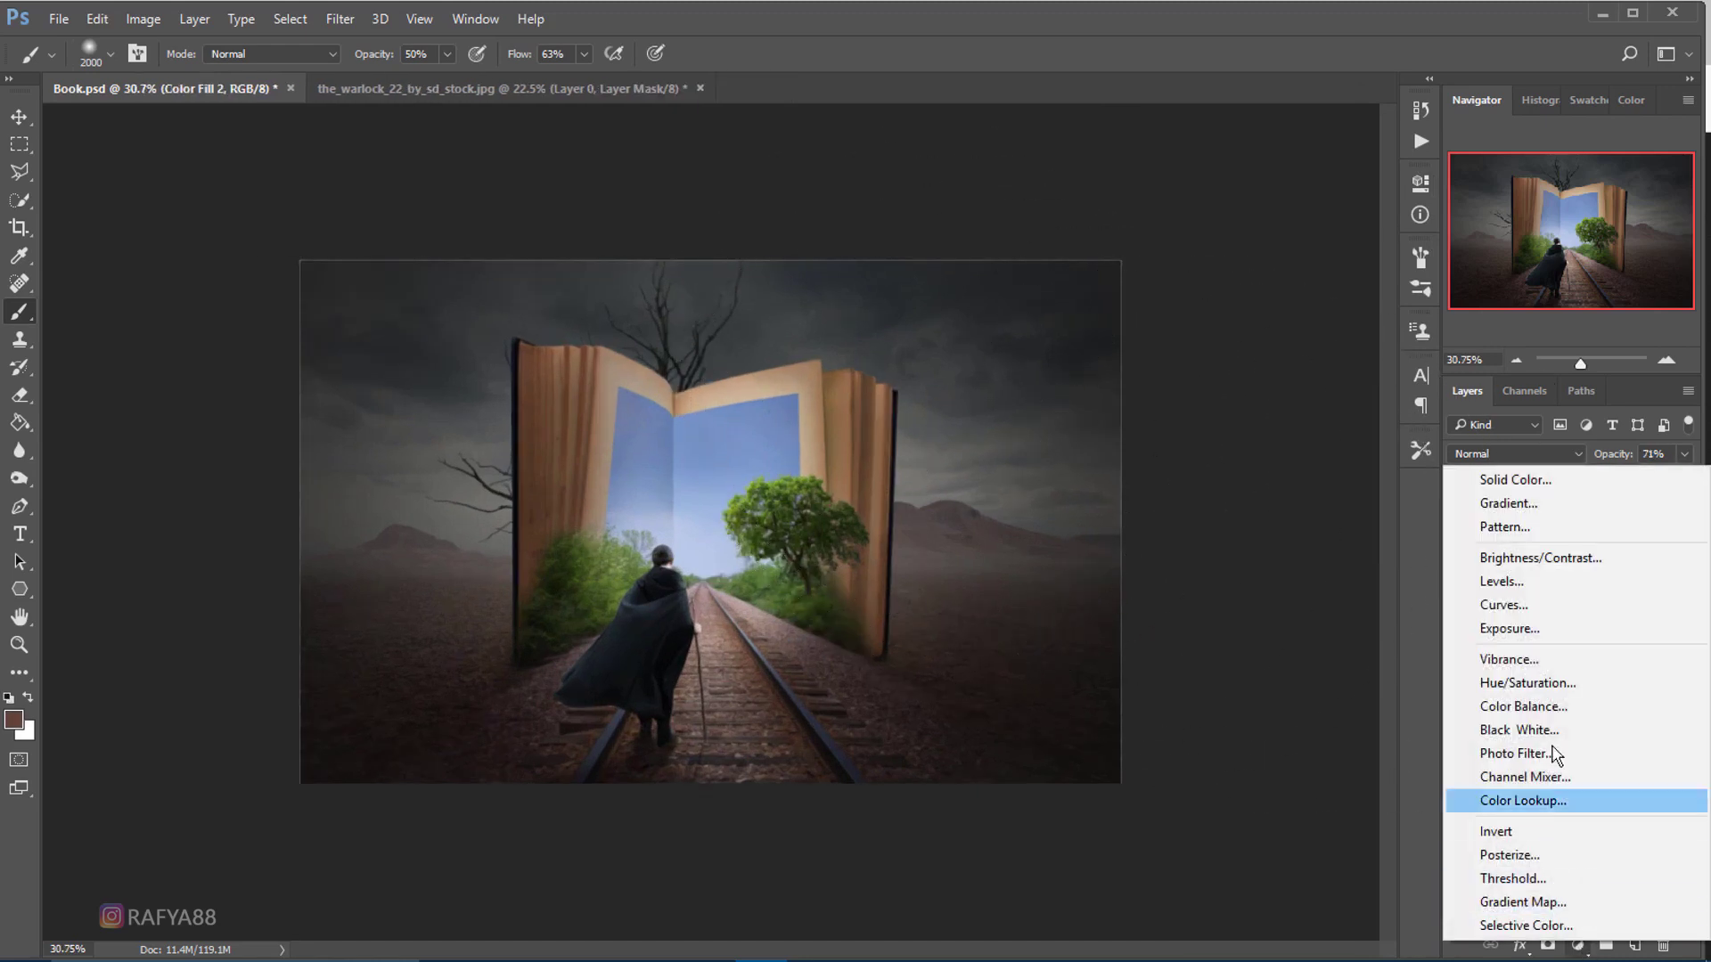
pyautogui.click(1608, 597)
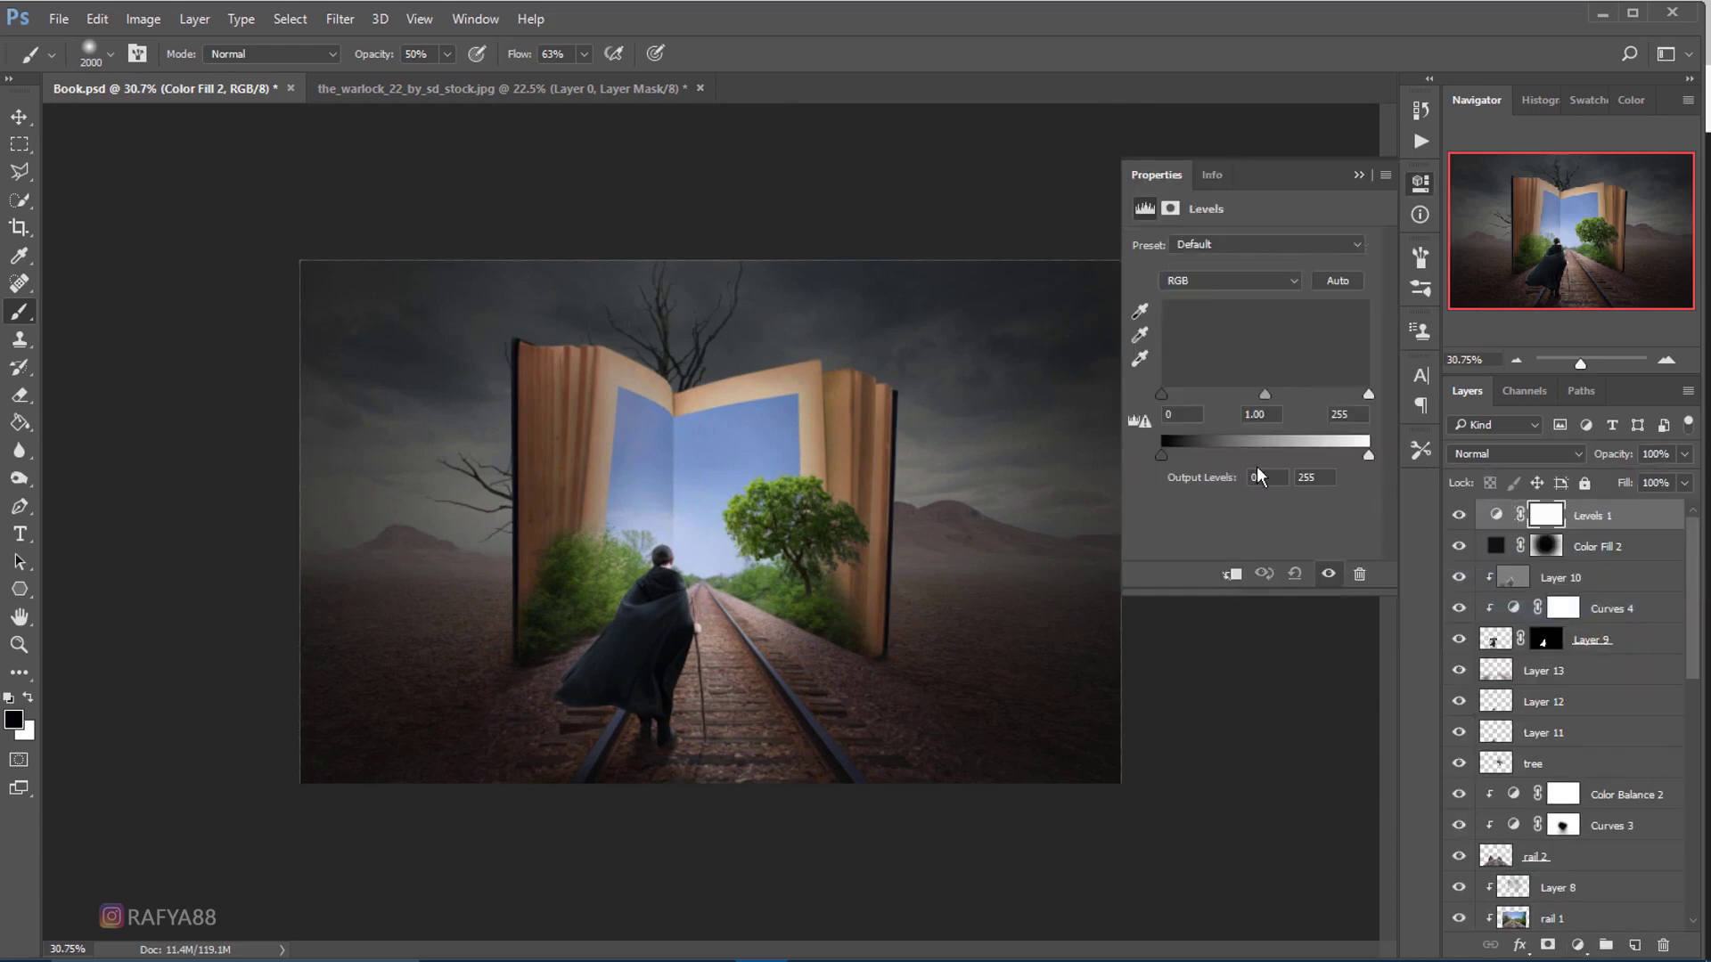
pyautogui.click(1203, 281)
pyautogui.click(1197, 338)
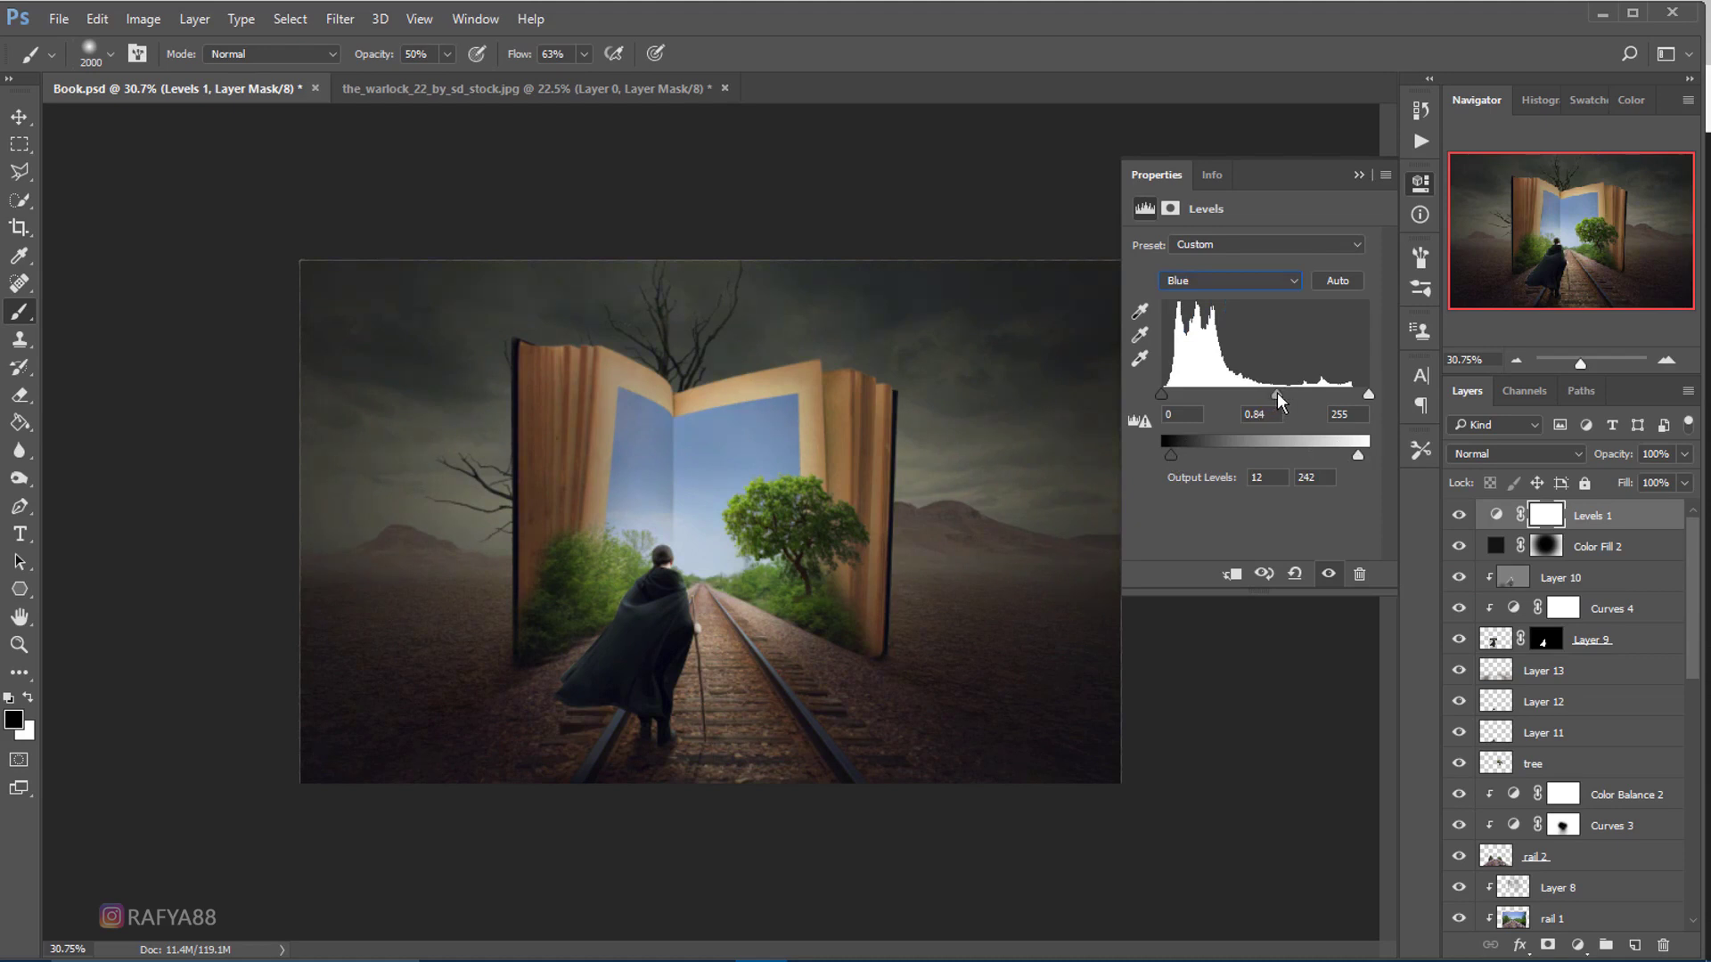
pyautogui.click(1250, 284)
pyautogui.click(1185, 303)
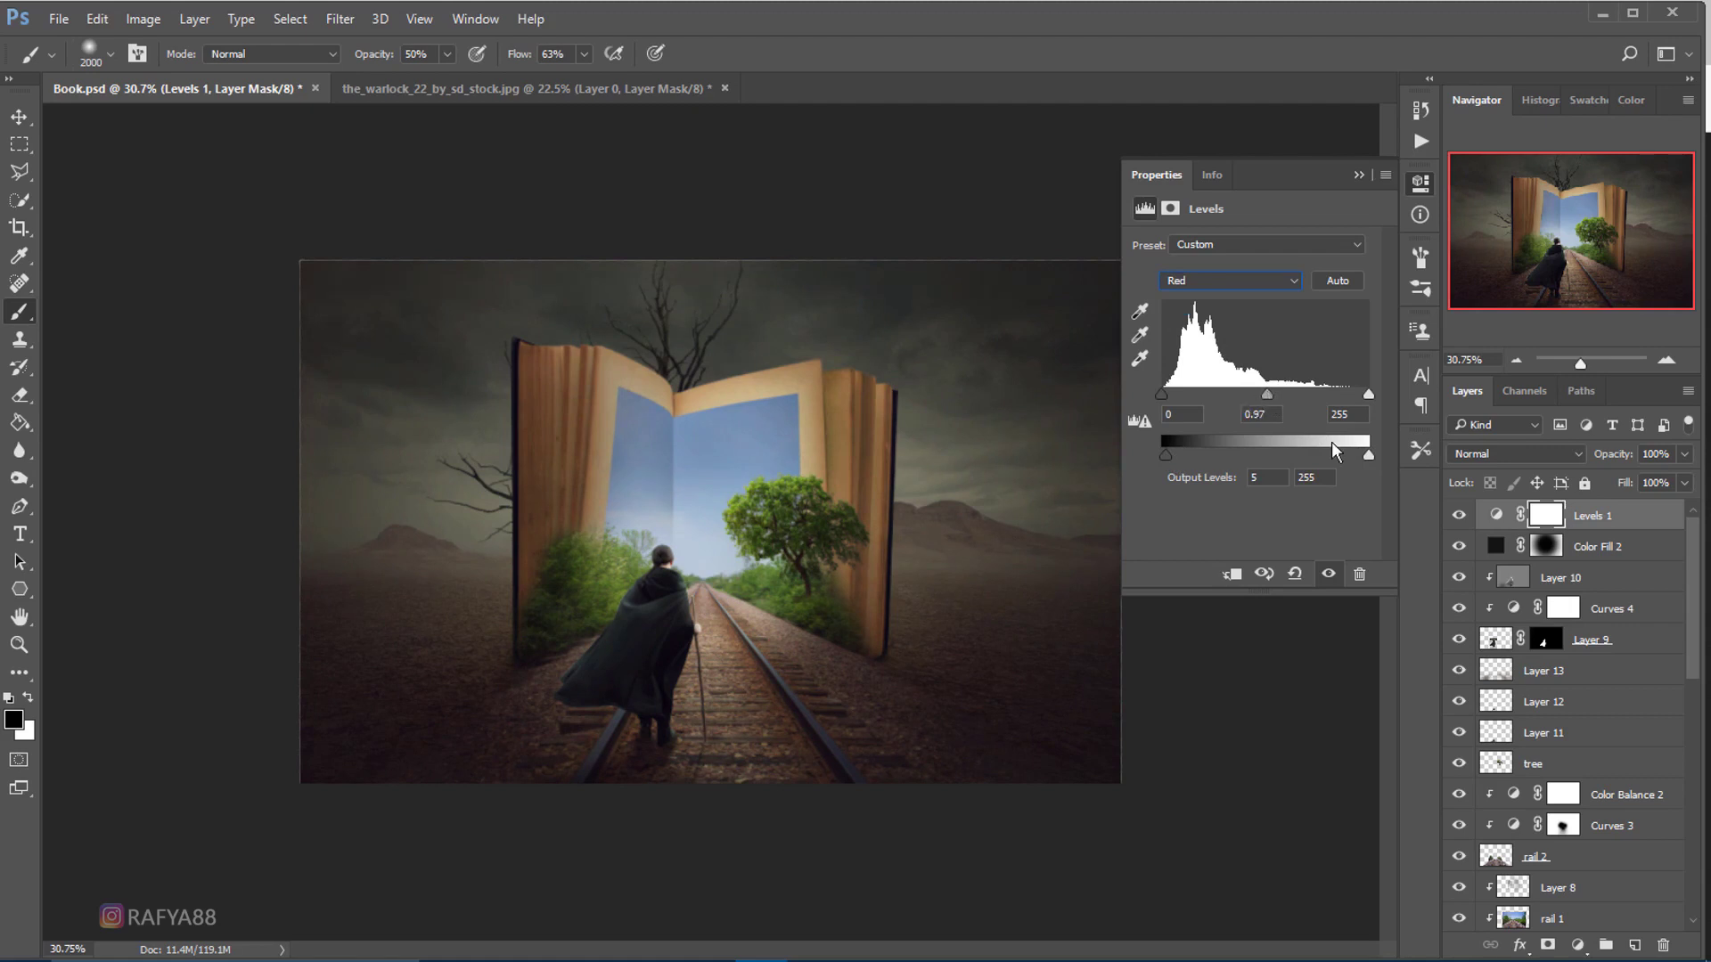
pyautogui.click(1459, 517)
pyautogui.click(1419, 183)
# - Add a top Curves adjustment; in Blue lift the shadows, lower highlights and ease midtones
pyautogui.click(1576, 945)
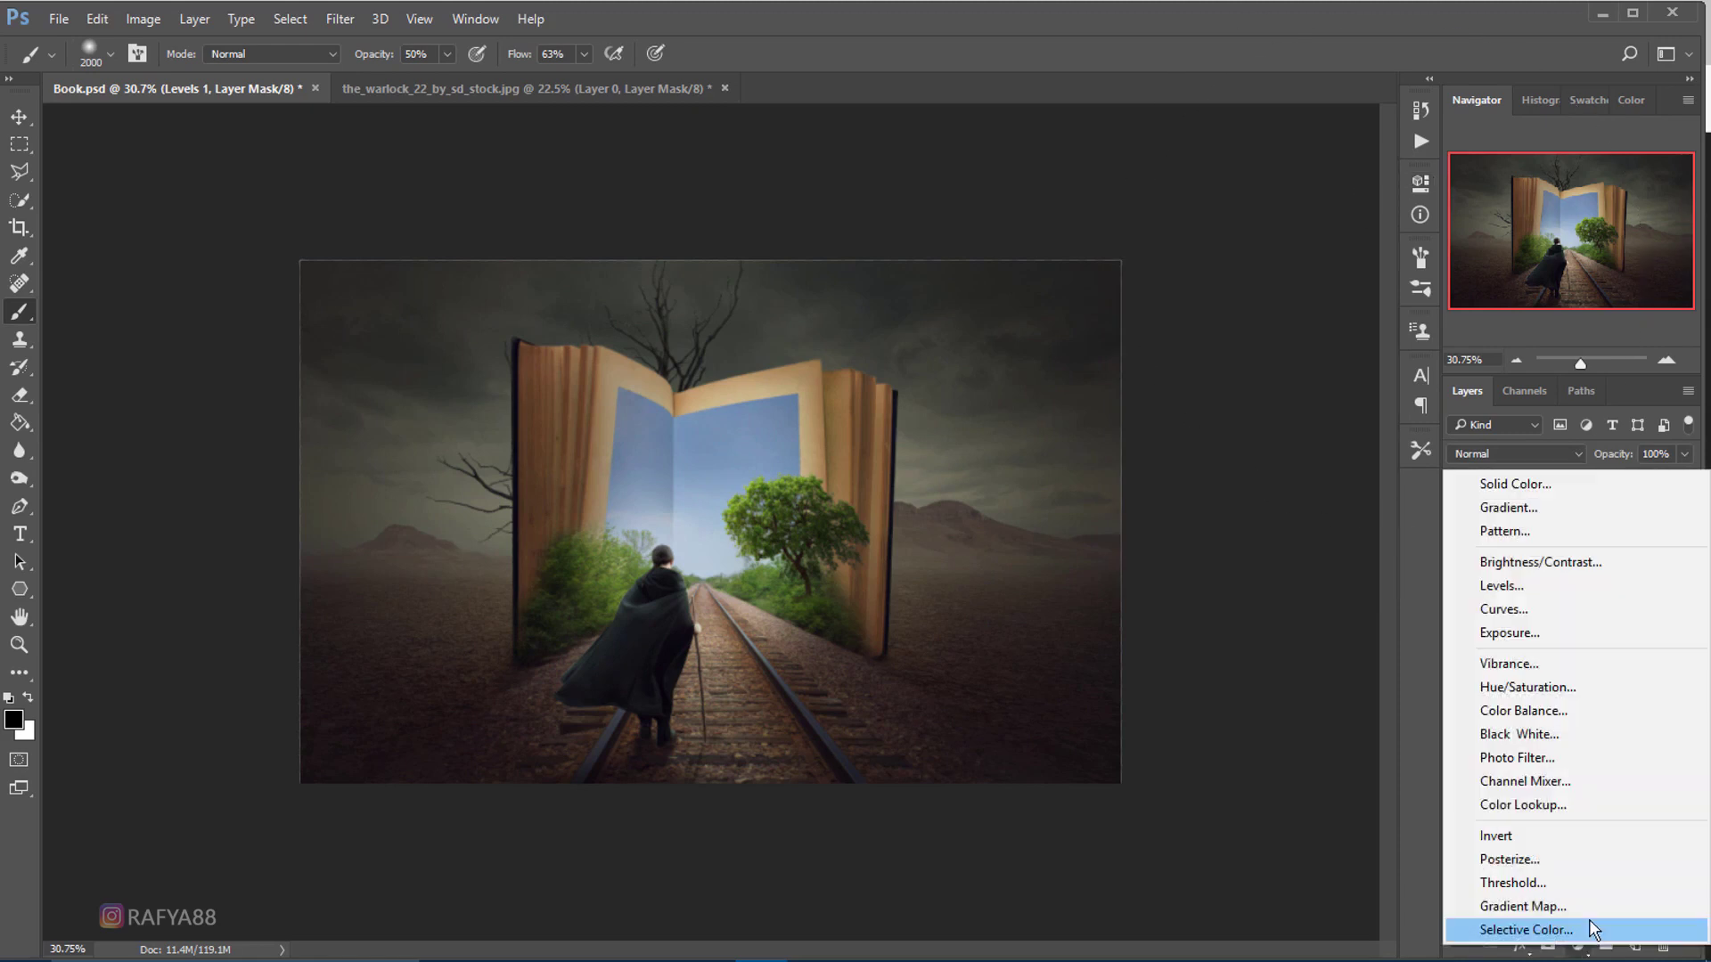
pyautogui.click(1504, 609)
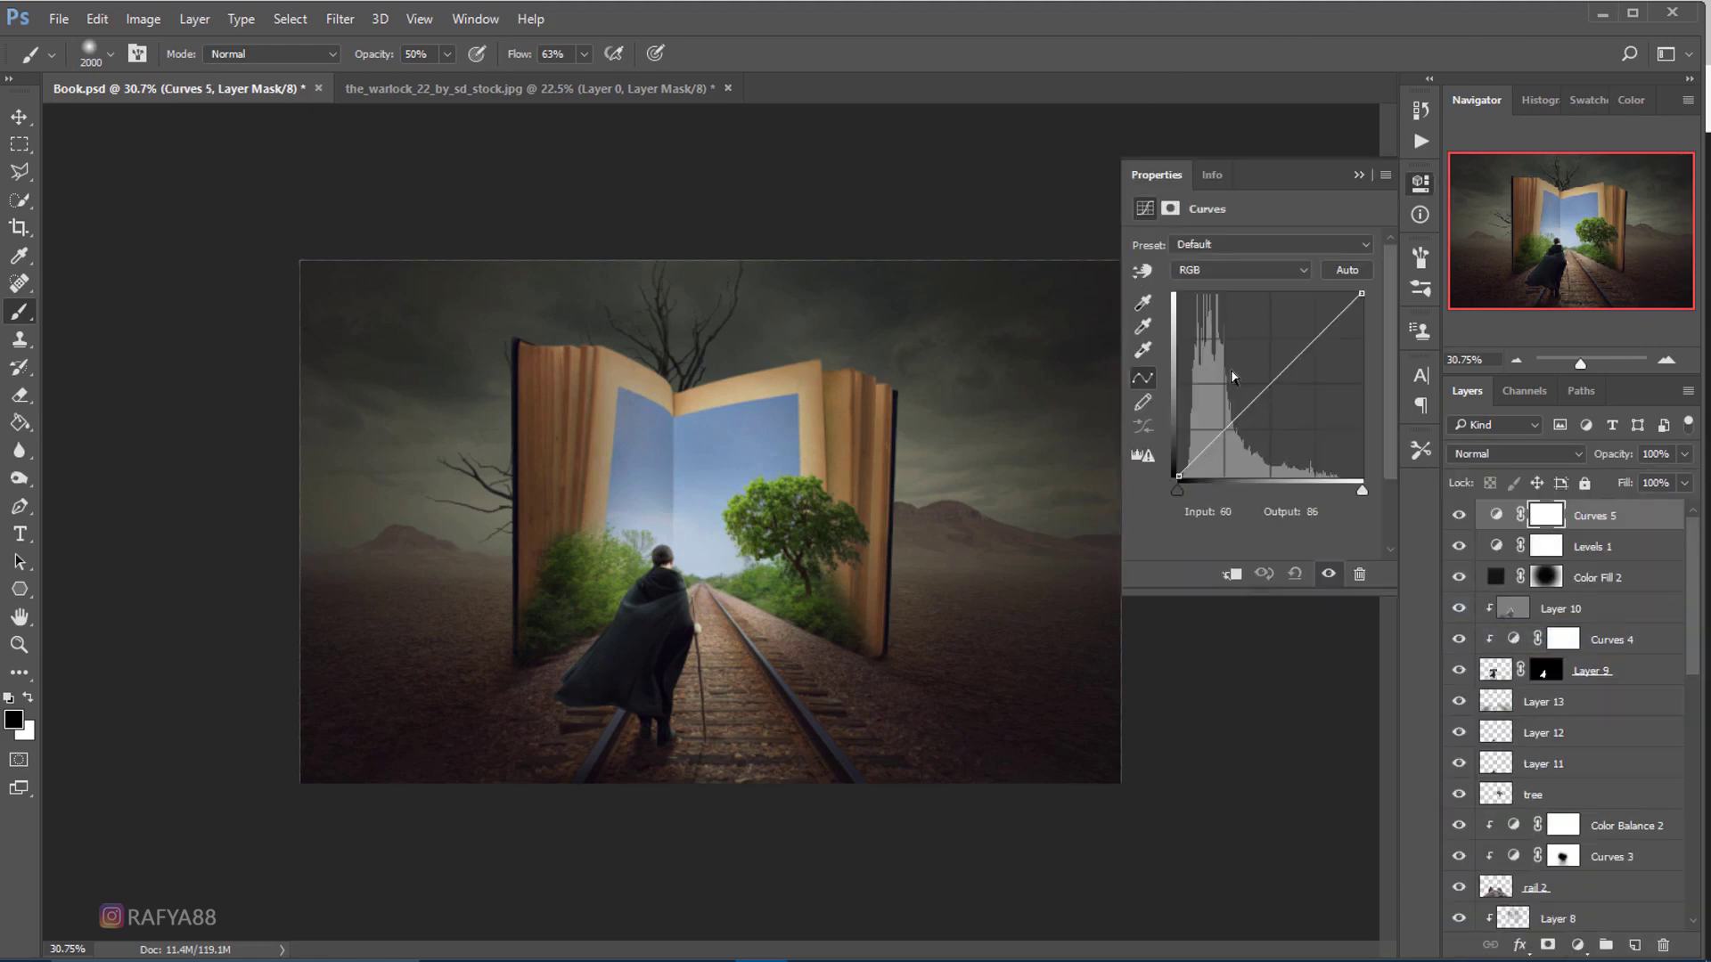
pyautogui.click(1237, 270)
pyautogui.click(1239, 321)
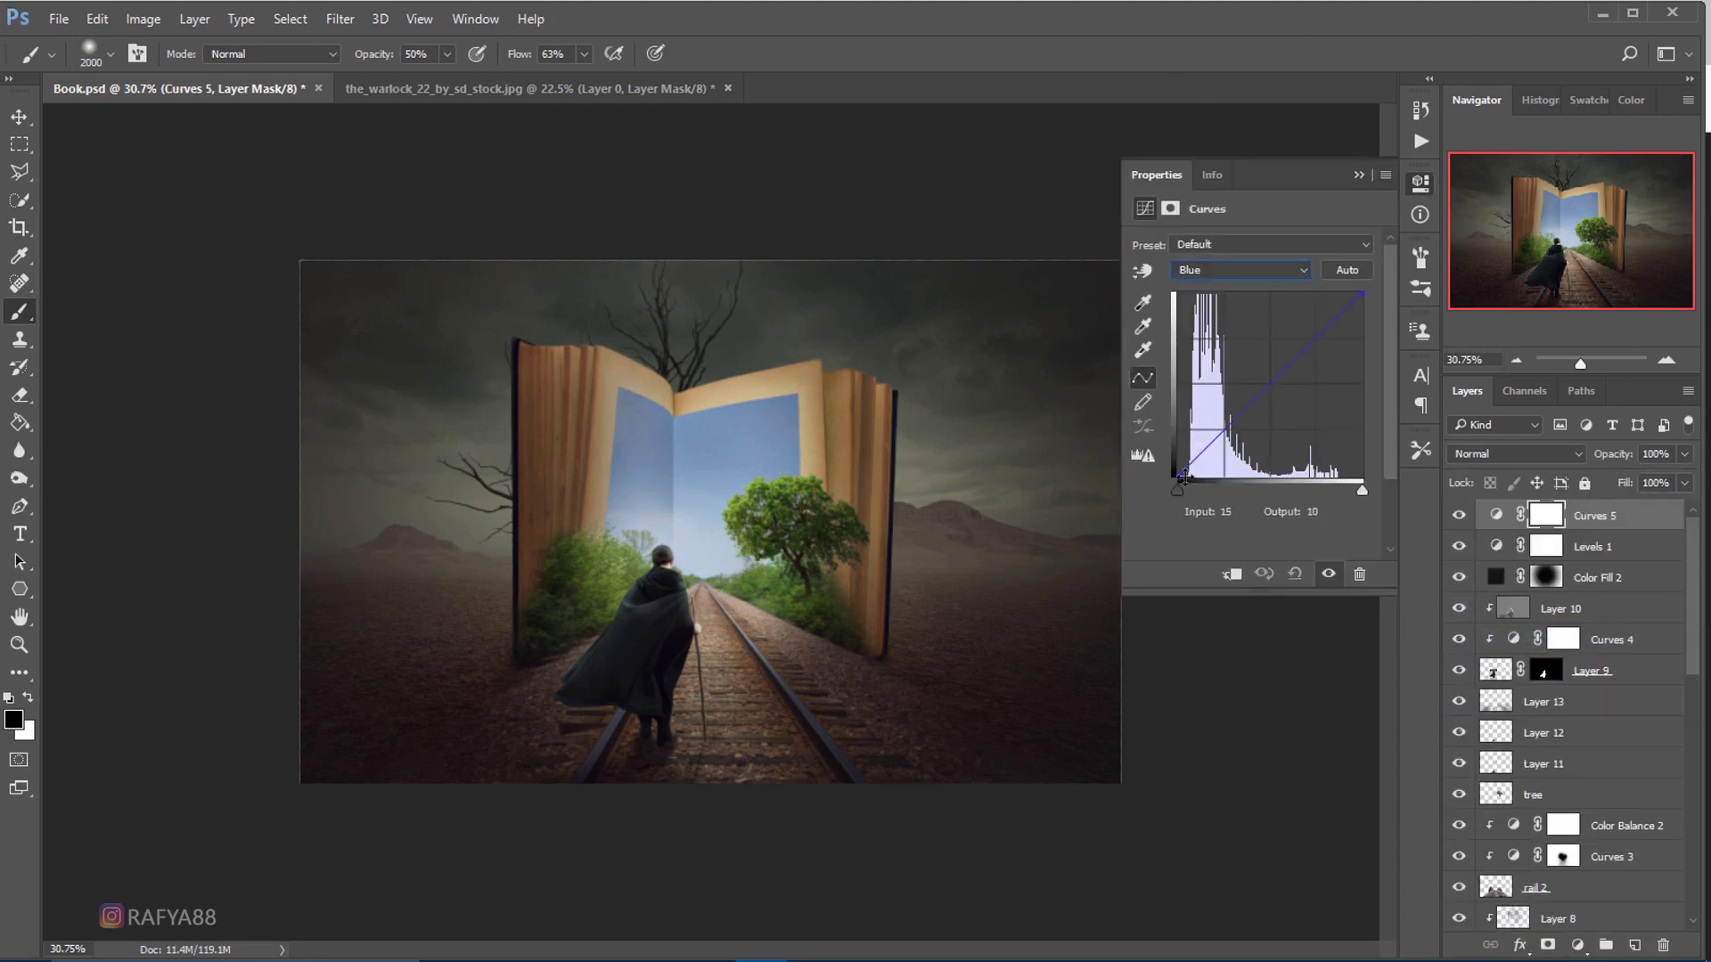
pyautogui.moveTo(1180, 479); pyautogui.dragTo(1180, 470)
pyautogui.moveTo(1361, 295)
pyautogui.mouseDown()
pyautogui.moveTo(1363, 309)
pyautogui.moveTo(1362, 295)
pyautogui.mouseUp()
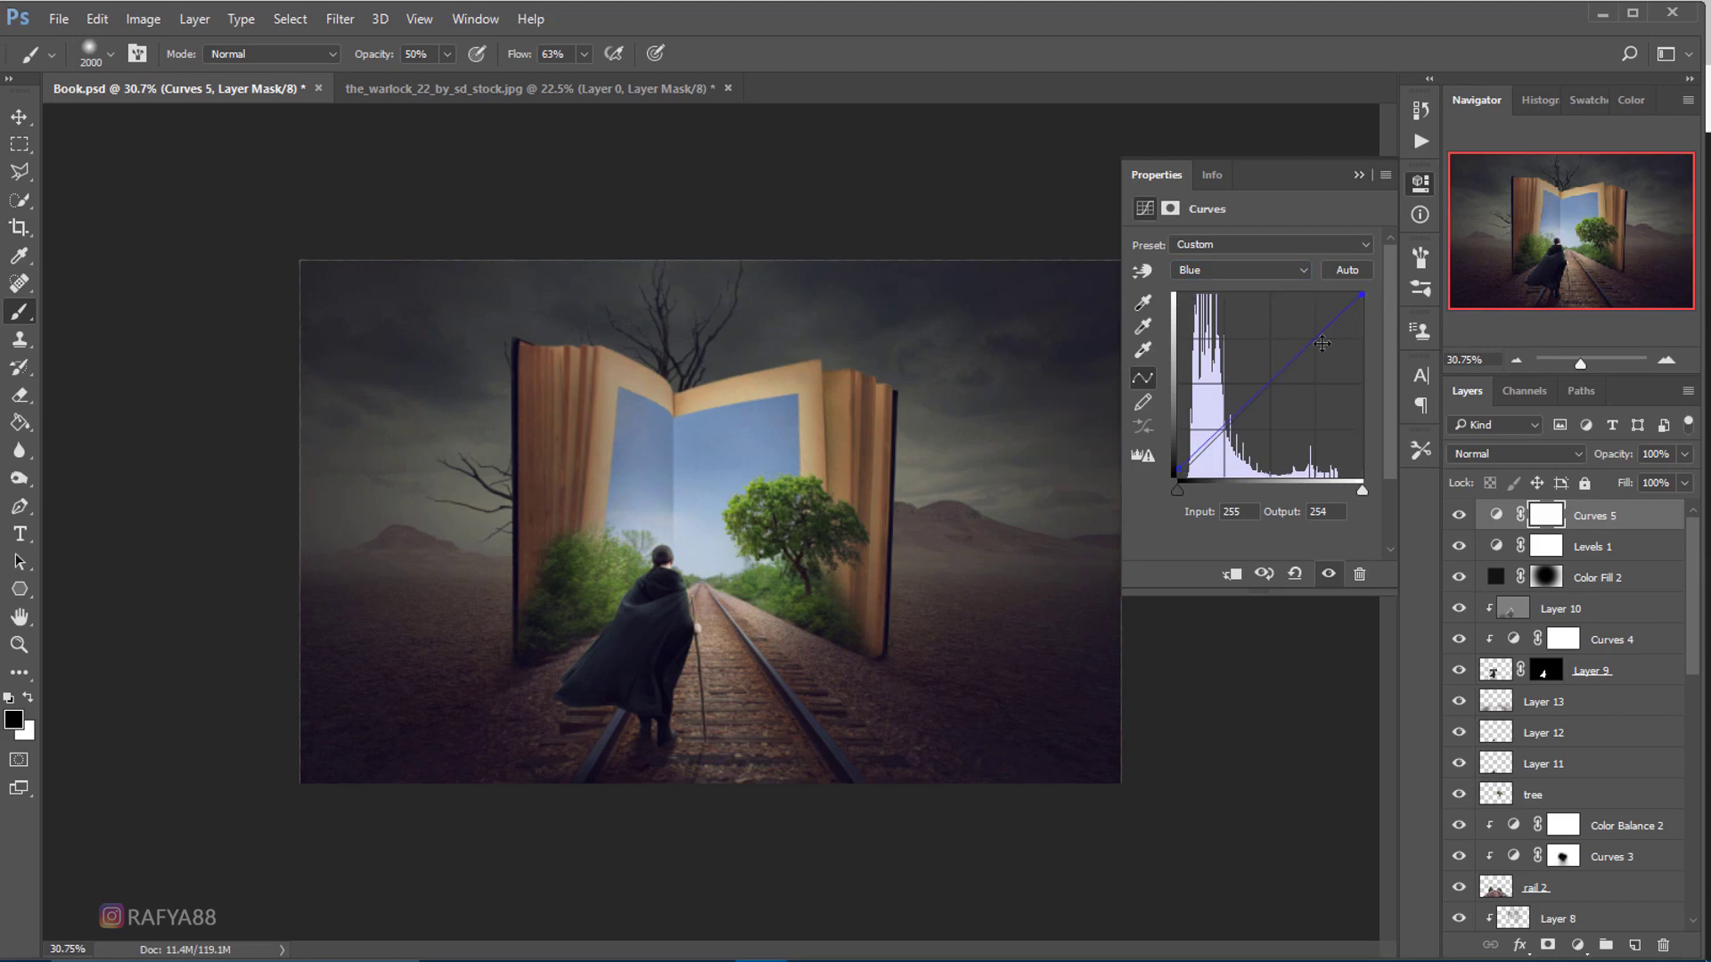
pyautogui.moveTo(1275, 383); pyautogui.dragTo(1277, 387)
# - Move the Red curve's black input to 15 to pull red from the shadows
pyautogui.click(1239, 270)
pyautogui.click(1199, 289)
pyautogui.click(1179, 476)
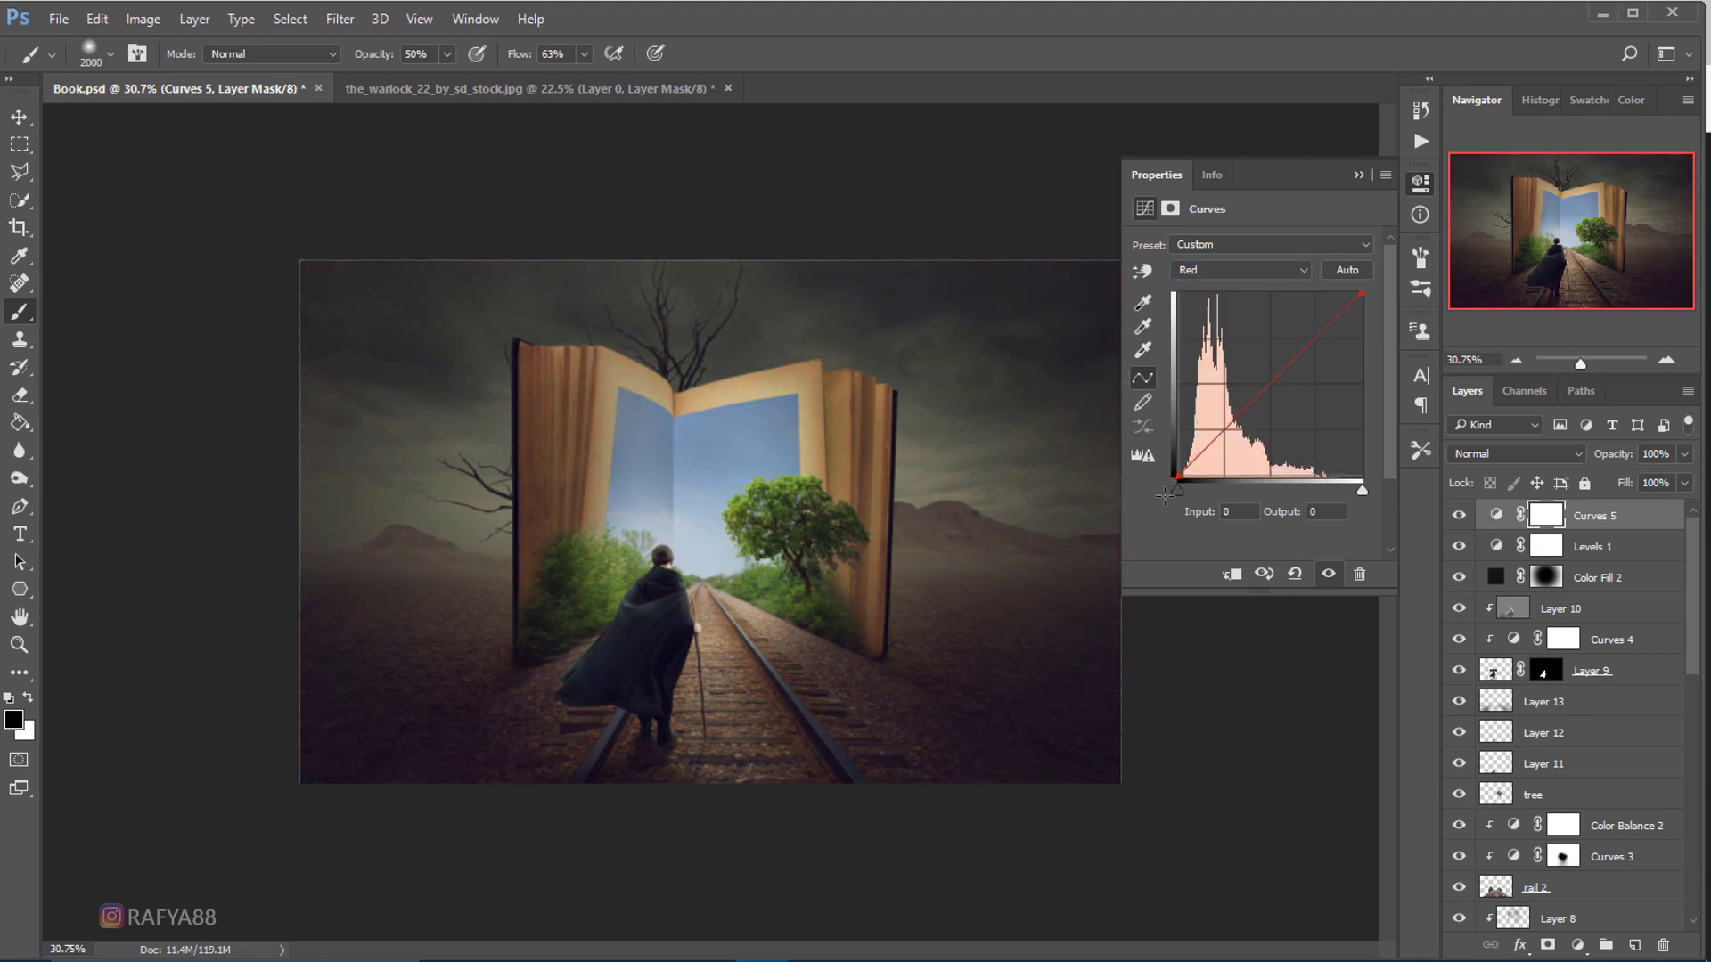
pyautogui.moveTo(1176, 487); pyautogui.dragTo(1177, 493)
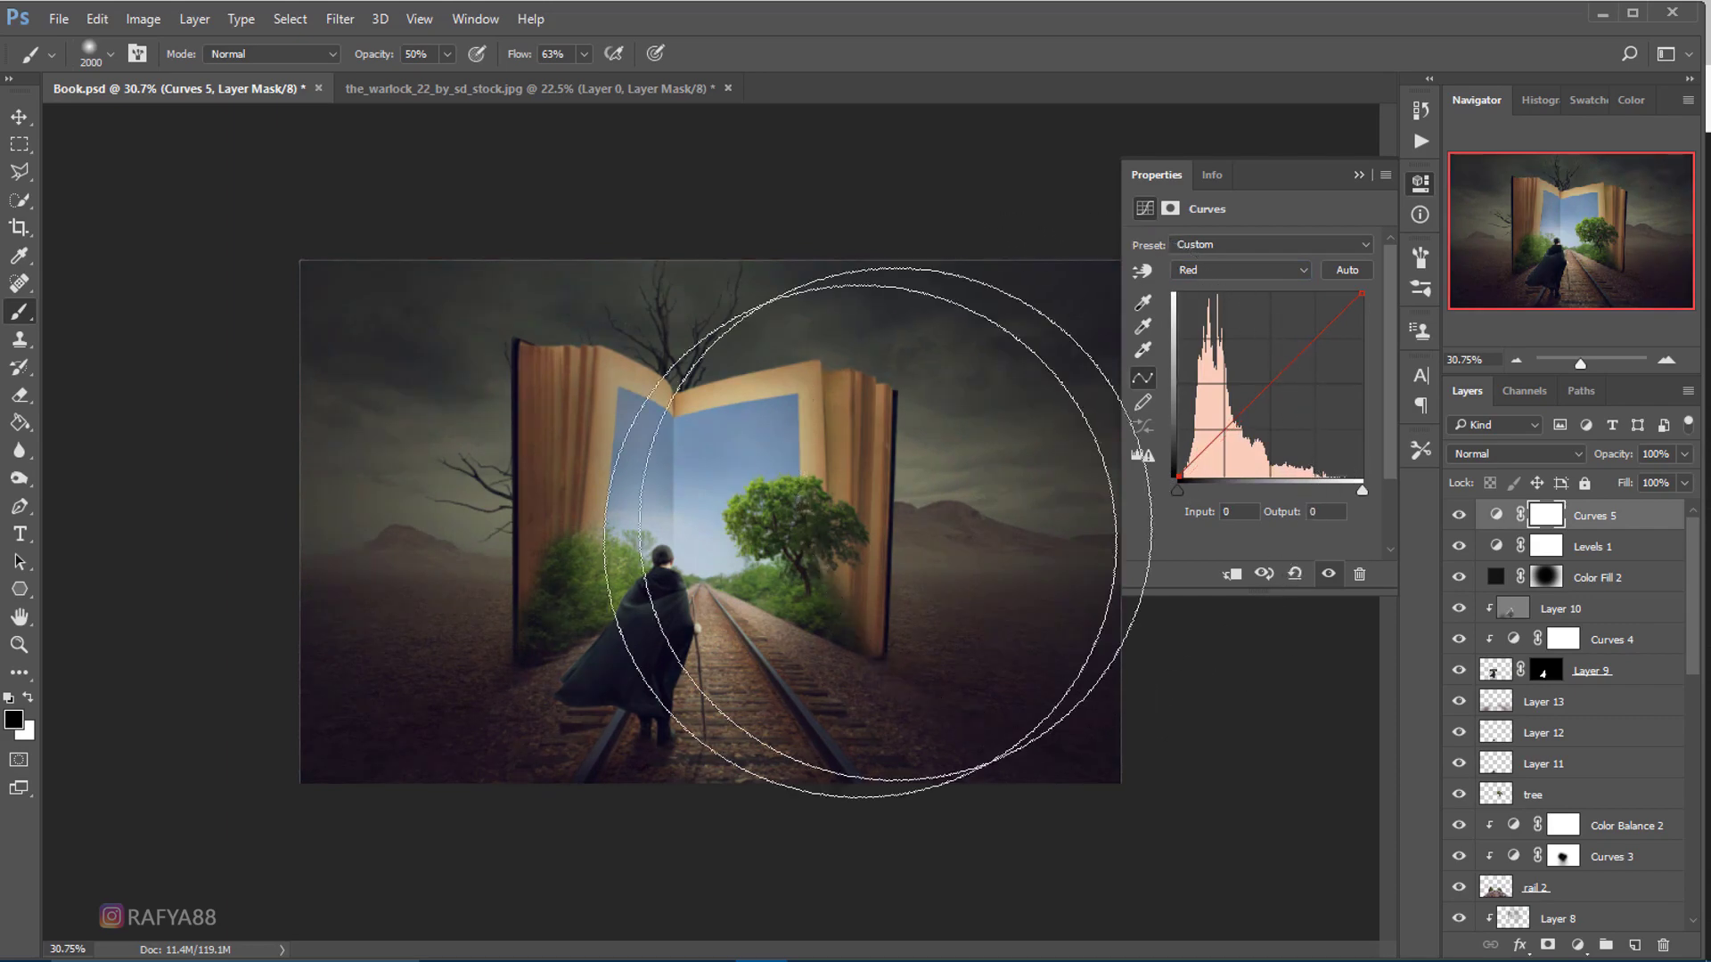
pyautogui.click(1358, 175)
pyautogui.click(1459, 515)
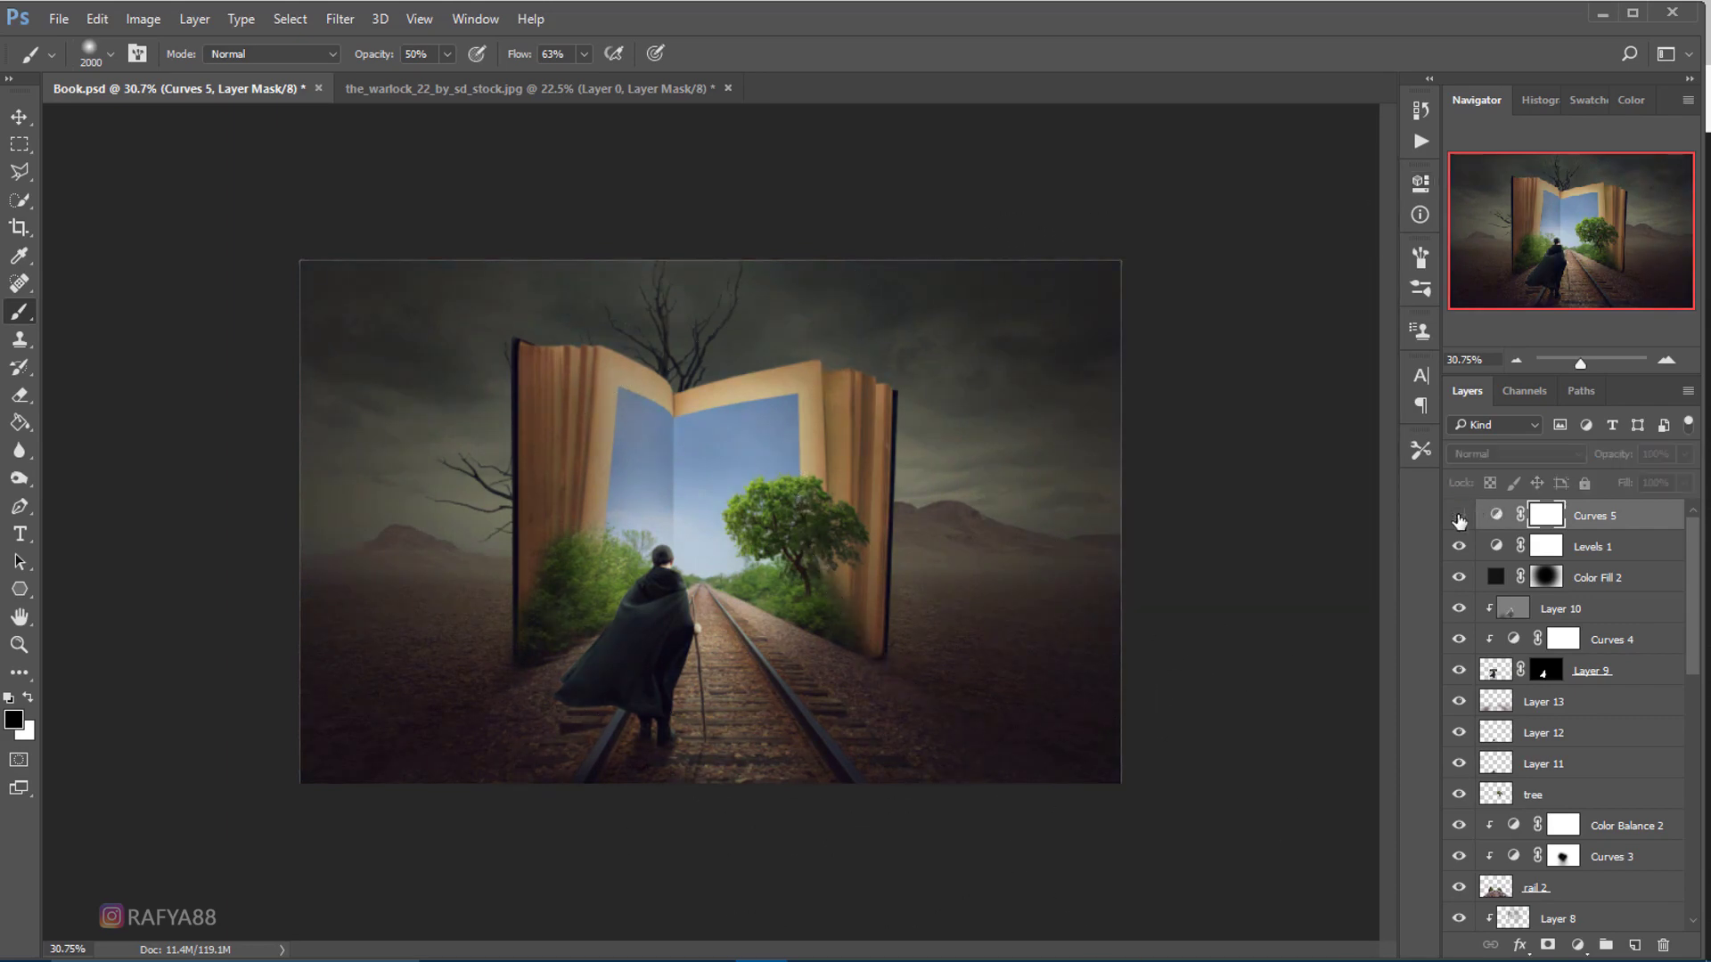
pyautogui.scroll(-5, 1013, 382)
# - Bring the stone texture into Book.psd and scale it to cover the whole canvas
pyautogui.scroll(-2, 1011, 380)
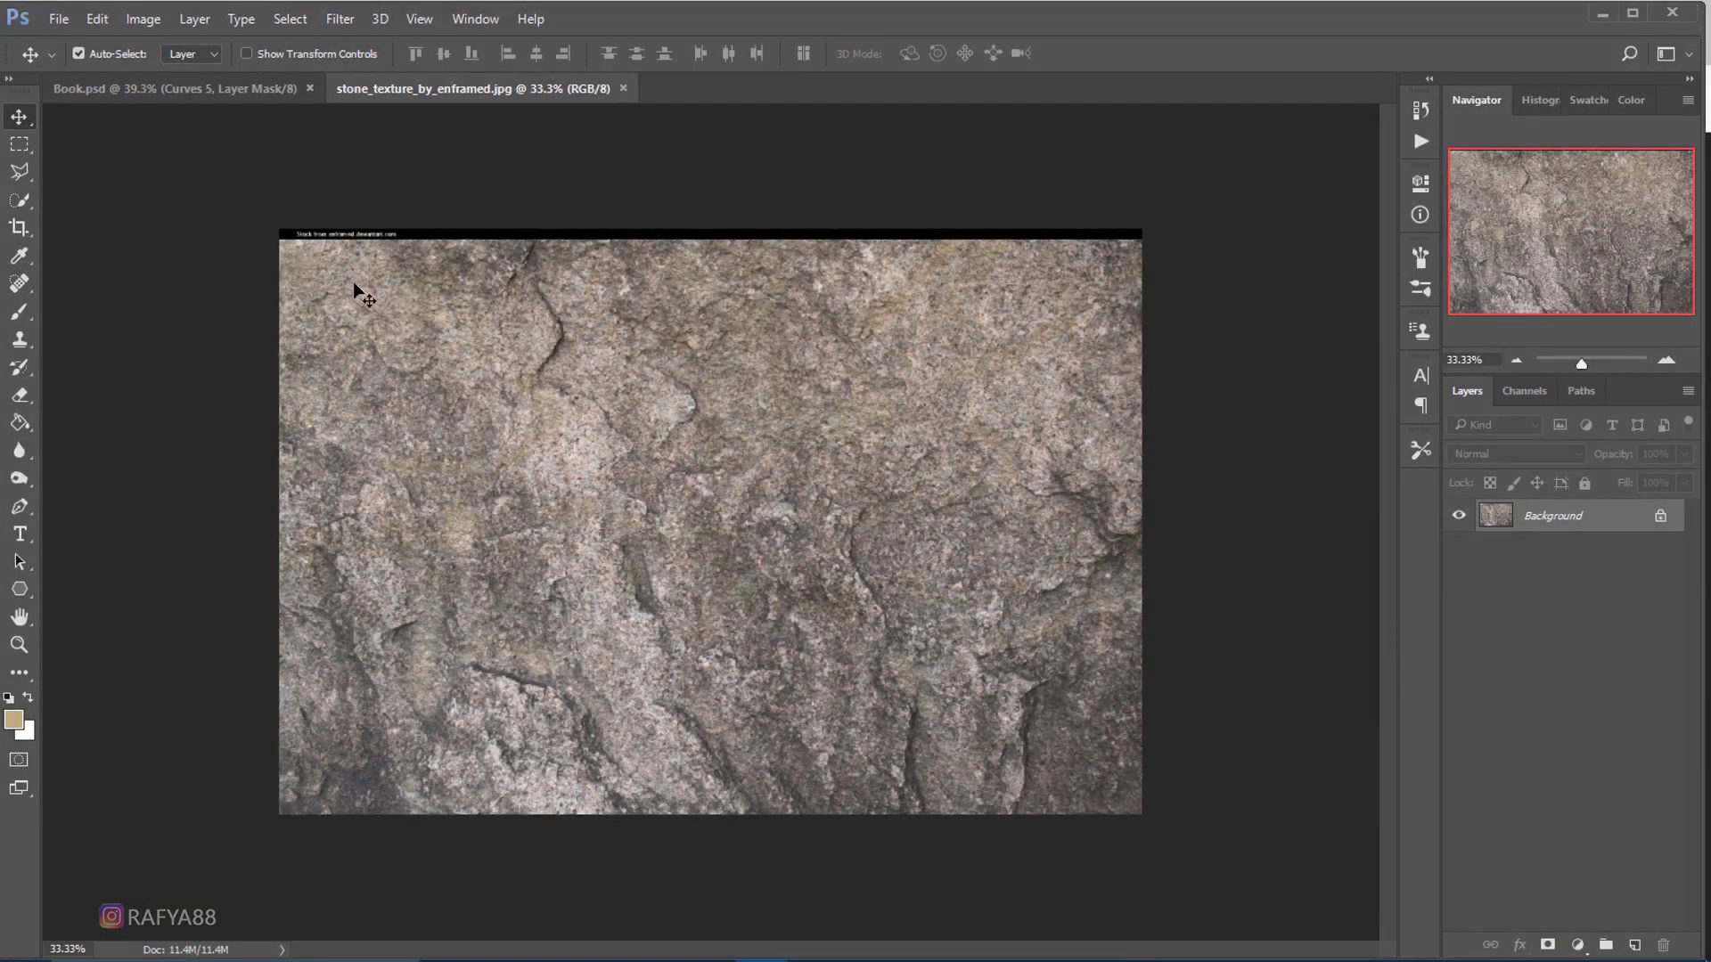
pyautogui.moveTo(353, 282); pyautogui.dragTo(629, 475)
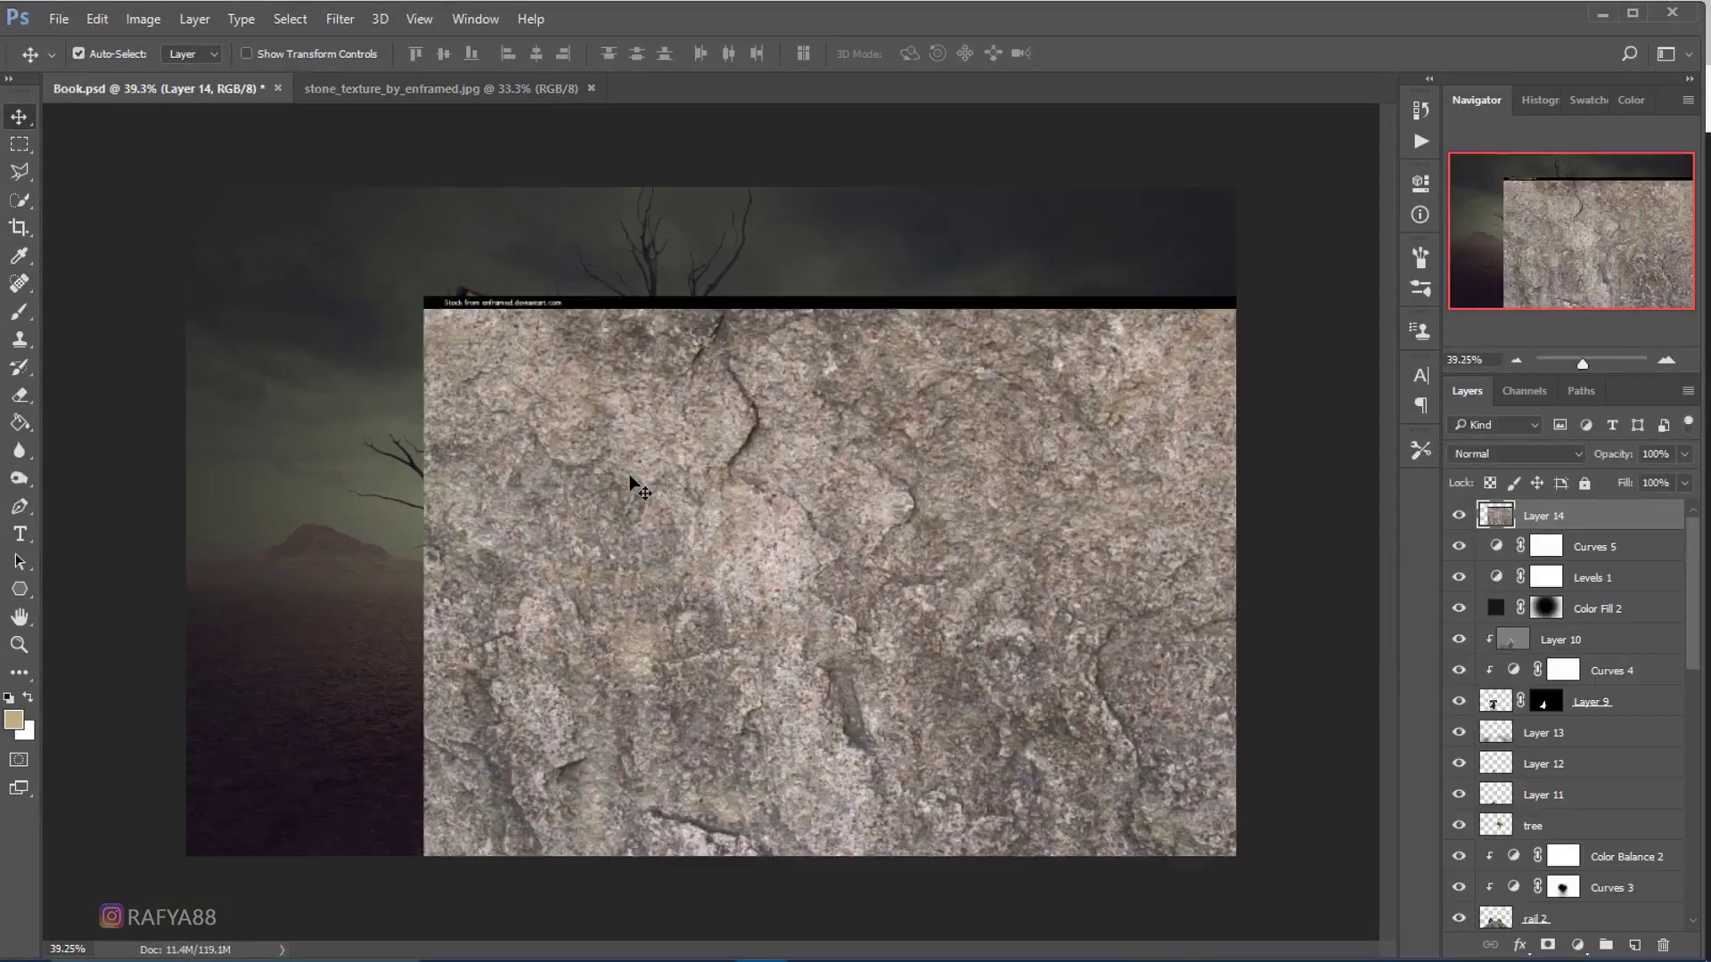
pyautogui.hotkey('ctrl', 't')
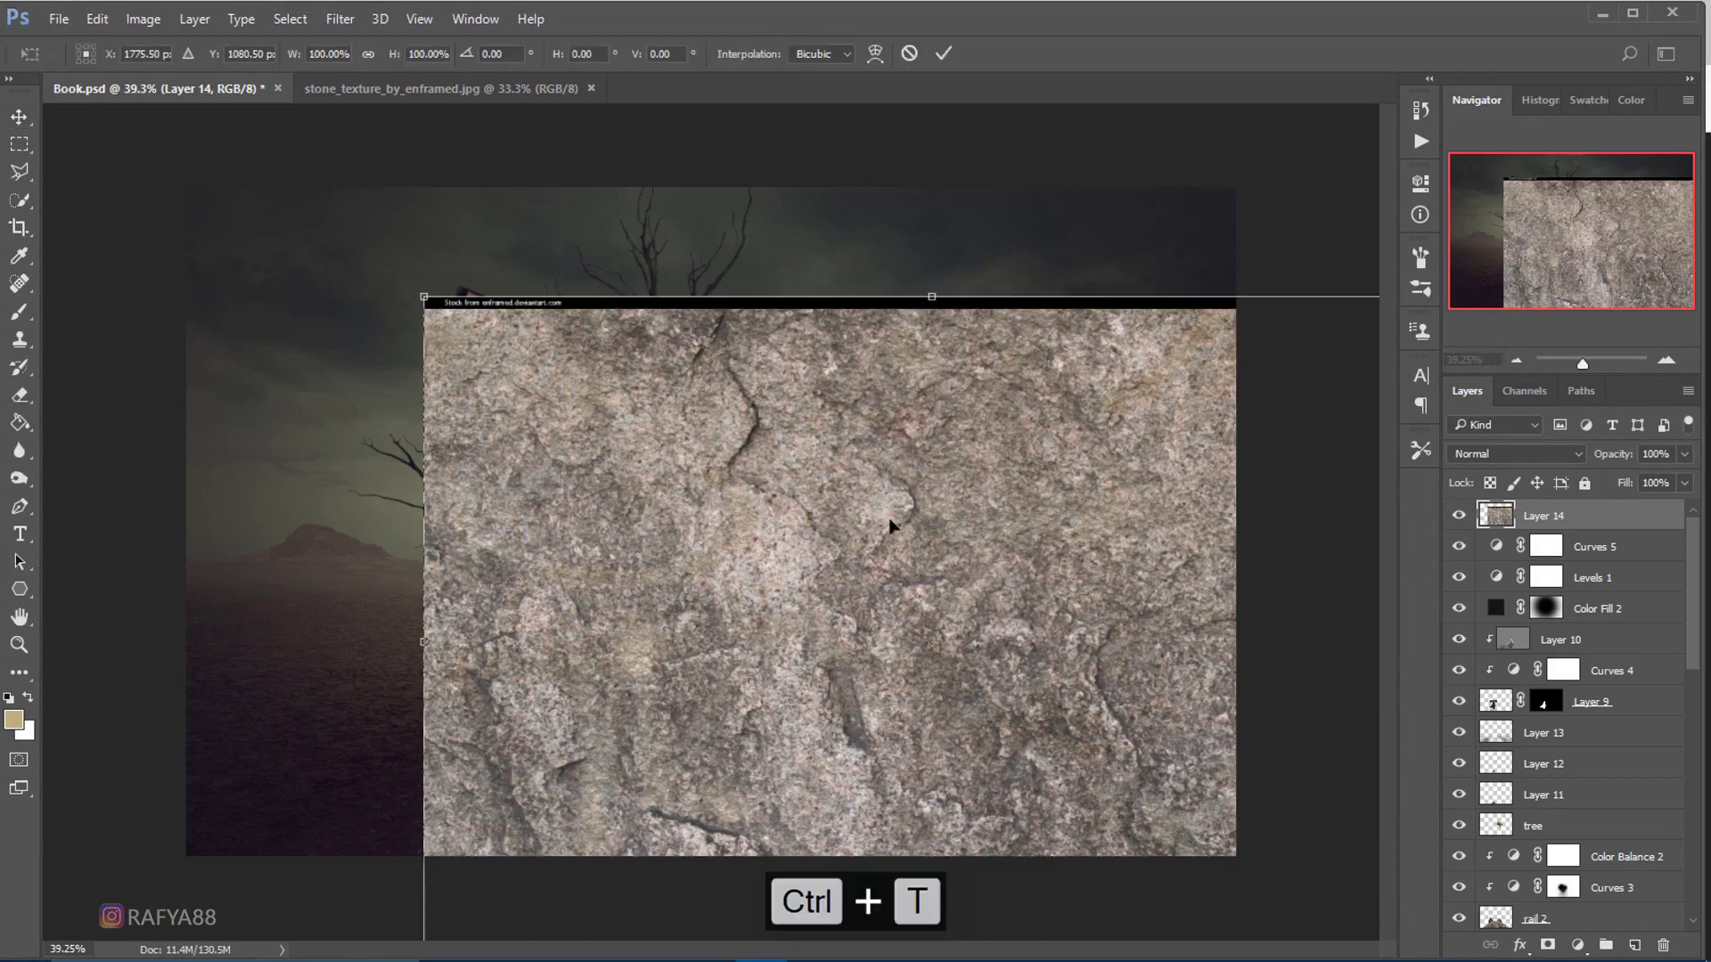
pyautogui.moveTo(890, 523); pyautogui.dragTo(613, 356)
pyautogui.scroll(-3, 712, 520)
pyautogui.moveTo(1014, 735); pyautogui.dragTo(1109, 784)
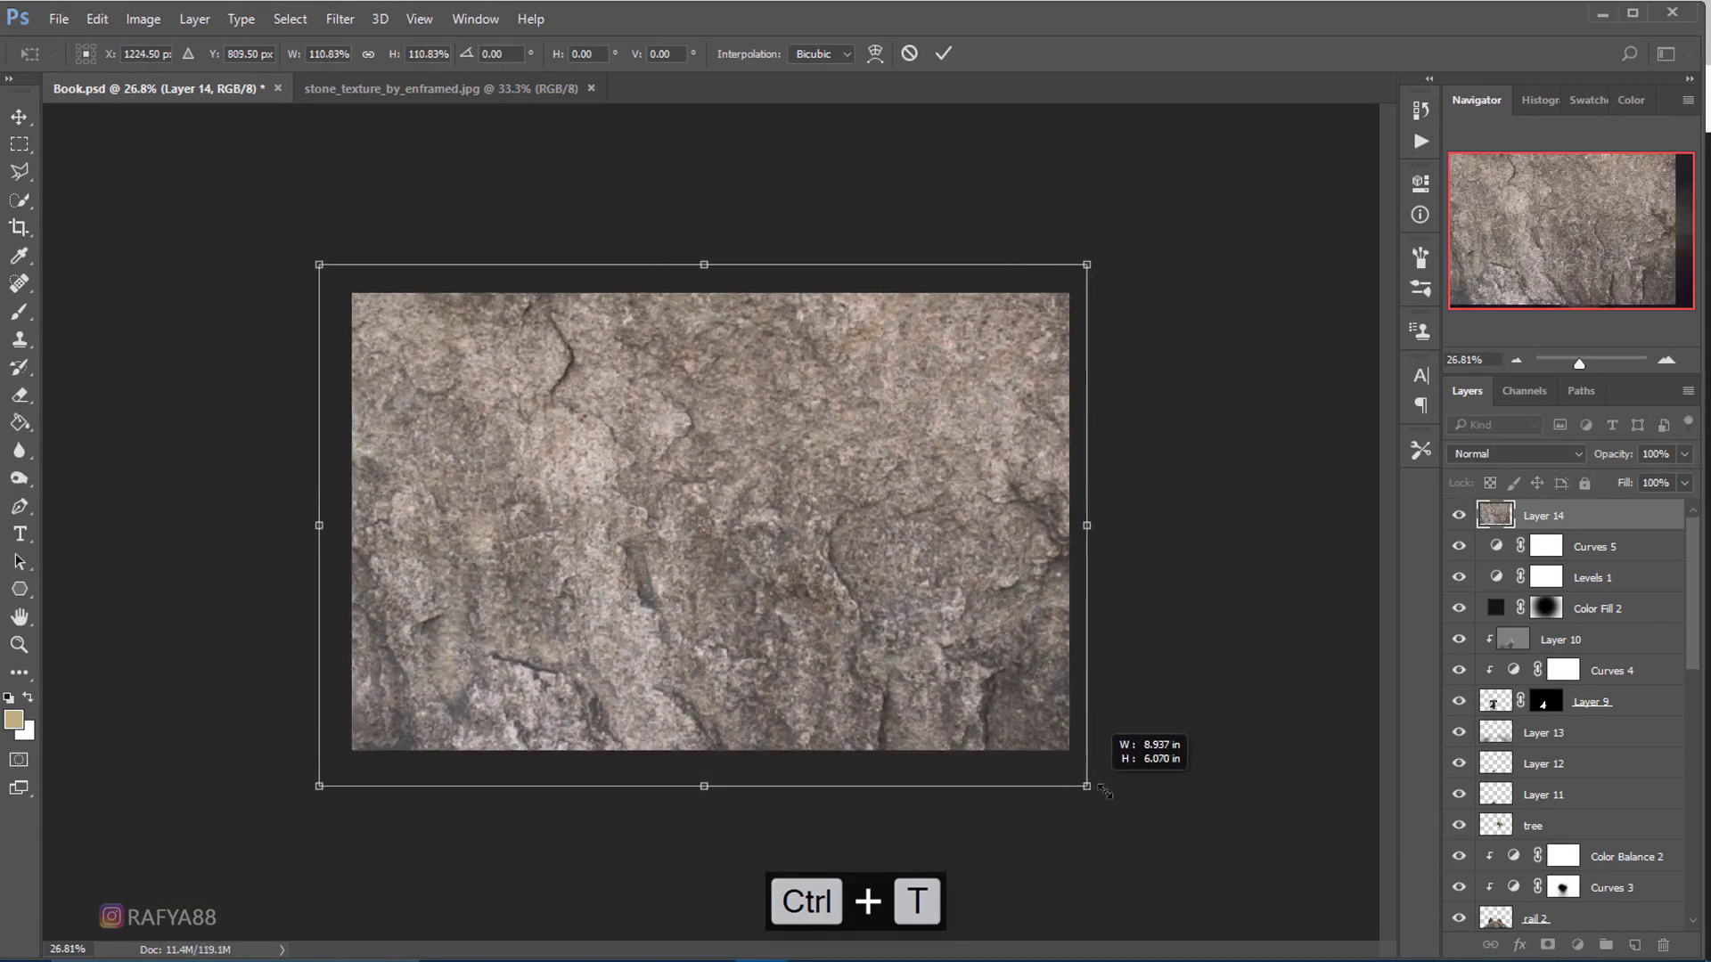
pyautogui.moveTo(986, 680); pyautogui.dragTo(1016, 685)
pyautogui.click(942, 55)
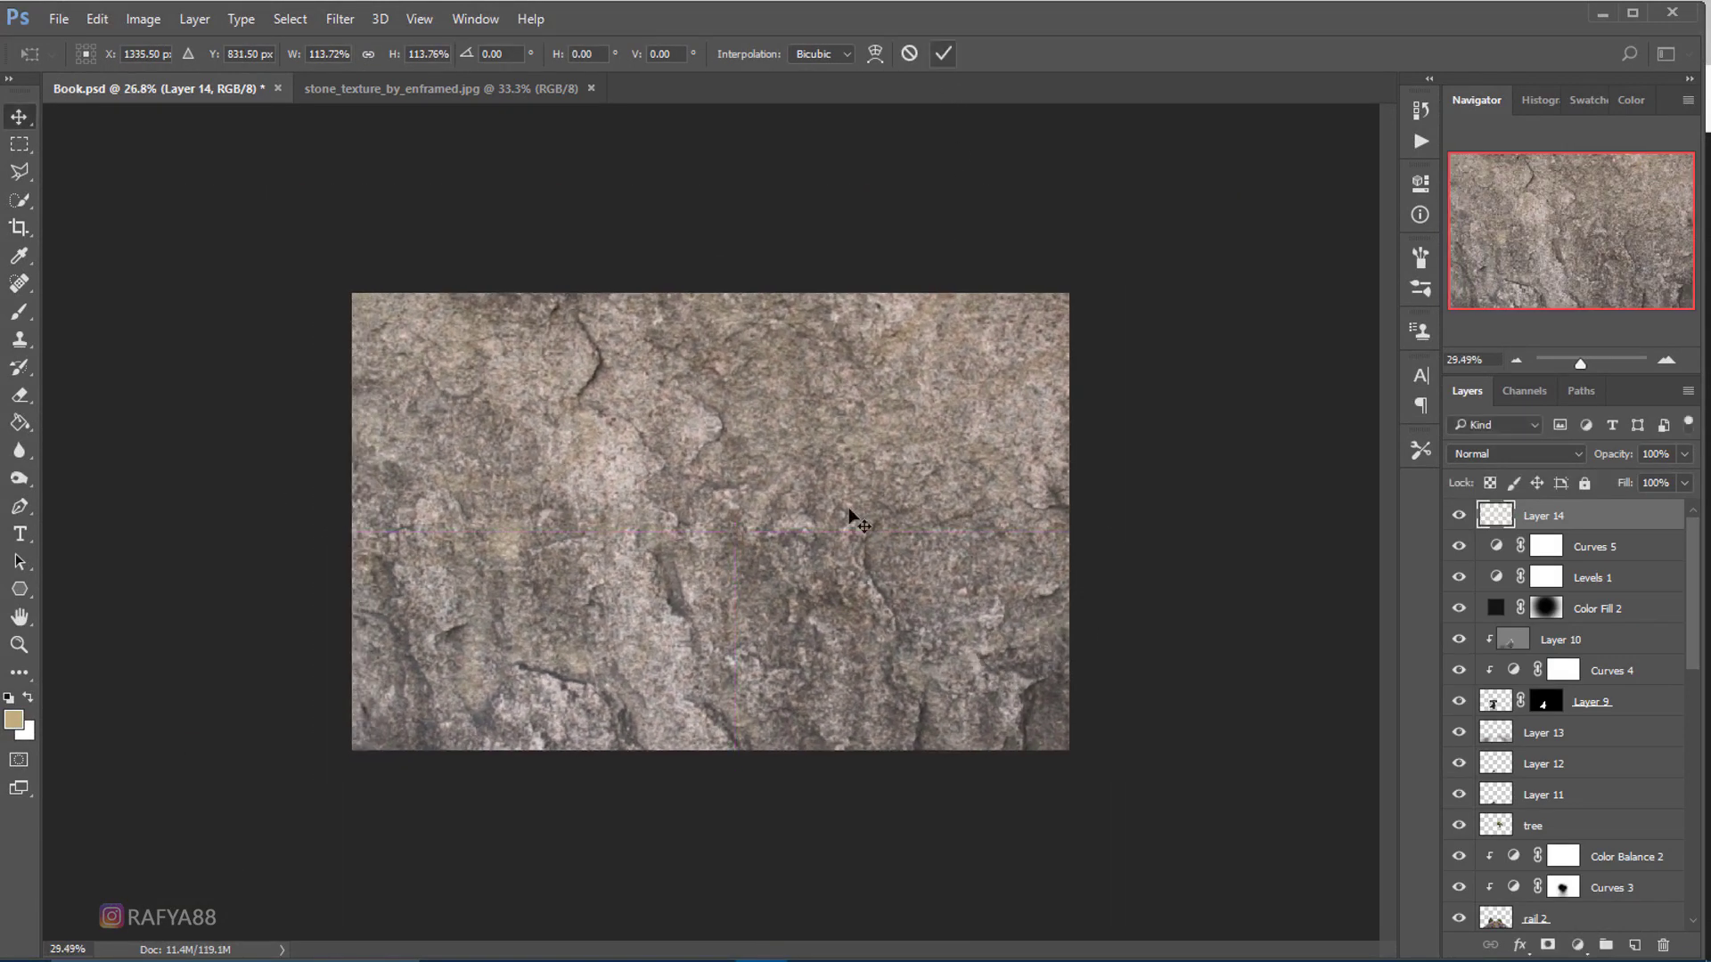
pyautogui.scroll(2, 852, 508)
# - Set the texture to Soft Light at 35% opacity and 58% fill, with an empty layer above
pyautogui.click(1497, 454)
pyautogui.click(1519, 676)
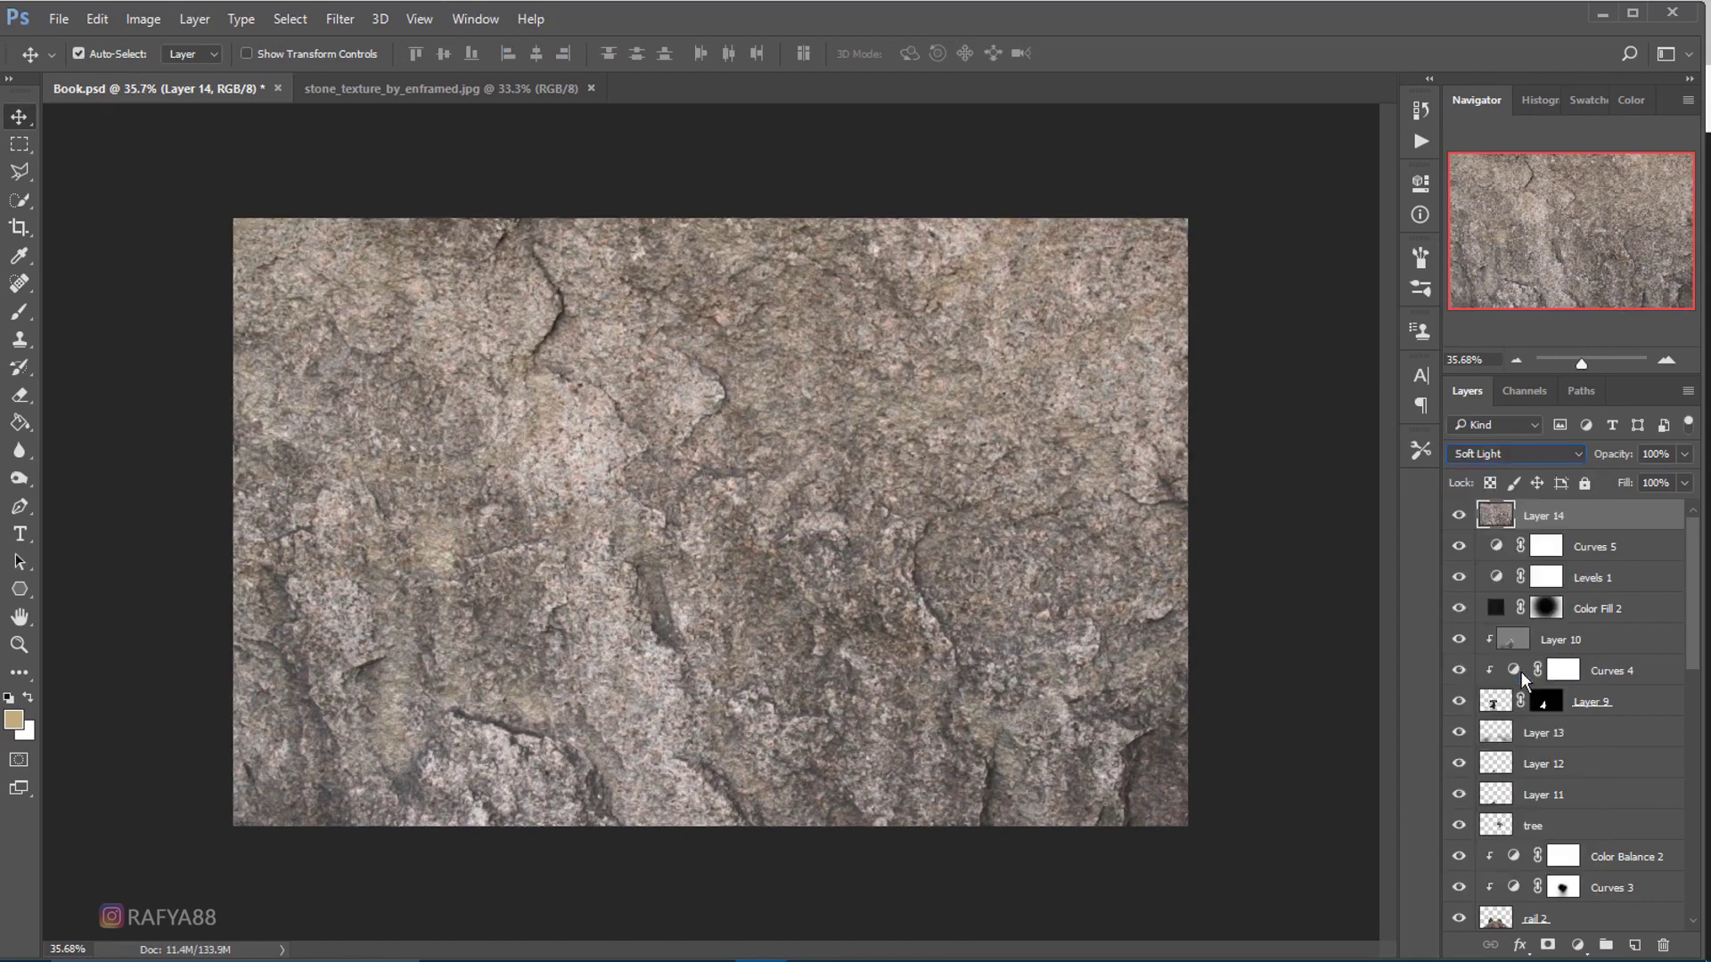
pyautogui.moveTo(1617, 455); pyautogui.dragTo(1559, 463)
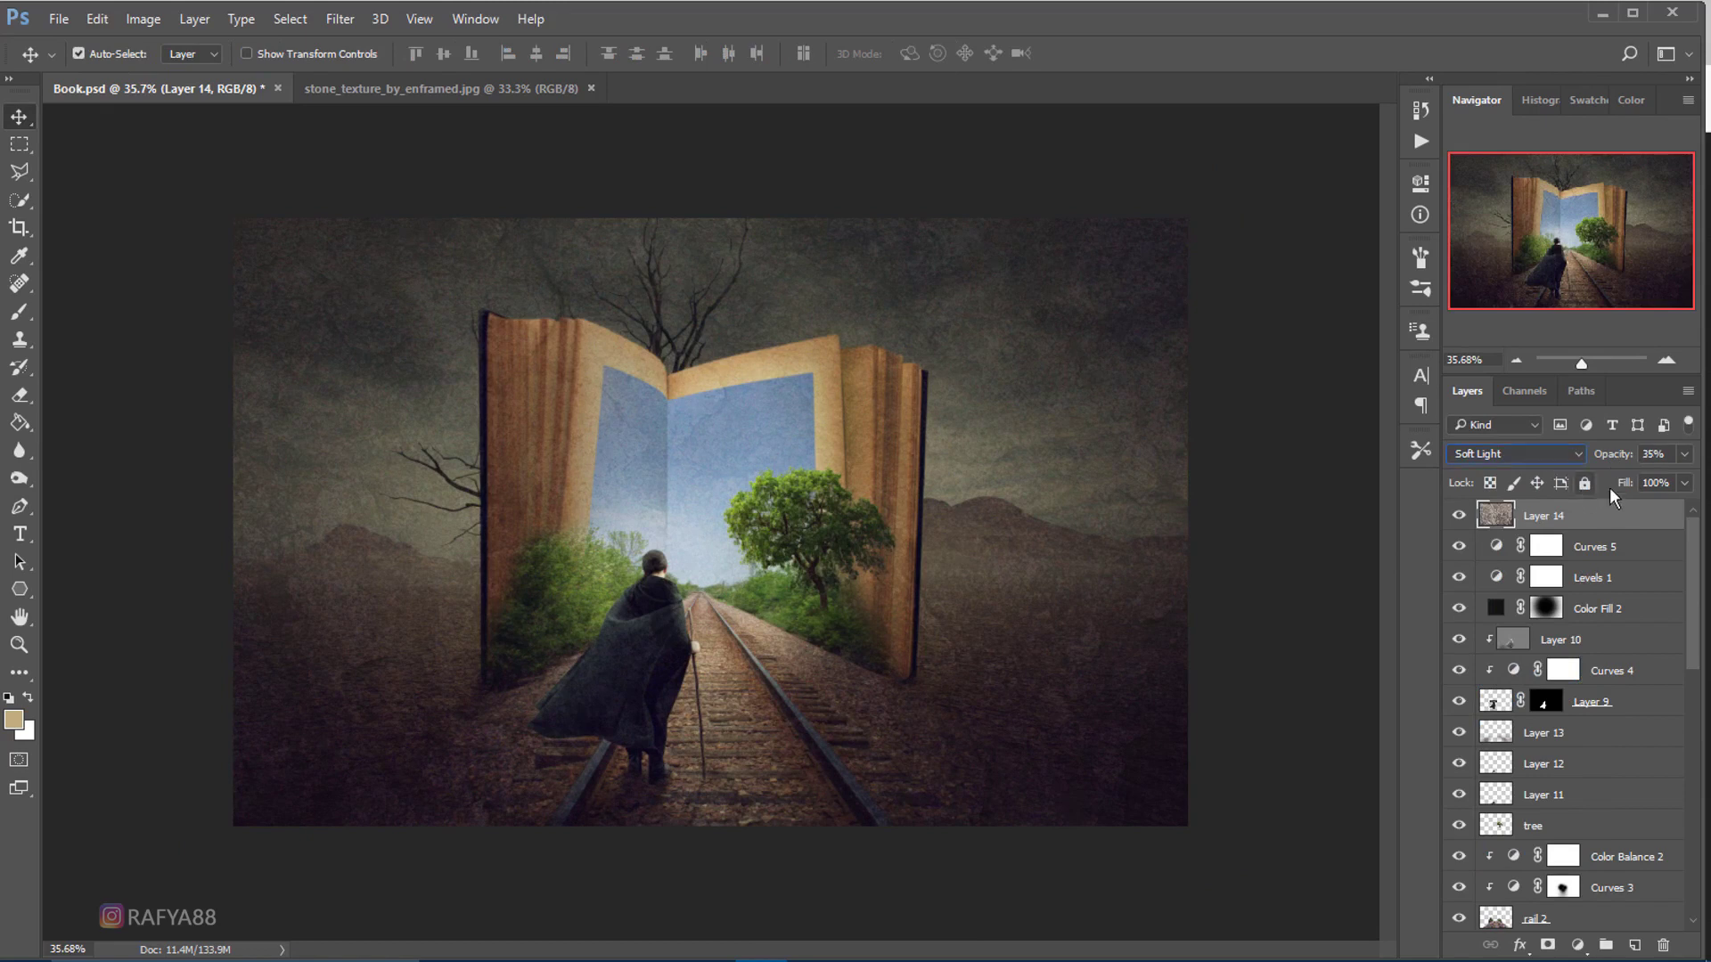
pyautogui.moveTo(1624, 488); pyautogui.dragTo(1584, 485)
pyautogui.scroll(2, 742, 442)
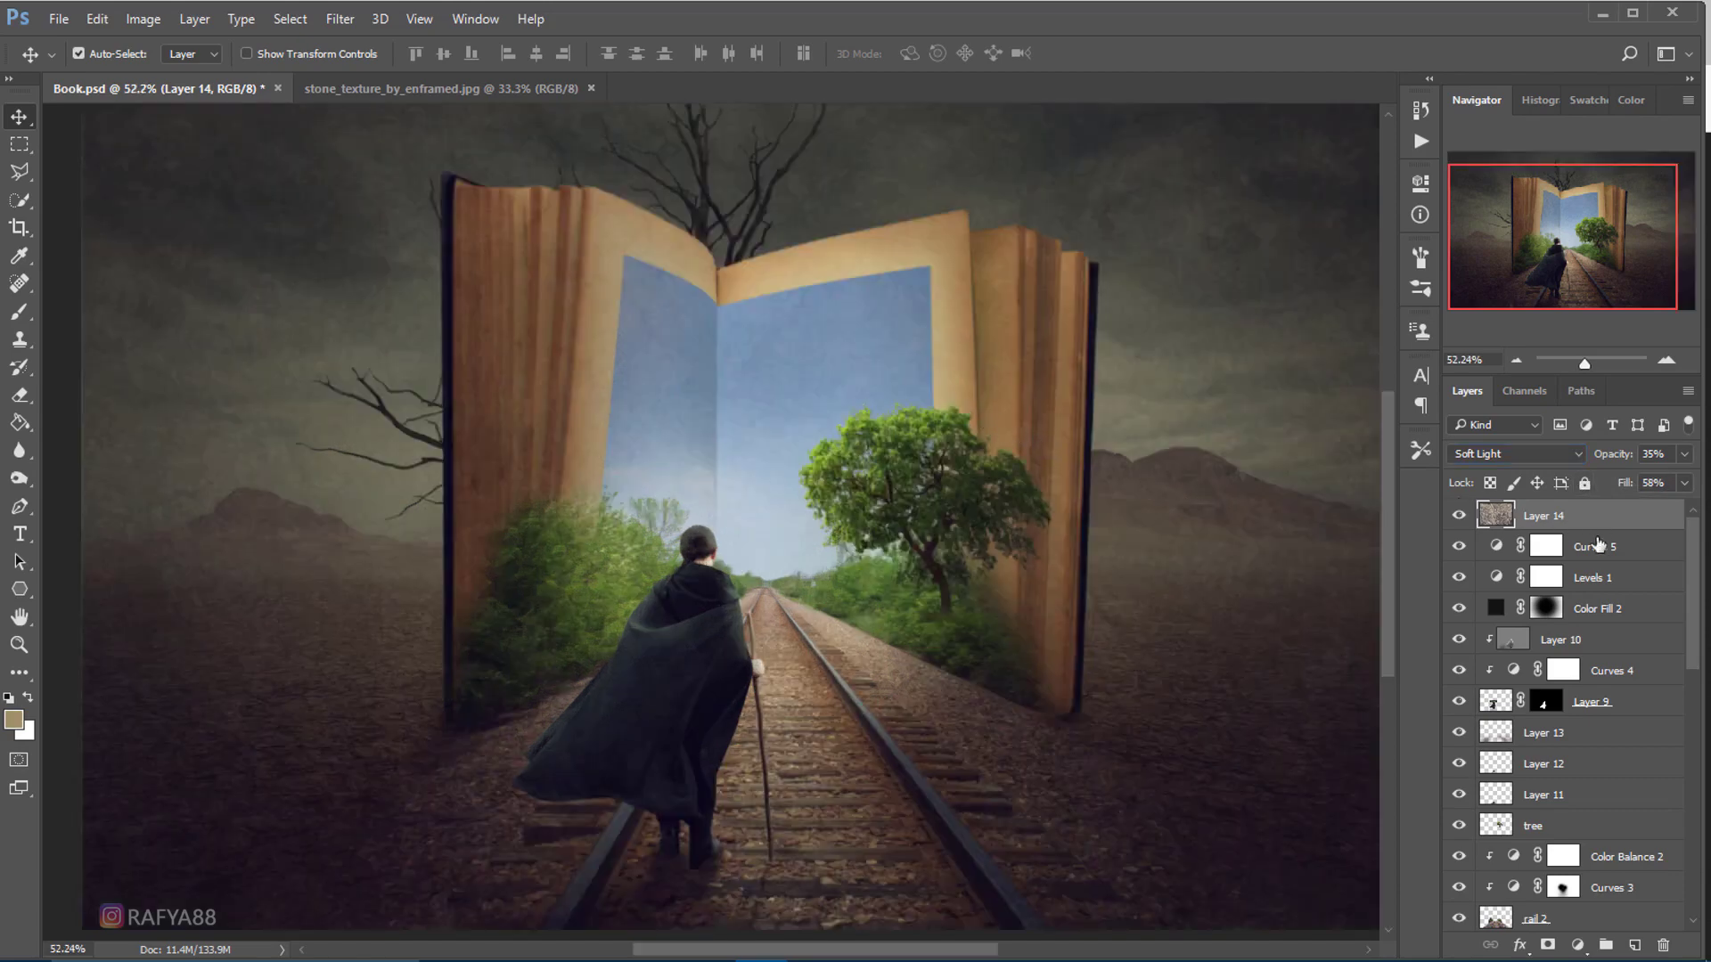
pyautogui.click(1636, 945)
# - Choose a cloud-shaped brush preset and test strokes on the right sky page, undoing them
pyautogui.scroll(1, 834, 405)
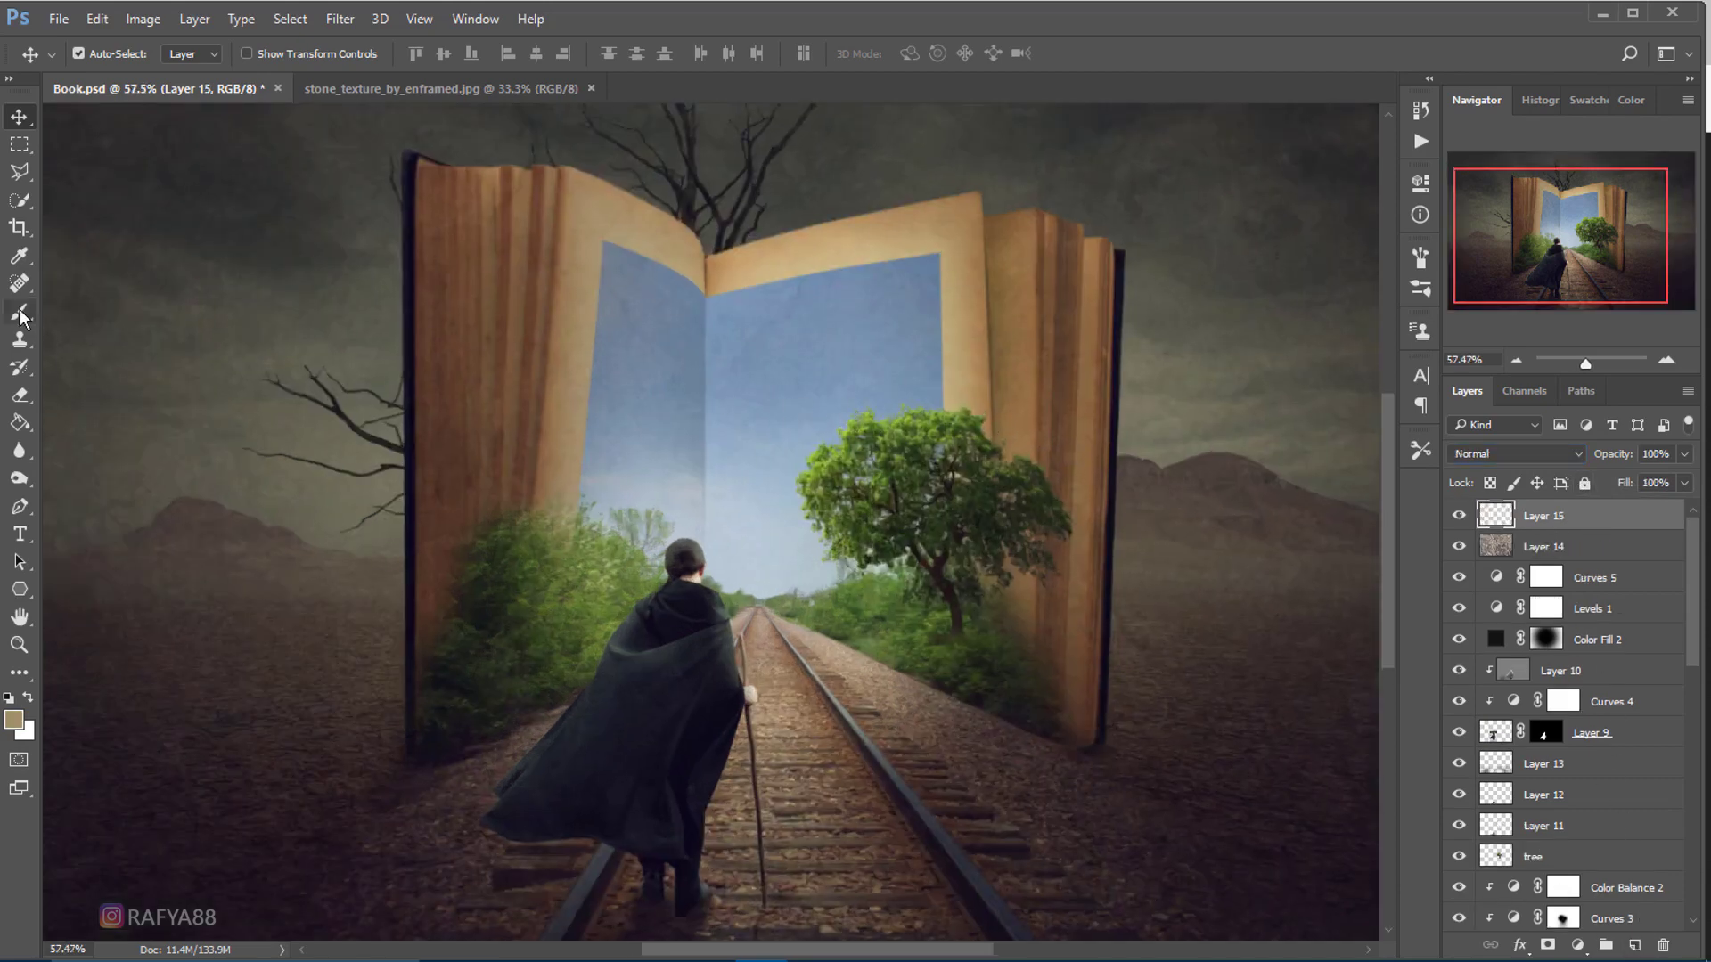
pyautogui.press('b')
pyautogui.rightClick(937, 393)
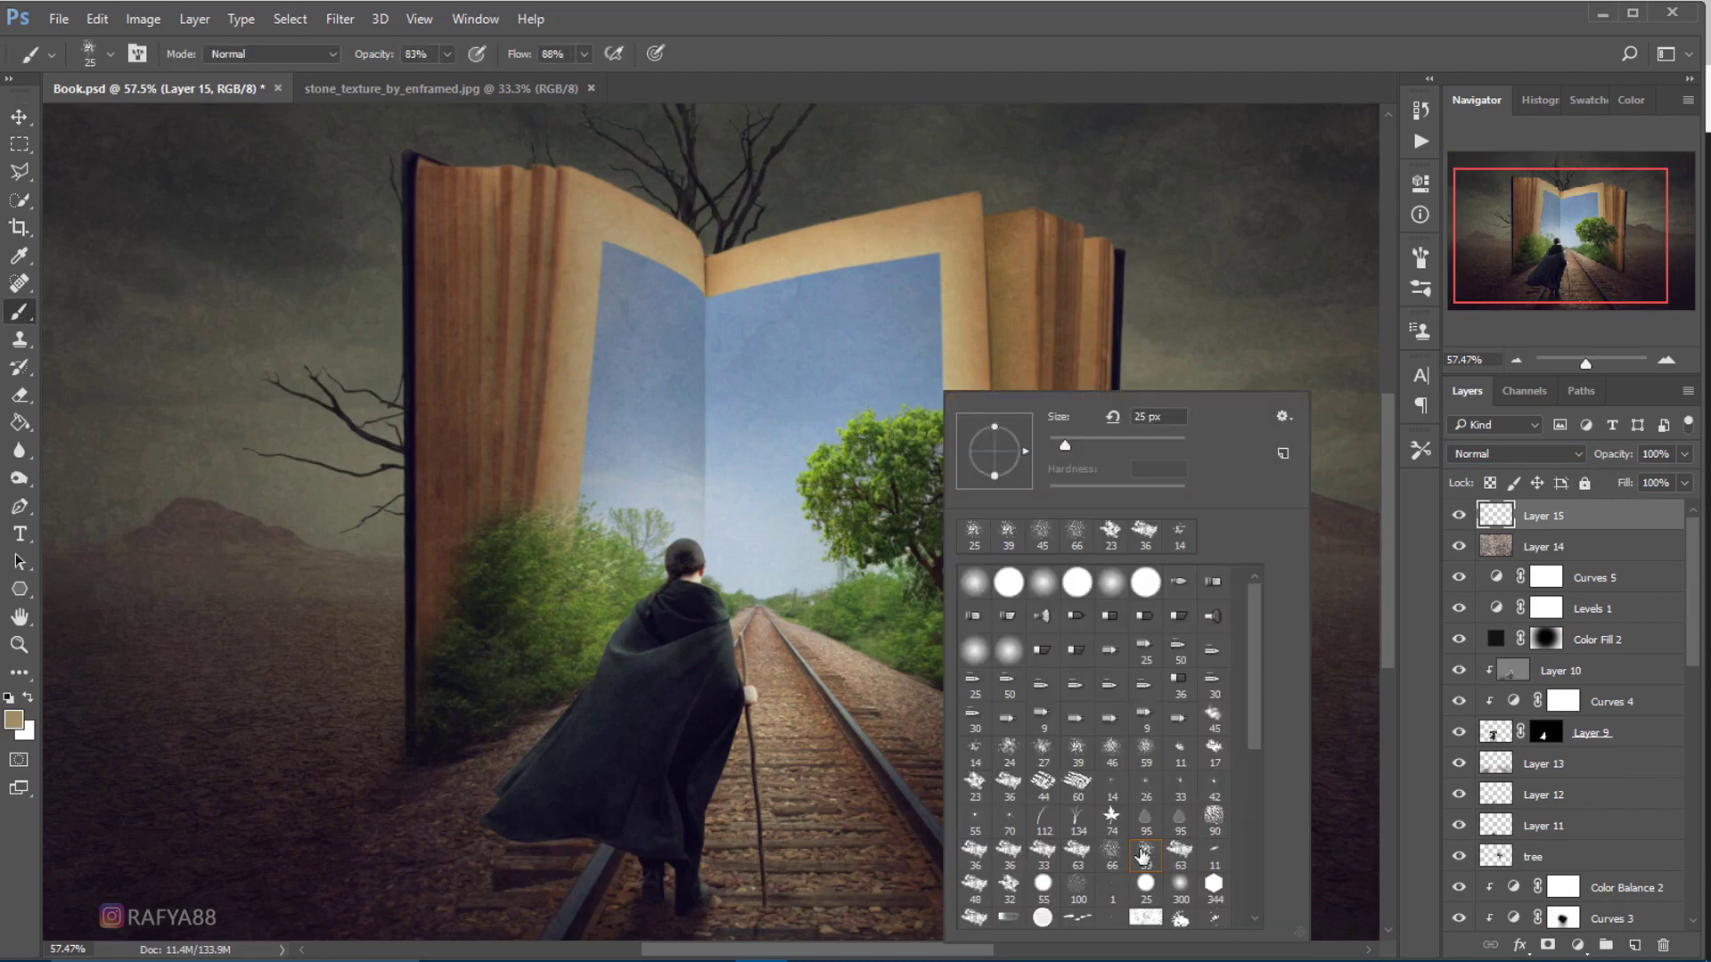
pyautogui.click(1112, 853)
pyautogui.click(1144, 852)
pyautogui.moveTo(792, 287); pyautogui.dragTo(806, 339)
pyautogui.hotkey('ctrl', 'z')
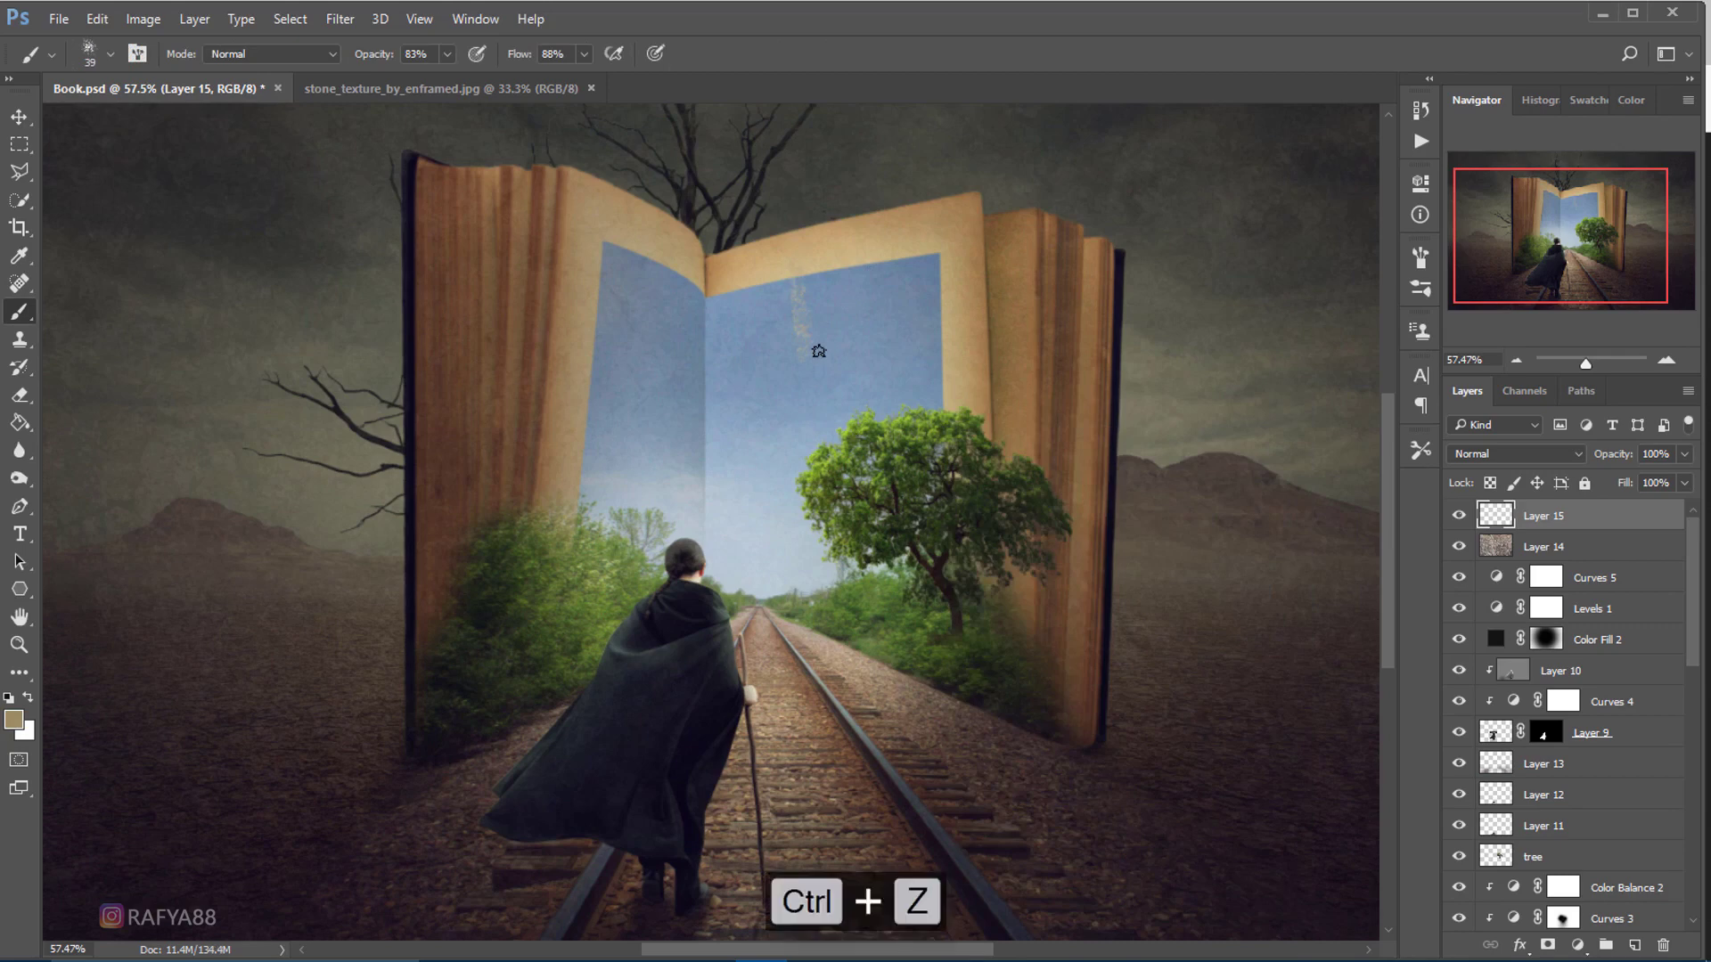
pyautogui.scroll(1, 855, 330)
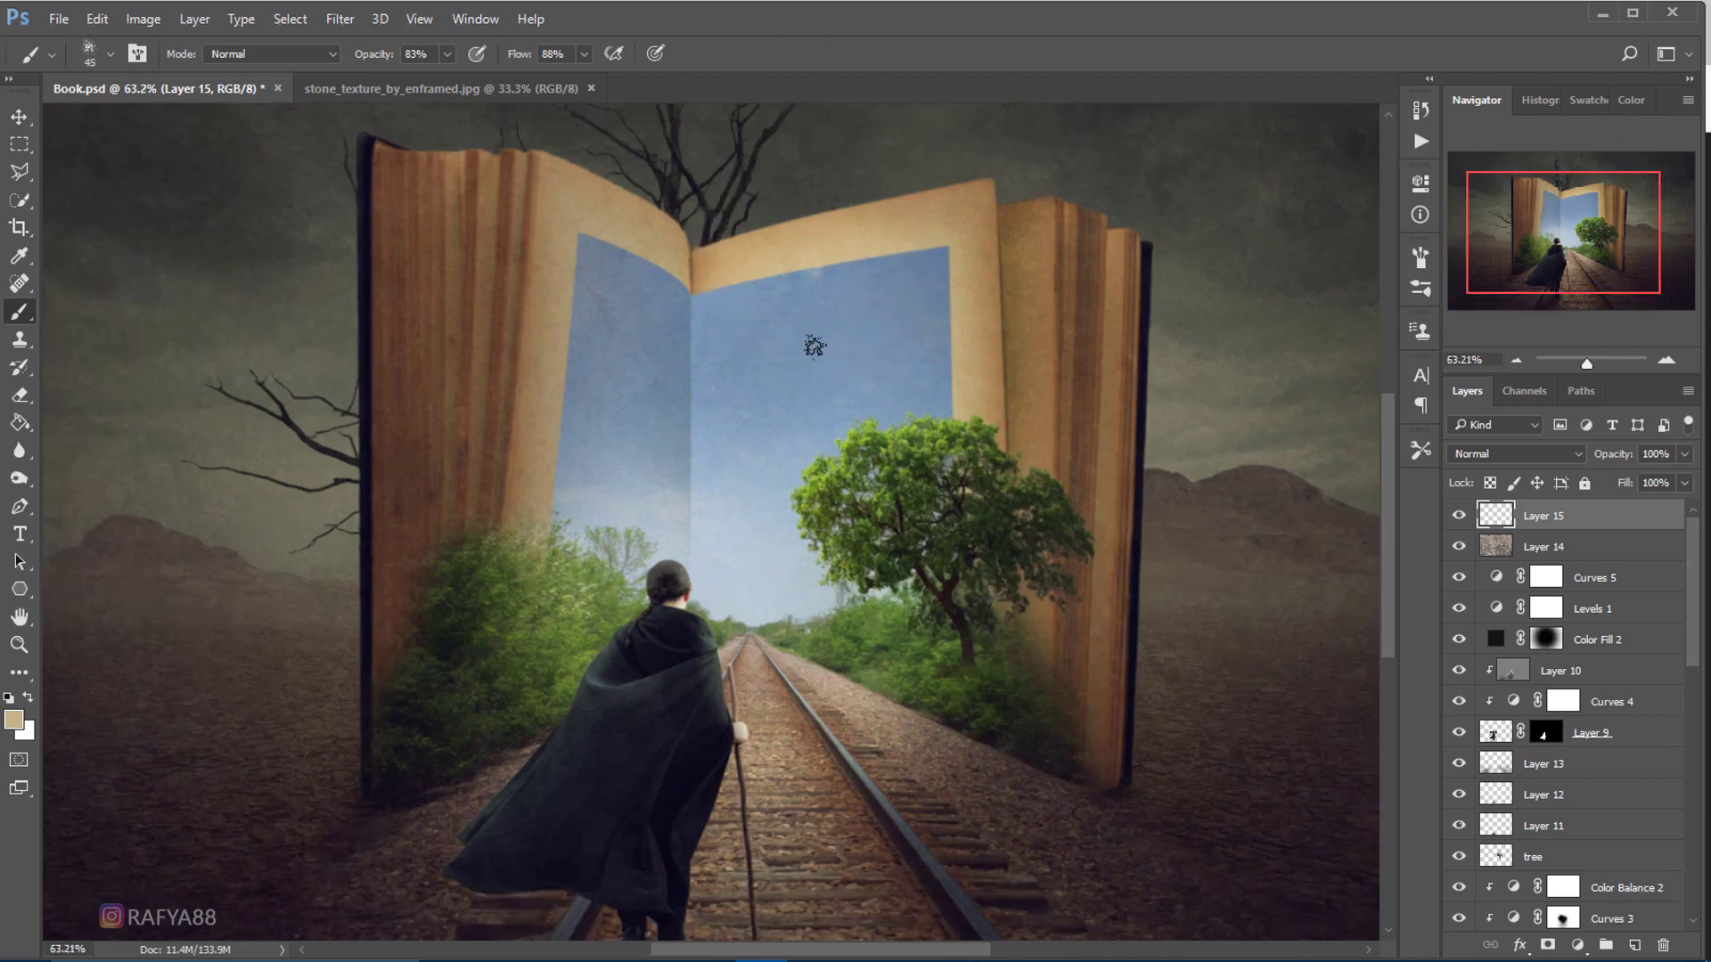
pyautogui.moveTo(813, 272); pyautogui.dragTo(815, 388)
pyautogui.hotkey('ctrl', 'z')
# - Paint pale clouds along the top of both sky pages, then lower opacity to about 65%
pyautogui.moveTo(904, 258); pyautogui.dragTo(886, 392)
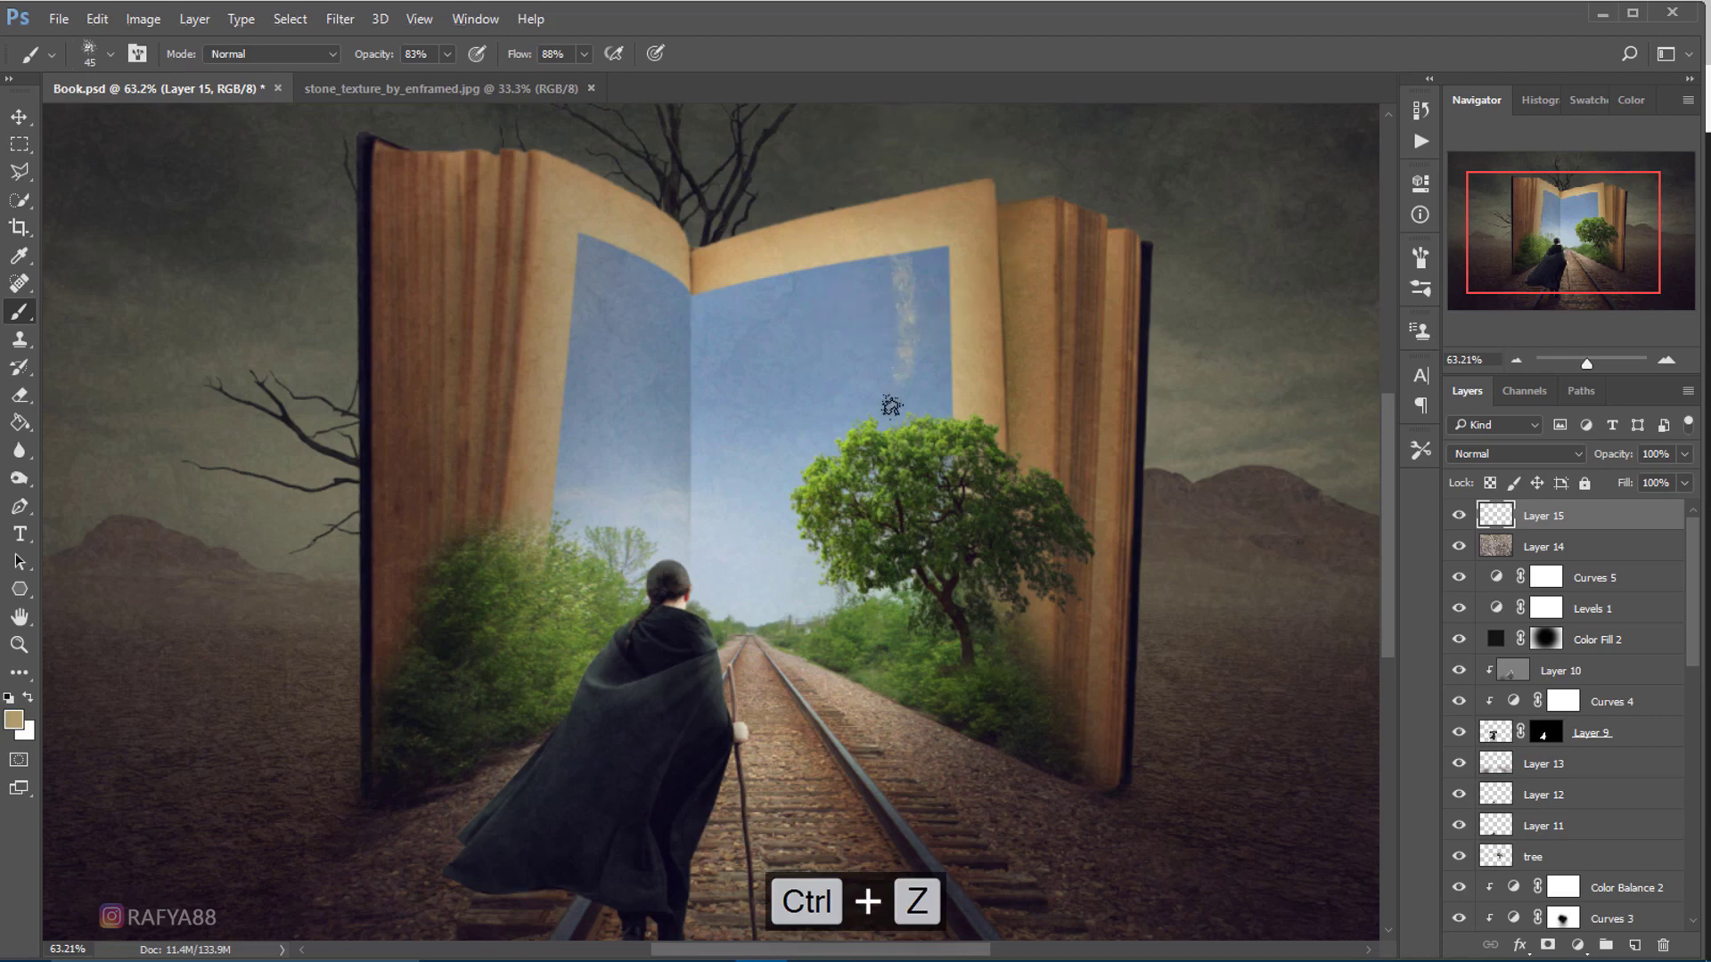
pyautogui.moveTo(887, 230)
pyautogui.mouseDown()
pyautogui.moveTo(864, 234)
pyautogui.moveTo(890, 263)
pyautogui.moveTo(858, 254)
pyautogui.moveTo(840, 328)
pyautogui.mouseUp()
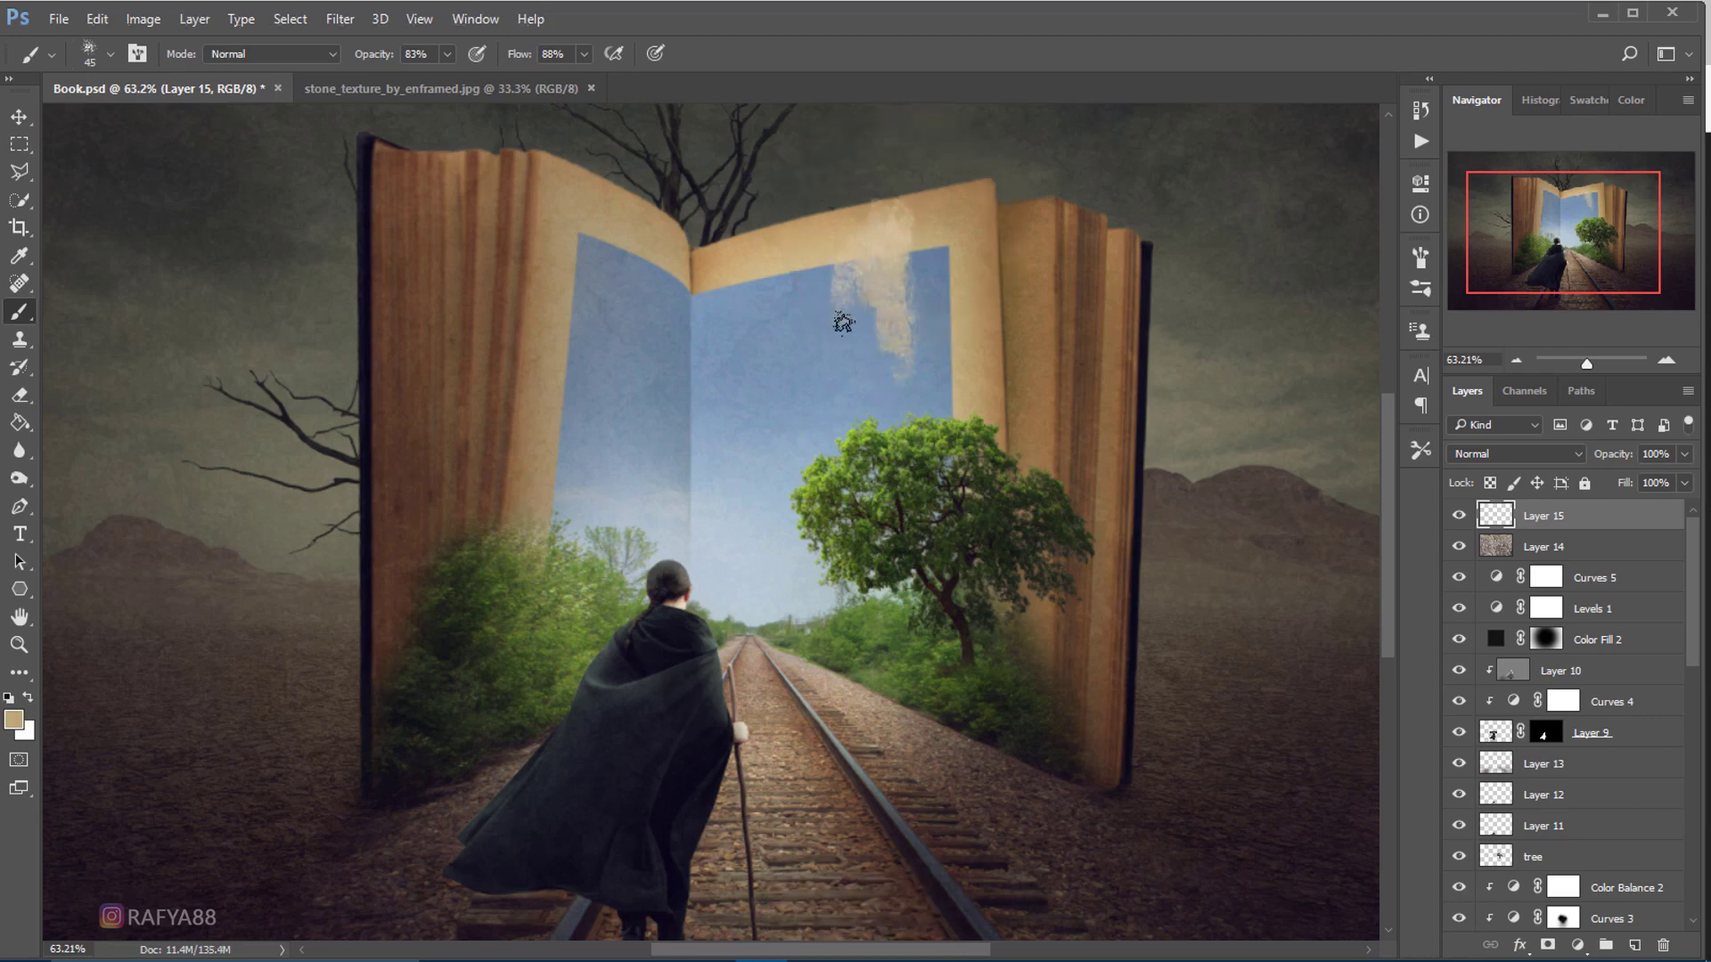
pyautogui.keyDown('alt'); pyautogui.click(933, 232); pyautogui.keyUp('alt')
pyautogui.moveTo(928, 233)
pyautogui.mouseDown()
pyautogui.moveTo(932, 324)
pyautogui.moveTo(943, 256)
pyautogui.mouseUp()
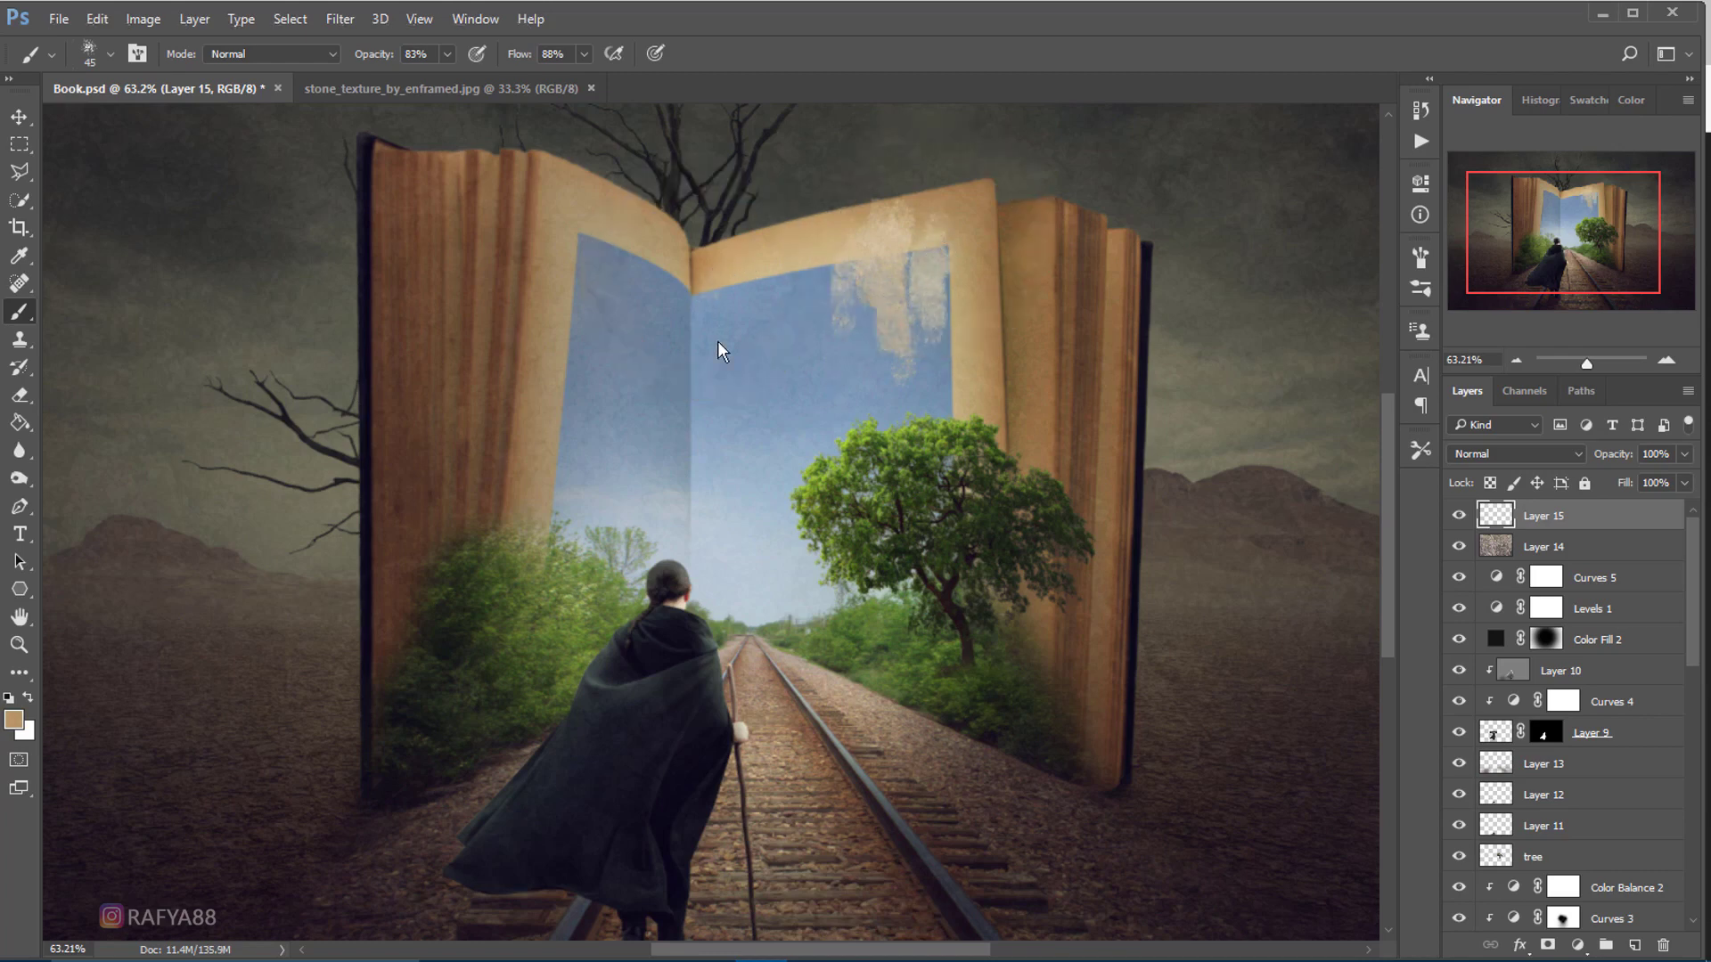
pyautogui.moveTo(718, 351)
pyautogui.mouseDown()
pyautogui.moveTo(707, 275)
pyautogui.moveTo(731, 312)
pyautogui.moveTo(748, 279)
pyautogui.mouseUp()
pyautogui.moveTo(601, 223); pyautogui.dragTo(601, 360)
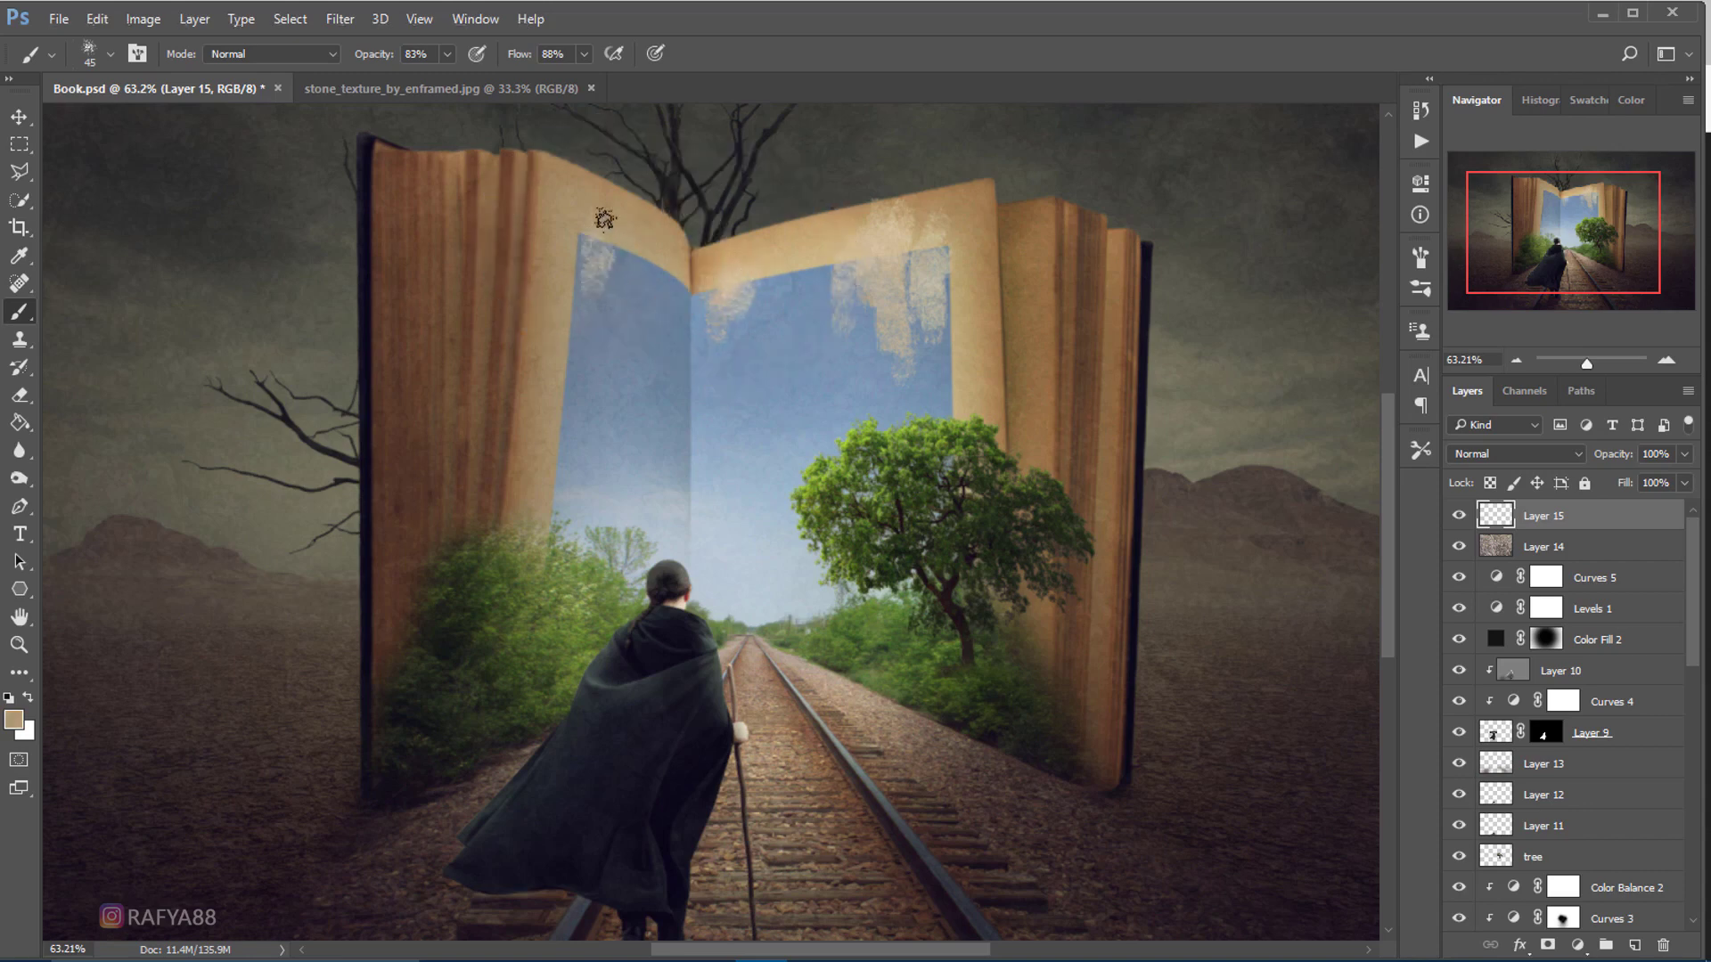
pyautogui.moveTo(565, 297); pyautogui.dragTo(563, 532)
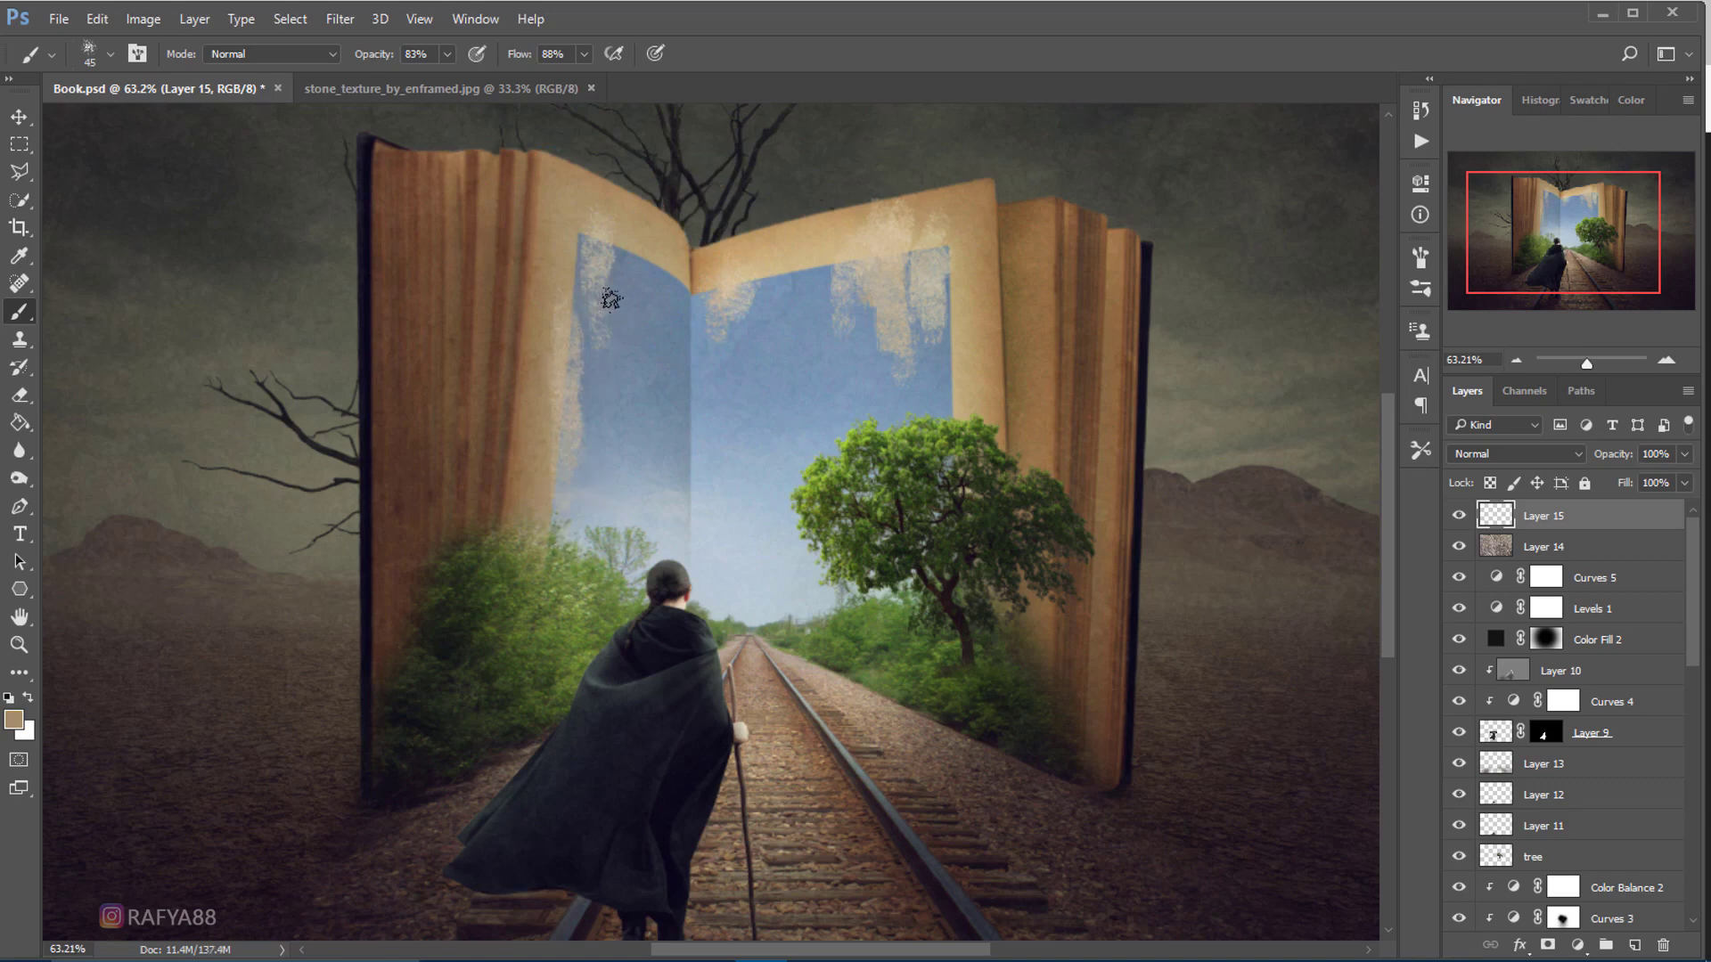
pyautogui.moveTo(950, 358); pyautogui.dragTo(966, 357)
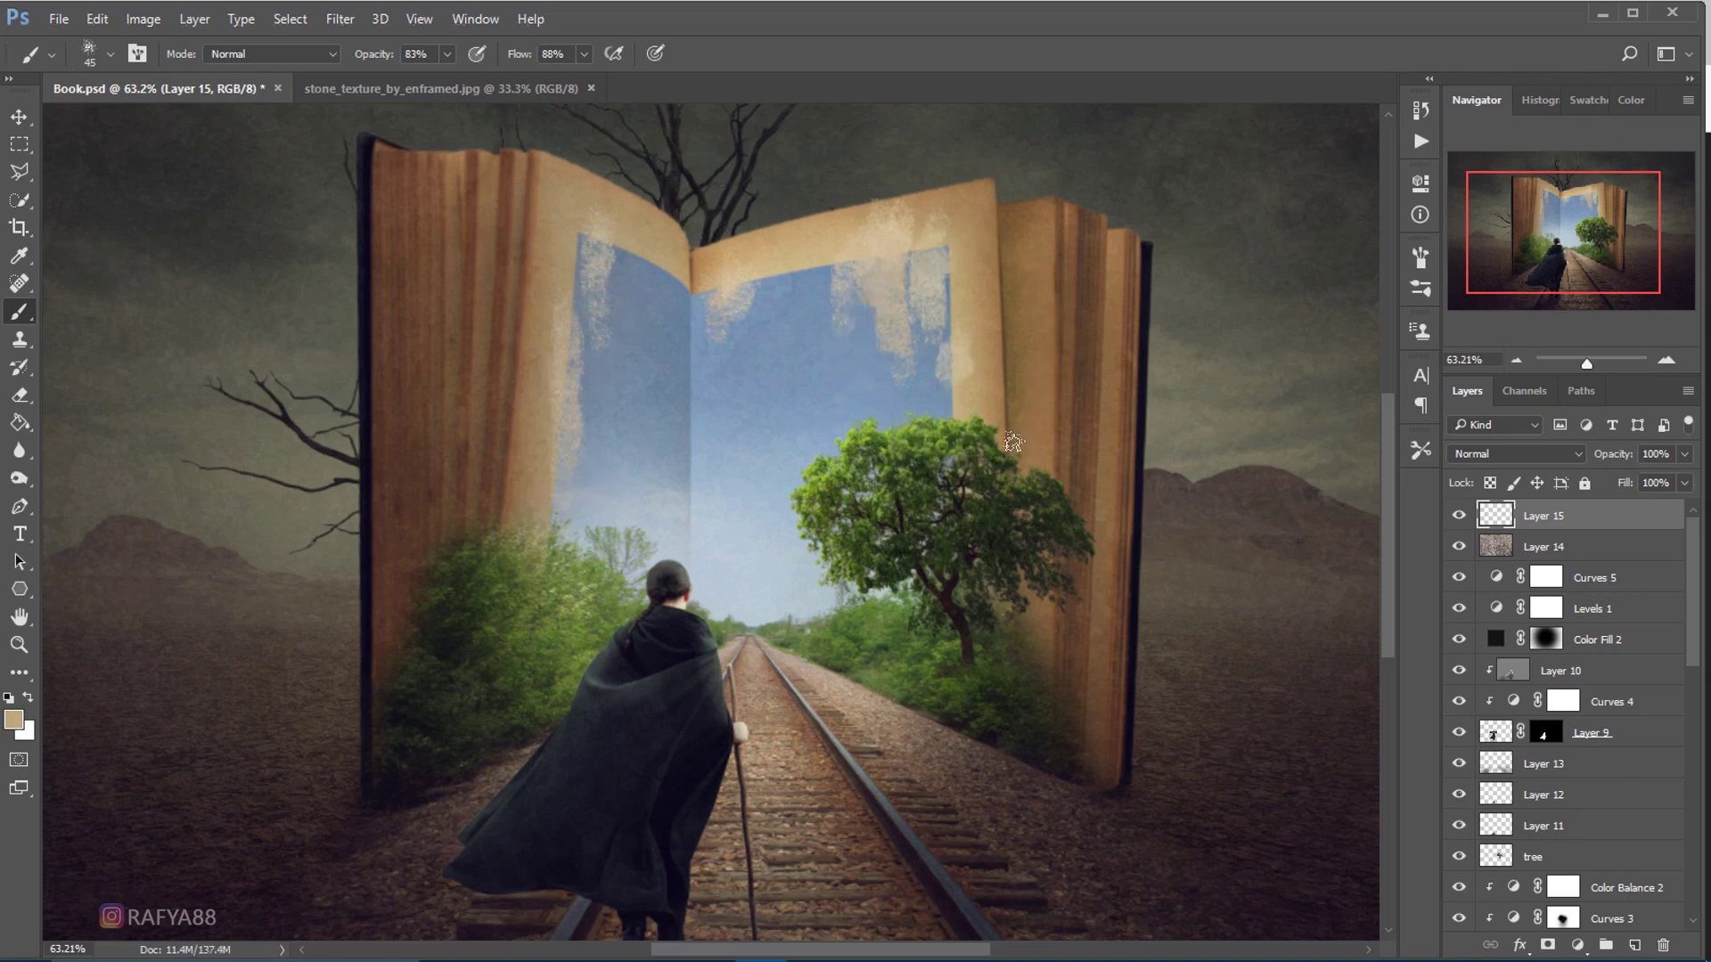
pyautogui.moveTo(1604, 461); pyautogui.dragTo(1573, 453)
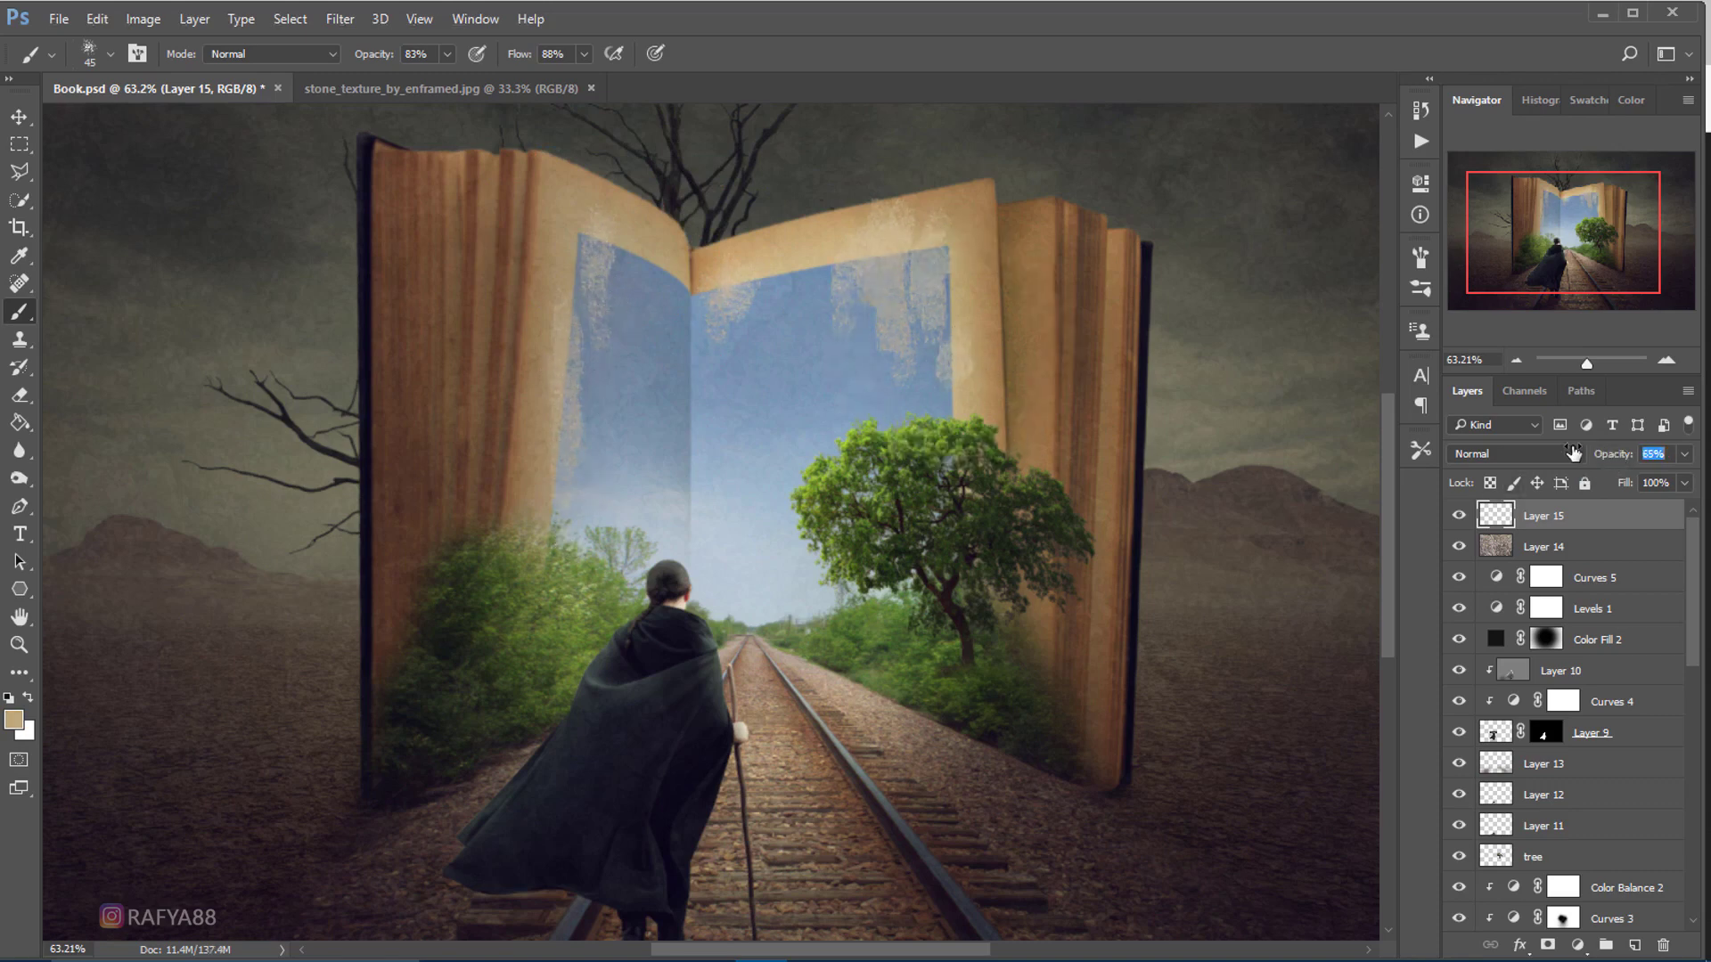